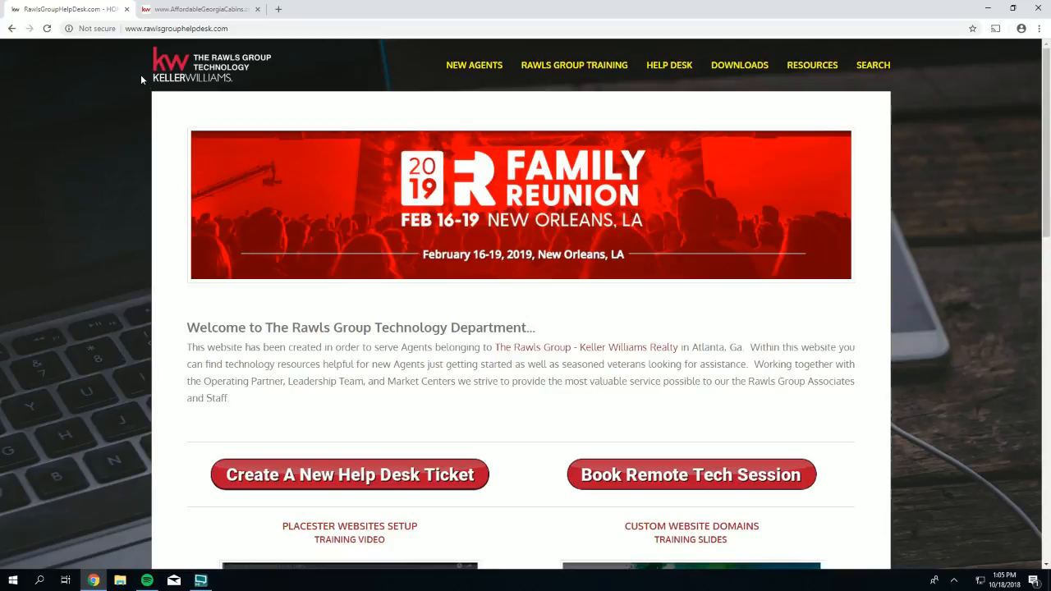
- In a new tab, go to youtube.com and search for 'kw perimeter'
click(277, 10)
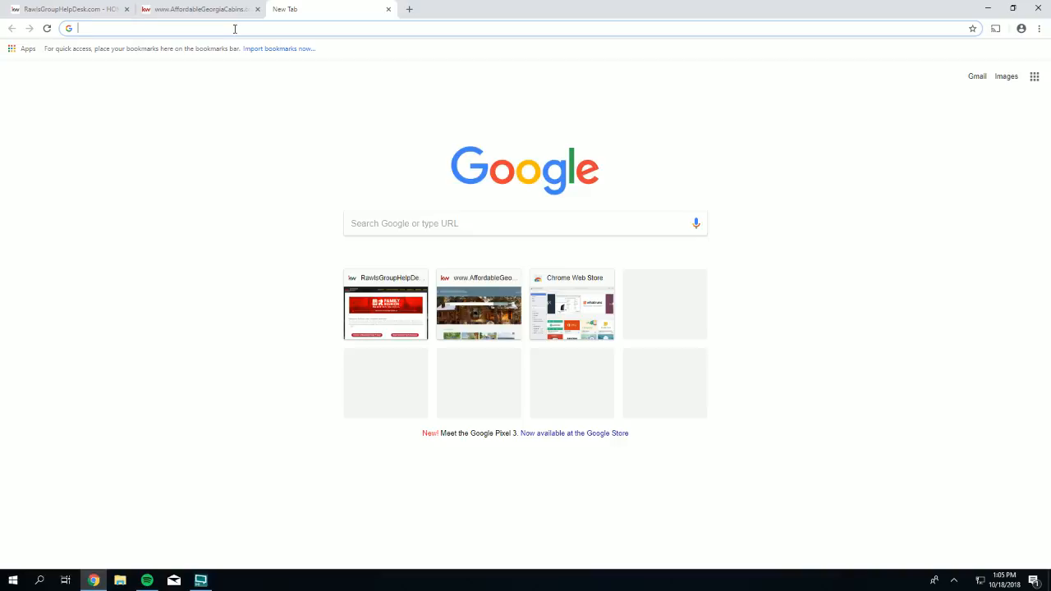
text(you)
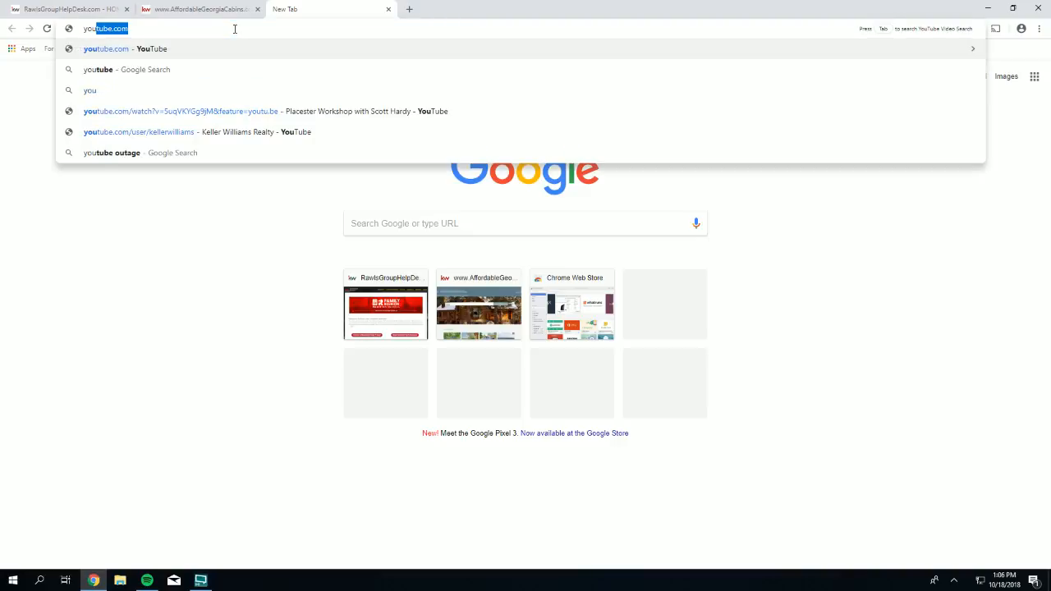
text(tube.com)
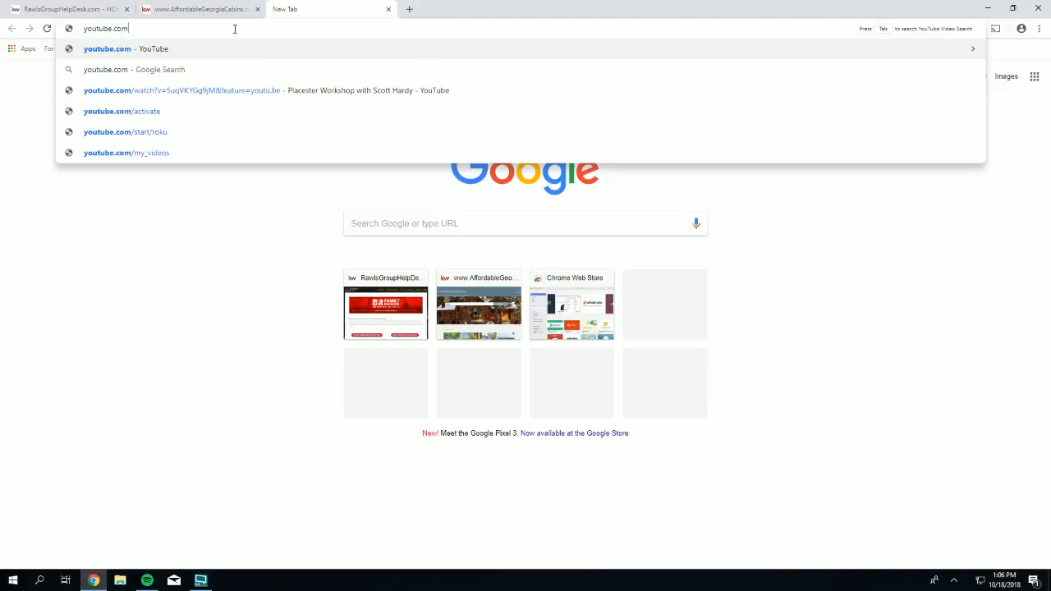
key(Return)
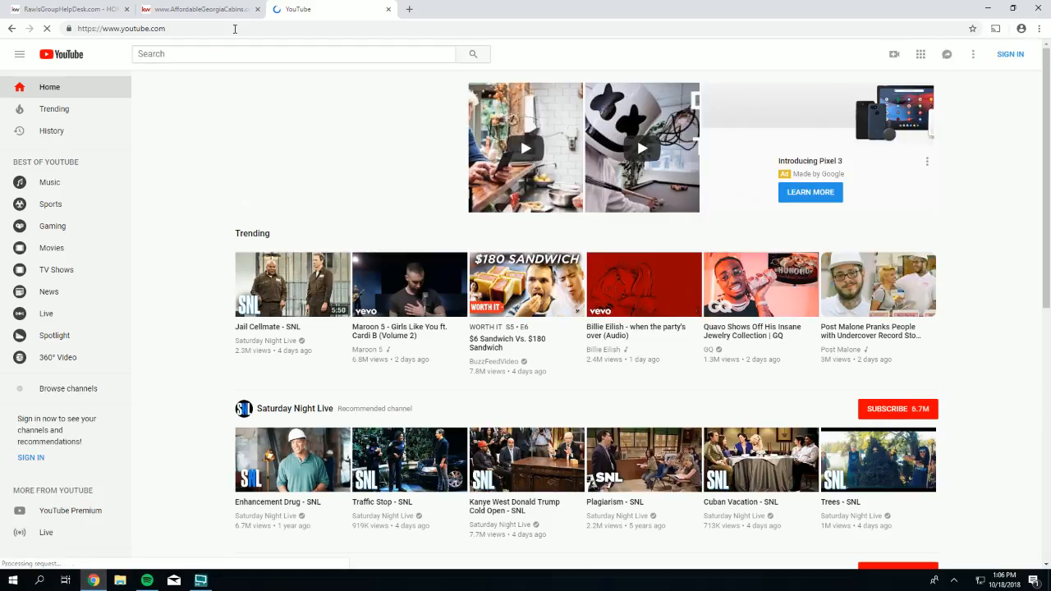
click(196, 53)
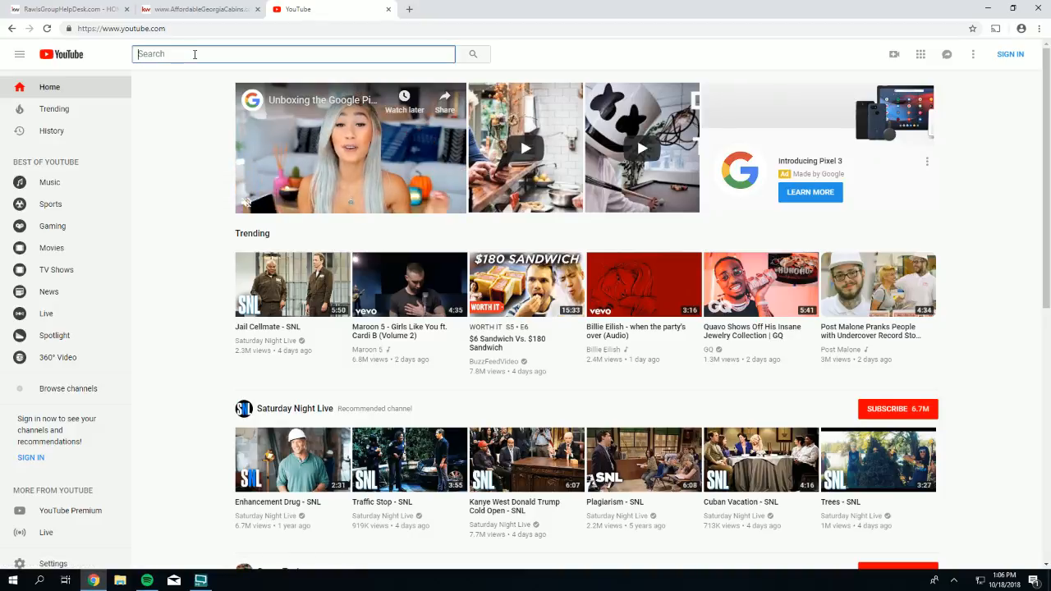
text(kw pe)
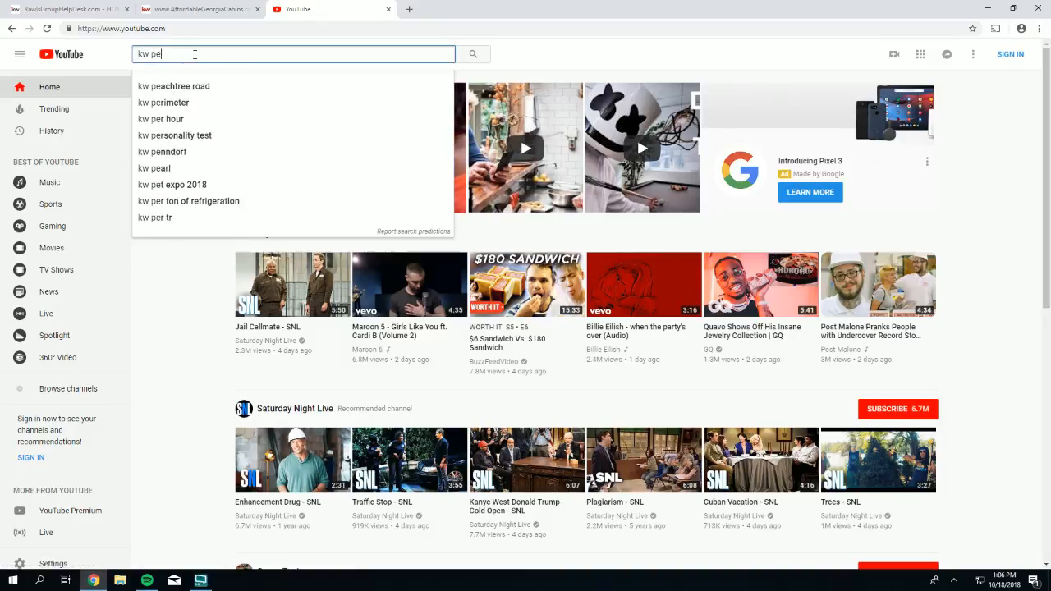
text(rimeter)
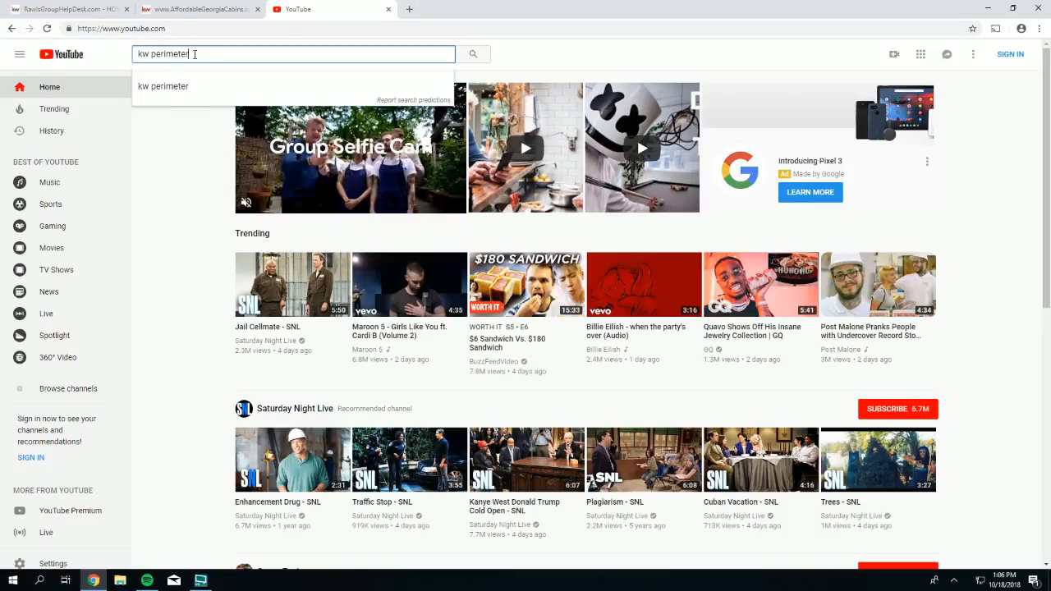
key(Return)
- Search 'kw peachtree road' instead and play the KW Peachtree Road Team Meeting-8-22-18 stream
drag(189, 54, 151, 53)
text(peach)
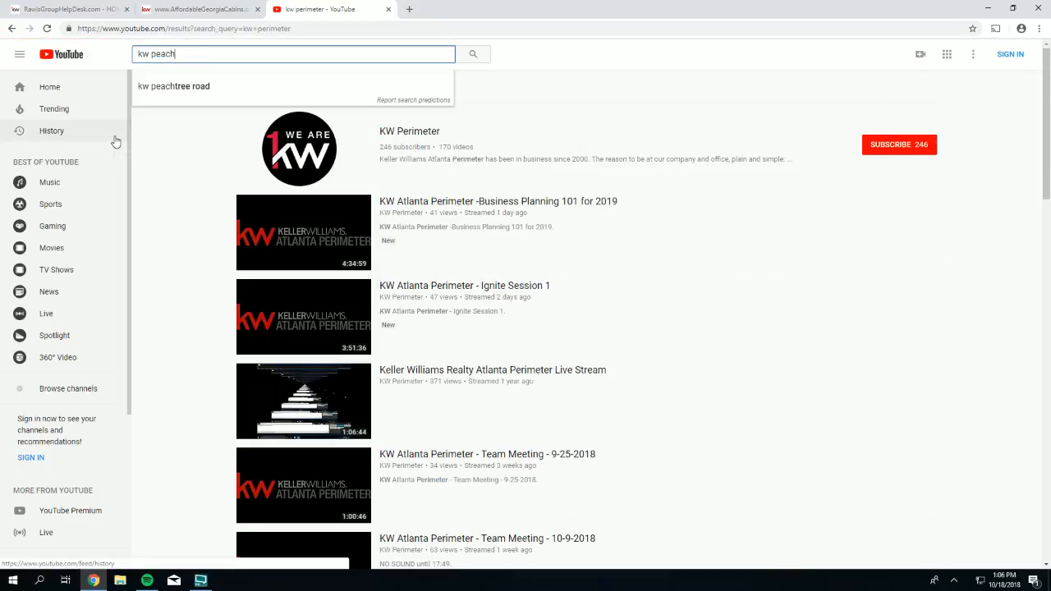
text(tree road)
key(Return)
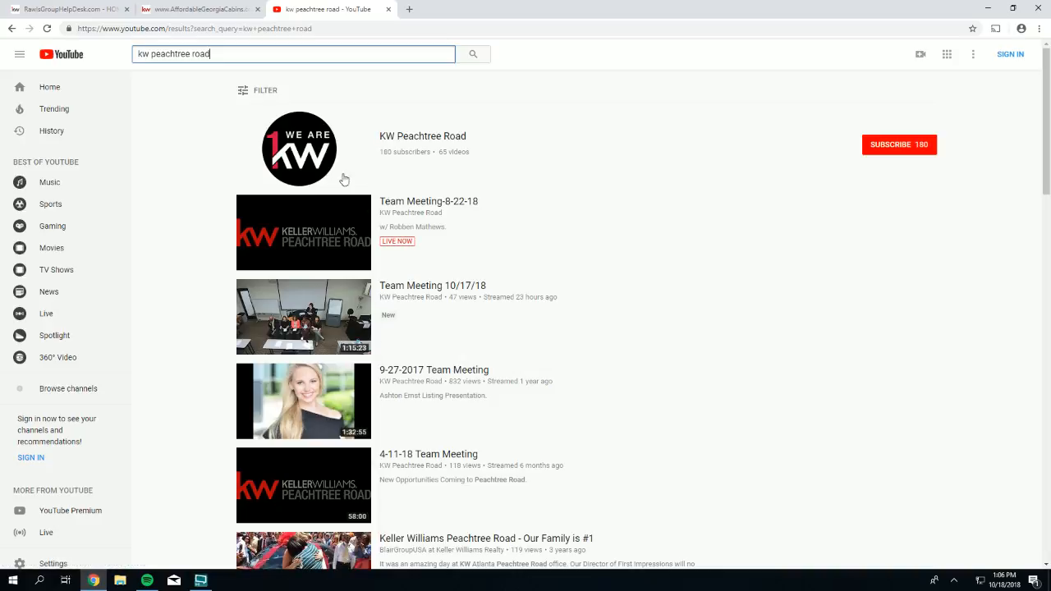
click(307, 142)
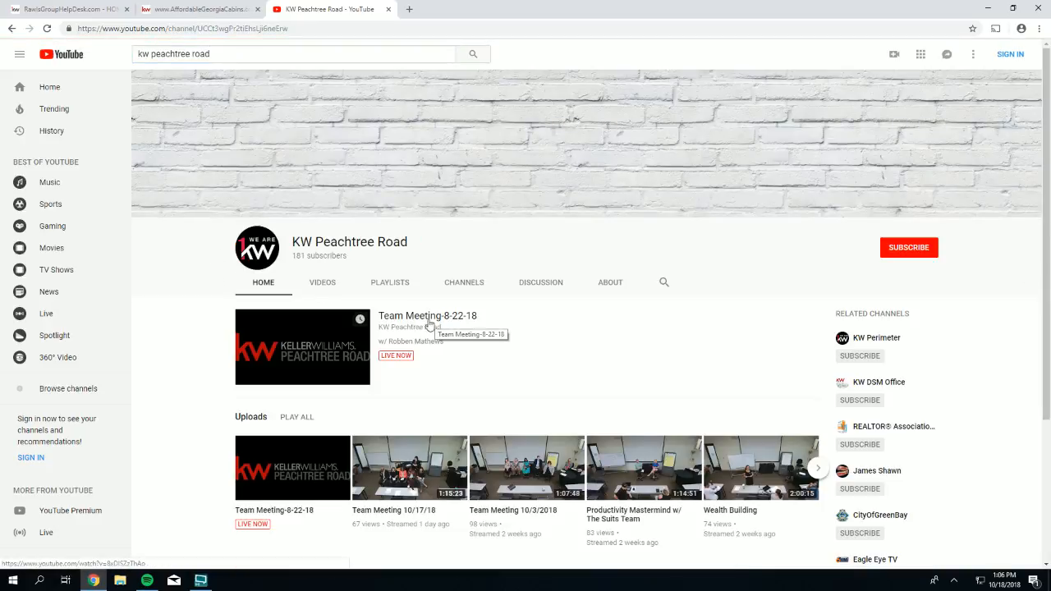
click(402, 359)
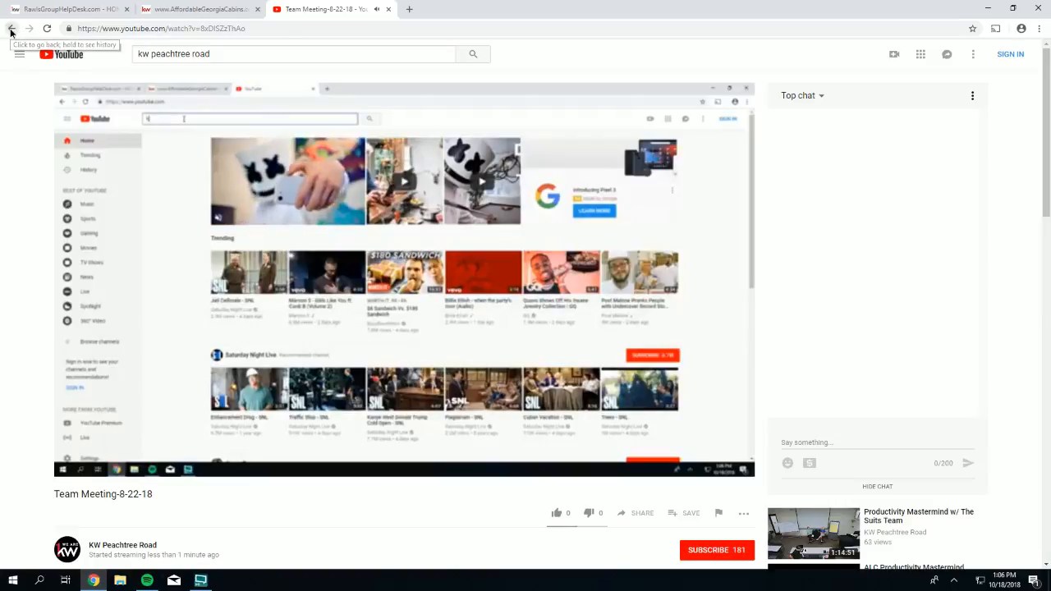
- Leave YouTube, close its tab, and return to the Rawls Group help desk site
click(10, 31)
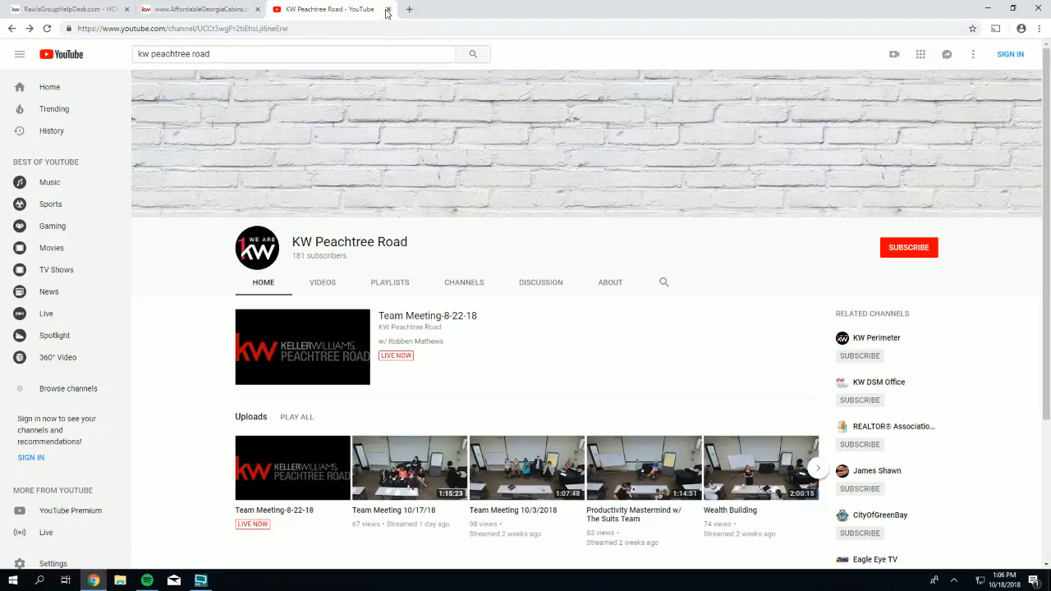
click(387, 10)
click(82, 8)
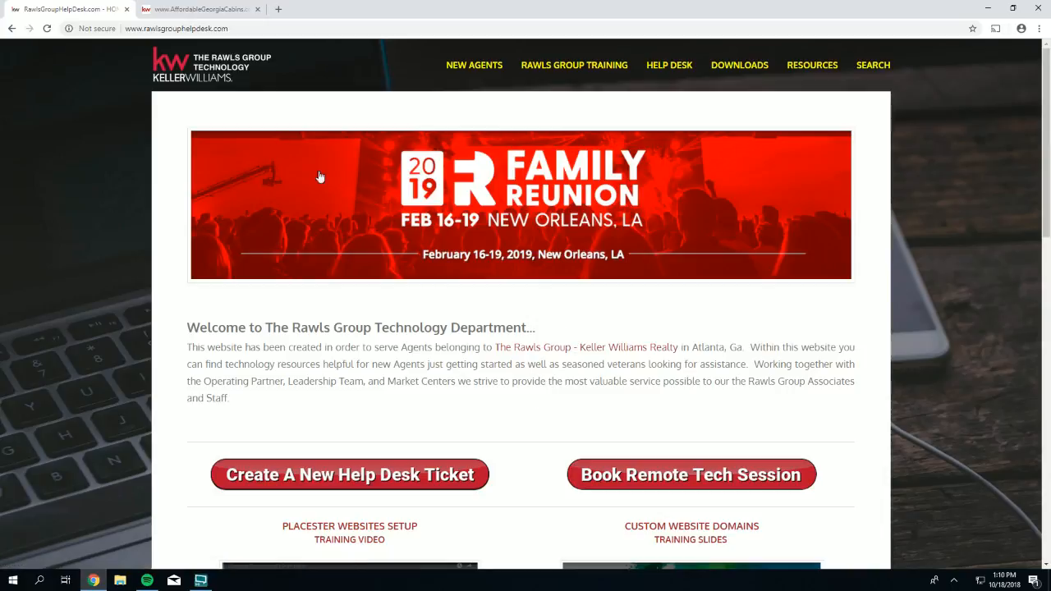
- Start a new help desk ticket from the Rawls Group help desk page
click(257, 28)
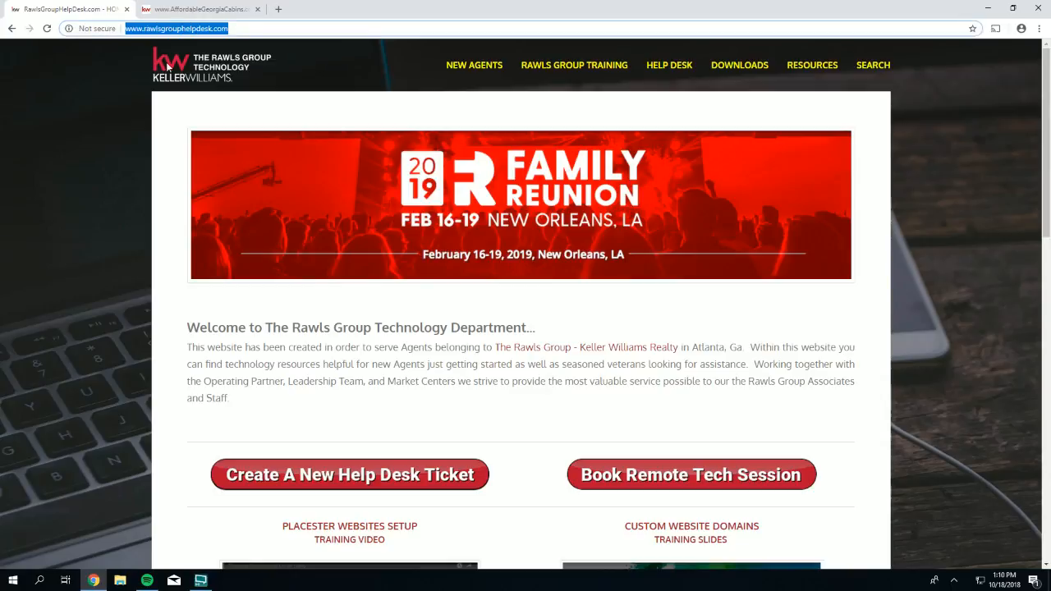
scroll(491, 359, down, 3)
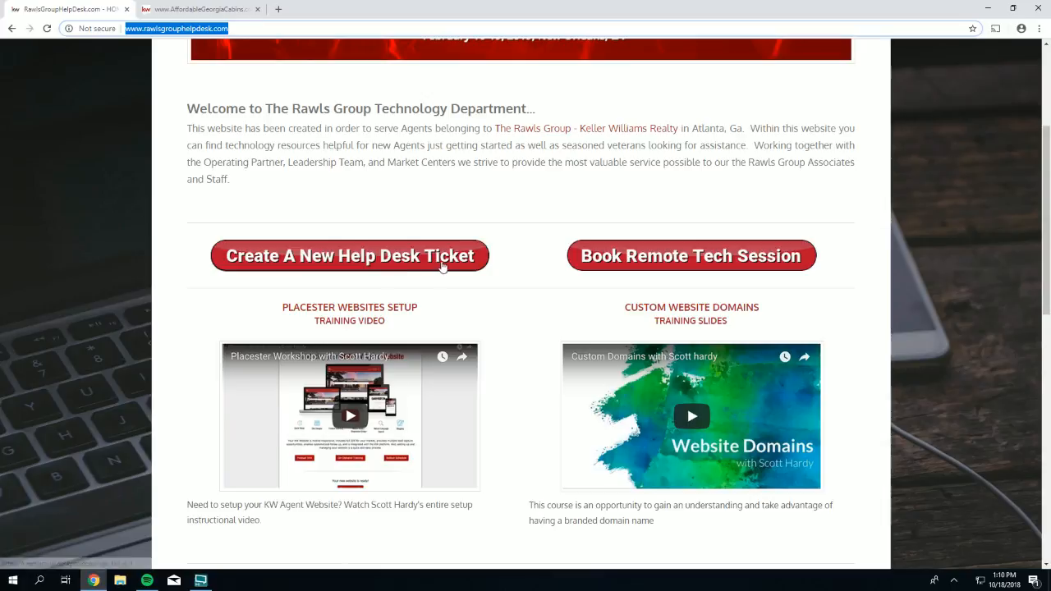
click(343, 256)
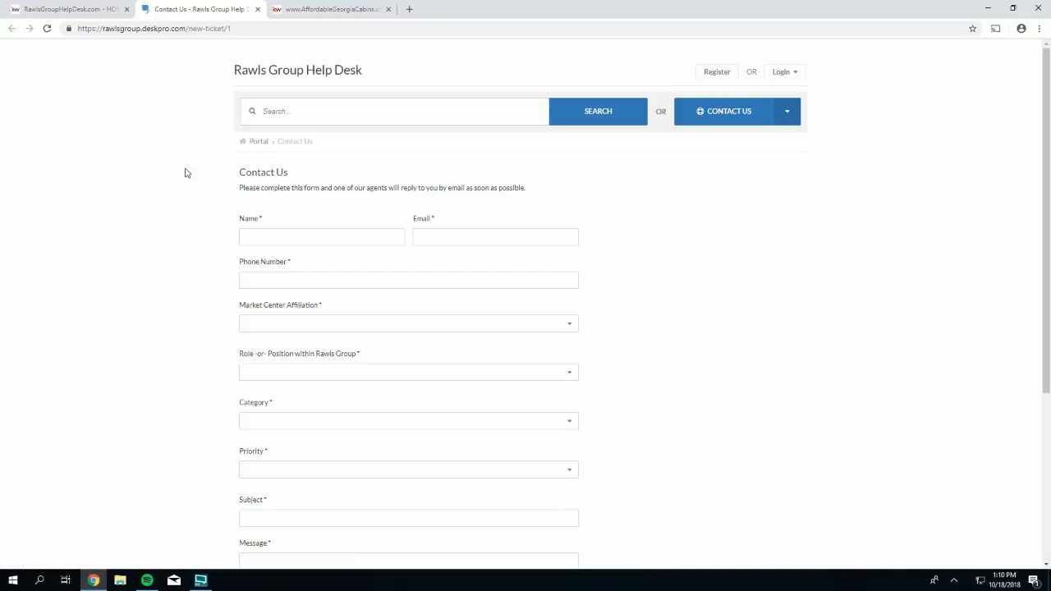
- Scroll through the Contact Us form, viewing Category and Priority choices without selecting any
scroll(184, 162, down, 1)
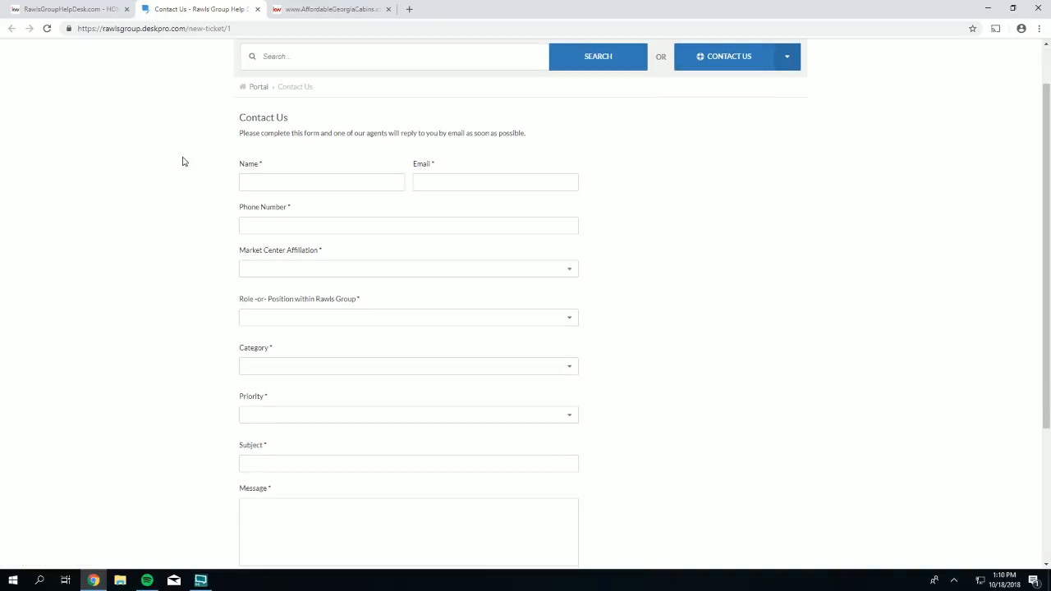
scroll(184, 162, down, 2)
scroll(184, 162, down, 1)
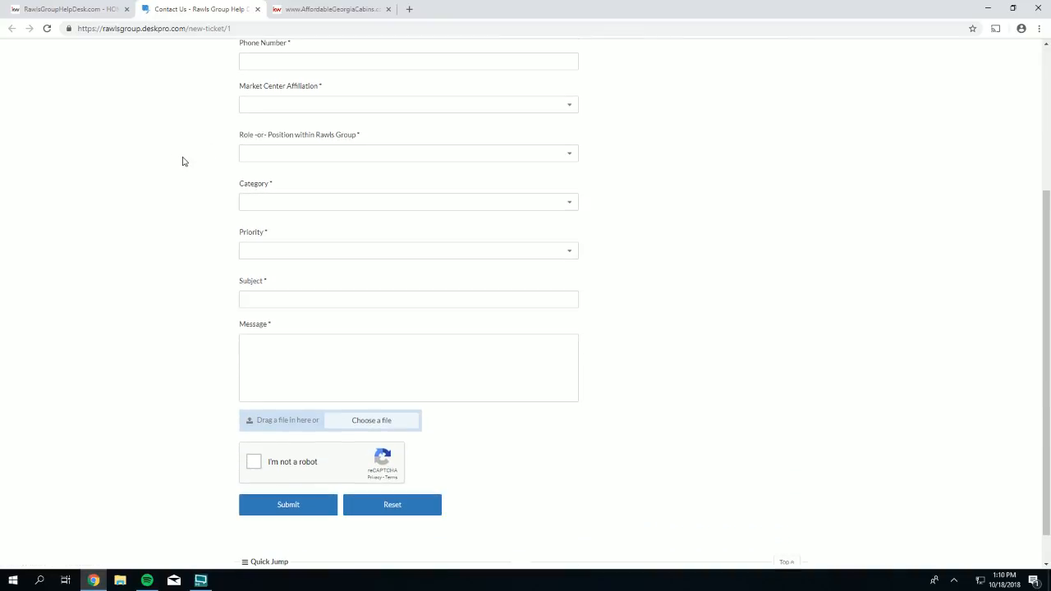
click(267, 202)
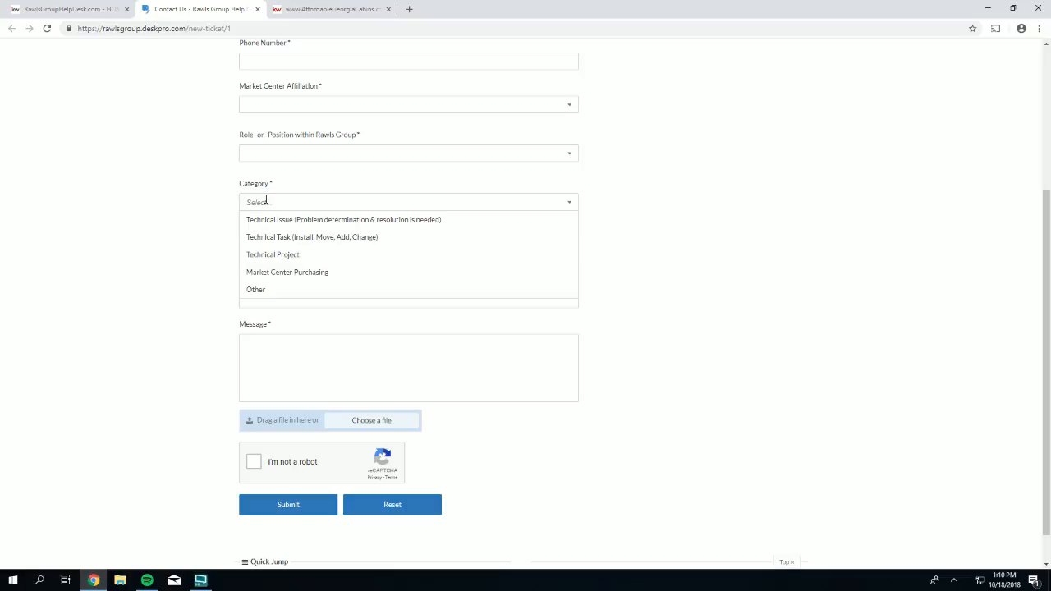
click(253, 218)
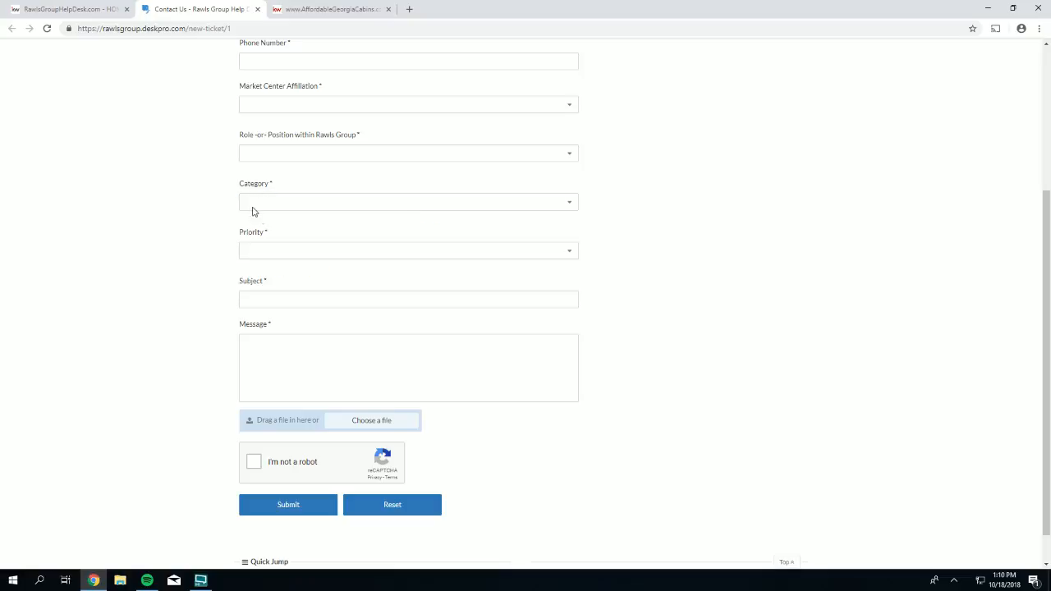
click(276, 252)
click(132, 284)
scroll(141, 275, down, 1)
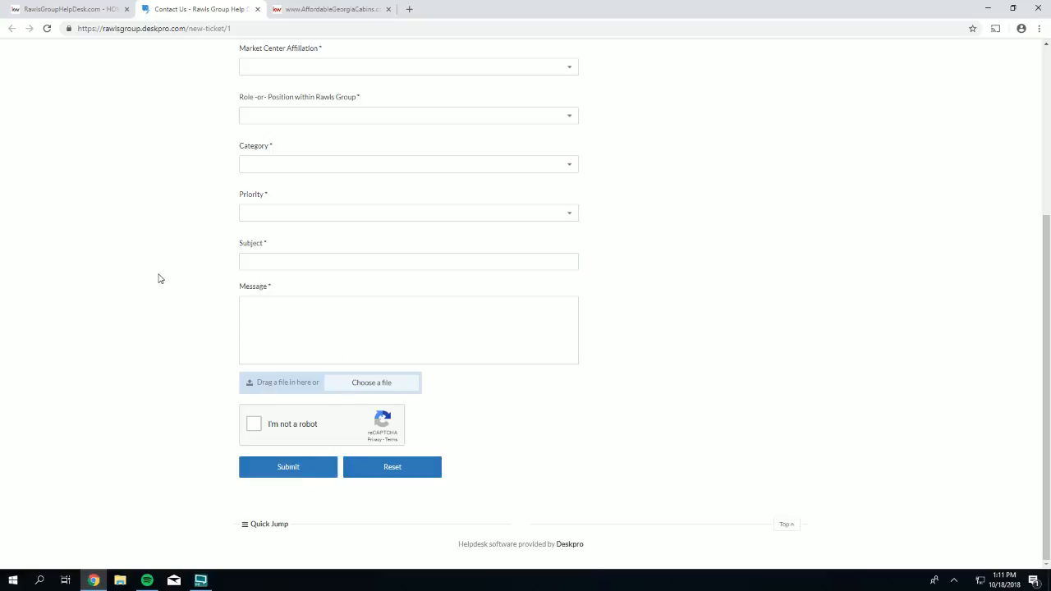
- Scroll back to the top of the empty Contact Us form and close its tab
scroll(158, 279, up, 3)
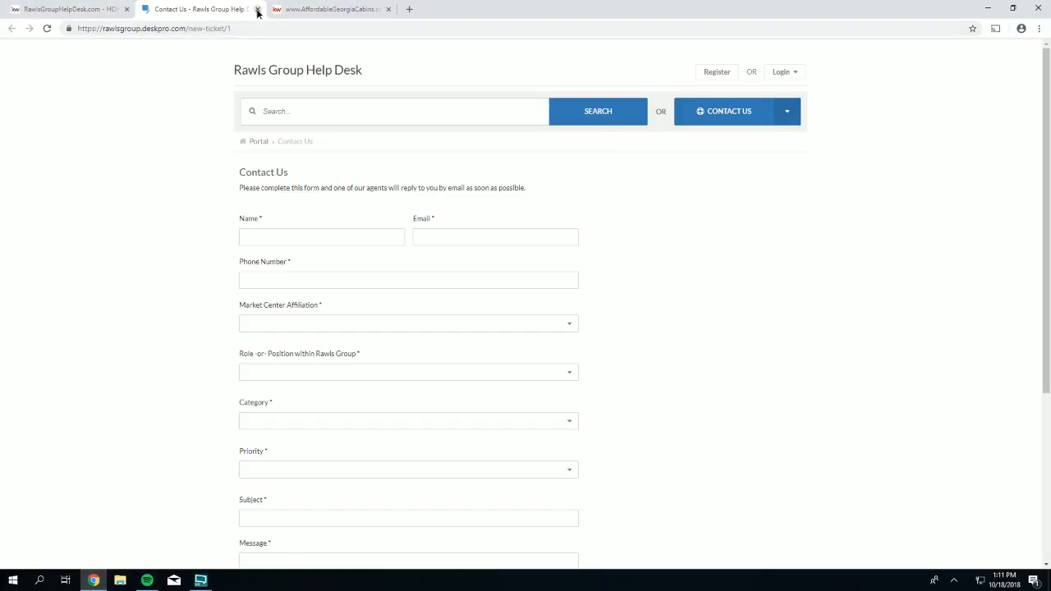
click(257, 9)
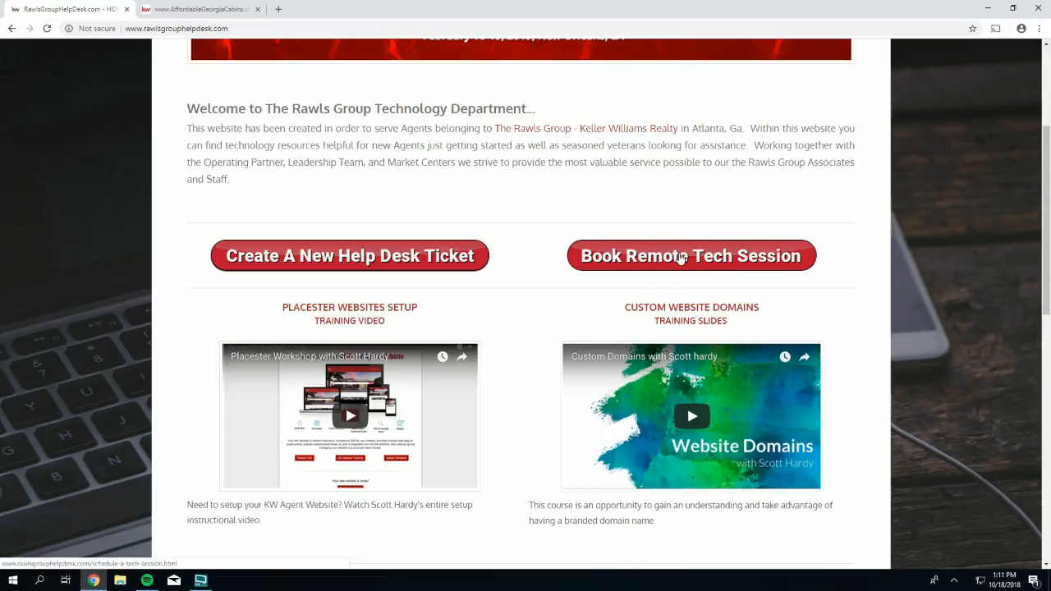
- Open the second technician's remote tech session calendar and advance it to the week of 10/22/18
click(680, 258)
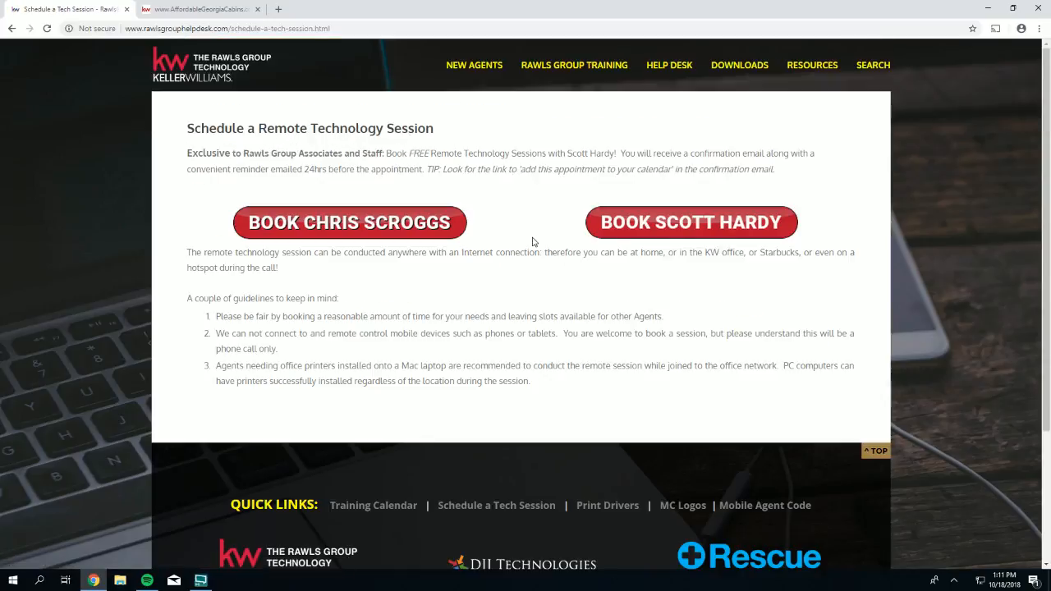
click(692, 223)
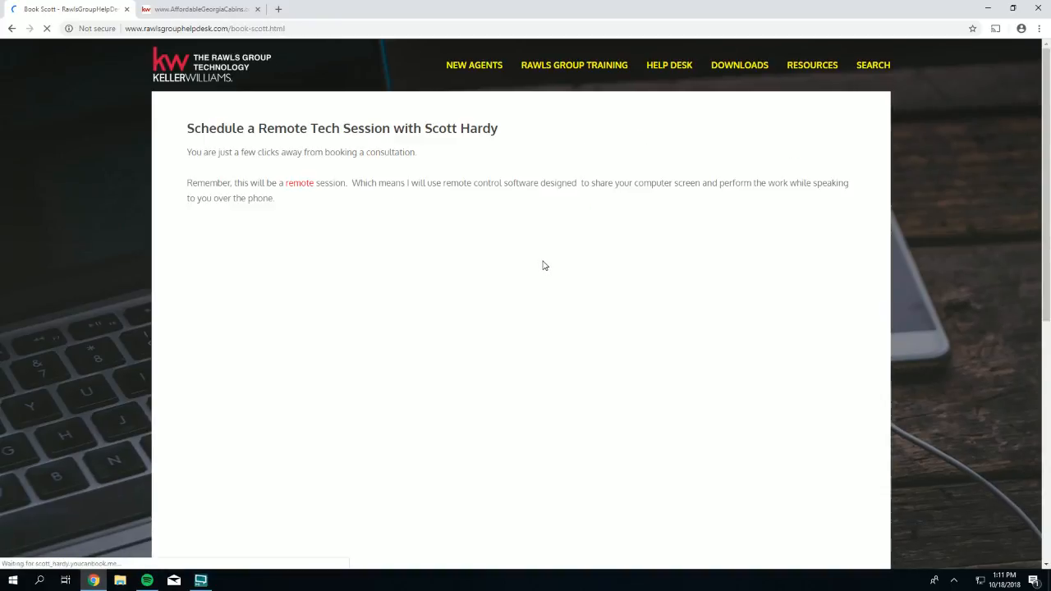
scroll(541, 290, down, 1)
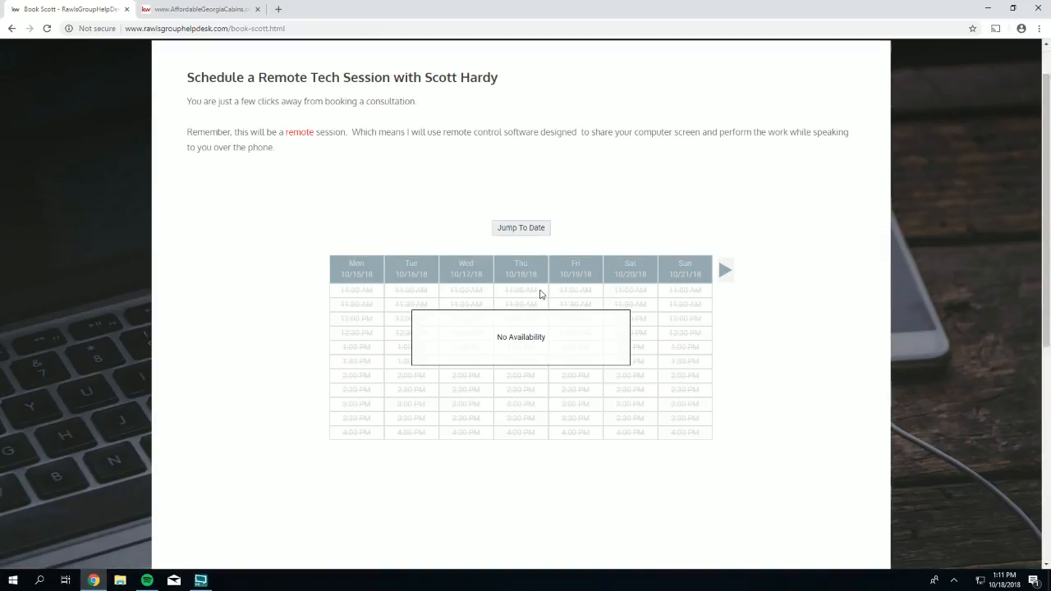
scroll(540, 289, down, 1)
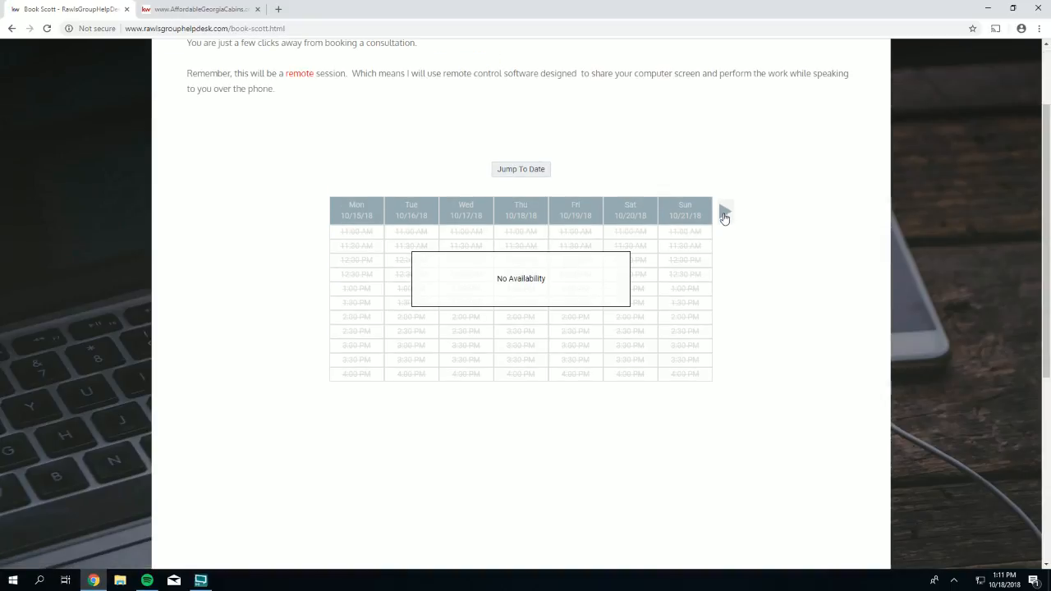
click(725, 214)
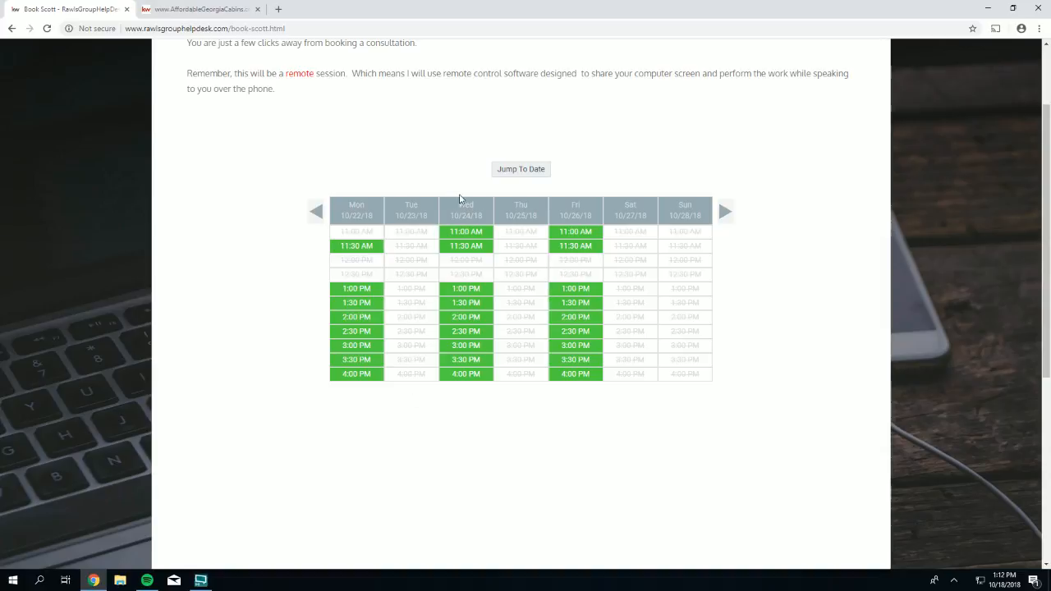
- Pick the Wednesday 10/24 1:00 PM slot, keep the 30-minute duration, and open a new tab
click(466, 291)
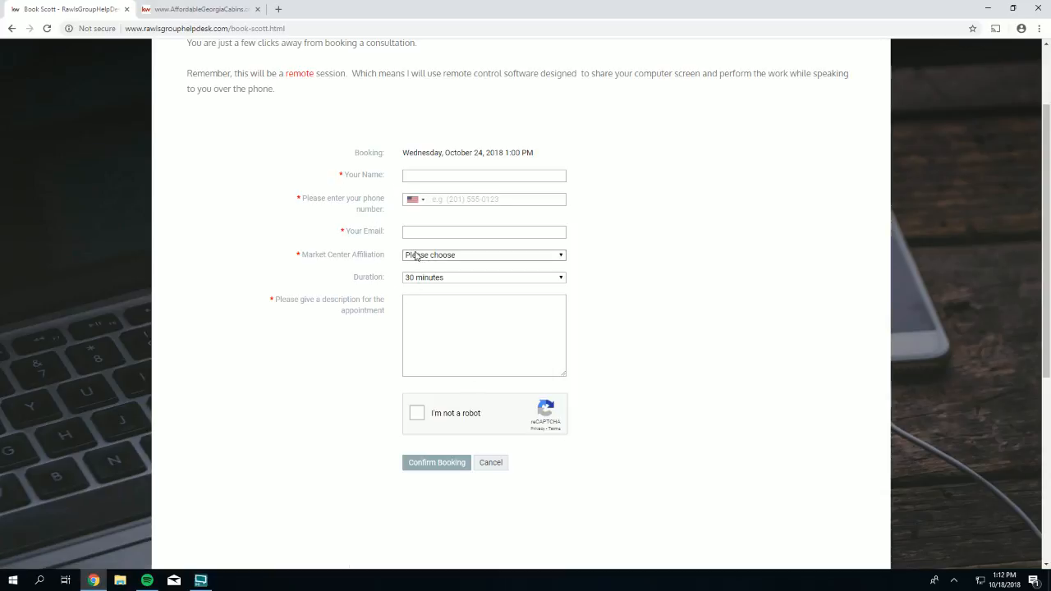
click(417, 279)
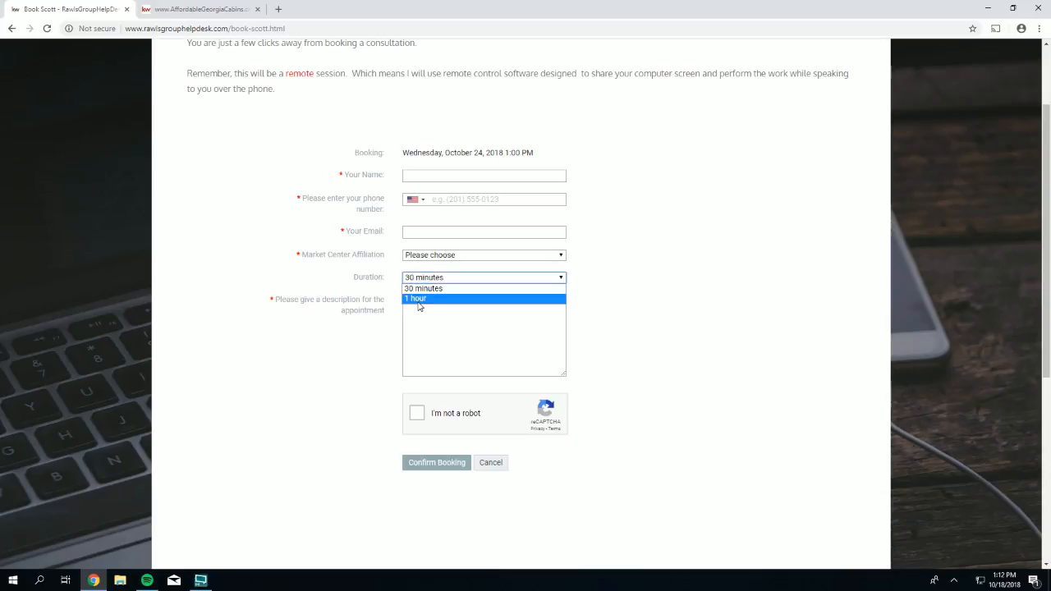
click(419, 307)
drag(385, 300, 289, 301)
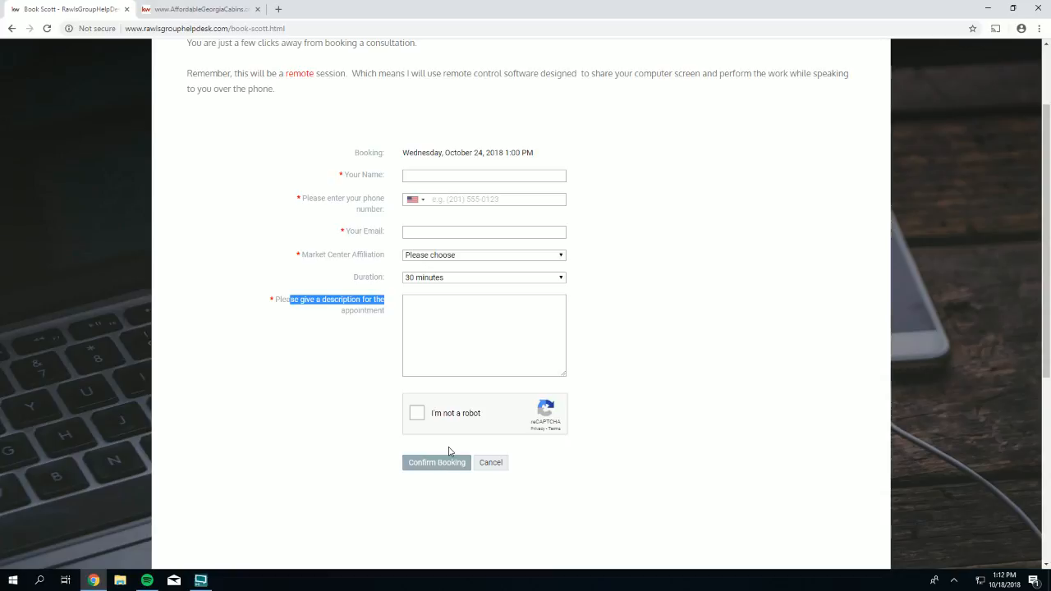
drag(535, 152, 443, 147)
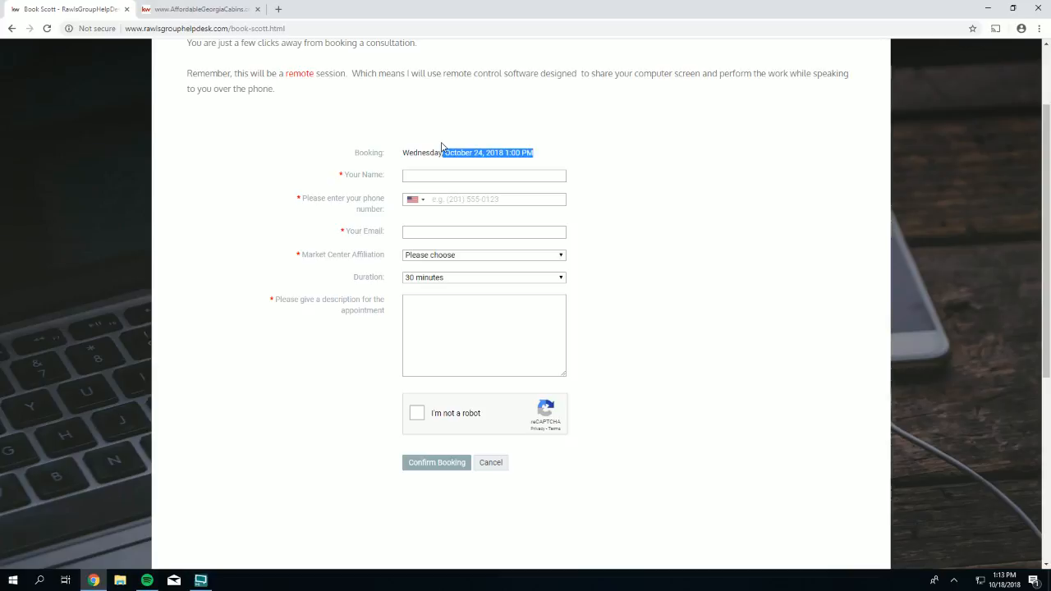
click(278, 9)
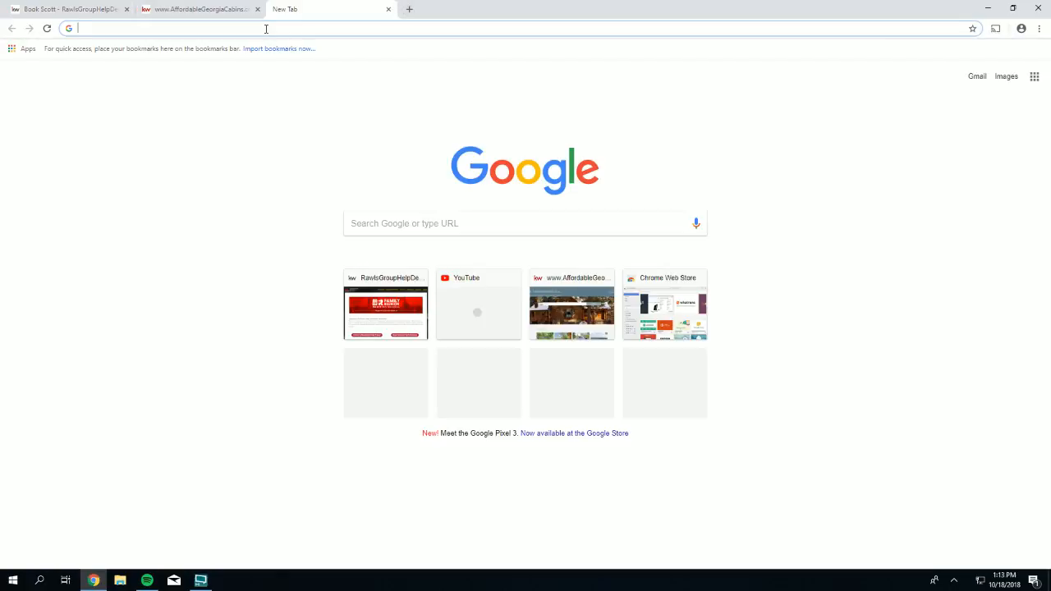
- Search 'steering wheel desk', switch to Images, and preview a steering-wheel tray result
text(steer)
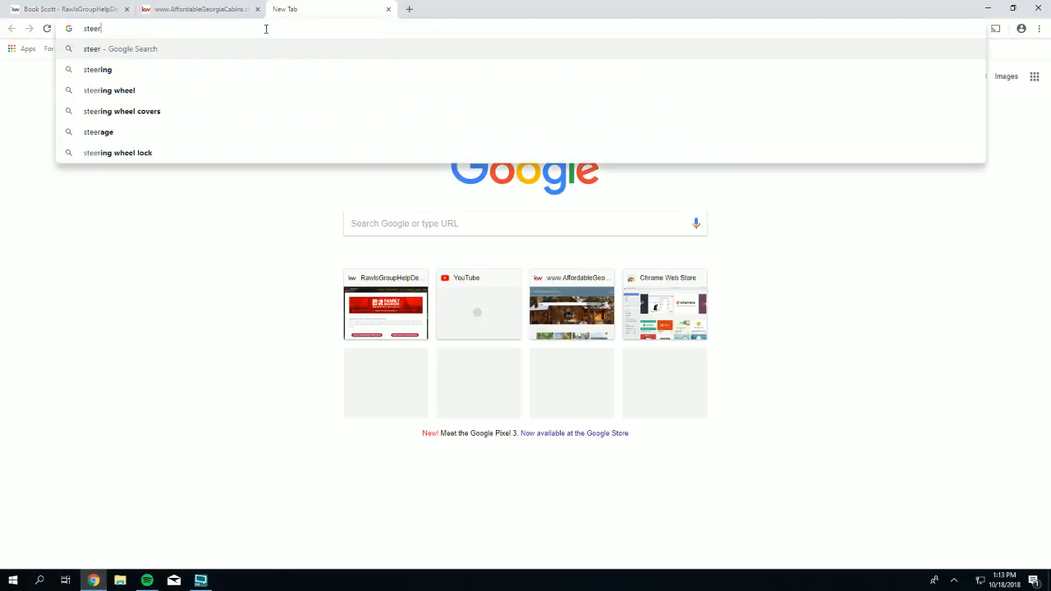
text(ing wheel )
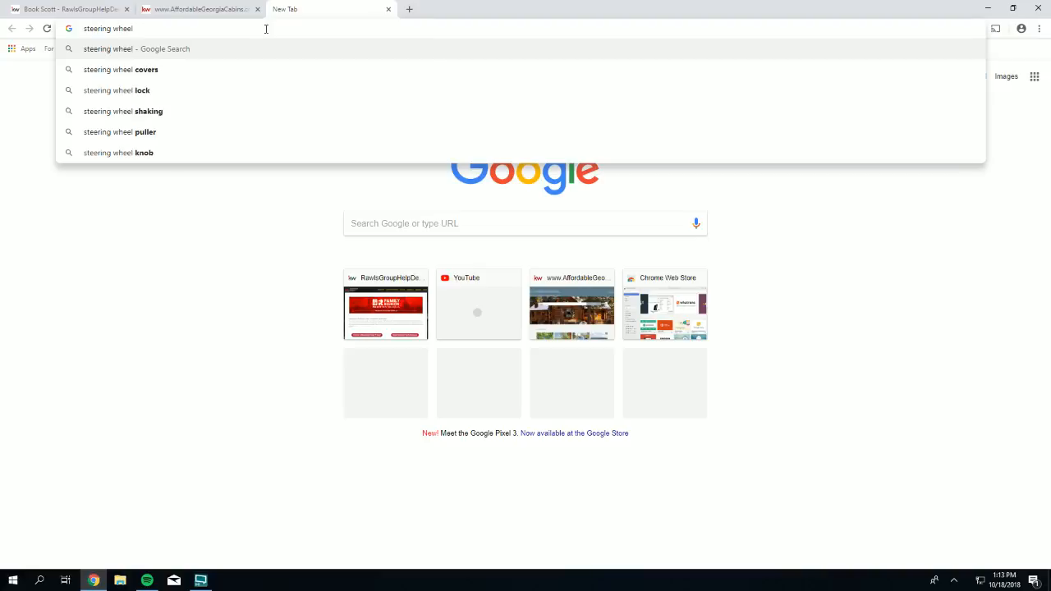
text(desk)
key(Return)
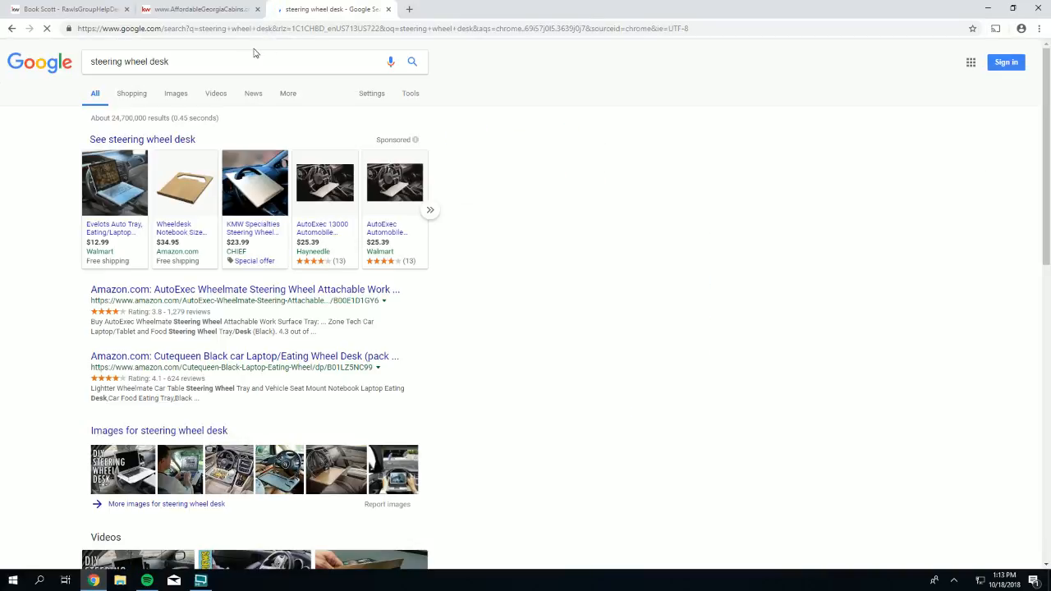
mouse_move(115, 195)
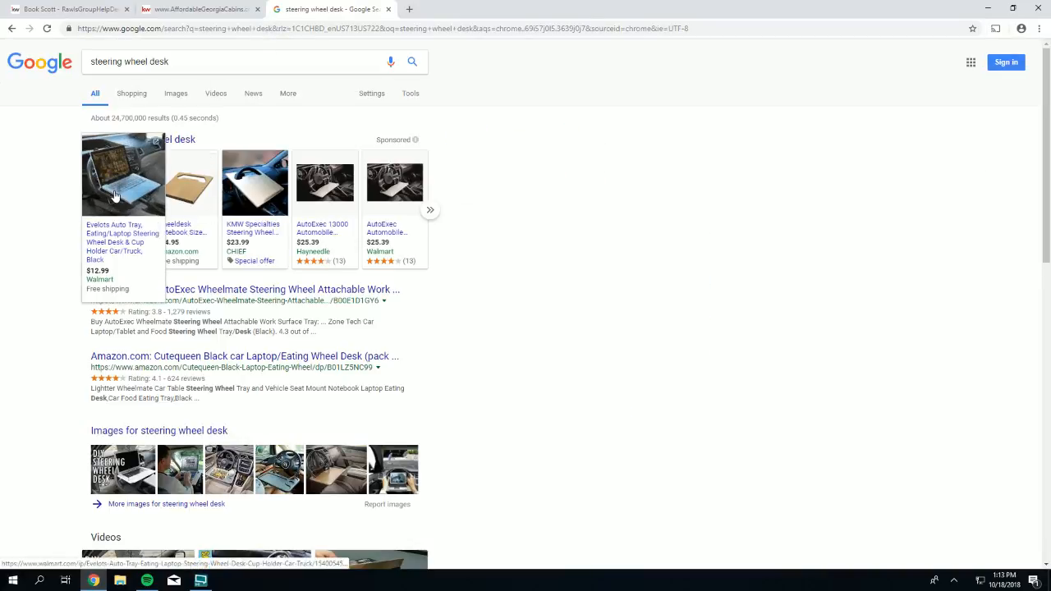
click(278, 478)
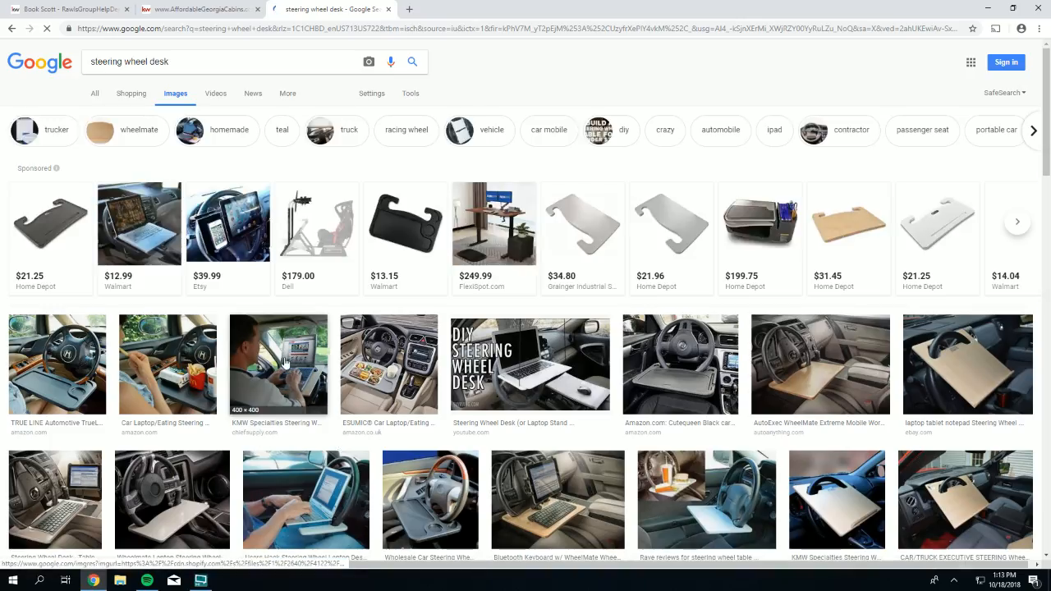
click(244, 346)
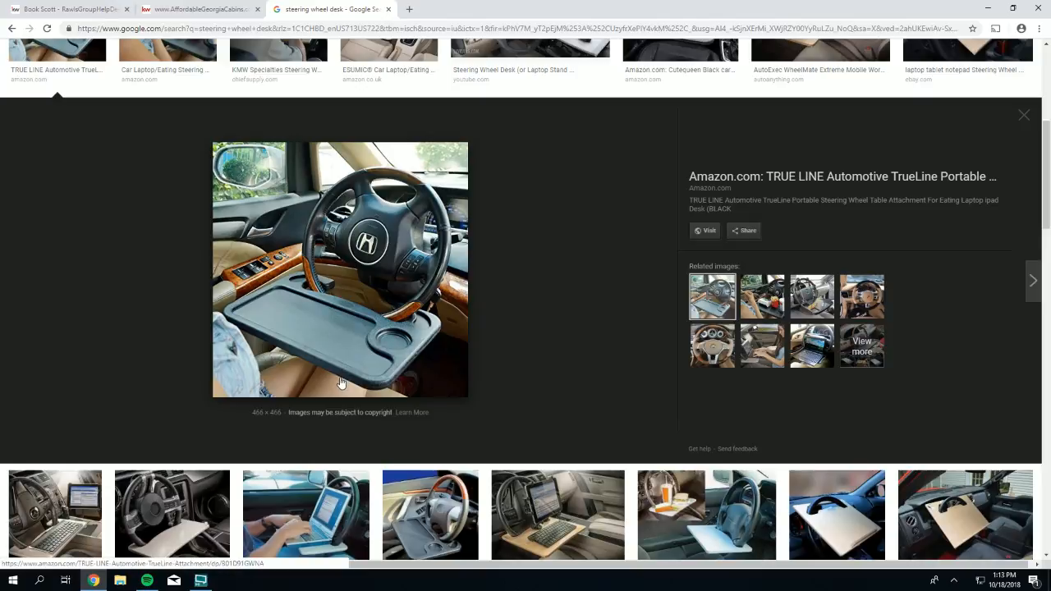
scroll(340, 377, down, 1)
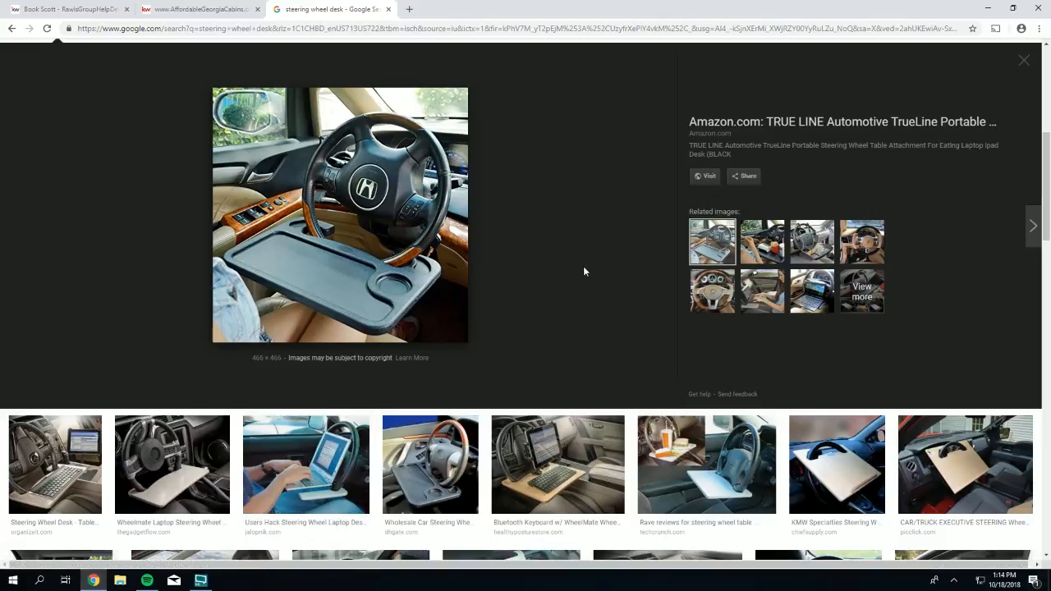
scroll(563, 261, up, 5)
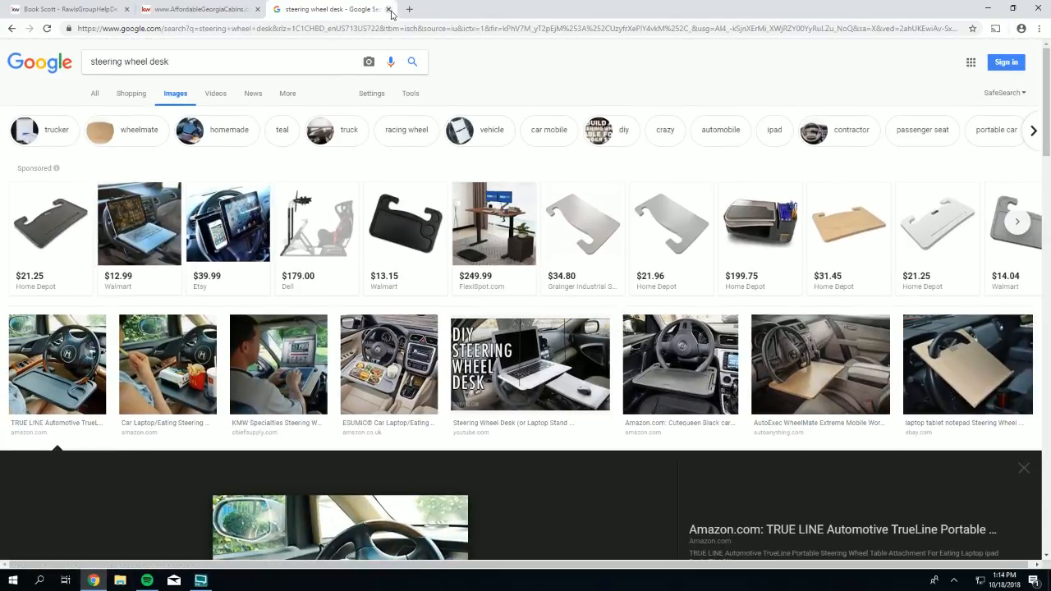
- Close the Google Images tab and go back to the technician booking tab
click(390, 9)
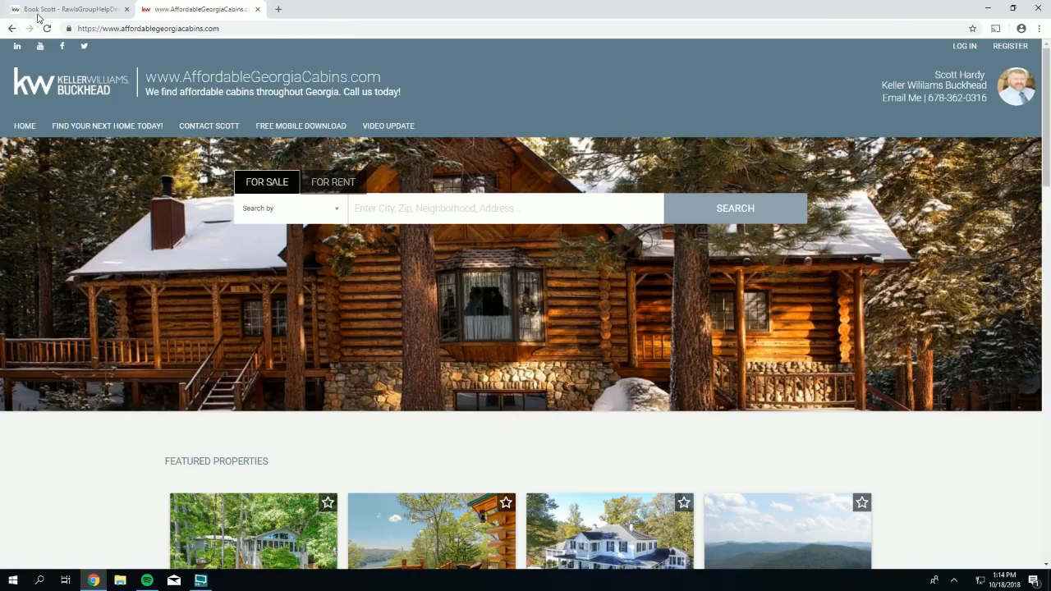
click(43, 9)
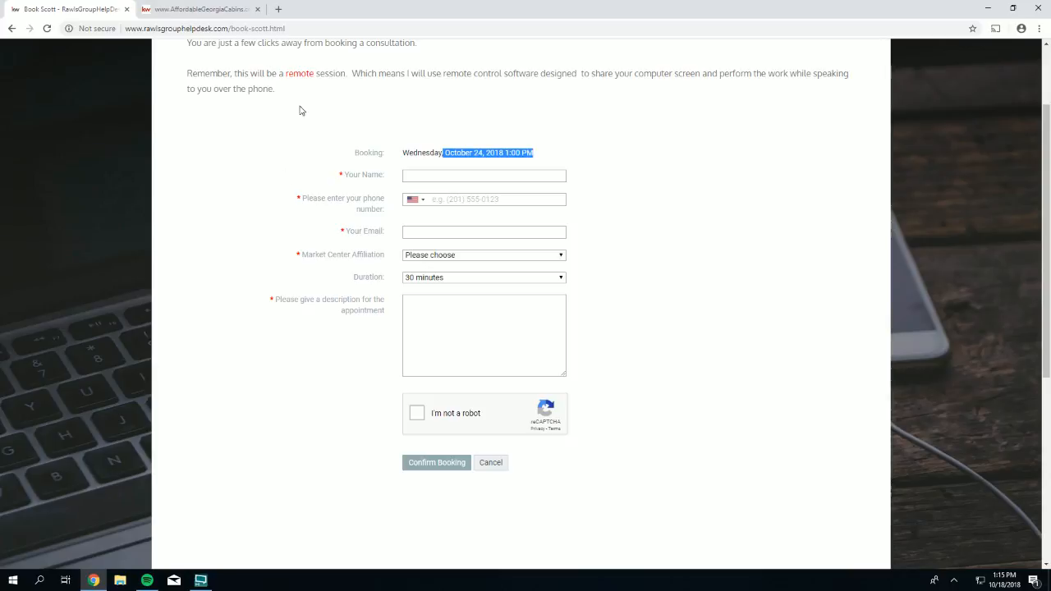
- Return to the help desk home via the KW logo and open Rawls Group Training's Current Training Events
scroll(321, 117, up, 2)
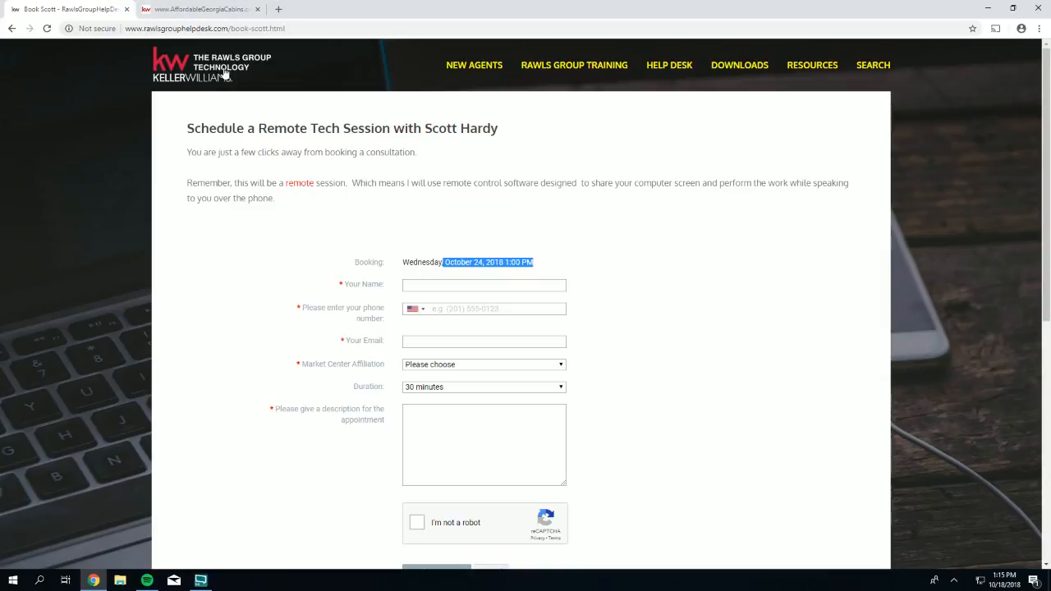
click(220, 77)
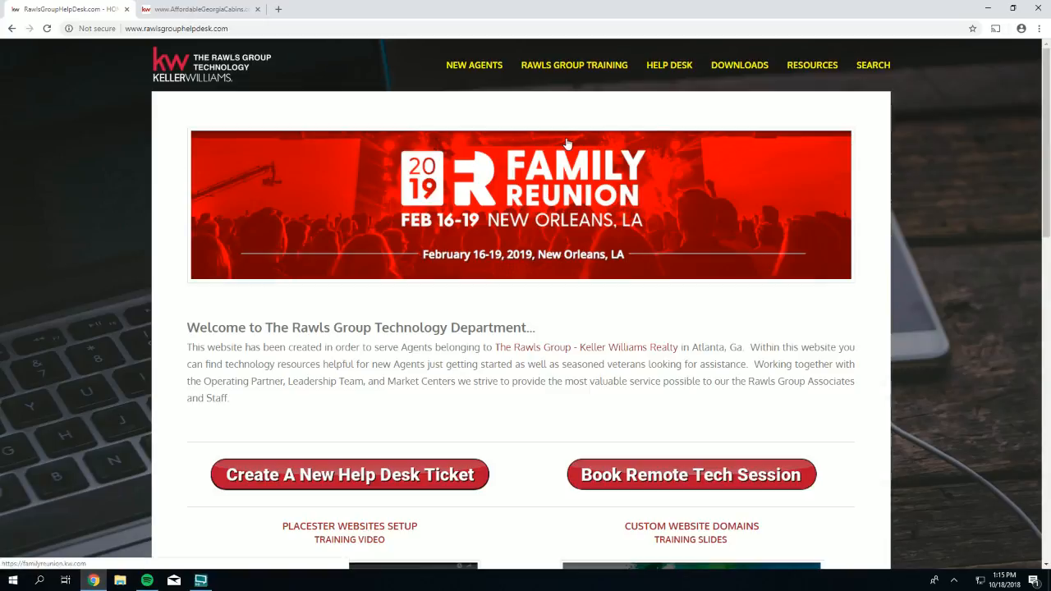
mouse_move(593, 64)
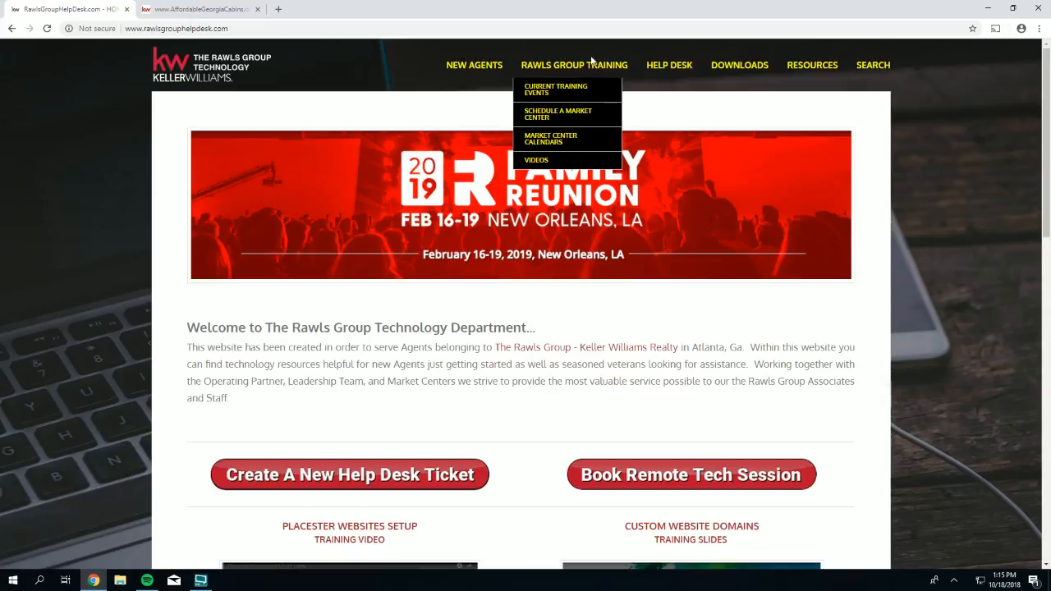
click(555, 89)
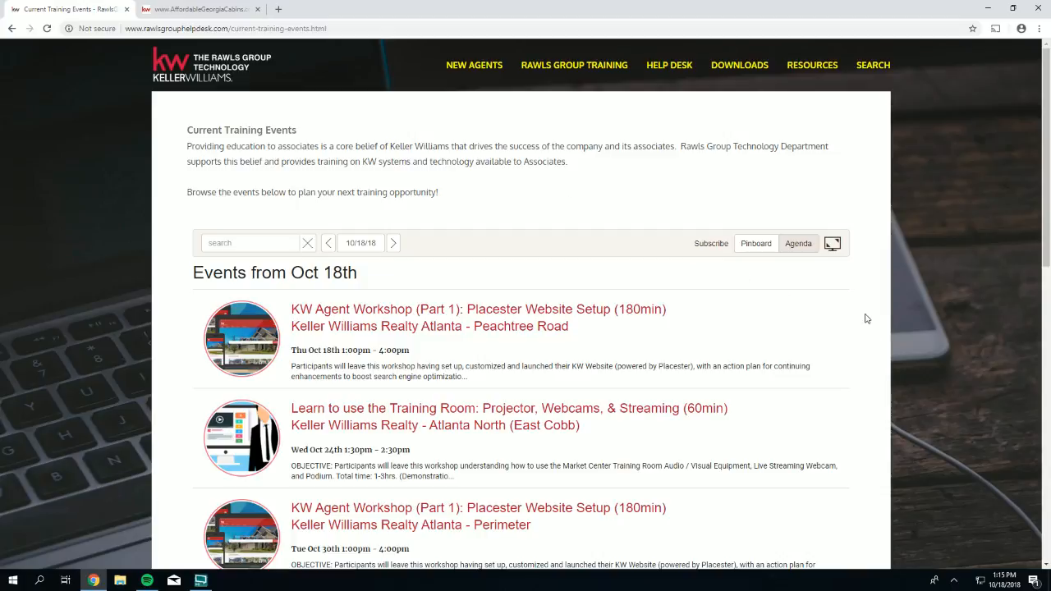
scroll(866, 318, down, 1)
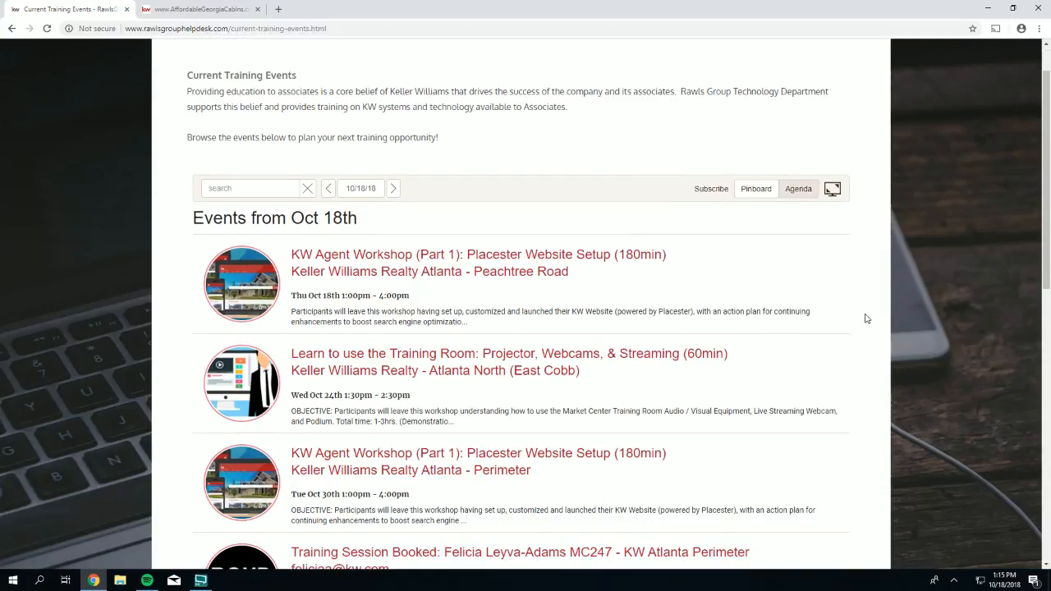
scroll(867, 319, down, 1)
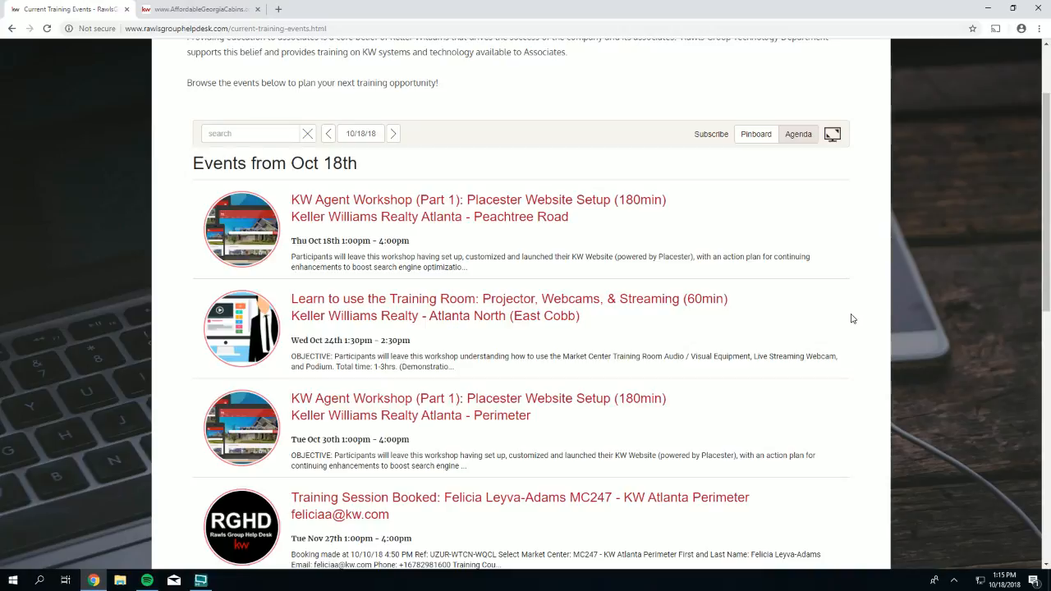
scroll(836, 310, down, 1)
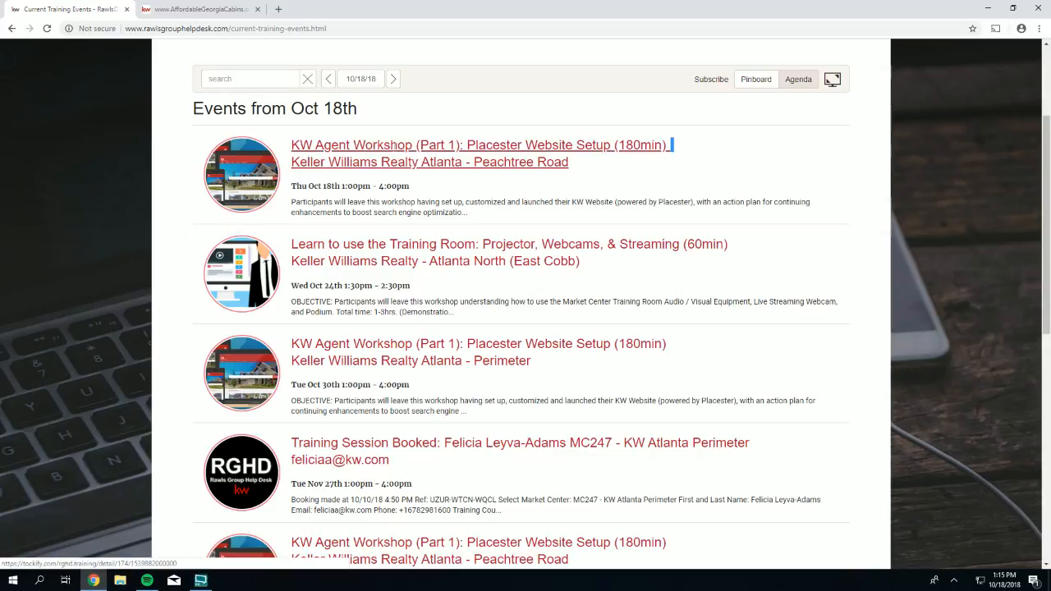
drag(672, 144, 516, 361)
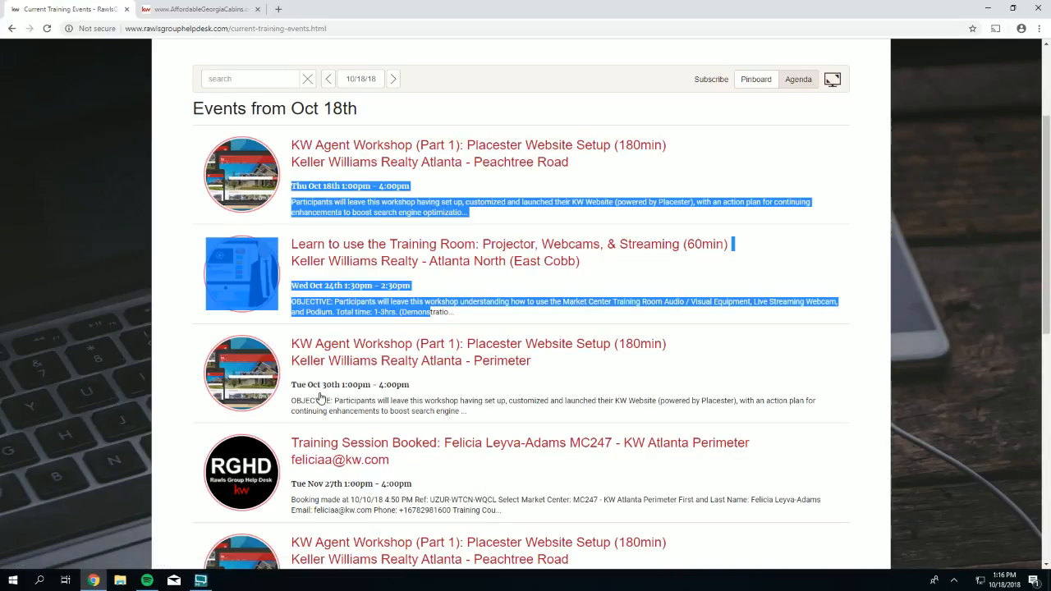
click(917, 338)
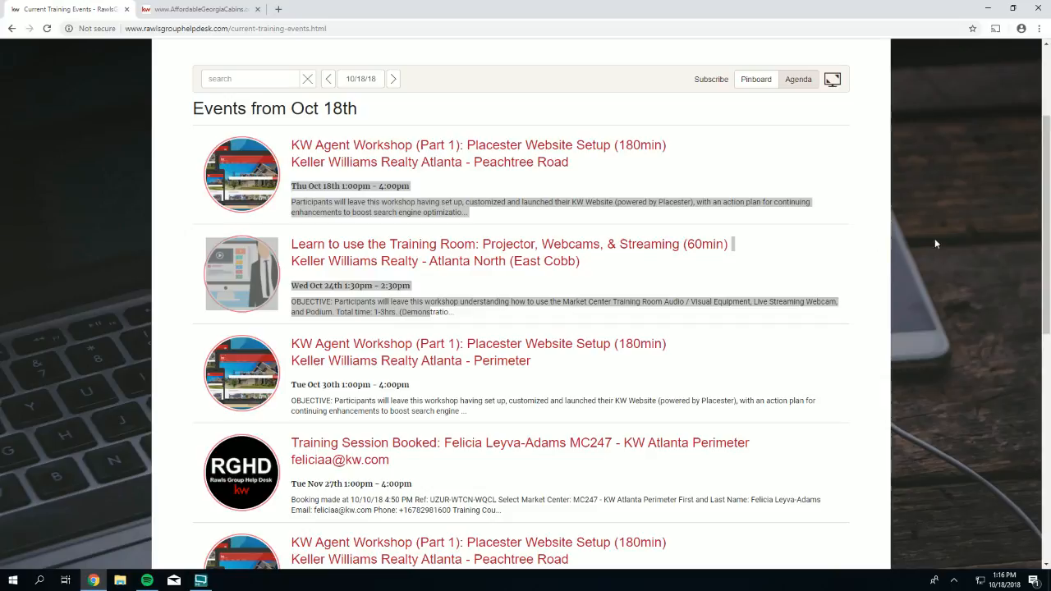
click(809, 156)
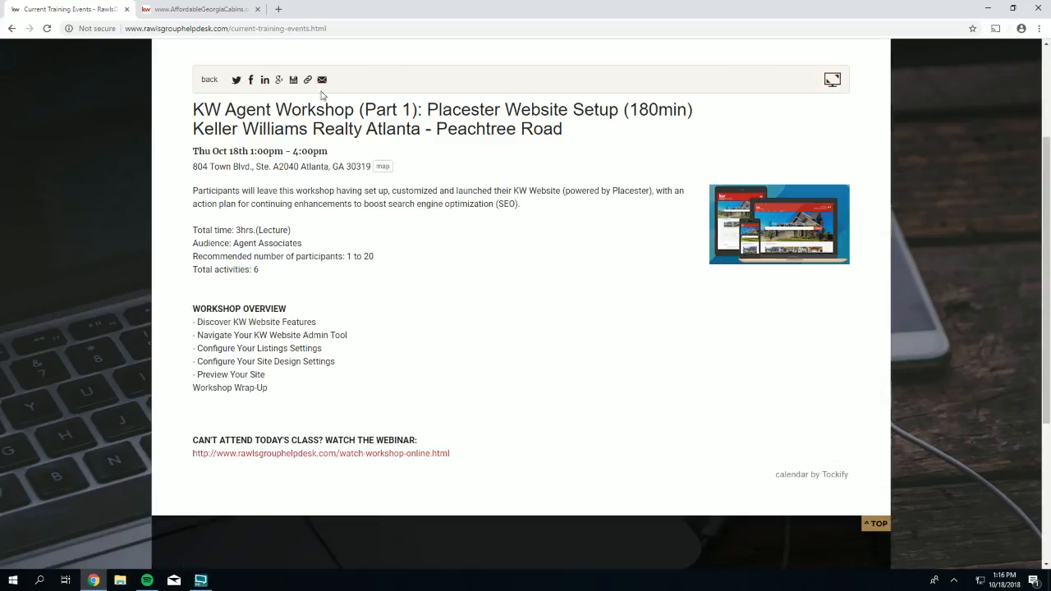
click(11, 29)
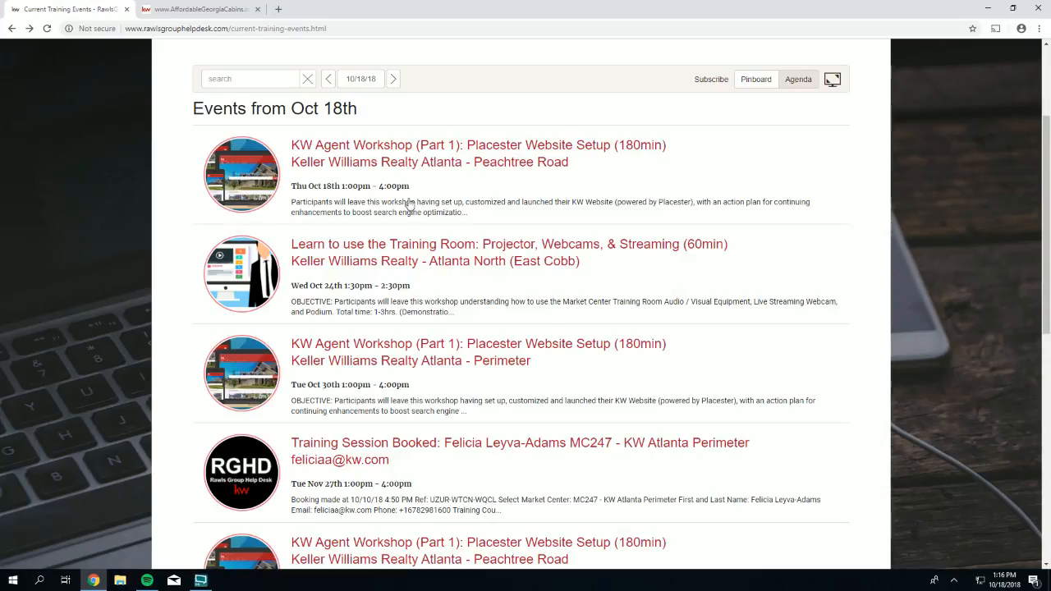
- From the help desk home page, open the Placester Websites Setup training video
scroll(421, 232, up, 2)
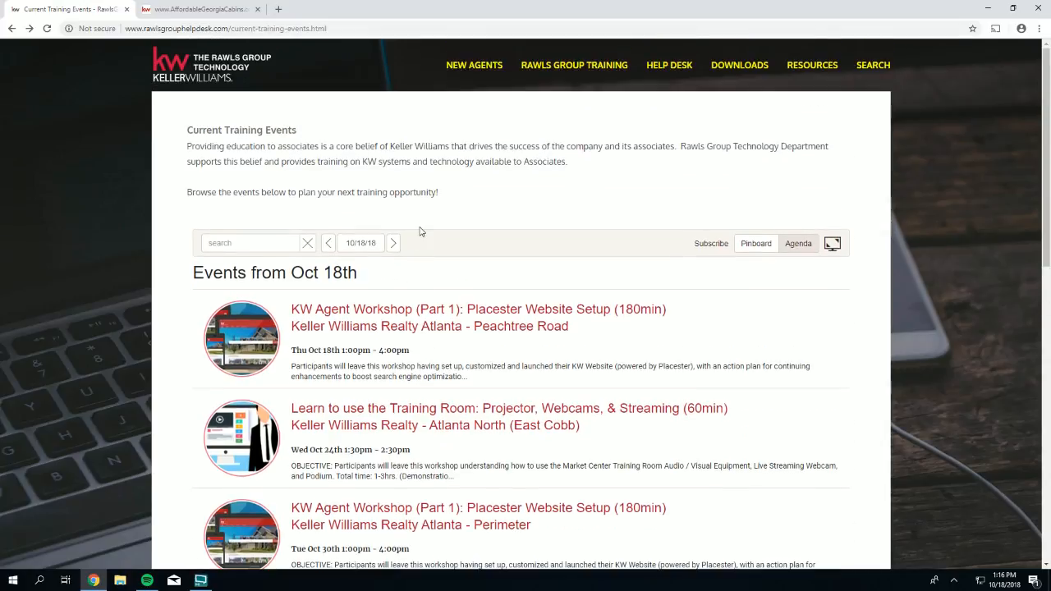
click(218, 72)
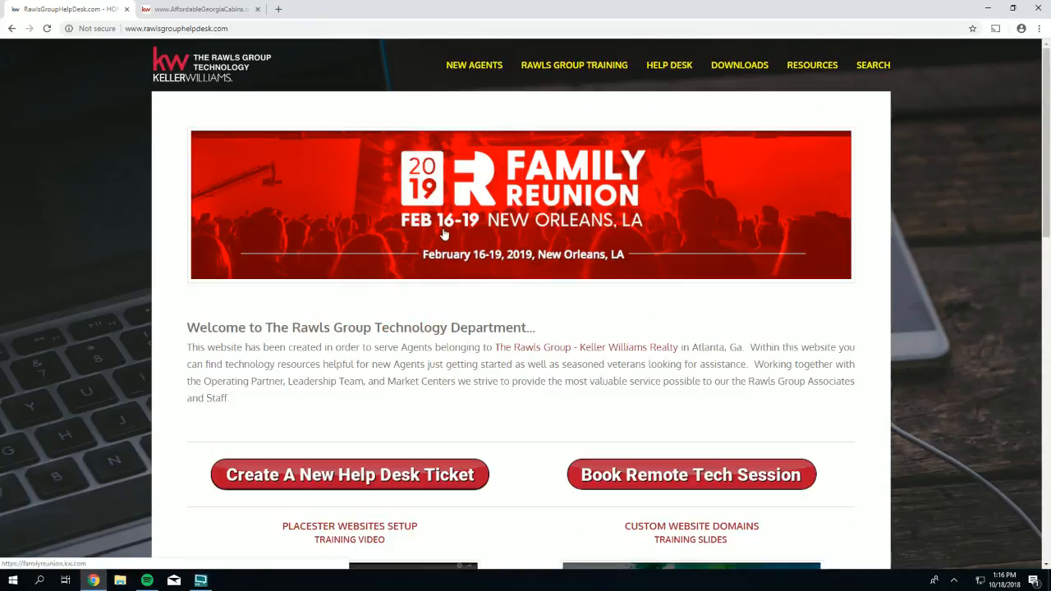
scroll(444, 238, down, 1)
scroll(443, 240, down, 4)
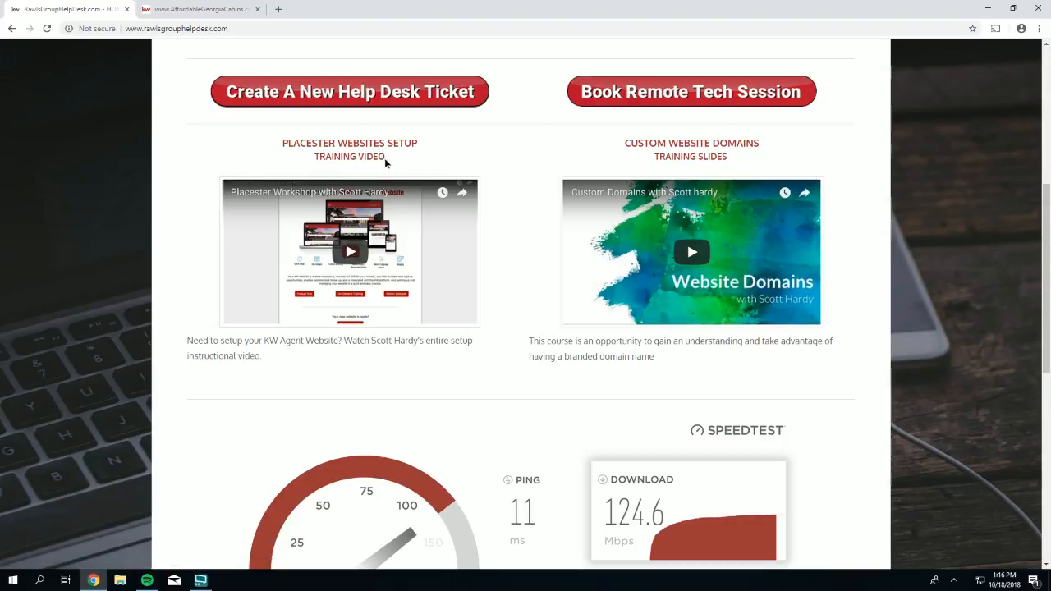
drag(385, 158, 280, 143)
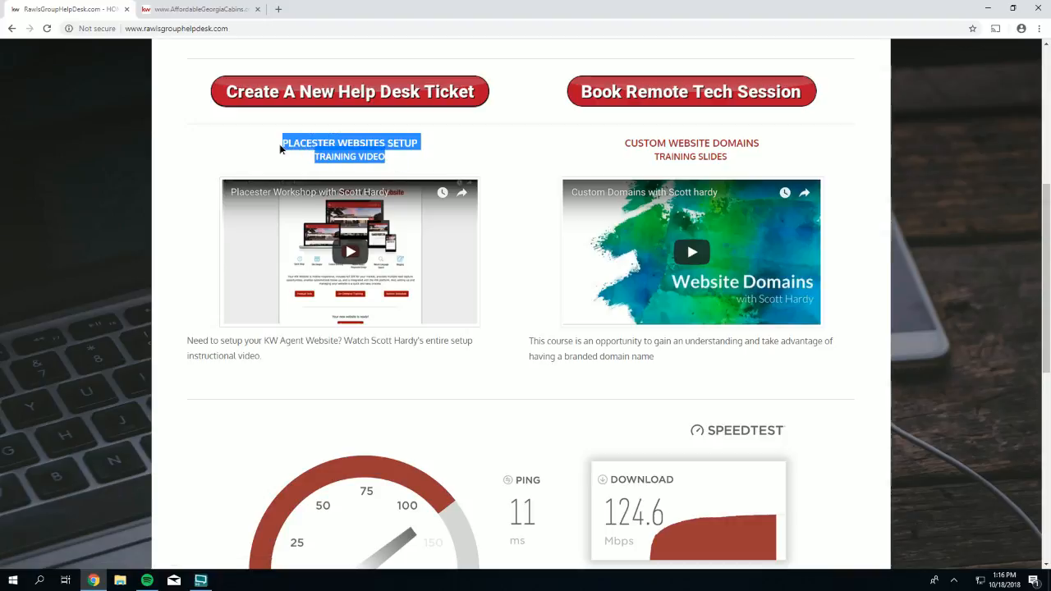
click(331, 222)
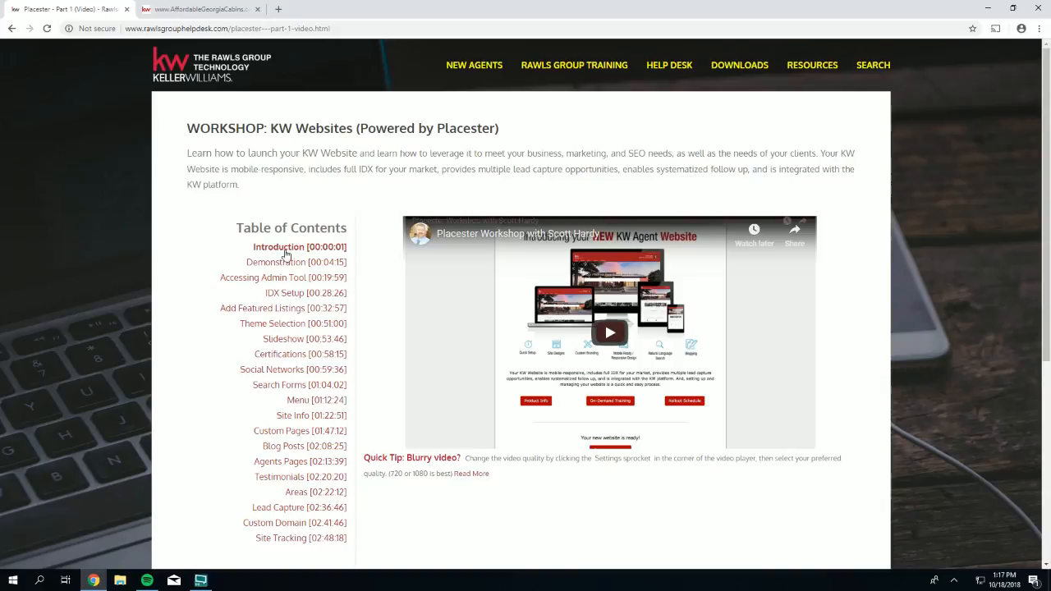
- Jump to the IDX Setup [00:28:26] chapter from the table of contents, then return home
drag(235, 227, 349, 232)
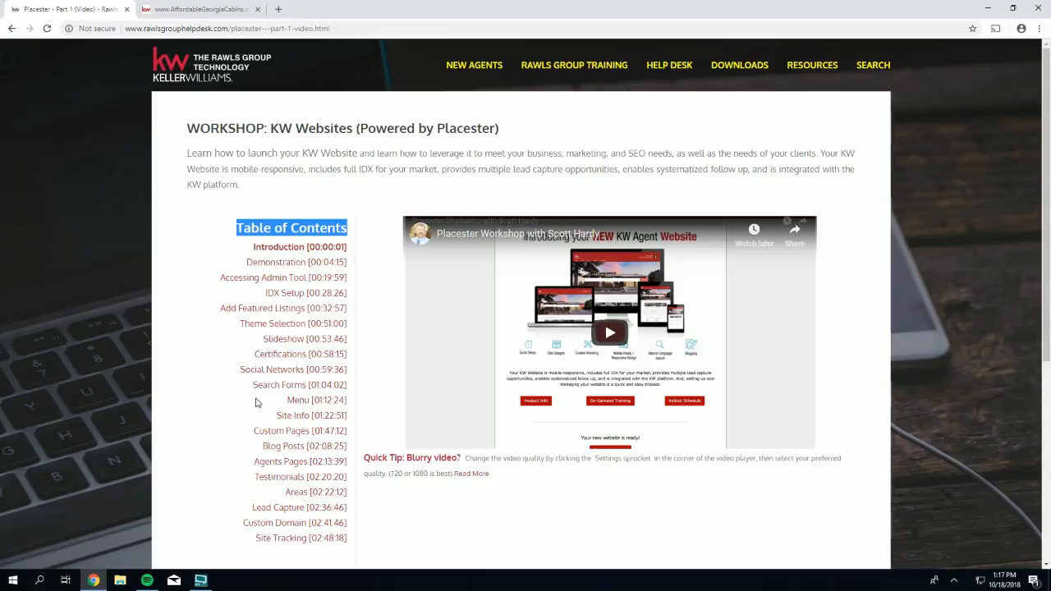
drag(264, 293, 349, 301)
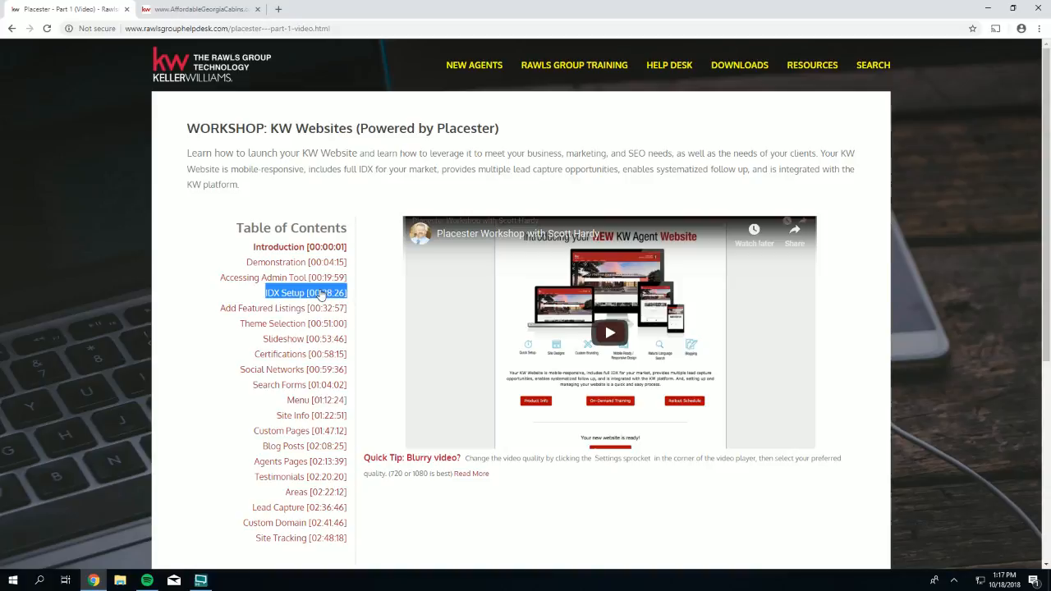
click(319, 293)
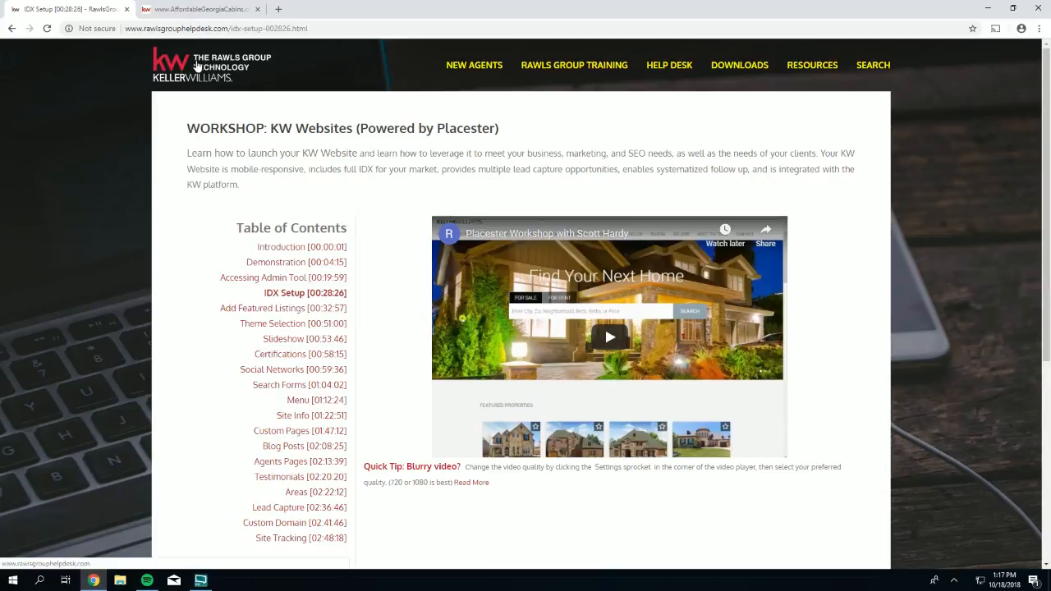
click(197, 67)
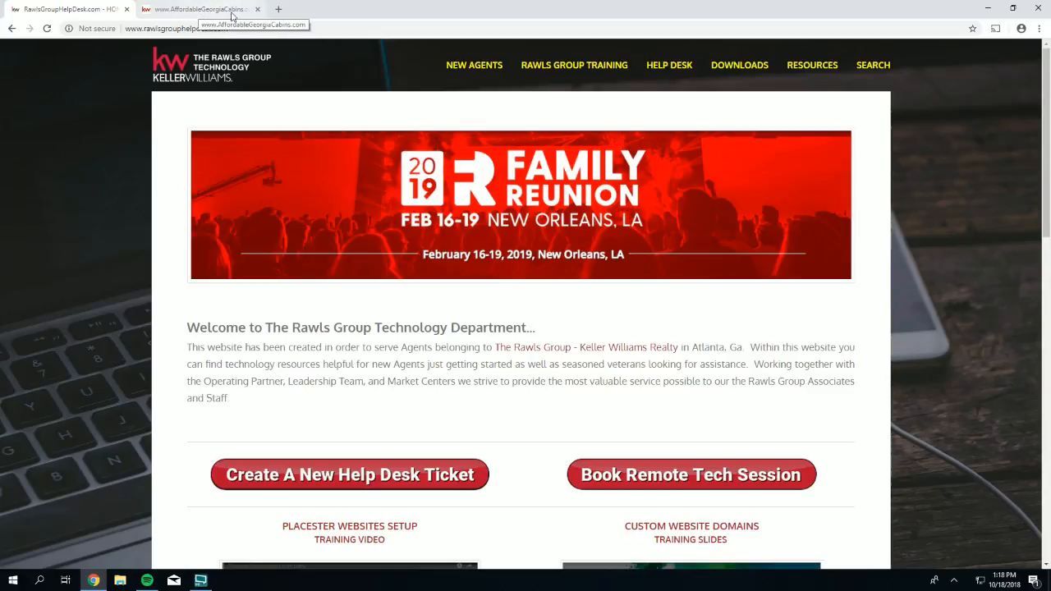
- Switch to the AffordableGeorgiaCabins.com browser tab
click(186, 11)
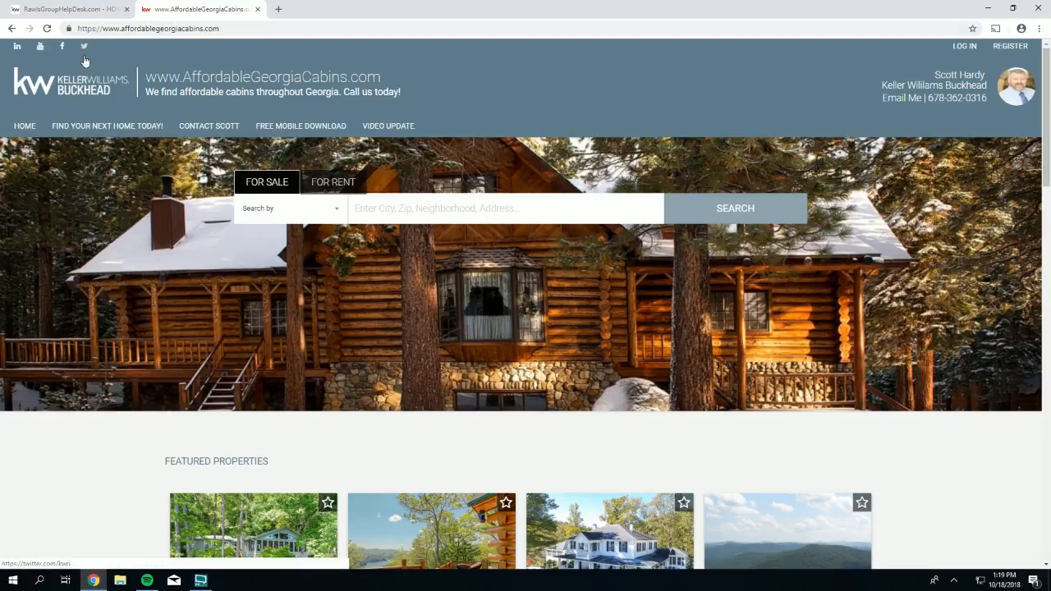
click(62, 46)
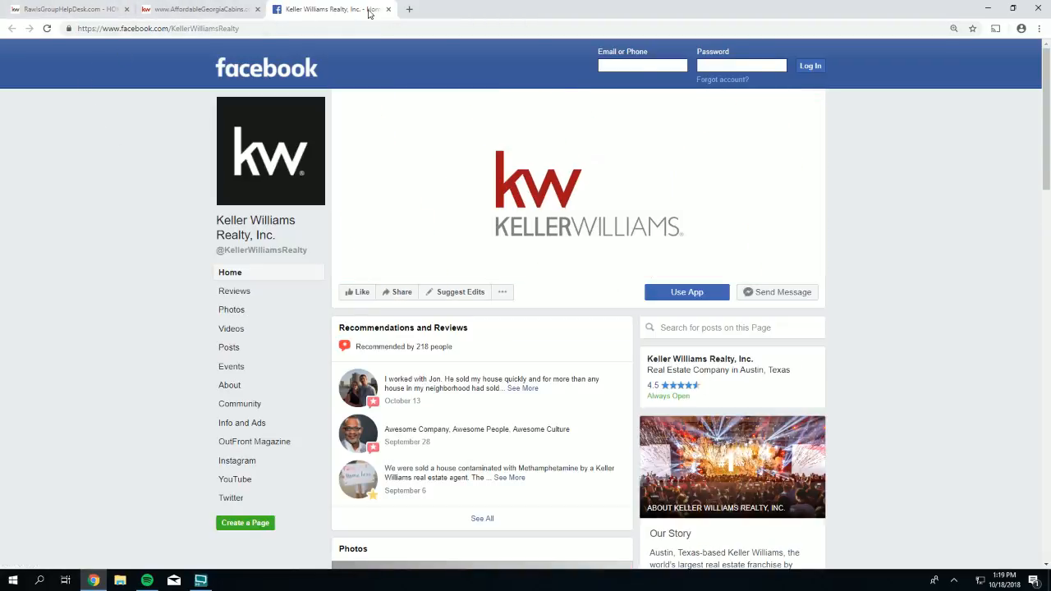
click(388, 9)
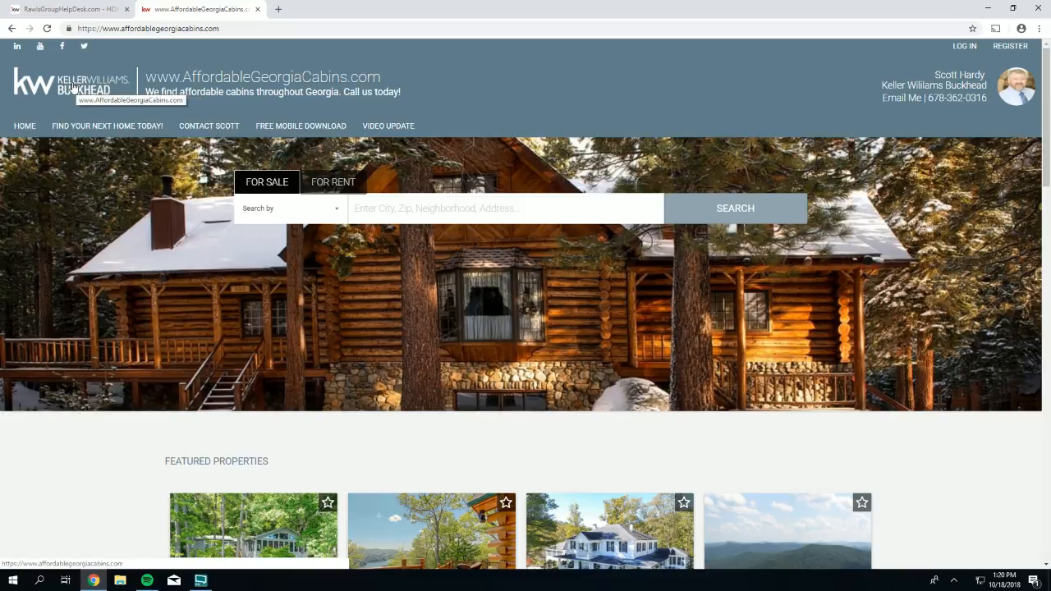
- Highlight the AffordableGeorgiaCabins site title, tagline and header, then clear the selection
drag(400, 92, 150, 76)
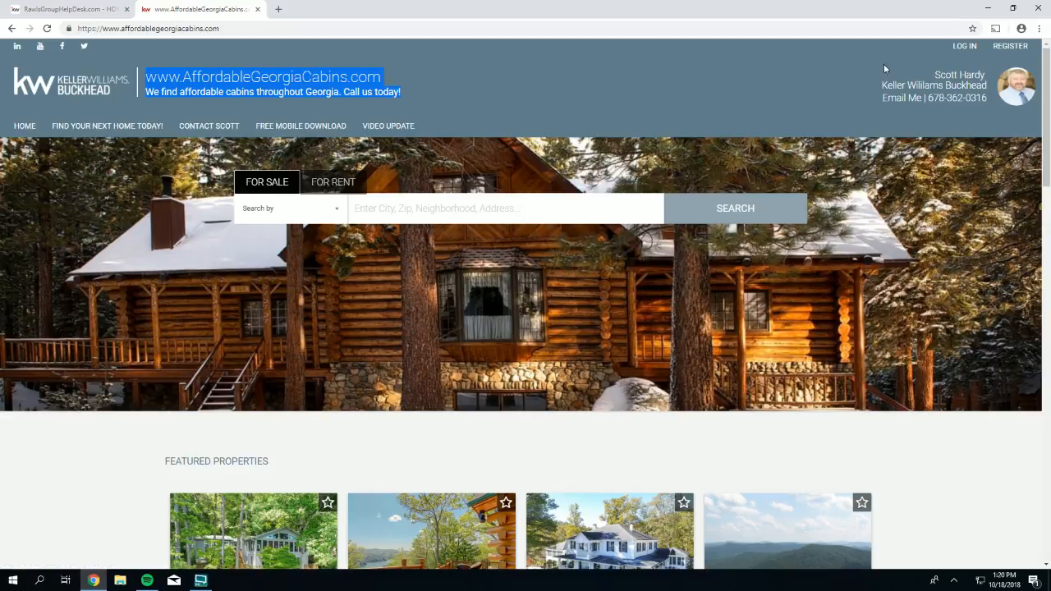
drag(884, 63, 973, 106)
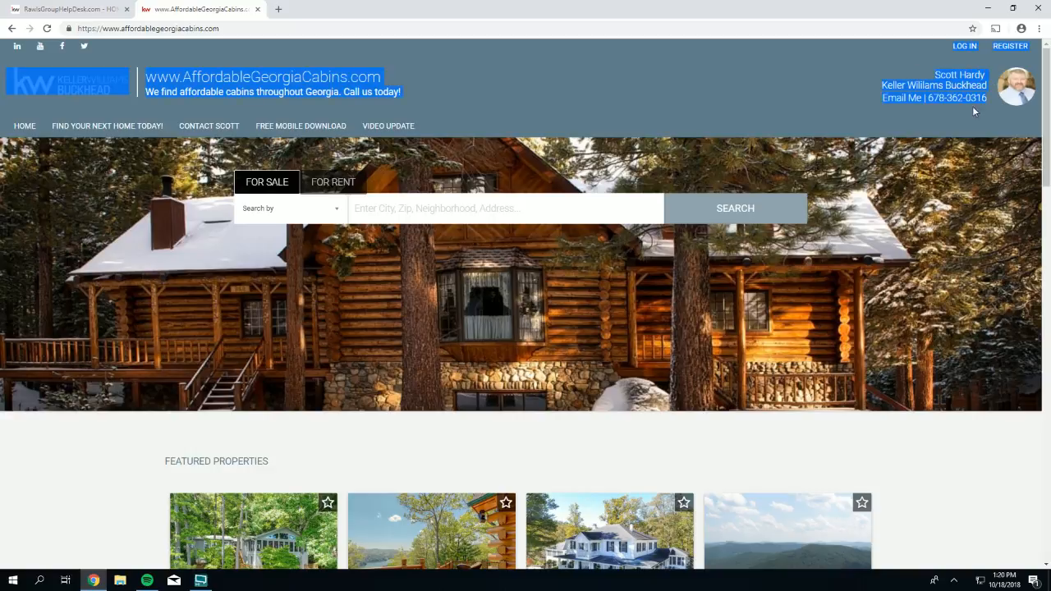
click(982, 112)
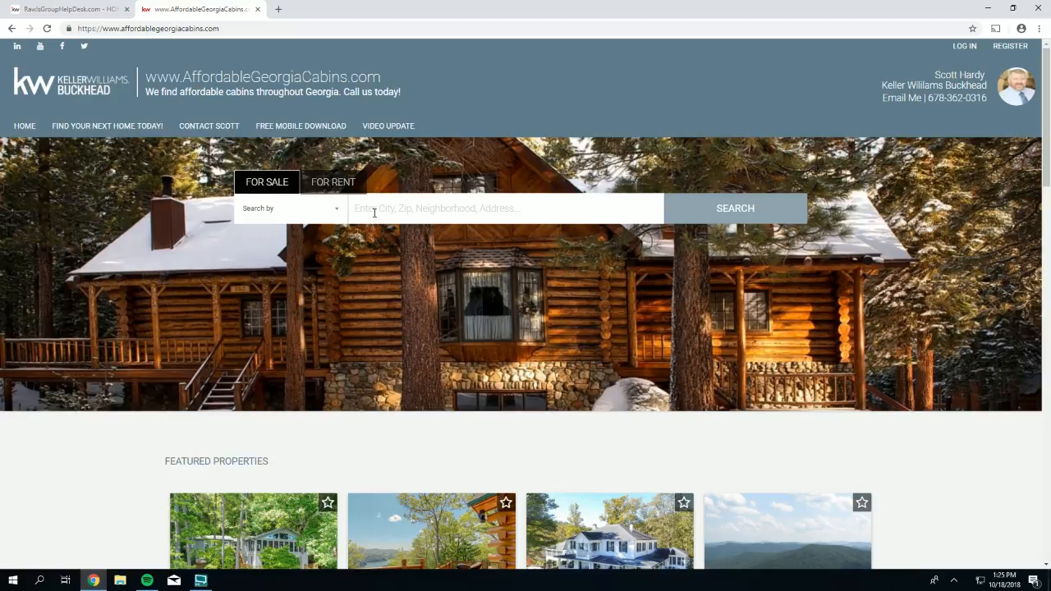
scroll(409, 293, down, 2)
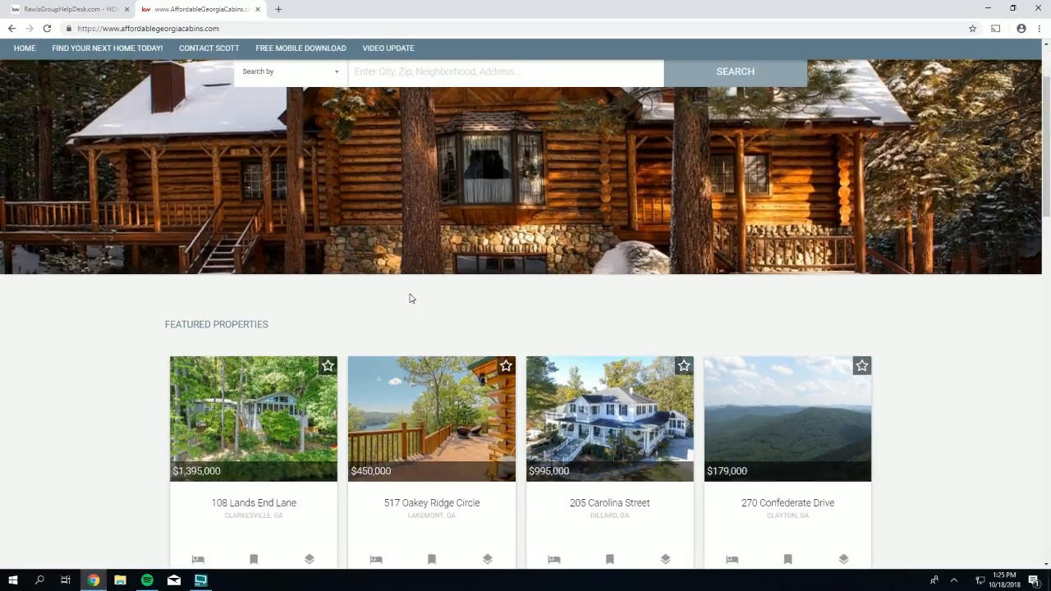
scroll(354, 277, down, 1)
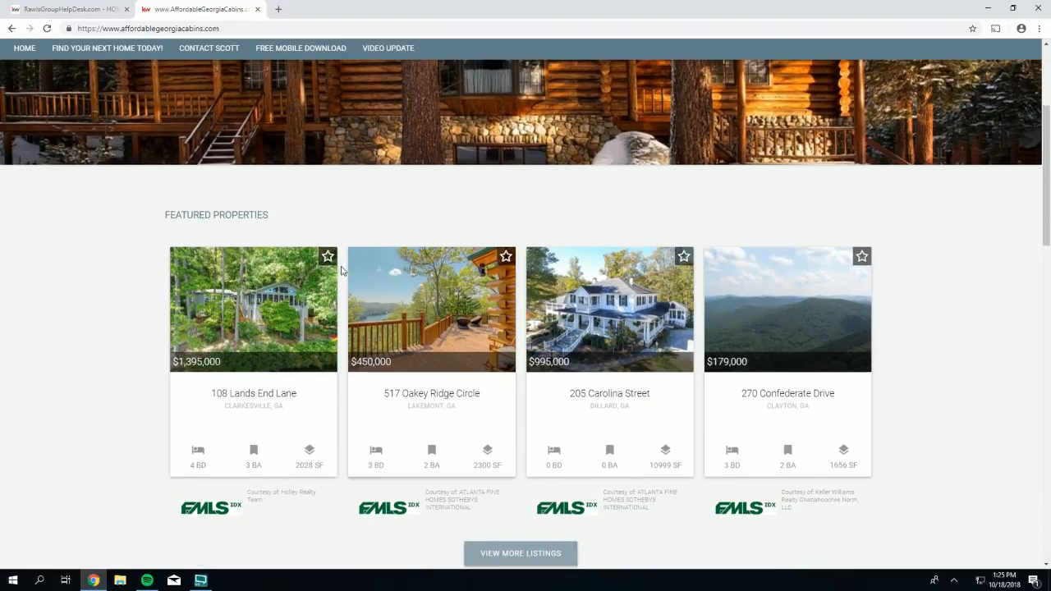
drag(278, 216, 164, 215)
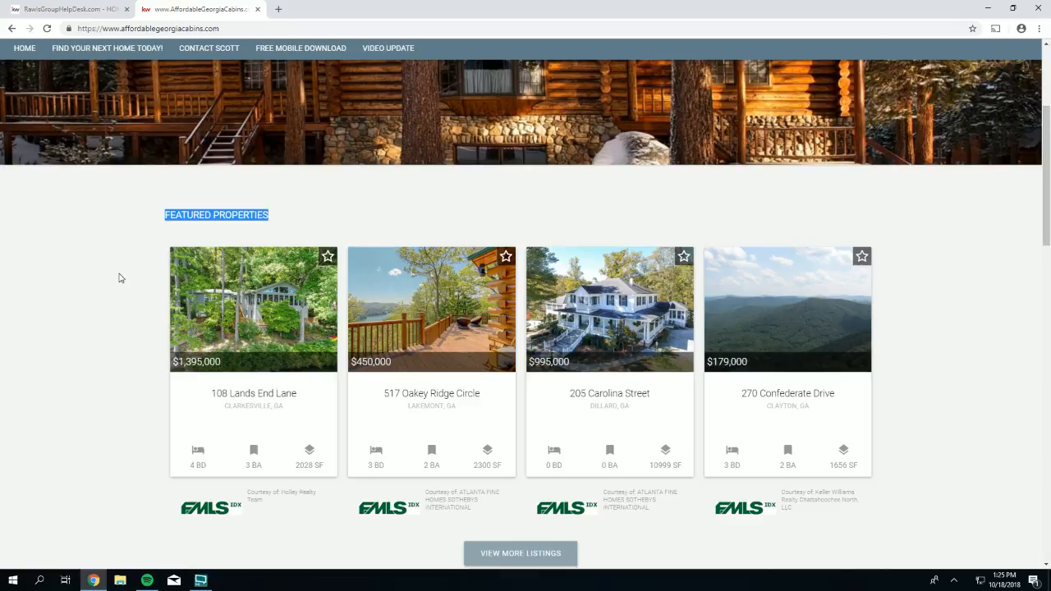
click(467, 333)
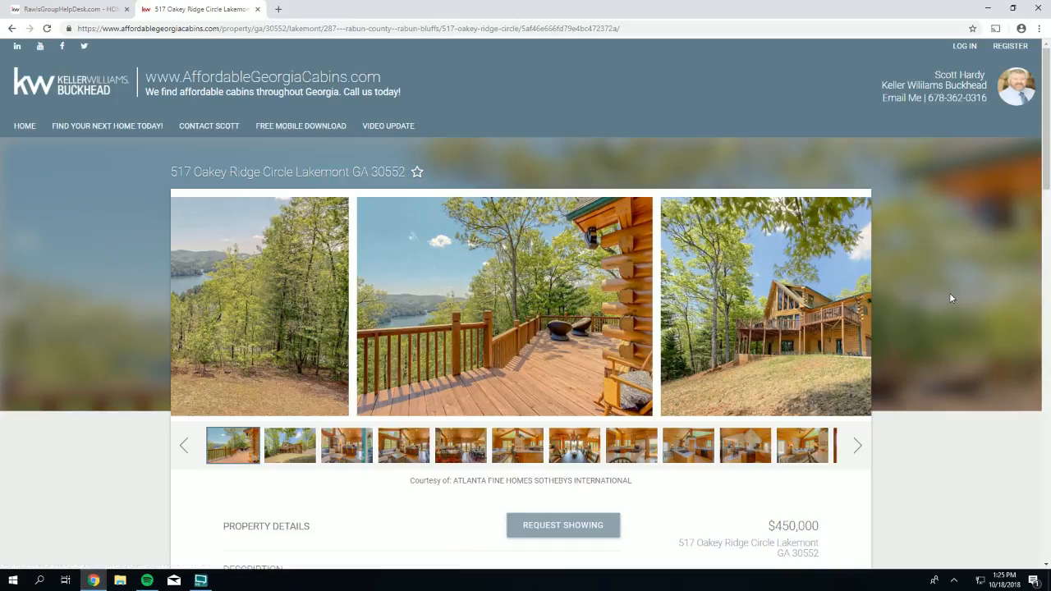
scroll(950, 298, down, 4)
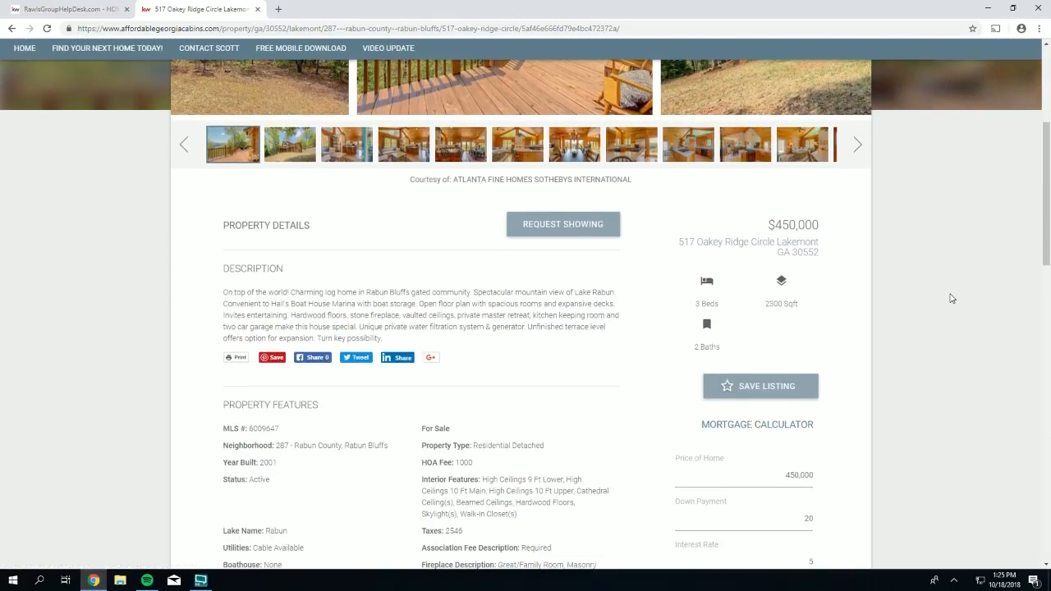
scroll(950, 298, down, 3)
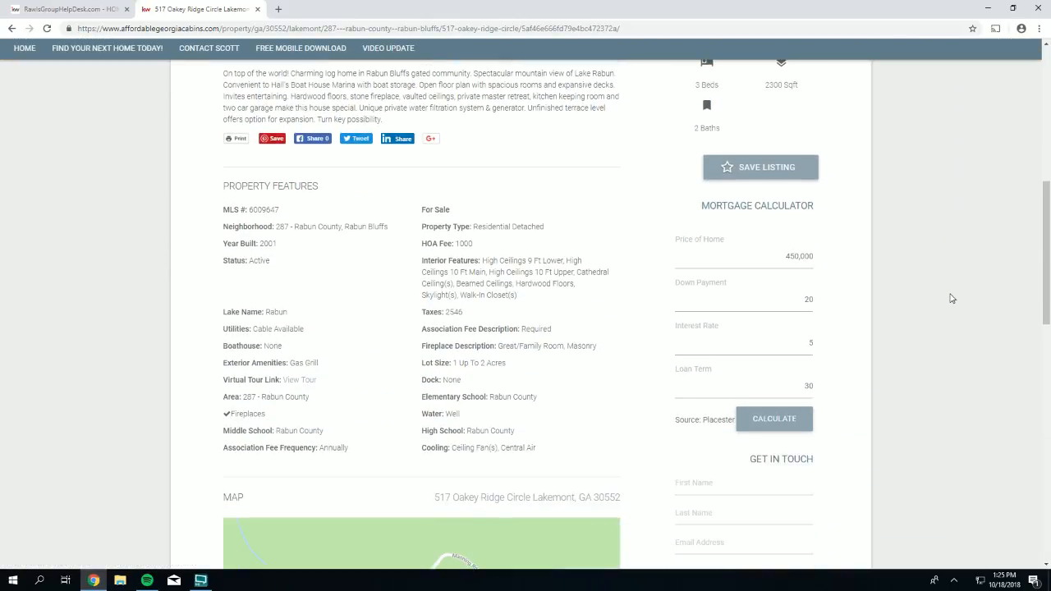
scroll(951, 298, down, 4)
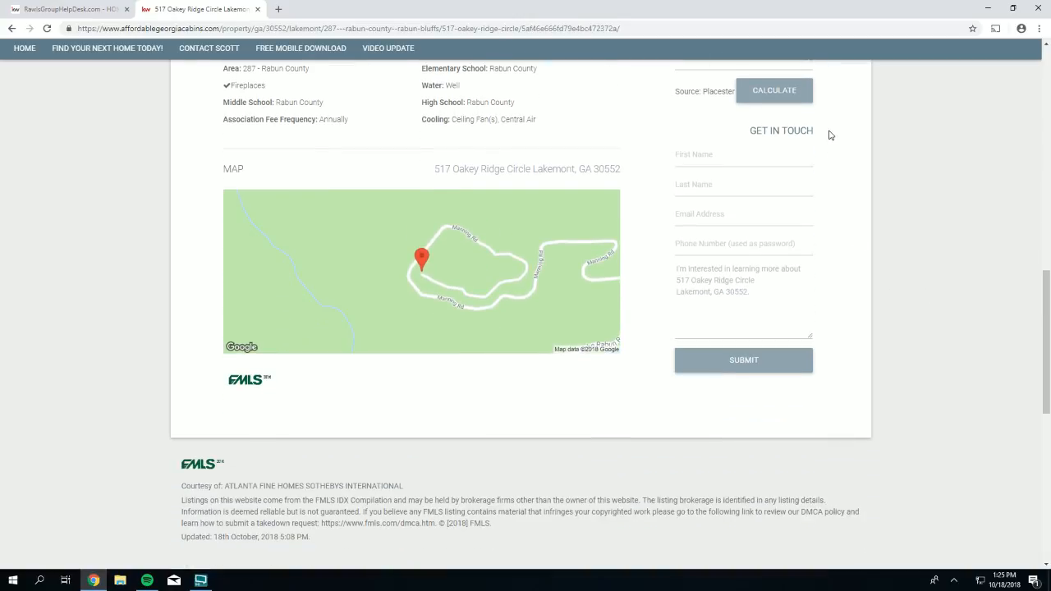
drag(830, 135, 750, 129)
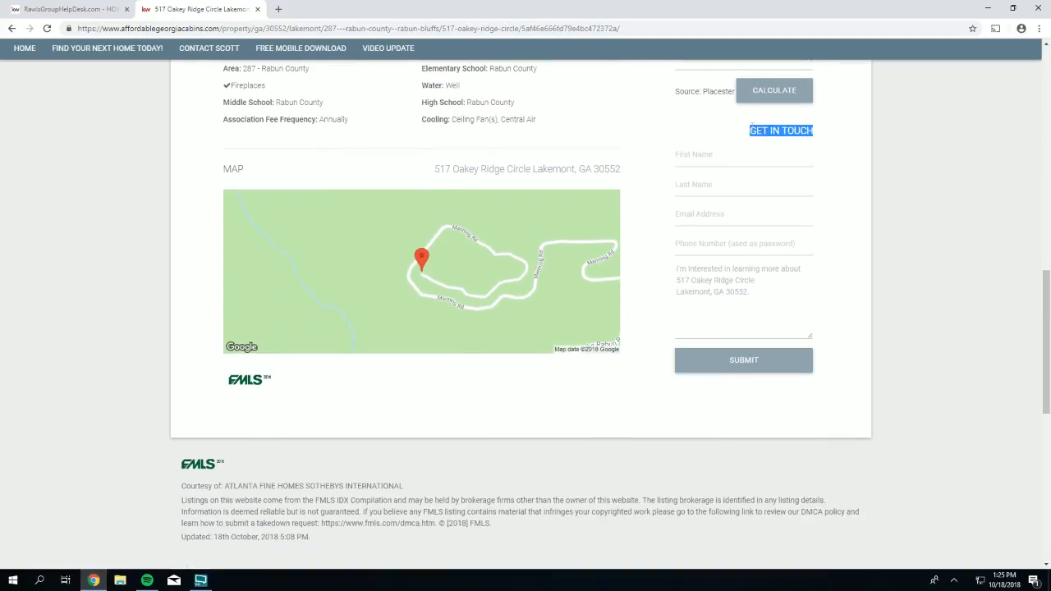
click(673, 156)
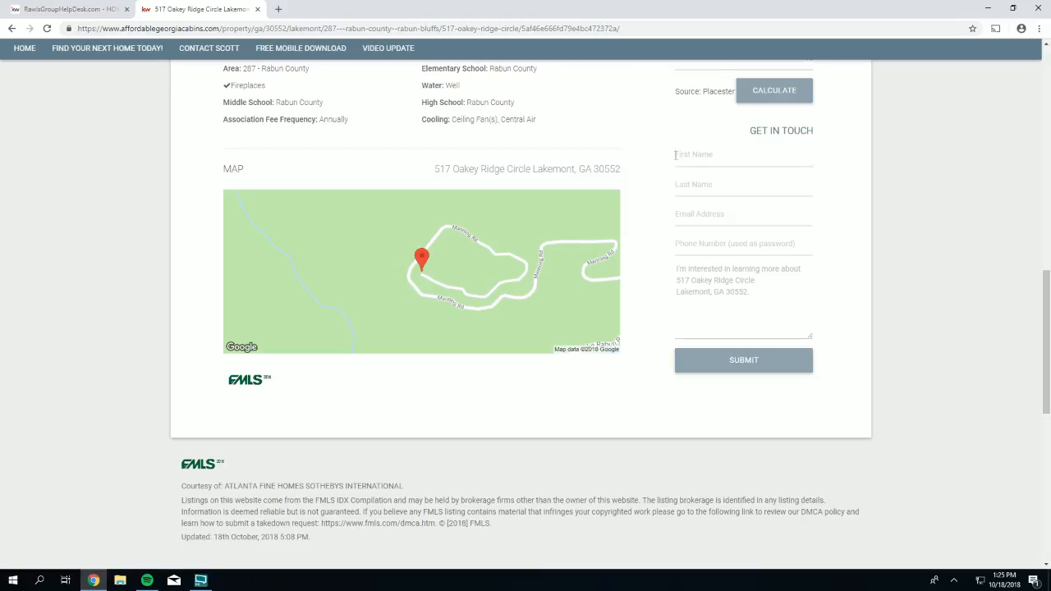
click(736, 369)
- Scroll back up, highlight the agent's header contact details, and return to the home page
scroll(738, 370, down, 1)
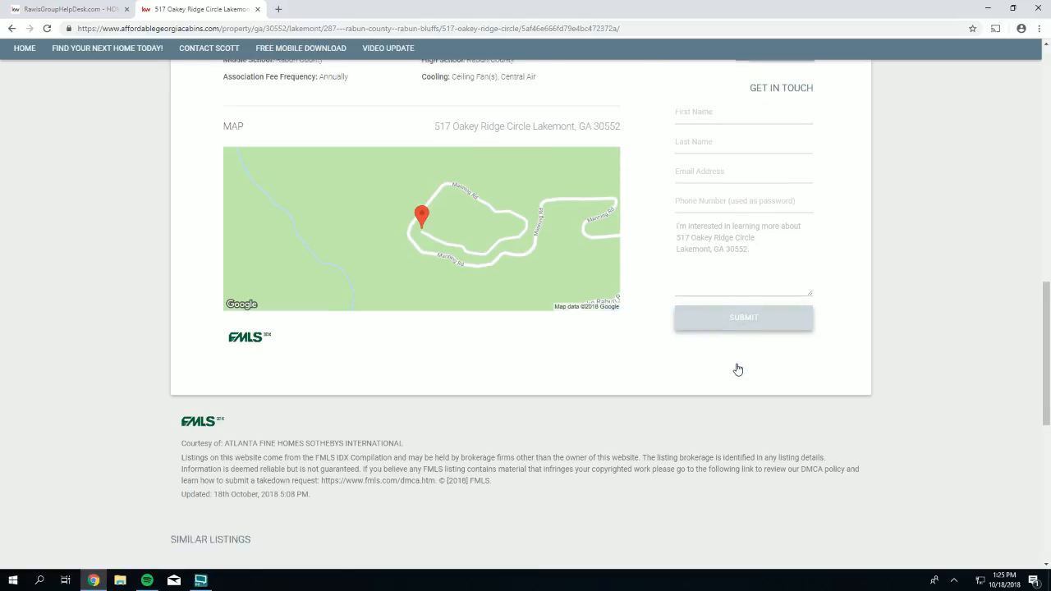
scroll(738, 366, up, 2)
scroll(739, 364, up, 10)
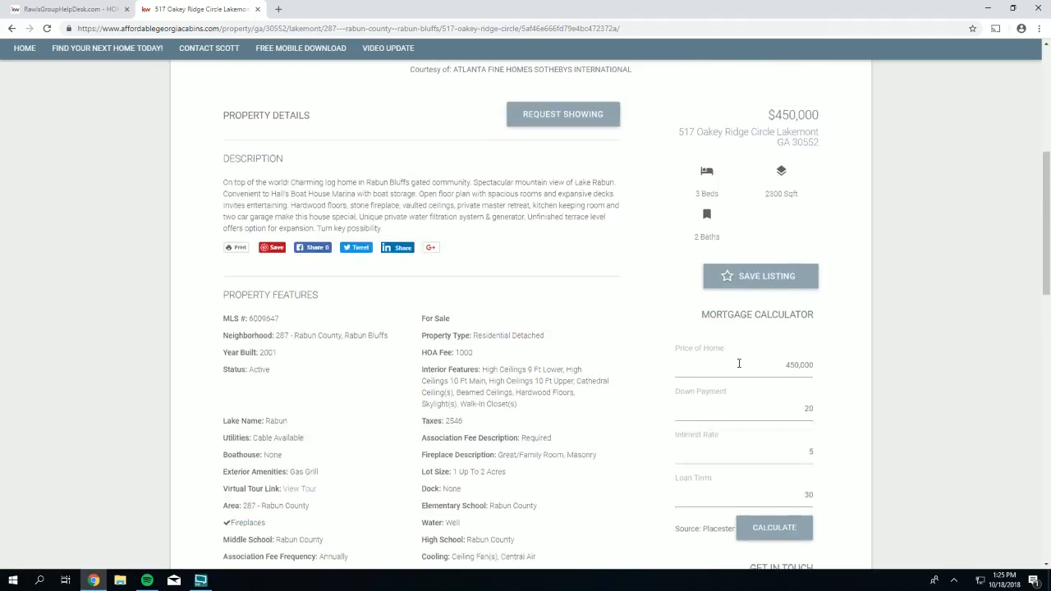
scroll(742, 367, up, 1)
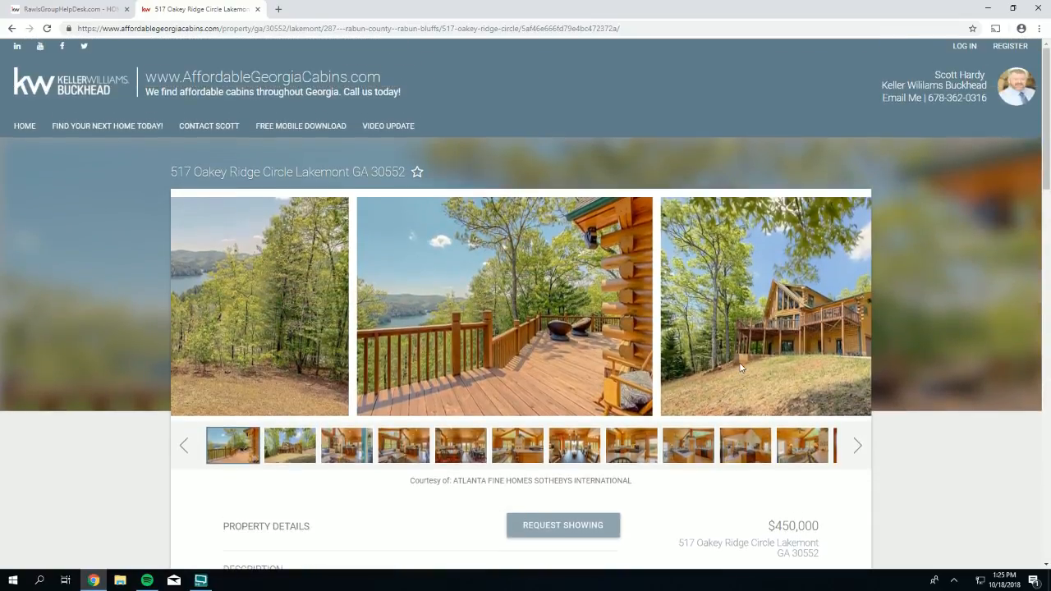
drag(983, 97, 935, 75)
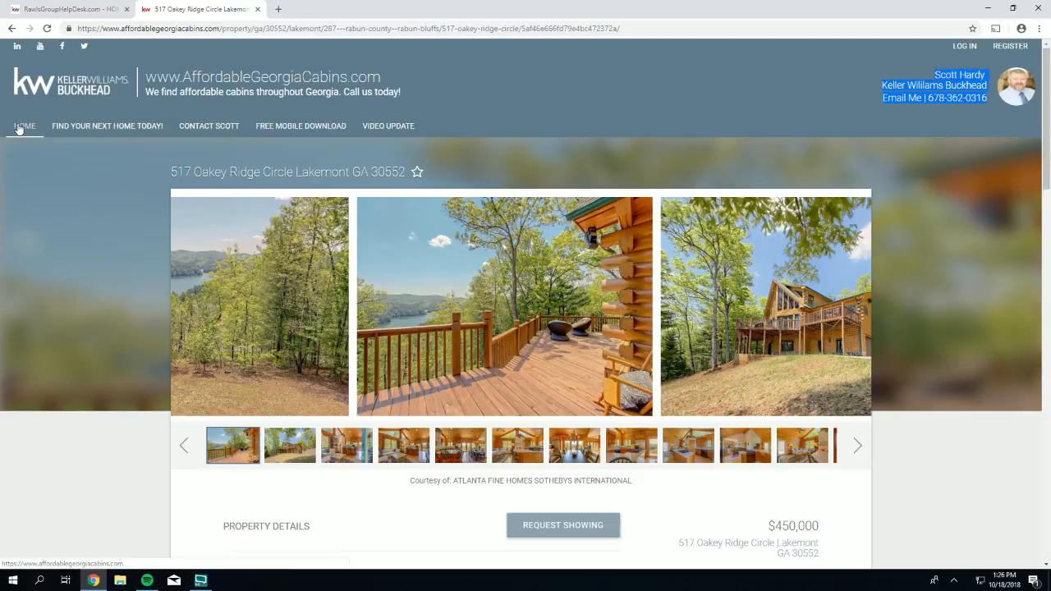
click(19, 128)
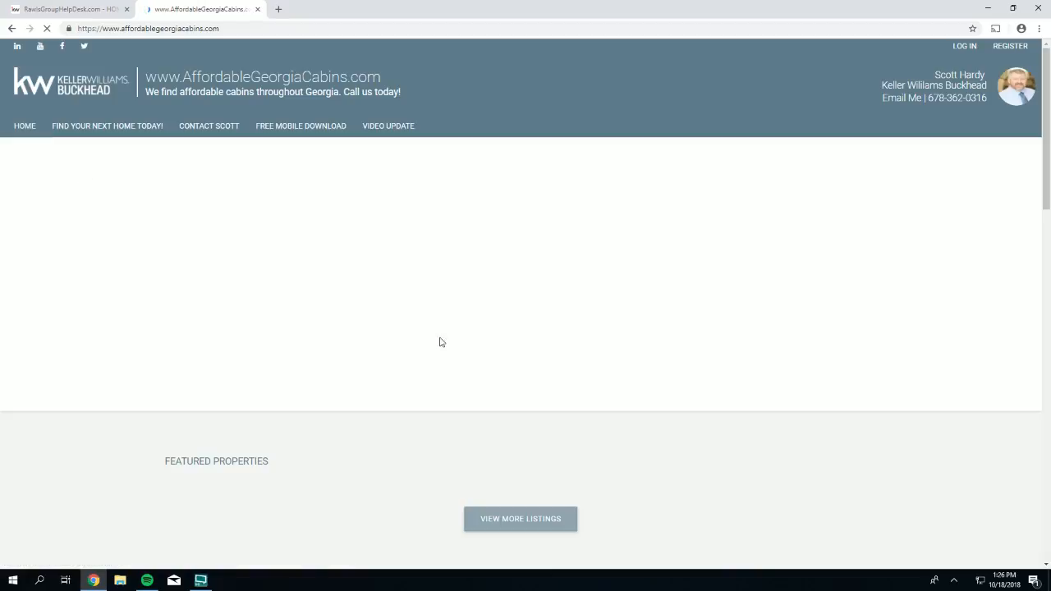
scroll(388, 424, down, 2)
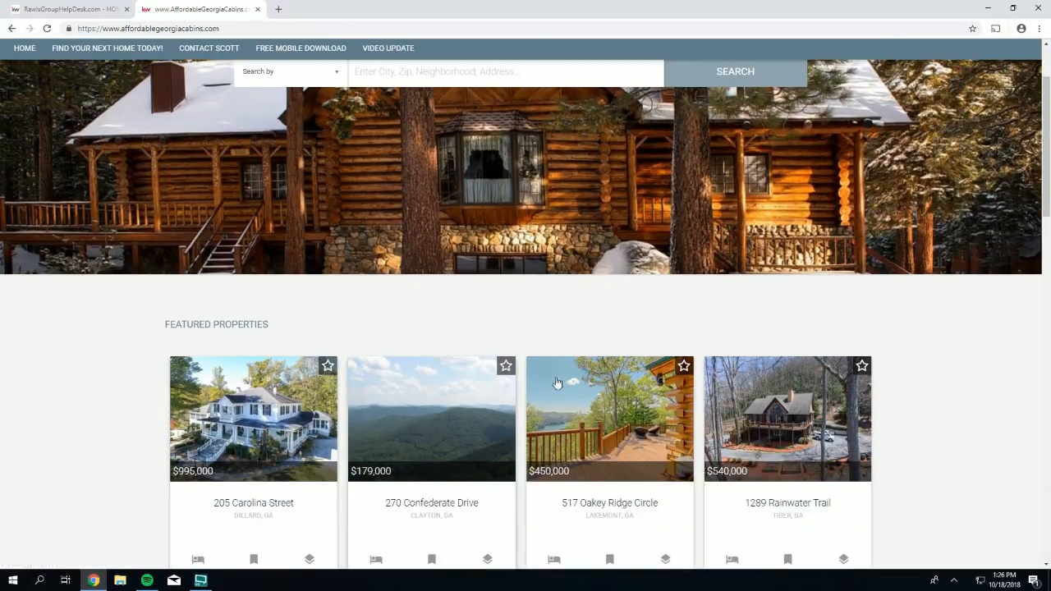
scroll(630, 400, down, 1)
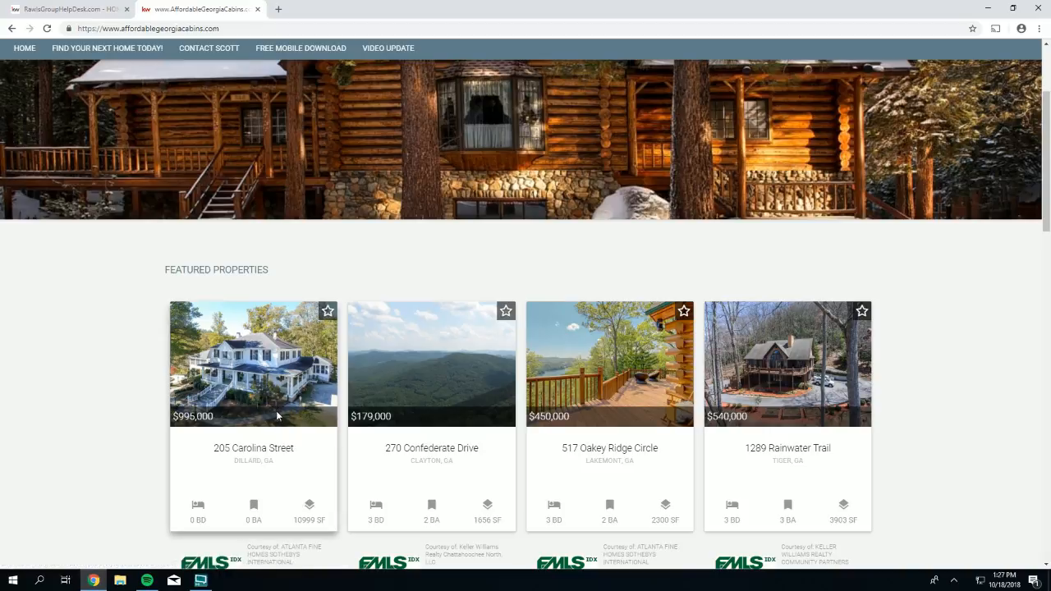
scroll(276, 410, up, 3)
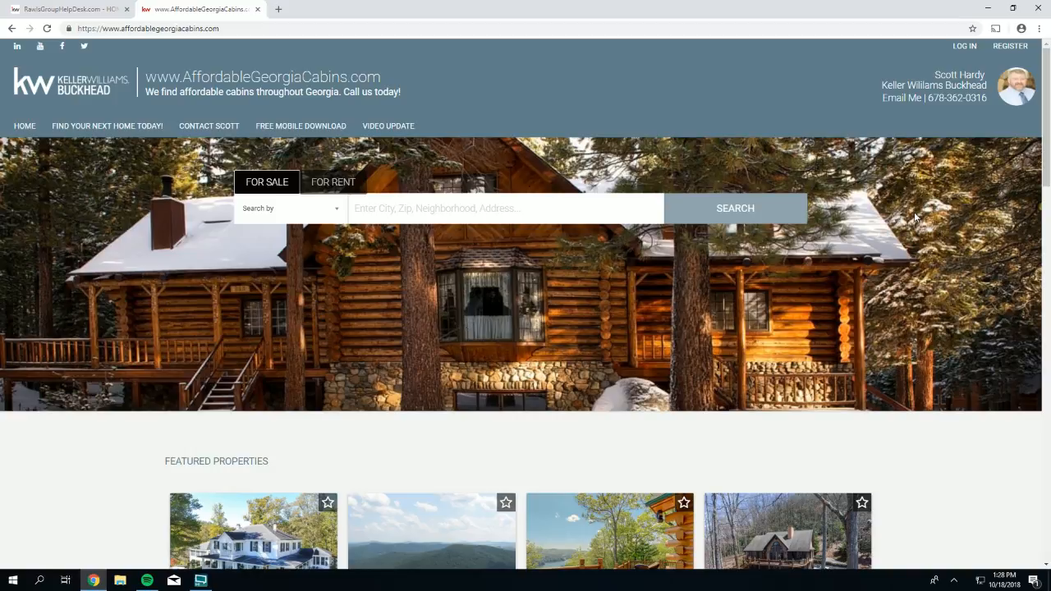
scroll(918, 218, down, 1)
scroll(918, 217, down, 5)
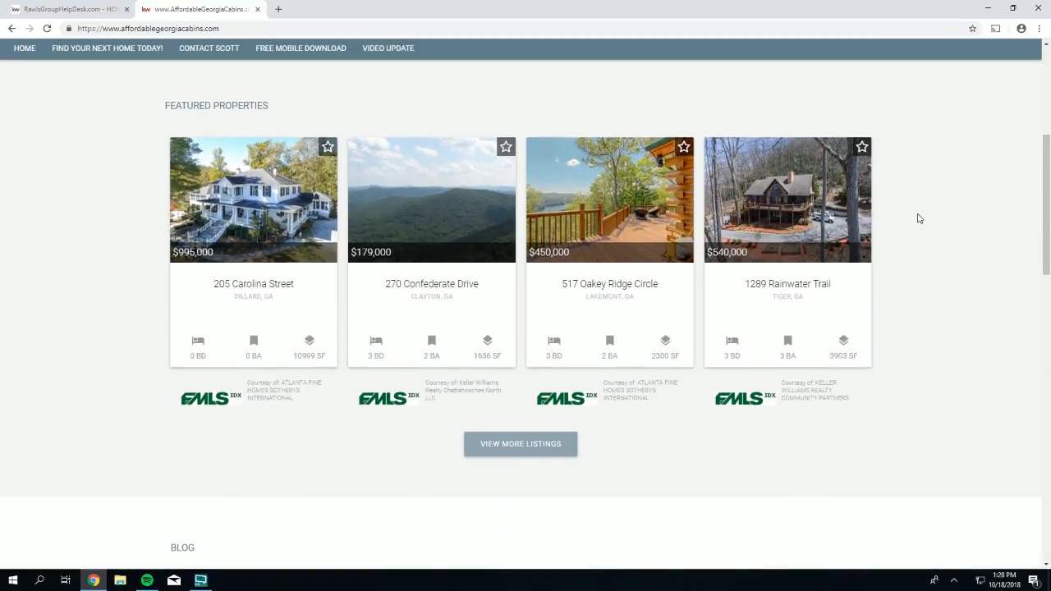
scroll(921, 218, down, 4)
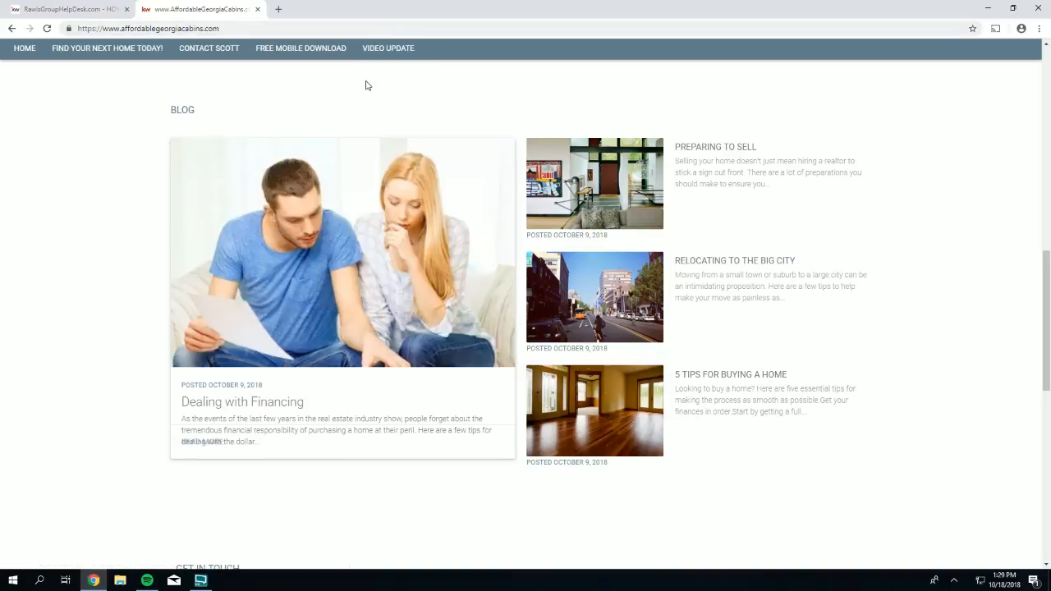
scroll(350, 83, down, 1)
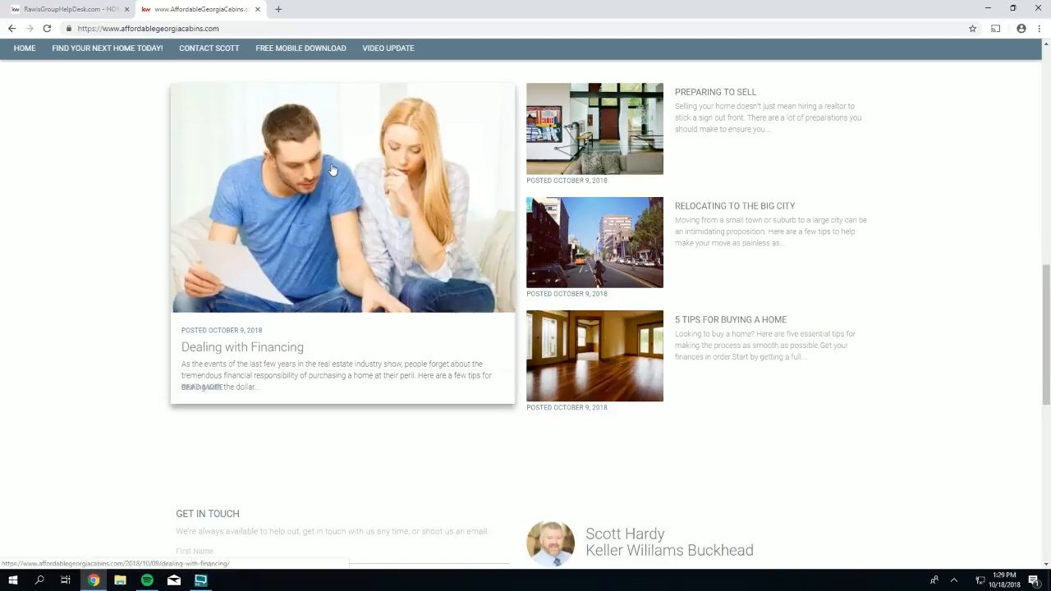
scroll(333, 170, down, 2)
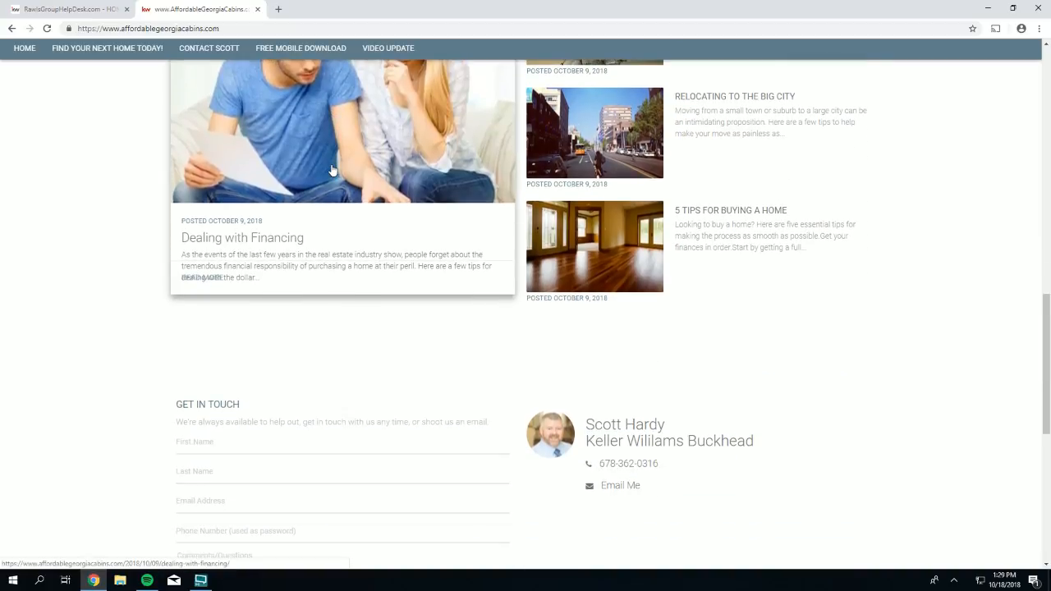
scroll(333, 170, down, 4)
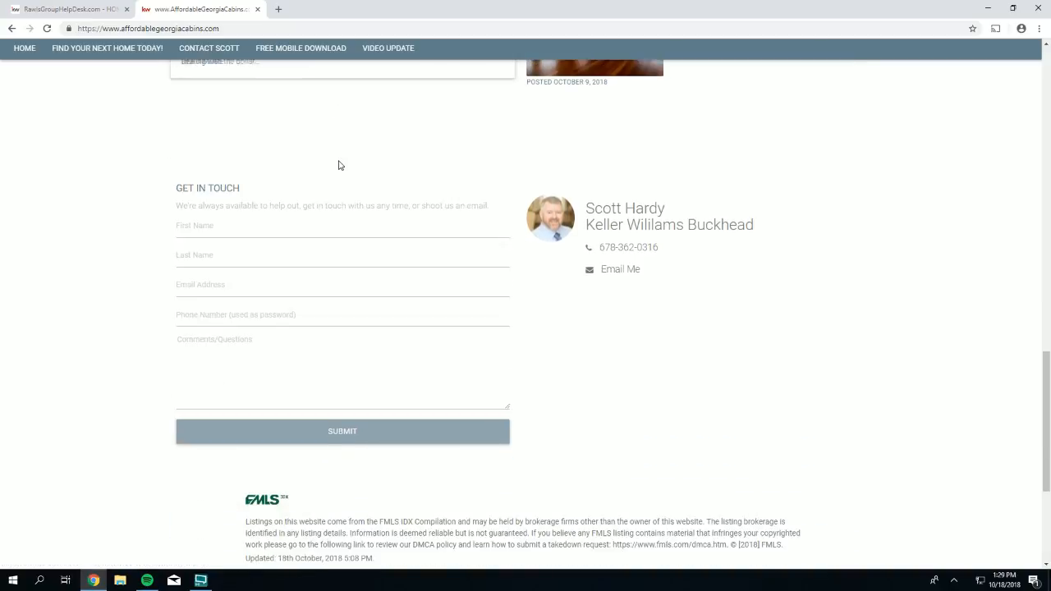
scroll(338, 166, down, 1)
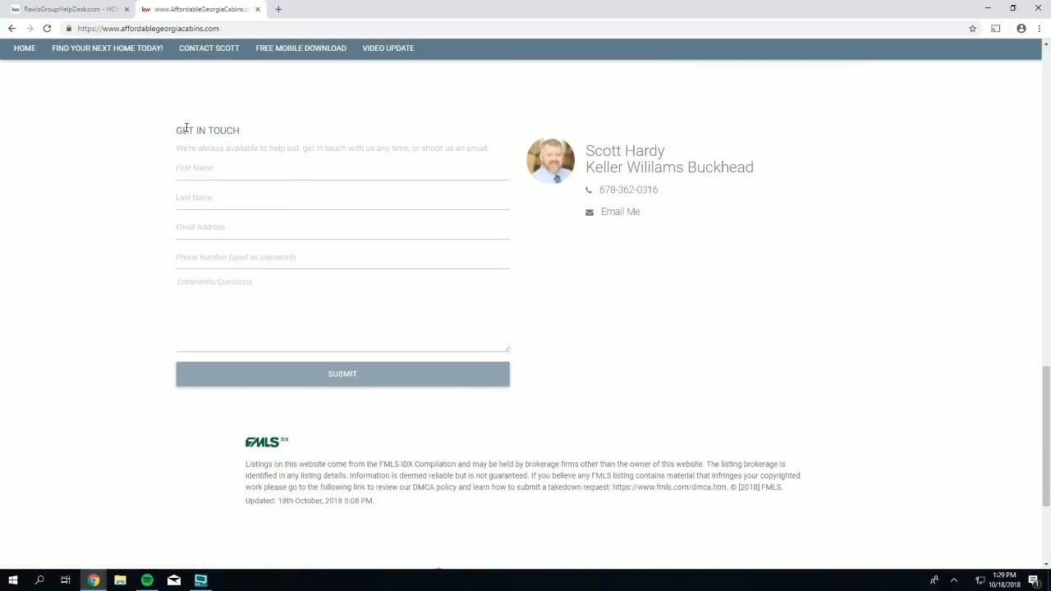
drag(154, 129, 180, 130)
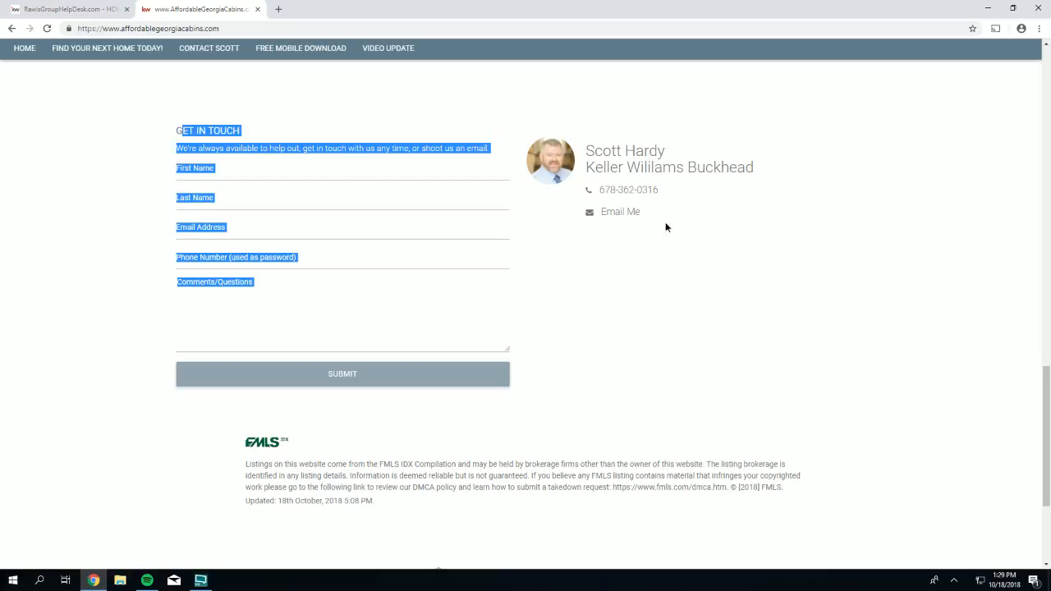
drag(664, 225, 574, 148)
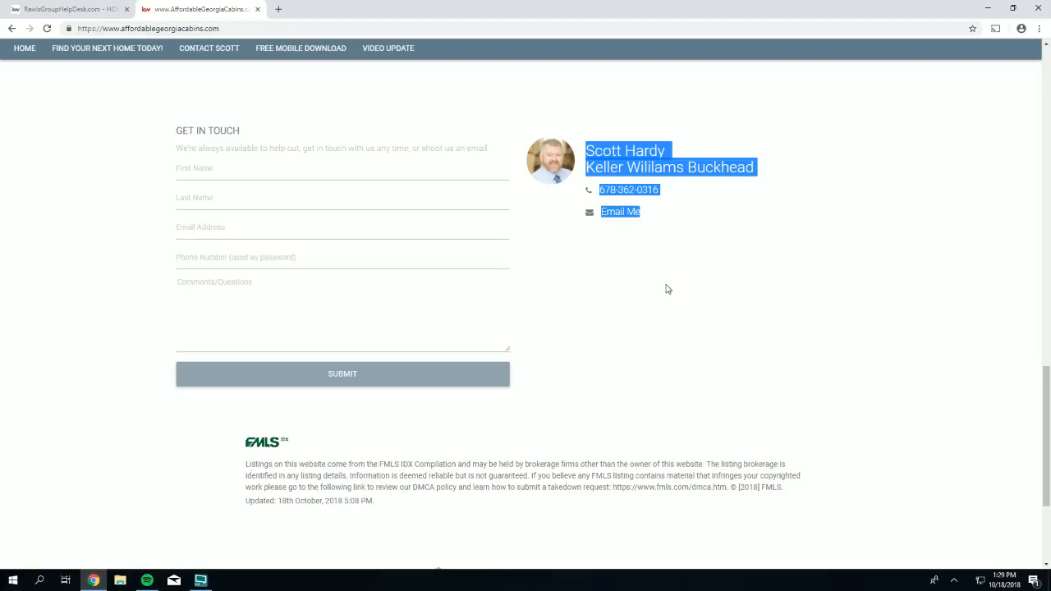
scroll(659, 286, down, 3)
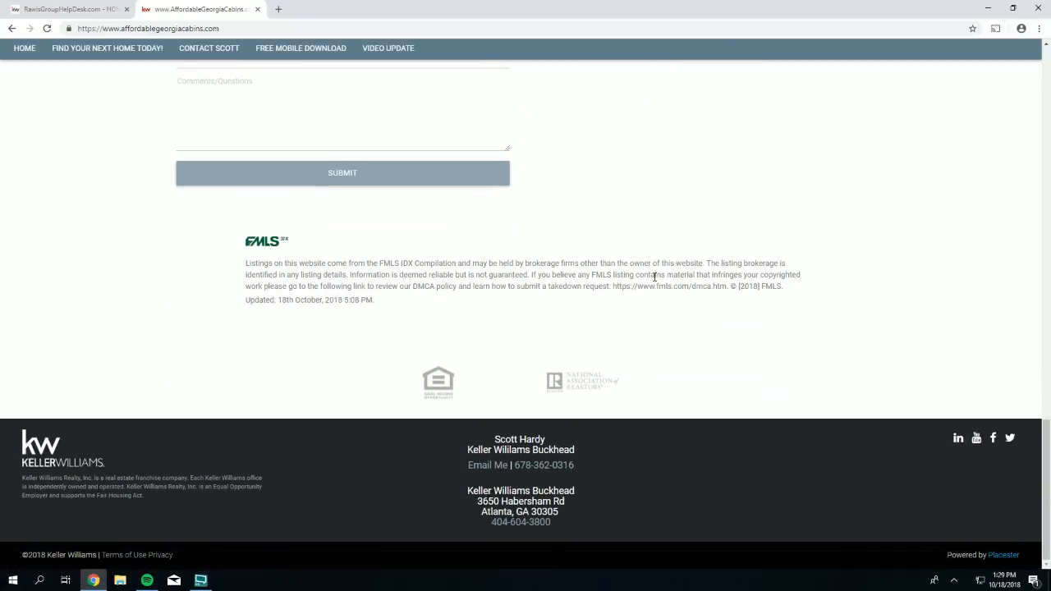
double_click(577, 374)
drag(577, 375, 589, 395)
drag(626, 532, 480, 436)
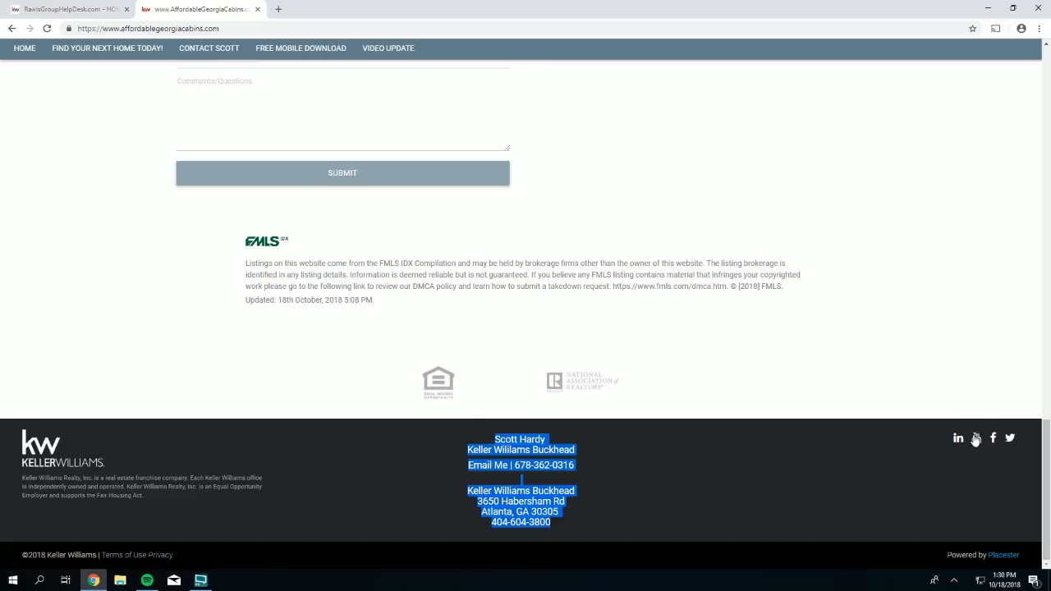
click(772, 459)
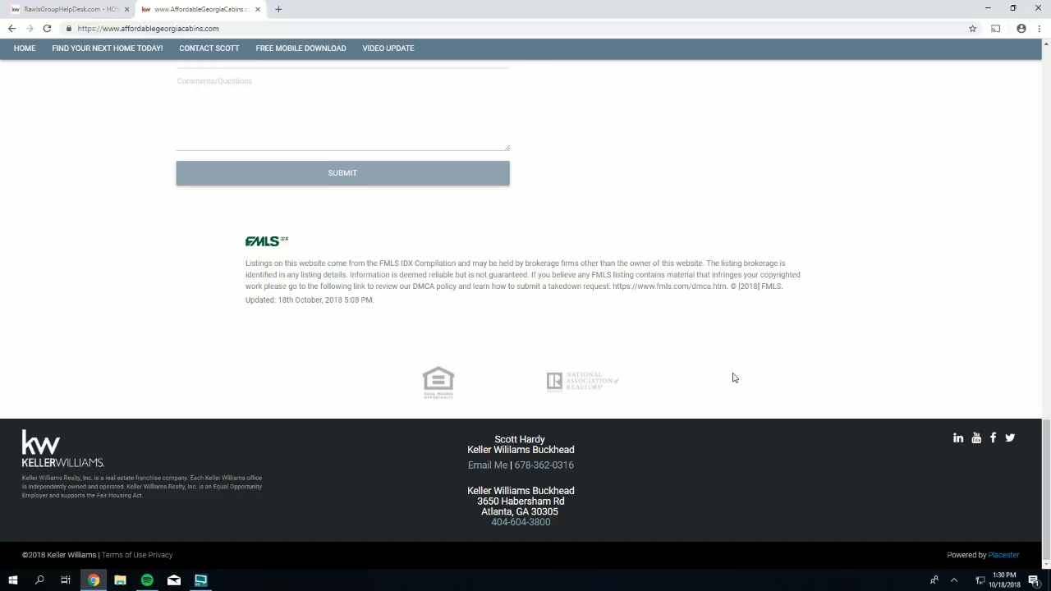
- Scroll up to the header with the Find Your Next Home Today!, Free Mobile Download and Video Update links
scroll(720, 280, up, 1)
scroll(720, 280, up, 15)
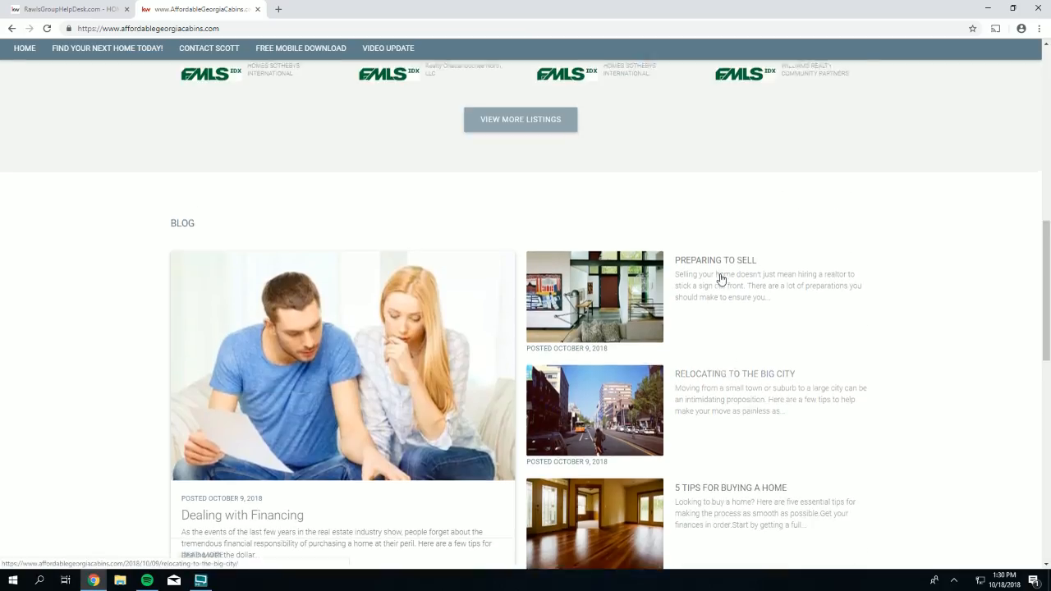
scroll(722, 279, up, 5)
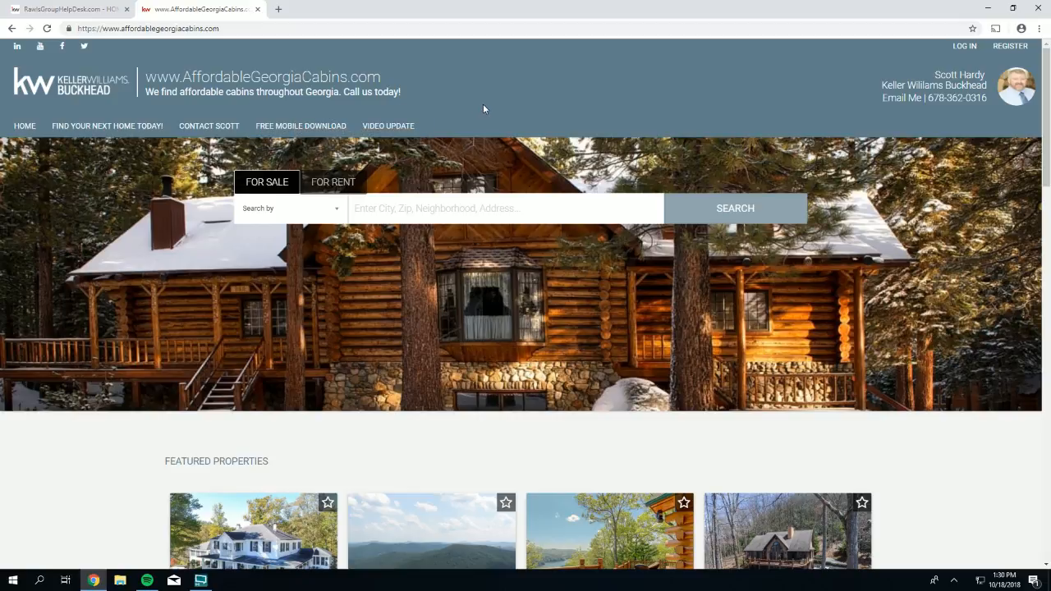
click(297, 130)
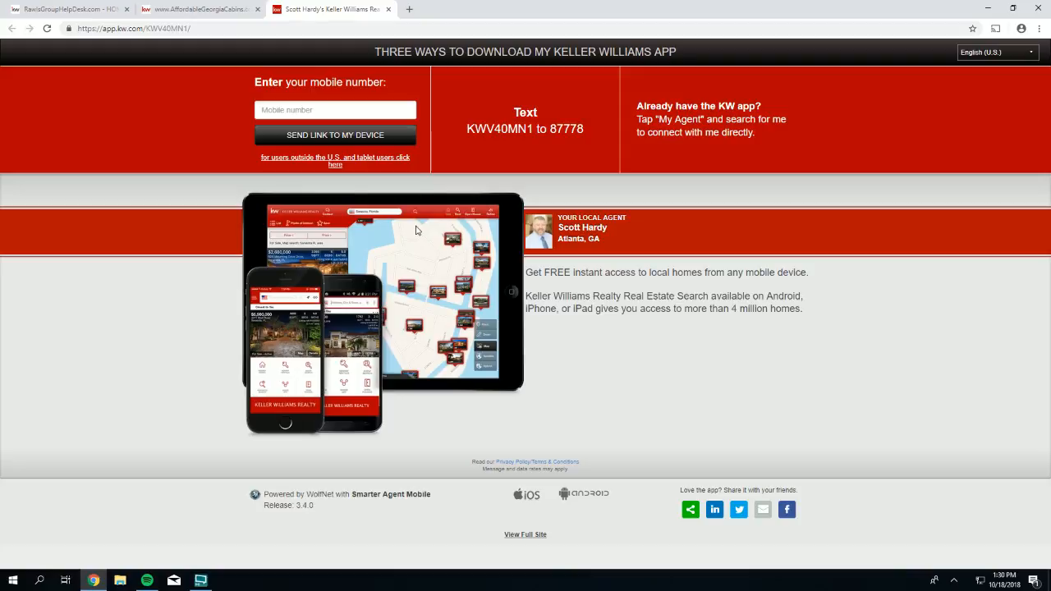
click(388, 9)
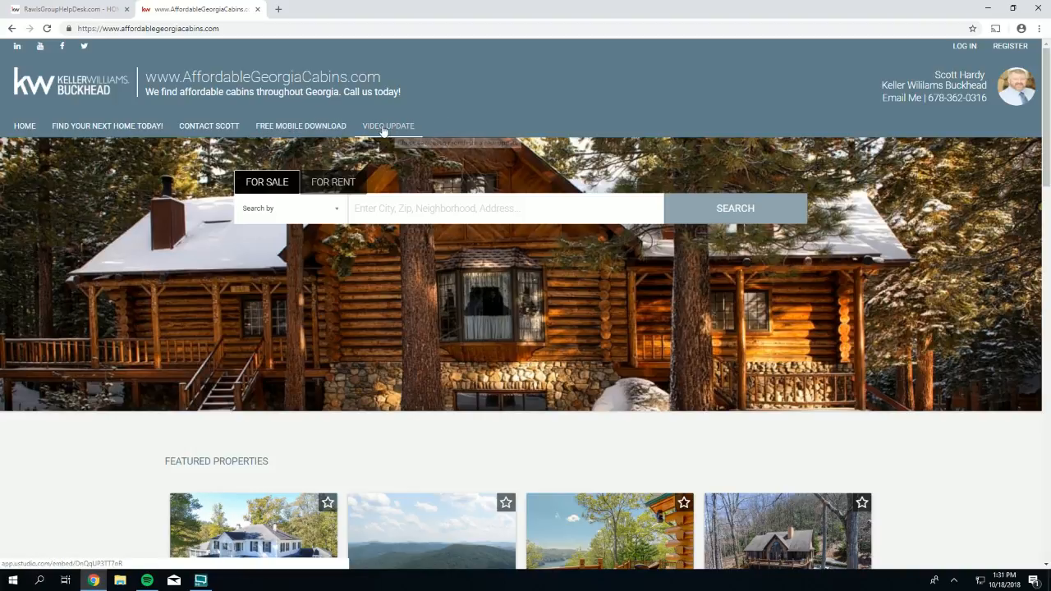
click(380, 129)
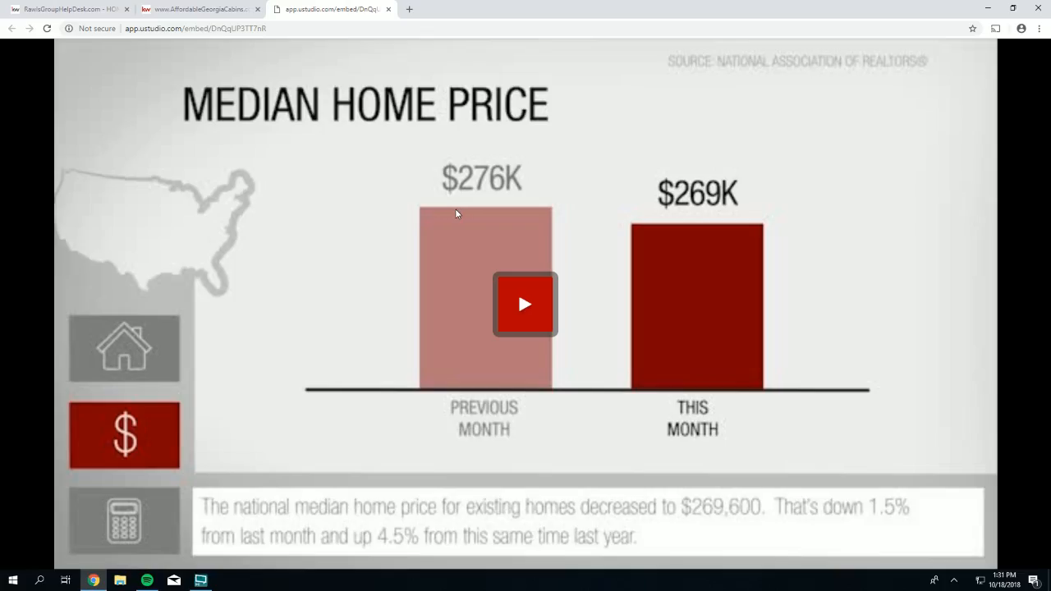
click(523, 319)
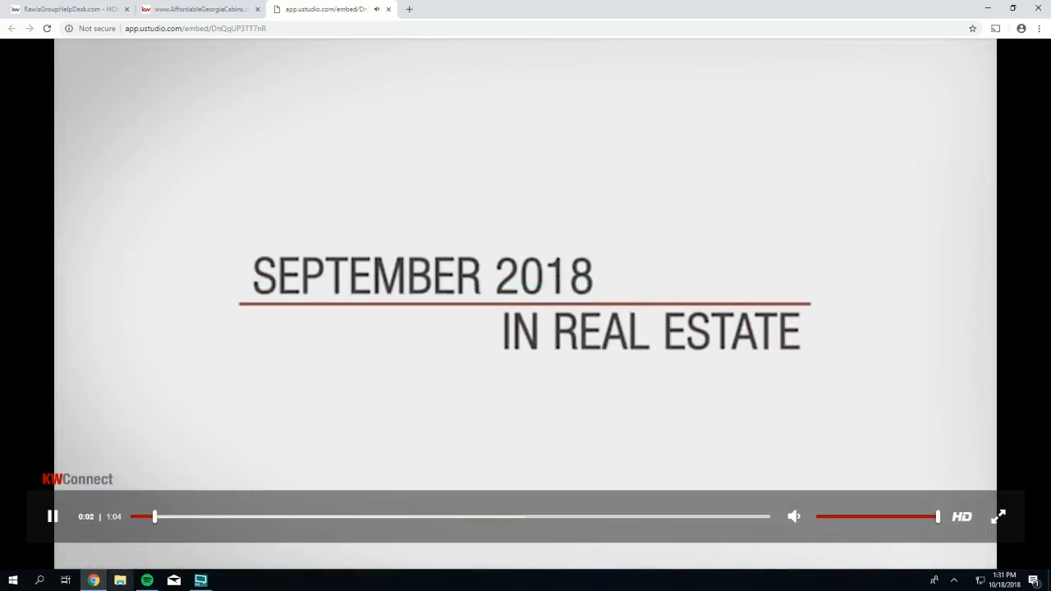
mouse_move(94, 579)
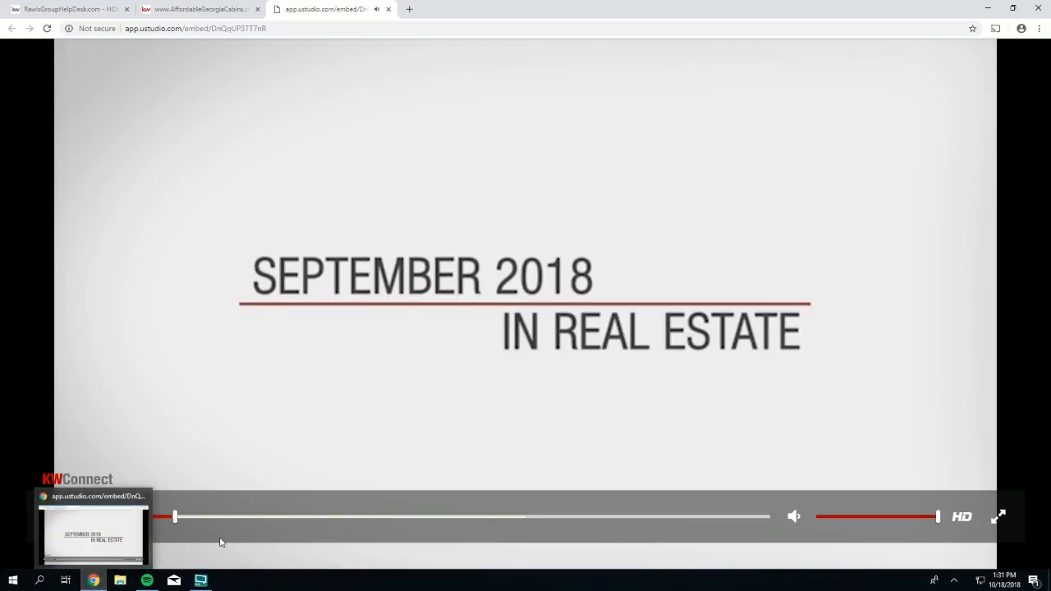
click(53, 516)
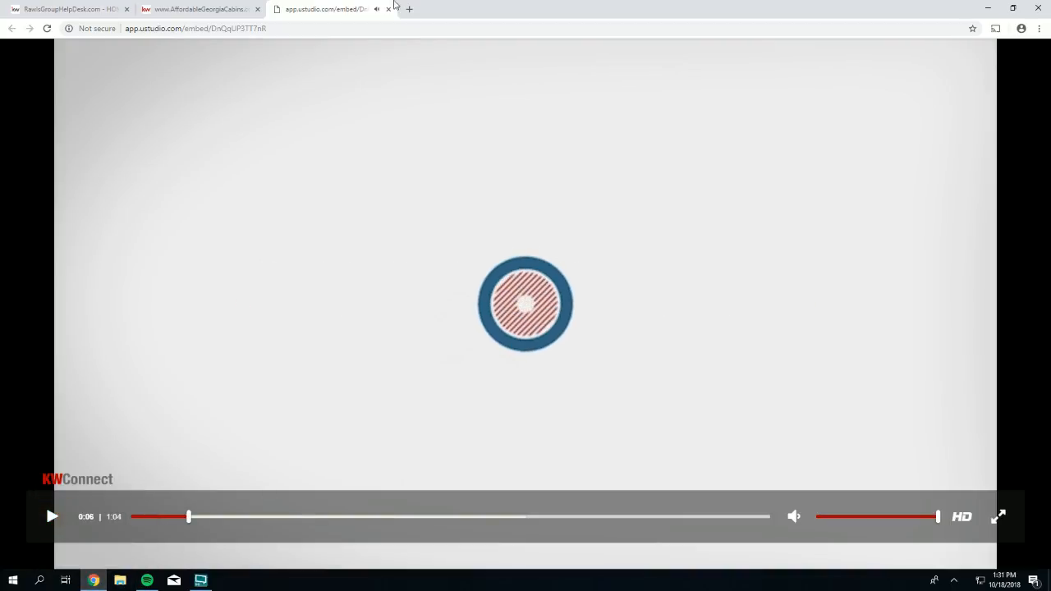
click(389, 9)
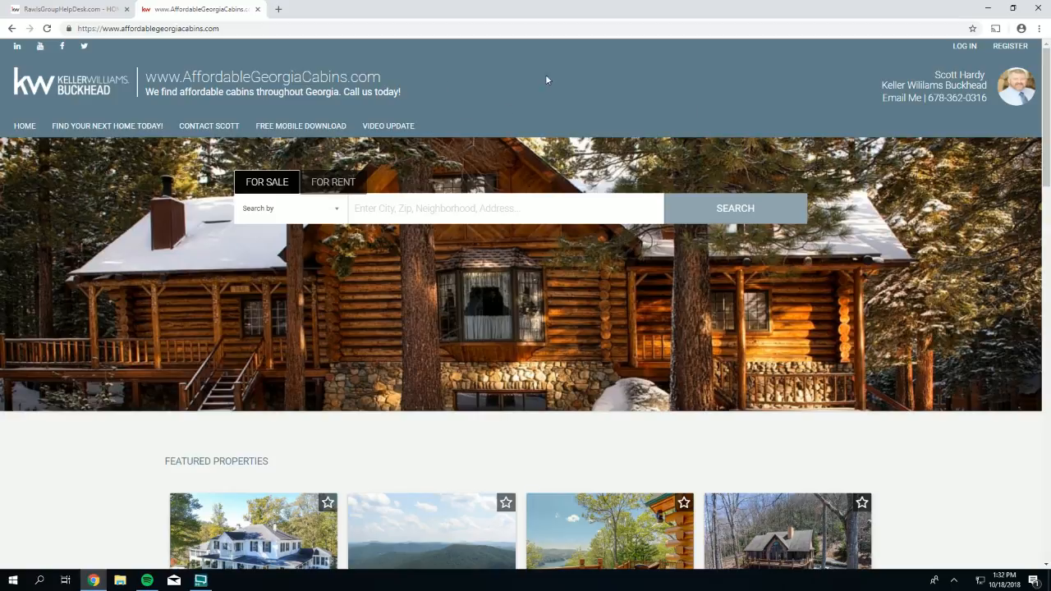
- Restore down and centre the narrowed Chrome window, then open and close the mobile hamburger menu
click(1014, 10)
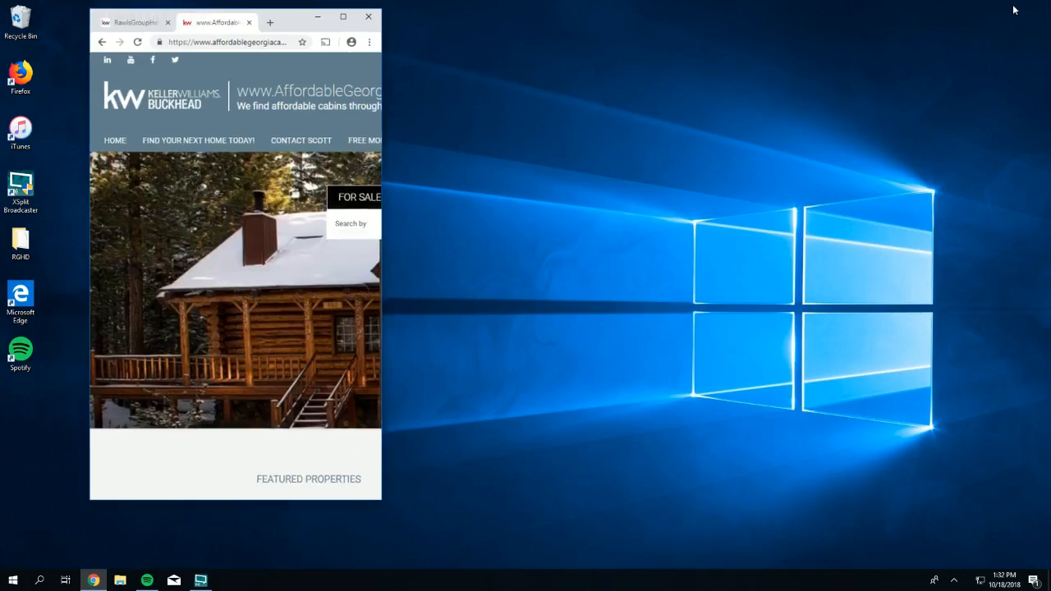
drag(302, 24, 583, 35)
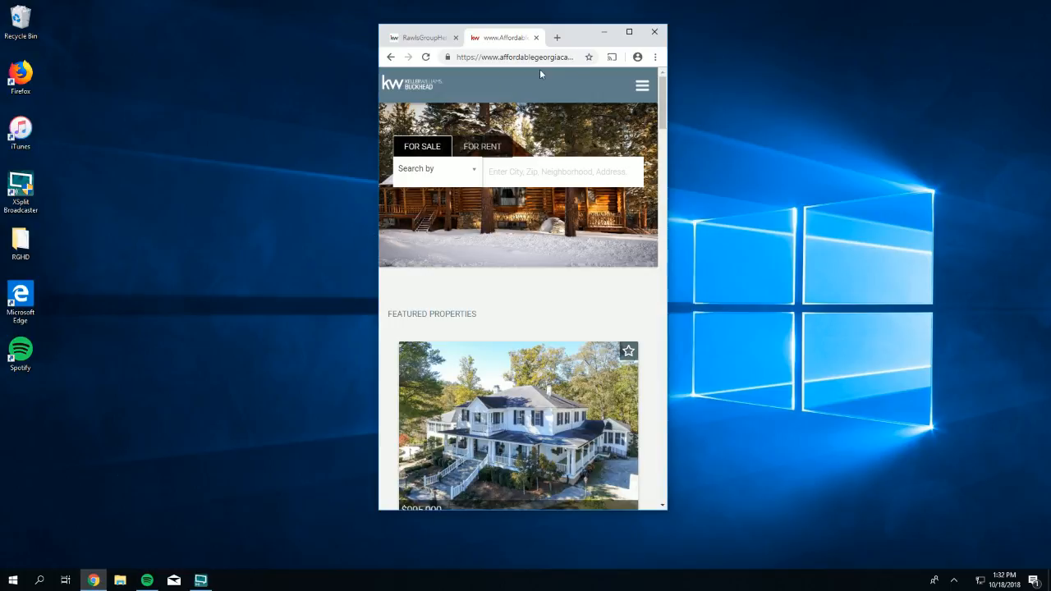
click(640, 88)
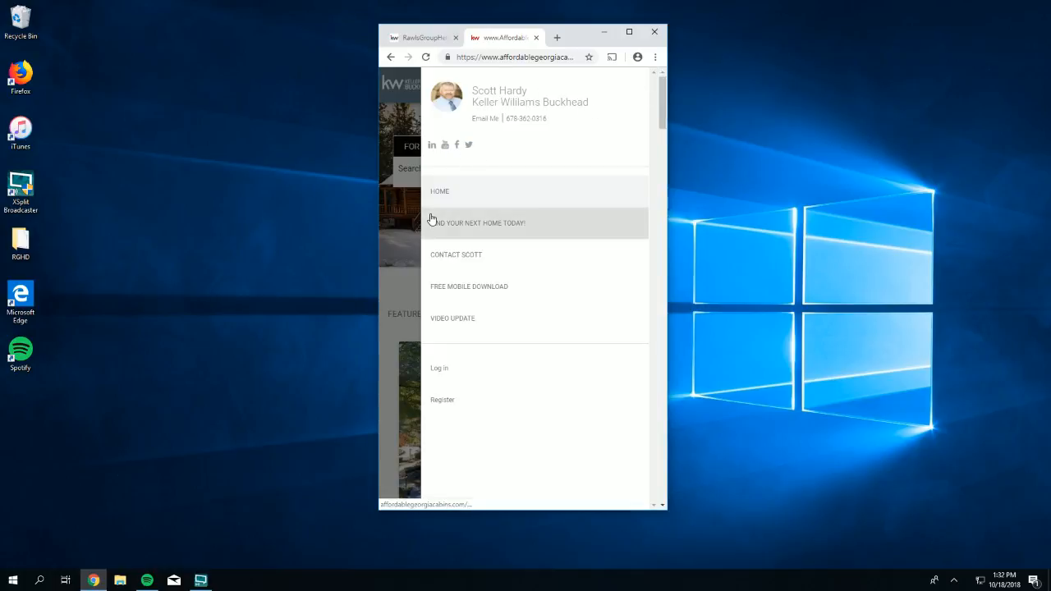
click(399, 287)
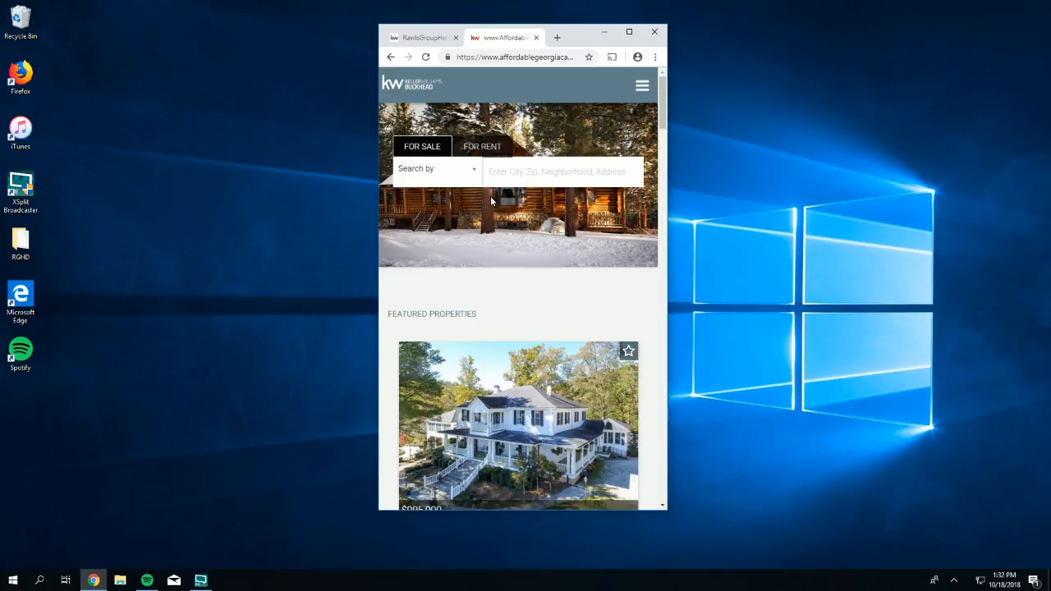
- Scroll through the phone-layout listings, then widen the window so the site reflows to tablet layout
drag(666, 112, 665, 111)
drag(662, 111, 691, 136)
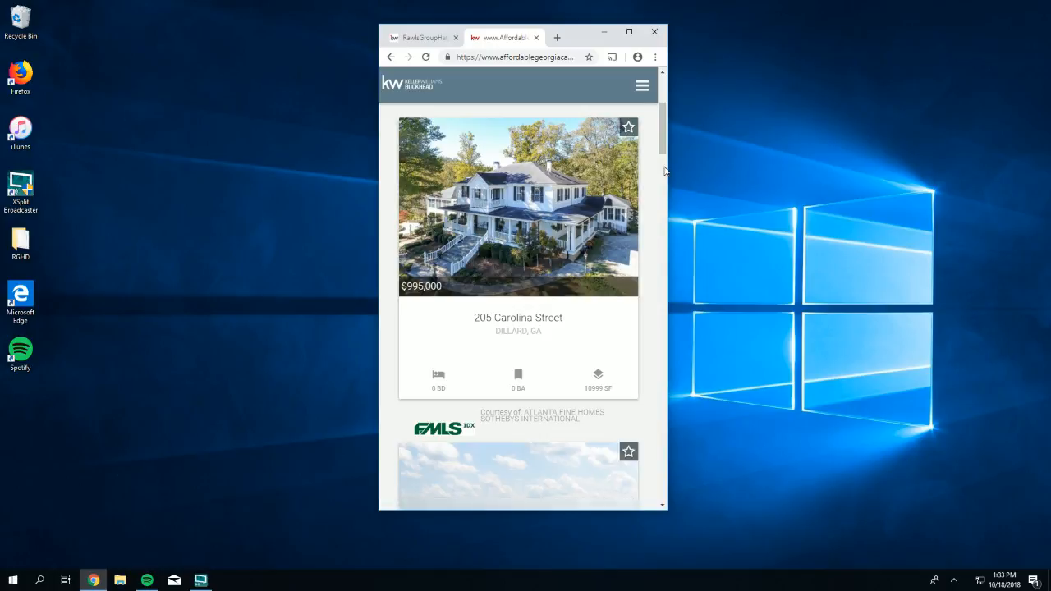
drag(665, 150, 681, 272)
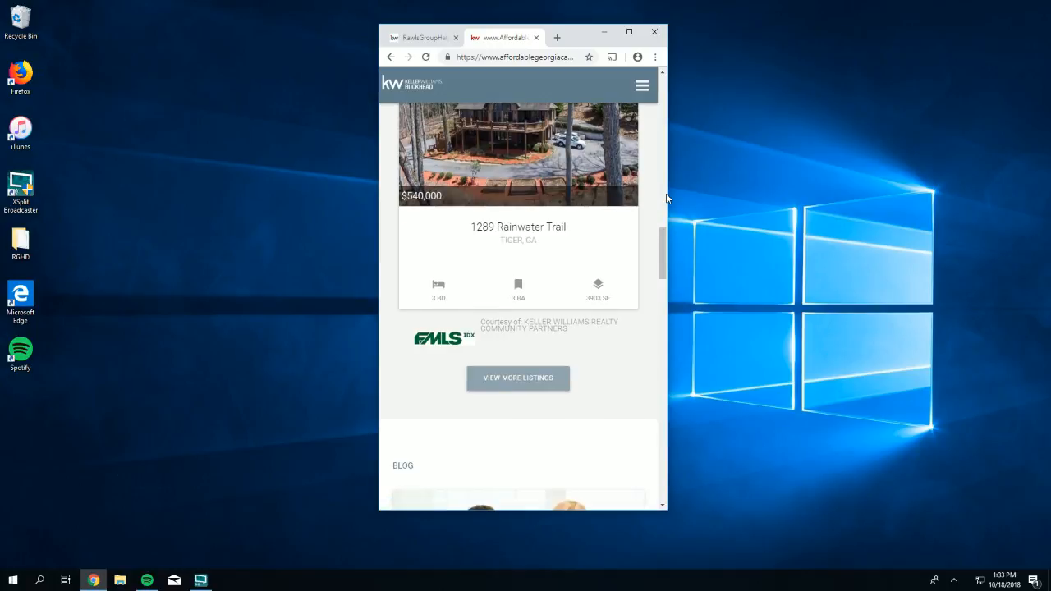
drag(667, 197, 917, 178)
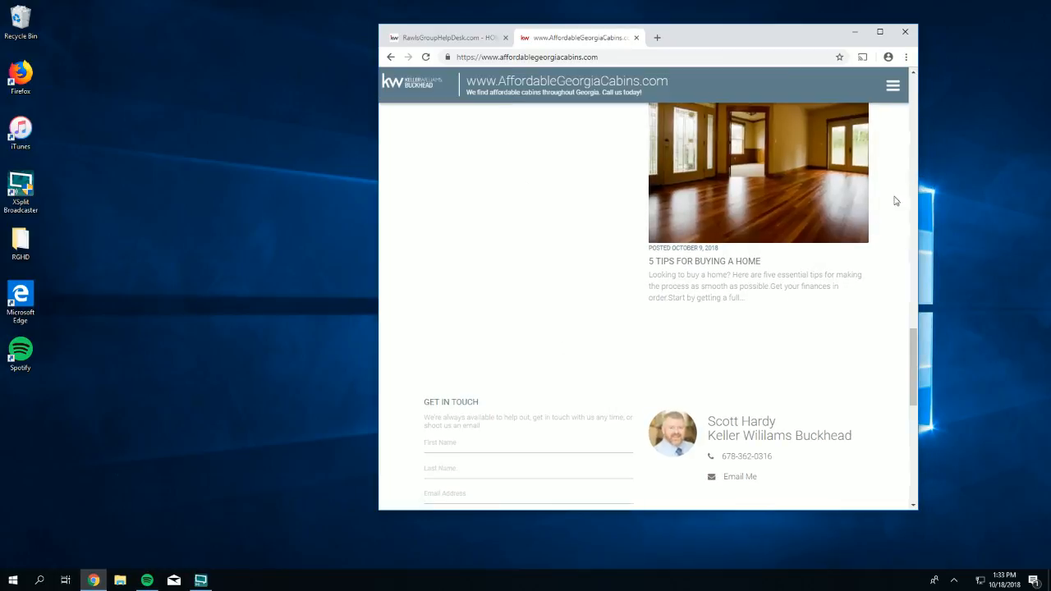
- Scroll back up, widen the window leftward, and maximize it for the full desktop layout
drag(914, 370, 866, 90)
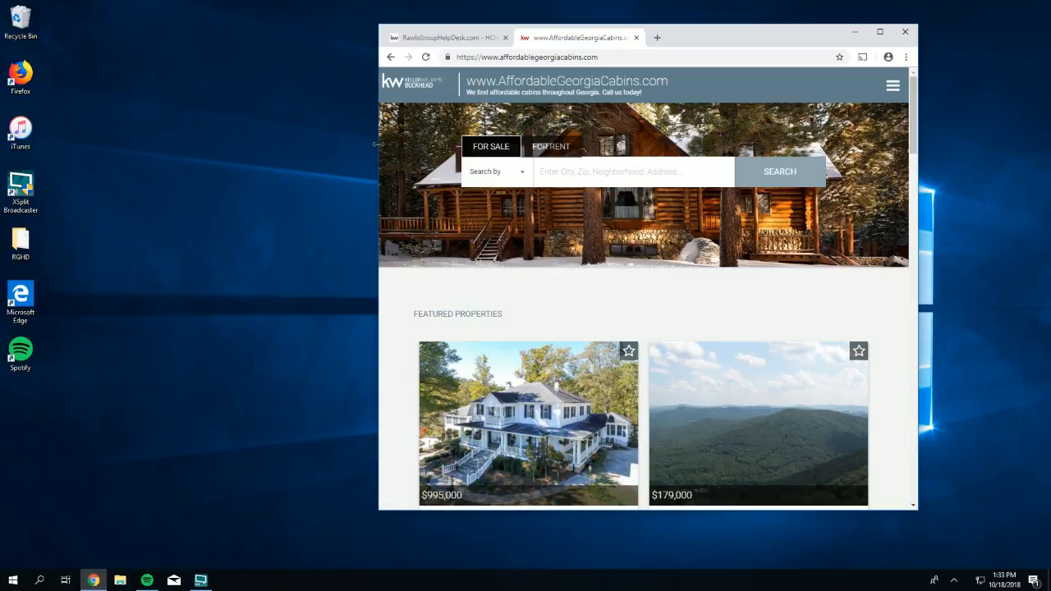
drag(379, 145, 121, 167)
click(877, 33)
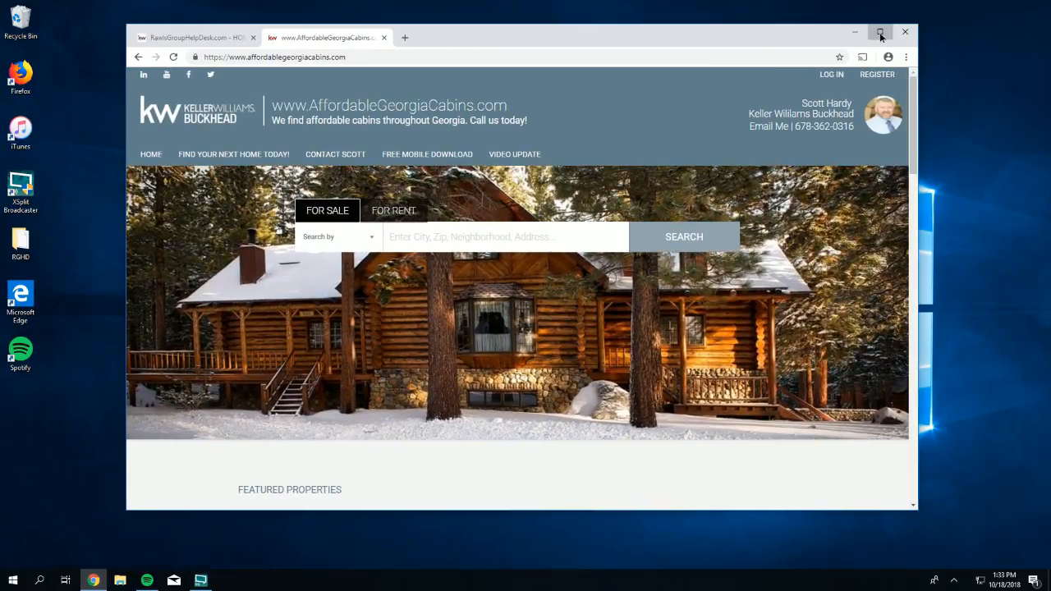
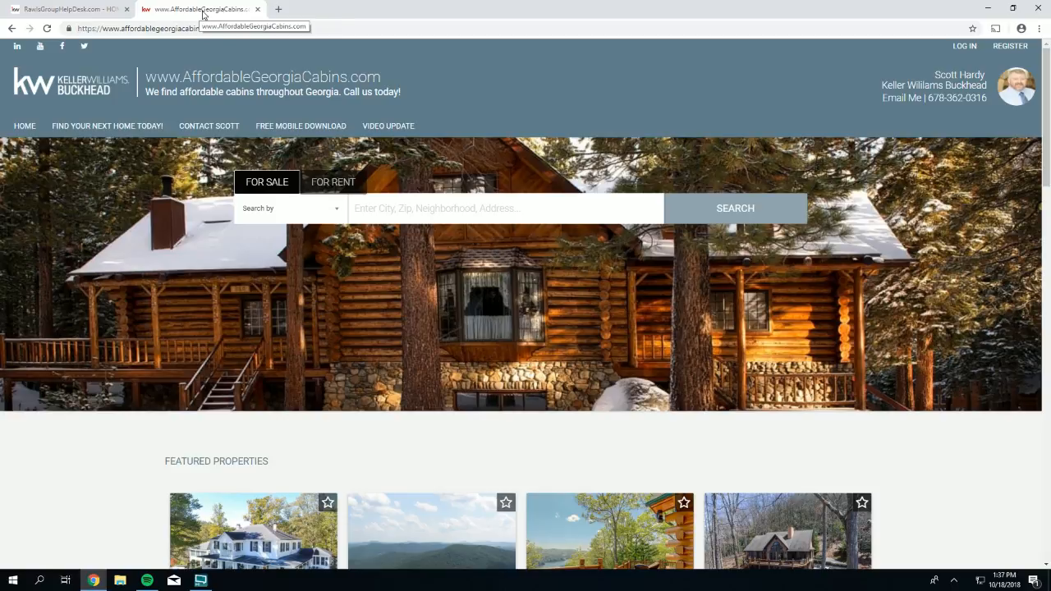
- Open mykw.kw.com in a new browser tab
mouse_move(219, 27)
mouse_down()
mouse_move(72, 28)
mouse_move(231, 22)
mouse_up()
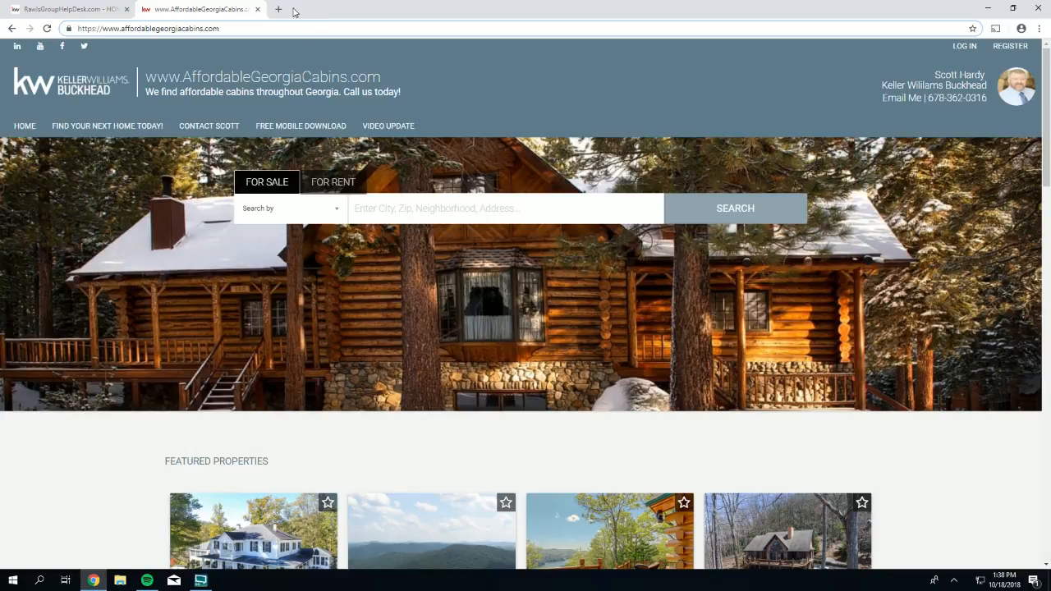
click(279, 10)
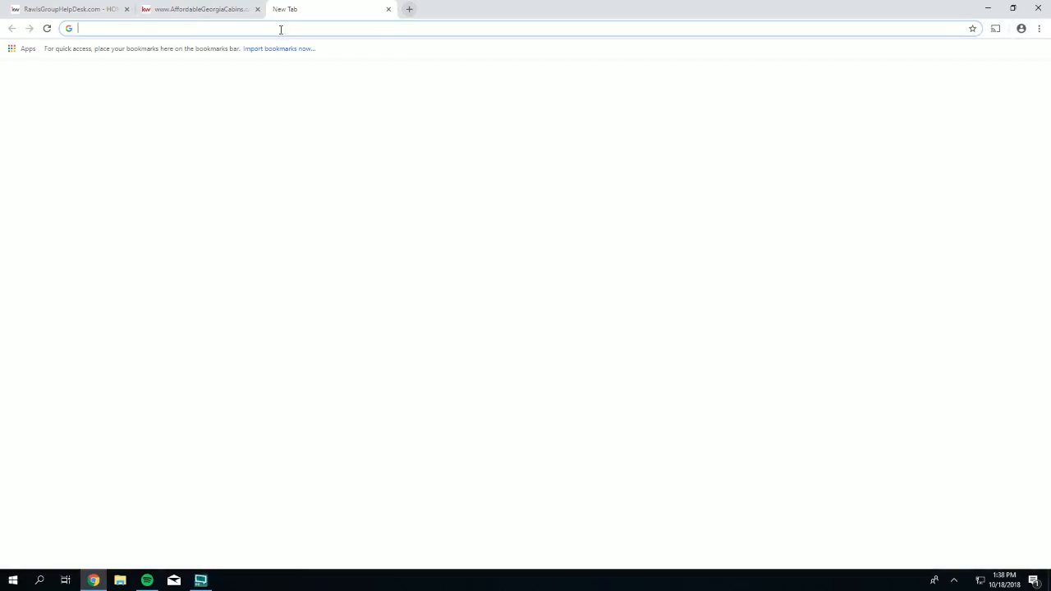
text(my)
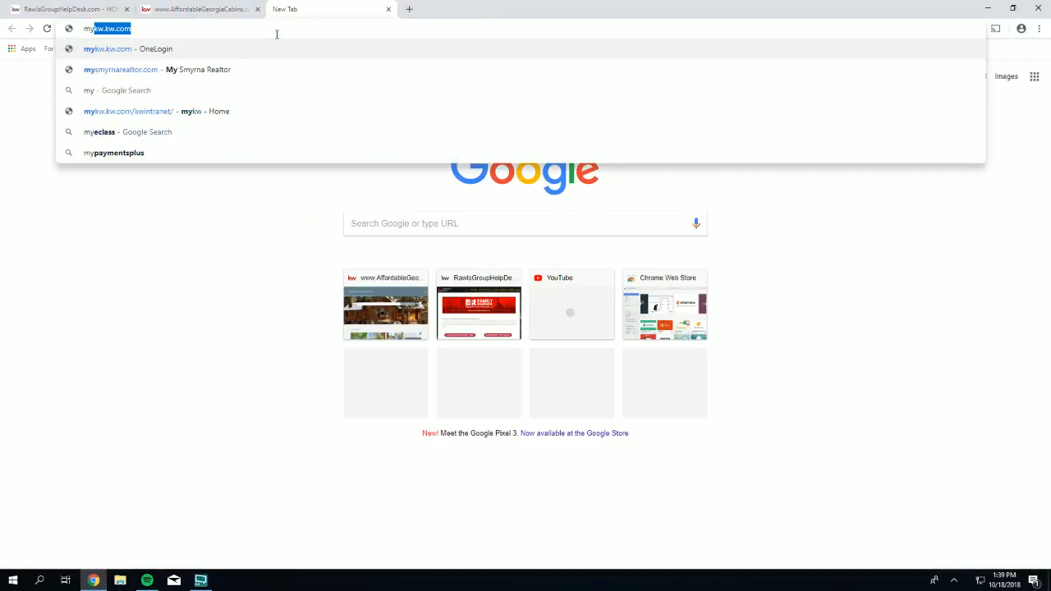
text(kw.kw.com)
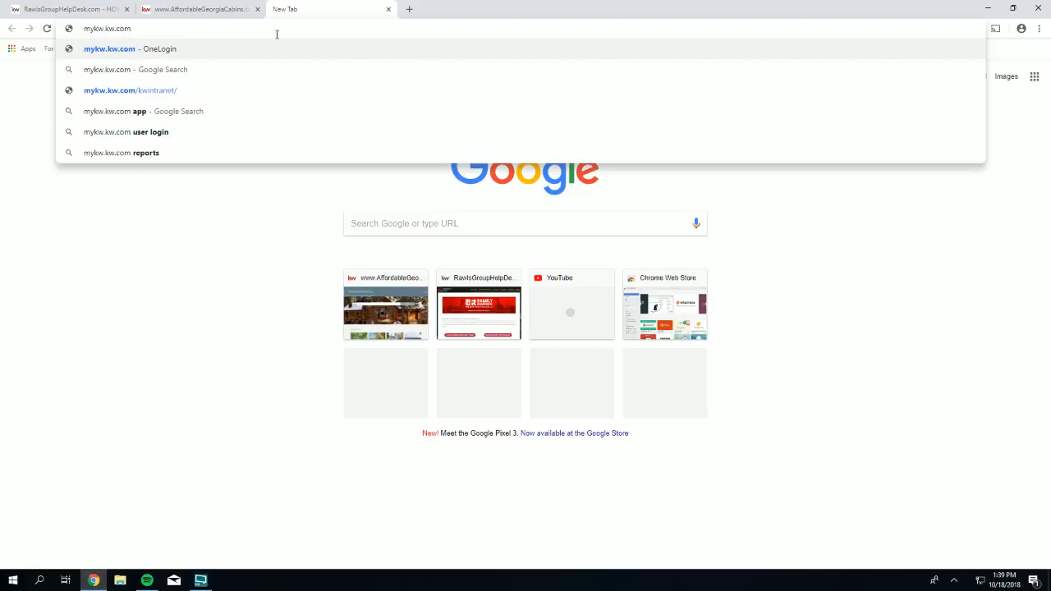
key(Return)
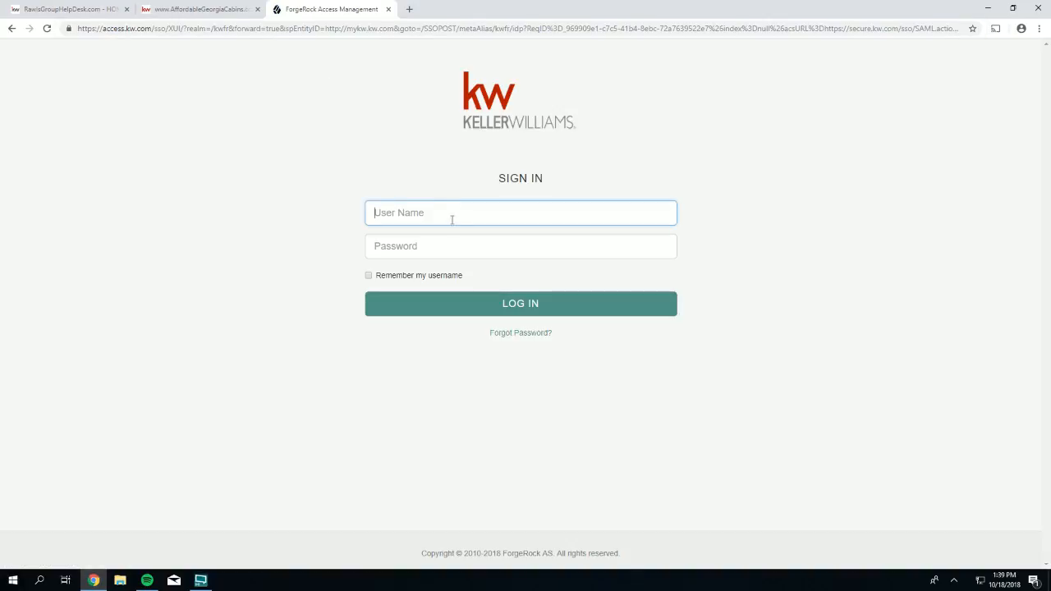
- Sign in with the user name and password, decline saving it, and return to the help desk tab
text(shardy)
key(Tab)
text(•••••••)
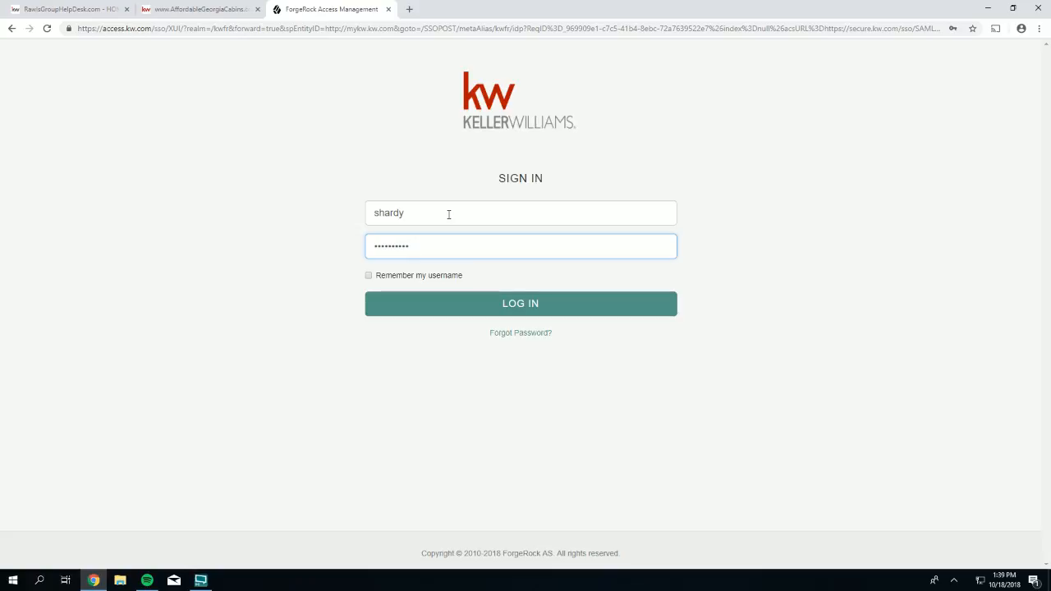
text(**)
key(Return)
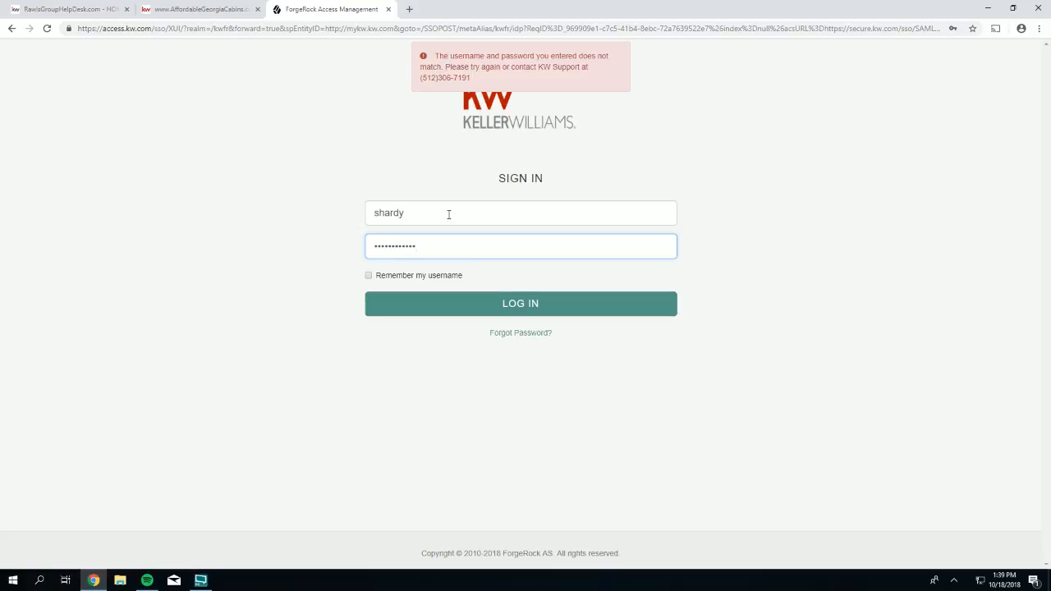
key(Return)
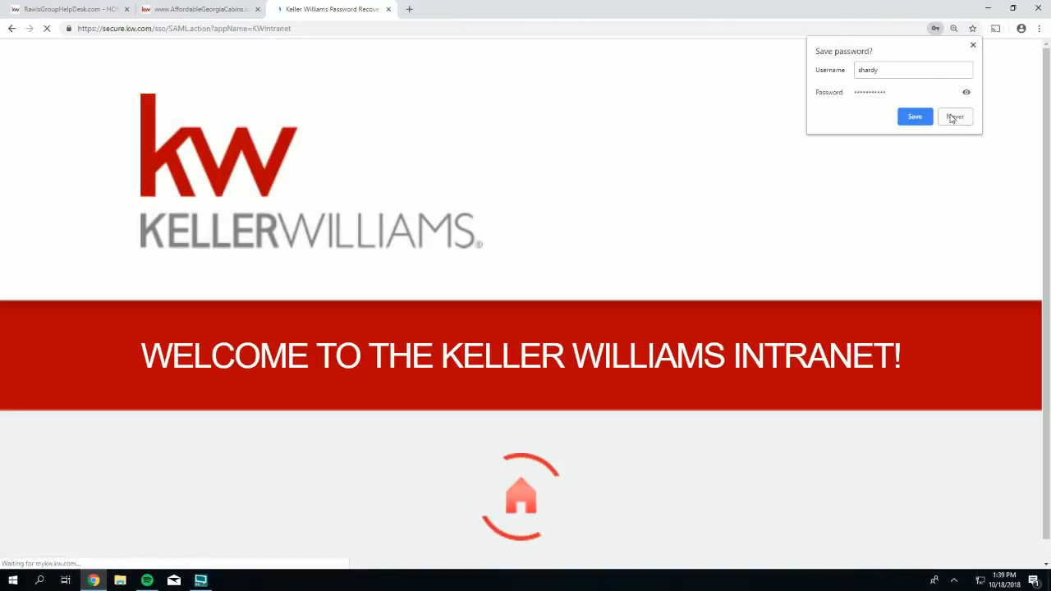
click(953, 118)
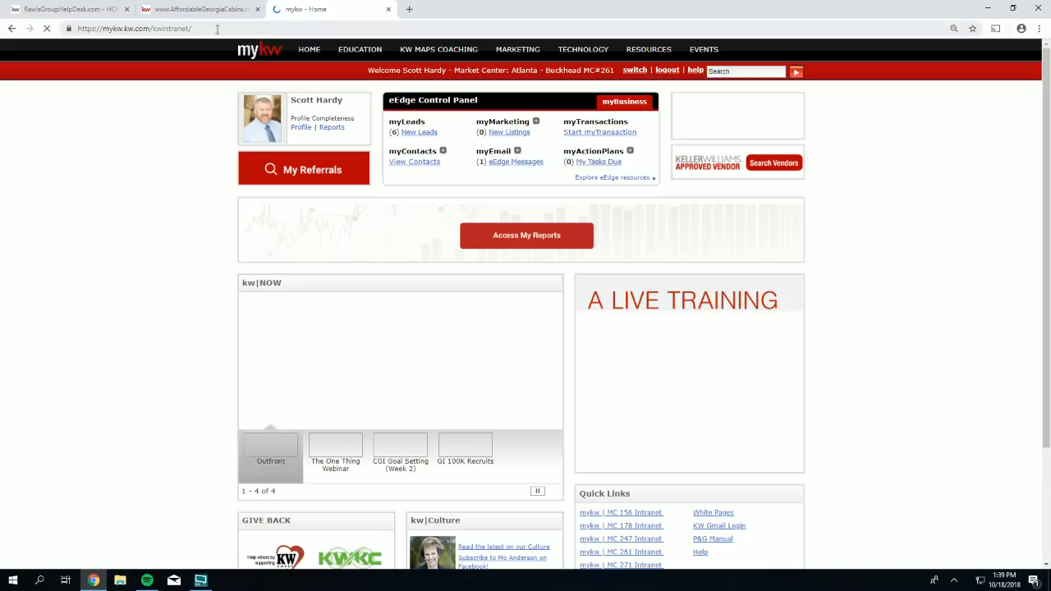
click(47, 12)
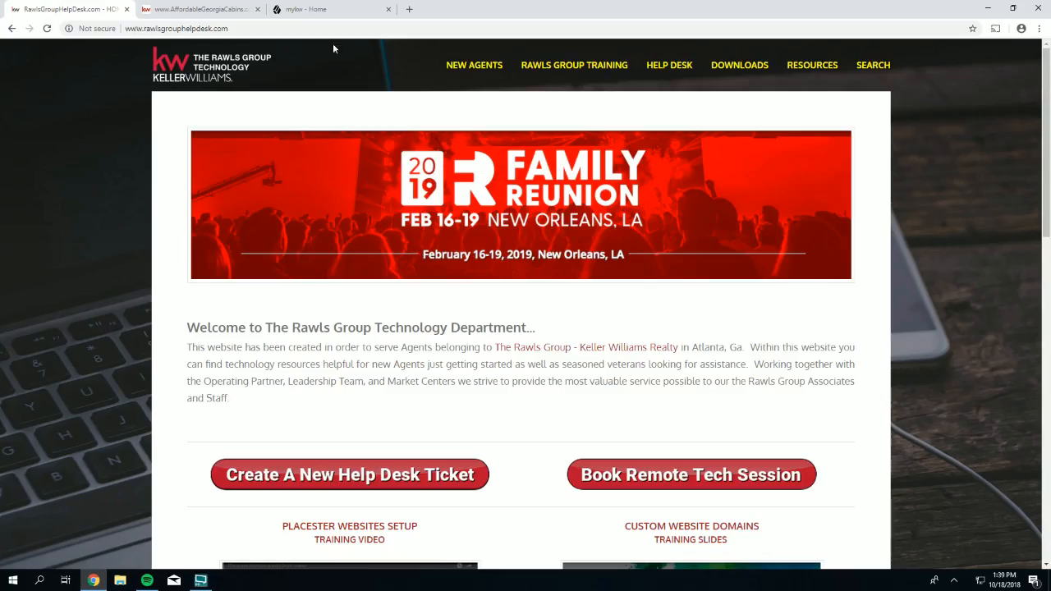
- Search the help desk for 'wifi' and open the Rawls Group WiFi Information article
click(872, 65)
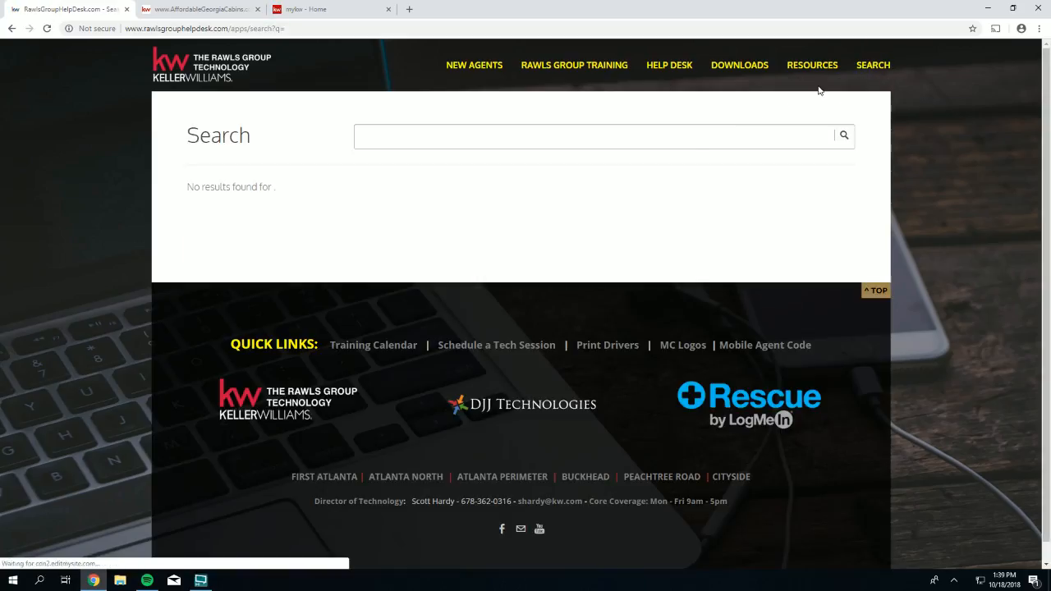
click(692, 137)
text(wifi)
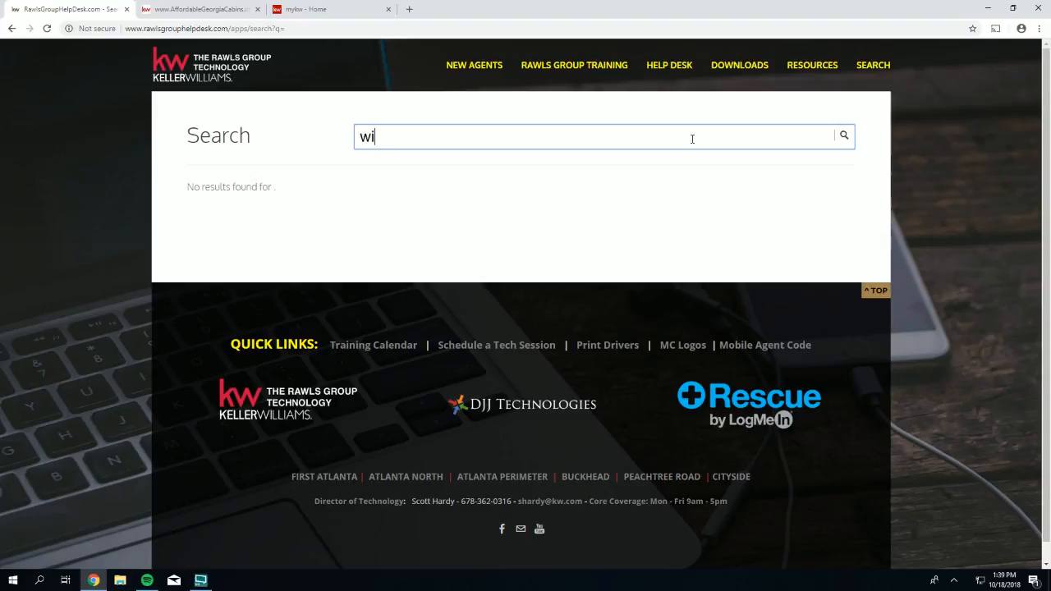
key(Return)
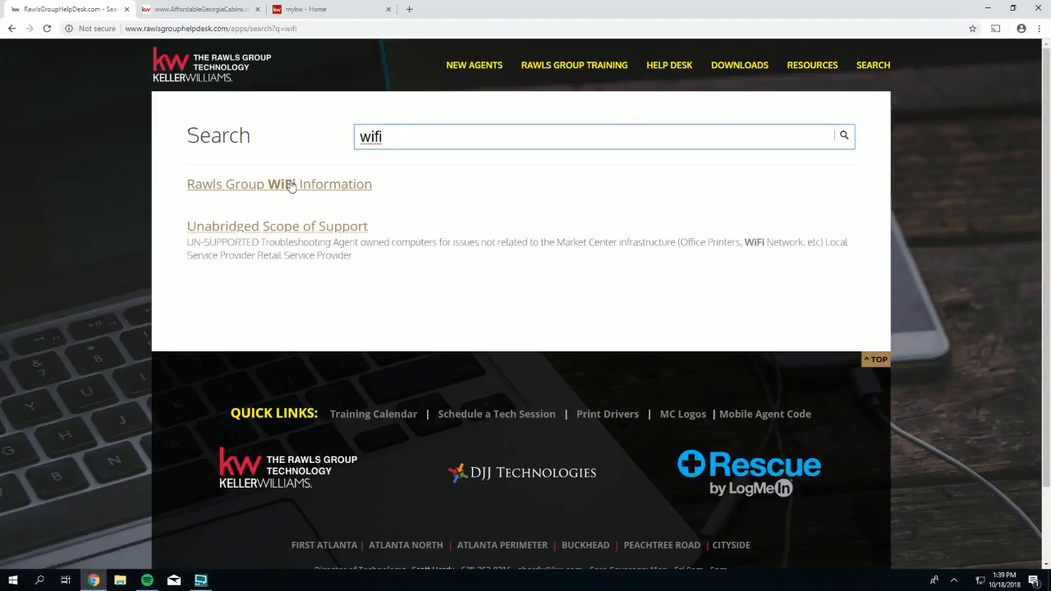
click(291, 189)
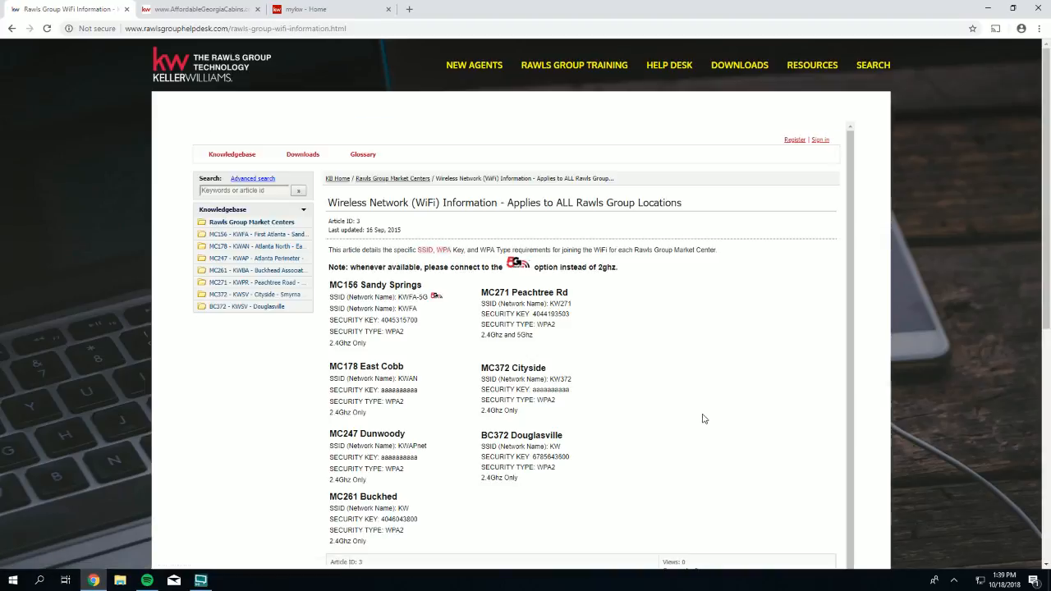
- Highlight the Peachtree Rd network's KW271 name and security key
scroll(641, 394, down, 1)
drag(573, 271, 532, 270)
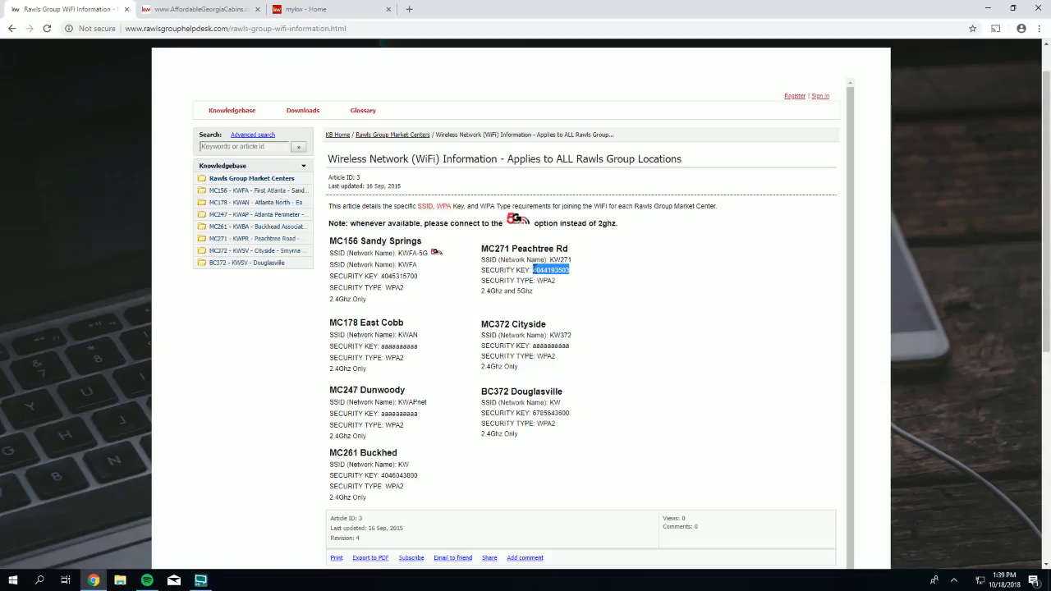
drag(572, 260, 547, 259)
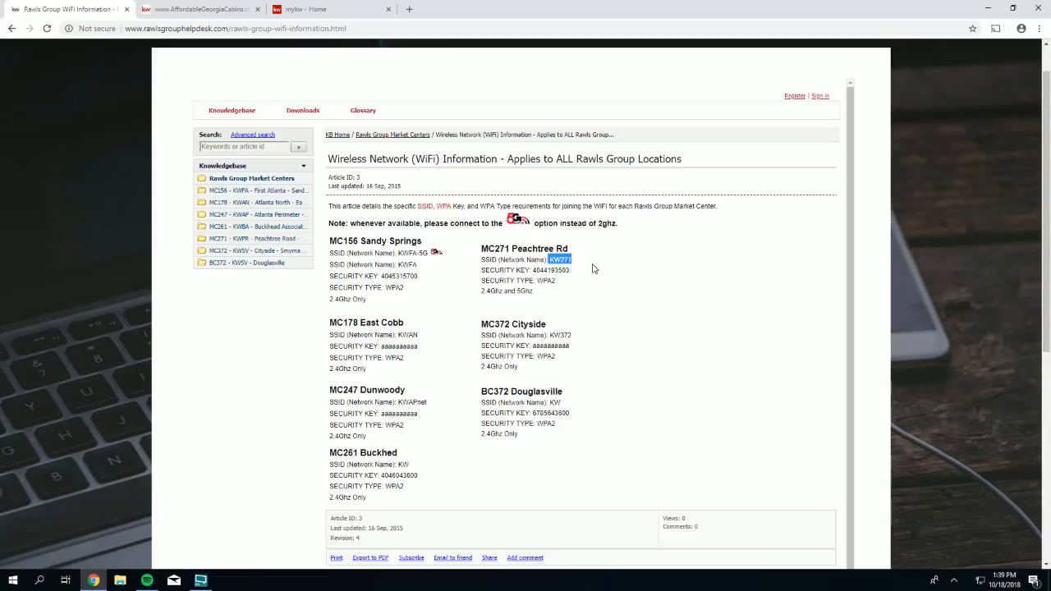
drag(583, 265, 547, 260)
- Return to the mykw - Home tab and bring up the TECHNOLOGY dropdown
click(307, 9)
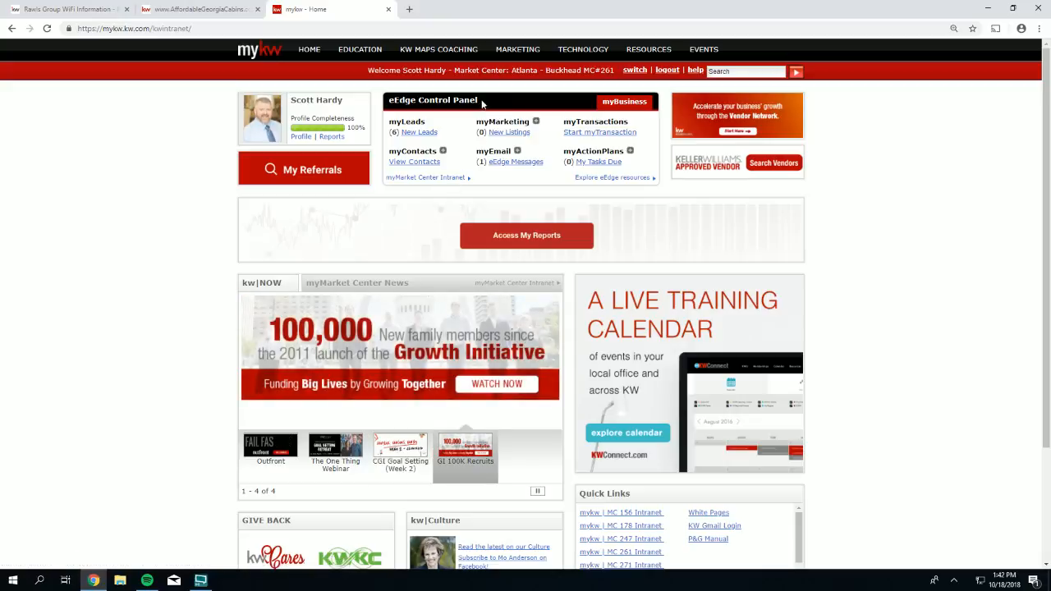
mouse_move(557, 52)
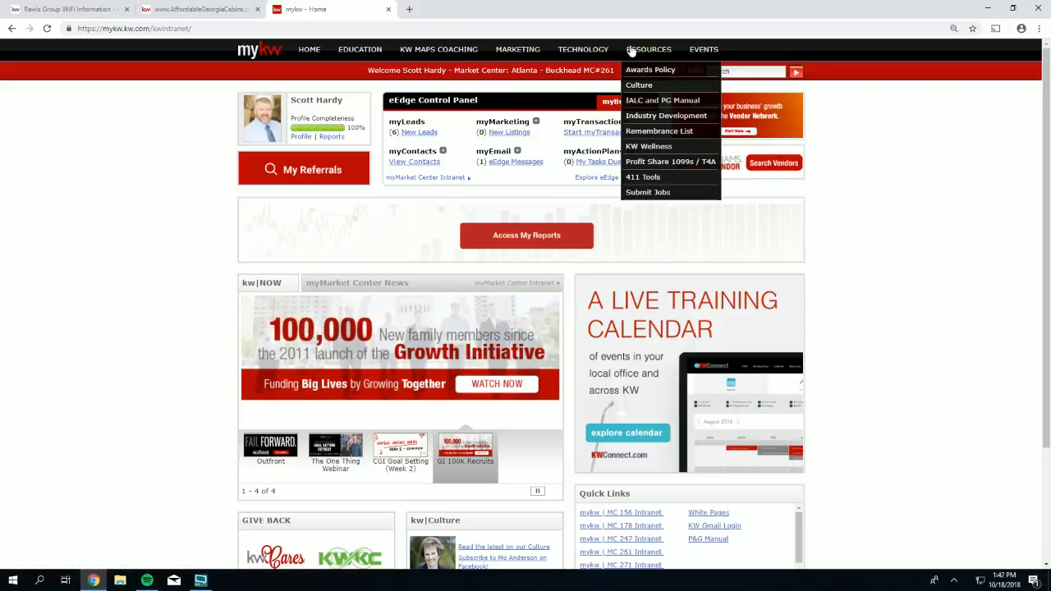
mouse_move(620, 49)
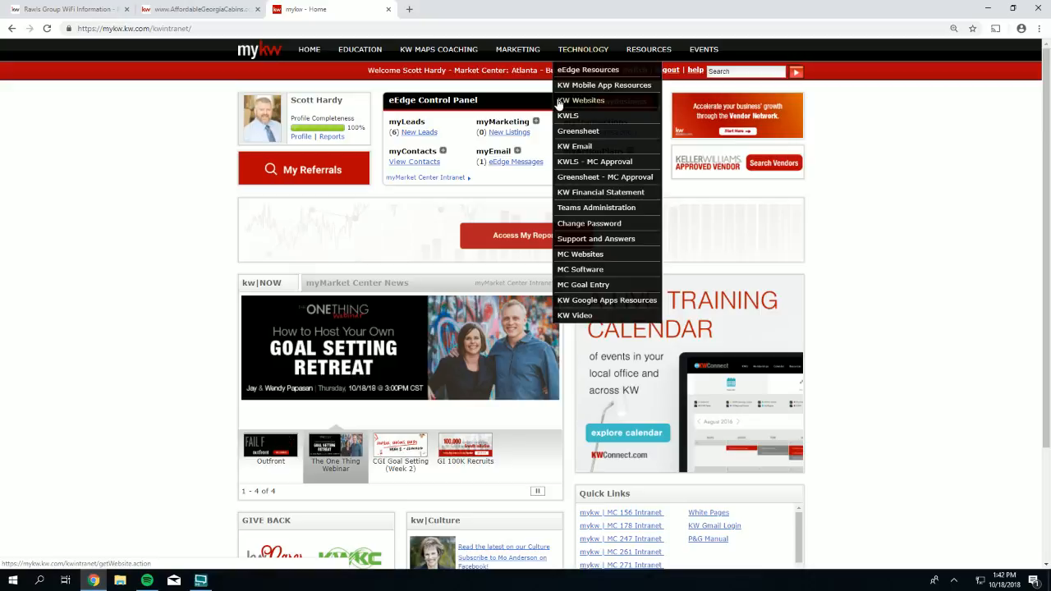
- Open the Your KW Agent Website page and launch the site with 'Go to my website'
click(585, 104)
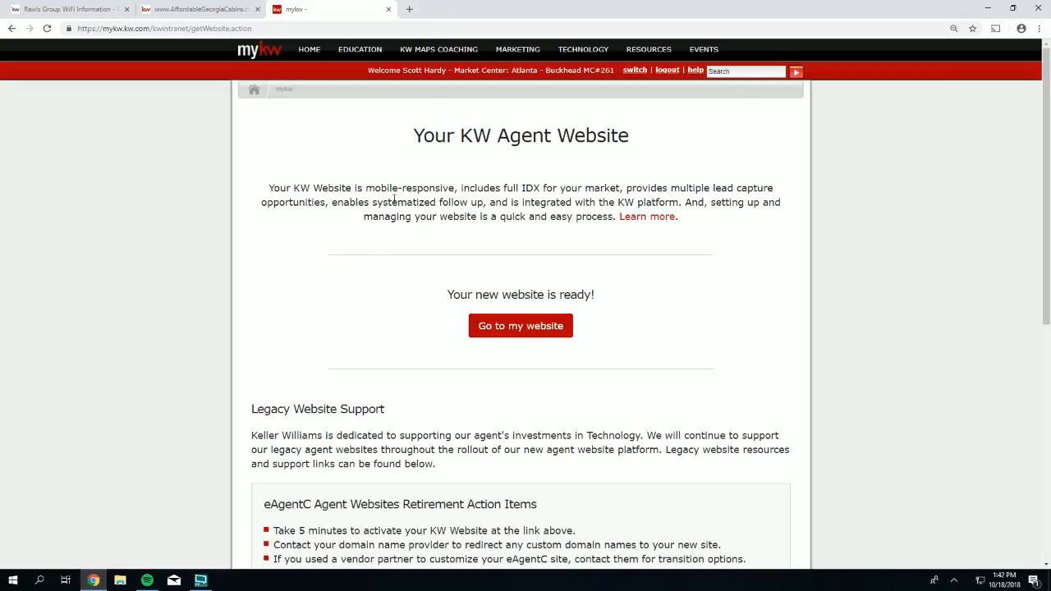
mouse_move(565, 51)
drag(617, 295, 447, 294)
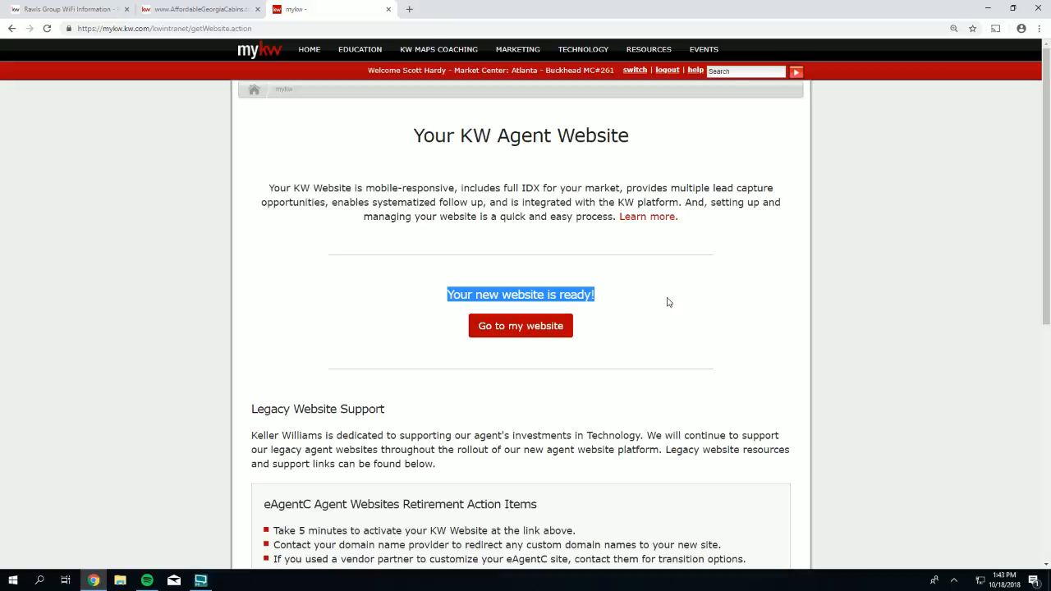
click(611, 325)
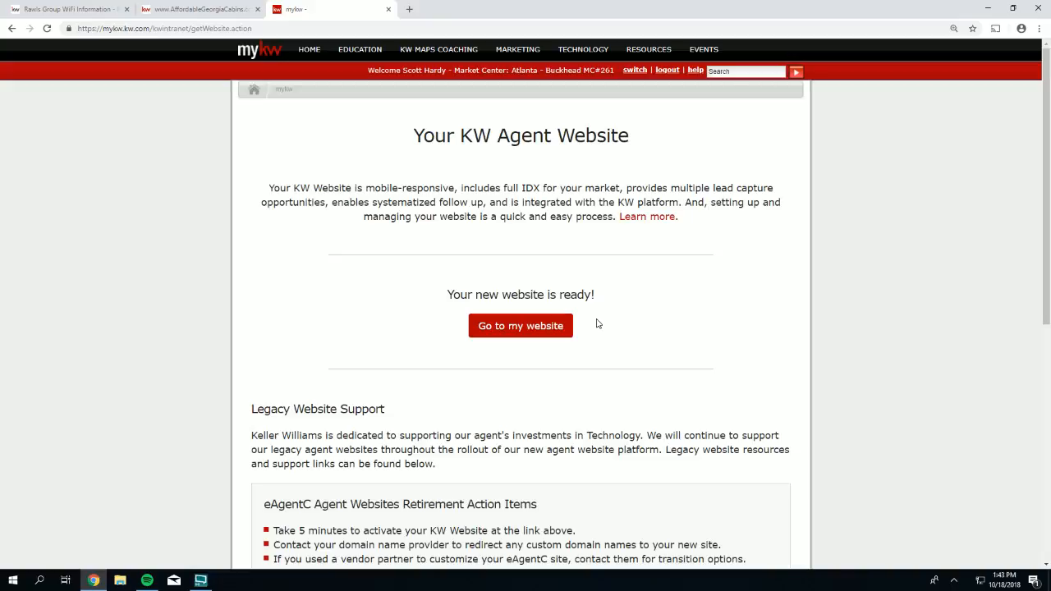
click(516, 329)
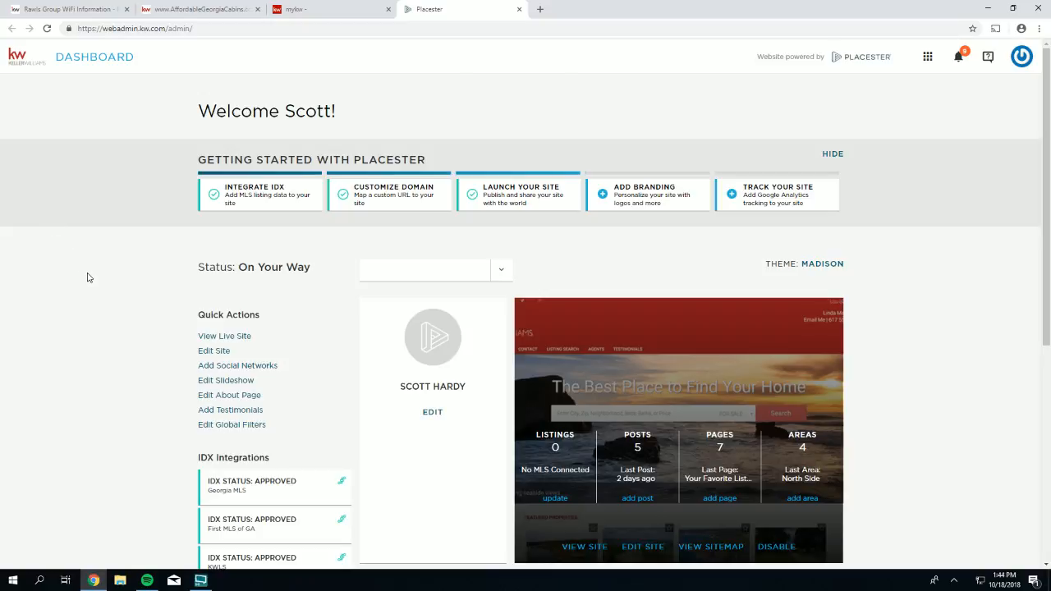
click(502, 271)
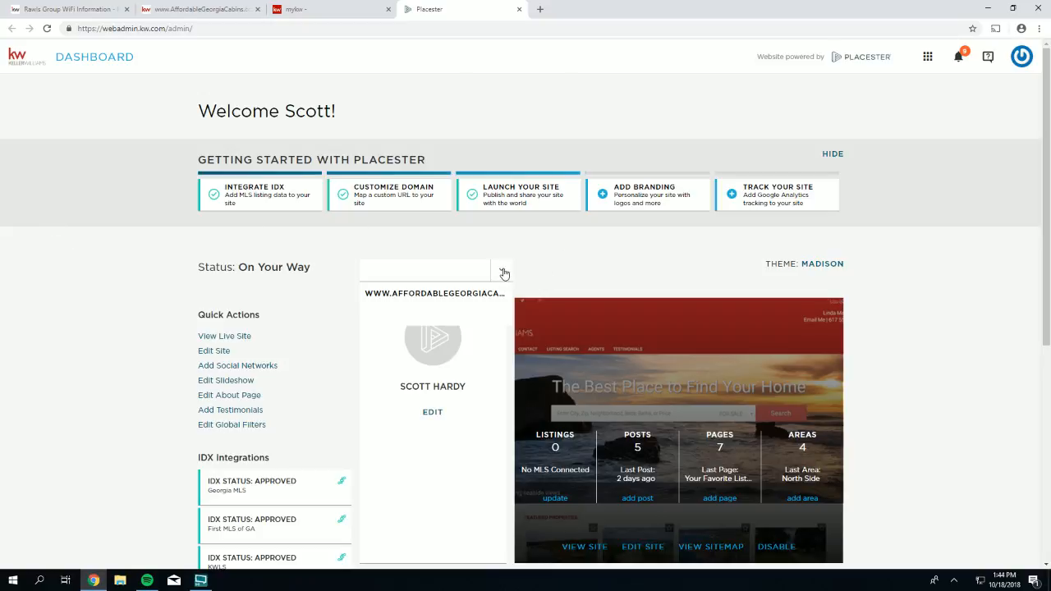
click(503, 272)
click(505, 273)
click(436, 293)
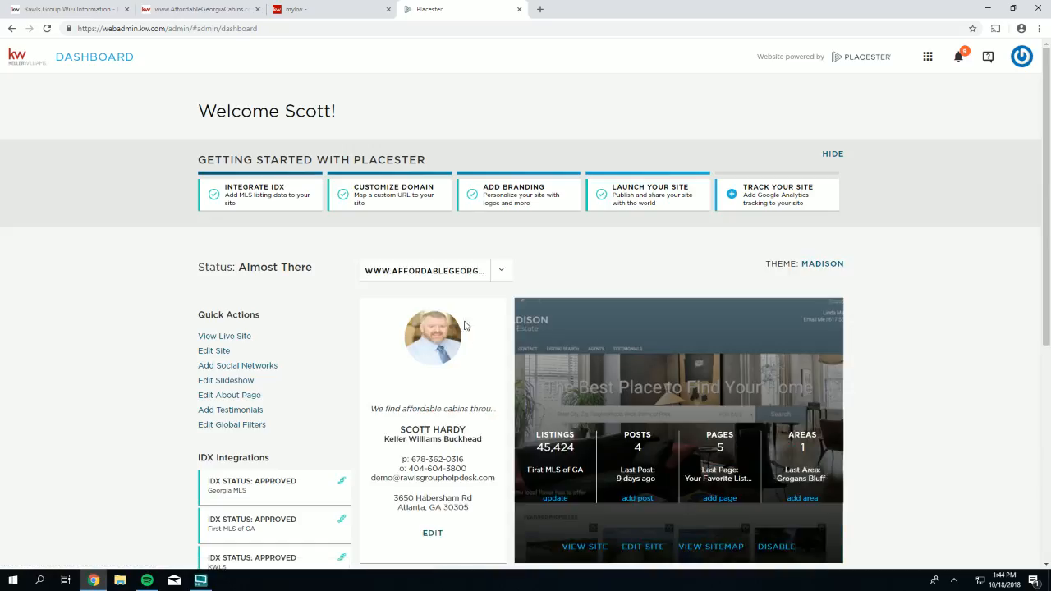
click(465, 271)
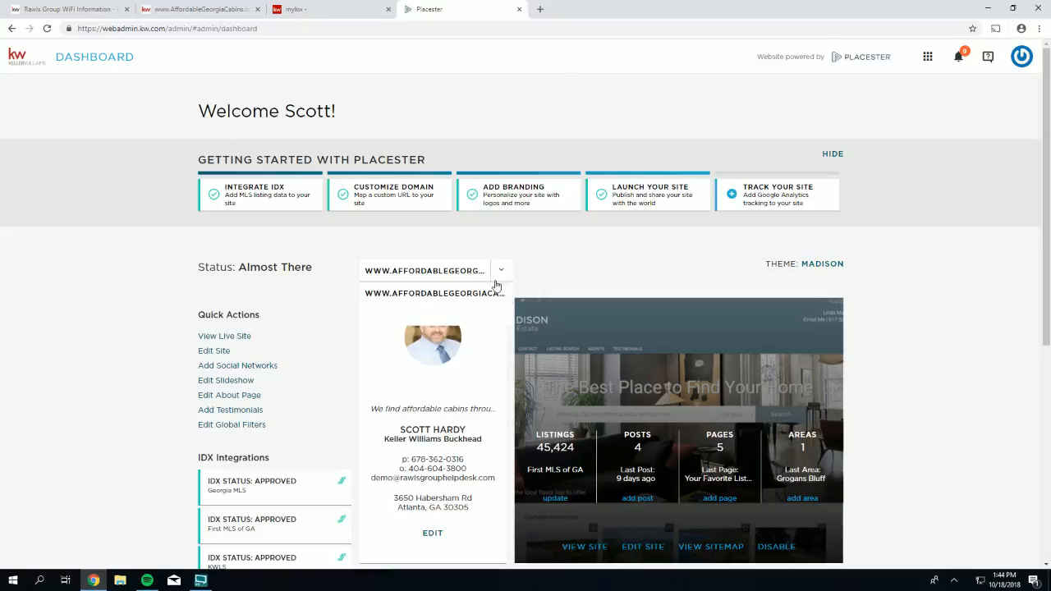
click(410, 317)
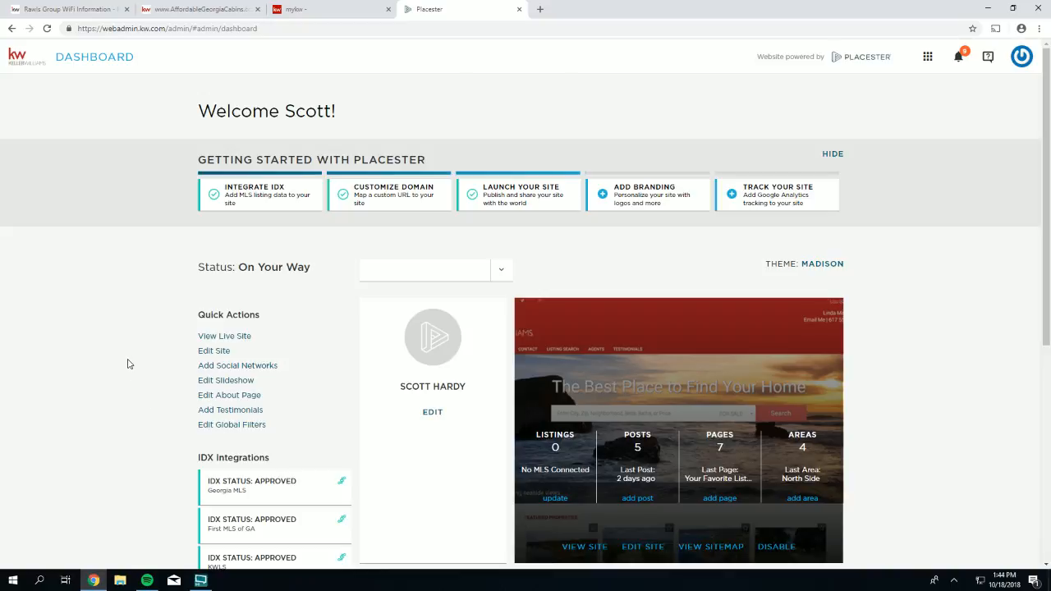
- Choose Edit Site from the dashboard's Quick Actions
scroll(102, 321, down, 1)
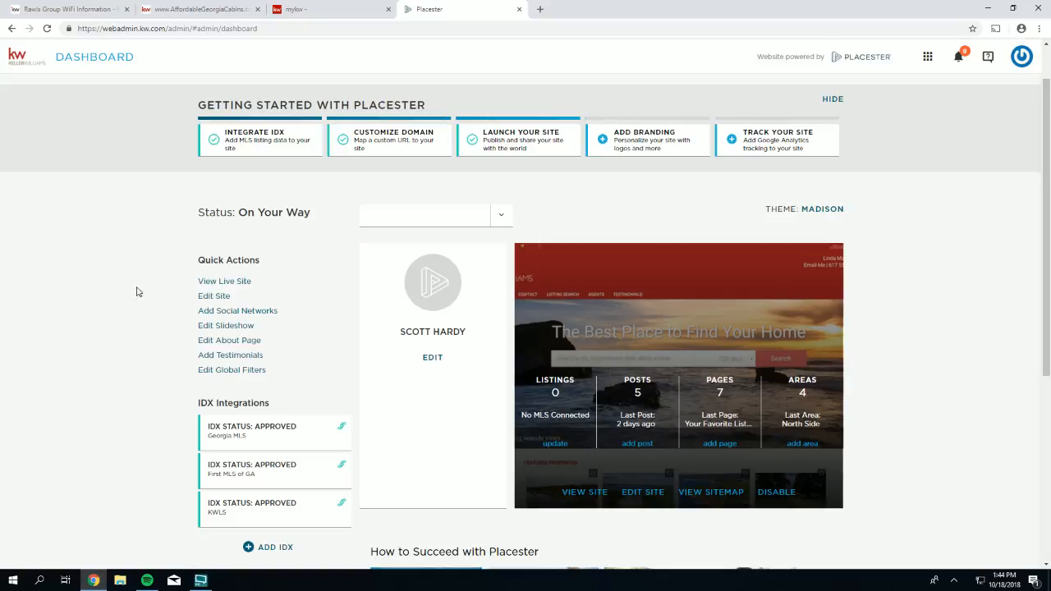
drag(244, 260, 197, 261)
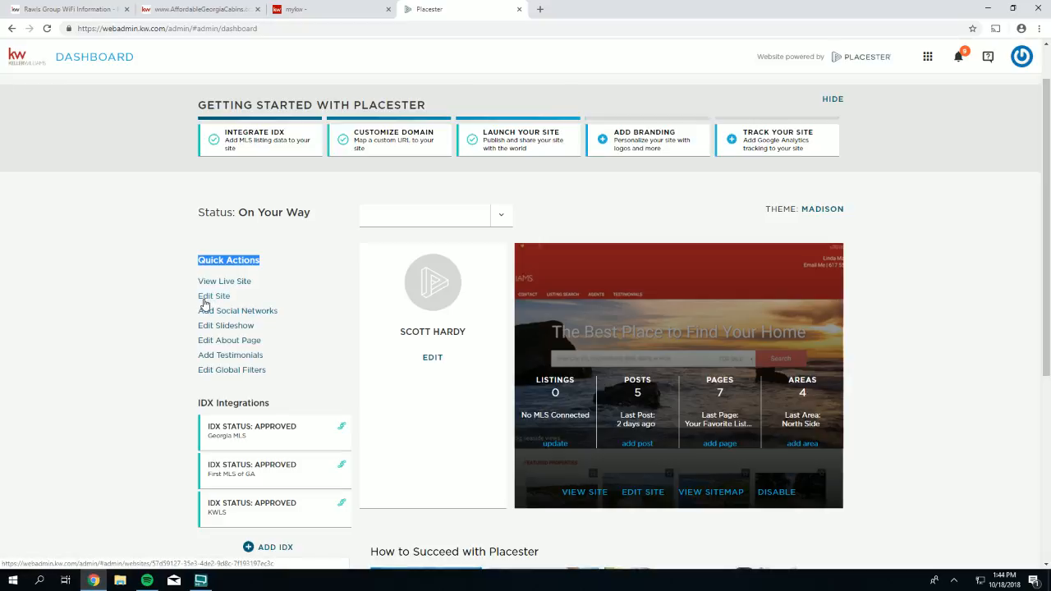
click(207, 298)
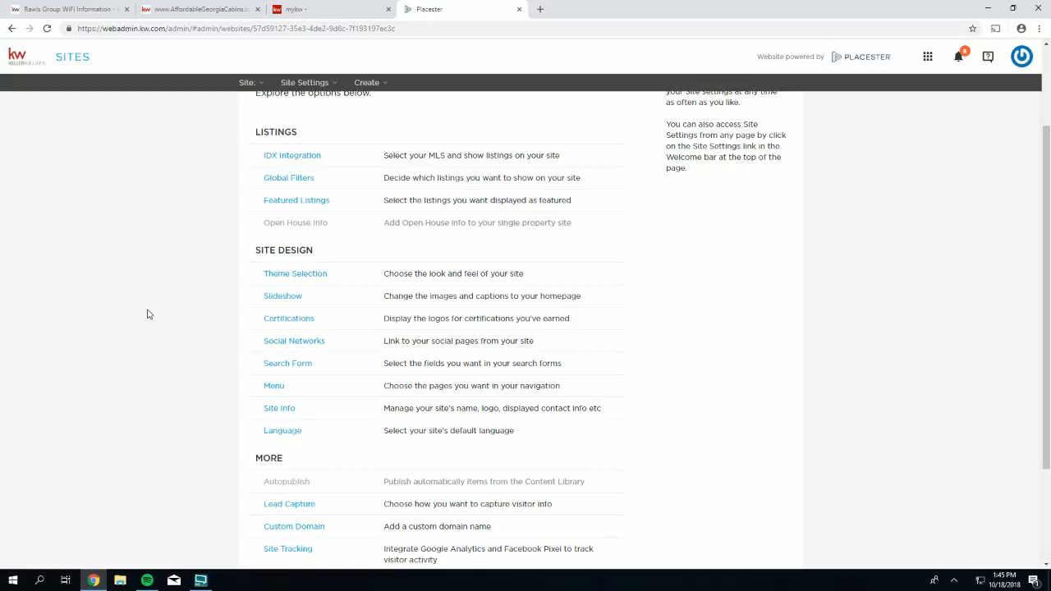
- Return to the top of Site Settings and zoom the page in with Ctrl+Plus
scroll(162, 301, up, 2)
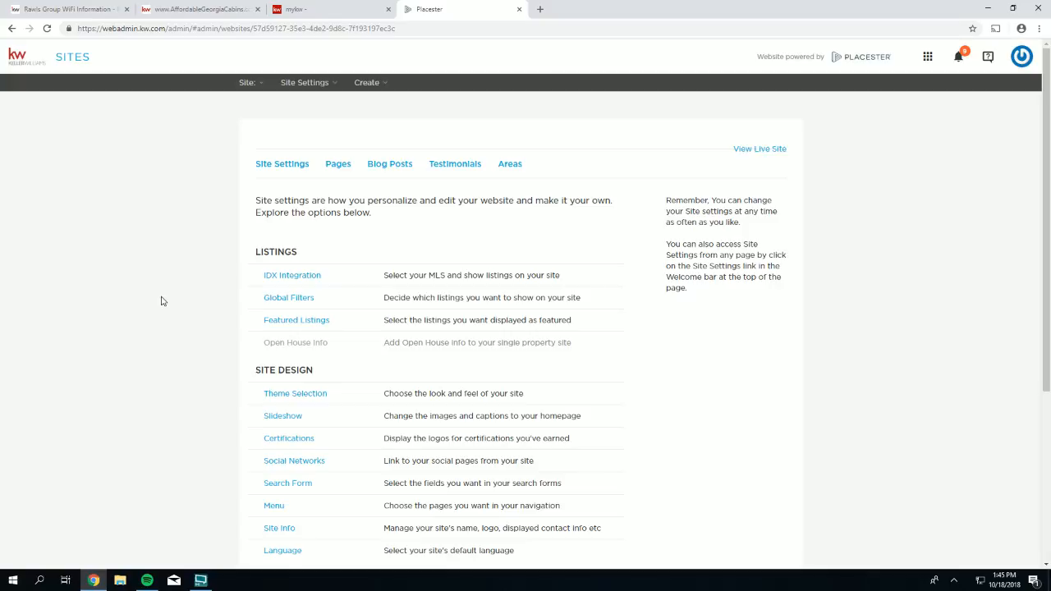
key(ctrl+plus)
key(ctrl+plus)
key(ctrl+plus)
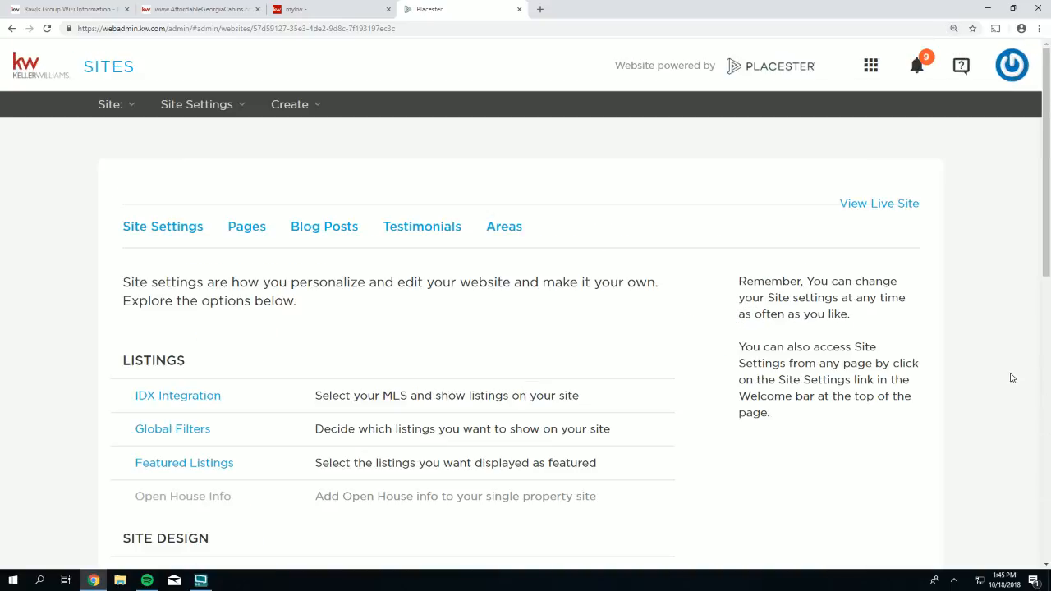
scroll(1048, 224, down, 1)
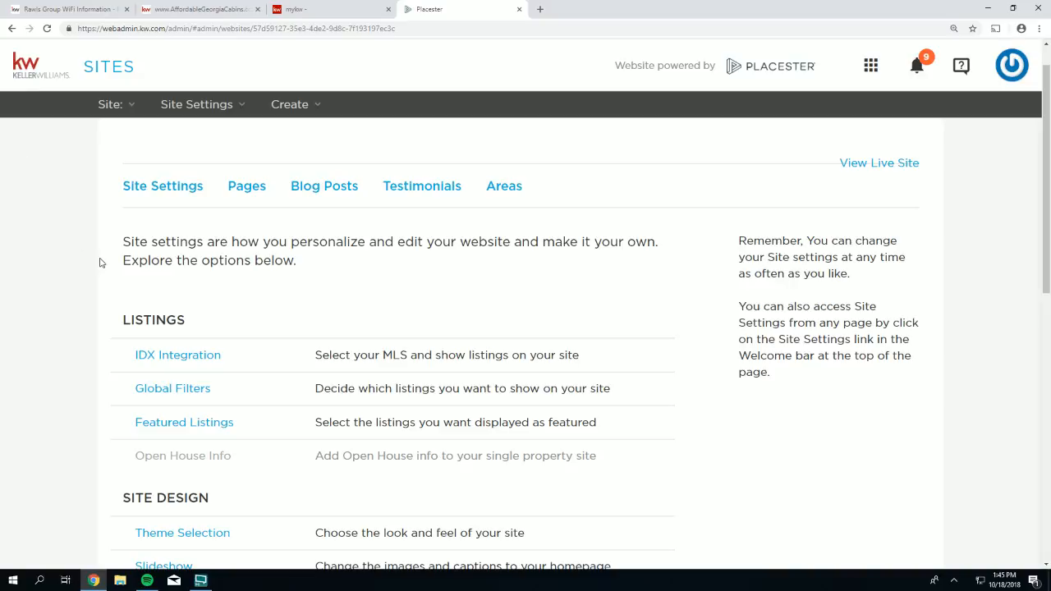
scroll(99, 262, down, 1)
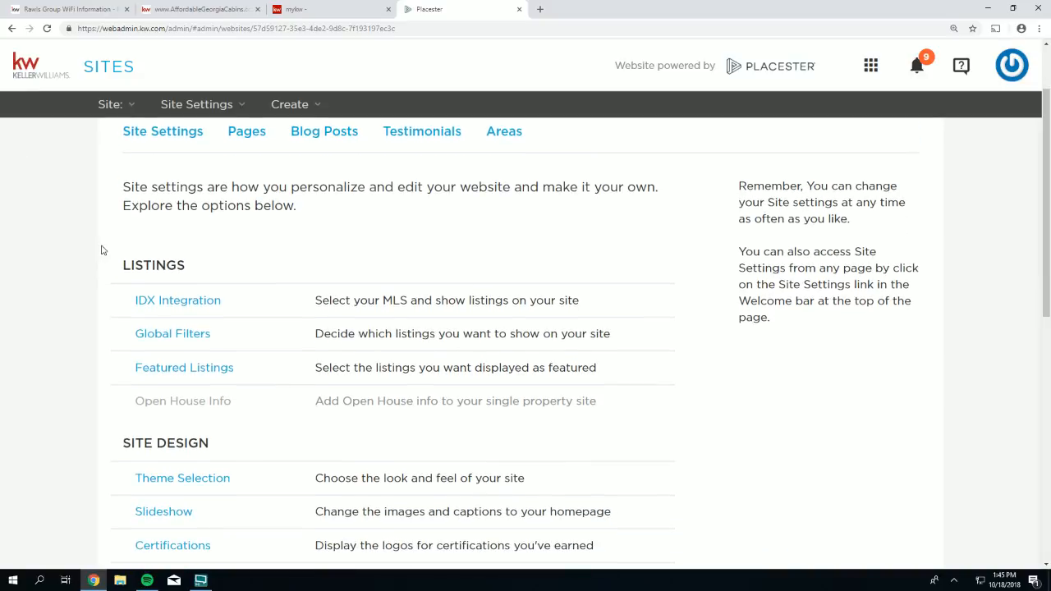
scroll(103, 249, down, 1)
mouse_move(113, 211)
mouse_down()
mouse_move(247, 263)
mouse_move(303, 271)
mouse_move(263, 265)
mouse_move(260, 354)
mouse_move(121, 212)
mouse_up()
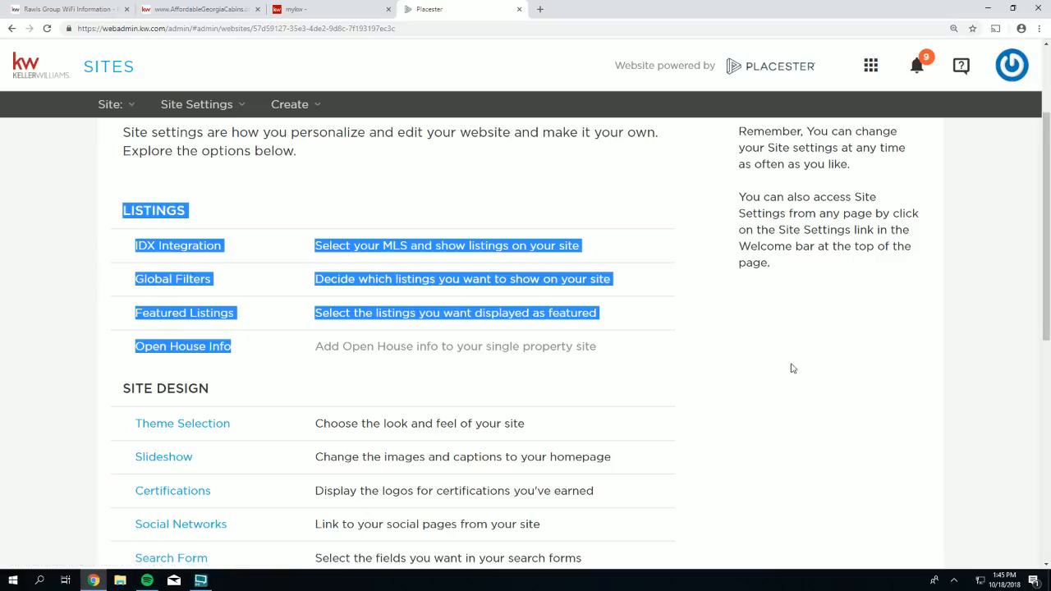
click(877, 376)
scroll(876, 376, down, 1)
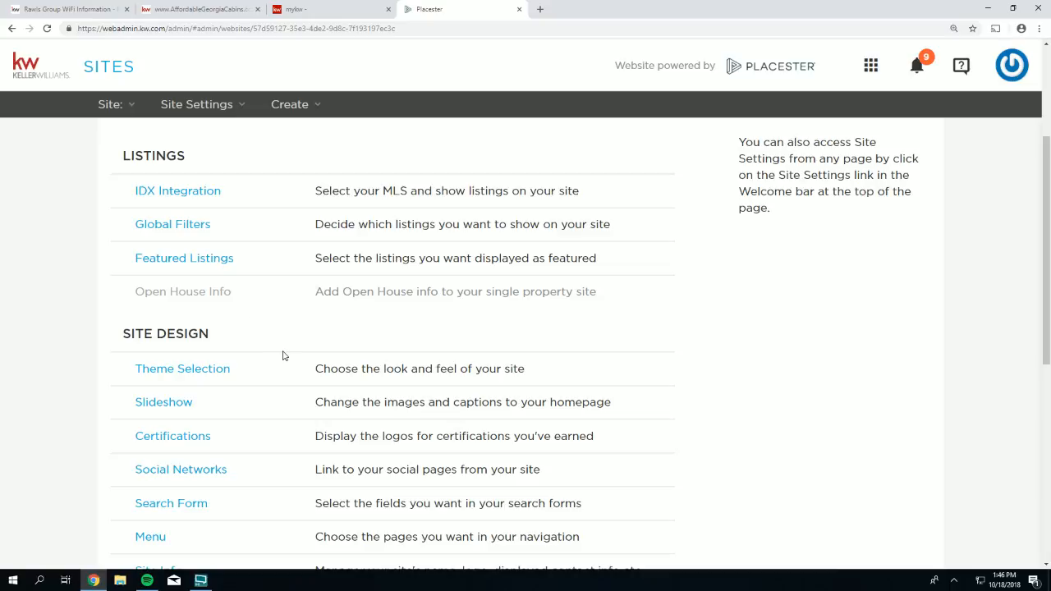
scroll(283, 354, down, 1)
scroll(283, 354, down, 2)
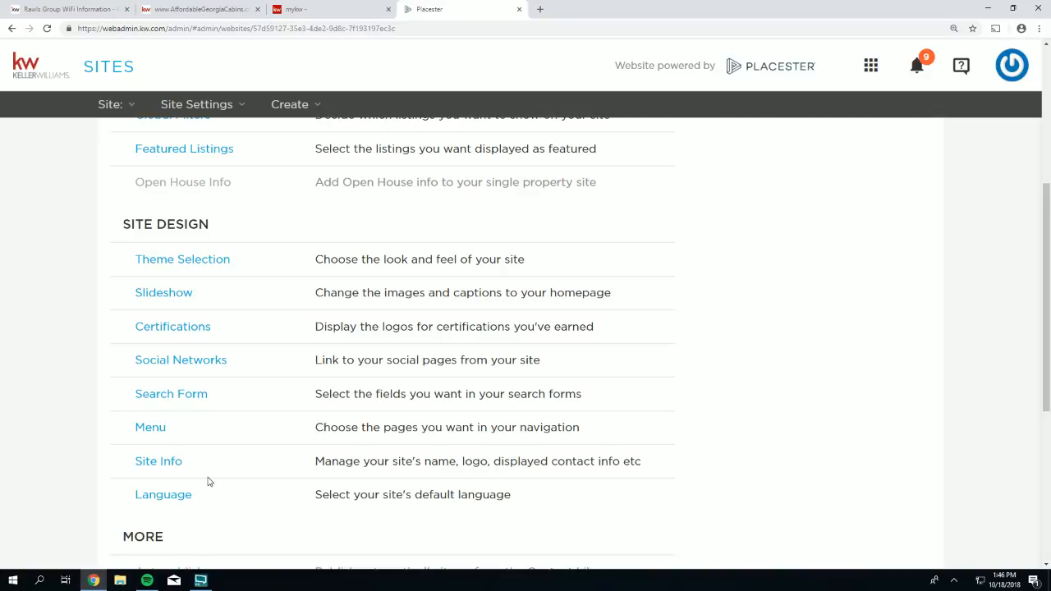
drag(209, 483, 106, 223)
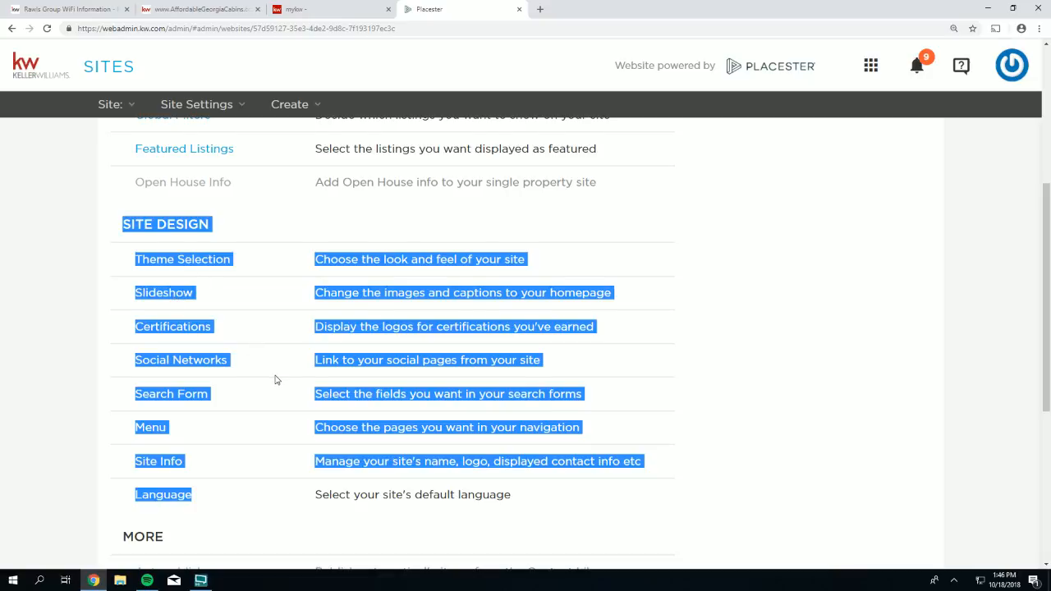
scroll(276, 381, down, 1)
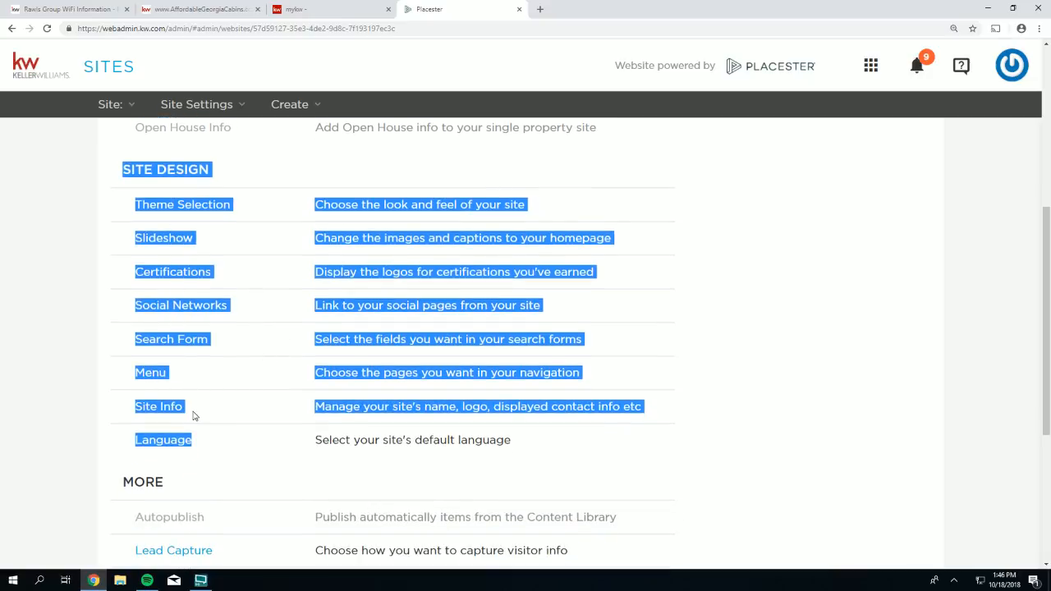
click(105, 398)
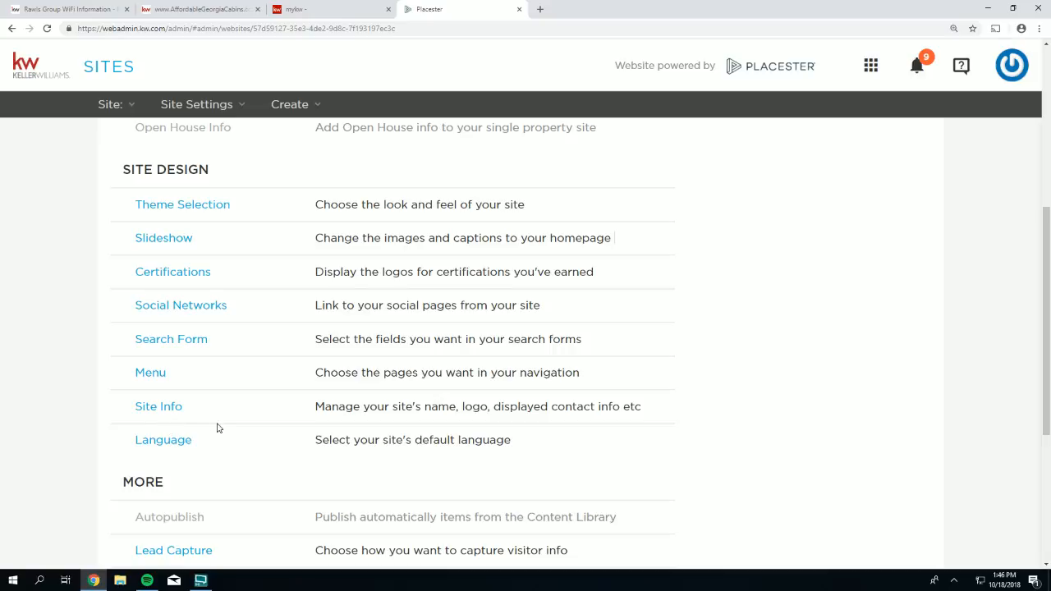
scroll(119, 400, down, 1)
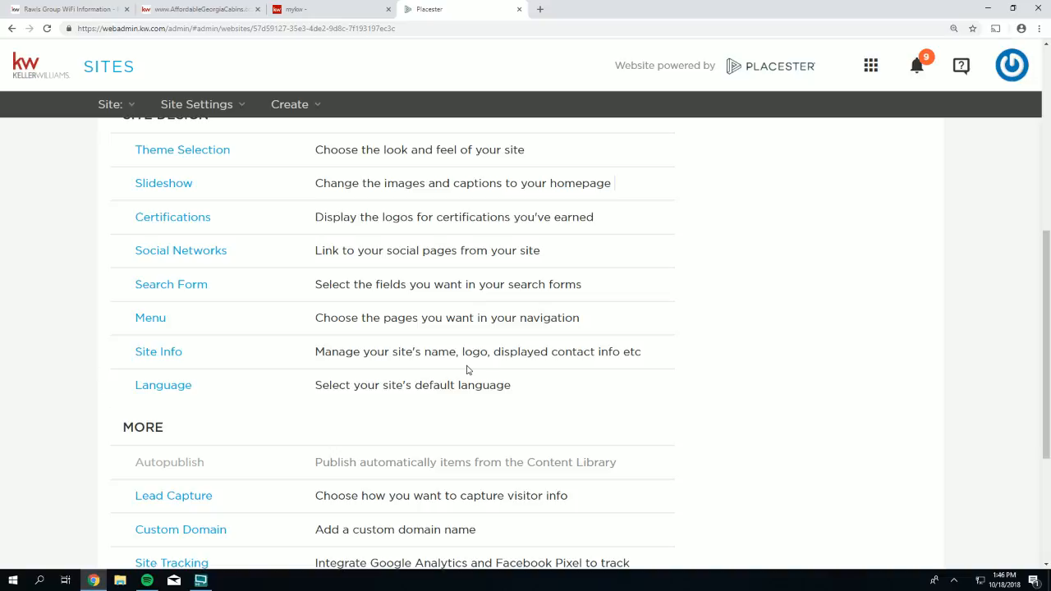
scroll(694, 373, up, 1)
scroll(693, 371, up, 5)
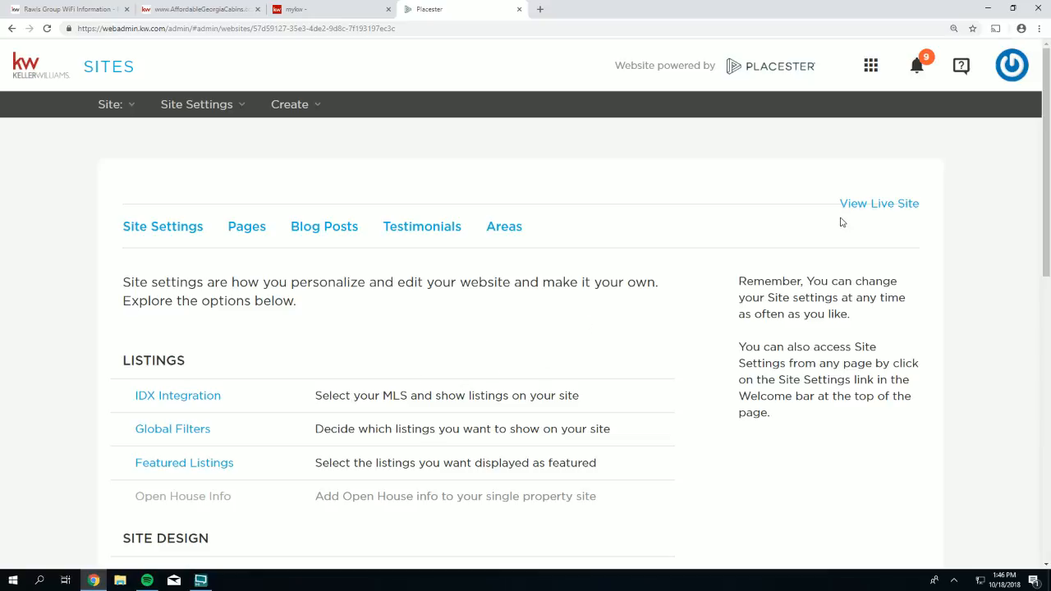
- Open View Live Site in a new tab, then return to the Placester admin tab
drag(932, 206, 909, 204)
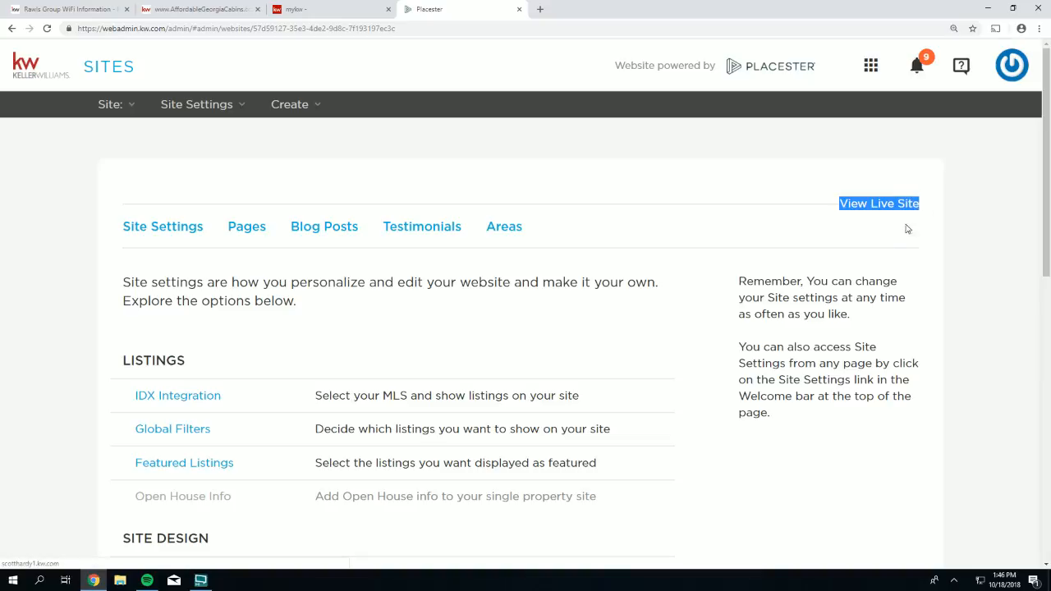
click(883, 210)
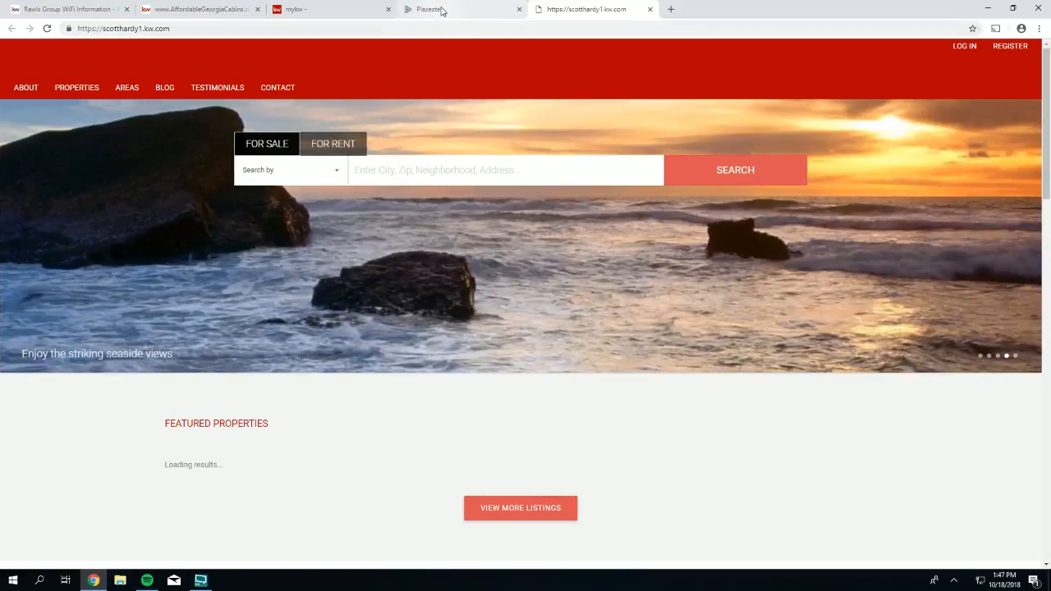
click(443, 14)
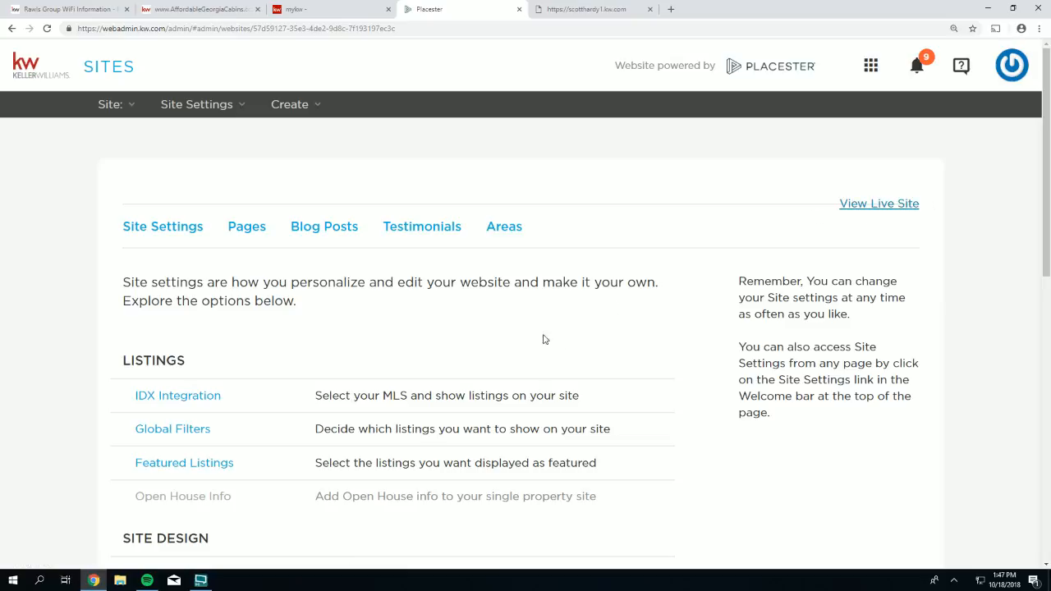
- Open IDX Integration under Listings, then check the live site's still-loading Featured Properties
scroll(531, 332, down, 2)
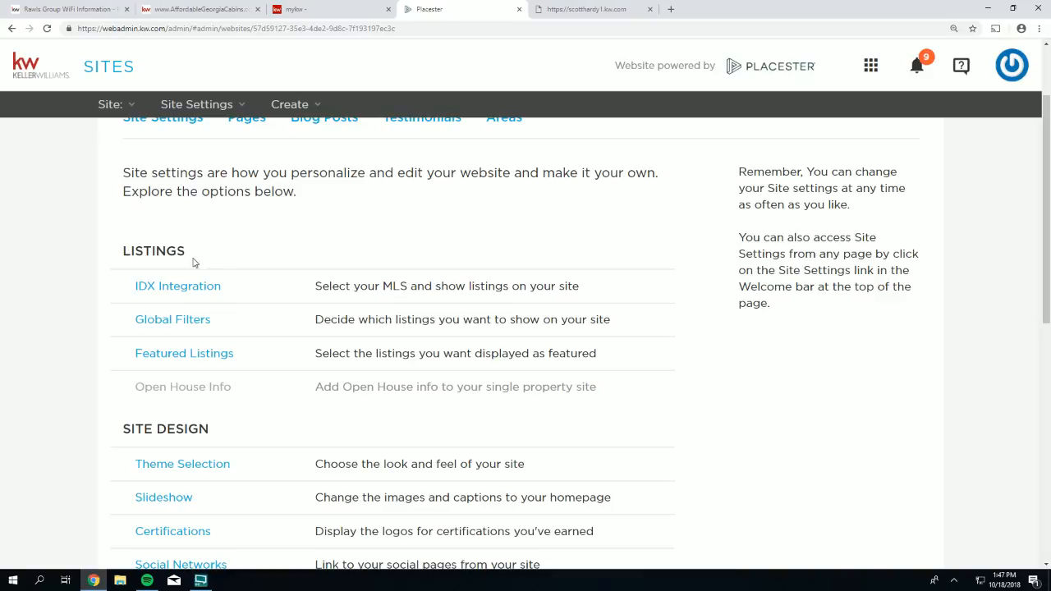
drag(167, 251, 123, 251)
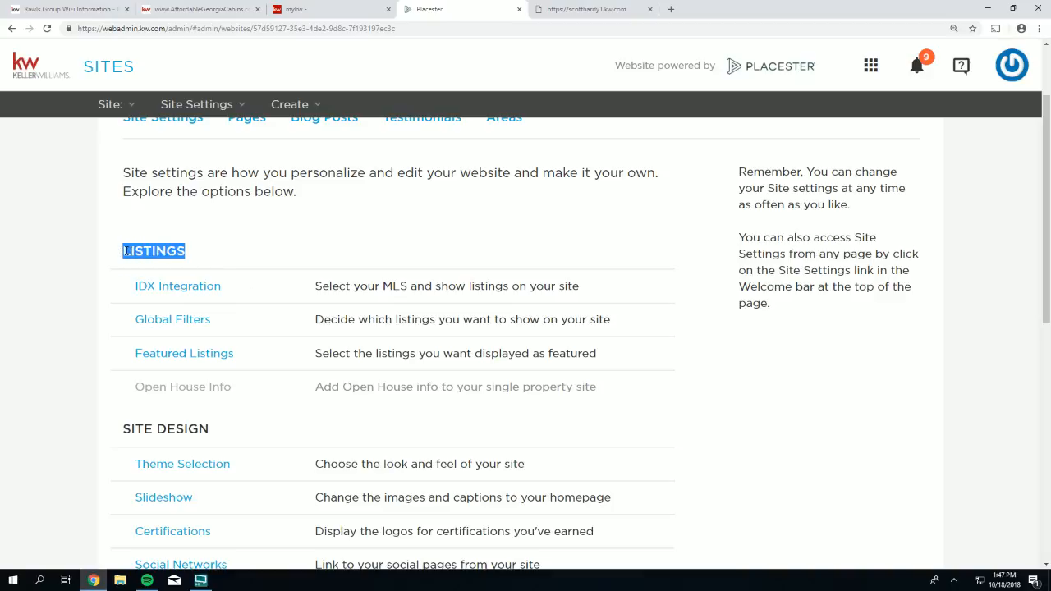
drag(223, 288, 138, 287)
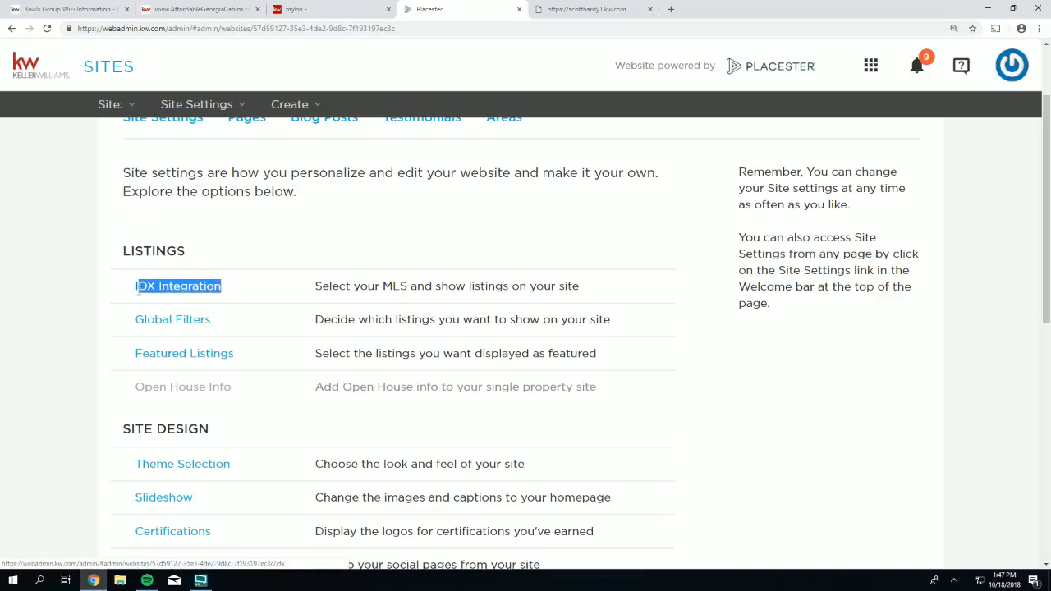
click(182, 289)
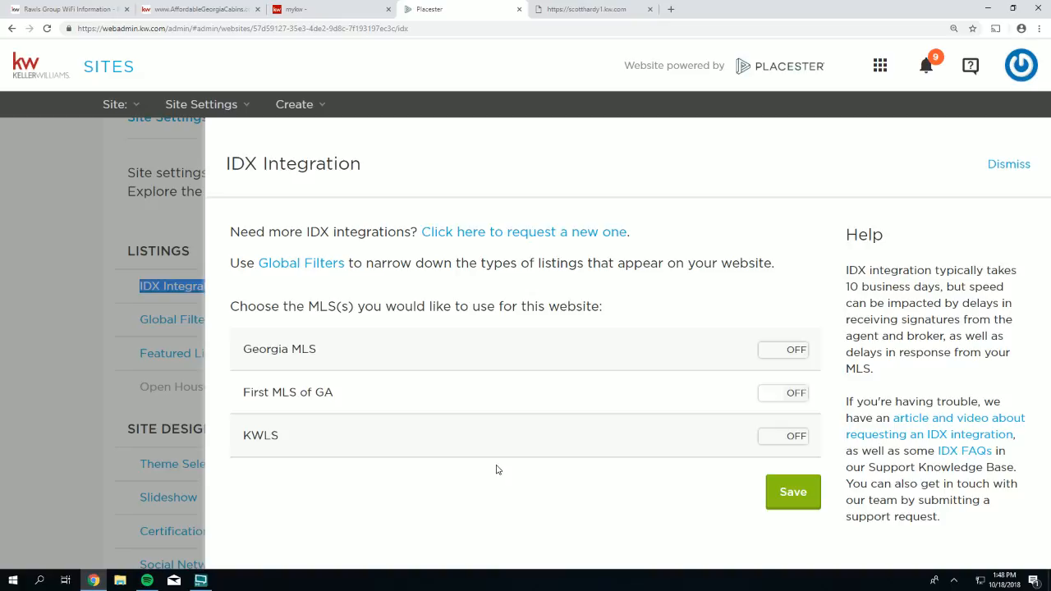
click(574, 11)
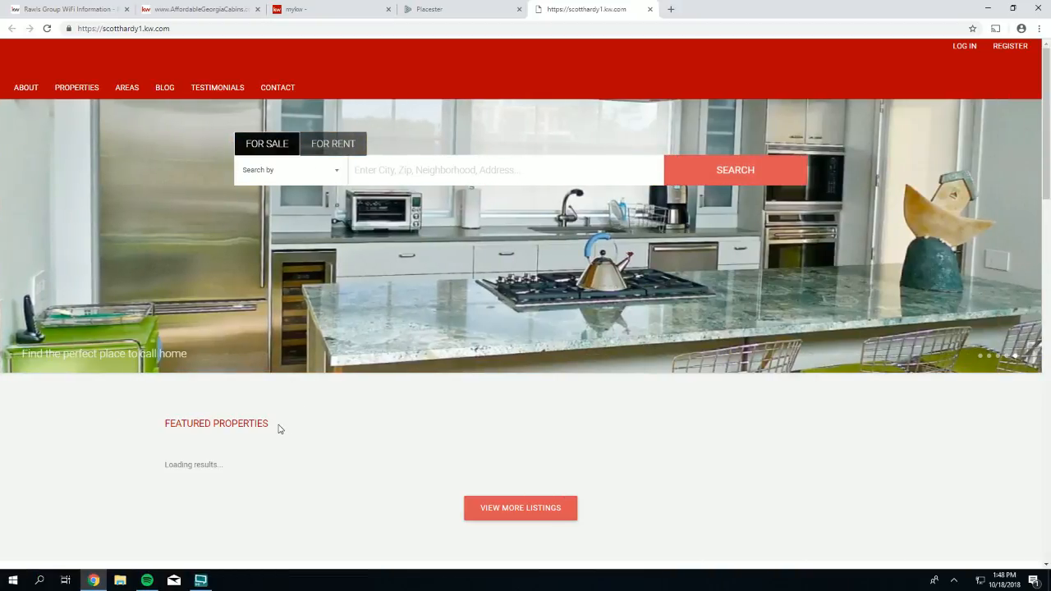
drag(278, 428, 162, 426)
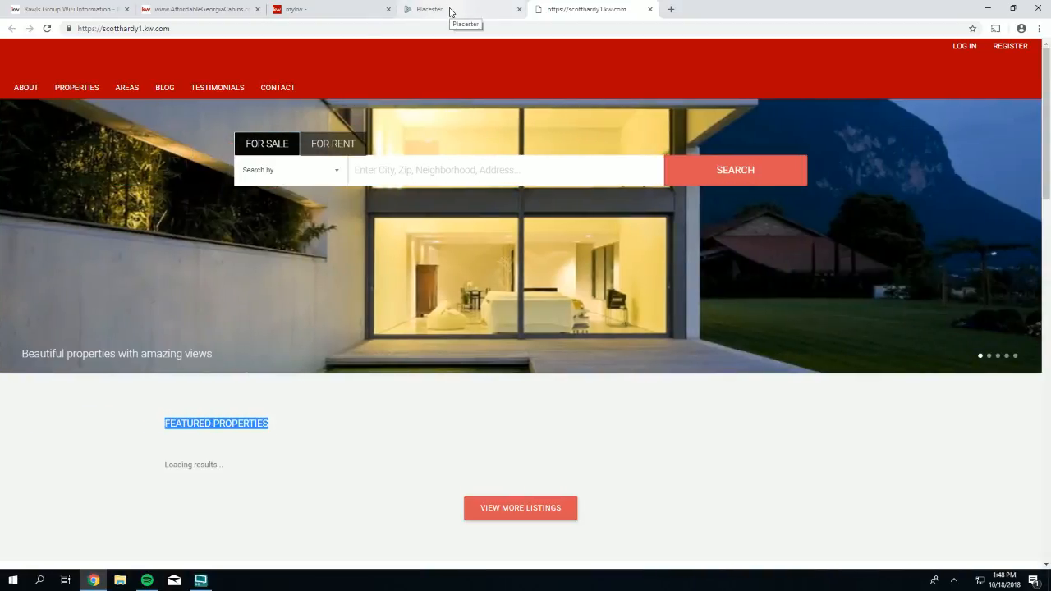
- Return to the Placester tab showing the IDX Integration panel with all MLS feeds off
click(449, 10)
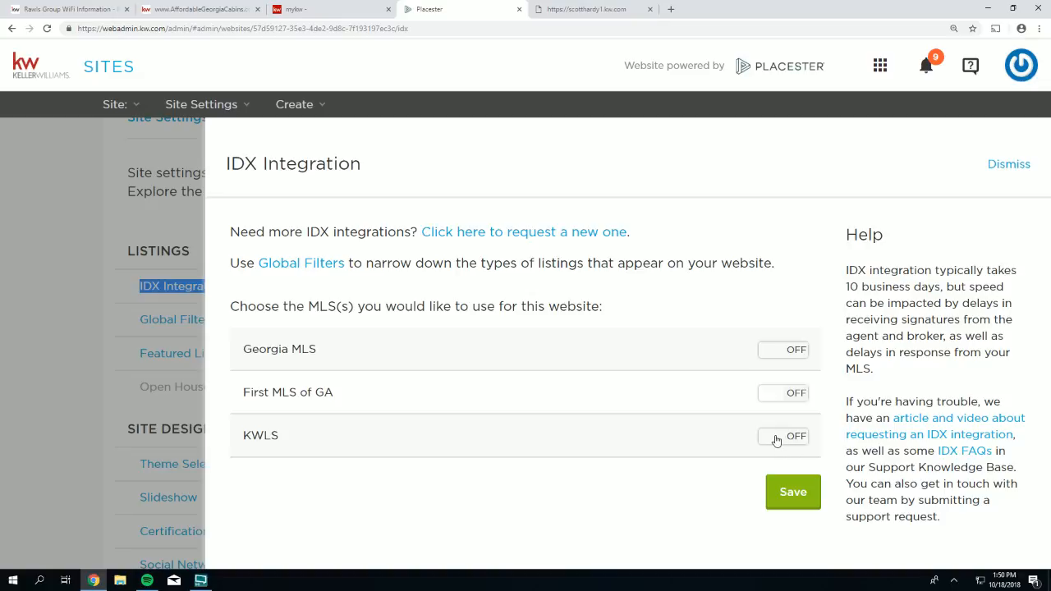
- Toggle the Georgia MLS and First MLS of GA feeds, remove First MLS regions, save, reopen IDX Integration
click(784, 354)
click(797, 393)
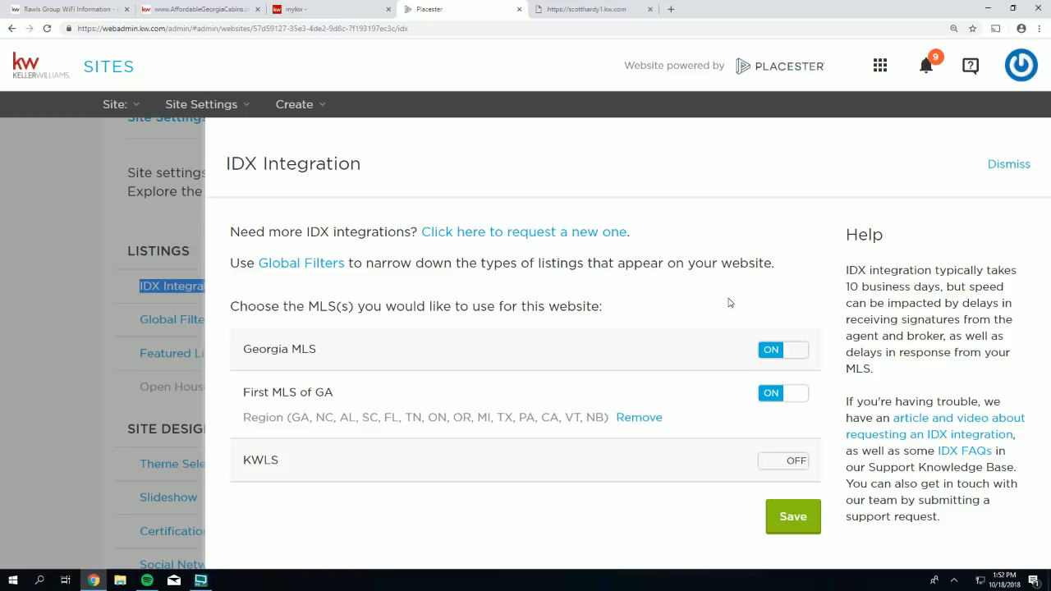
click(799, 354)
click(626, 424)
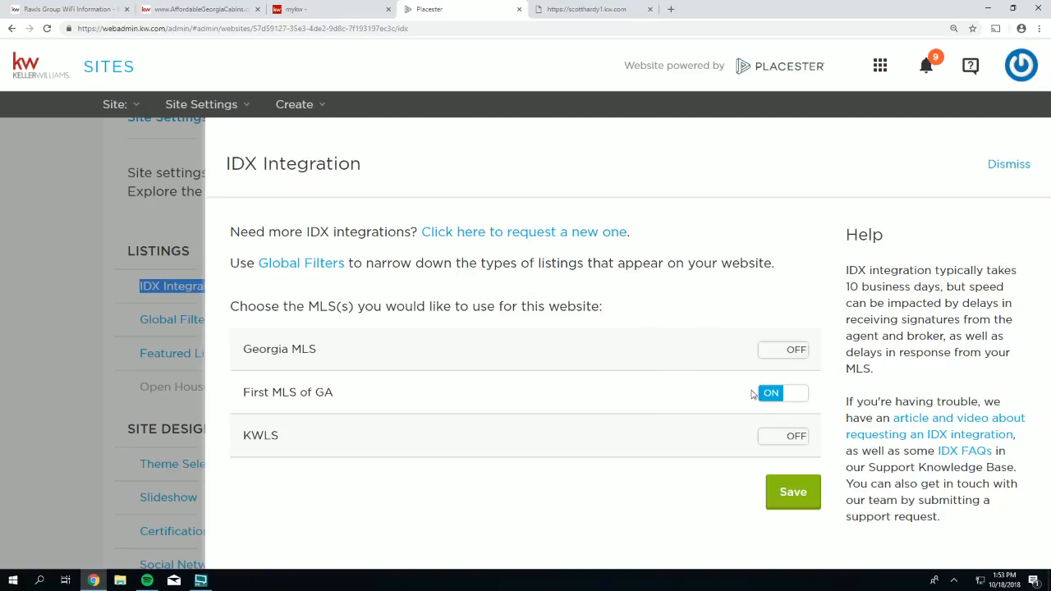
click(793, 493)
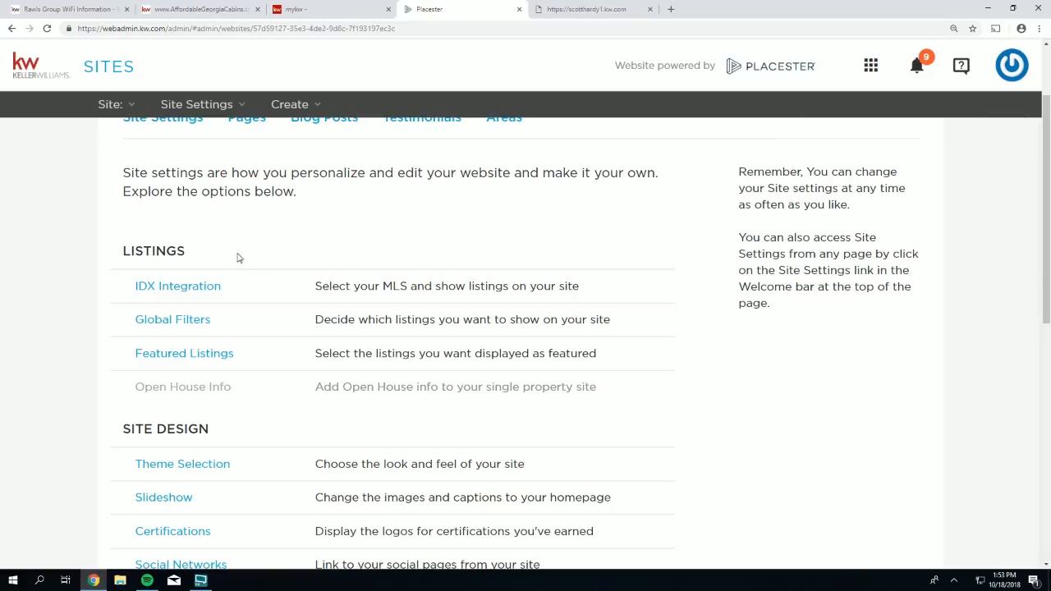
click(157, 291)
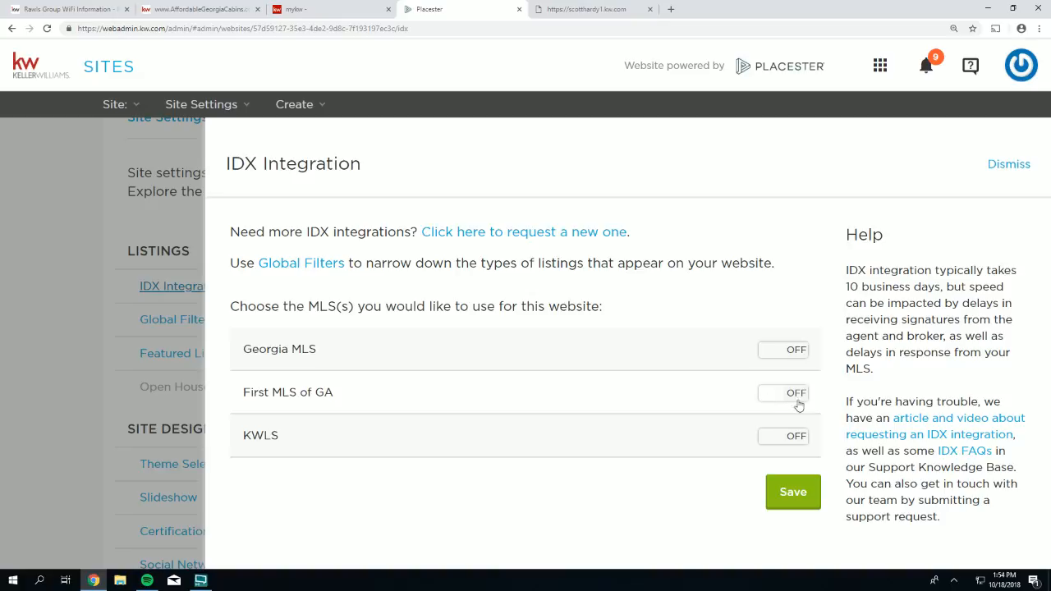
- Replace the Georgia MLS feed with First MLS of GA, save, and open the live site
click(790, 352)
click(795, 398)
click(794, 493)
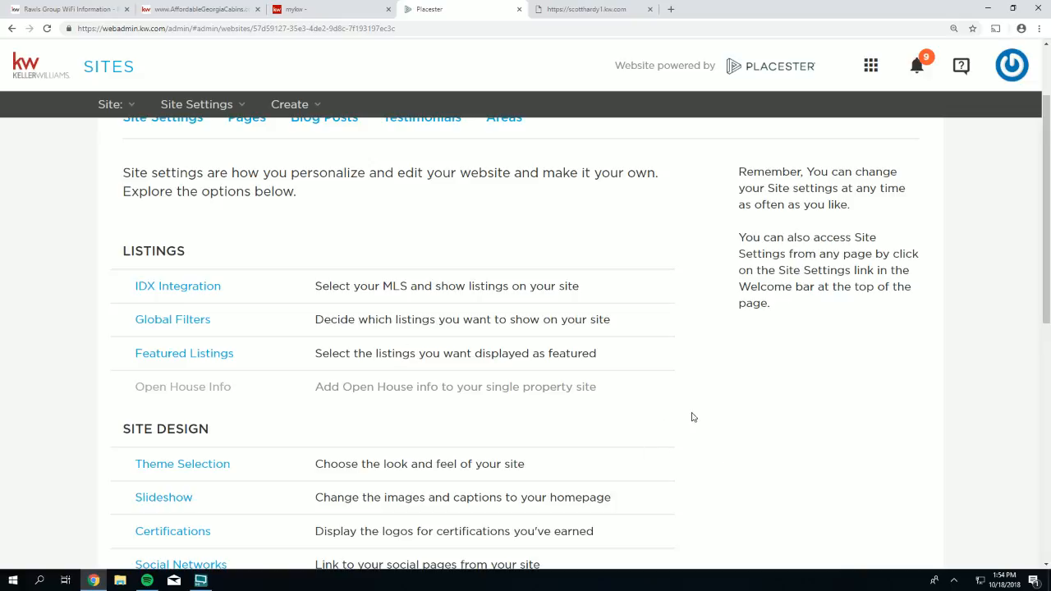
scroll(716, 353, up, 2)
click(862, 205)
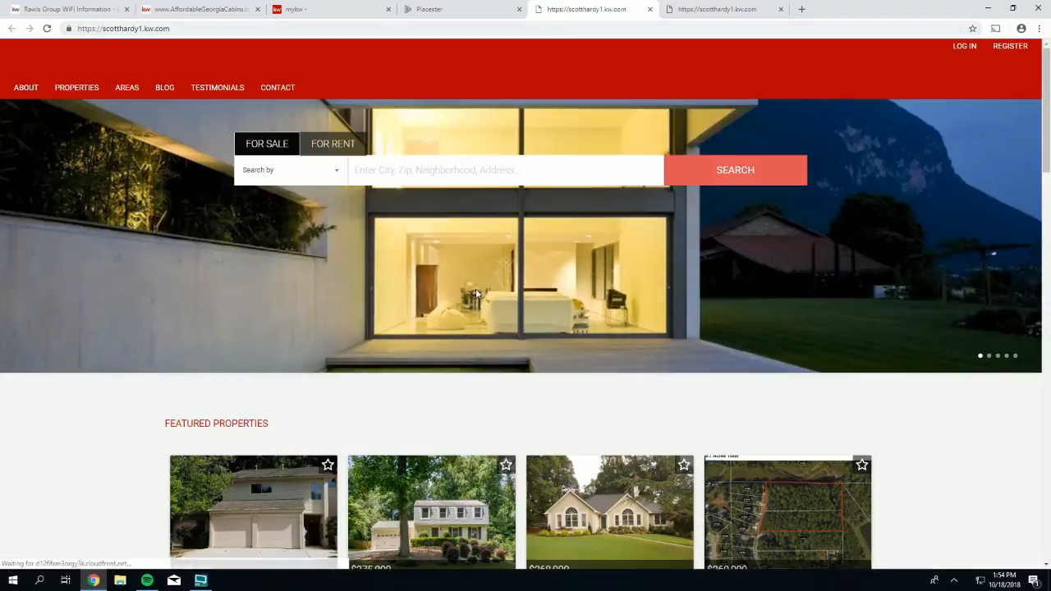
- Look over the live site's featured properties, then return to the KW Sites admin tab
scroll(476, 293, down, 4)
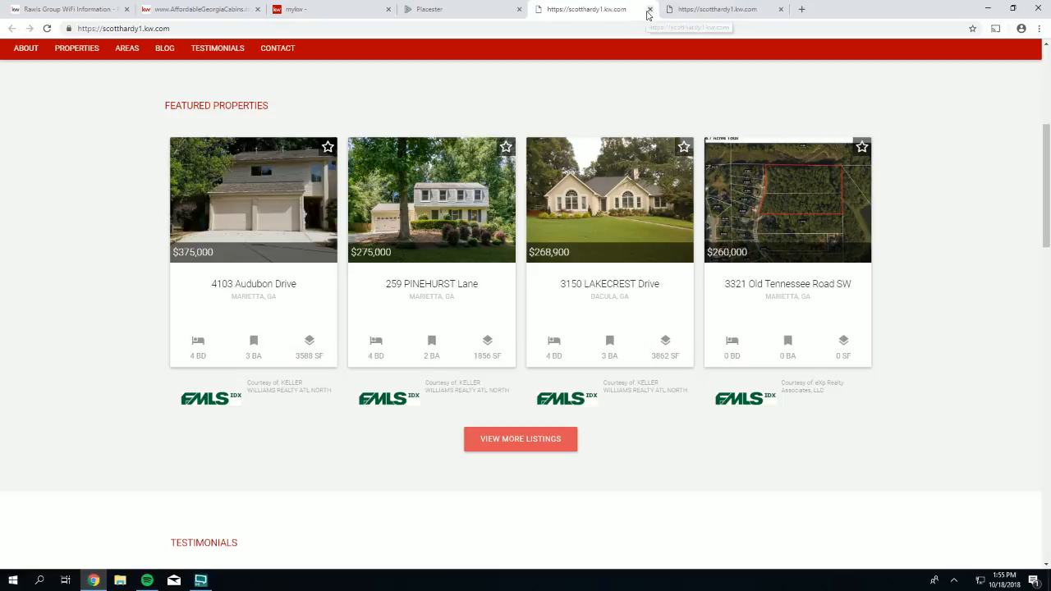
click(456, 10)
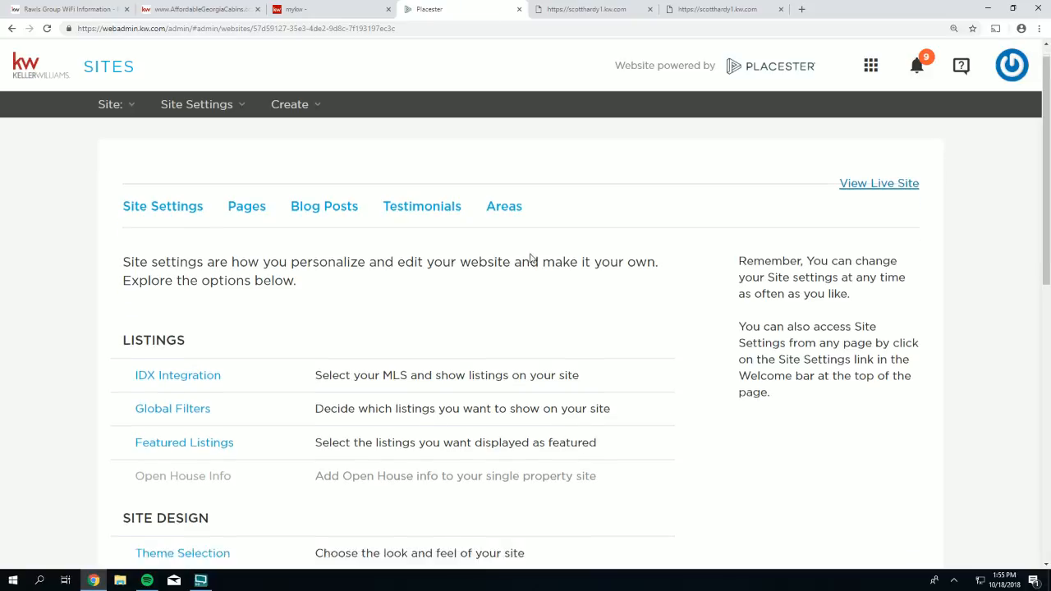
- Enable the First MLS of GA feed under IDX Integration and save it
scroll(531, 258, down, 2)
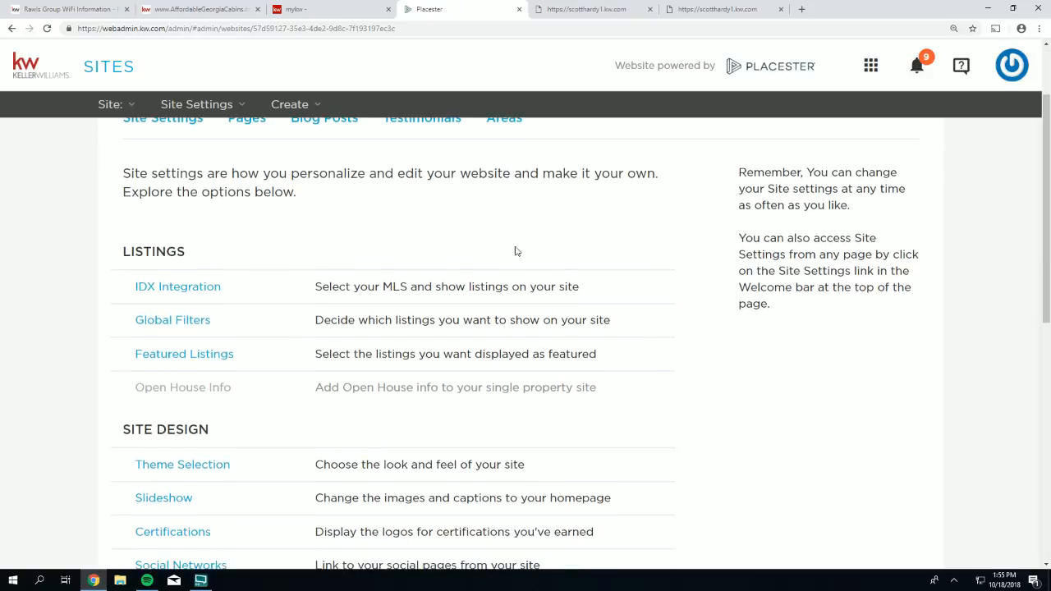
click(144, 287)
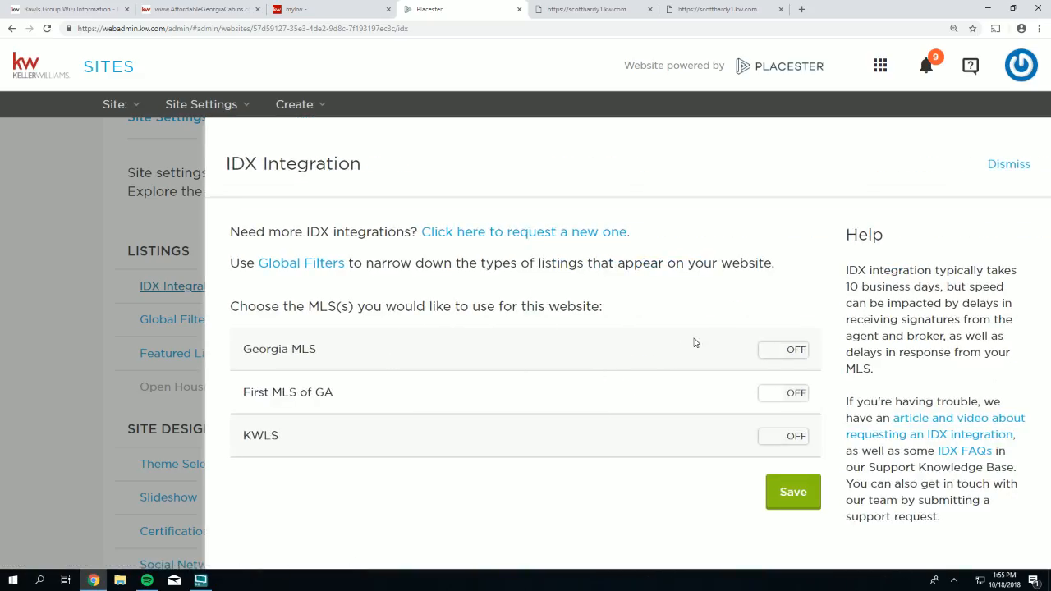
click(775, 399)
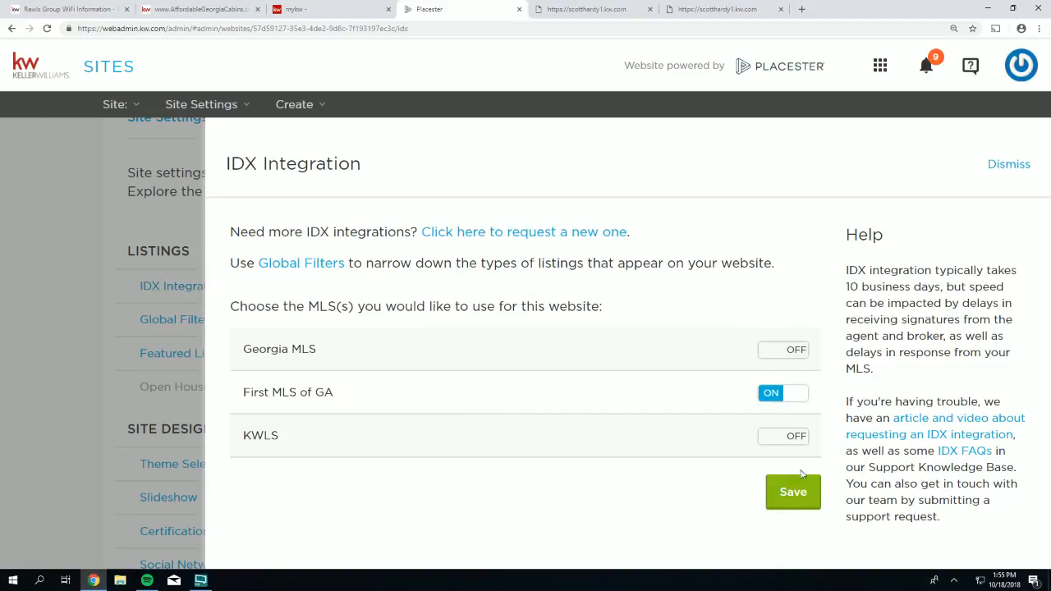
click(791, 496)
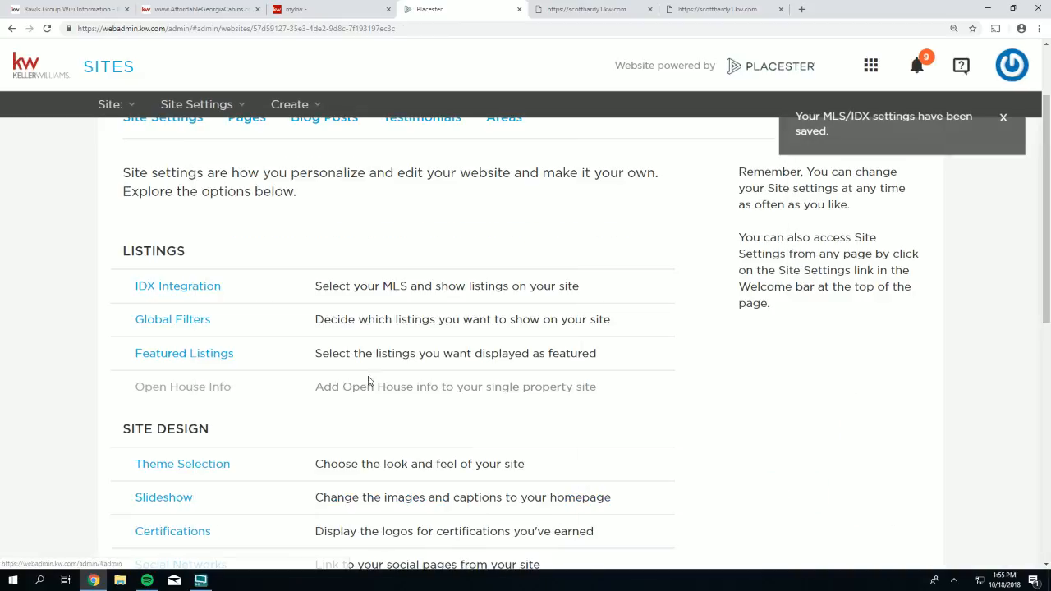
- Close the older duplicate scotthardy1.kw.com live-site tab
drag(238, 297, 118, 287)
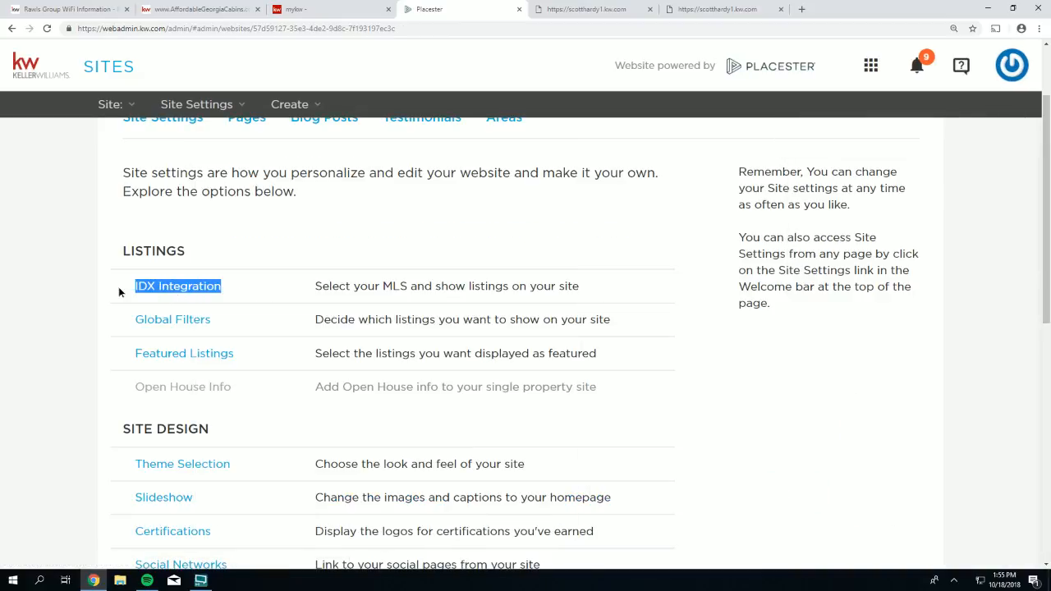
drag(118, 287, 235, 288)
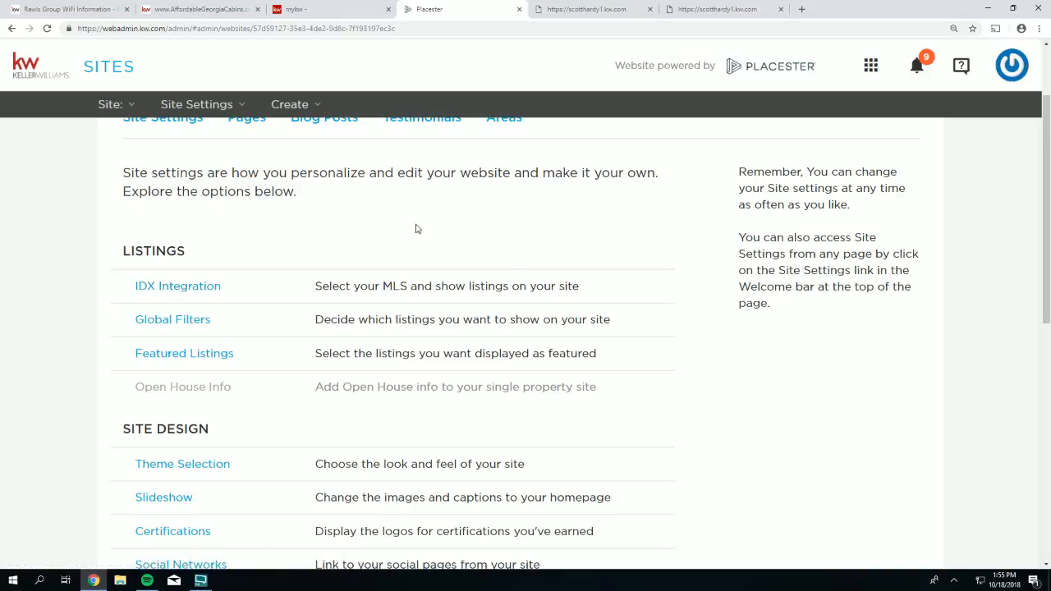
click(651, 10)
scroll(795, 198, up, 2)
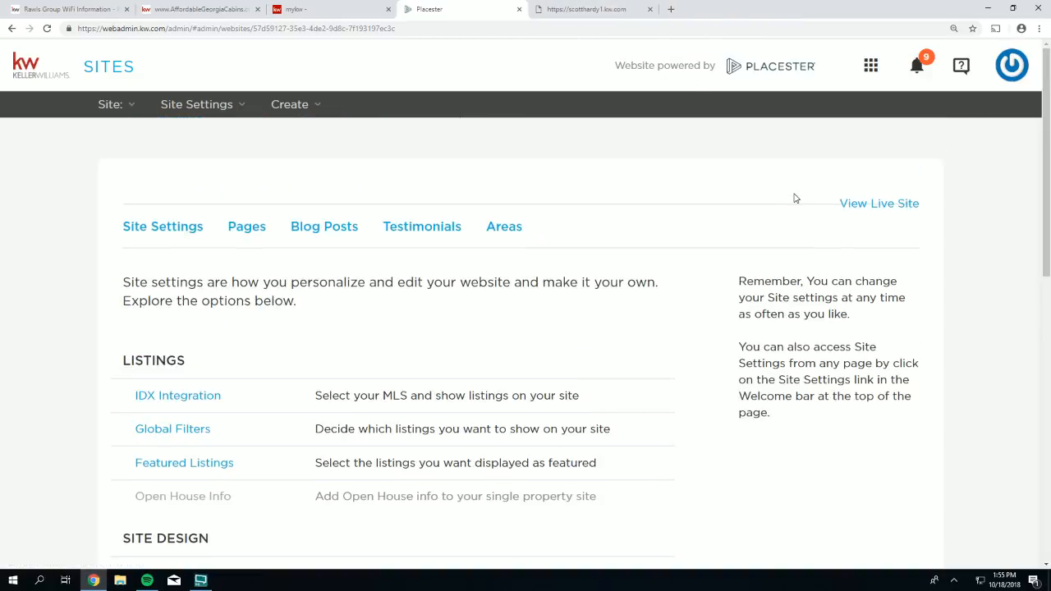
- Preview the live site's FMLS featured properties in a new tab, then return to Placester
click(861, 204)
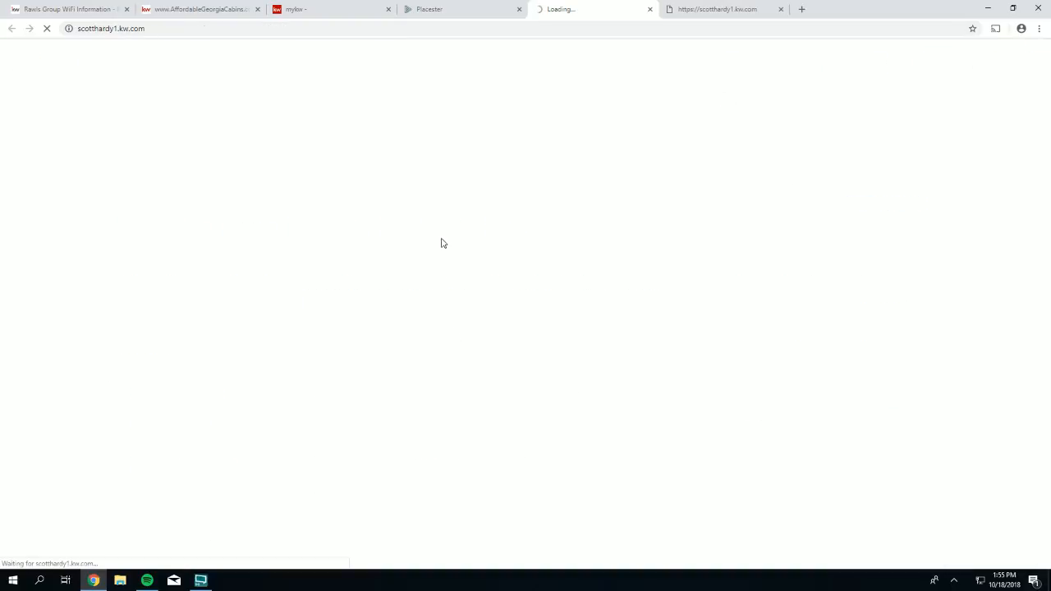
scroll(492, 292, down, 2)
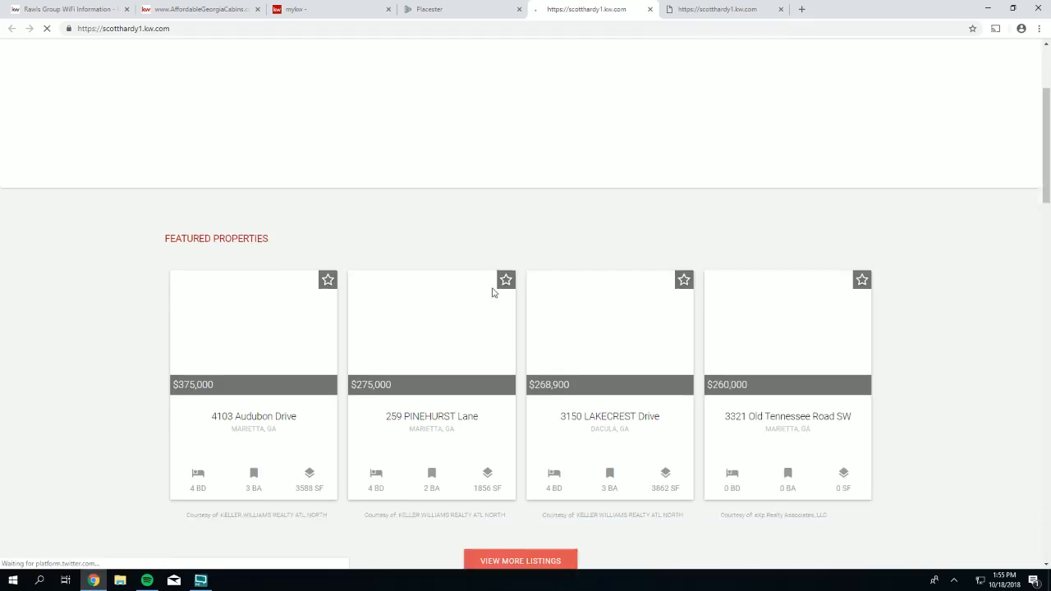
scroll(493, 291, down, 1)
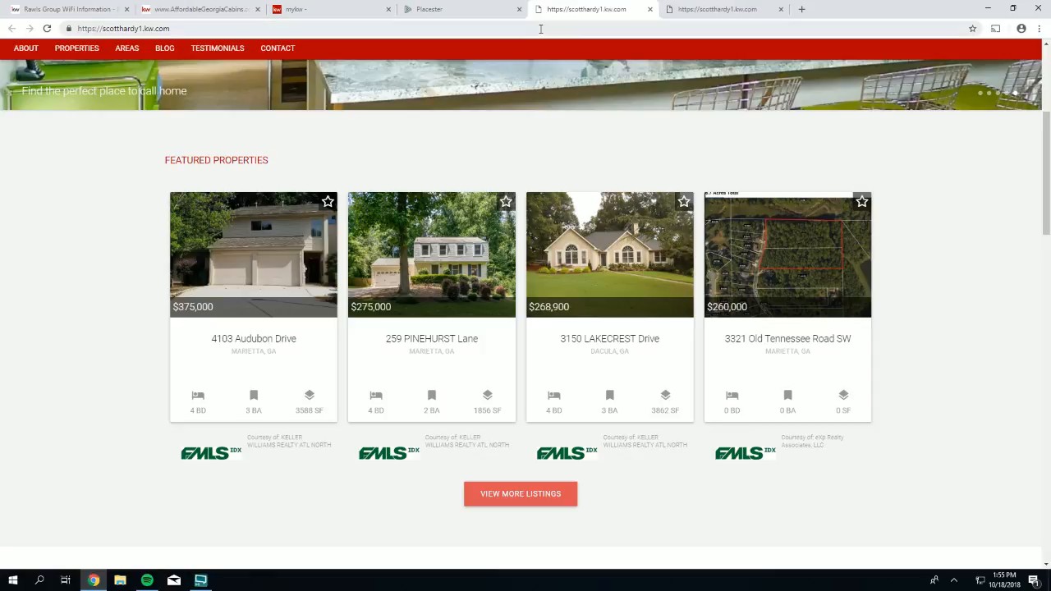
click(436, 16)
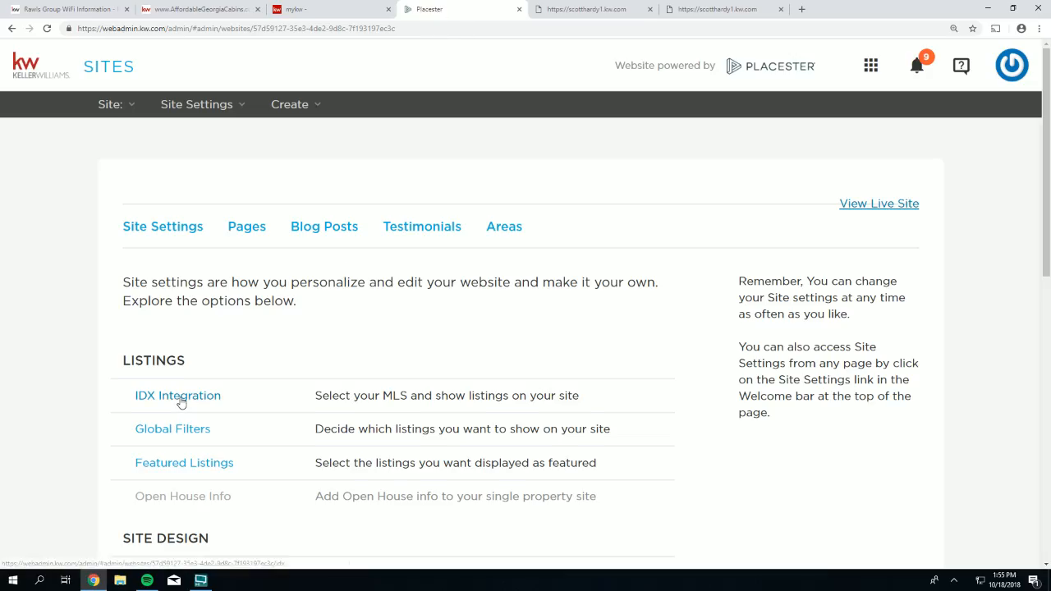
scroll(181, 402, down, 1)
drag(212, 374, 136, 375)
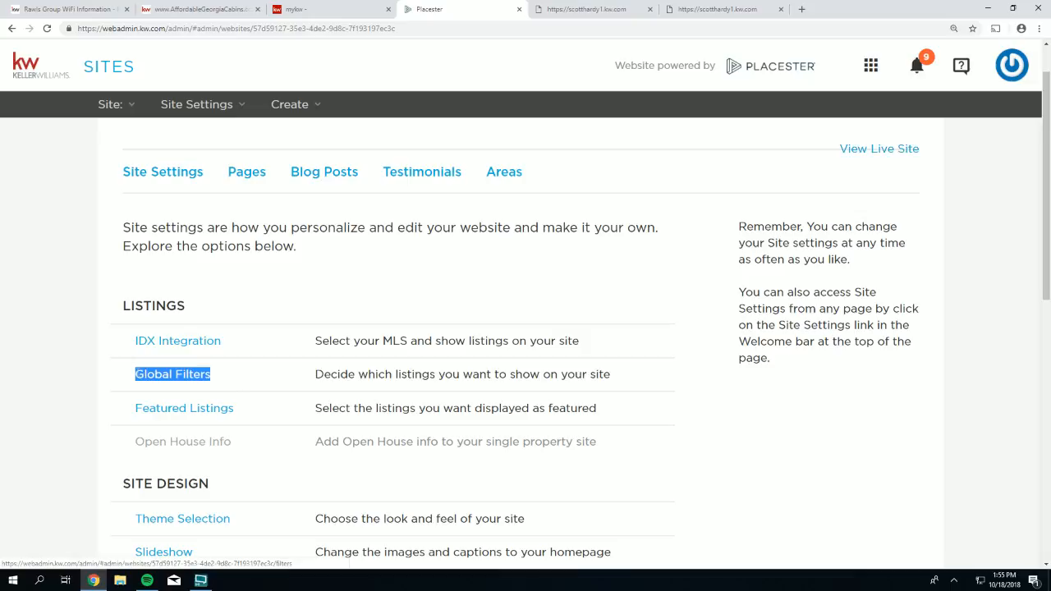
- Save Global Filters showing all 45,434 MLS listings, then reopen the Global Filters panel
click(168, 375)
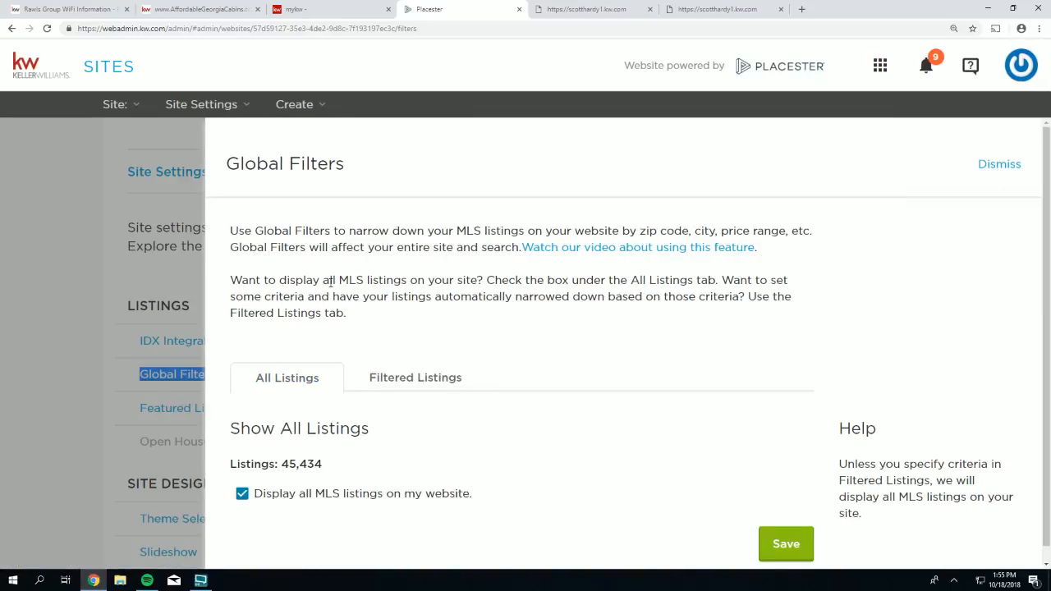
scroll(333, 287, down, 1)
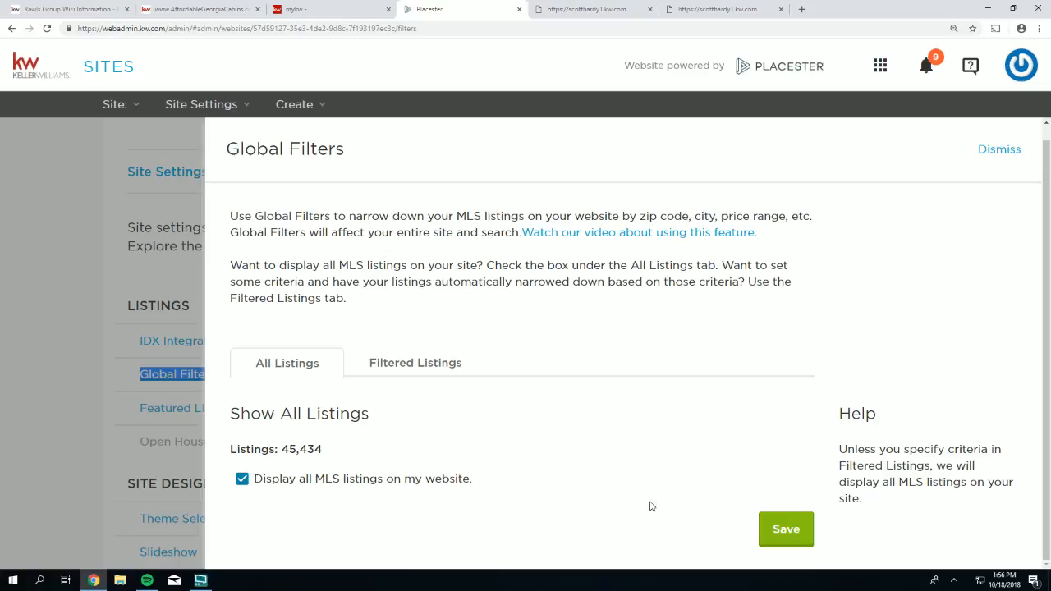
click(784, 533)
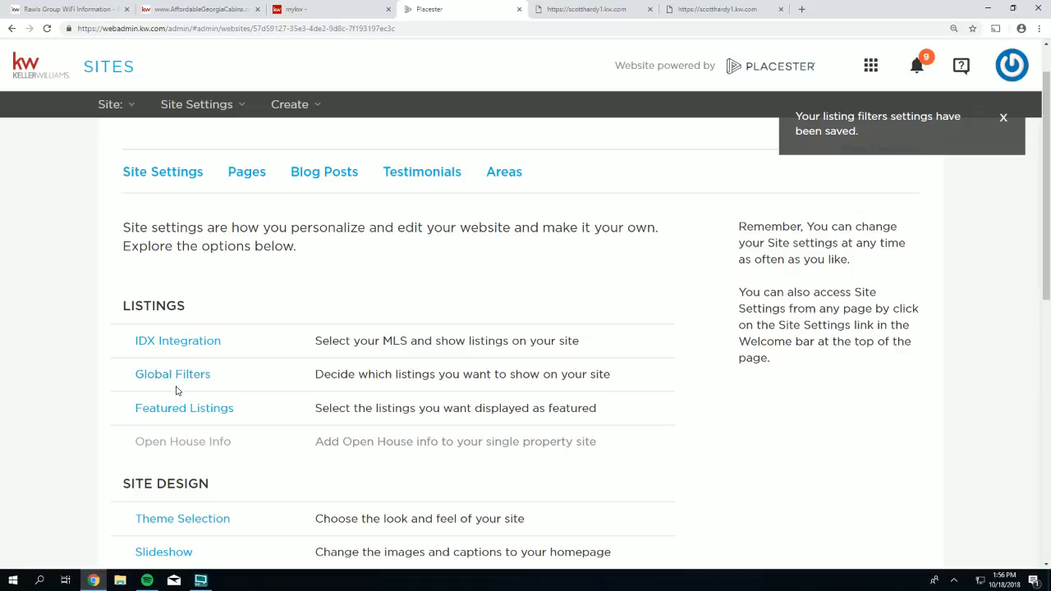
click(1003, 119)
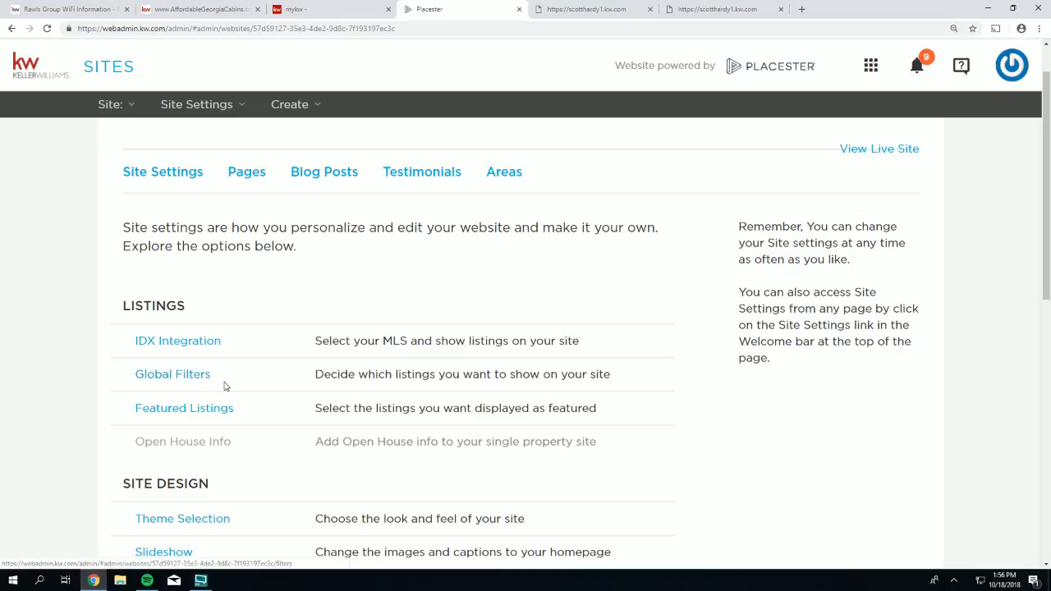
click(180, 376)
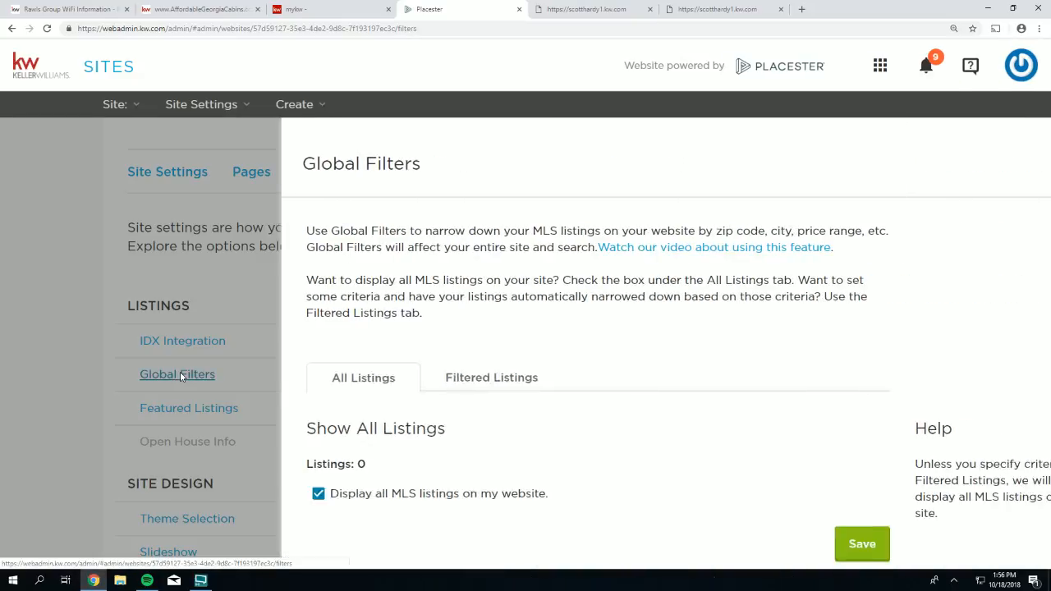
scroll(497, 339, down, 1)
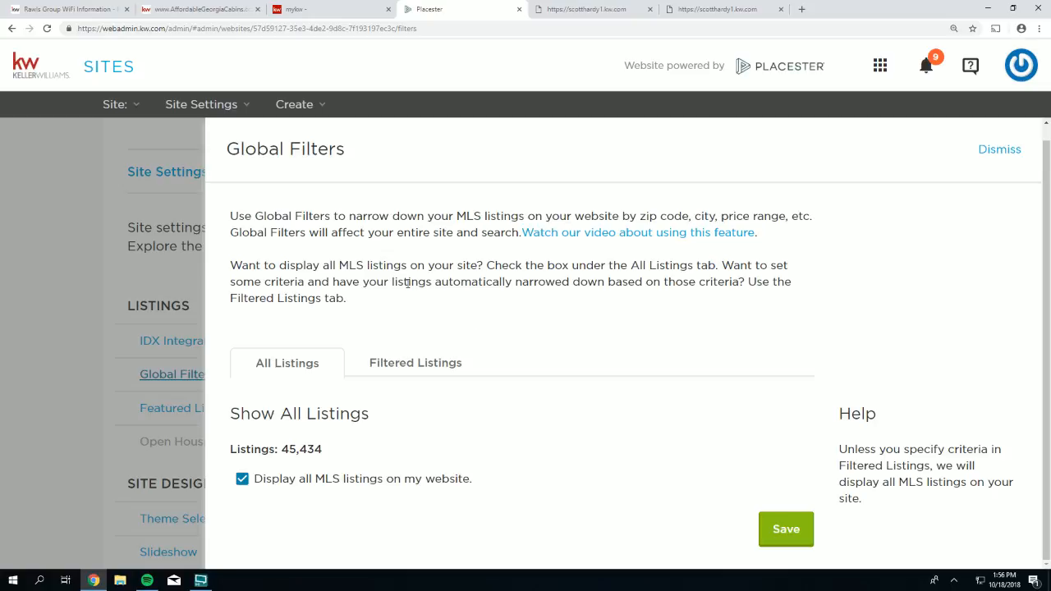
- Add a Max Price criterion to the Filtered Listings criteria
click(419, 363)
scroll(333, 312, down, 2)
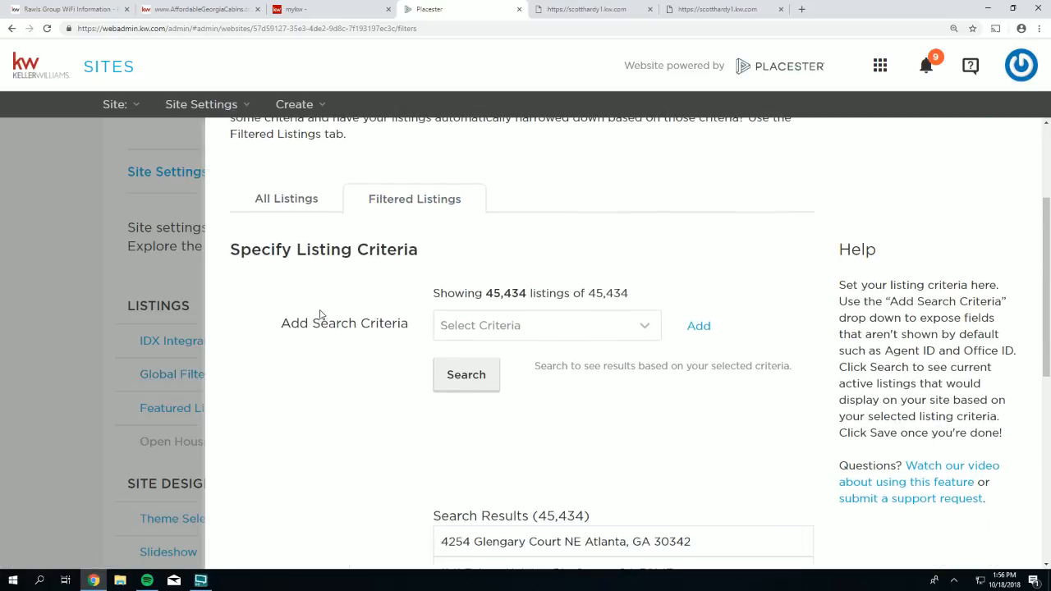
drag(278, 326, 425, 328)
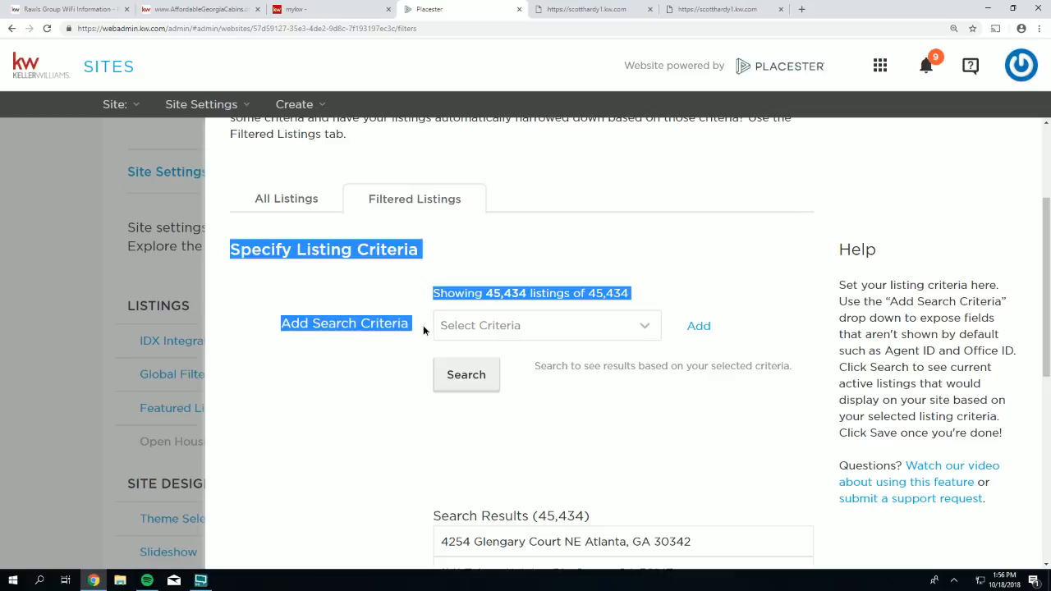
click(349, 383)
click(640, 327)
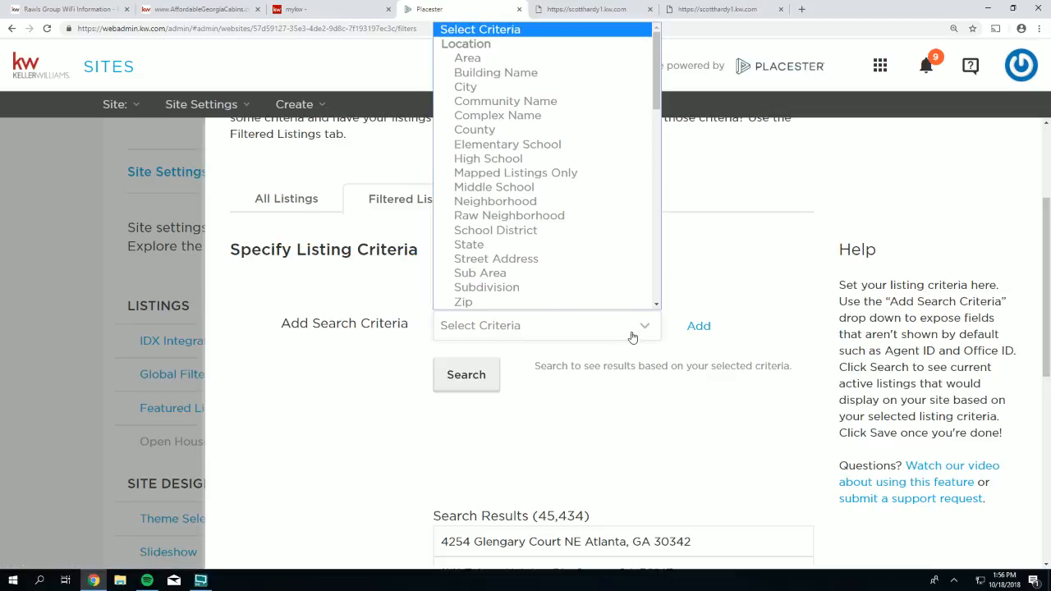
scroll(534, 230, down, 5)
scroll(534, 230, down, 5)
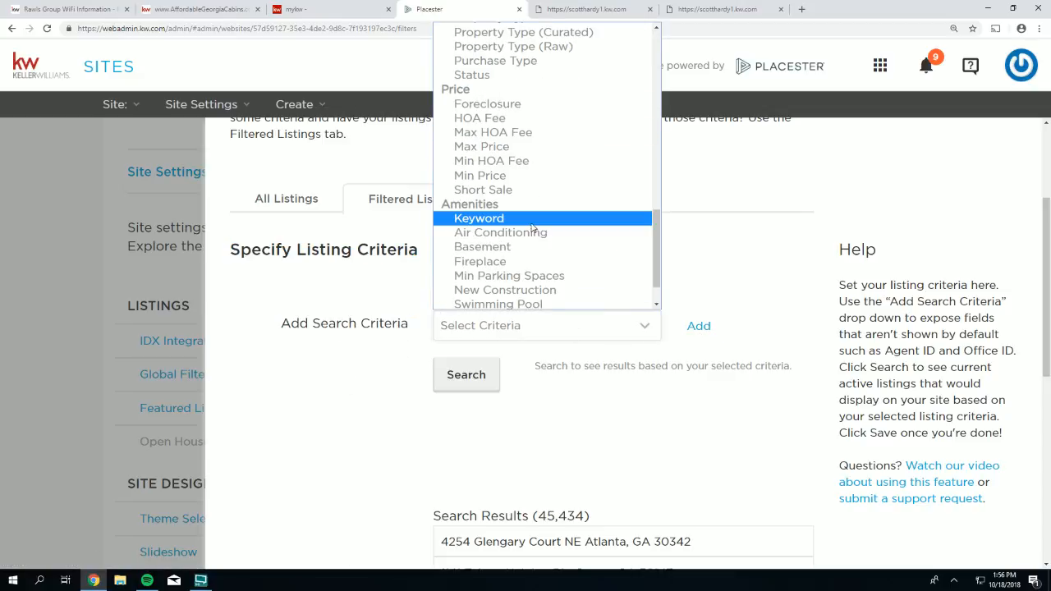
scroll(530, 227, up, 3)
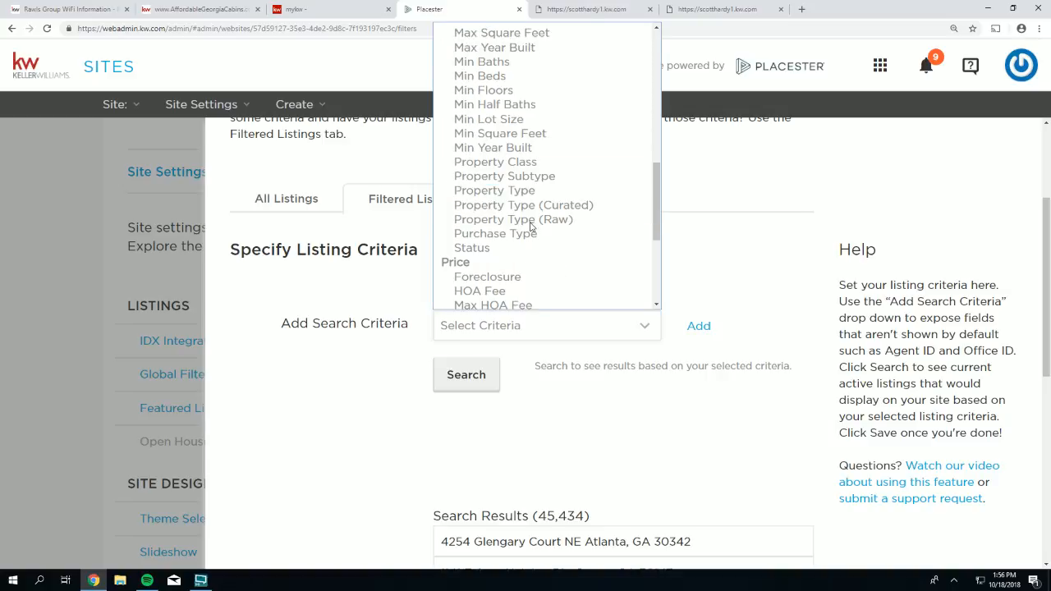
scroll(530, 228, down, 2)
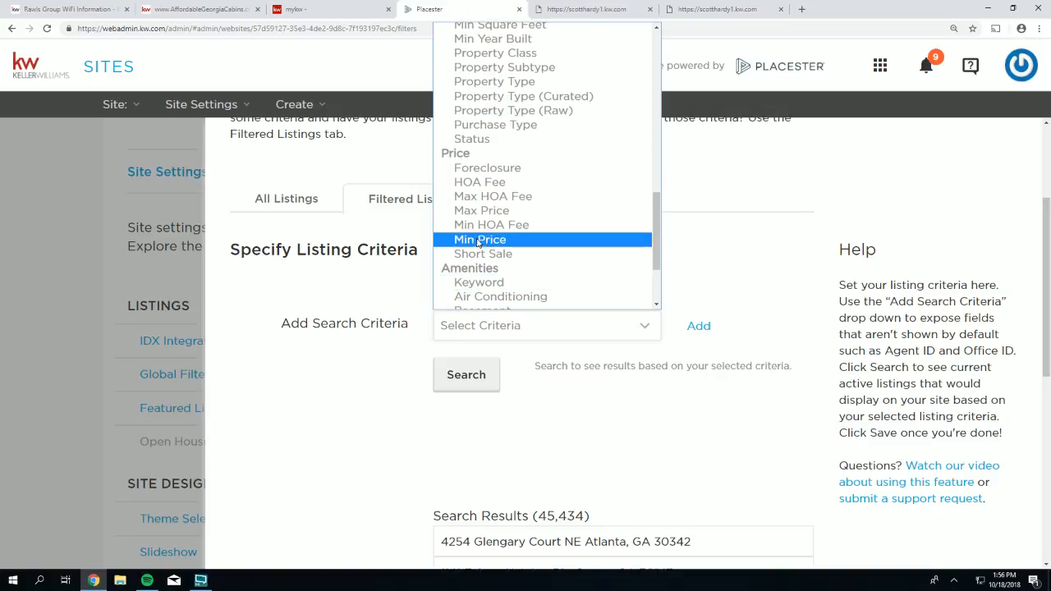
click(483, 211)
click(697, 327)
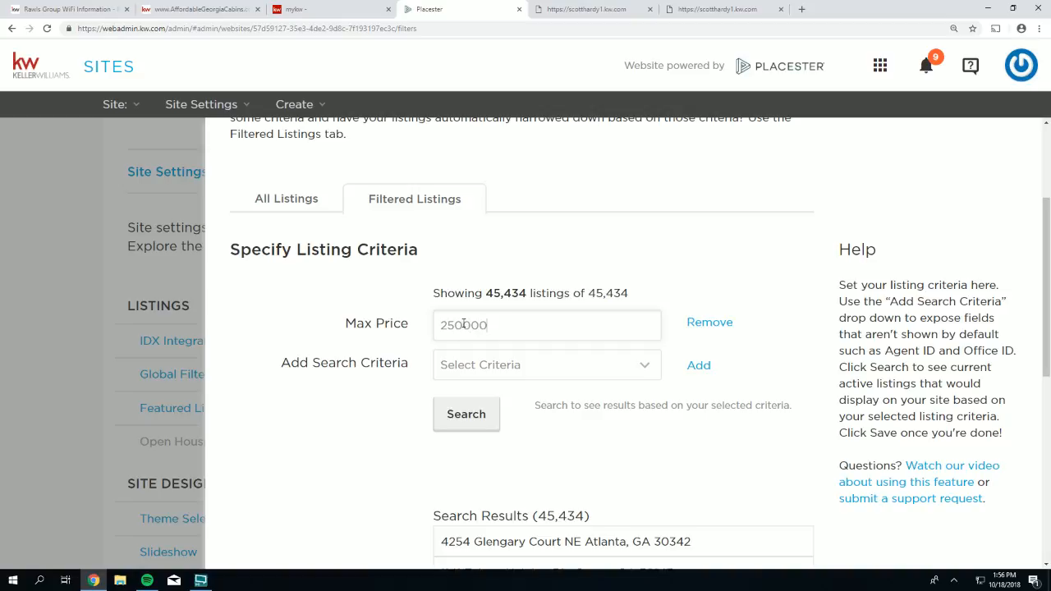
- Set Max Price to $250,000.00 and save, narrowing results to 20,875 listings
key(Return)
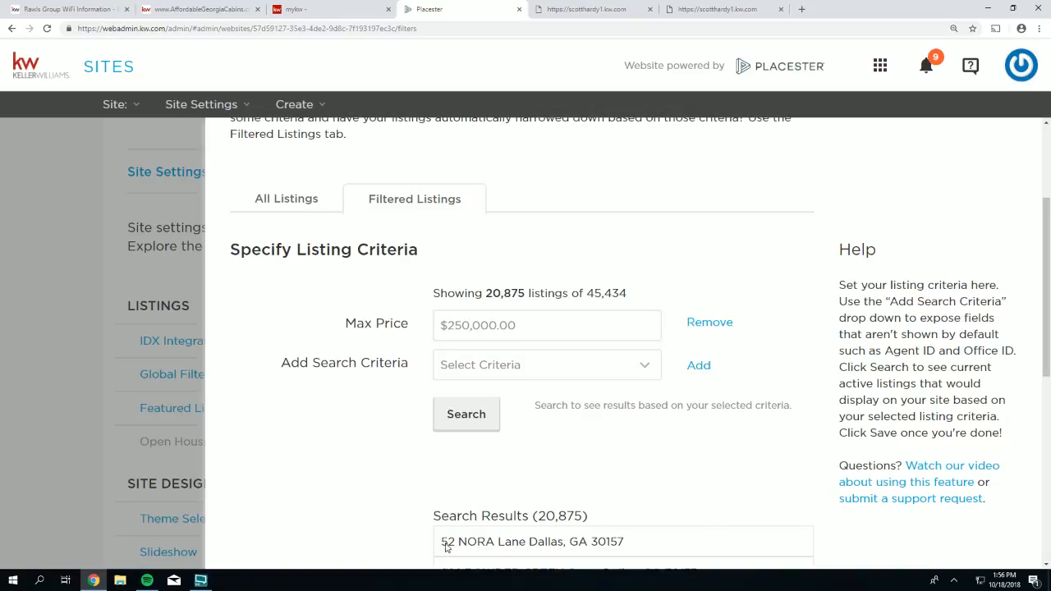
scroll(589, 390, down, 1)
scroll(588, 389, down, 5)
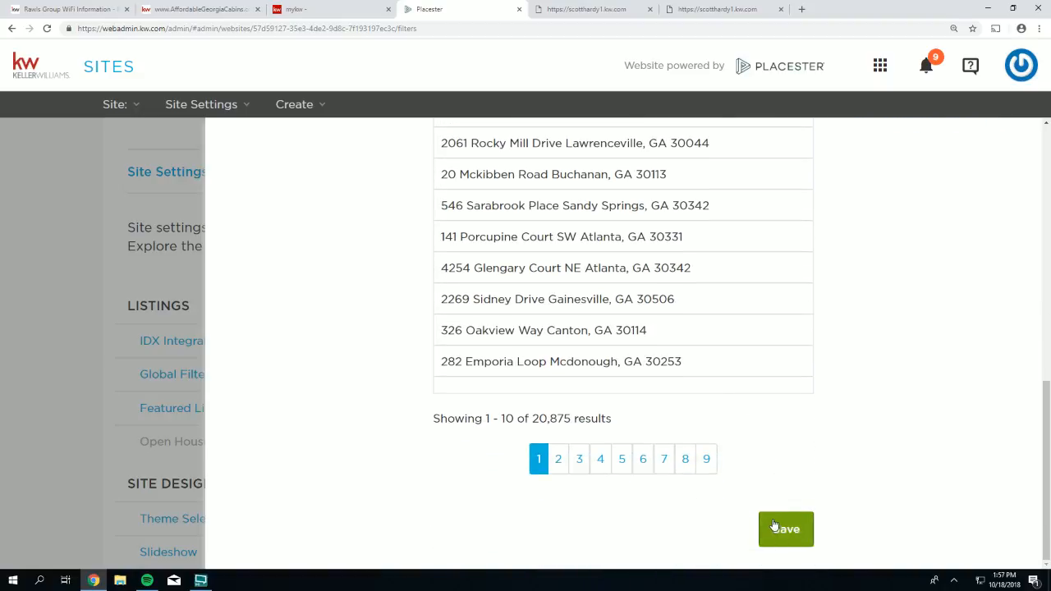
click(776, 528)
click(287, 108)
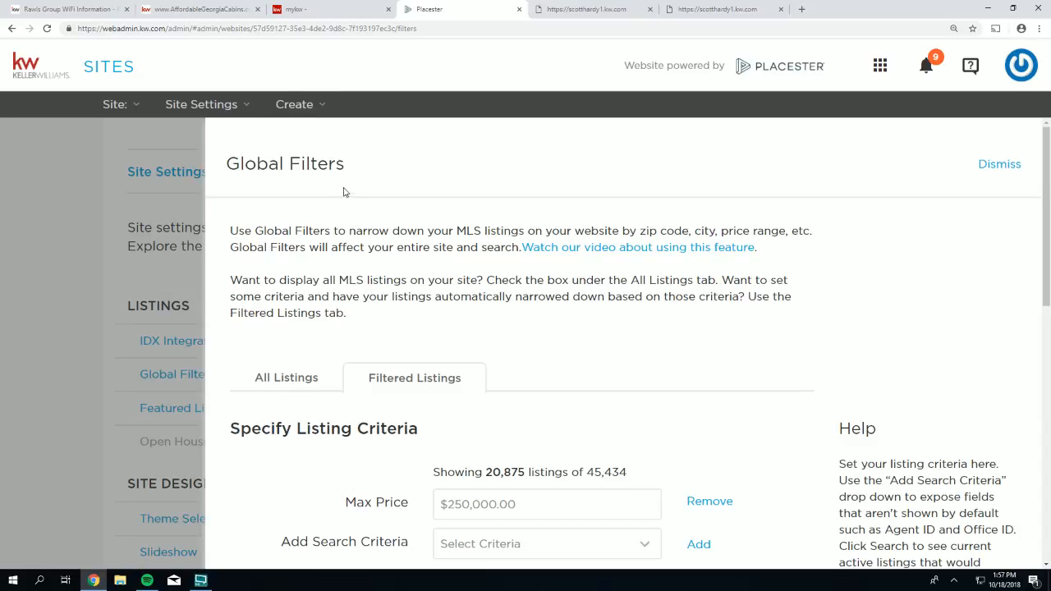
drag(355, 167, 213, 173)
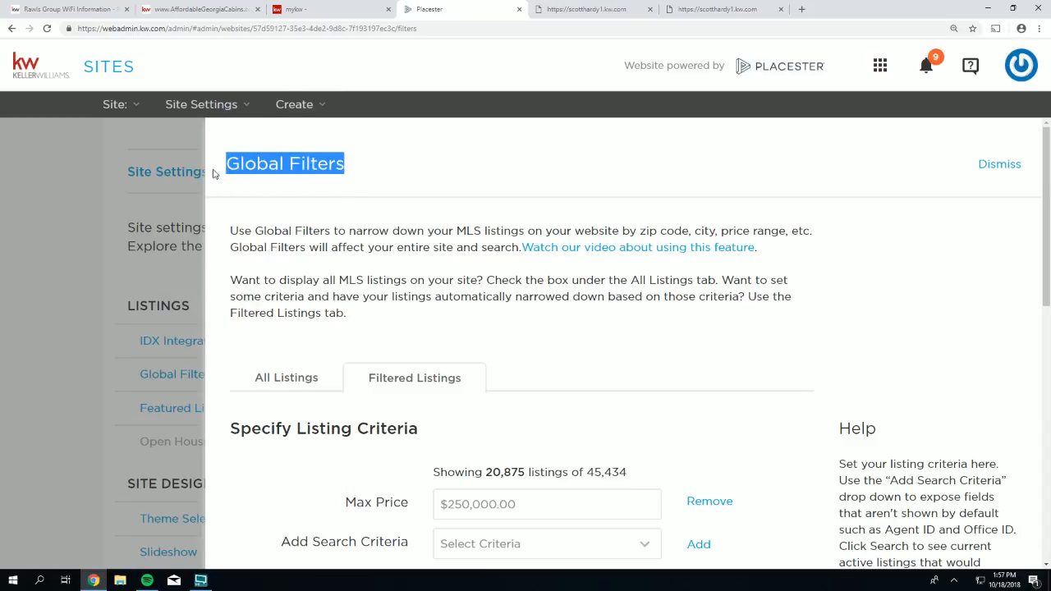
scroll(437, 354, down, 1)
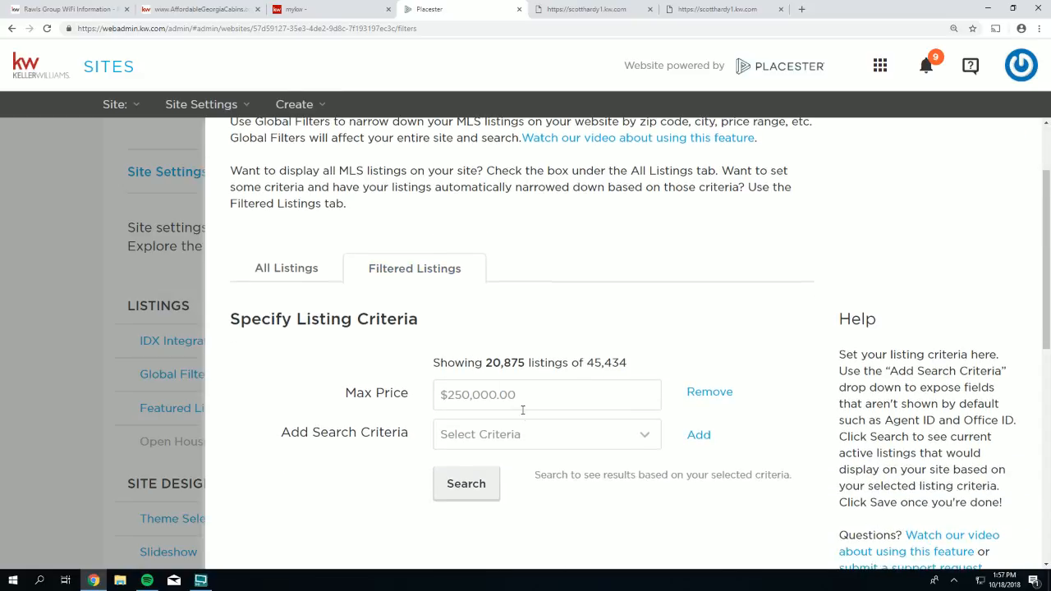
drag(526, 400, 441, 394)
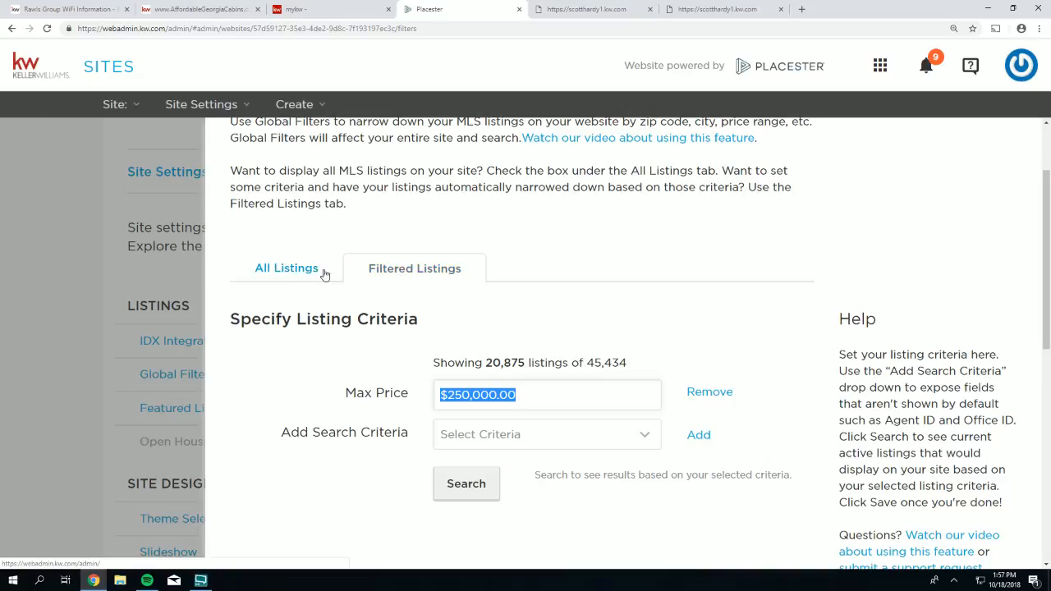
- Switch Global Filters to All Listings, displaying all 45,434 MLS listings, and save
click(283, 271)
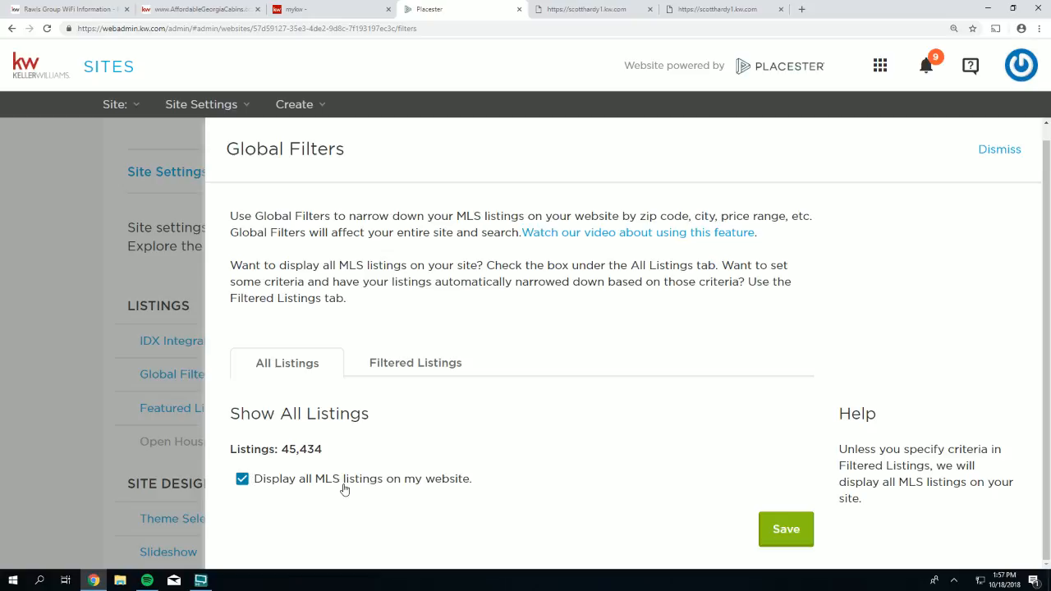
click(786, 538)
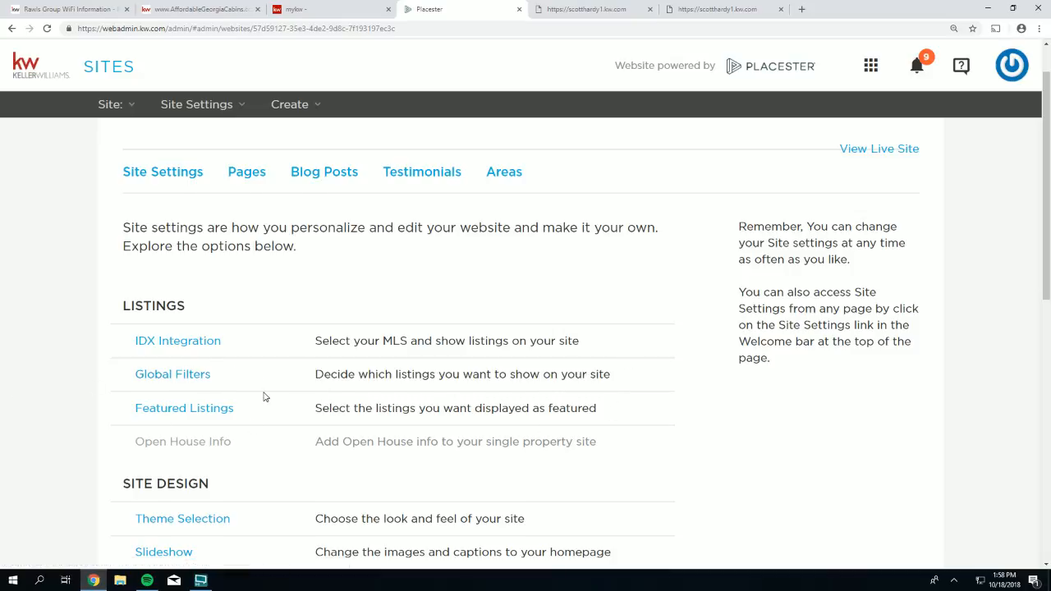
scroll(265, 398, down, 1)
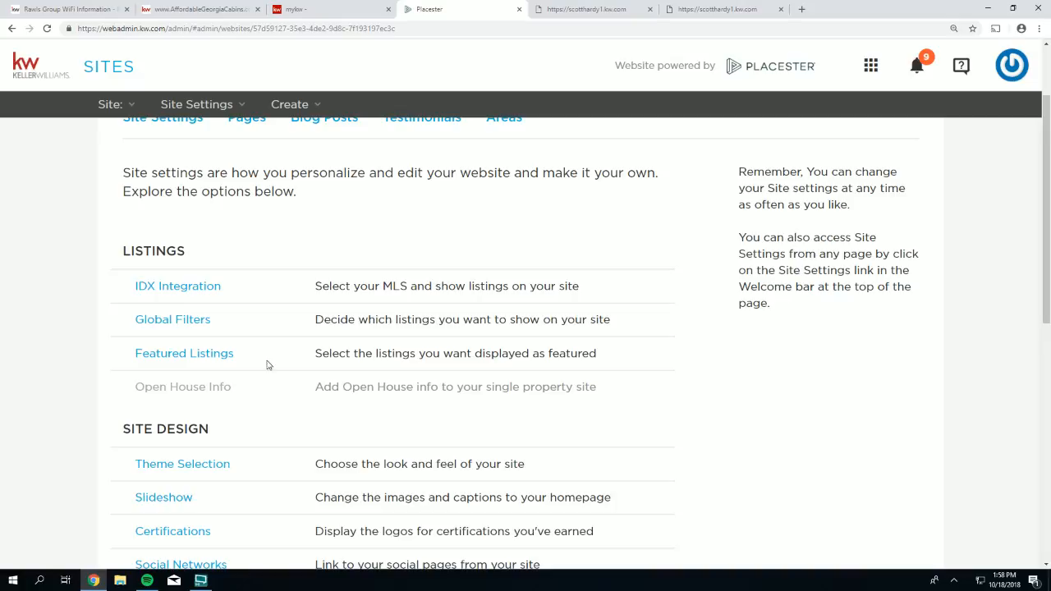
drag(260, 356, 132, 348)
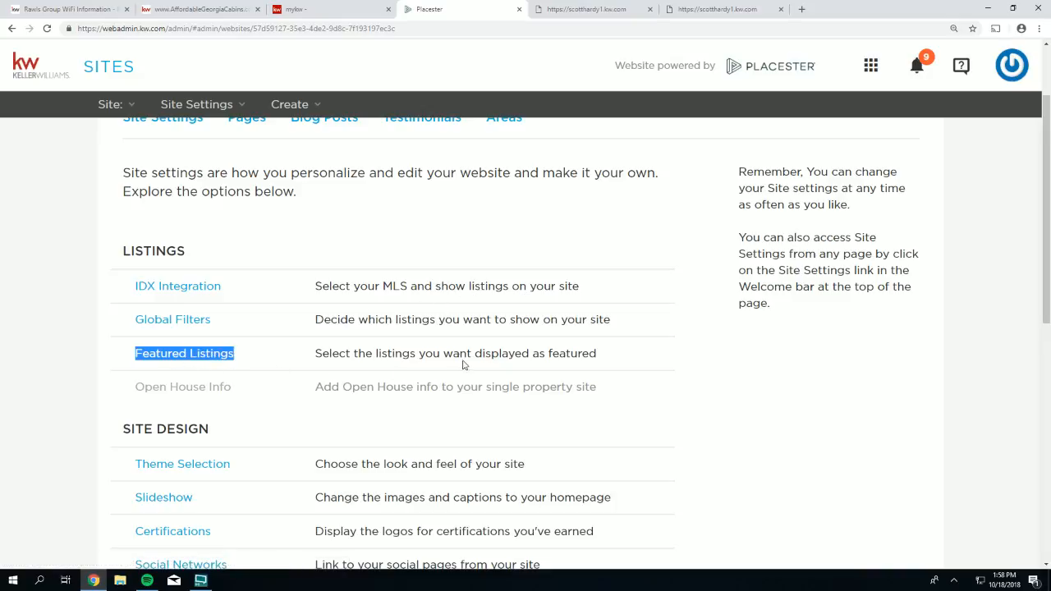
scroll(586, 320, up, 2)
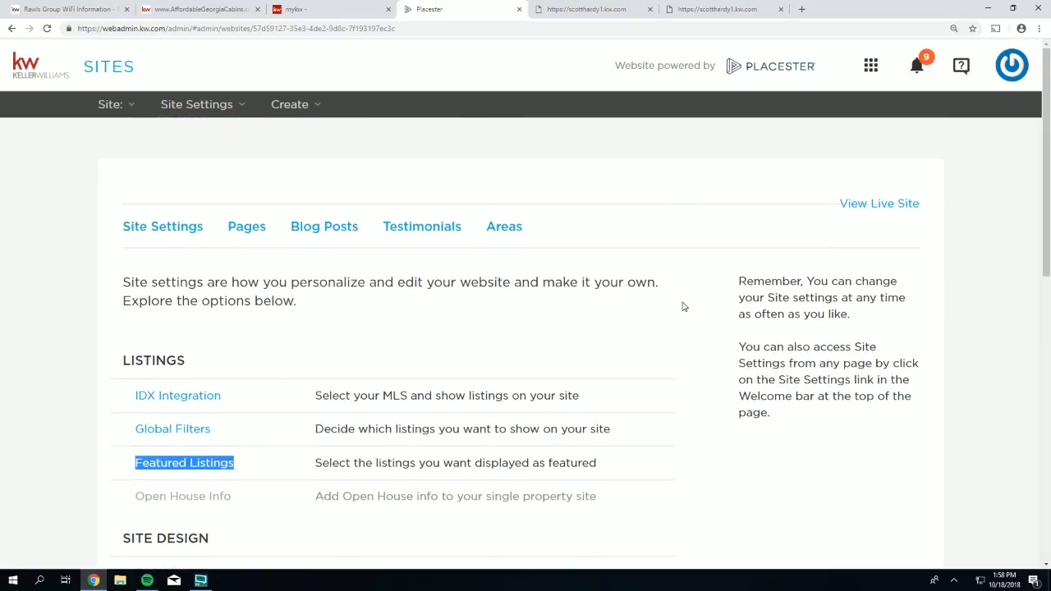
click(931, 213)
mouse_move(932, 213)
mouse_down()
mouse_move(878, 207)
mouse_move(923, 214)
mouse_up()
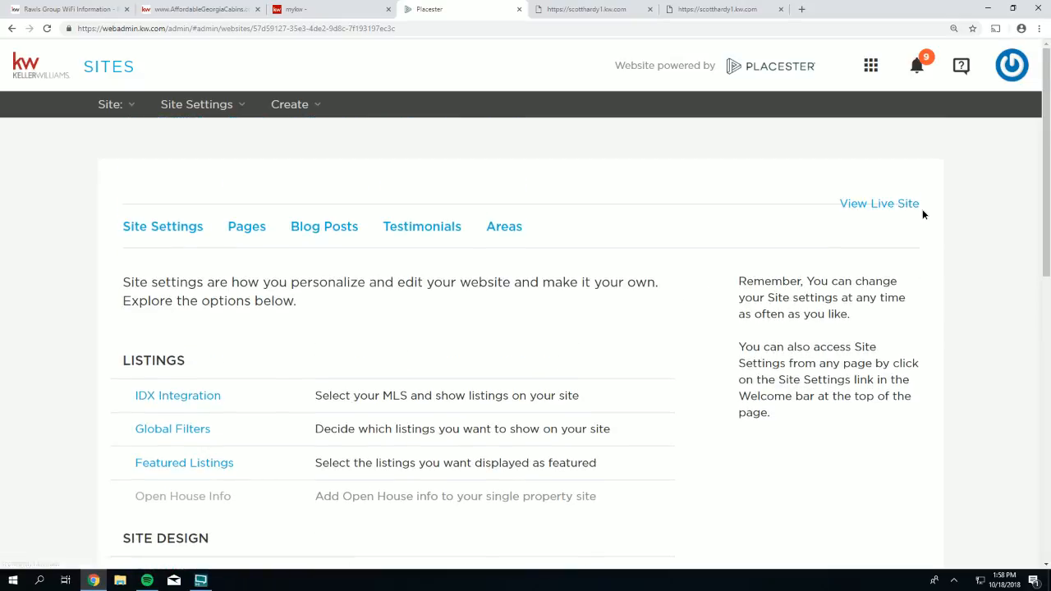
- Close the duplicate scotthardy1.kw.com tabs and reload the remaining live-site tab
click(877, 208)
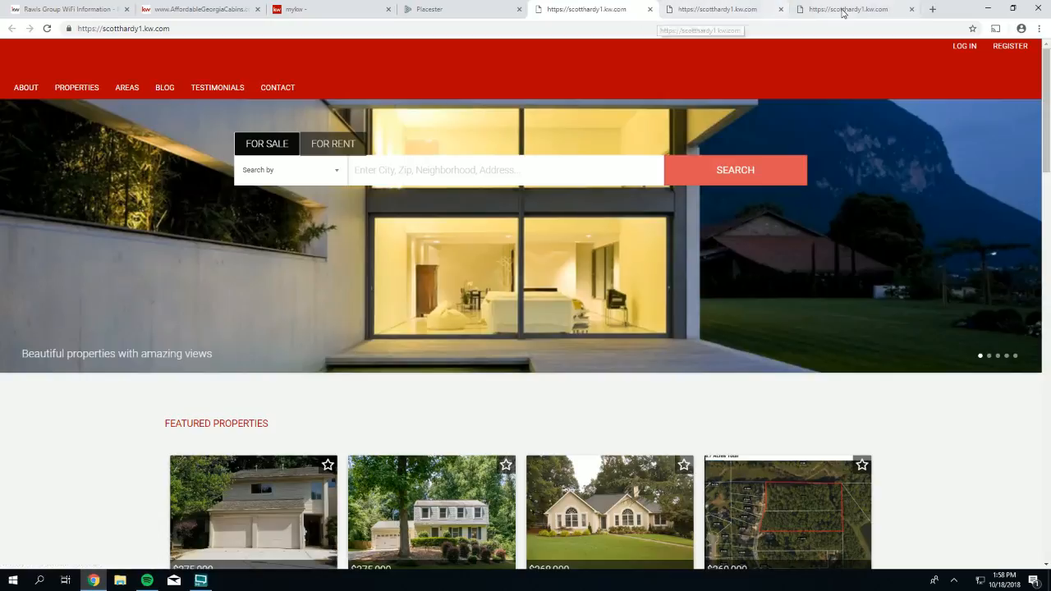
click(650, 10)
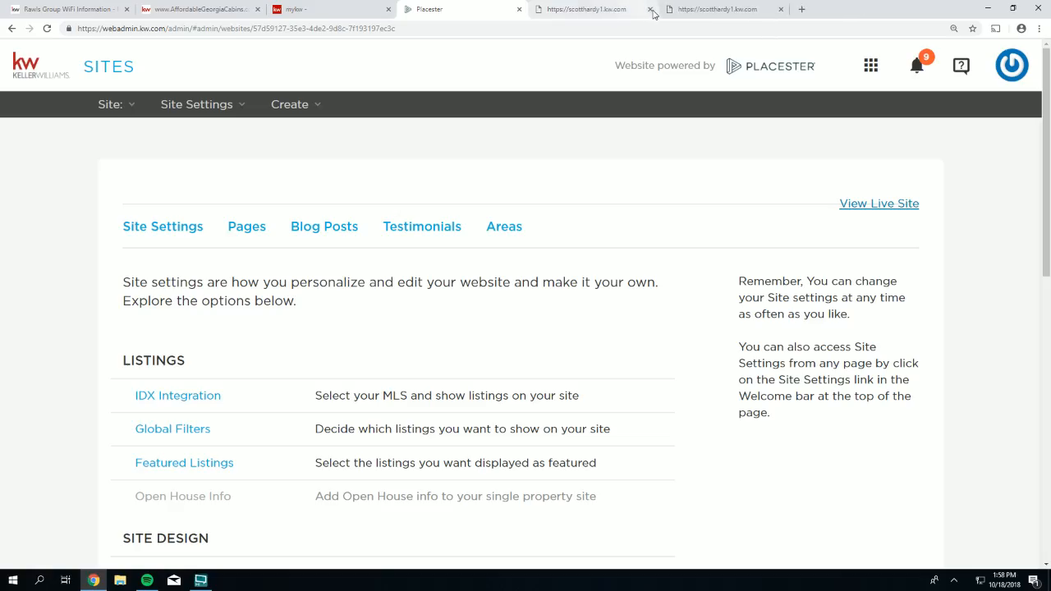
click(649, 9)
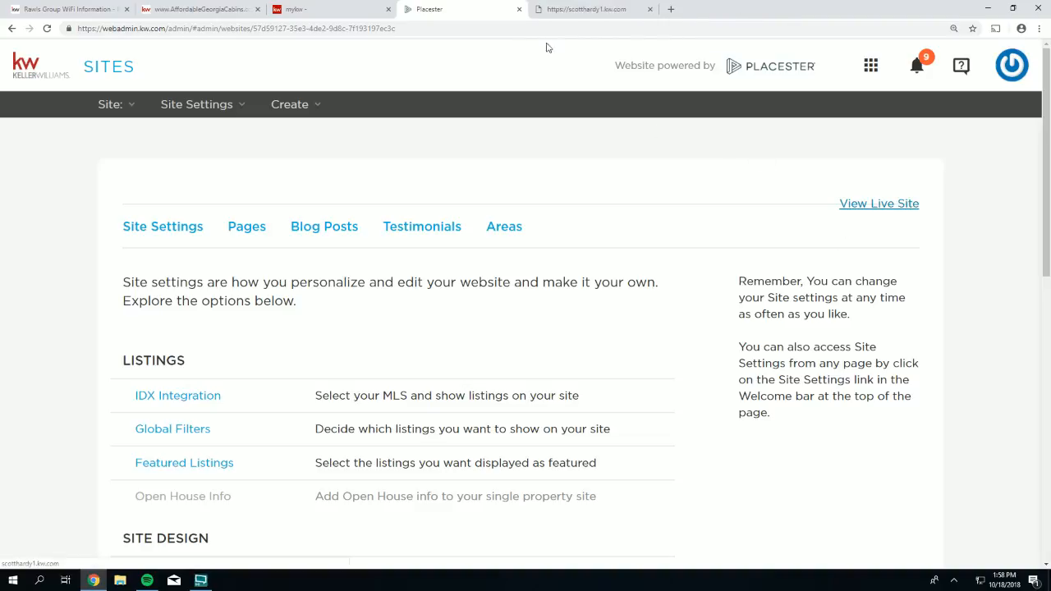
click(576, 10)
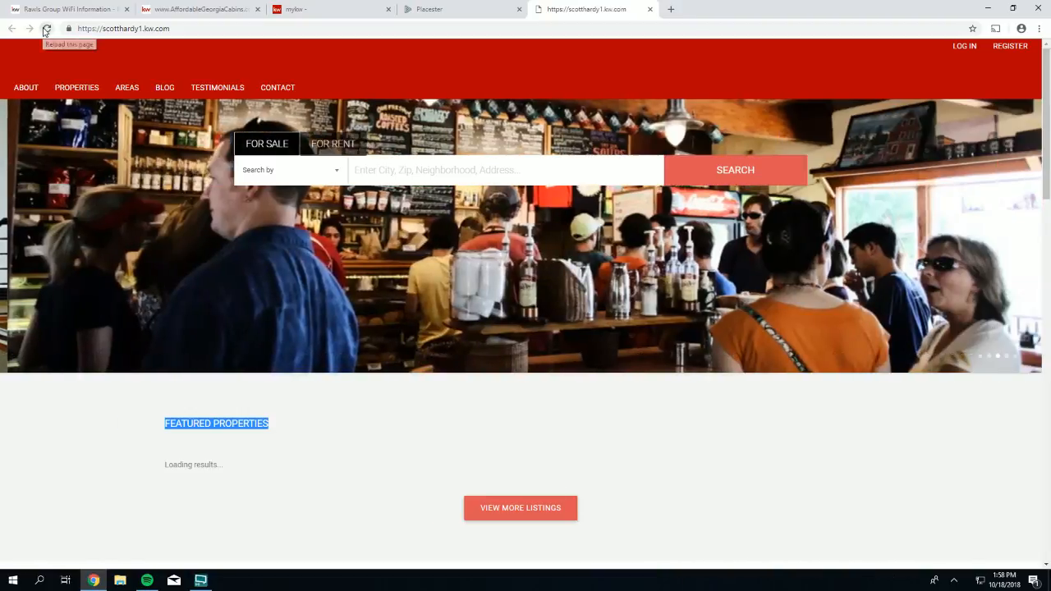
click(47, 28)
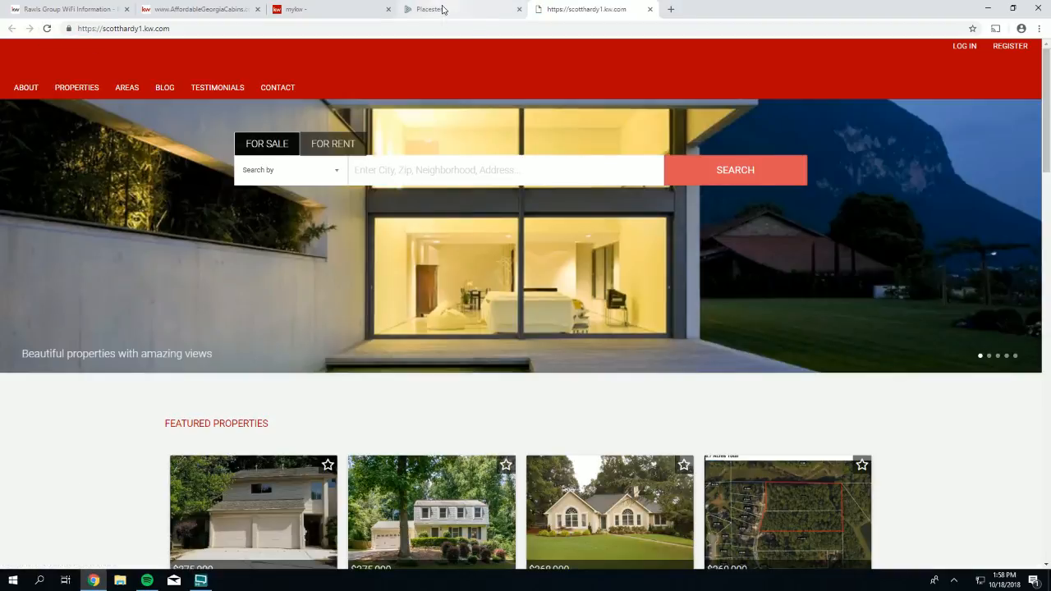
- Open Featured Listings settings in admin, then view the live site's Featured Properties
click(443, 9)
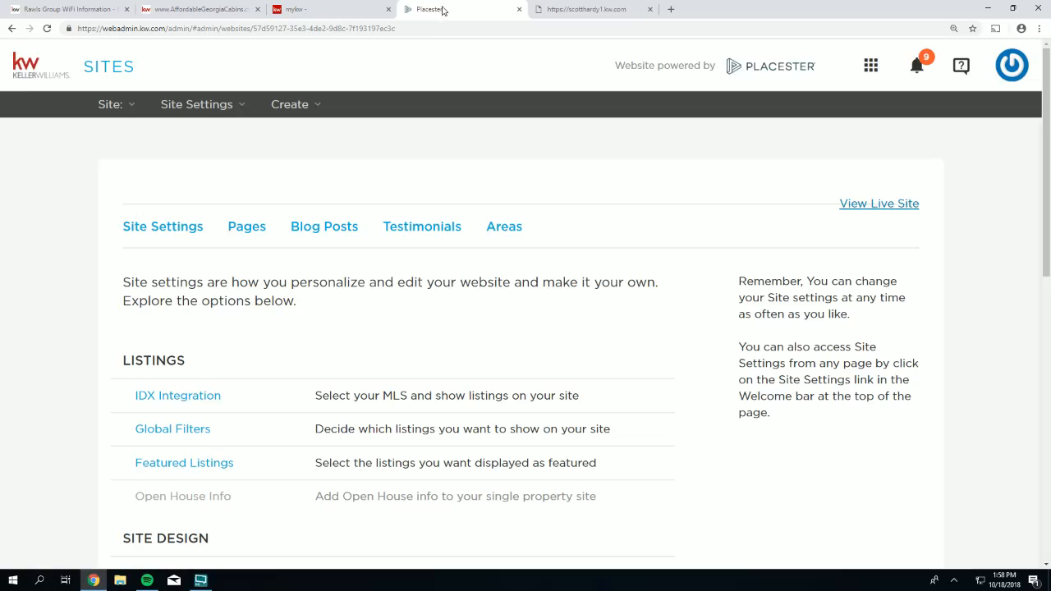
scroll(308, 329, down, 1)
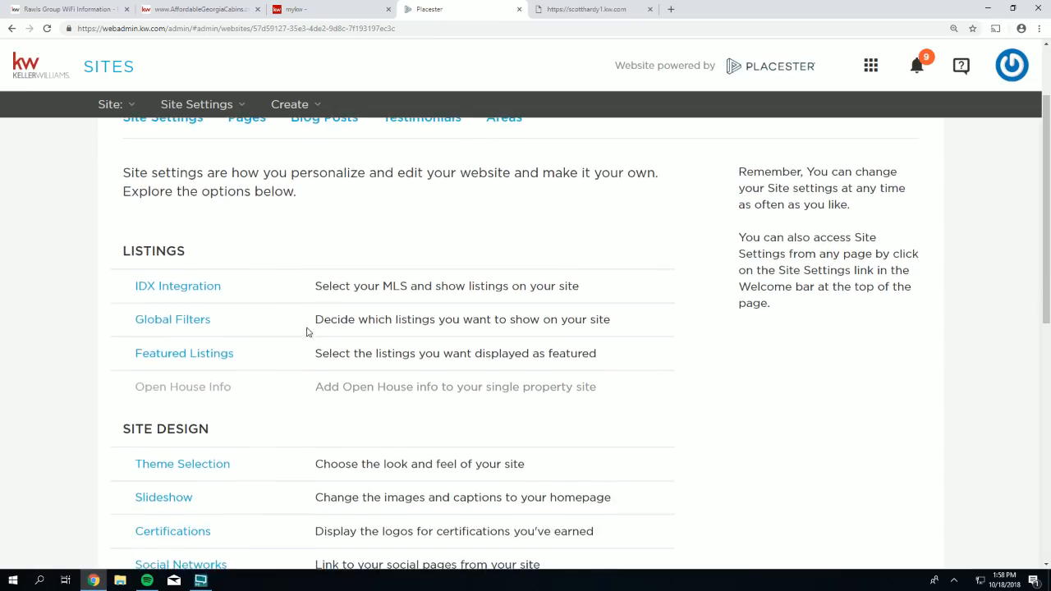
drag(233, 353, 134, 354)
click(159, 360)
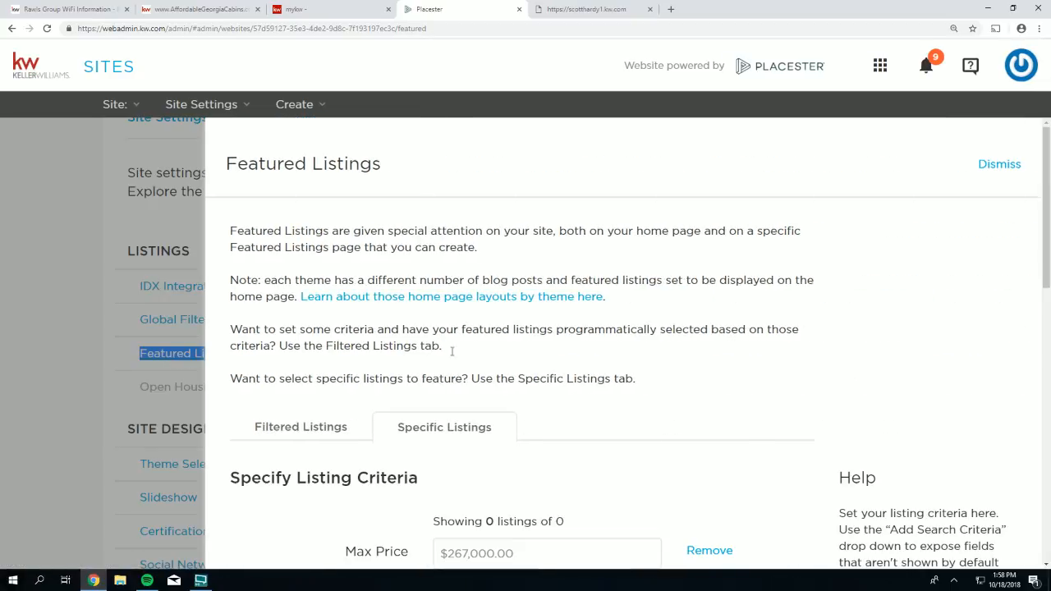
click(585, 9)
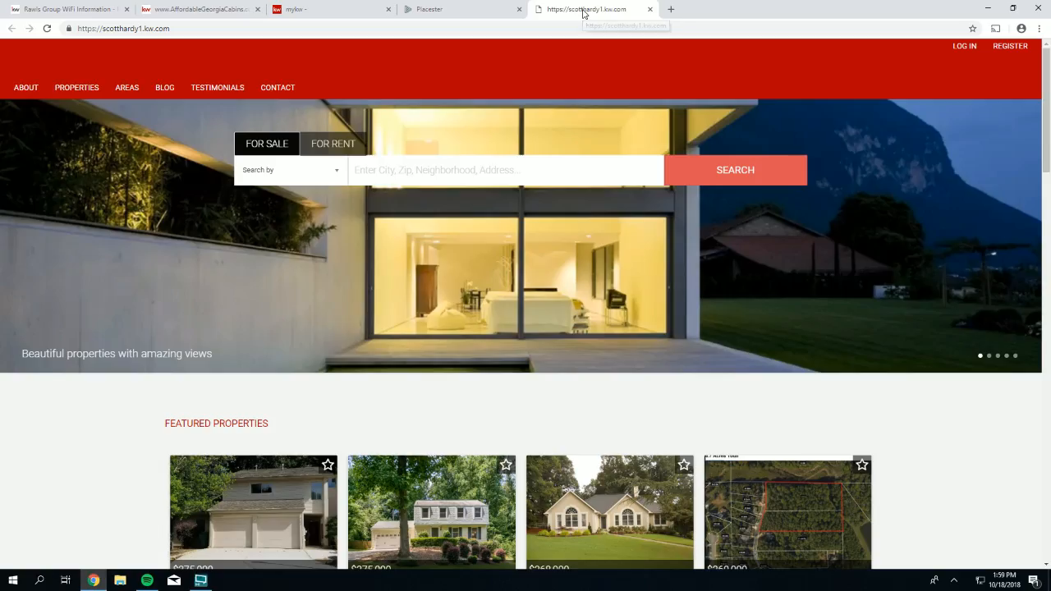
scroll(526, 242, down, 1)
scroll(526, 243, down, 1)
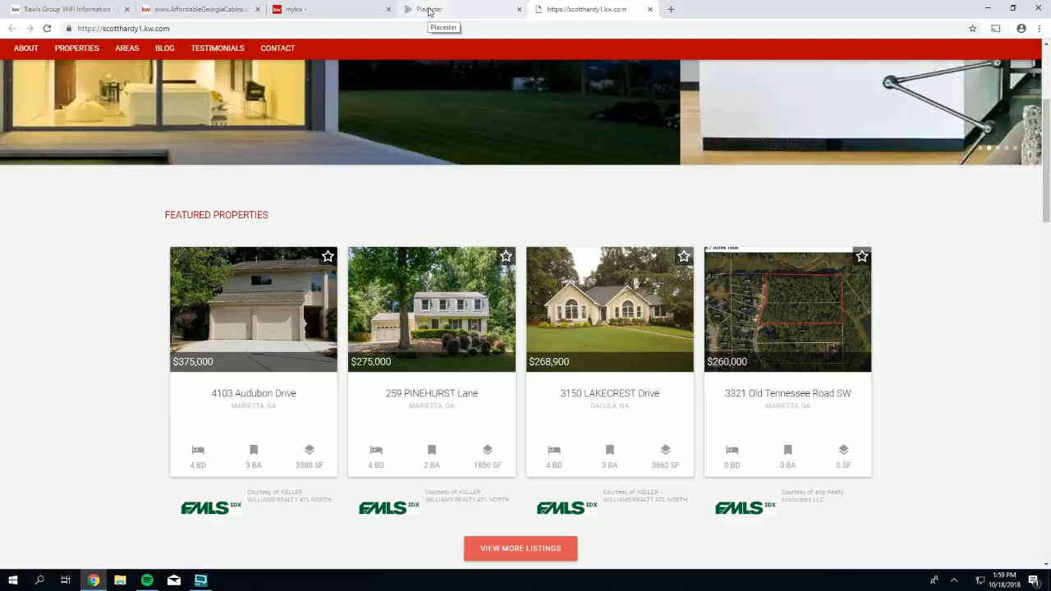
- Remove the Max Price, County and Property Type featured-listing criteria
click(428, 11)
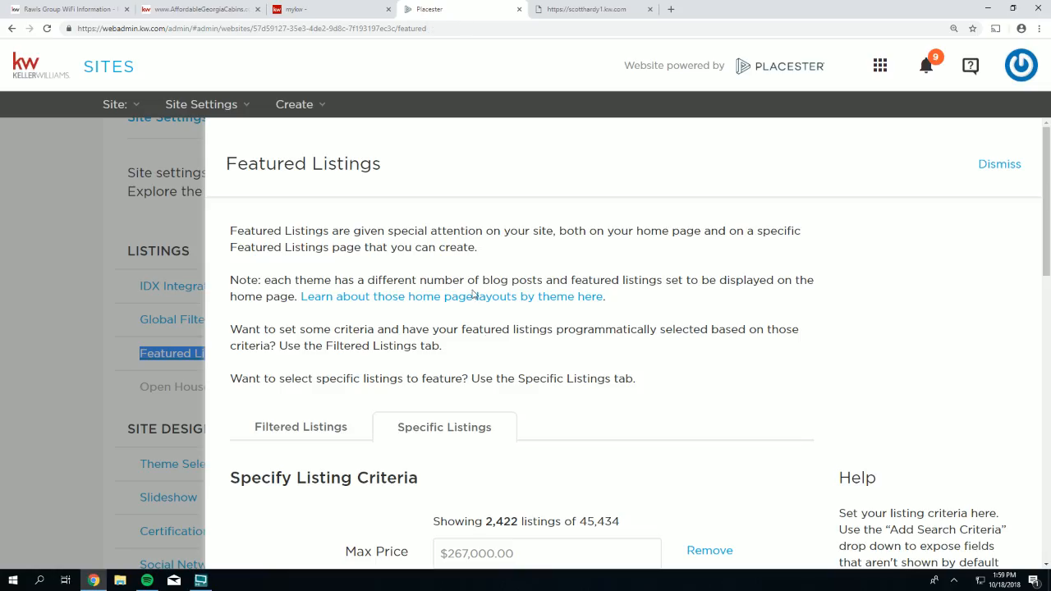
scroll(422, 311, down, 1)
scroll(422, 311, down, 2)
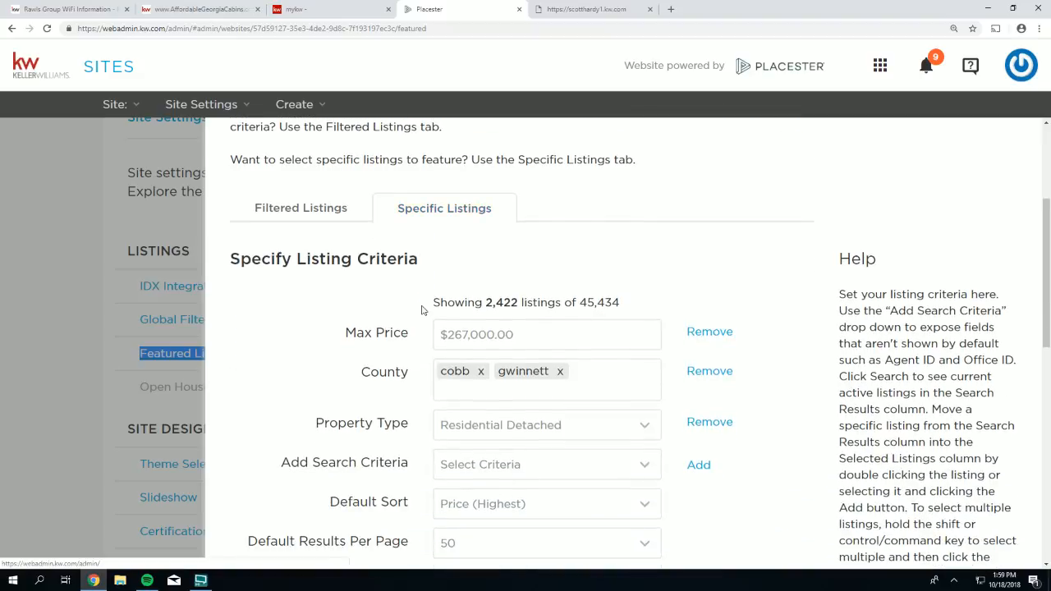
click(703, 333)
click(699, 333)
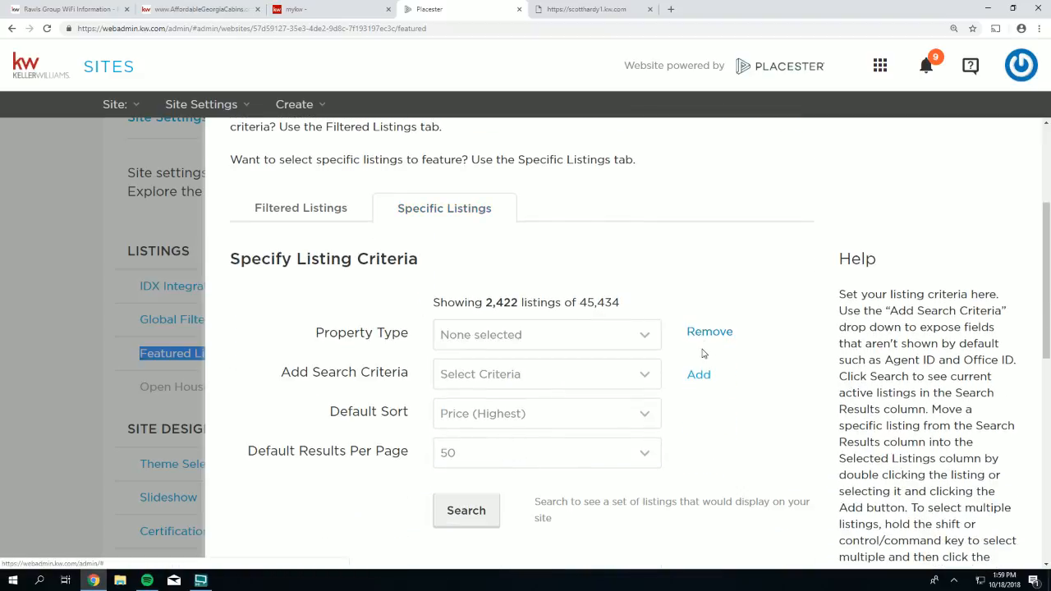
click(697, 333)
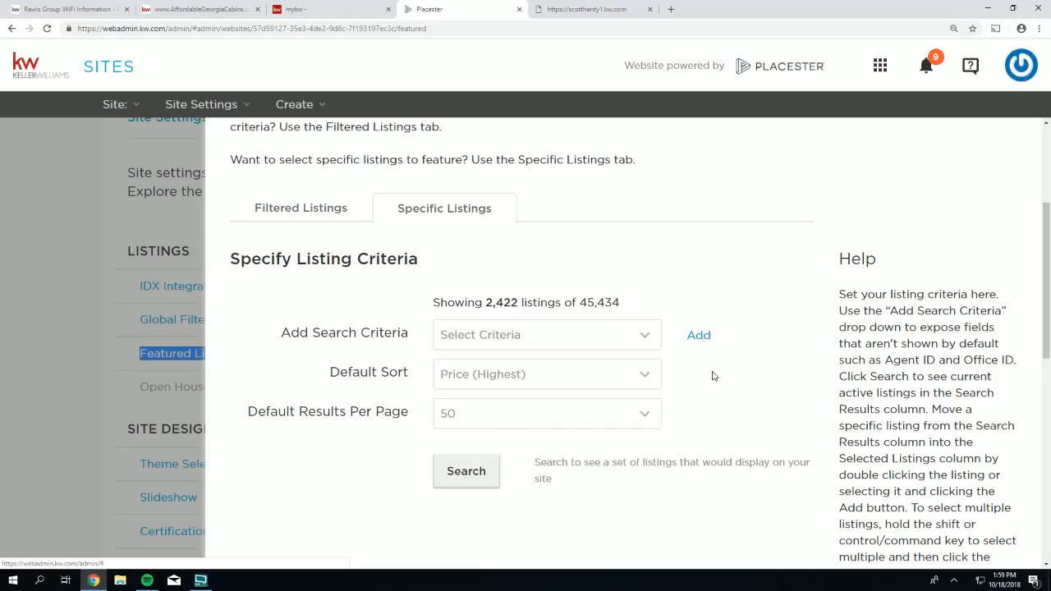
click(688, 374)
- Set Default Results Per Page to 10, rerun the search, and save
click(639, 411)
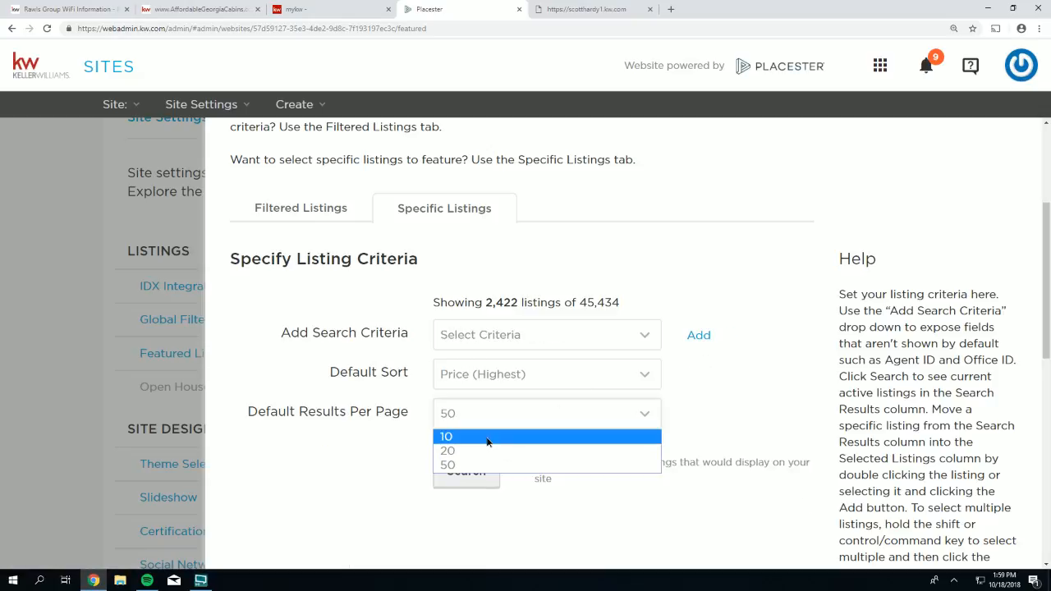
click(514, 434)
click(495, 476)
scroll(692, 492, down, 7)
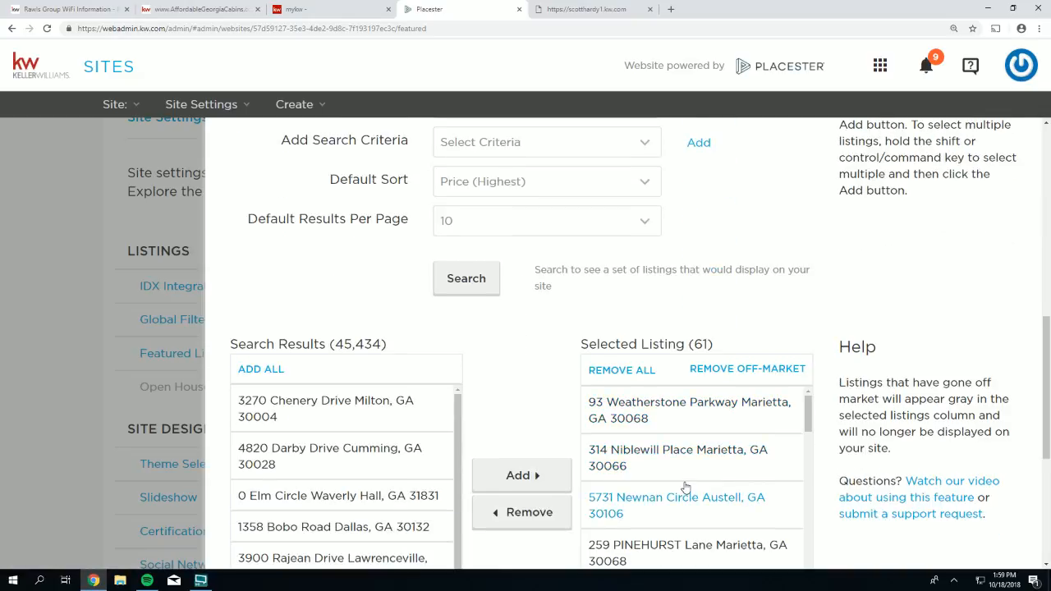
scroll(482, 301, down, 1)
click(467, 224)
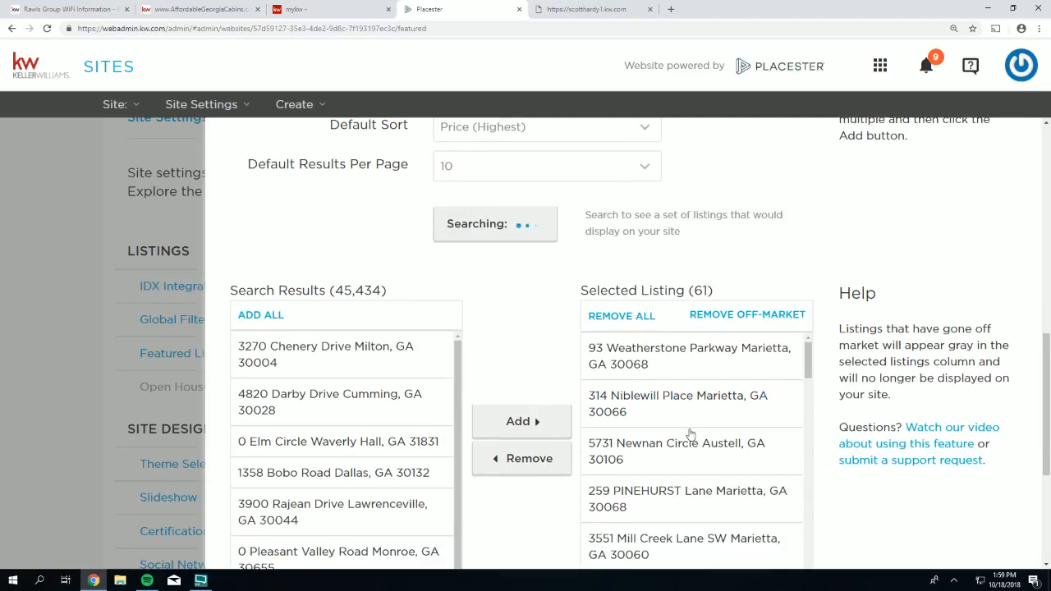
scroll(837, 432, down, 3)
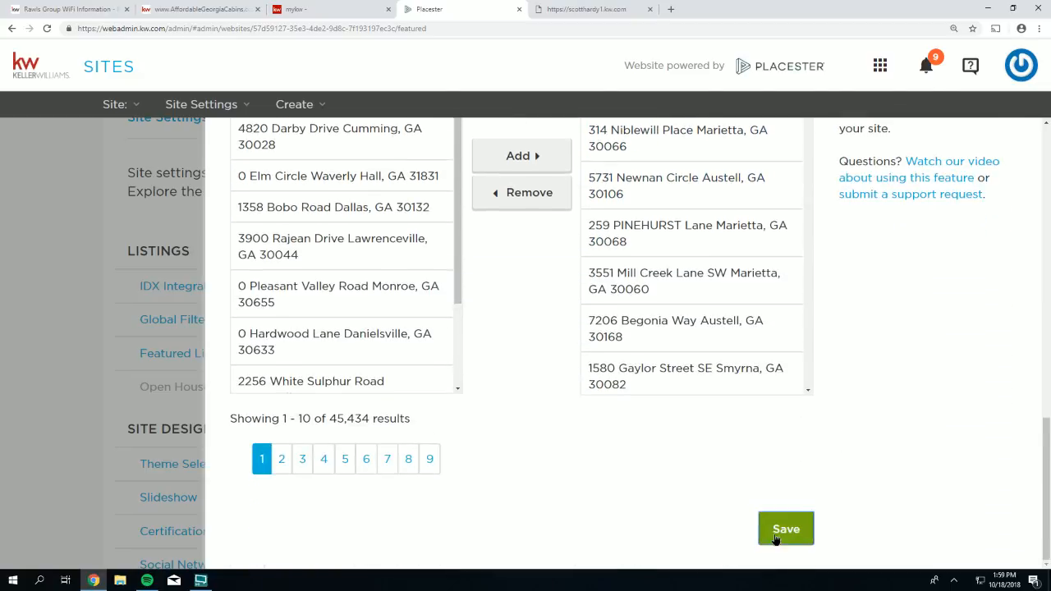
click(776, 540)
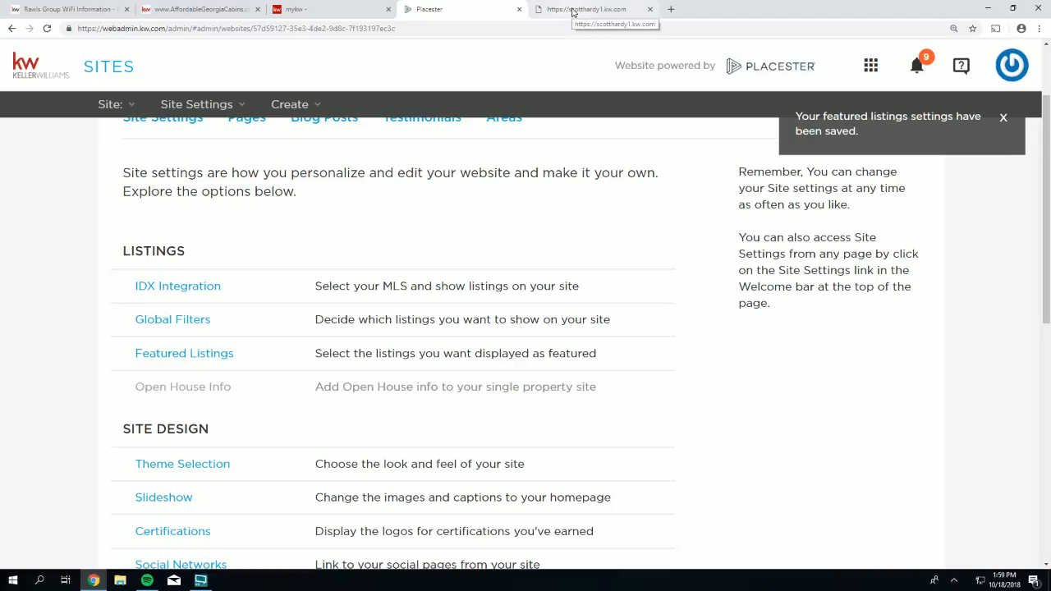
- Set the featured listings Default Sort to Price (Highest), search, and save
click(177, 355)
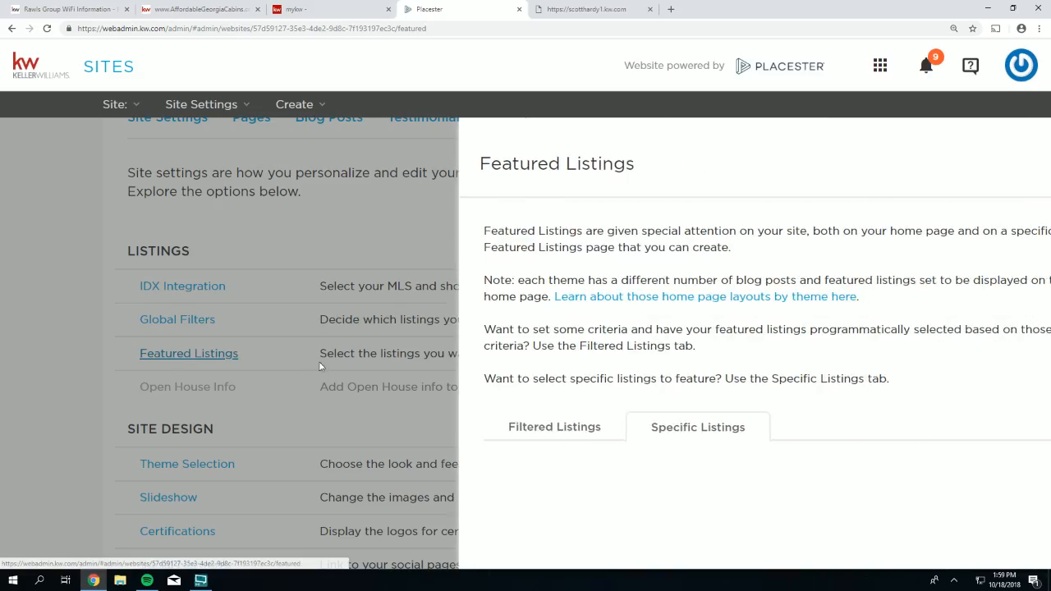
scroll(343, 318, down, 3)
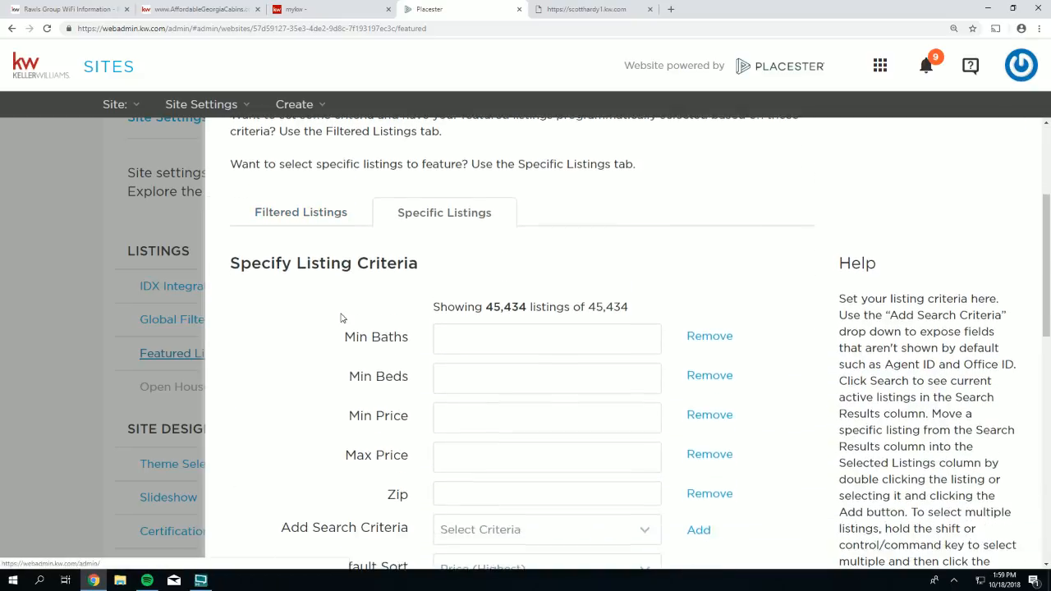
click(306, 209)
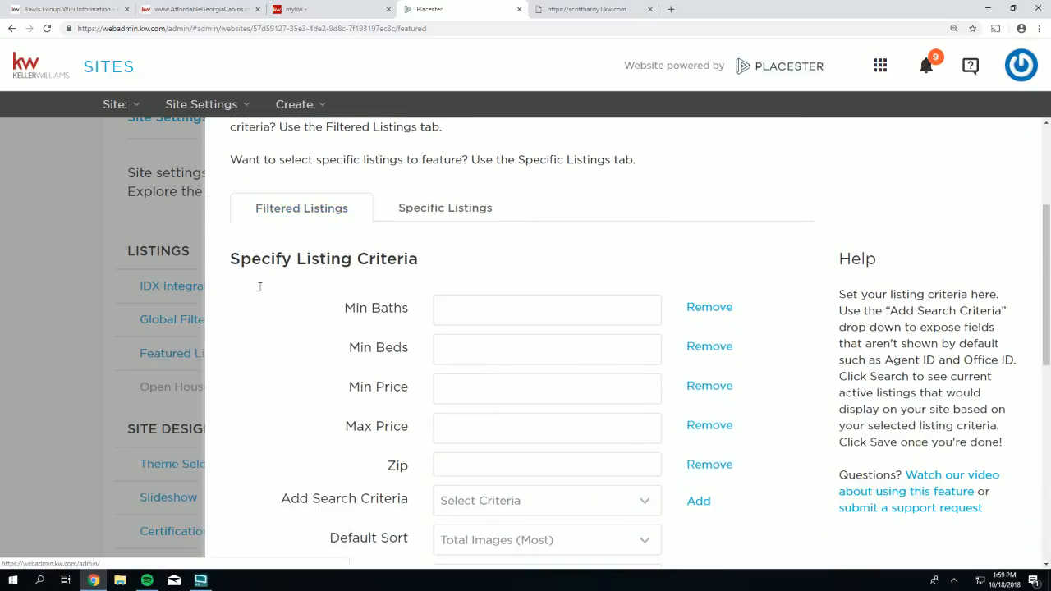
scroll(220, 338, down, 2)
scroll(220, 340, down, 2)
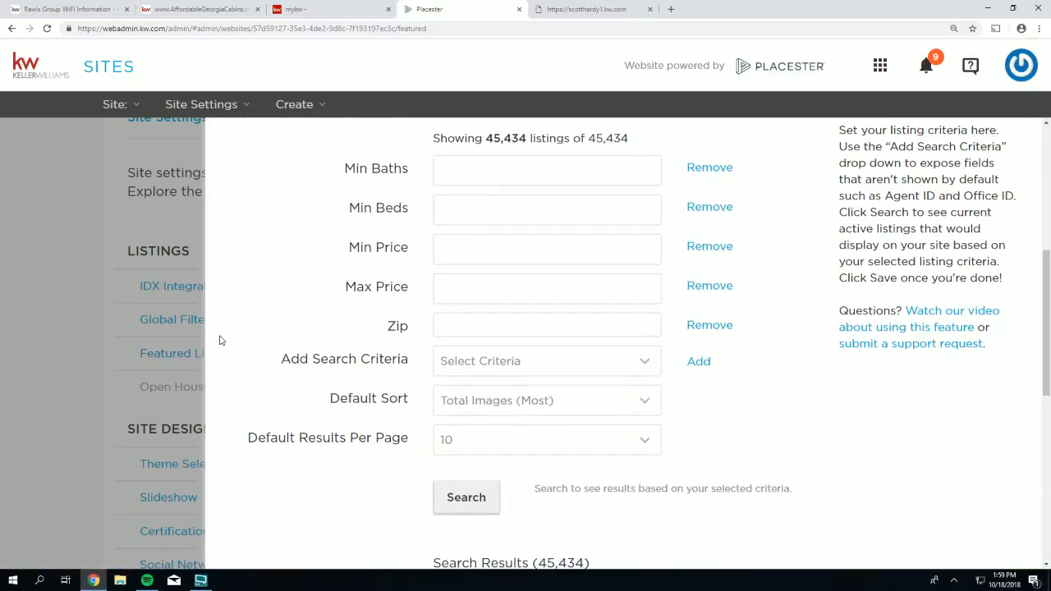
click(481, 404)
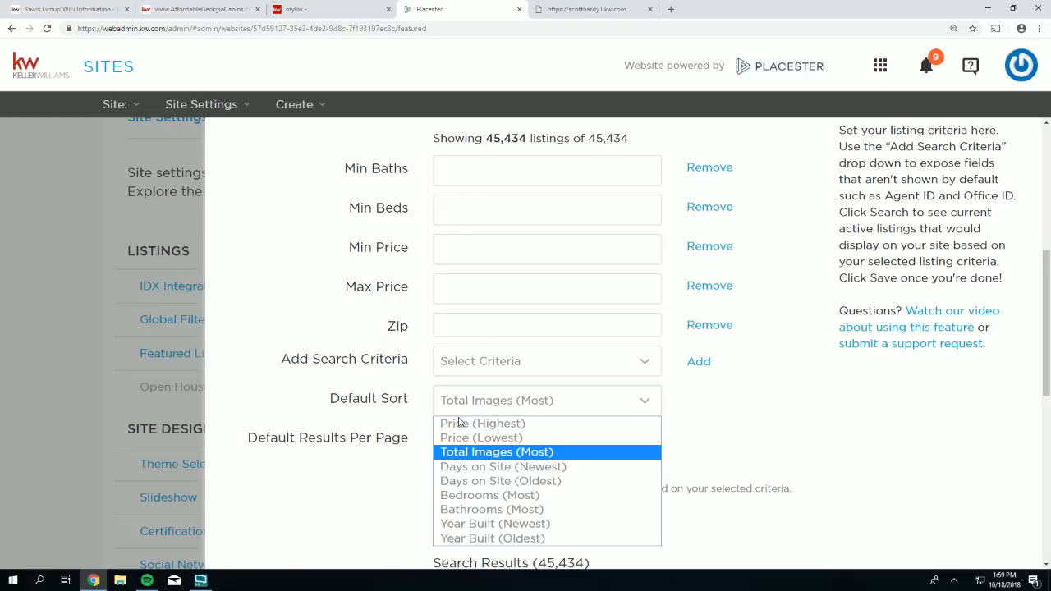
click(460, 424)
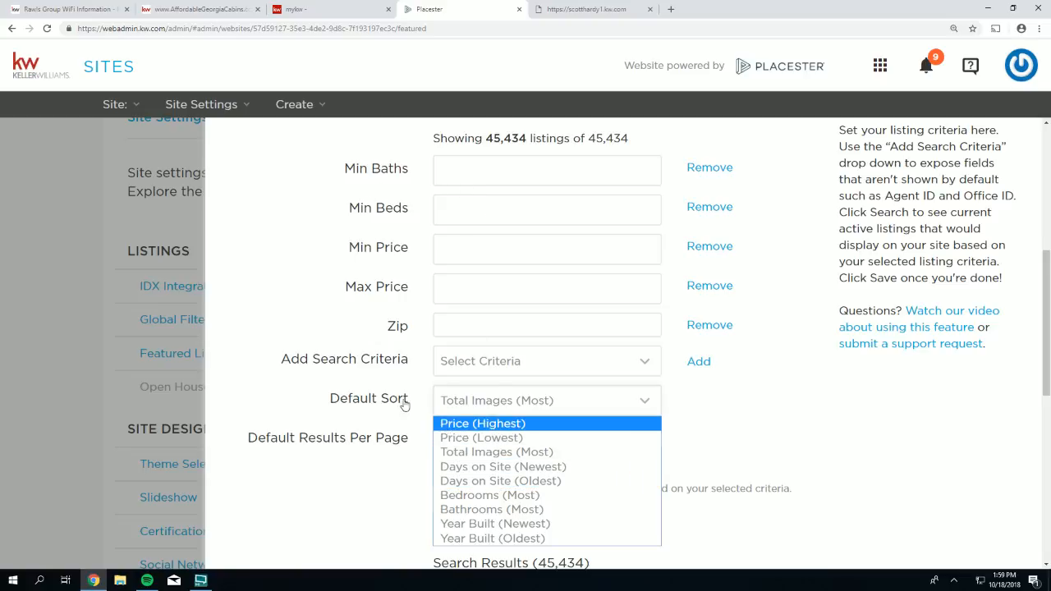
click(485, 503)
scroll(693, 559, down, 6)
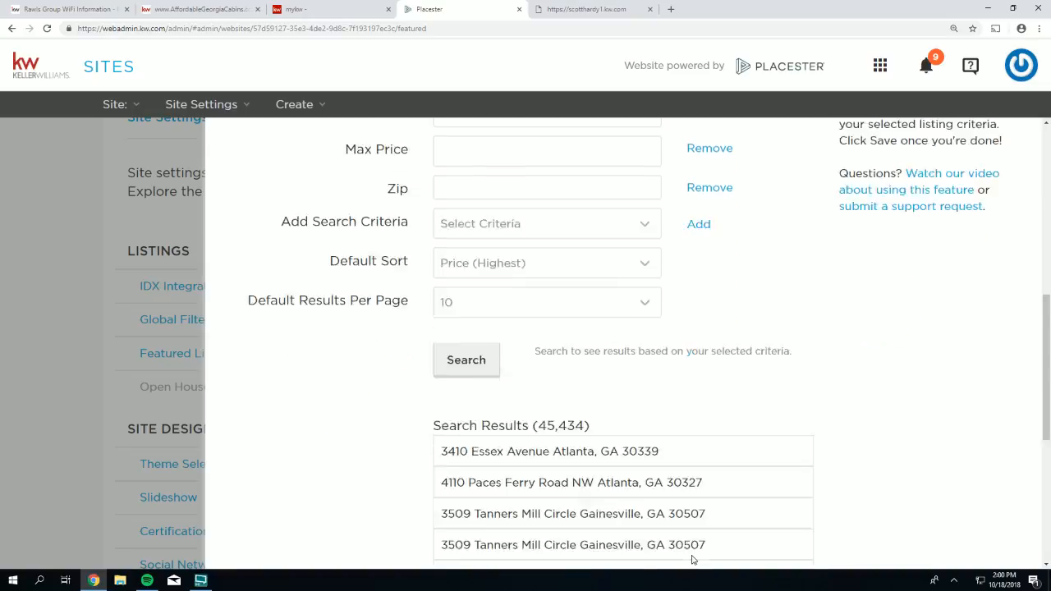
click(785, 529)
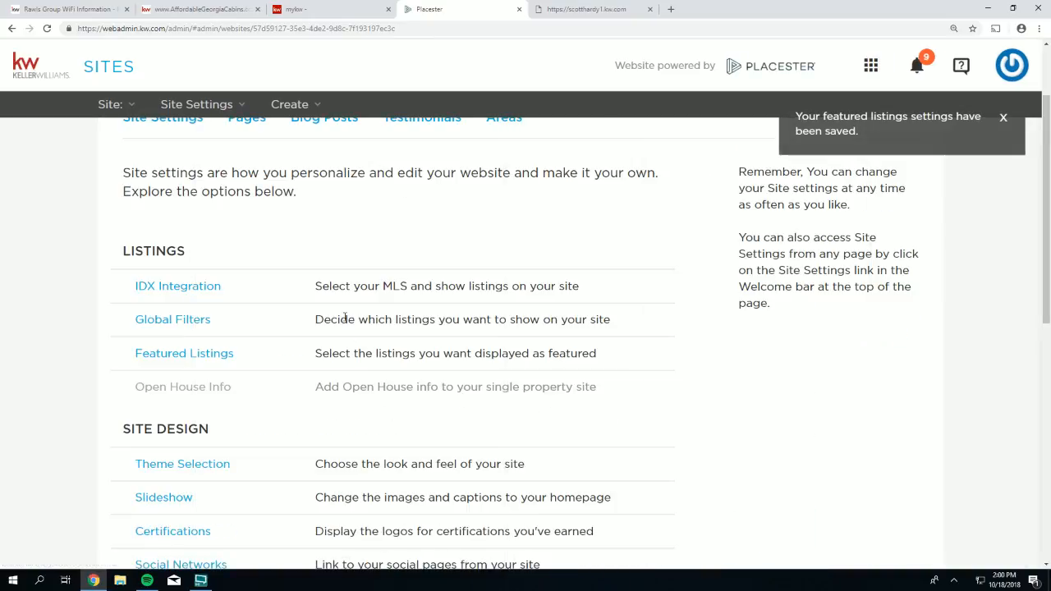
- Reload the live scotthardy1.kw.com home page to see Featured Properties from $25,000,000 to $16,500,000
click(152, 354)
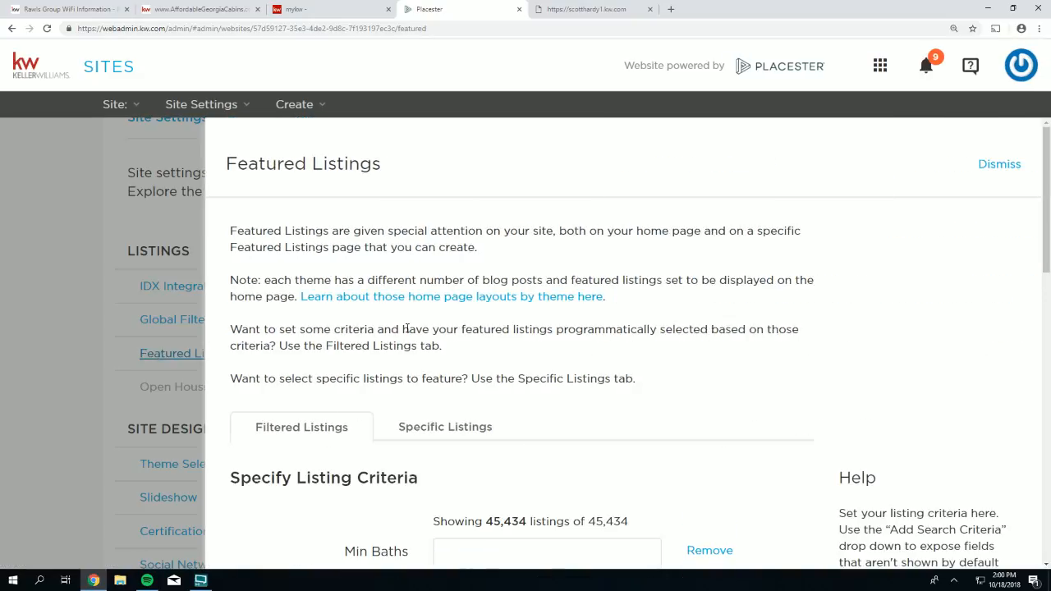
scroll(270, 303, down, 2)
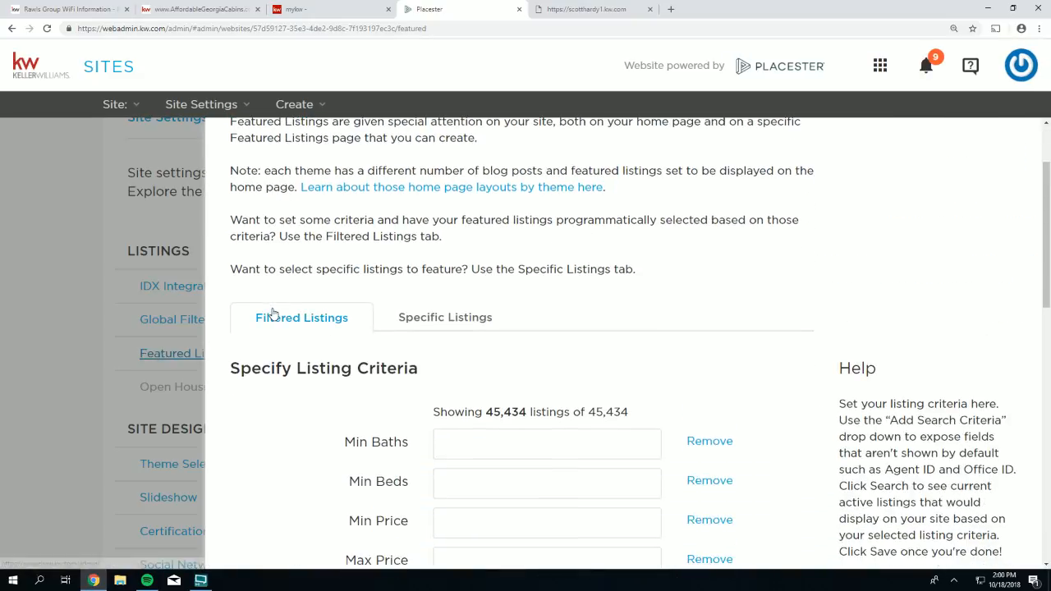
click(583, 10)
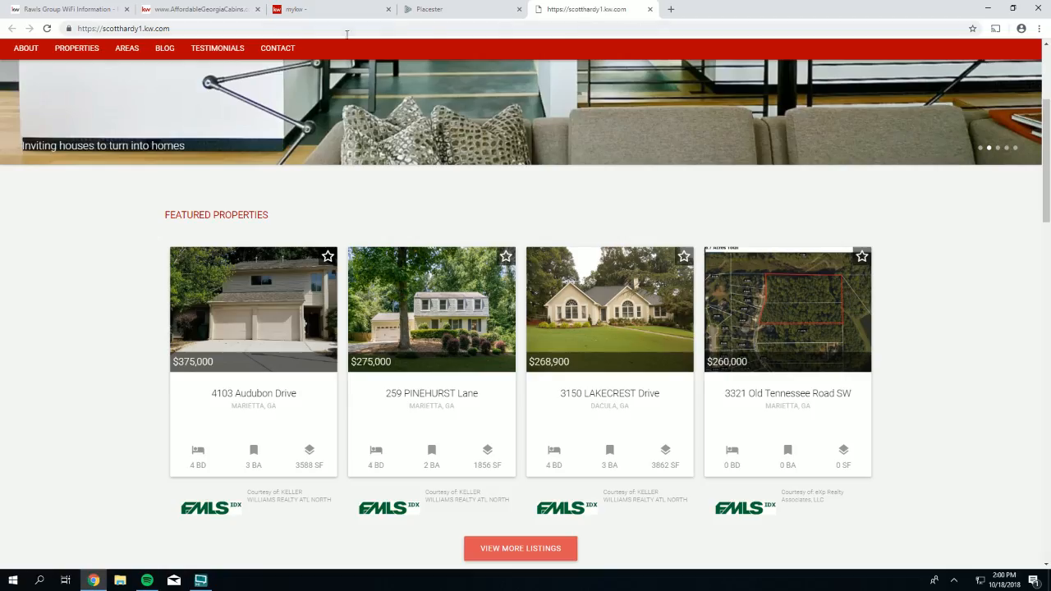
click(46, 29)
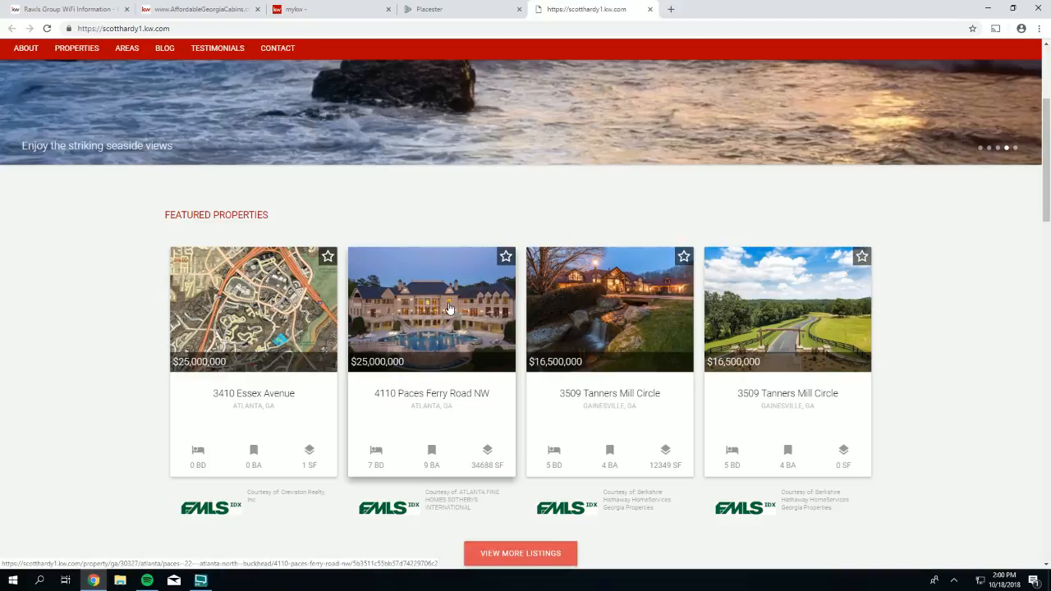
scroll(450, 311, up, 1)
scroll(450, 311, up, 1)
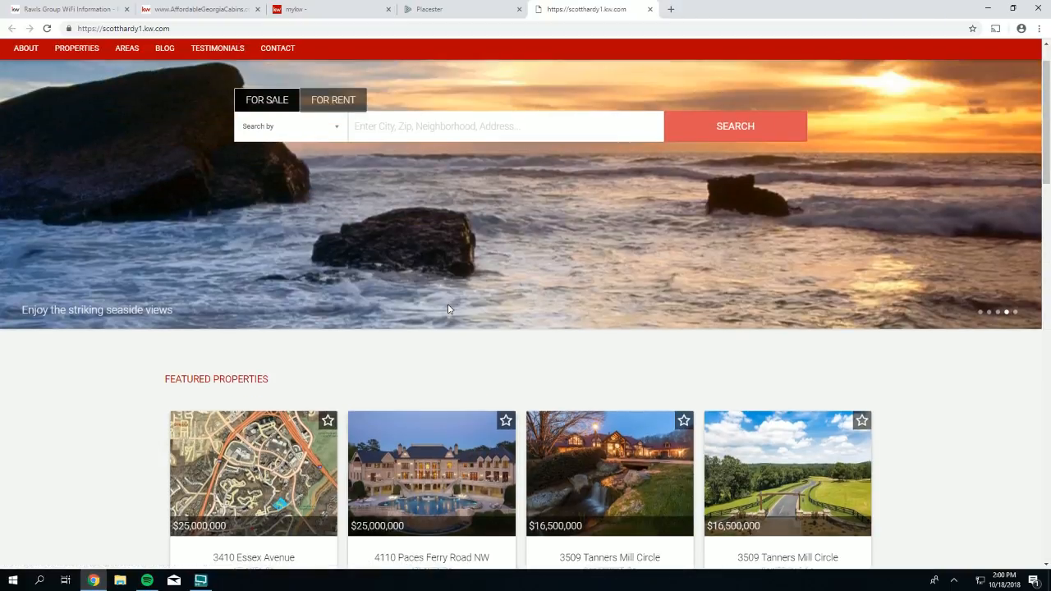
scroll(448, 308, up, 1)
scroll(448, 308, down, 2)
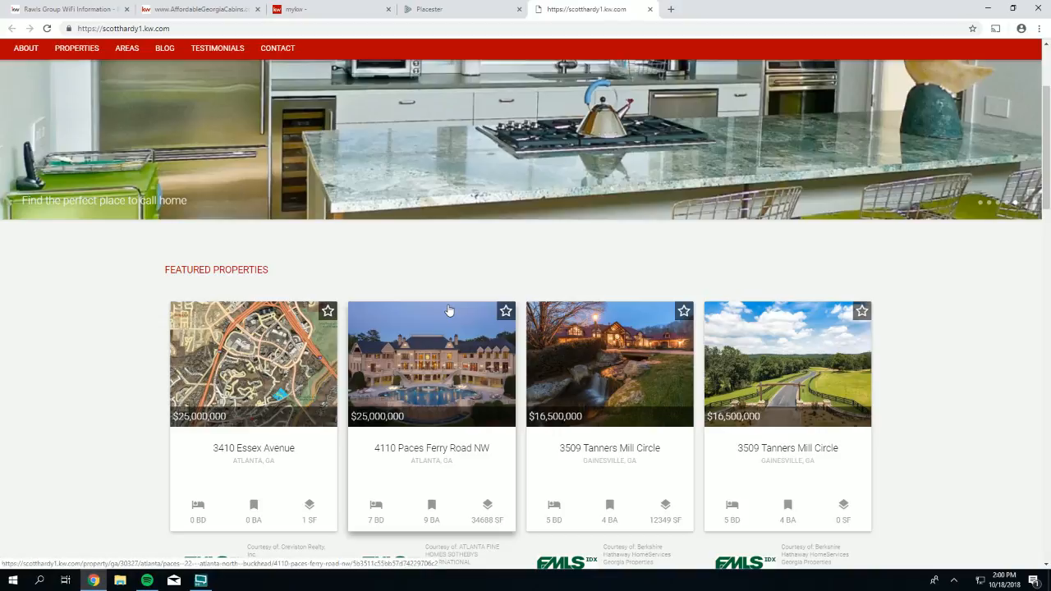
- Close and reopen Featured Listings, scrolling to the criteria with Default Sort Price (Highest), checking the live site
click(432, 11)
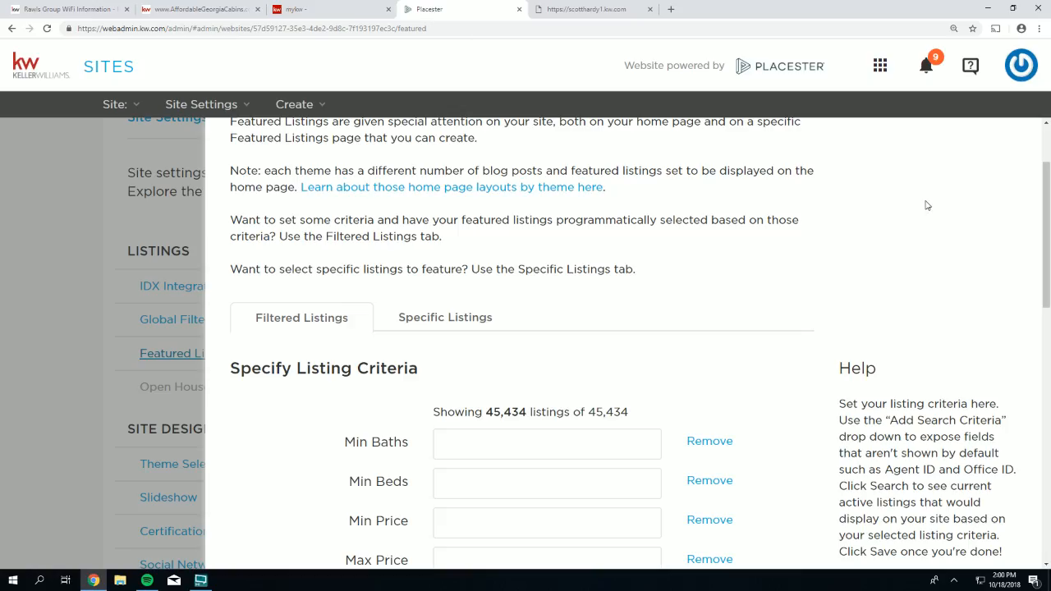
scroll(926, 205, up, 2)
click(999, 165)
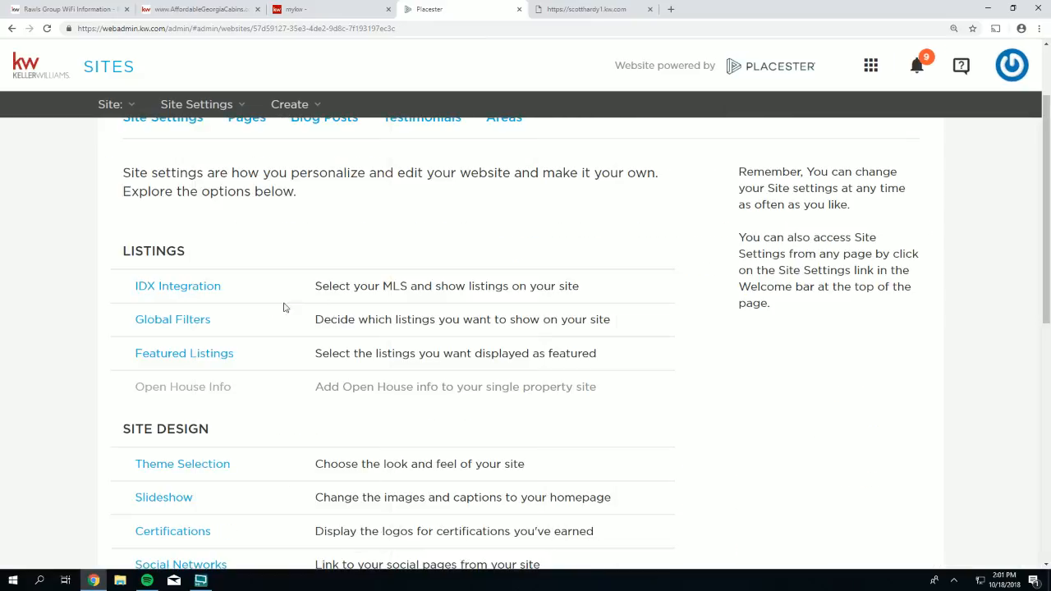
drag(255, 357, 160, 361)
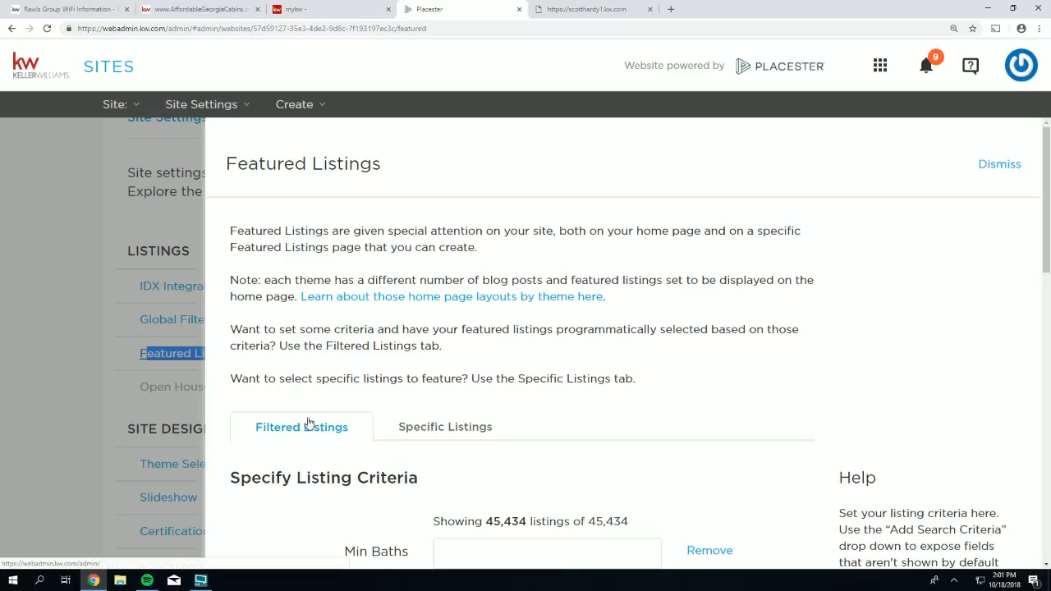
scroll(320, 426, down, 1)
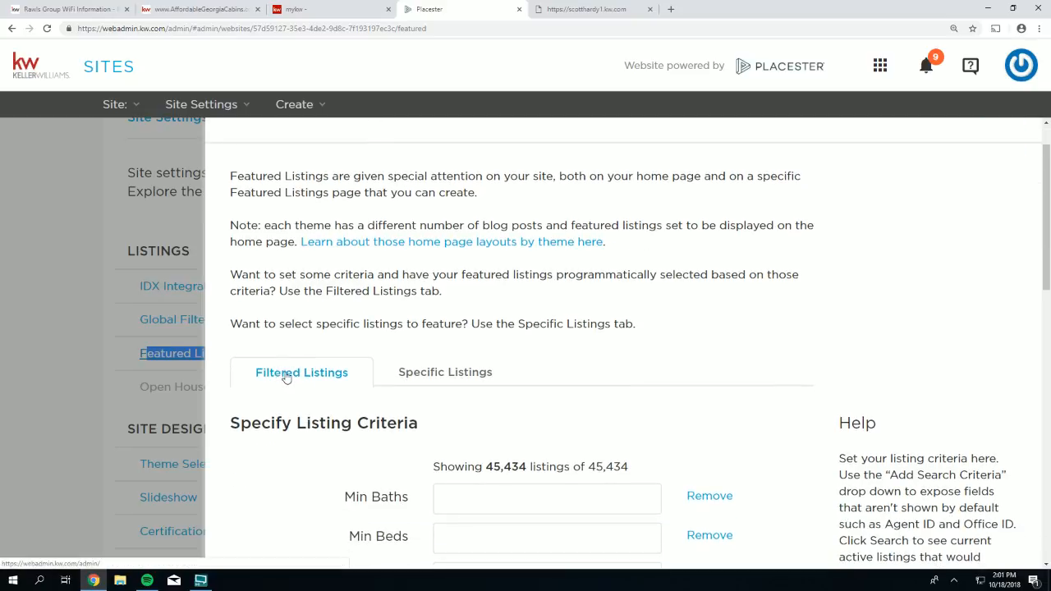
scroll(296, 376, down, 2)
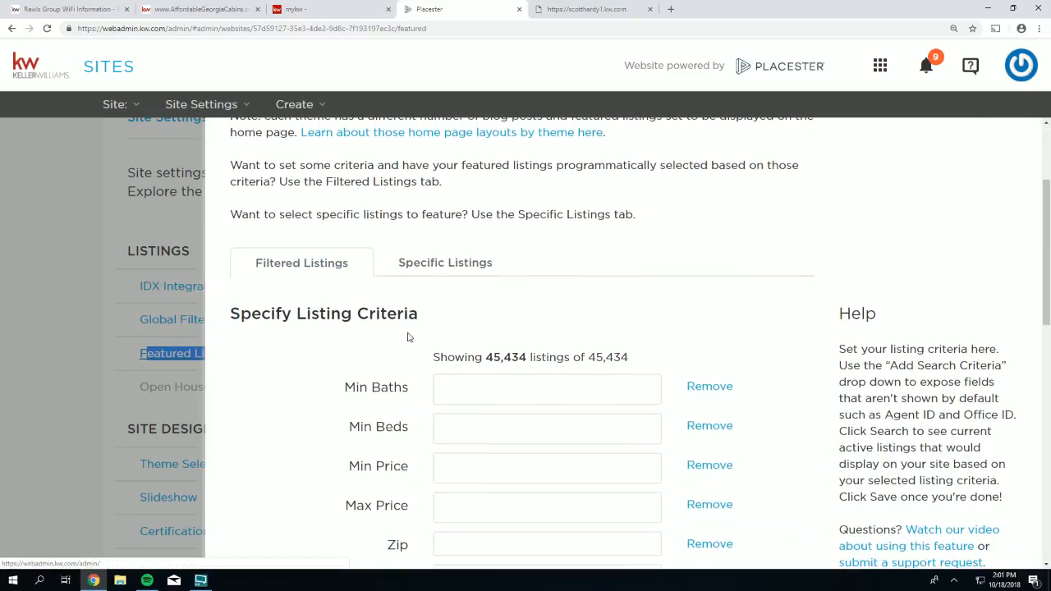
drag(420, 315, 298, 314)
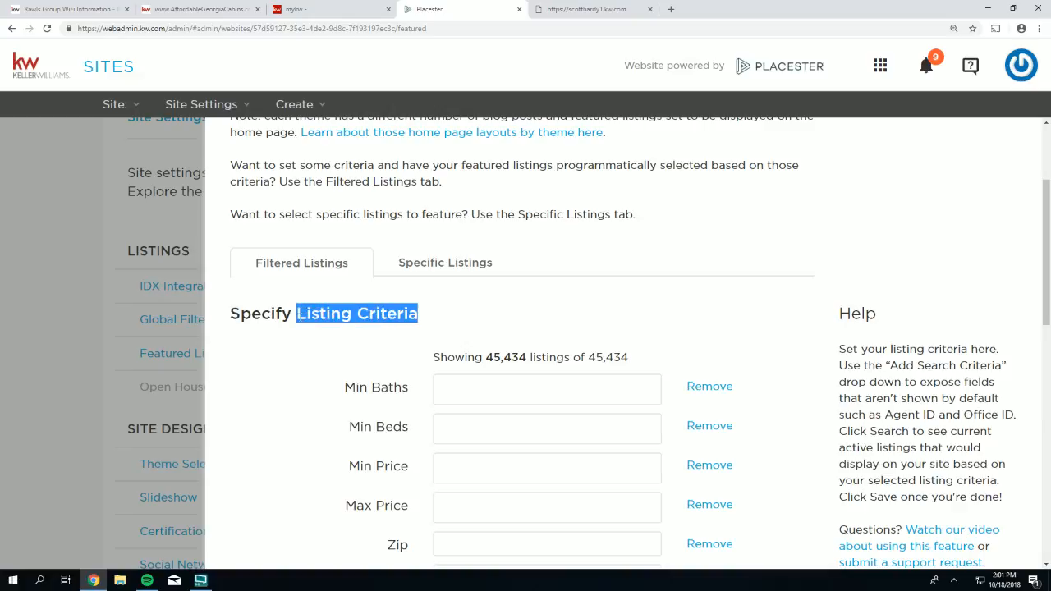
scroll(305, 331, down, 2)
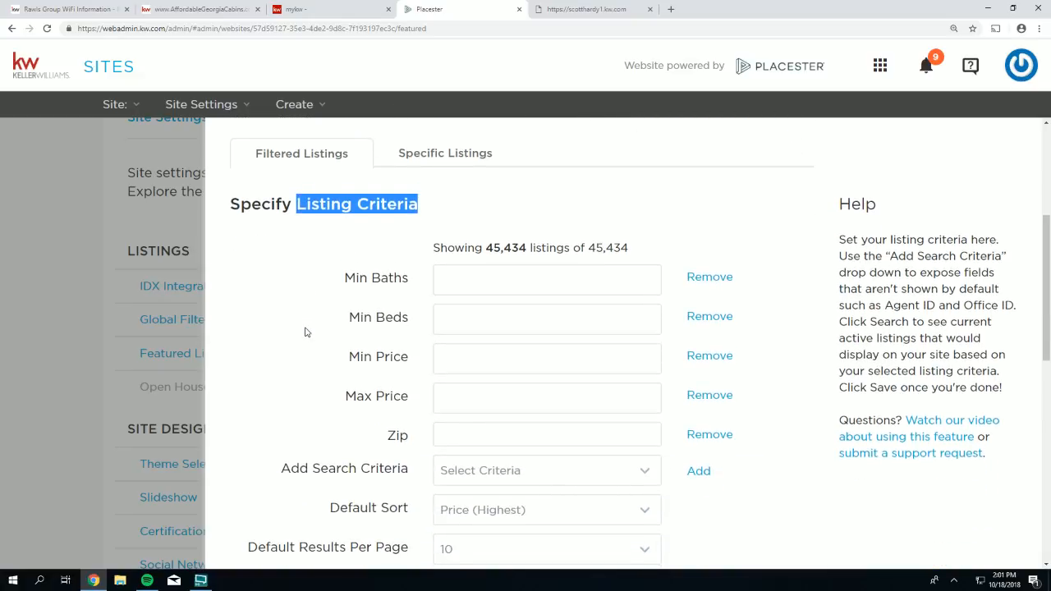
scroll(305, 332, down, 1)
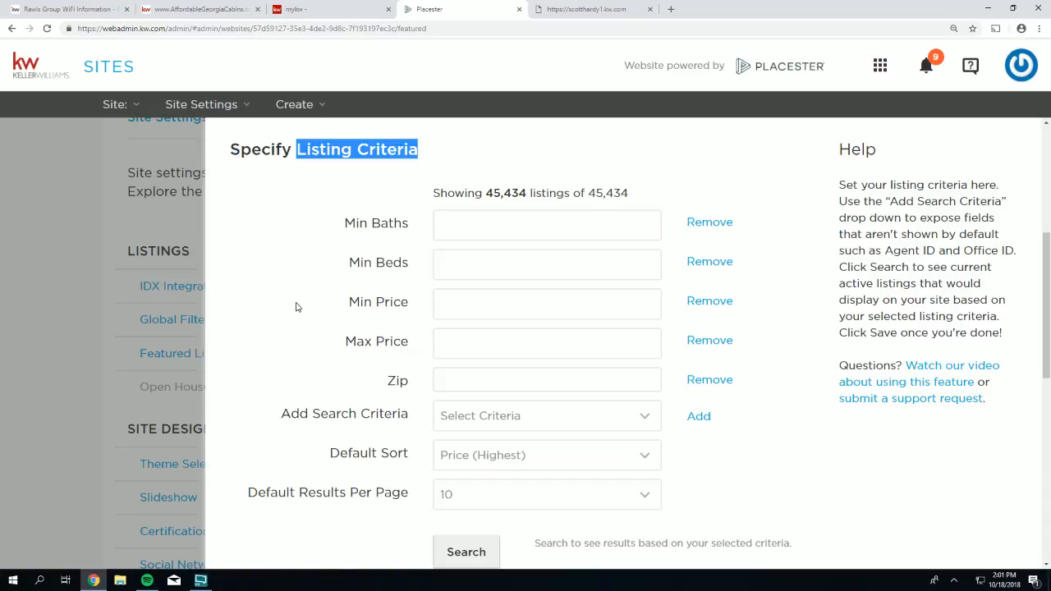
click(586, 9)
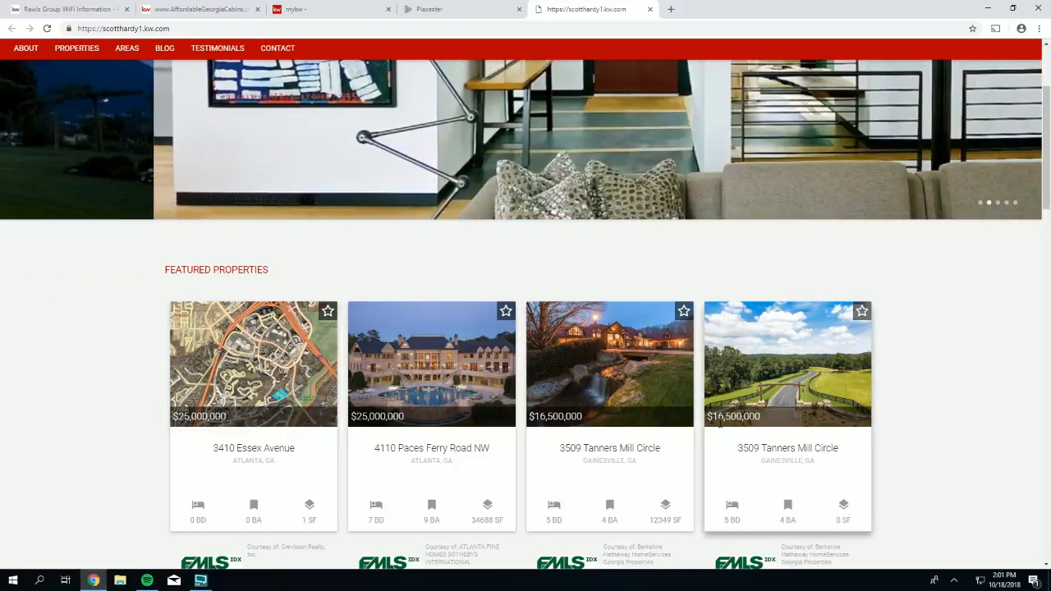
click(456, 9)
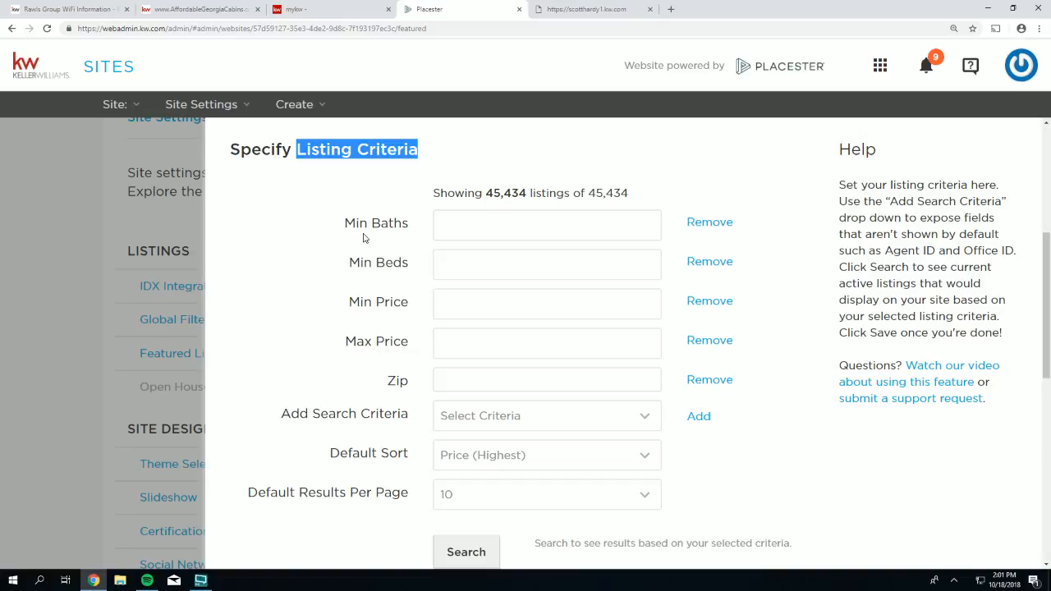
- Set the Max Price criterion to $750,000.00
scroll(372, 262, down, 1)
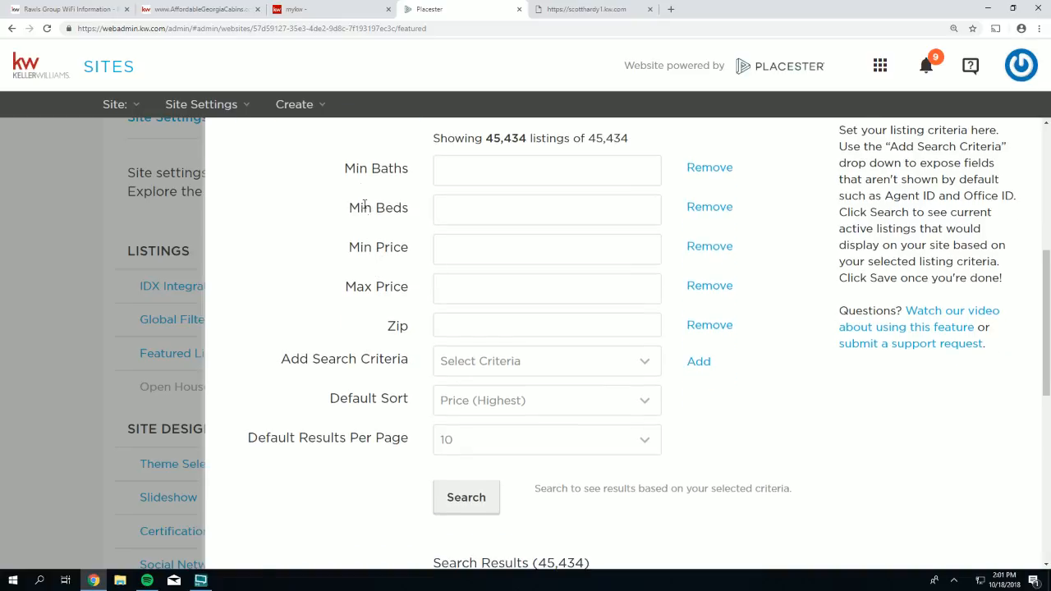
drag(409, 289, 344, 289)
click(459, 288)
key(Return)
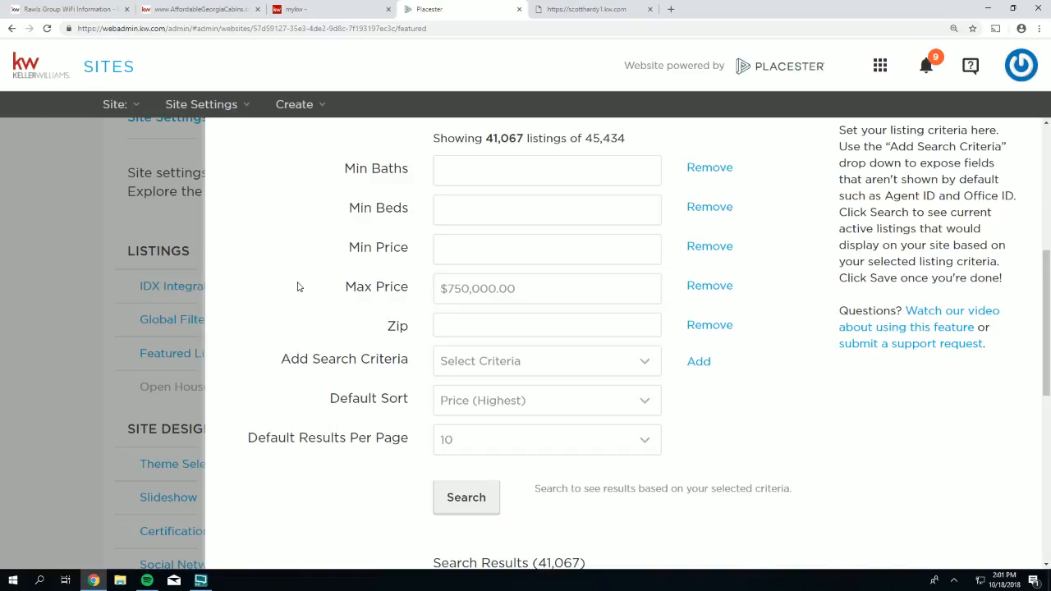
drag(517, 289, 447, 289)
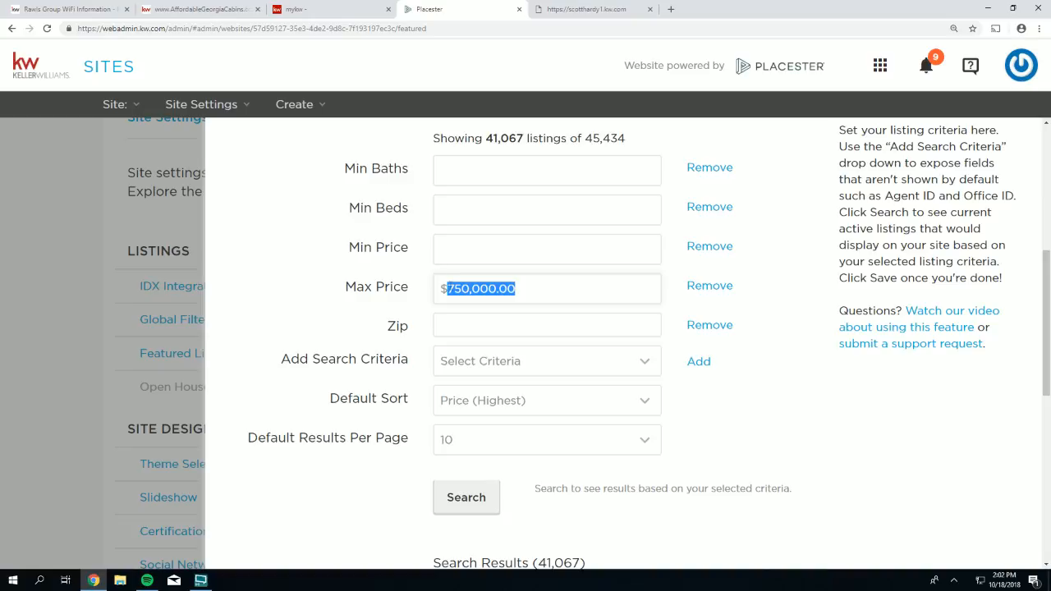
- Rerun the featured listings search, now returning 41,067 results
scroll(481, 300, down, 1)
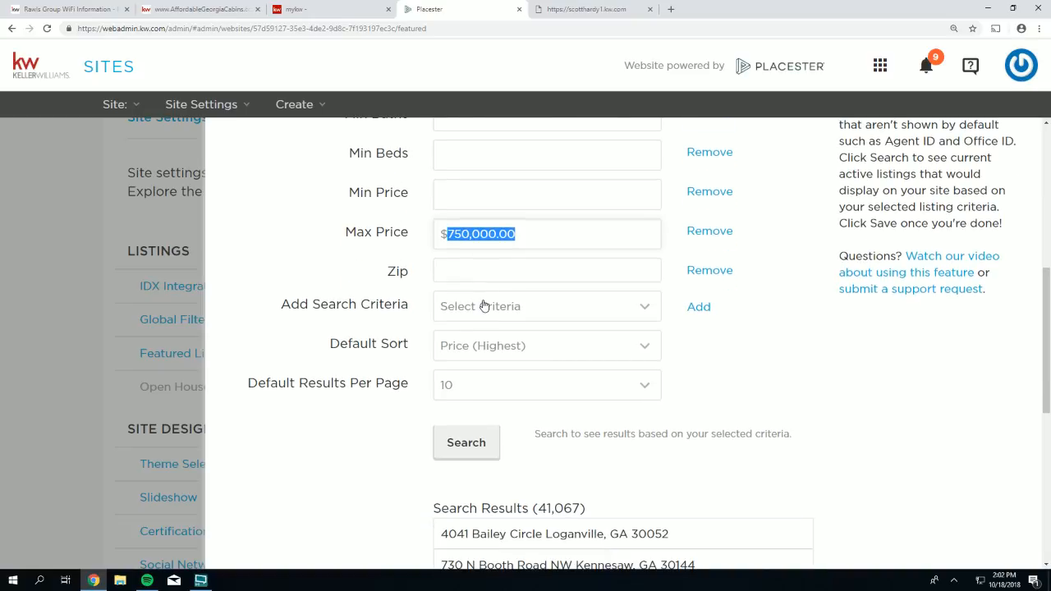
scroll(464, 274, down, 1)
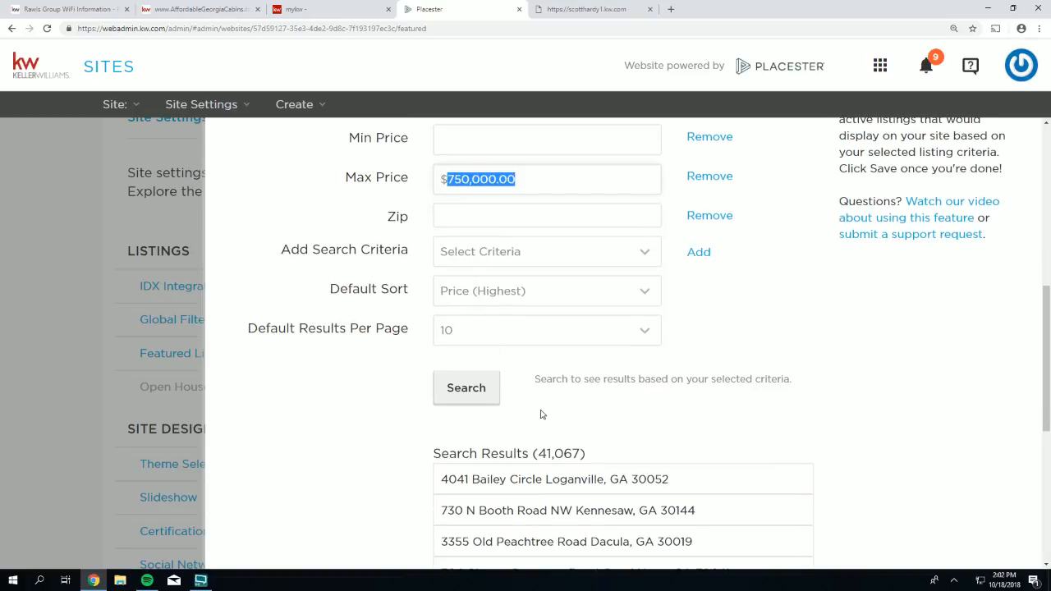
scroll(538, 402, down, 1)
click(474, 345)
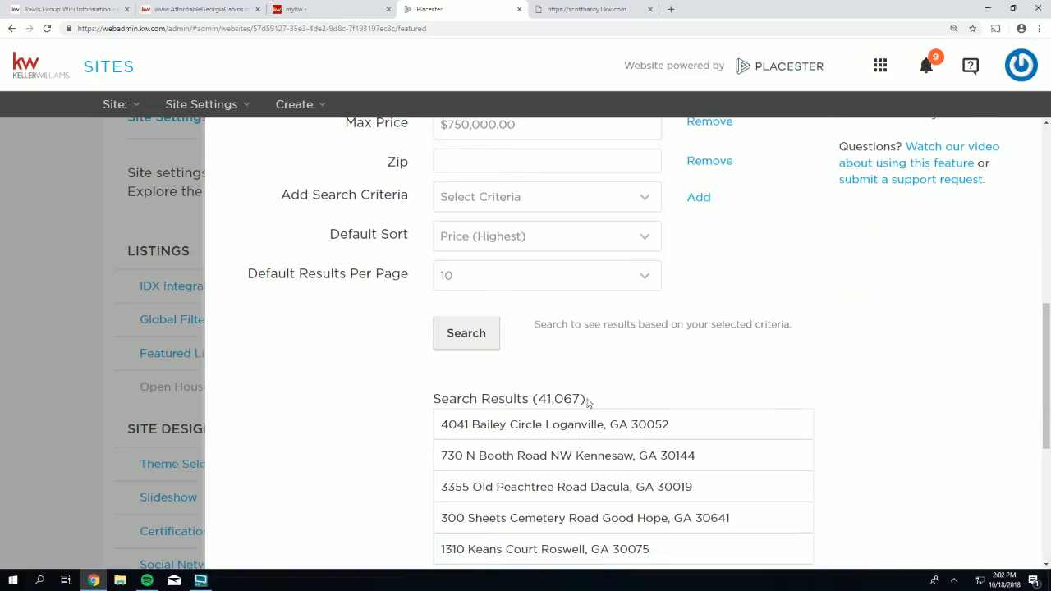
drag(585, 399, 433, 399)
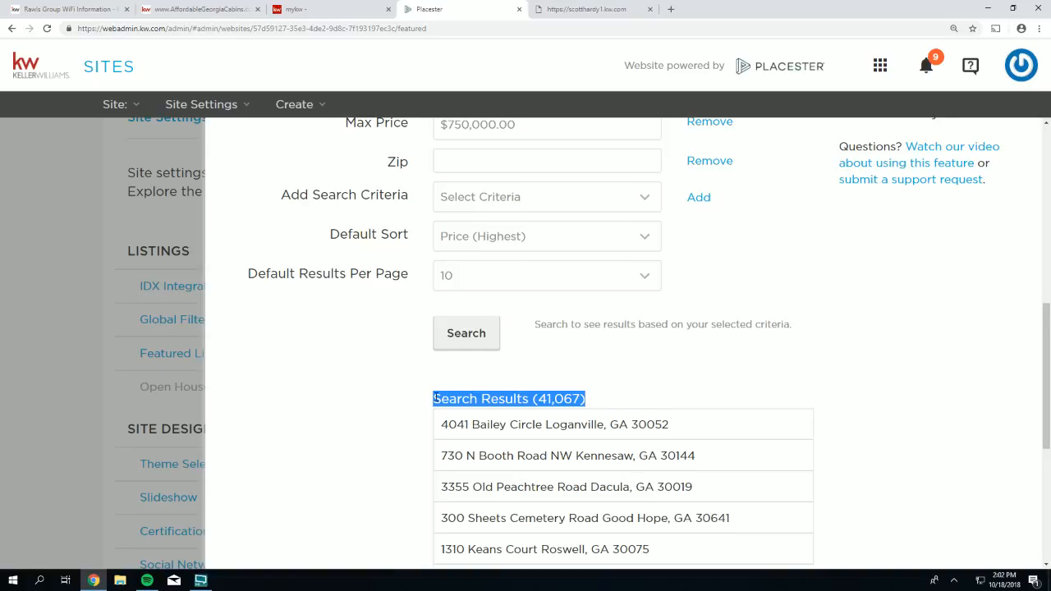
- Confirm the $750,000.00 Max Price and save the Featured Listings settings
scroll(435, 399, down, 1)
scroll(436, 399, up, 3)
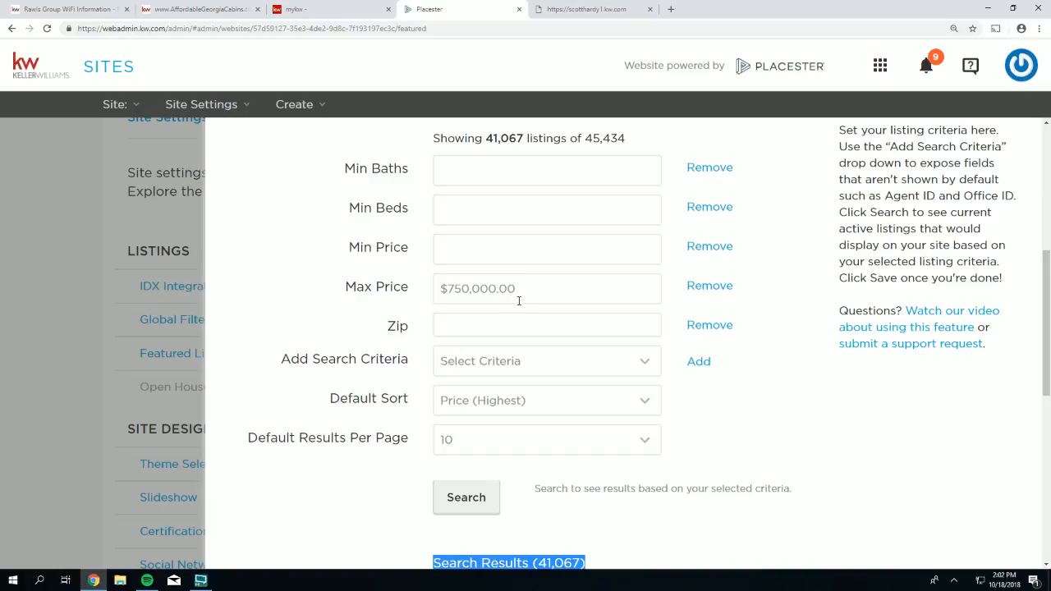
drag(516, 289, 440, 290)
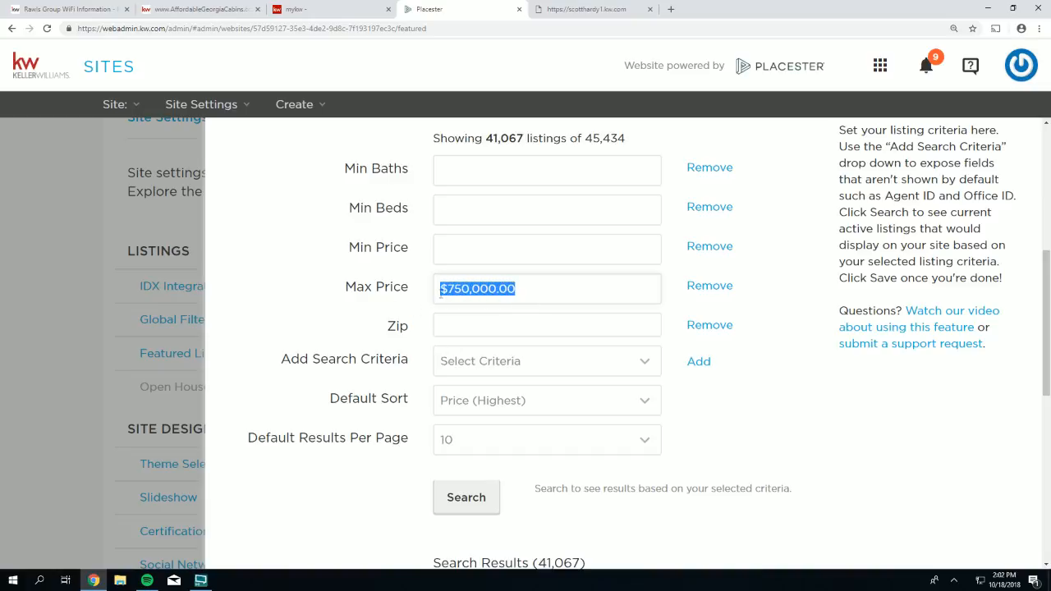
scroll(728, 436, down, 6)
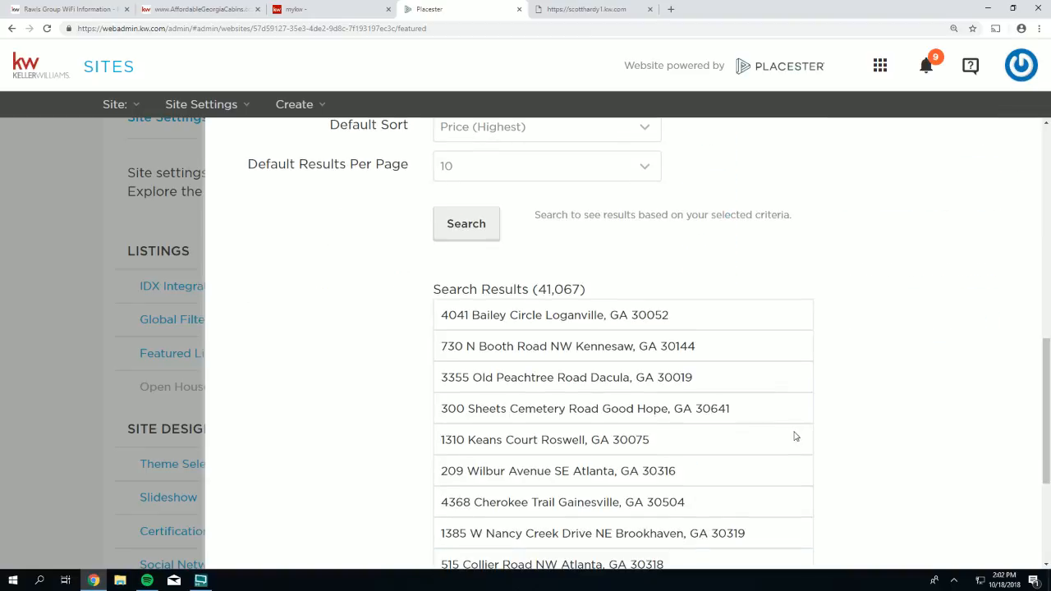
click(784, 529)
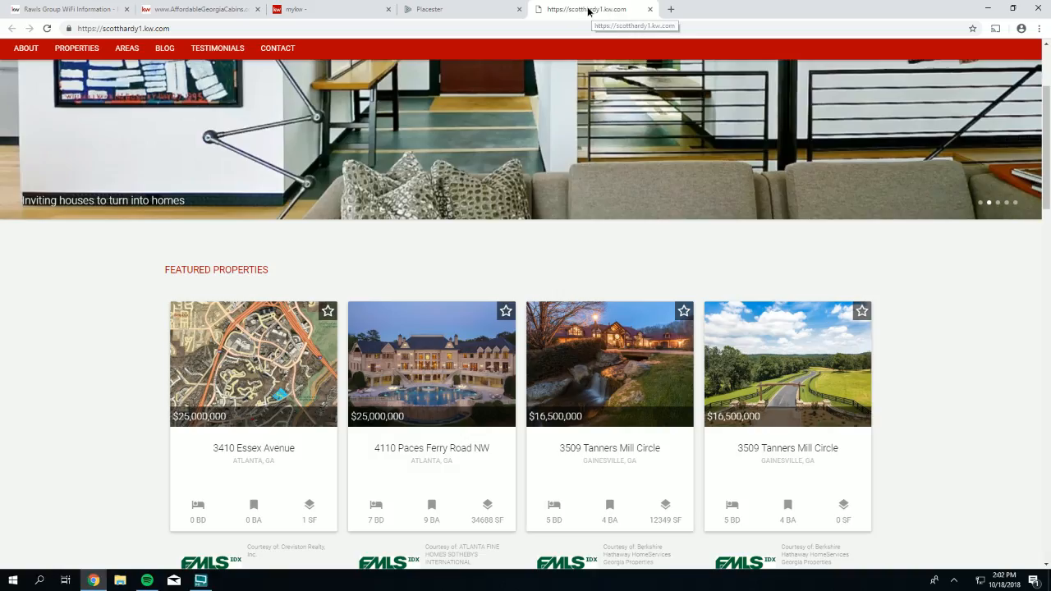
- Reload the live site to show four $750,000 featured properties, then return to Placester site settings
click(592, 9)
click(50, 29)
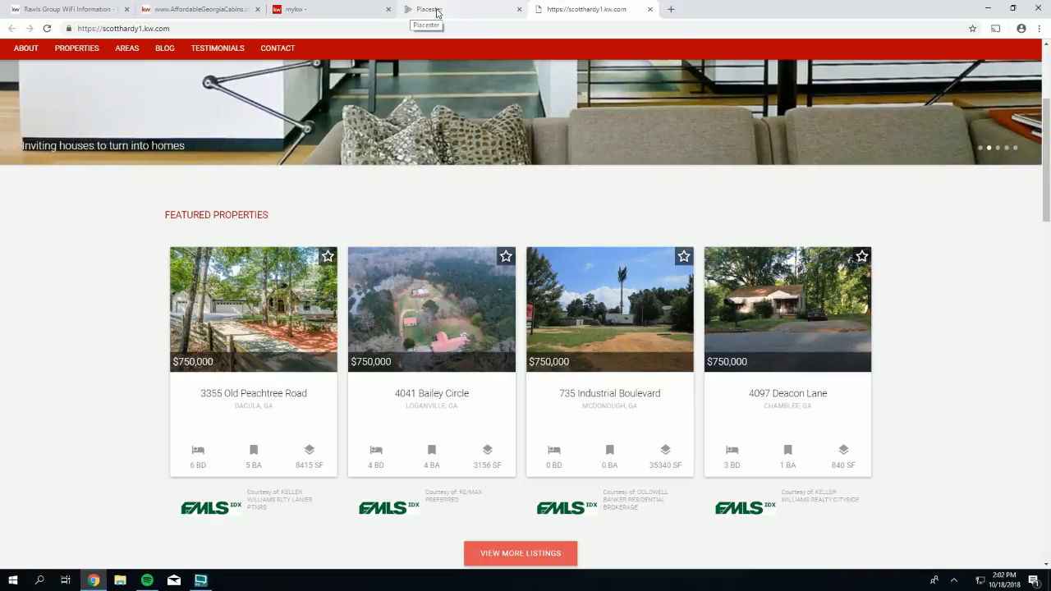
click(437, 11)
- Open the Featured Listings settings from the Listings section
scroll(377, 316, down, 1)
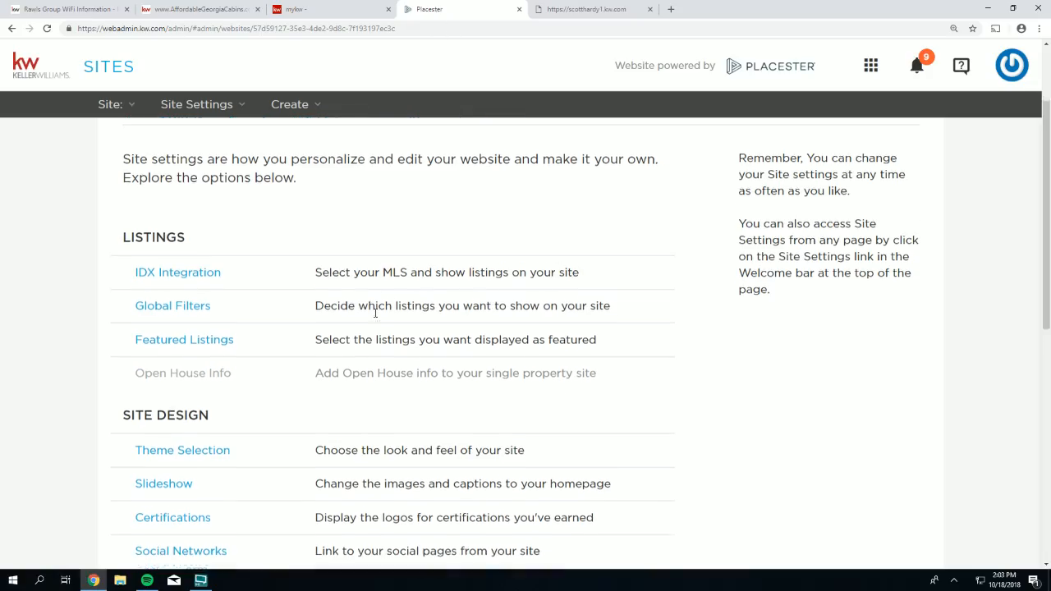
drag(252, 300, 134, 301)
click(167, 302)
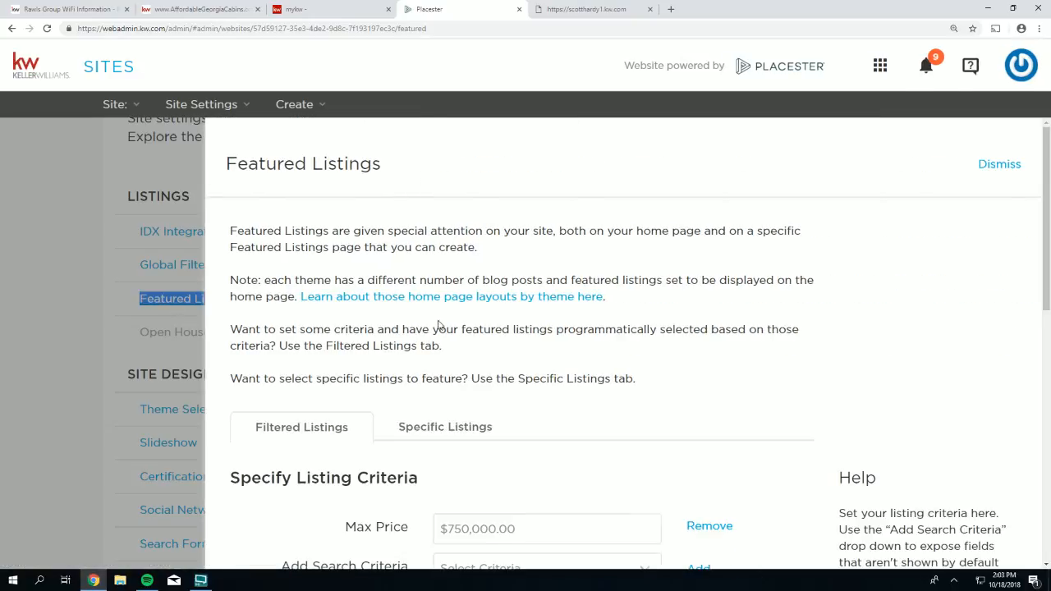
- Review the $750,000.00 Max Price and expand the Add Search Criteria dropdown
scroll(457, 323, down, 2)
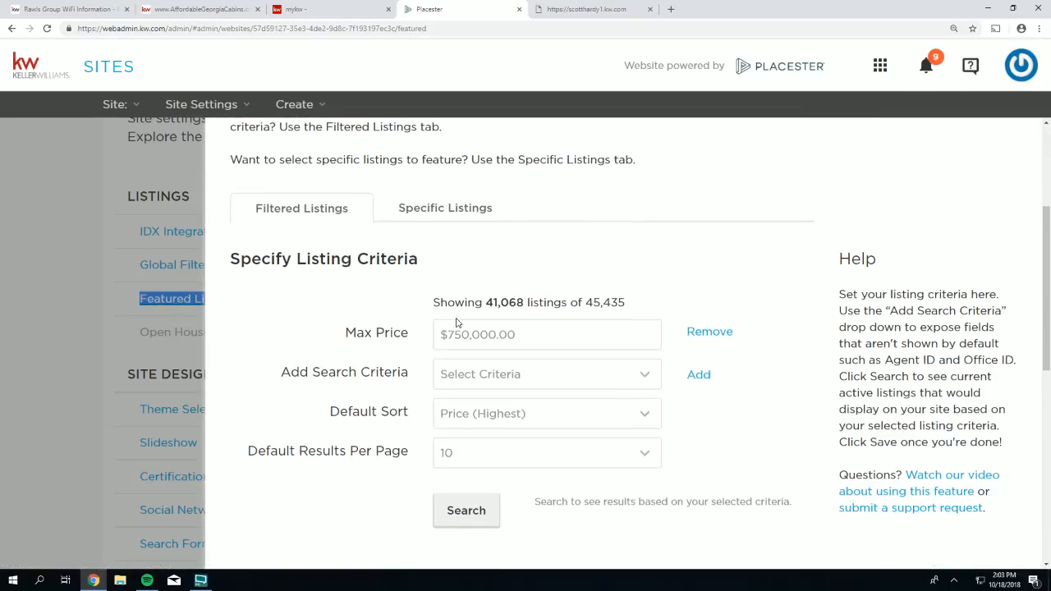
drag(336, 335, 426, 344)
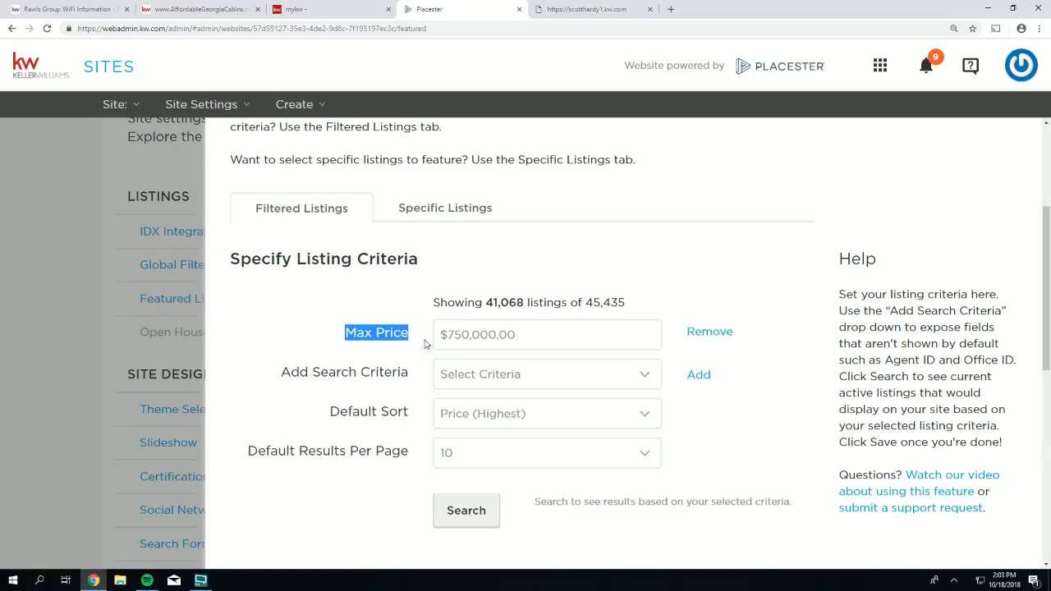
drag(510, 337, 439, 335)
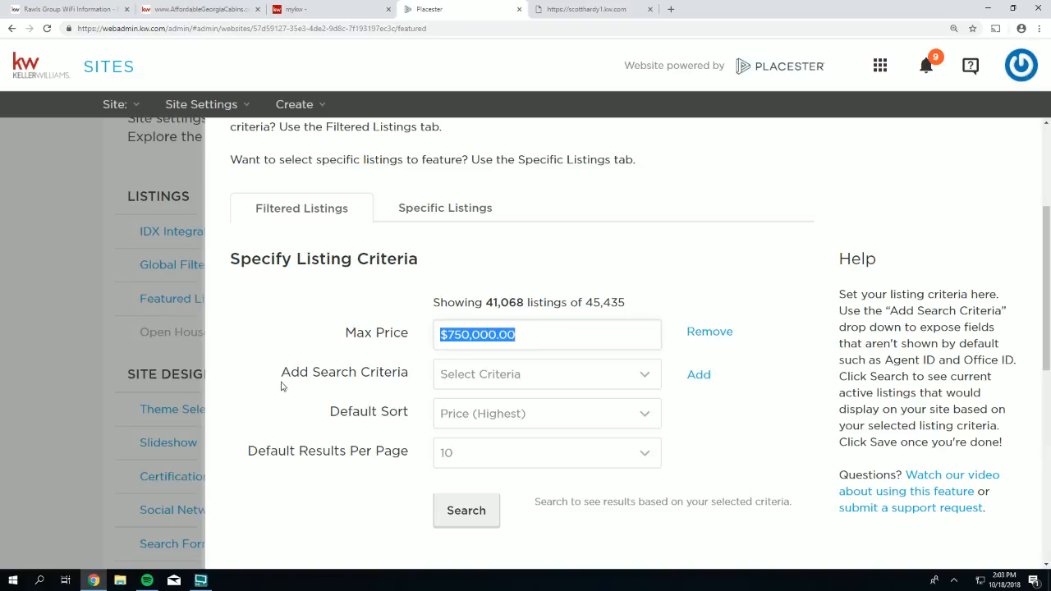
drag(281, 374, 411, 376)
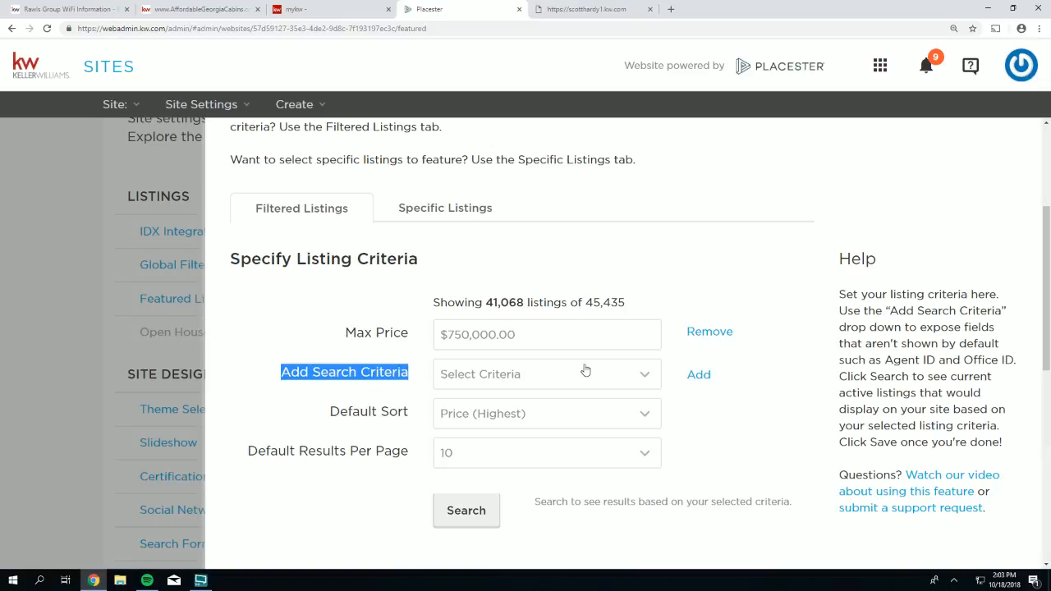
click(640, 383)
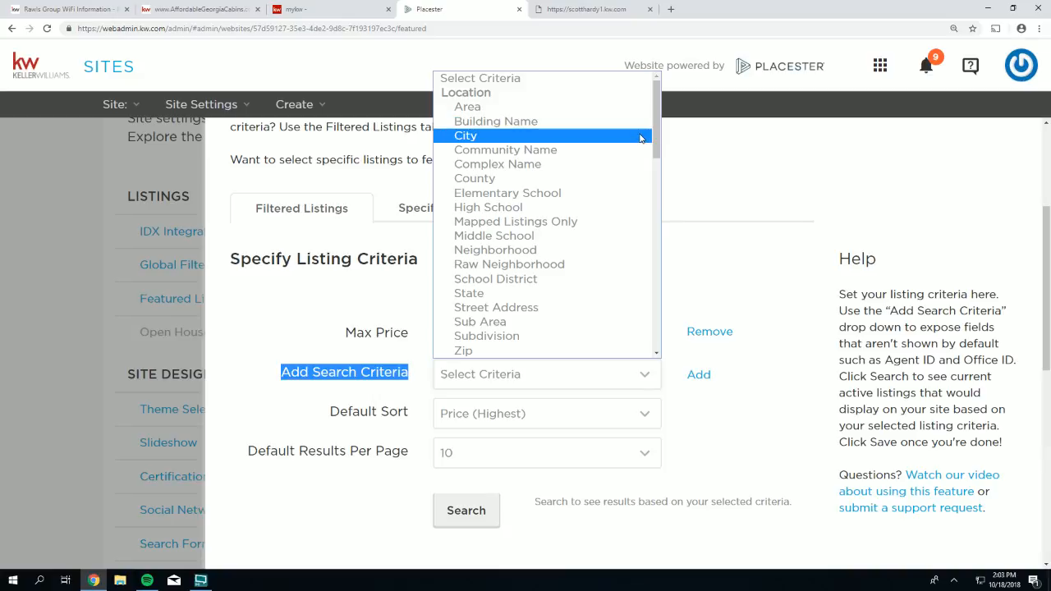
- Add City as a new search criterion
click(641, 138)
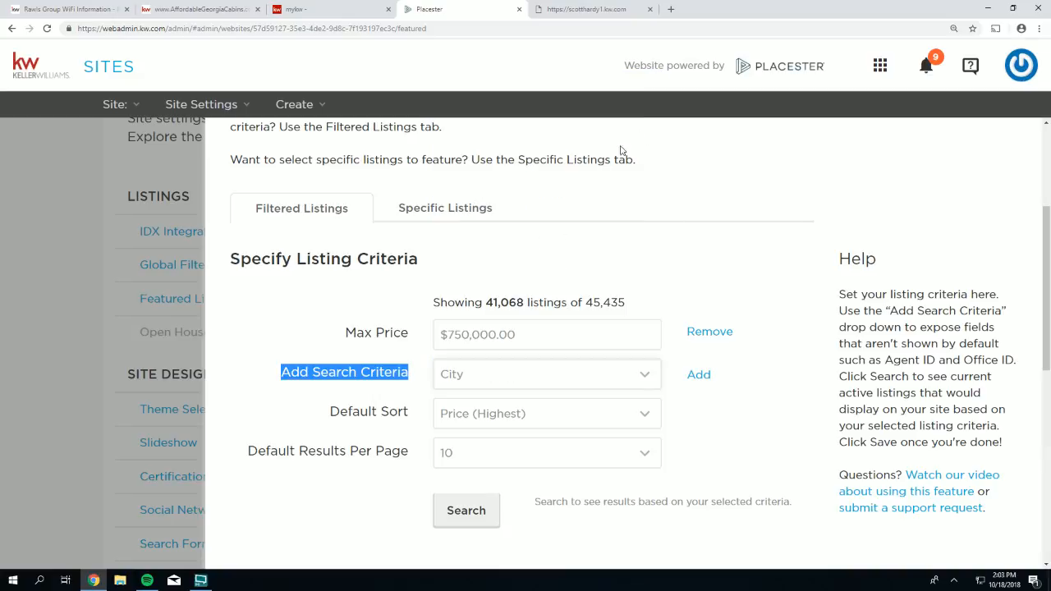
click(703, 377)
drag(379, 380, 410, 376)
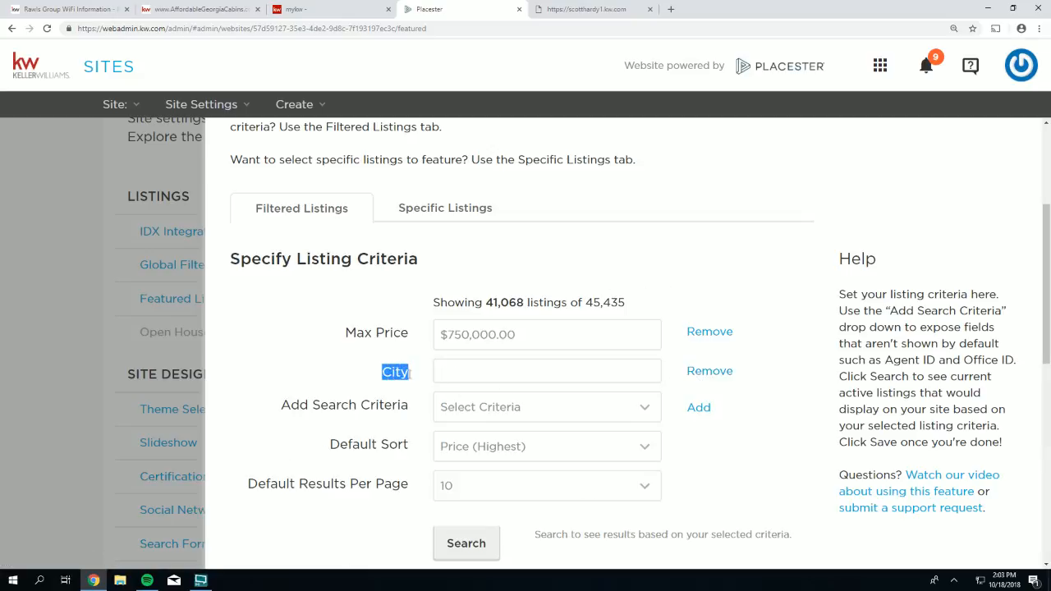
- Enter 'brookhaven' as the City value and remove the stray character
click(465, 376)
text(brooks)
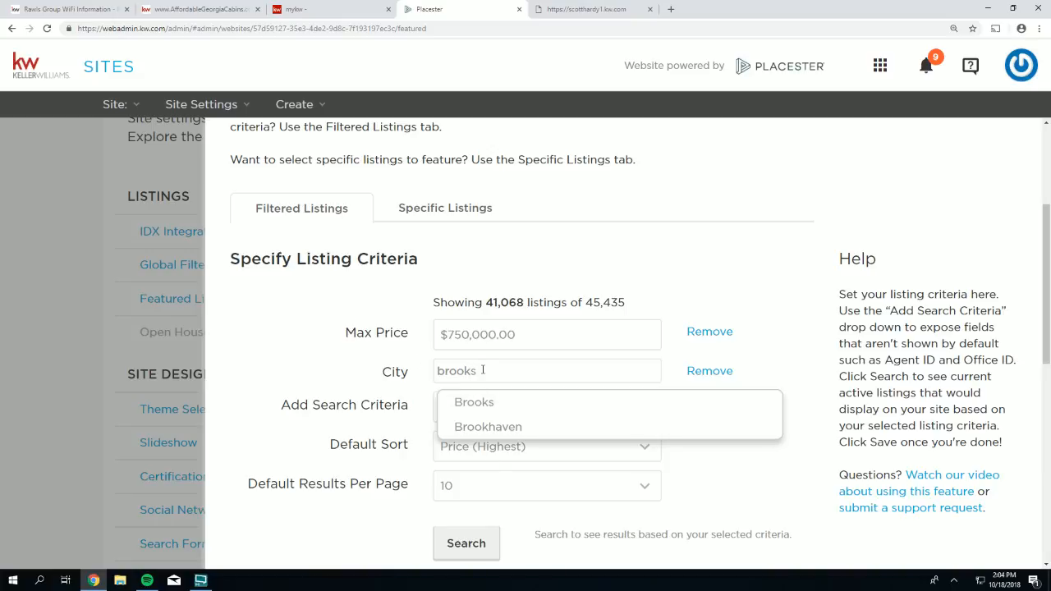
key(BackSpace)
text(haven)
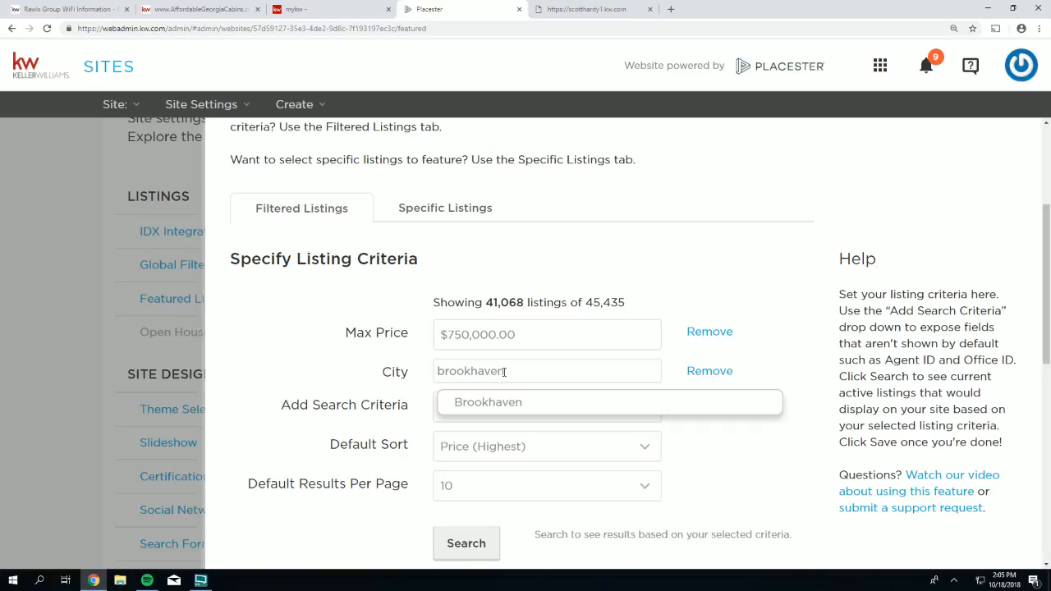
key(Return)
text(\)
key(BackSpace)
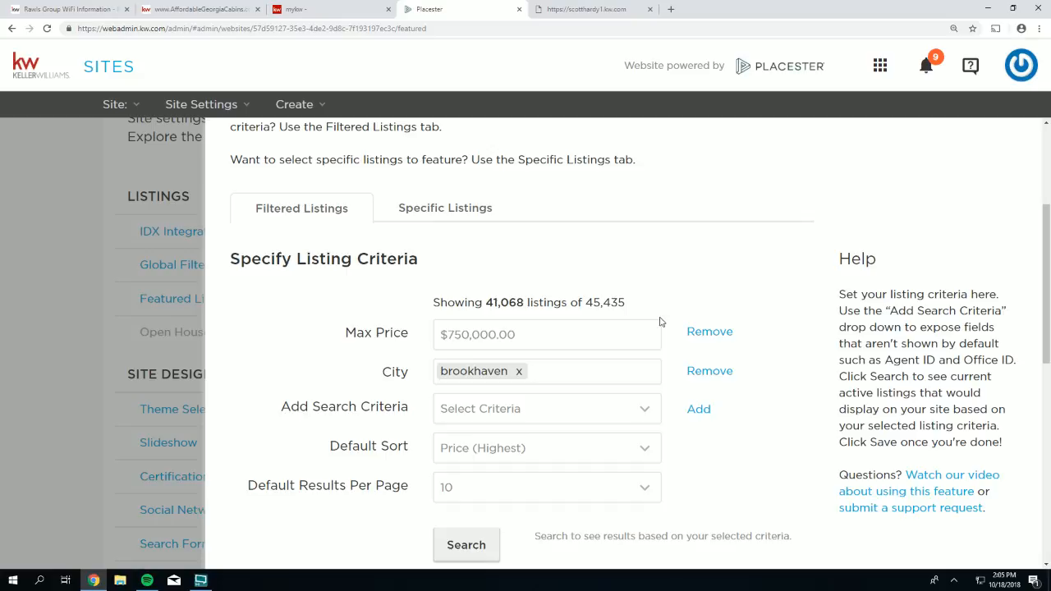
text(buckhead)
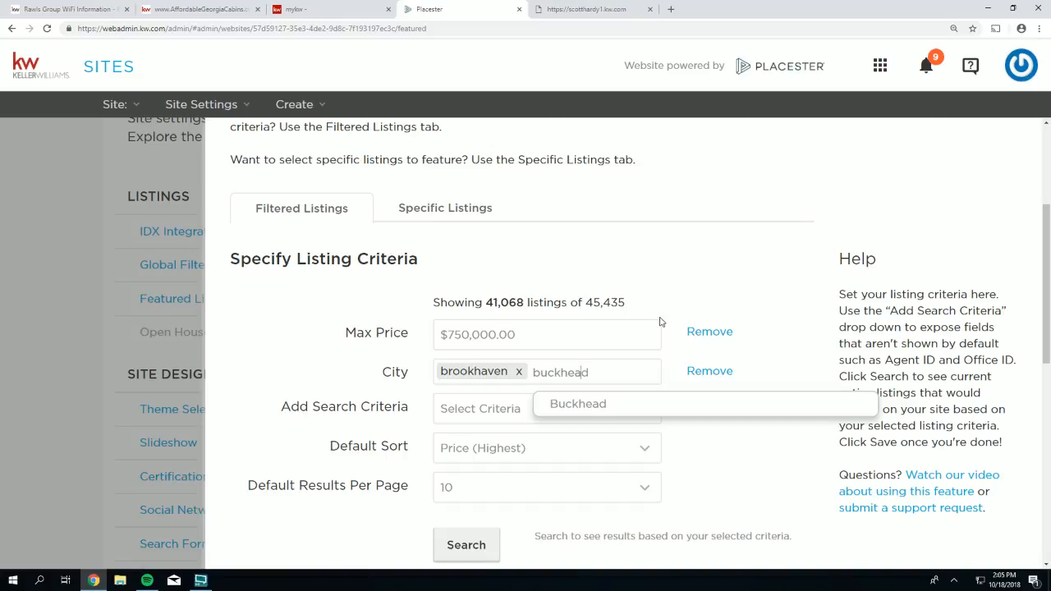
key(BackSpace)
key(BackSpace)
key(BackSpace)
key(BackSpace)
key(BackSpace)
key(BackSpace)
key(BackSpace)
key(BackSpace)
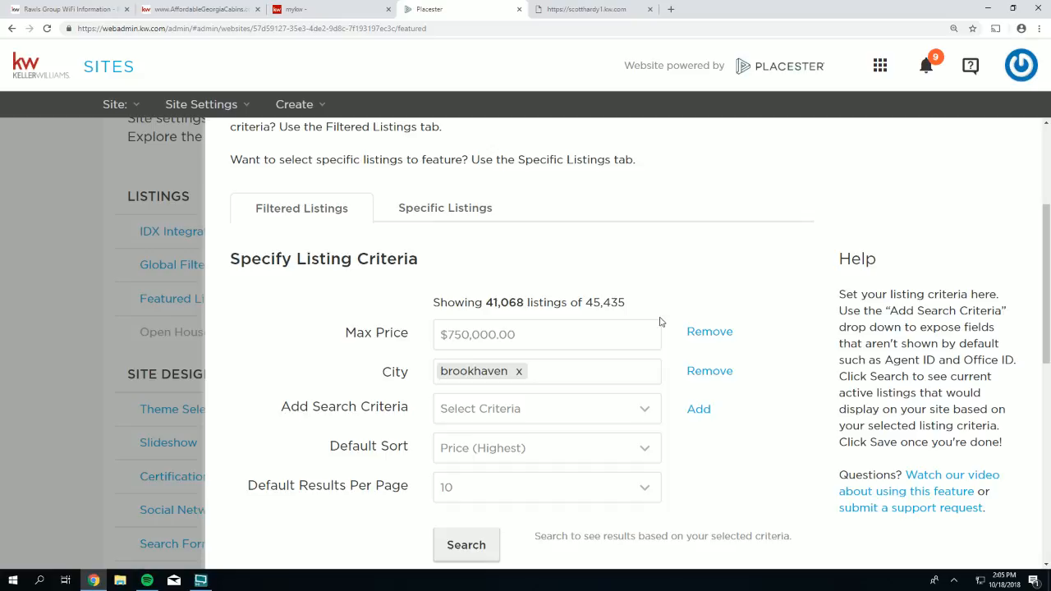
text(sandy springs)
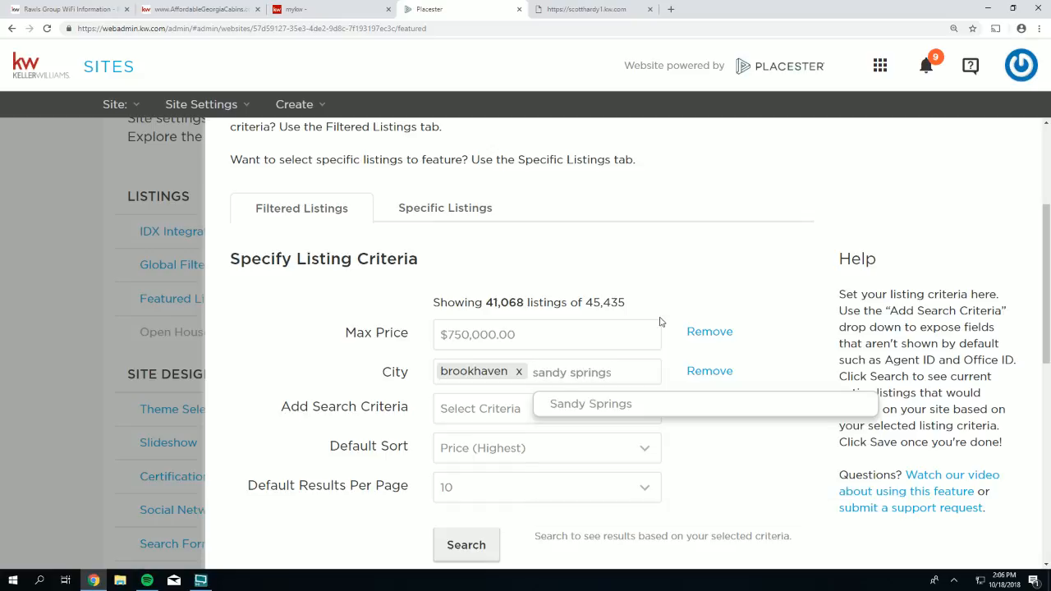
key(BackSpace)
key(BackSpace)
key(BackSpace)
key(BackSpace)
key(BackSpace)
key(BackSpace)
key(BackSpace)
key(BackSpace)
key(BackSpace)
key(BackSpace)
key(BackSpace)
key(BackSpace)
key(BackSpace)
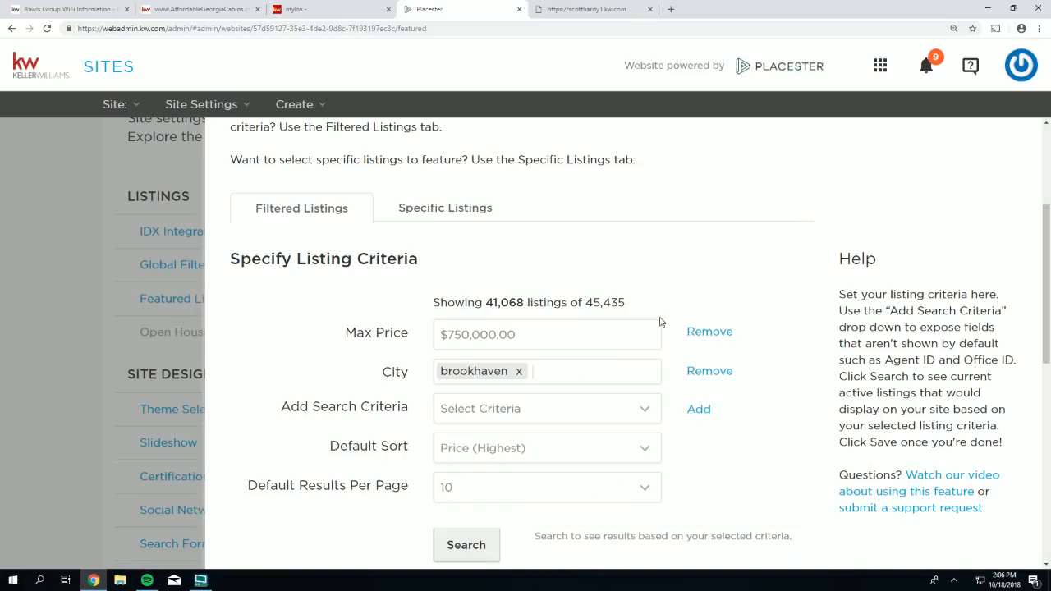
- Run the search, returning 300 listings under the $750,000.00 Max Price
click(470, 545)
scroll(649, 498, down, 1)
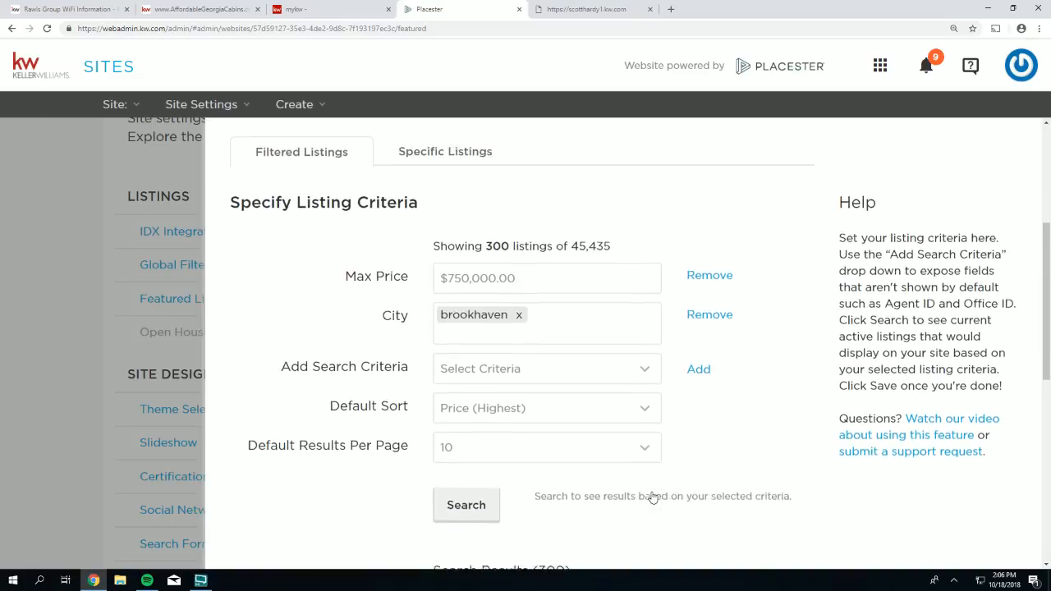
scroll(652, 497, down, 2)
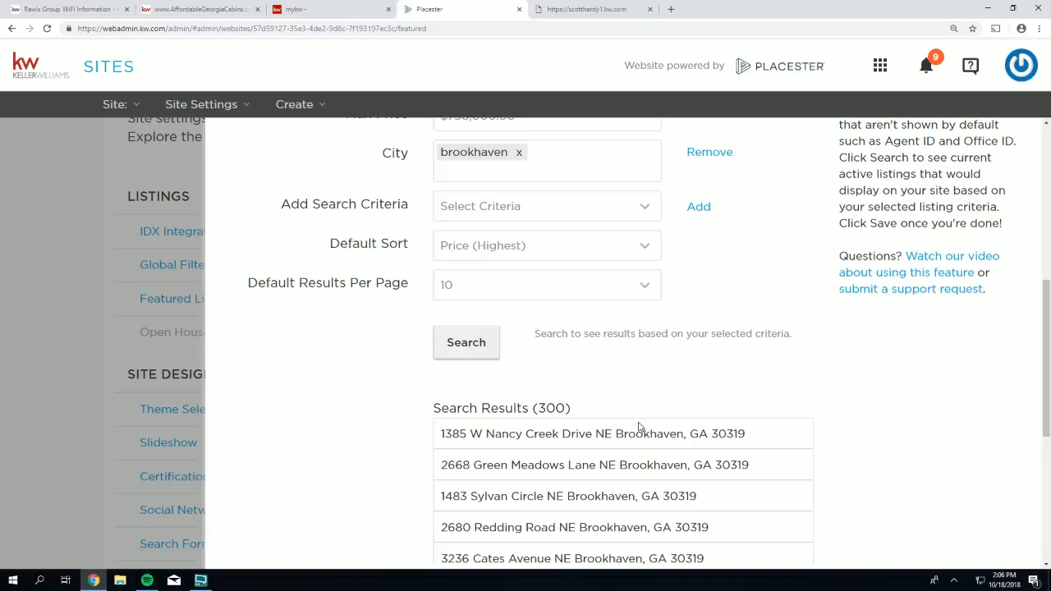
drag(573, 409, 436, 401)
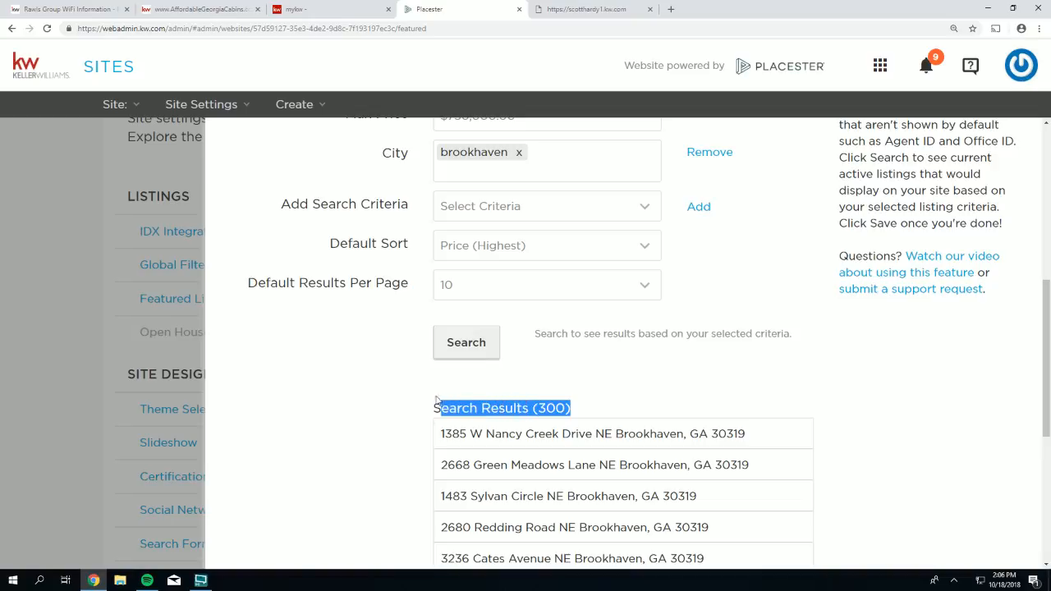
scroll(458, 272, up, 2)
drag(525, 226, 437, 226)
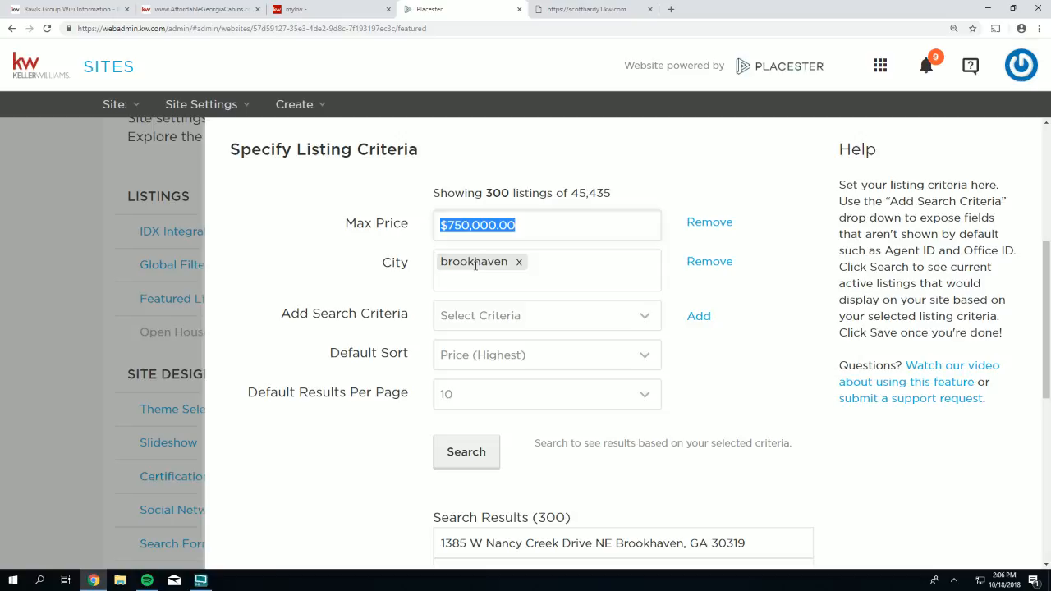
- Save the Featured Listings settings
scroll(722, 421, up, 1)
scroll(794, 439, down, 5)
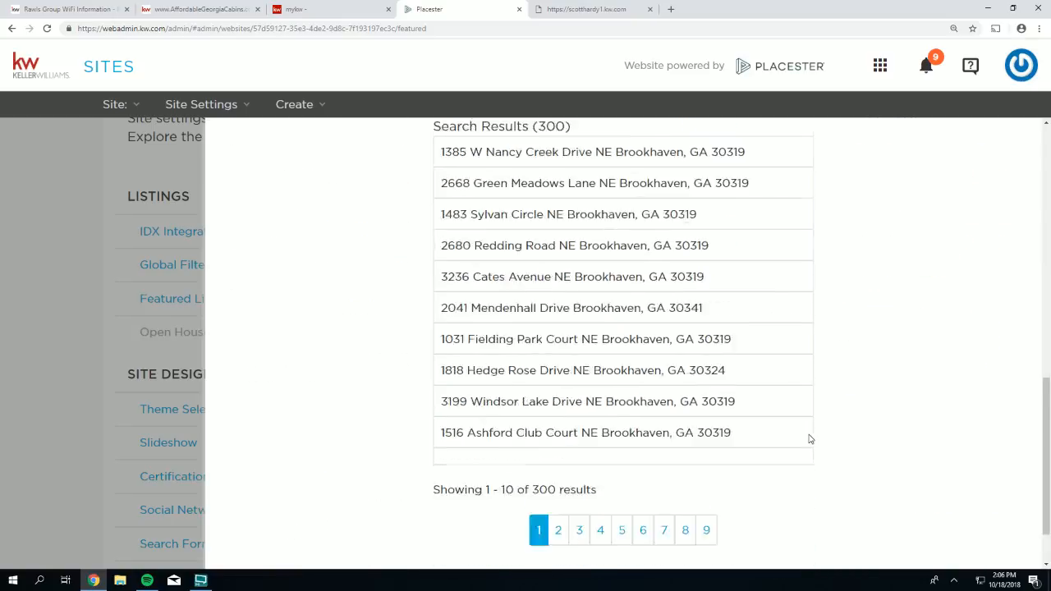
scroll(810, 439, down, 1)
click(791, 529)
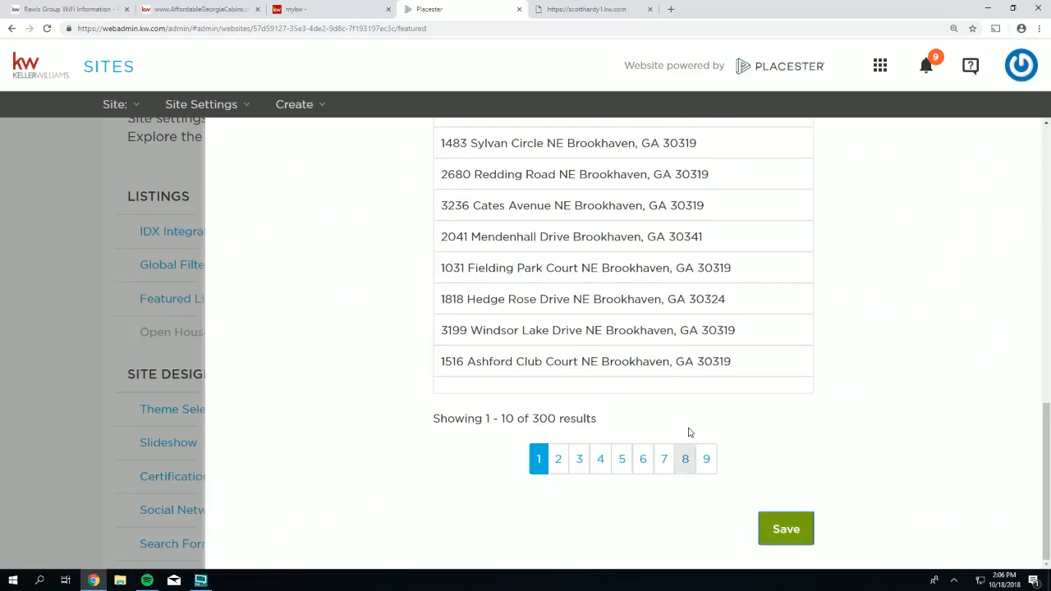
- Reload the live scotthardy1.kw.com site to refresh its Featured Properties
click(577, 11)
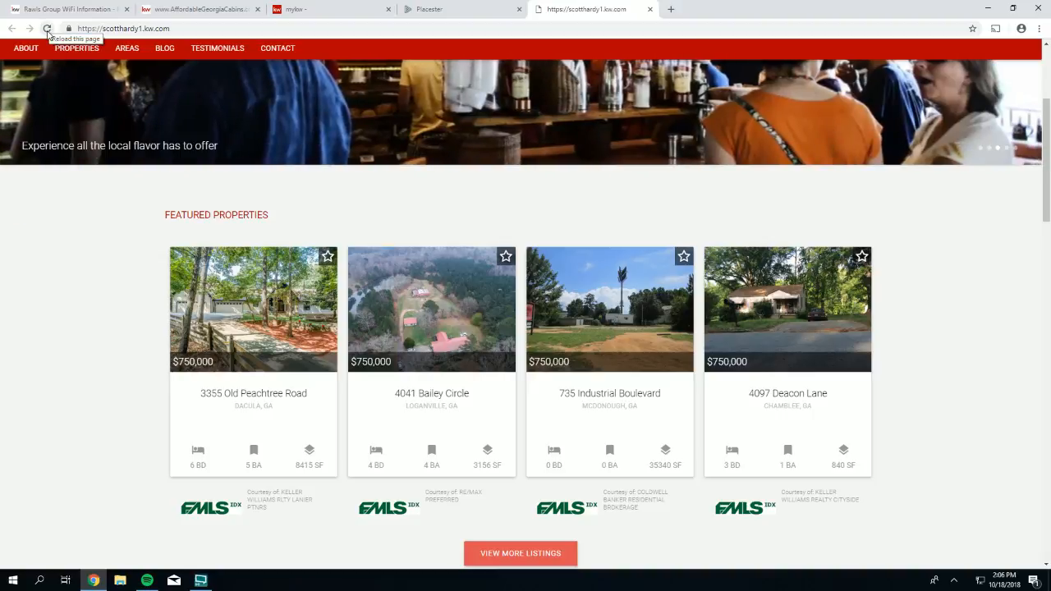
click(47, 30)
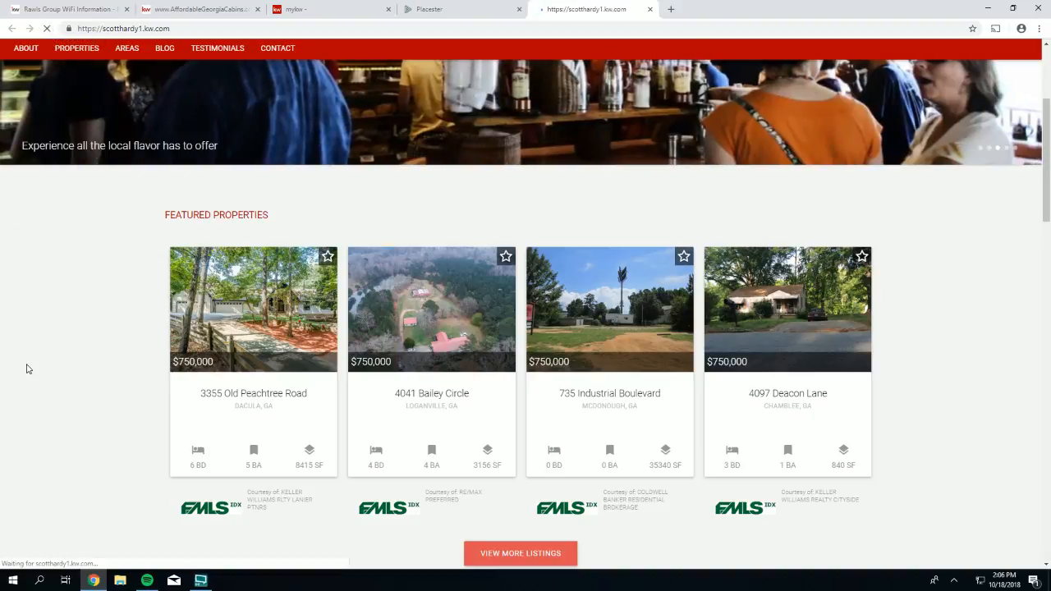
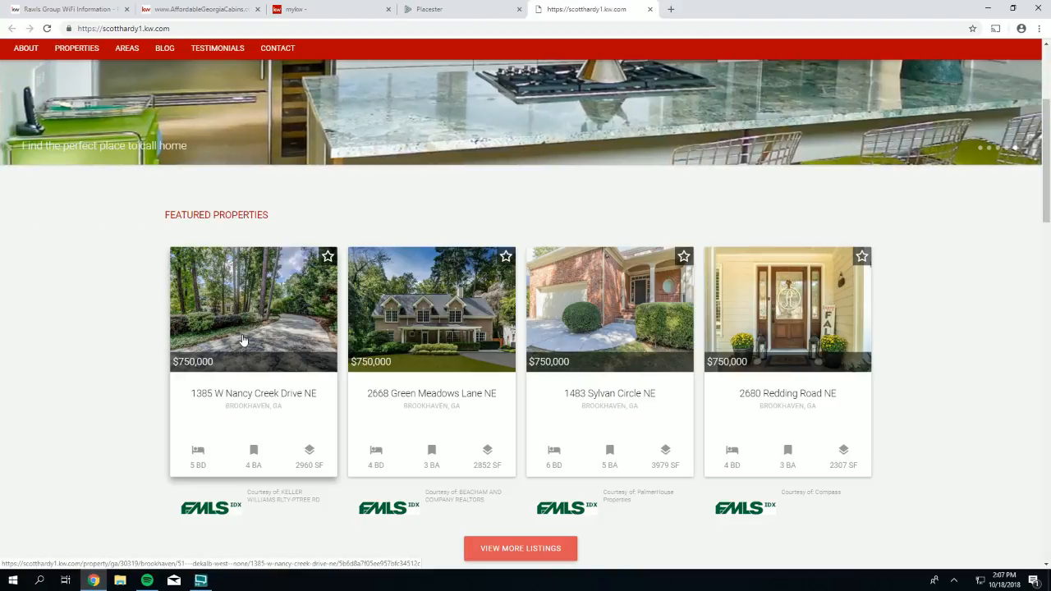
click(435, 305)
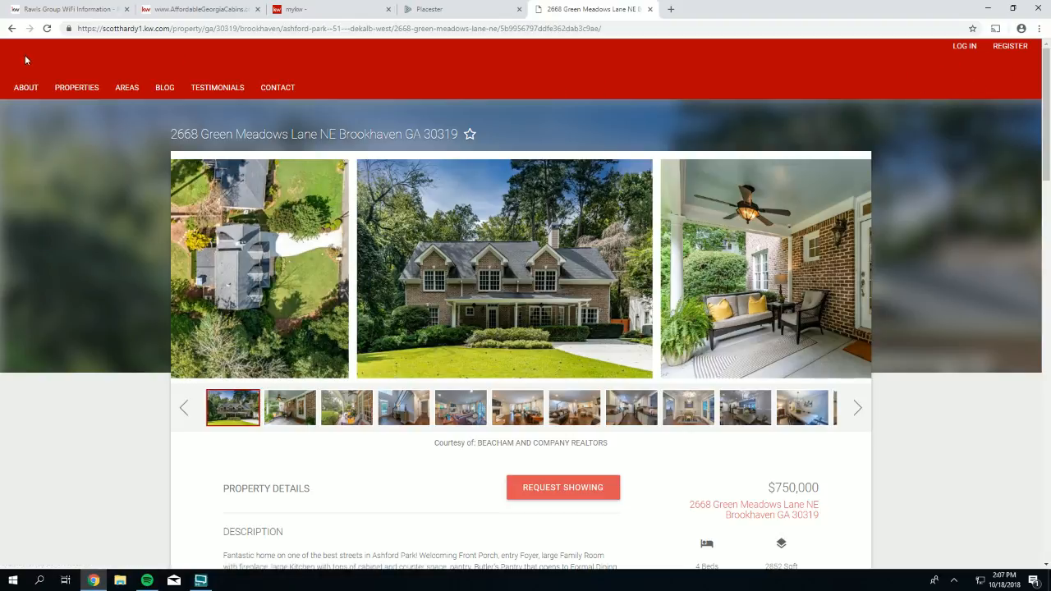
click(11, 29)
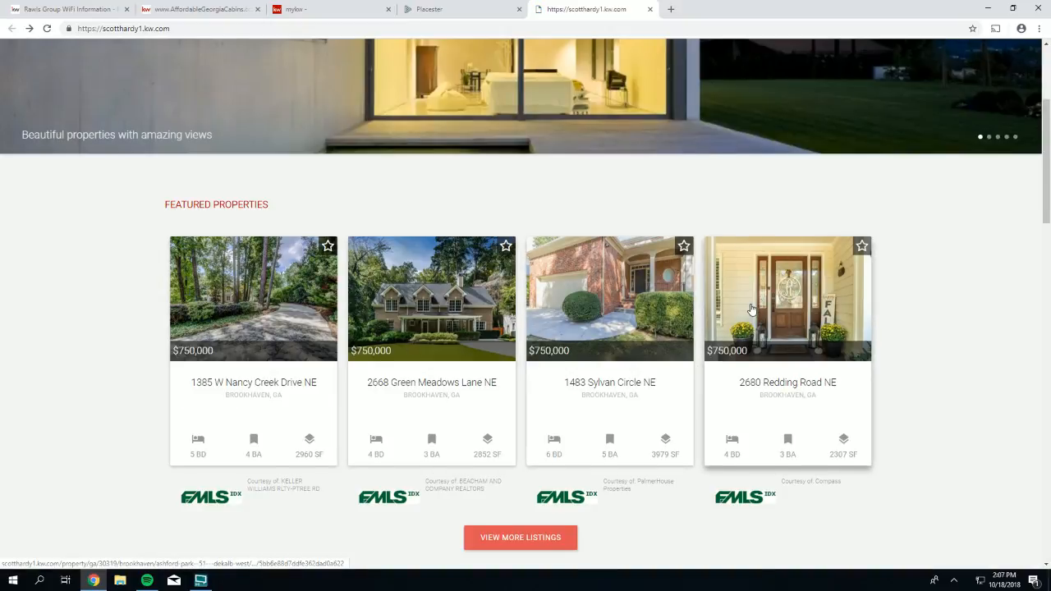
scroll(750, 309, up, 2)
scroll(750, 309, down, 1)
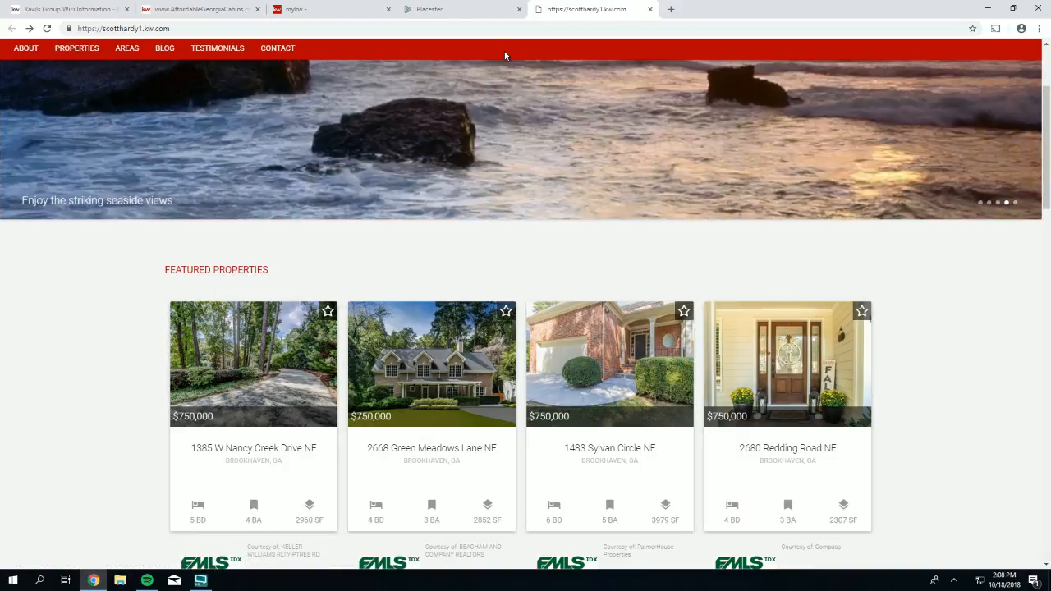
click(436, 11)
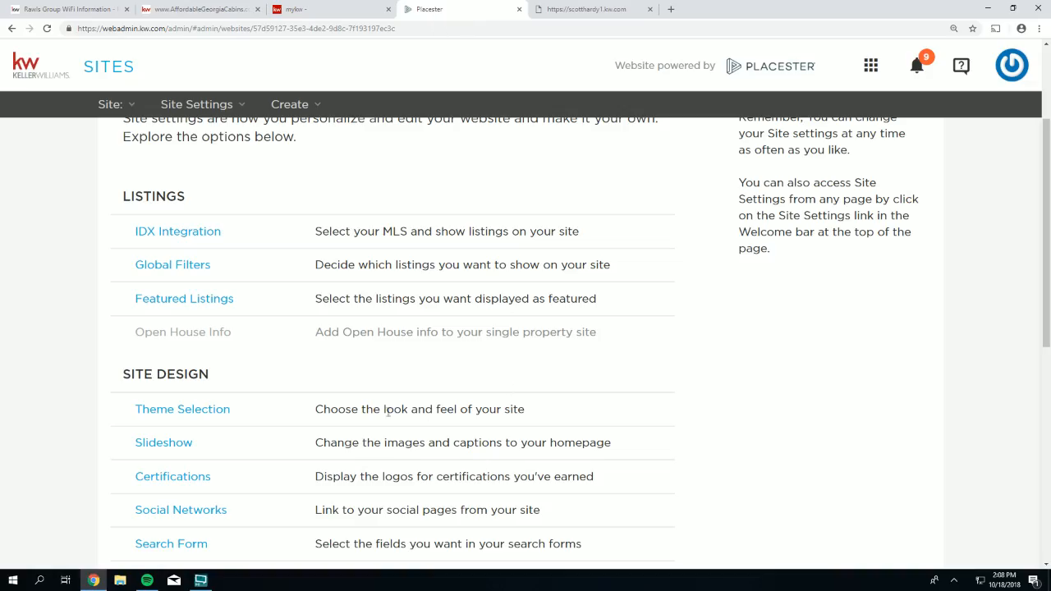
- Open the Featured Listings settings, note the Default Sort option, and compare with the live site
click(188, 299)
scroll(482, 388, down, 4)
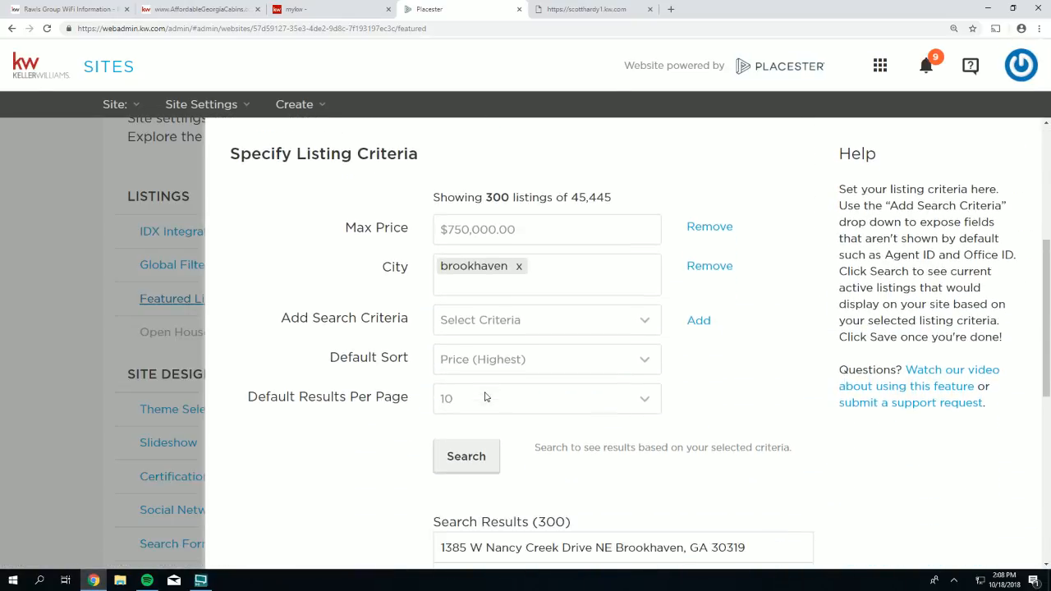
drag(327, 353, 411, 357)
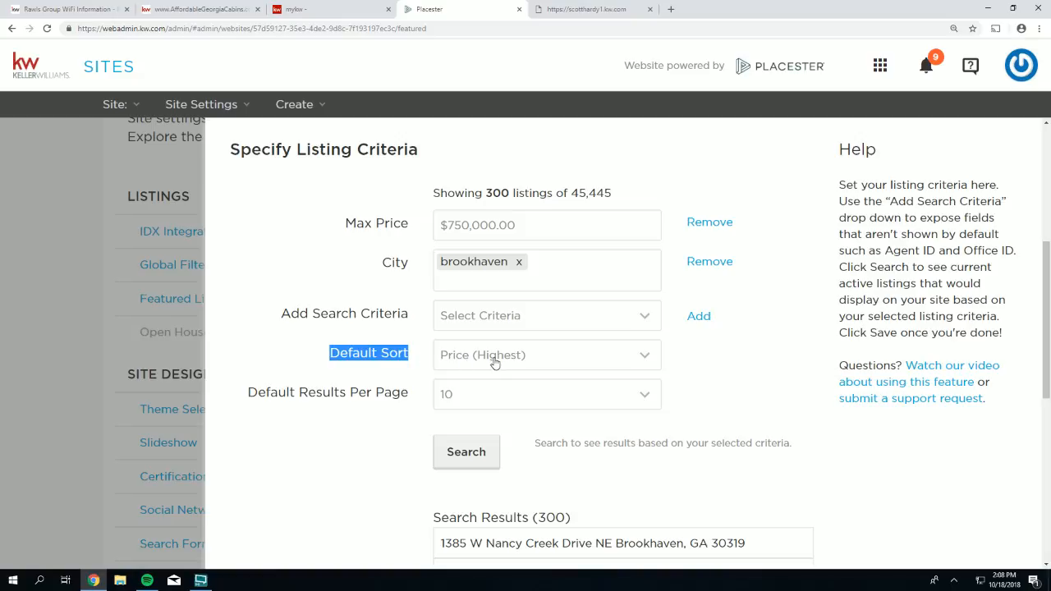
click(598, 10)
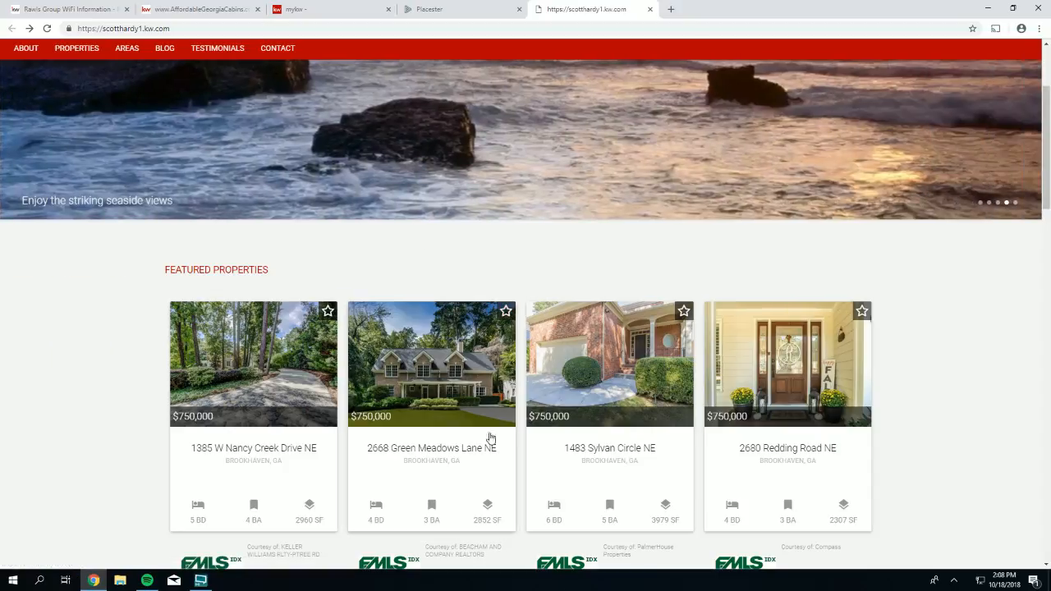
- Set the featured listings Default Sort to Total Images (Most) and save
click(434, 9)
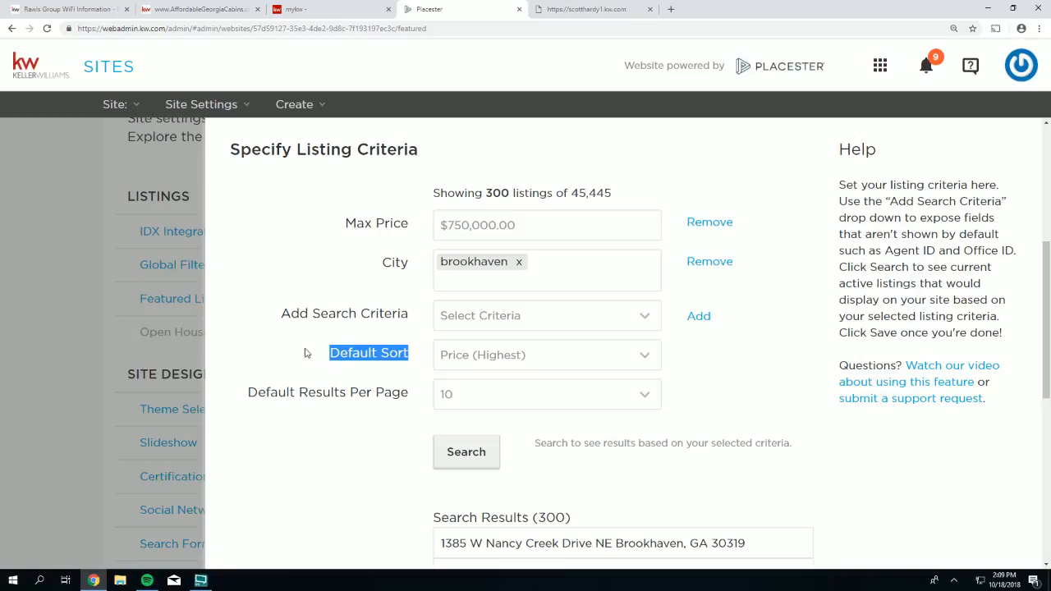
click(466, 361)
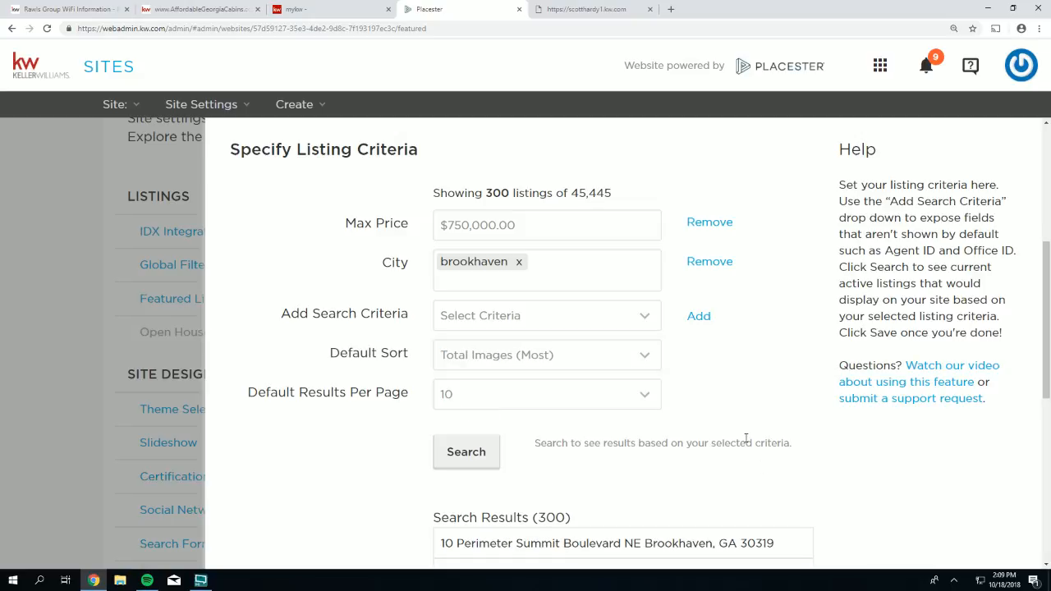
scroll(747, 451, down, 5)
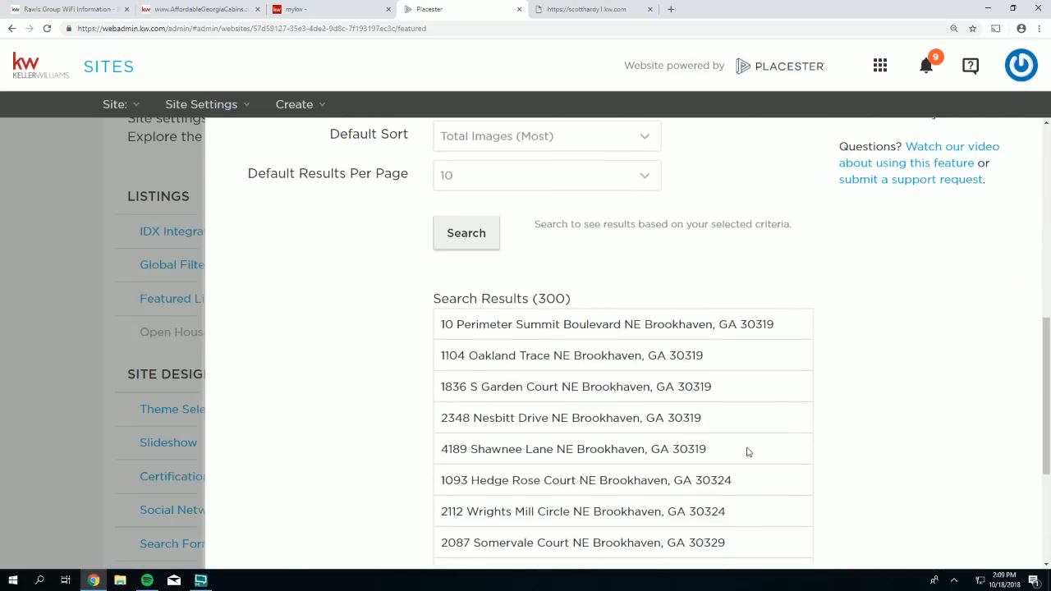
click(784, 530)
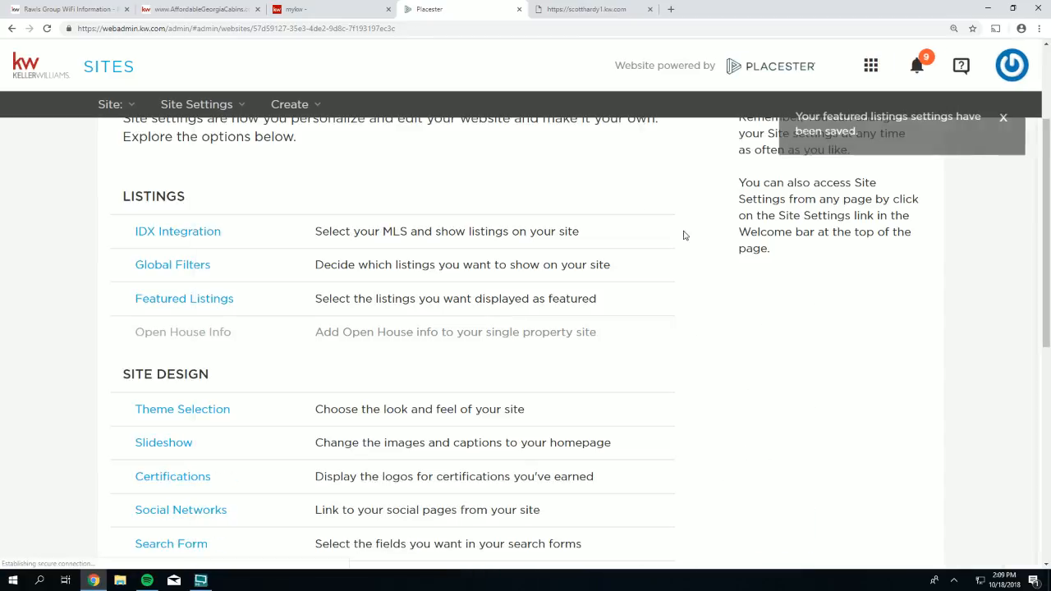
click(566, 12)
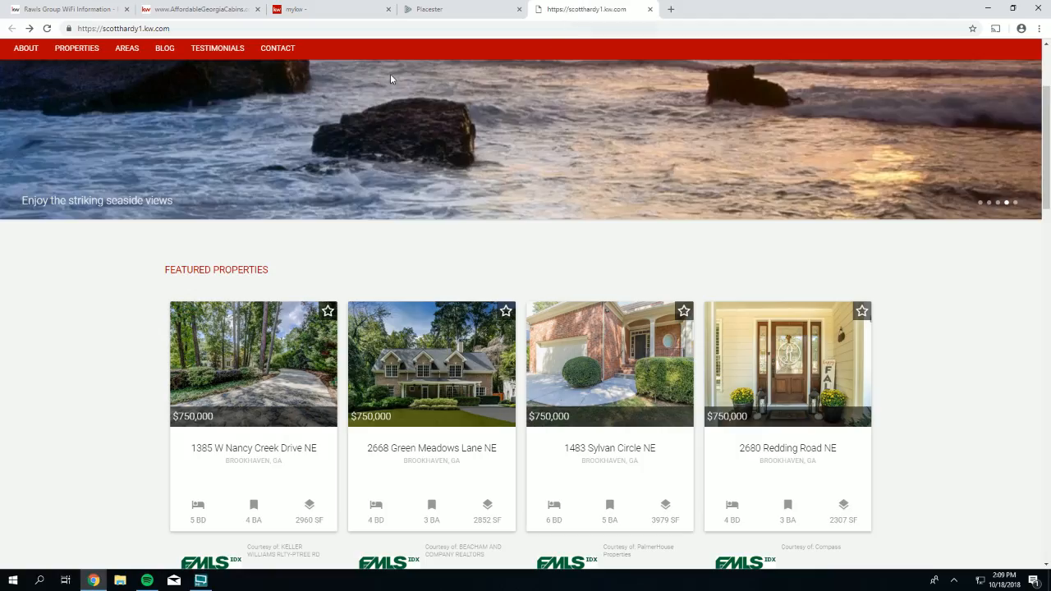
- Reload scotthardy1.kw.com to check the re-sorted Brookhaven featured properties, then return to Site Settings
click(46, 29)
scroll(169, 283, down, 2)
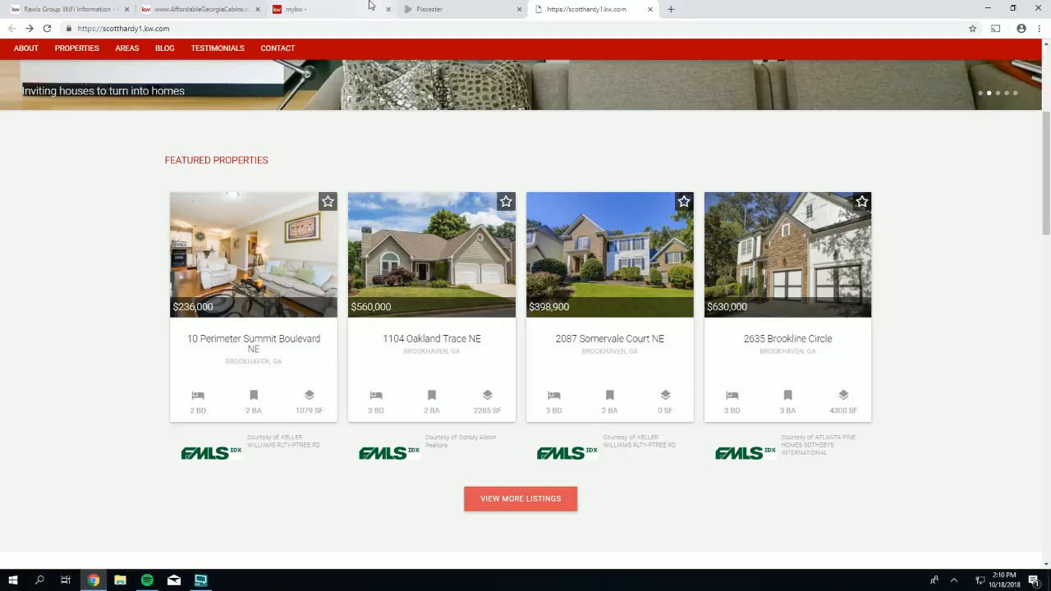
click(453, 14)
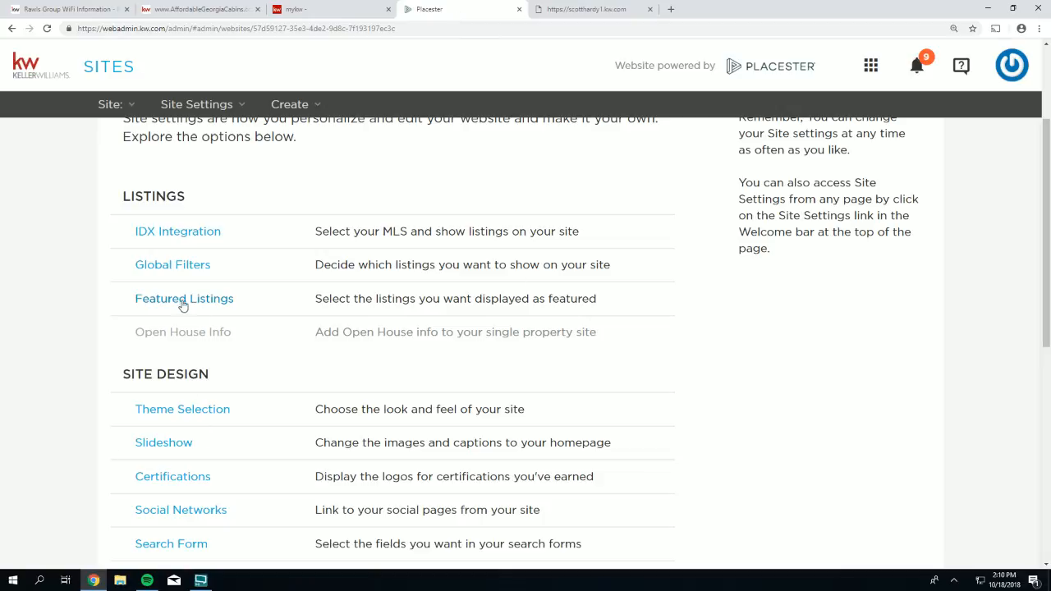
- Reopen Featured Listings to show the Brookhaven, $750,000 max-price criteria matching 300 listings
click(187, 301)
scroll(629, 402, down, 3)
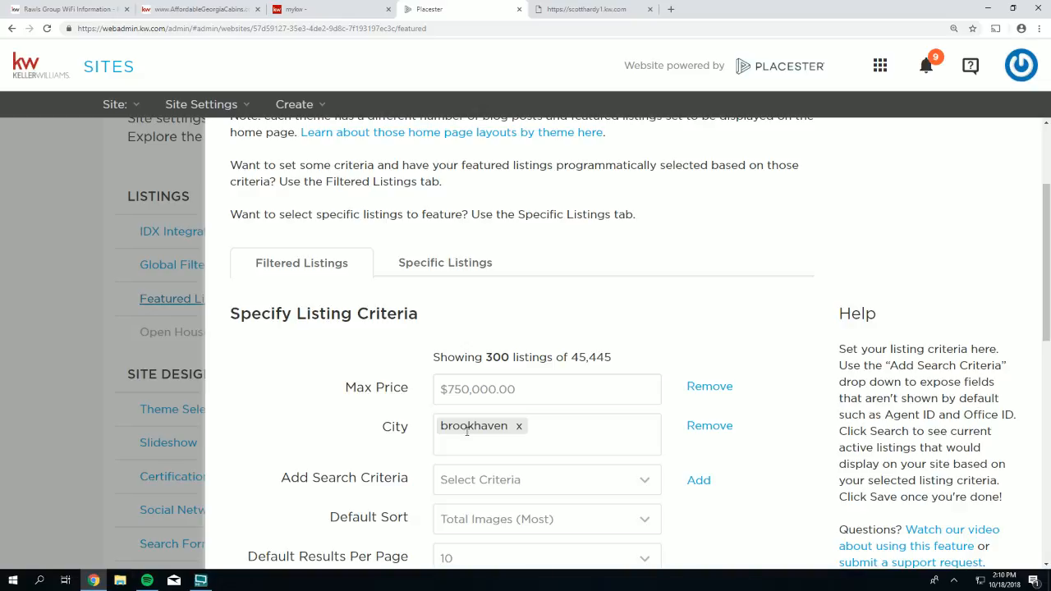
scroll(465, 429, up, 1)
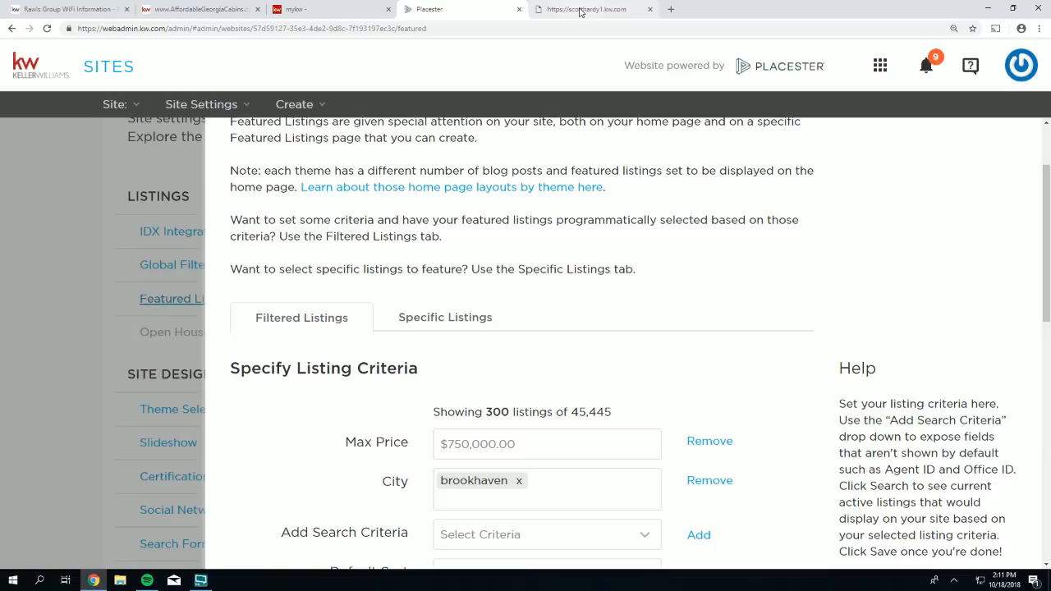
- View the live site's four Brookhaven featured properties priced $236,000 to $630,000
click(579, 11)
scroll(922, 301, up, 2)
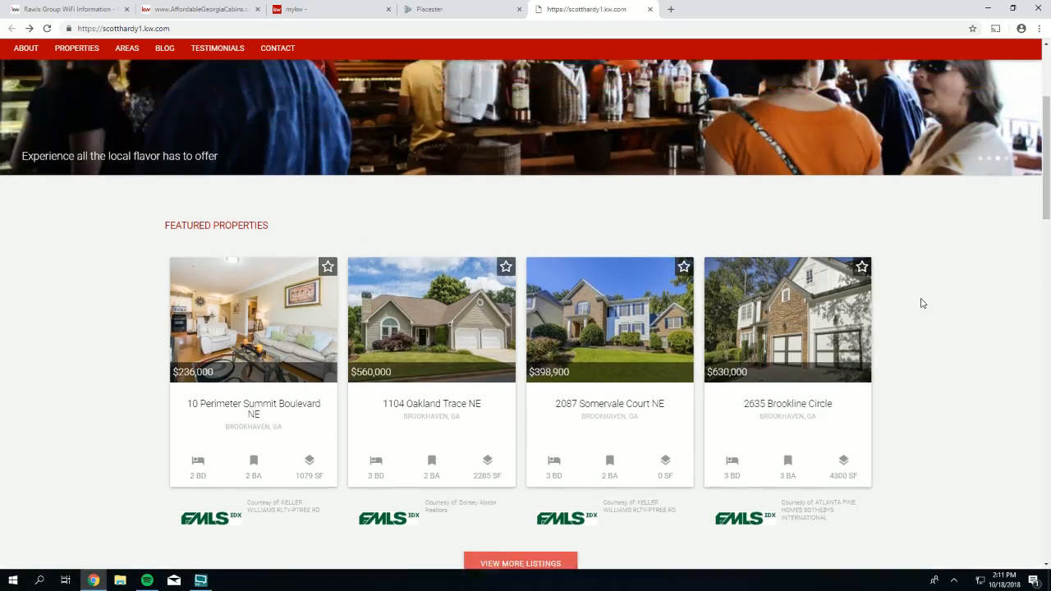
scroll(944, 325, down, 1)
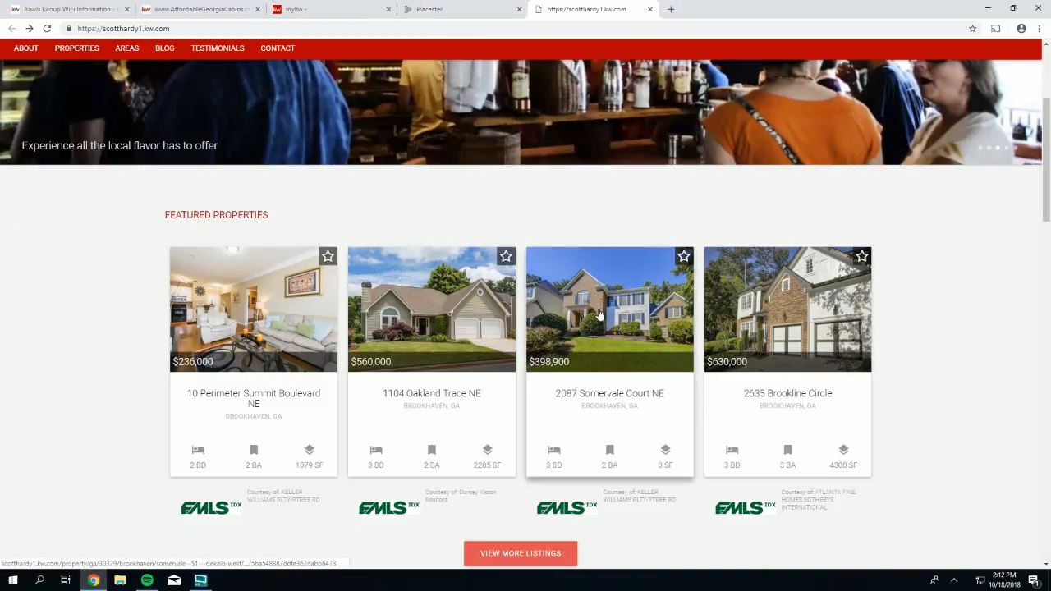
- Remove the Max Price and City criteria from the featured listings filter
click(436, 11)
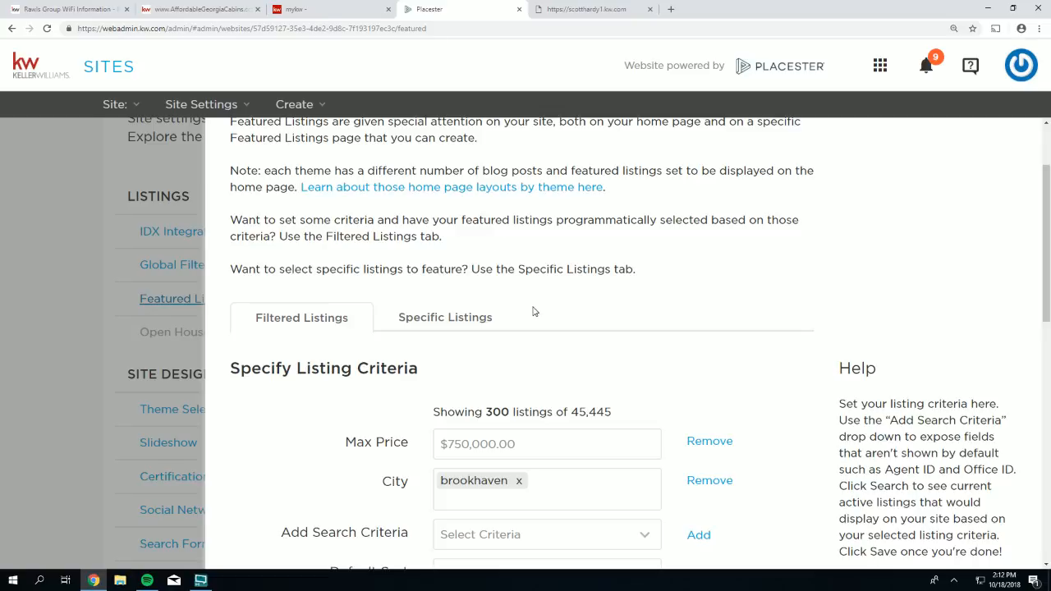
scroll(533, 312, down, 2)
scroll(519, 291, down, 1)
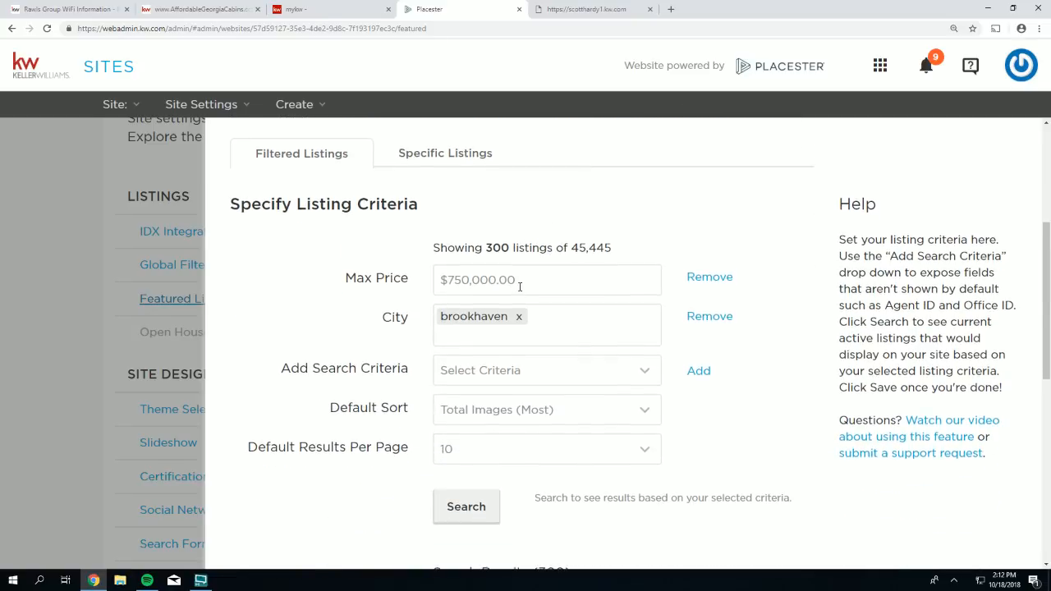
scroll(530, 283, down, 1)
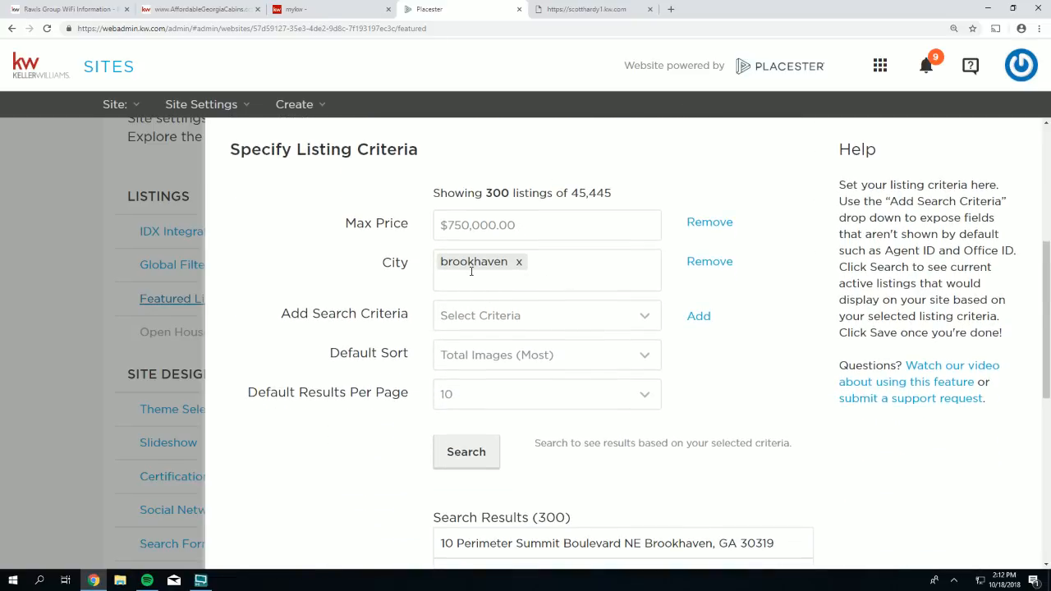
click(706, 224)
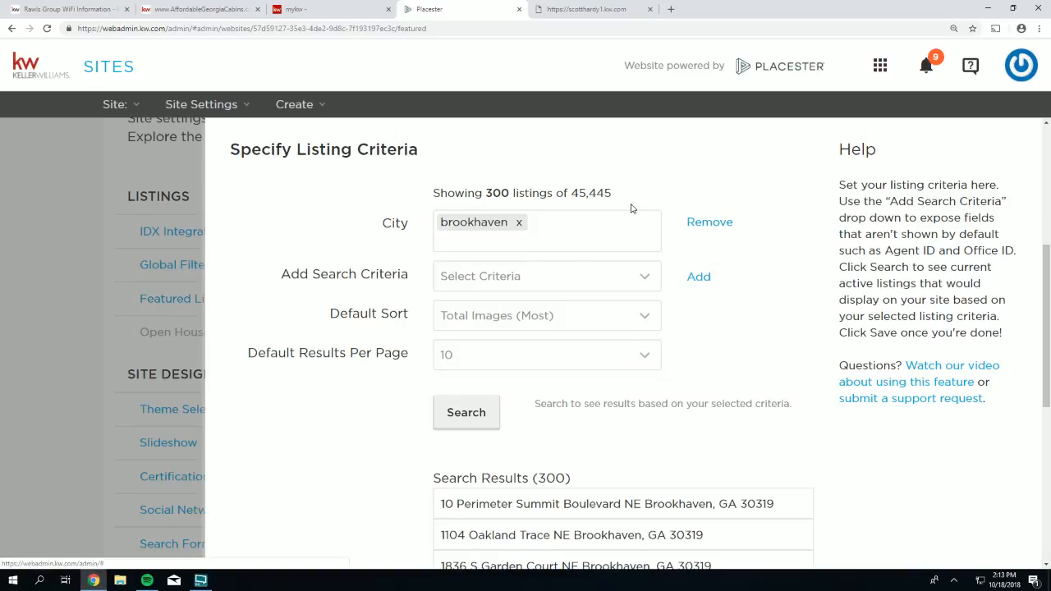
click(708, 221)
- Add an empty Neighborhood search criterion to the featured listings filter
click(457, 227)
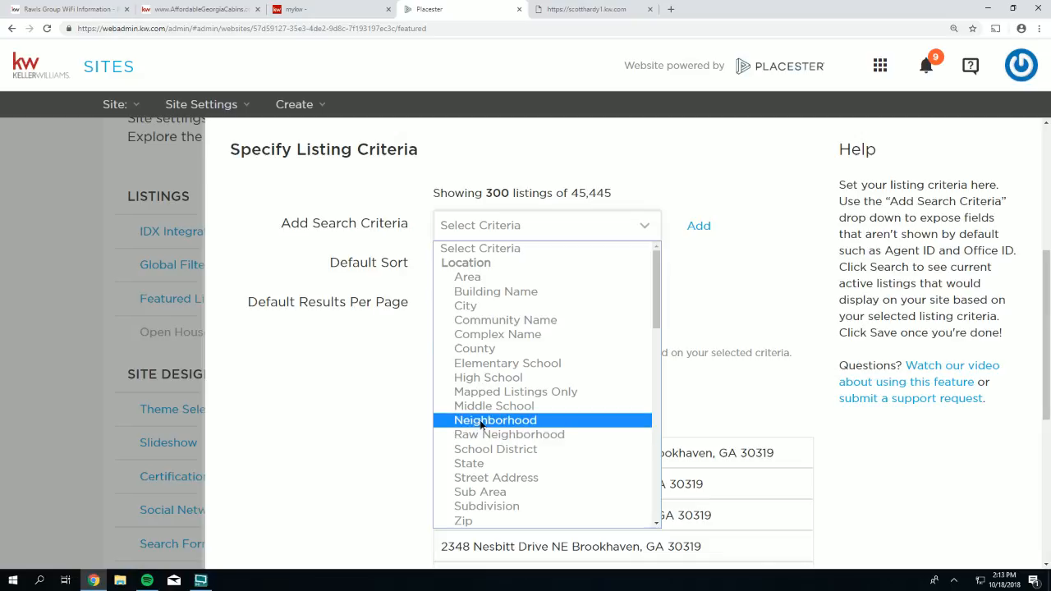
click(484, 420)
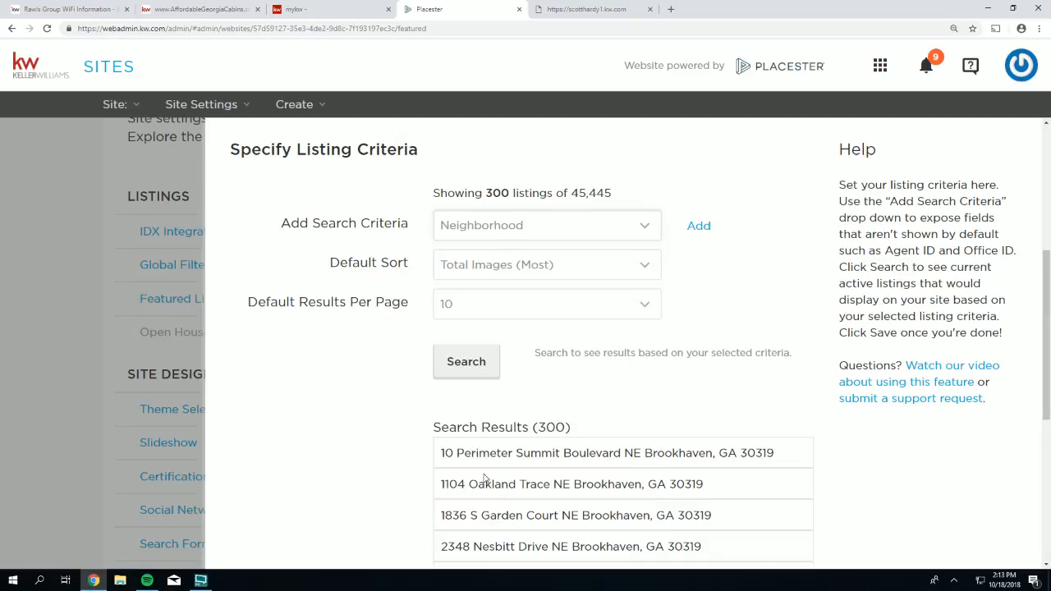
click(696, 226)
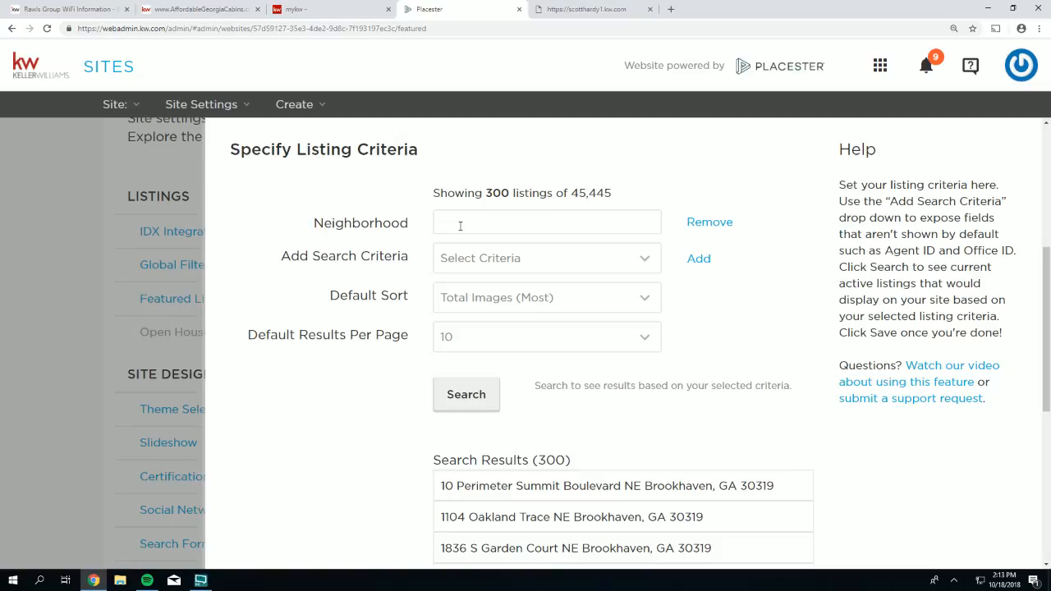
click(585, 10)
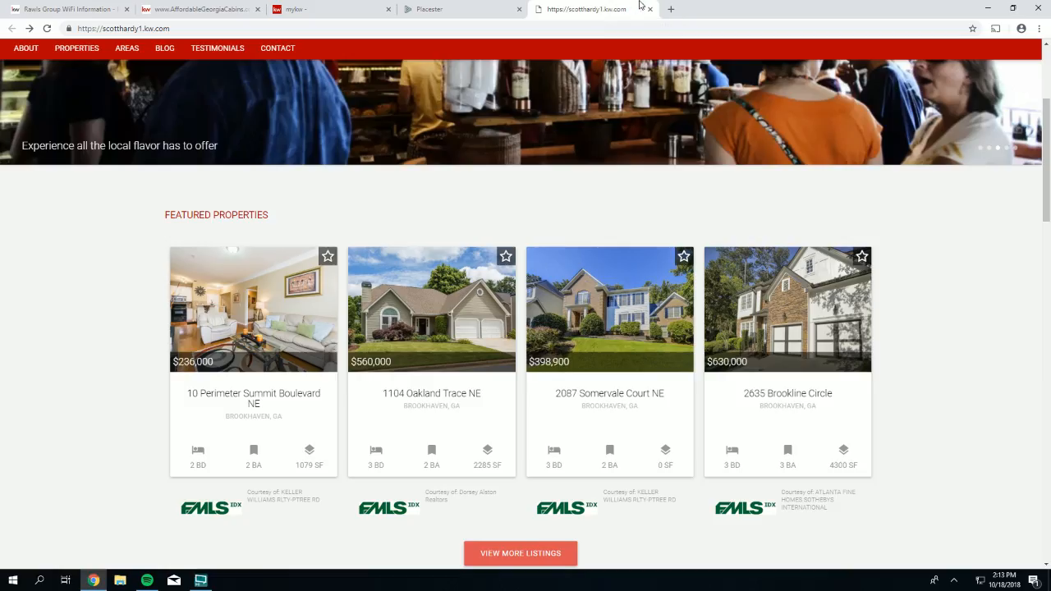
- Search 'brookhaven ga neighborhoods' and open the Brookhaven, Georgia Wikipedia Neighborhoods and districts section
click(574, 33)
text(brokh)
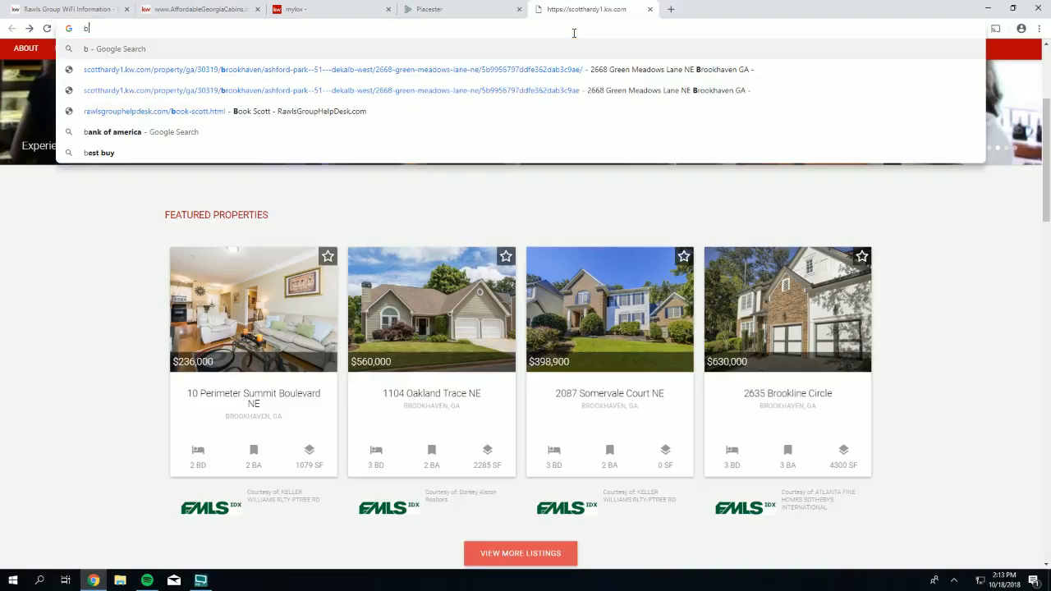
key(BackSpace)
key(BackSpace)
text(ok)
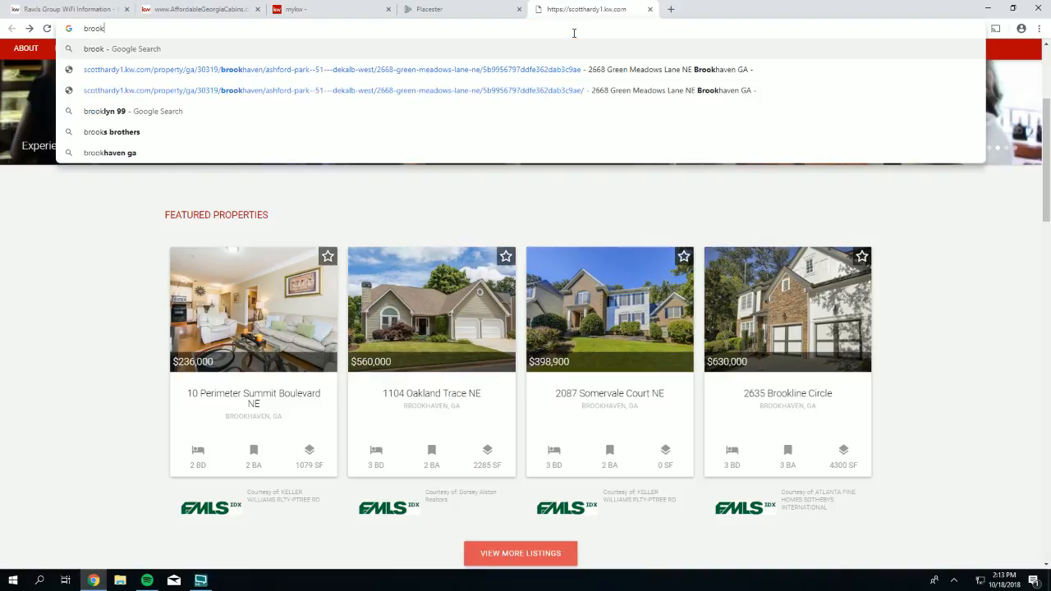
text(haven ga neighborhoods)
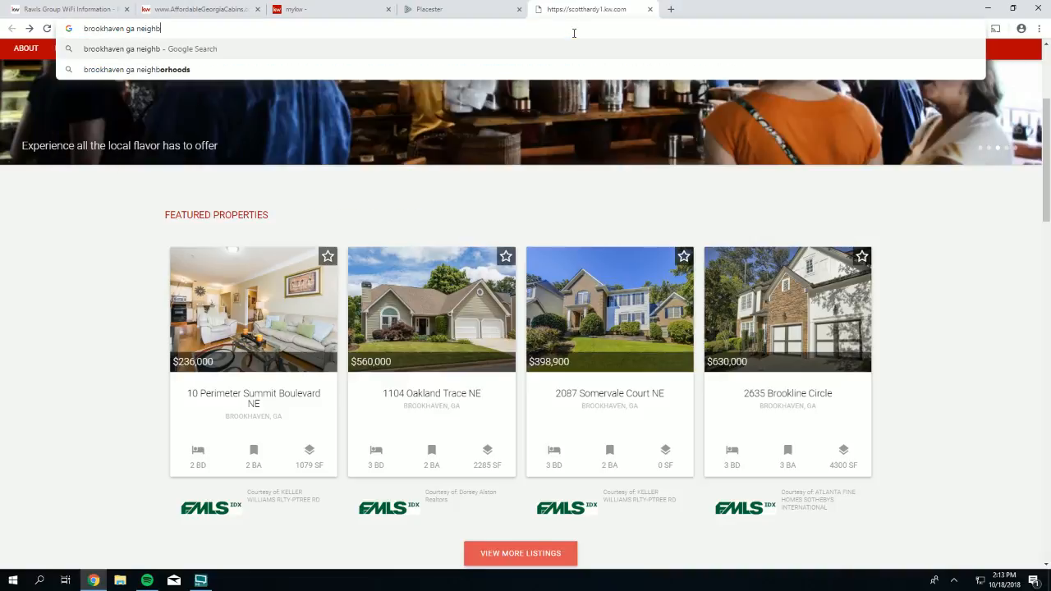
key(Return)
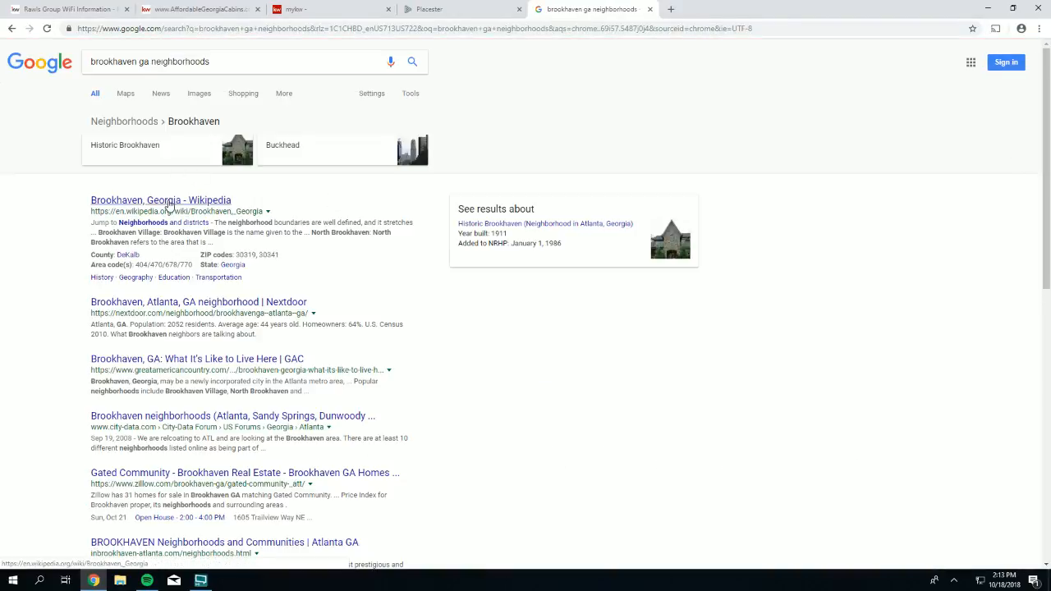
click(170, 203)
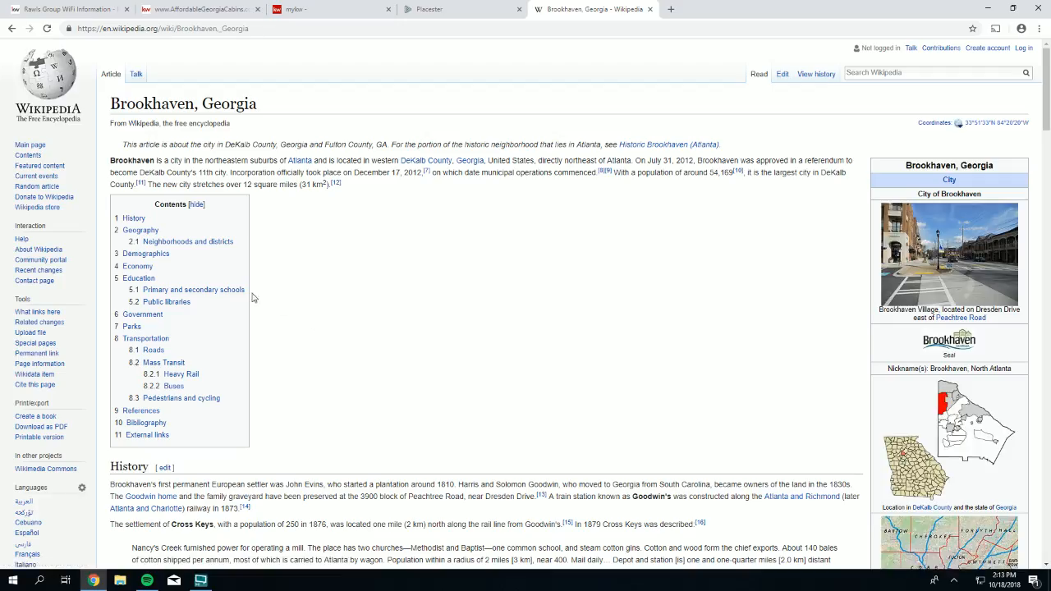
click(177, 242)
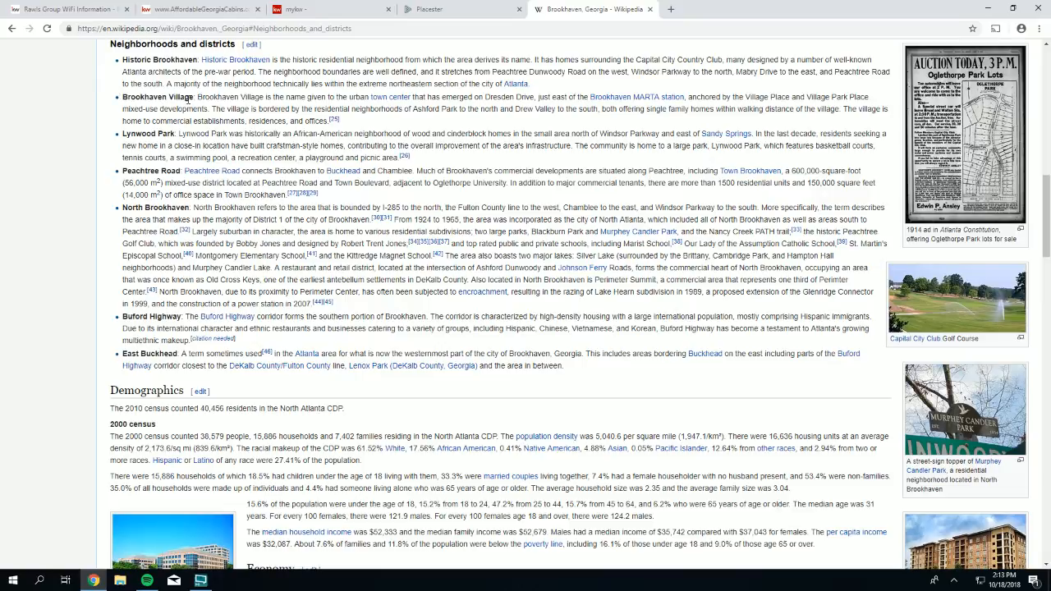
- Copy the neighborhood name 'Brookhaven Village' from the article
drag(194, 97, 129, 99)
right_click(132, 99)
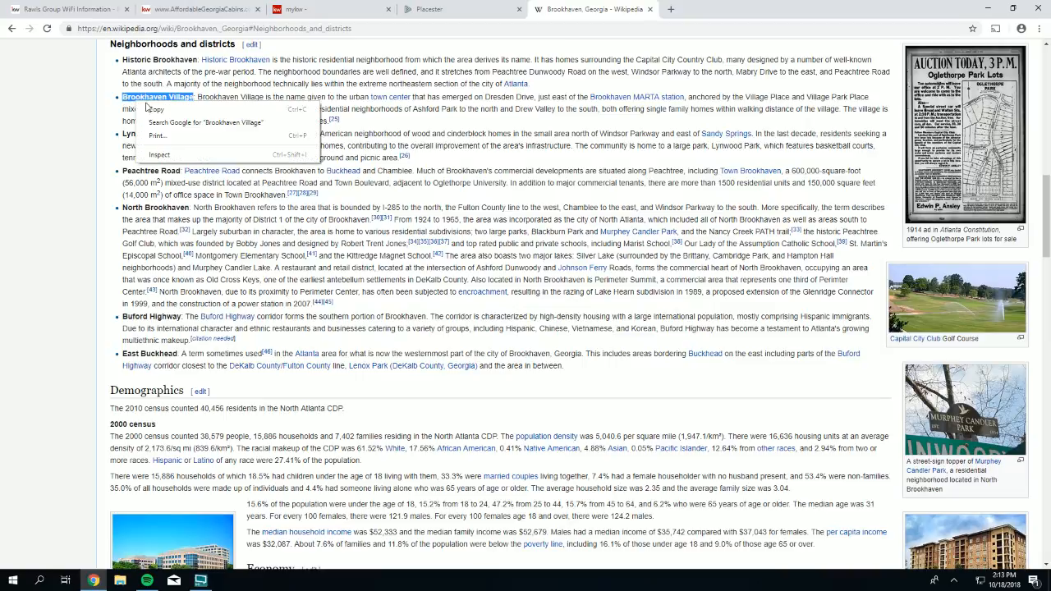
click(211, 109)
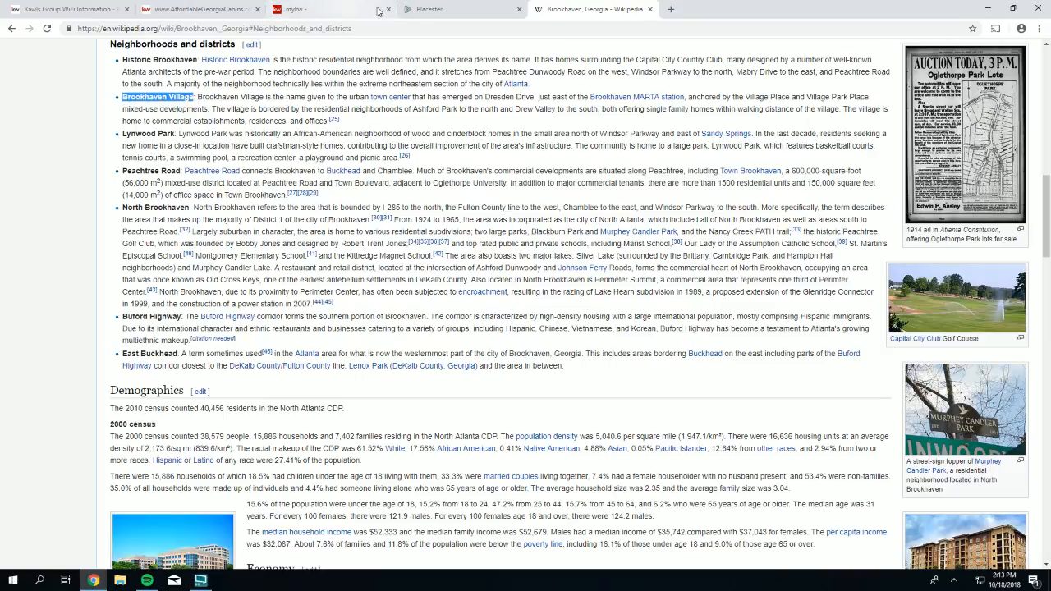
- Paste Brookhaven Village into the Neighborhood criterion and search listings
click(431, 9)
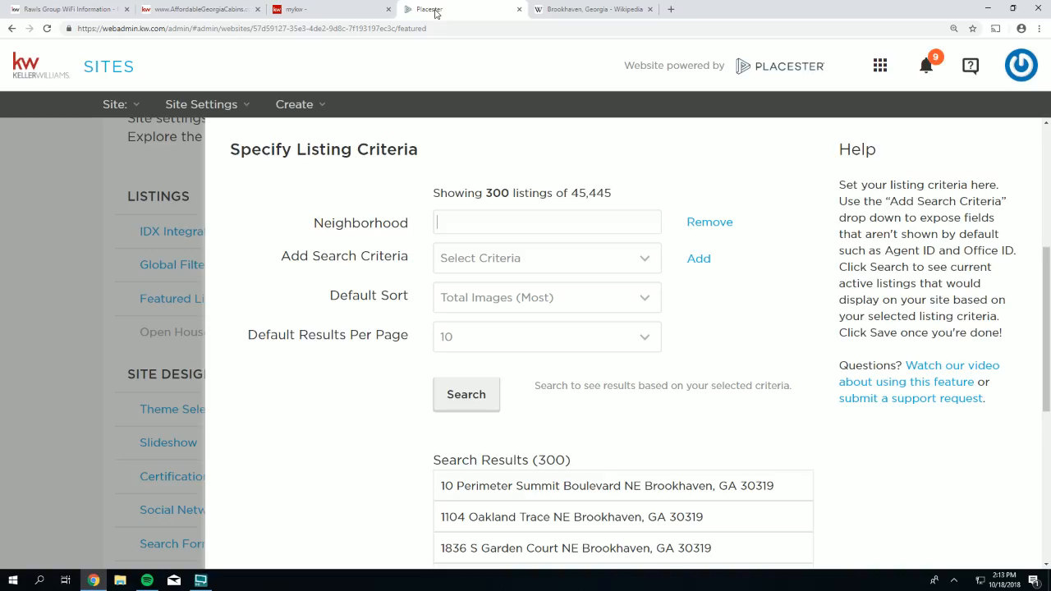
right_click(463, 226)
click(489, 289)
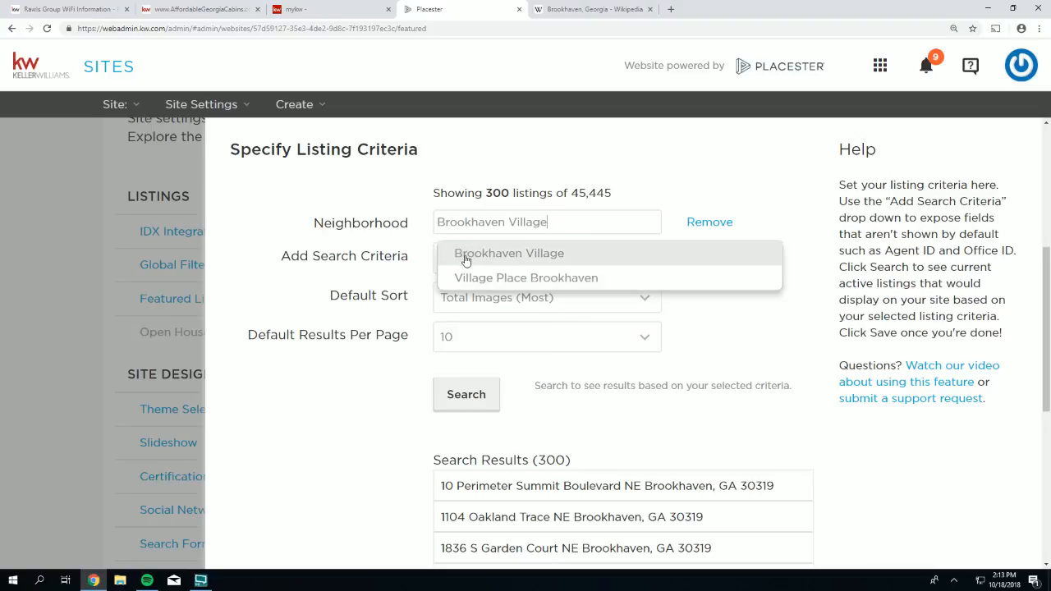
click(466, 256)
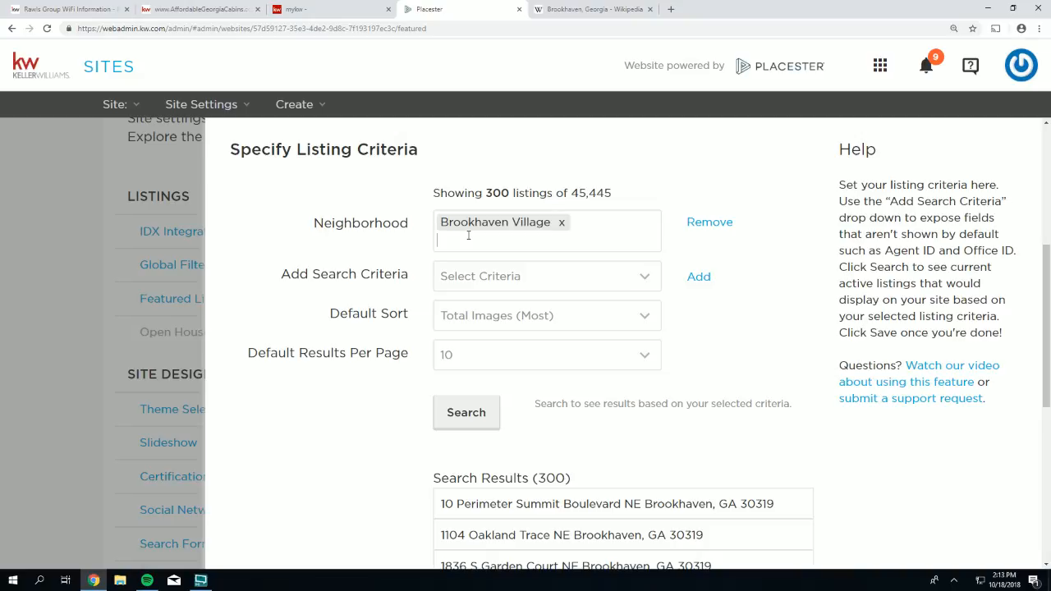
click(466, 413)
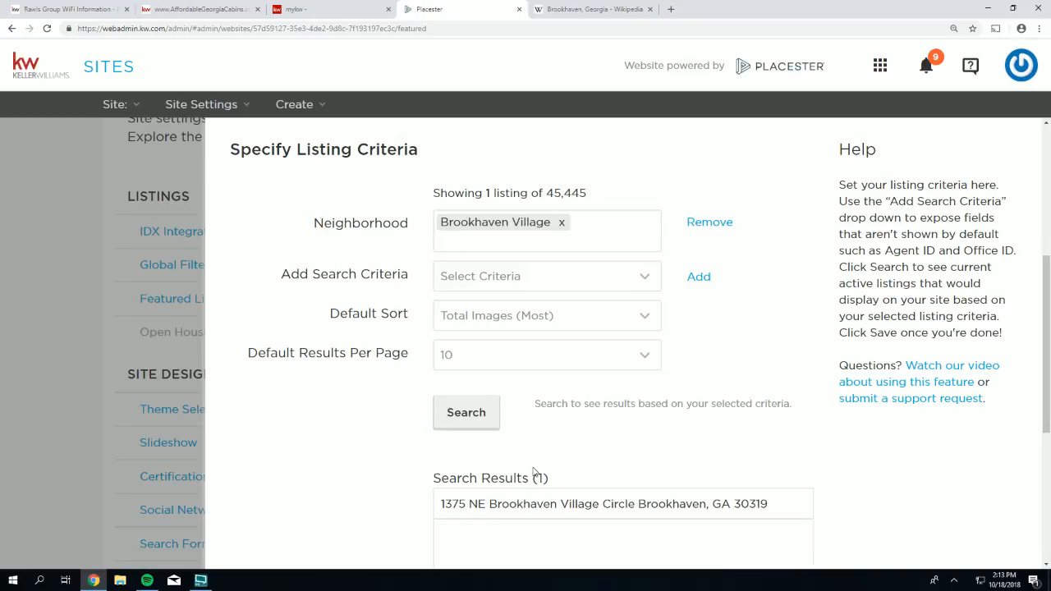
- Replace the neighborhood with Brookhaven Manor and search, returning 2 listings
click(562, 223)
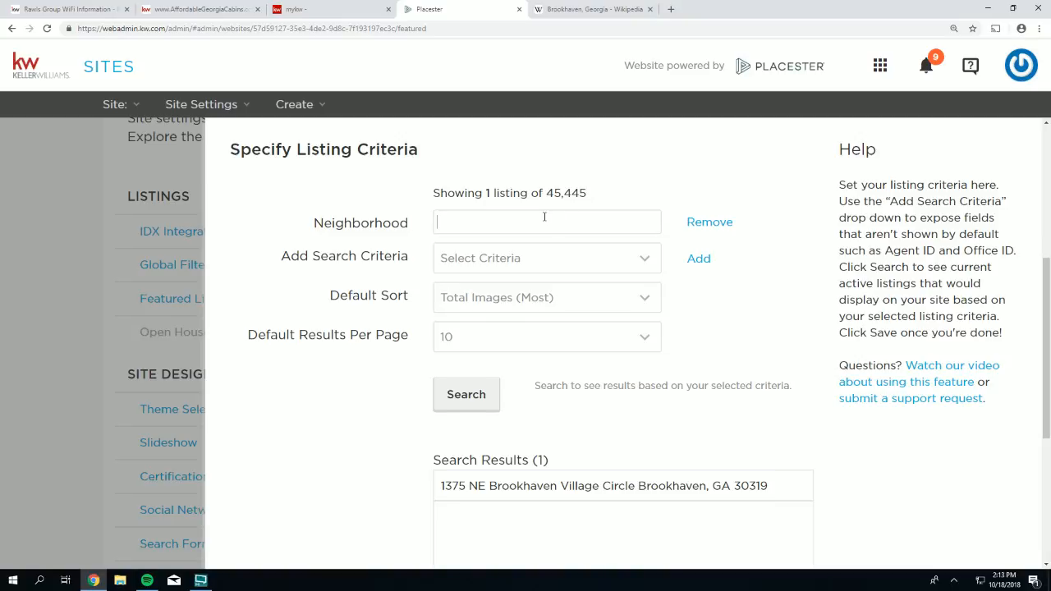
text(Brookhaven ...)
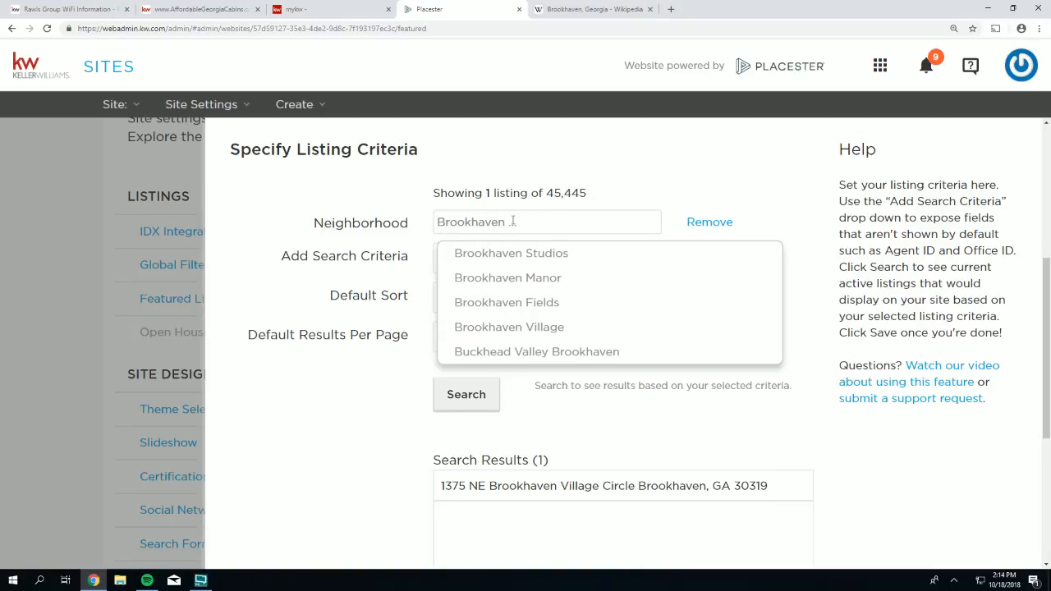
click(481, 283)
click(457, 415)
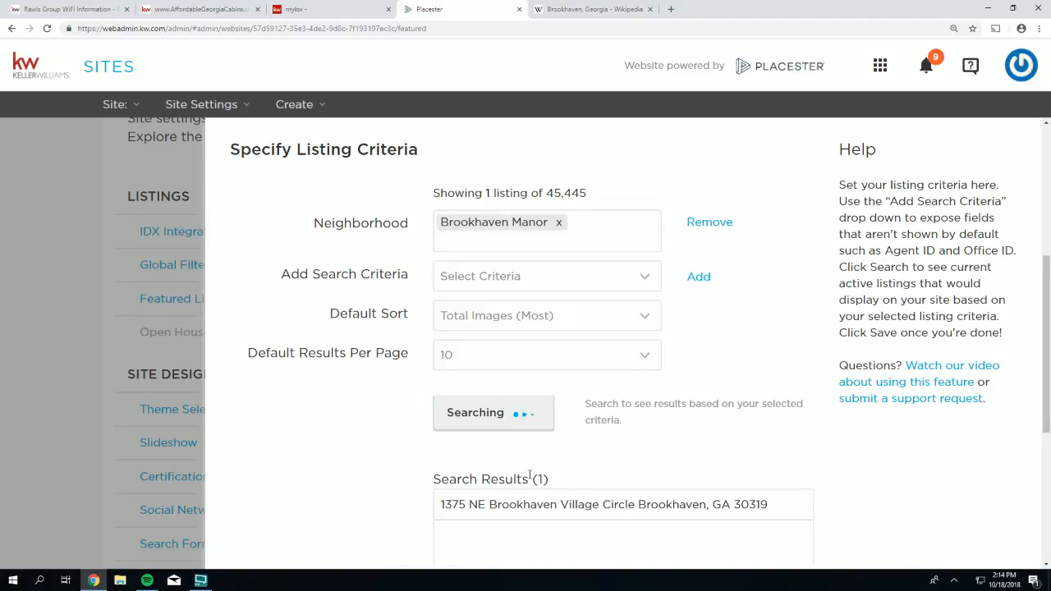
- Replace the neighborhood with Buckhead Valley Brookhaven and search, matching a single listing
click(559, 222)
text(brookhaven)
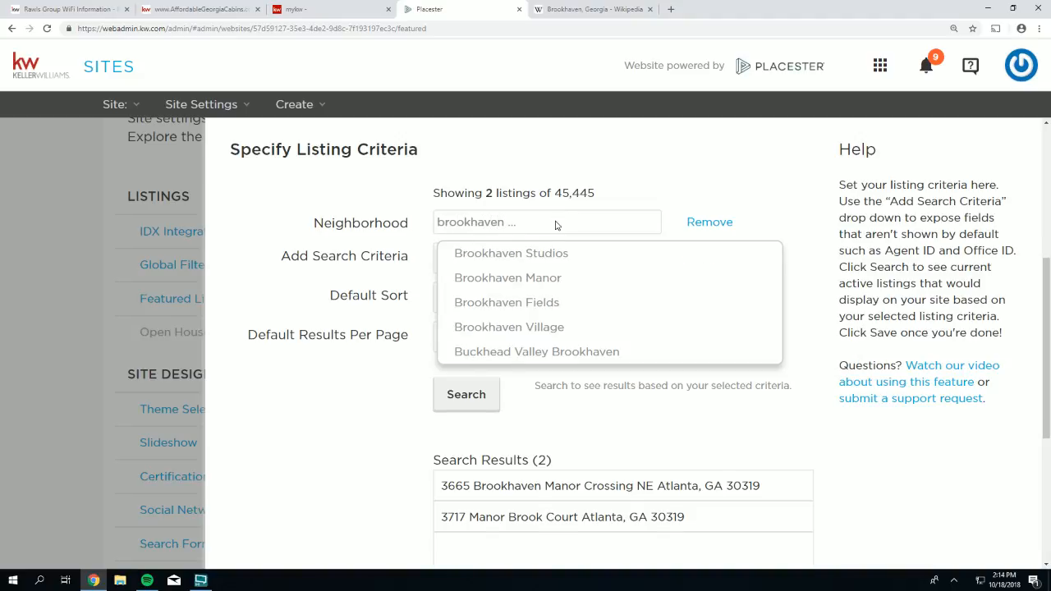
click(523, 353)
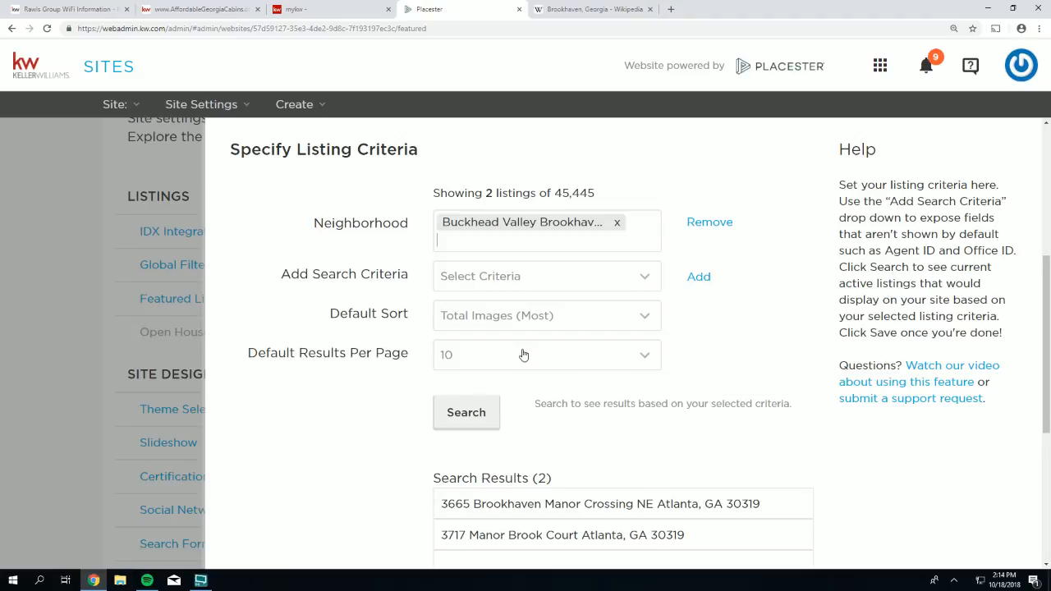
click(466, 419)
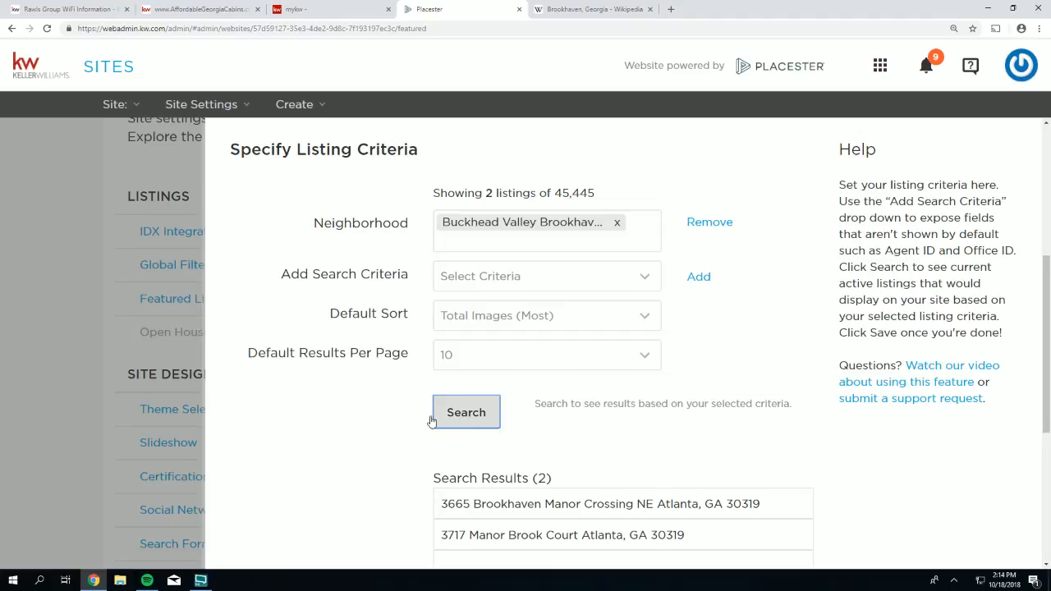
- Clear the Buckhead Valley Brookhaven filter and copy 'Lynwood Park' from the Wikipedia article
click(614, 222)
click(579, 10)
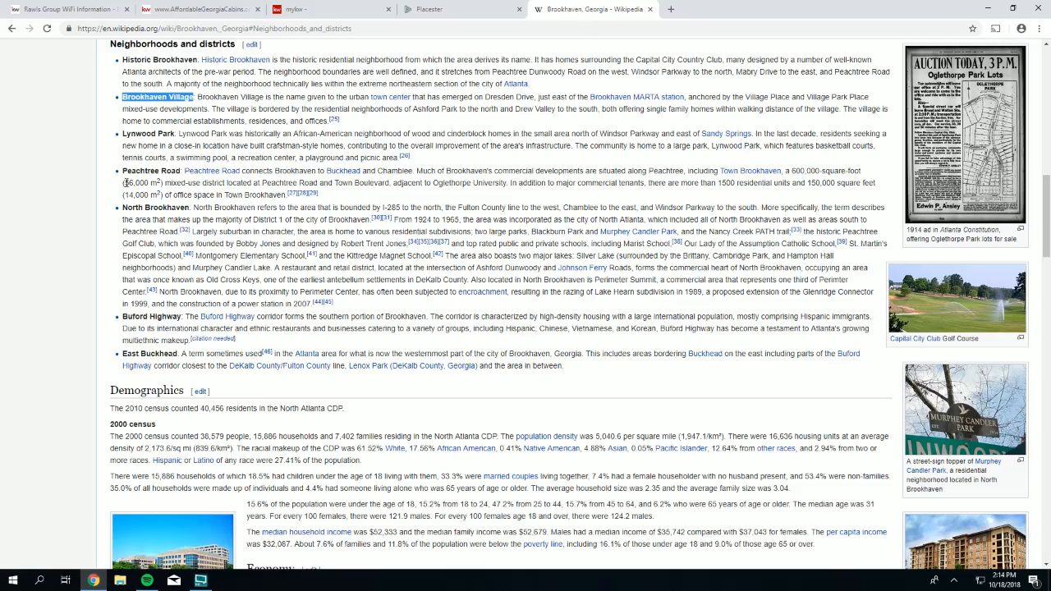
click(176, 133)
drag(176, 133, 121, 135)
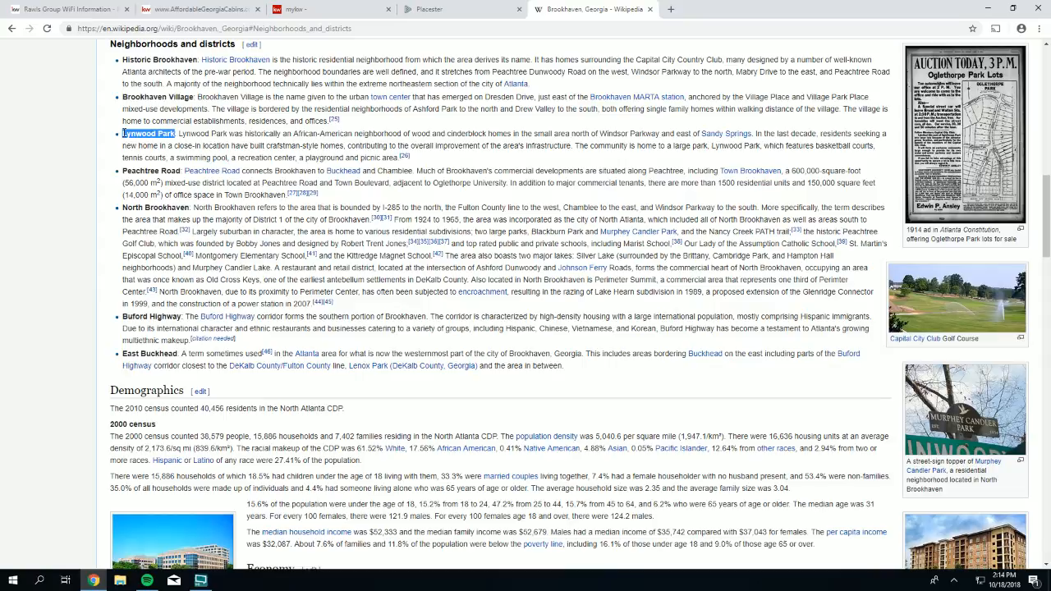
right_click(123, 134)
click(146, 142)
- Set the Neighborhood criterion to Lynwood Park, search (18 listings), and save
click(460, 9)
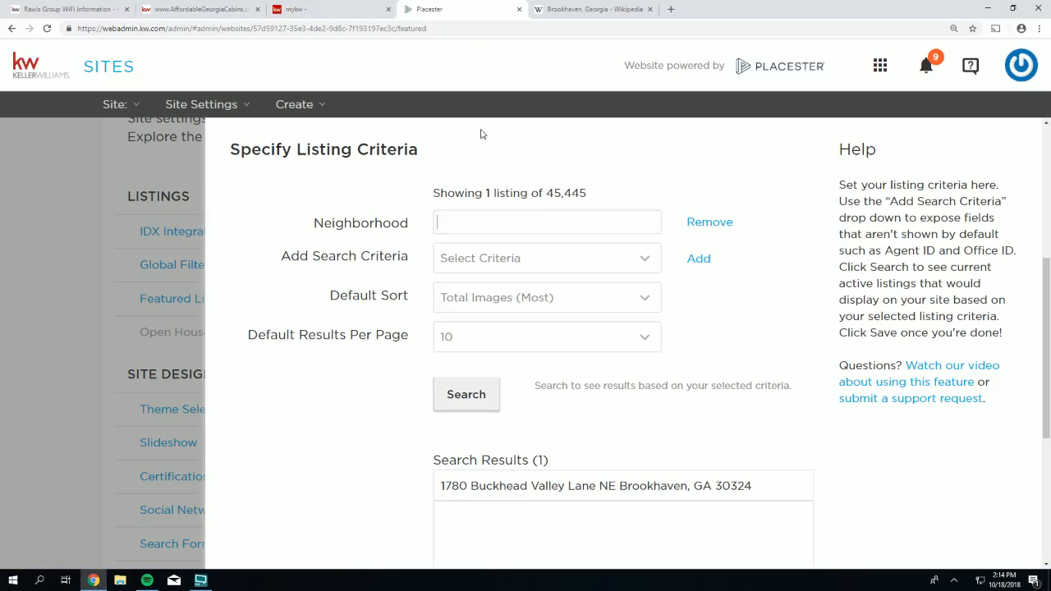
right_click(448, 224)
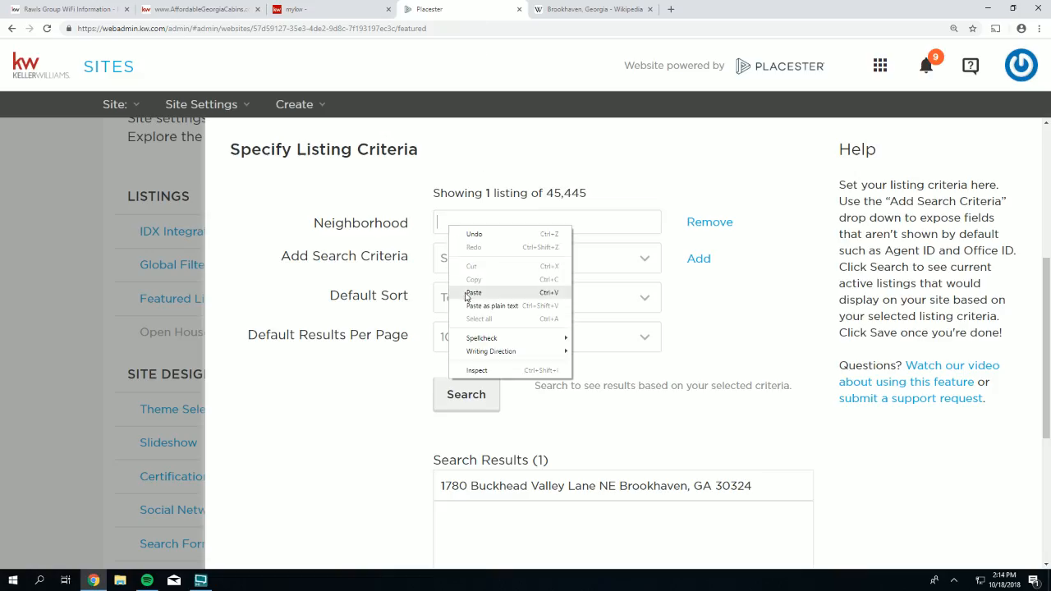
click(469, 291)
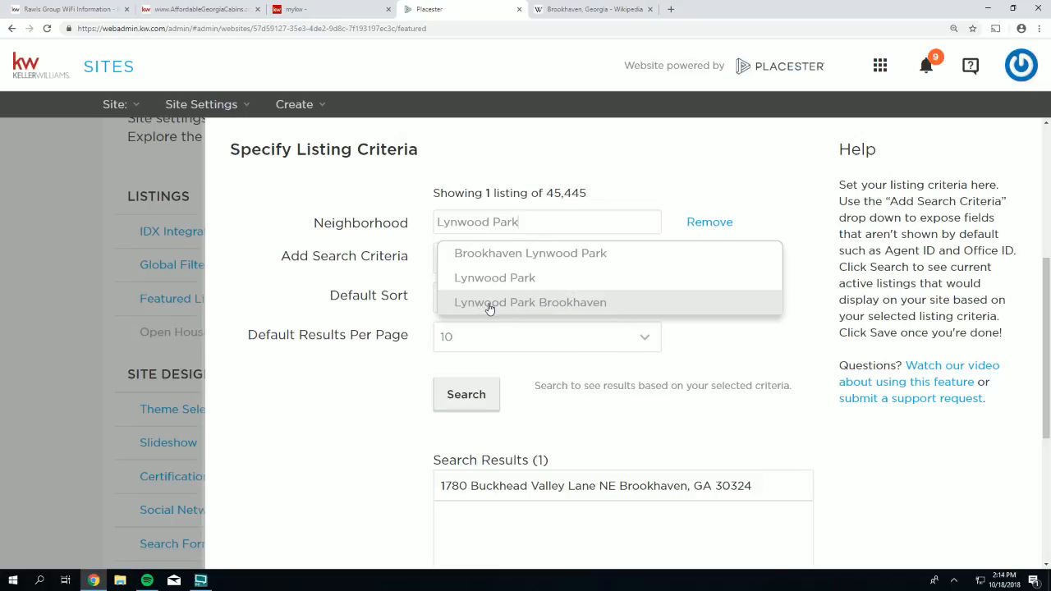
click(479, 279)
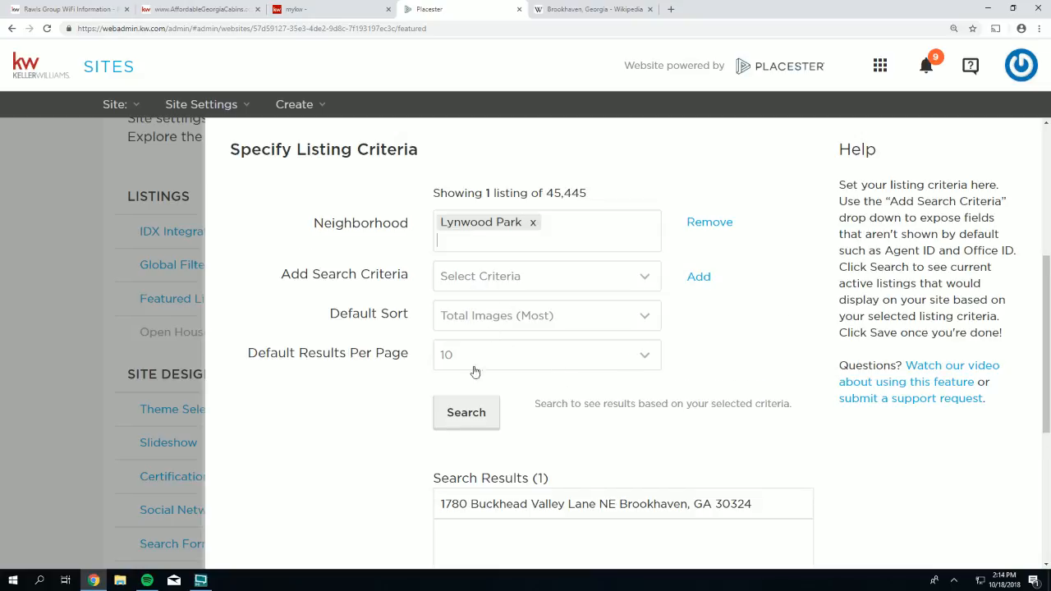
click(461, 419)
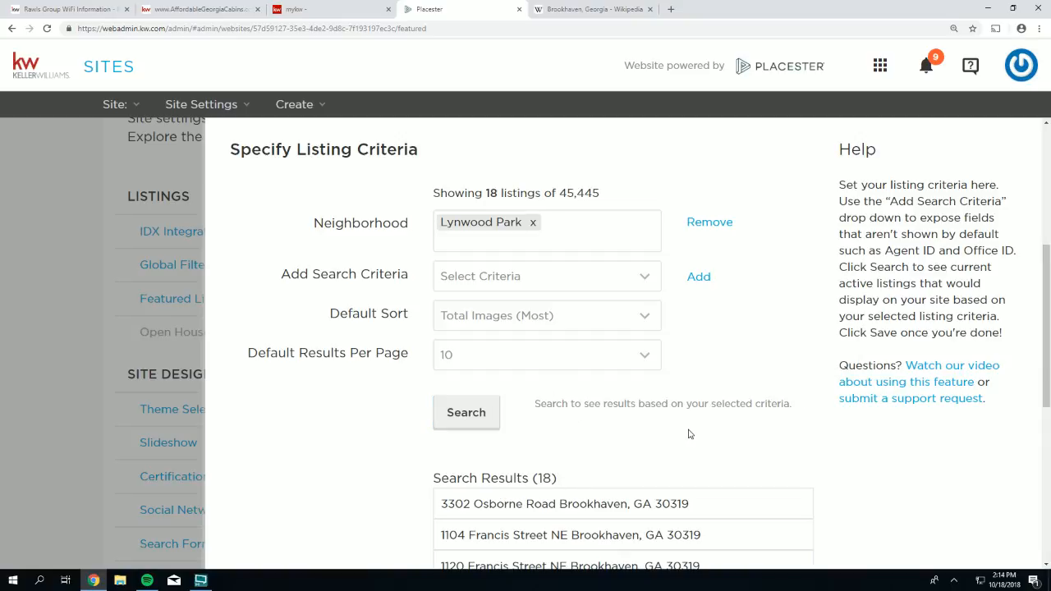
scroll(795, 370, down, 5)
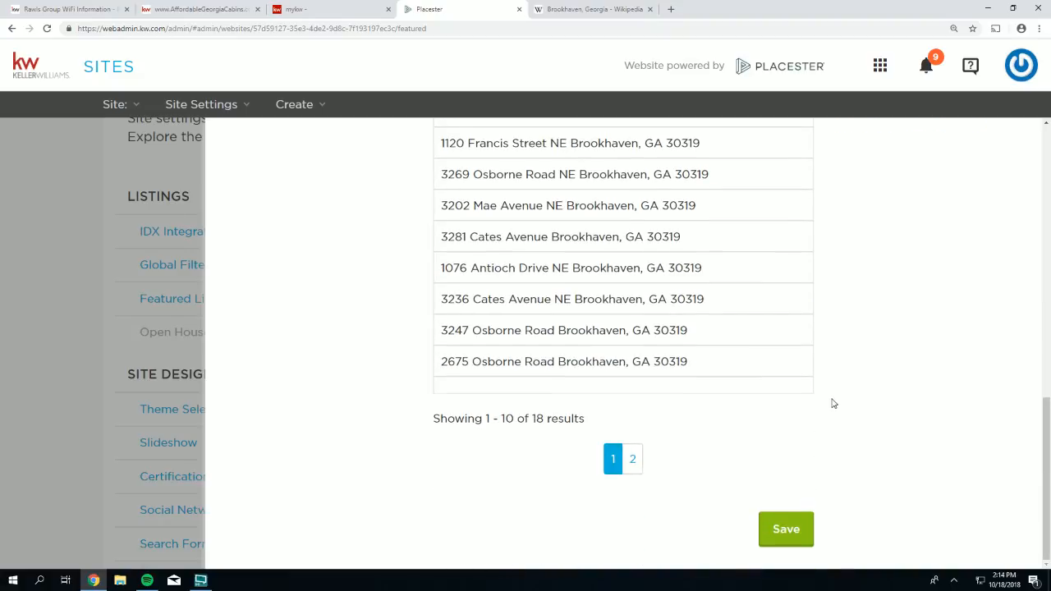
click(794, 536)
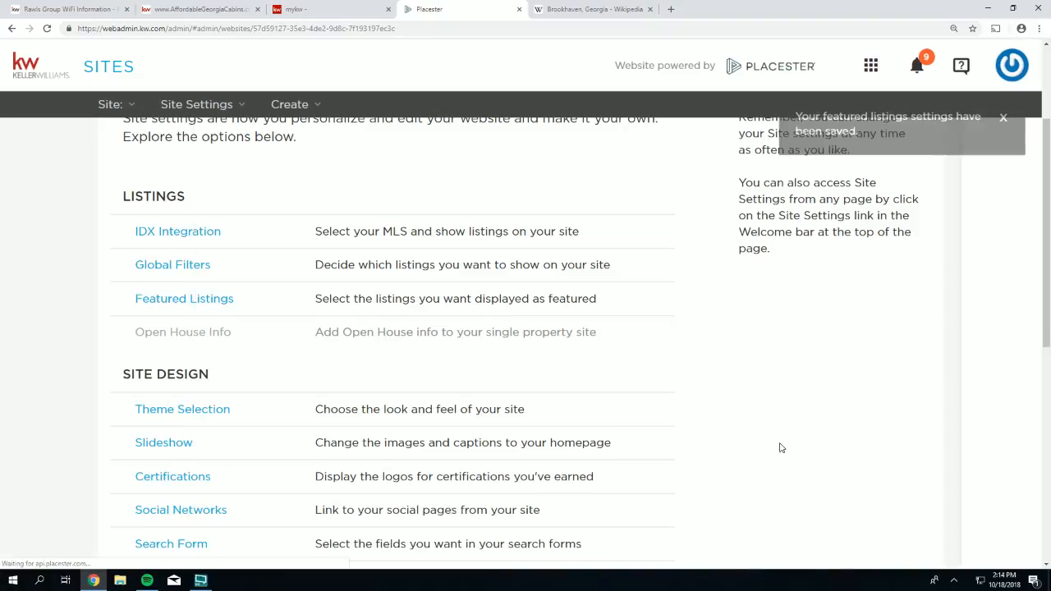
- Return to the site admin settings and open the live website in a new tab
click(302, 9)
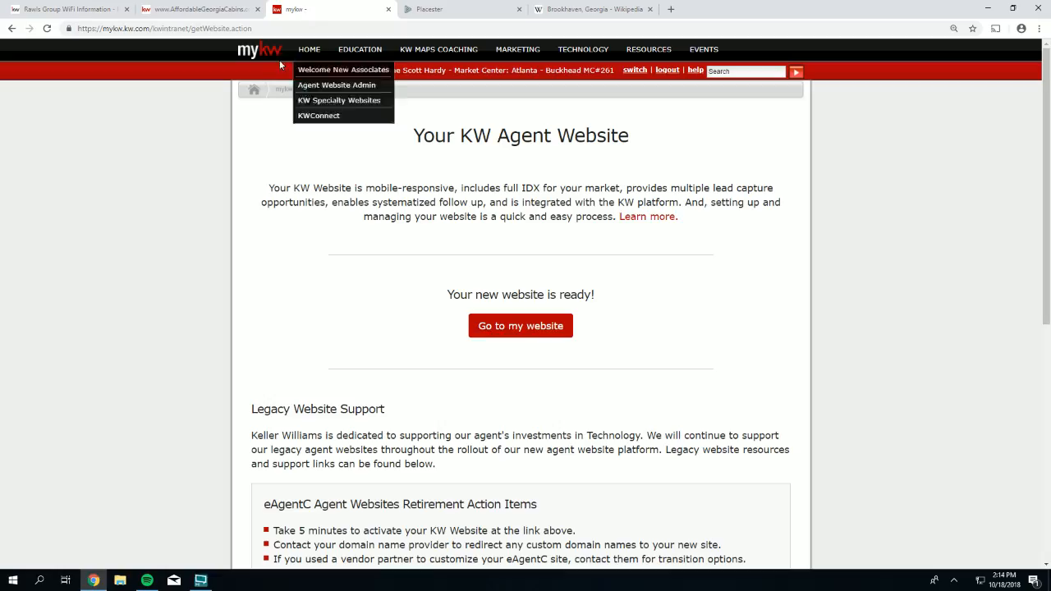
click(197, 10)
click(70, 10)
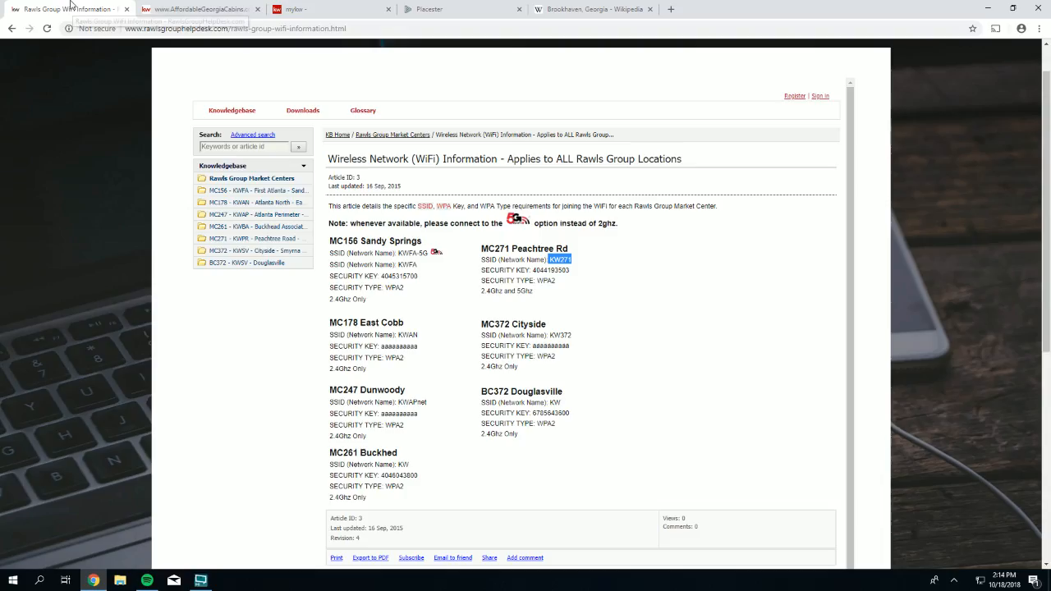
click(329, 9)
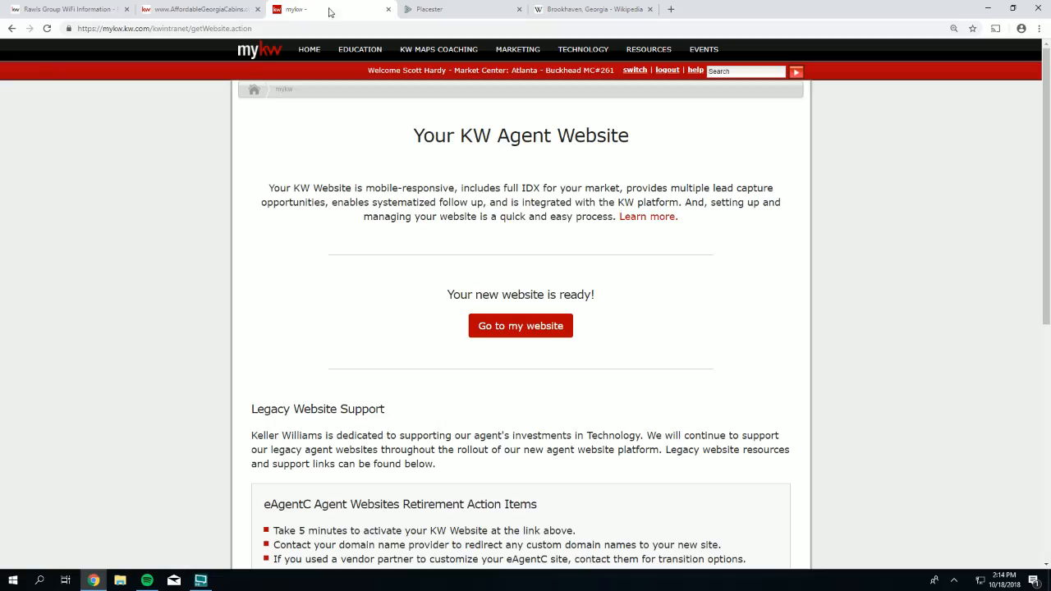
click(471, 10)
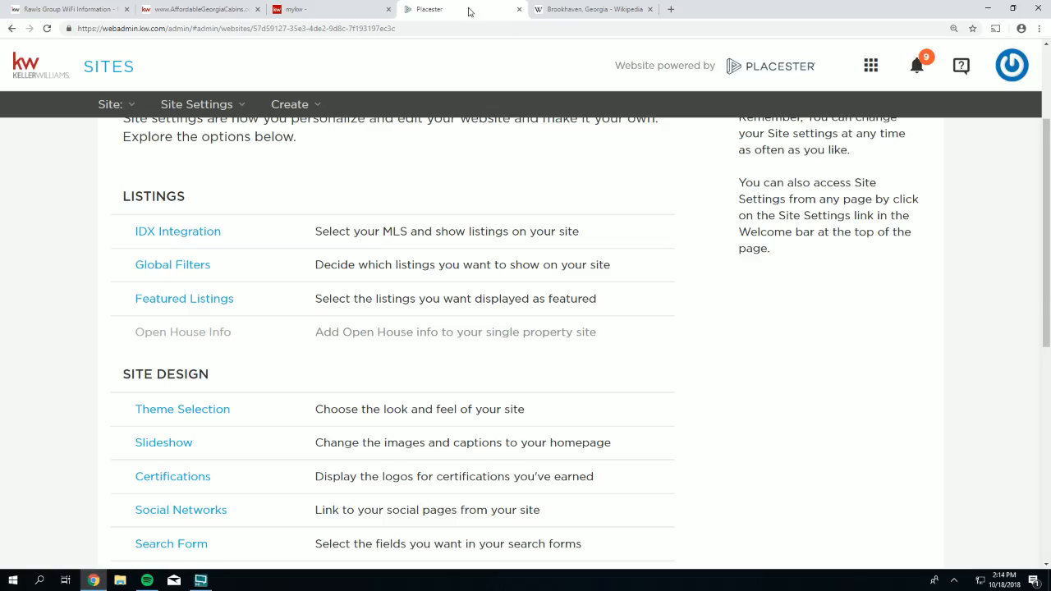
scroll(692, 205, up, 3)
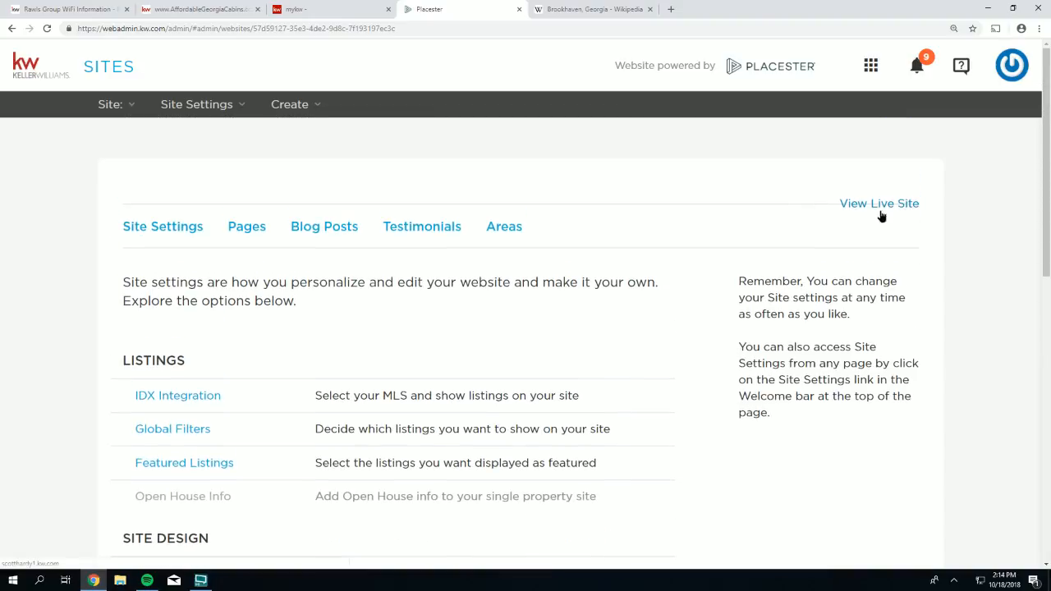
click(883, 207)
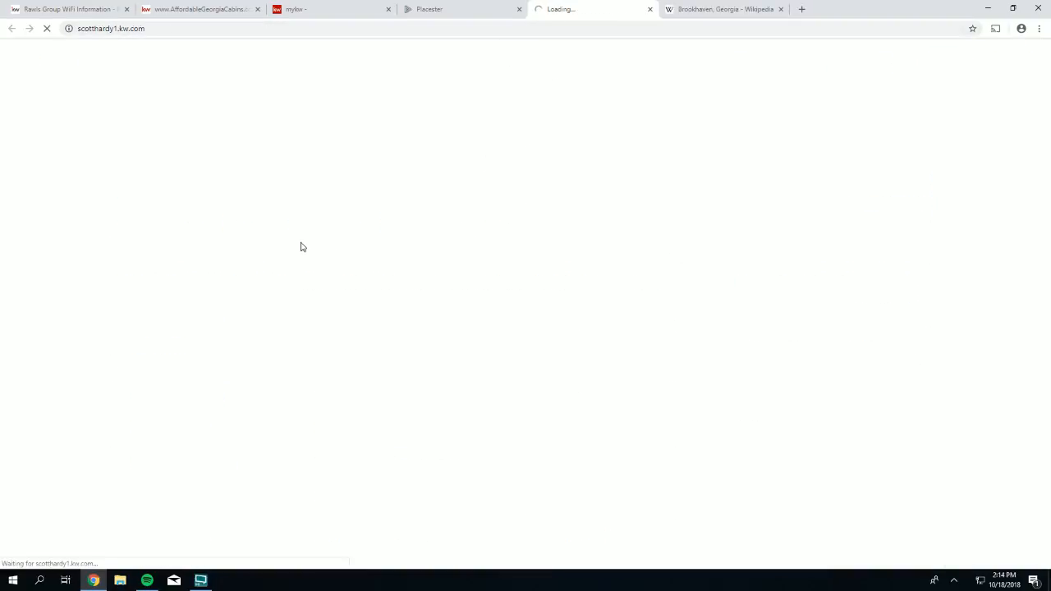
- Review the four refreshed Brookhaven featured properties, then return to Site Settings
scroll(325, 271, down, 3)
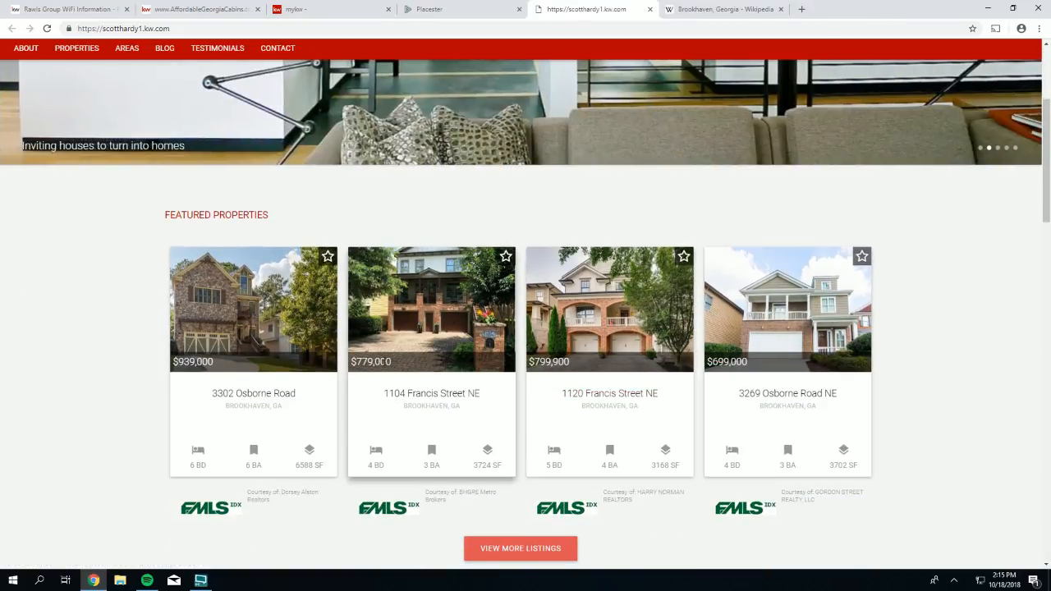
scroll(384, 365, up, 2)
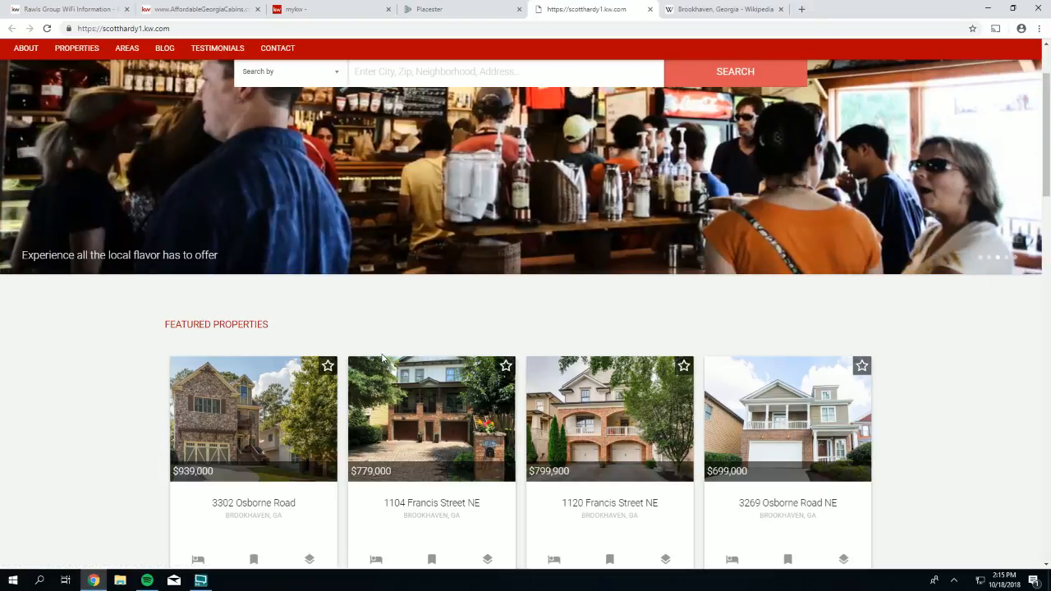
scroll(381, 355, up, 2)
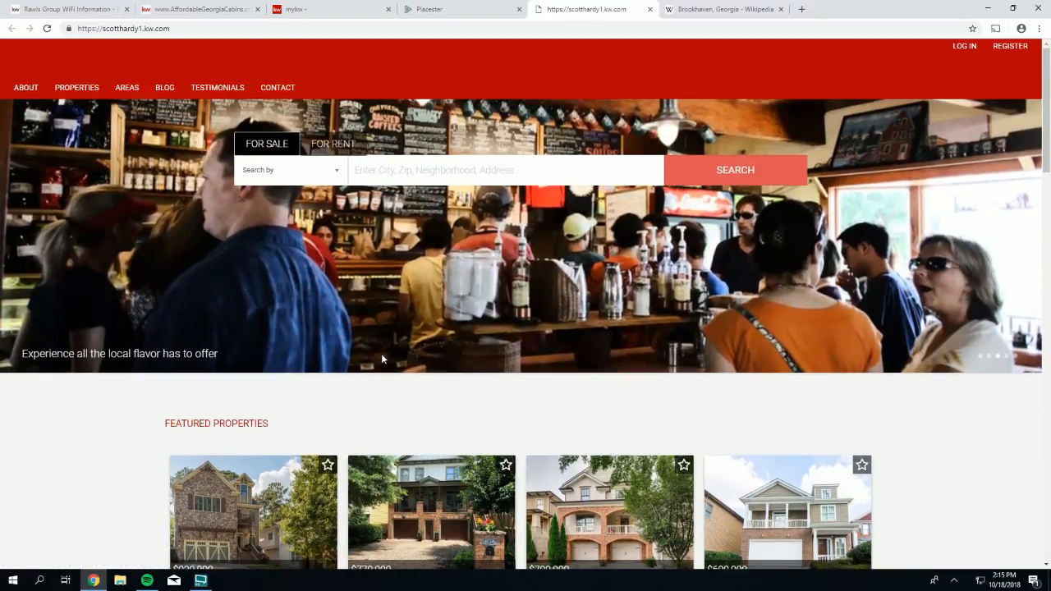
scroll(381, 352, down, 2)
scroll(381, 362, down, 1)
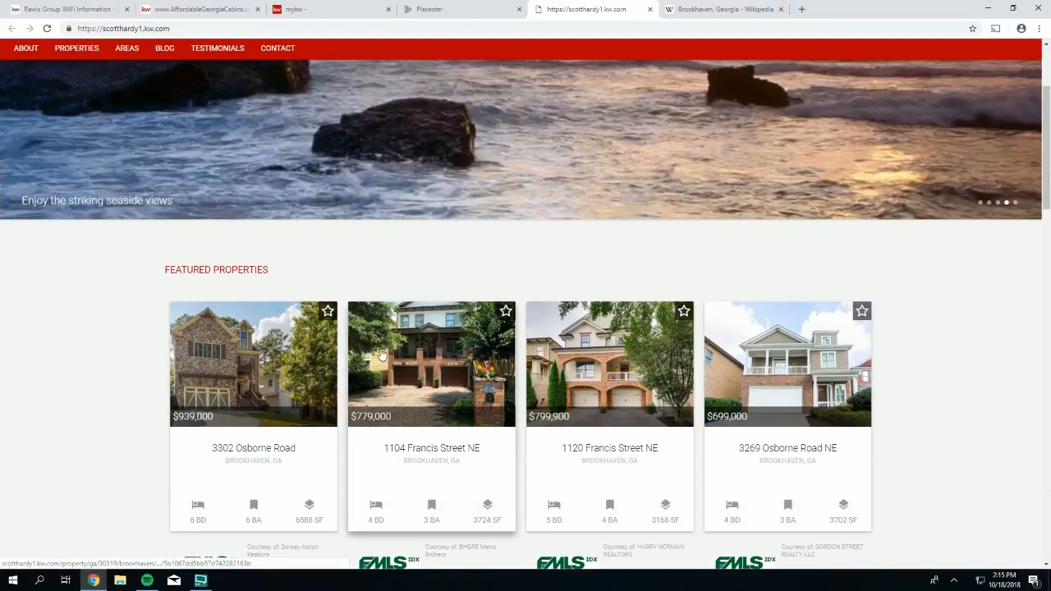
scroll(381, 348, down, 1)
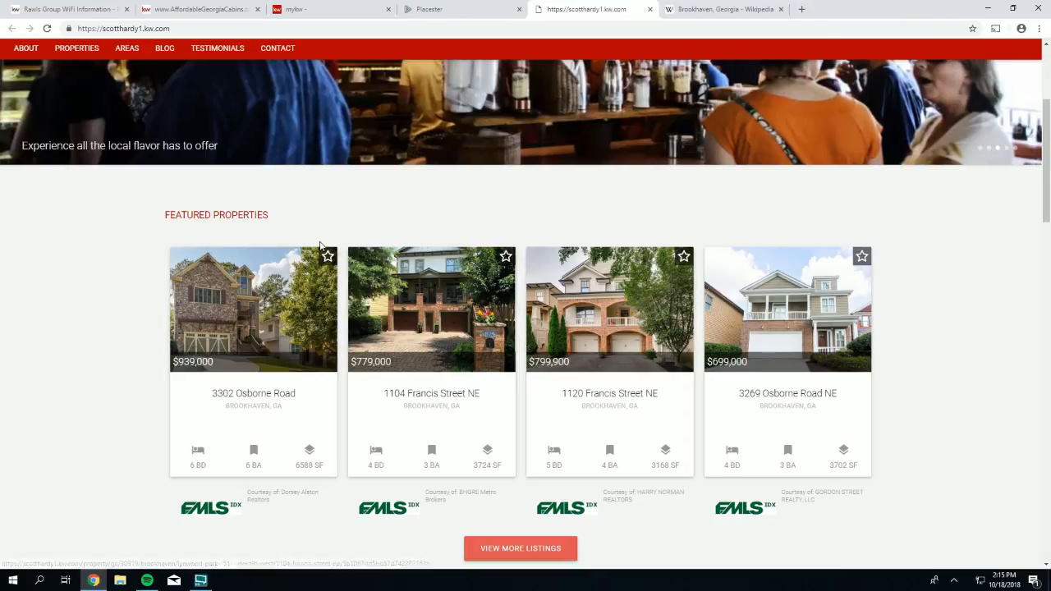
scroll(301, 228, up, 3)
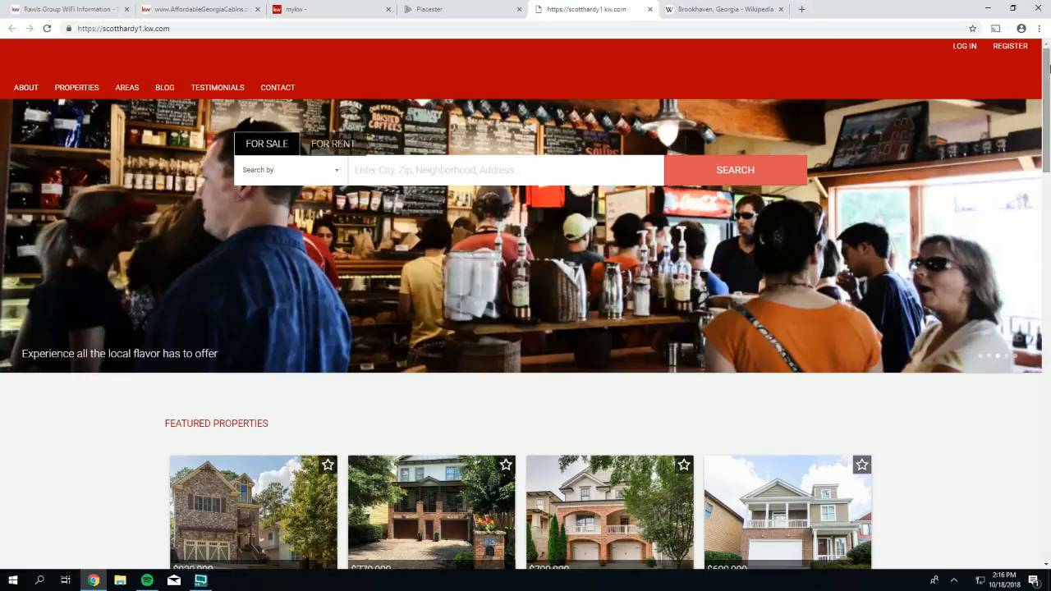
click(400, 13)
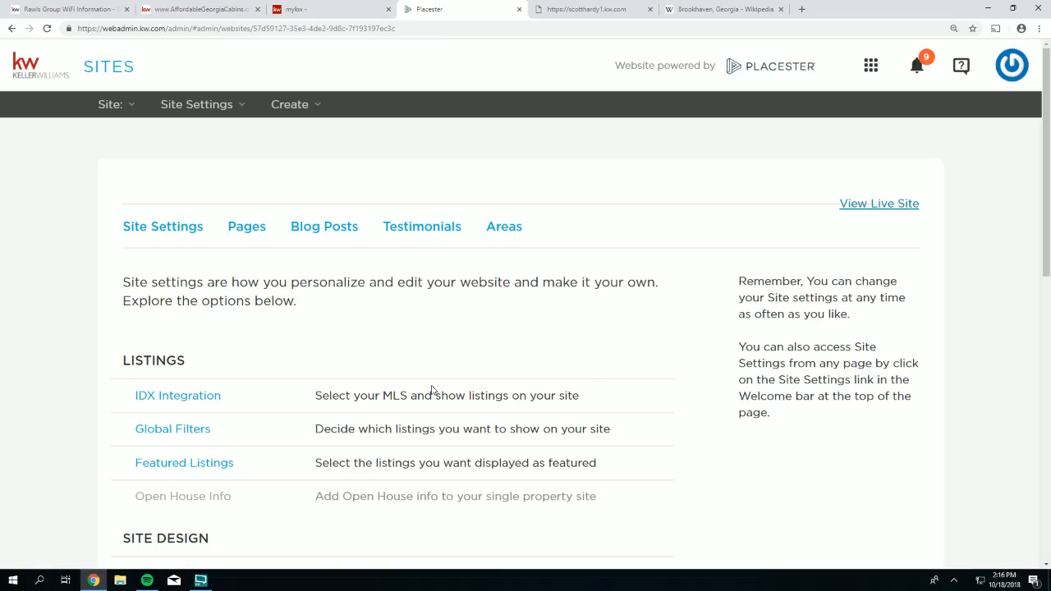
- Open the Featured Listings settings and remove the Lynwood Park neighborhood filter
scroll(328, 337, down, 2)
click(178, 353)
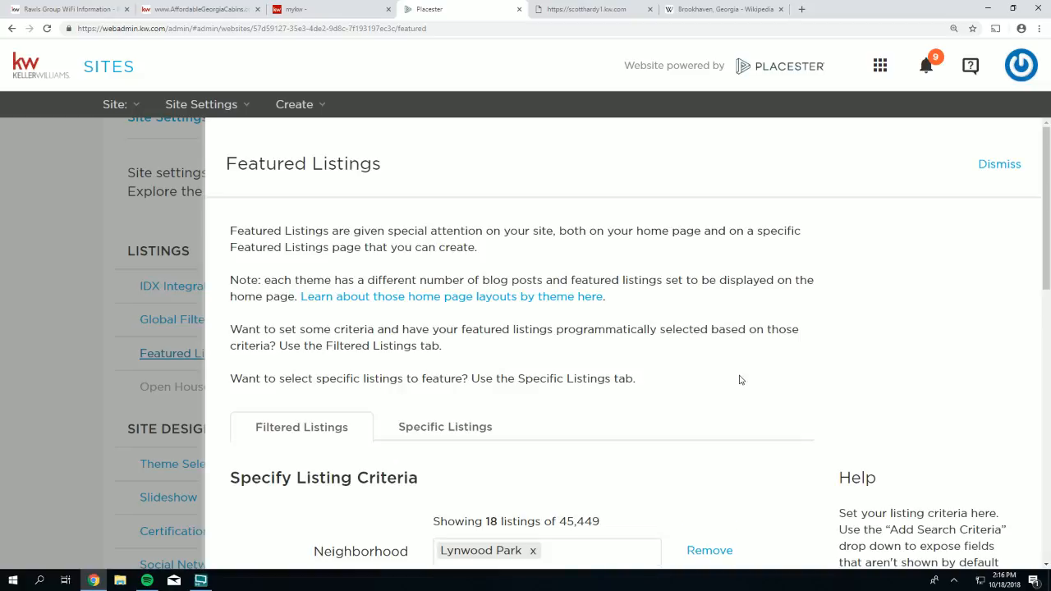
scroll(712, 366, down, 3)
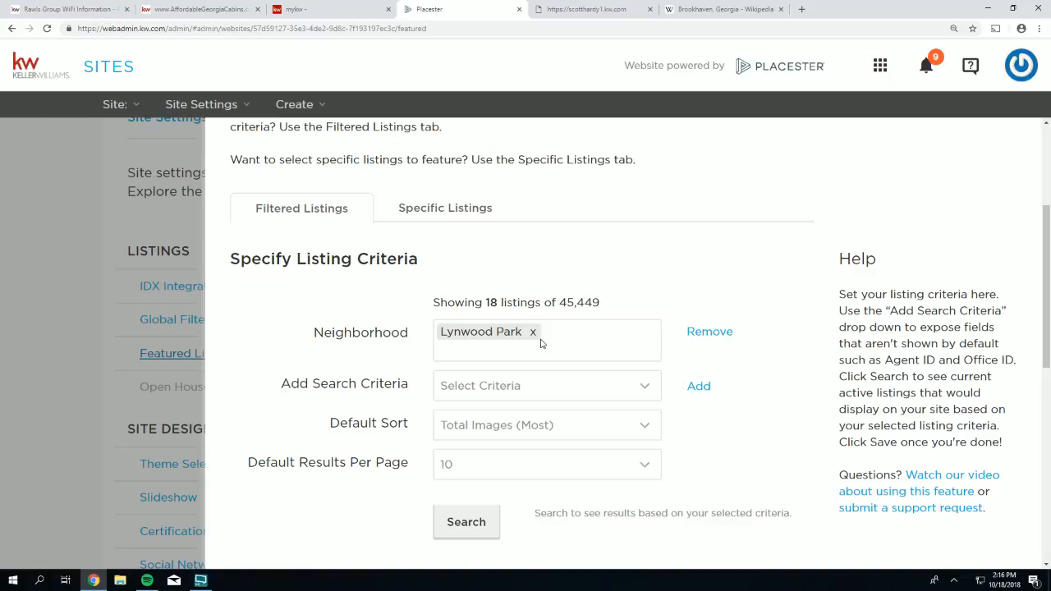
click(532, 334)
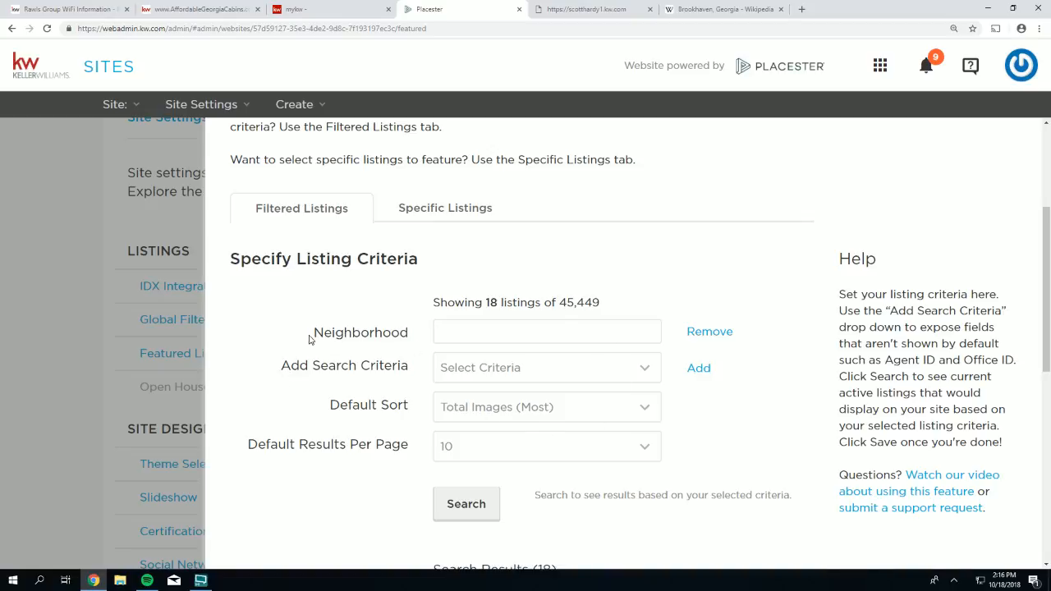
- Add an Office ID criterion set to kwpr01 and search the matching listings
drag(274, 371, 404, 367)
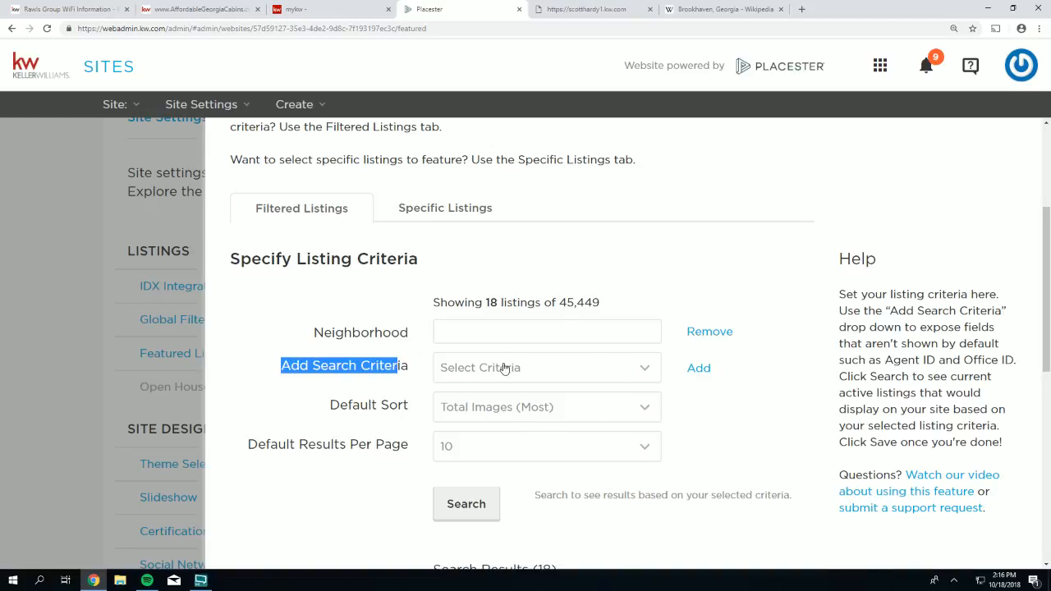
click(505, 368)
scroll(664, 177, down, 2)
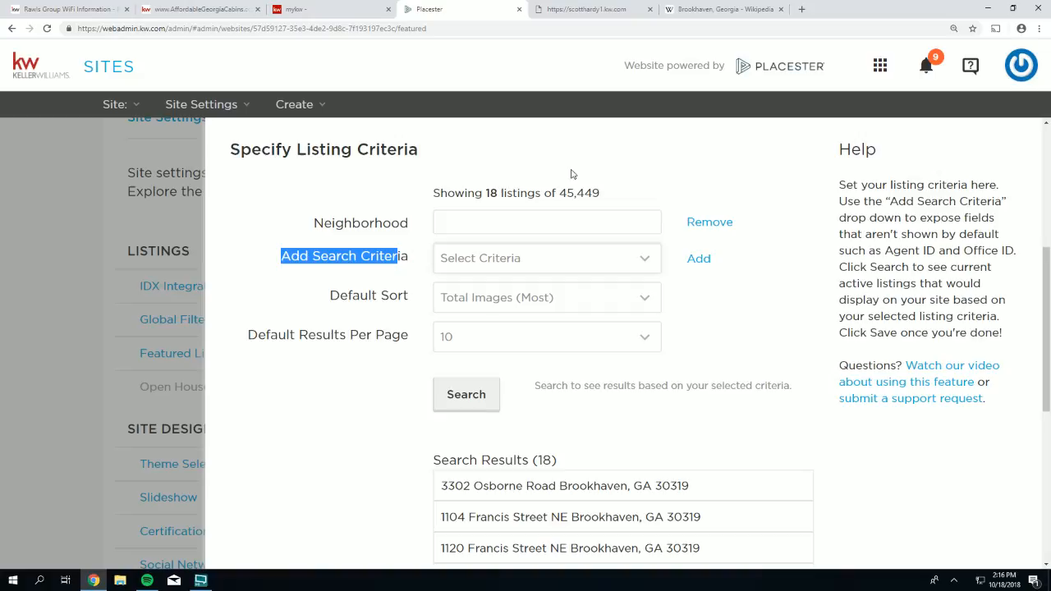
click(513, 258)
drag(653, 311, 663, 370)
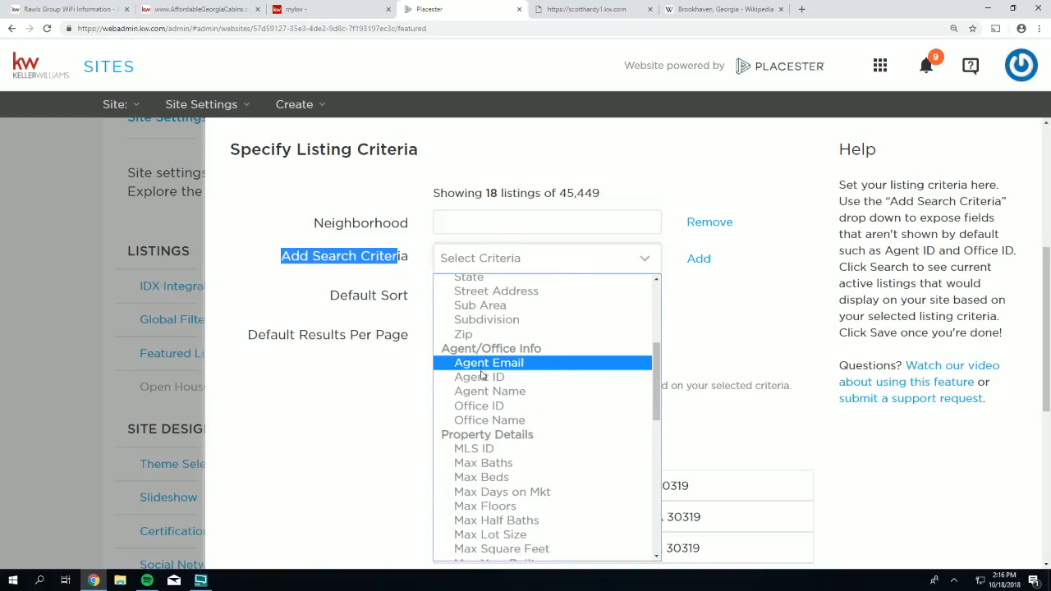
click(474, 407)
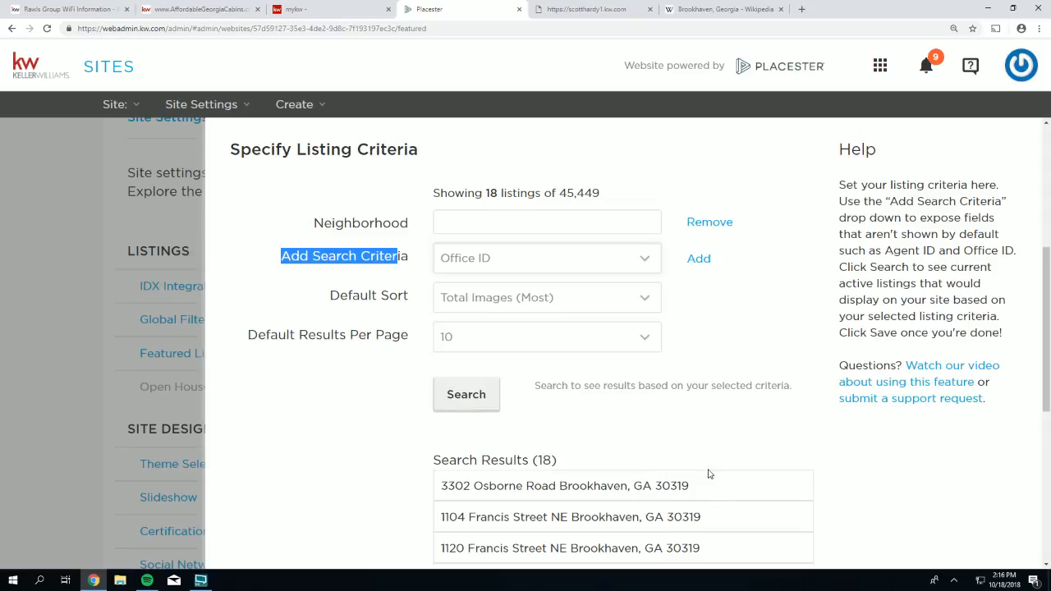
click(694, 263)
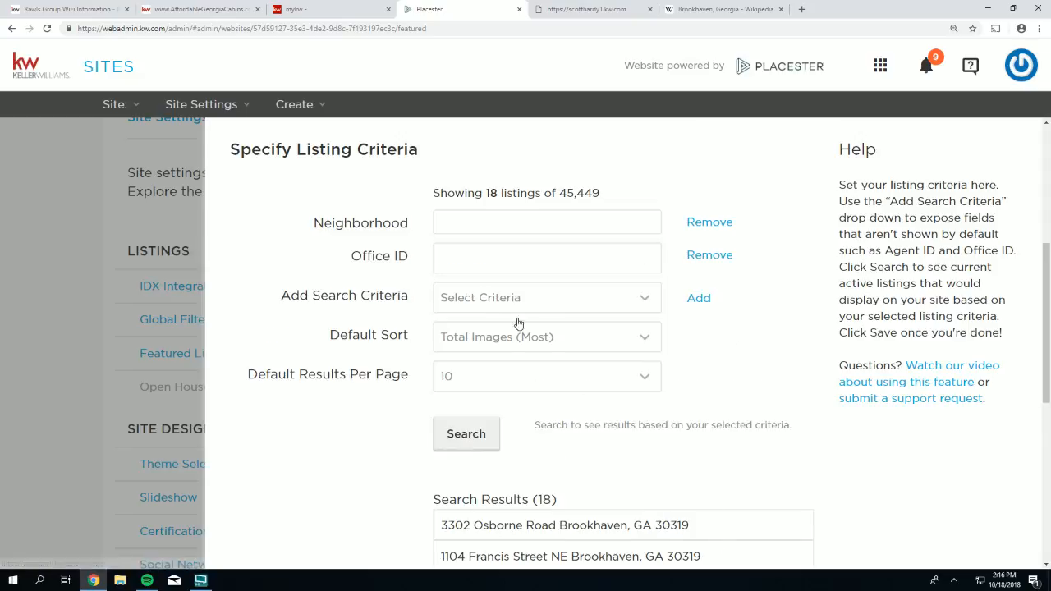
click(450, 256)
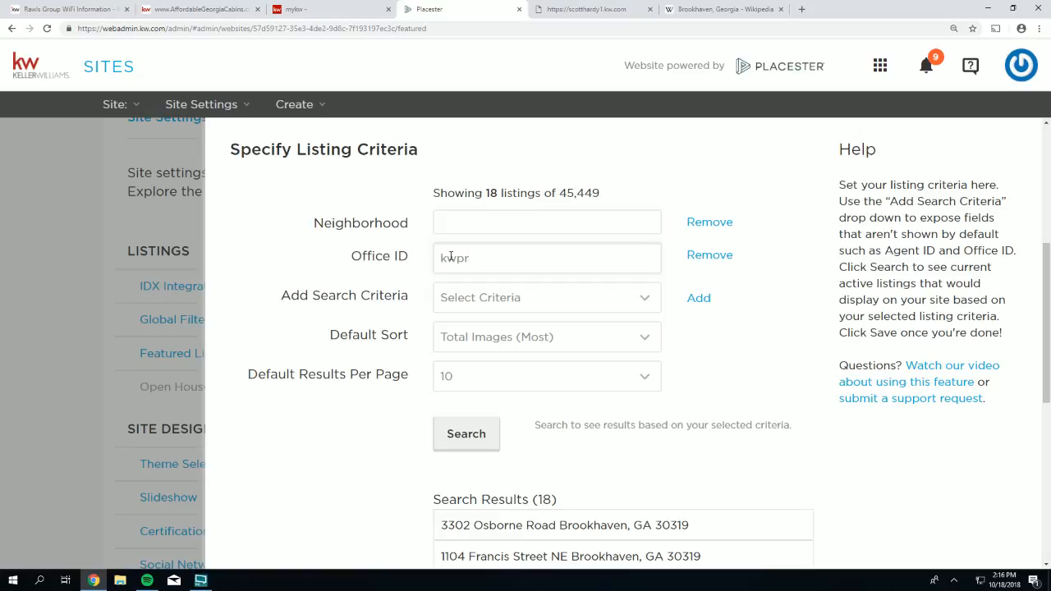
text(01)
click(453, 441)
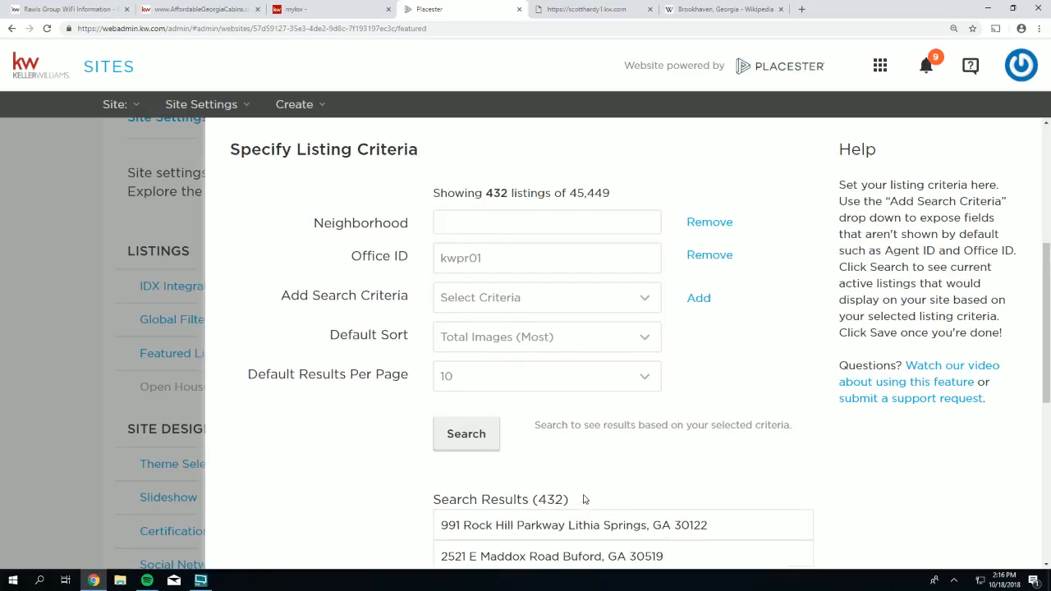
- Save the featured listings settings with 432 matching listings and switch to the live site
scroll(585, 499, down, 1)
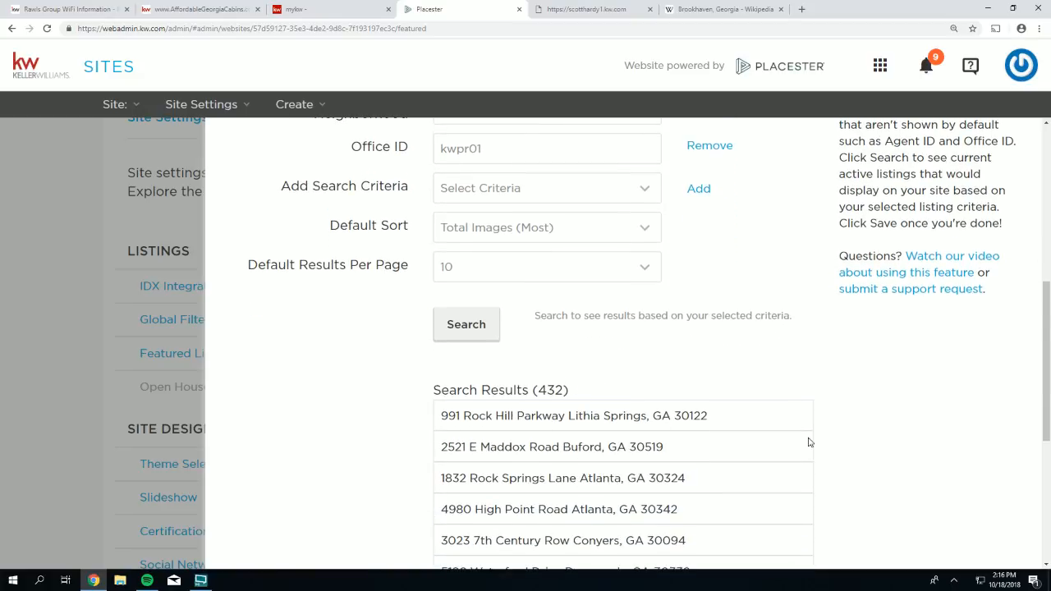
scroll(808, 443, down, 4)
click(780, 531)
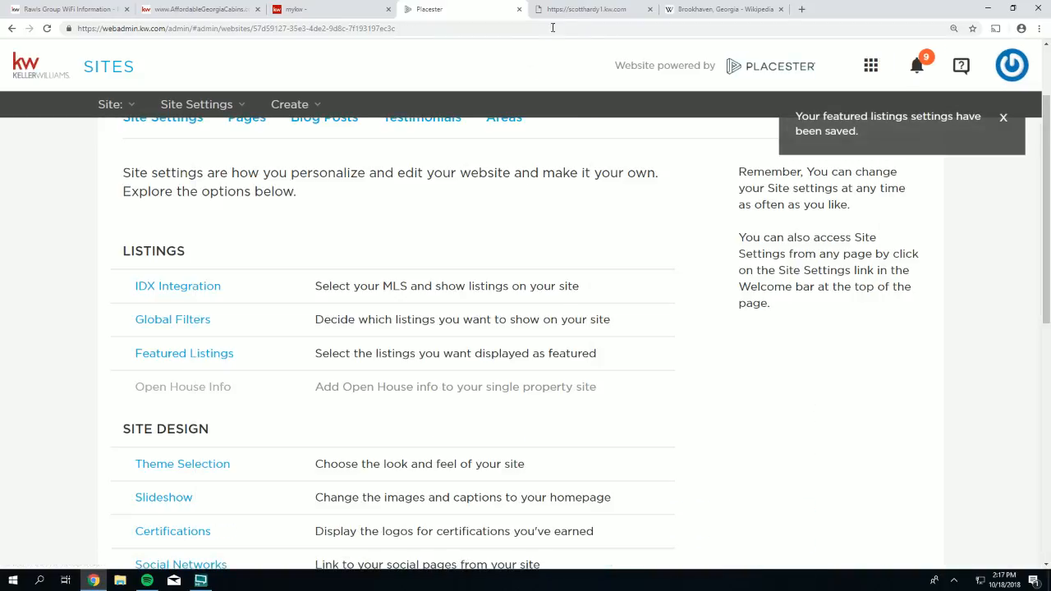
click(608, 9)
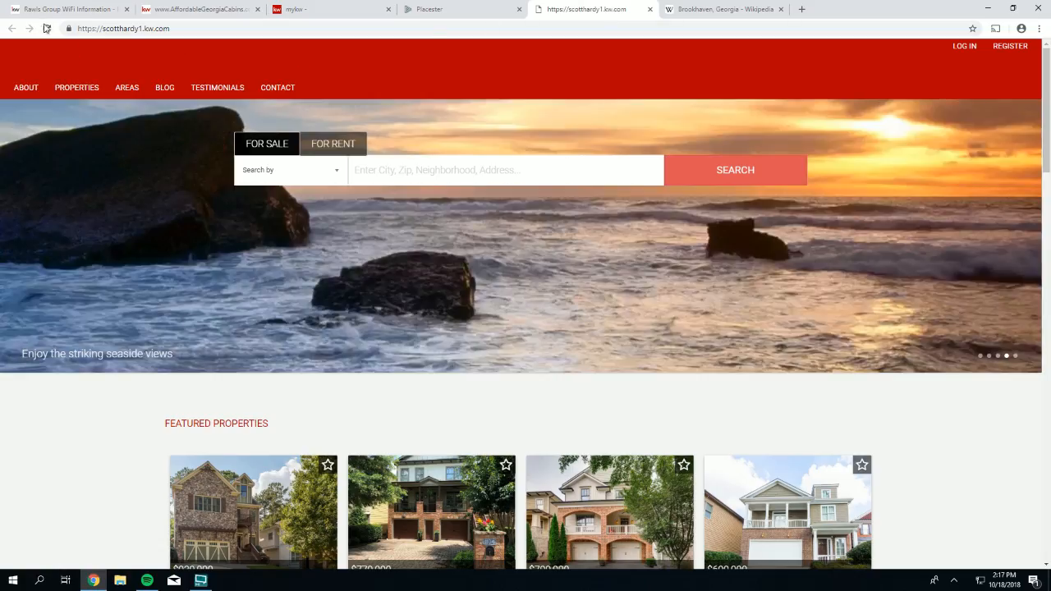
- Reload the live site to check featured properties now ranging $236,000–$1,499,000, then return to Placester
click(47, 28)
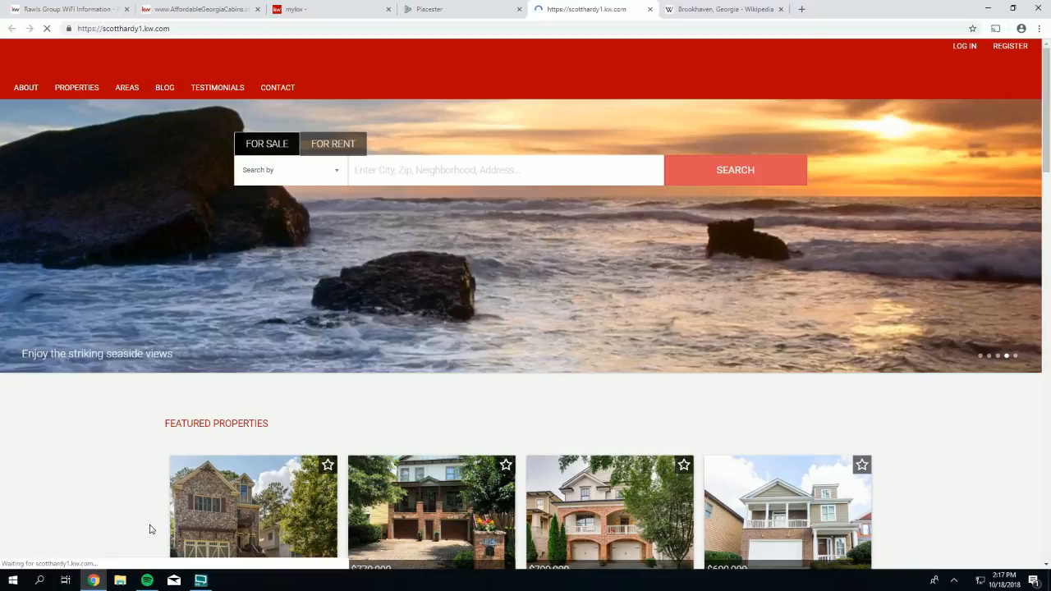
scroll(136, 427, down, 1)
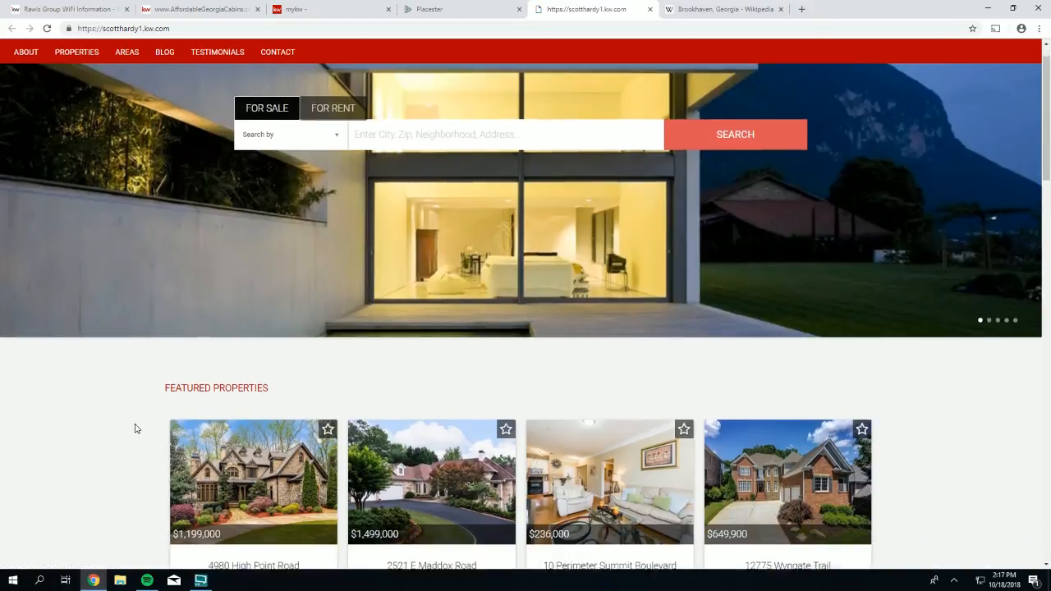
scroll(136, 428, down, 2)
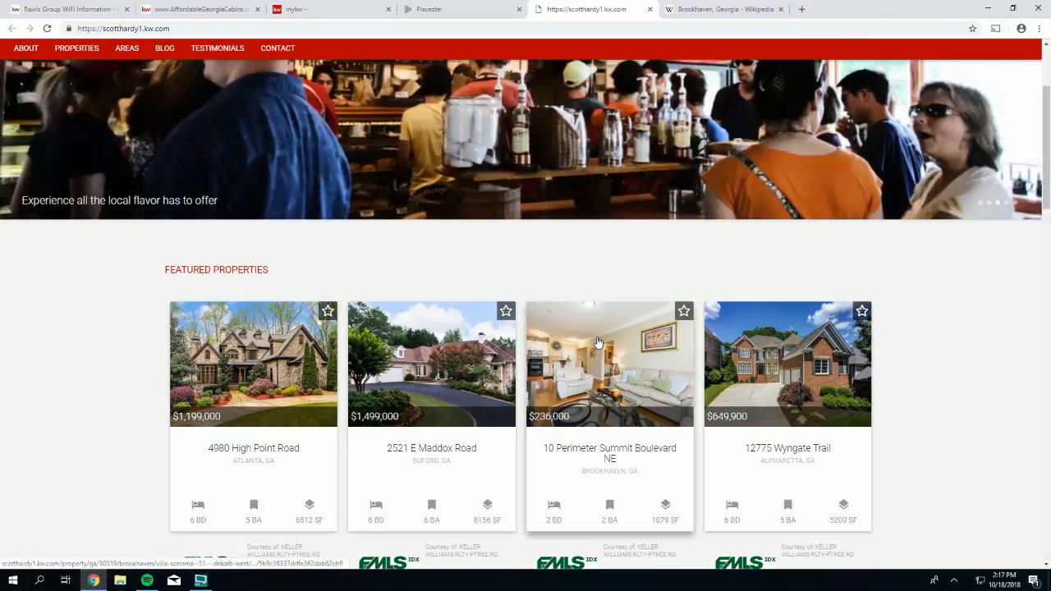
click(432, 9)
scroll(369, 271, down, 1)
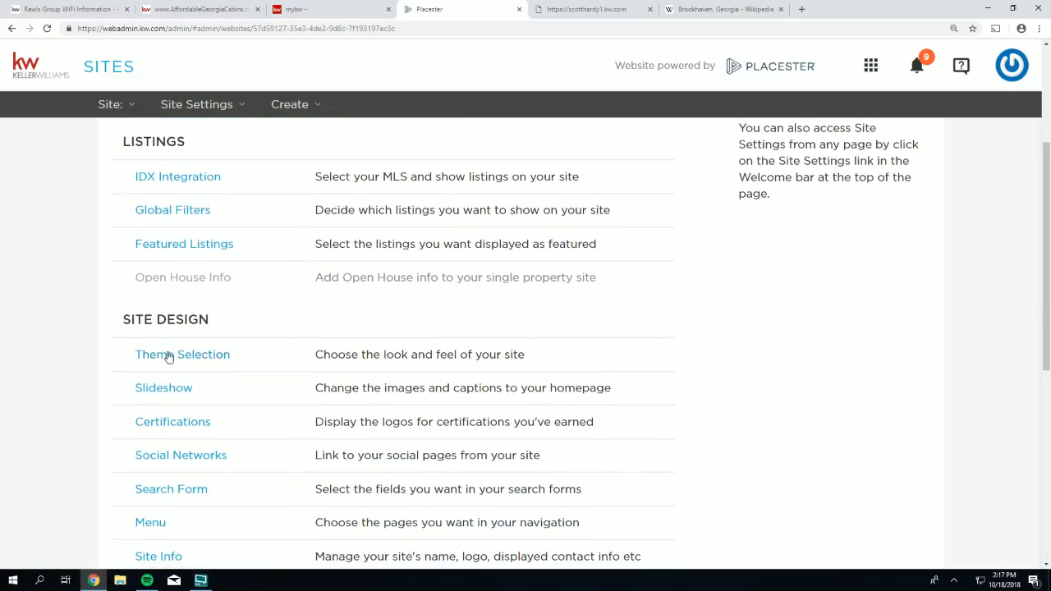
- Reopen Featured Listings and scroll to the Office ID kwpr01 criterion matching 432 listings
click(184, 245)
scroll(579, 296, down, 3)
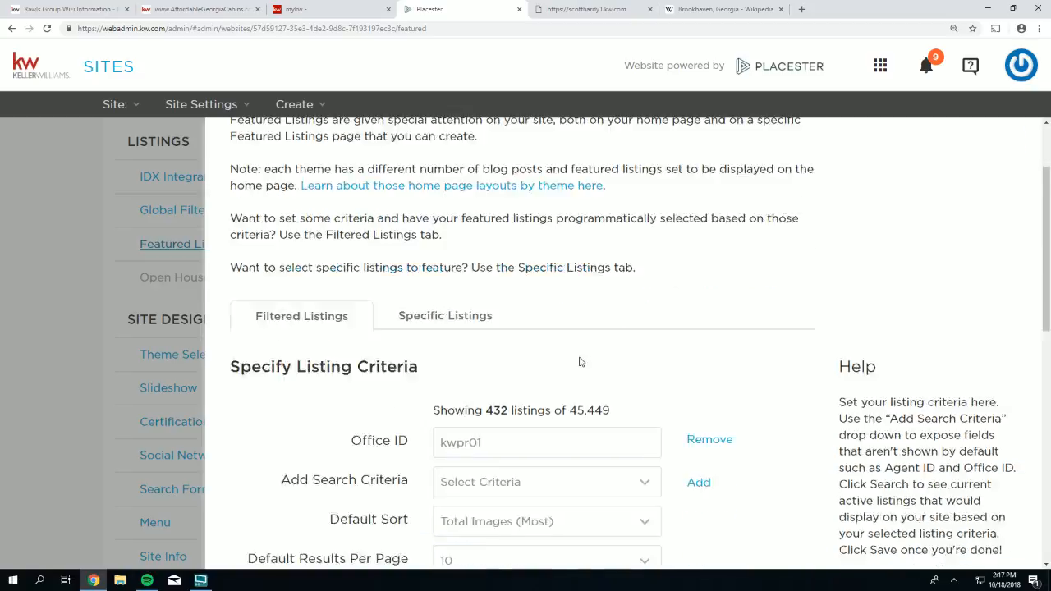
scroll(470, 388, down, 1)
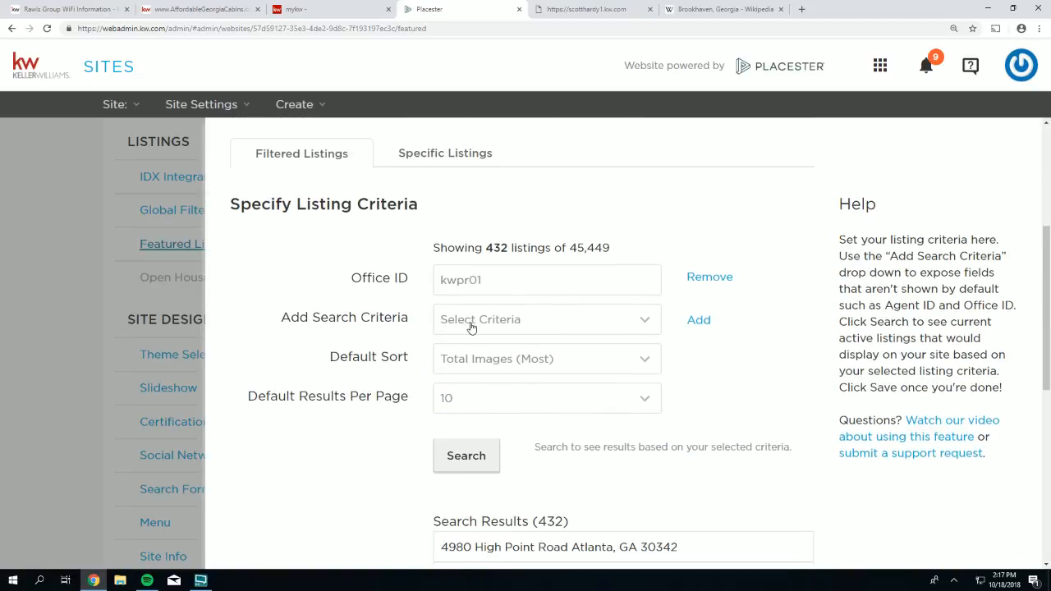
drag(290, 318, 399, 324)
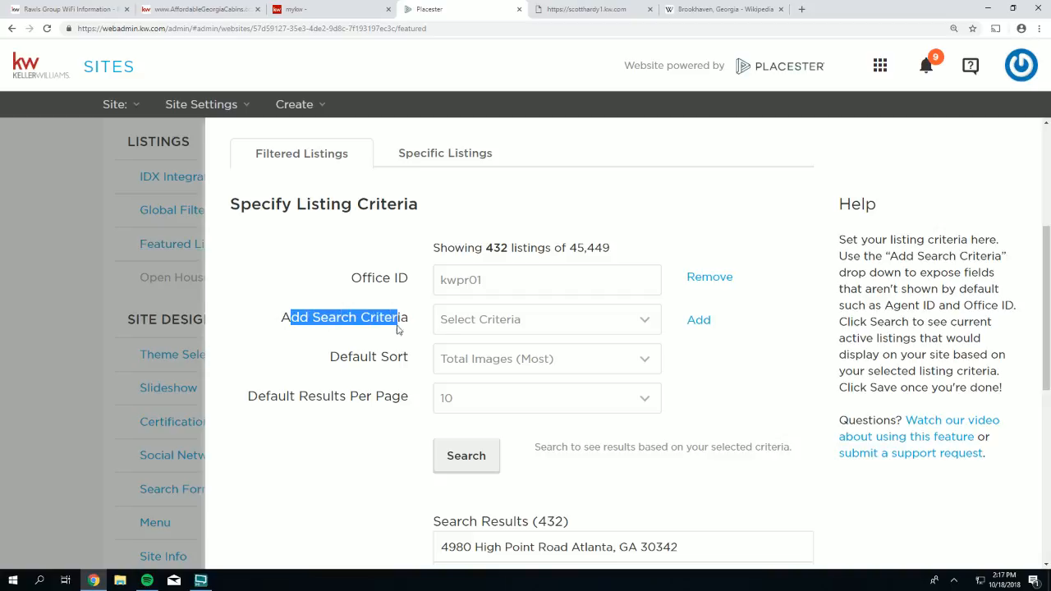
click(460, 329)
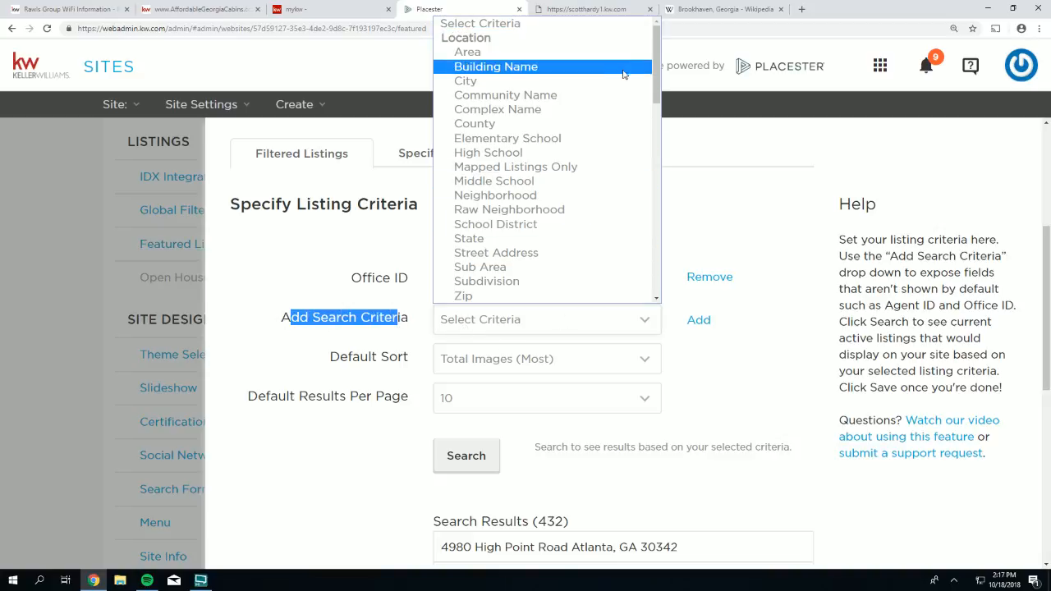
- Add a Purchase Type criterion set to Buy and rerun the search, giving 420 listings
drag(657, 92, 661, 238)
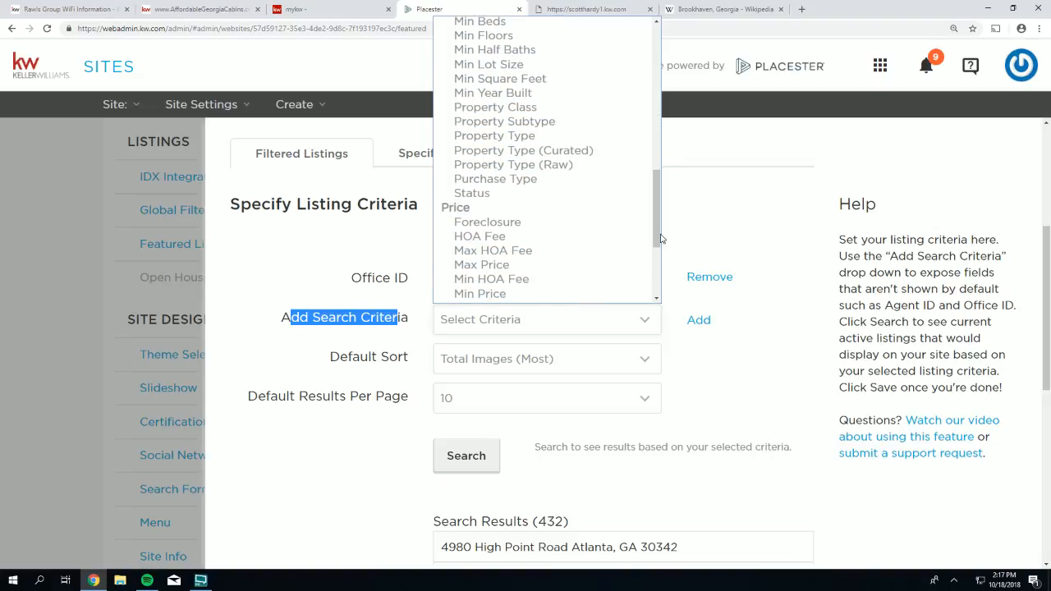
click(541, 180)
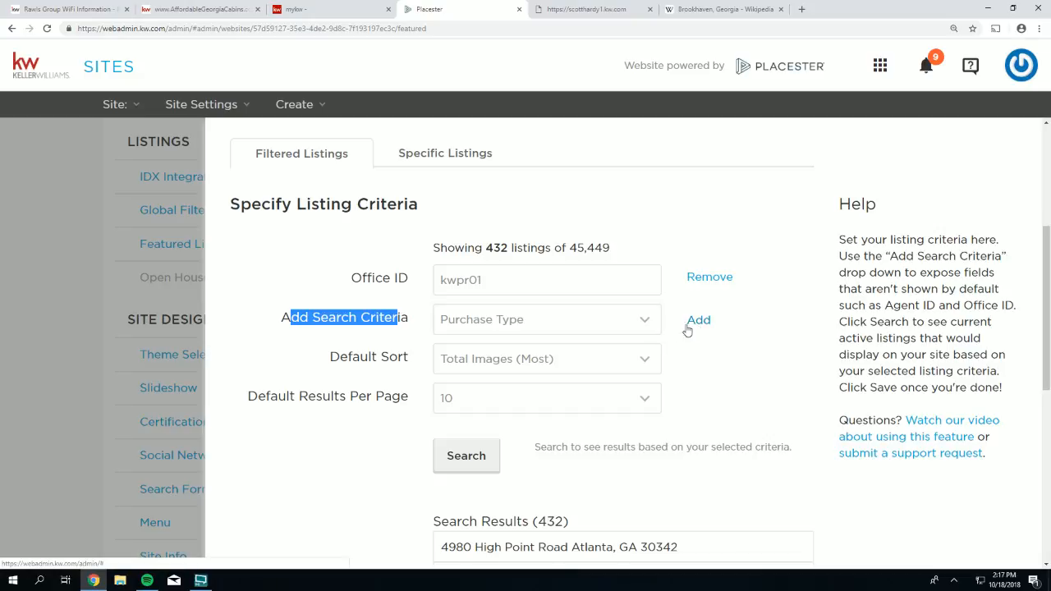
click(698, 320)
click(453, 322)
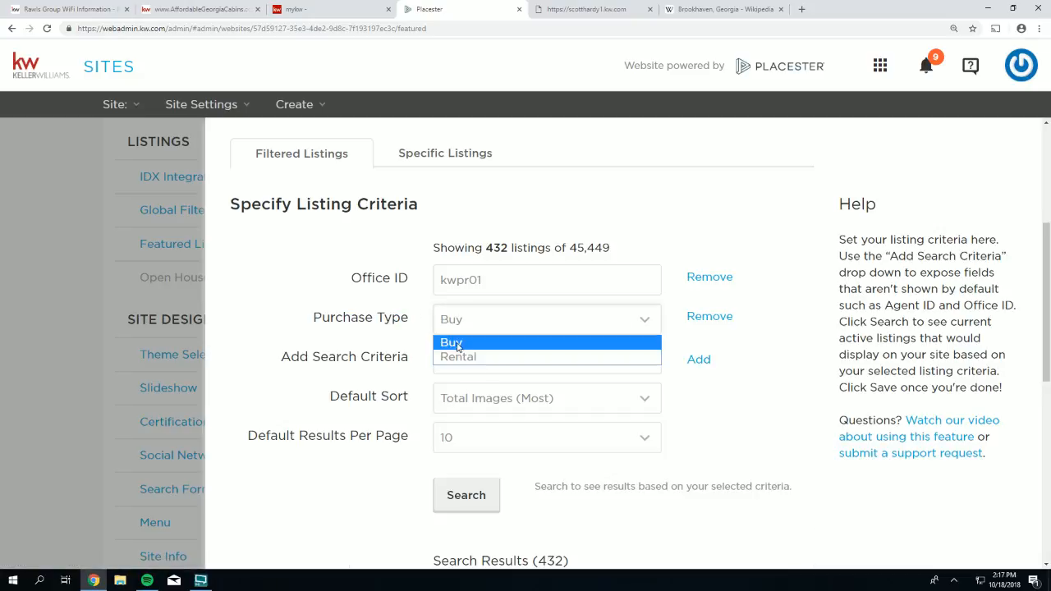
click(450, 343)
click(464, 496)
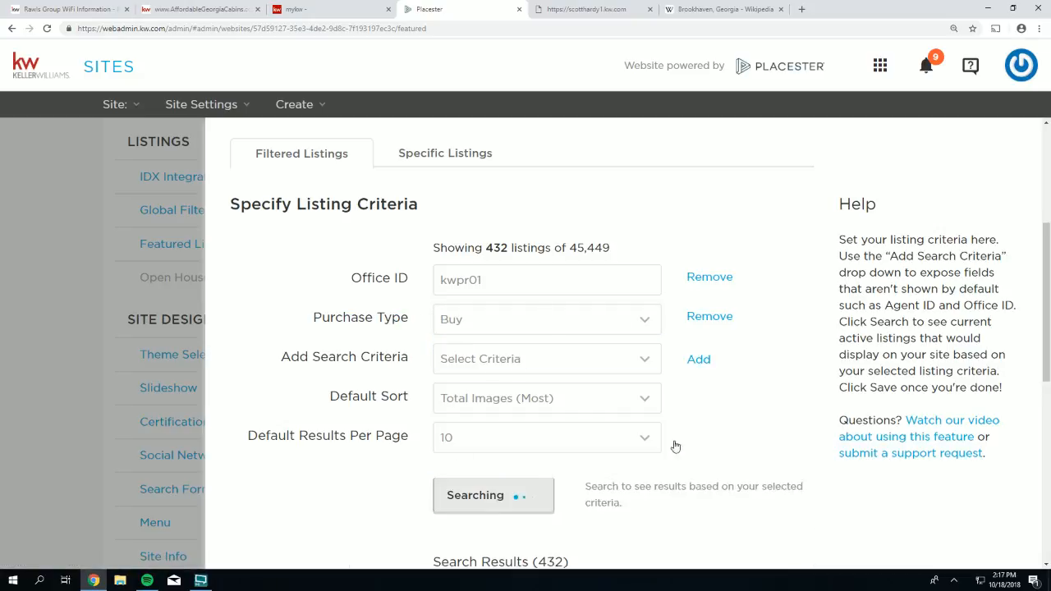
scroll(575, 443, down, 2)
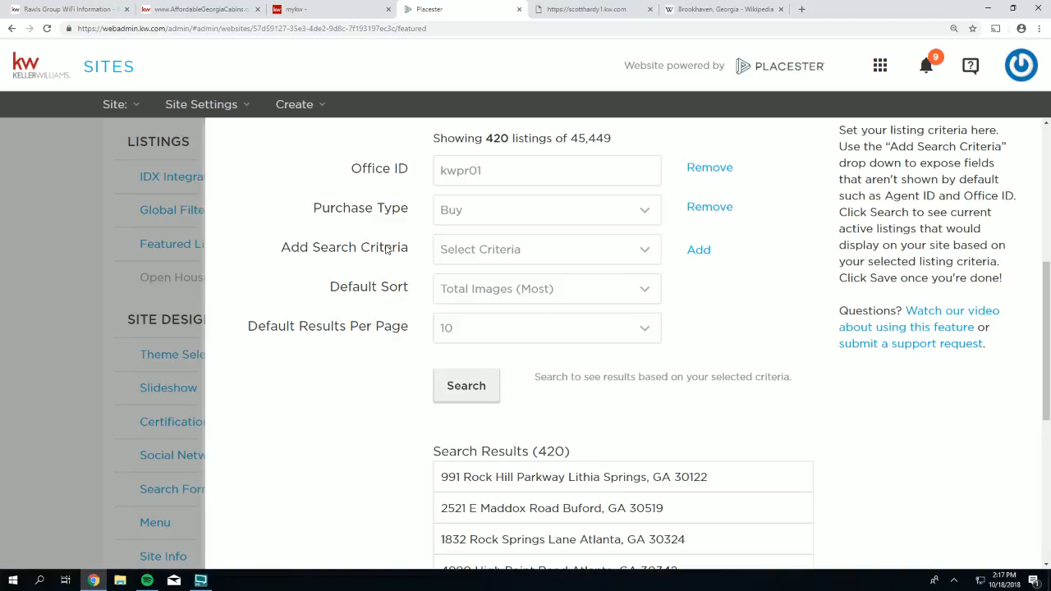
- Add an empty High School criterion to the featured listings filter
click(466, 255)
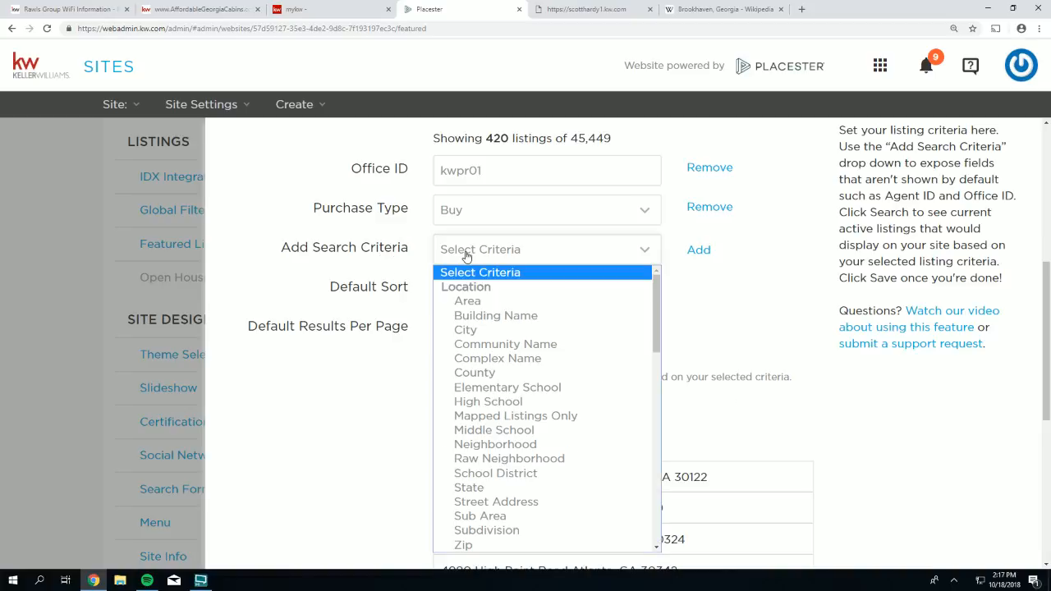
scroll(655, 307, down, 3)
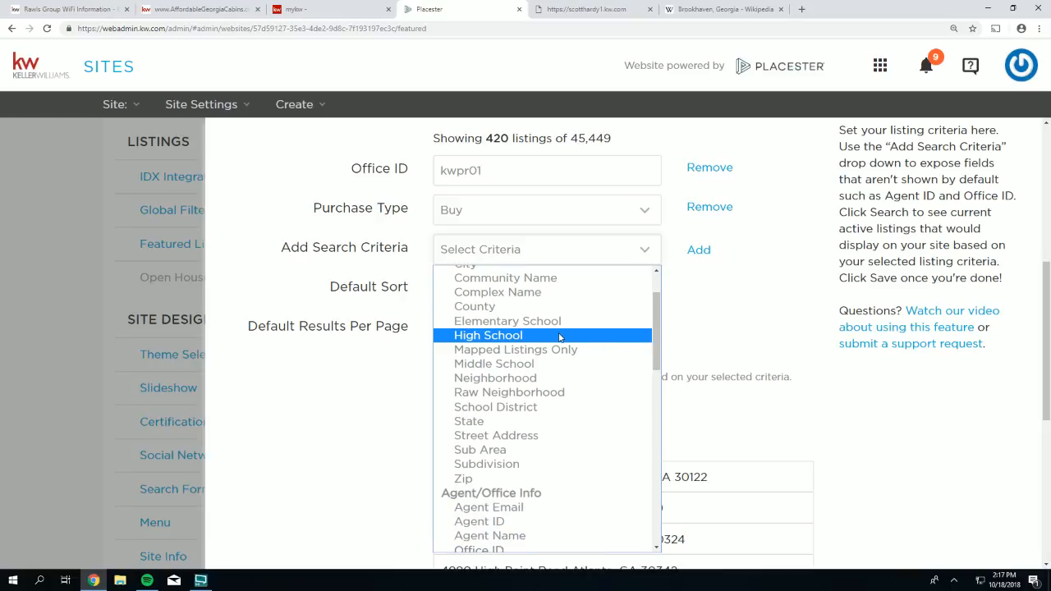
click(561, 337)
click(560, 339)
click(698, 250)
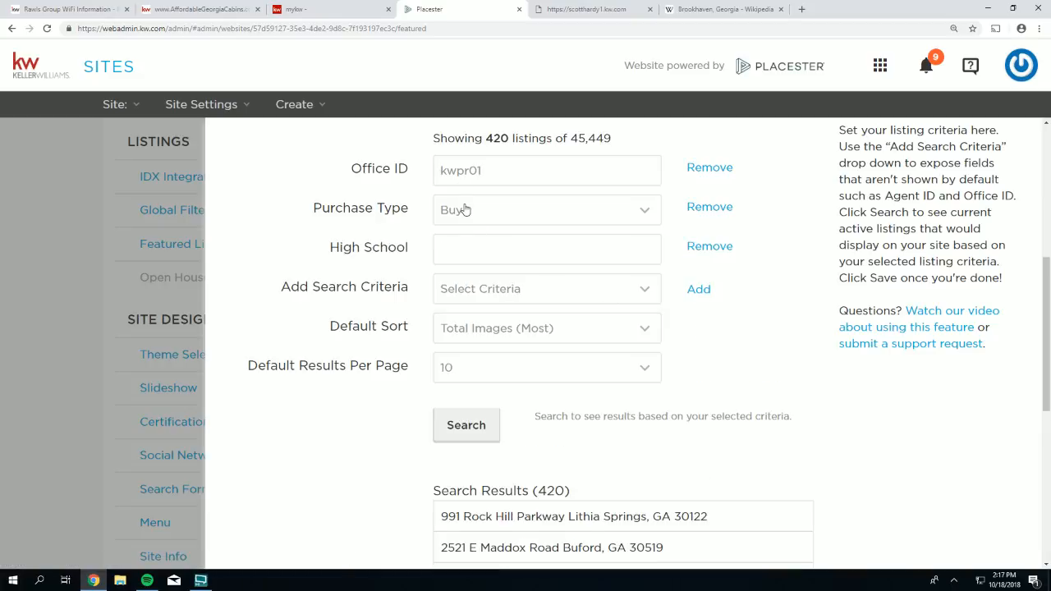
- Set High School to Grady, search to narrow to 13 listings, and save the settings
click(457, 248)
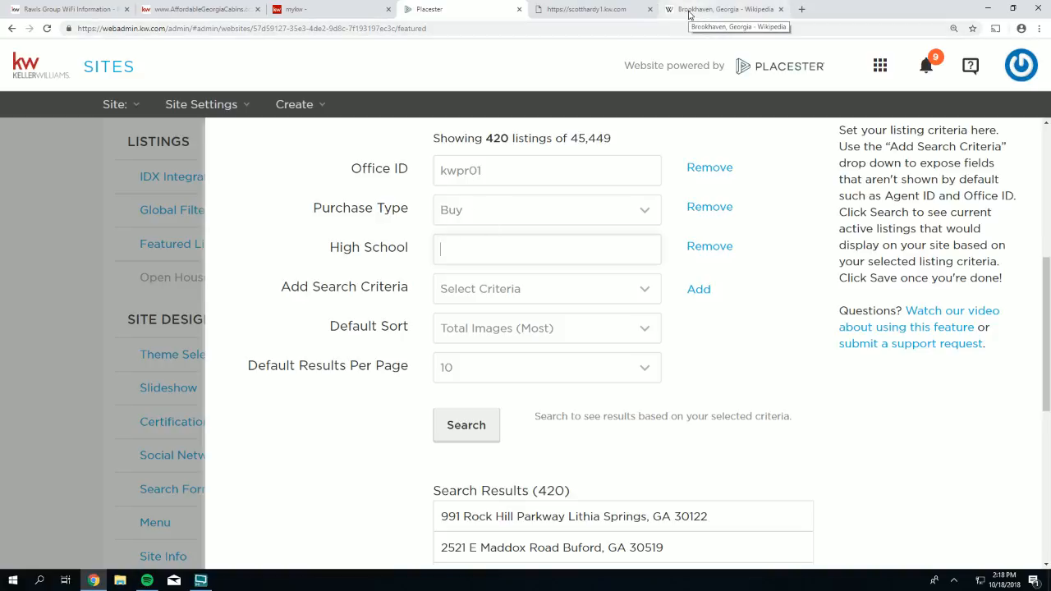
text(gra)
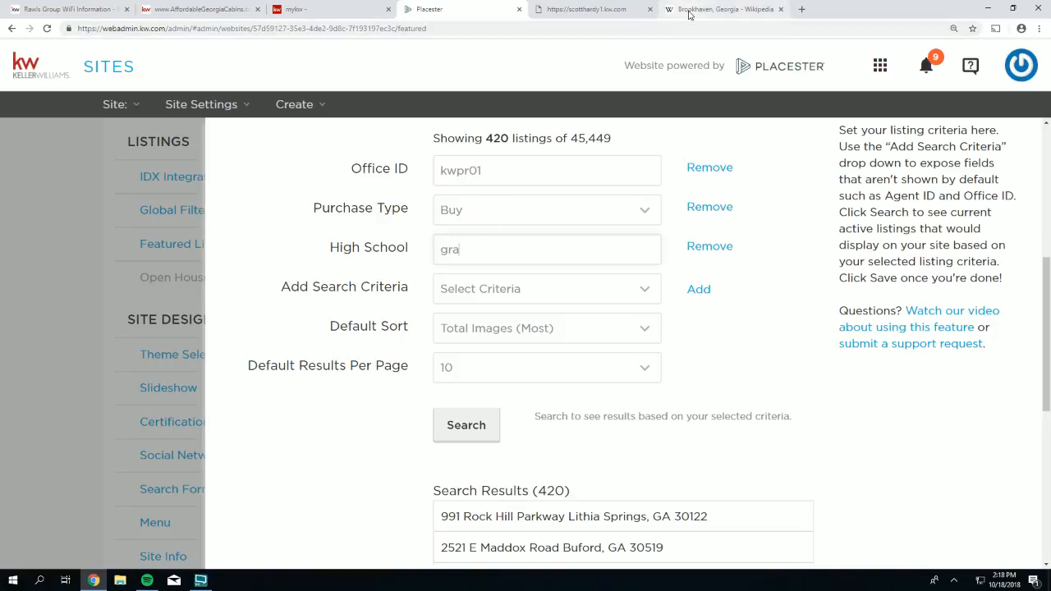
text(dy)
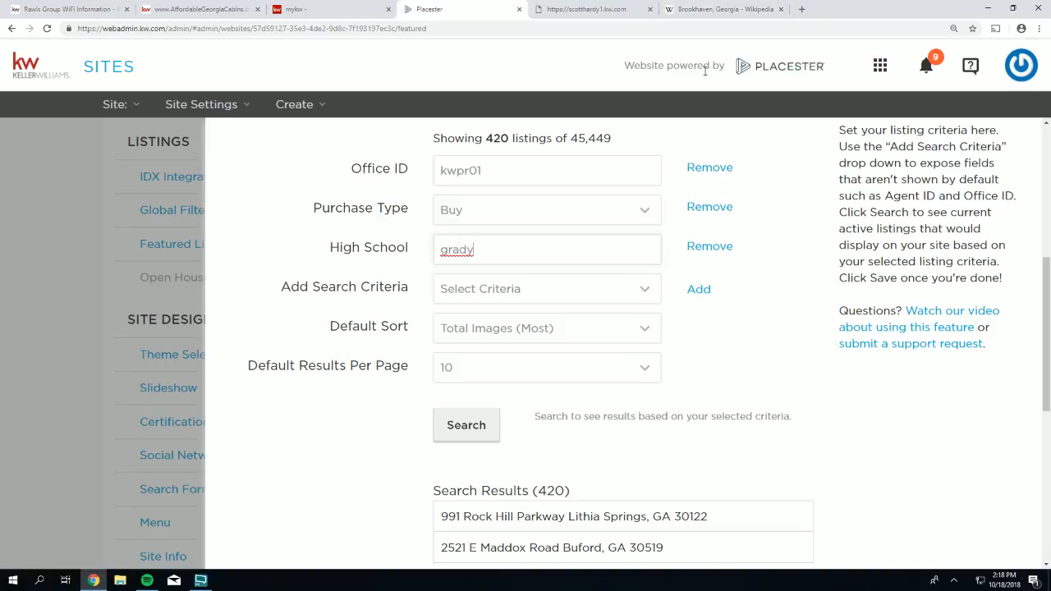
key(BackSpace)
click(466, 425)
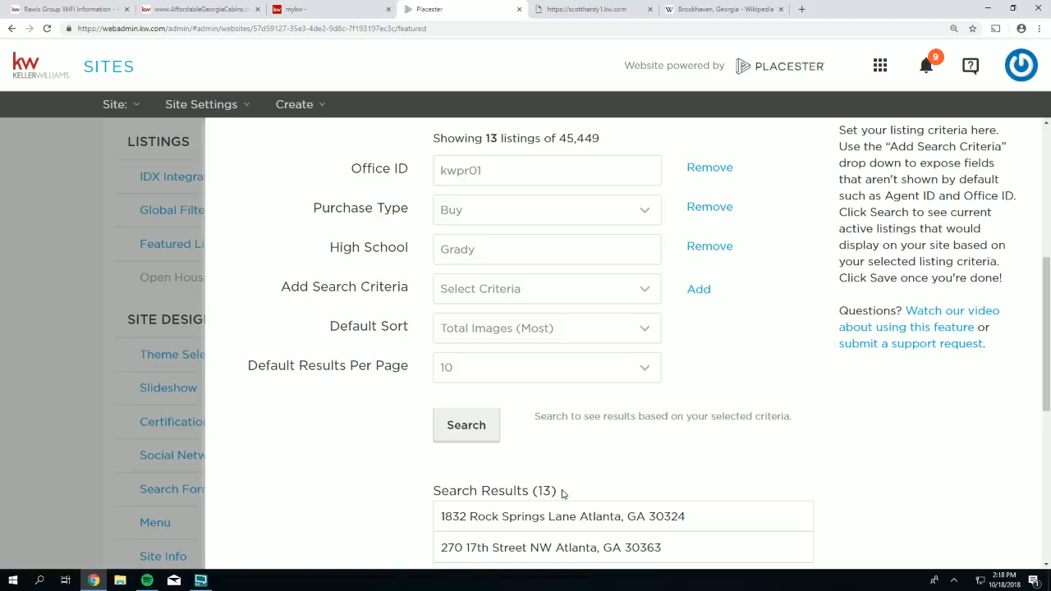
drag(556, 490, 541, 491)
scroll(681, 495, down, 5)
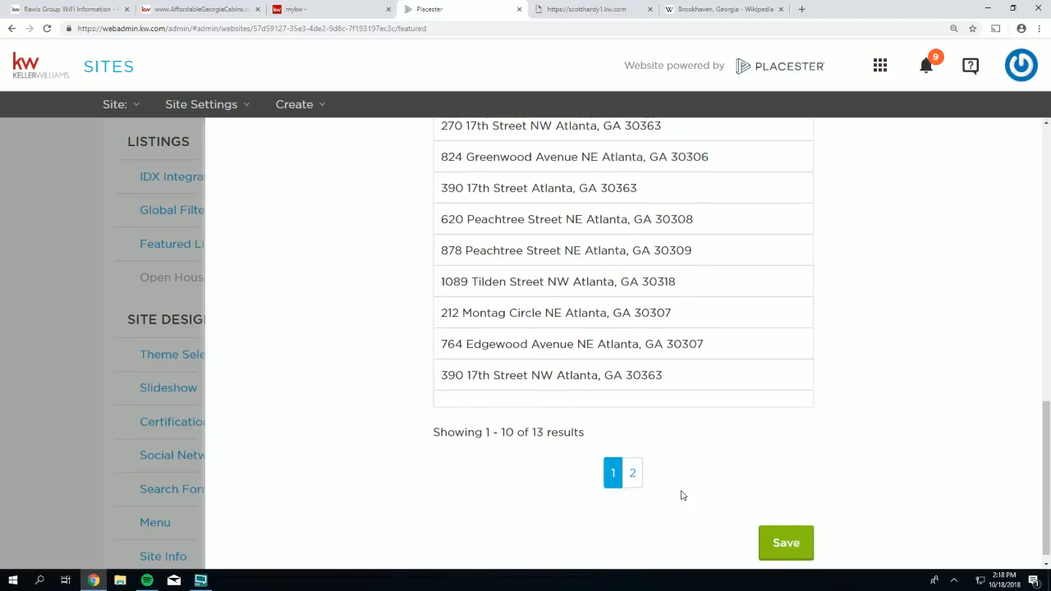
click(798, 531)
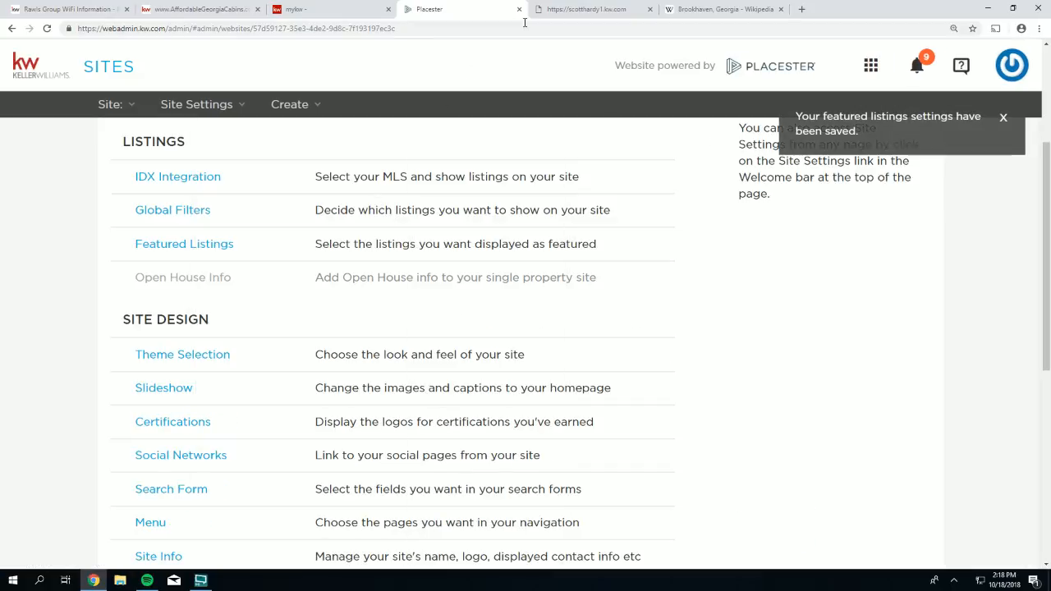
- Remove the High School criterion, rerun the search for 420 listings, and save
click(169, 247)
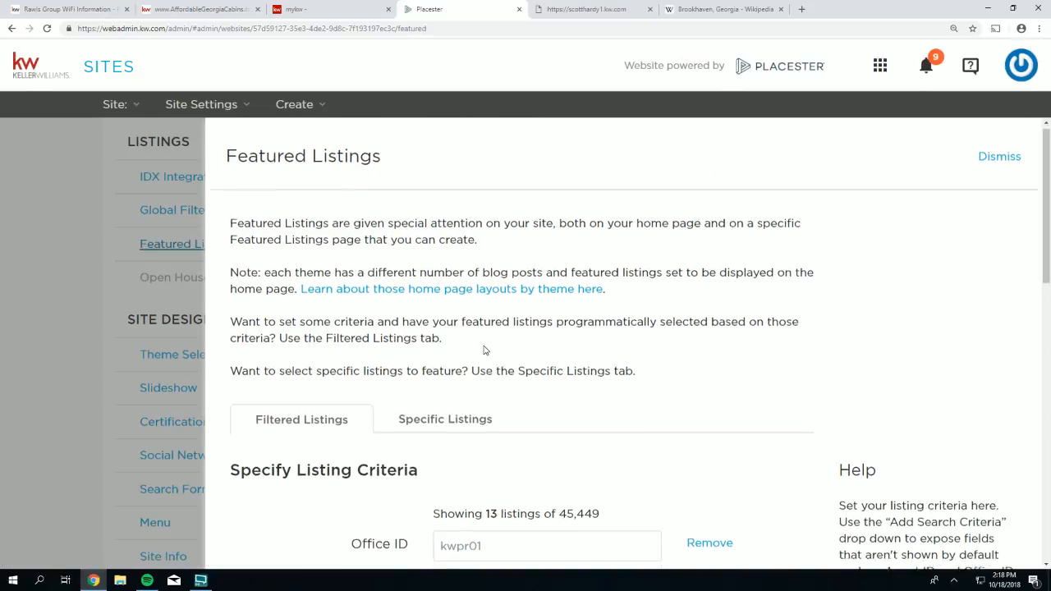
scroll(484, 350, down, 4)
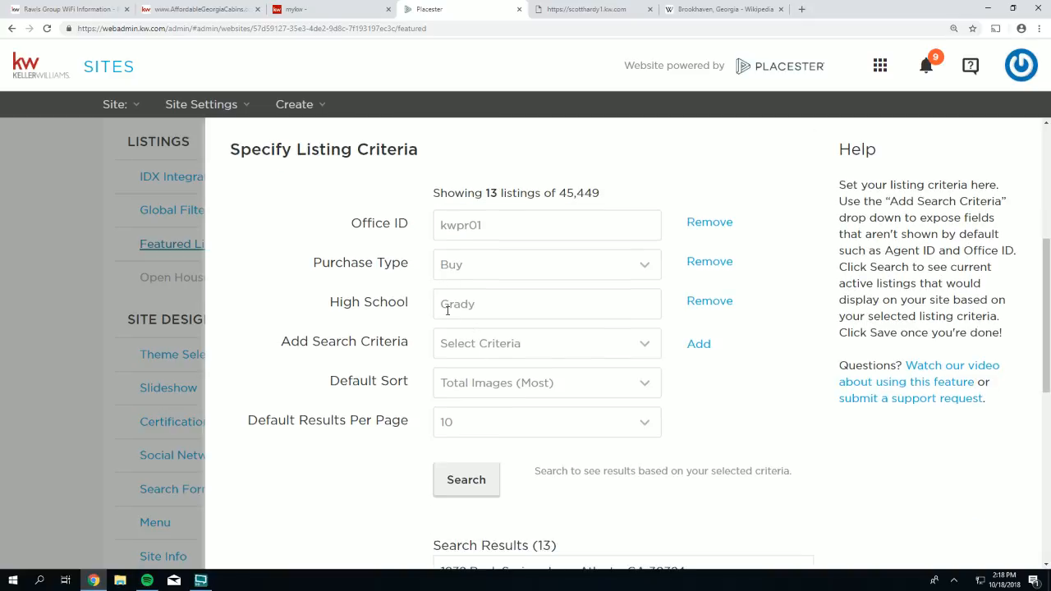
click(697, 301)
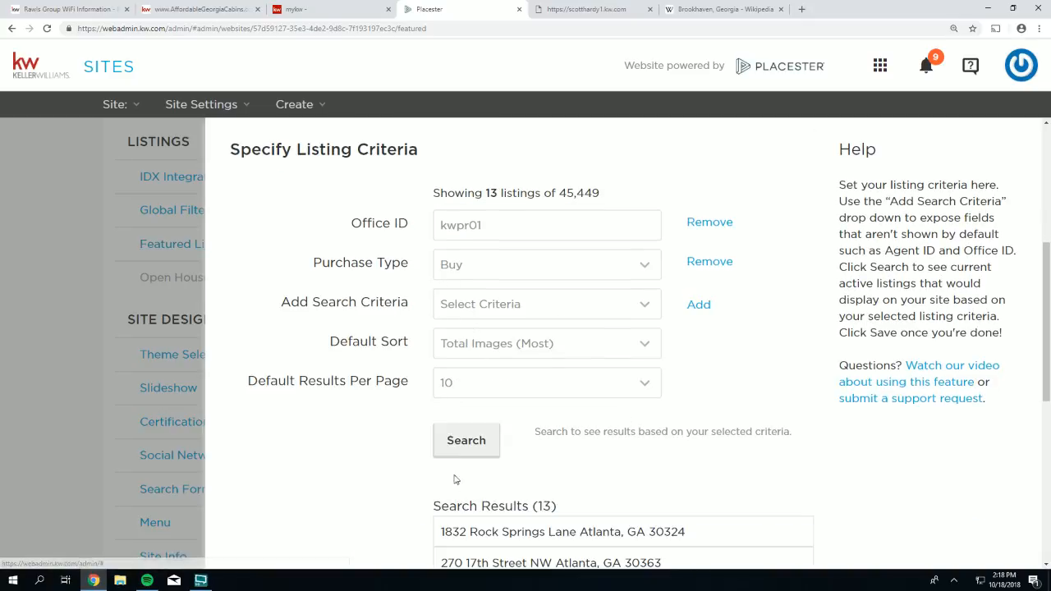
click(484, 449)
scroll(654, 512, down, 5)
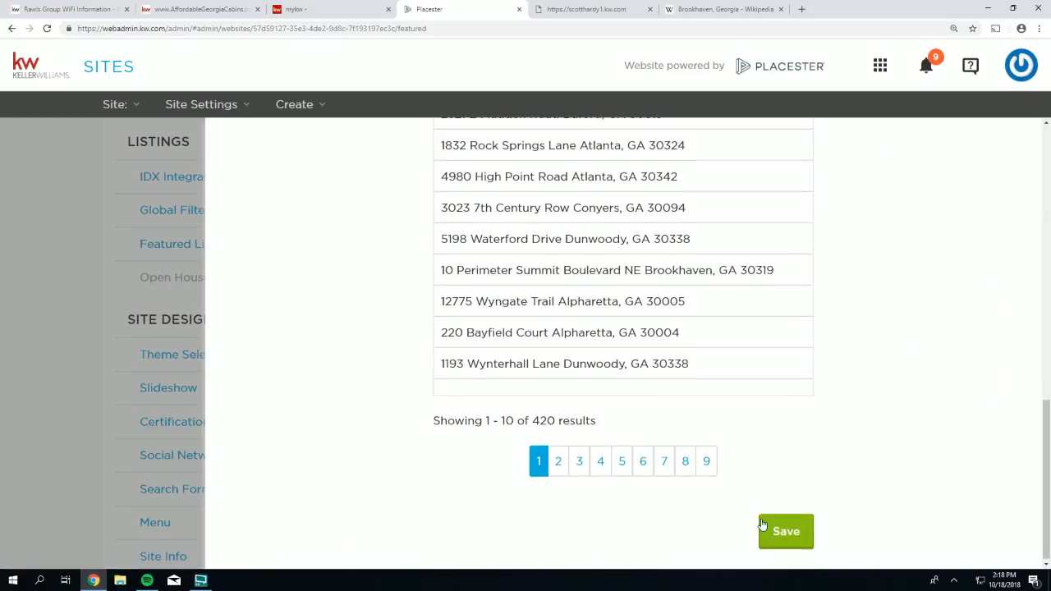
click(794, 534)
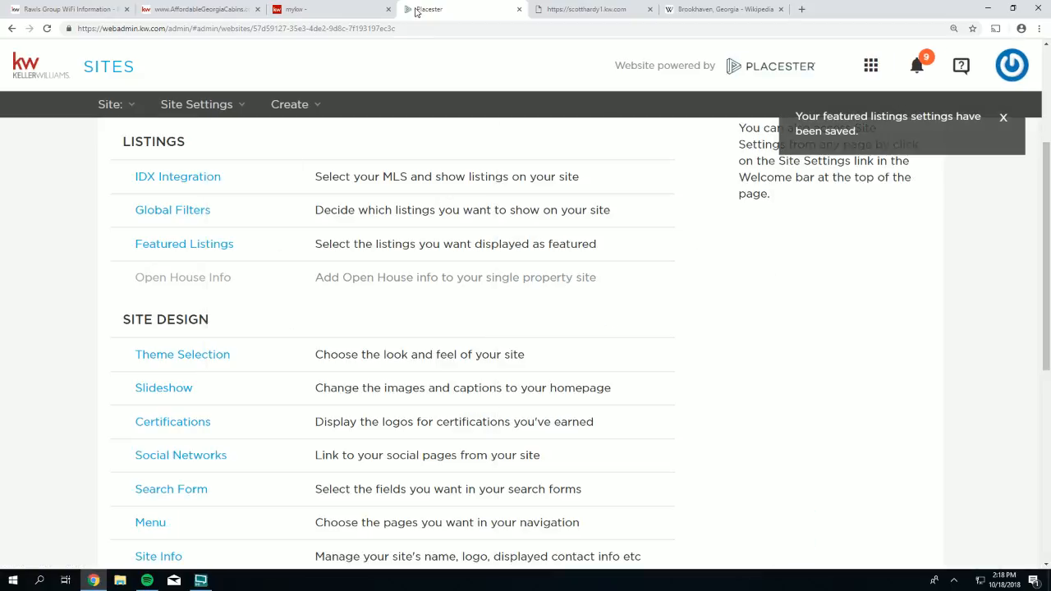
click(590, 9)
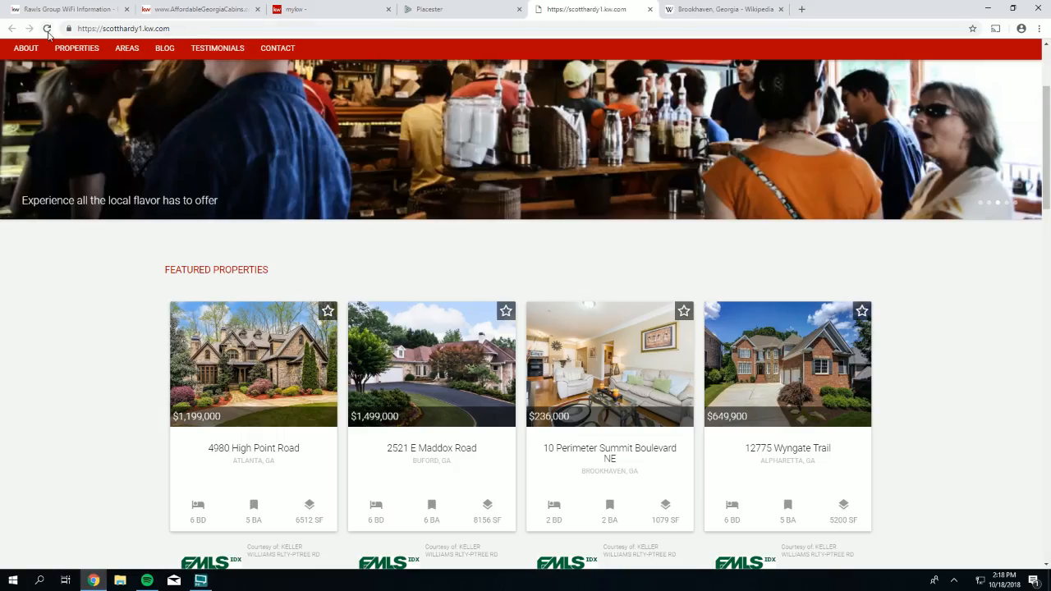
- Reload the live homepage showing four featured homes from $236,000 to $1,499,000, then return to Placester
click(47, 28)
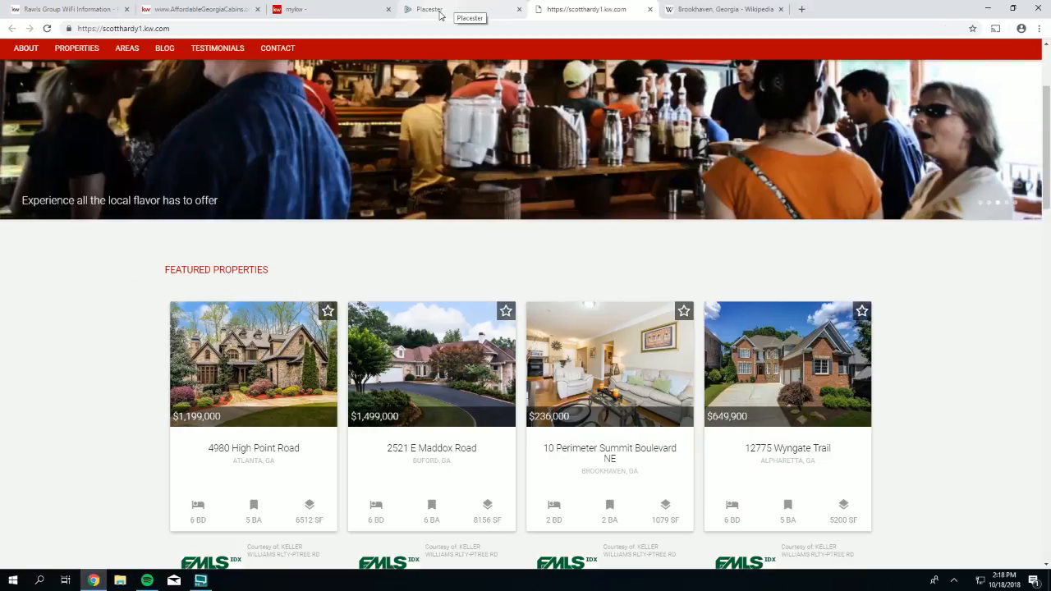
click(439, 14)
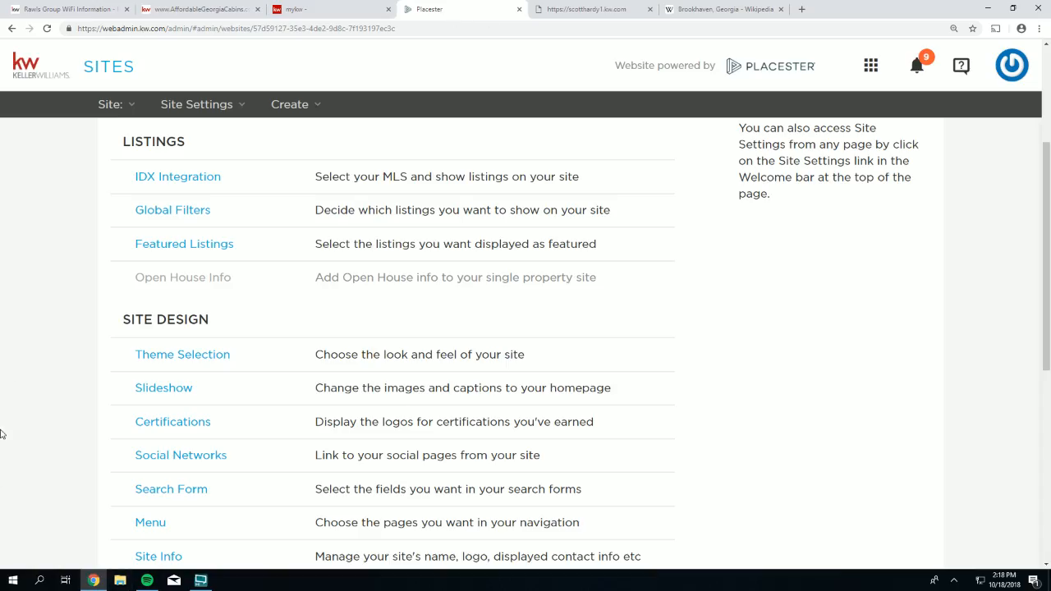
- Open Featured Listings in Specific Listings mode, keeping Purchase Type set to Buy
drag(244, 246, 136, 236)
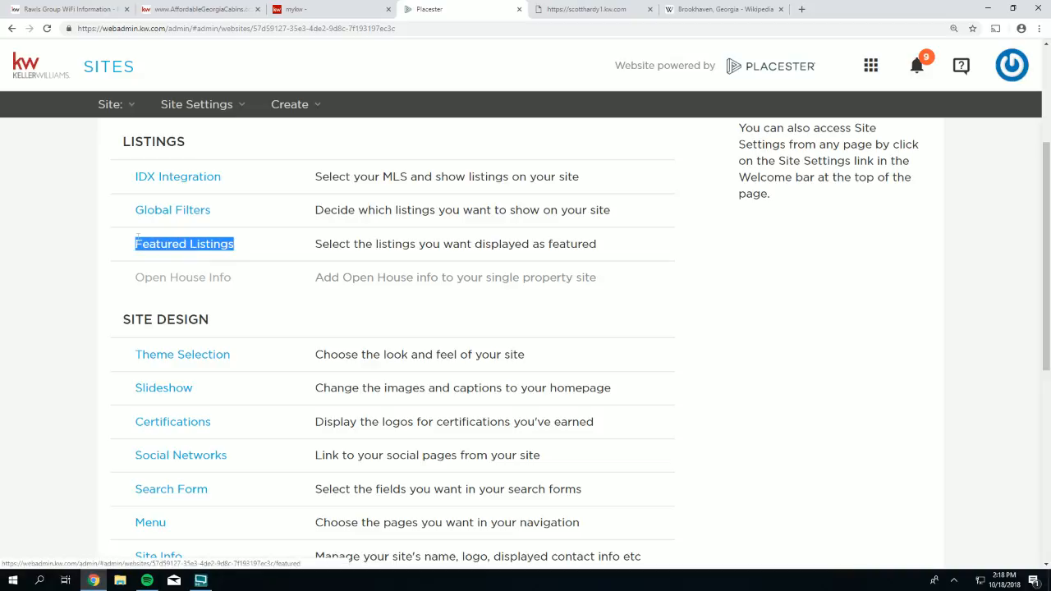
click(145, 243)
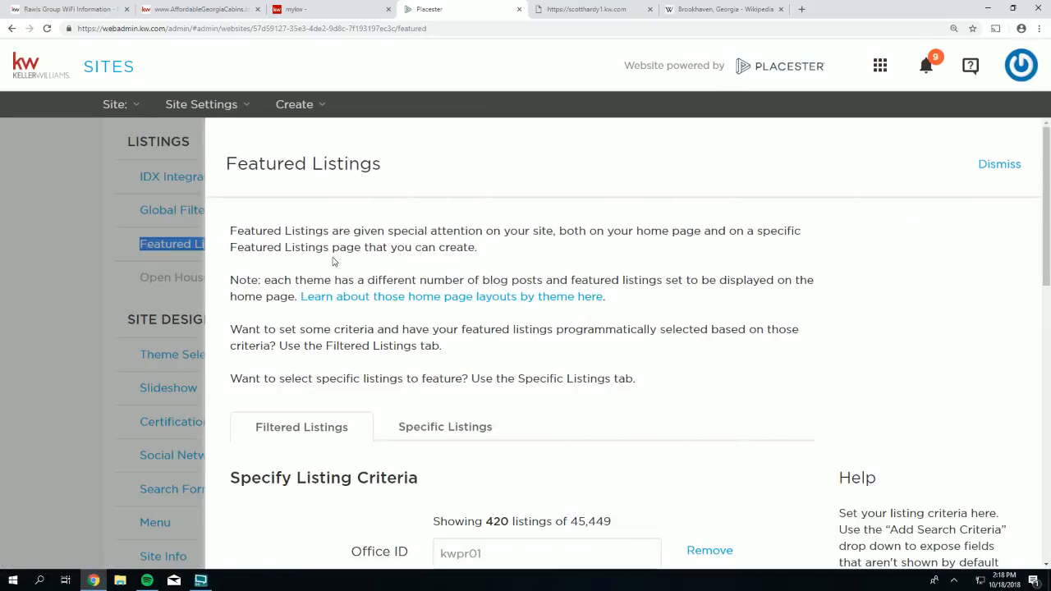
scroll(437, 269, down, 2)
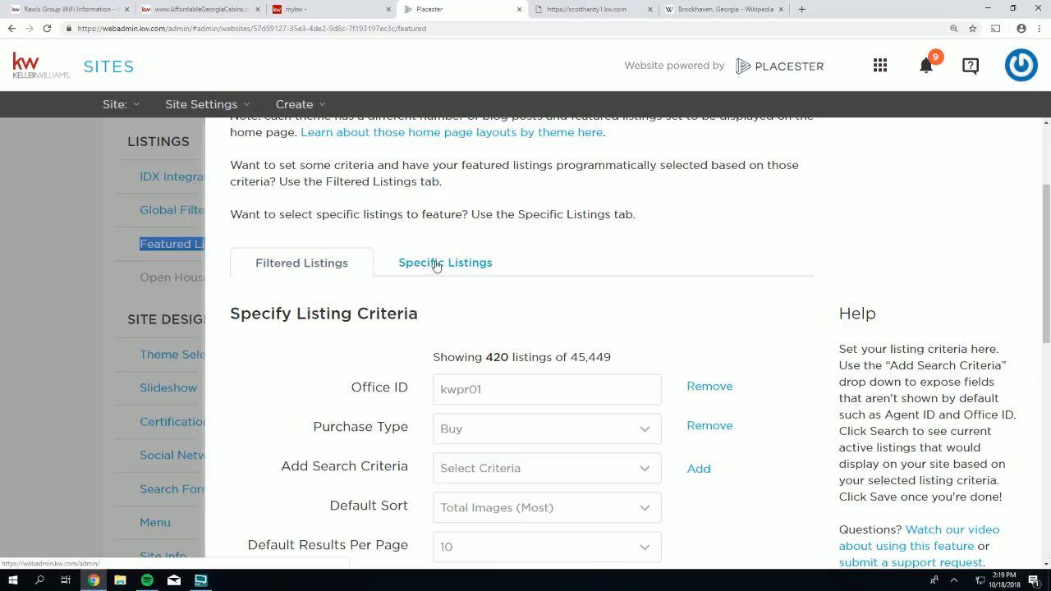
click(436, 266)
scroll(446, 283, down, 1)
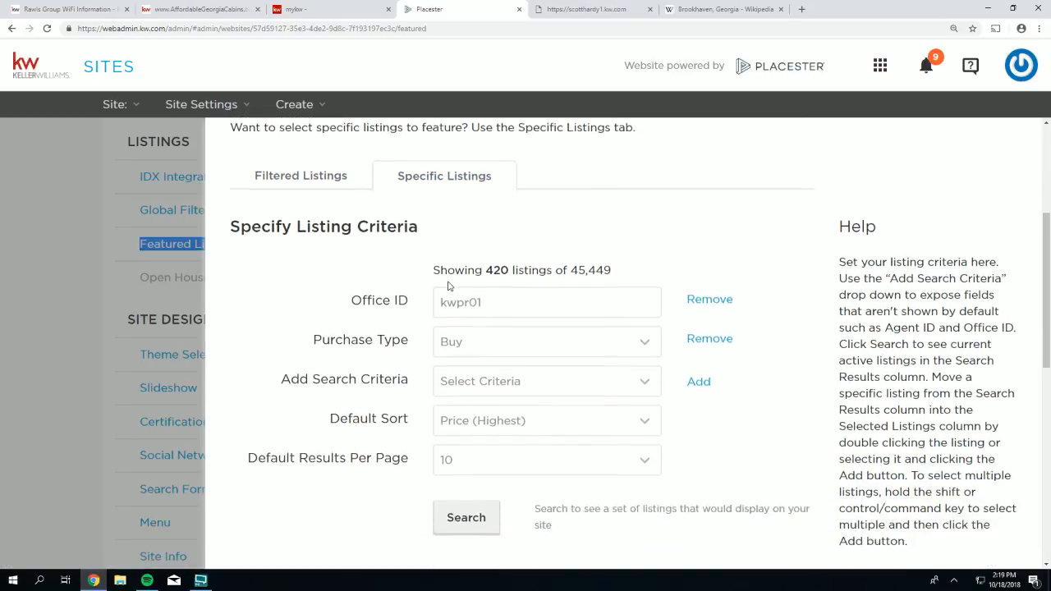
scroll(448, 281, down, 1)
drag(326, 223, 383, 224)
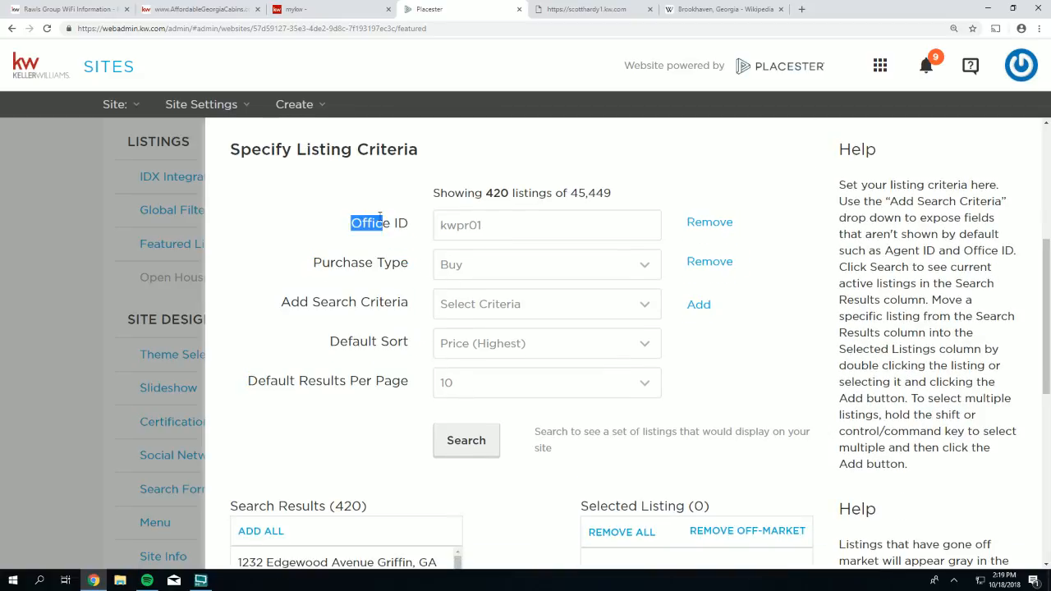
drag(477, 225, 466, 225)
click(477, 282)
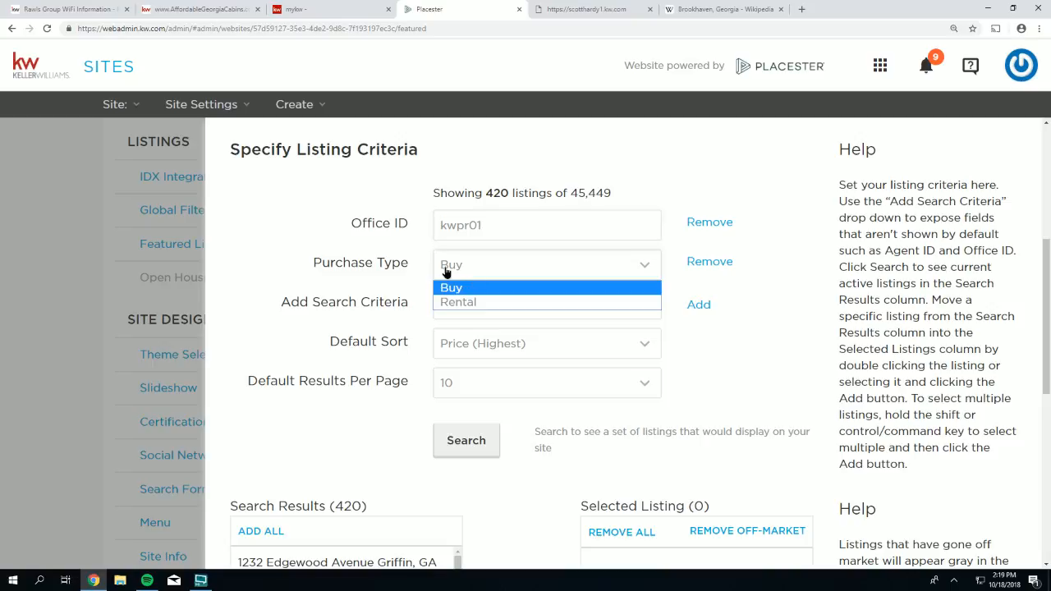
click(300, 261)
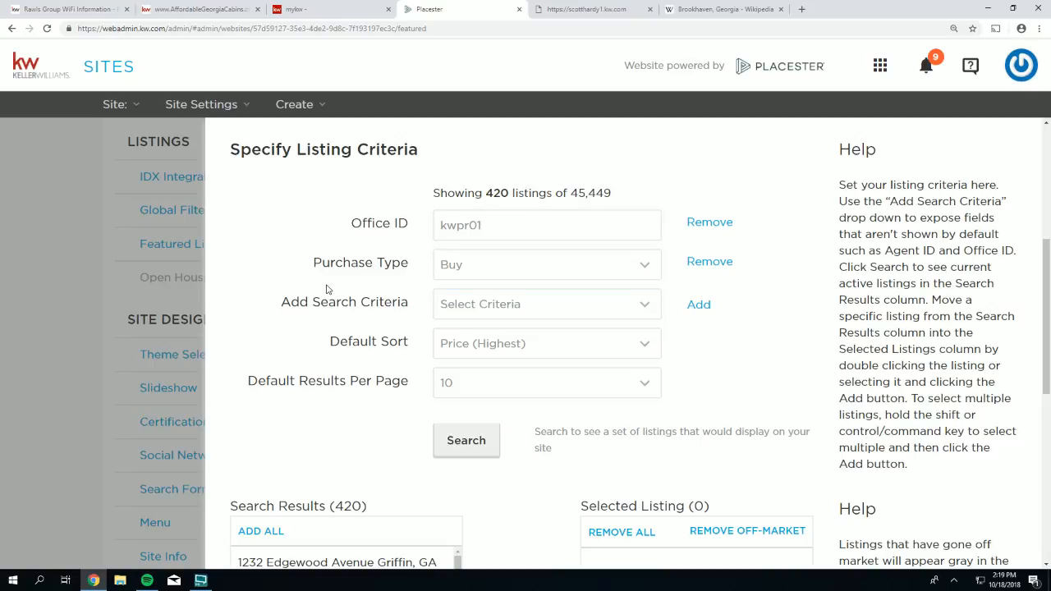
- Review the 420 Search Results and the still-empty Selected Listing column
scroll(322, 281, down, 3)
scroll(322, 282, down, 1)
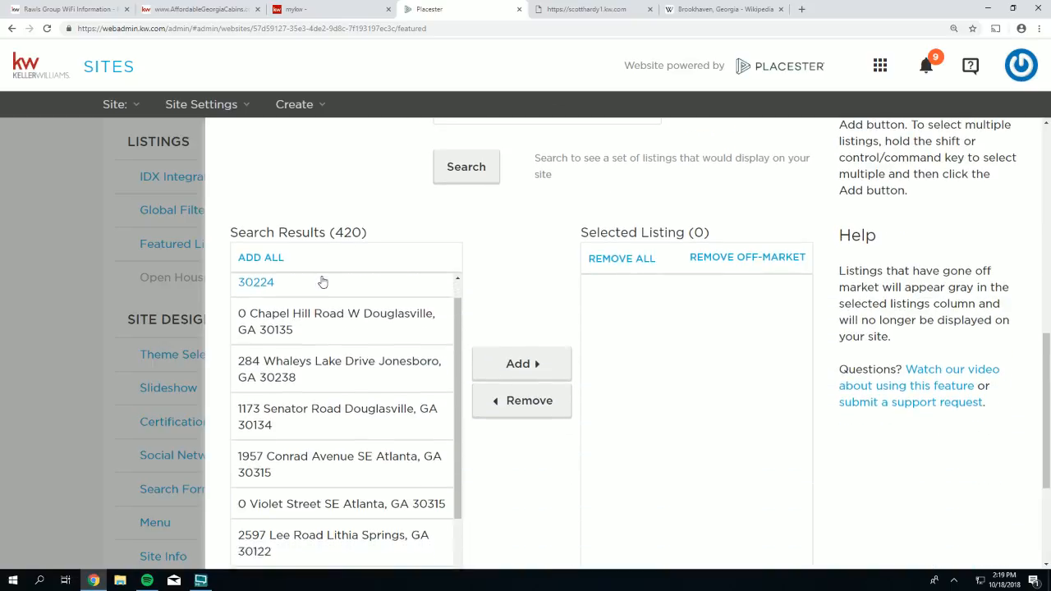
scroll(530, 226, down, 1)
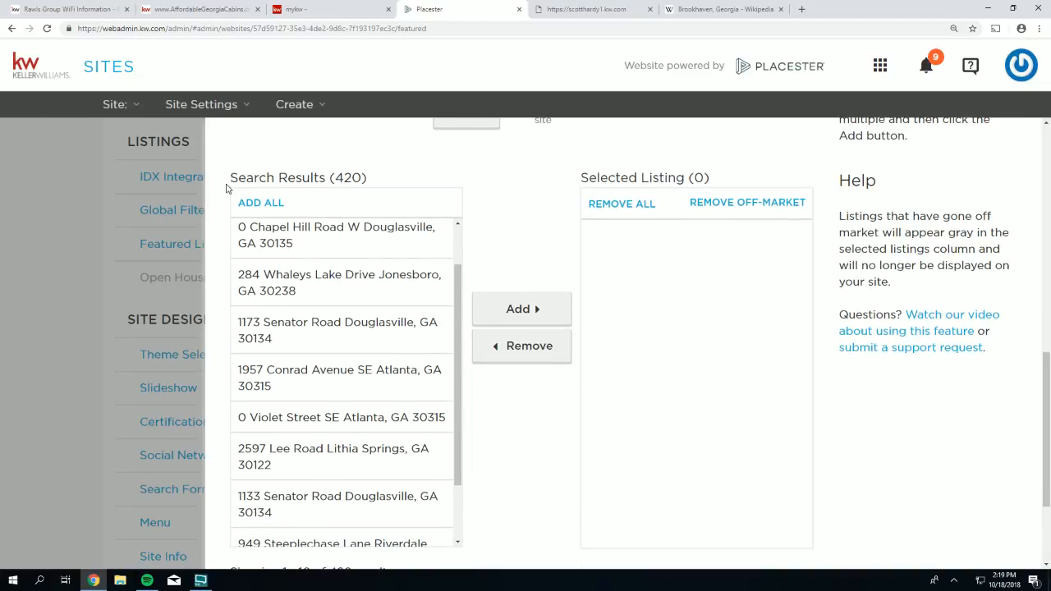
drag(227, 186, 327, 185)
mouse_move(578, 179)
mouse_down()
mouse_move(664, 179)
mouse_move(580, 179)
mouse_up()
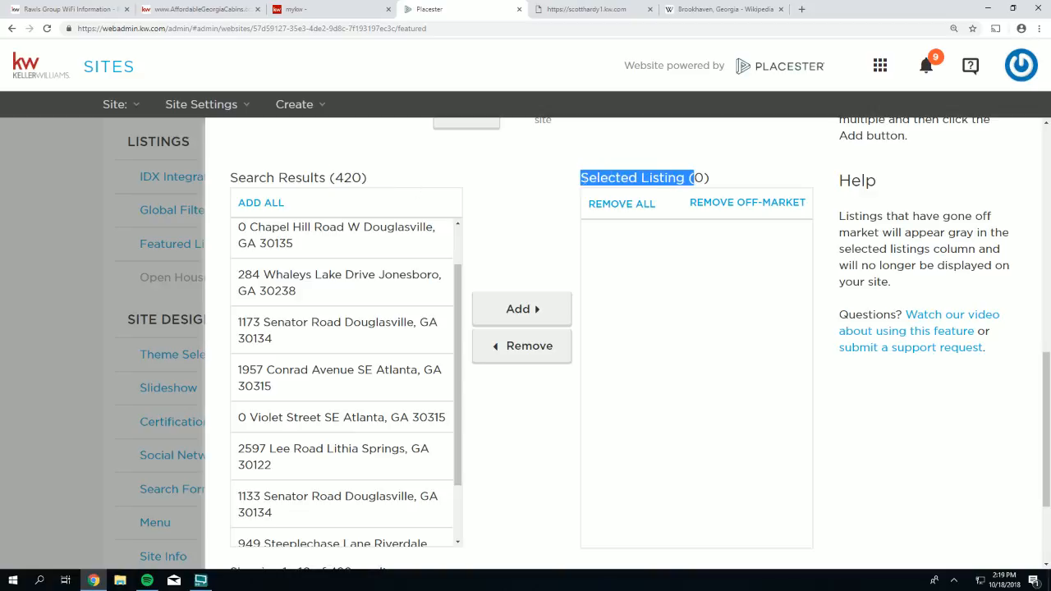
scroll(540, 188, up, 3)
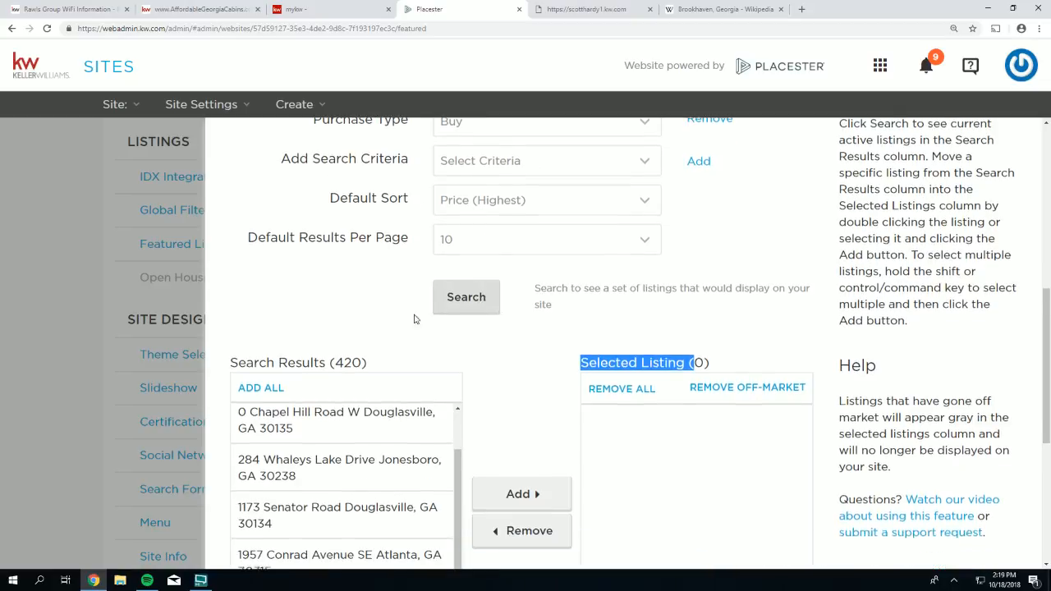
scroll(417, 319, down, 2)
scroll(337, 411, down, 1)
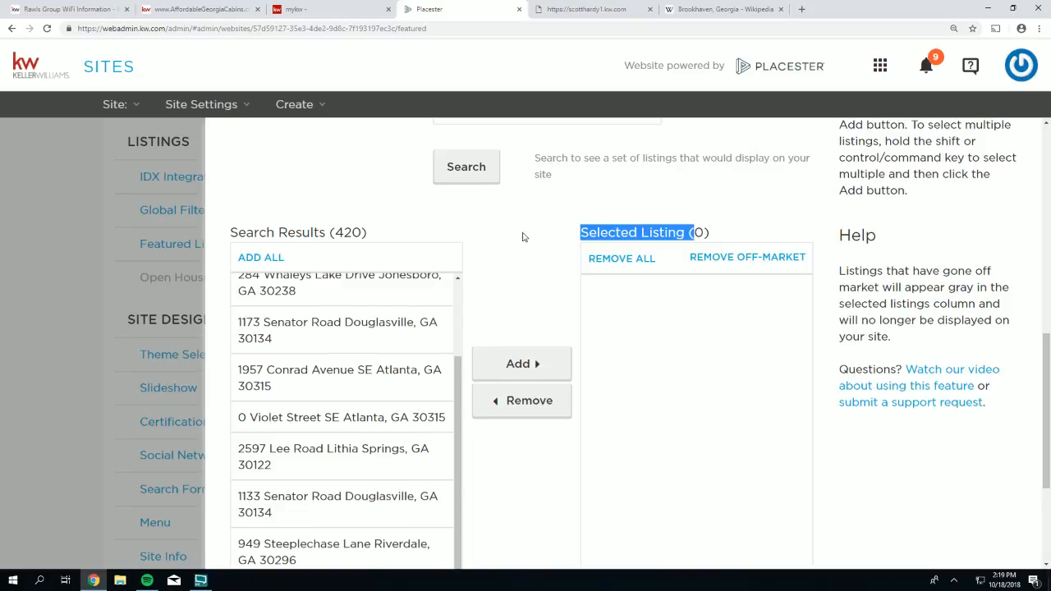
scroll(525, 237, up, 5)
- Remove the Office ID and Purchase Type criteria and search all 45,449 listings
click(715, 387)
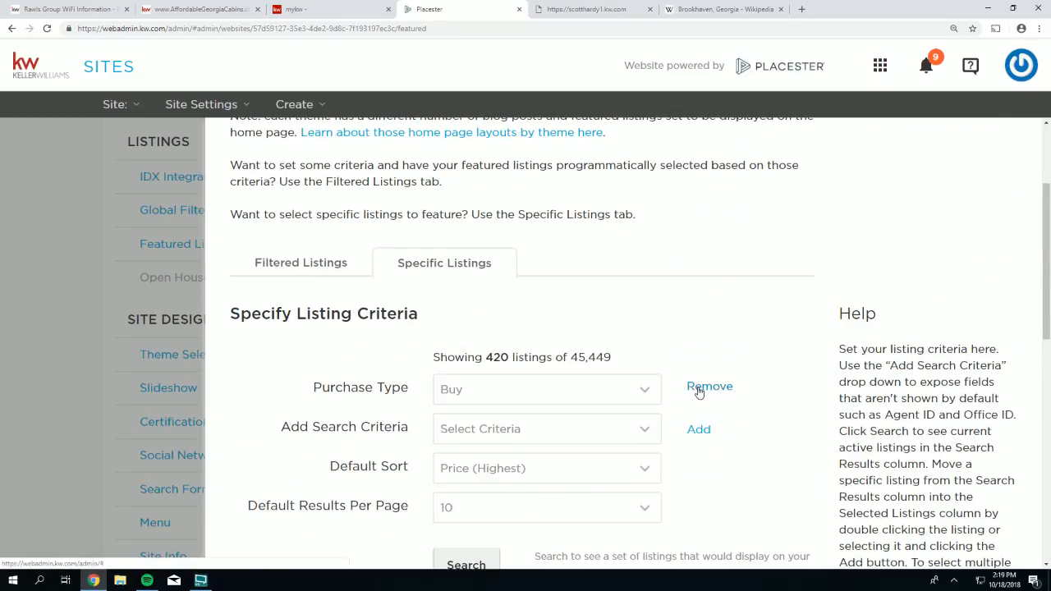
click(696, 388)
scroll(467, 356, down, 2)
click(464, 370)
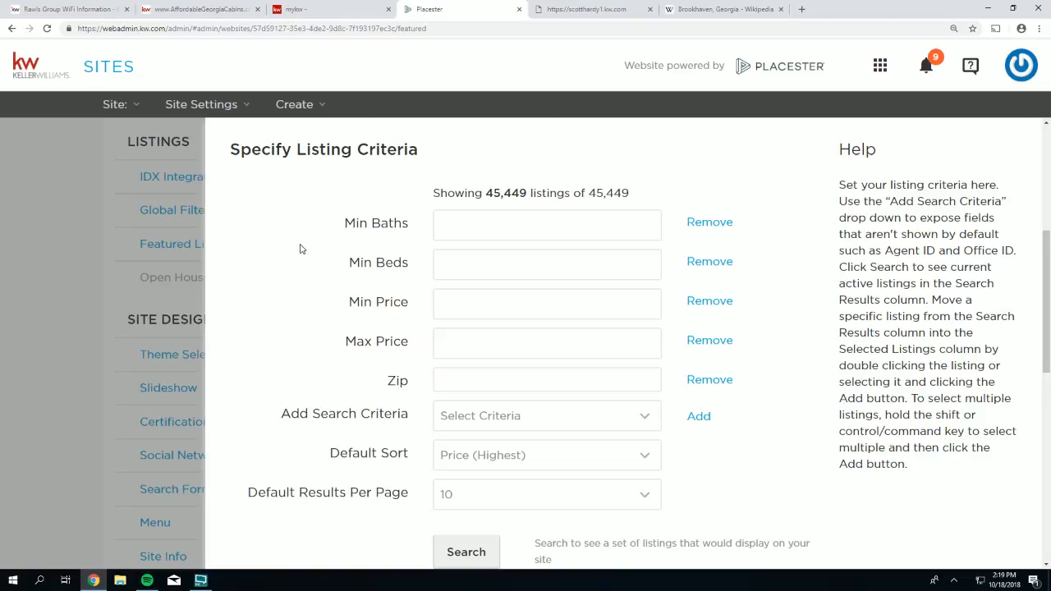
scroll(302, 254, down, 2)
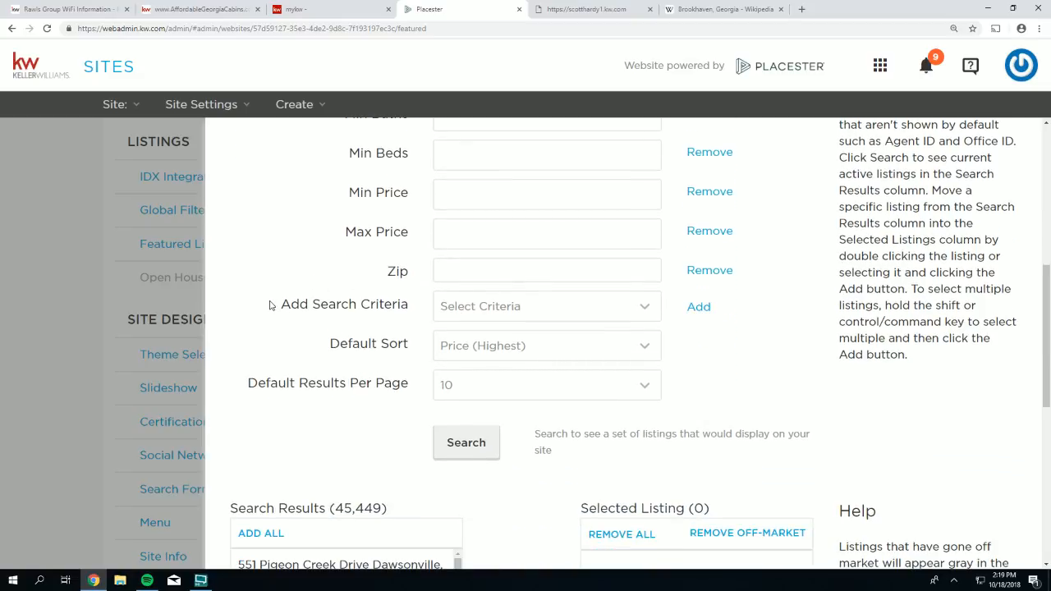
- Add an Agent ID search criterion and place the cursor in its empty field
drag(273, 306, 409, 306)
click(457, 314)
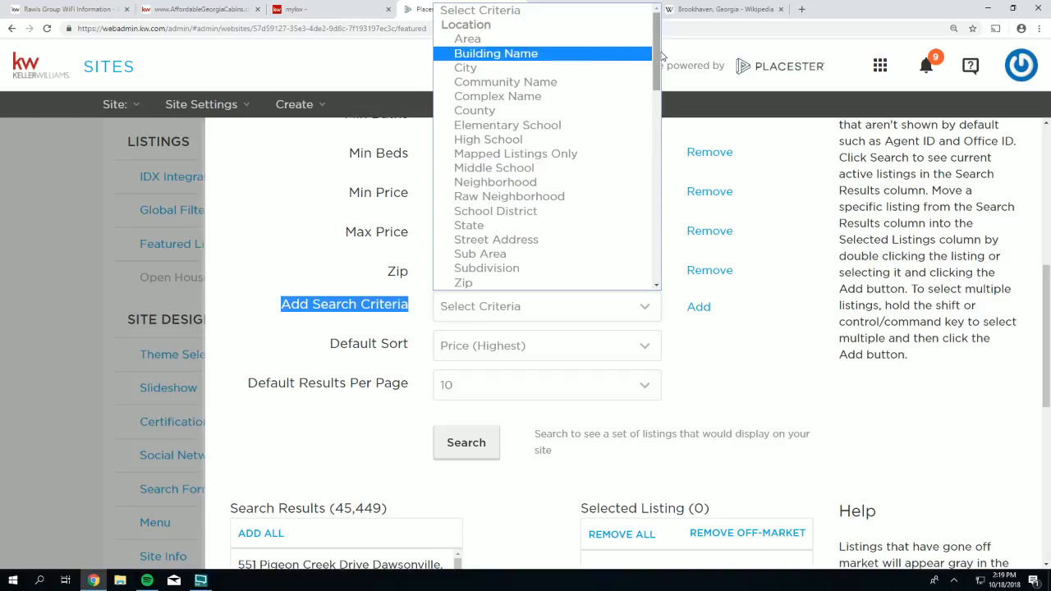
drag(661, 59, 671, 91)
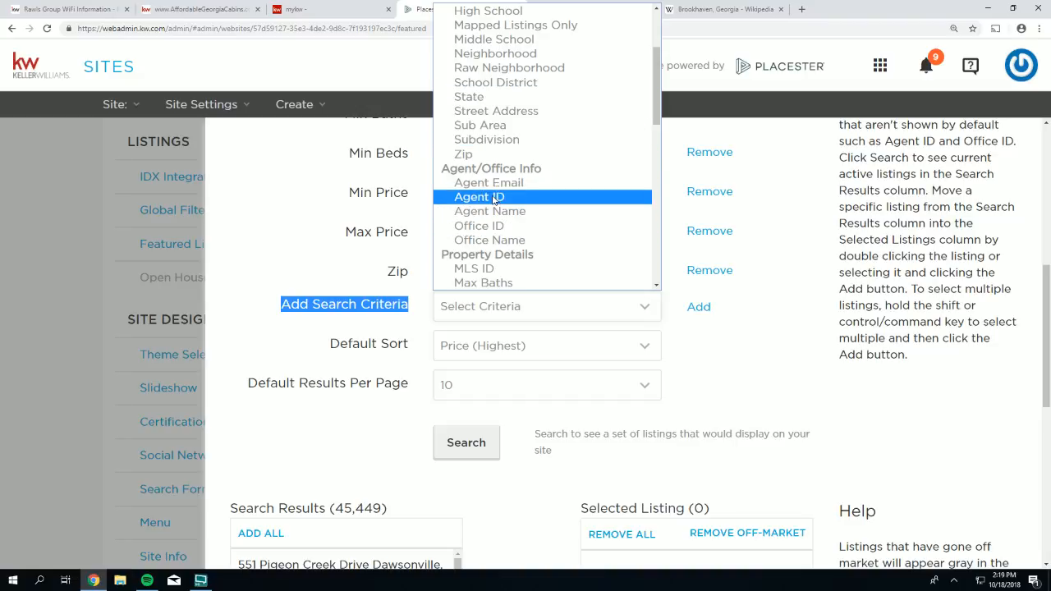
click(494, 198)
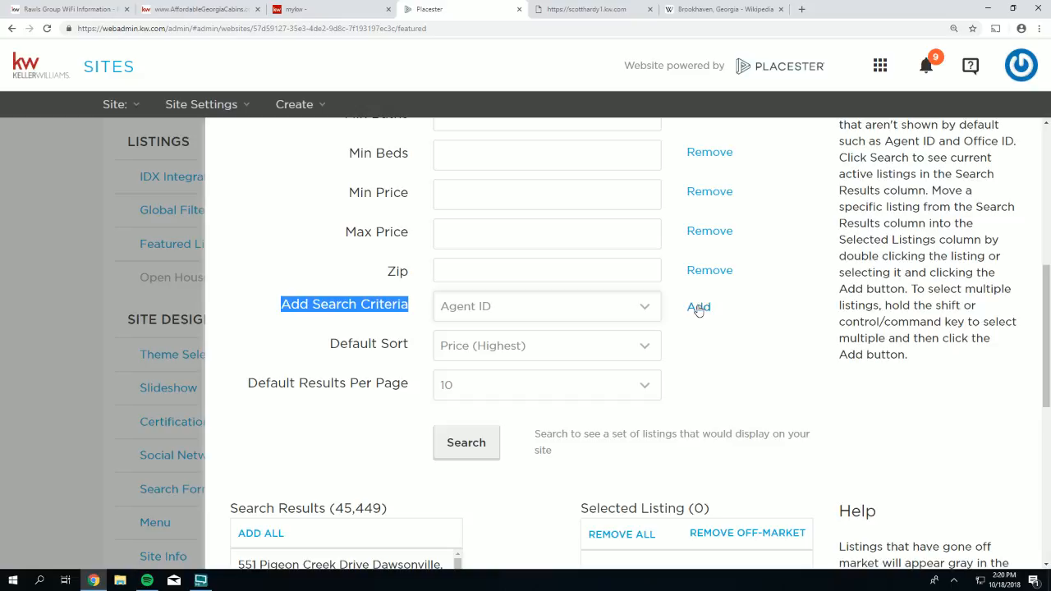
click(698, 308)
drag(340, 305, 409, 305)
click(451, 305)
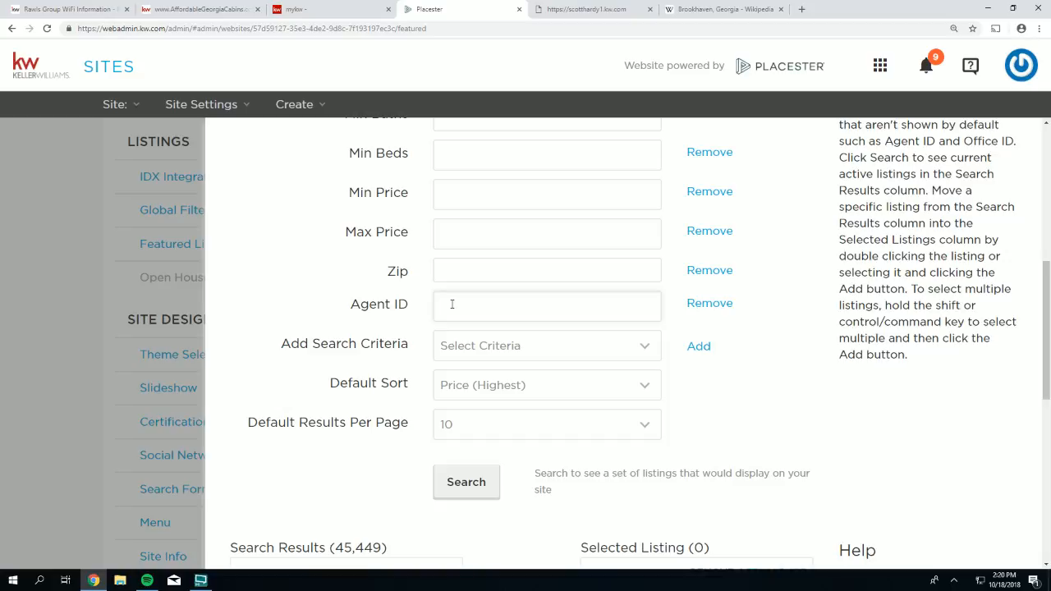
- Enter the team's agent ID and search, narrowing the results to 7 listings
text(VTEAM)
drag(496, 307, 389, 300)
scroll(768, 349, down, 2)
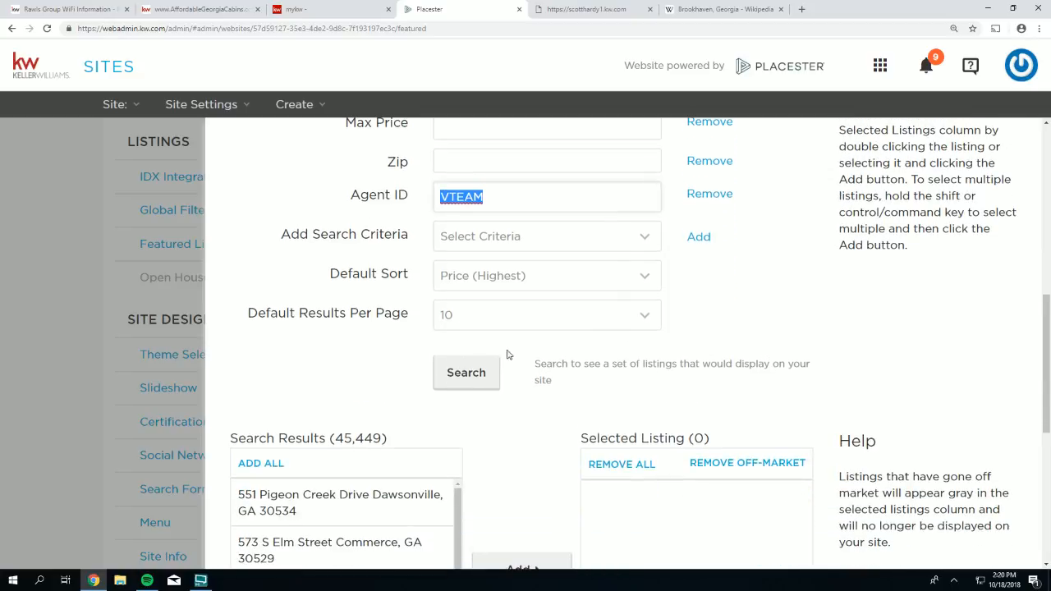
click(467, 376)
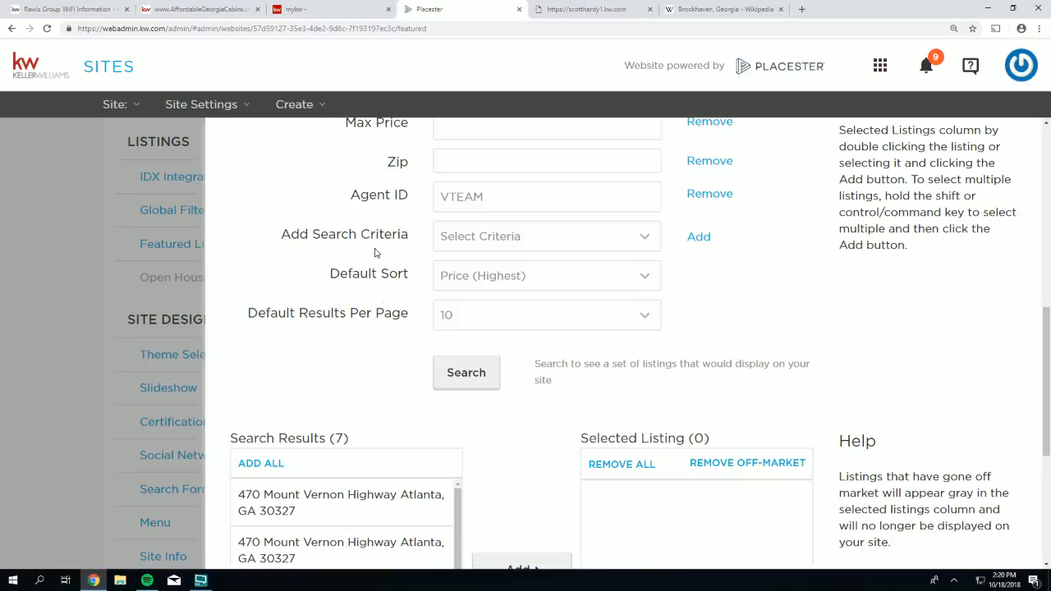
scroll(380, 254, up, 2)
- Add all 7 matching search results to Selected Listing and save the featured listings
scroll(452, 304, down, 4)
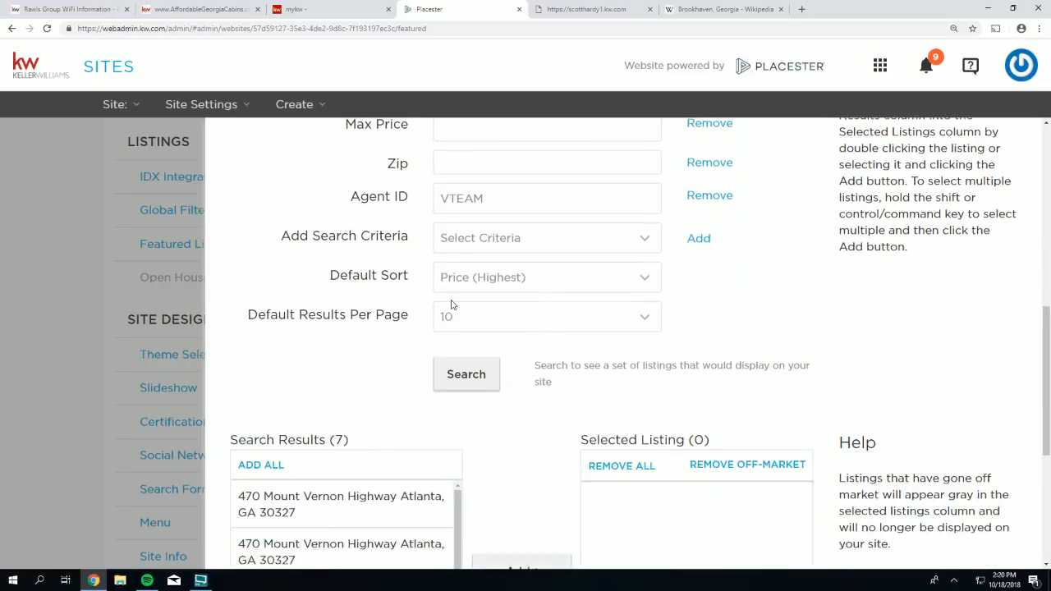
drag(352, 329, 325, 330)
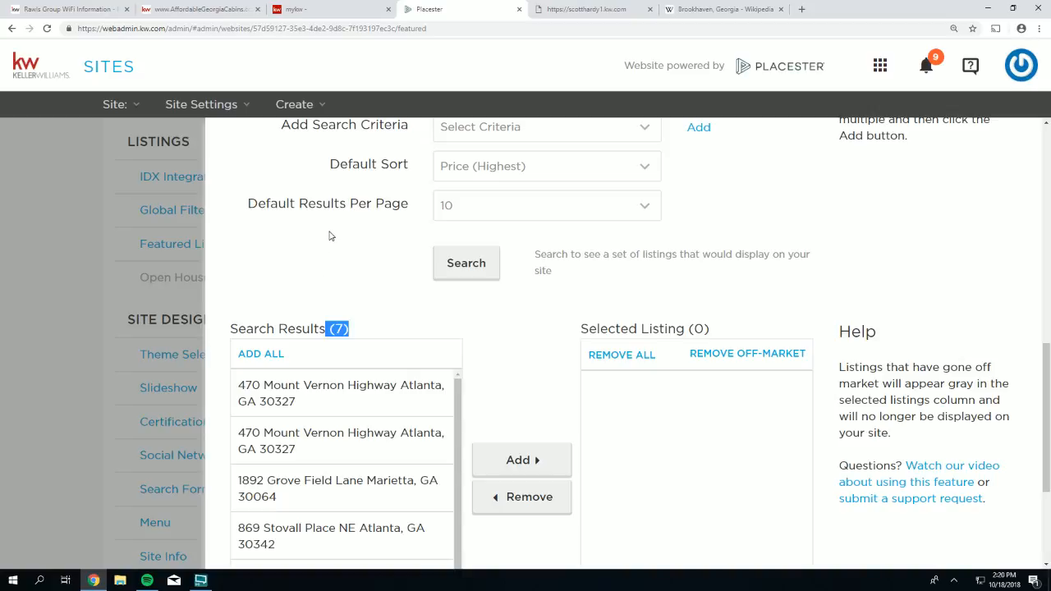
scroll(332, 238, down, 1)
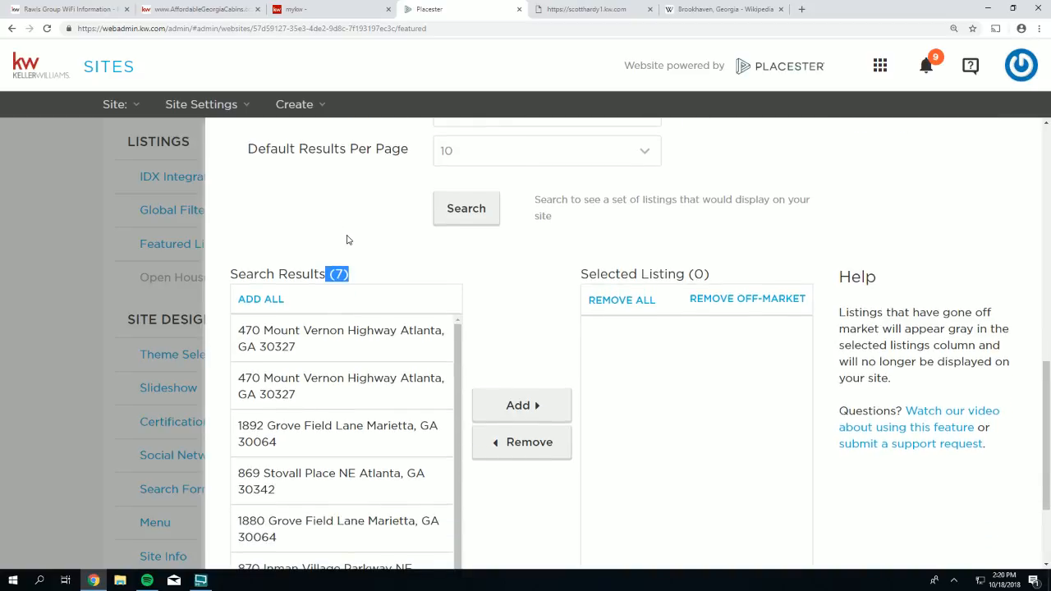
scroll(346, 243, down, 1)
scroll(332, 435, down, 1)
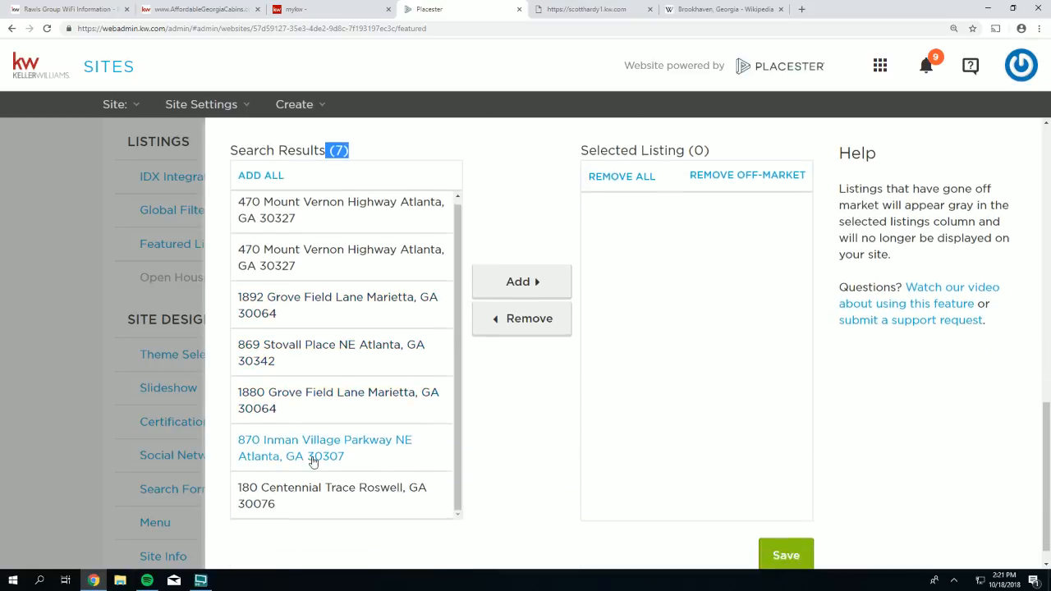
scroll(312, 461, up, 2)
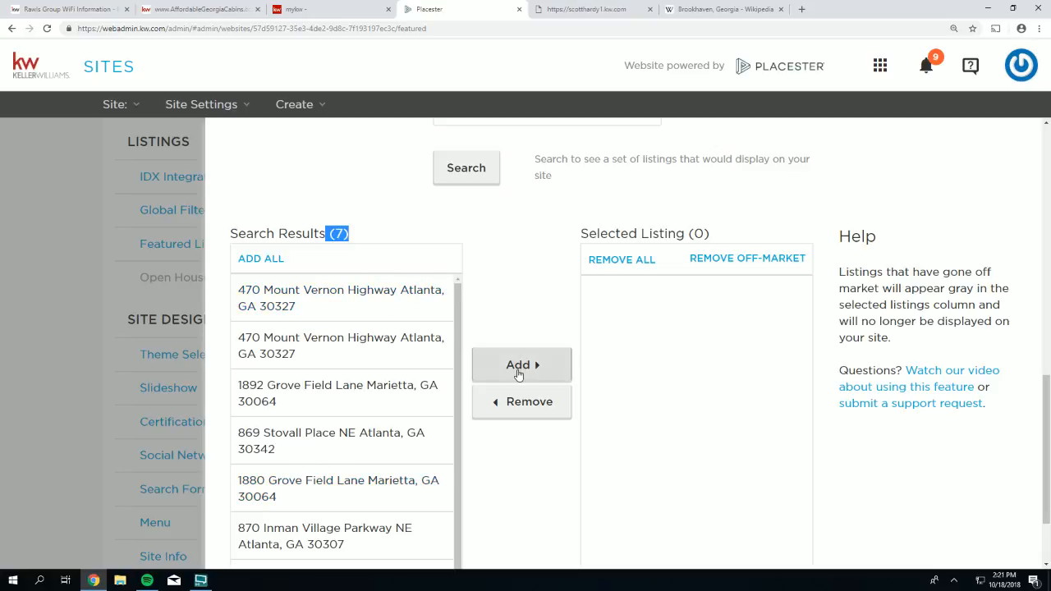
click(249, 258)
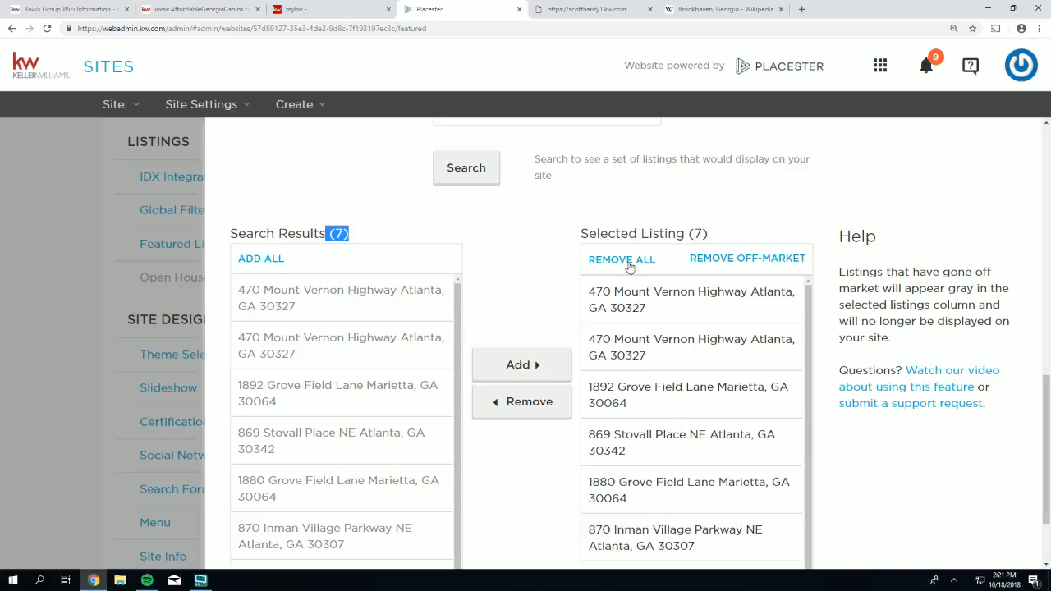
scroll(598, 349, down, 1)
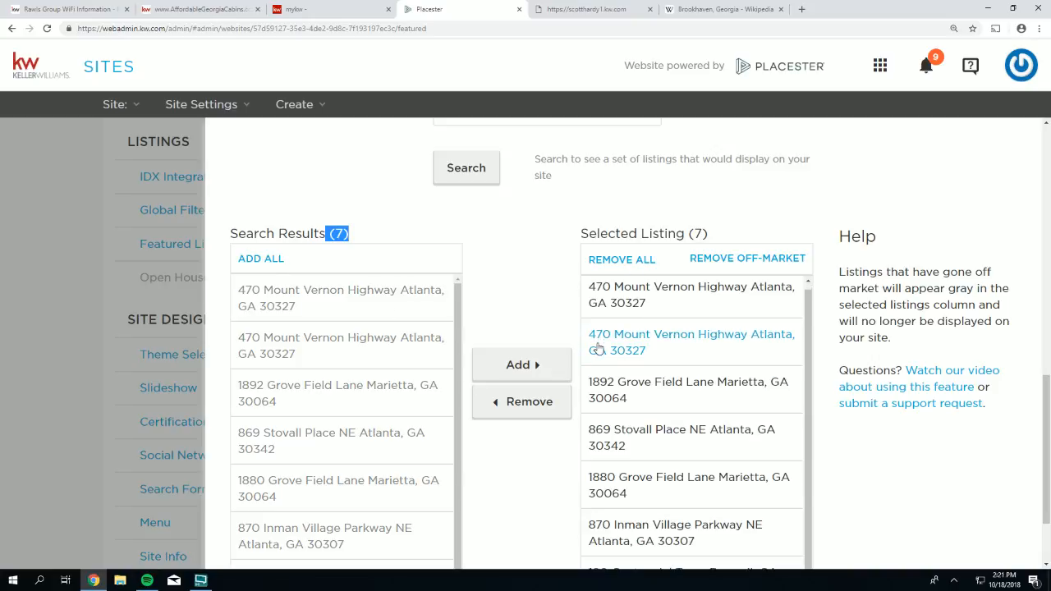
scroll(599, 349, down, 2)
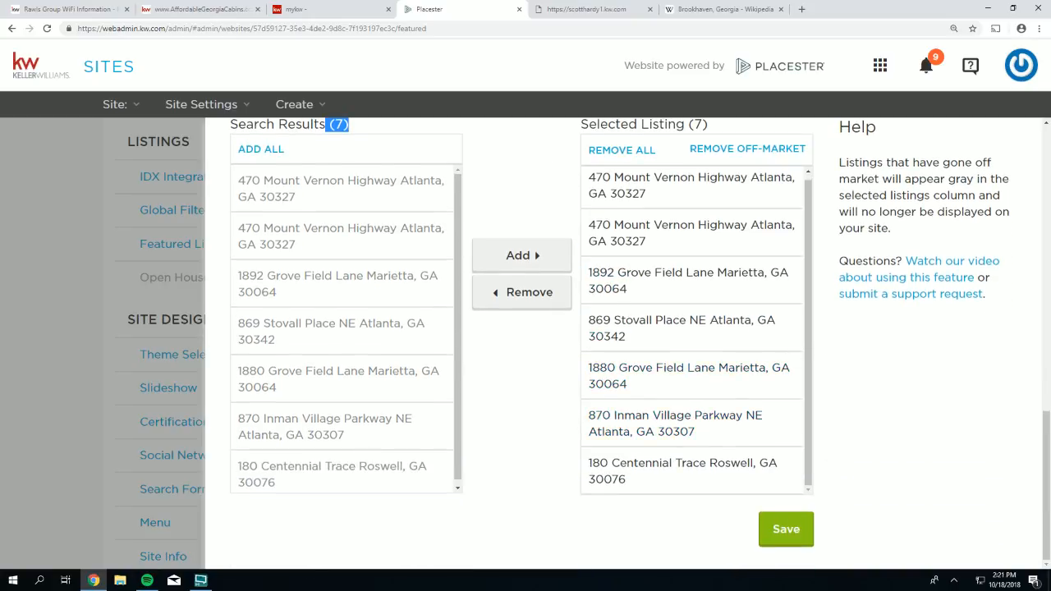
click(785, 530)
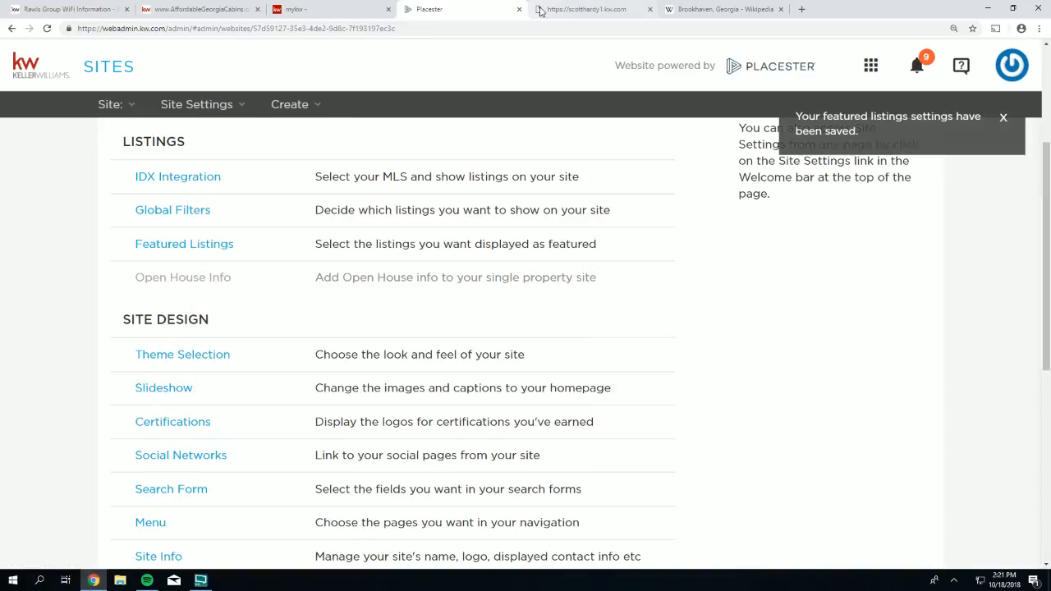
click(587, 9)
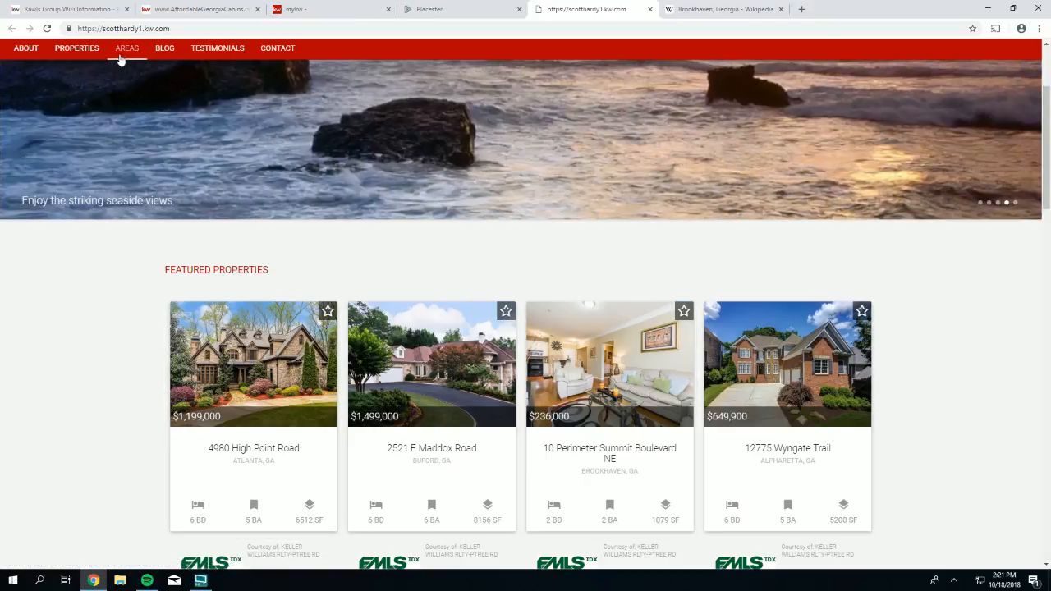
click(47, 30)
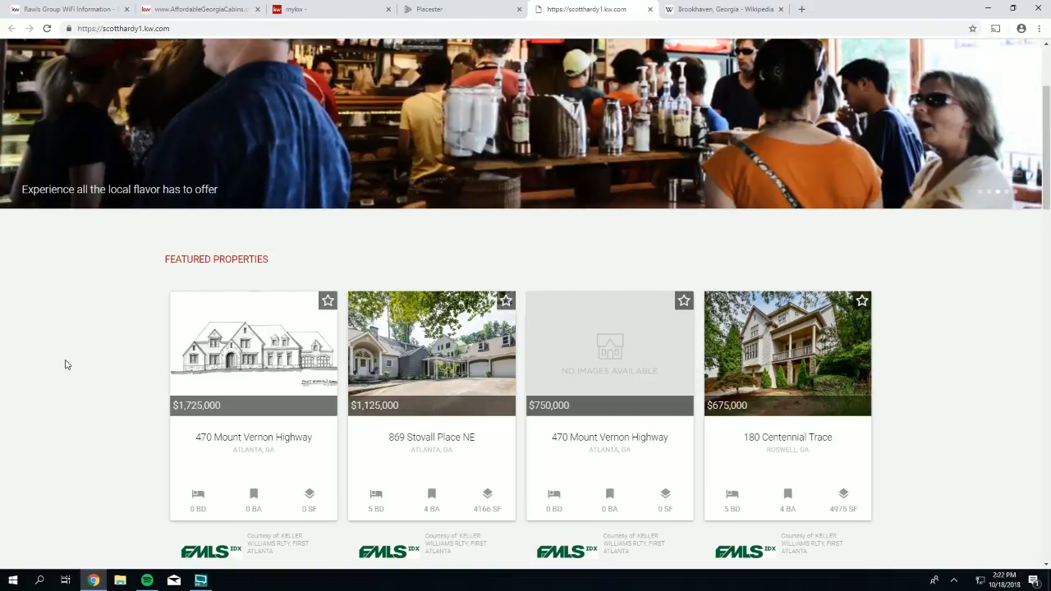
click(451, 9)
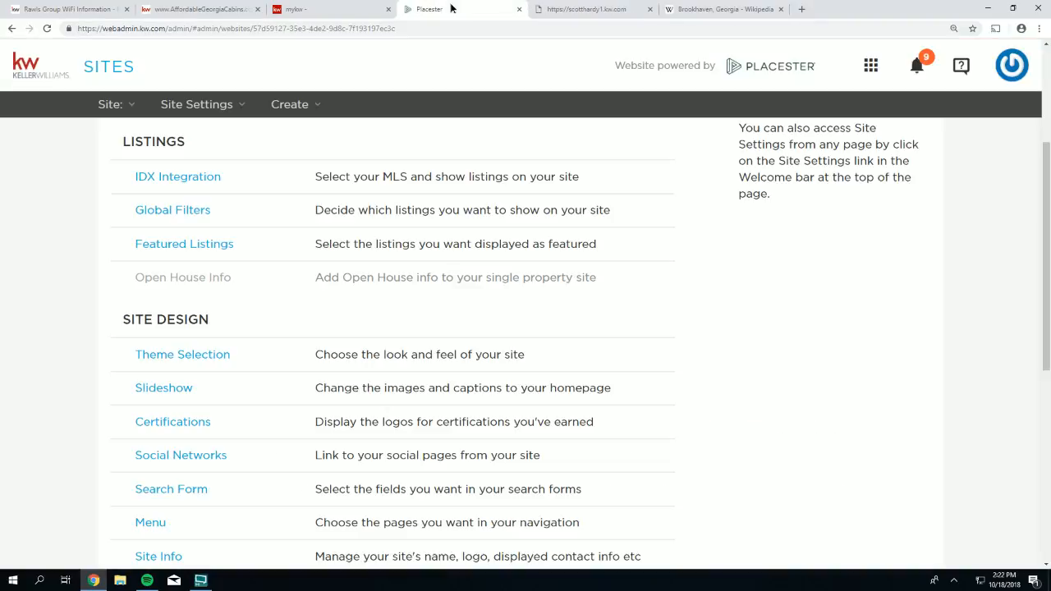
click(197, 249)
scroll(690, 430, down, 5)
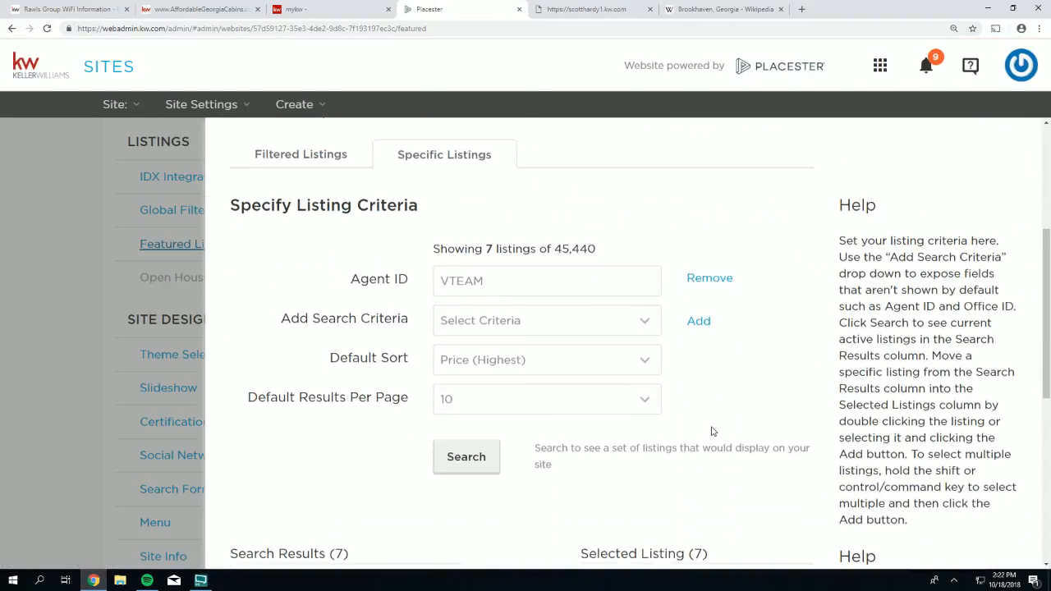
scroll(713, 432, down, 2)
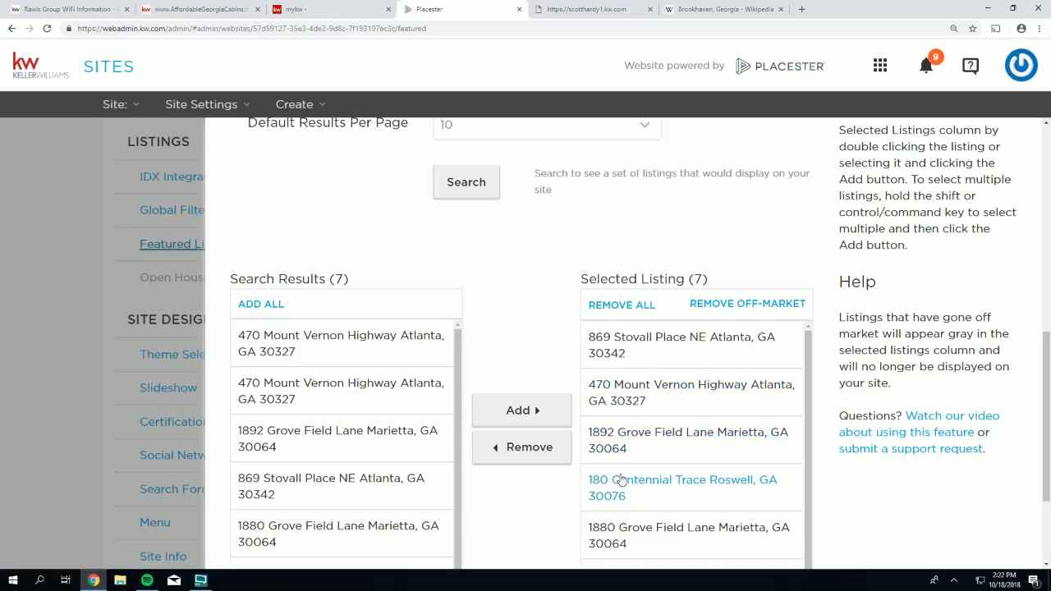
scroll(622, 481, down, 1)
click(617, 394)
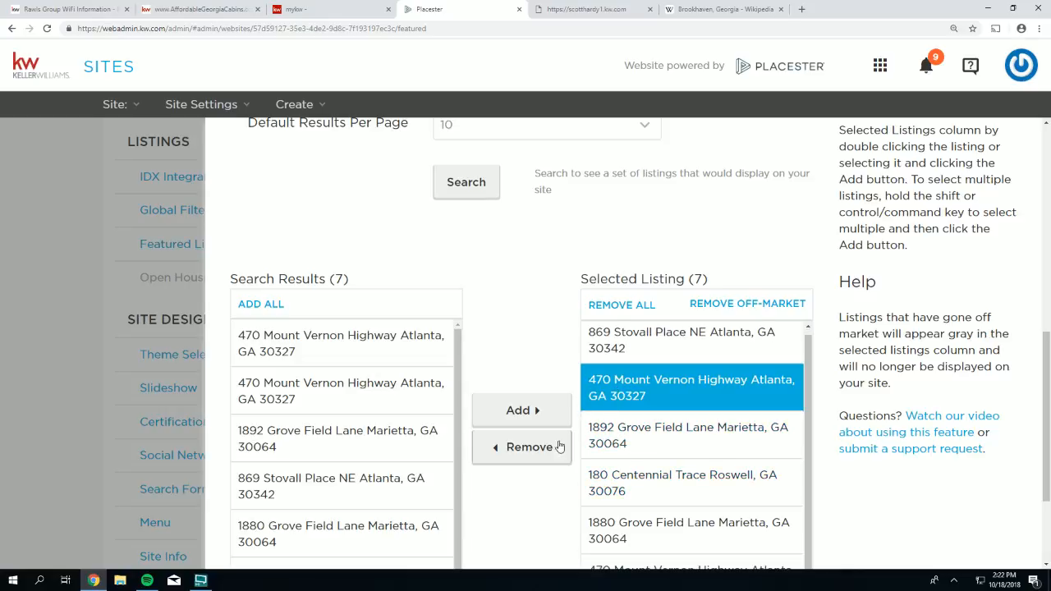
click(520, 448)
scroll(886, 478, down, 2)
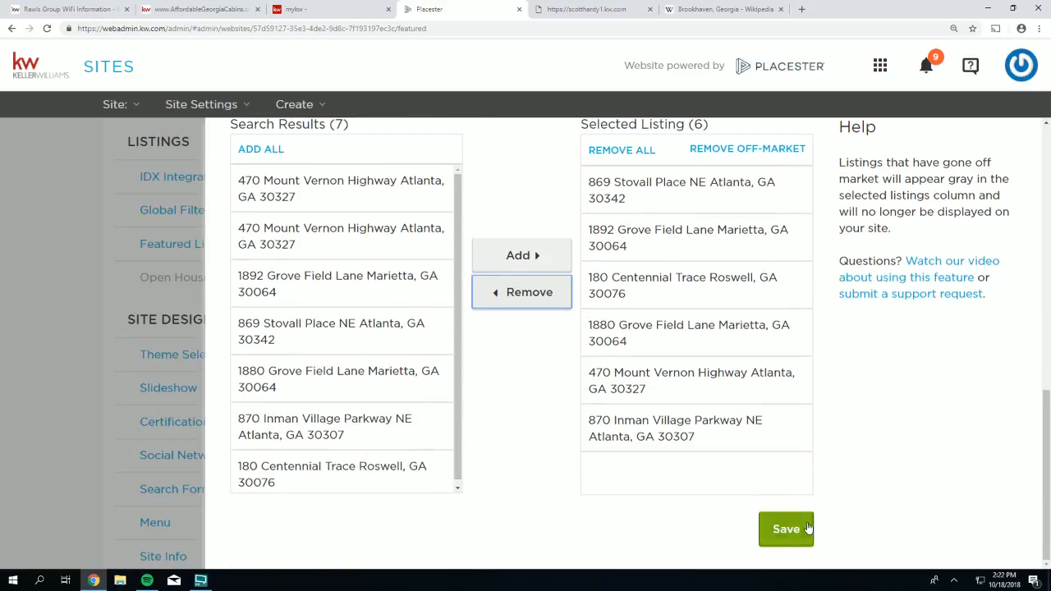
click(779, 529)
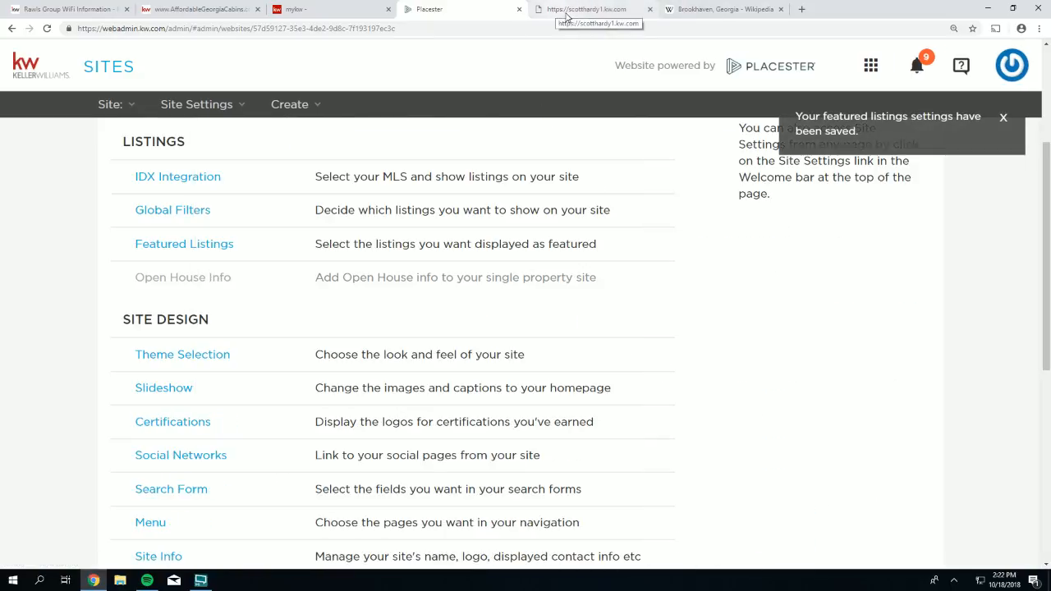
click(574, 9)
click(47, 31)
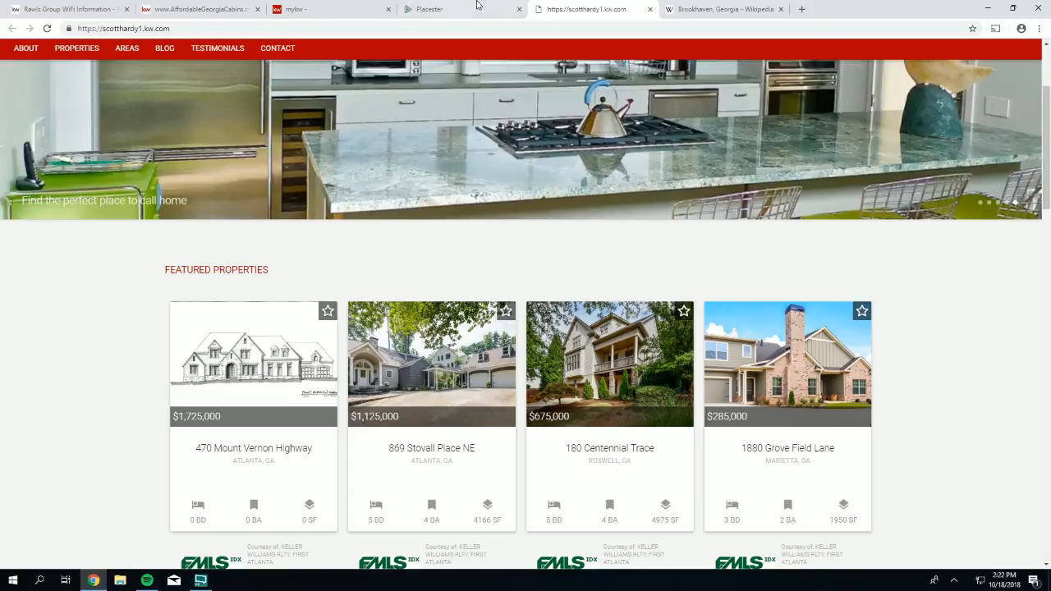
click(439, 9)
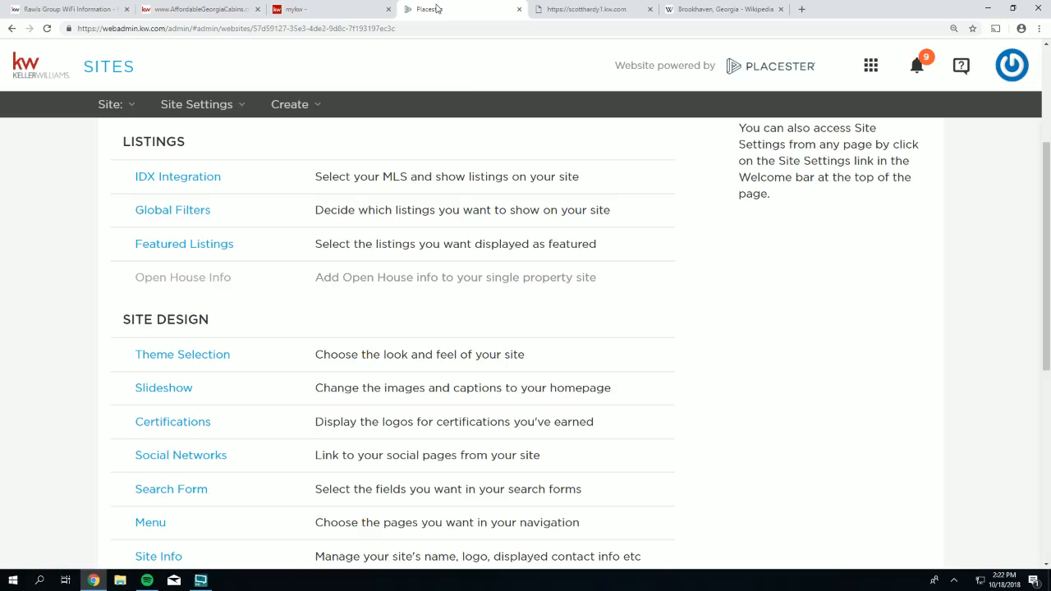
- Clear every currently selected featured listing with REMOVE ALL
click(172, 245)
scroll(481, 367, down, 5)
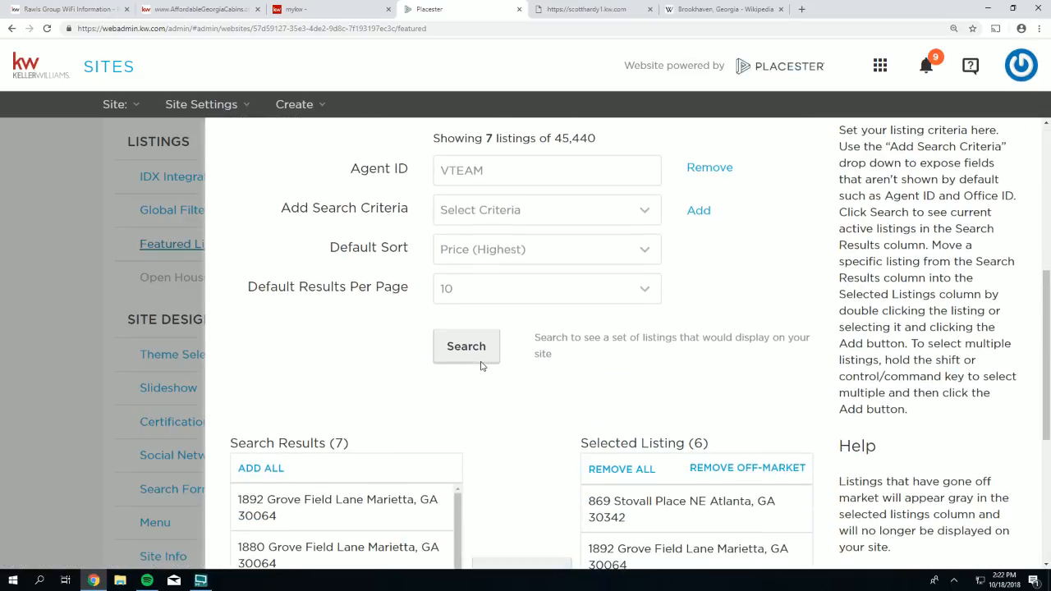
click(622, 468)
scroll(592, 393, up, 2)
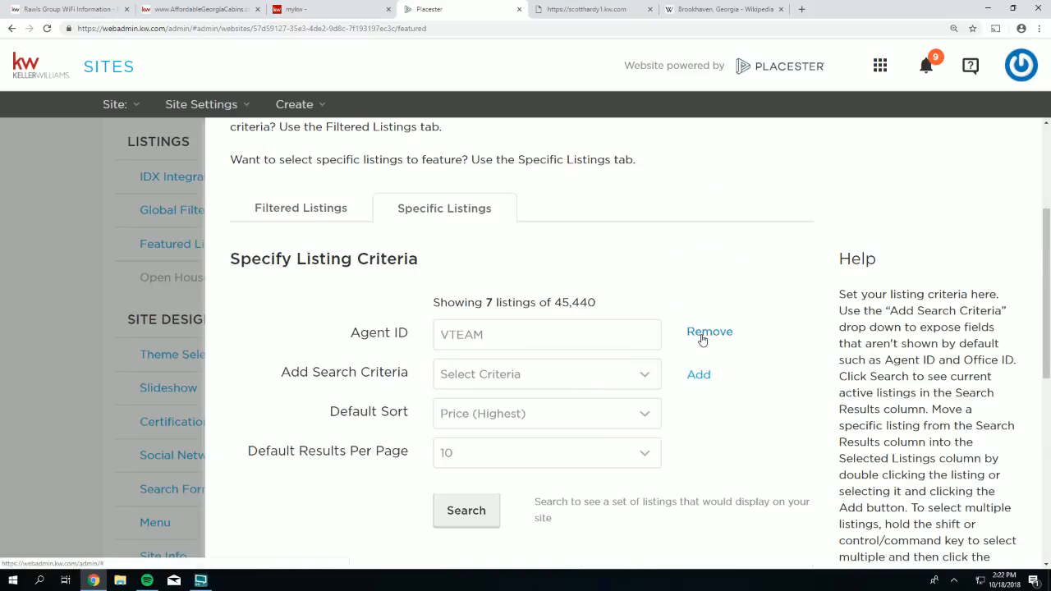
- Replace the Agent ID value with the other agent's ID and run the search
drag(501, 334, 444, 328)
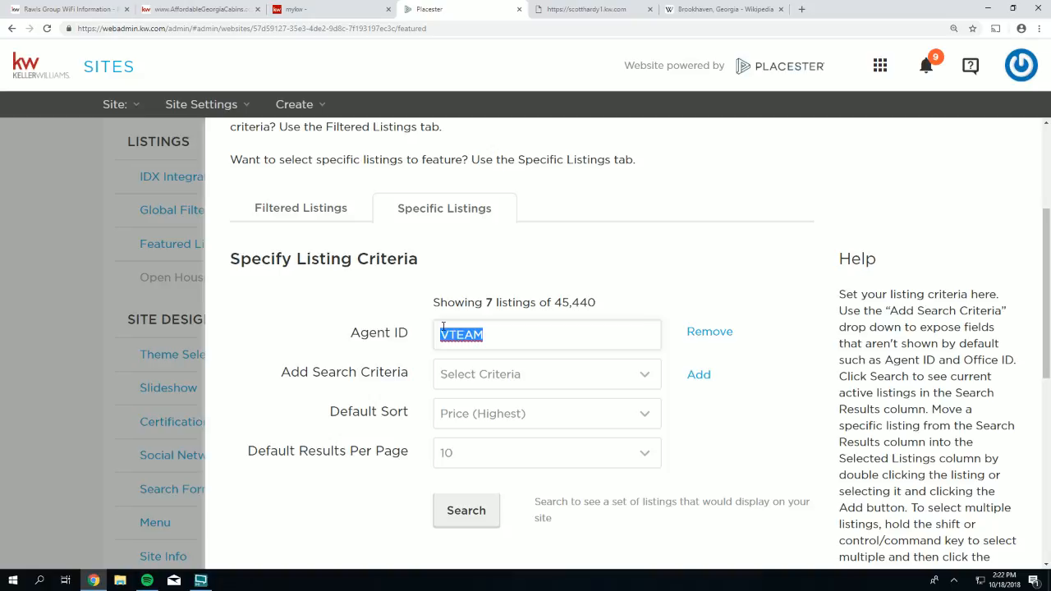
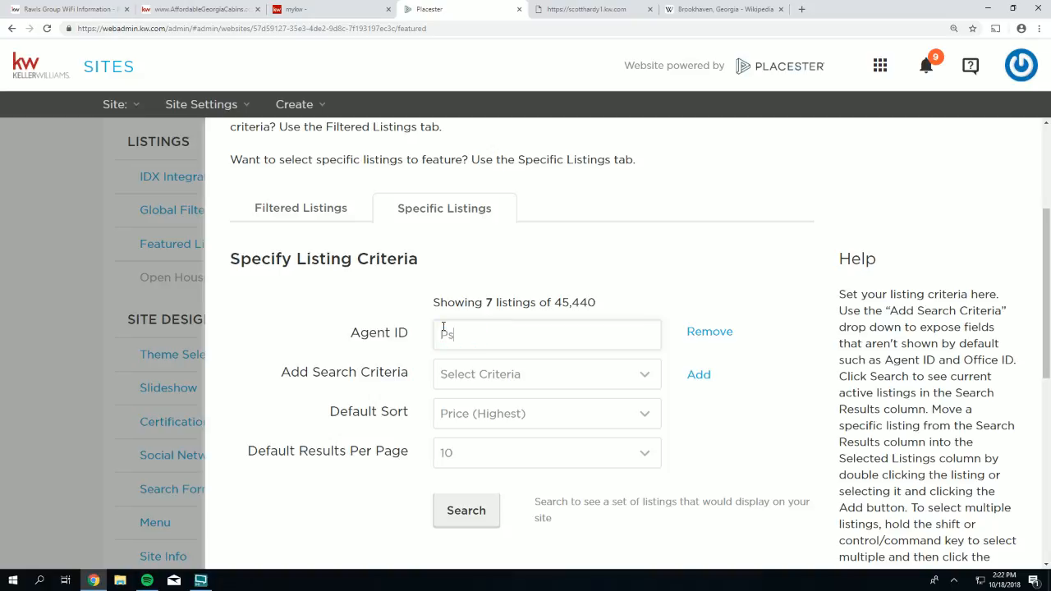
click(466, 510)
scroll(382, 403, down, 3)
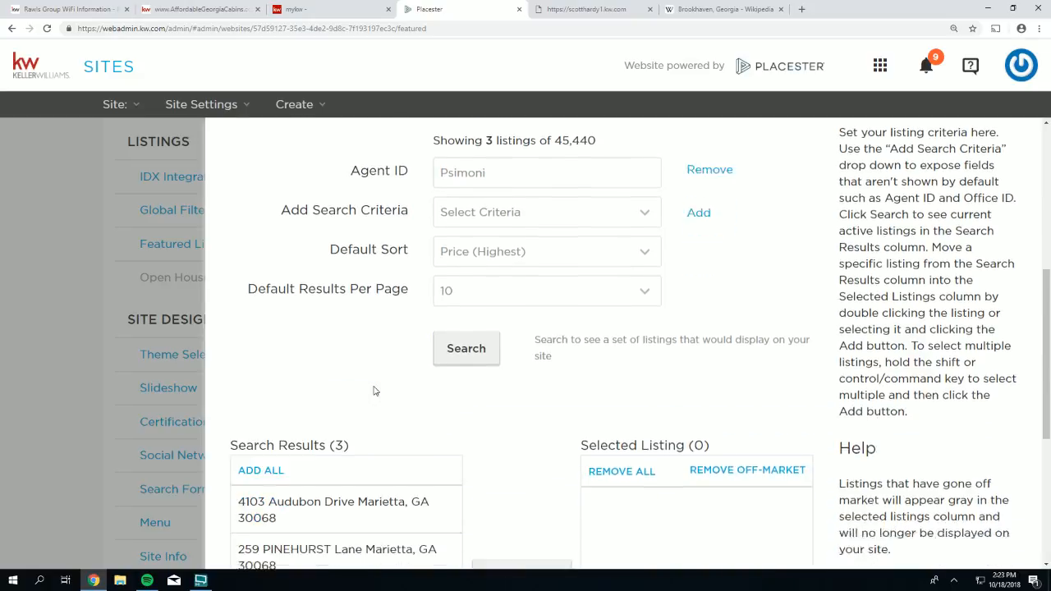
drag(355, 391, 330, 391)
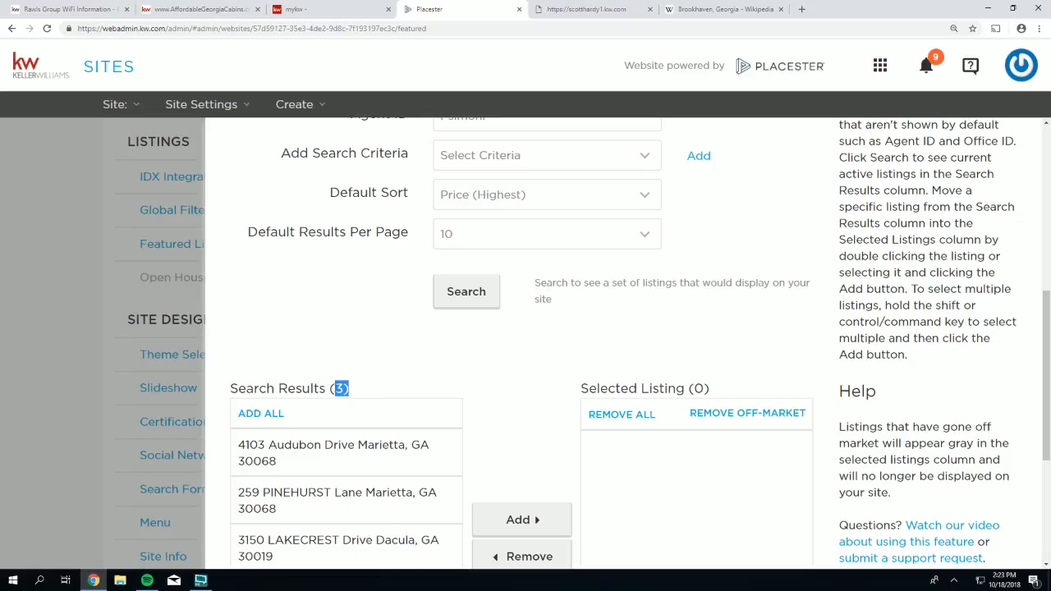
scroll(368, 389, down, 2)
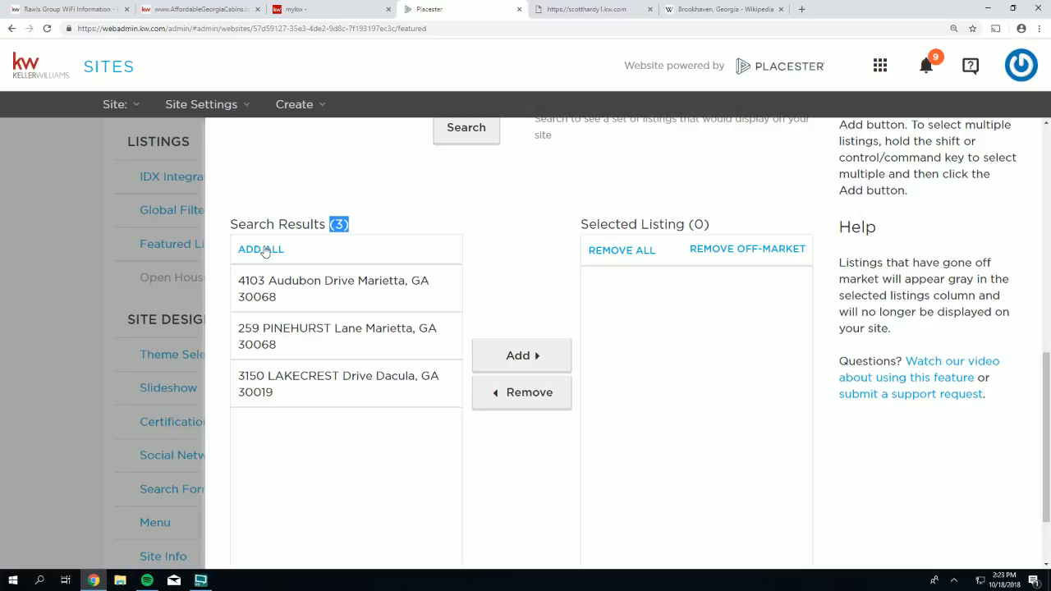
click(260, 249)
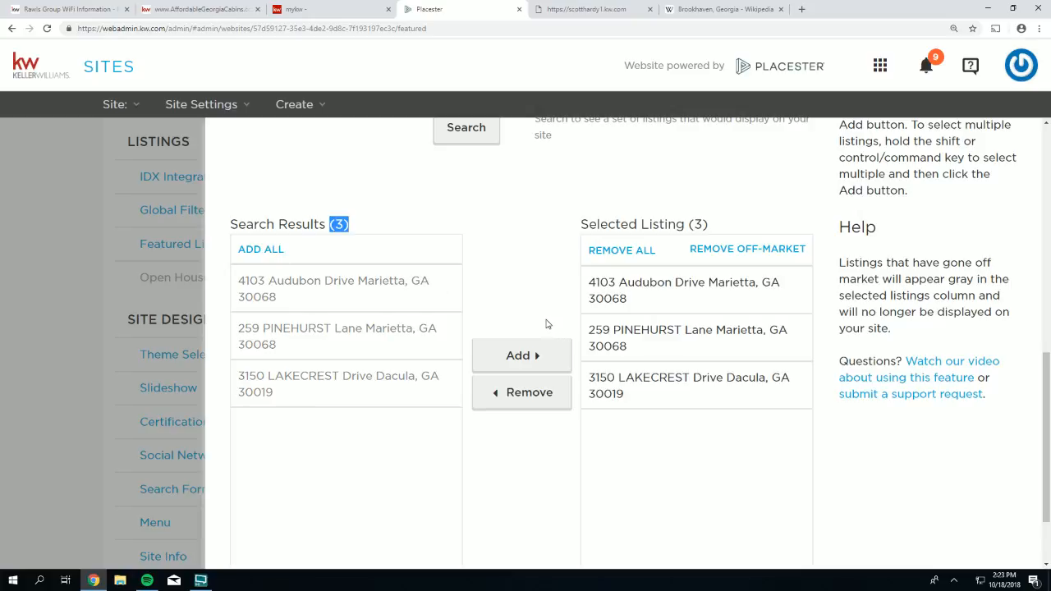
scroll(871, 509, down, 1)
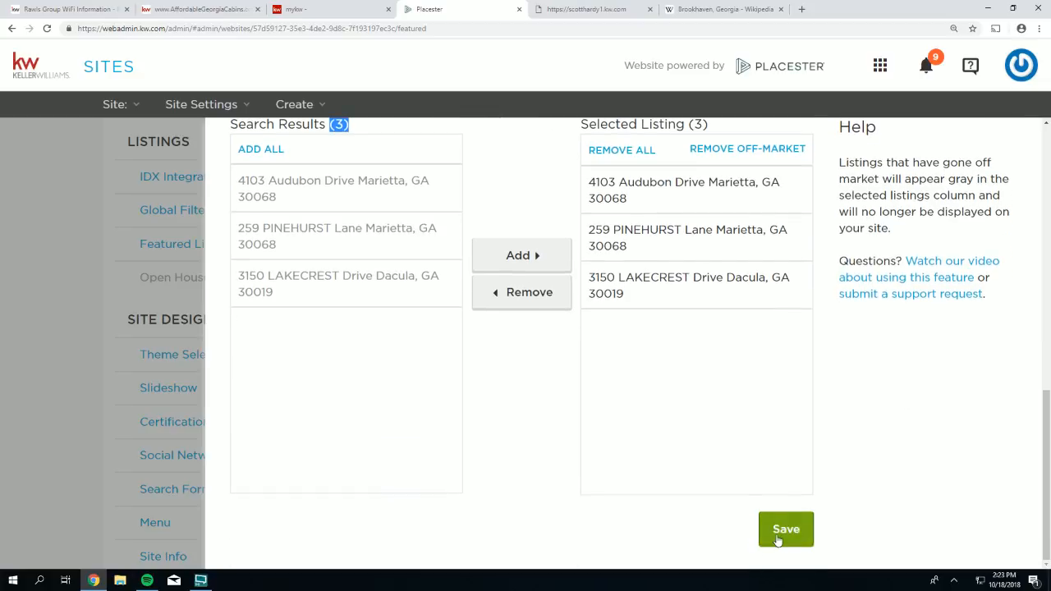
click(777, 531)
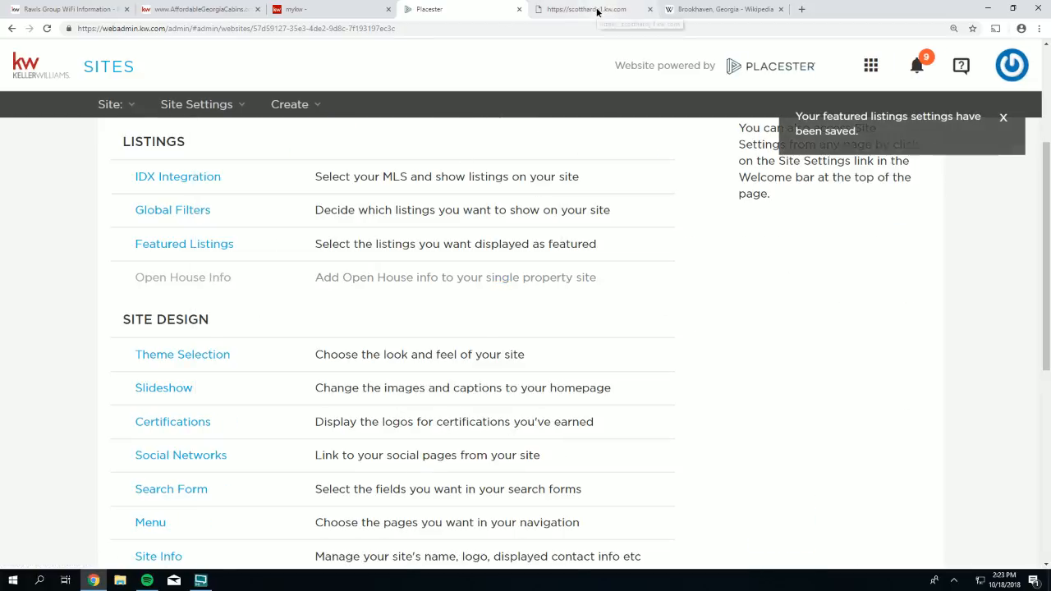
click(597, 10)
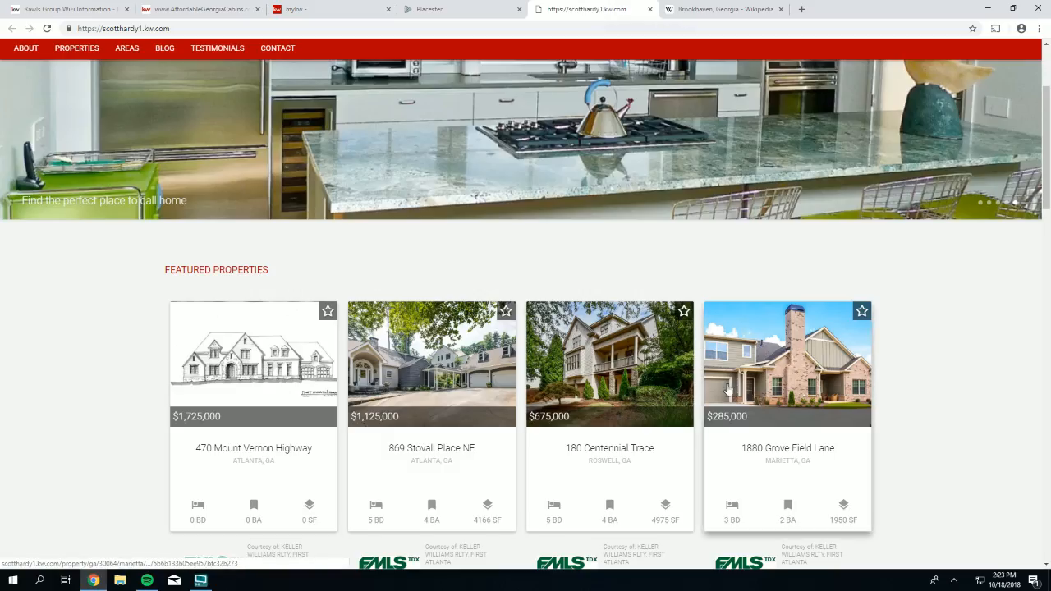
click(47, 28)
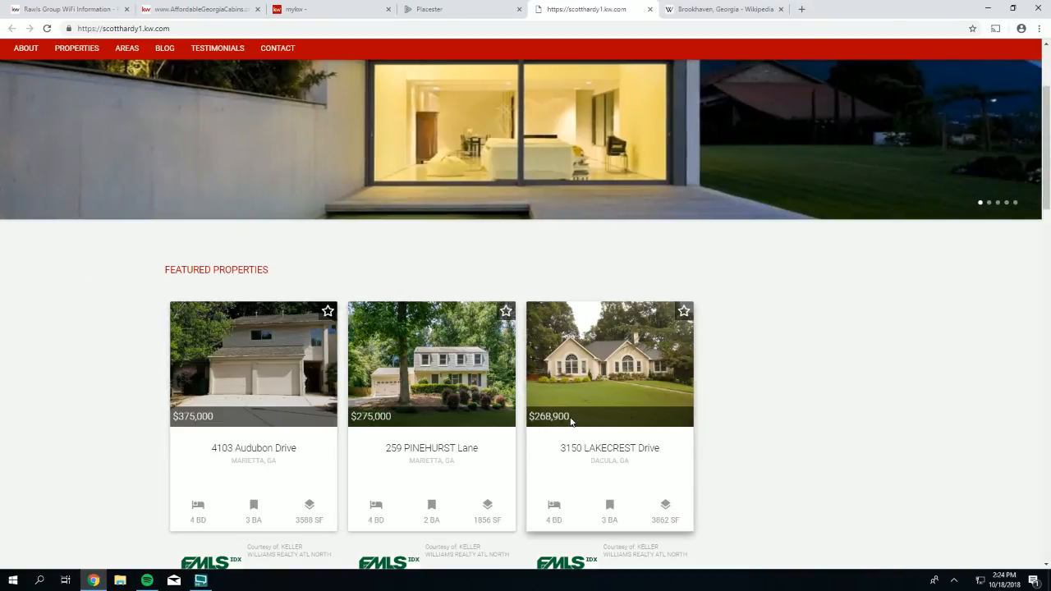
drag(574, 417, 539, 417)
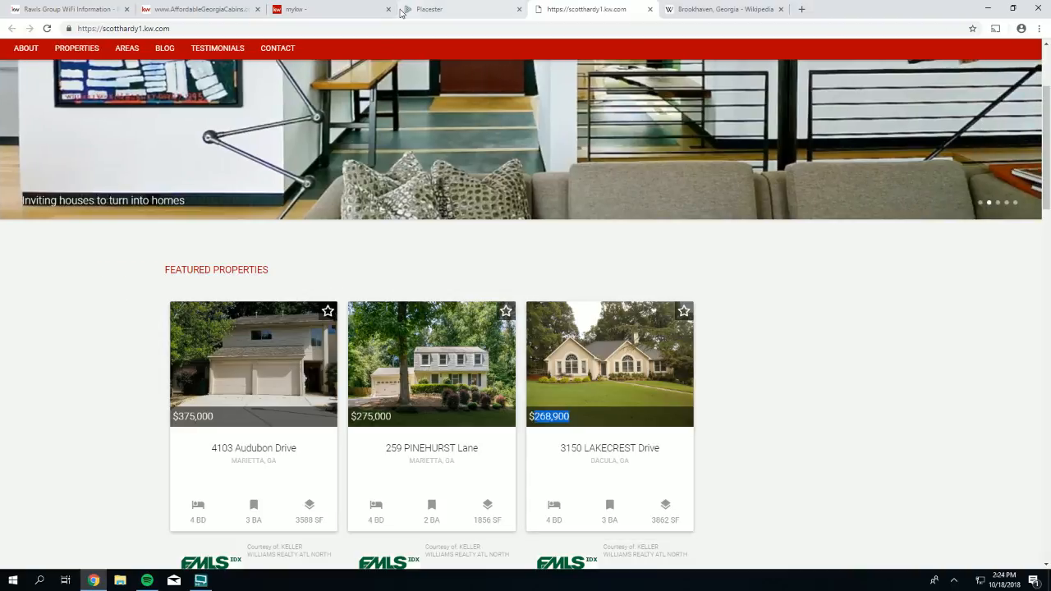
click(432, 9)
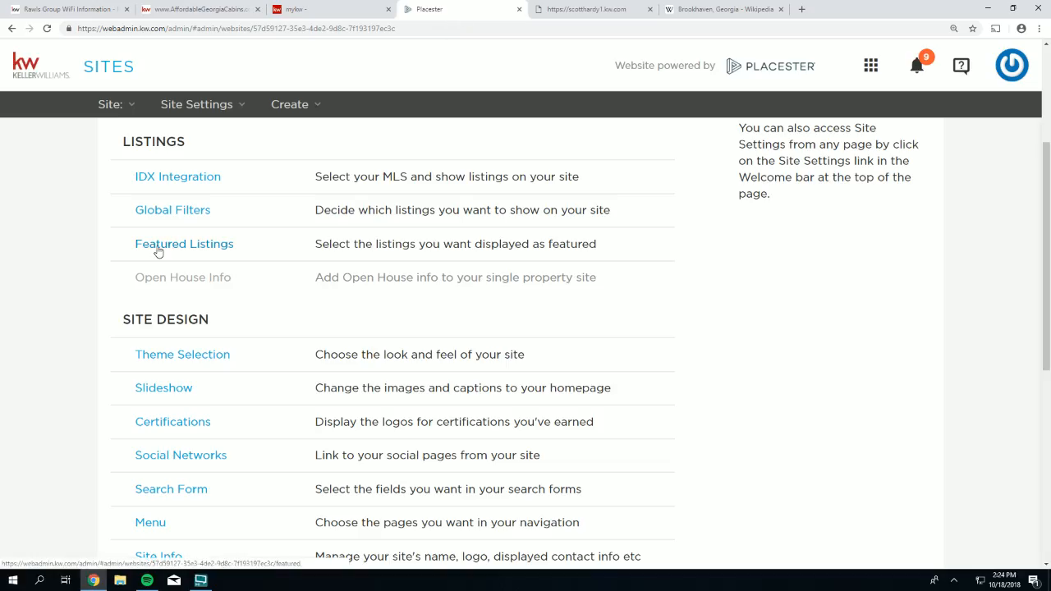
- Remove the Agent ID criterion from the featured listings search
click(150, 245)
scroll(353, 333, down, 4)
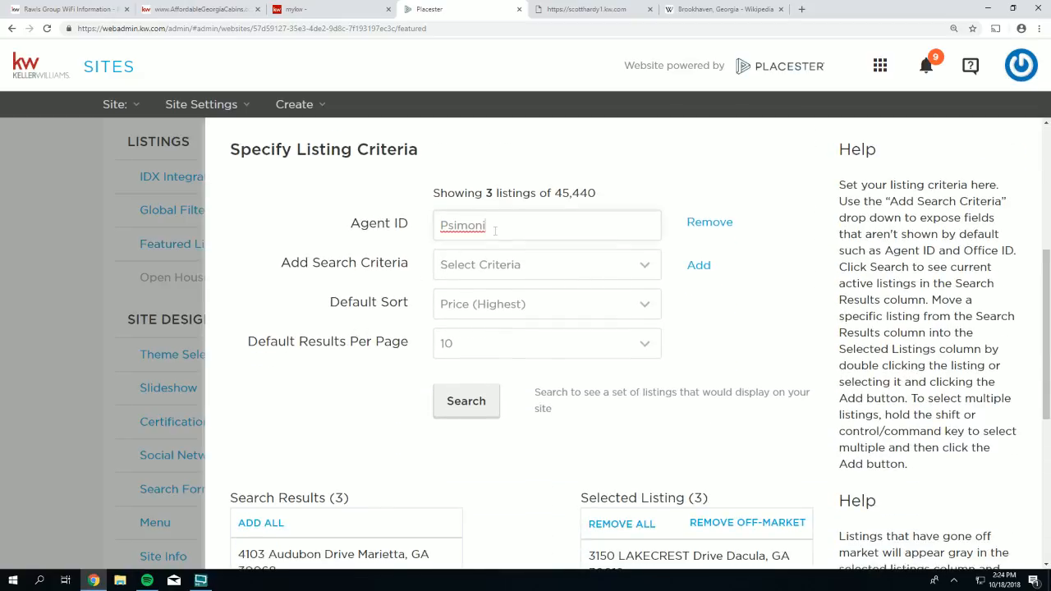
drag(495, 231, 436, 227)
scroll(303, 349, down, 2)
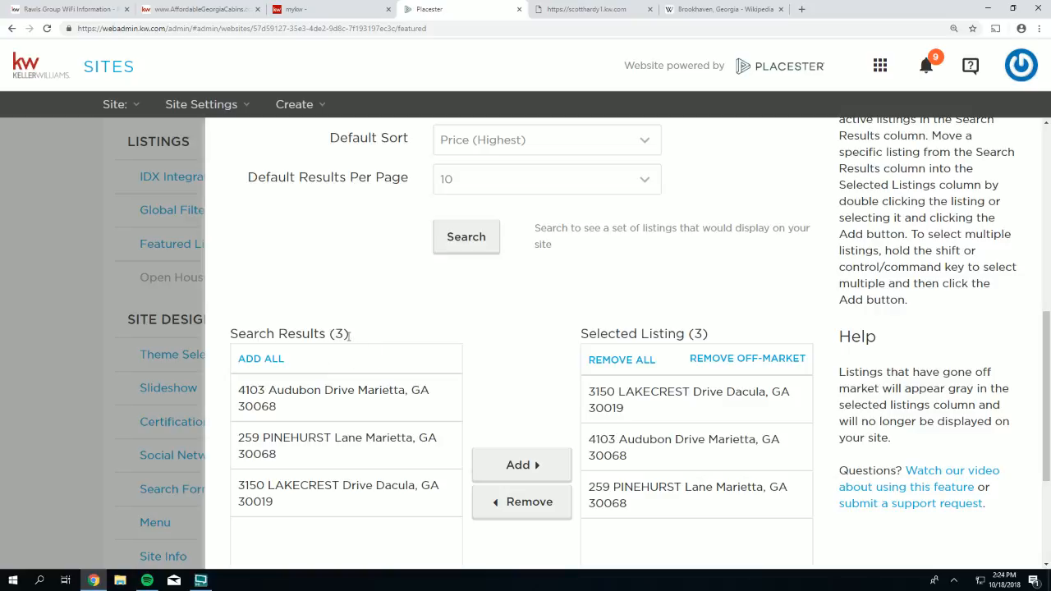
scroll(495, 309, up, 3)
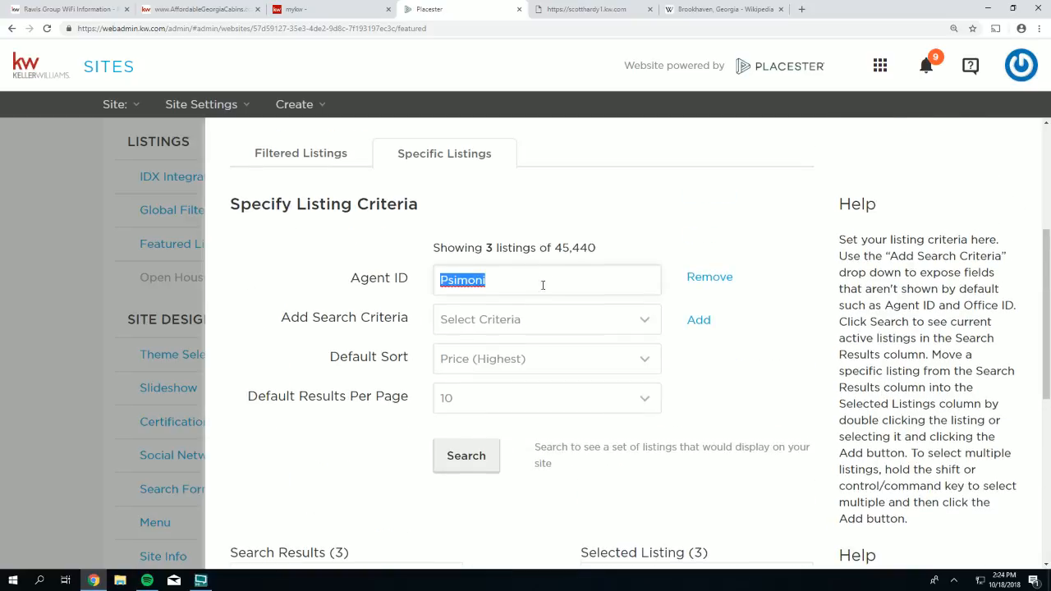
click(711, 280)
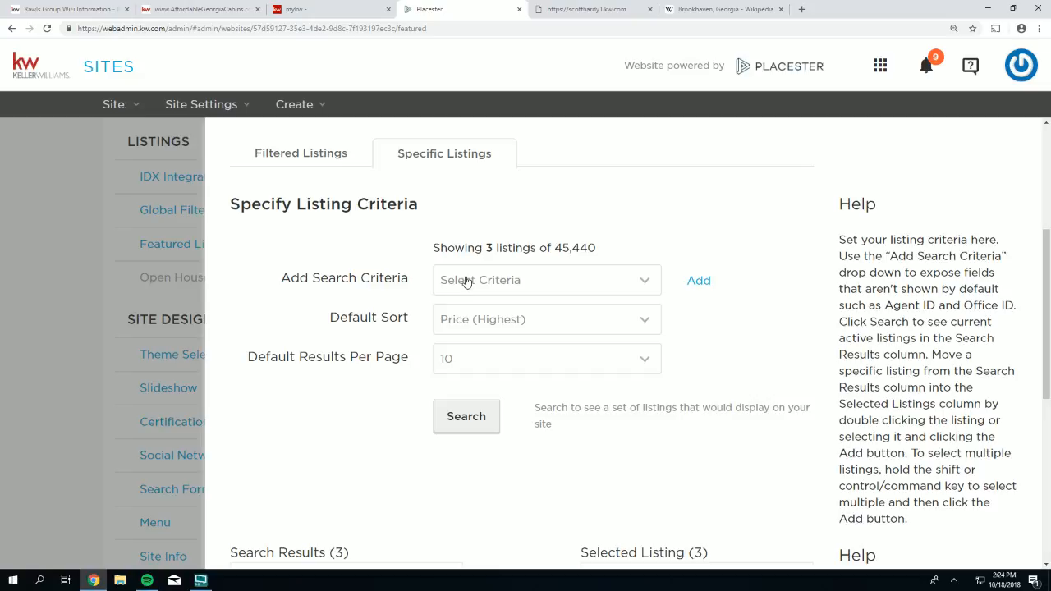
- Add Min Price as a new search criterion
click(466, 281)
scroll(466, 329, down, 3)
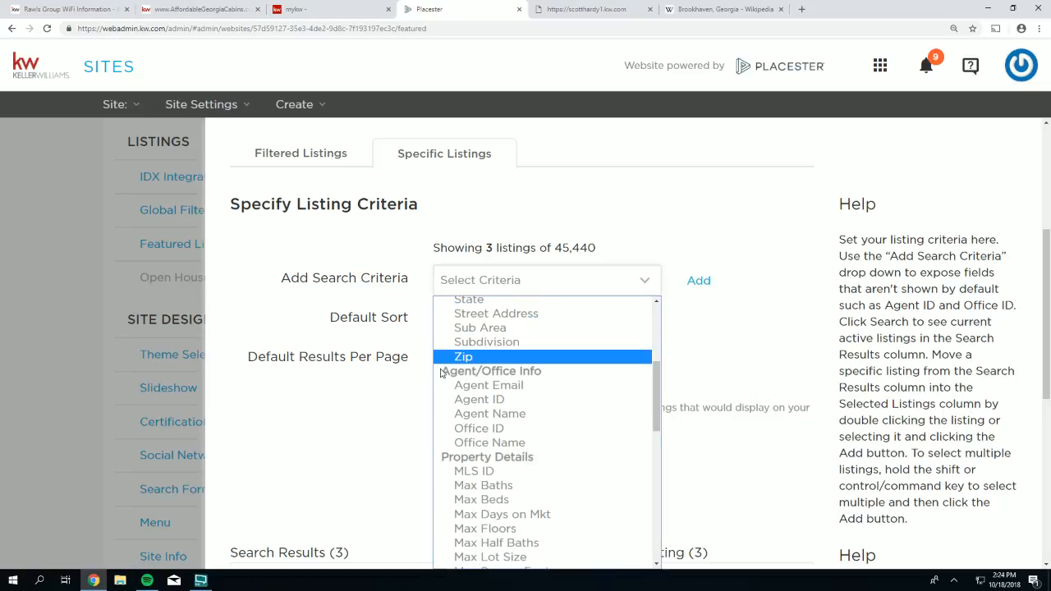
scroll(469, 389, down, 2)
scroll(470, 390, down, 5)
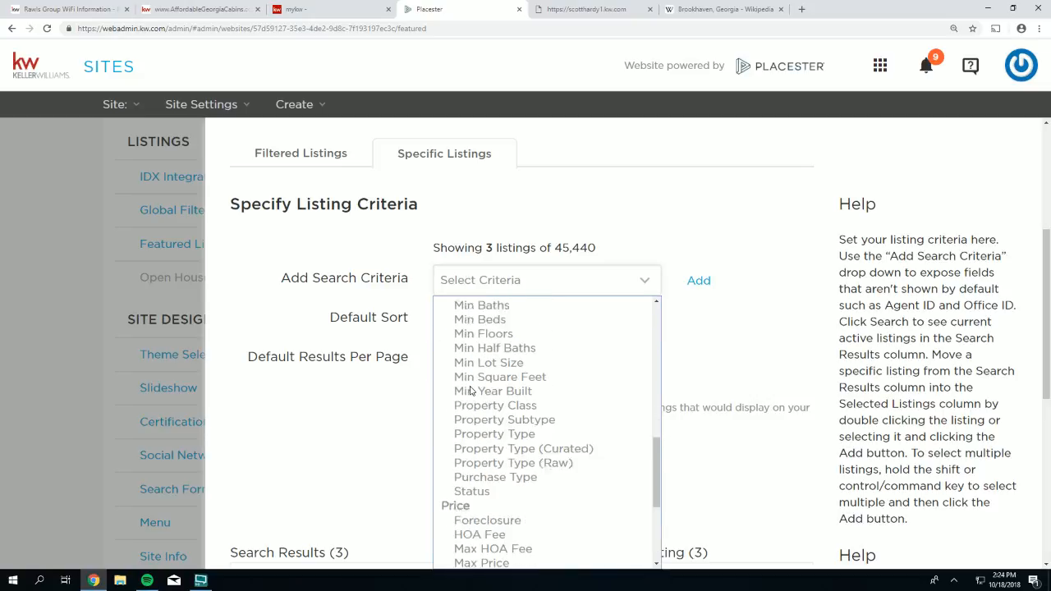
scroll(473, 395, down, 3)
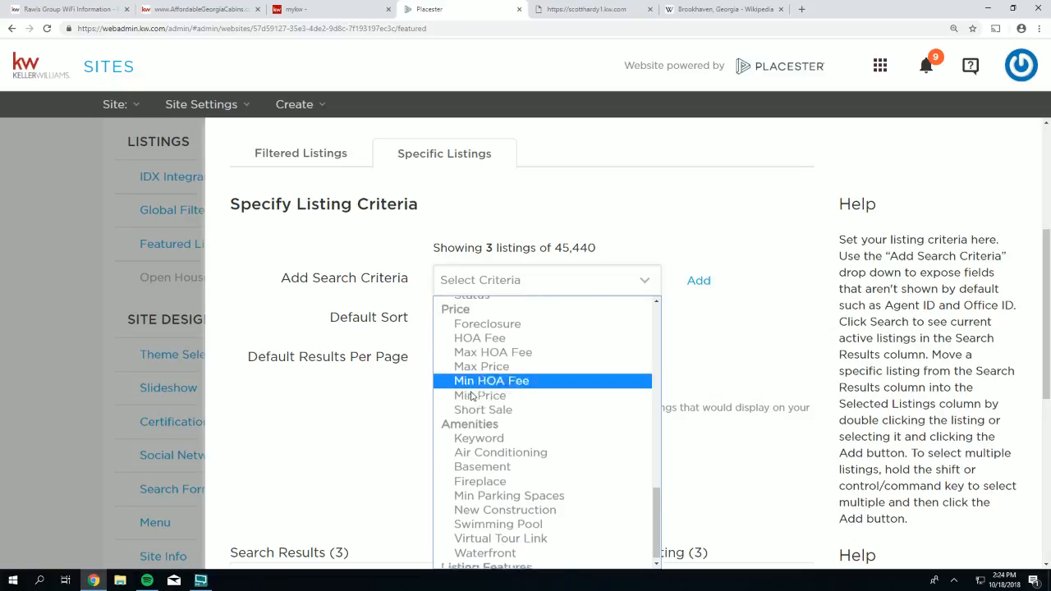
scroll(473, 484, up, 5)
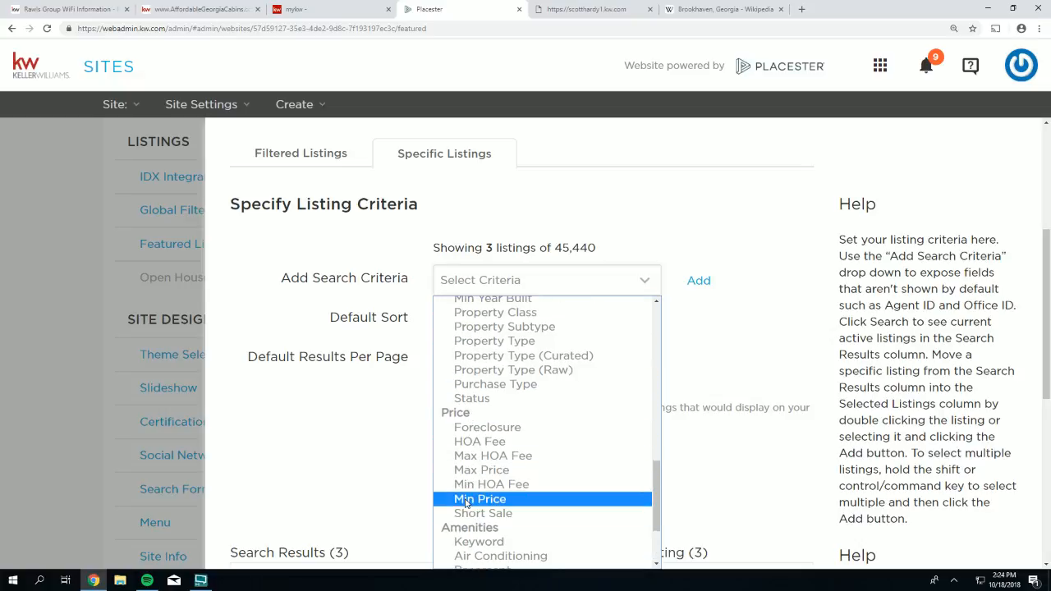
click(480, 498)
click(698, 280)
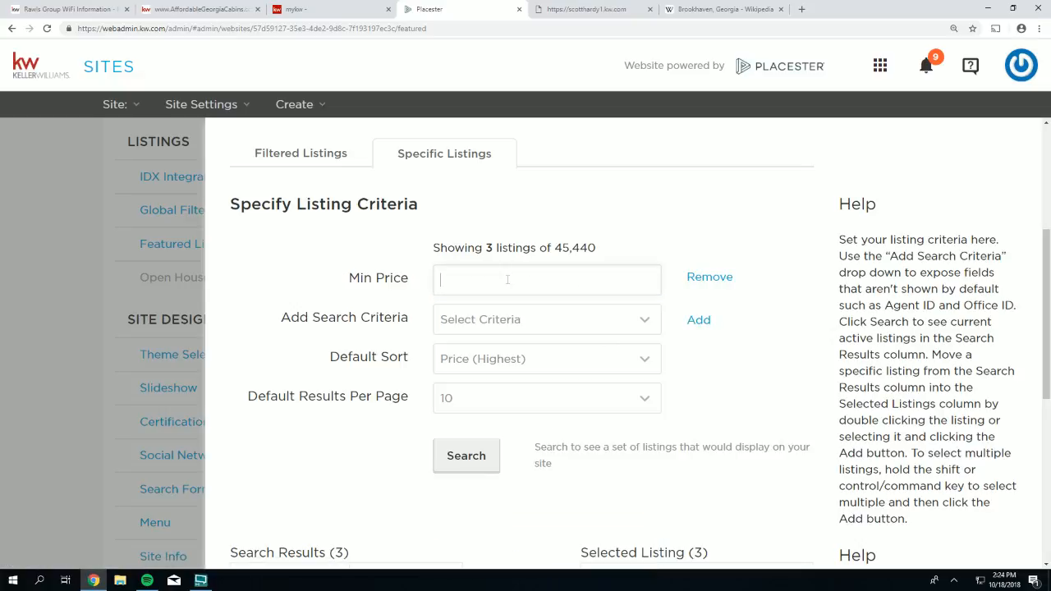
- Set Min Price to $267,500.00 and rerun the search, matching 23,320 listings
click(558, 7)
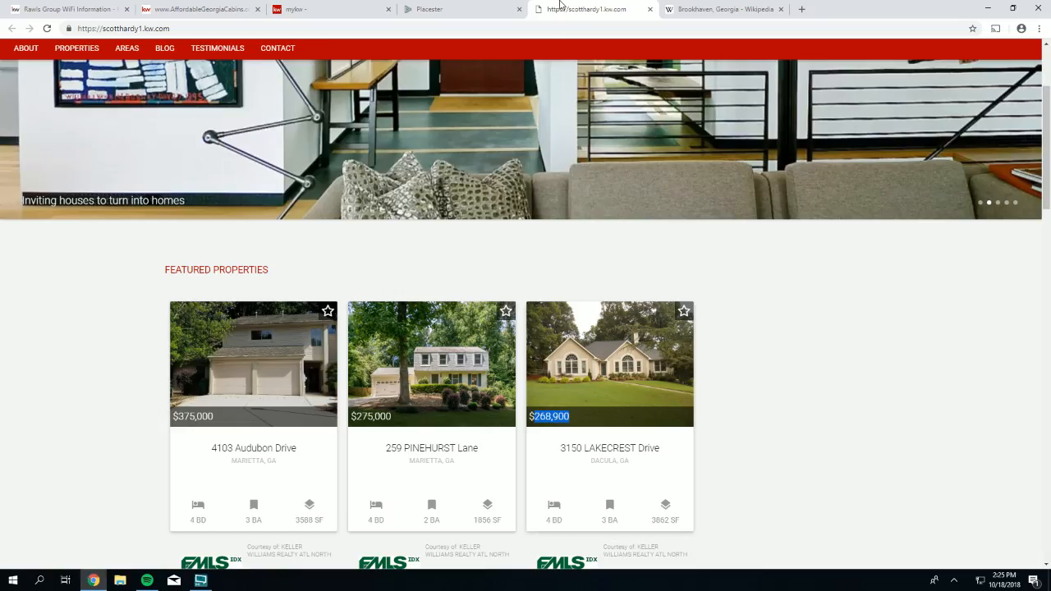
click(445, 9)
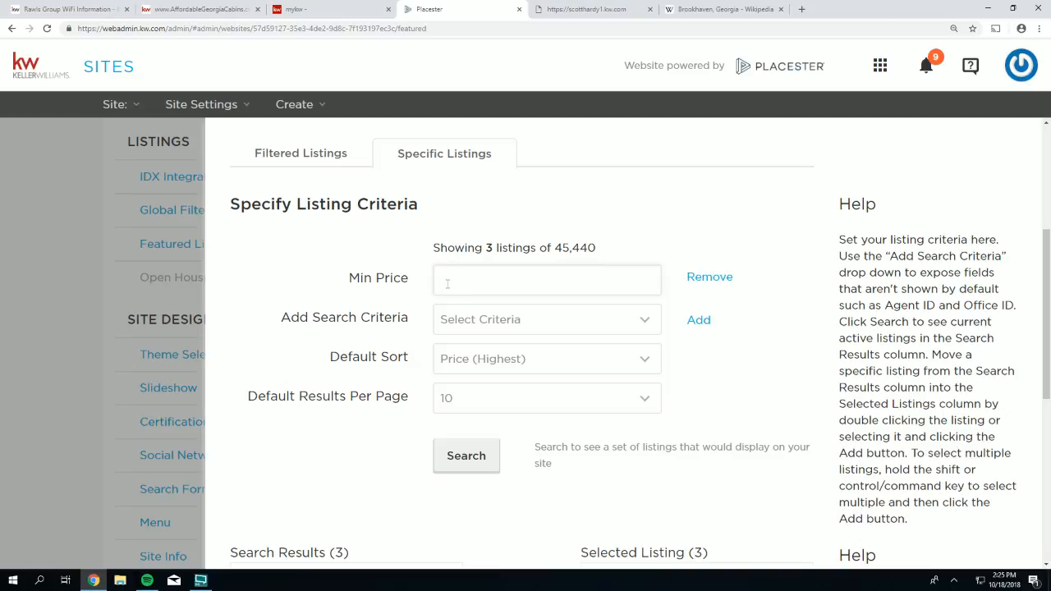
click(447, 281)
text(2,675,00)
text(000)
key(Return)
click(490, 279)
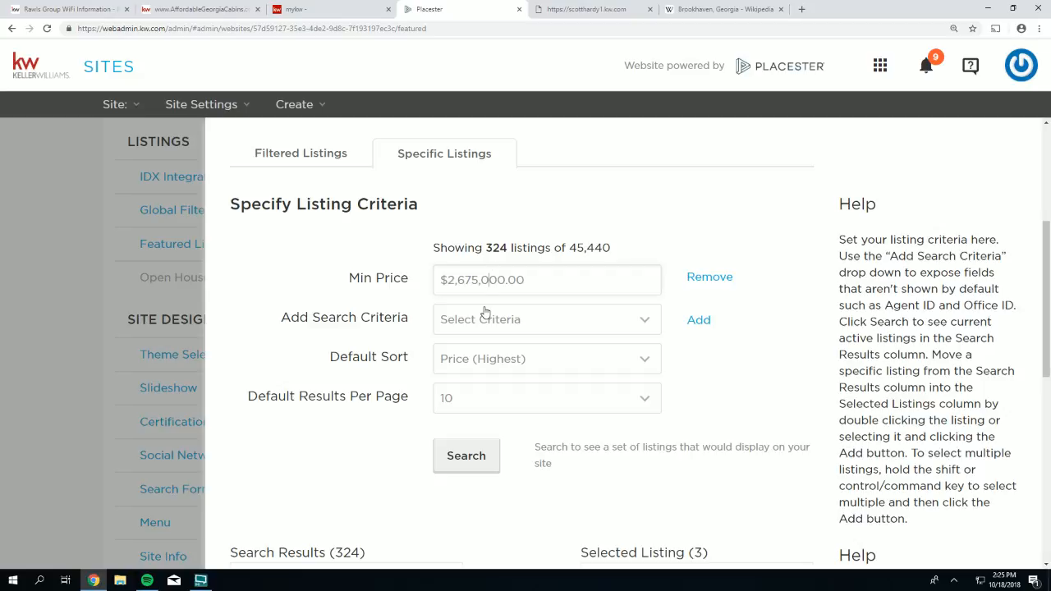
key(BackSpace)
key(Return)
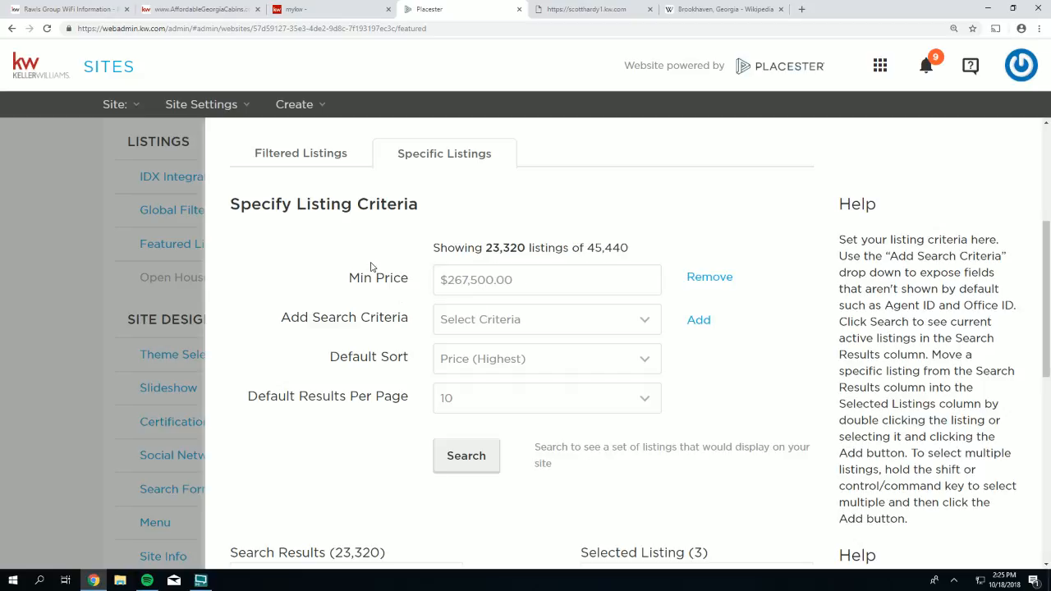
click(588, 10)
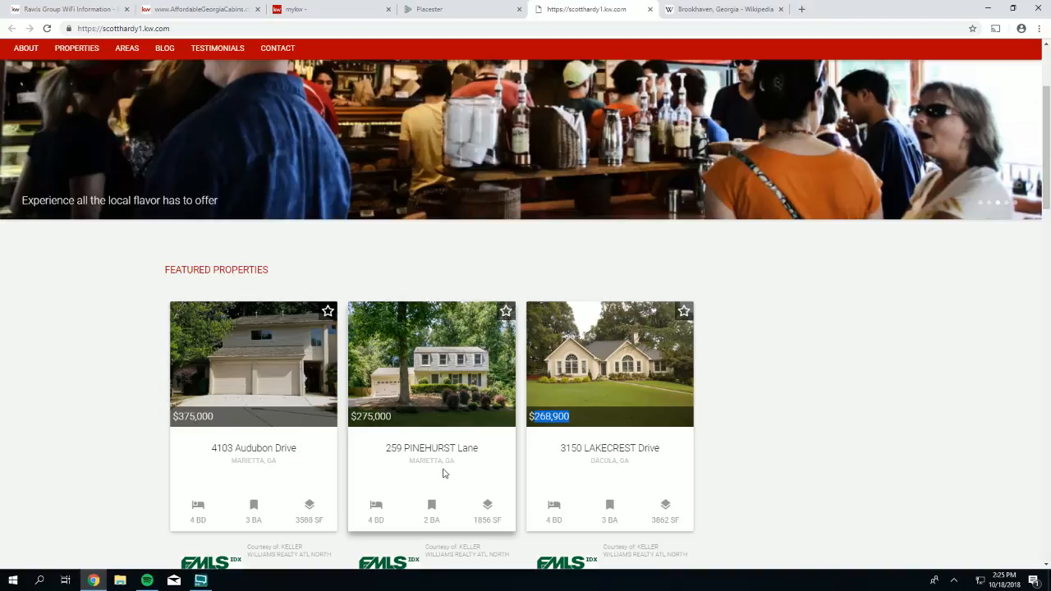
click(427, 17)
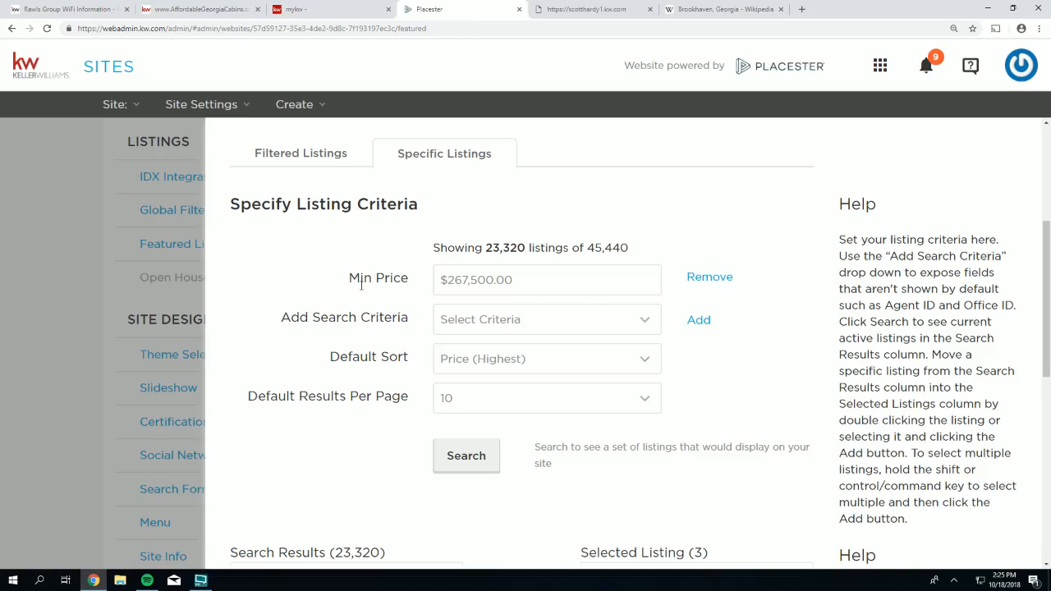
scroll(382, 305, down, 1)
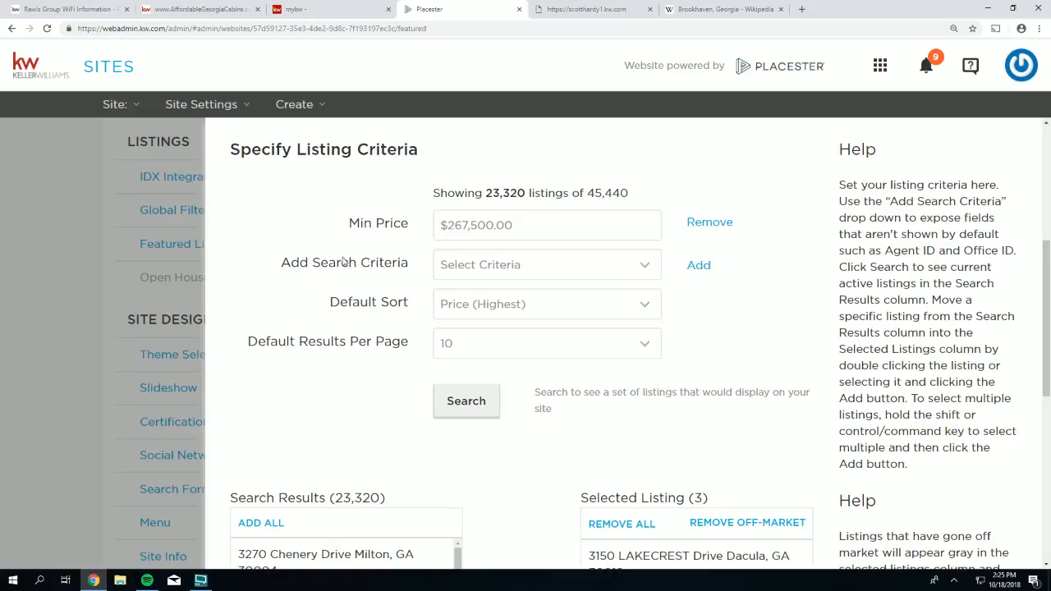
- Add a County criterion set to Cobb
click(470, 272)
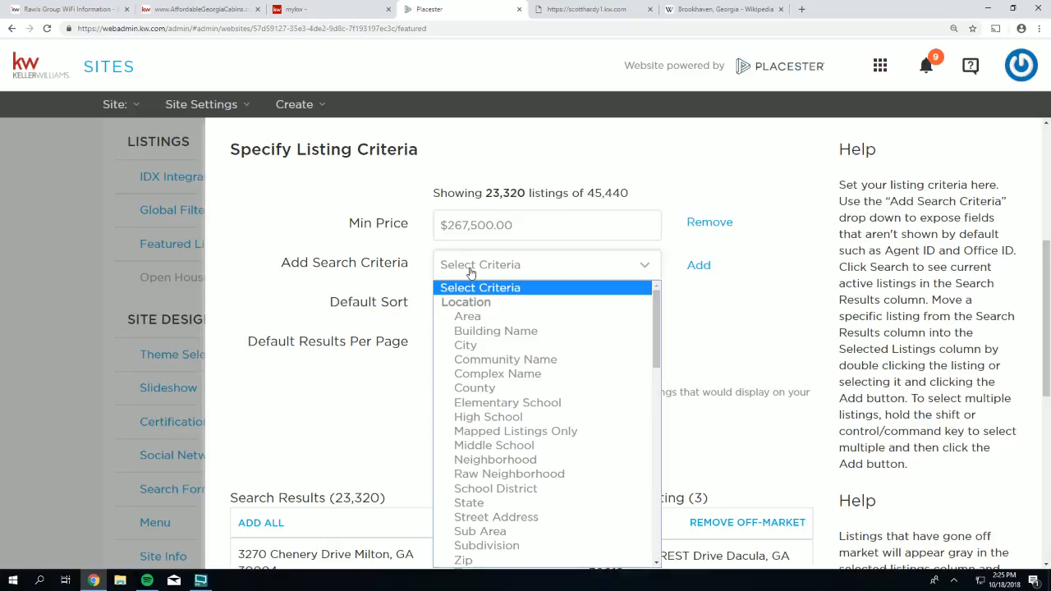
click(483, 390)
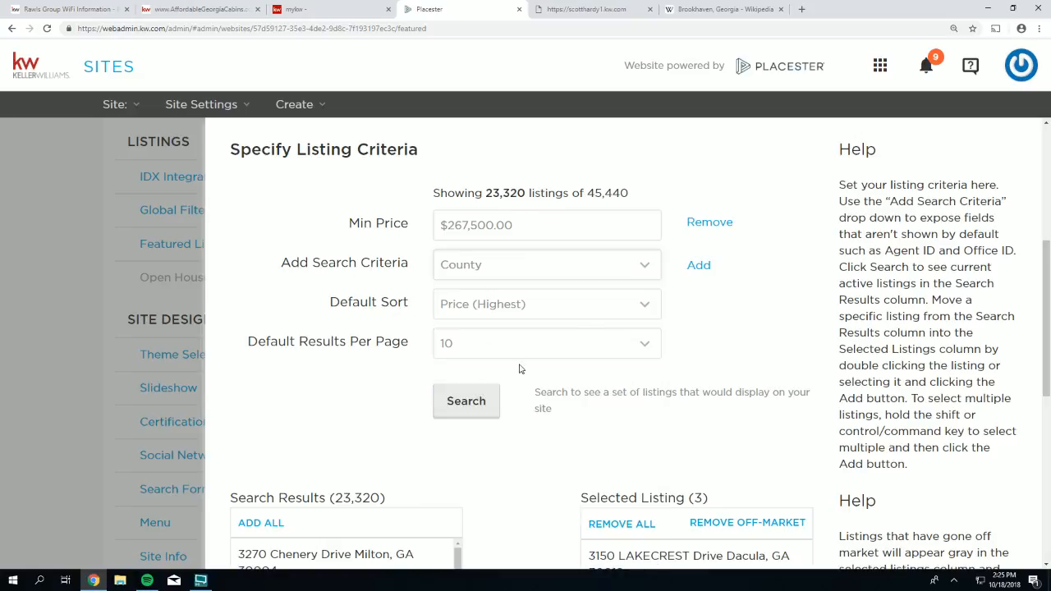
click(695, 268)
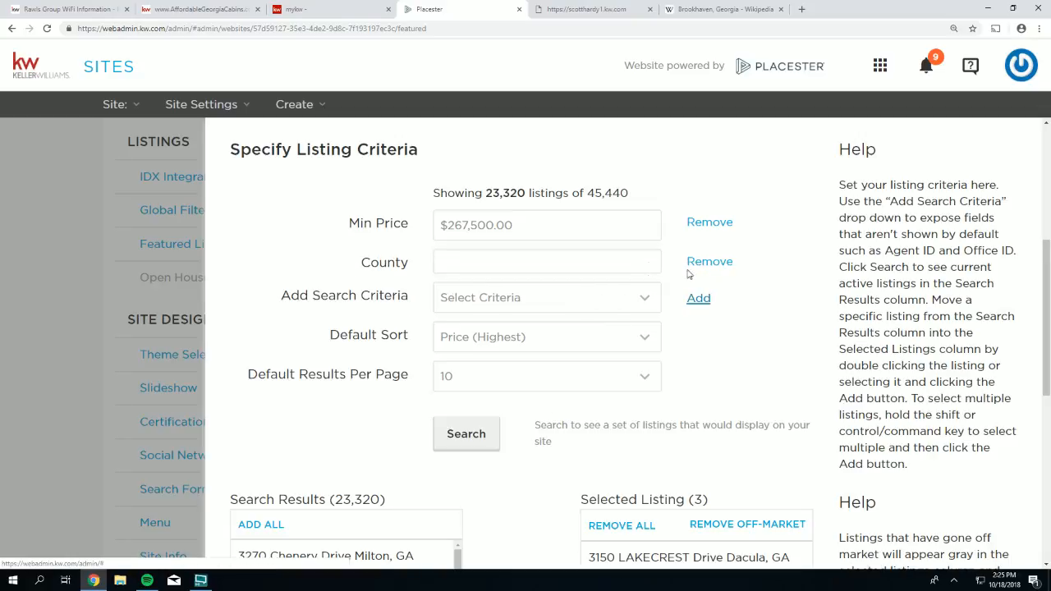
click(441, 259)
text(cobb)
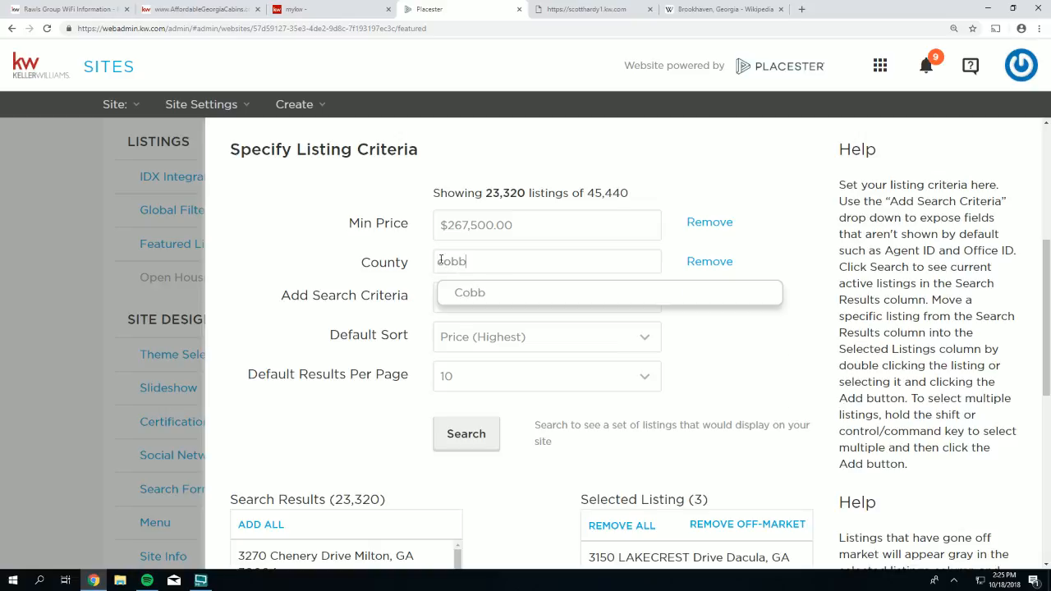
click(482, 291)
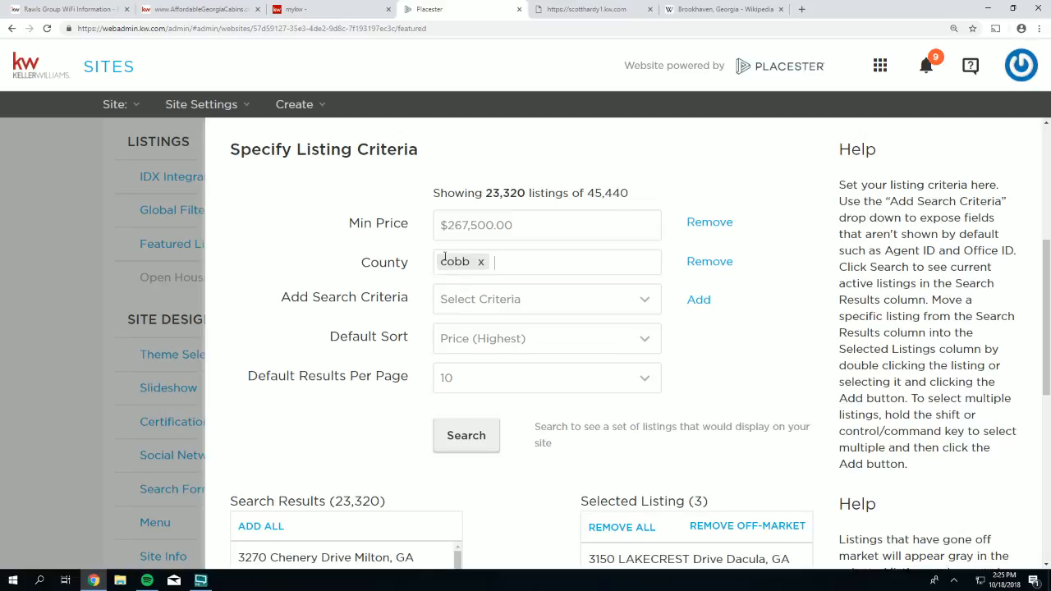
- Add gwinnett to the County filter and drop the Min Price criterion
click(562, 10)
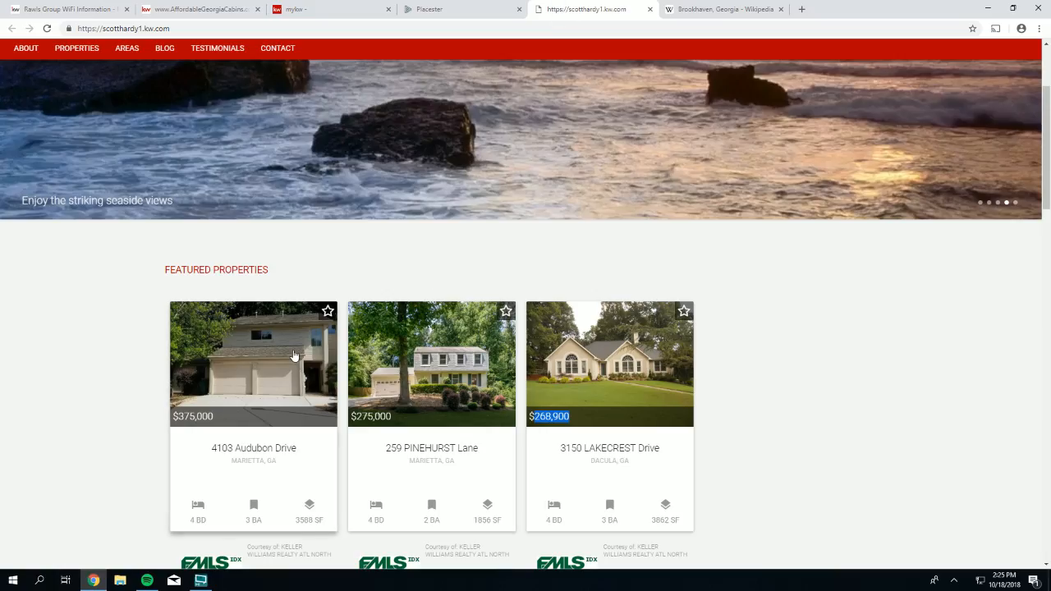
click(514, 11)
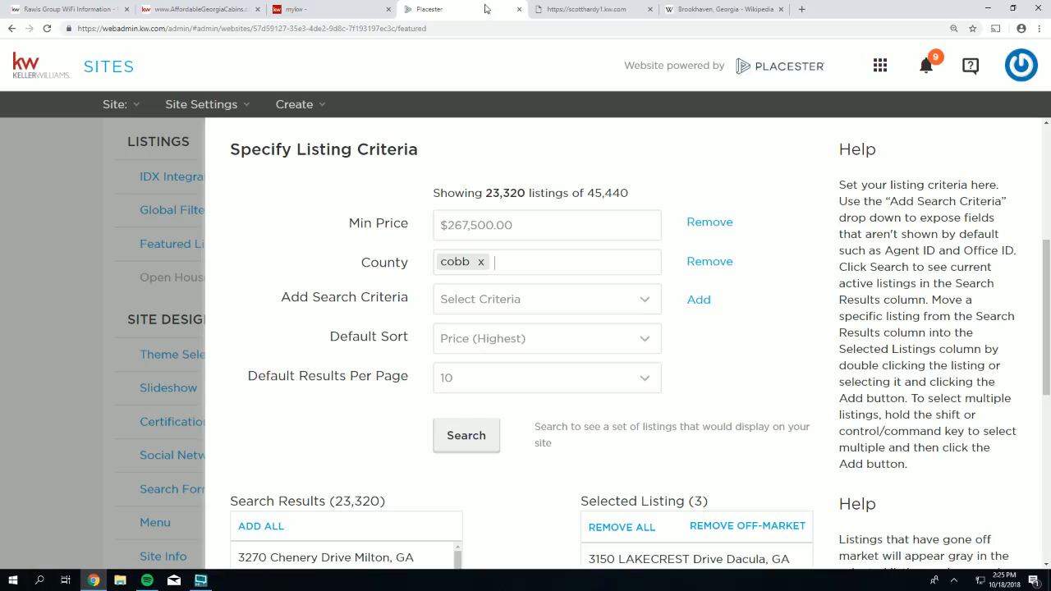
click(496, 261)
text(gwin)
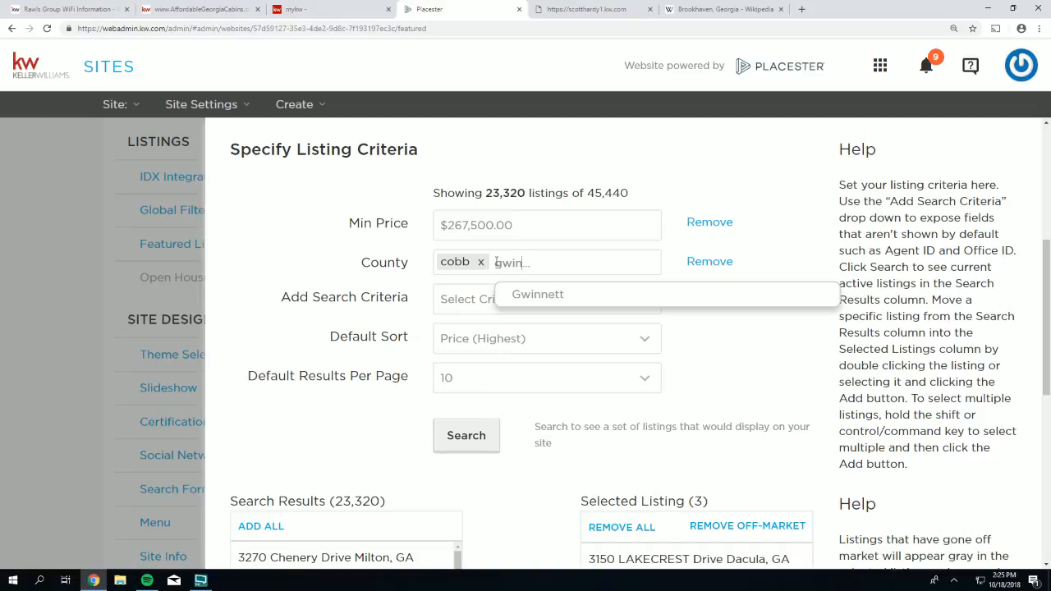
text(nett)
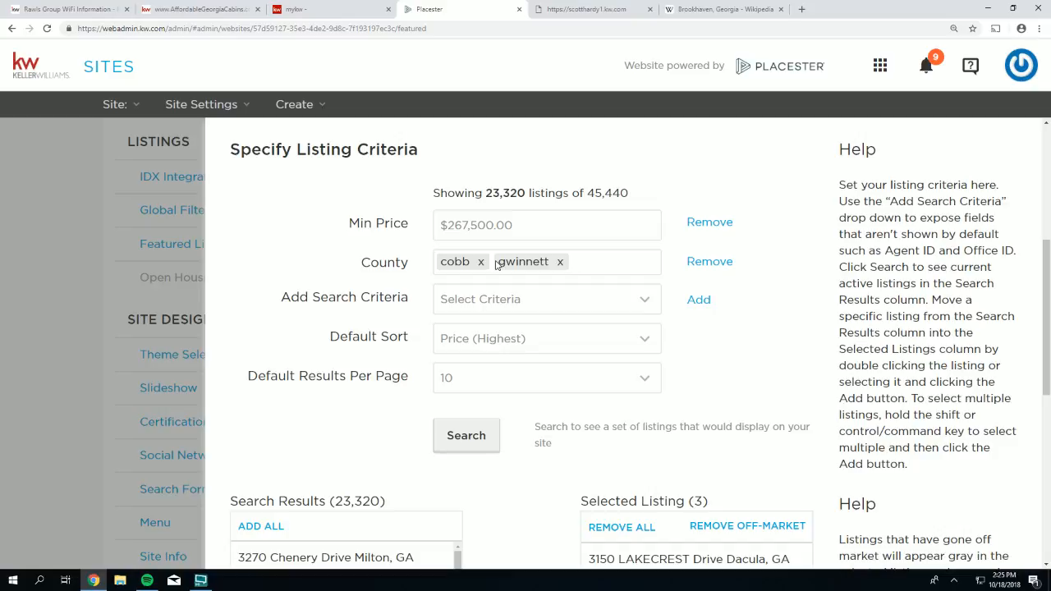
click(704, 222)
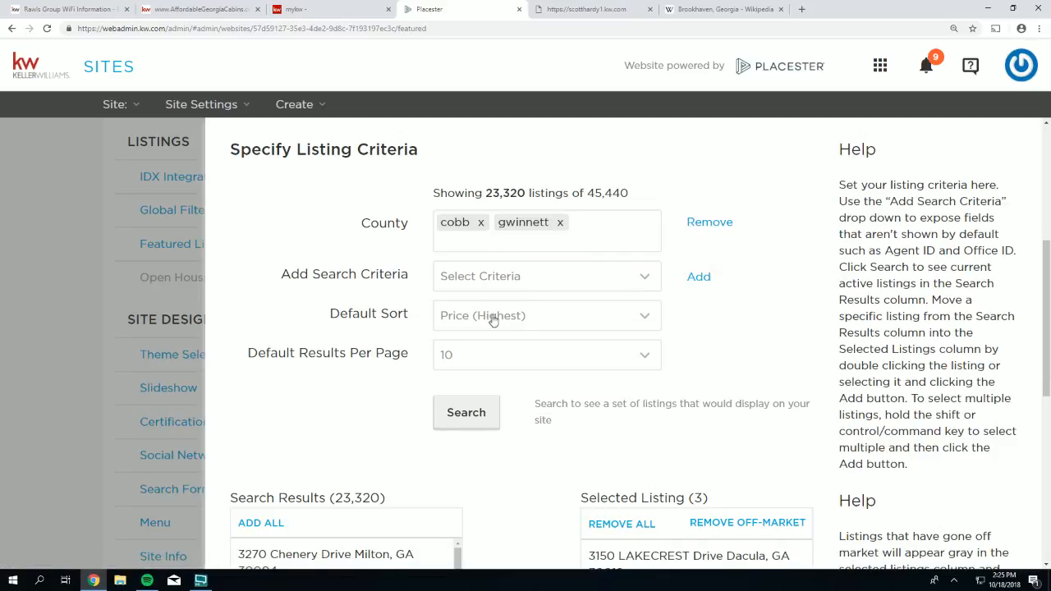
- Add Max Price as a new search criterion
click(524, 277)
scroll(550, 329, down, 10)
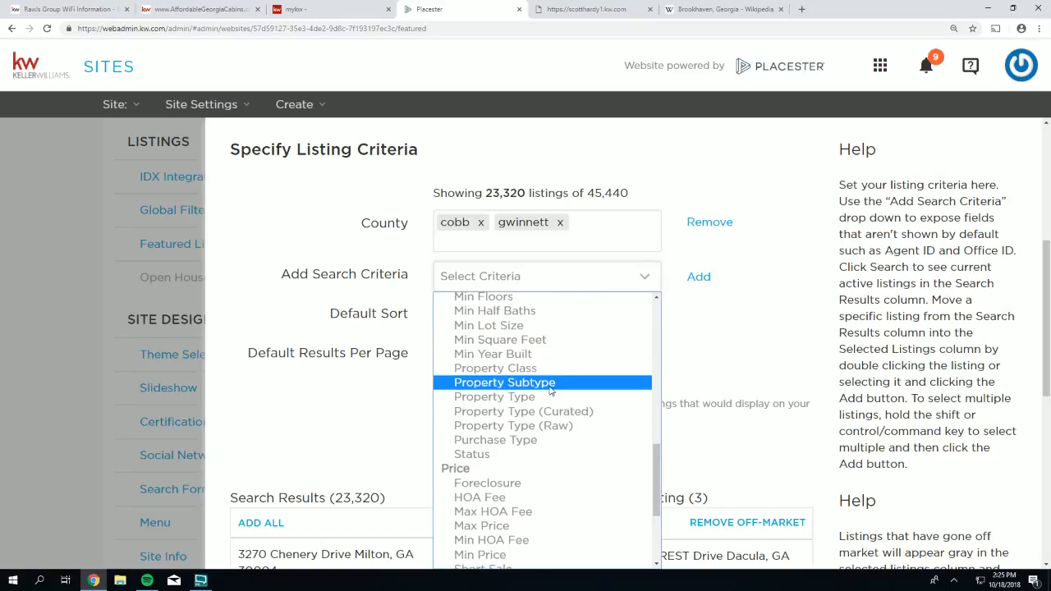
scroll(550, 386, down, 2)
click(489, 417)
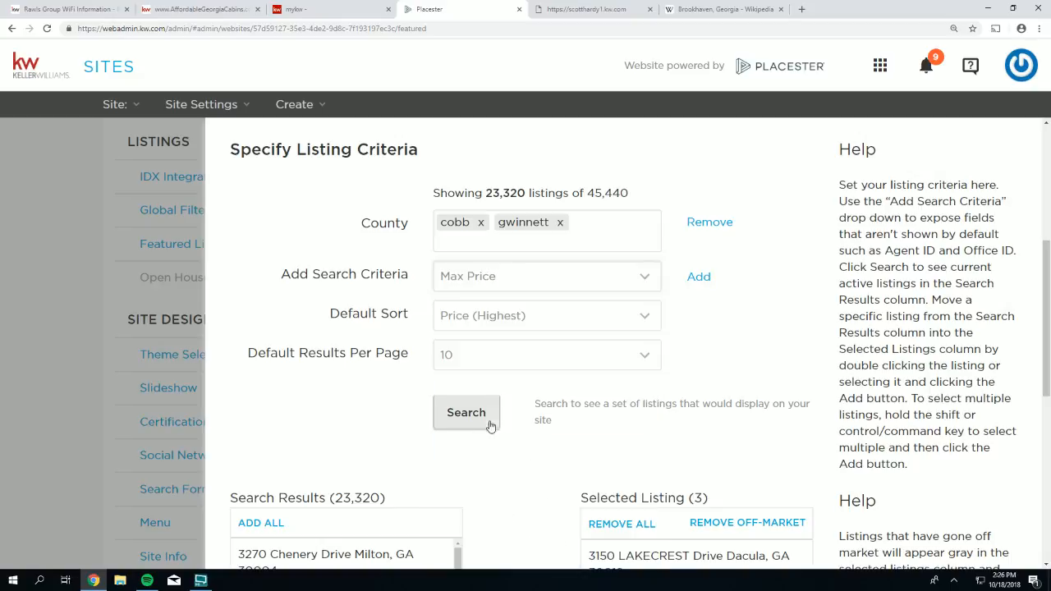
click(699, 277)
- Set Max Price to $267,500 and search, narrowing results to 4,524 listings
click(526, 277)
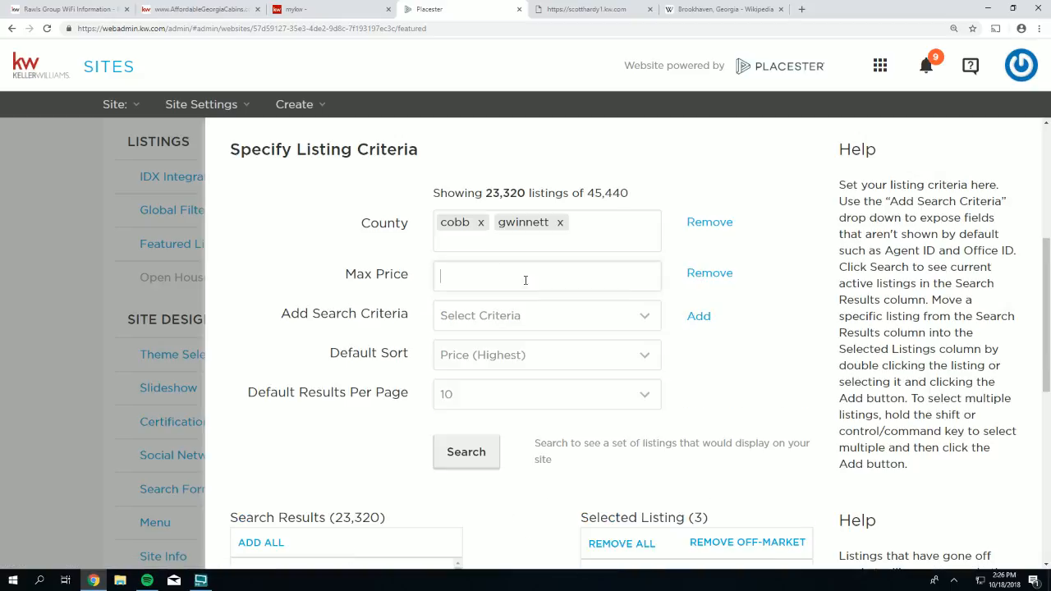
click(581, 15)
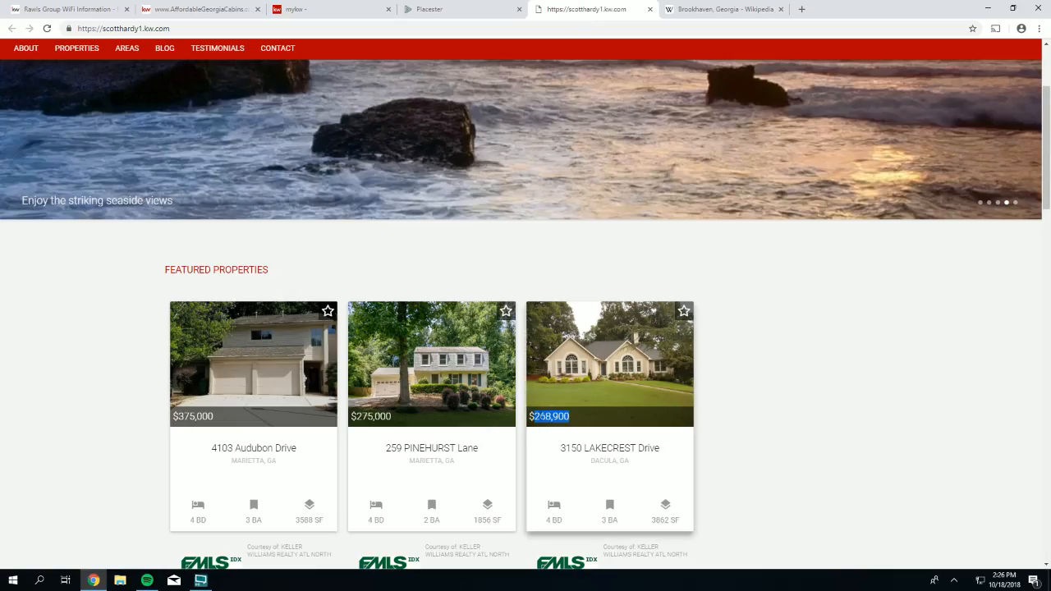
click(482, 6)
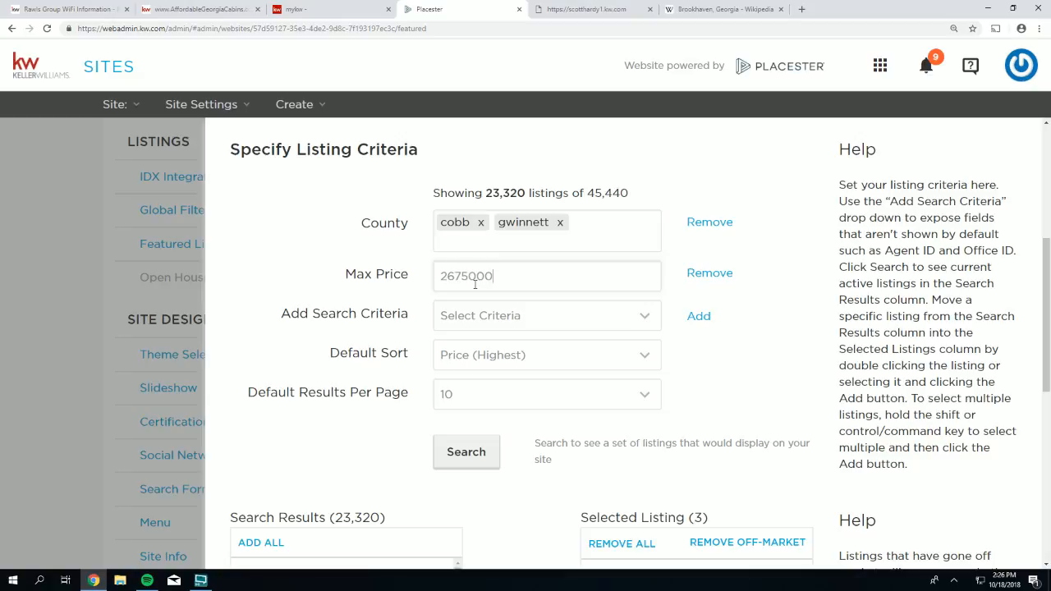
text(675000)
key(BackSpace)
key(Return)
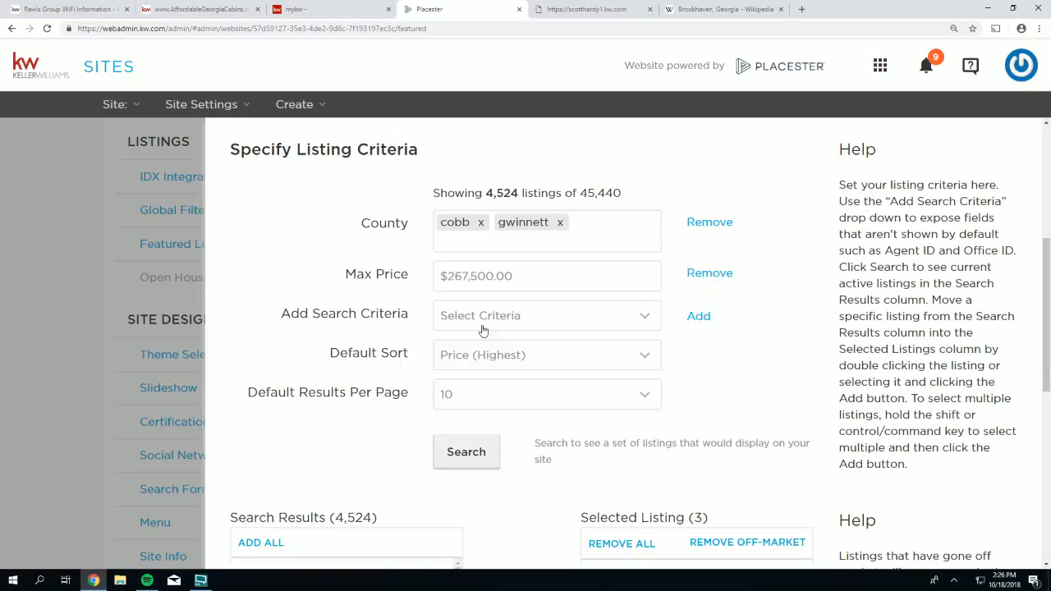
click(481, 458)
- Add all page 1 results to the featured selection, bringing it to 13
scroll(447, 359, down, 3)
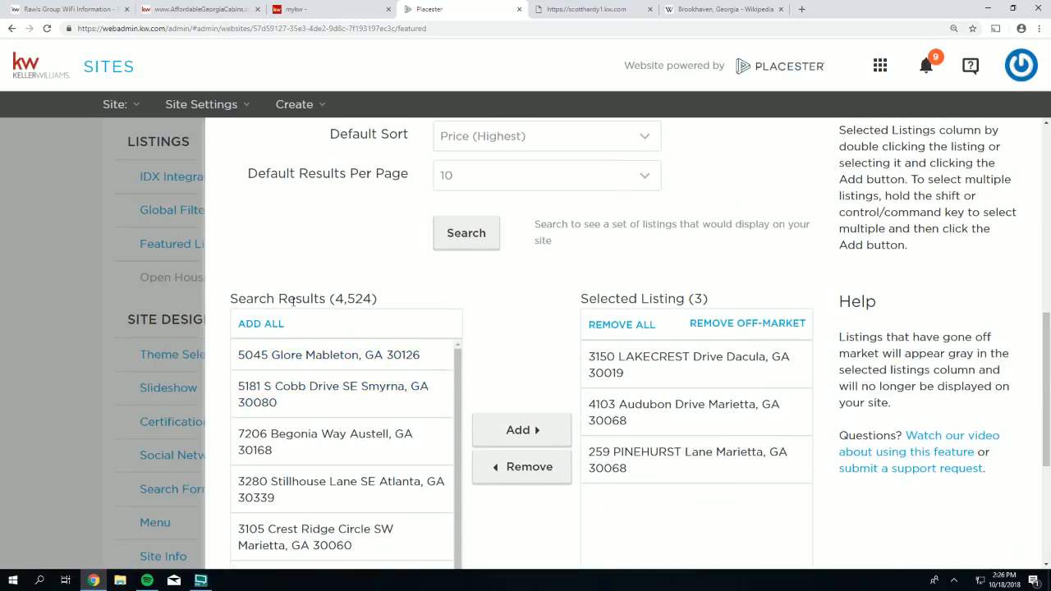
drag(374, 299, 330, 299)
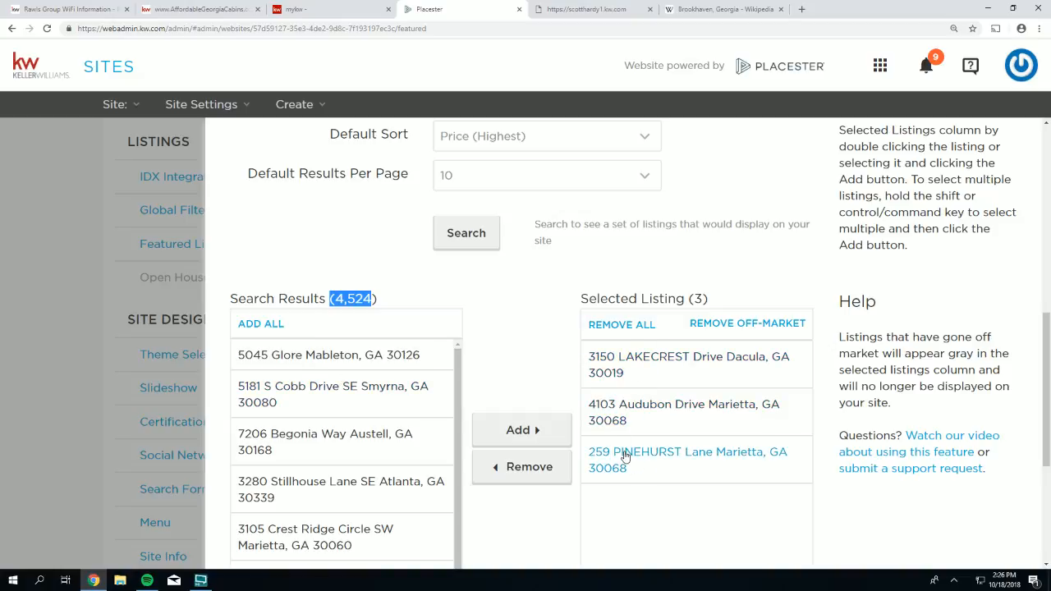
scroll(542, 365, down, 1)
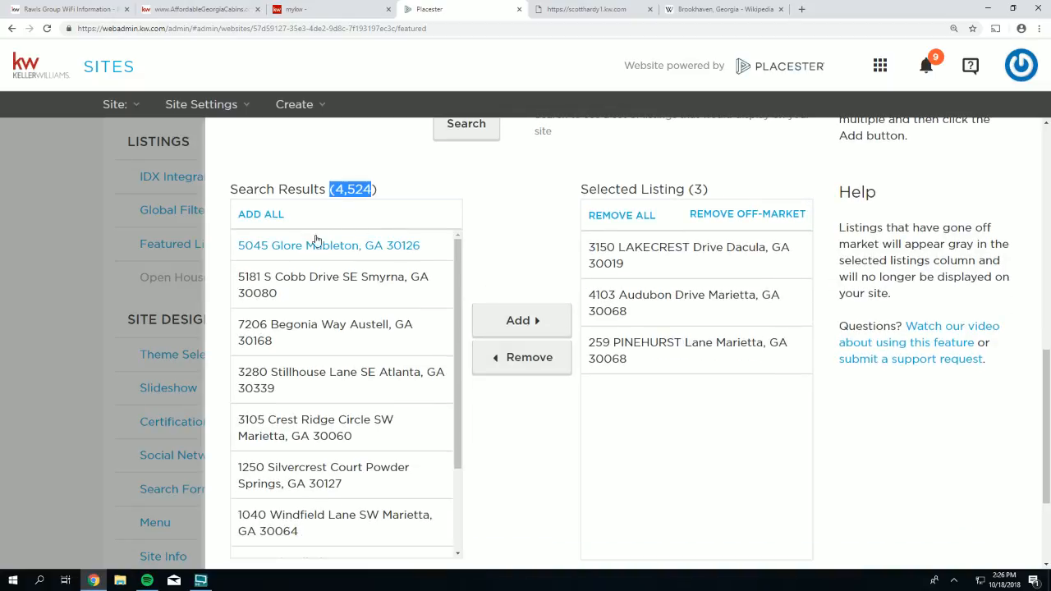
click(540, 448)
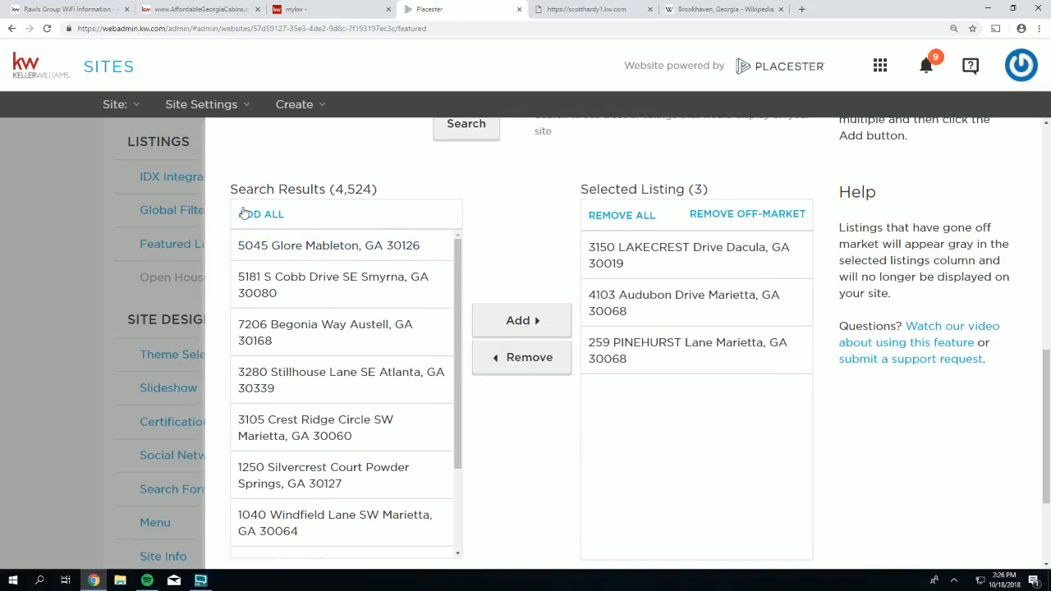
scroll(627, 320, down, 1)
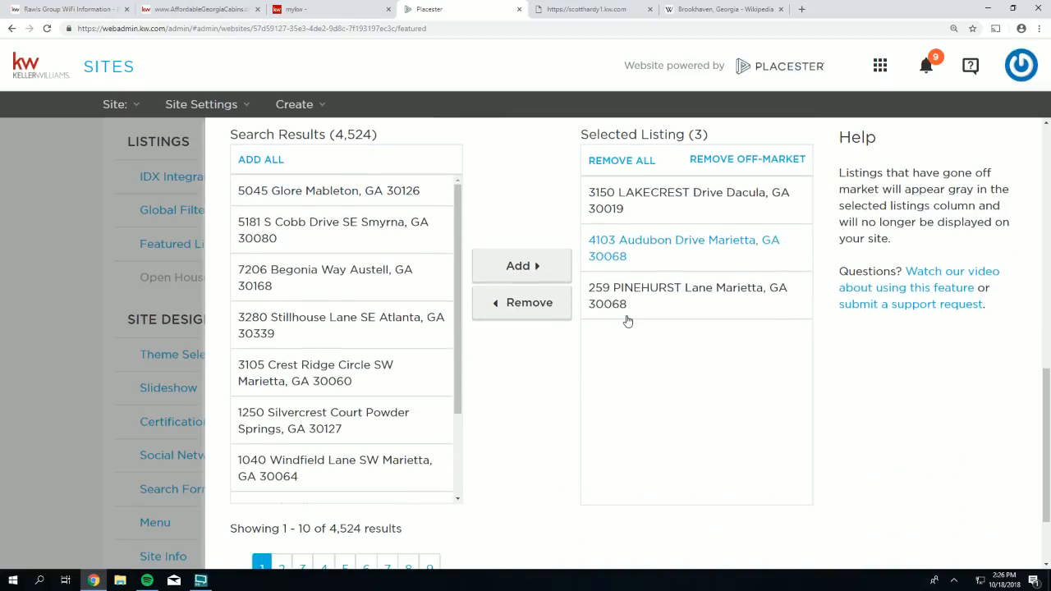
click(250, 162)
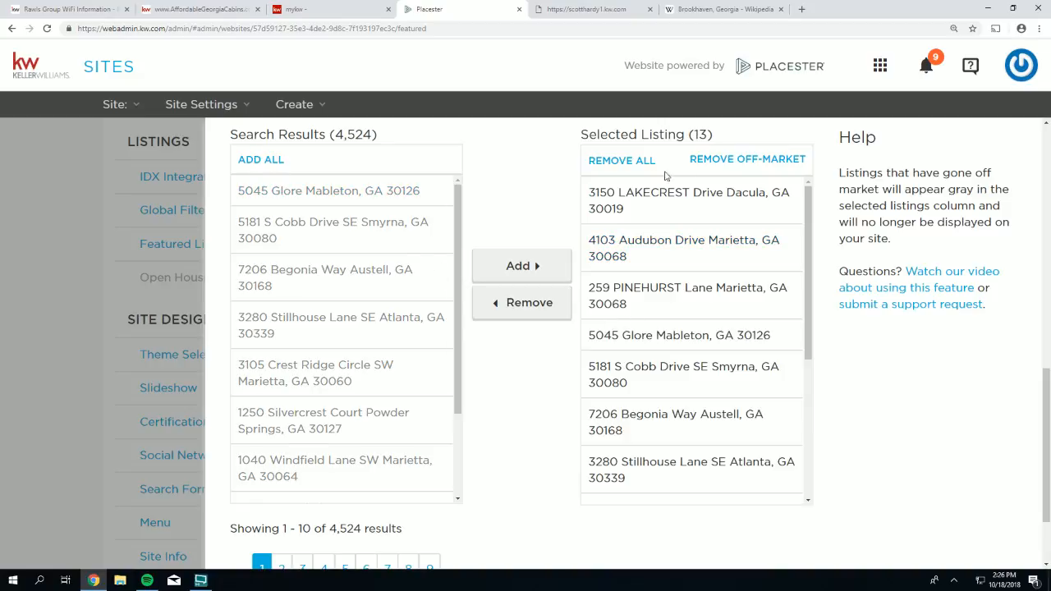
drag(708, 134, 689, 135)
- Add results pages 2 and 3 to the selection, reaching 33 listings
click(283, 565)
click(253, 161)
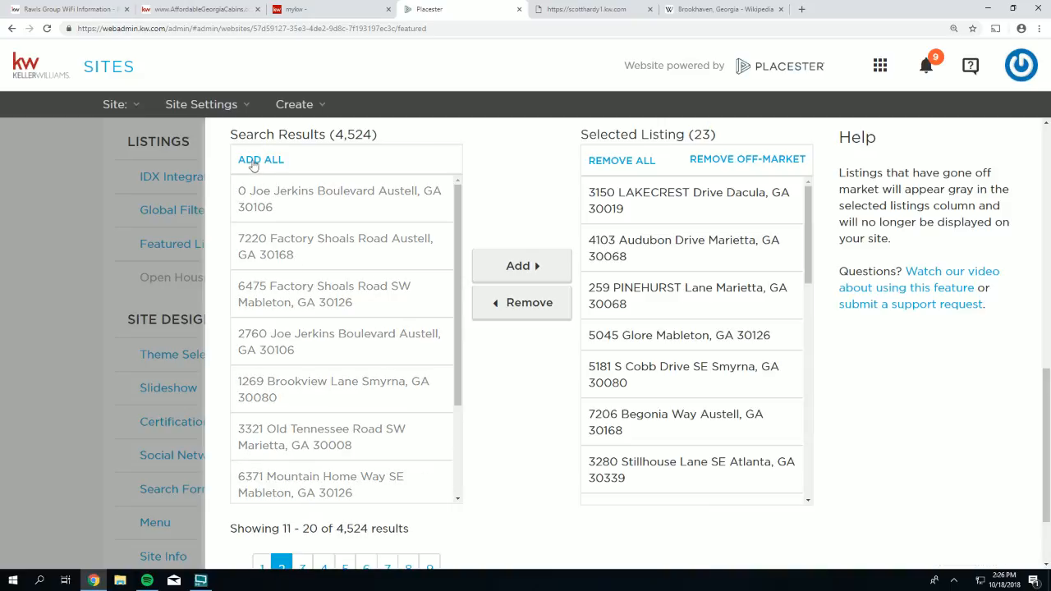
drag(697, 134, 711, 135)
click(303, 566)
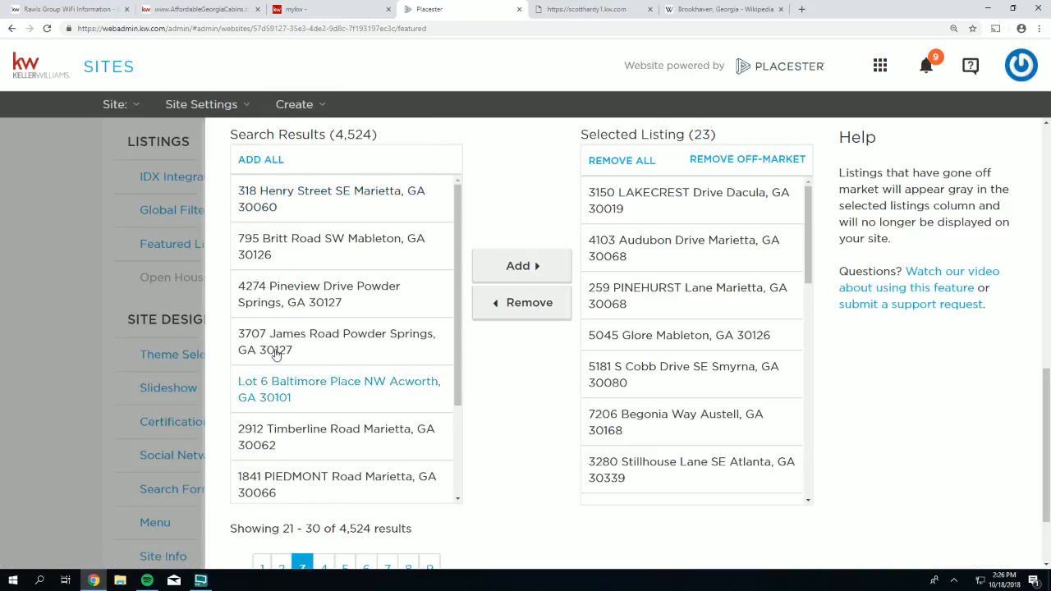
click(257, 163)
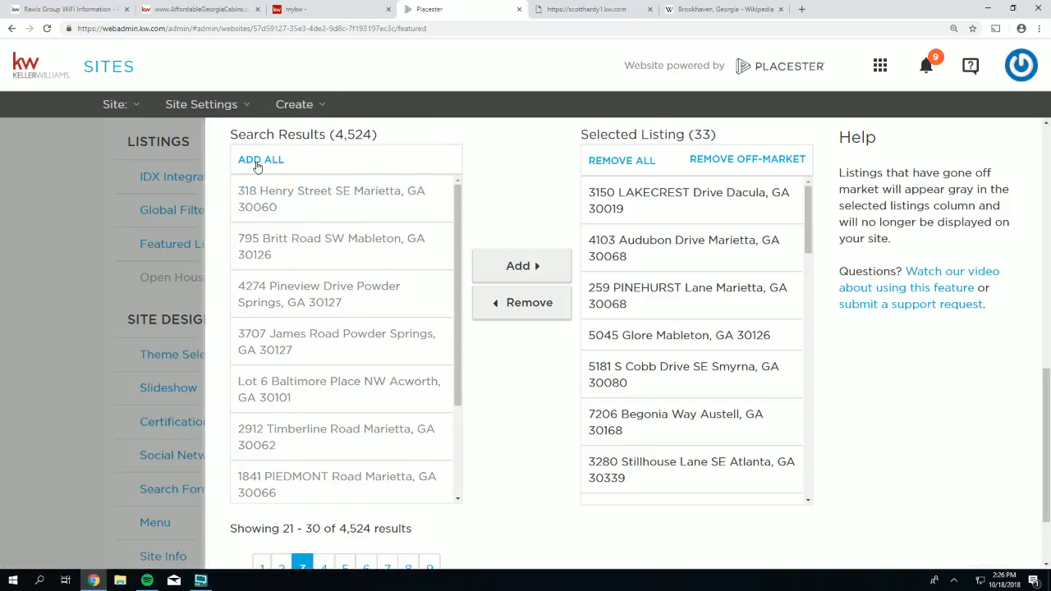
double_click(702, 135)
- Add results pages 4 through 7, growing the featured selection to 65
click(325, 567)
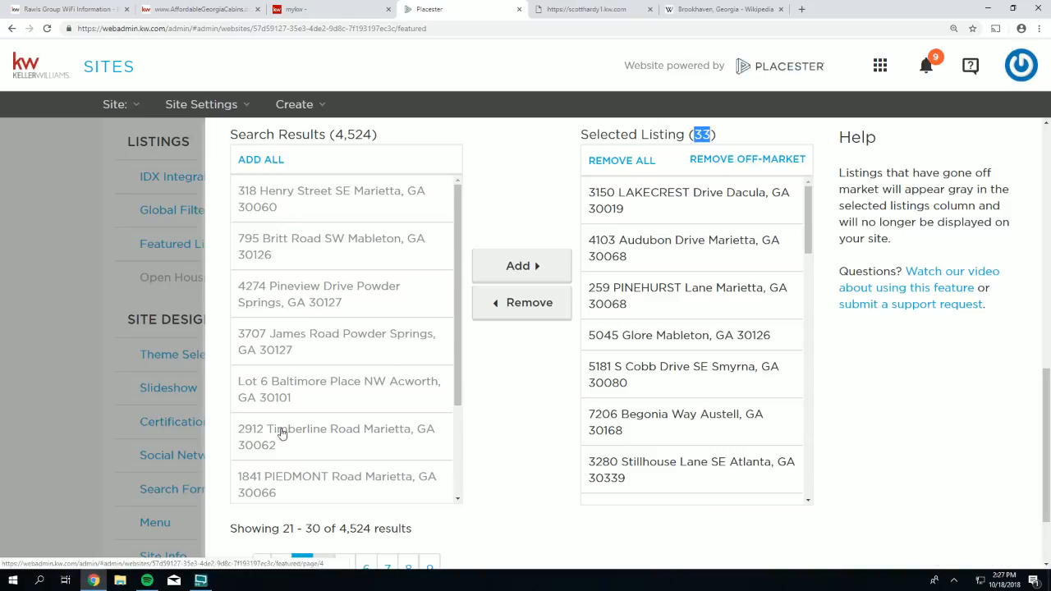
click(261, 159)
click(345, 567)
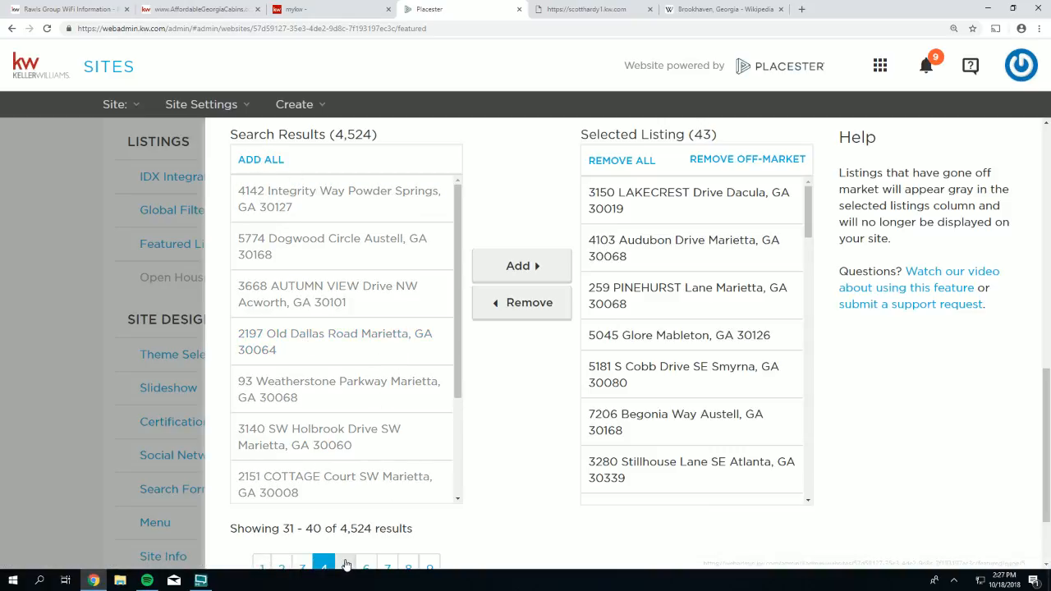
click(255, 161)
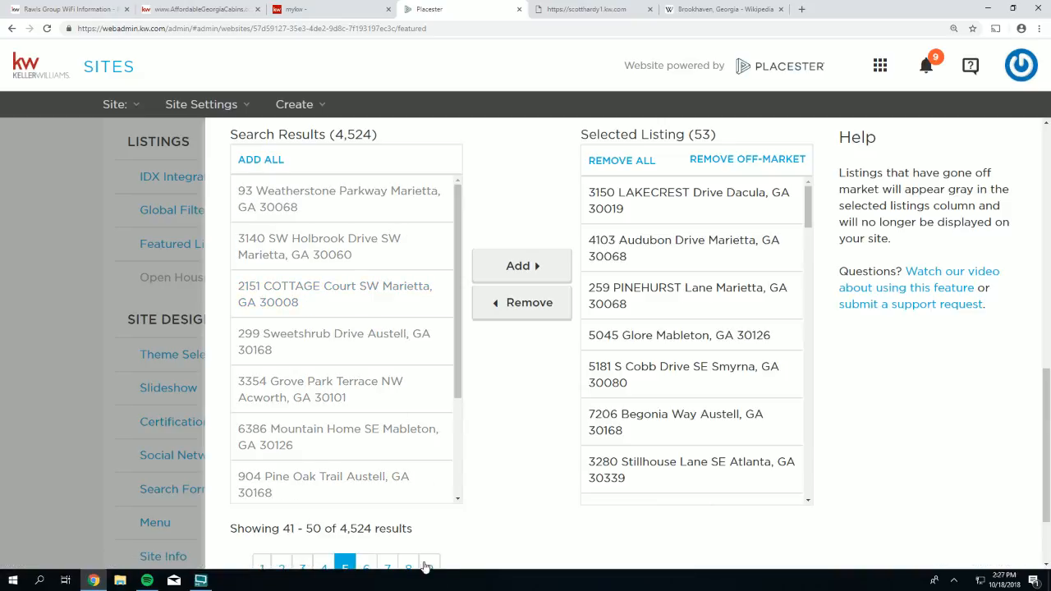
click(365, 566)
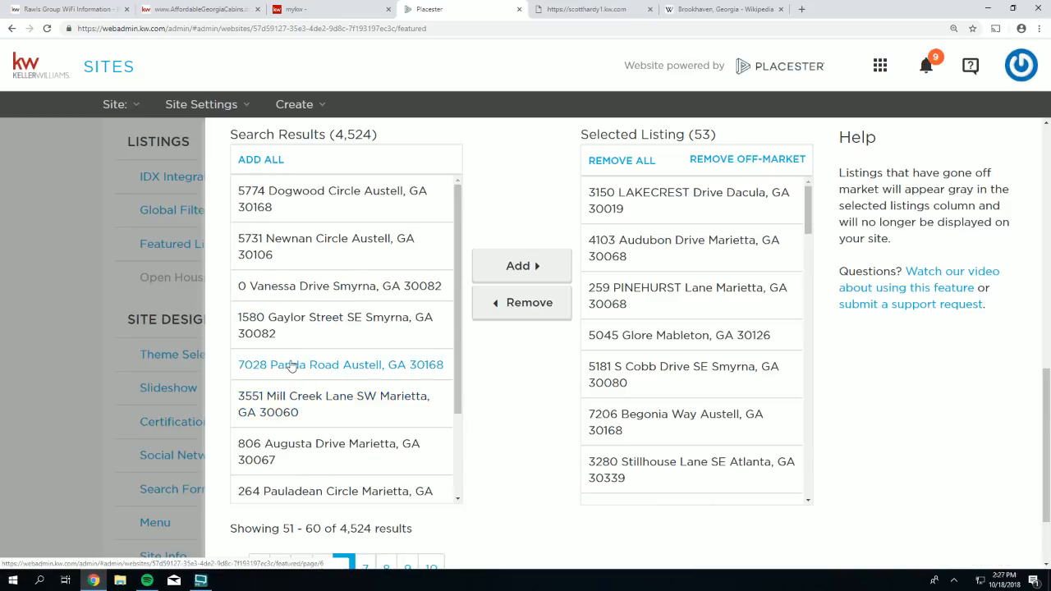
click(248, 160)
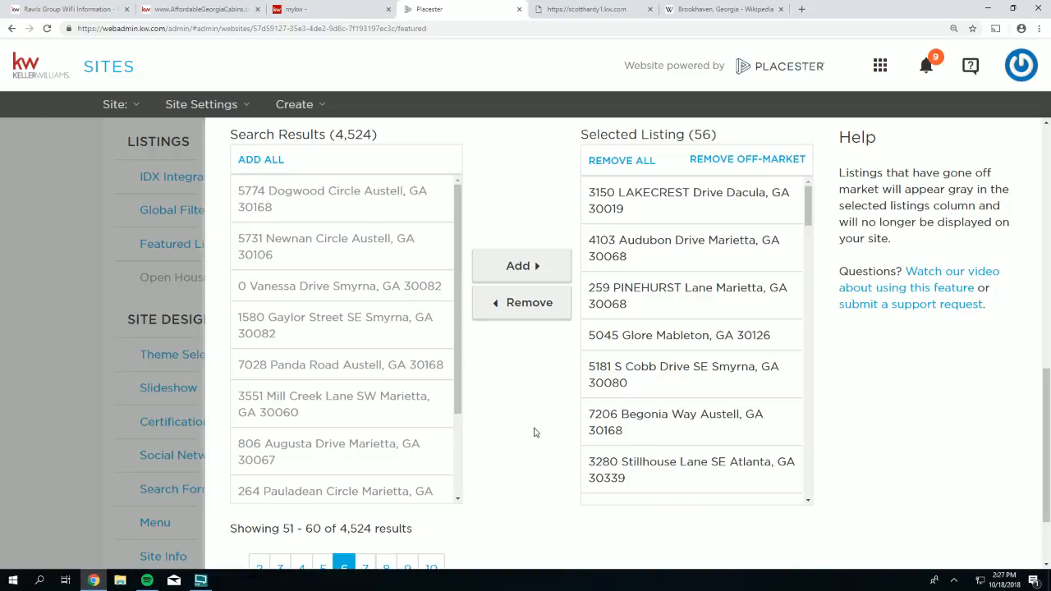
click(363, 567)
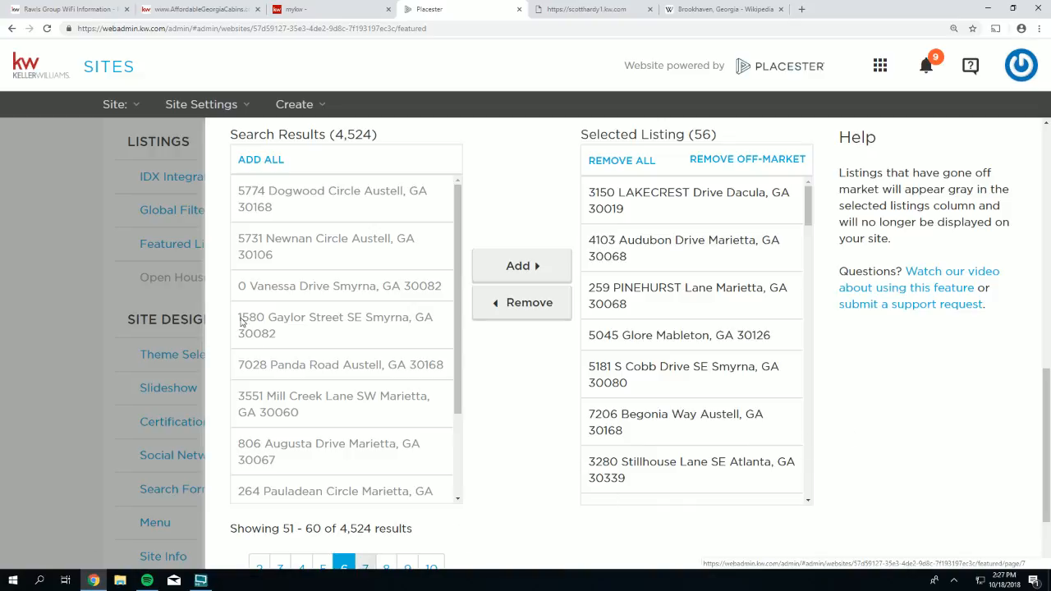
click(263, 159)
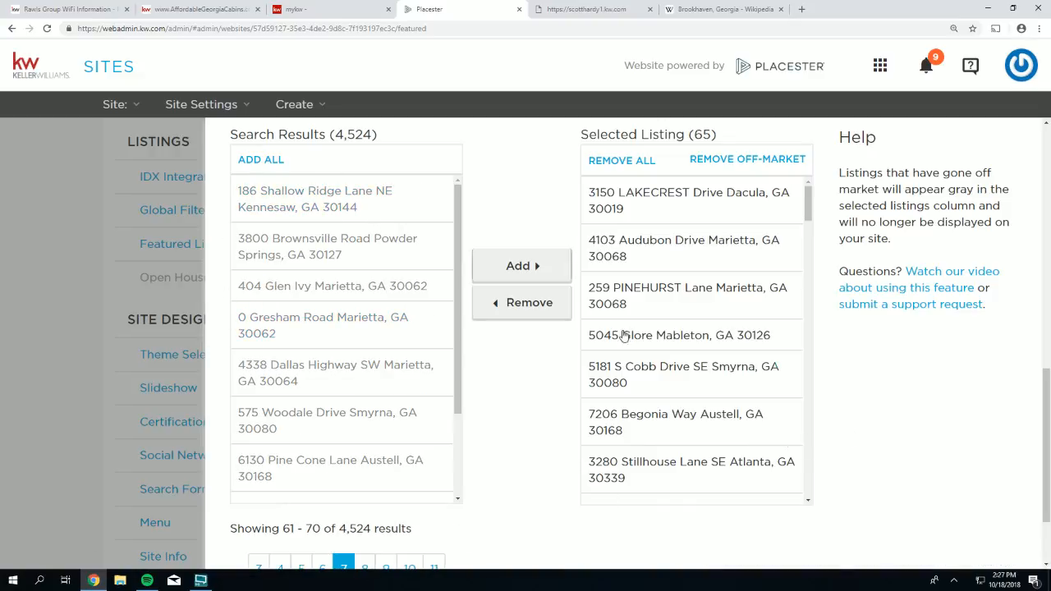
scroll(890, 467, down, 2)
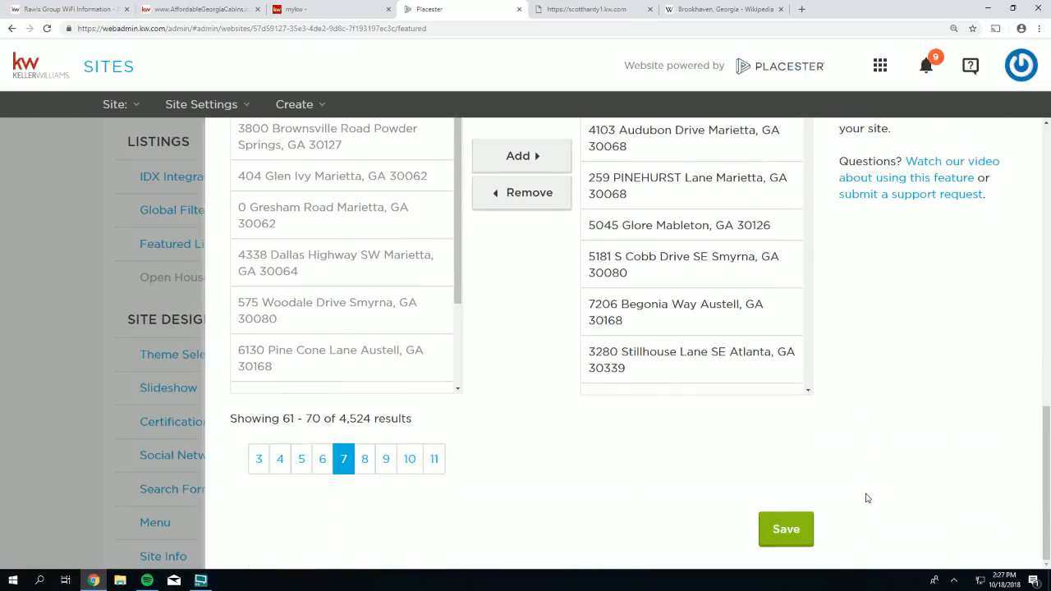
- Save the 65-listing featured selection and reload the live KW homepage
click(776, 532)
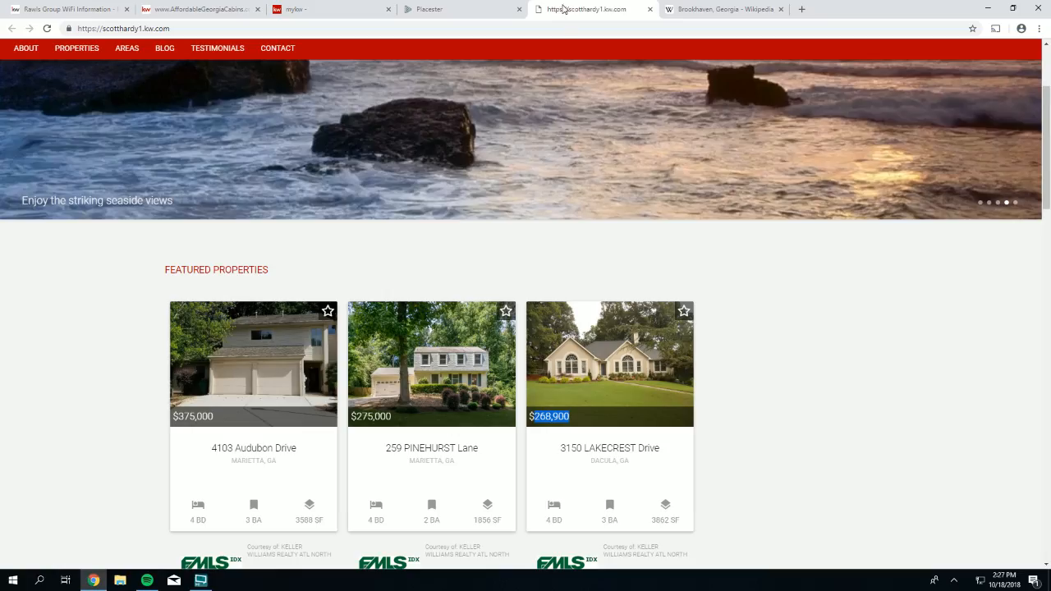
click(586, 9)
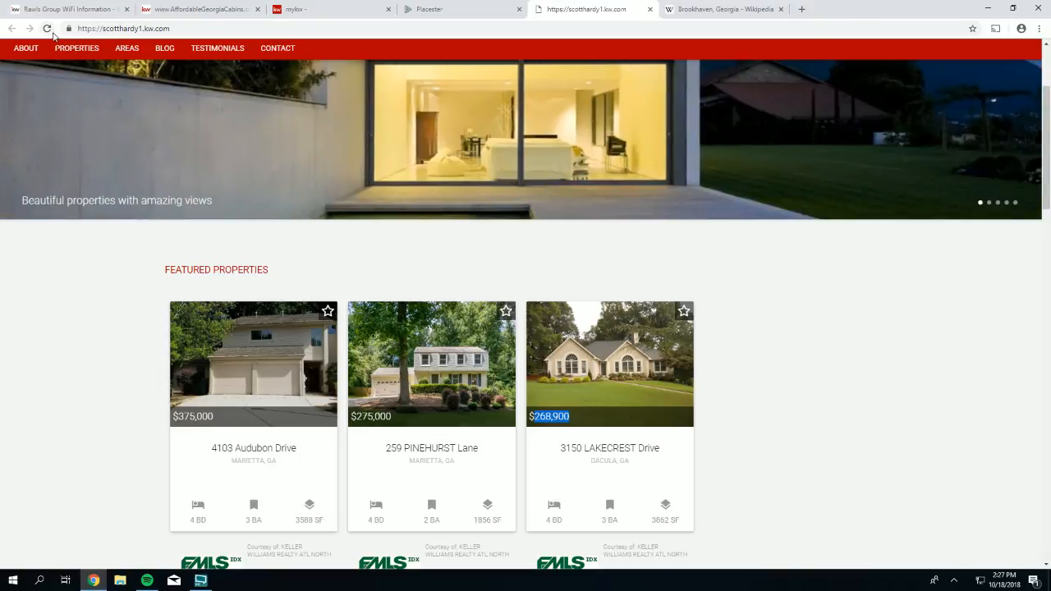
click(46, 28)
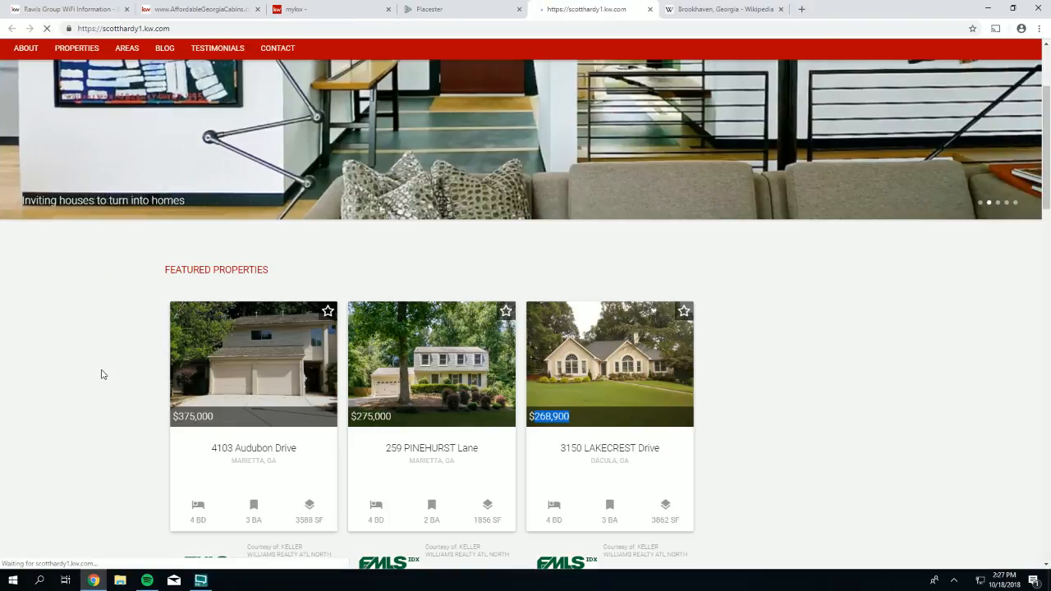
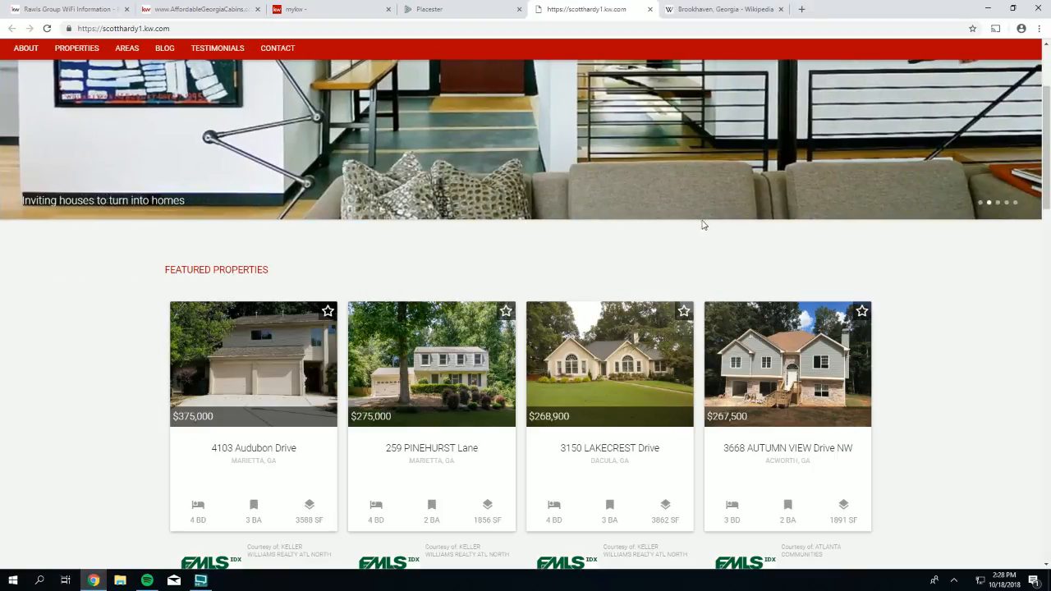
- Set the Featured Listings default sort to Total Images (Most) and save
click(438, 10)
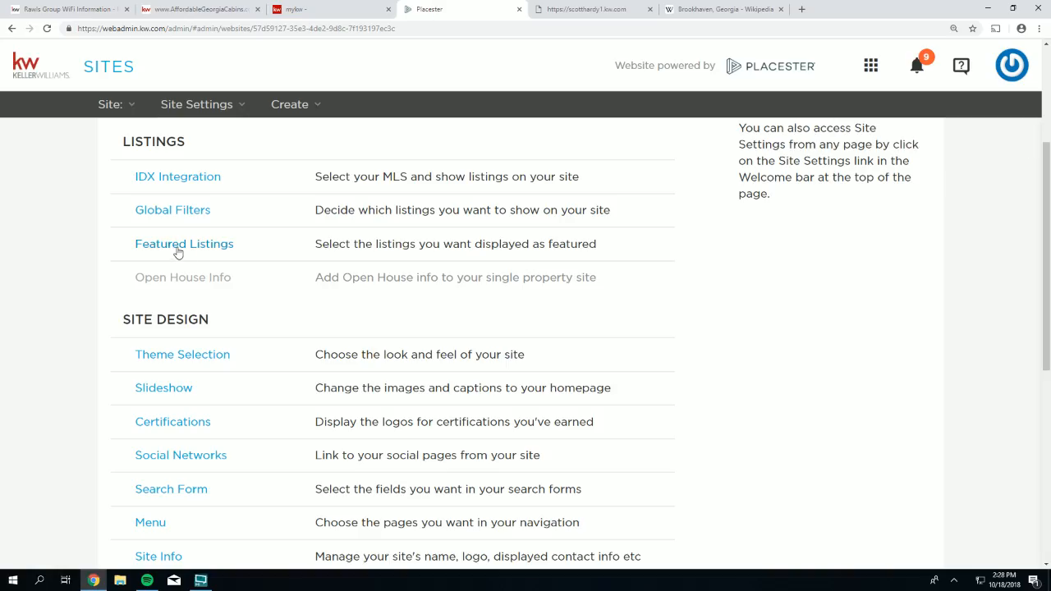
click(182, 245)
scroll(451, 439, down, 5)
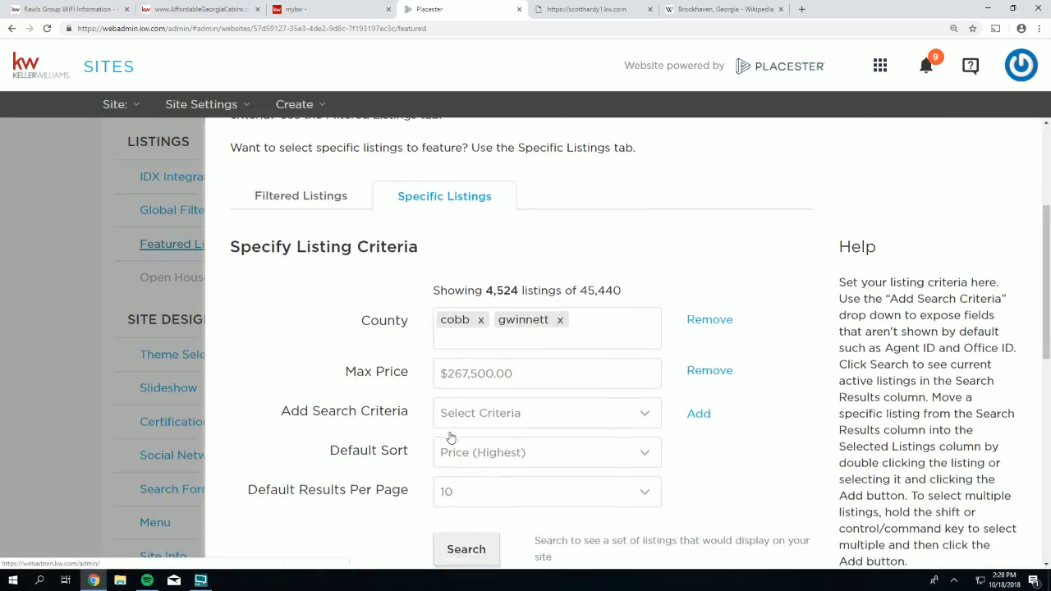
click(465, 249)
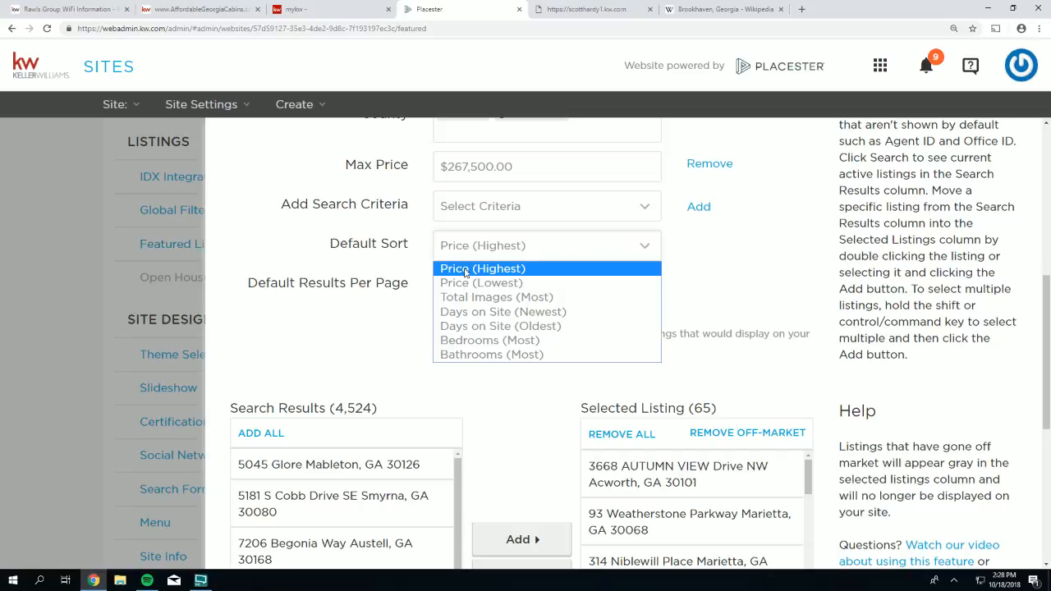
click(456, 298)
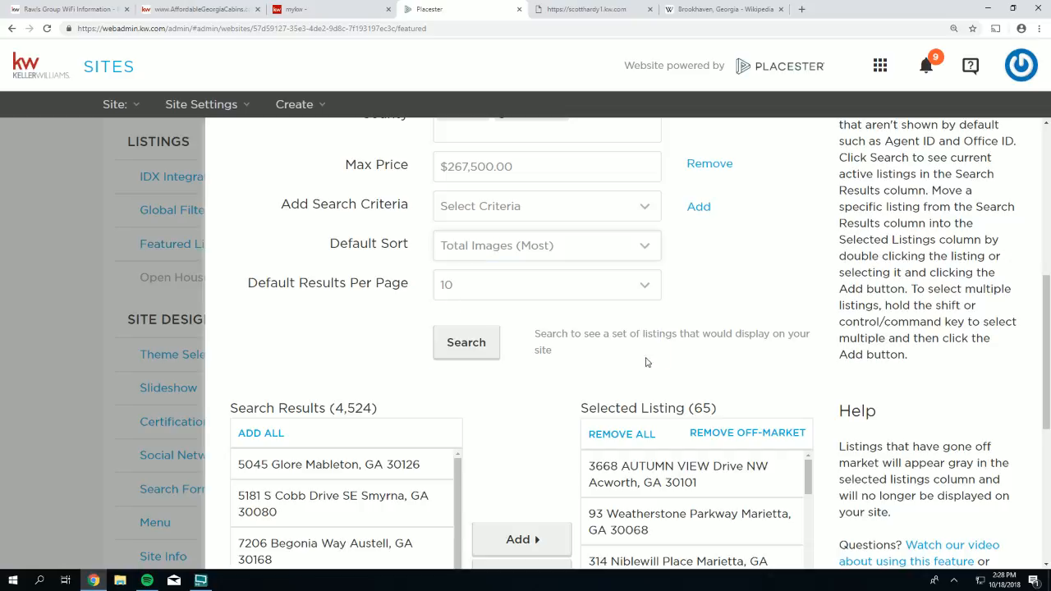
scroll(779, 372, down, 5)
click(786, 534)
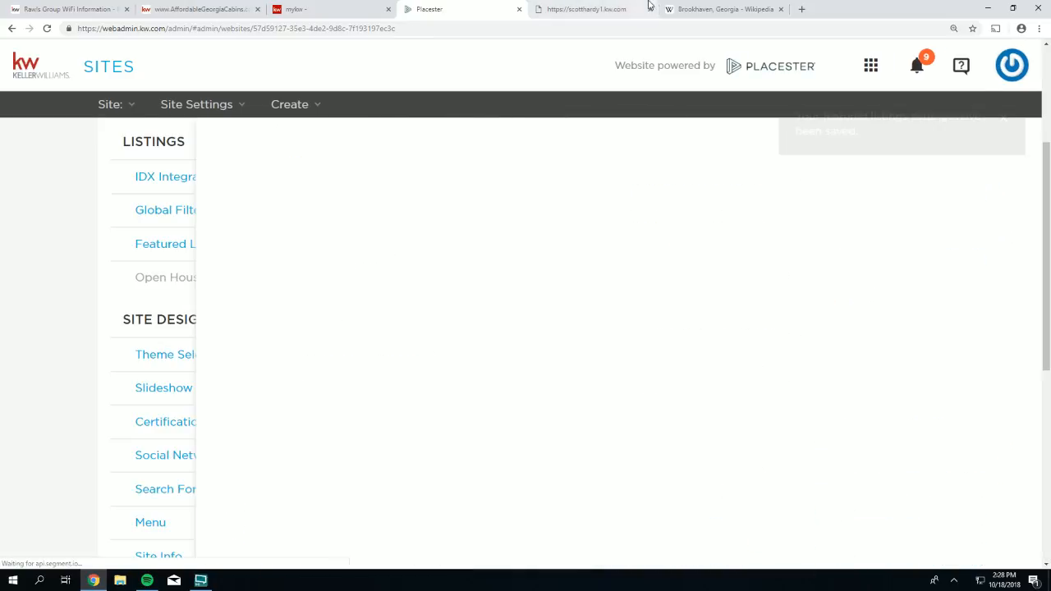
- Reload the live homepage to see the newly featured properties, then return to Site Settings
click(598, 11)
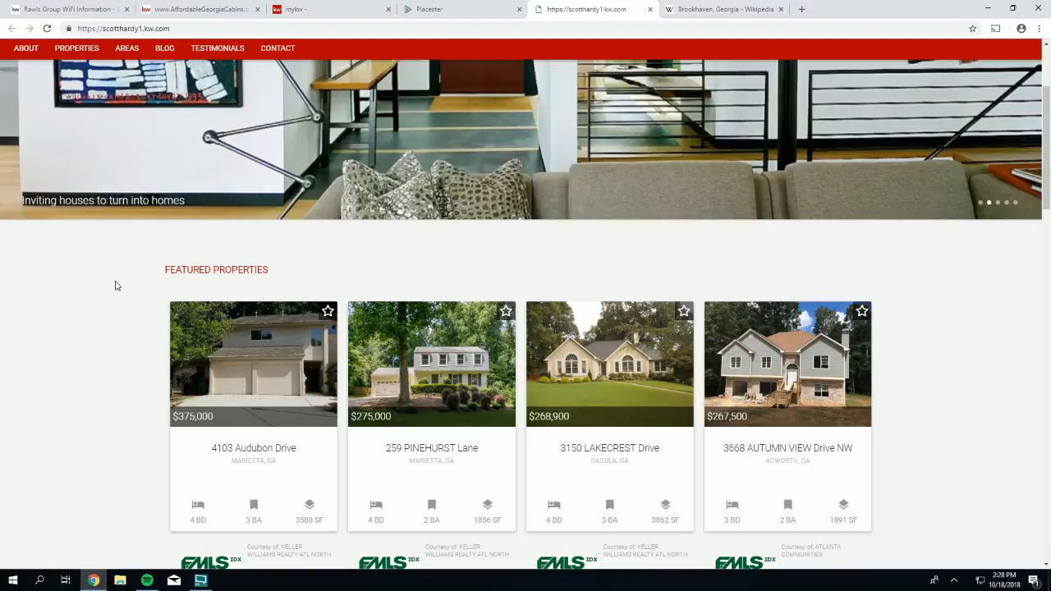
click(47, 28)
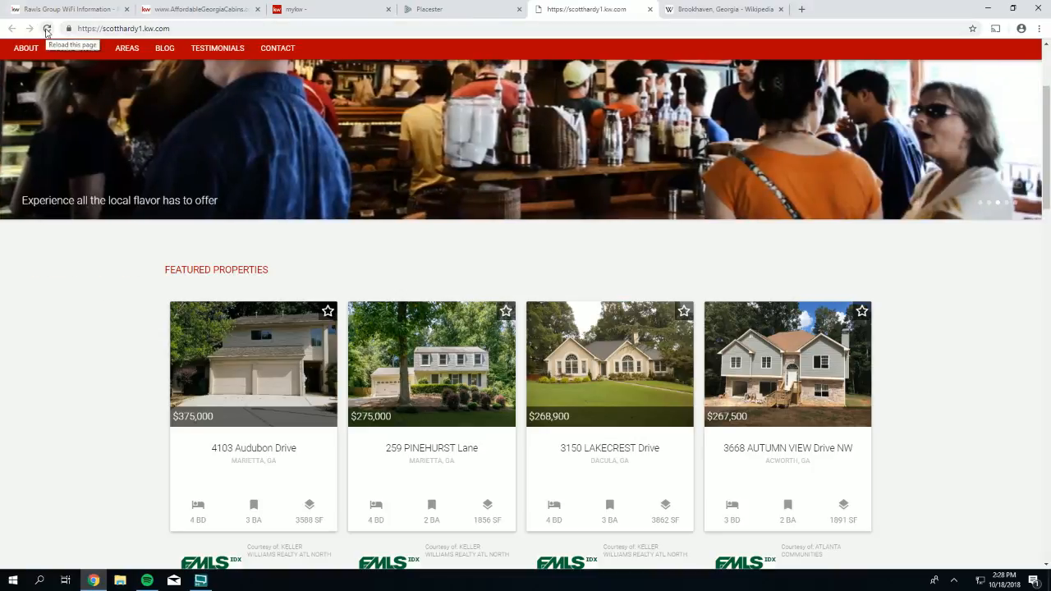
click(47, 29)
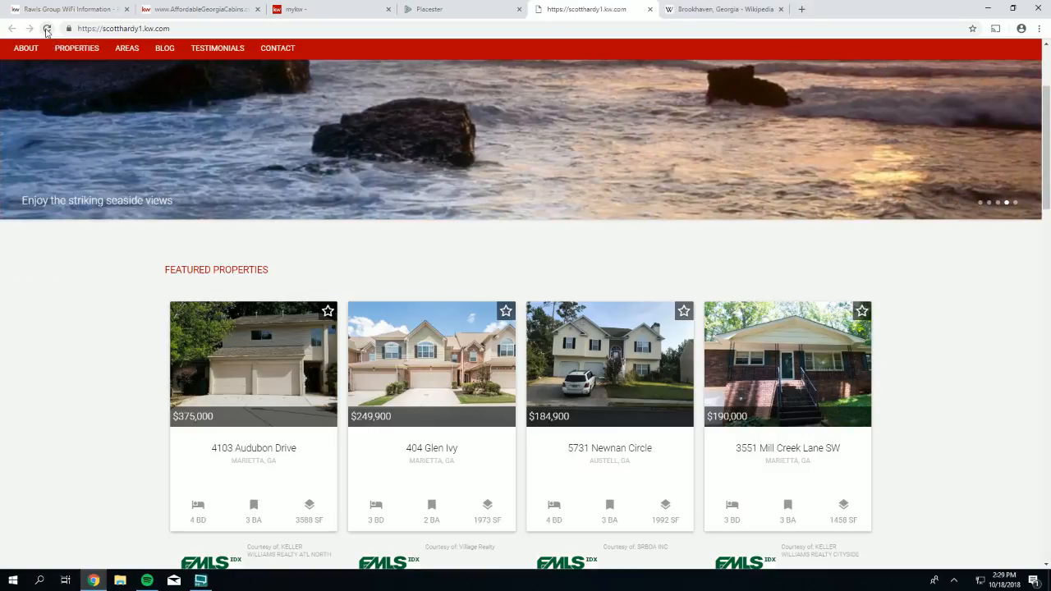
click(420, 14)
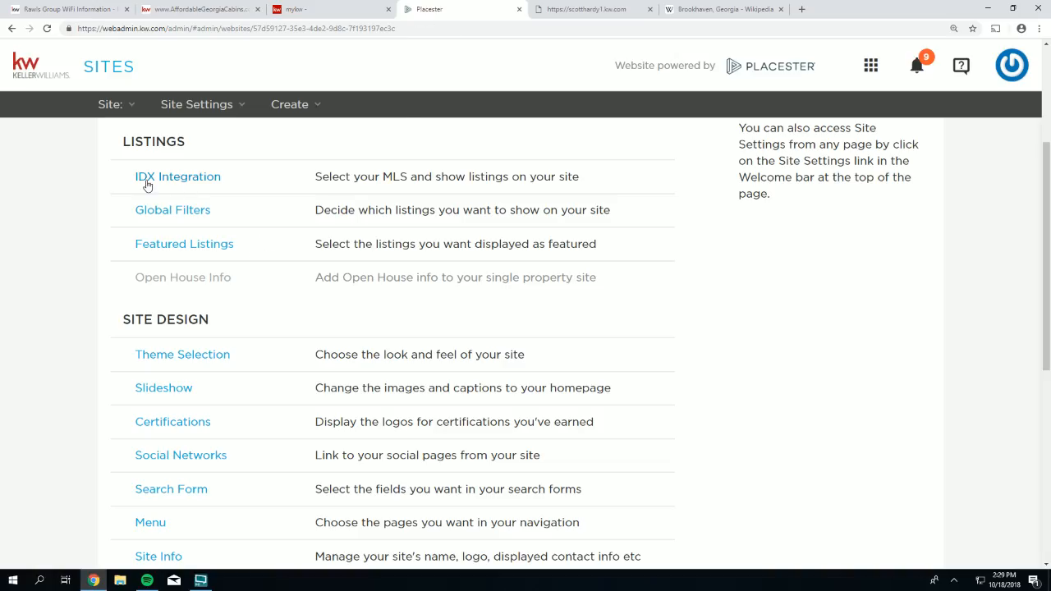
drag(186, 141, 131, 140)
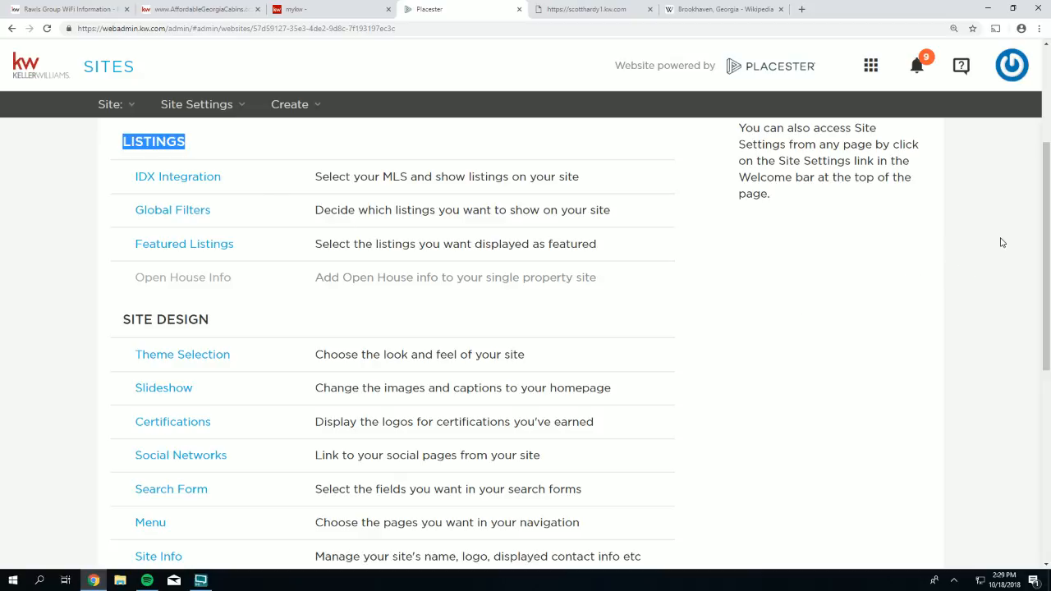
drag(1048, 216, 1047, 167)
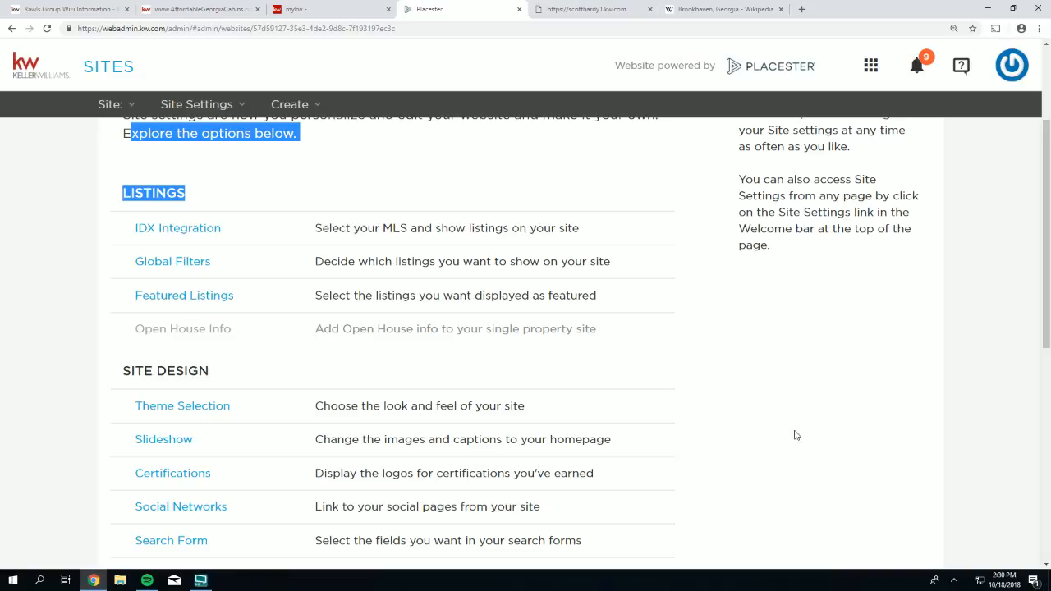
click(233, 378)
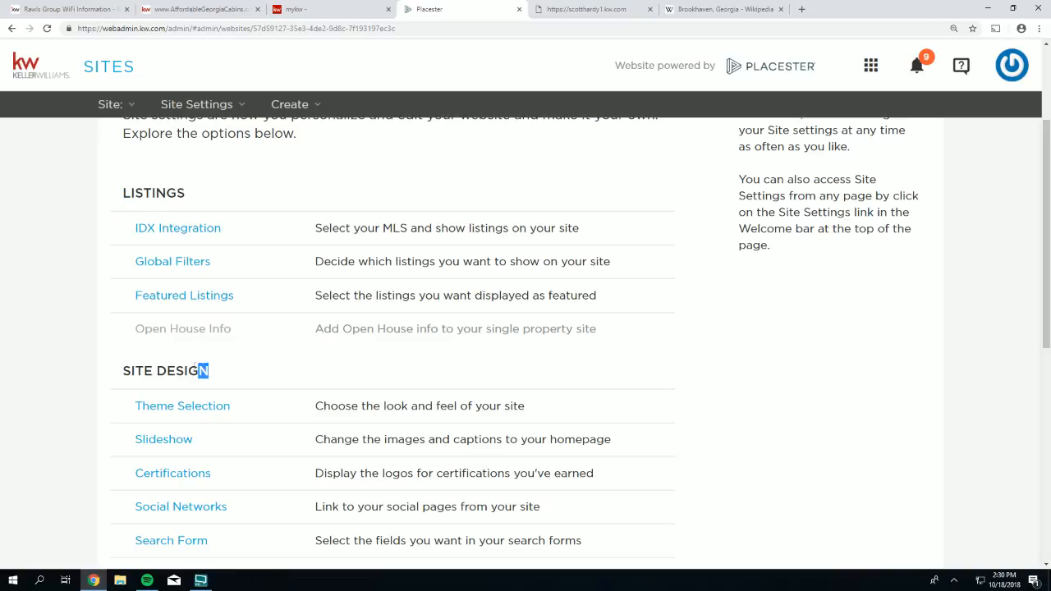
drag(200, 371, 123, 366)
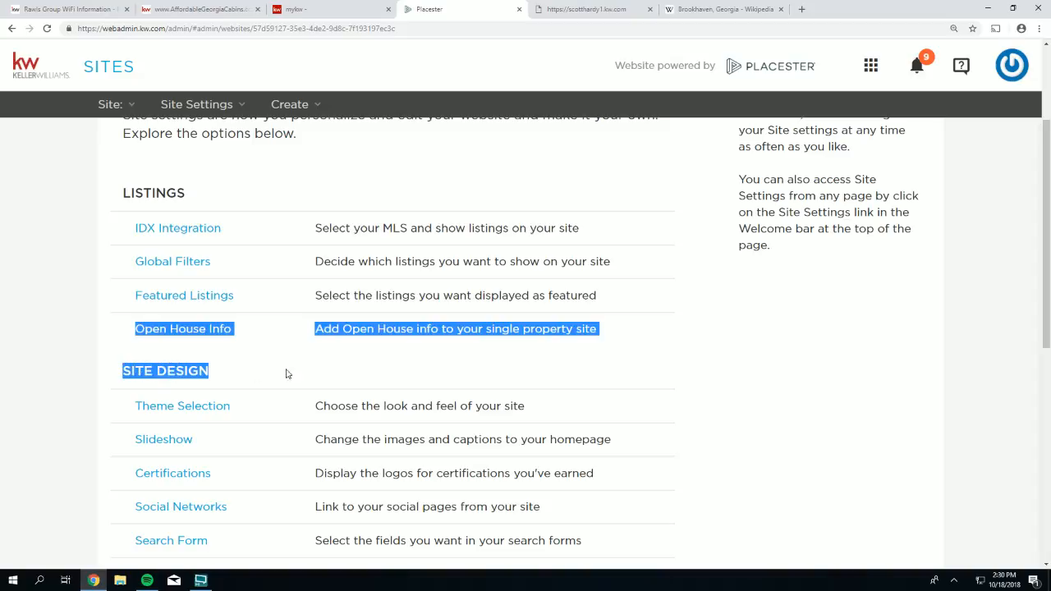
scroll(925, 352, down, 1)
scroll(976, 314, down, 1)
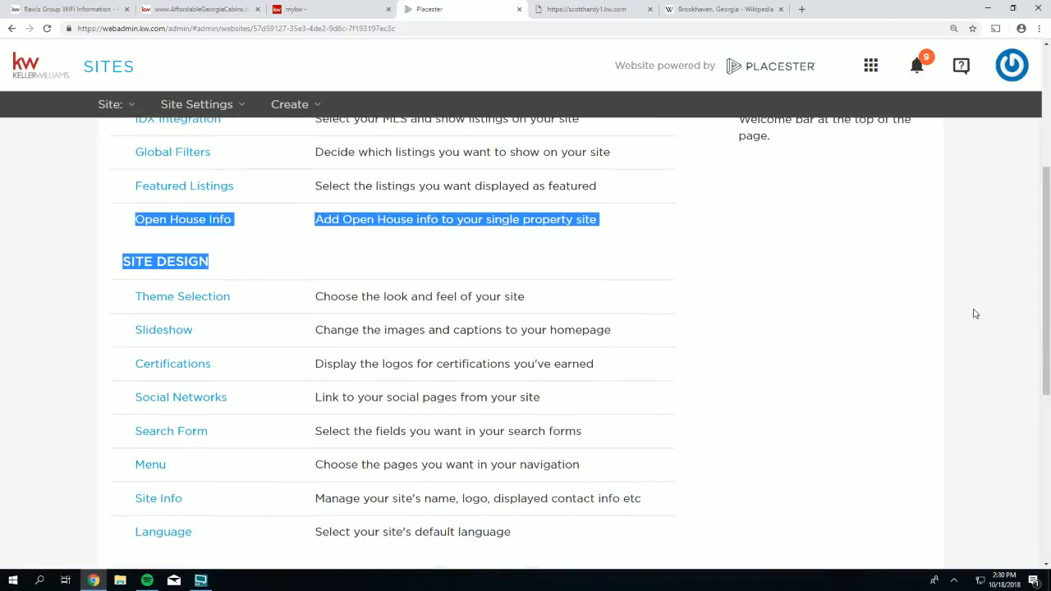
click(942, 292)
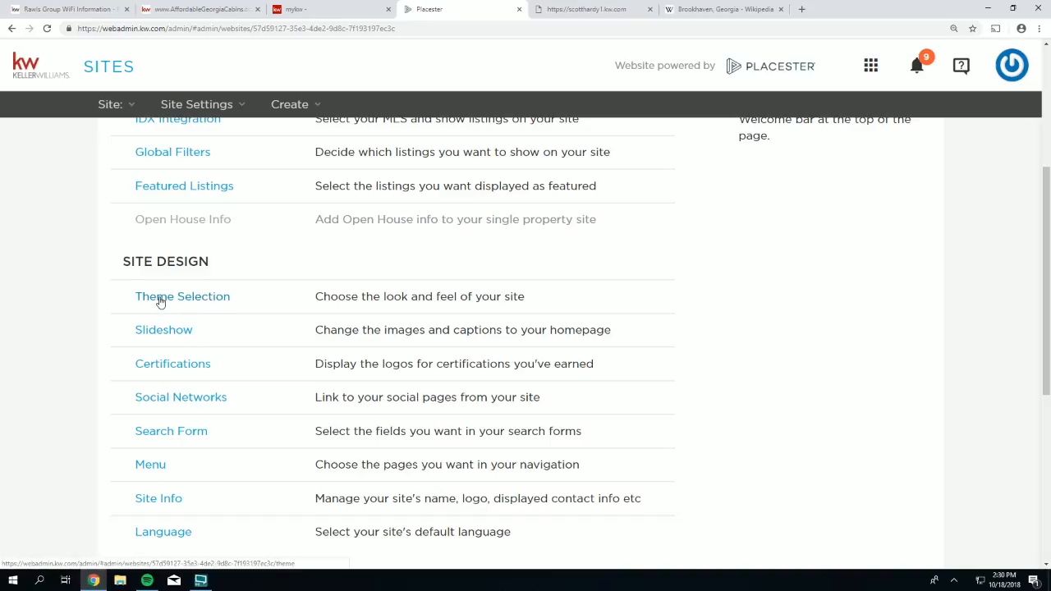
drag(243, 298, 133, 299)
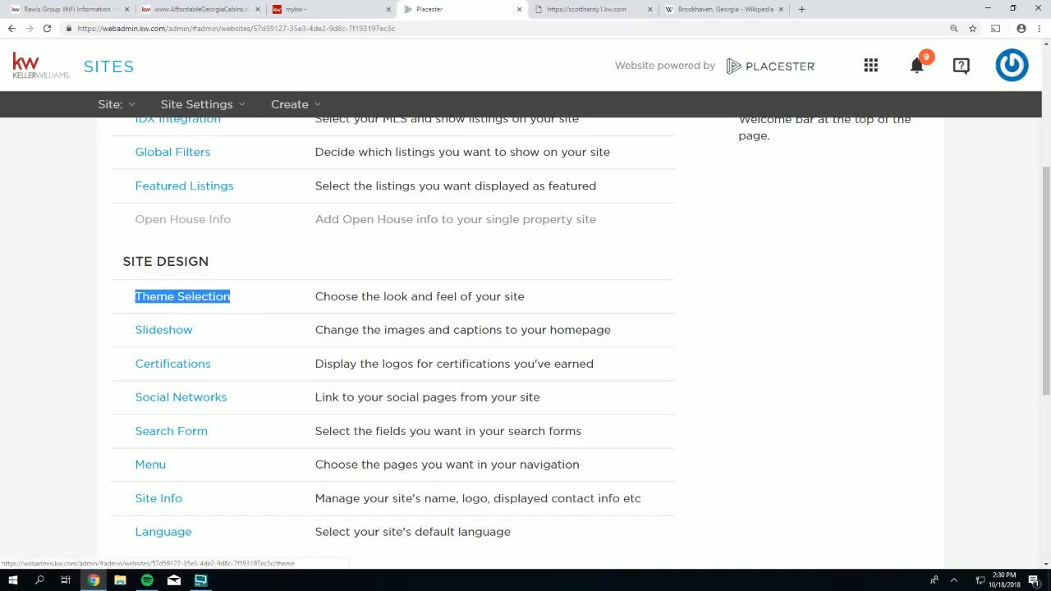
- Open the design chooser, preview Madison Metro, and return to Madison
click(157, 300)
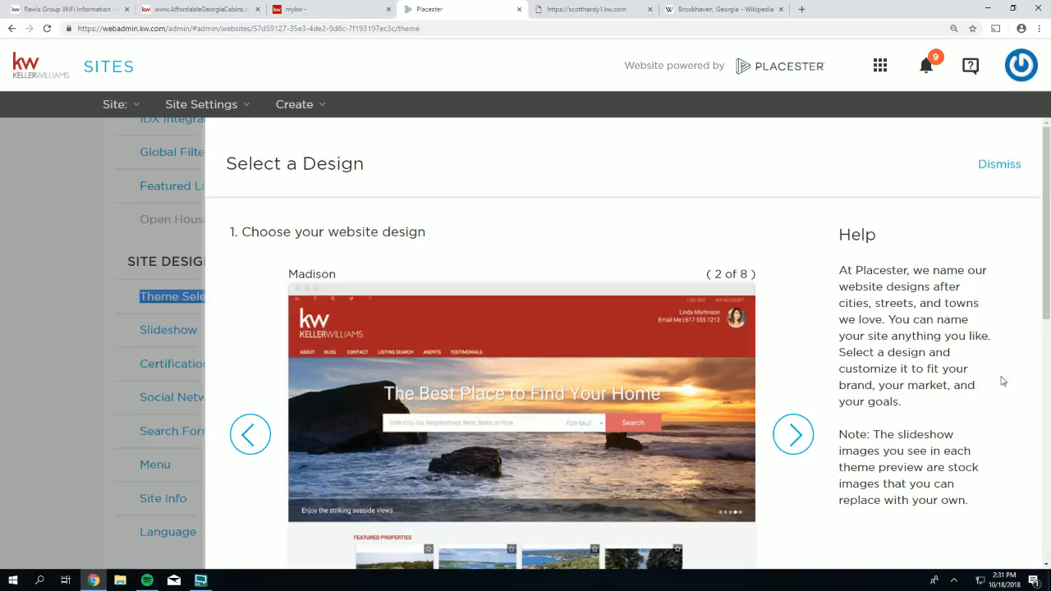
click(794, 441)
scroll(798, 419, down, 1)
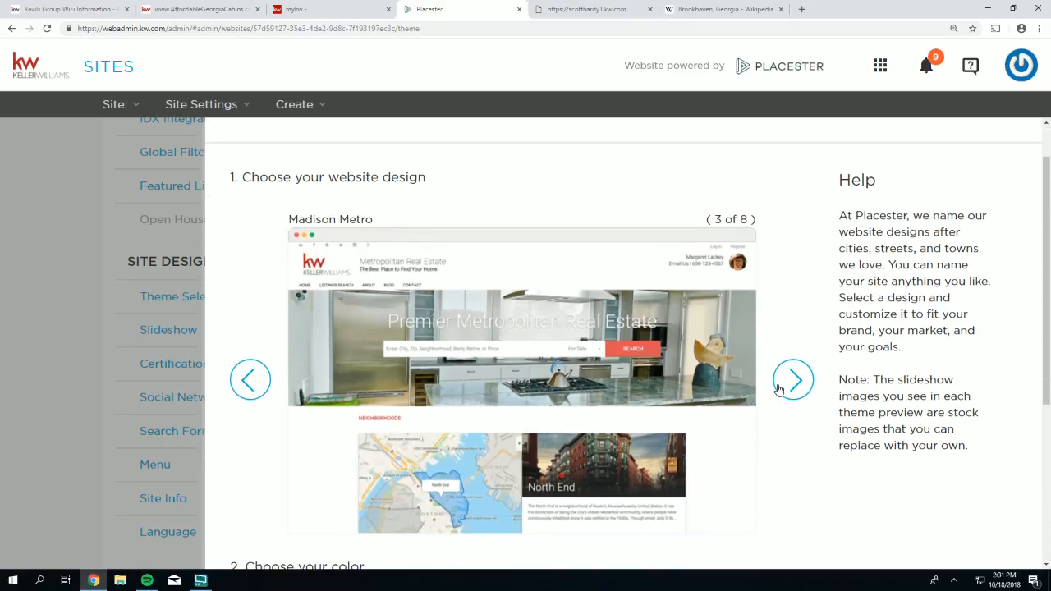
click(252, 378)
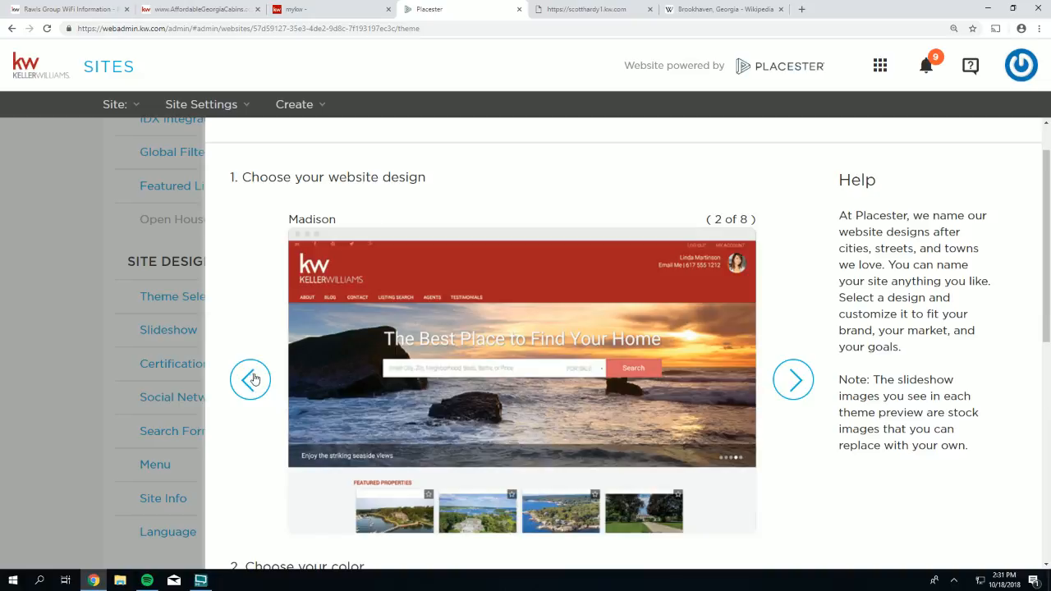
- Cycle through Madison Metro, Franklin, Phoenix, Fremont, Sedona, Toronto and Plymouth, ending on Madison
click(787, 383)
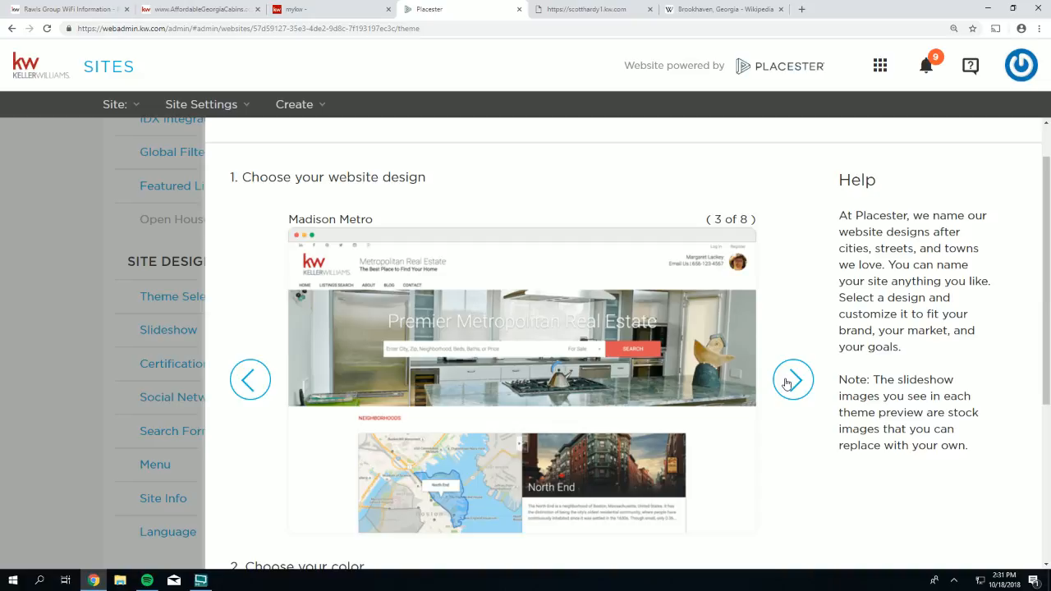
click(786, 382)
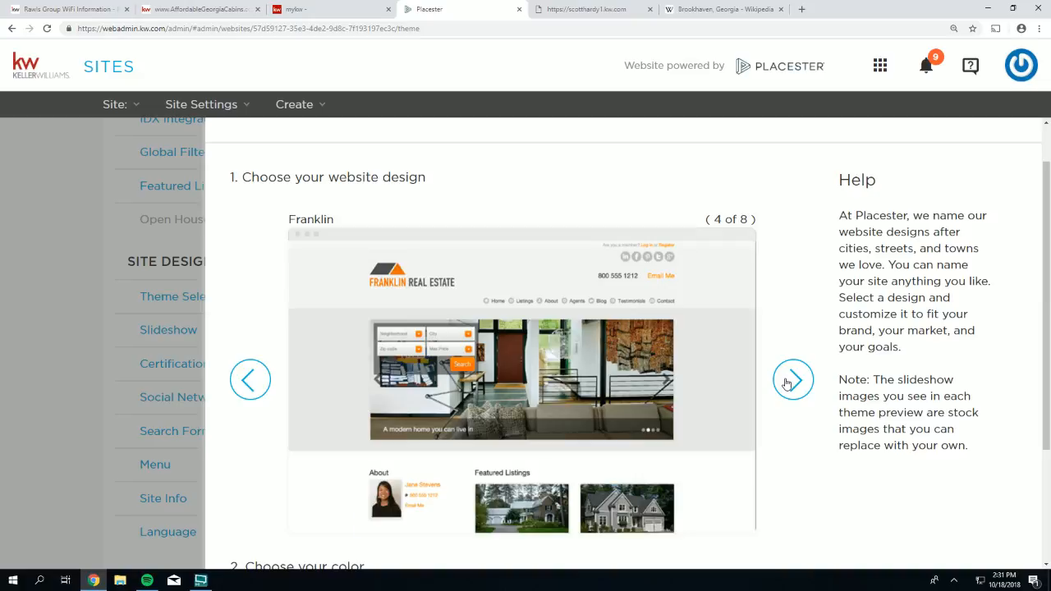
click(786, 383)
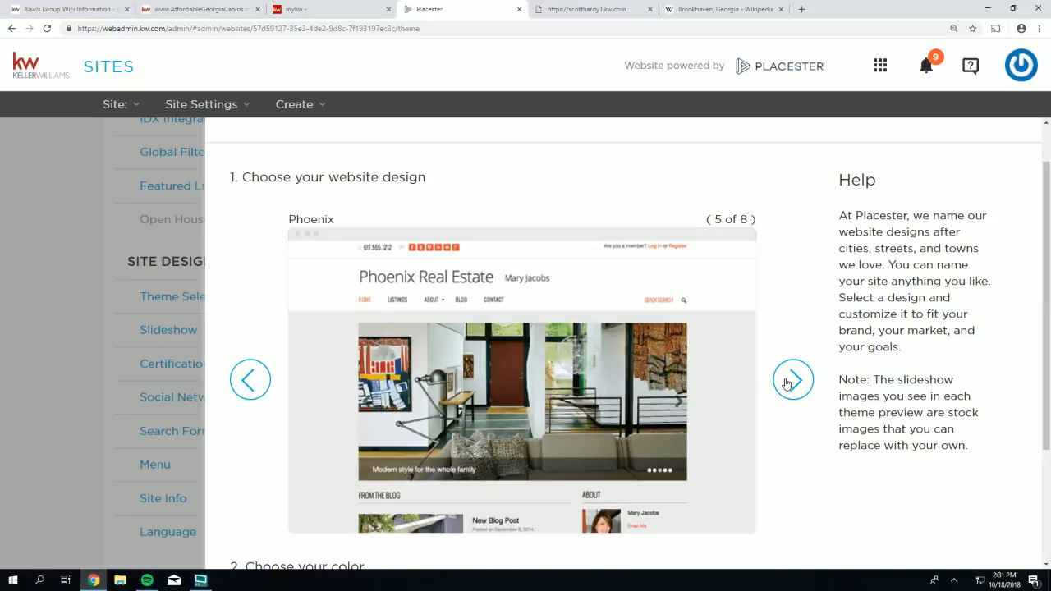
click(787, 382)
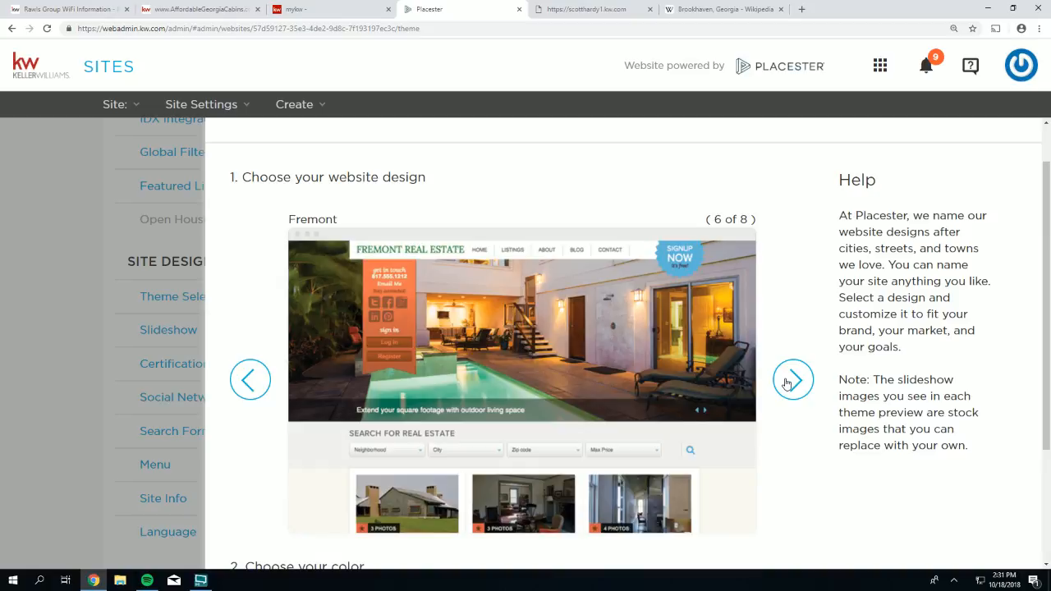
click(787, 382)
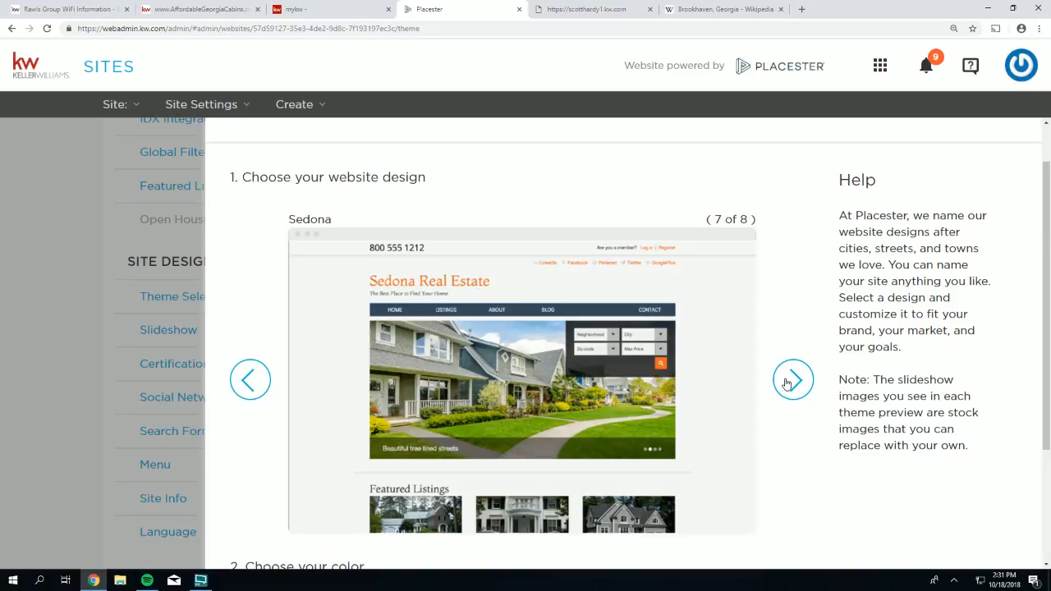
click(787, 383)
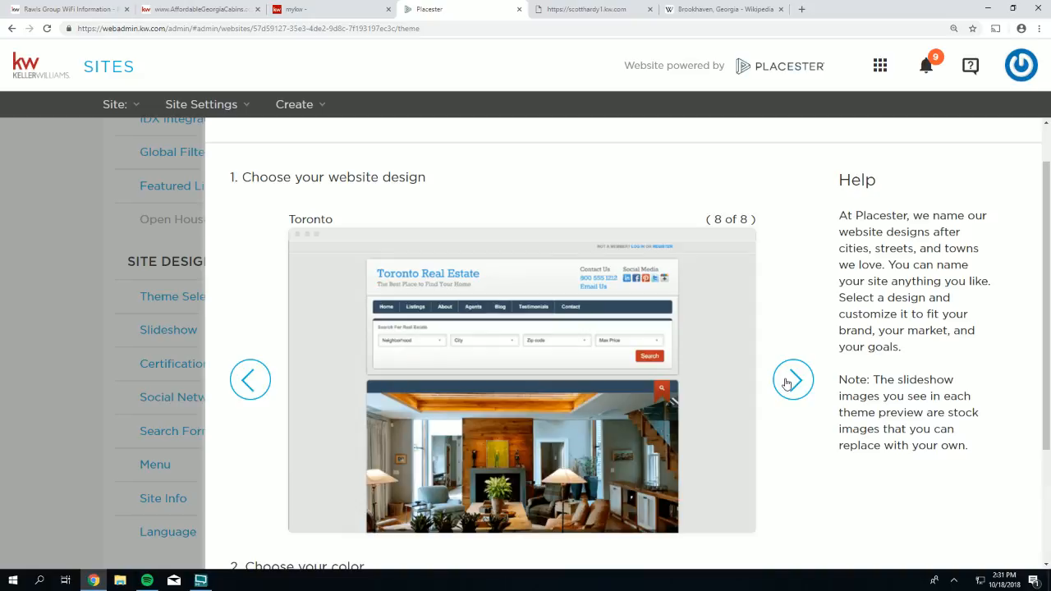
click(787, 383)
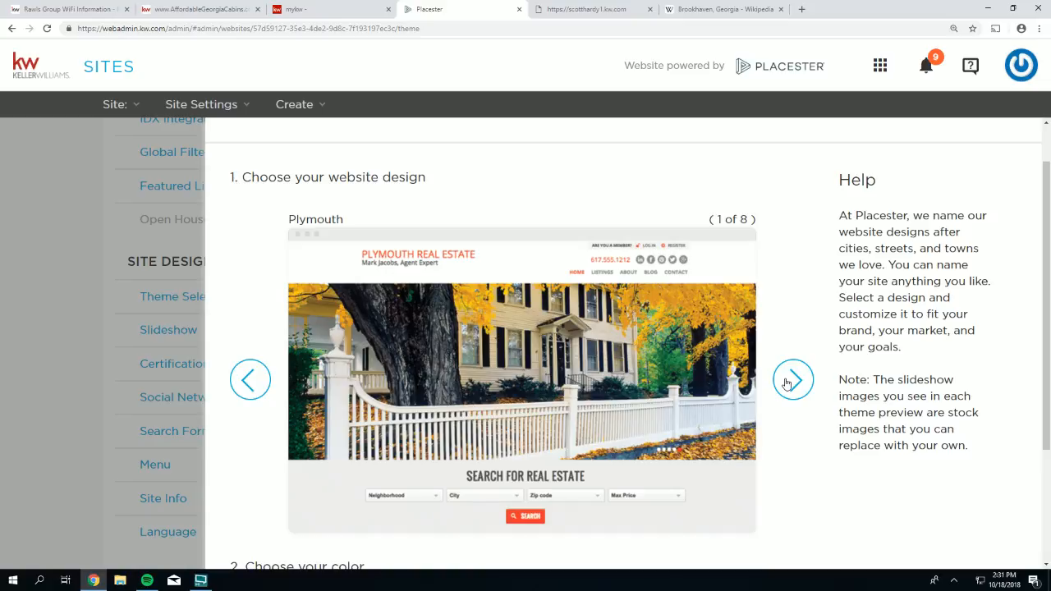
click(787, 382)
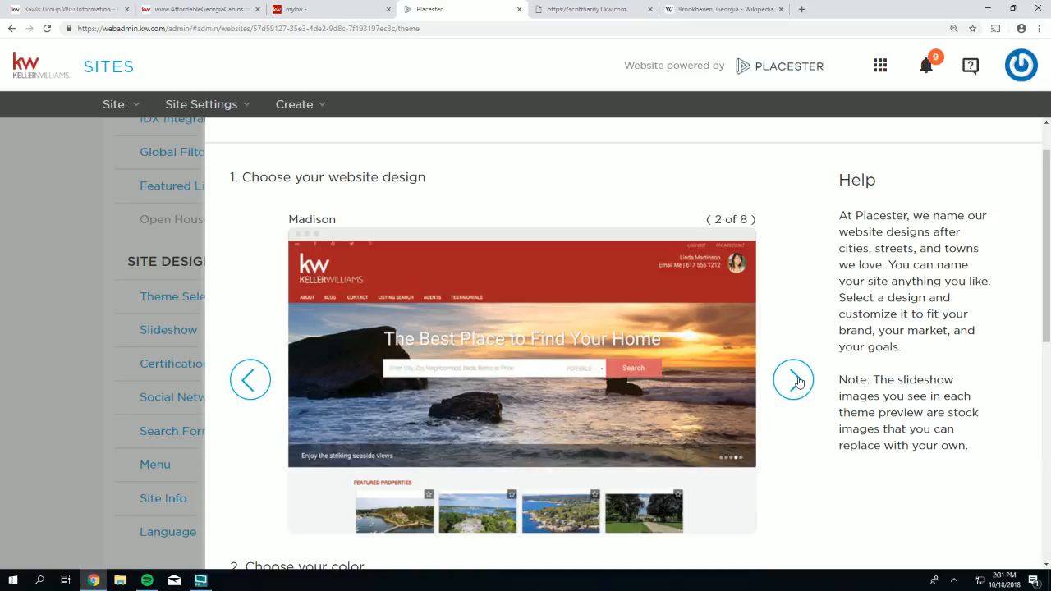
click(786, 382)
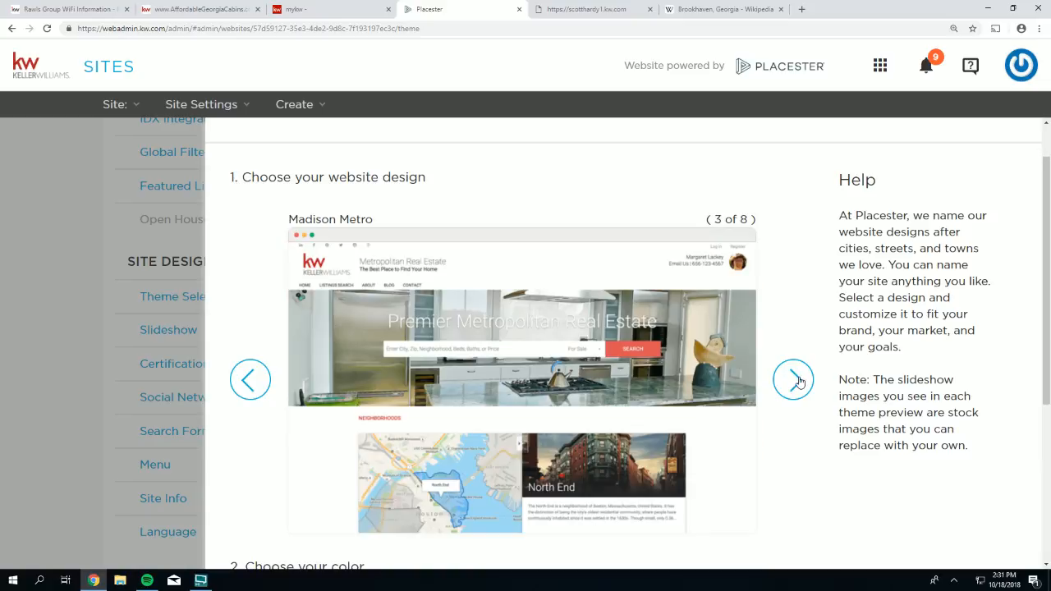
click(243, 382)
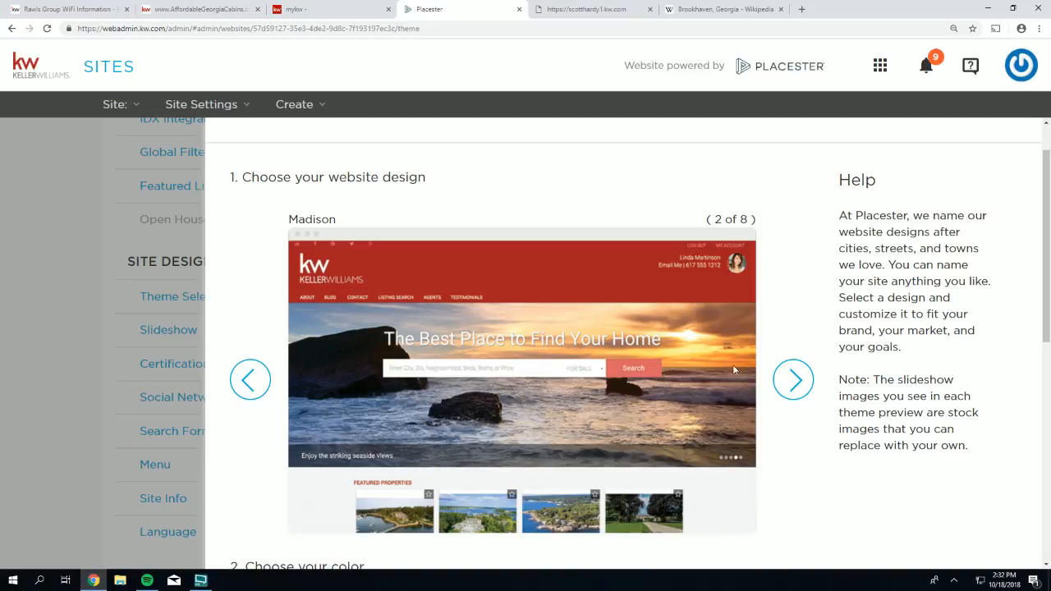
scroll(694, 369, down, 1)
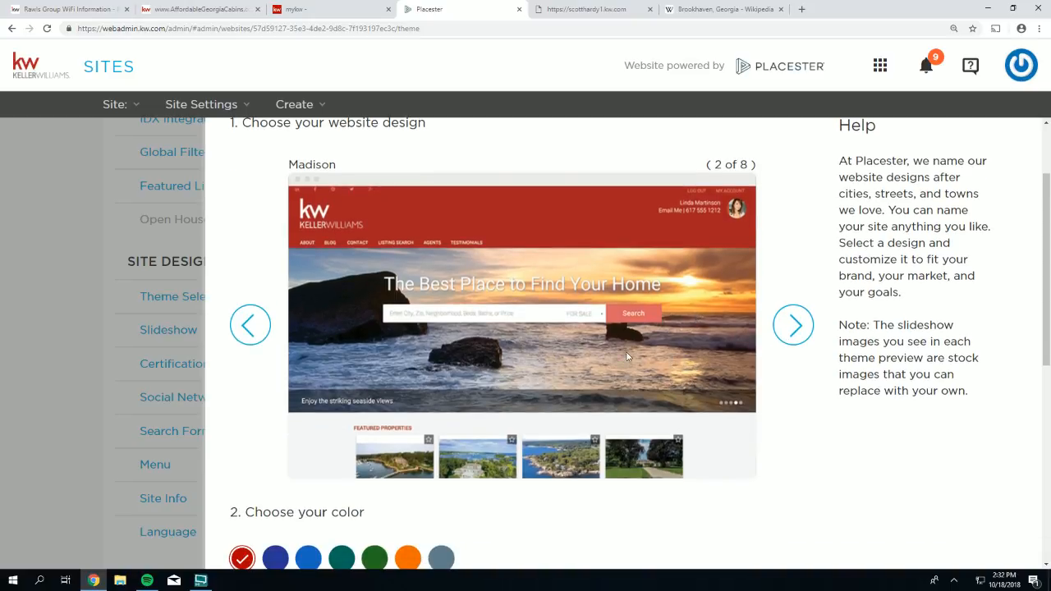
scroll(460, 378, down, 1)
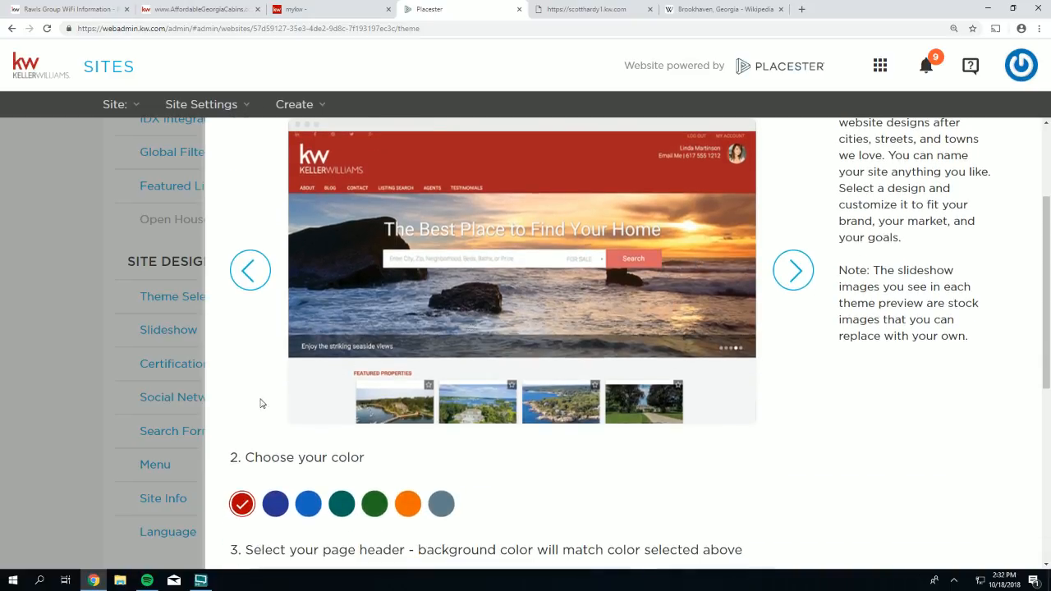
drag(360, 460, 255, 460)
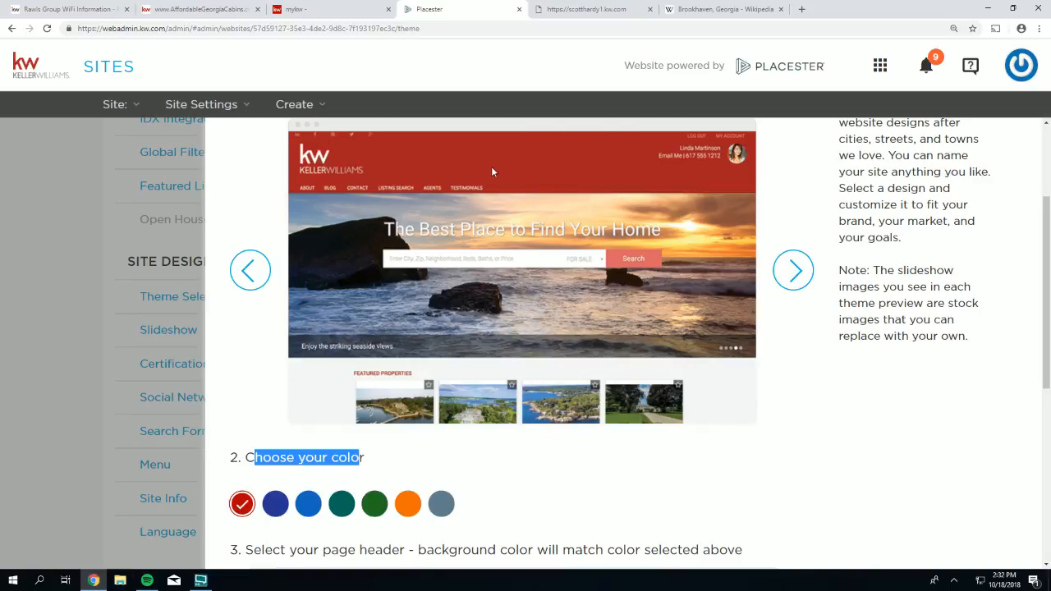
click(408, 504)
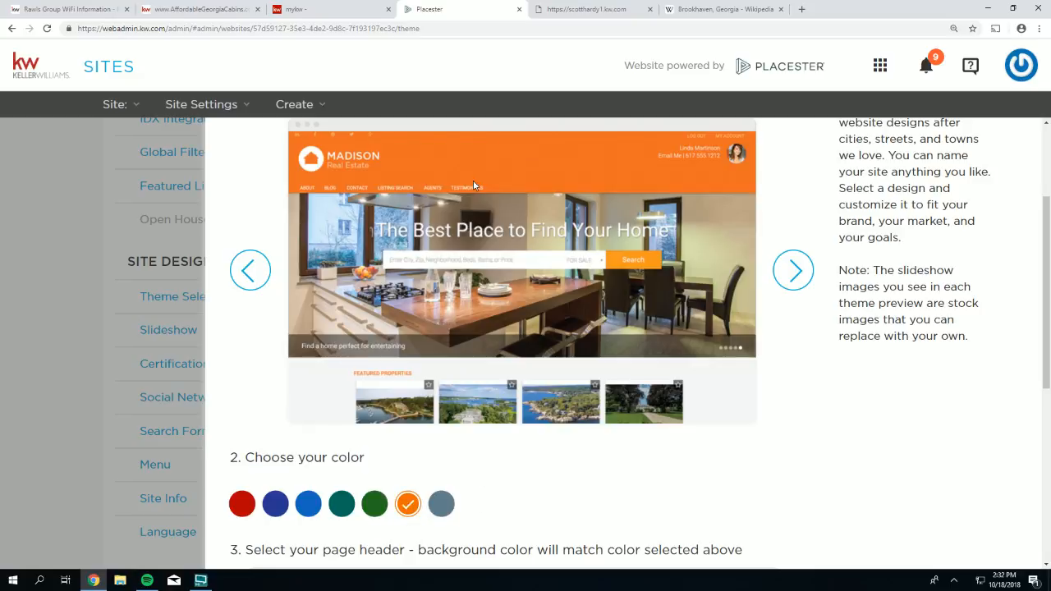
click(441, 504)
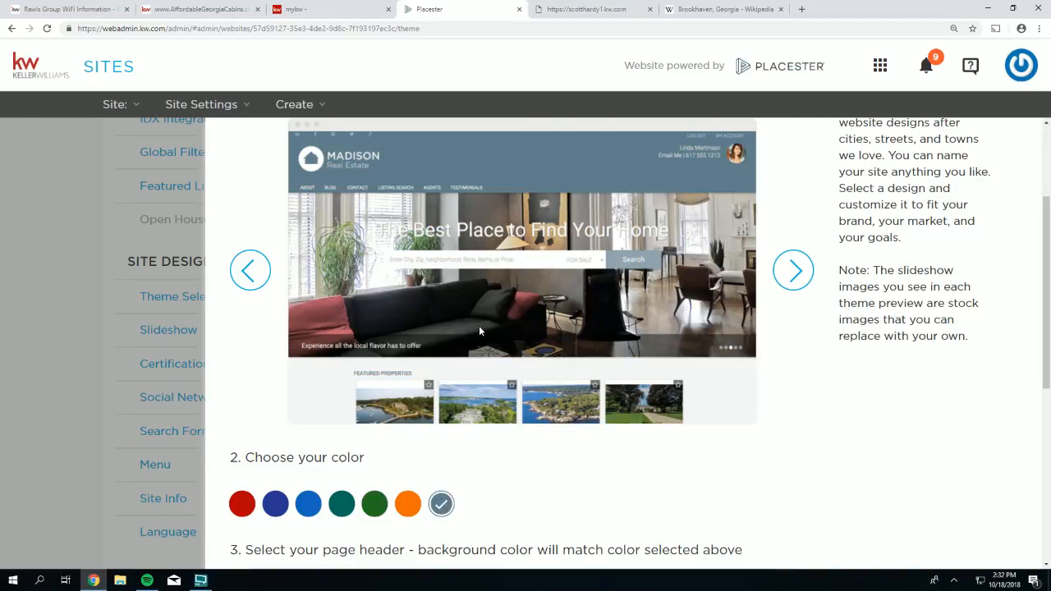
click(790, 275)
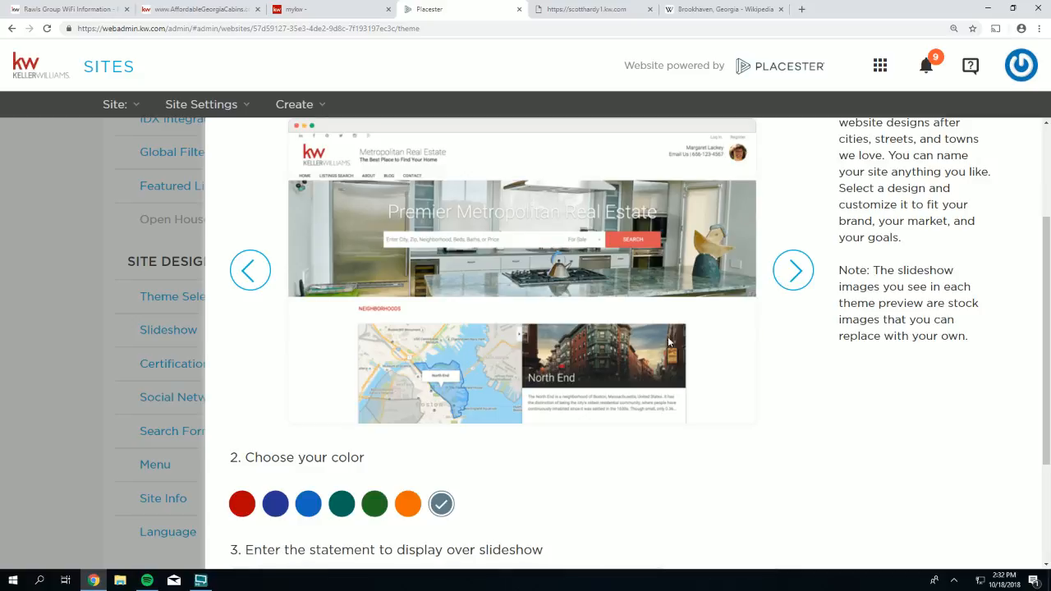
click(792, 275)
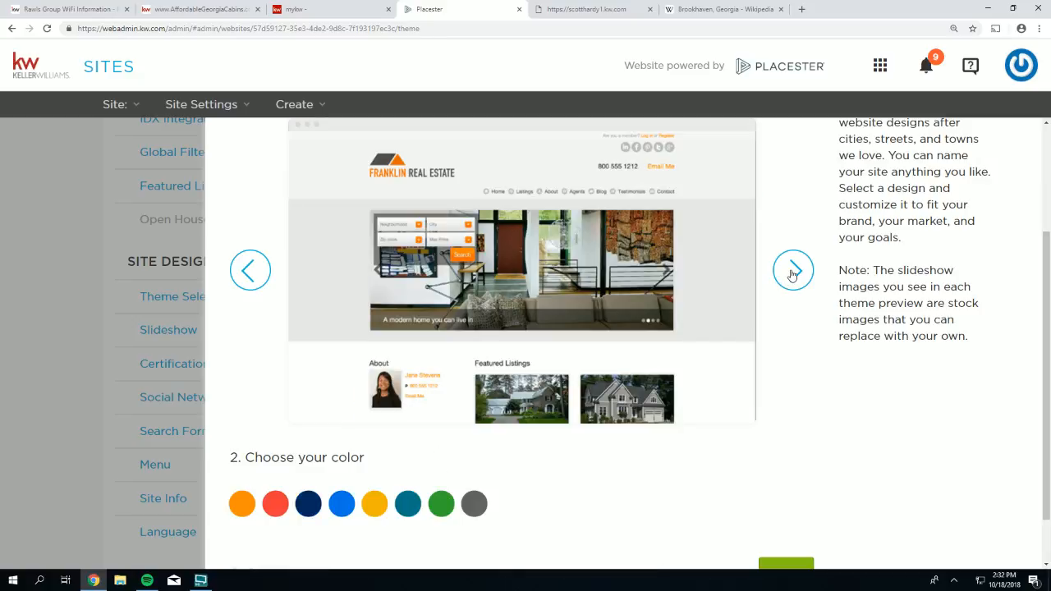
click(792, 275)
click(793, 275)
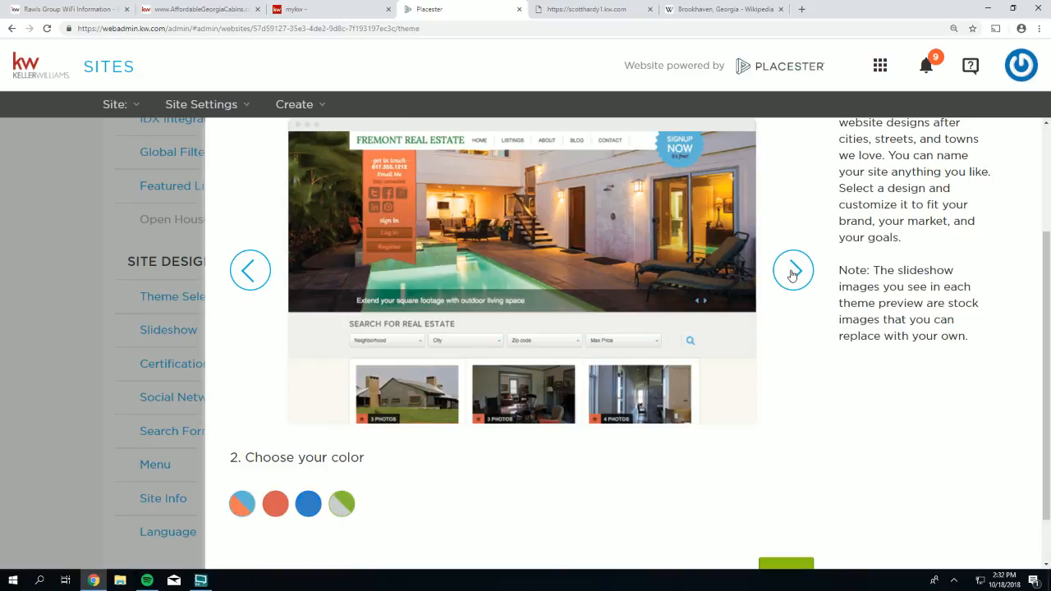
scroll(793, 276, up, 1)
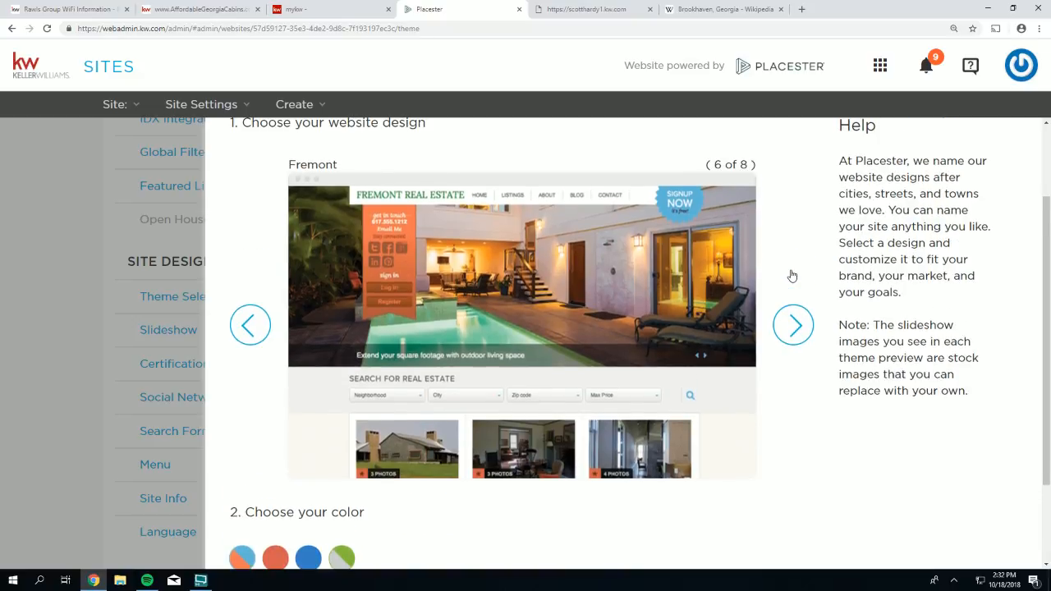
scroll(793, 276, down, 1)
click(242, 505)
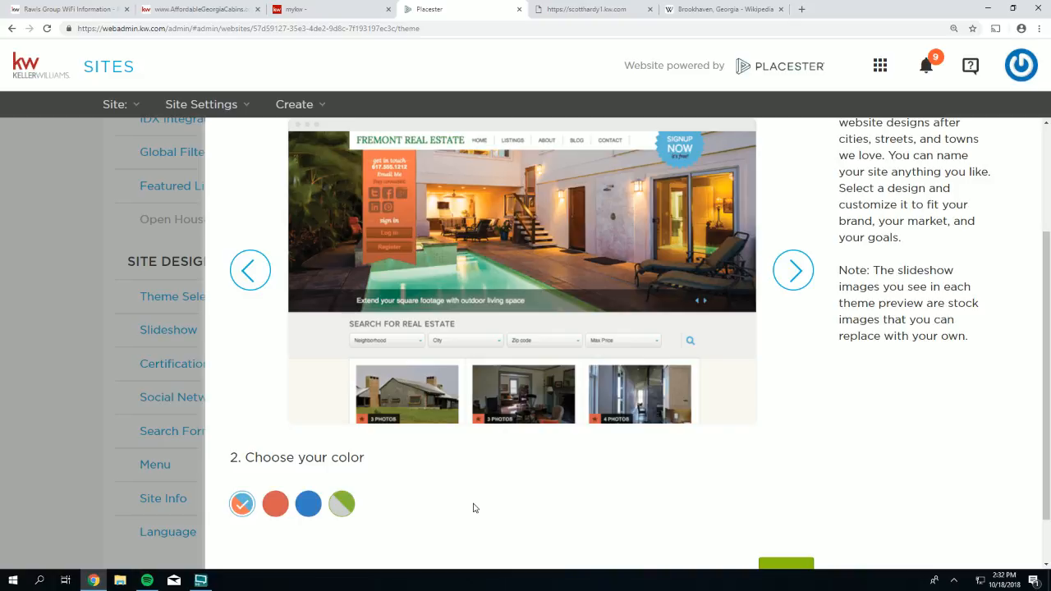
click(797, 275)
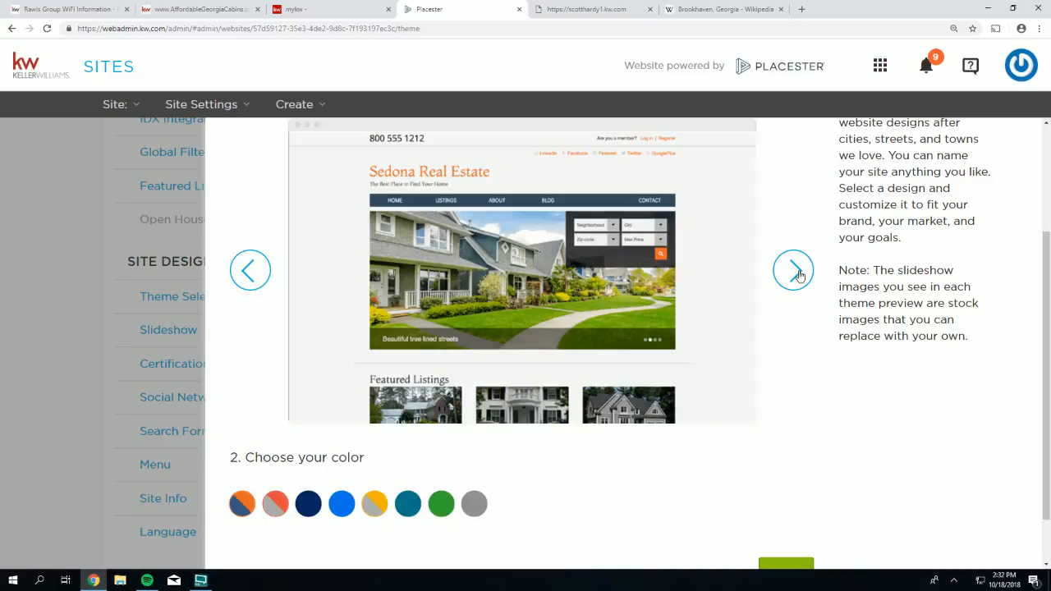
click(797, 276)
click(796, 276)
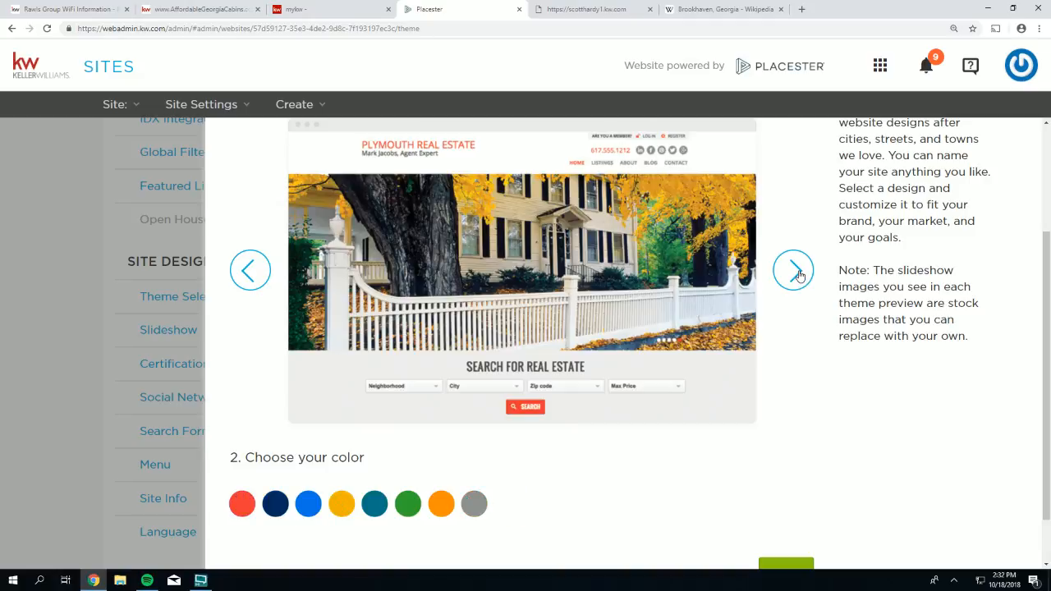
click(797, 275)
scroll(798, 275, up, 1)
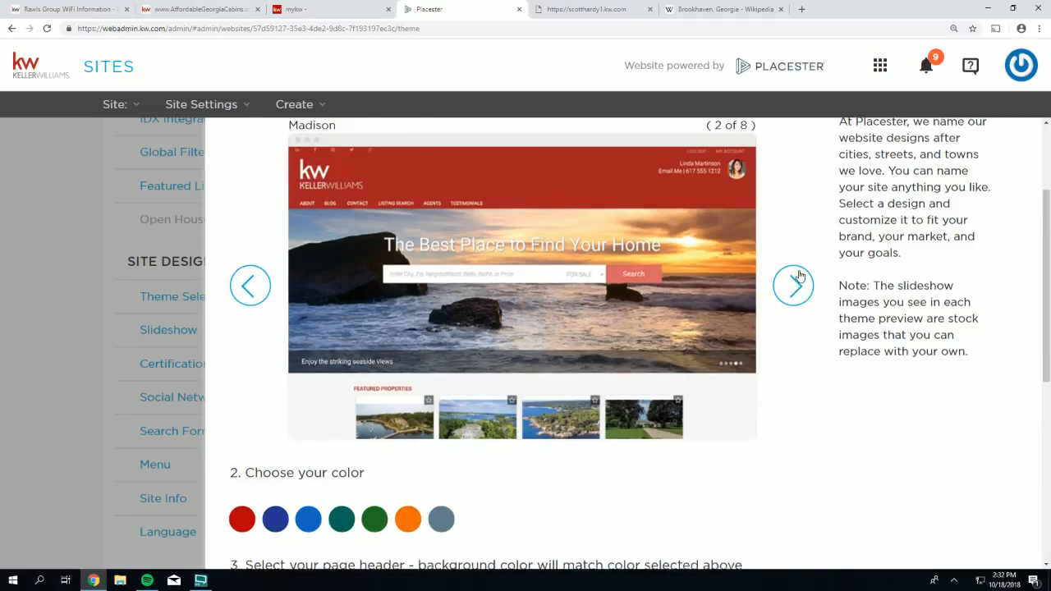
scroll(404, 376, down, 1)
scroll(404, 376, down, 2)
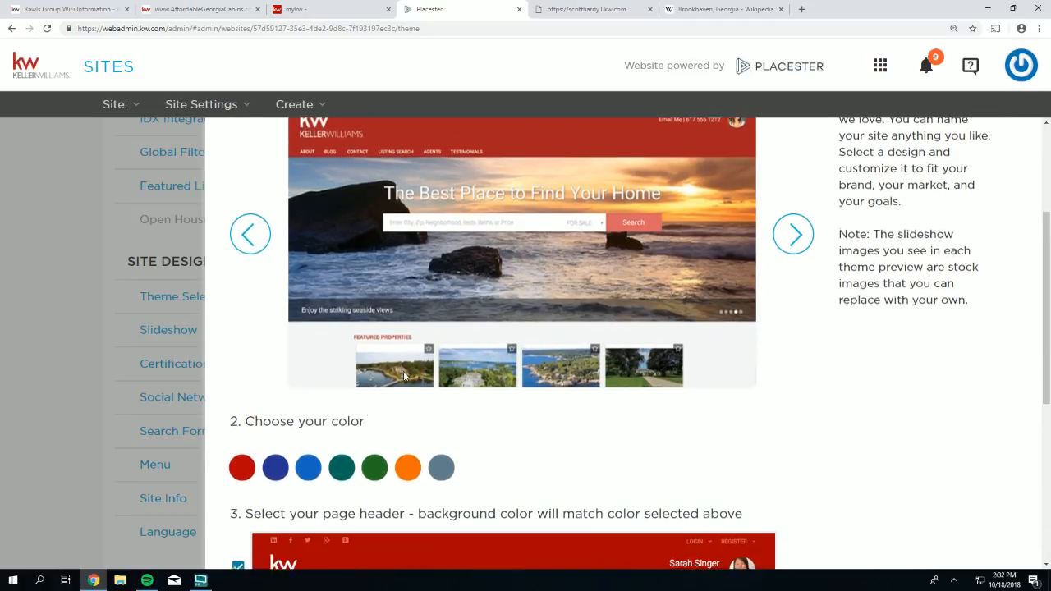
- Compare the white and coloured page header options, settling on the coloured header
drag(768, 444, 244, 443)
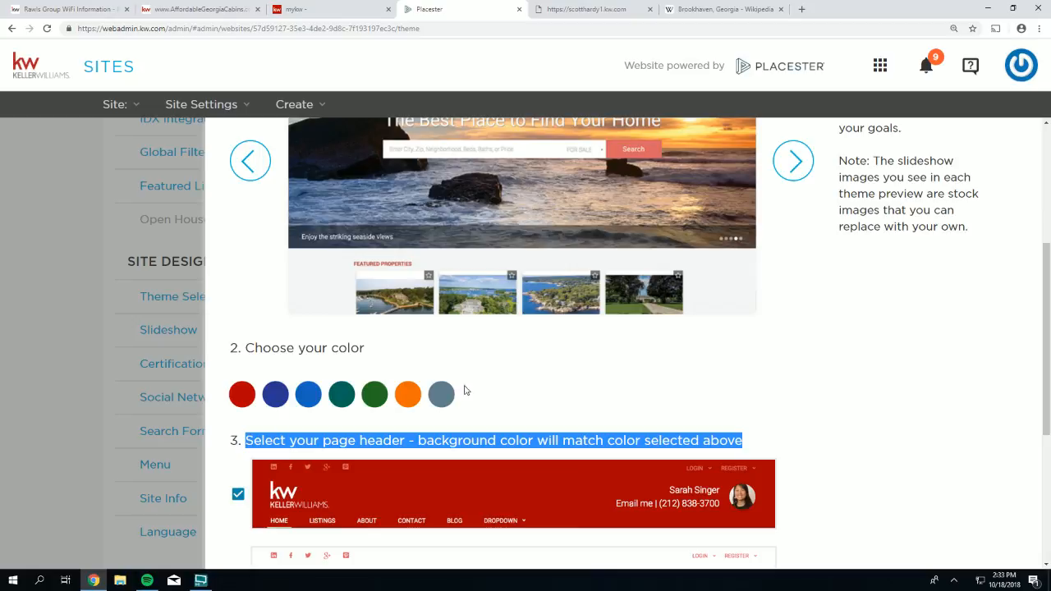
scroll(509, 382, down, 2)
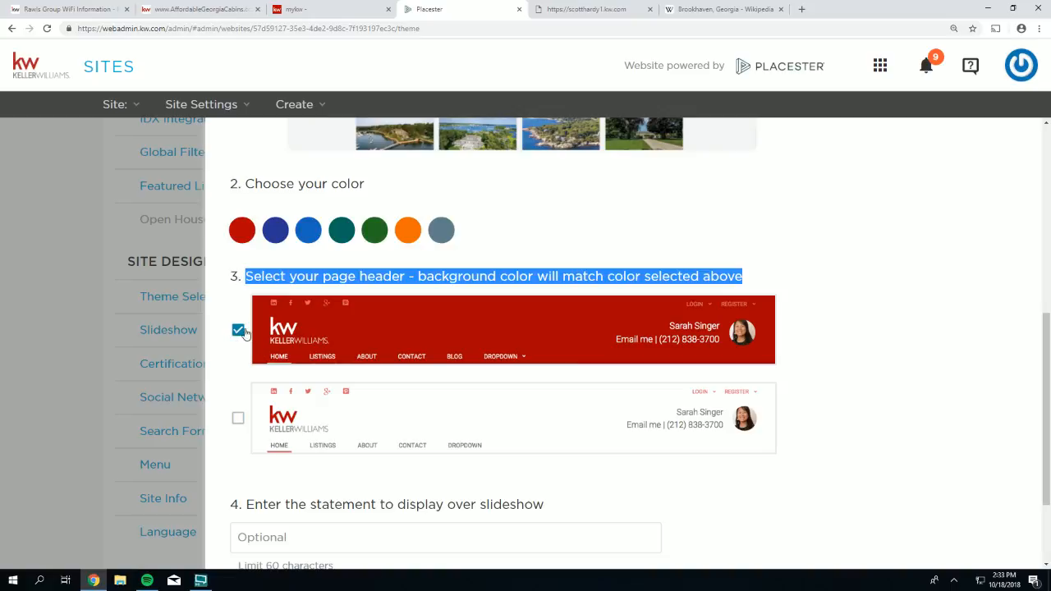
click(237, 418)
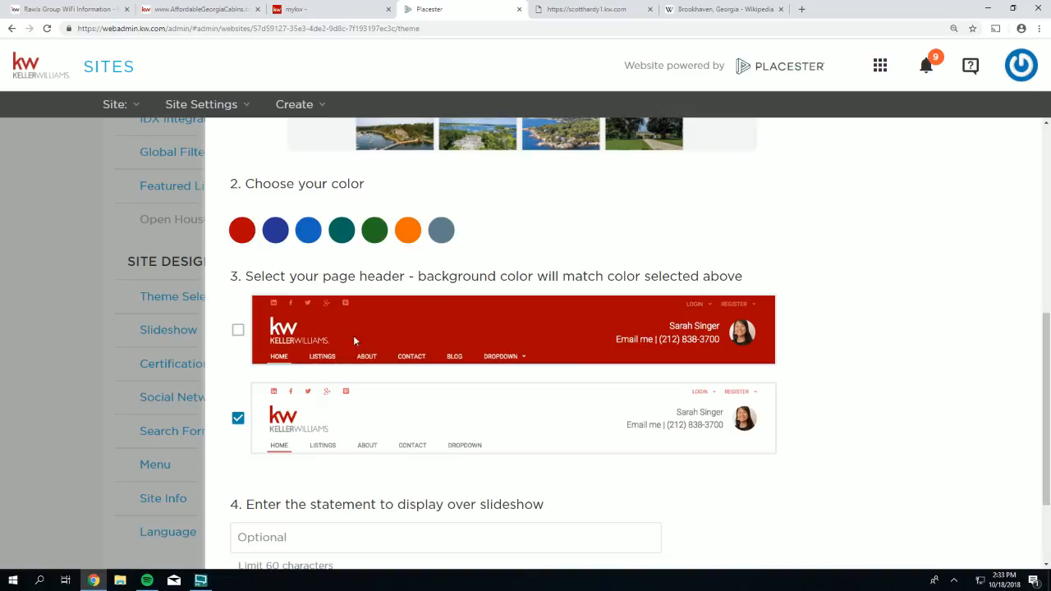
click(238, 330)
click(237, 419)
click(238, 331)
- Try blue and green, then pick the grey-blue colour and save the theme
click(308, 230)
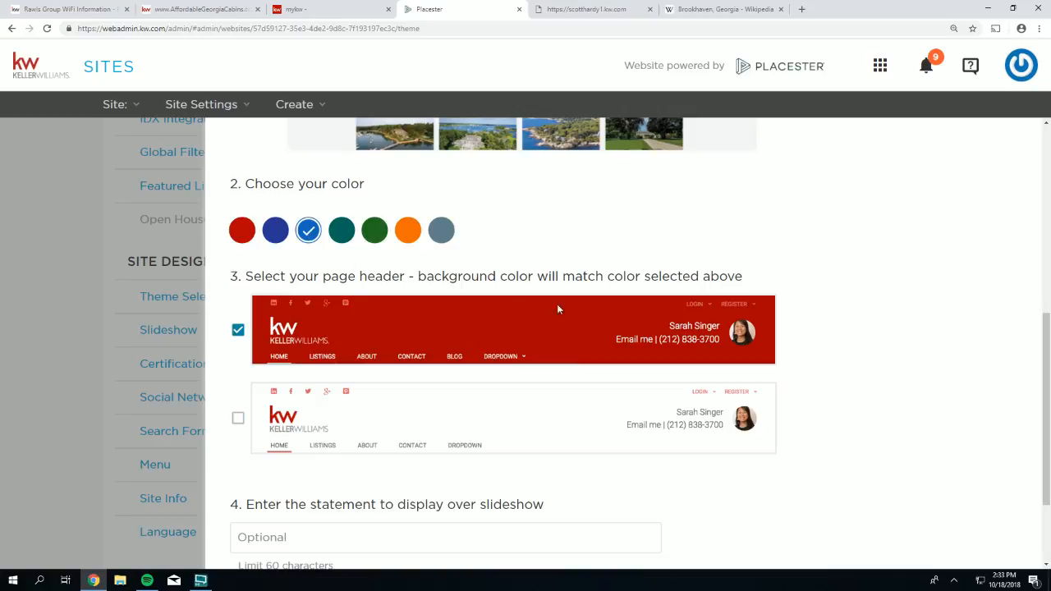
scroll(535, 319, up, 3)
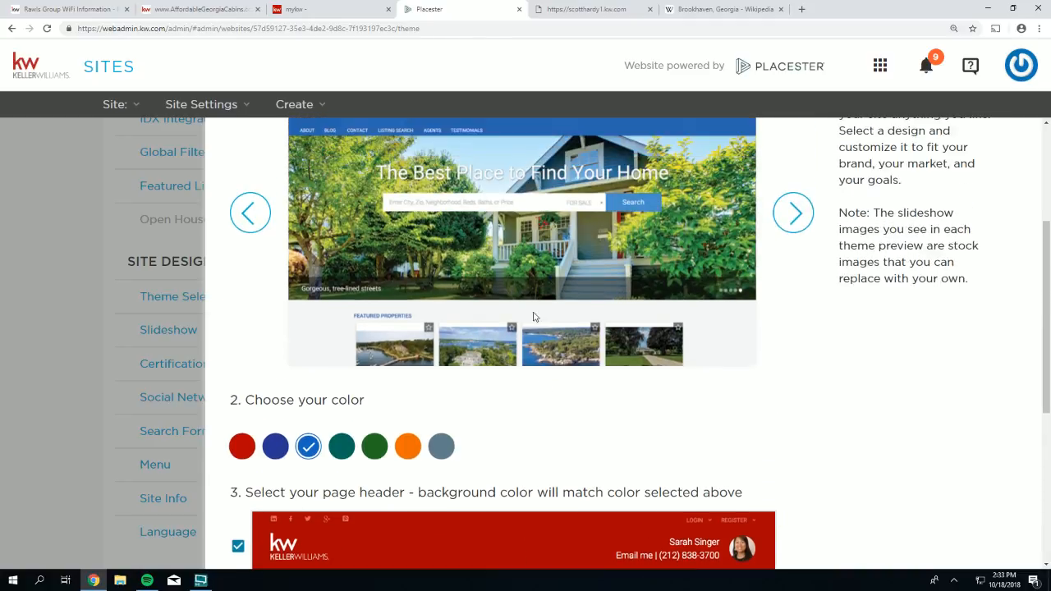
scroll(513, 291, up, 1)
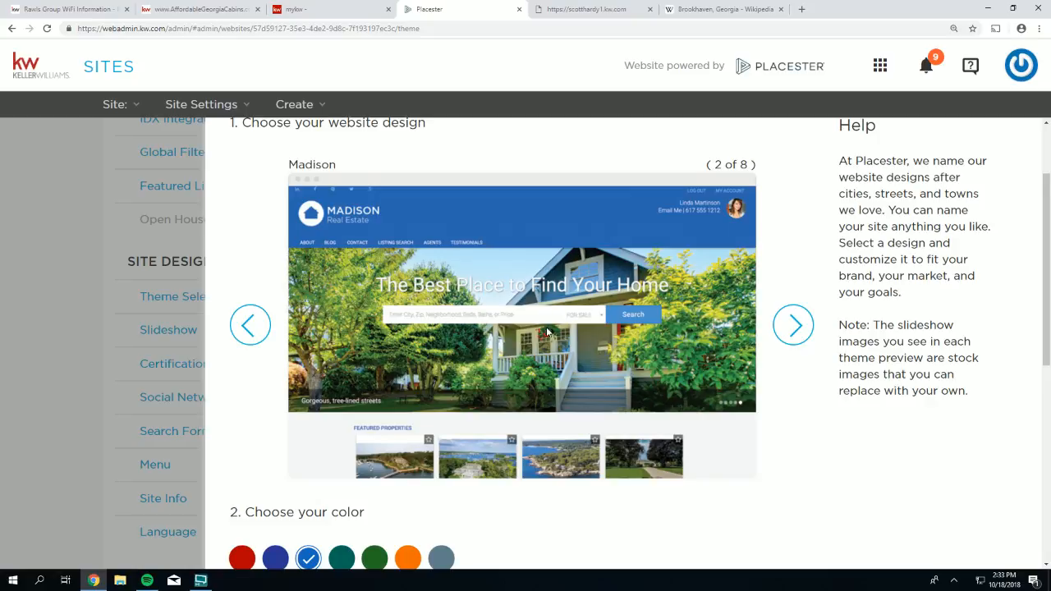
scroll(547, 332, down, 2)
click(373, 447)
scroll(402, 411, up, 3)
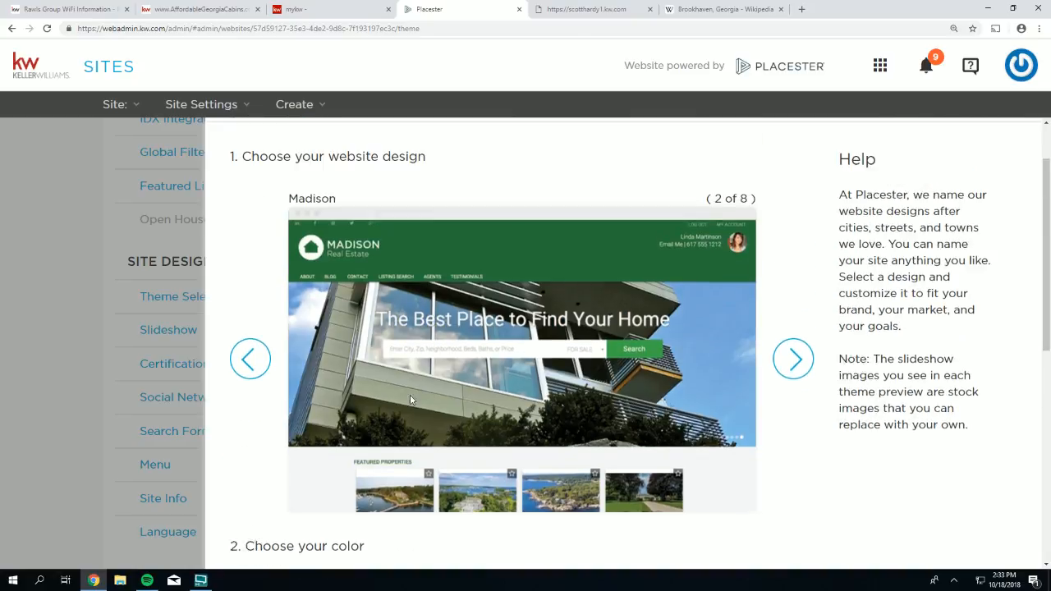
scroll(414, 353, up, 1)
scroll(416, 337, down, 3)
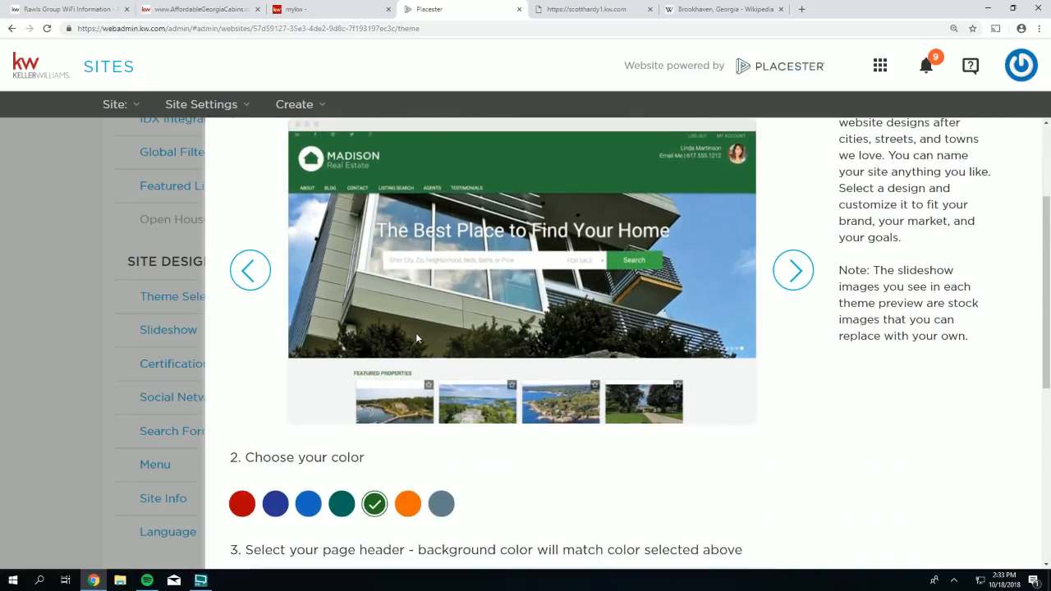
scroll(417, 339, down, 1)
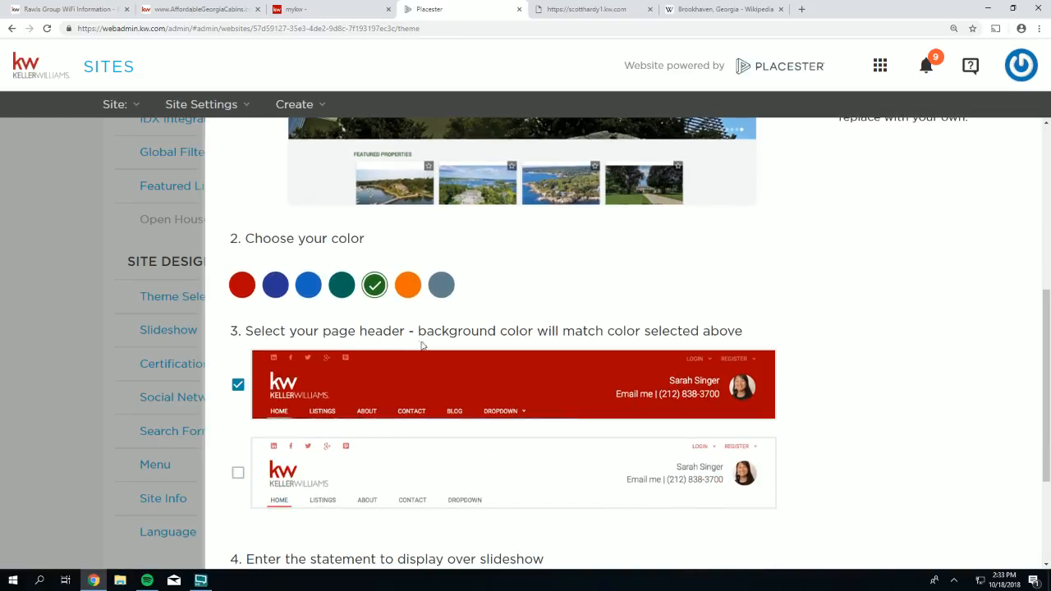
click(441, 287)
scroll(871, 362, down, 3)
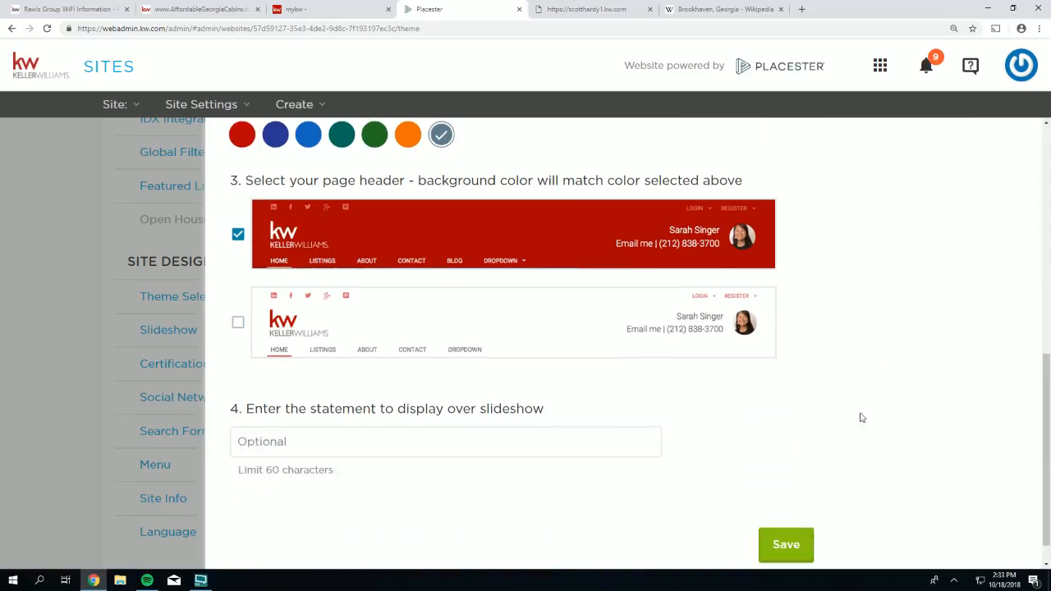
click(776, 514)
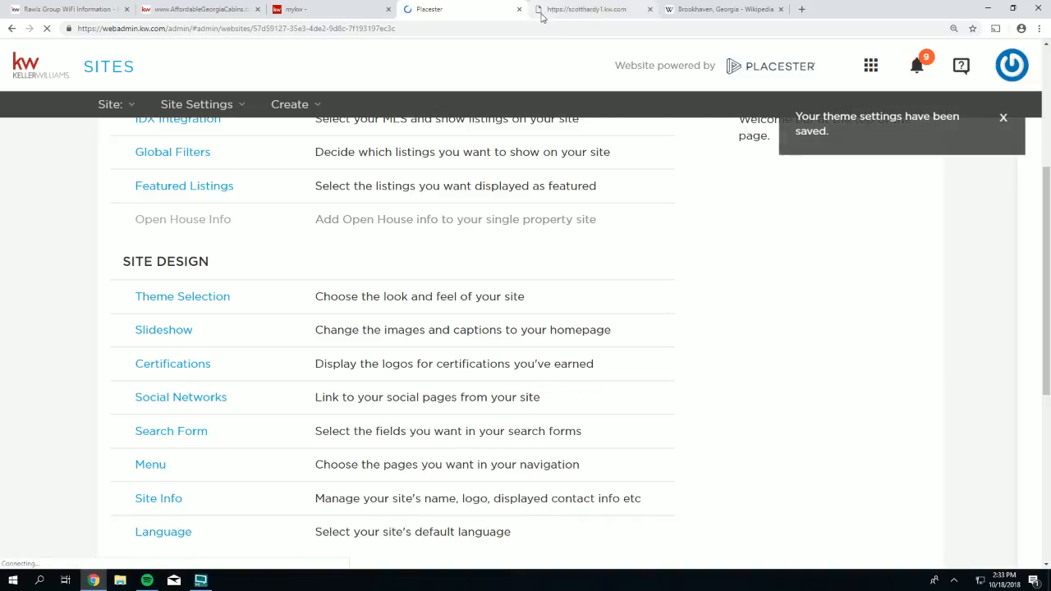
- Reload the live homepage to see the grey-blue Madison scheme, then return to Site Settings
click(544, 12)
scroll(60, 51, up, 3)
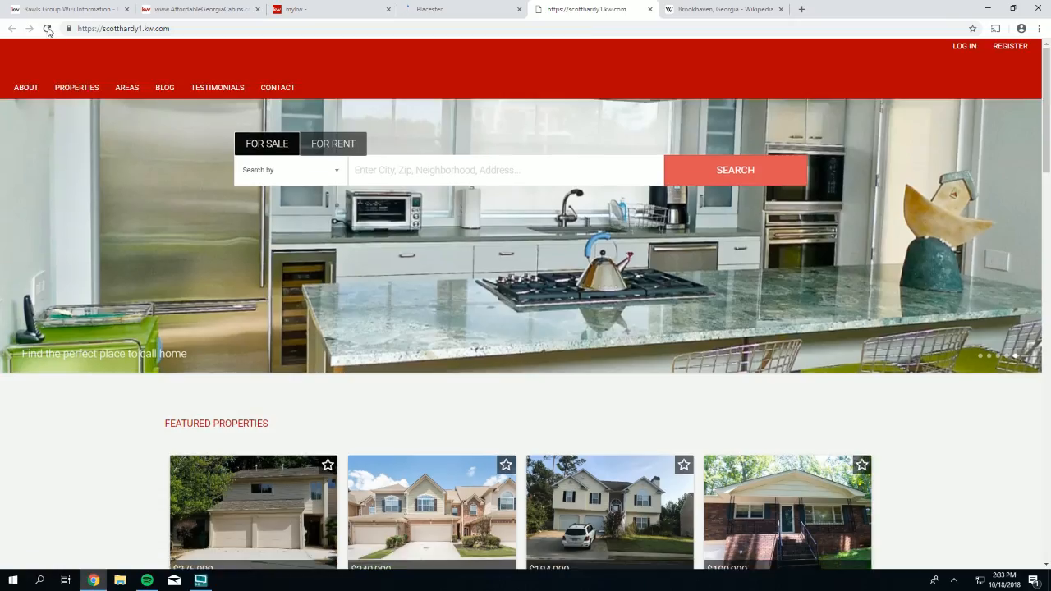
click(47, 29)
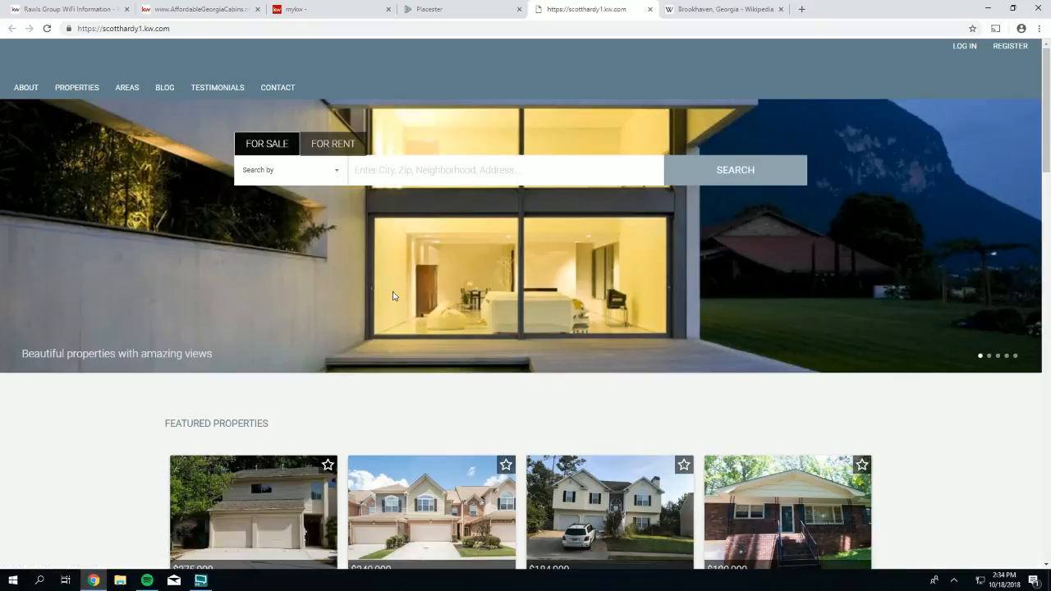
click(434, 11)
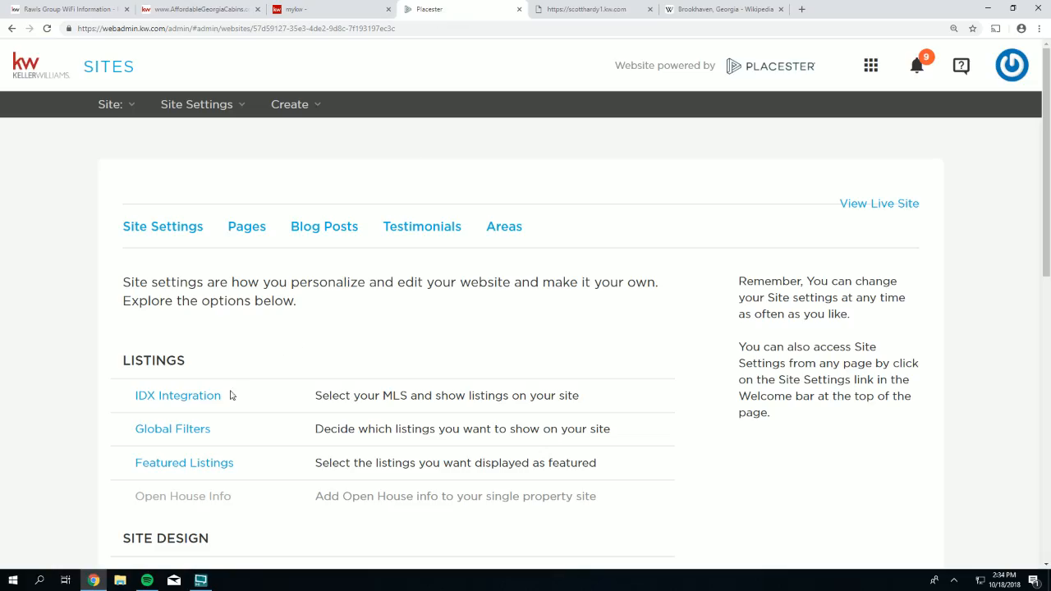
scroll(231, 395, down, 3)
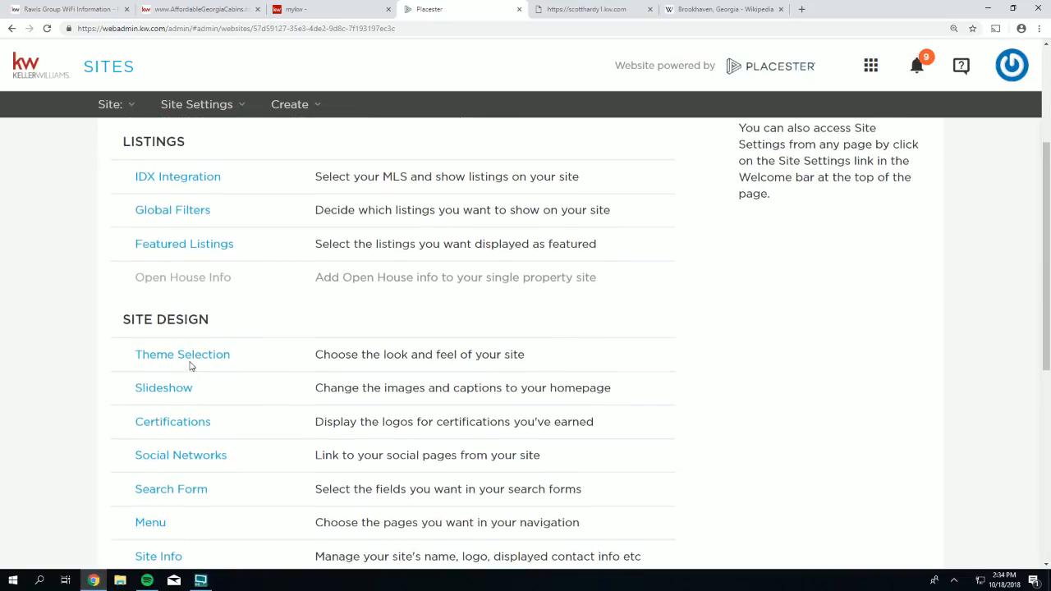
- Open the design choices, preview Madison Metro, and switch back to Madison
click(192, 356)
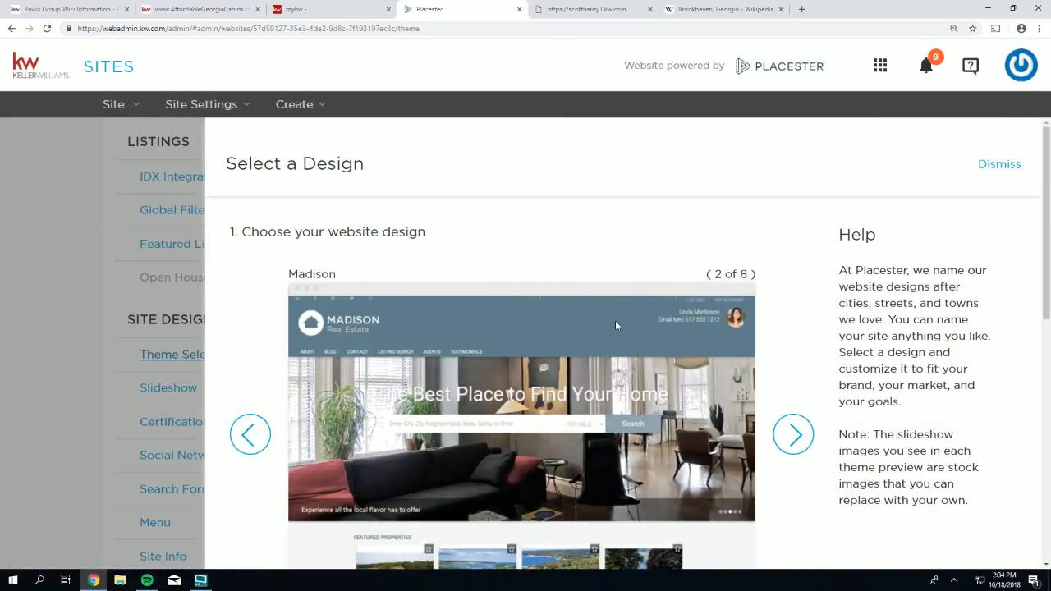
click(793, 433)
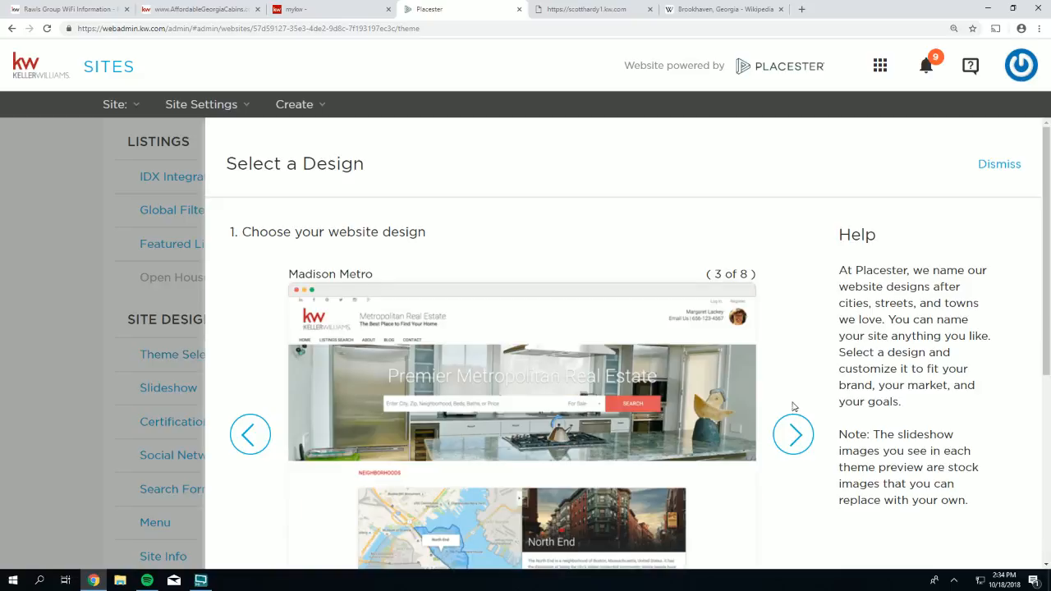
scroll(793, 406, down, 1)
scroll(795, 387, down, 2)
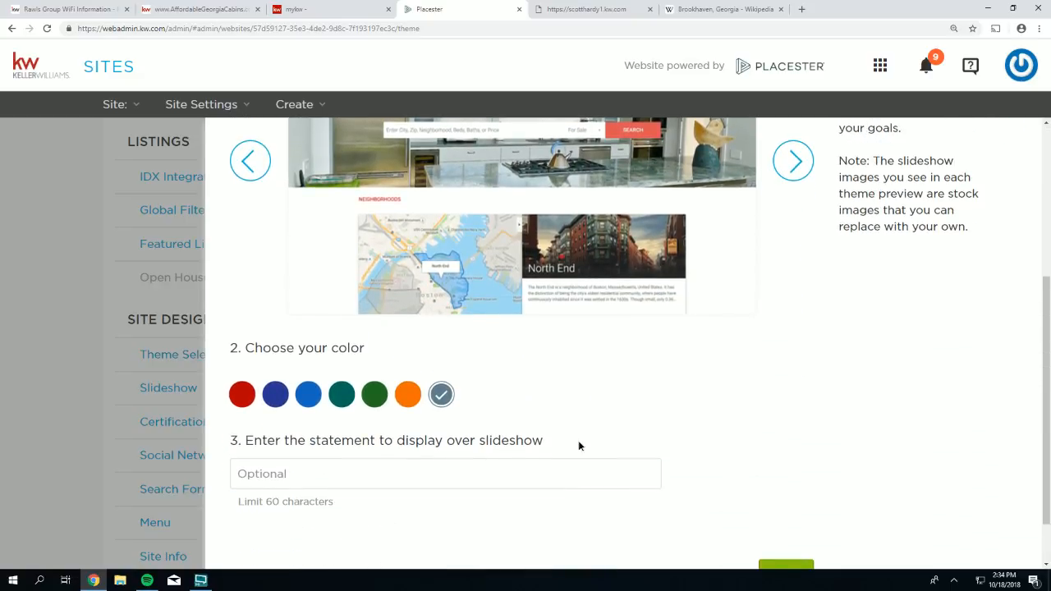
drag(579, 446, 246, 447)
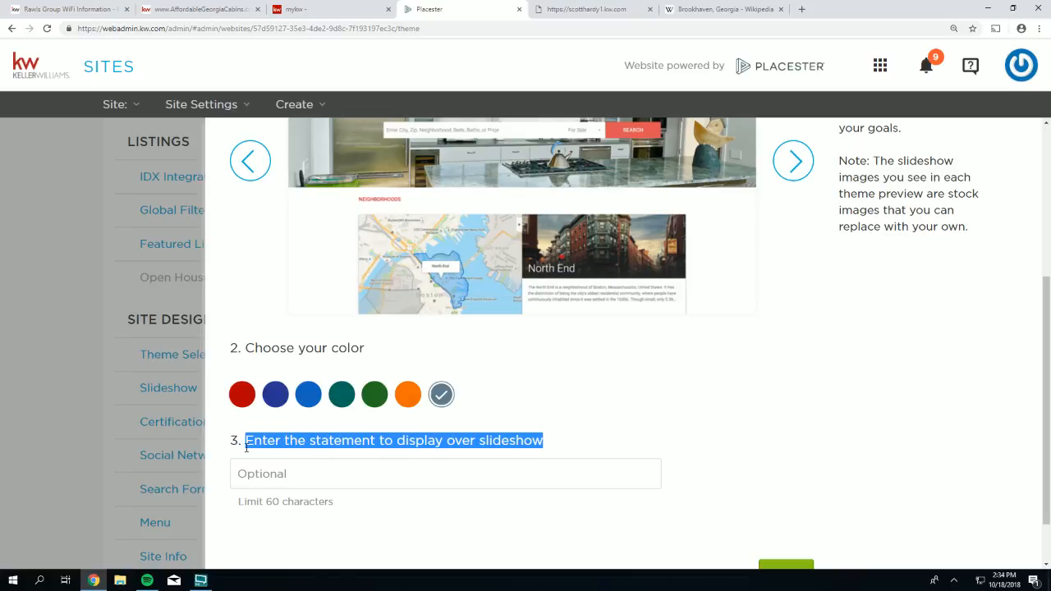
scroll(413, 341, up, 2)
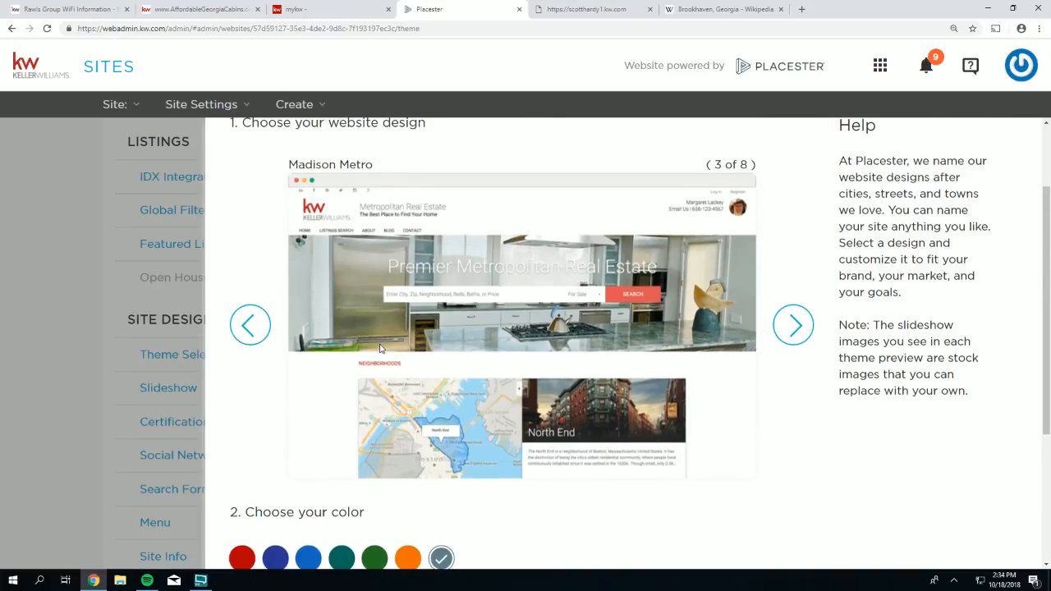
click(250, 325)
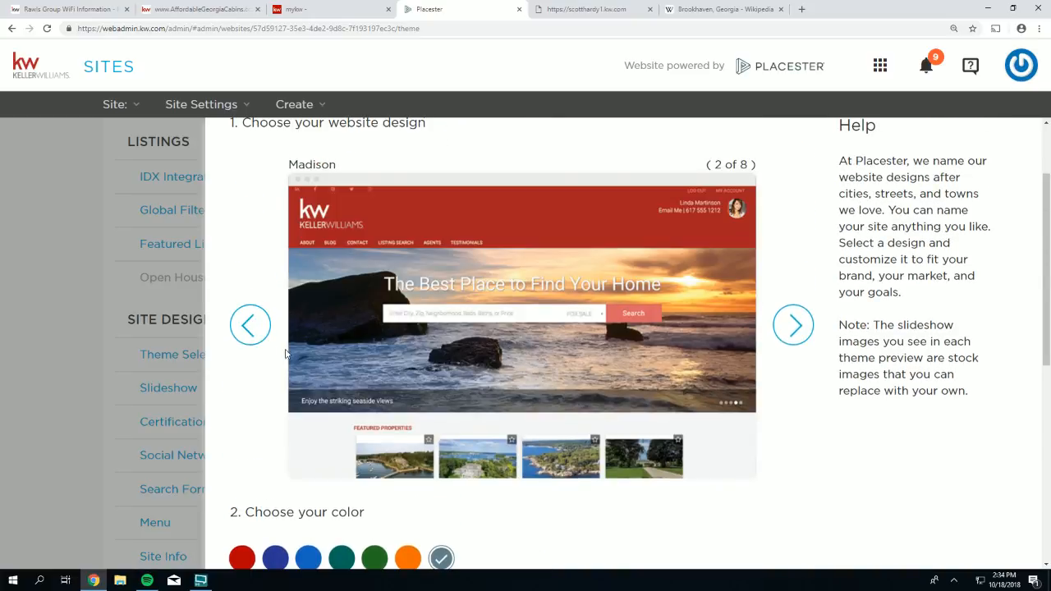
- Keep Madison with the white page header and save the theme settings
scroll(254, 329, down, 3)
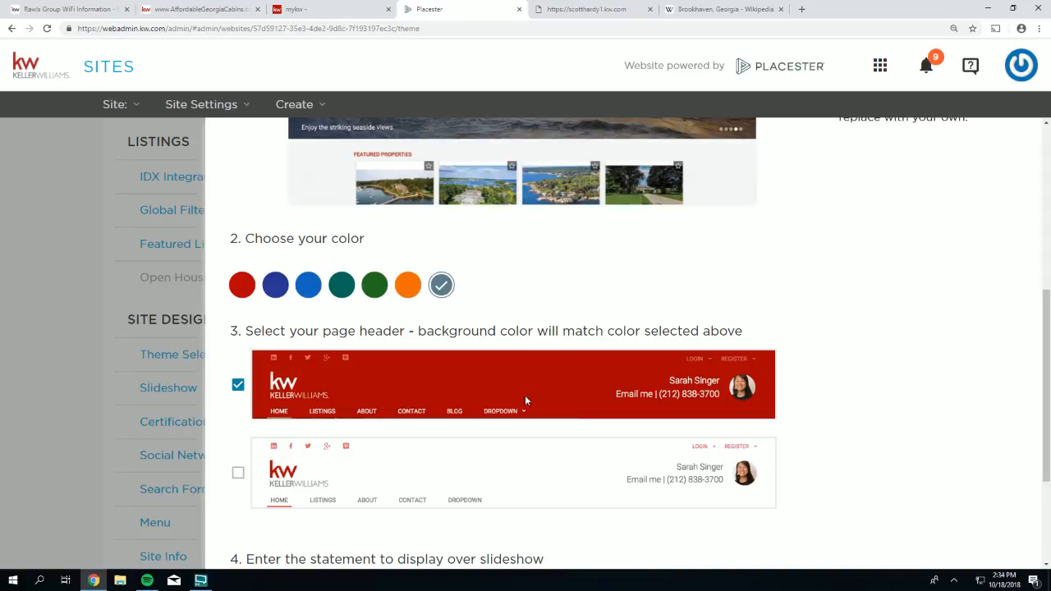
scroll(781, 238, up, 3)
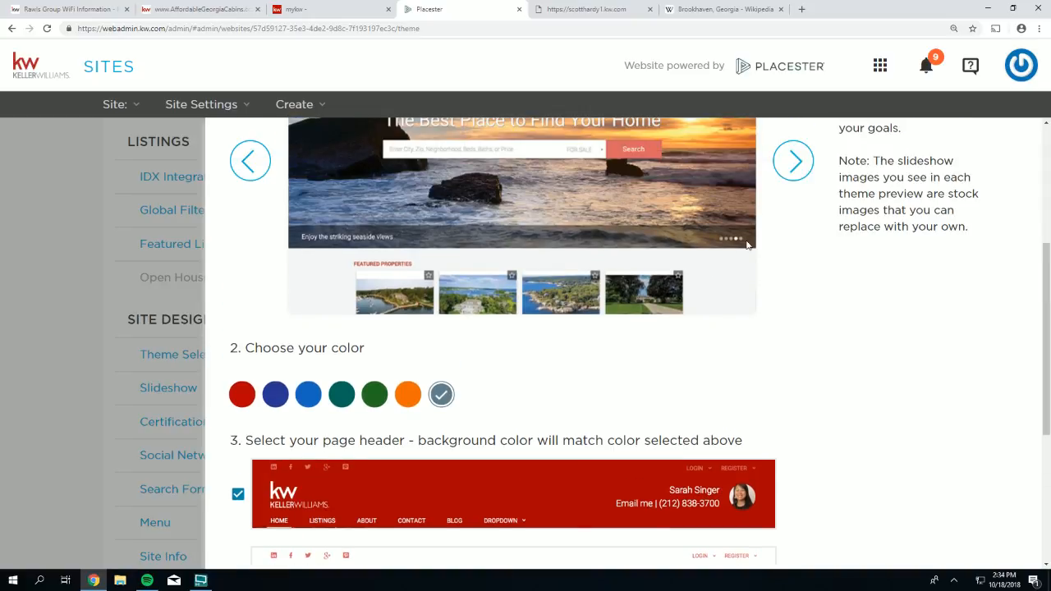
click(793, 216)
scroll(717, 243, up, 2)
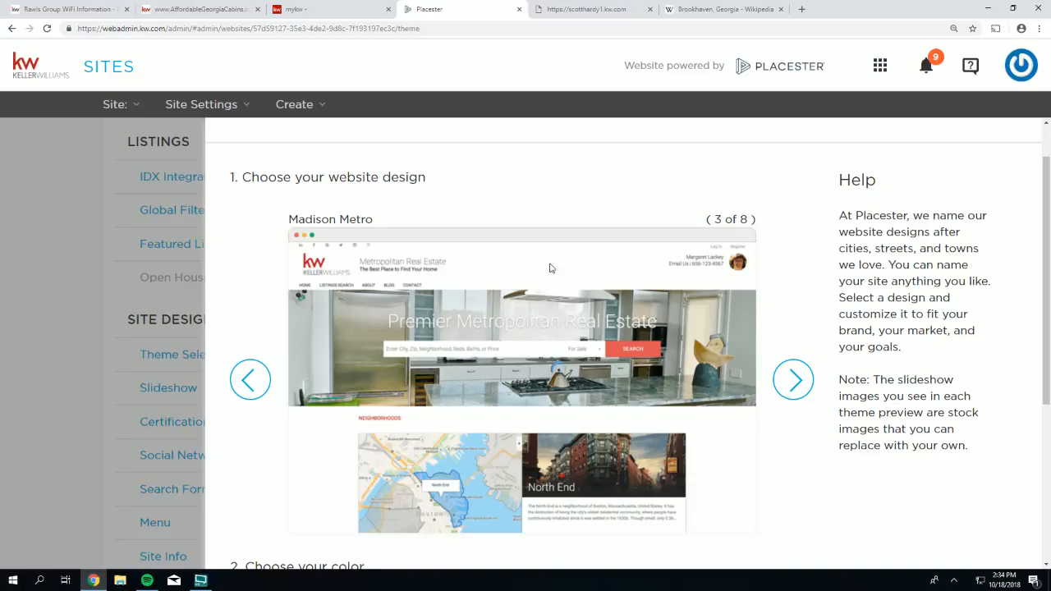
scroll(573, 261, down, 1)
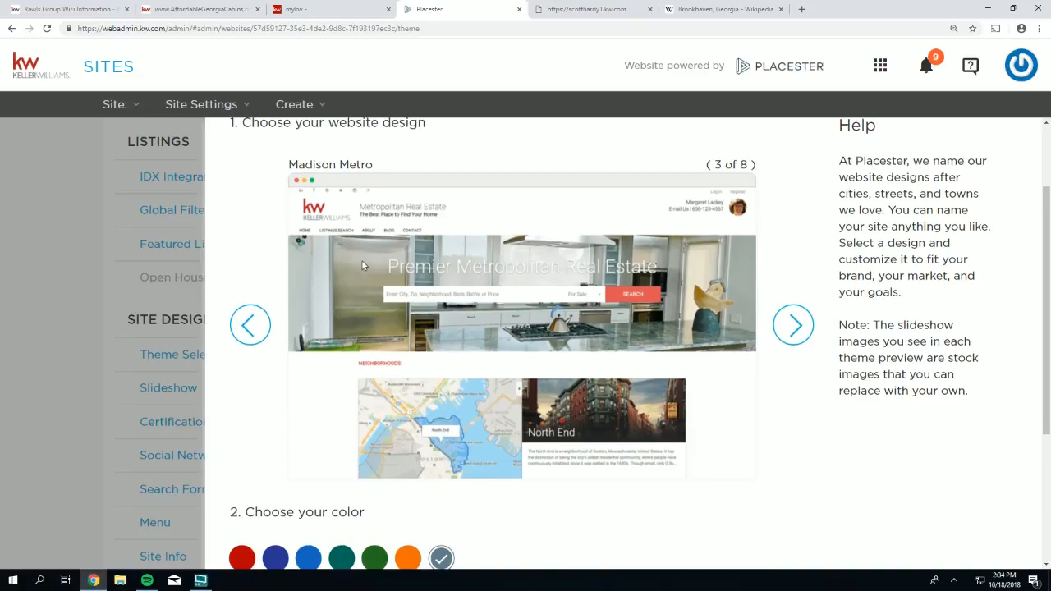
scroll(365, 263, down, 1)
click(252, 281)
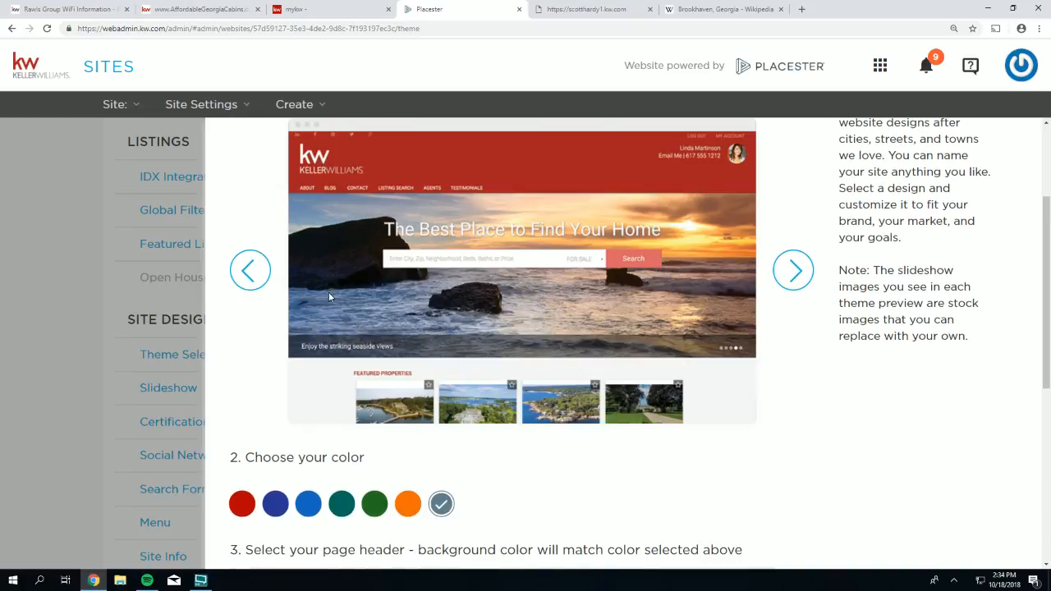
scroll(329, 292, down, 5)
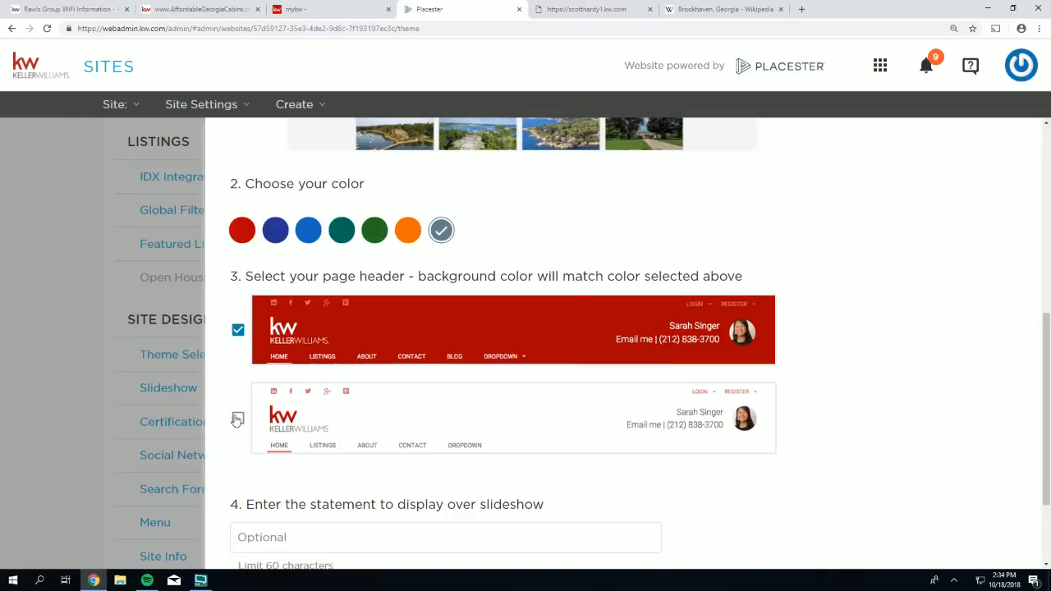
click(237, 419)
scroll(575, 444, down, 2)
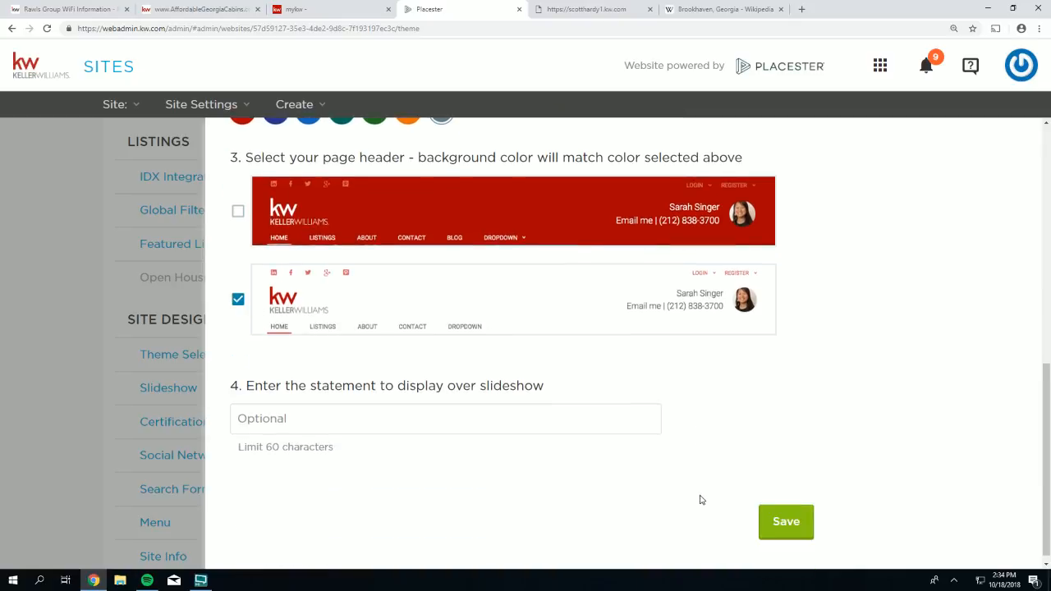
click(793, 509)
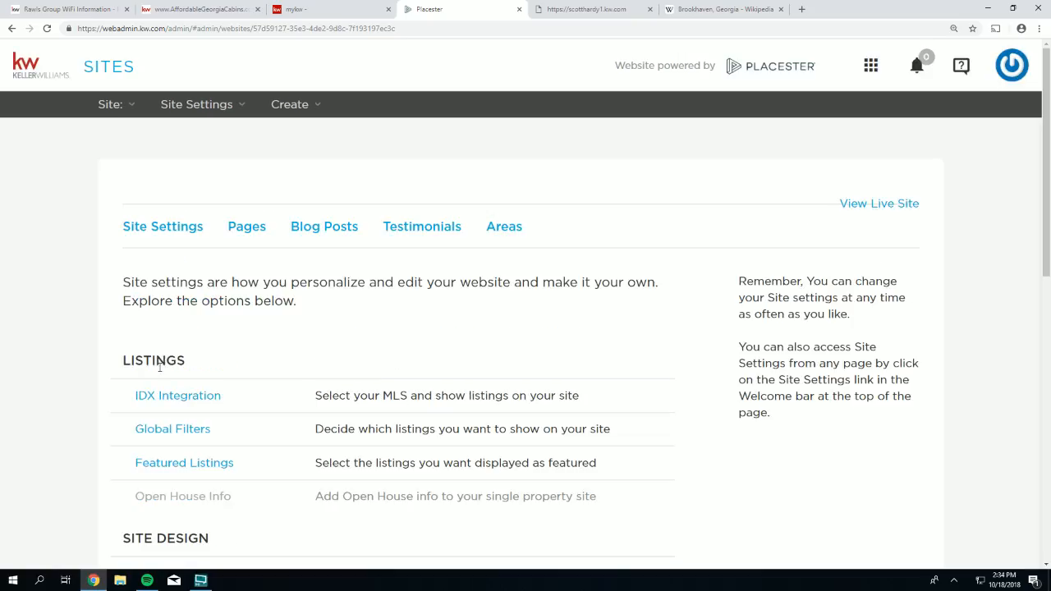
- Advance the design from Madison to Madison Metro (3 of 8) and save it
scroll(174, 460, down, 2)
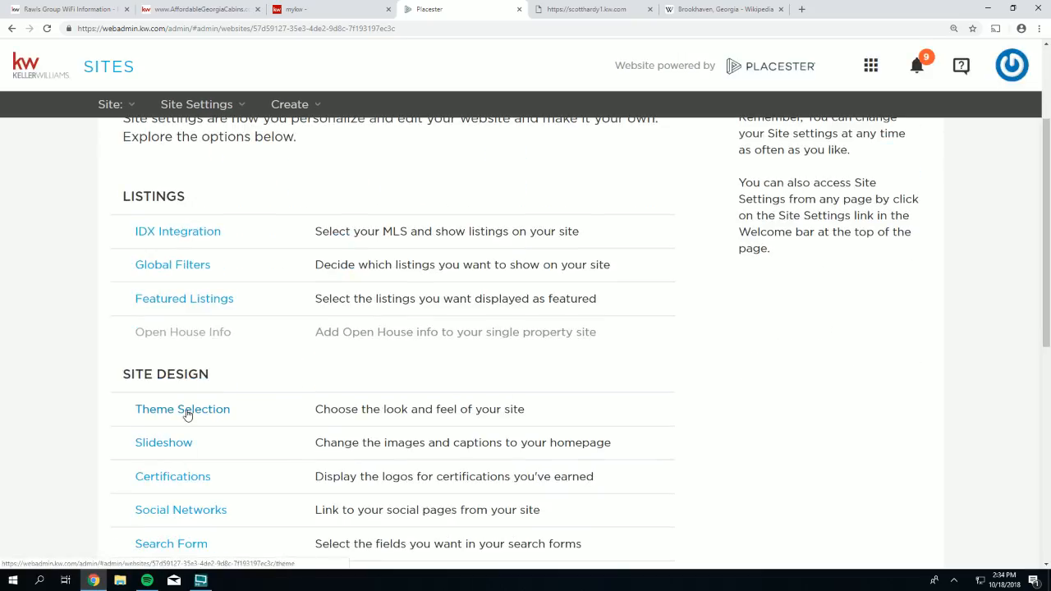
click(185, 411)
scroll(786, 335, down, 1)
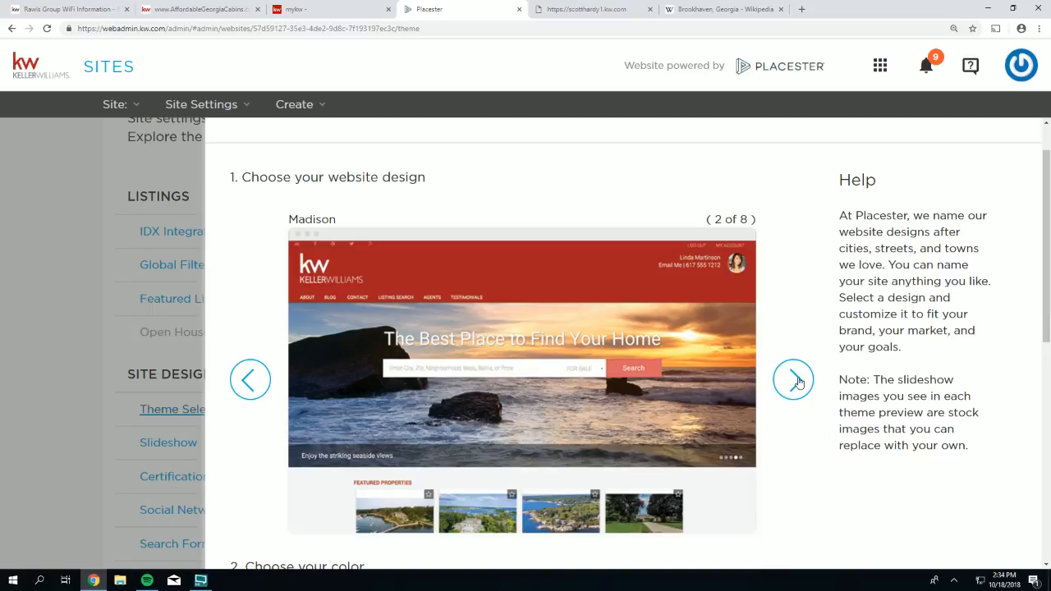
scroll(605, 465, down, 4)
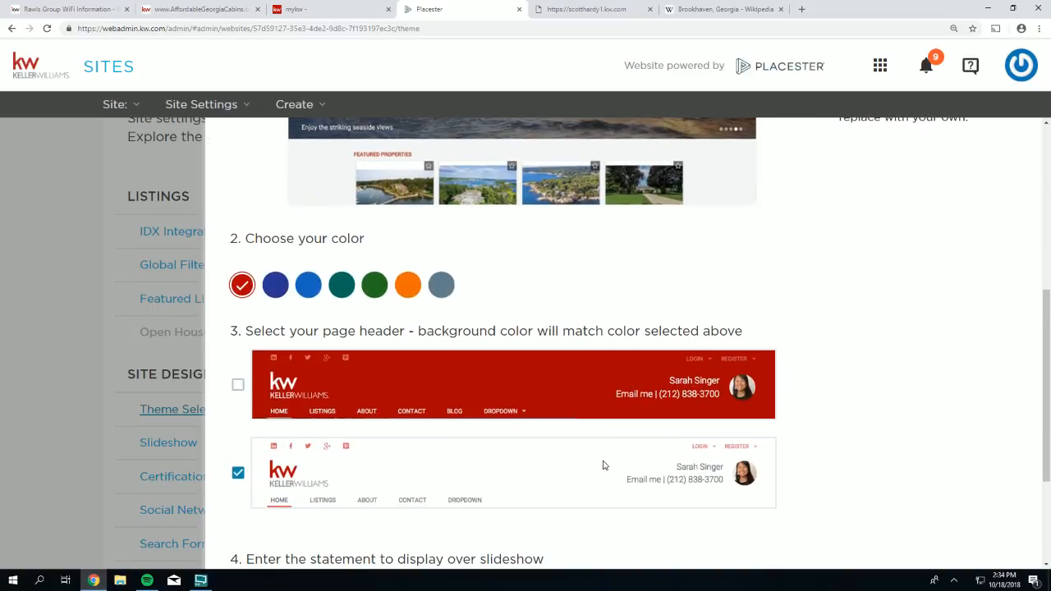
scroll(772, 182, up, 2)
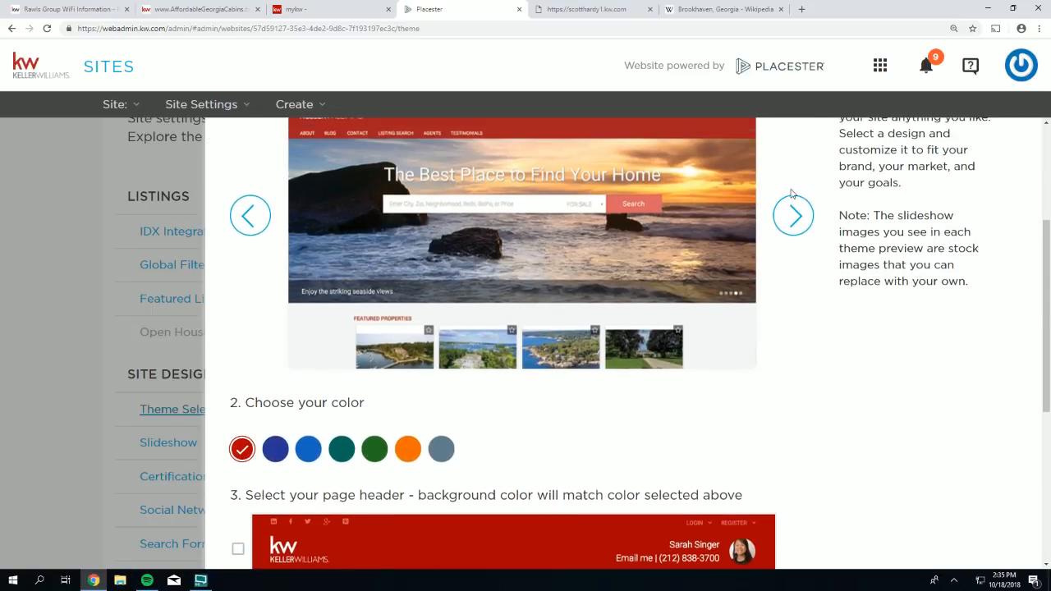
click(793, 217)
scroll(780, 223, up, 1)
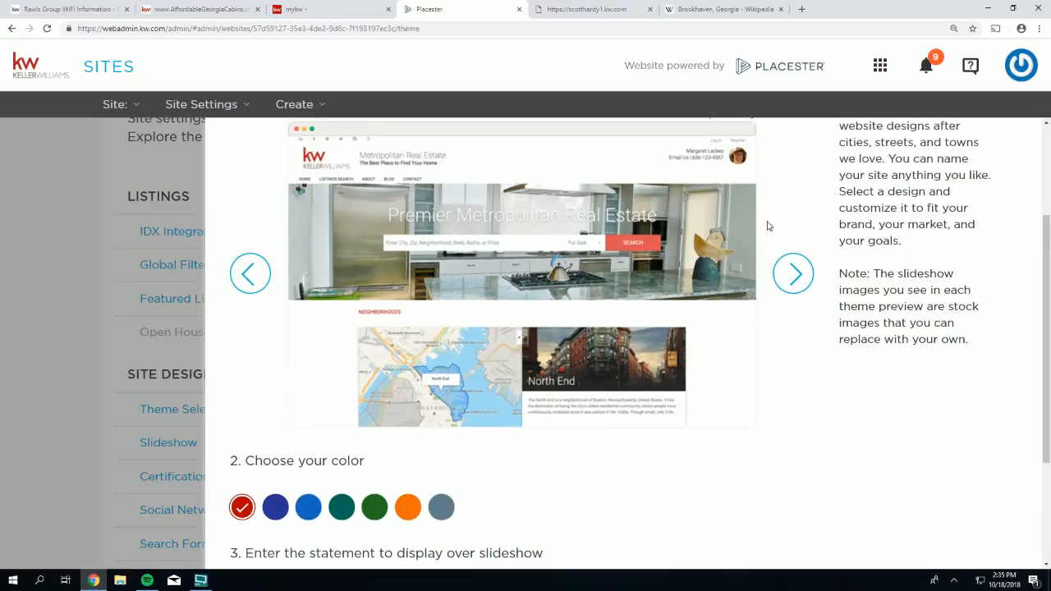
scroll(769, 225, up, 1)
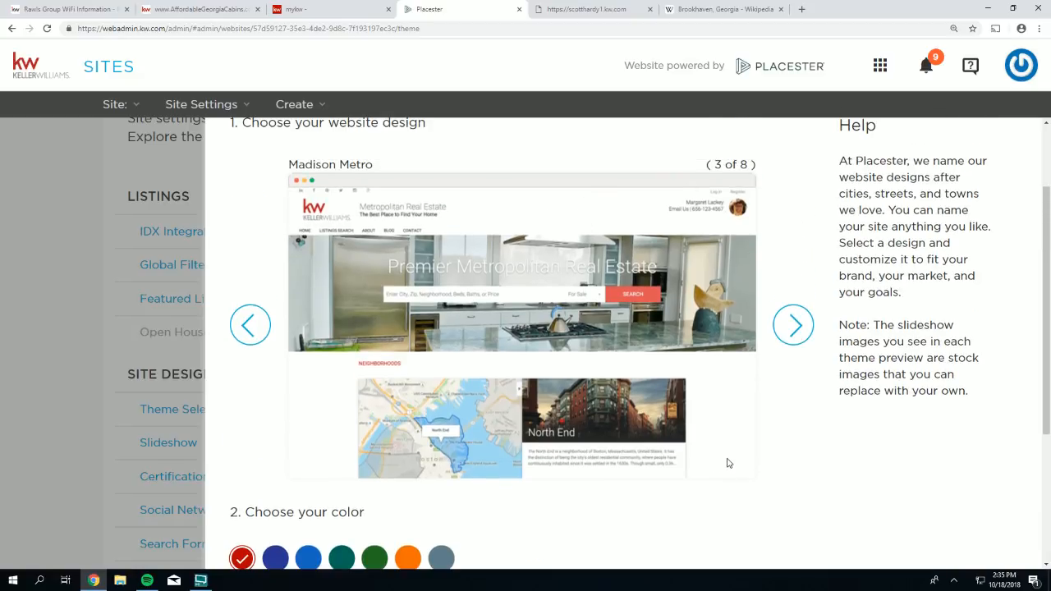
scroll(727, 464, down, 3)
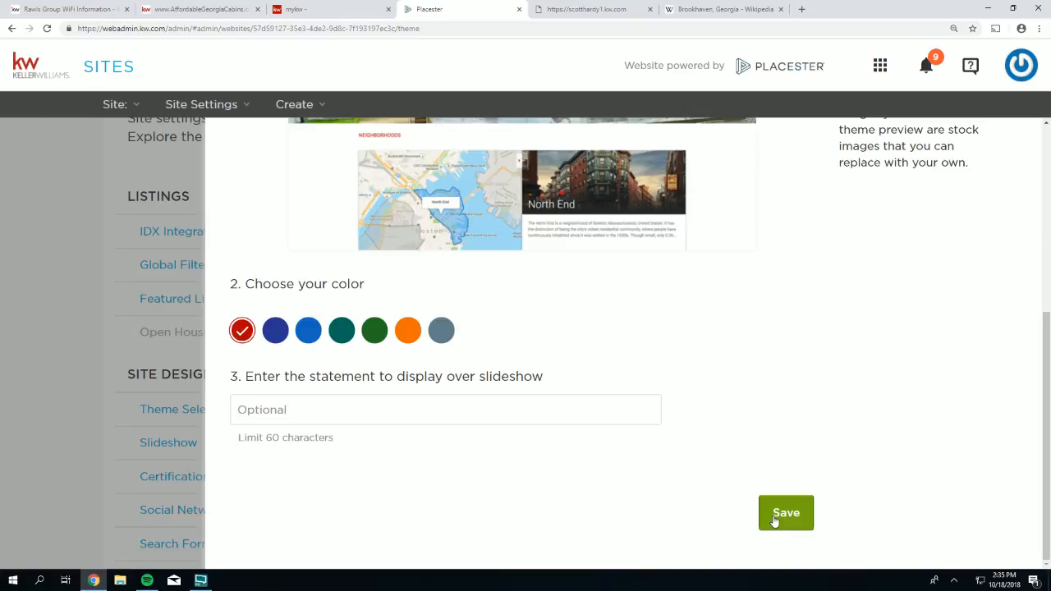
click(775, 517)
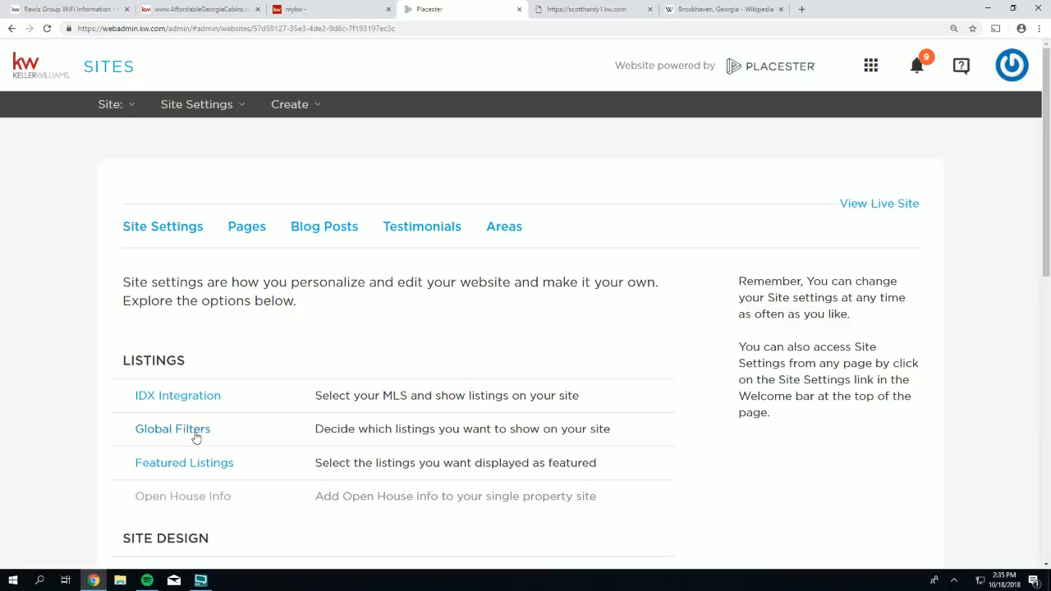
- Reopen the website design settings and return to the Madison design
scroll(196, 438, down, 2)
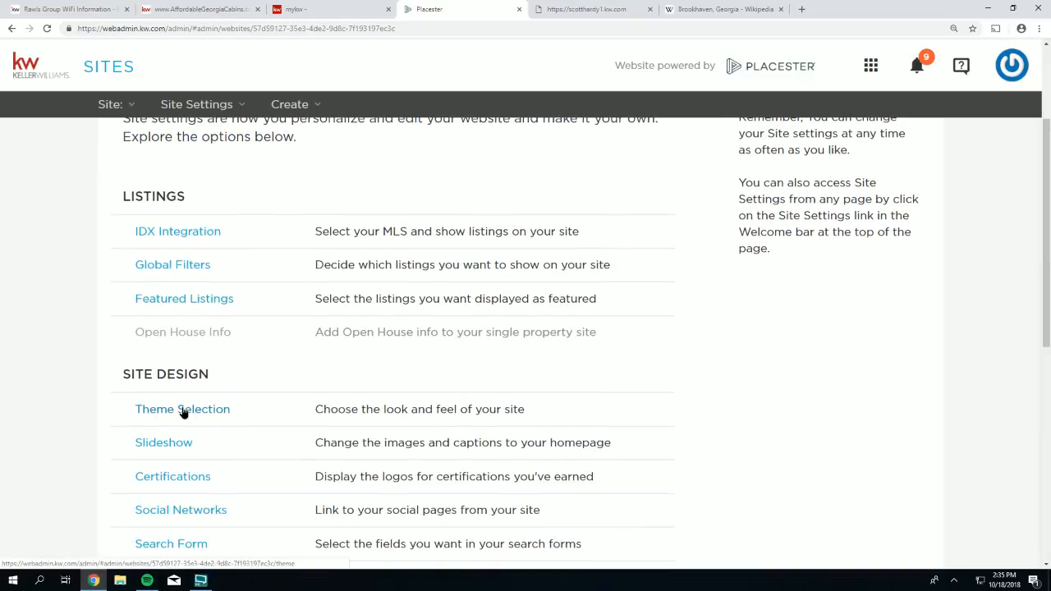
click(182, 411)
scroll(303, 285, down, 1)
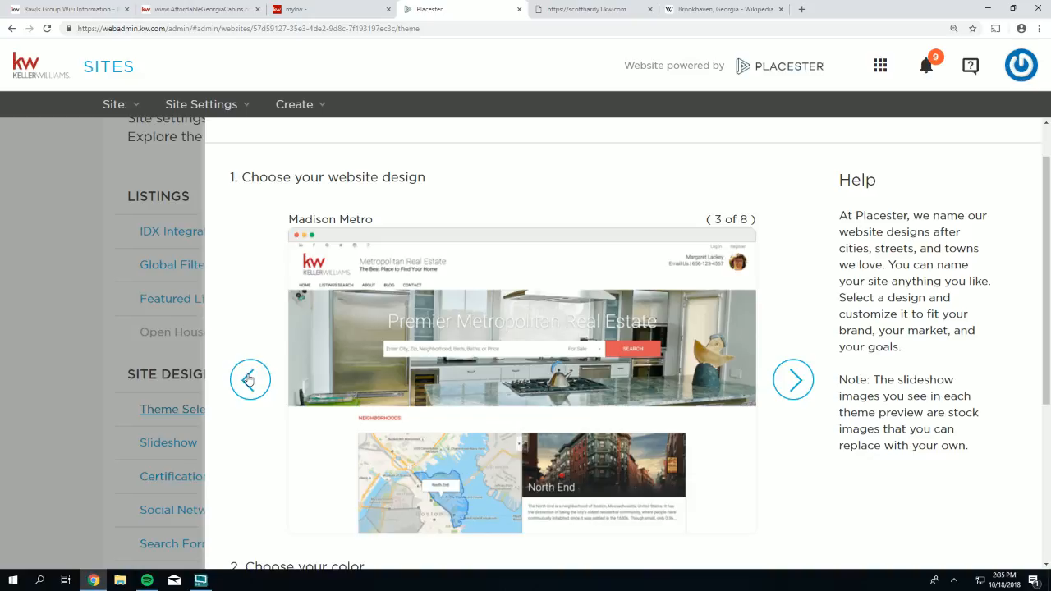
click(249, 379)
scroll(252, 345, down, 3)
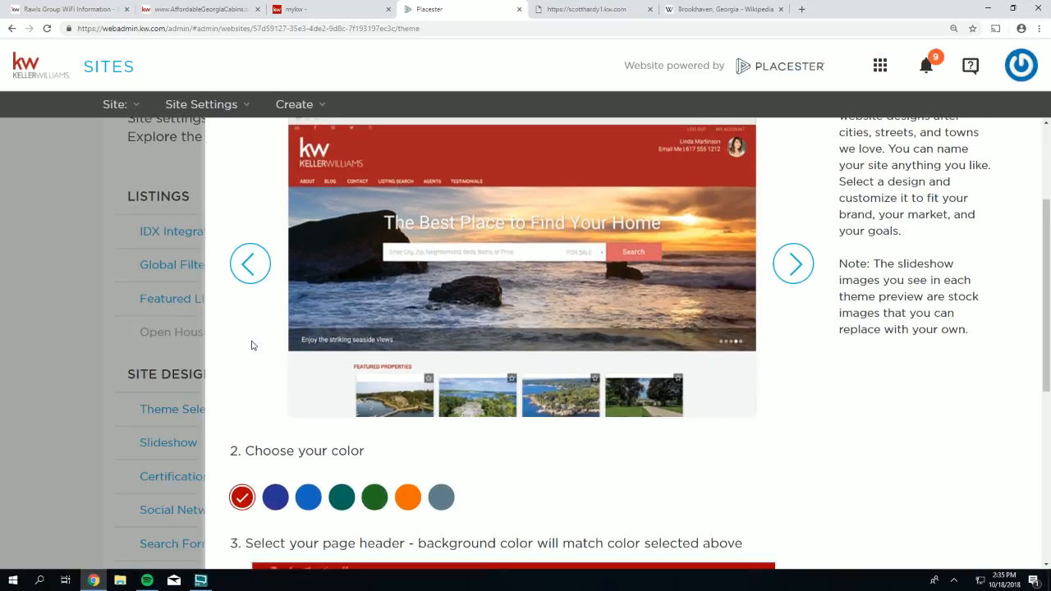
scroll(252, 345, down, 5)
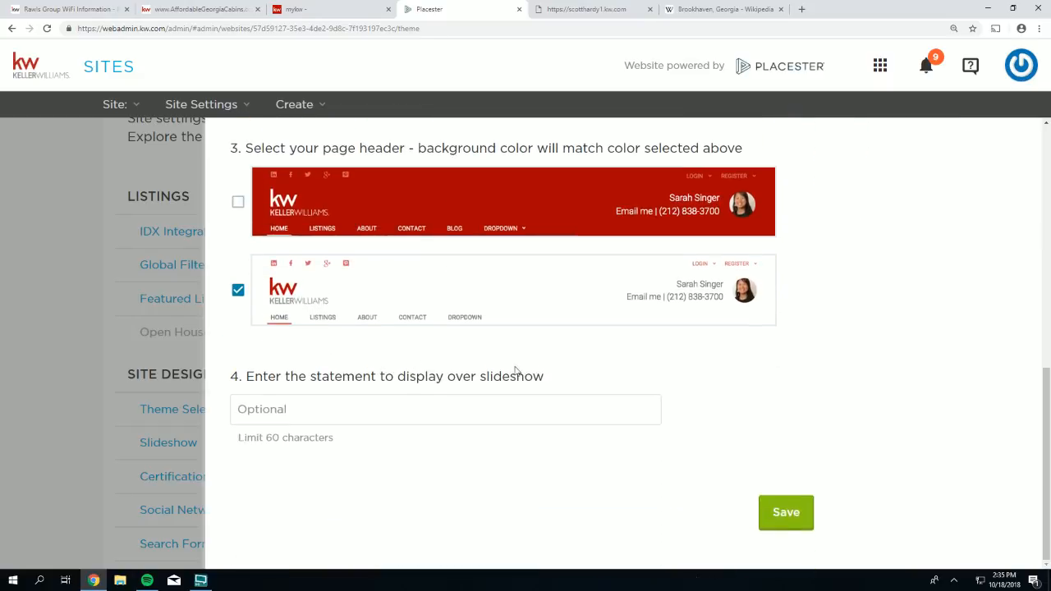
- Enter a slideshow statement inviting visitors to call the agent for a free Buyer/Seller Consultation, save, and view the live site
drag(566, 378, 245, 378)
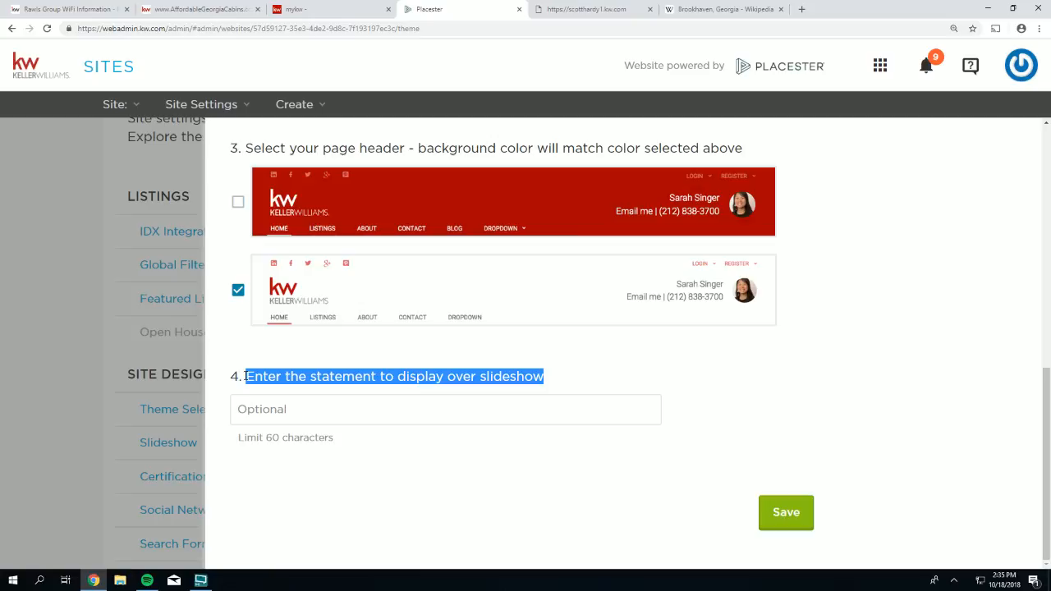
click(252, 417)
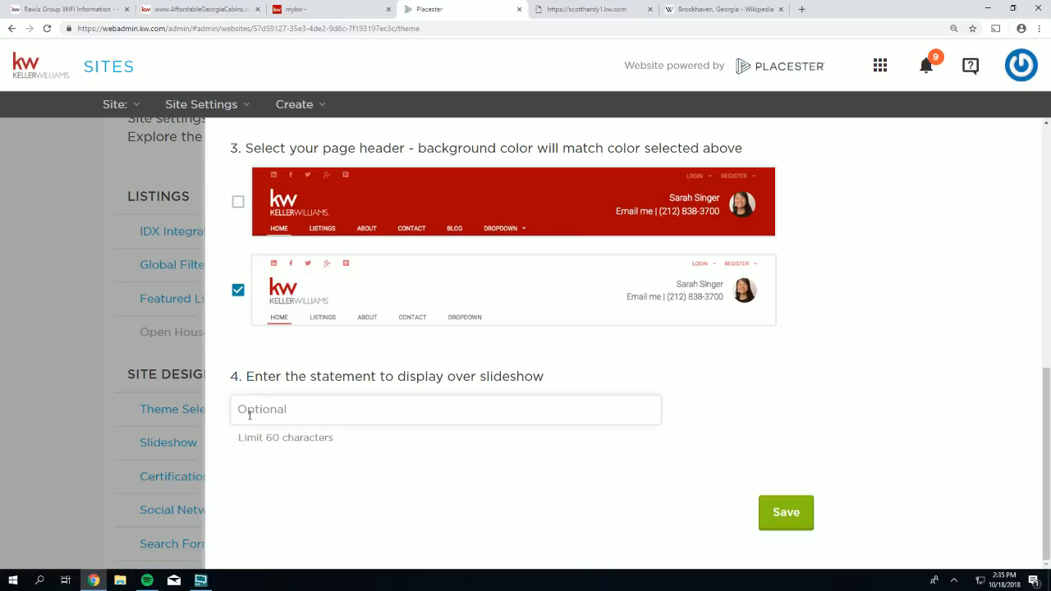
text(Call Scott Hardy today)
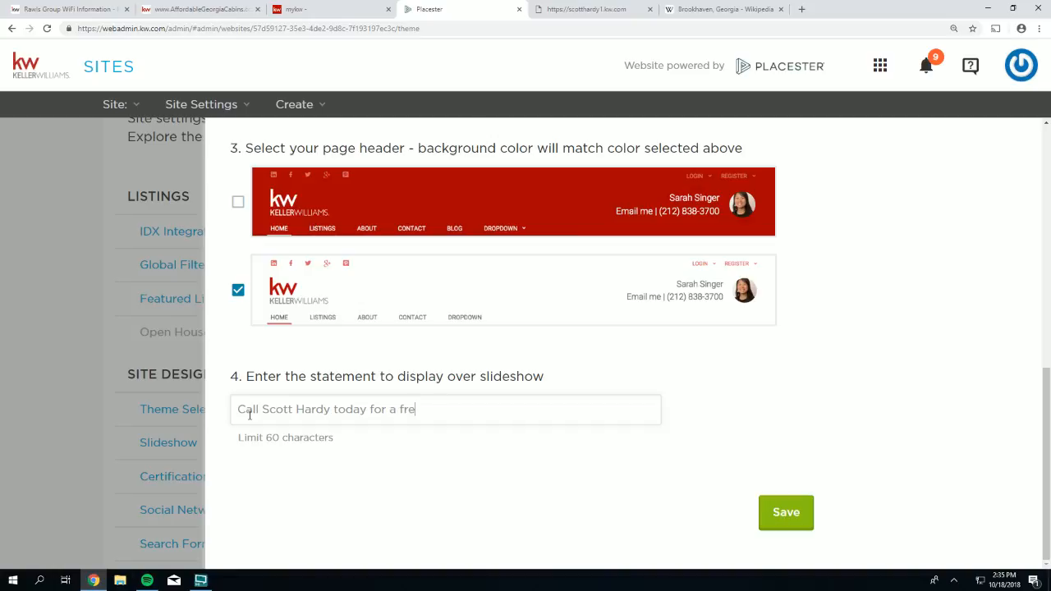
text(for a free Buyer/Selld)
text(r Consultation)
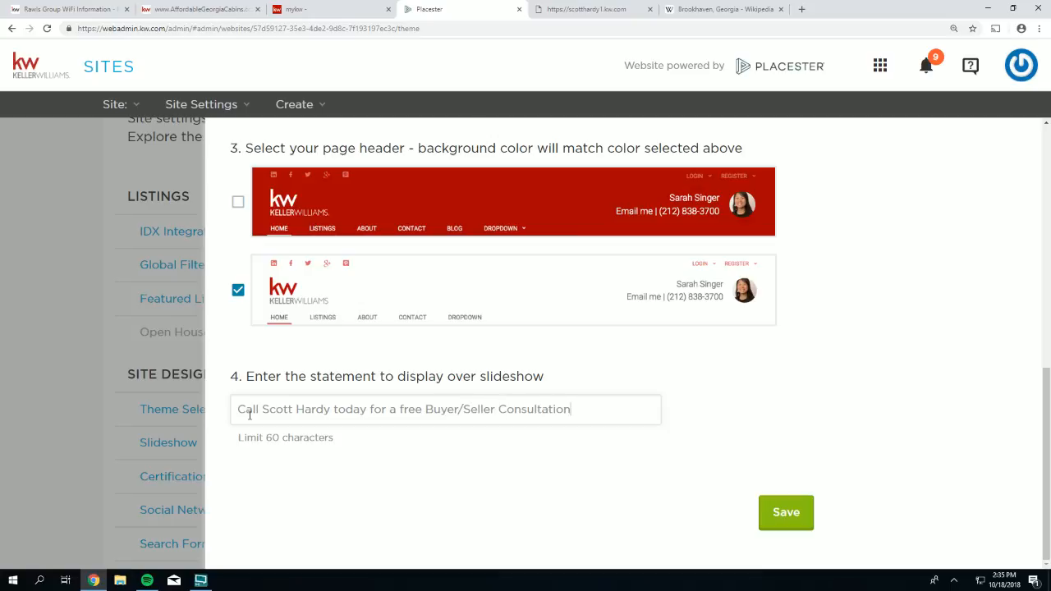
click(772, 516)
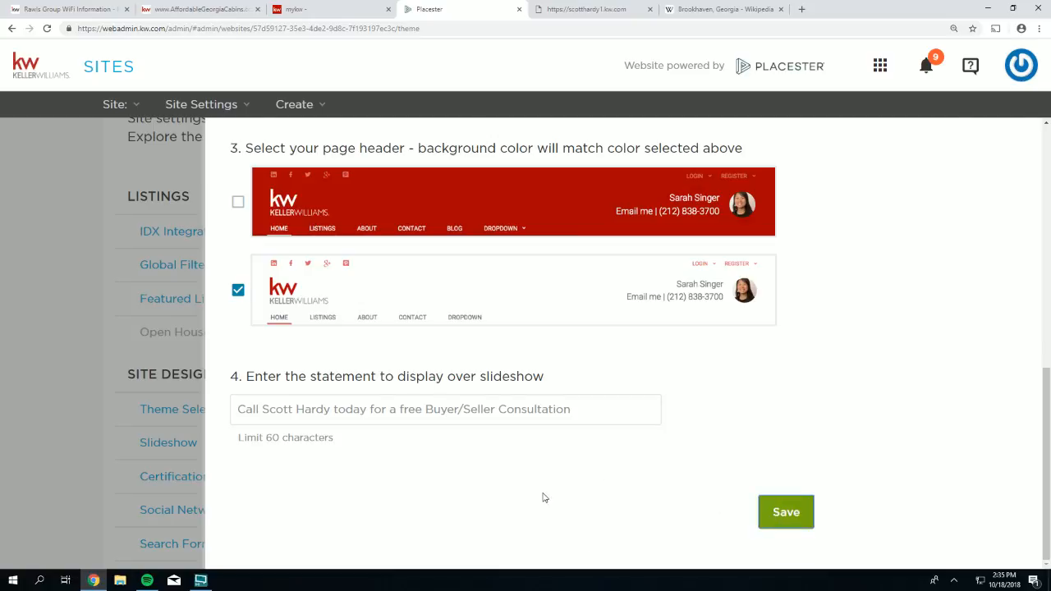
click(579, 10)
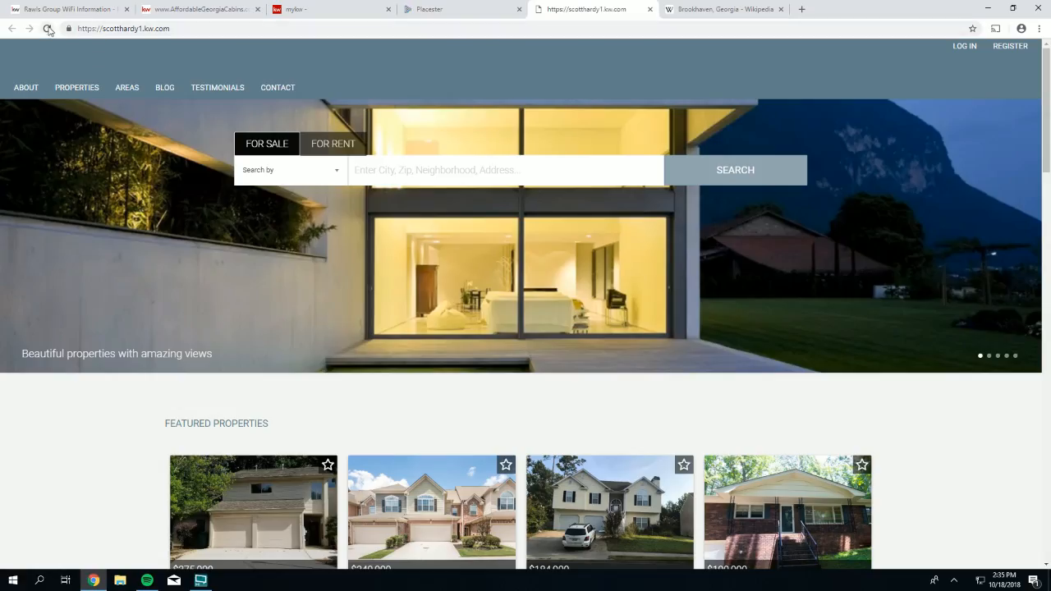
- Reload the live homepage to see the consultation statement over the slideshow, then return to admin
click(47, 28)
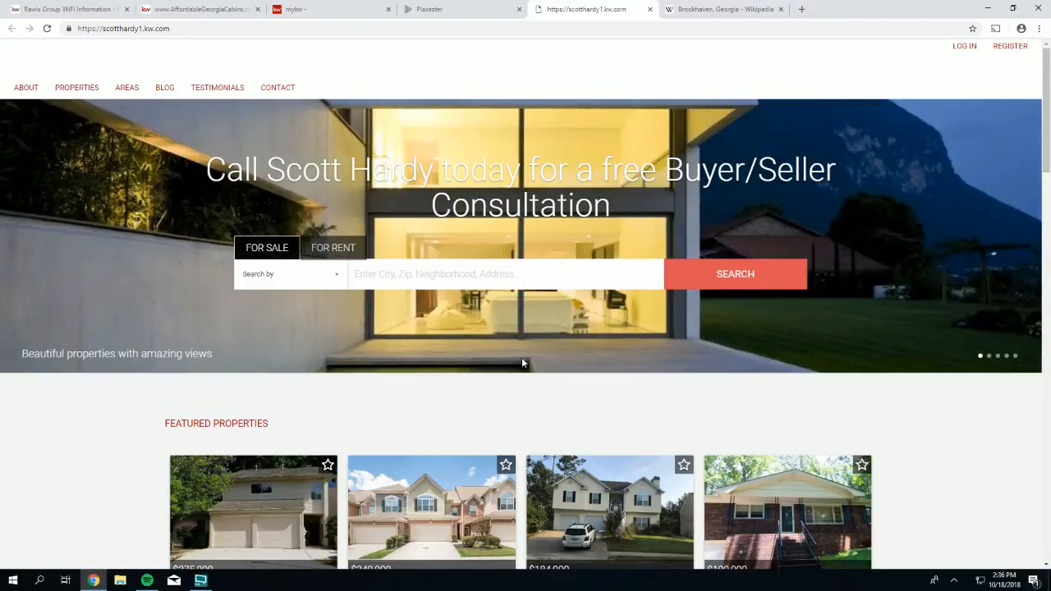
click(427, 9)
- Reopen the design settings and delete the slideshow statement text
scroll(172, 316, down, 2)
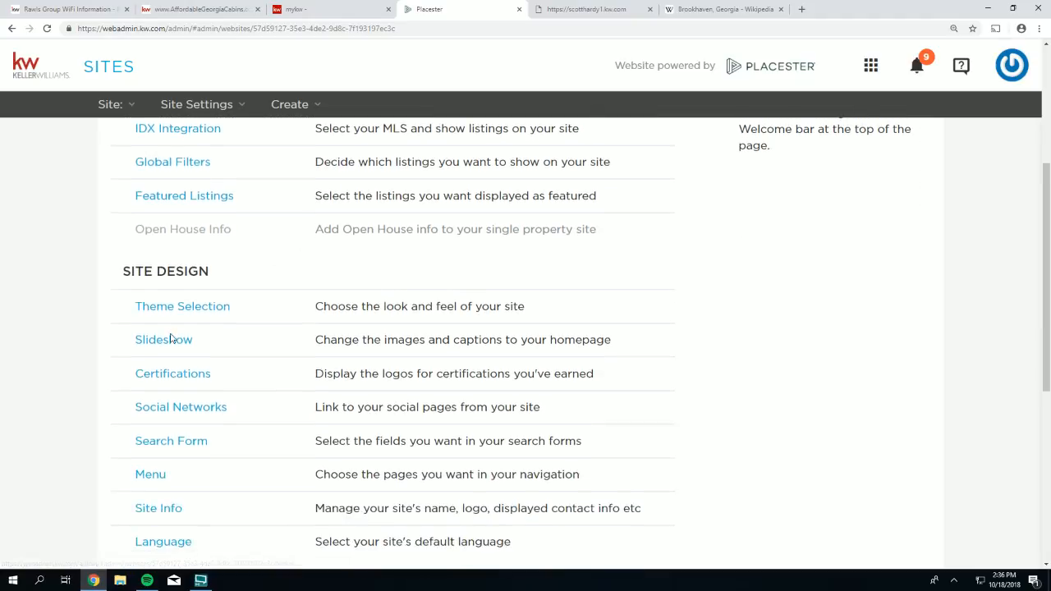
click(168, 302)
scroll(579, 398, down, 5)
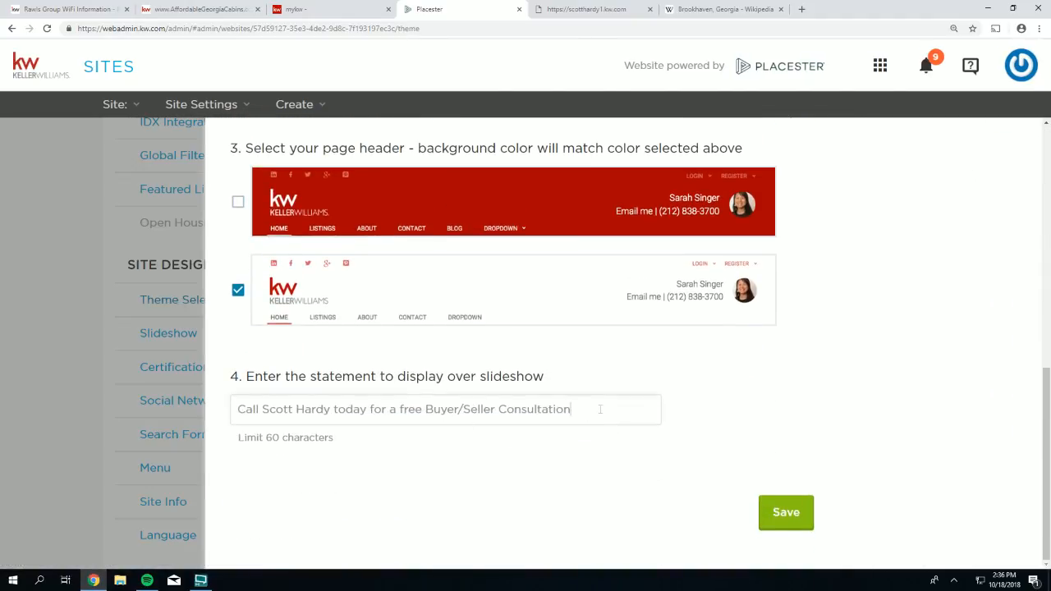
drag(575, 410, 238, 400)
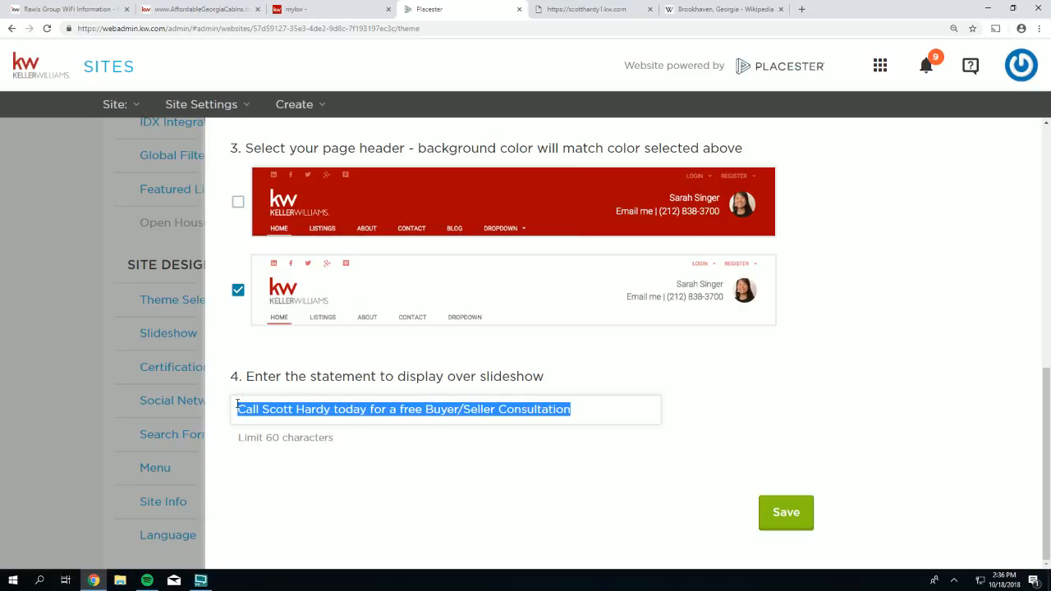
key(BackSpace)
scroll(809, 388, up, 6)
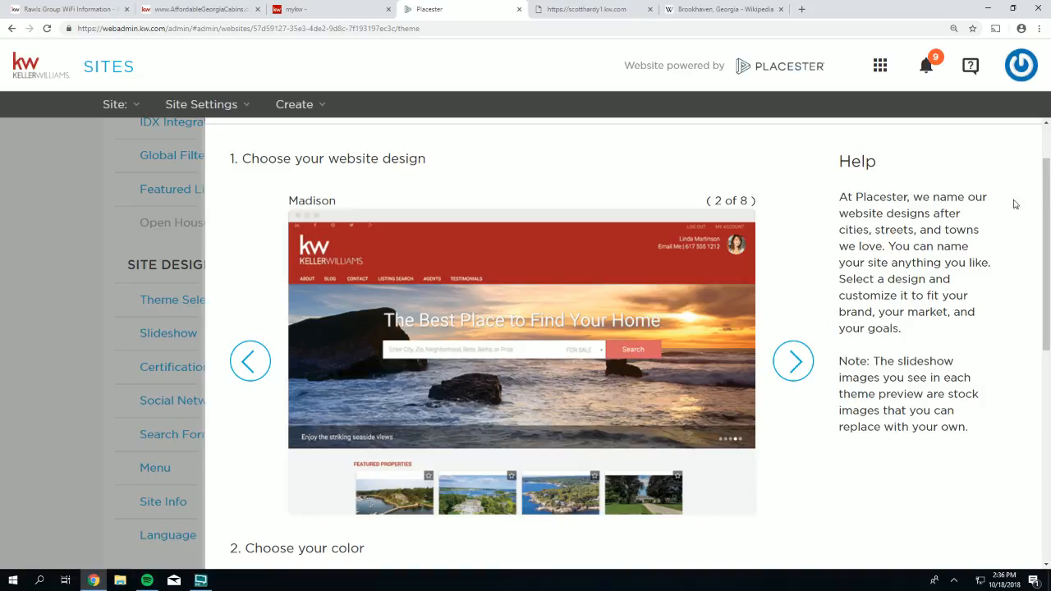
- Cycle through the designs to Plymouth (1 of 8), choose the green colour, and save
click(796, 373)
click(796, 374)
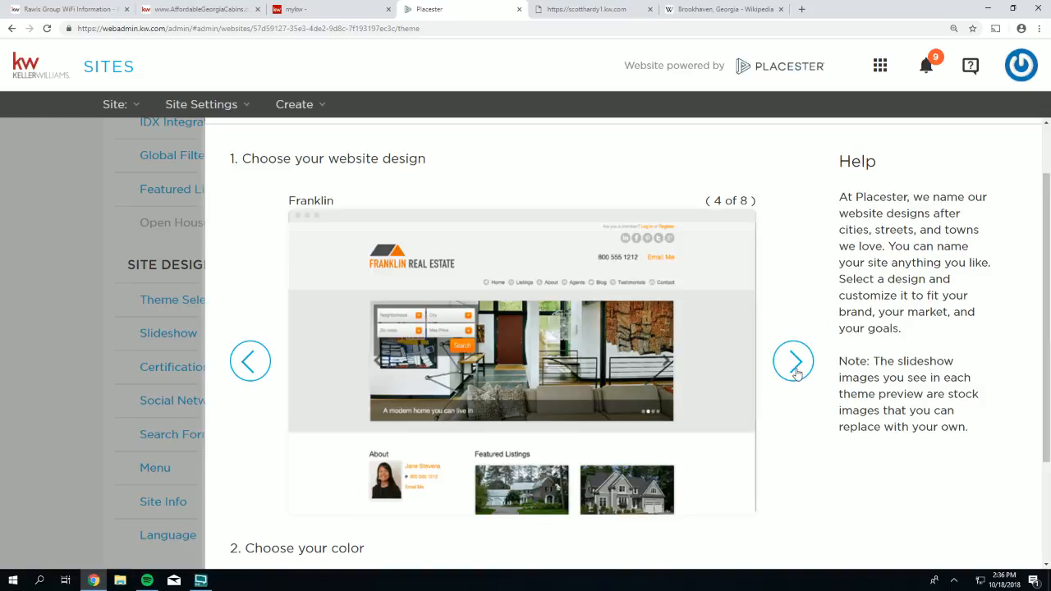
click(795, 374)
click(796, 374)
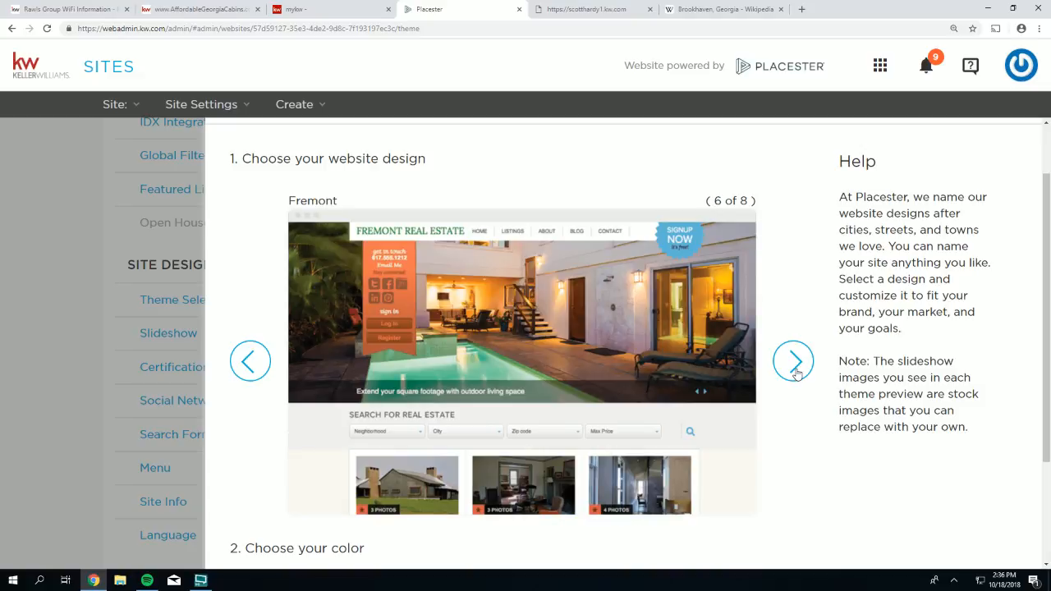
click(796, 373)
click(796, 374)
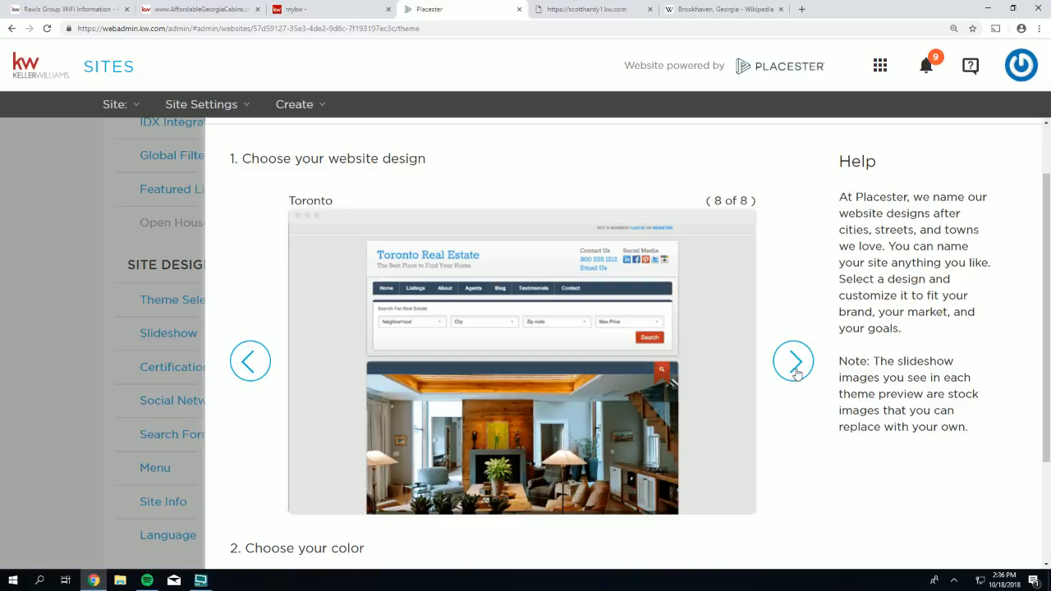
click(795, 374)
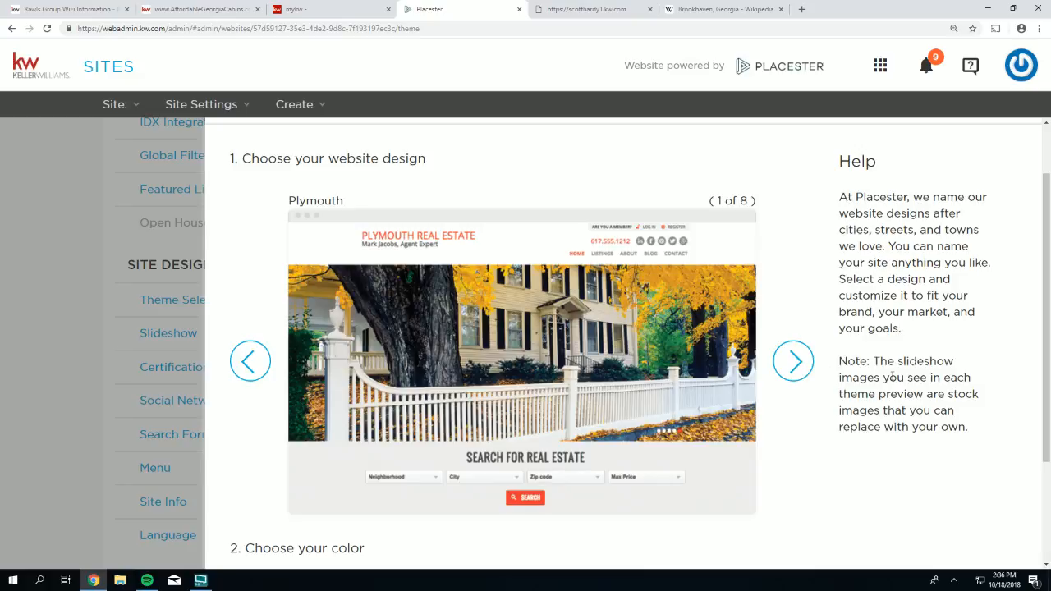
scroll(892, 376, down, 1)
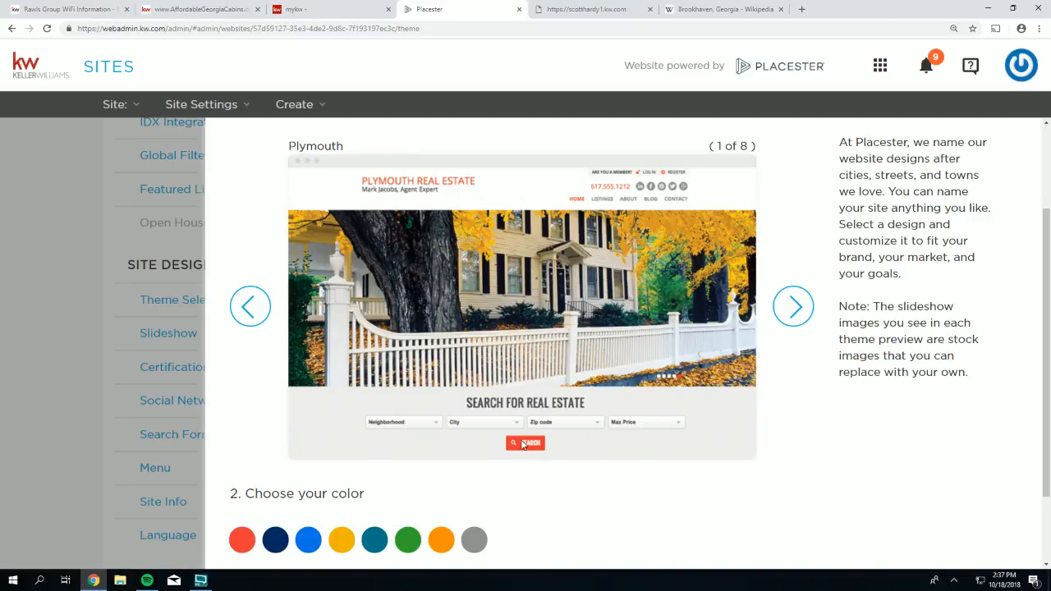
scroll(522, 445, down, 1)
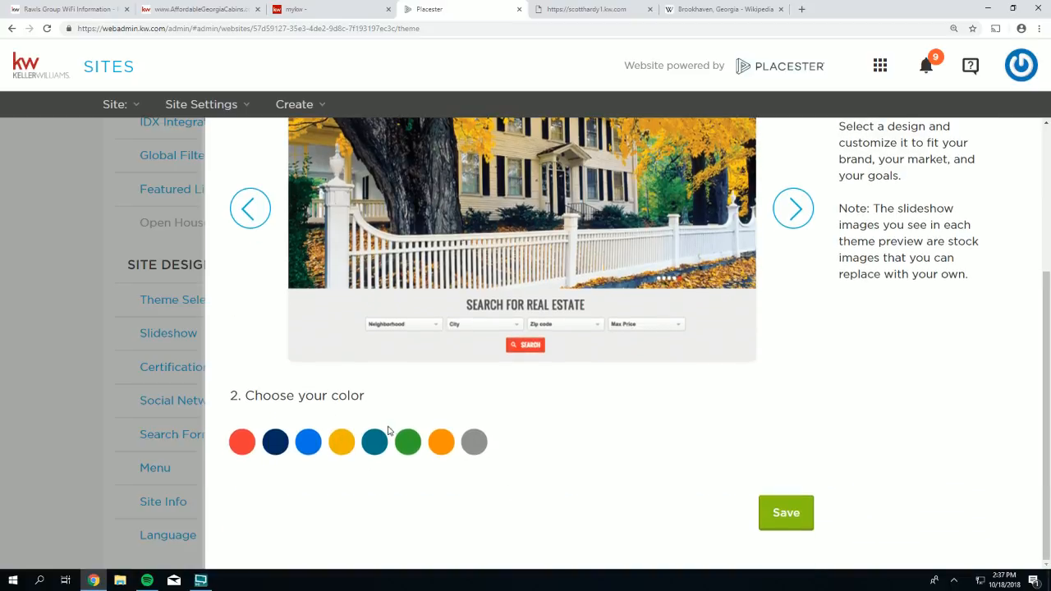
click(403, 454)
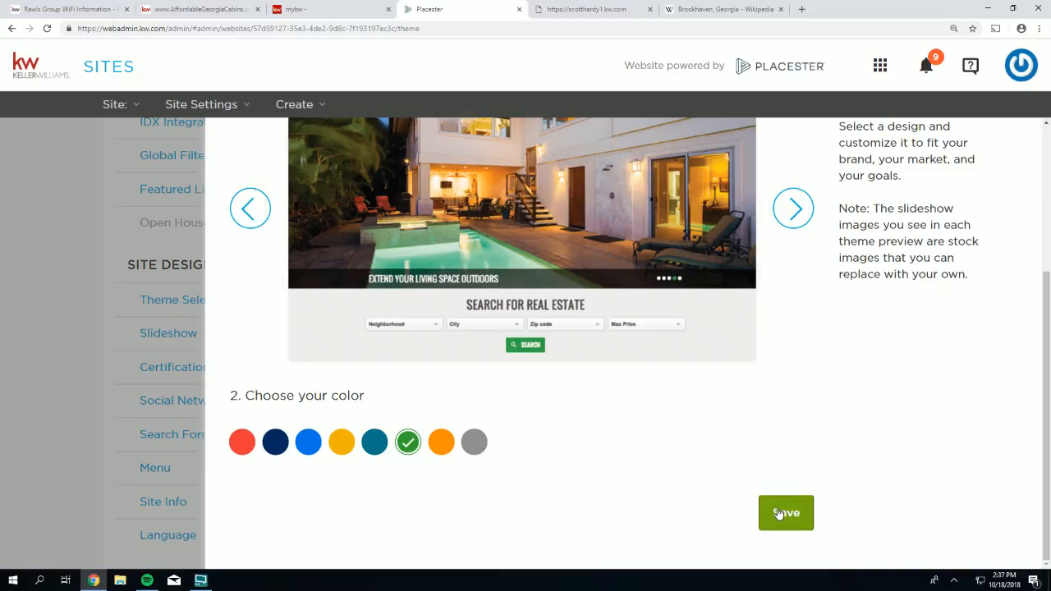
click(771, 511)
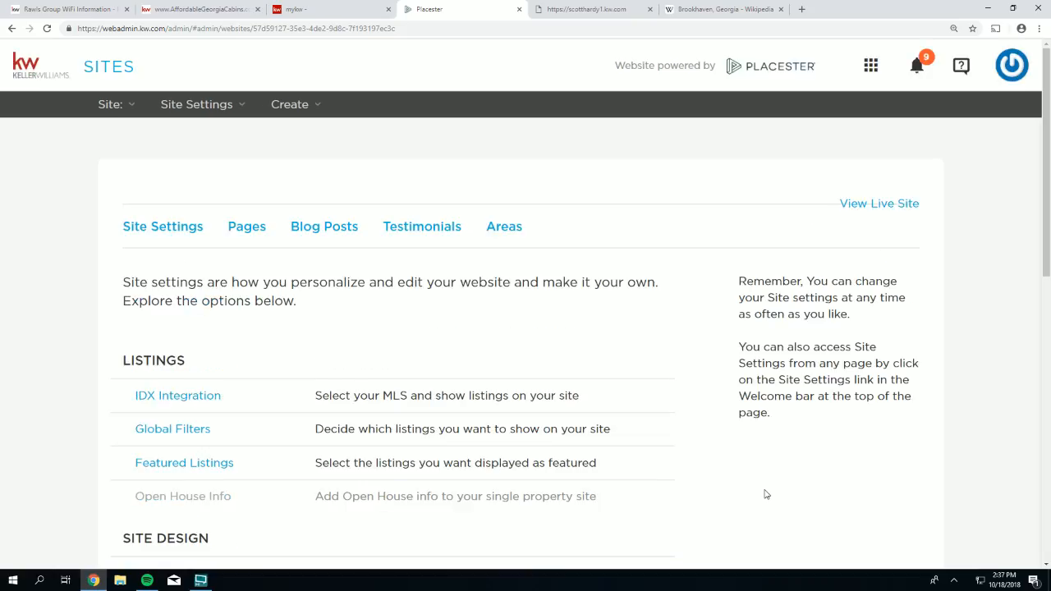
- Reload the live site's homepage to check the green Plymouth design
click(585, 9)
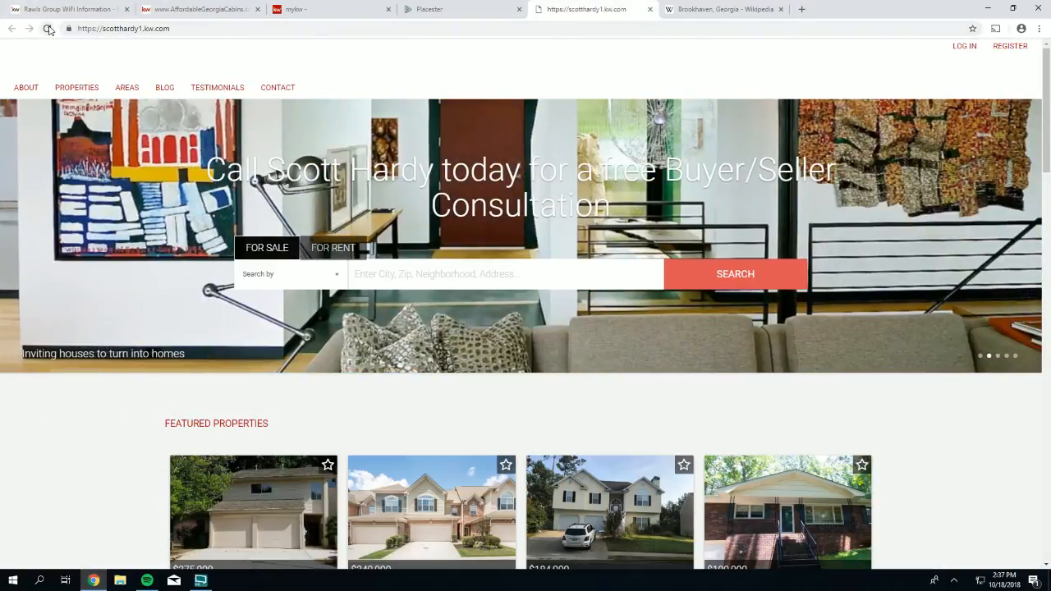
click(48, 30)
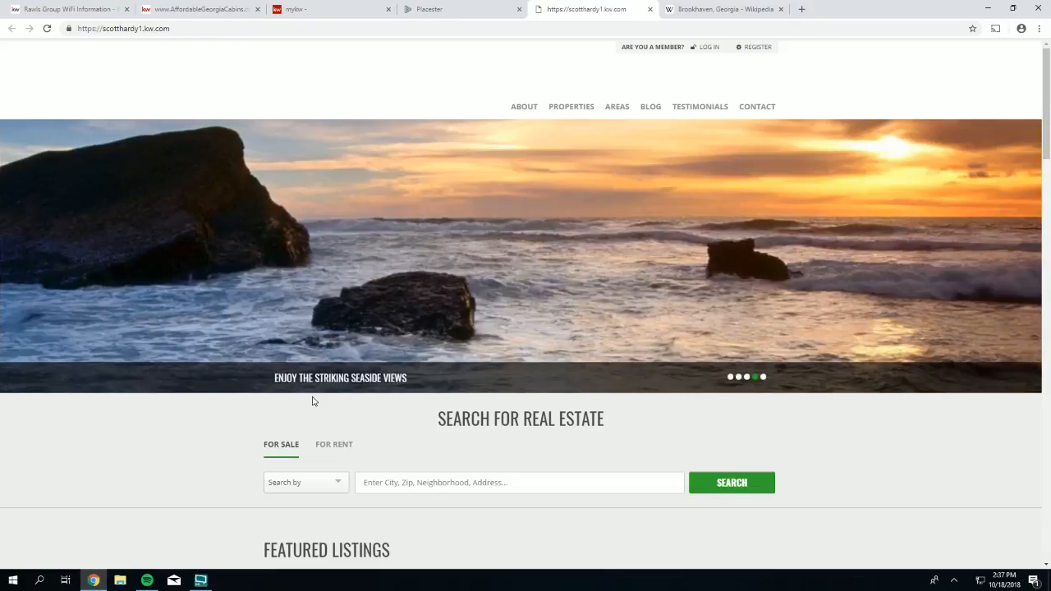
- Load mysmyrnarealtor.com in a new Chrome tab
click(800, 11)
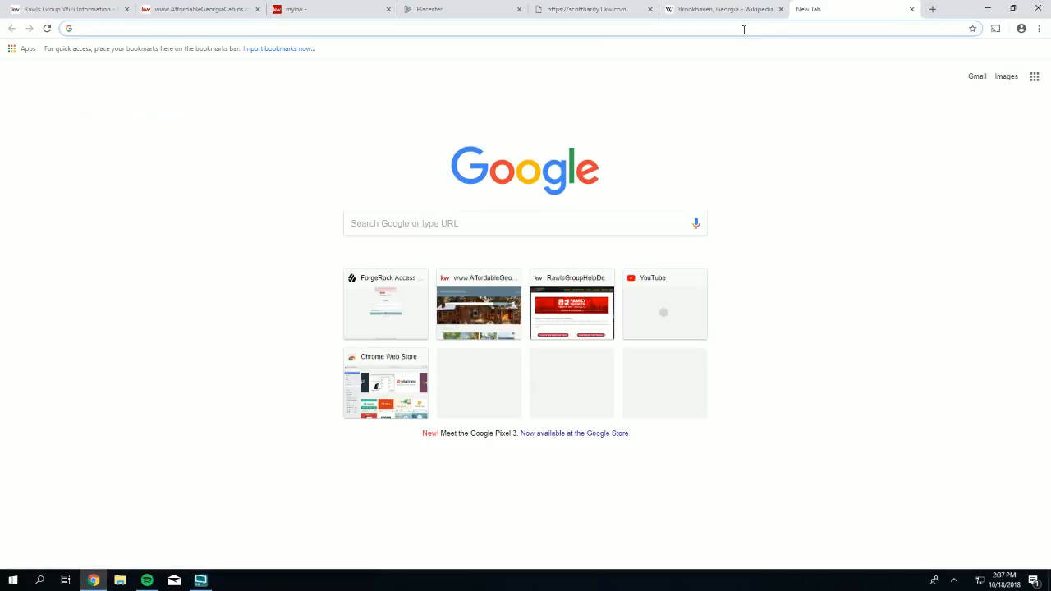
text(my)
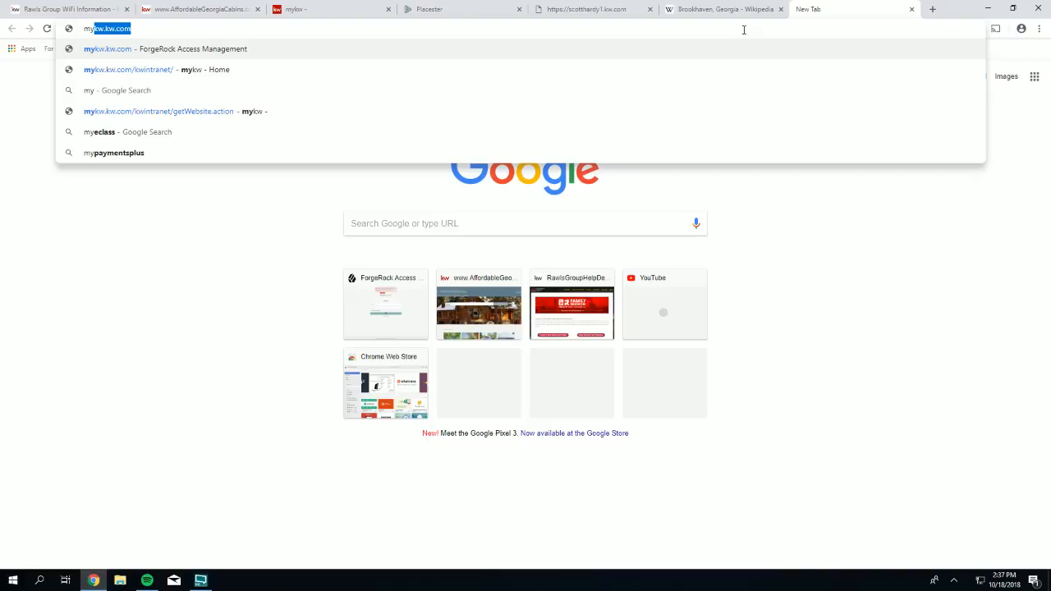
text(smyrna)
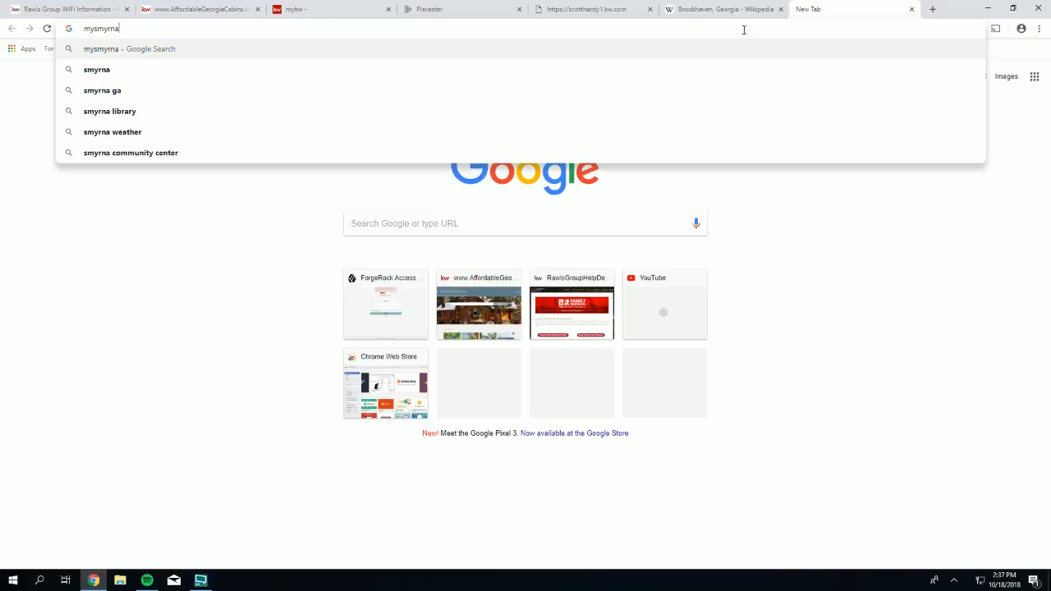
text(realtor.com)
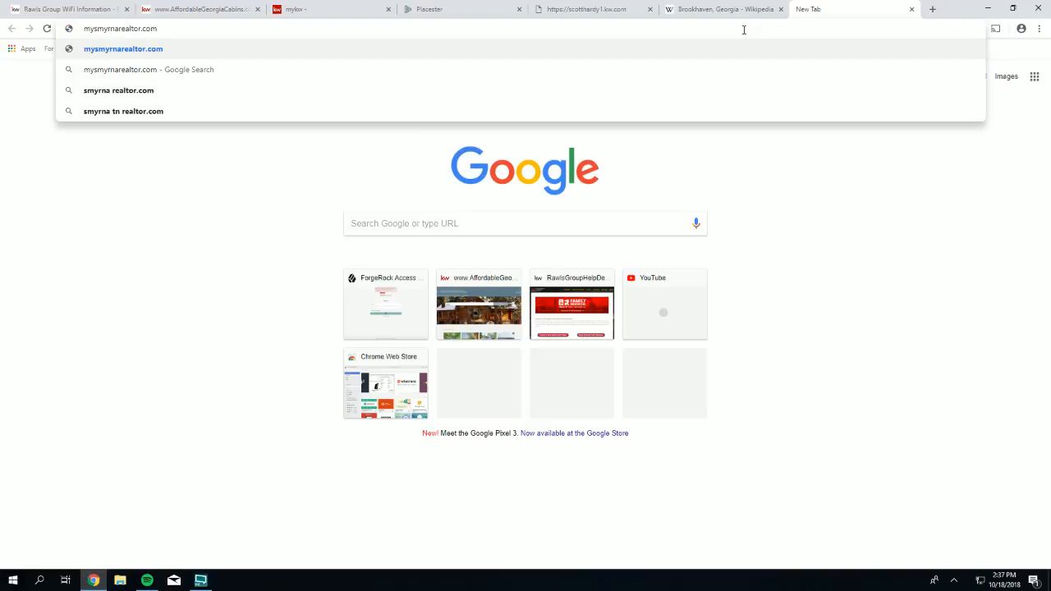
key(Return)
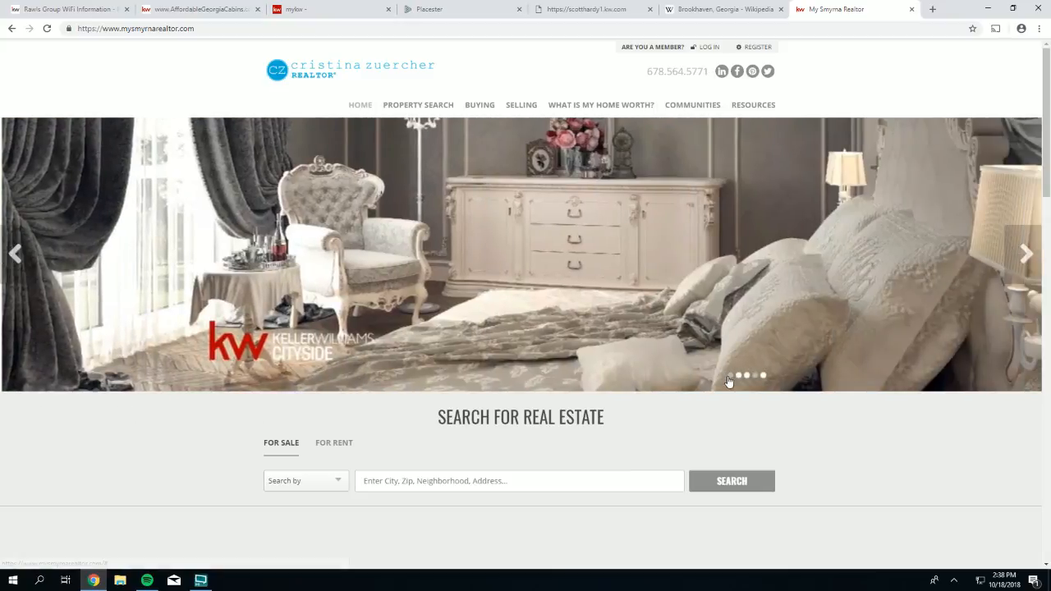
- Reset the banner to slide 1, scroll the My Smyrna Realtor page, and return to Placester
click(729, 376)
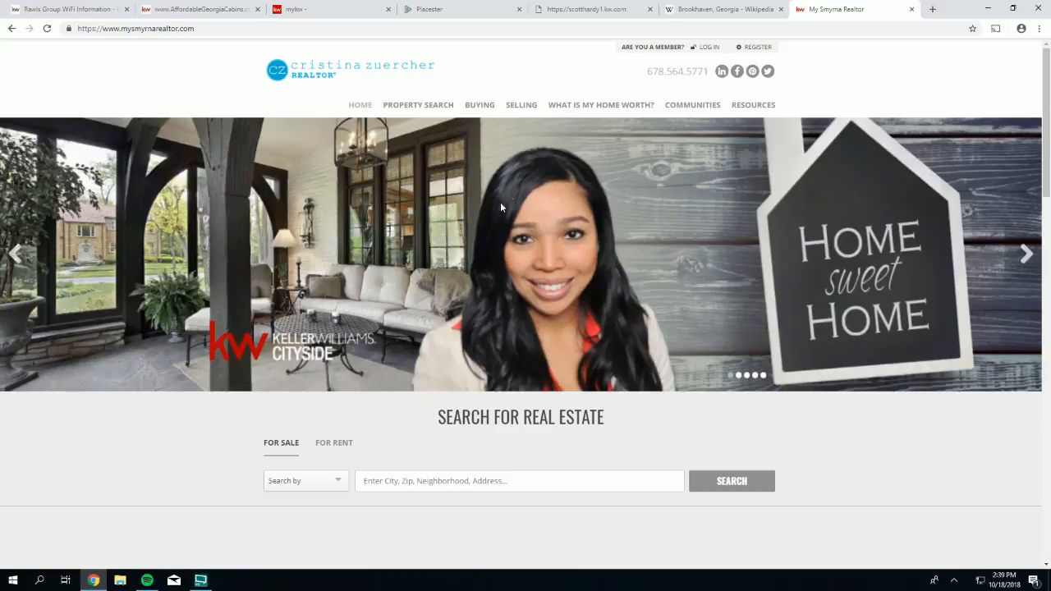
scroll(559, 236, down, 8)
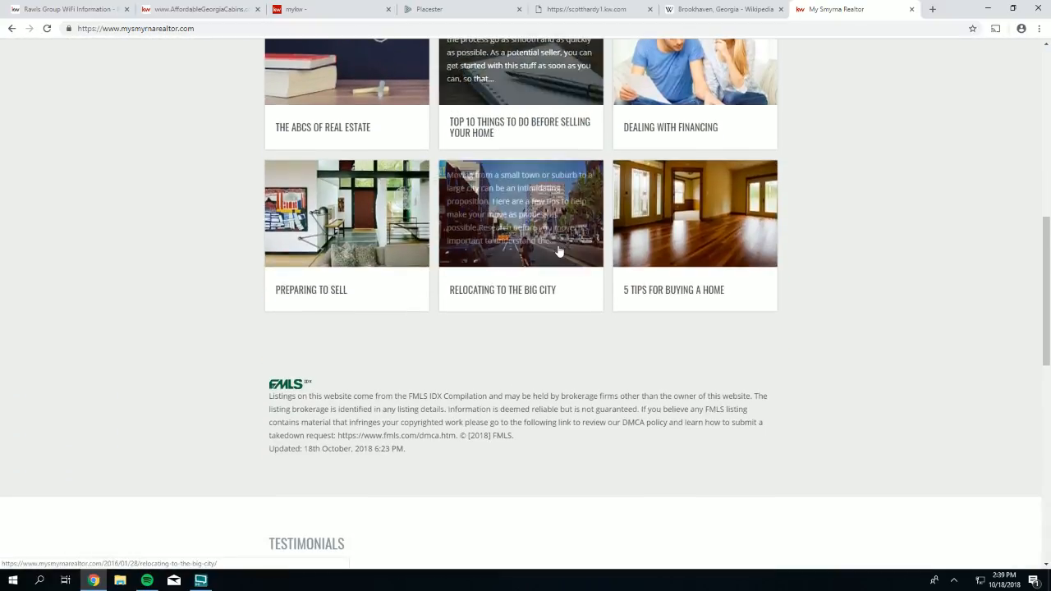
scroll(559, 251, down, 7)
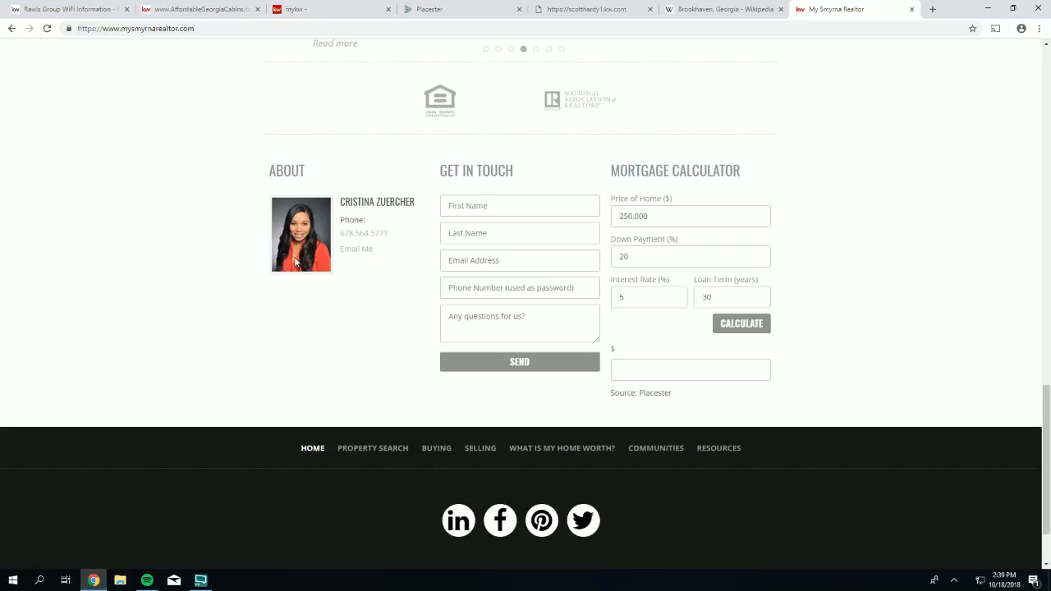
scroll(296, 261, up, 20)
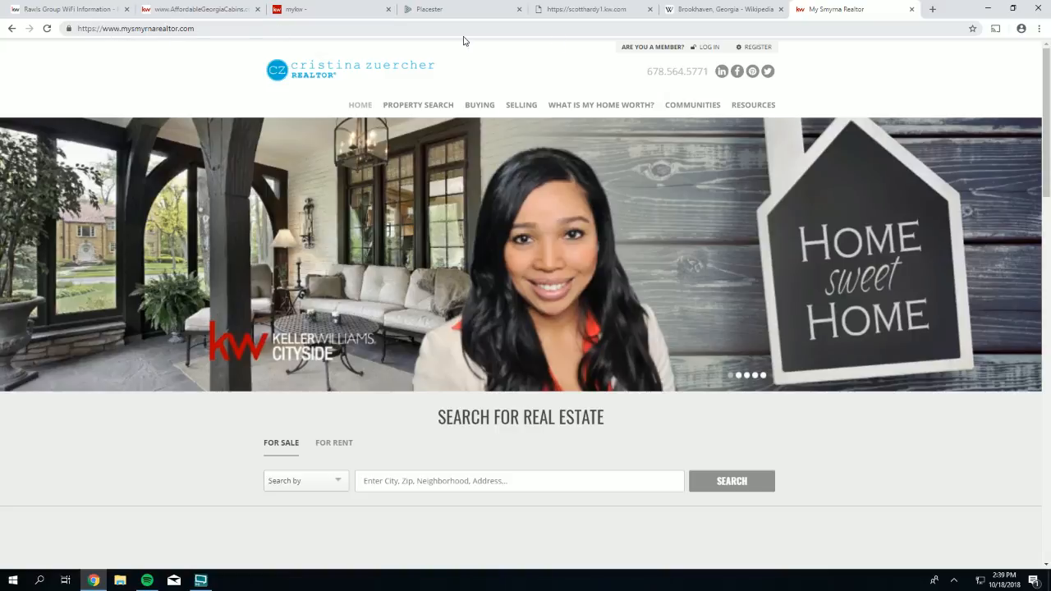
click(421, 13)
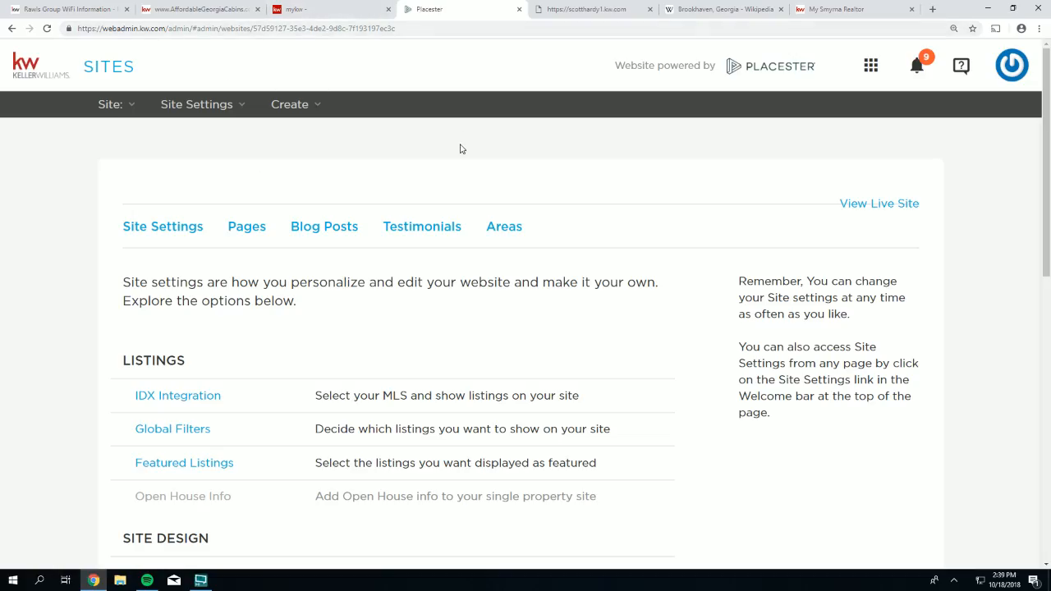
- Glance at the live site, then open Theme Selection and advance to the next design
click(550, 14)
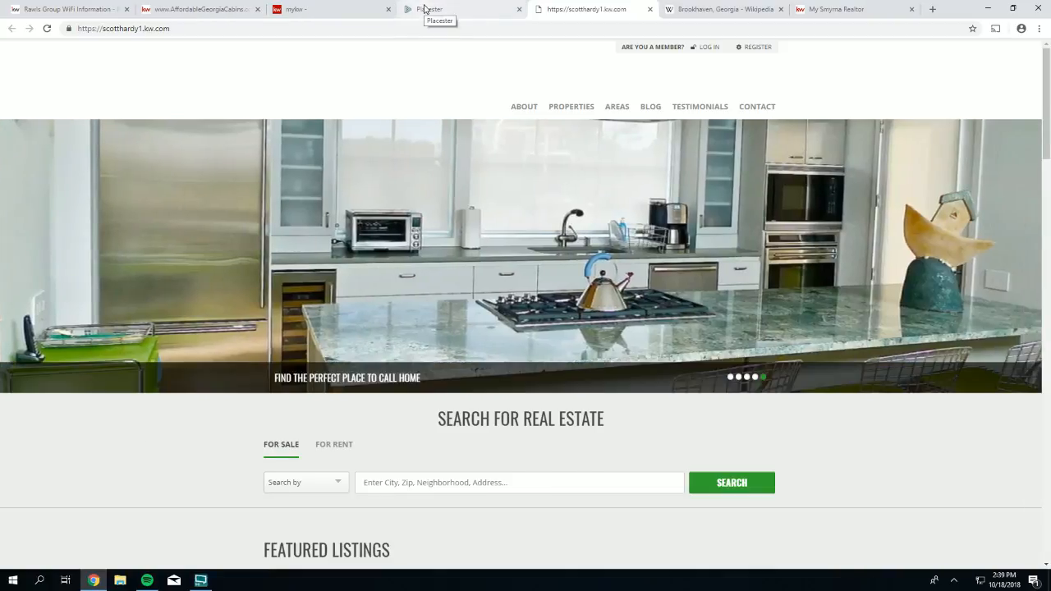
click(425, 9)
scroll(139, 382, down, 3)
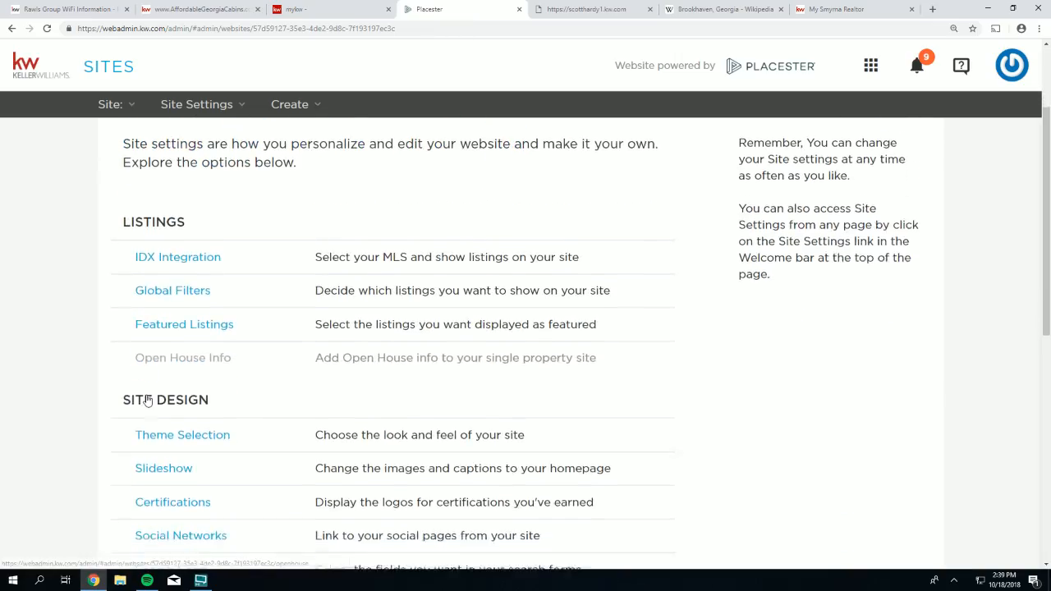
click(156, 358)
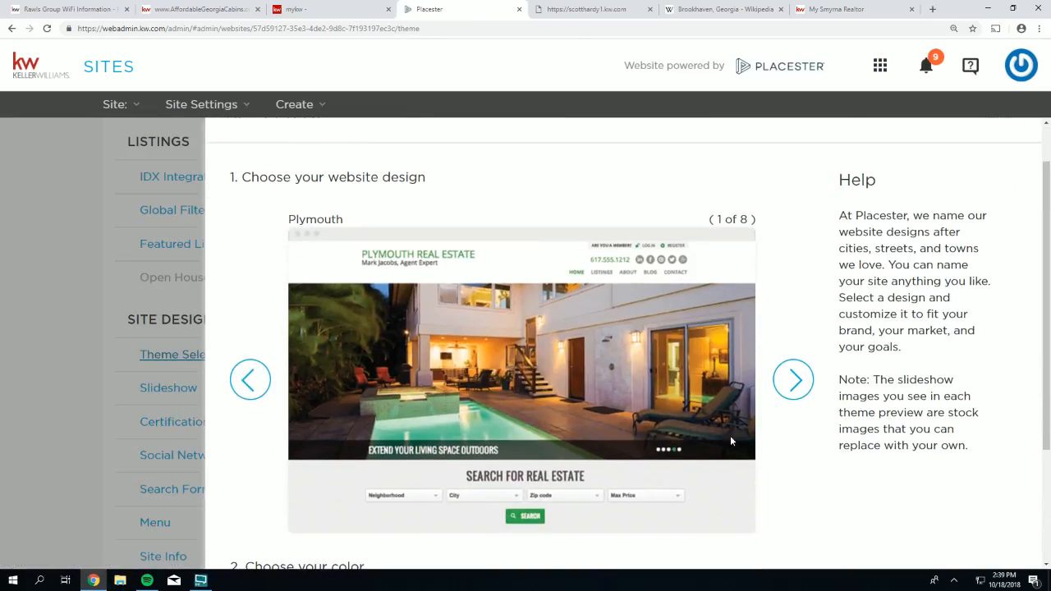
click(794, 380)
- Choose the grey colour scheme with the red page header and save the theme
scroll(265, 371, down, 3)
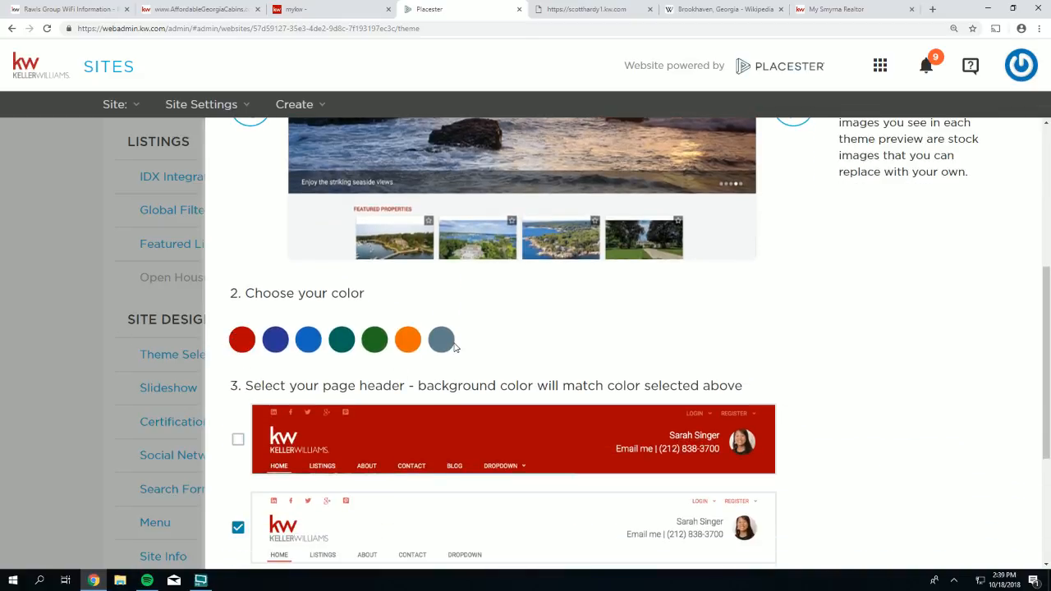
click(442, 342)
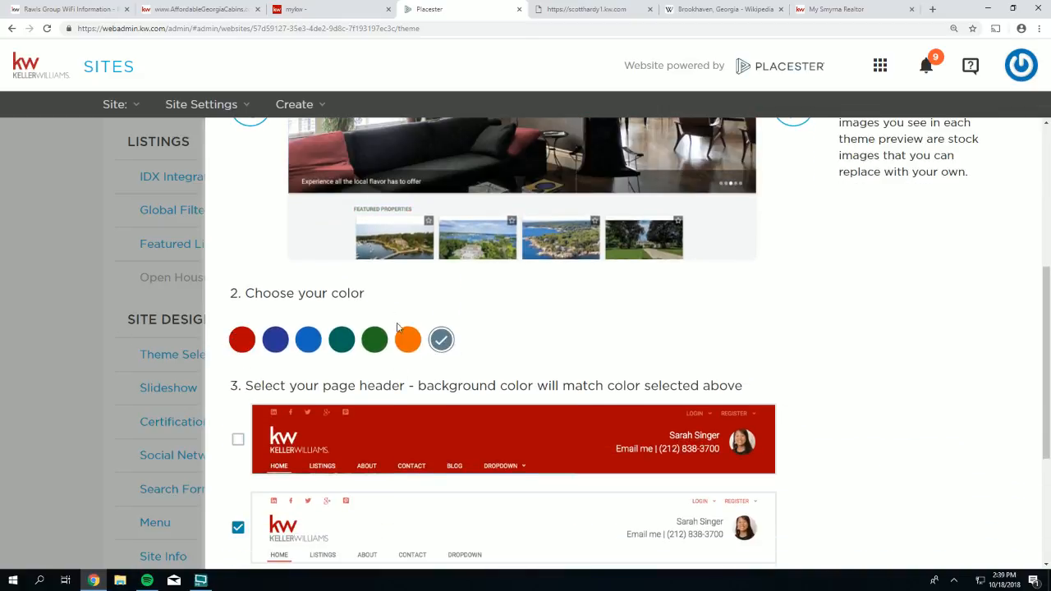
scroll(397, 327, down, 2)
click(236, 273)
scroll(657, 381, down, 1)
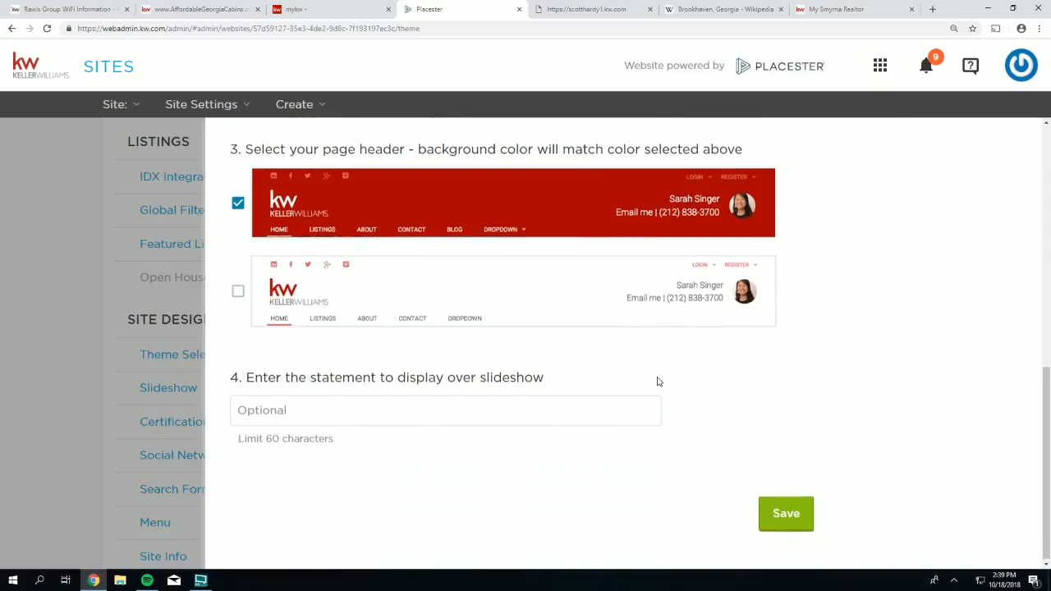
click(793, 514)
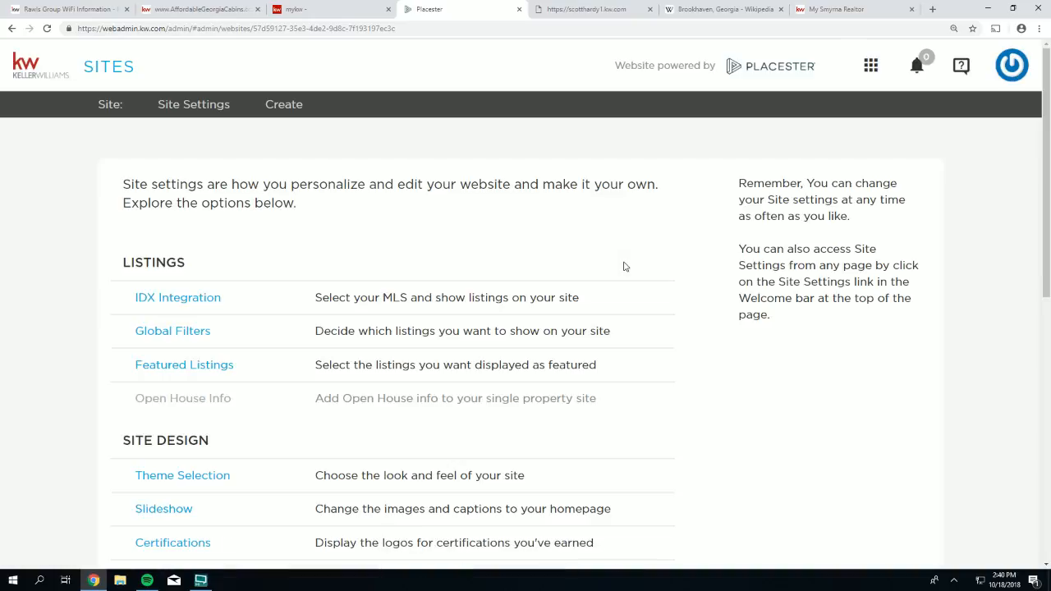
- Open the Homepage Slideshow settings and scroll down the preset list
scroll(328, 287, down, 3)
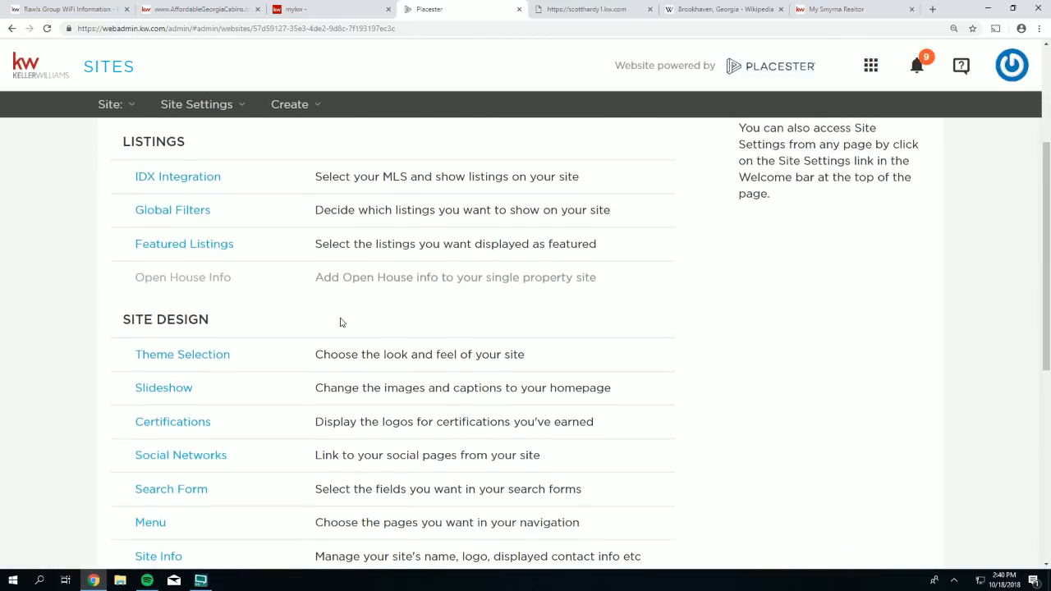
drag(234, 357, 135, 356)
scroll(211, 375, down, 2)
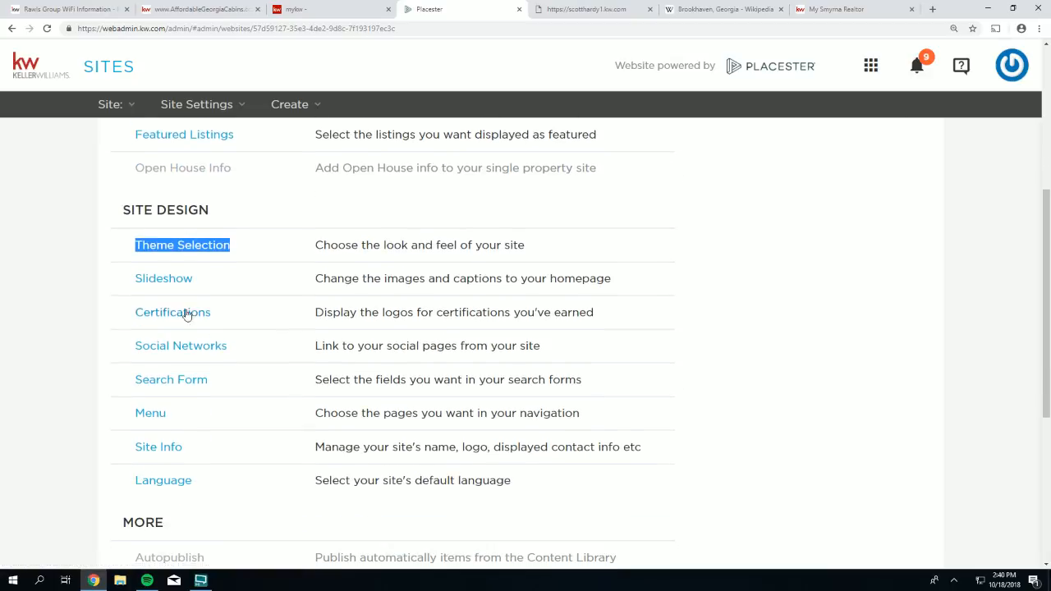
drag(193, 282, 133, 276)
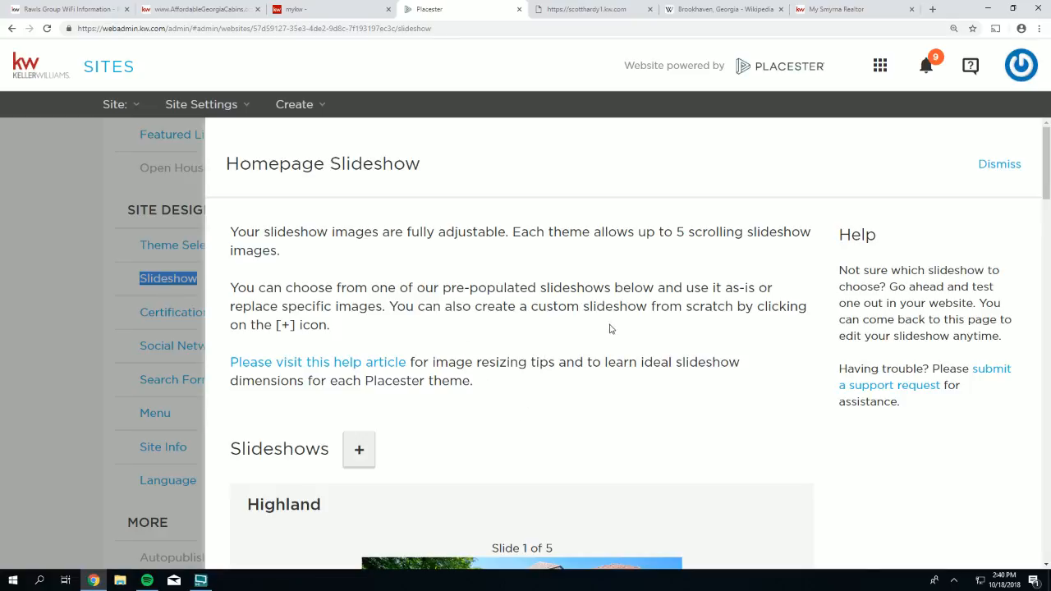
scroll(652, 307, down, 1)
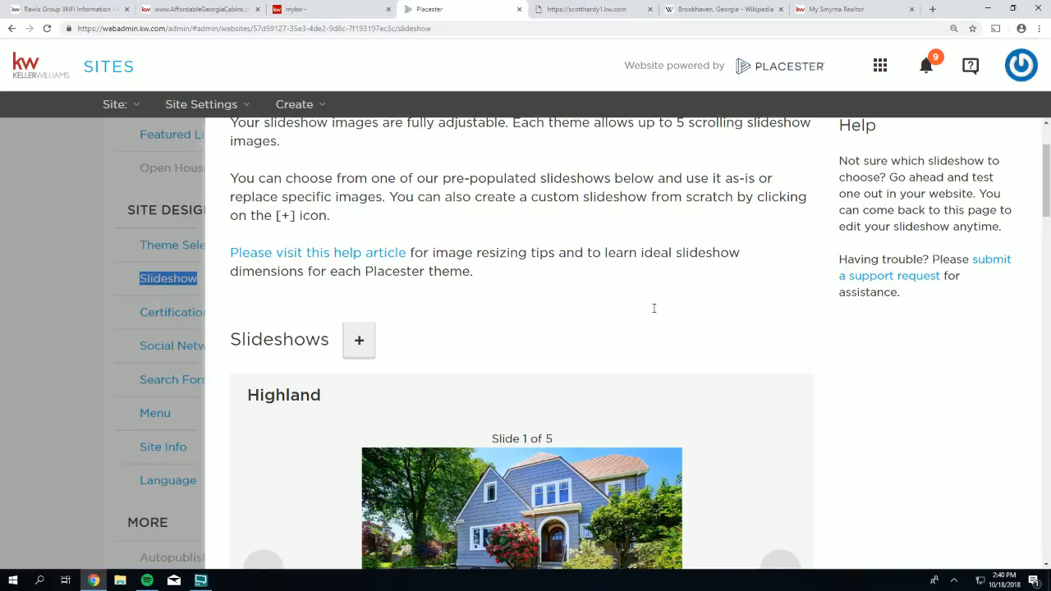
scroll(654, 308, down, 1)
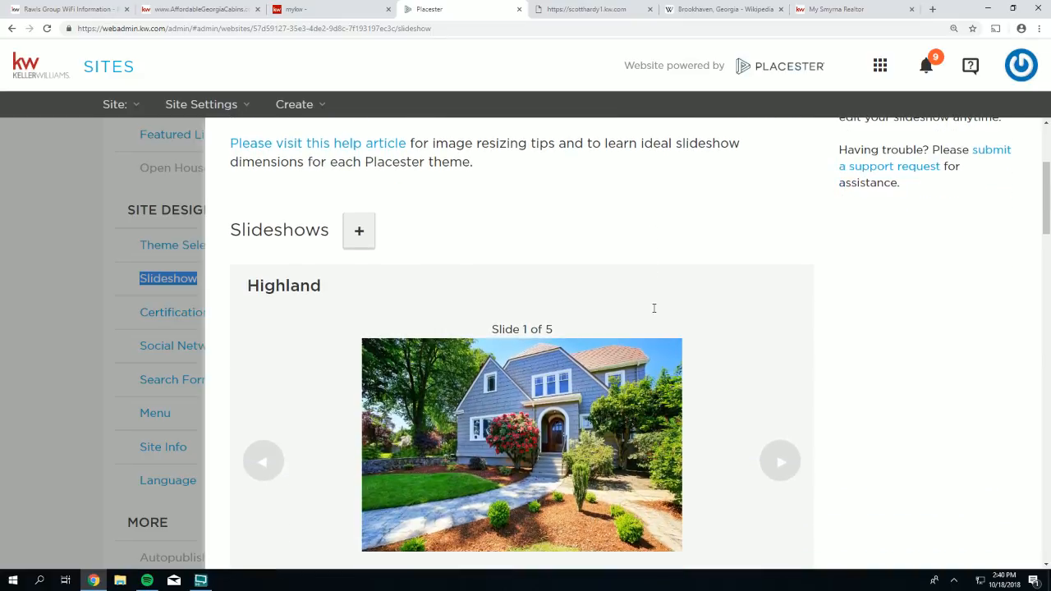
scroll(653, 308, down, 1)
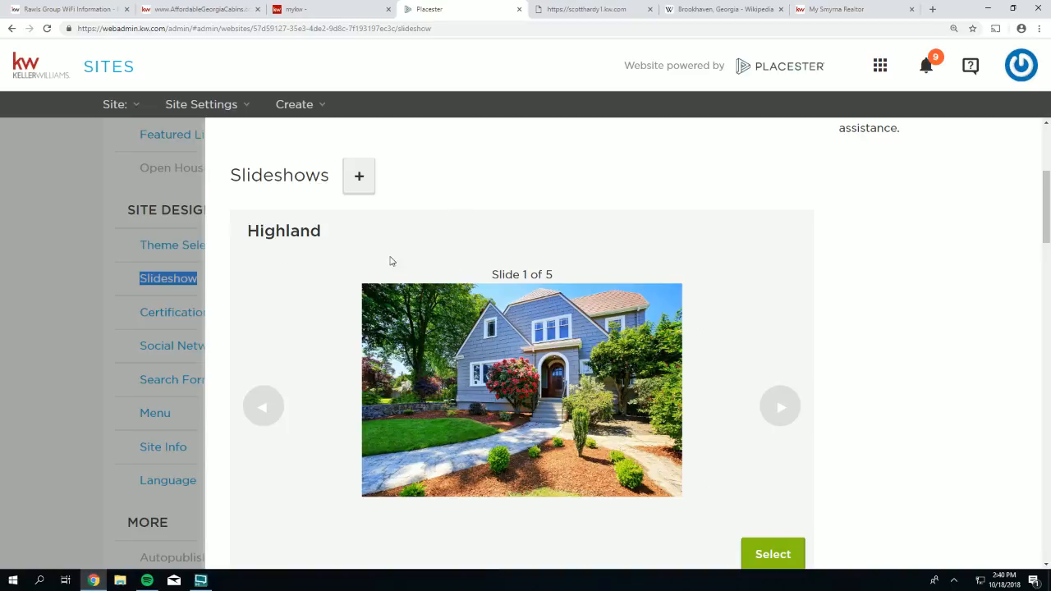
- Preview all five slides of the Highland preset
click(557, 276)
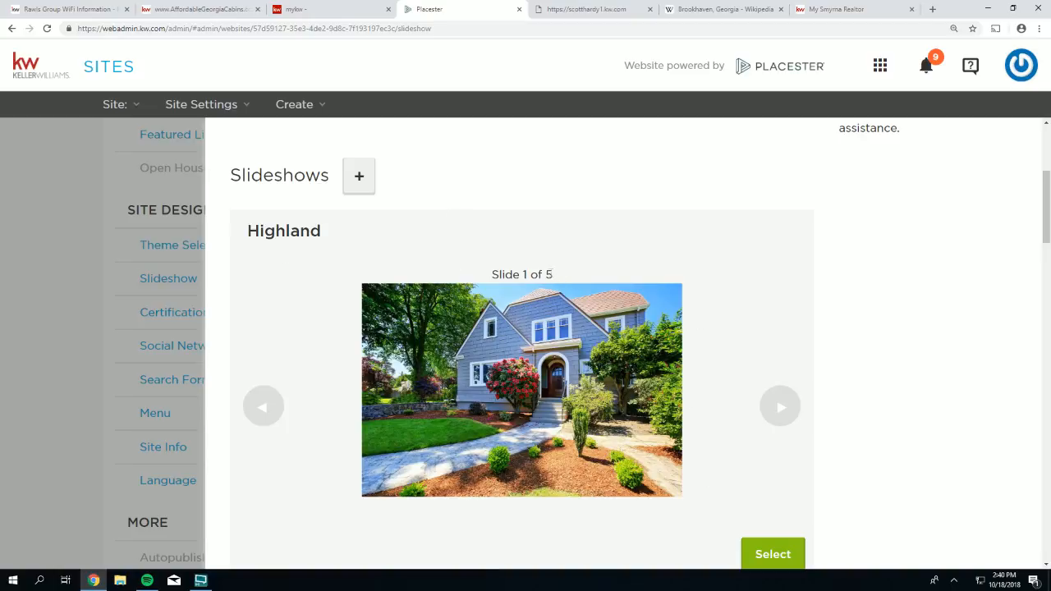
drag(556, 275, 490, 275)
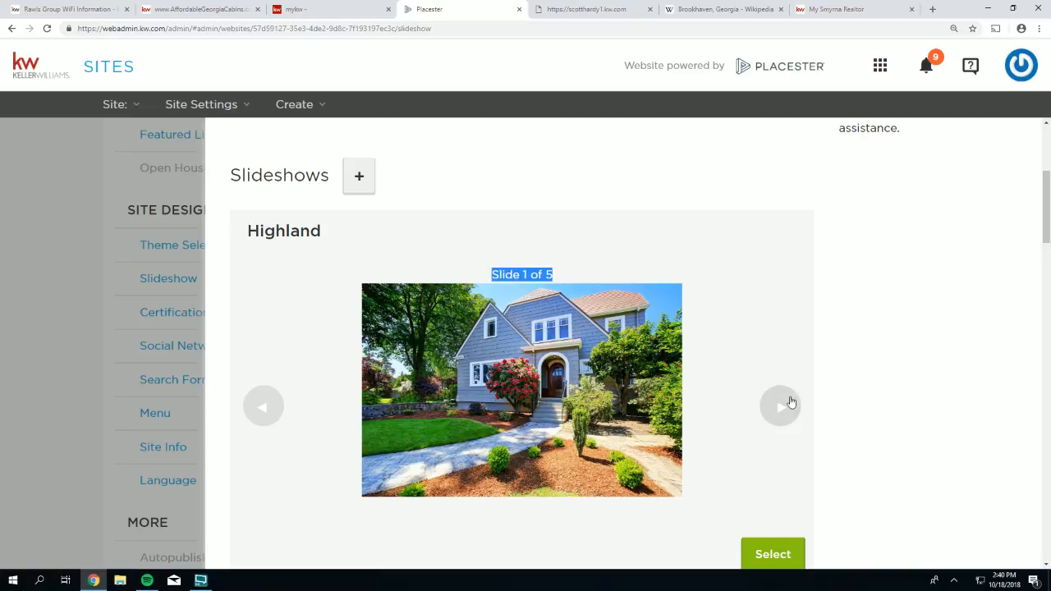
click(789, 405)
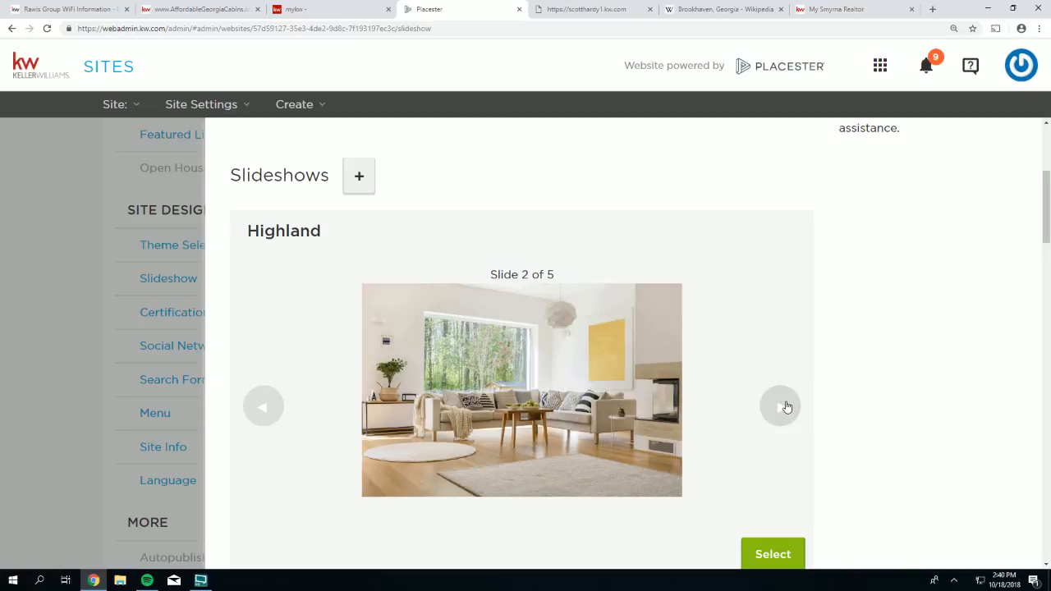
click(786, 408)
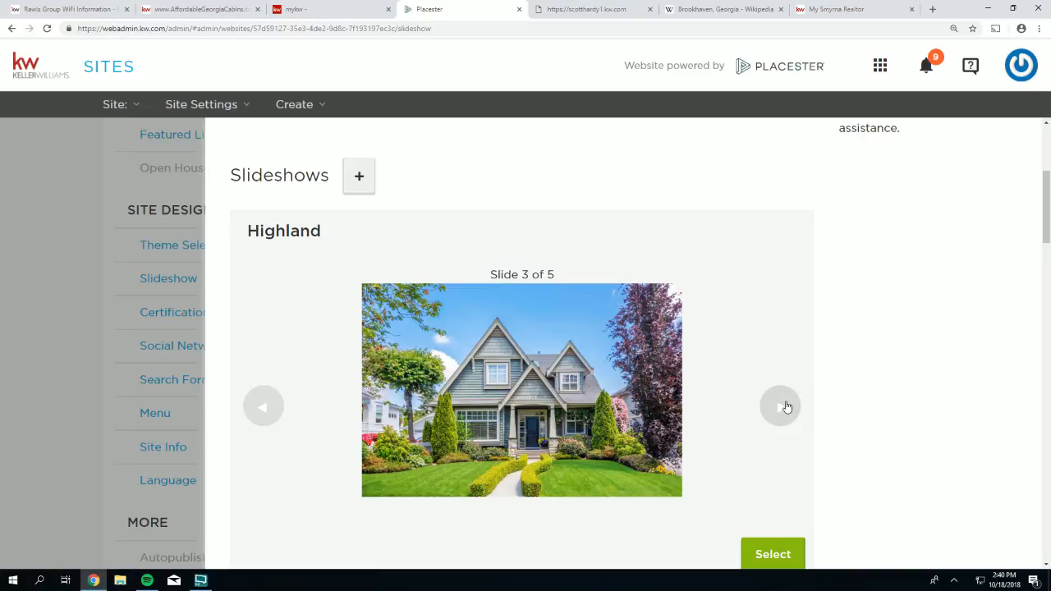
click(786, 408)
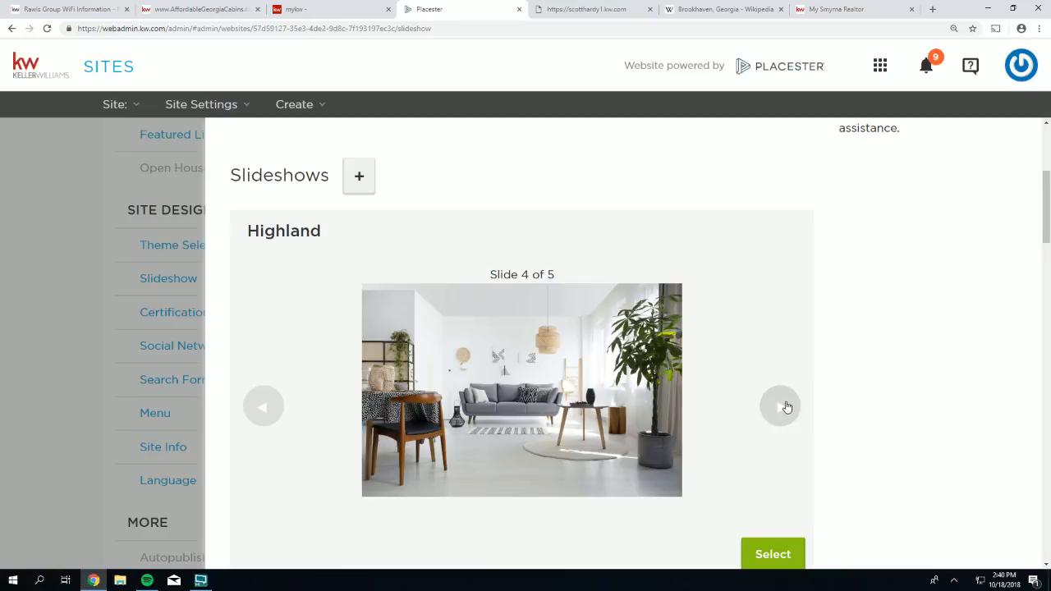
click(786, 408)
click(786, 408)
- Preview slides two through five of the Interiors preset
scroll(786, 408, down, 4)
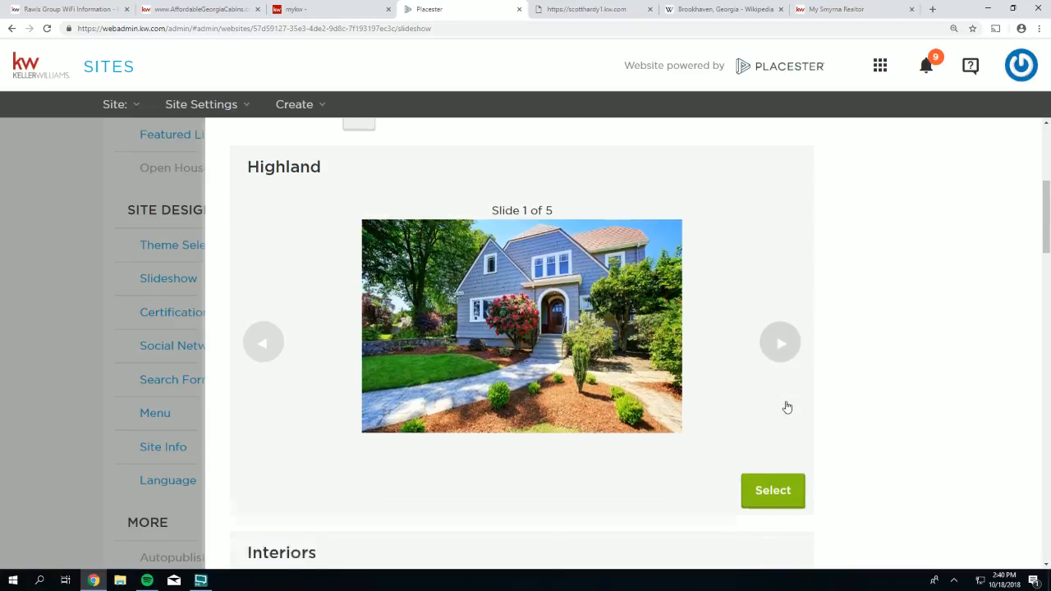
scroll(786, 408, down, 1)
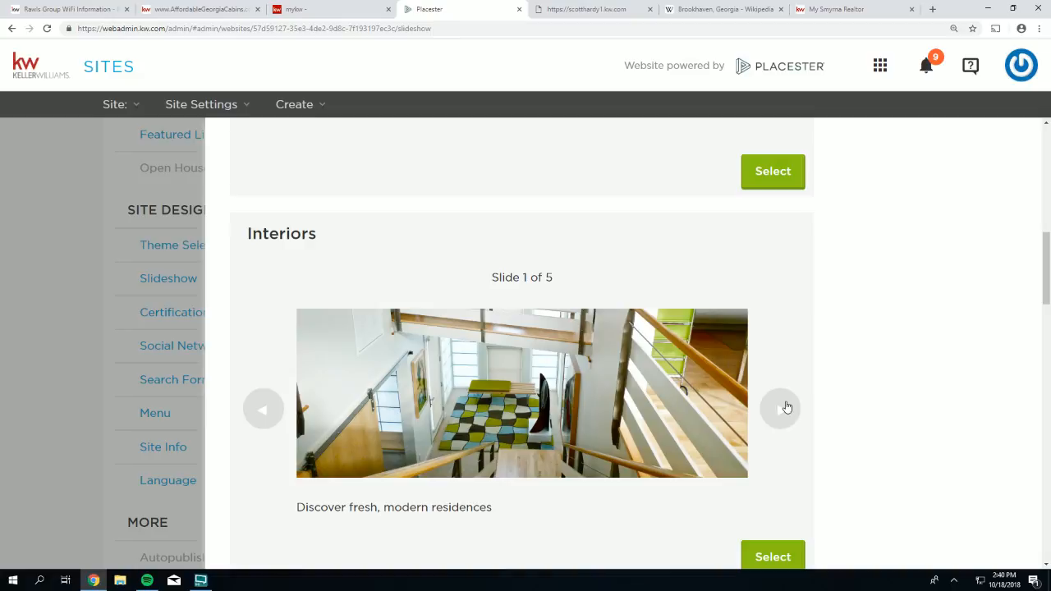
scroll(786, 408, down, 1)
click(778, 360)
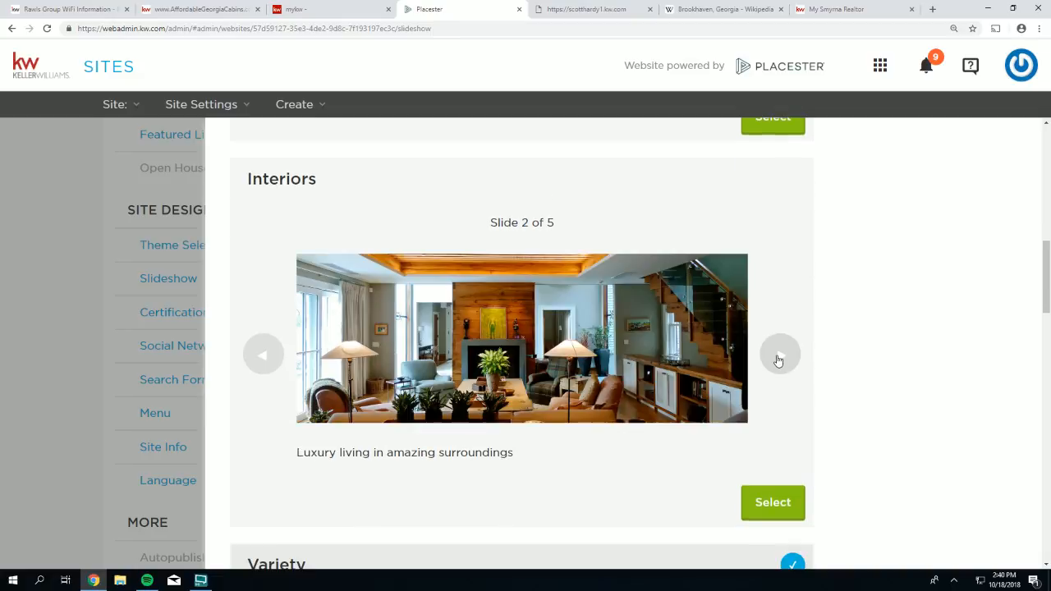
click(778, 360)
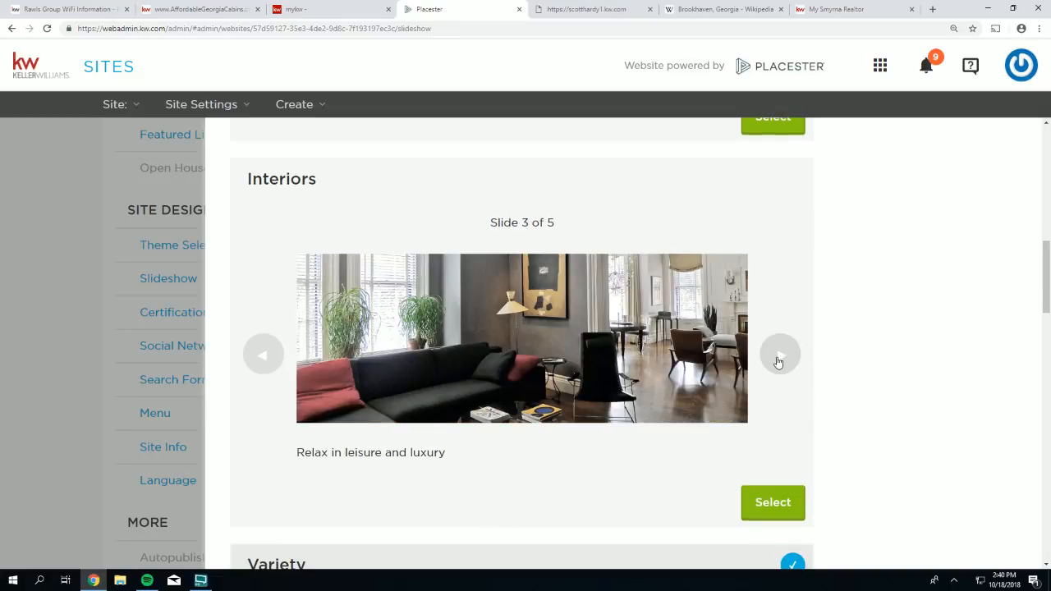
click(779, 361)
click(779, 360)
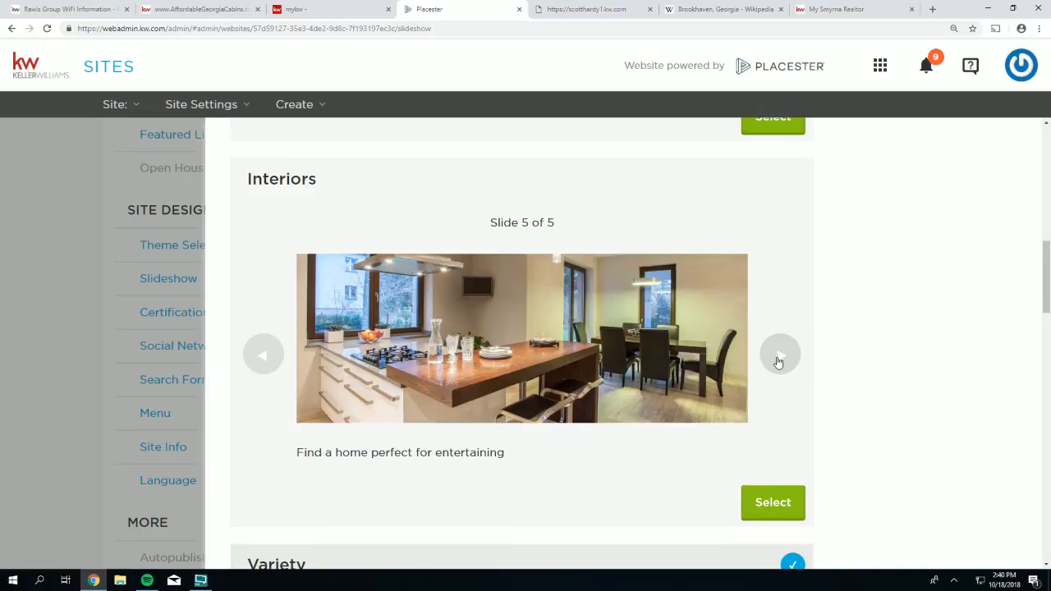
- Preview slides two through four of the Variety preset
scroll(778, 362, down, 5)
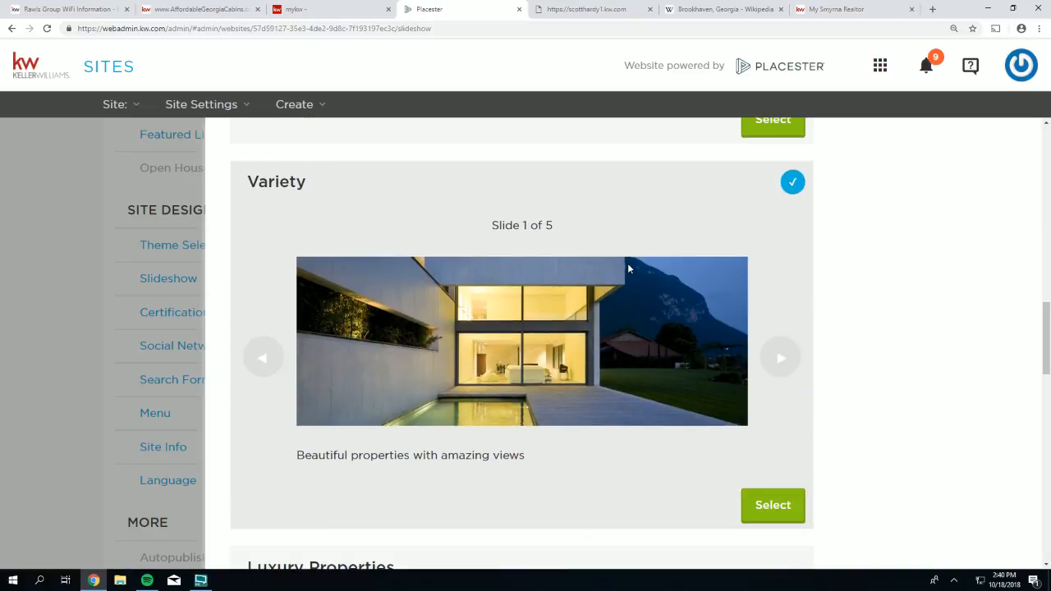
click(790, 362)
click(784, 358)
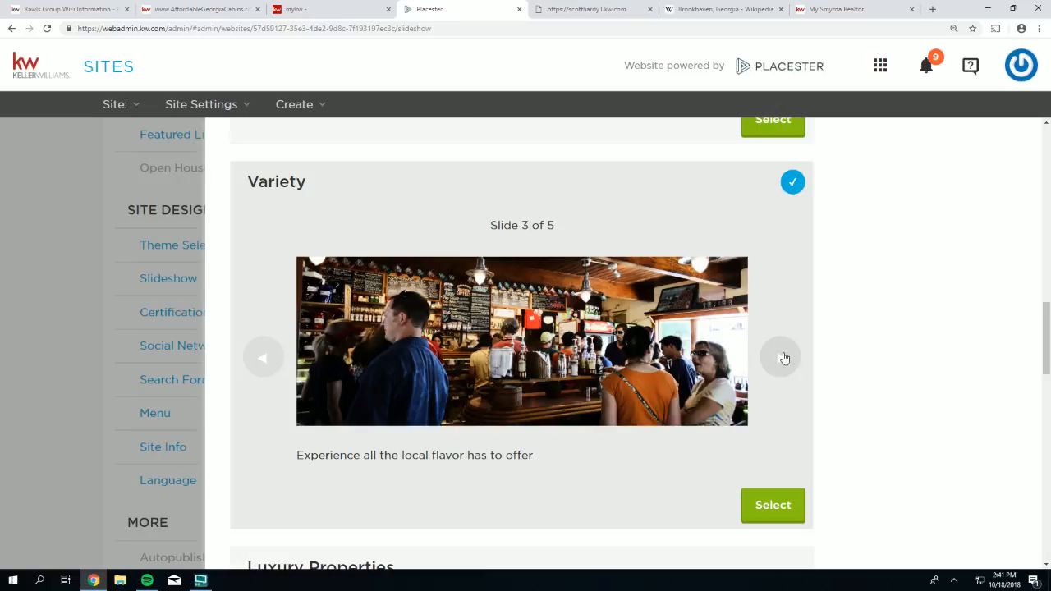
click(785, 358)
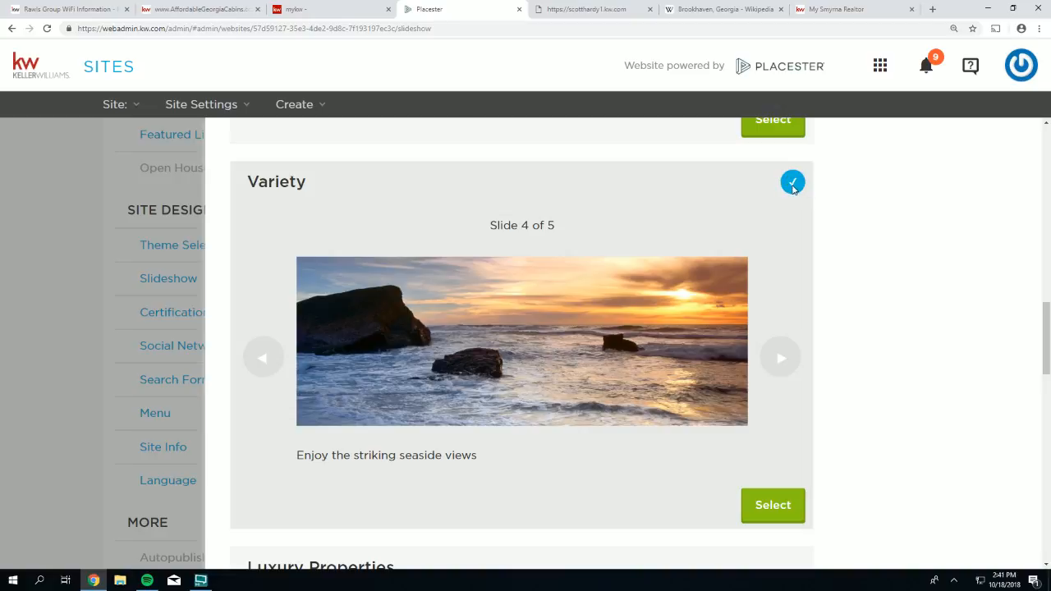
- Cycle through all five Luxury Properties slides back to the first
scroll(790, 345, down, 2)
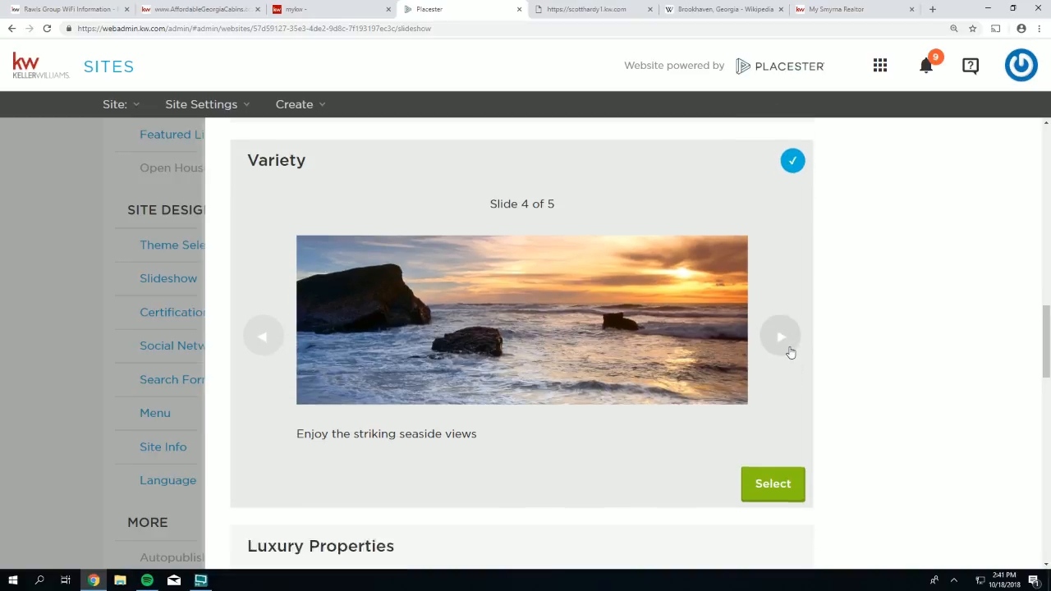
scroll(790, 351, up, 2)
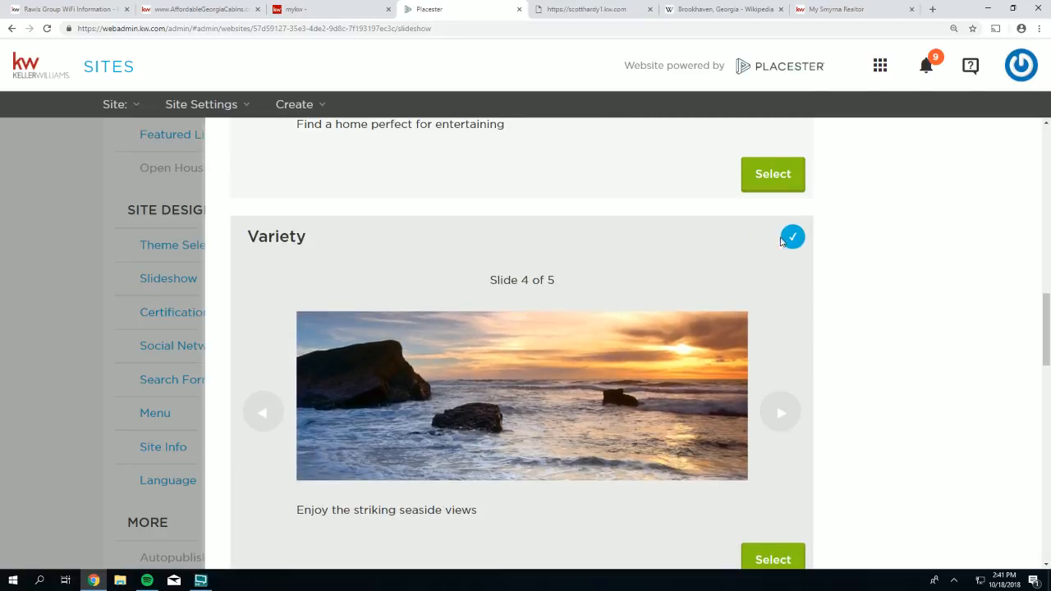
scroll(880, 355, down, 5)
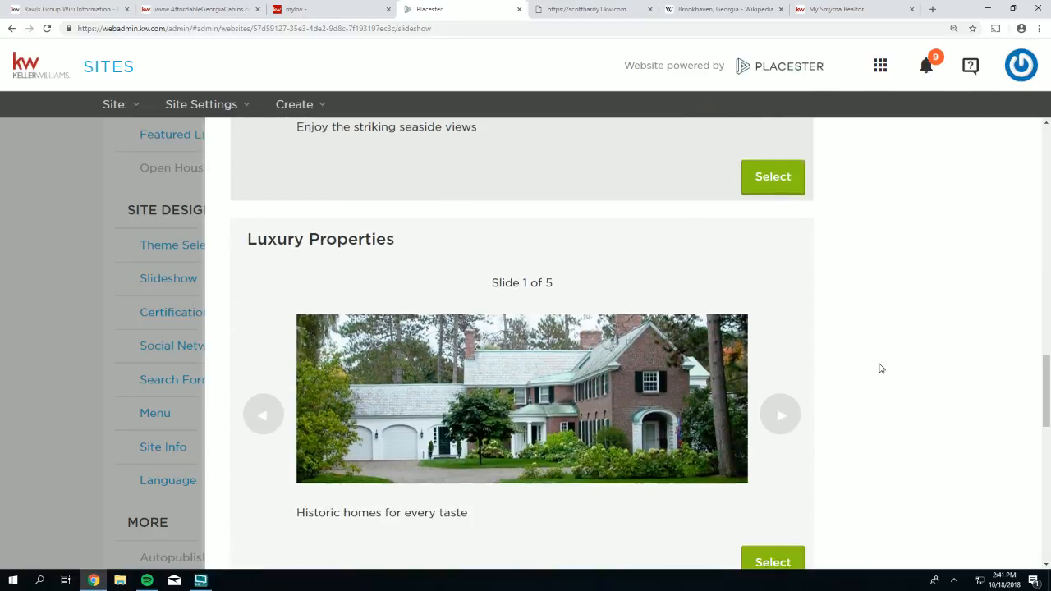
click(786, 372)
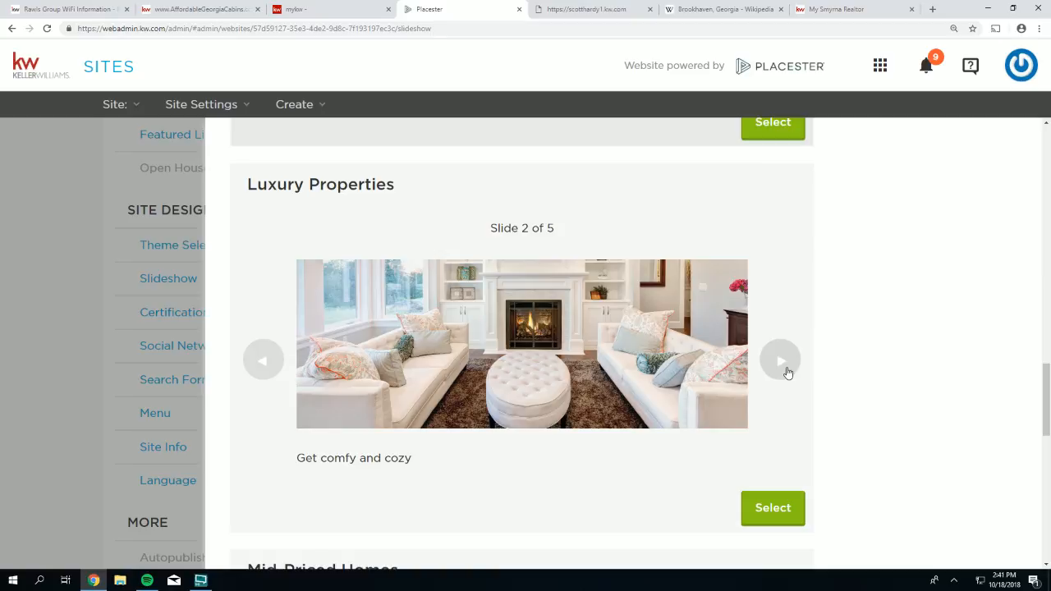
click(787, 372)
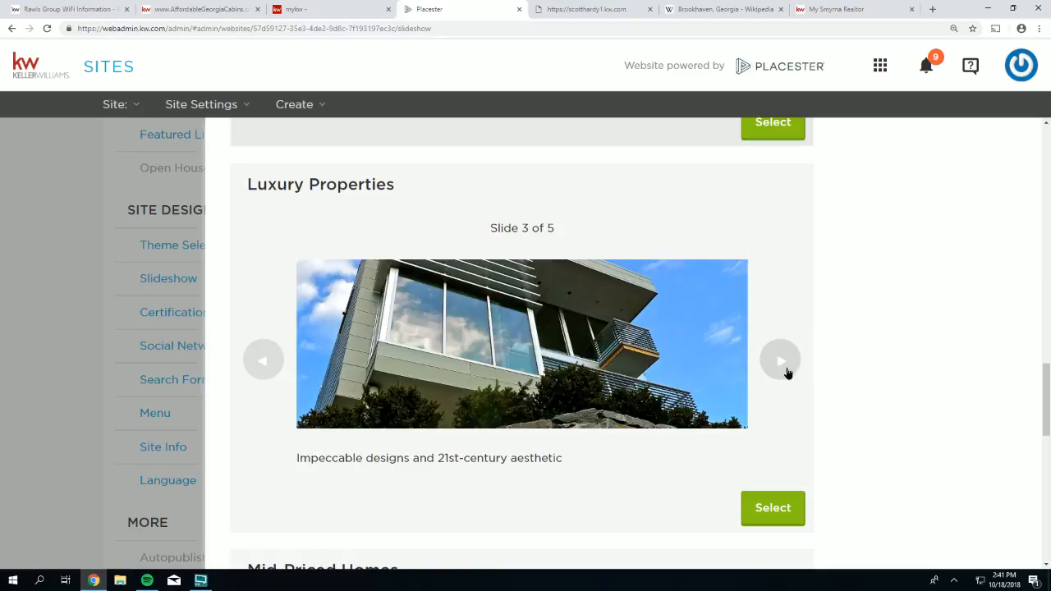
click(787, 372)
click(786, 372)
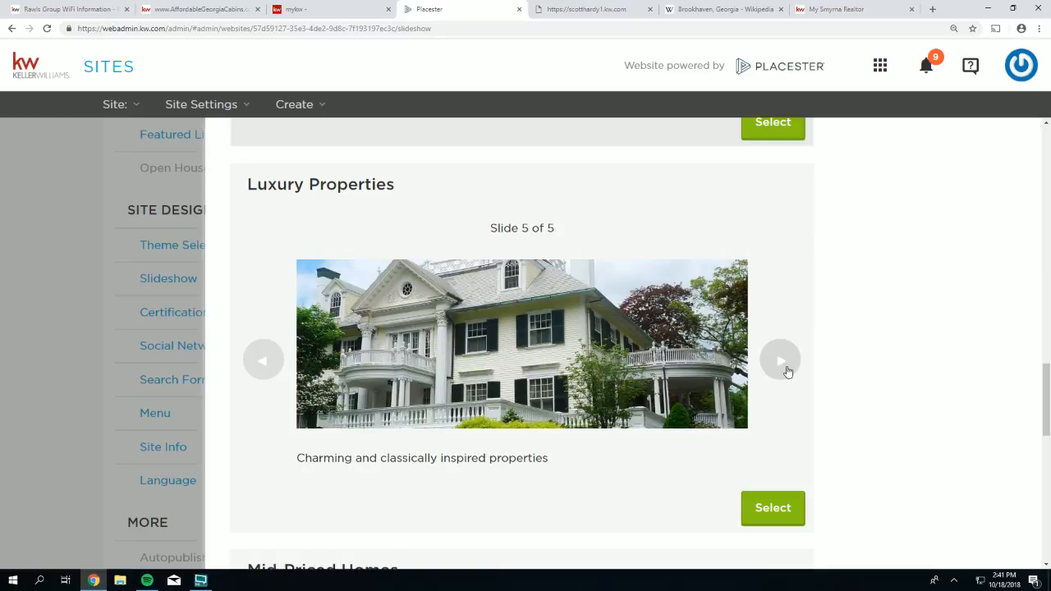
click(787, 372)
- Preview slides two through five of the Mid-Priced Homes preset
scroll(787, 370, down, 3)
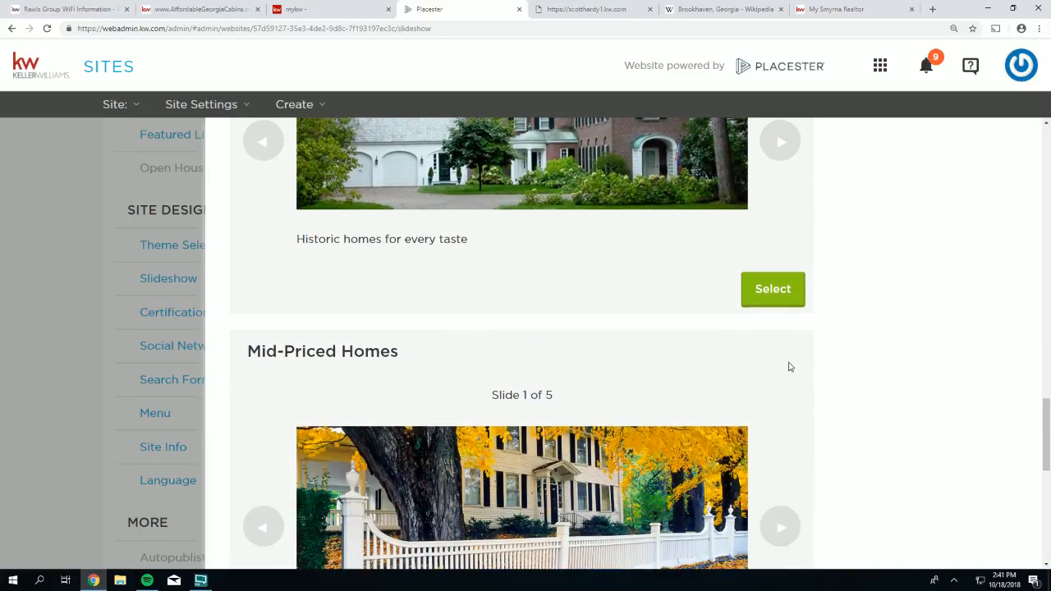
scroll(789, 367, down, 2)
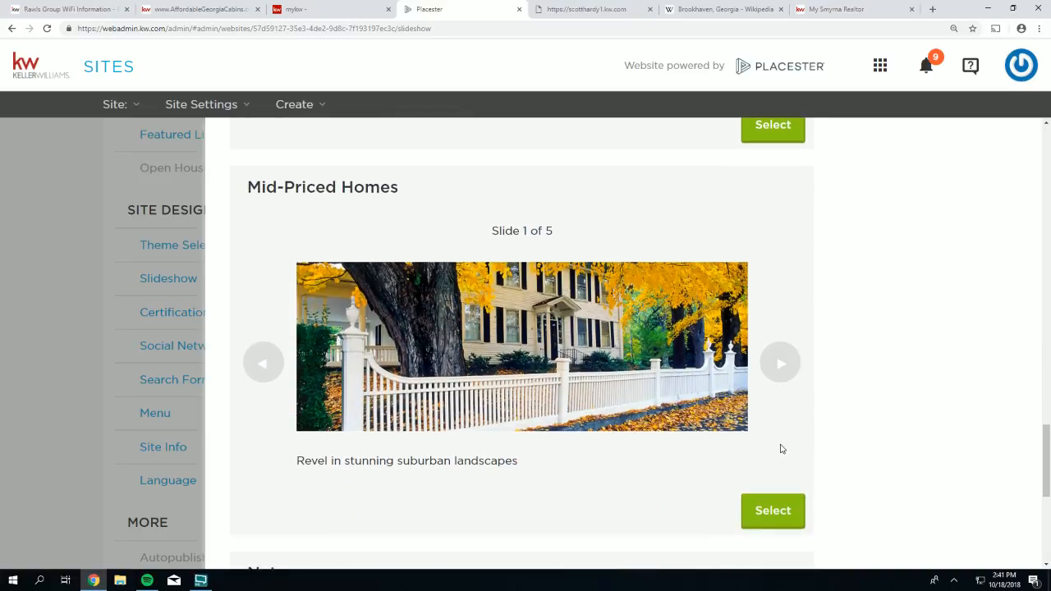
click(787, 365)
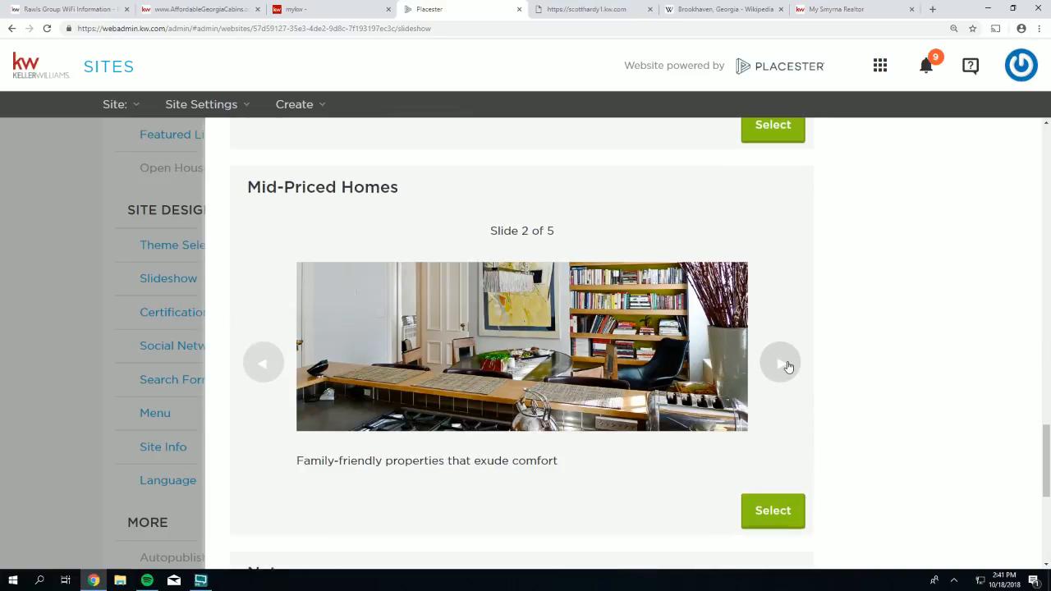
click(787, 365)
click(786, 366)
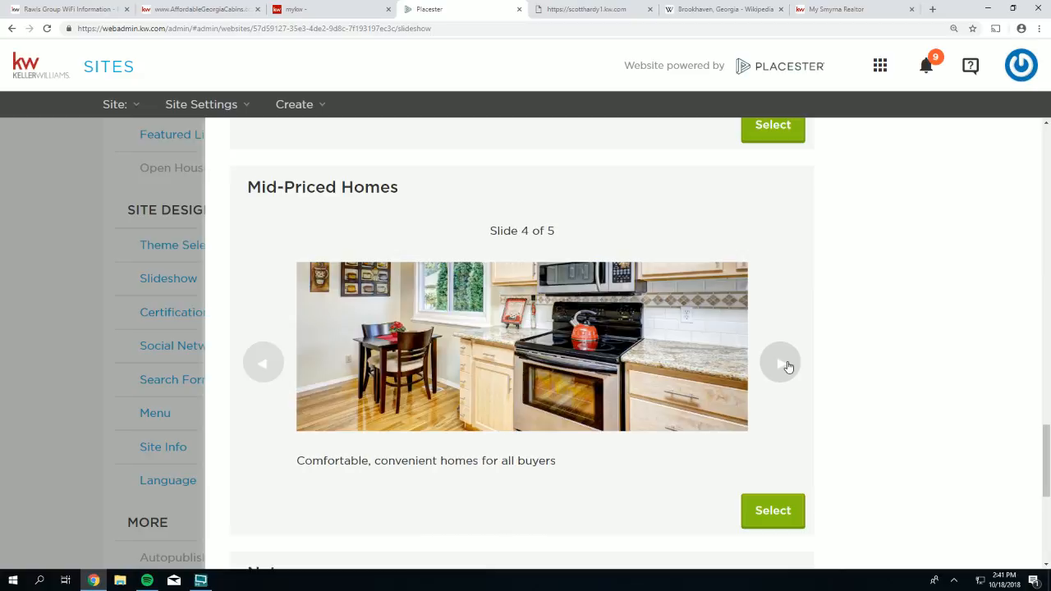
click(786, 365)
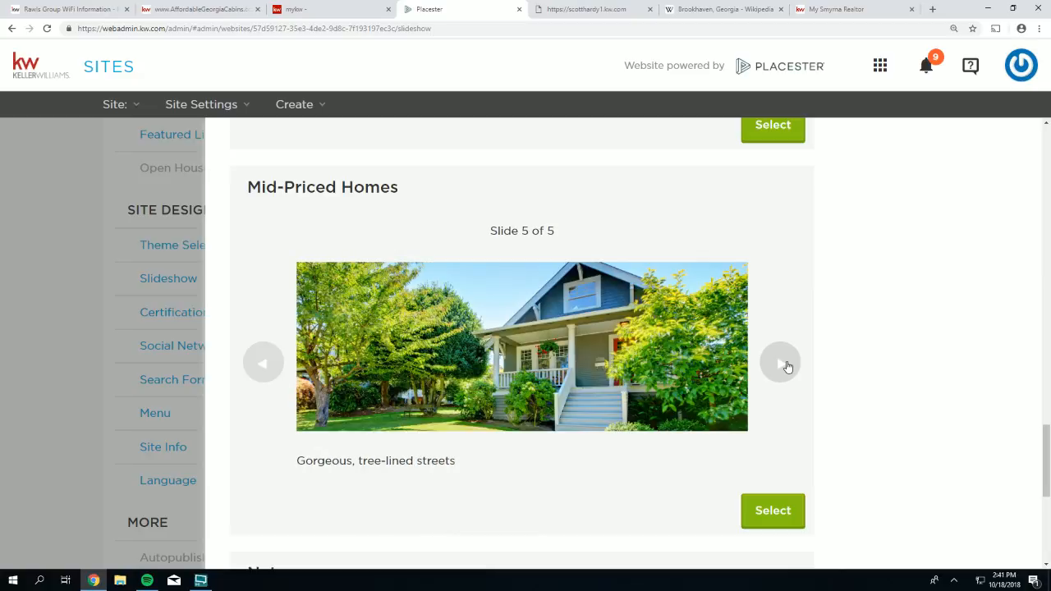
- Cycle twice through the five Nature preset slides
scroll(787, 366, down, 5)
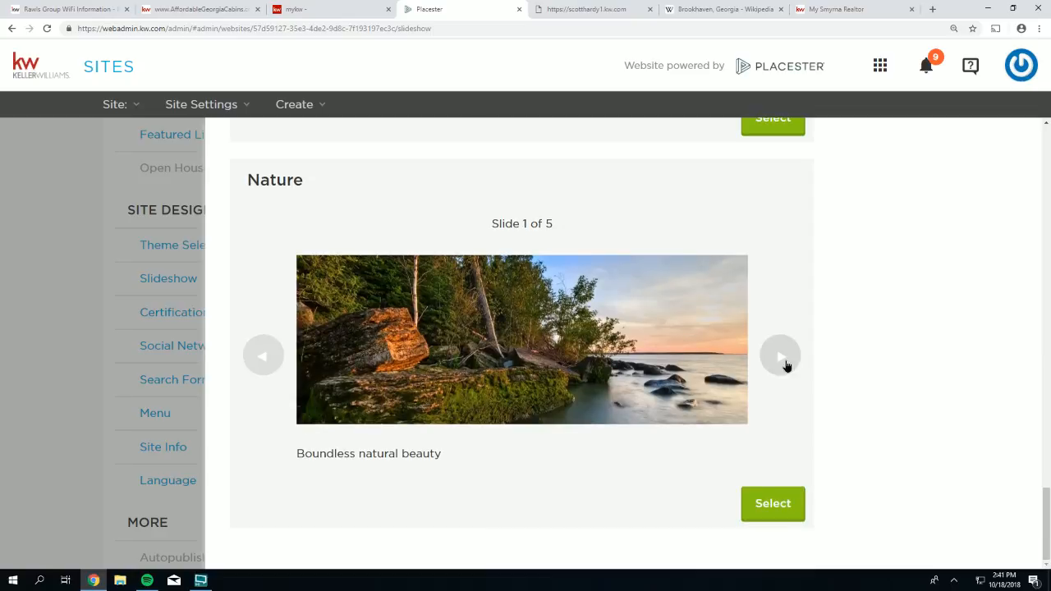
click(787, 366)
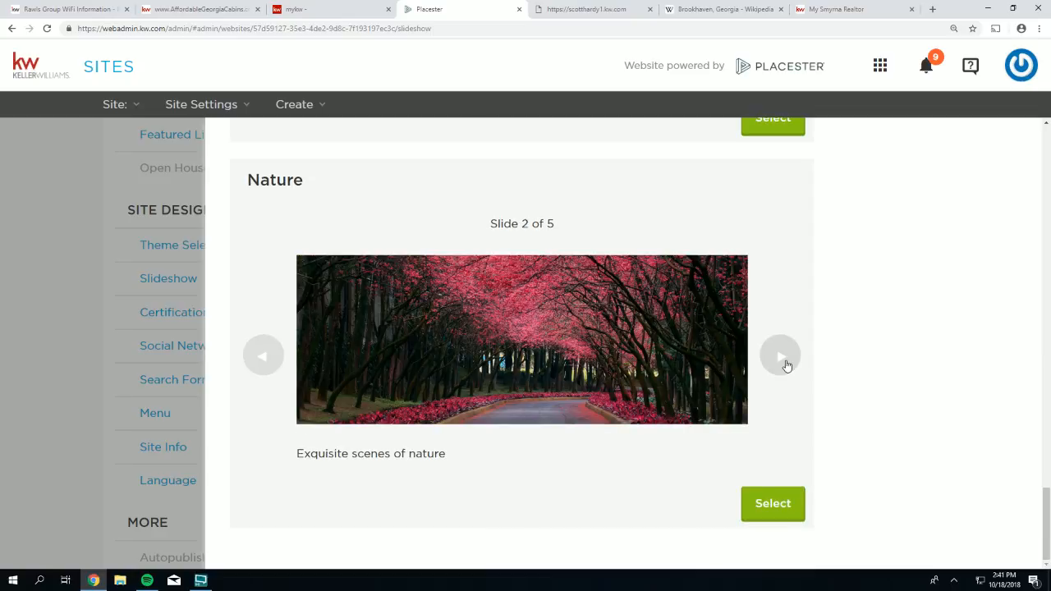
click(786, 366)
click(787, 366)
click(785, 365)
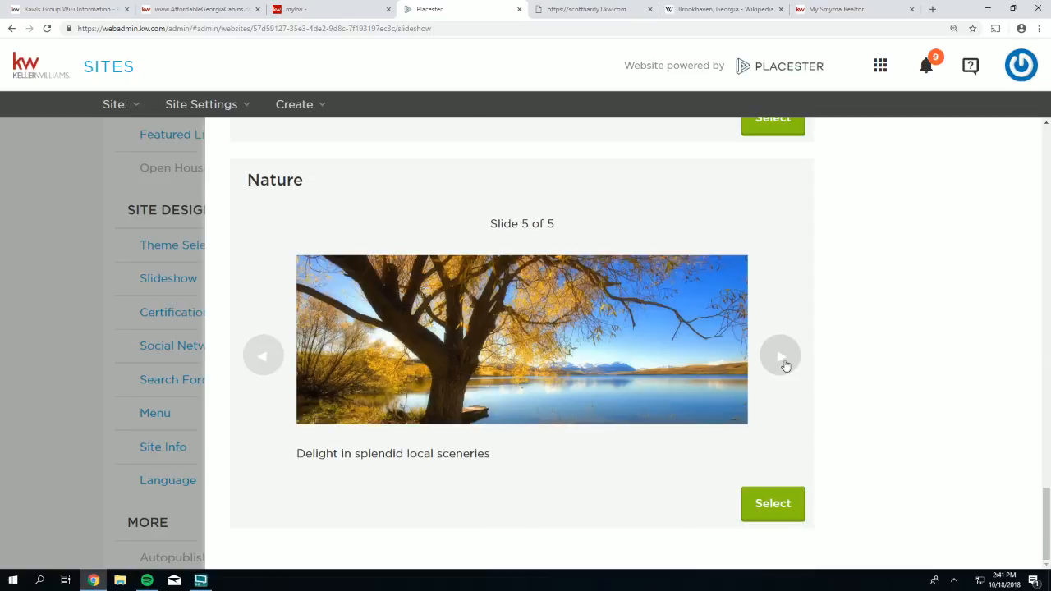
click(785, 365)
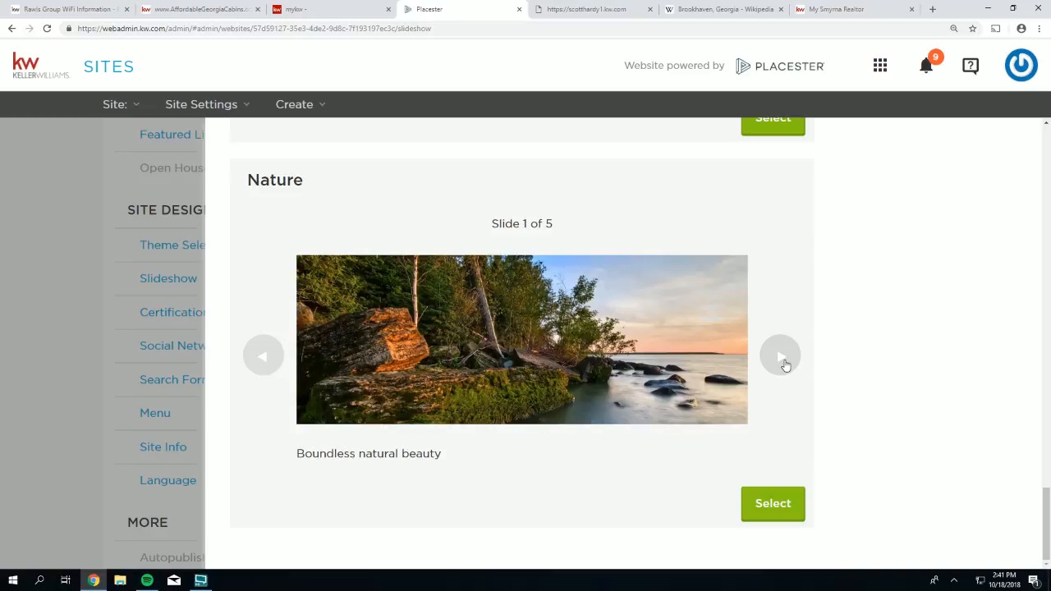
click(785, 365)
click(785, 365)
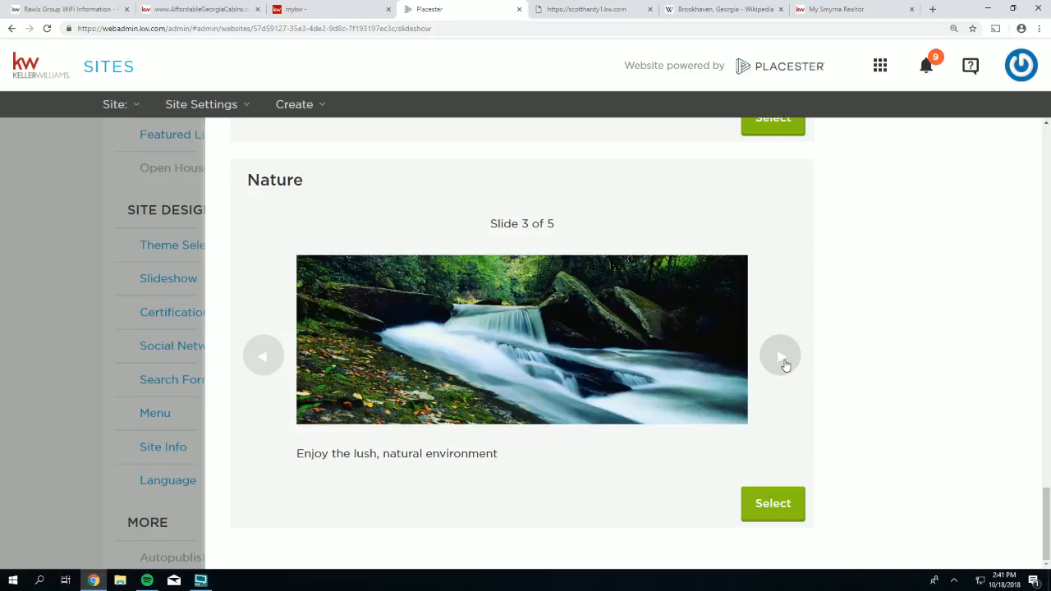
click(786, 366)
click(785, 365)
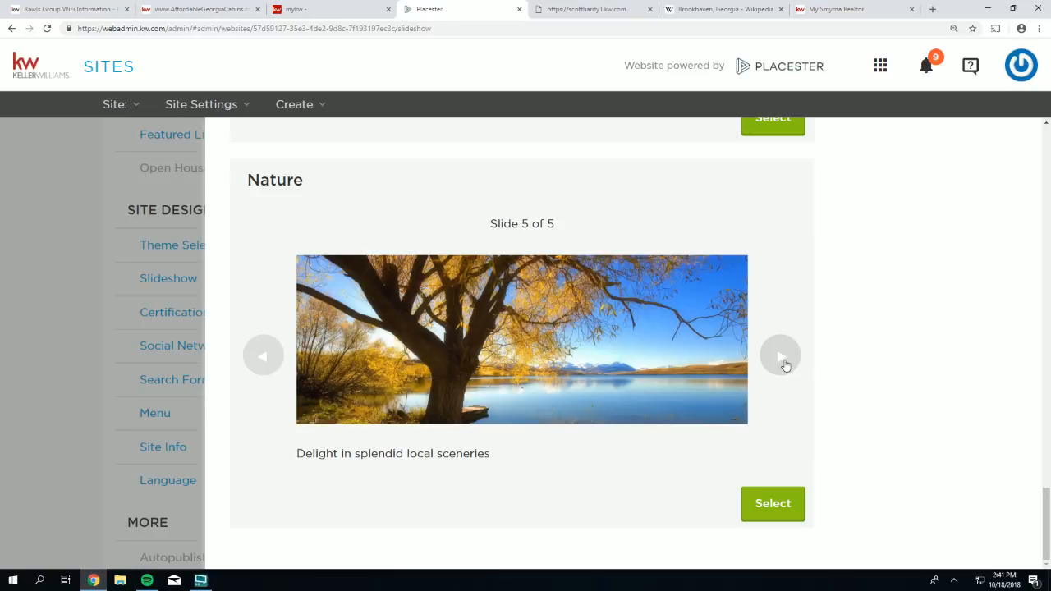
- Scroll back up to the Variety preset and its Select button
scroll(785, 365, up, 5)
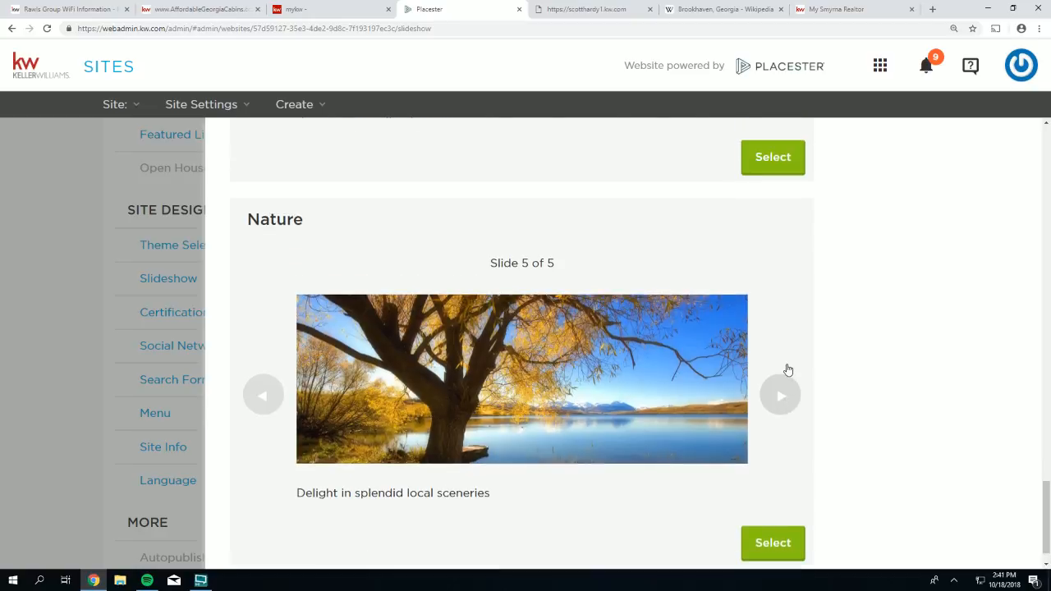
scroll(784, 365, up, 6)
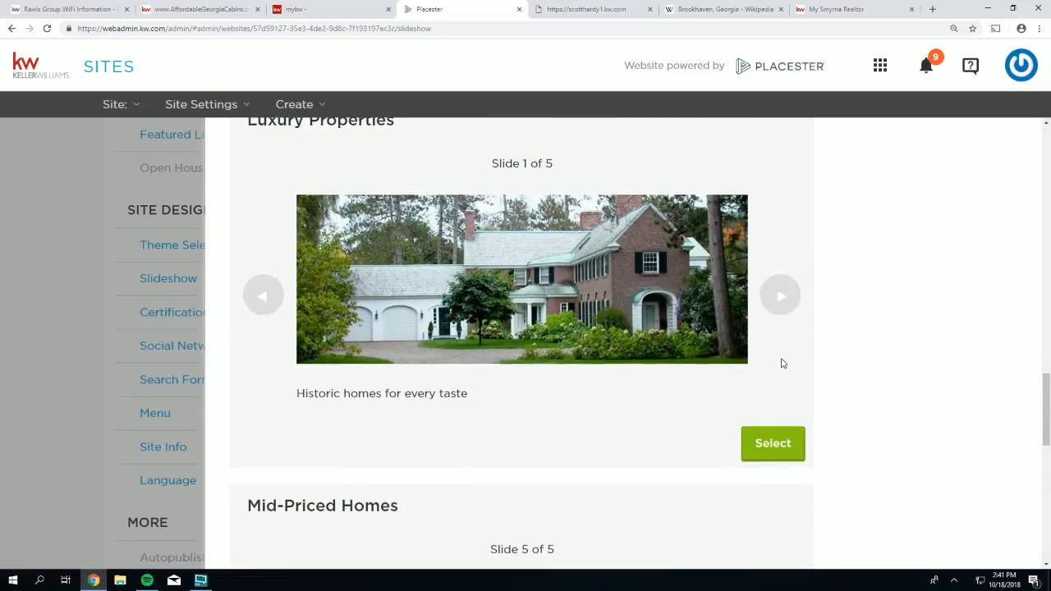
scroll(782, 362, up, 5)
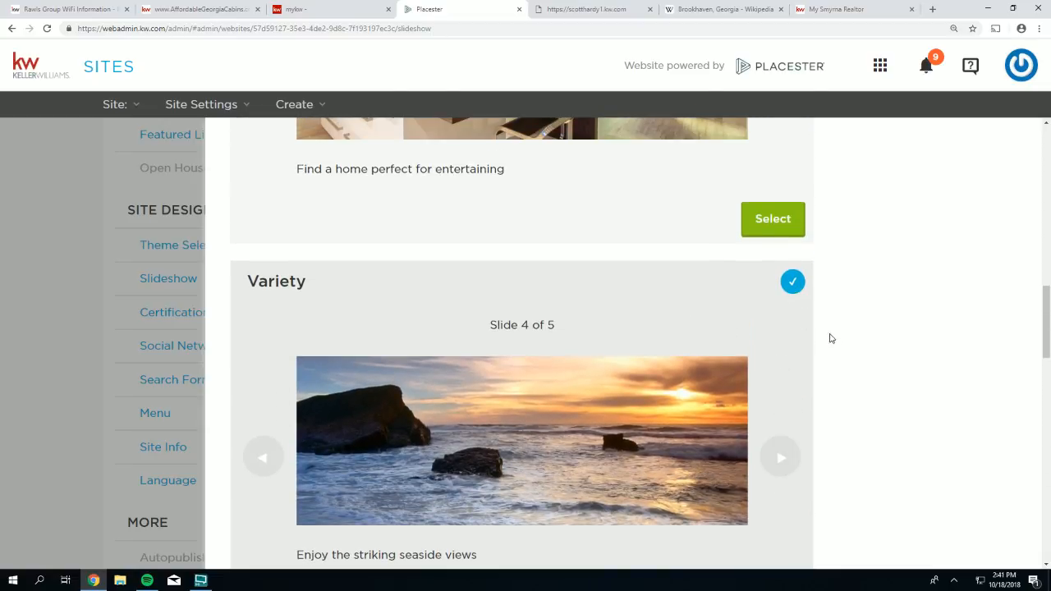
scroll(856, 343, down, 2)
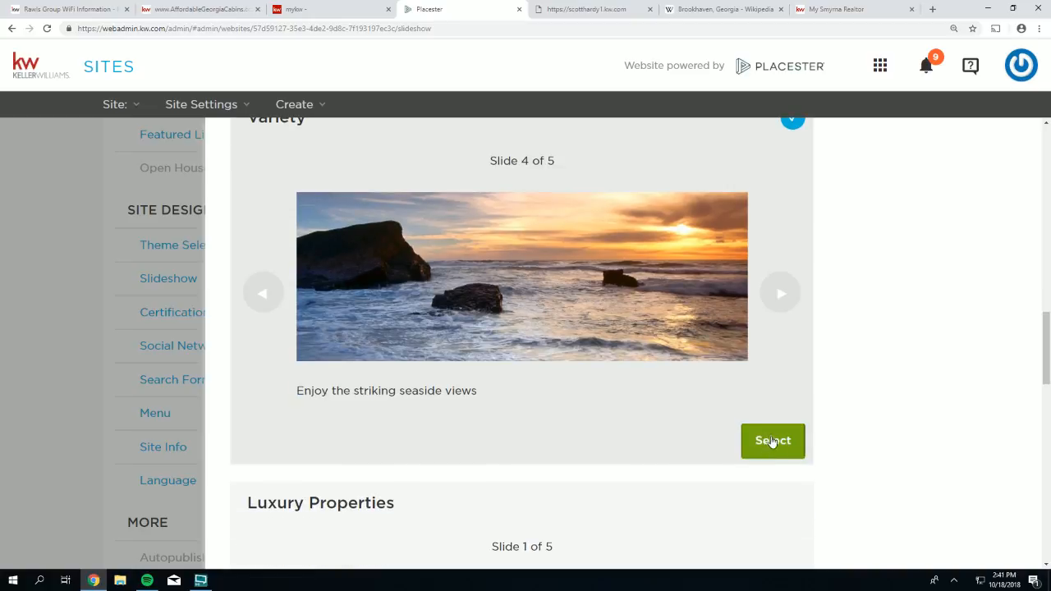
- Select the Variety preset and save the Homepage Slideshow form
click(772, 445)
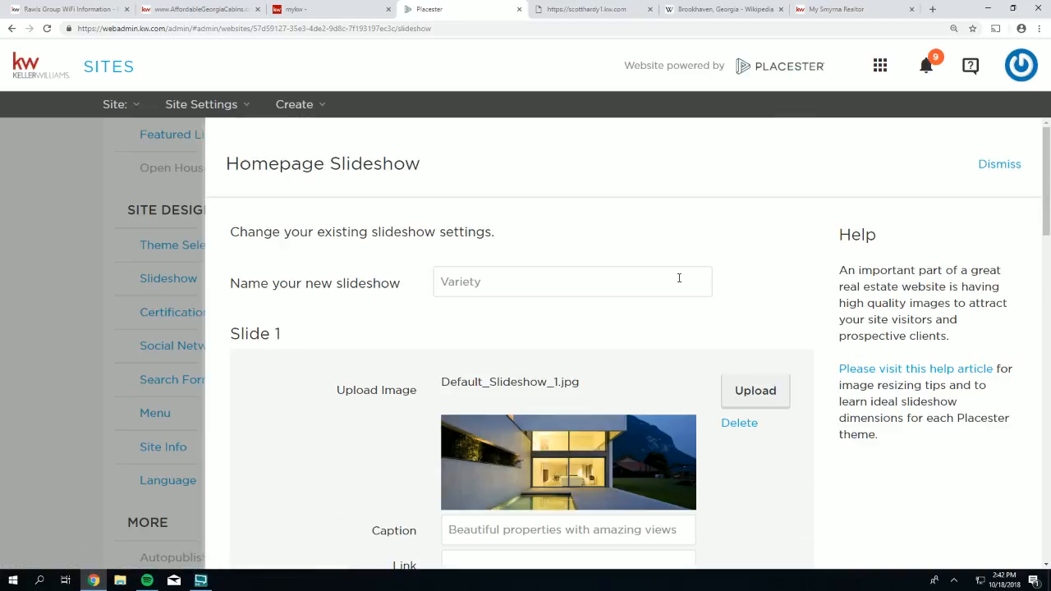
scroll(678, 279, down, 1)
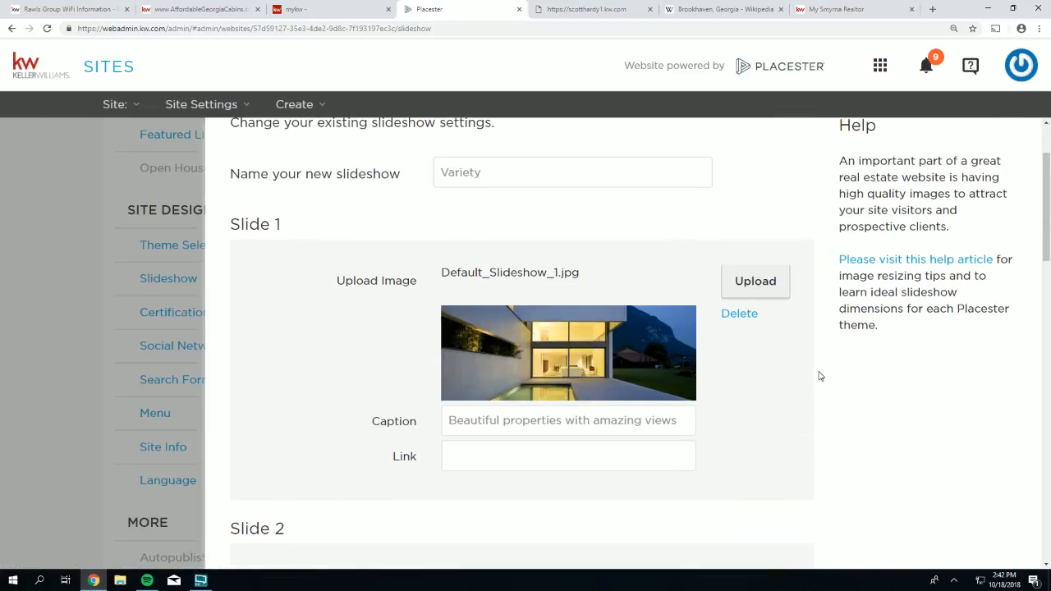
scroll(820, 378, down, 1)
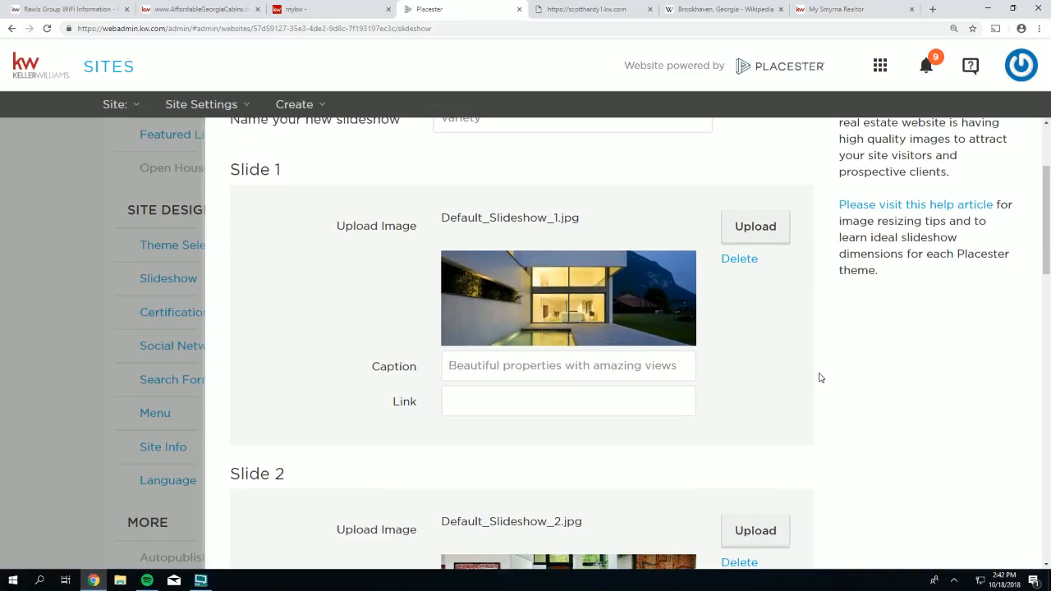
scroll(819, 378, down, 1)
scroll(819, 378, down, 1)
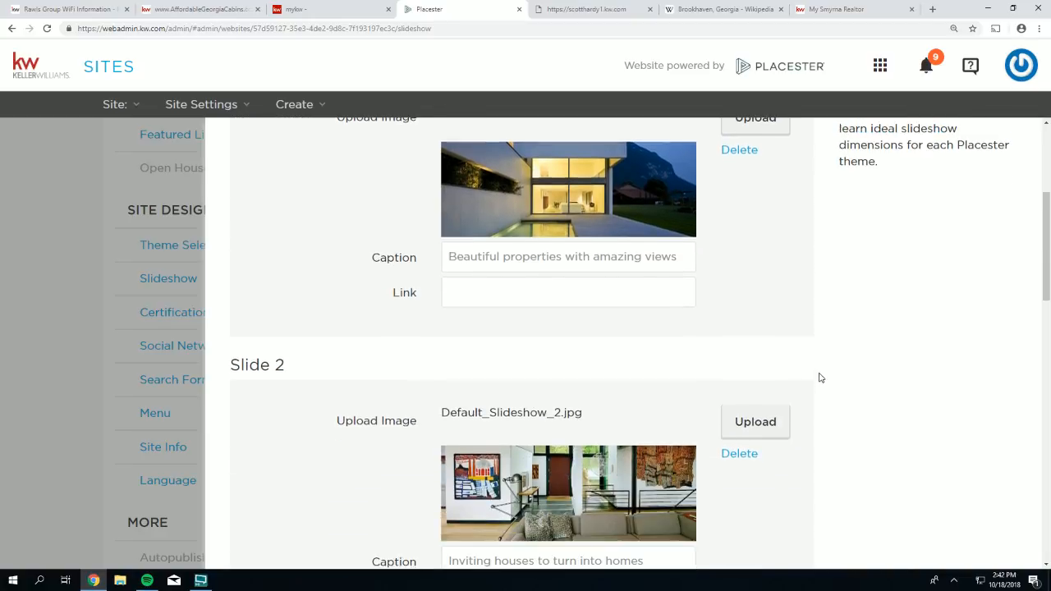
scroll(820, 378, down, 1)
scroll(819, 378, up, 4)
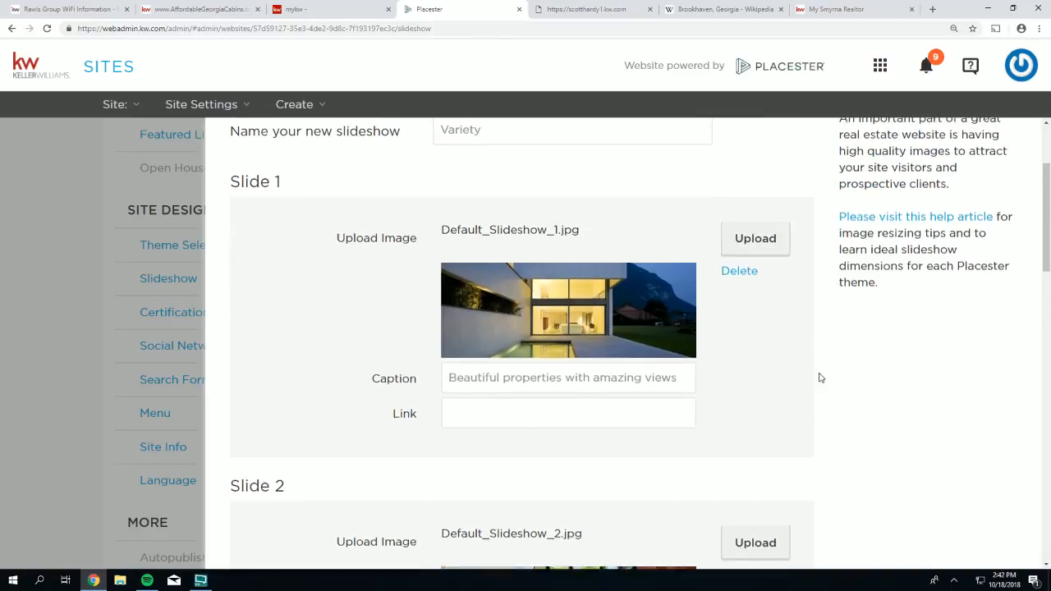
scroll(763, 422, down, 11)
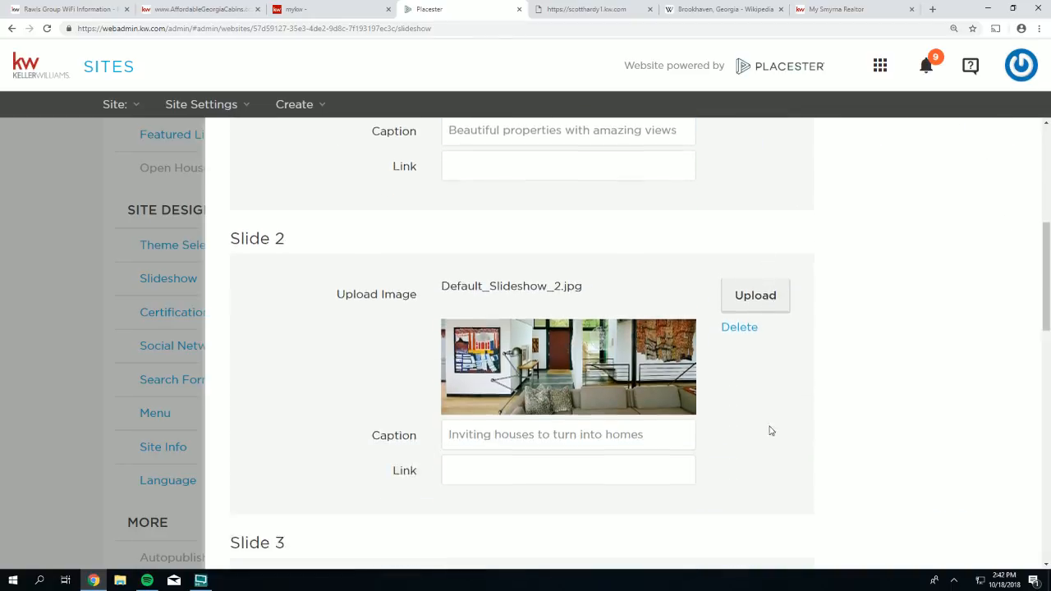
scroll(789, 444, down, 13)
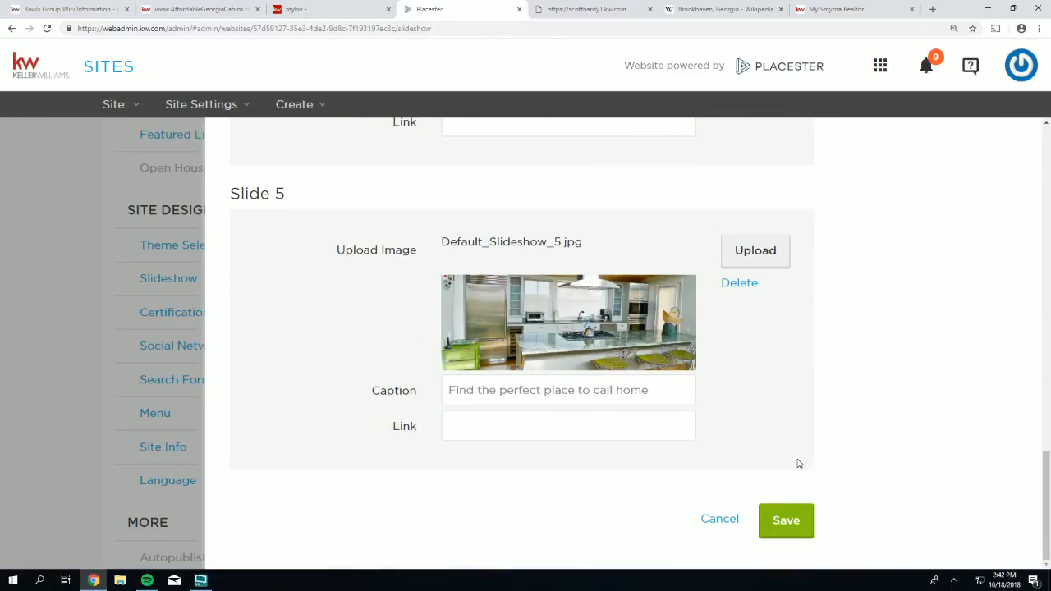
click(786, 521)
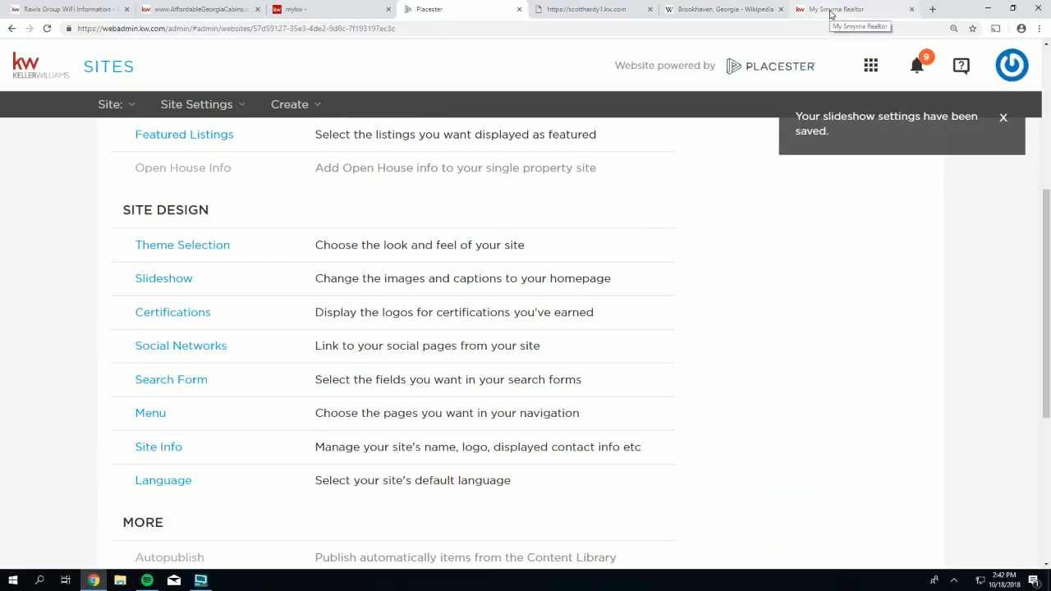
- Reload the live scotthardy1.kw.com homepage, view the fourth seaside slide, then return to admin
click(566, 10)
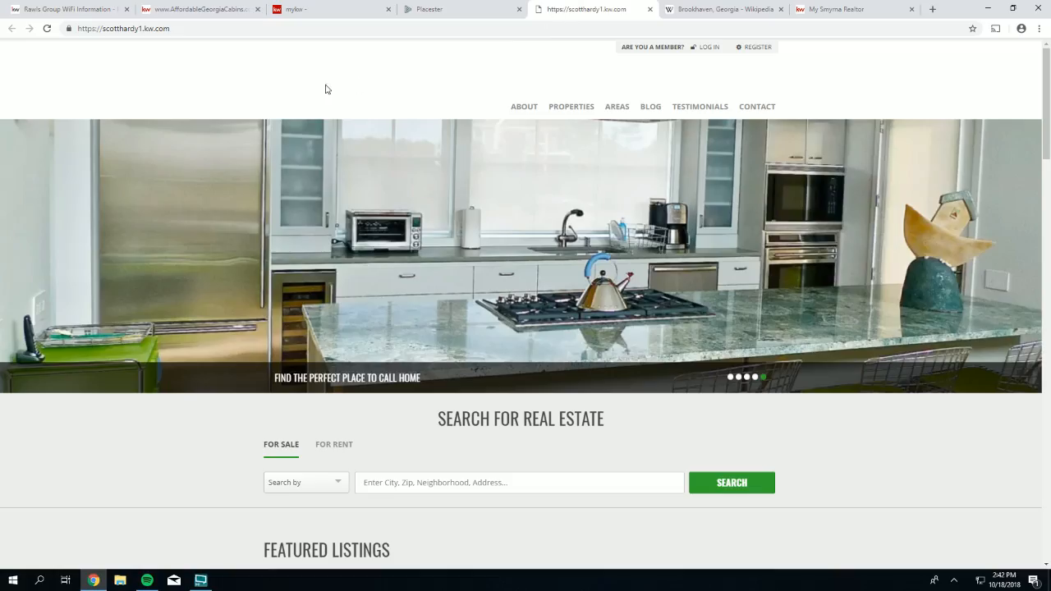
click(46, 28)
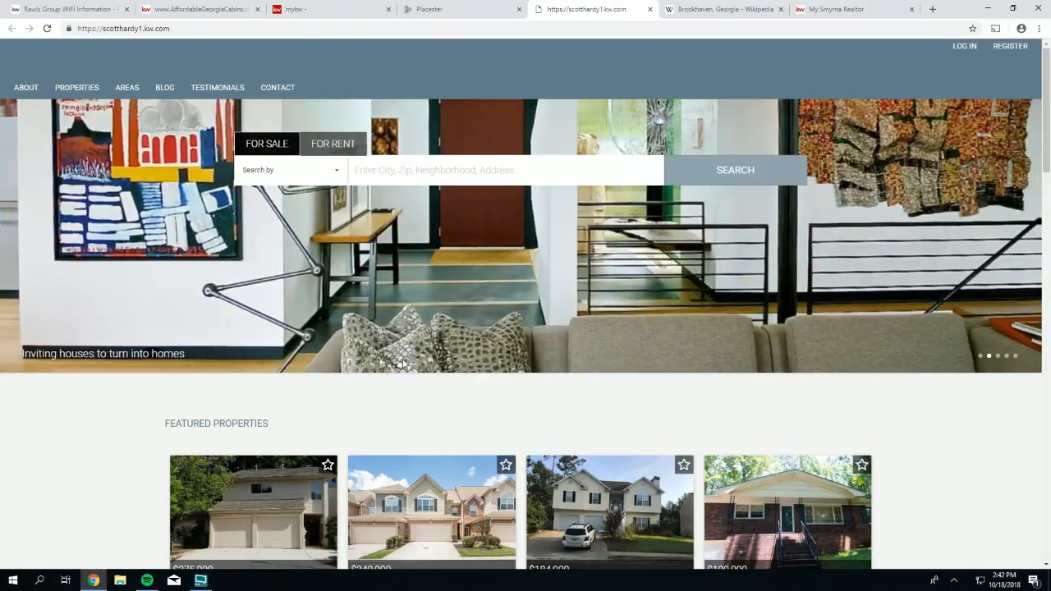
click(1007, 356)
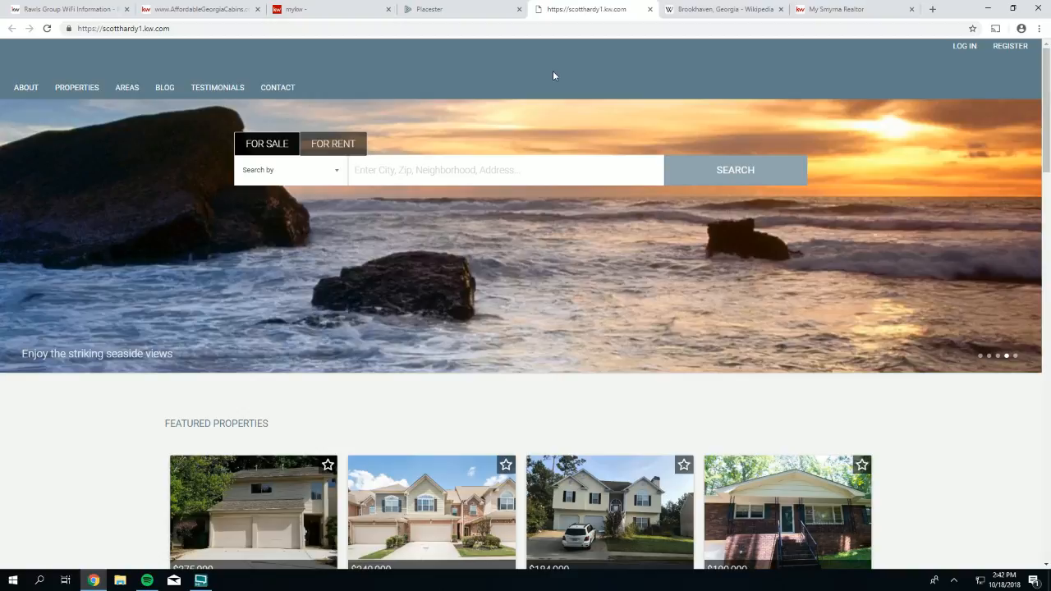
click(447, 11)
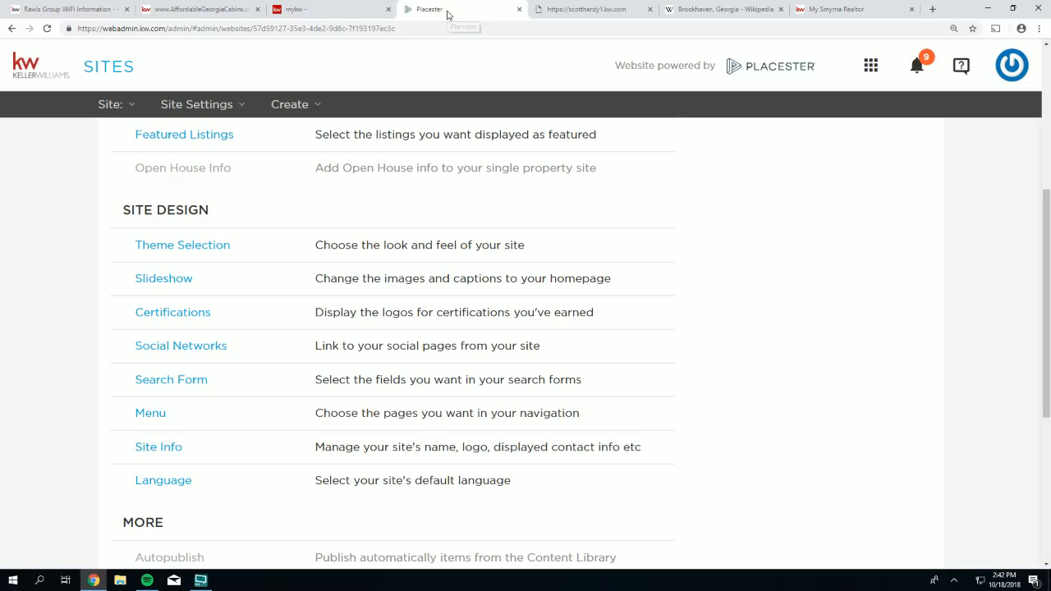
- Open Slideshow settings, select Variety, and scroll down to its Slide 4 fields
click(143, 278)
scroll(381, 372, down, 5)
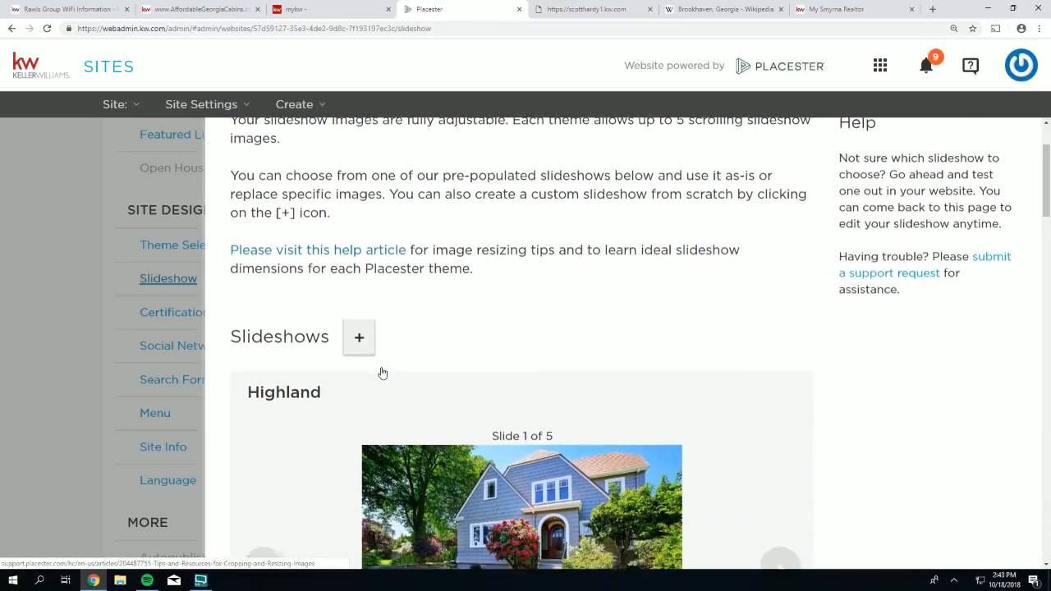
scroll(389, 375, down, 8)
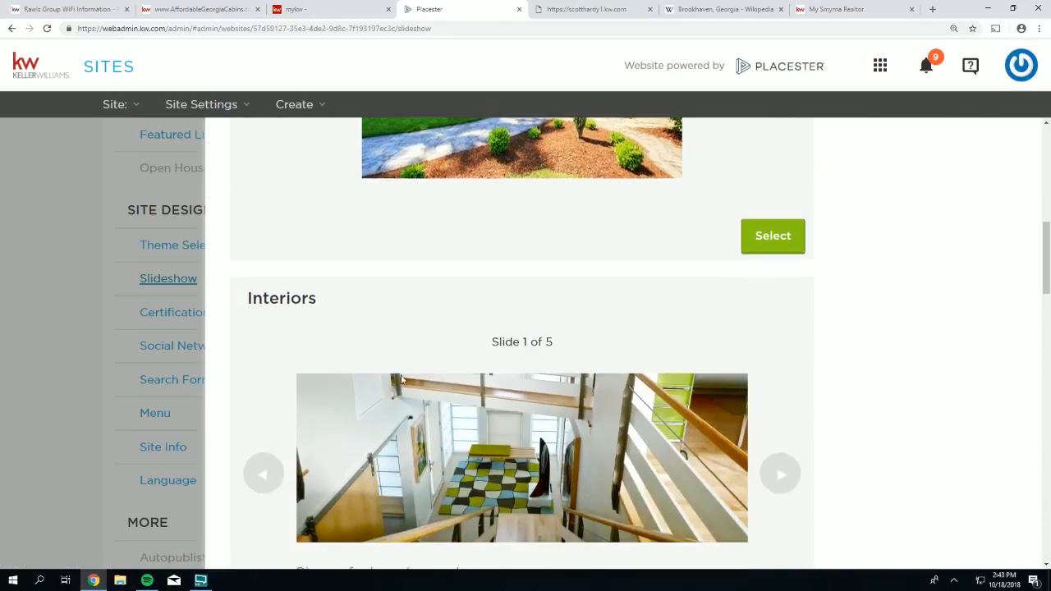
scroll(701, 375, up, 1)
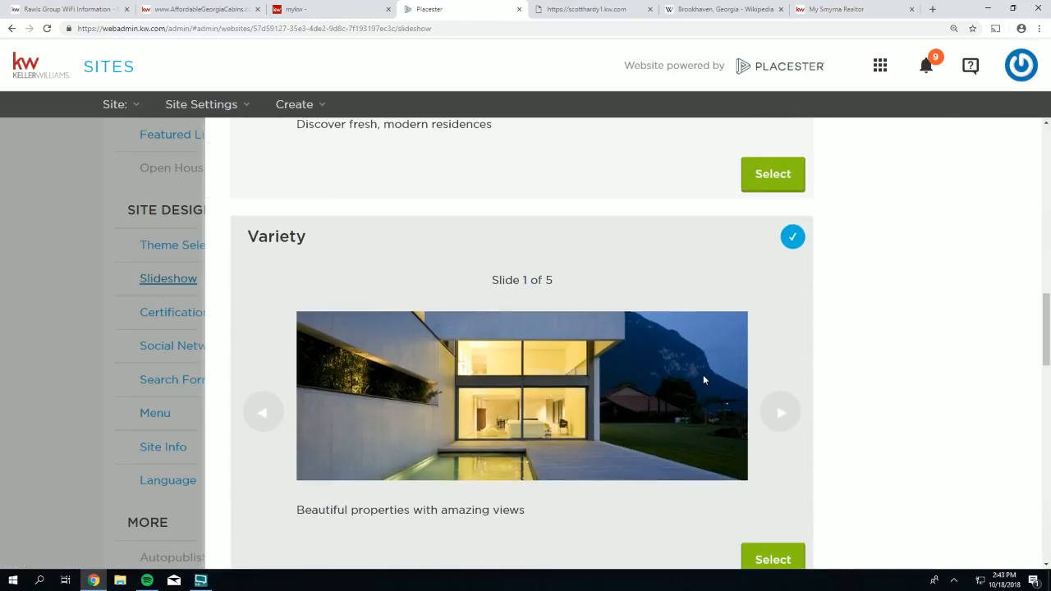
scroll(701, 375, down, 1)
click(773, 504)
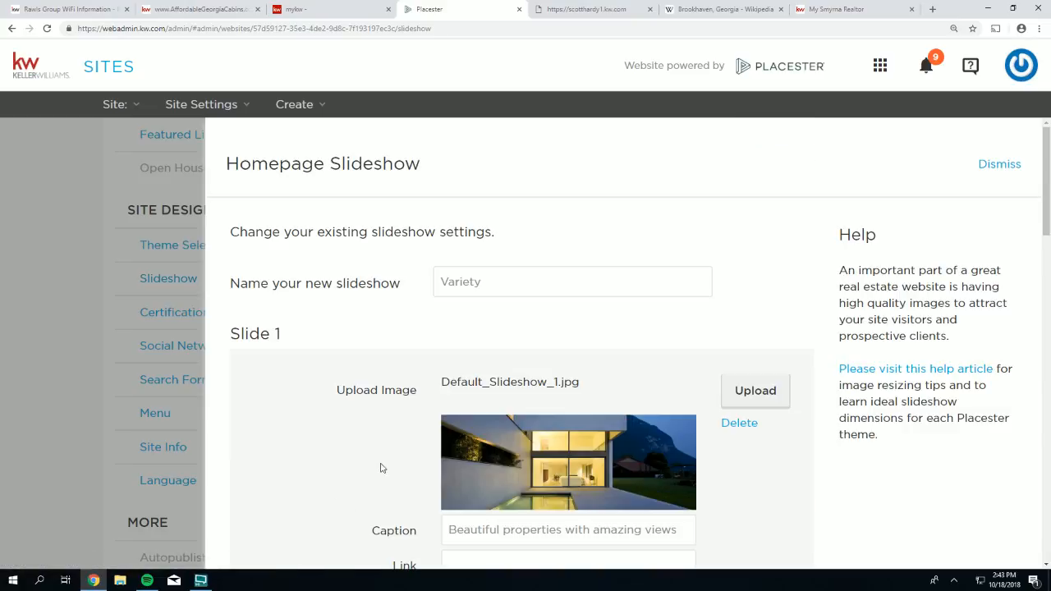
scroll(927, 428, down, 1)
scroll(927, 428, down, 3)
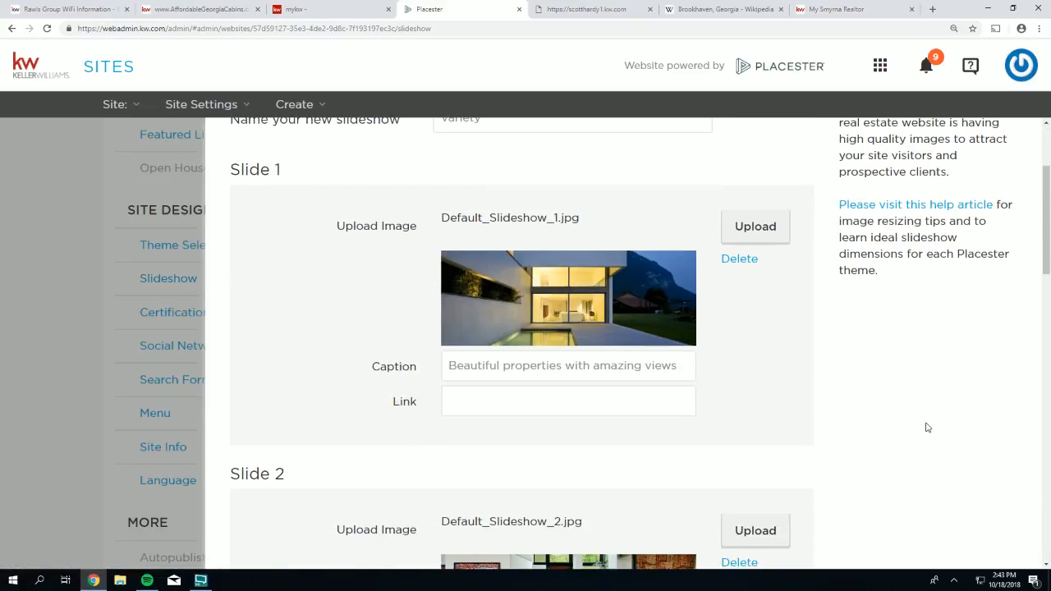
scroll(927, 431, down, 6)
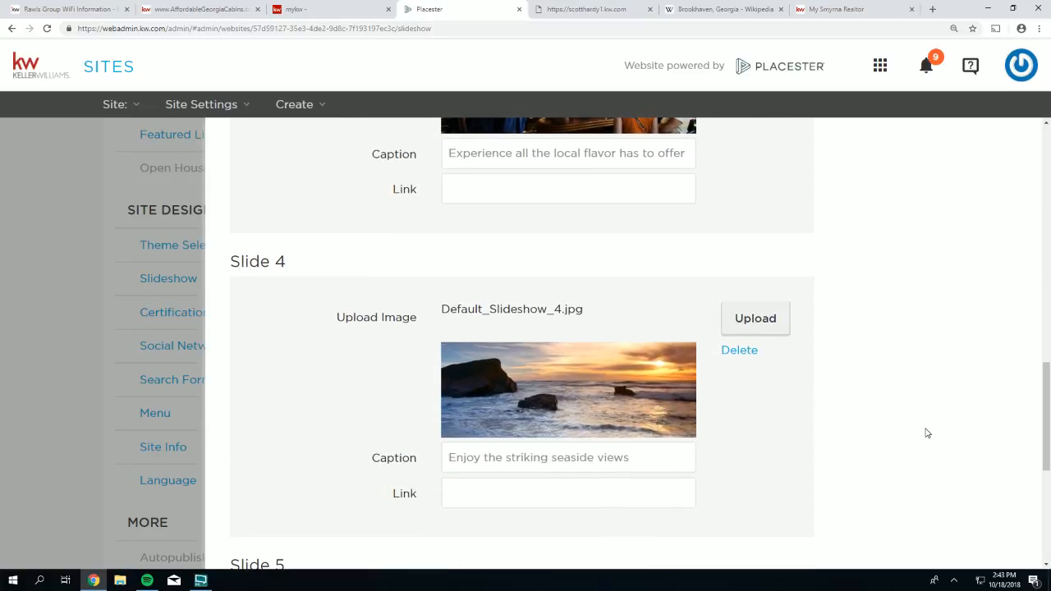
scroll(926, 431, down, 1)
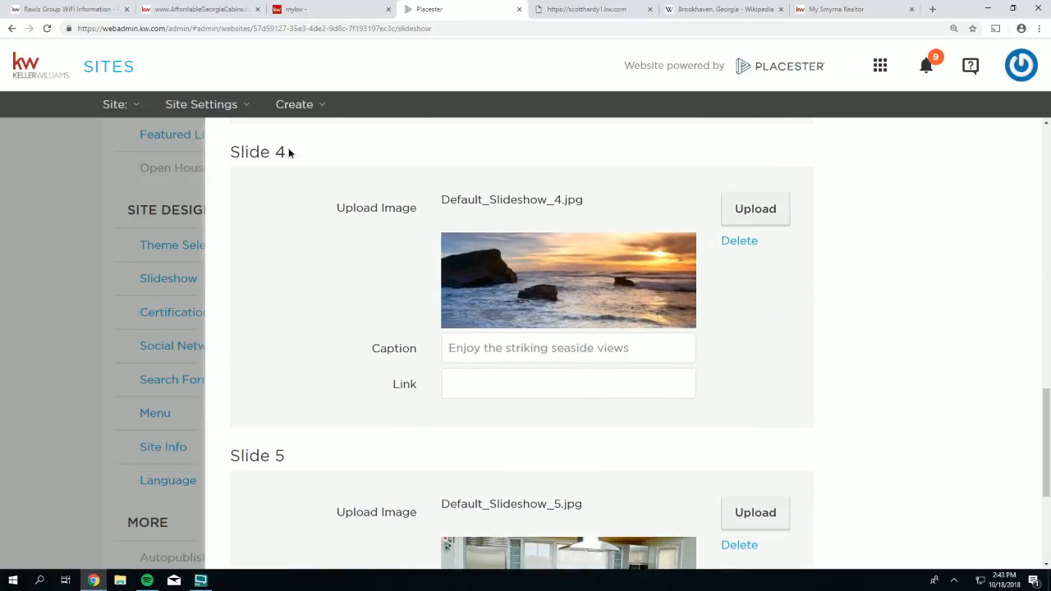
- Delete the seaside image from Slide 4 of the Variety slideshow form
drag(287, 151, 242, 152)
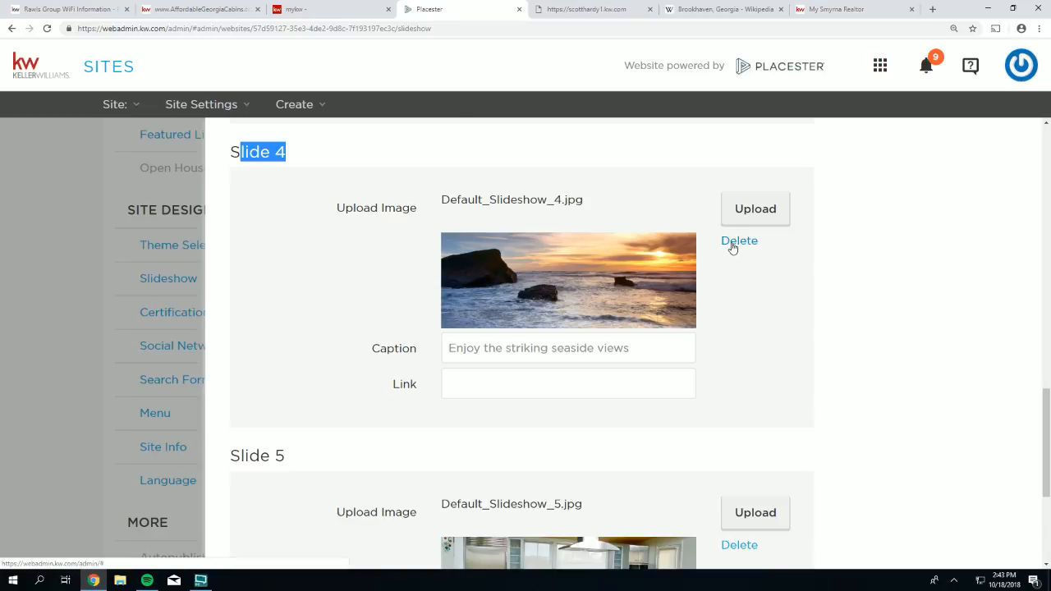
drag(759, 242, 721, 240)
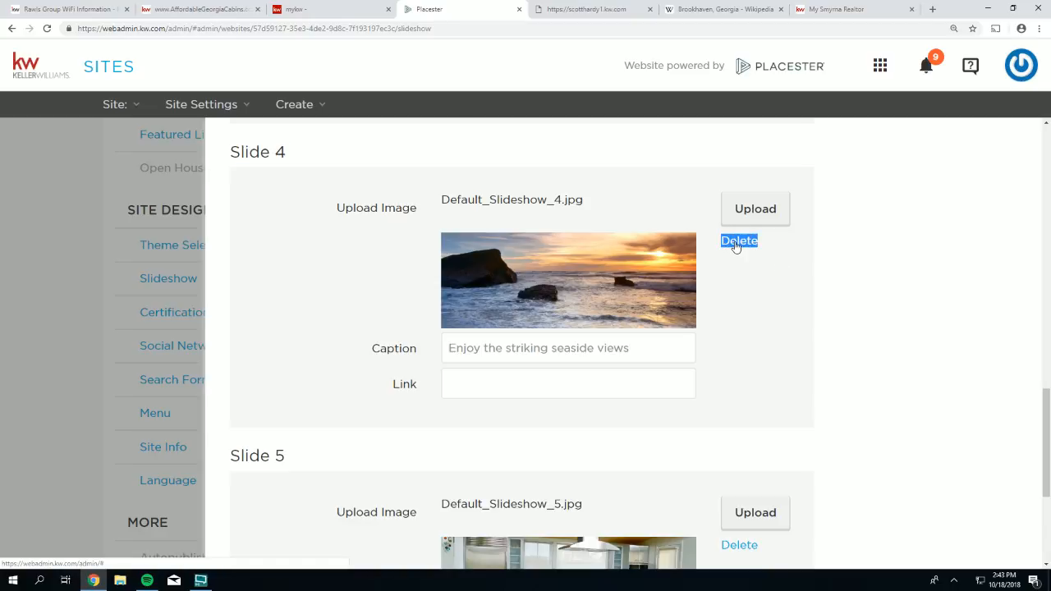
click(735, 241)
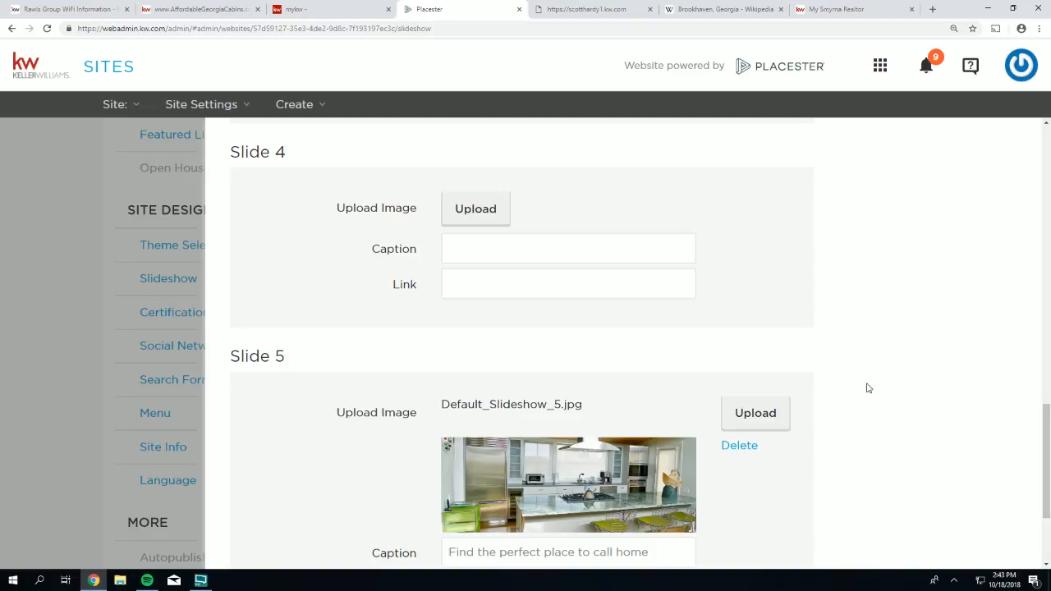
scroll(849, 455, down, 2)
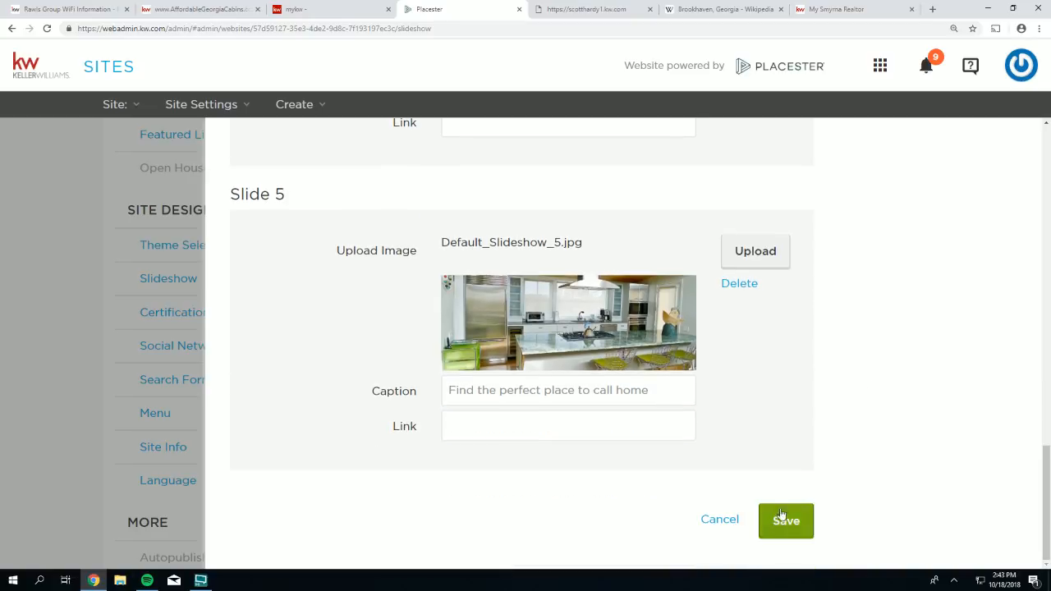
scroll(776, 525, up, 3)
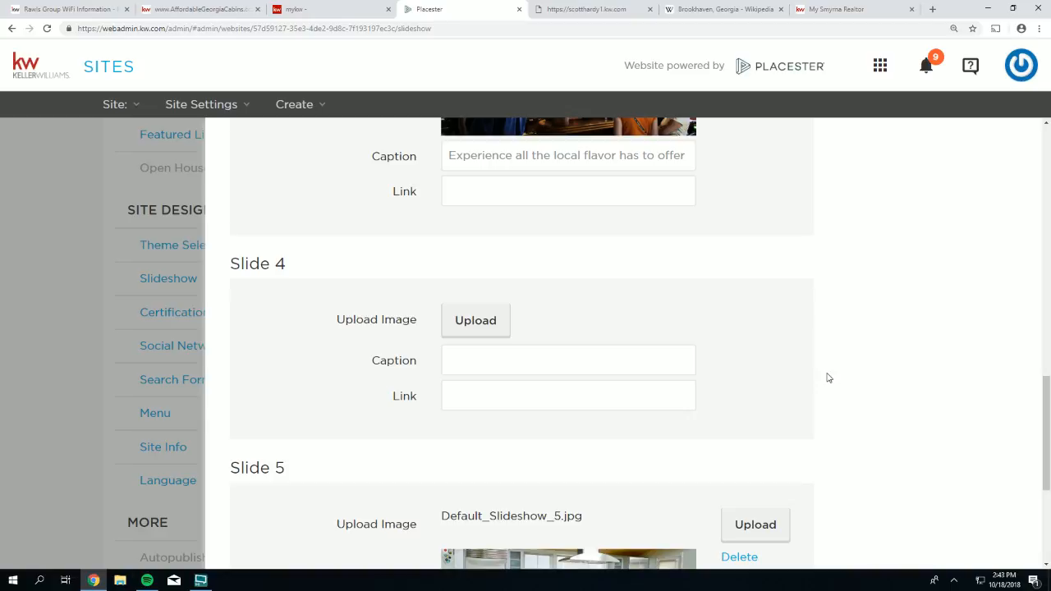
click(482, 329)
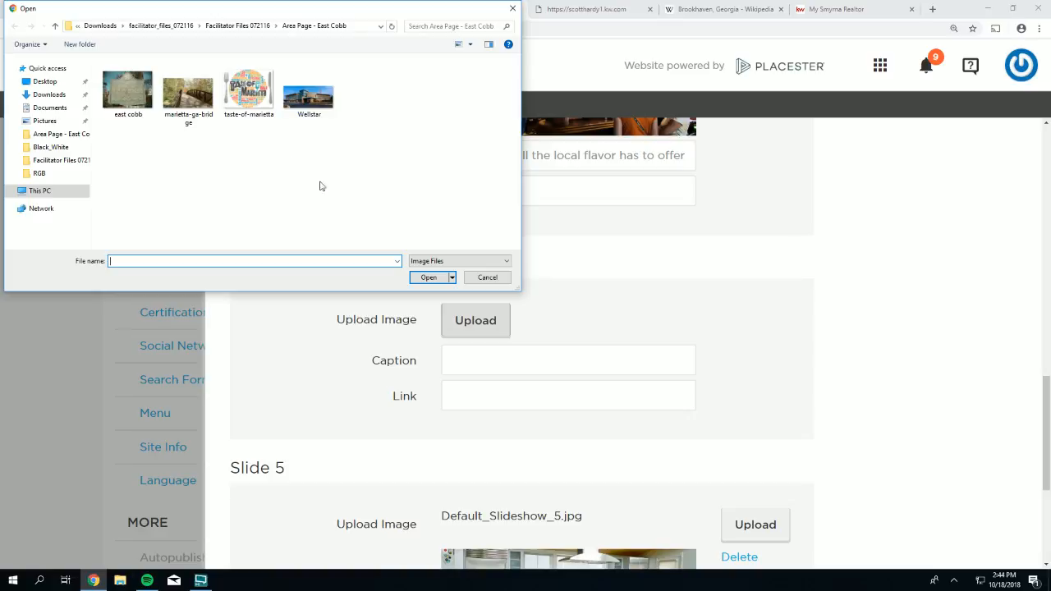
click(484, 280)
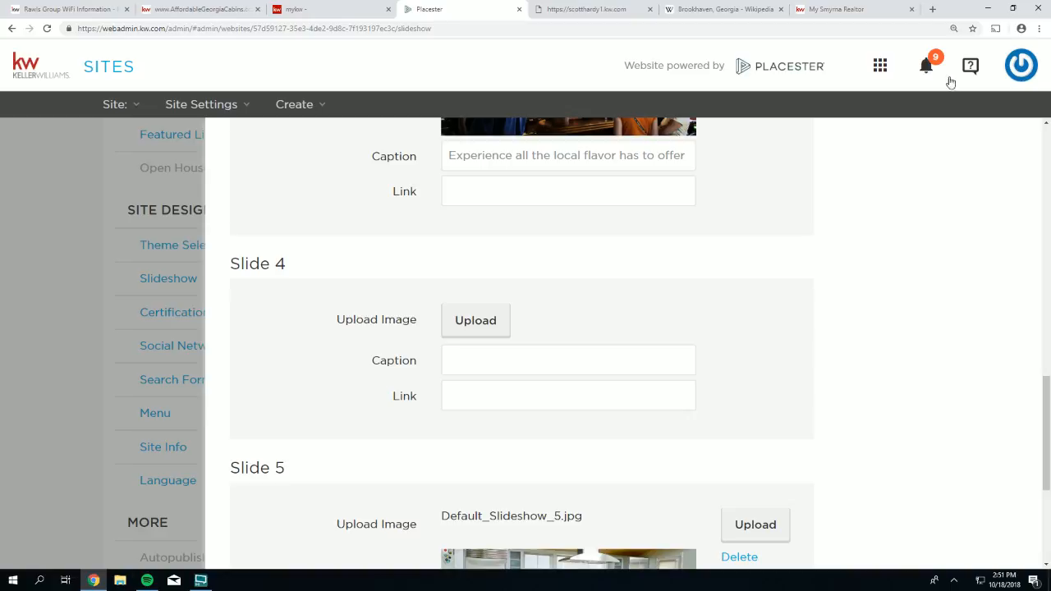
- Search Google for 'atlanta skyline' in a new tab
key(ctrl+t)
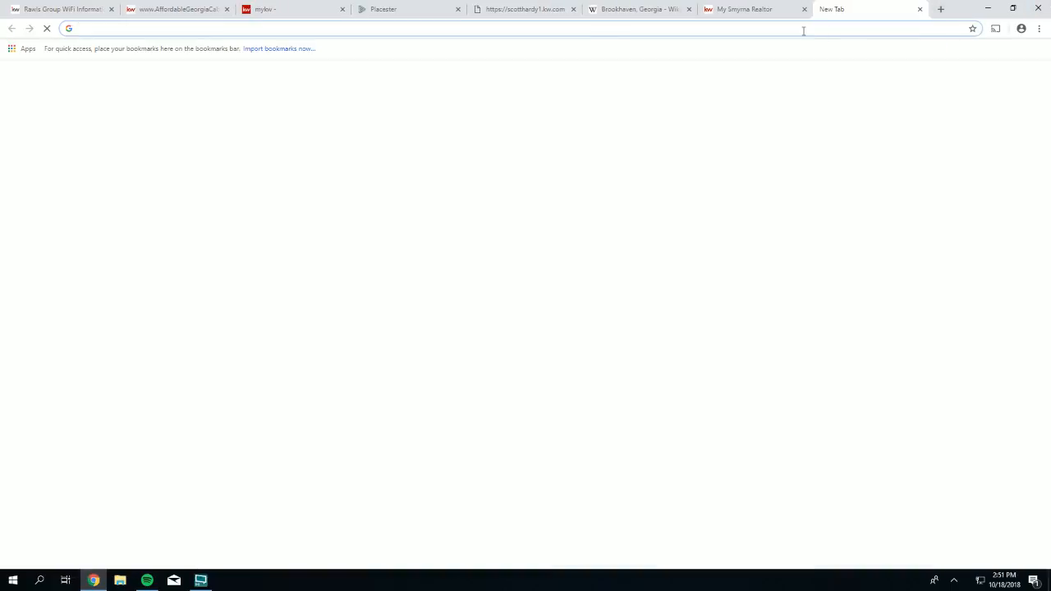
text(google.com)
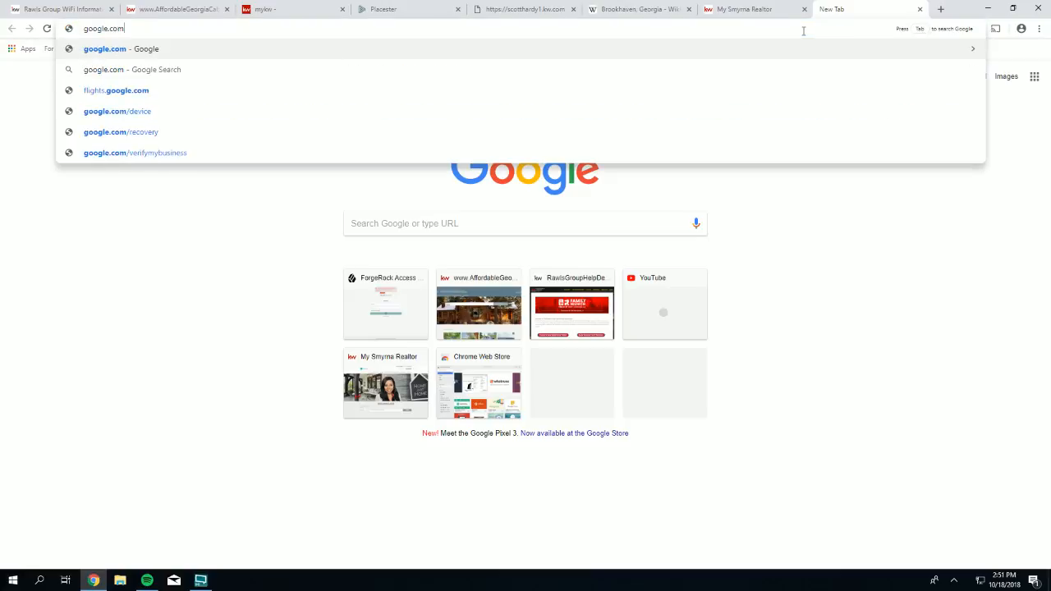
key(Return)
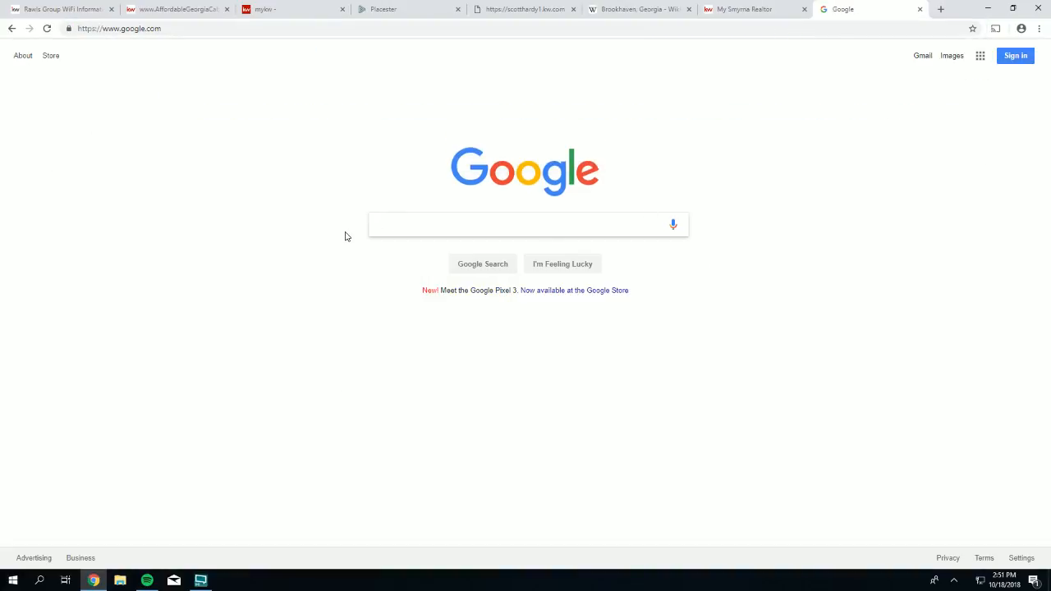
click(382, 225)
text(atlanta skyline)
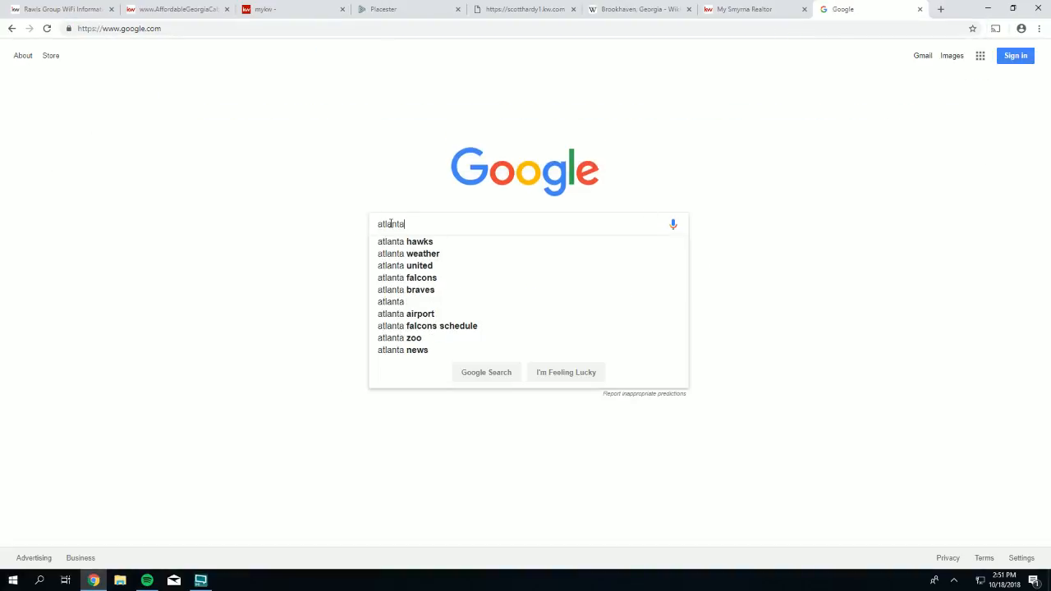
key(Return)
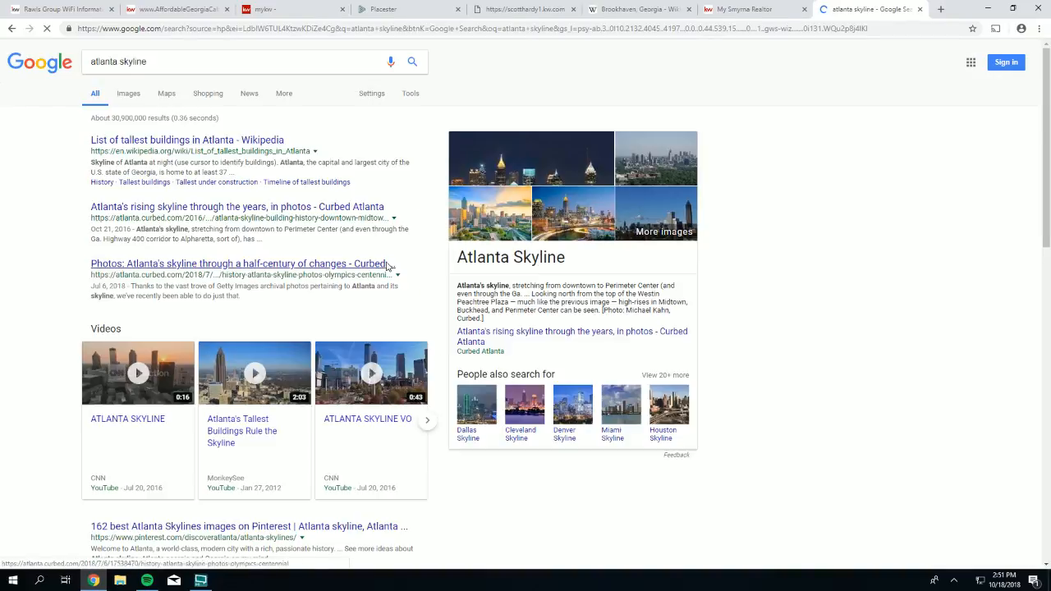
- Filter the image results to those labeled for reuse, then close the search tab
click(125, 95)
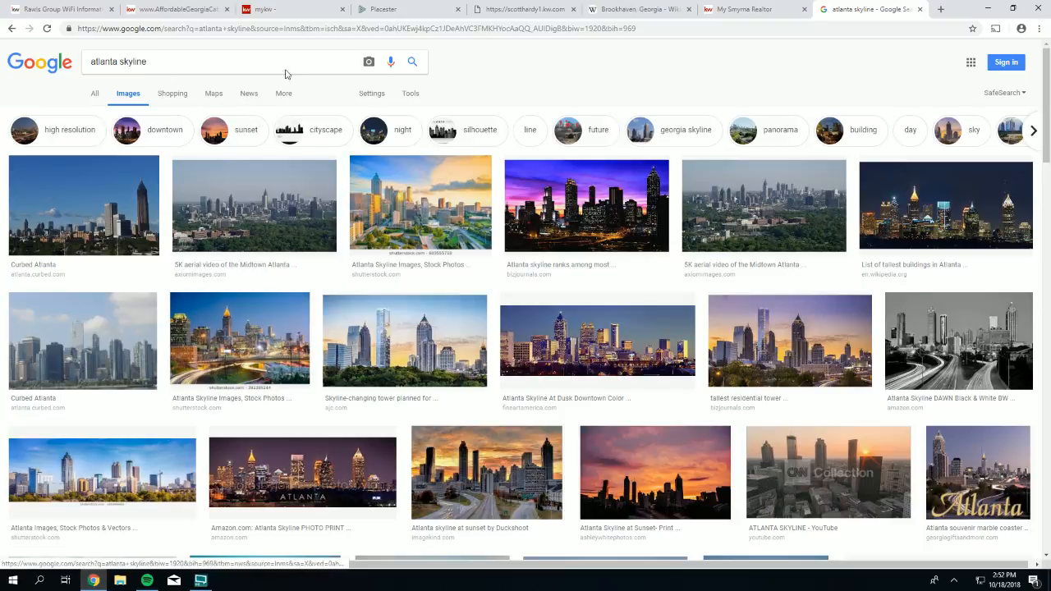
click(368, 94)
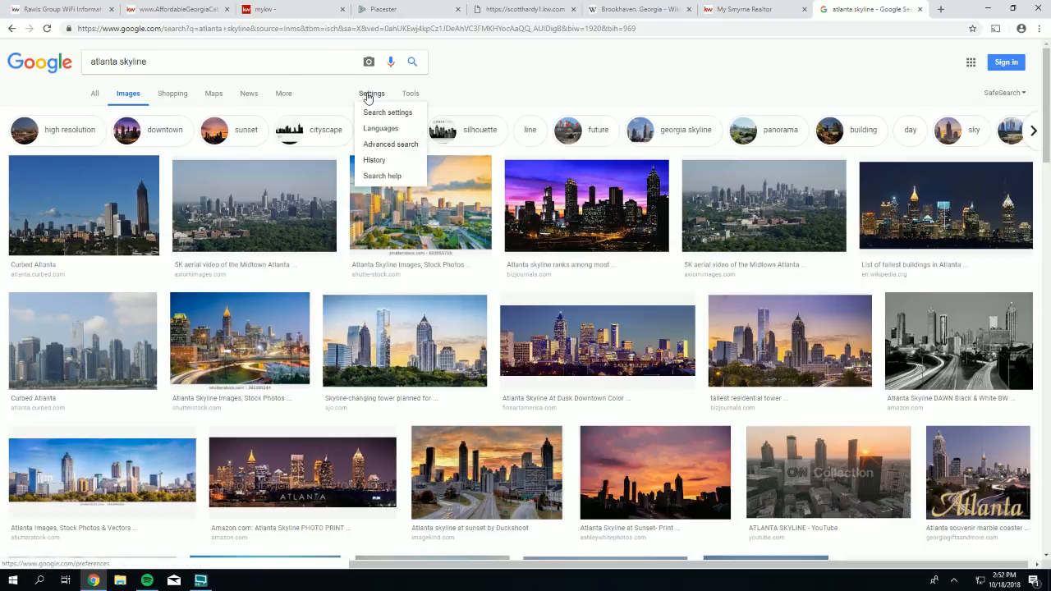
click(410, 93)
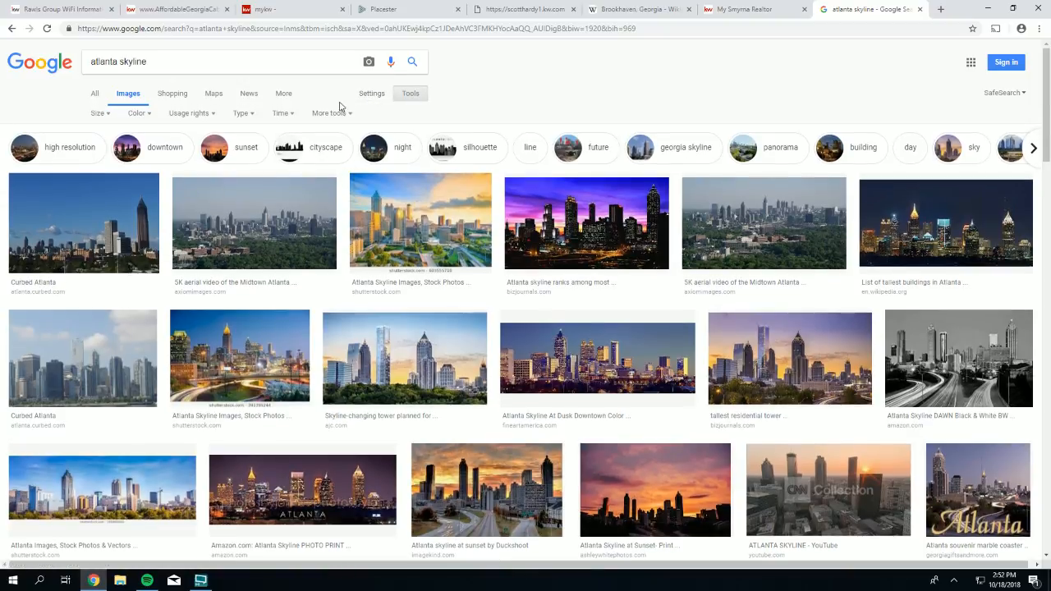
click(205, 114)
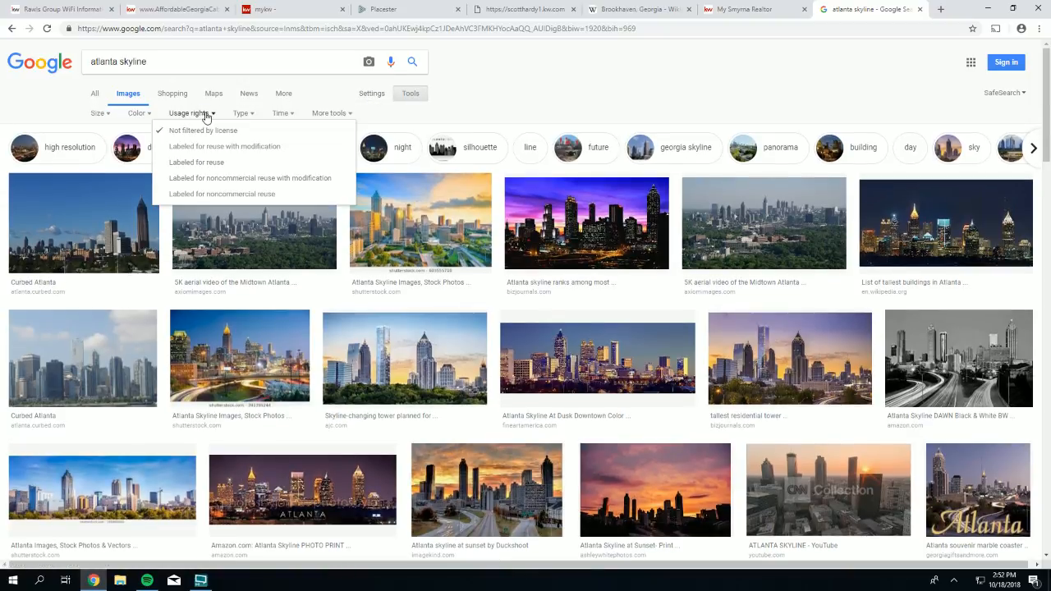
click(197, 163)
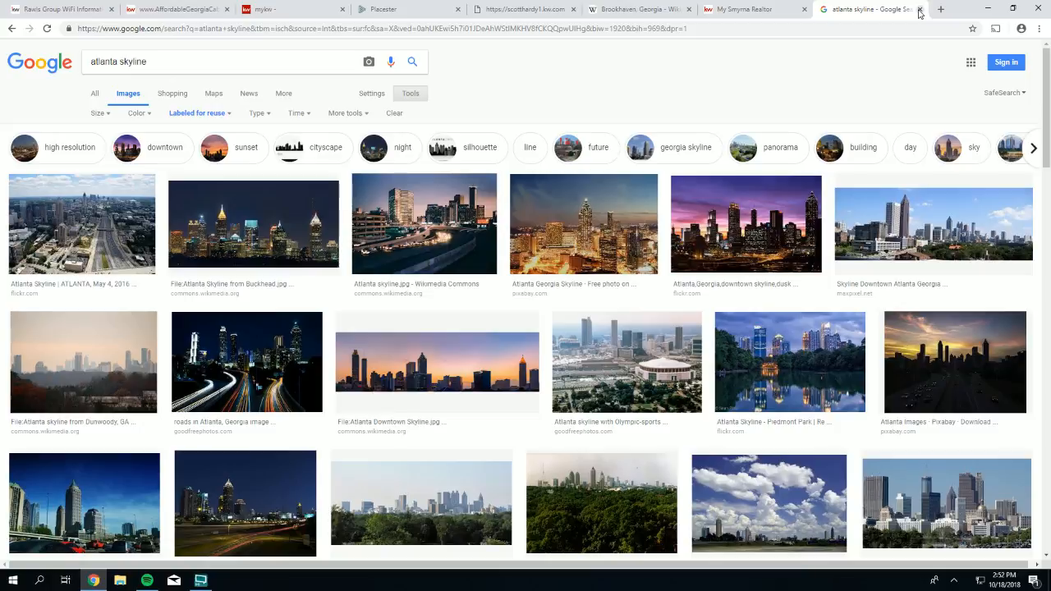
click(920, 9)
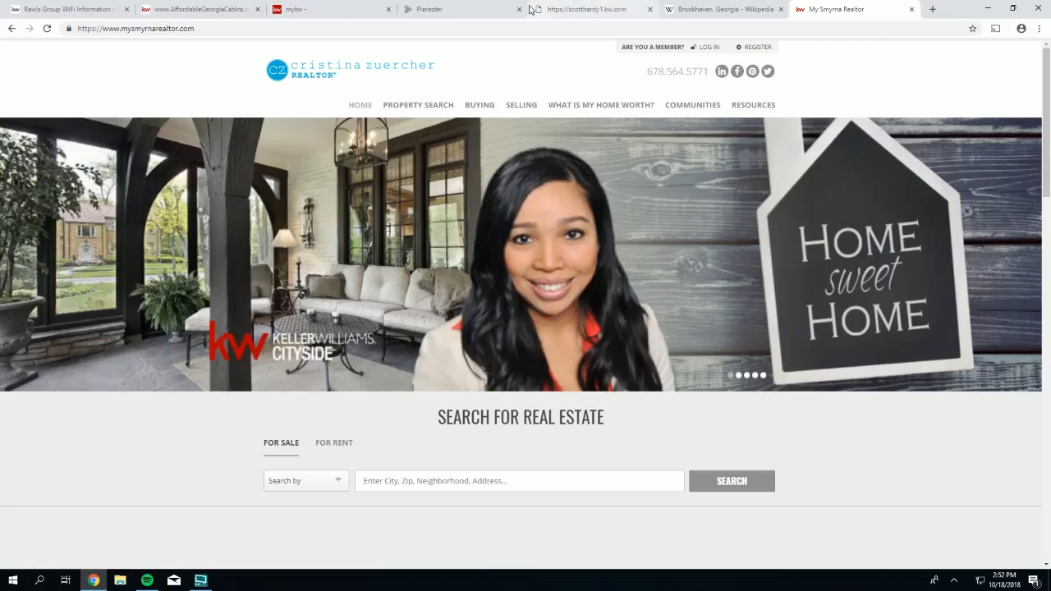
- Switch back to the Placester slideshow settings tab
click(458, 9)
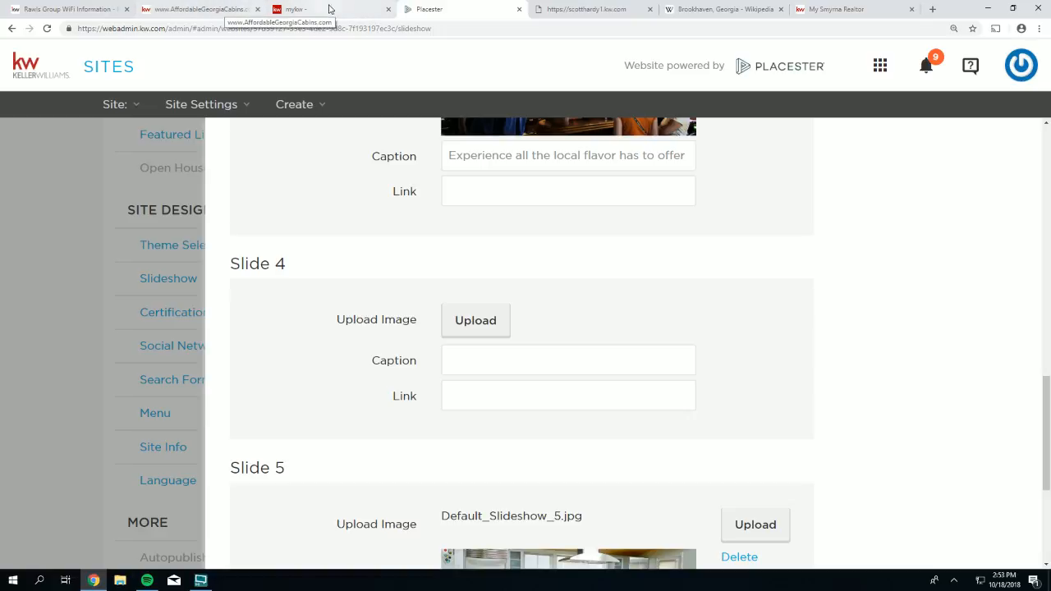
- Load pixabay.com in a new browser tab
click(931, 10)
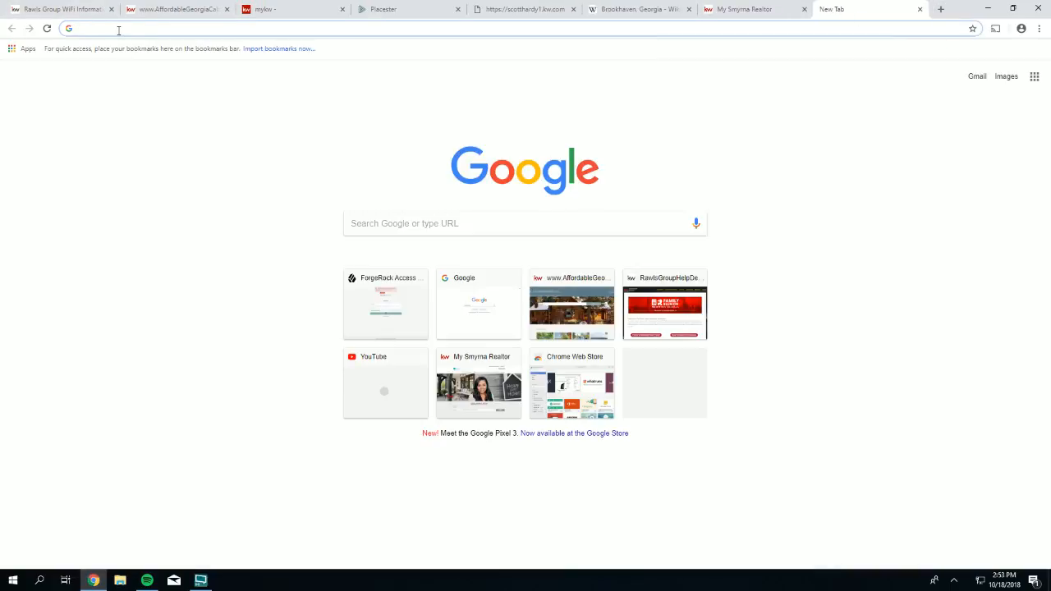
text(pixa)
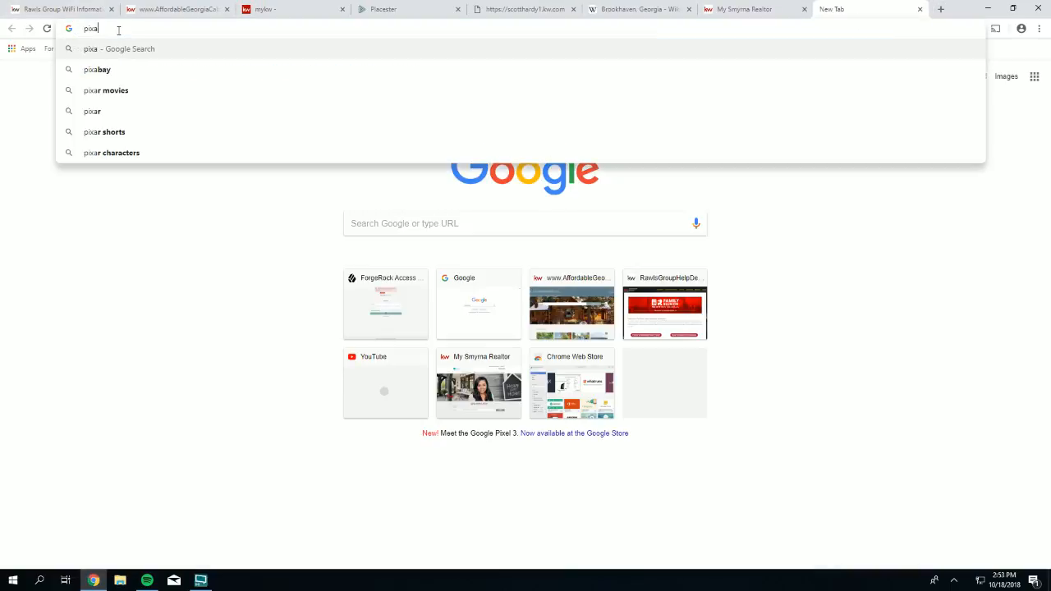
text(bay)
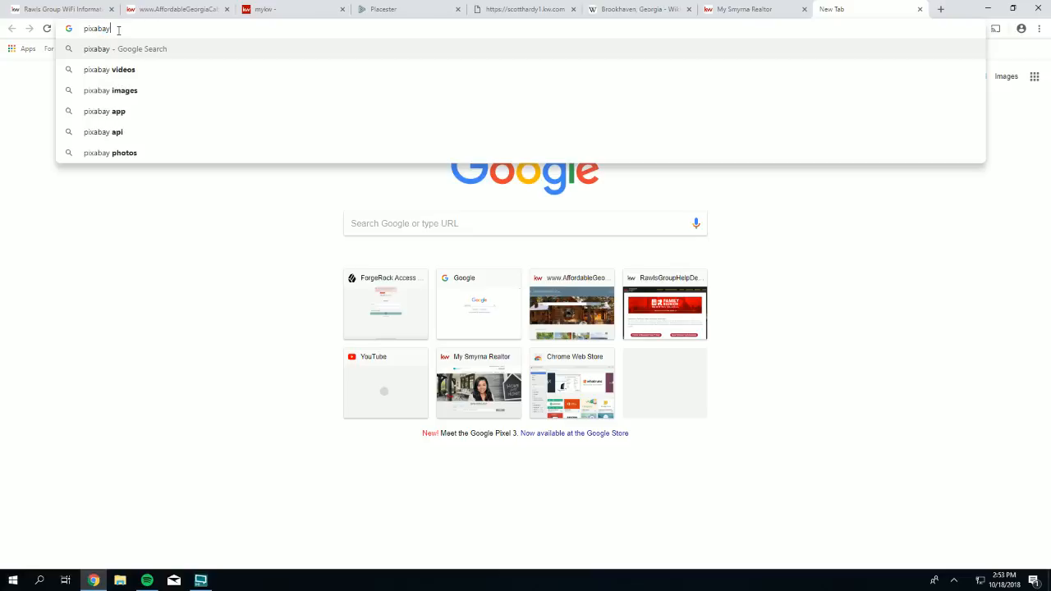
text(.com)
key(Return)
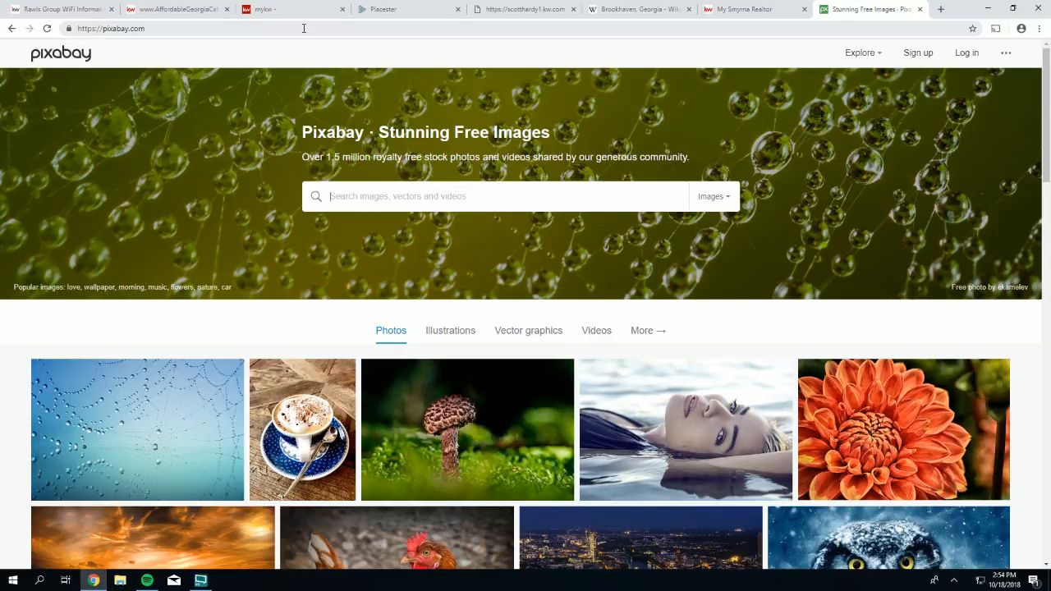
- Search Pixabay for 'atlanta skyline' and scan the free image results
text(atlanta skyline)
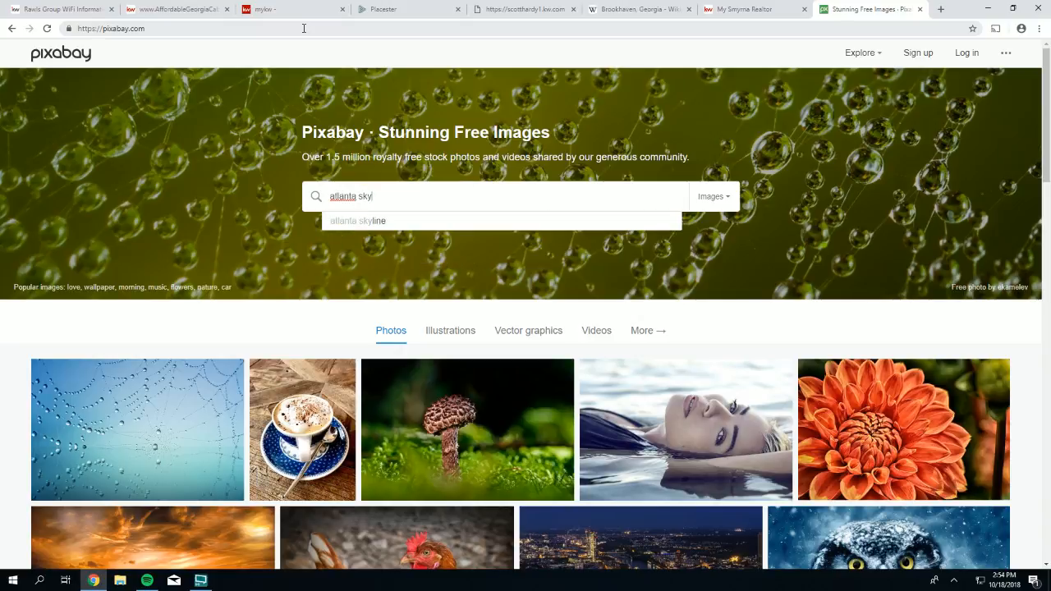
key(Return)
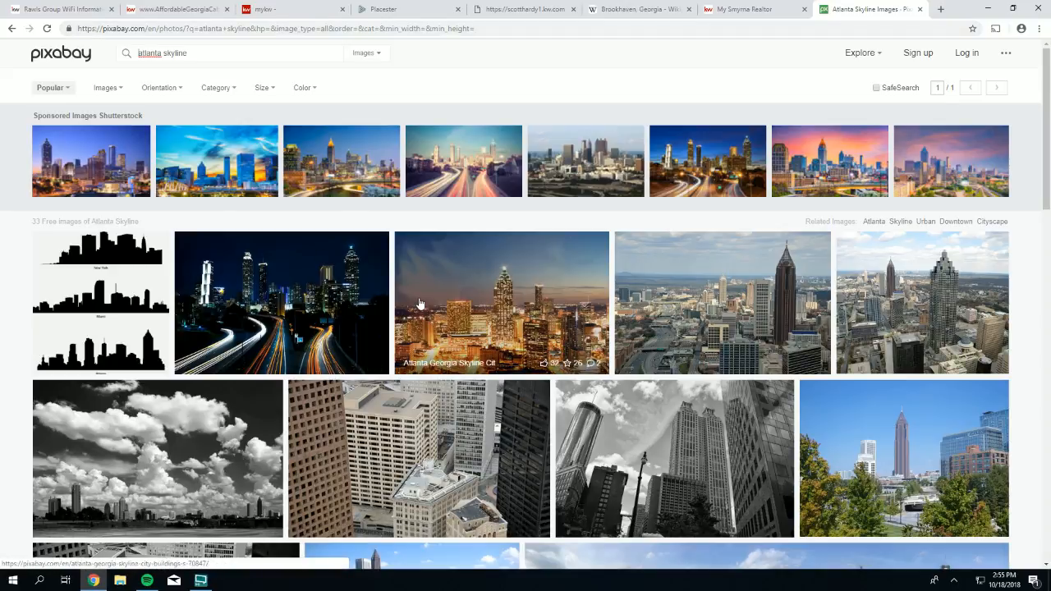
scroll(418, 304, down, 4)
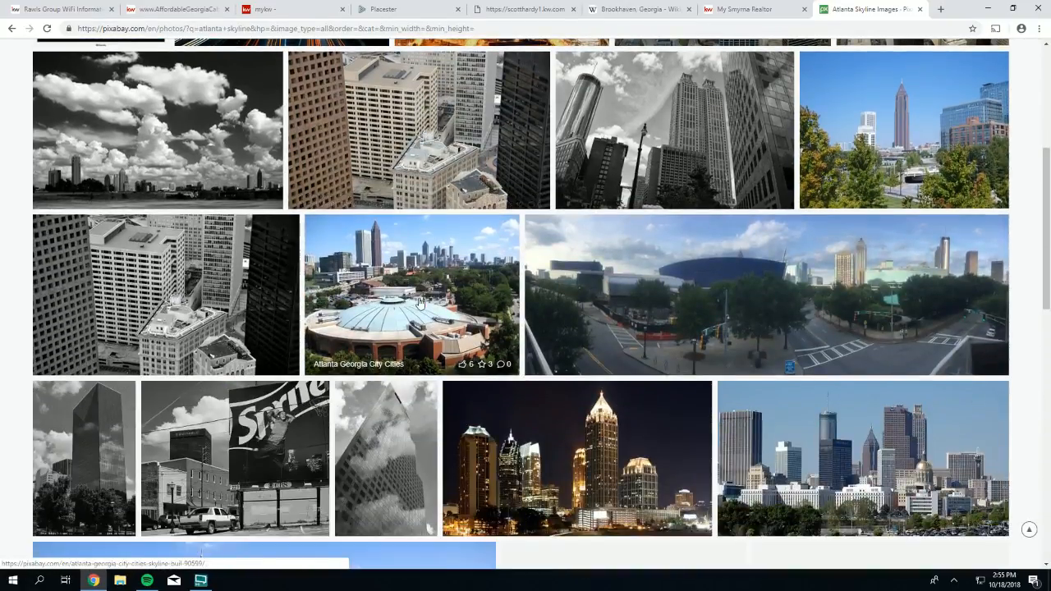
scroll(419, 302, up, 4)
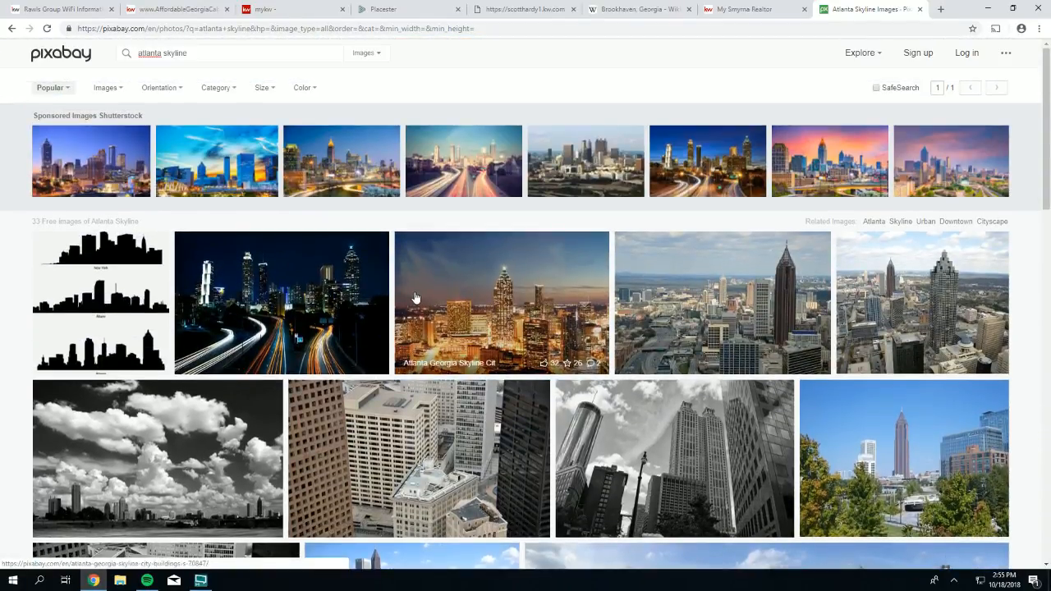
click(523, 10)
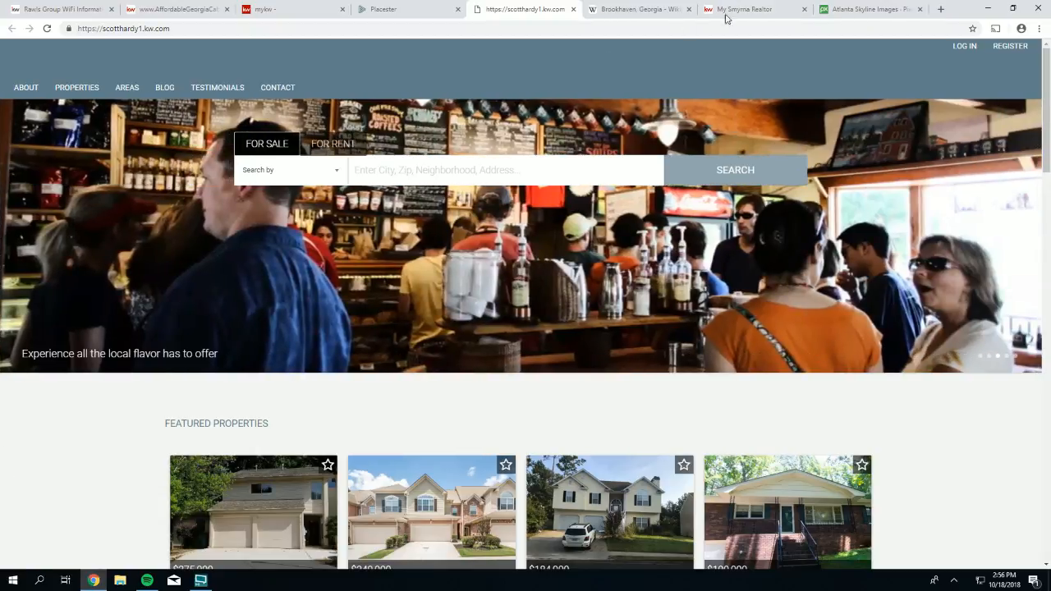
click(841, 15)
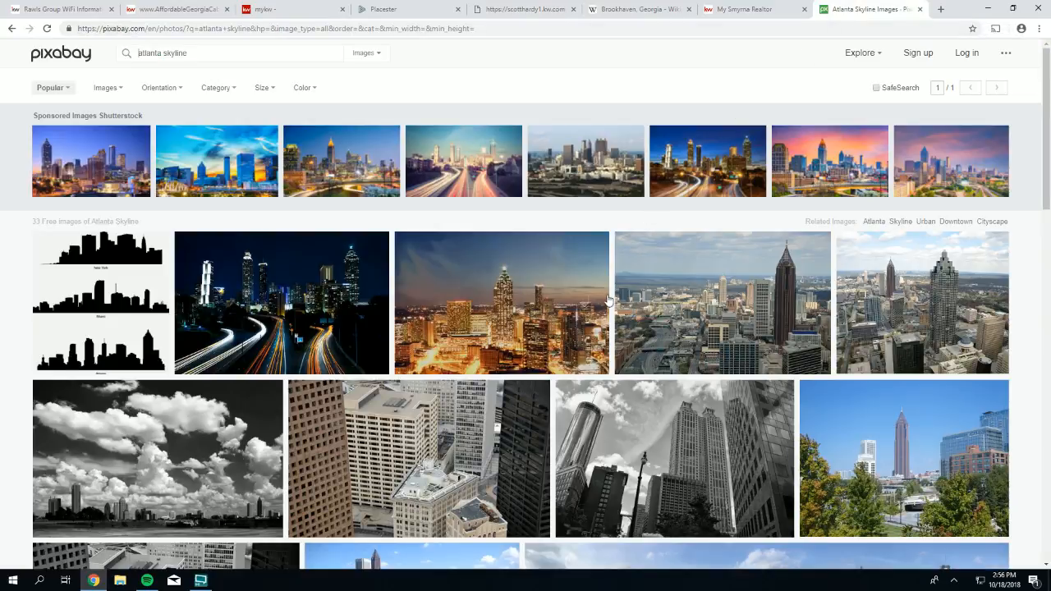
- Browse further through the Atlanta skyline photos, then open a blank new tab
scroll(609, 300, down, 1)
scroll(598, 278, down, 3)
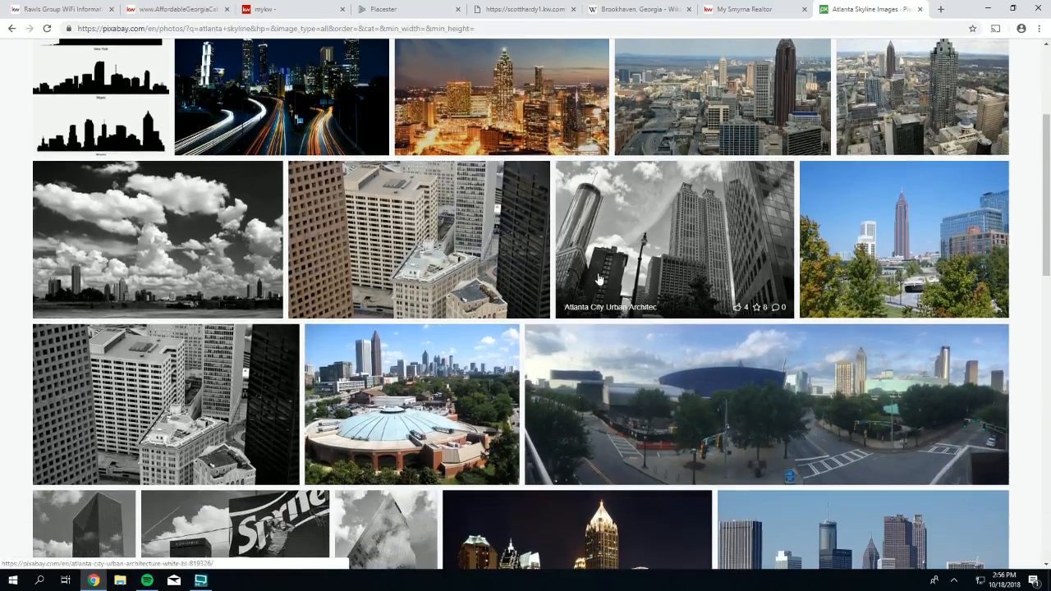
scroll(684, 282, down, 2)
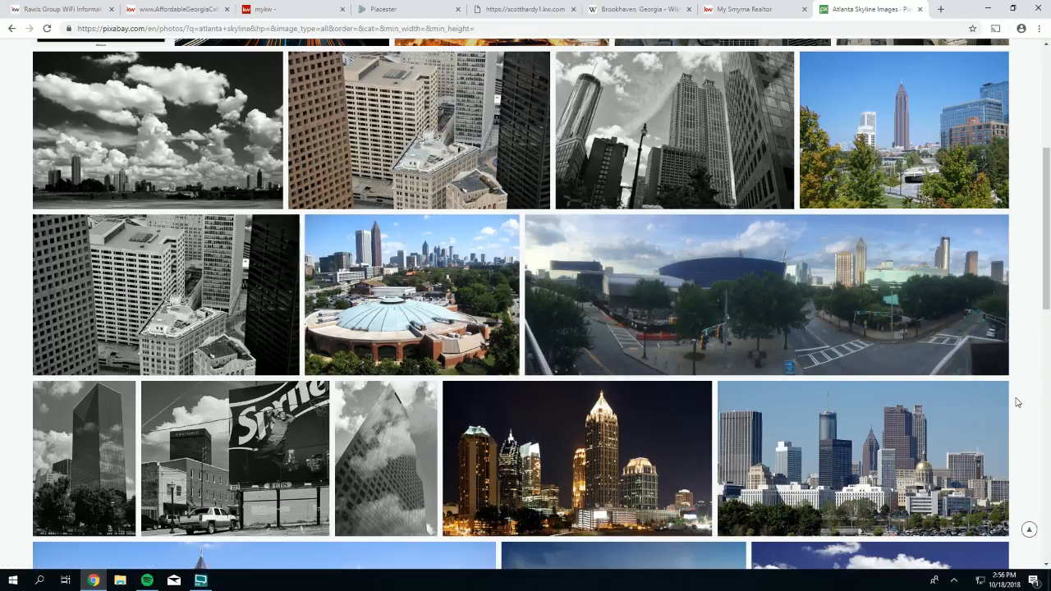
scroll(821, 287, up, 2)
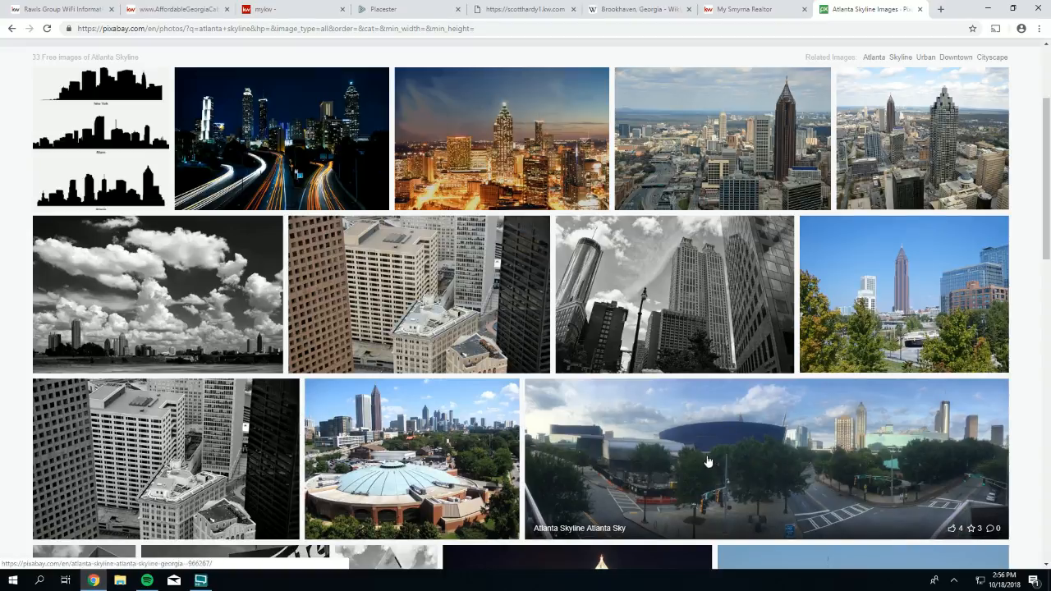
scroll(720, 394, up, 1)
scroll(719, 396, down, 1)
scroll(719, 397, down, 4)
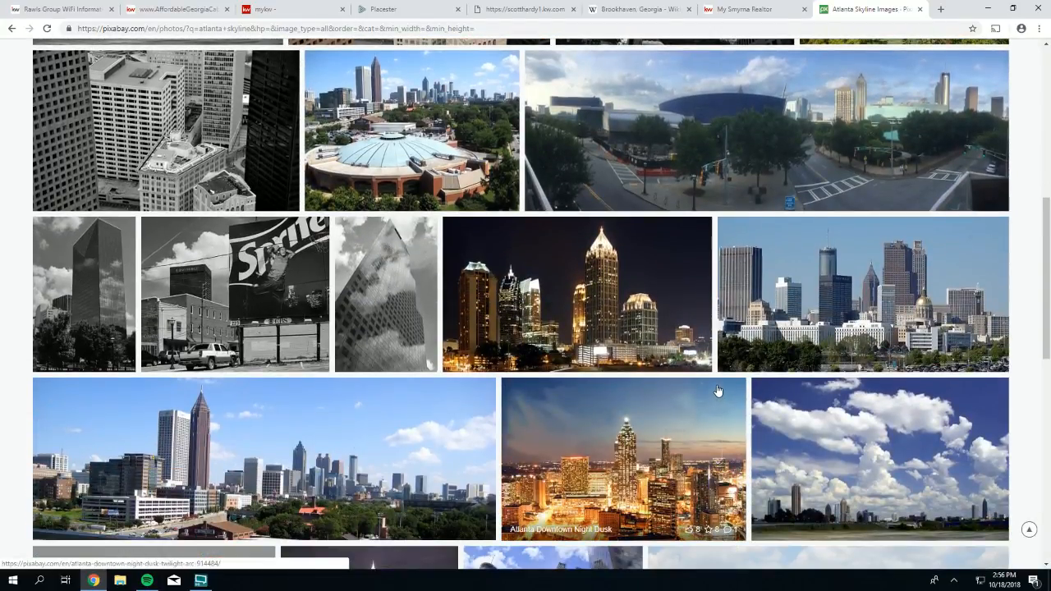
scroll(719, 400, down, 1)
scroll(719, 391, down, 2)
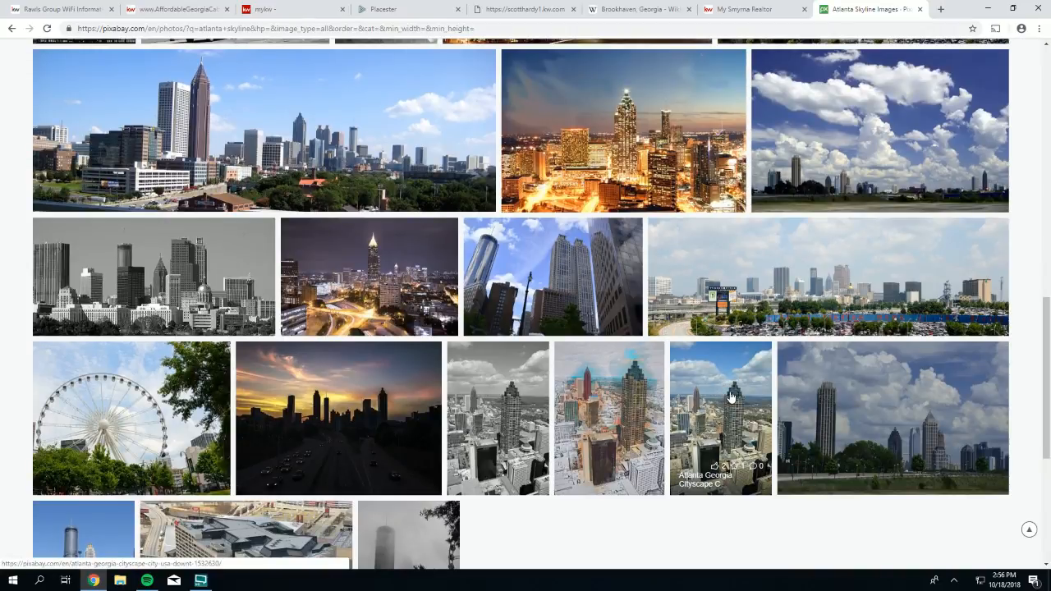
click(941, 9)
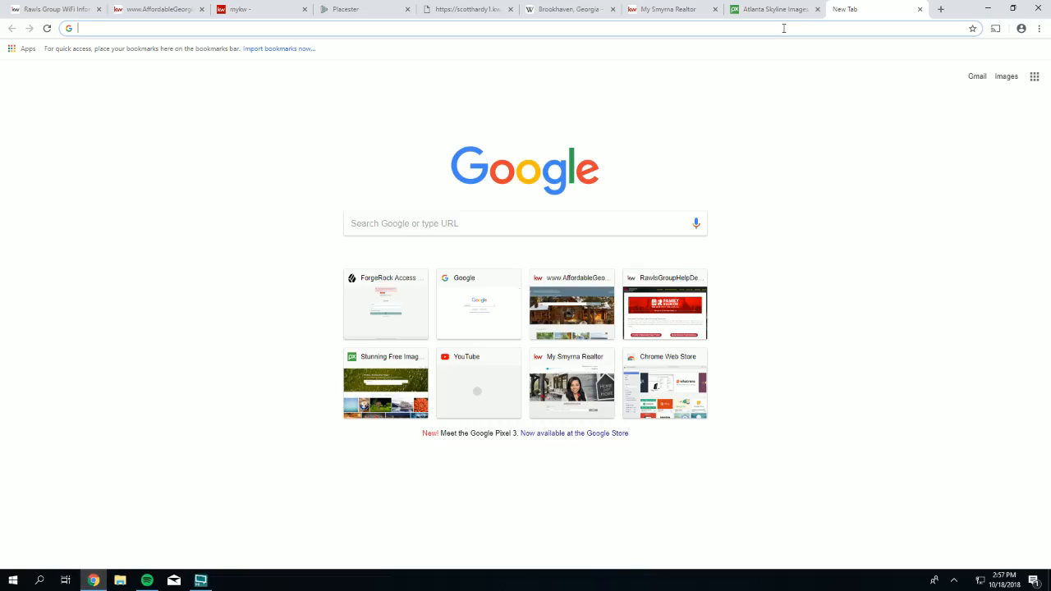
- Launch the Pixlr online editor, cancel opening an image, then close and leave the Pixlr tab
text(pixl)
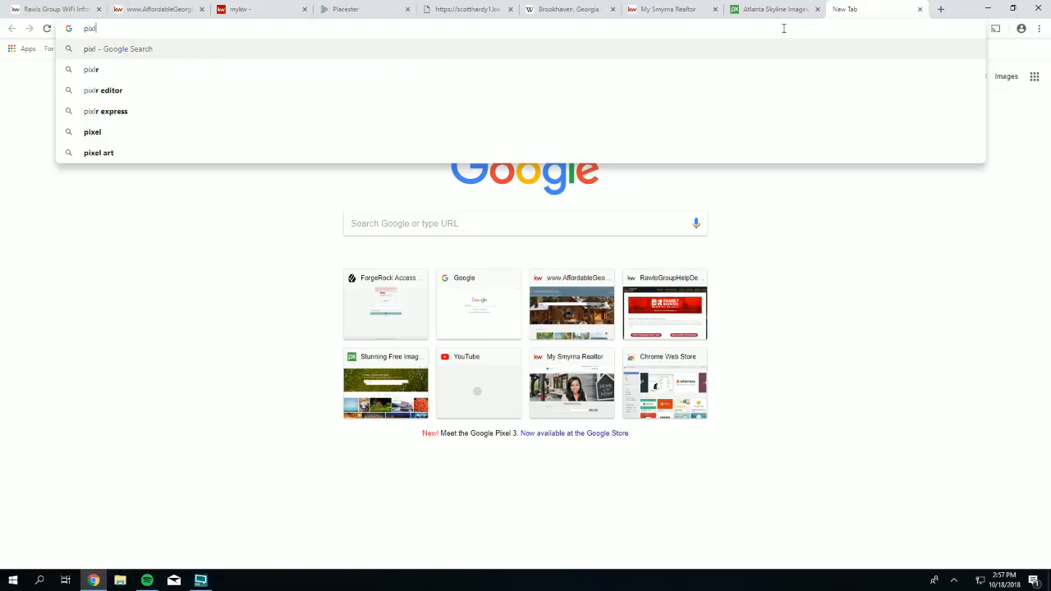
text(r.com)
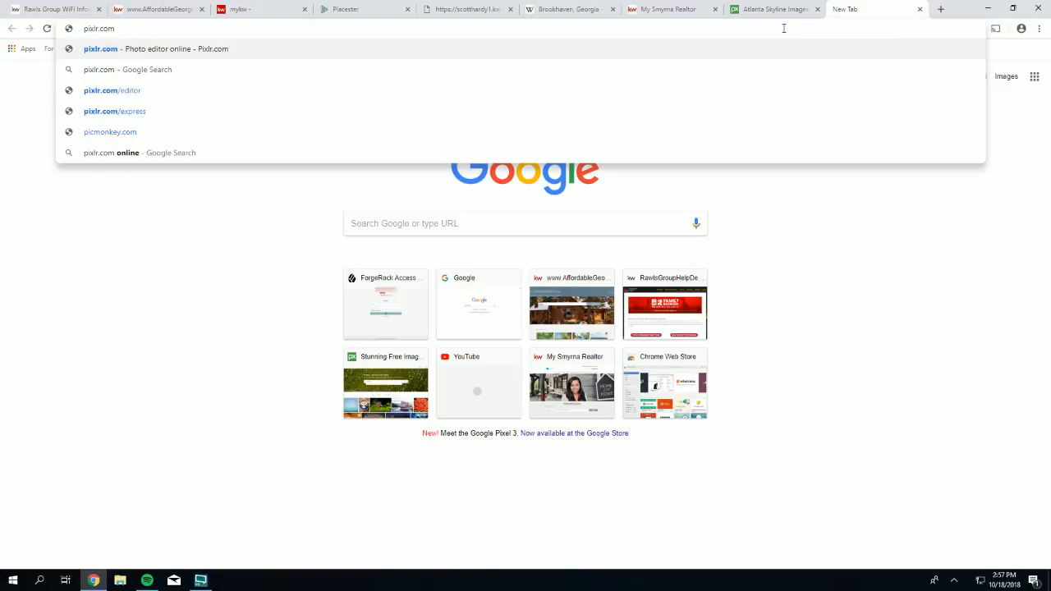
key(Return)
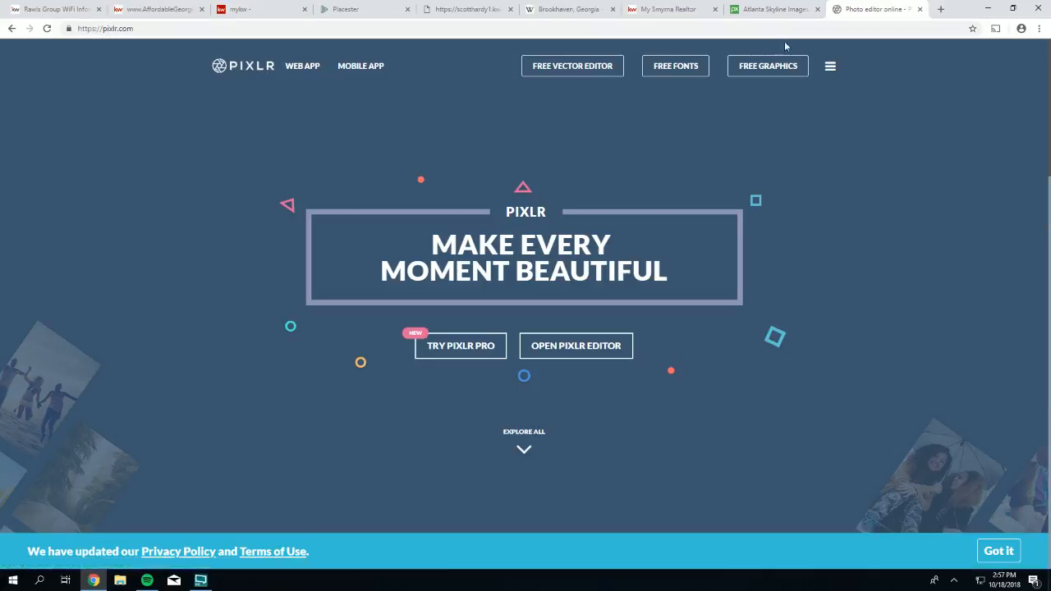
click(553, 350)
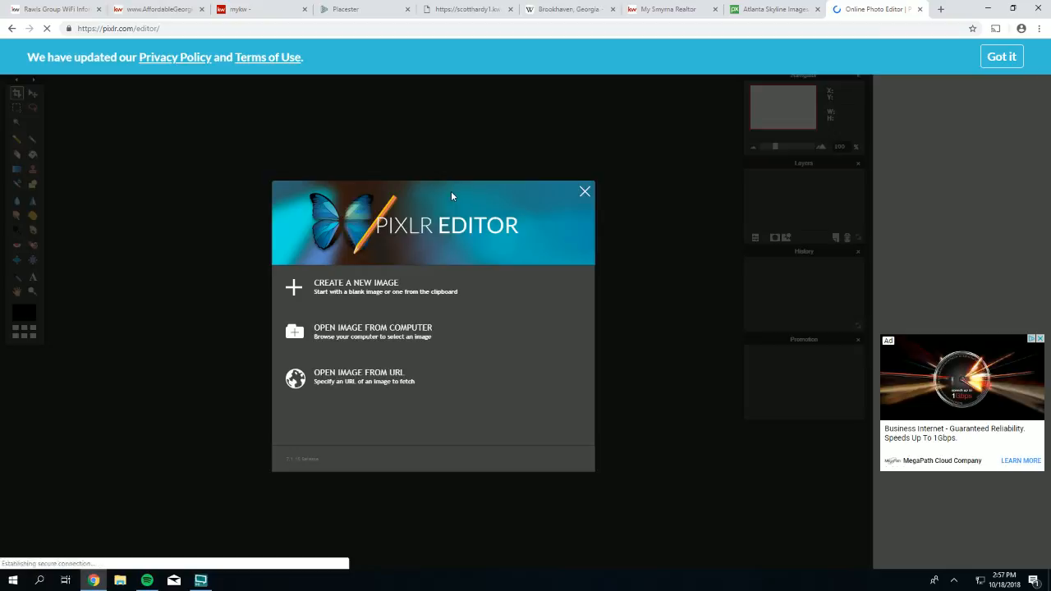
click(1003, 57)
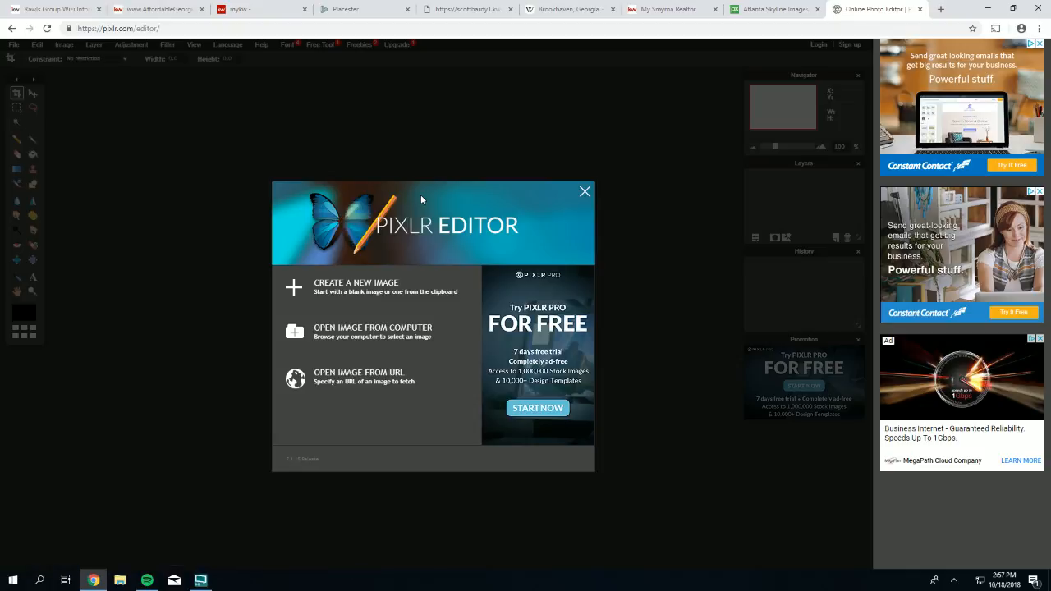
click(397, 333)
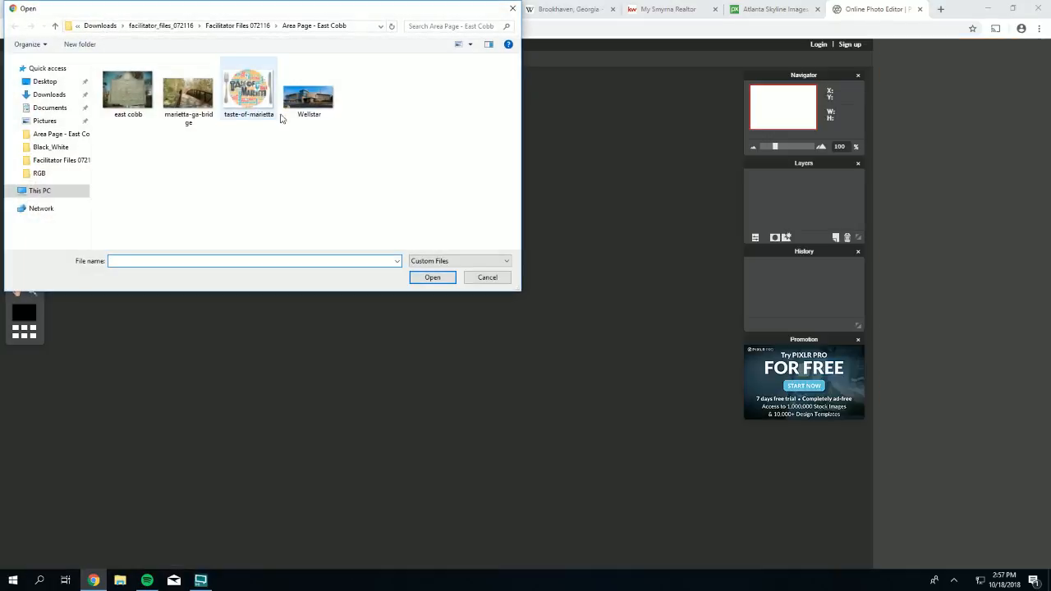
click(483, 278)
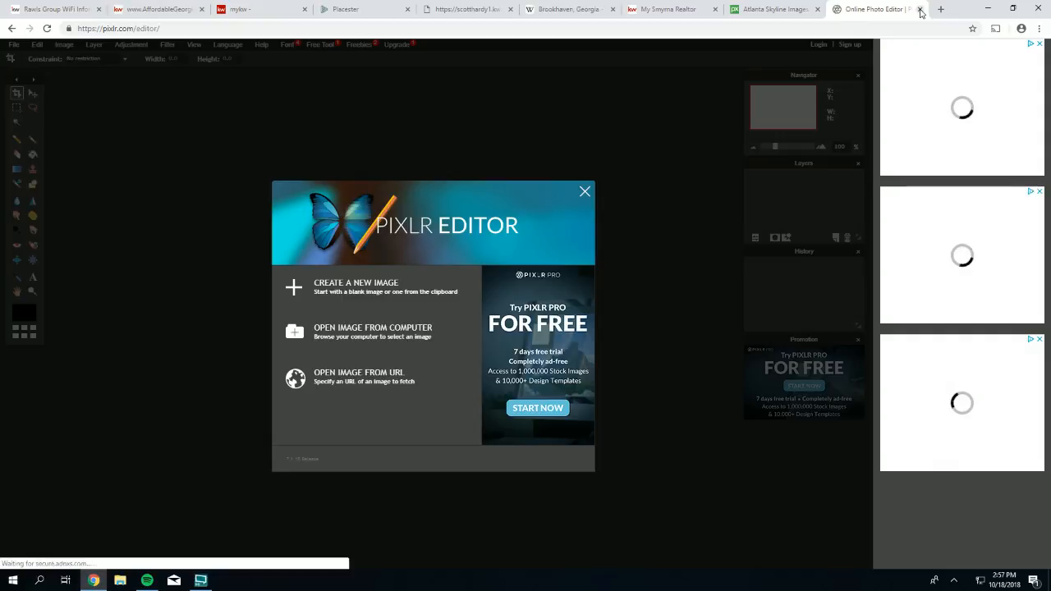
click(920, 9)
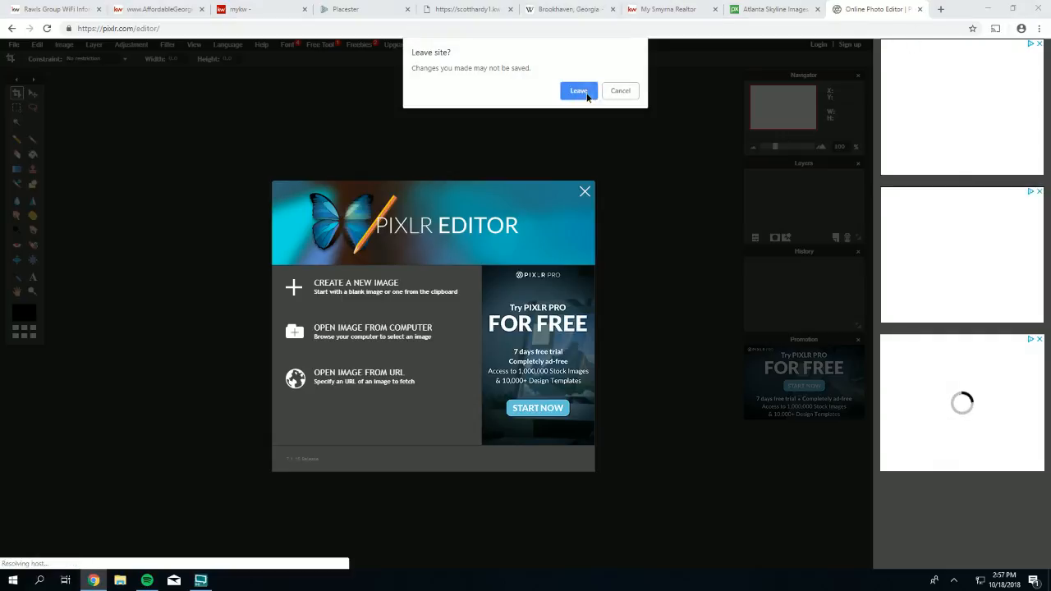
click(579, 91)
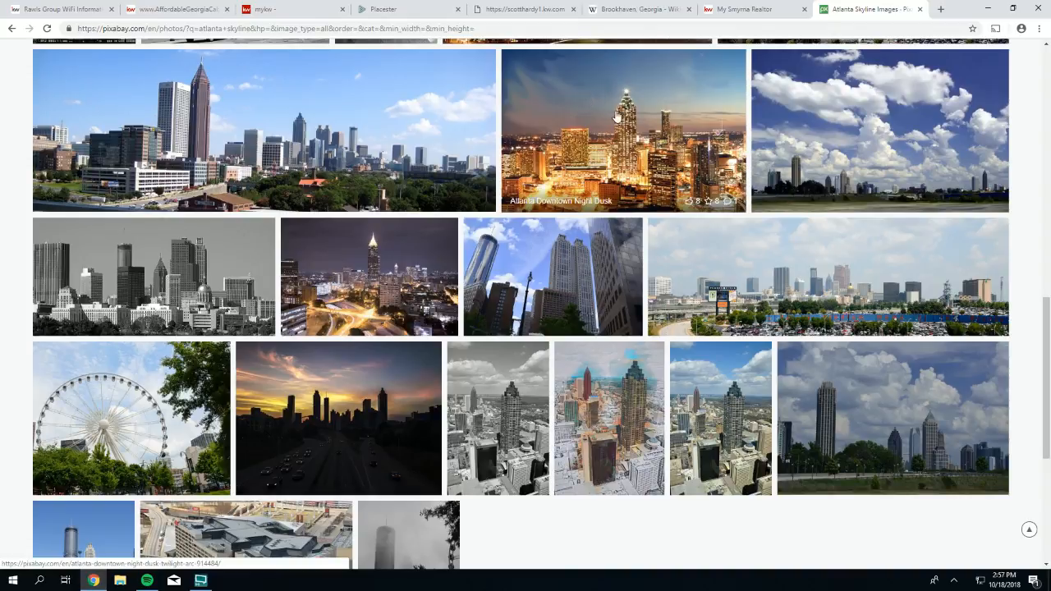
- Open the Atlanta Downtown Midtown skyline photo's detail page from the results
scroll(664, 178, down, 1)
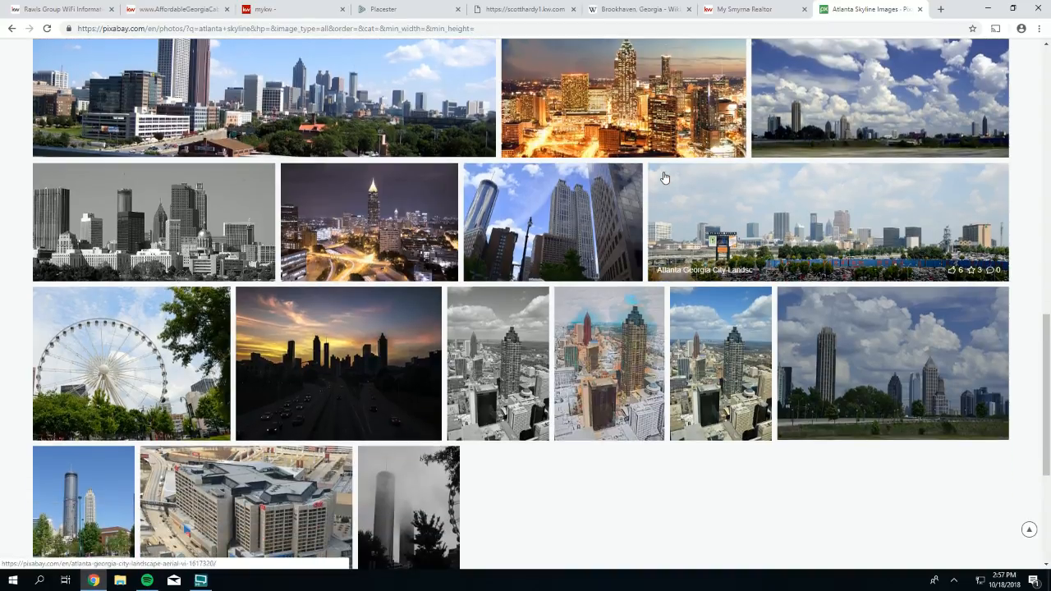
scroll(665, 178, down, 2)
scroll(662, 175, up, 3)
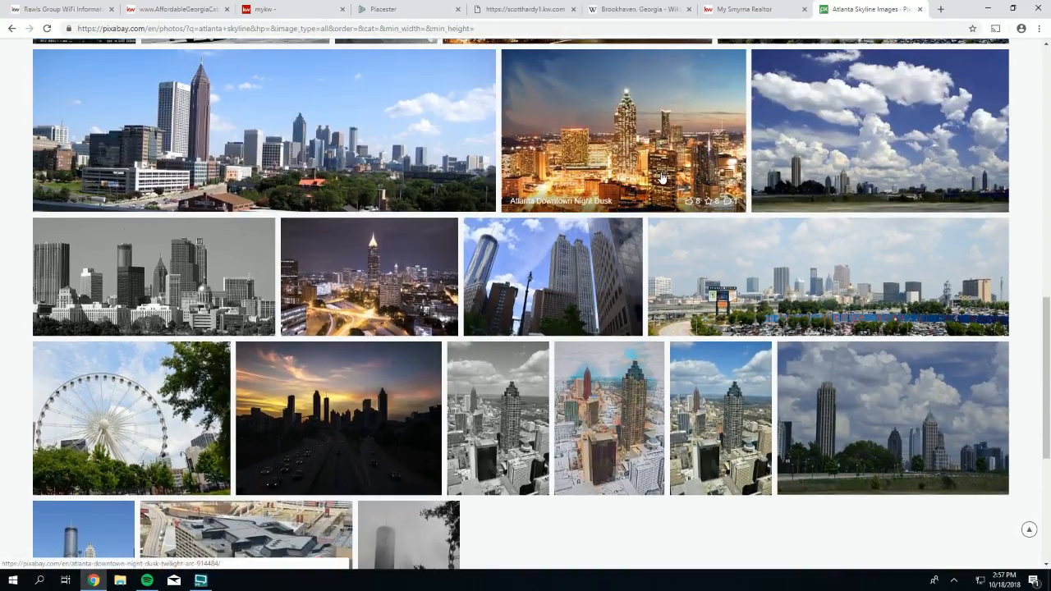
scroll(662, 176, up, 1)
scroll(205, 150, up, 1)
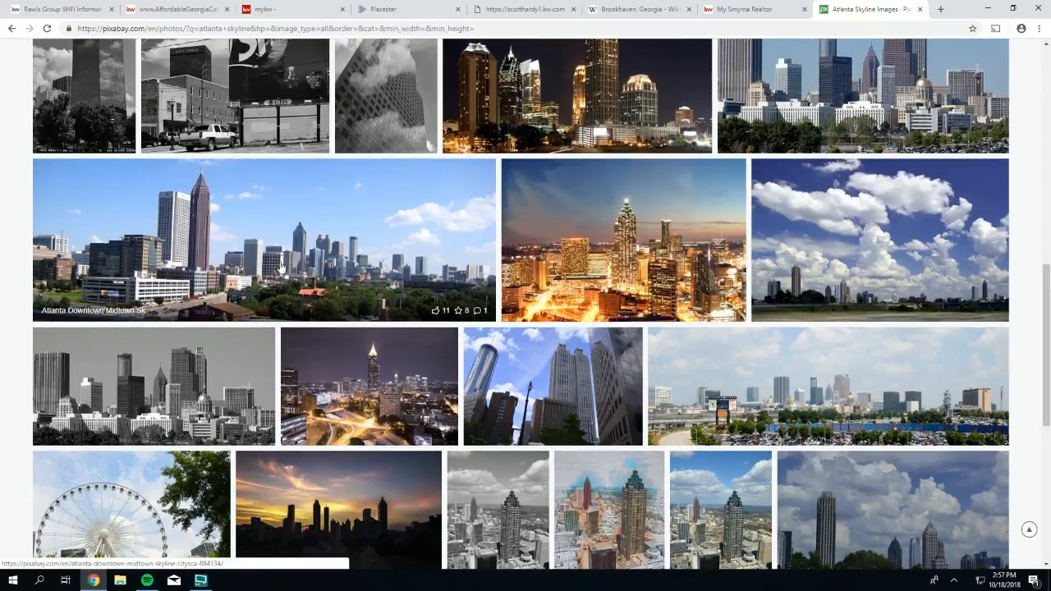
scroll(304, 241, up, 1)
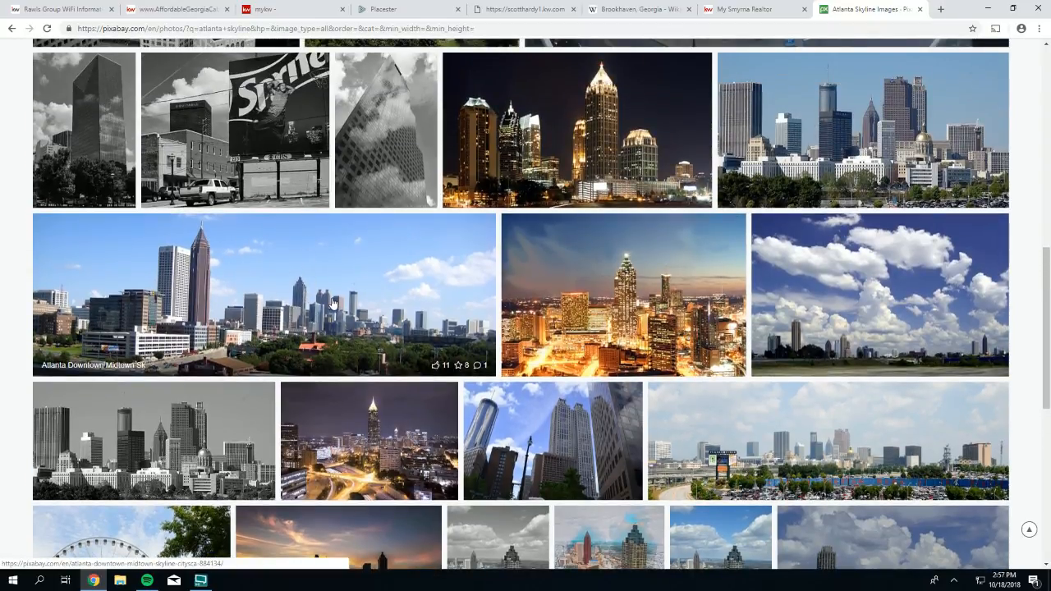
click(296, 261)
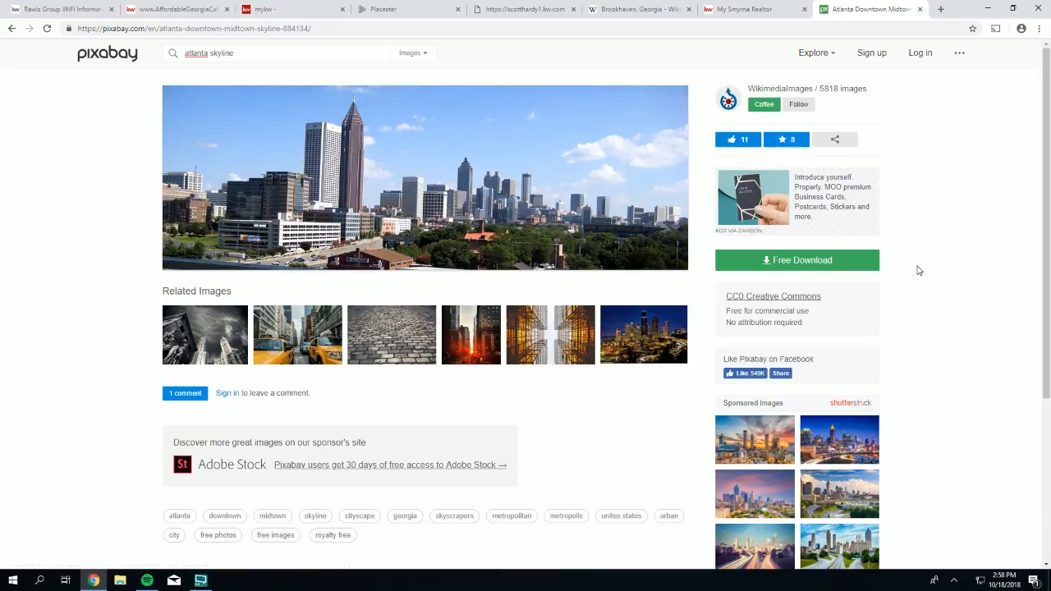
- Show the Free Download size options for the skyline photo
click(786, 264)
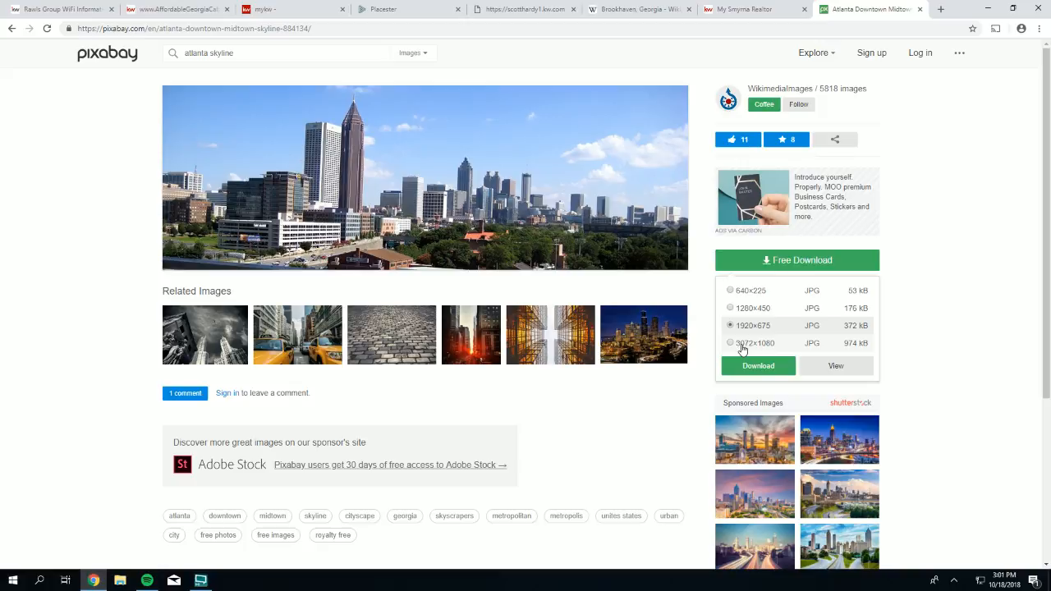
- Download the 1920×675 skyline photo as atlanta-884134_1920.jpg after the reCAPTCHA, and open it
click(756, 367)
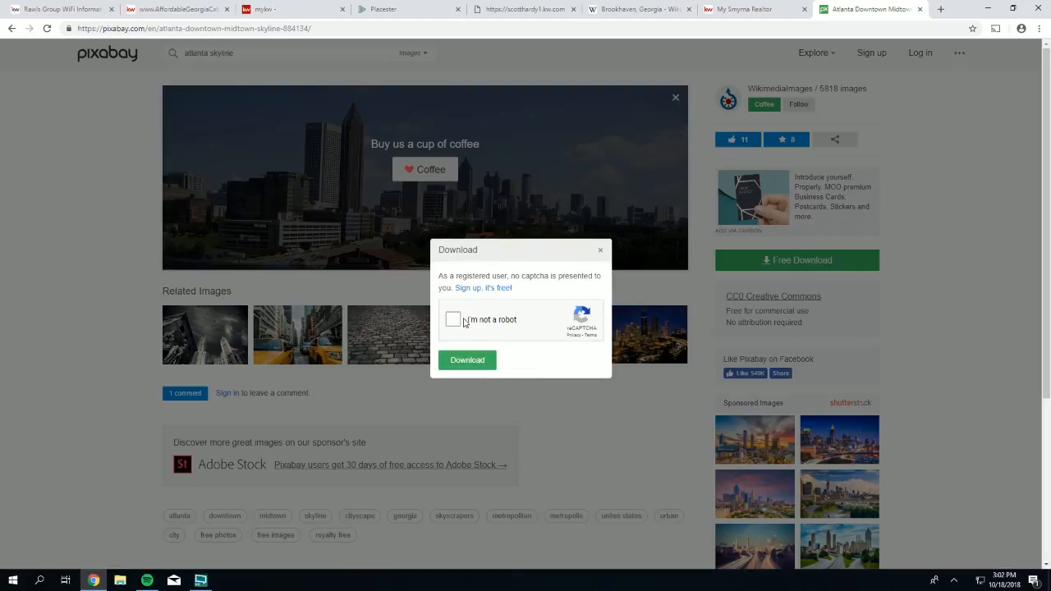
click(453, 321)
click(469, 360)
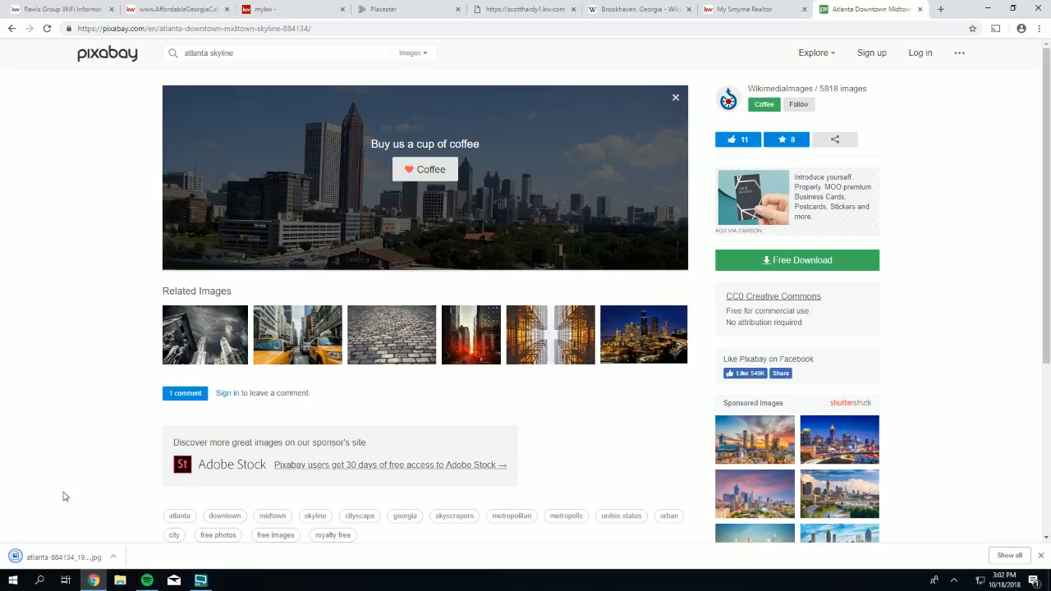
click(51, 562)
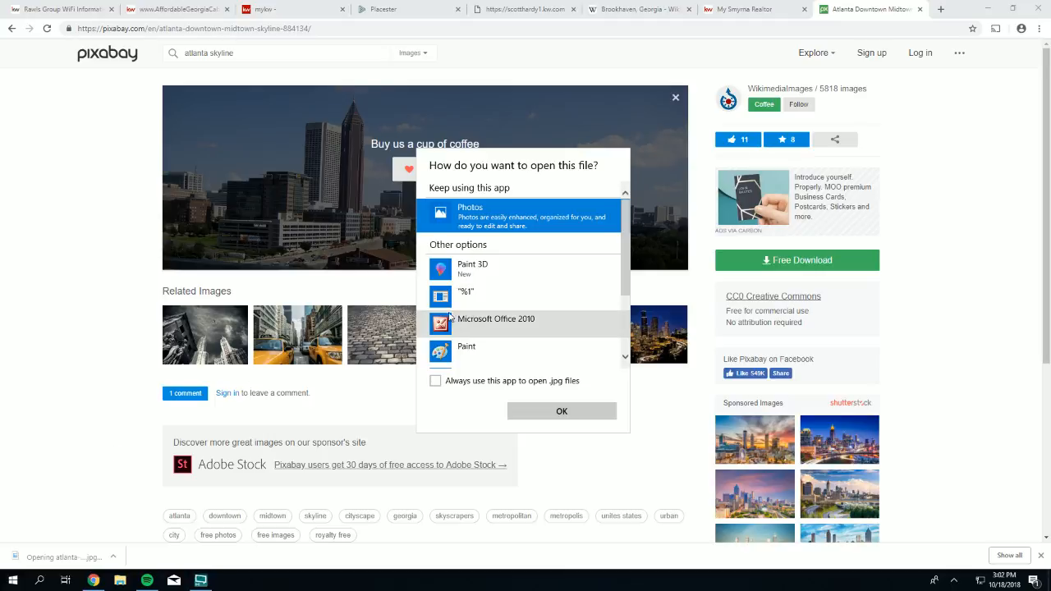
- Preview atlanta-884134_1920.jpg in Windows Photos, then close the viewer
click(562, 411)
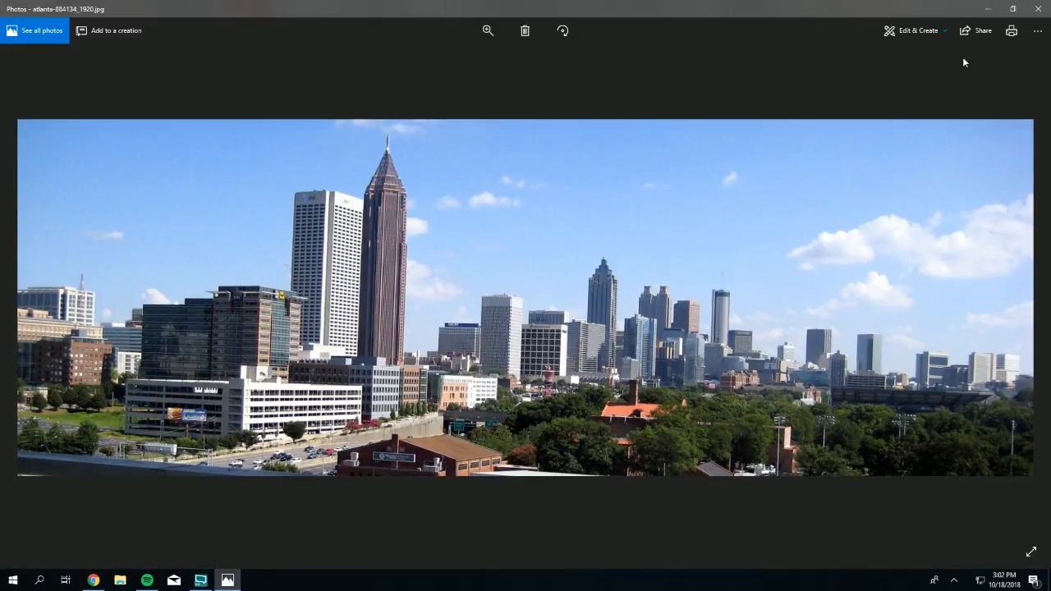
click(1039, 11)
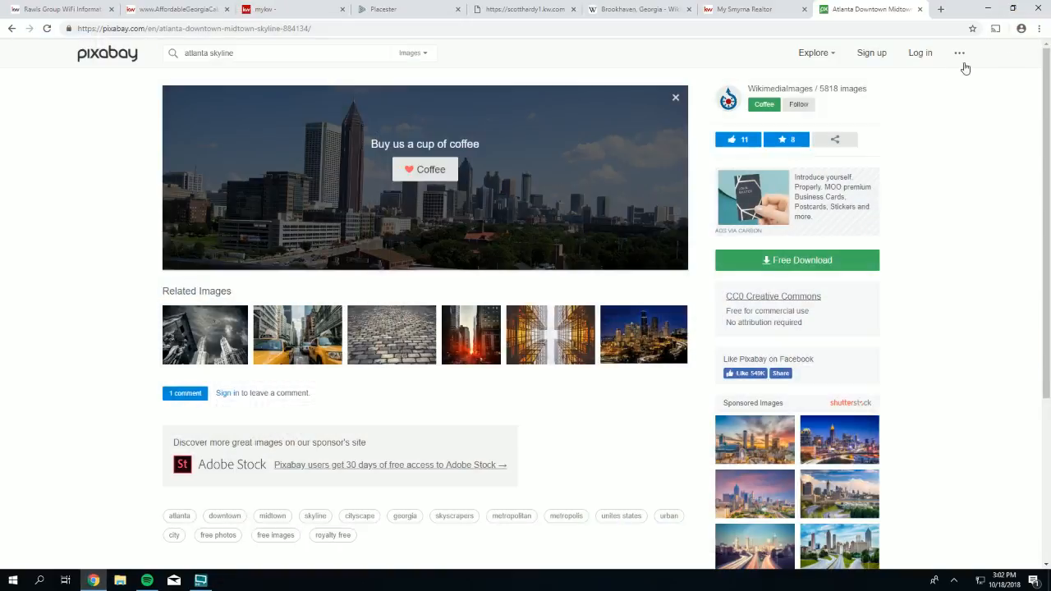
- Upload atlanta-884134_1920.jpg from Downloads as Slide 4's image
click(392, 10)
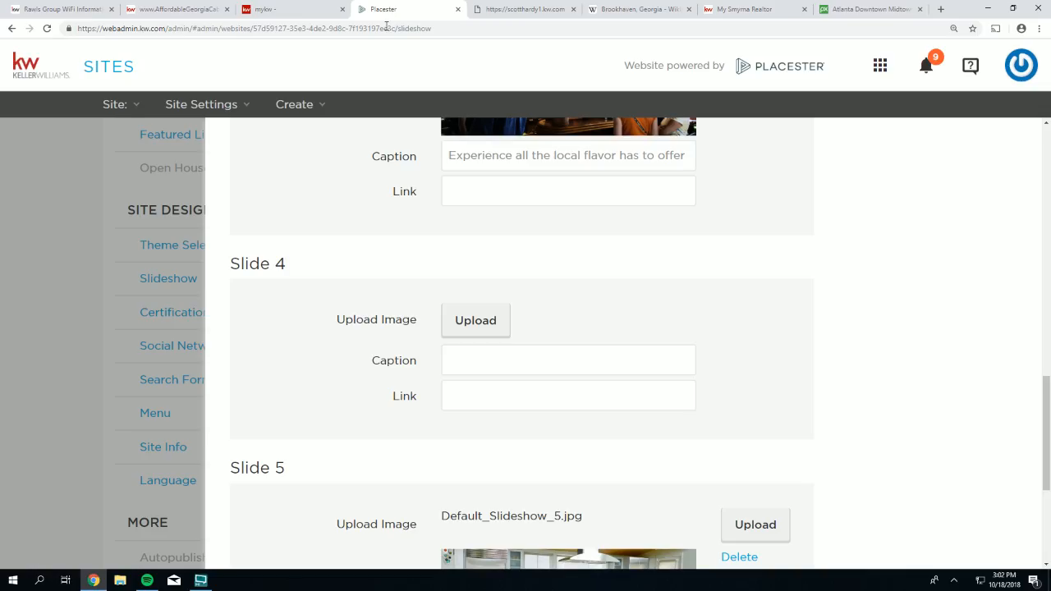
drag(301, 267, 230, 265)
click(467, 322)
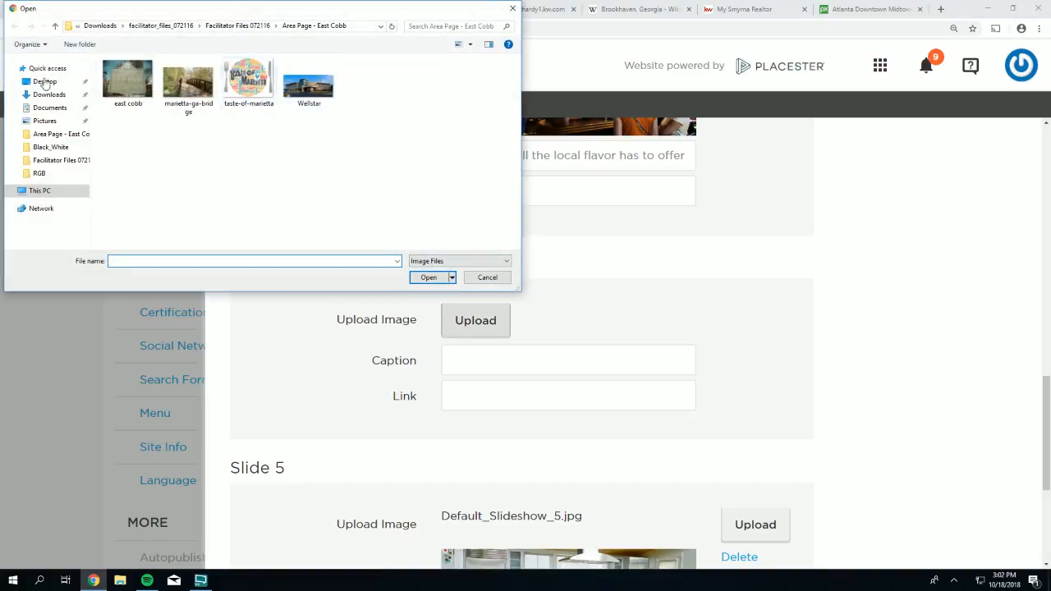
click(47, 95)
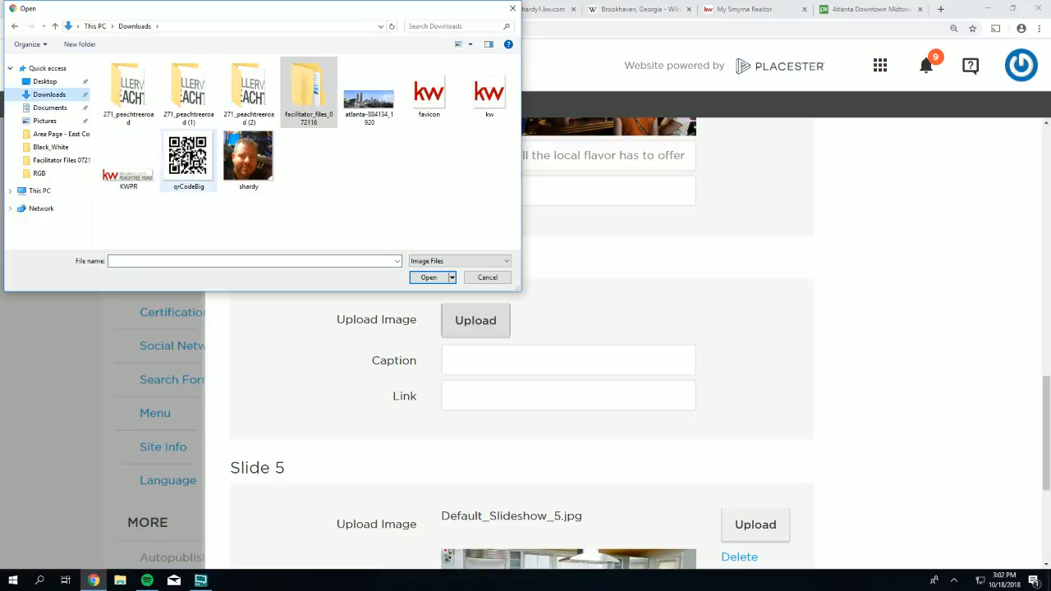
double_click(382, 100)
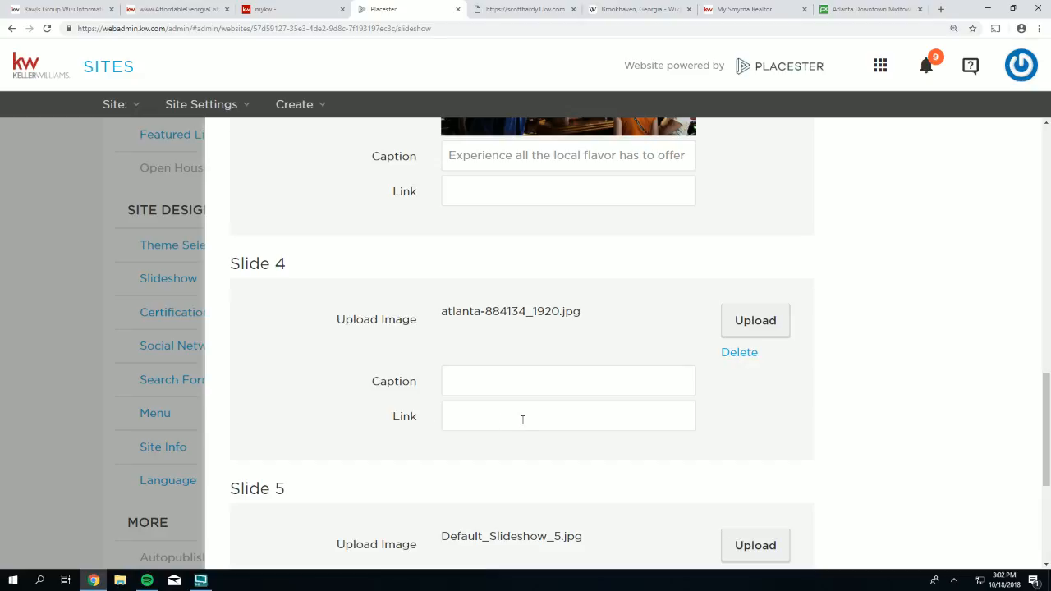
- Caption Slide 4 'Welcome to Atlanta', leaving its link field blank
scroll(517, 436, down, 1)
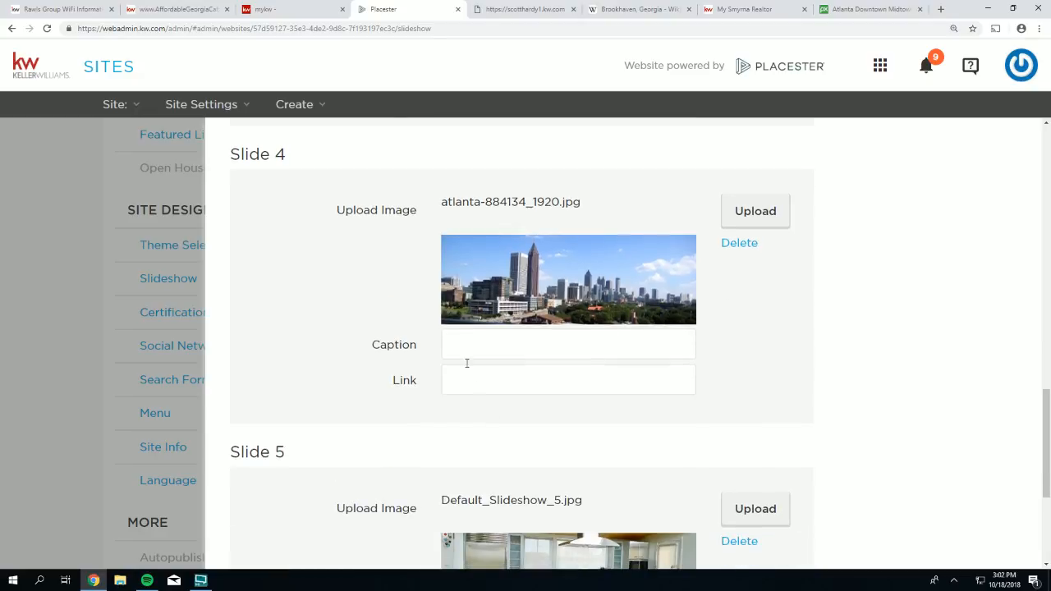
click(465, 344)
text(Welcome to Atlanta)
drag(398, 383, 384, 381)
click(459, 380)
scroll(350, 357, up, 3)
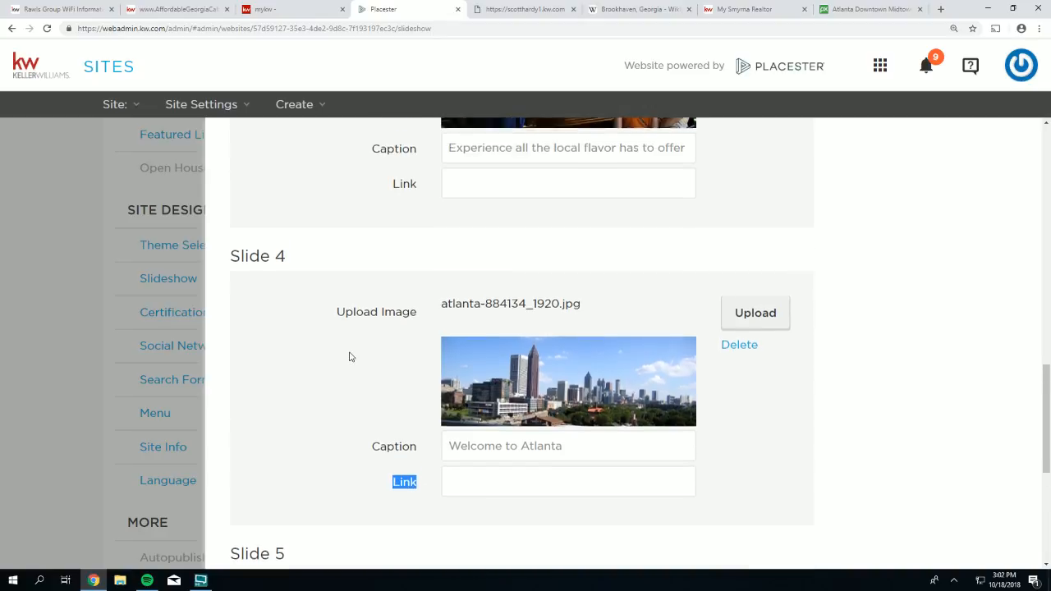
- Review the slides in the Homepage Slideshow editor, including slide 3's empty link field
scroll(350, 356, down, 1)
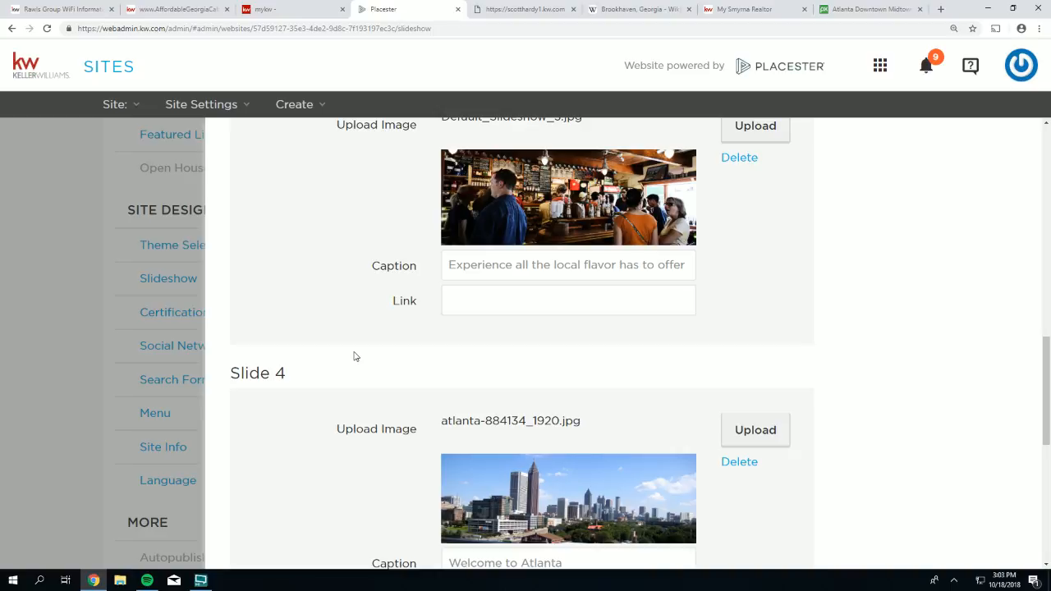
scroll(432, 267, up, 1)
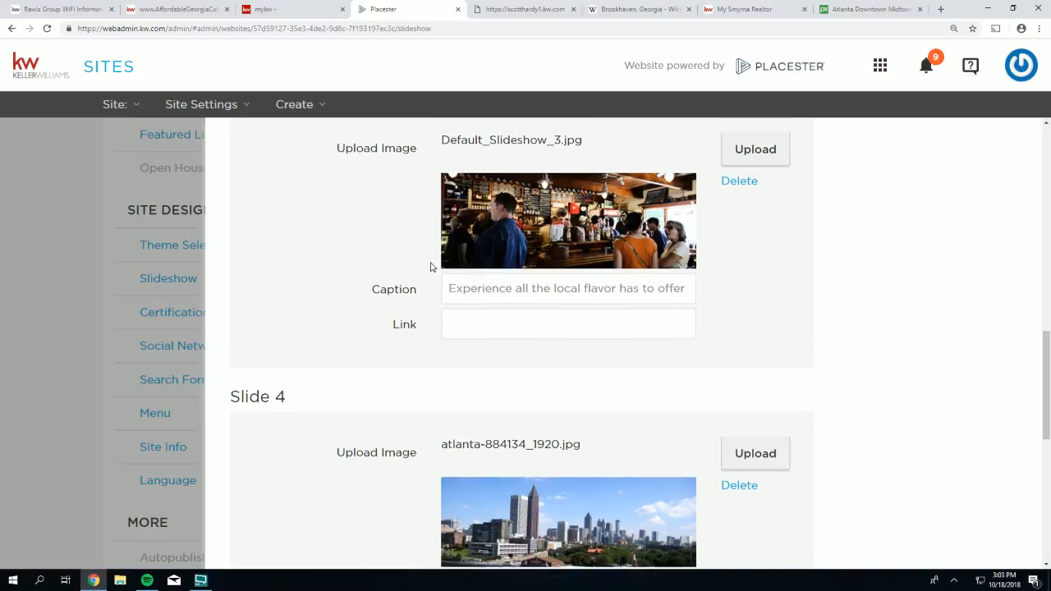
scroll(432, 266, up, 1)
scroll(591, 394, down, 1)
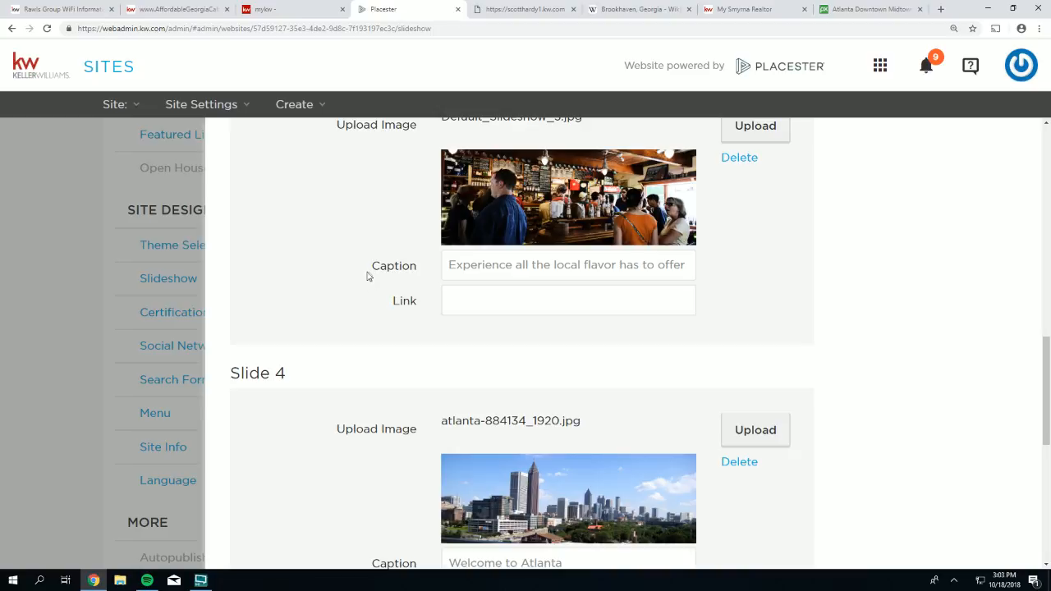
drag(380, 265, 407, 273)
click(478, 302)
- Save the slideshow settings from the bottom of the editor
scroll(677, 351, up, 1)
scroll(677, 351, down, 3)
scroll(677, 352, down, 2)
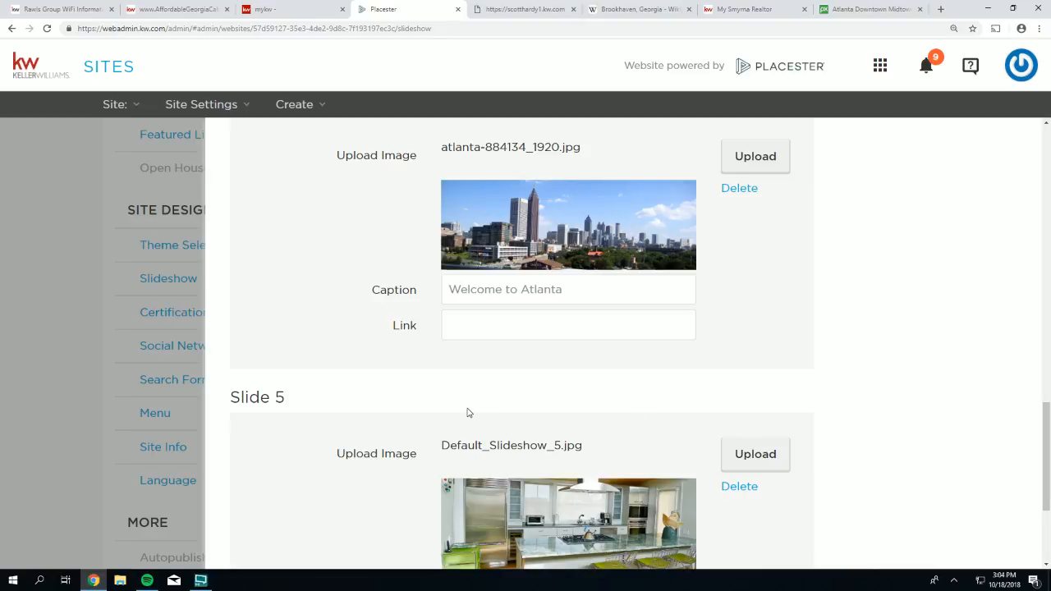
scroll(484, 418, up, 2)
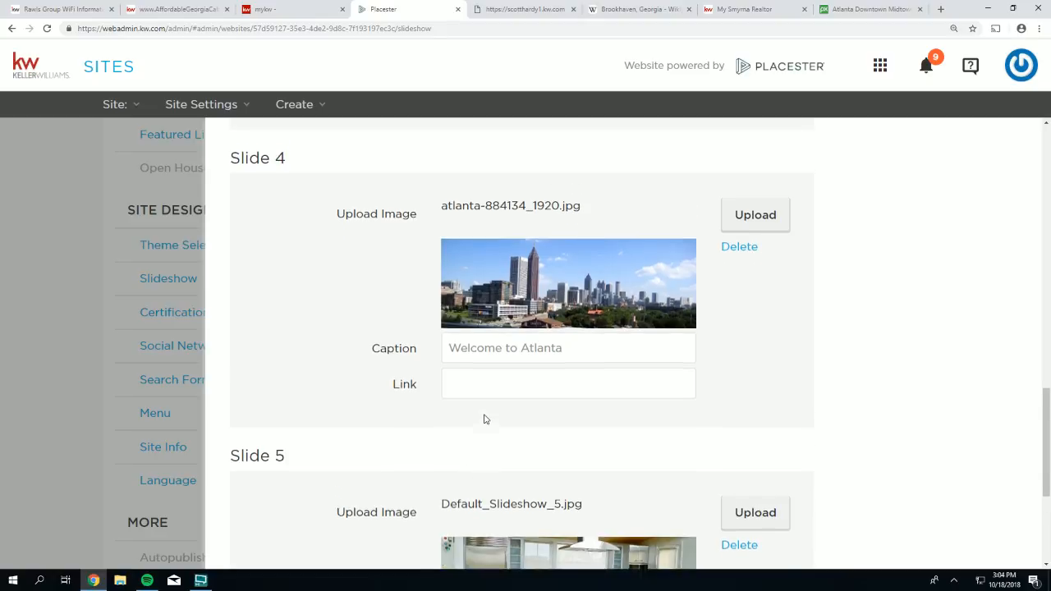
scroll(485, 420, down, 1)
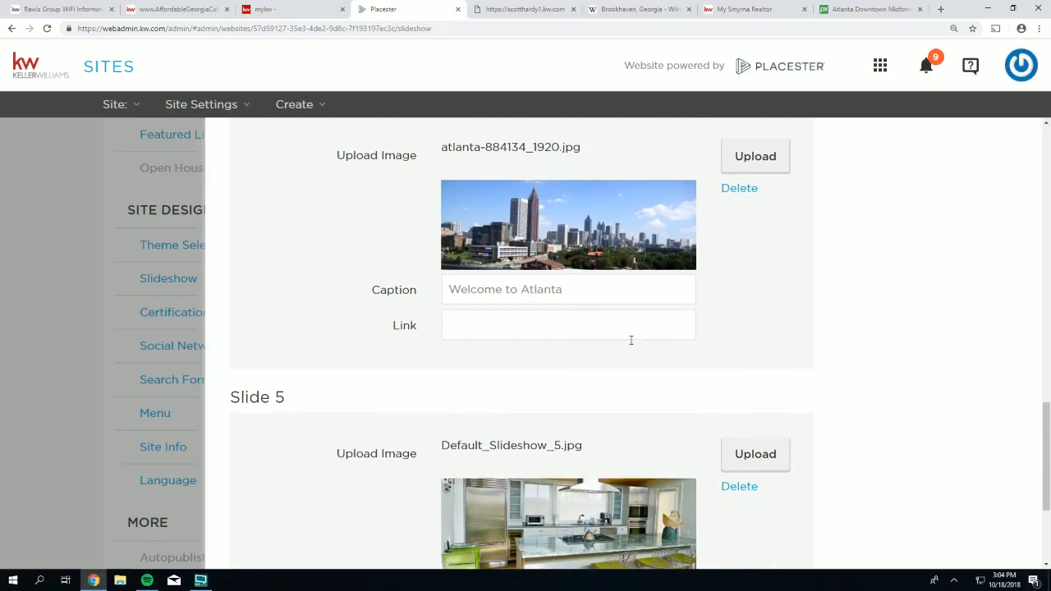
scroll(744, 393, down, 3)
click(795, 526)
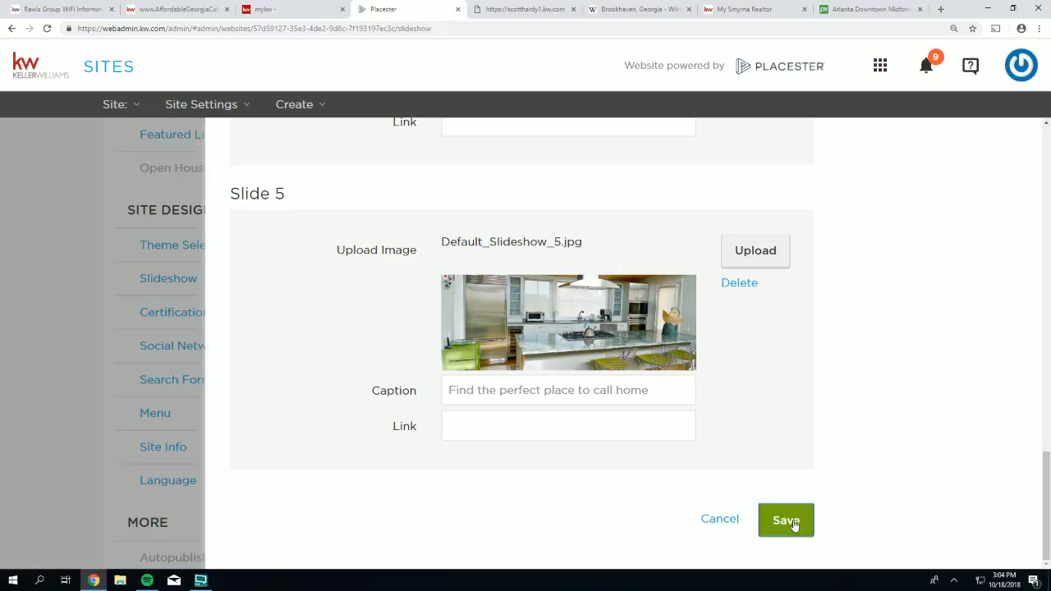
click(498, 9)
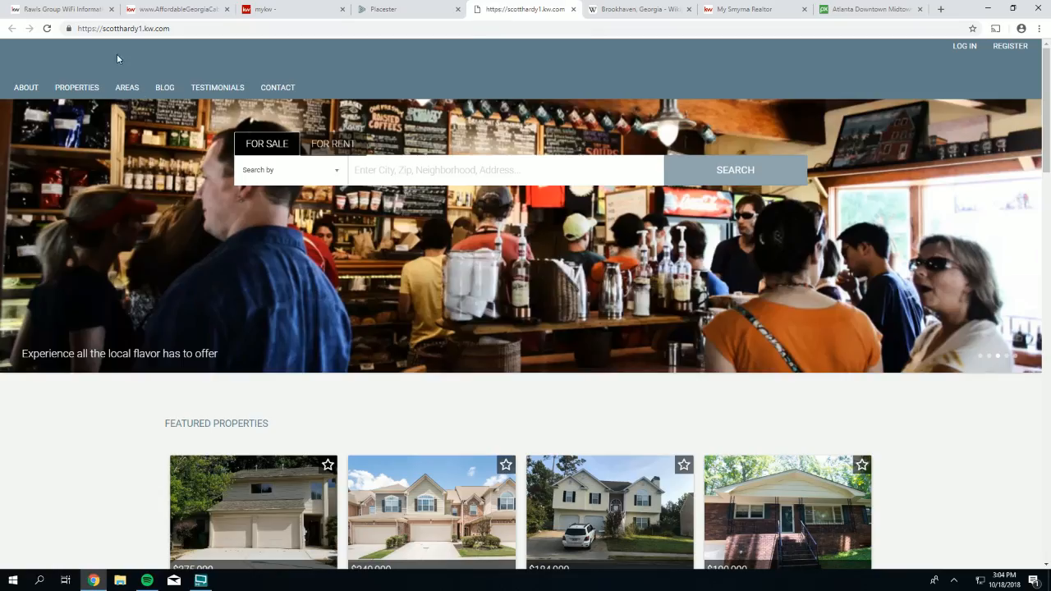
click(48, 29)
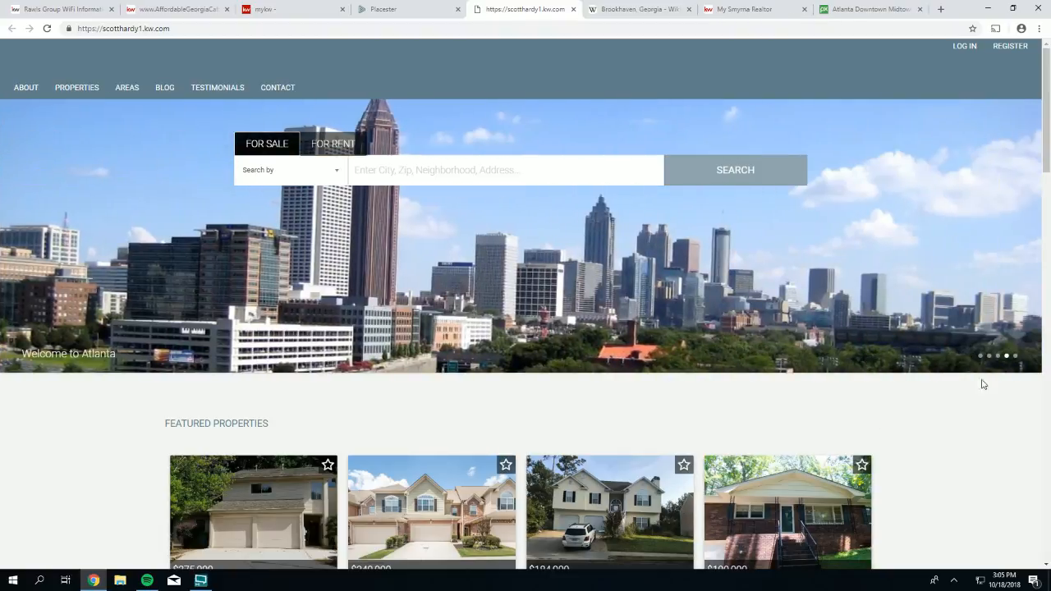
click(999, 357)
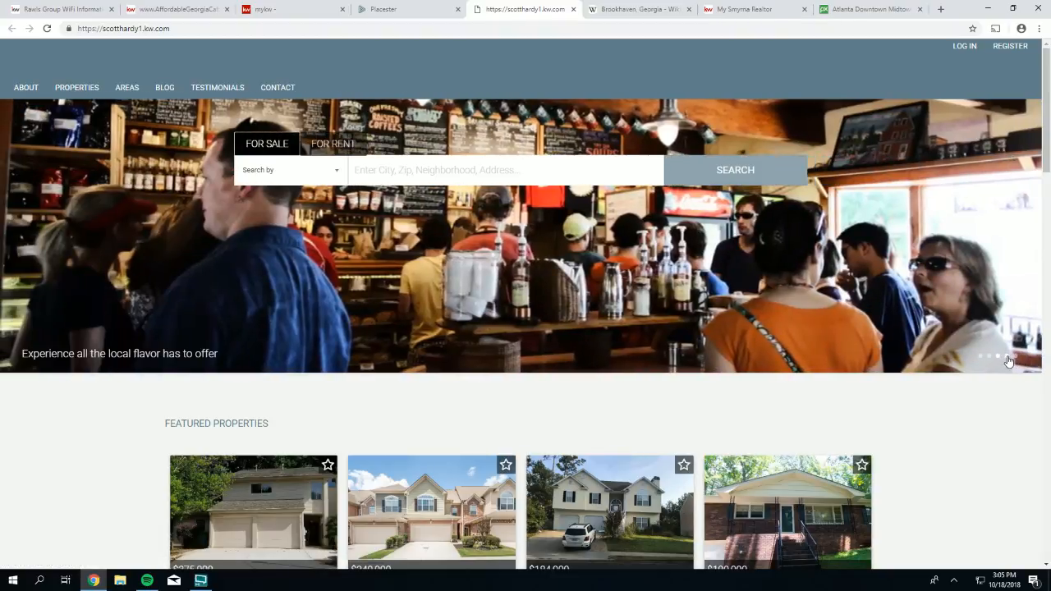
click(1007, 357)
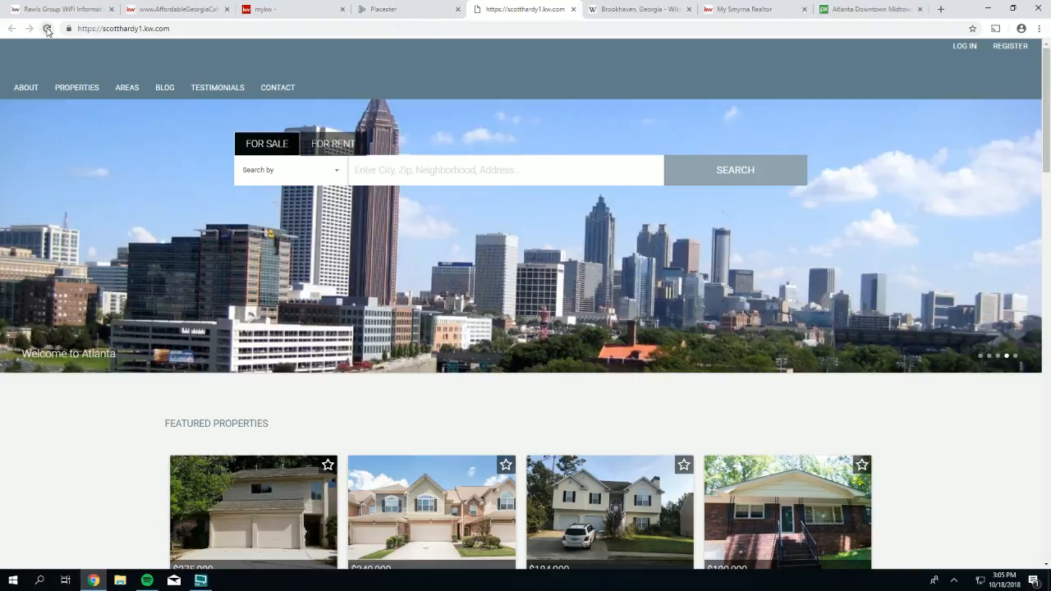
click(47, 28)
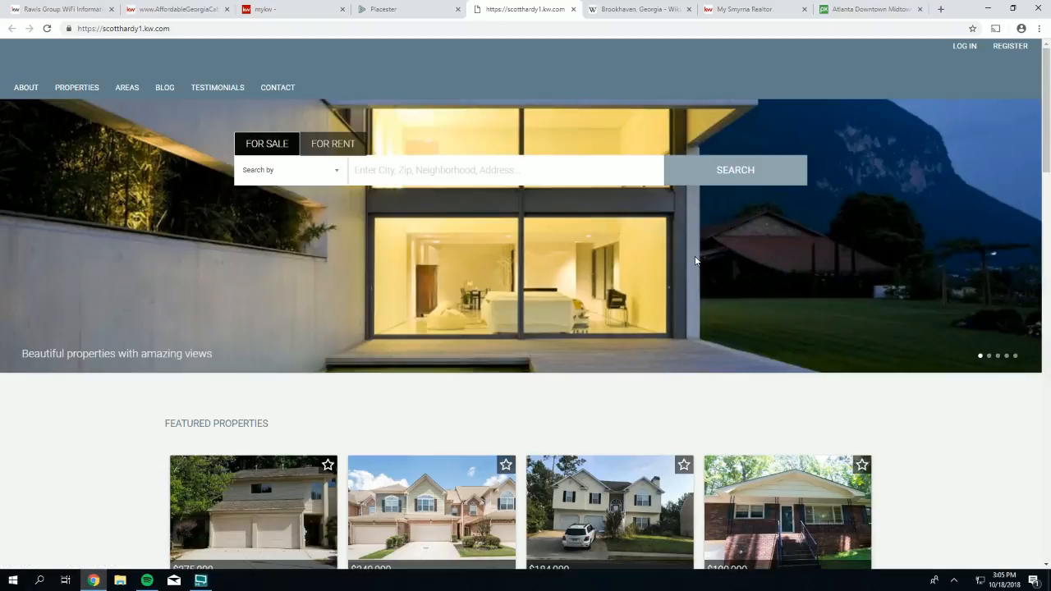
click(405, 11)
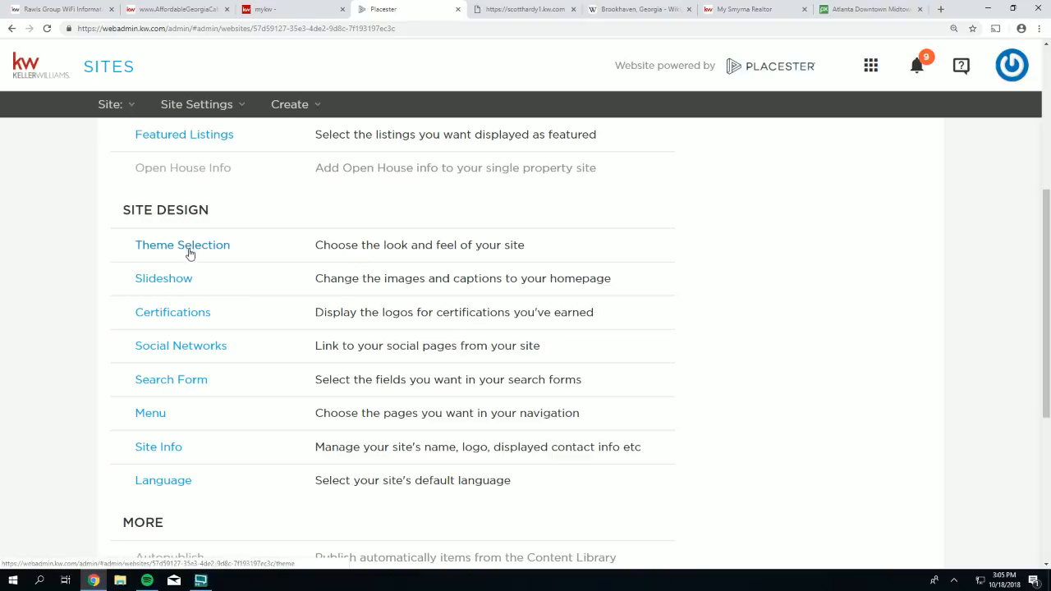
- Open the Variety (custom) slideshow for editing from the Slideshow settings
click(167, 277)
scroll(546, 322, down, 2)
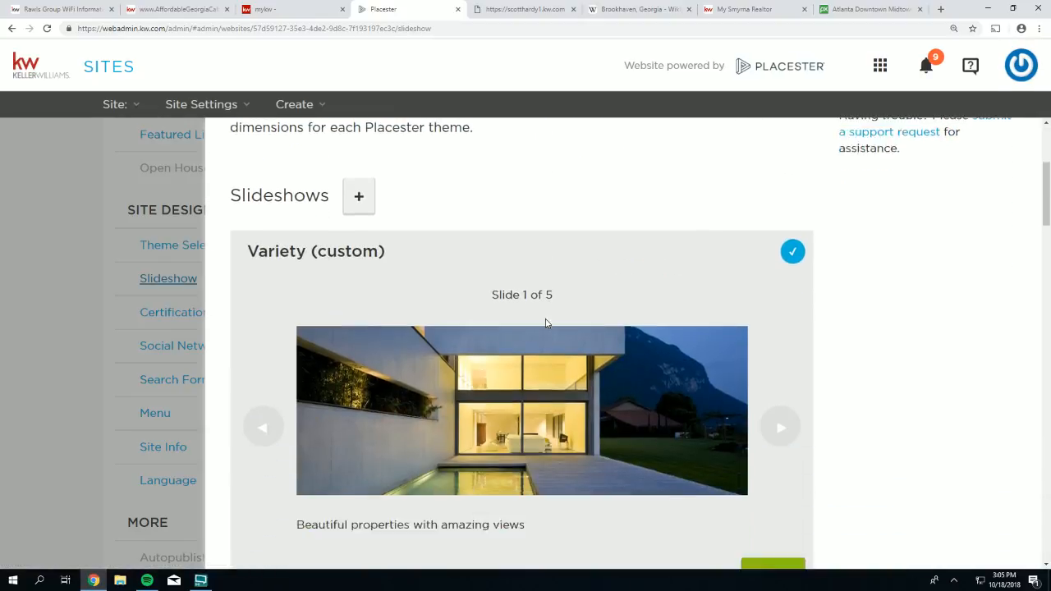
scroll(547, 322, down, 2)
scroll(547, 323, down, 1)
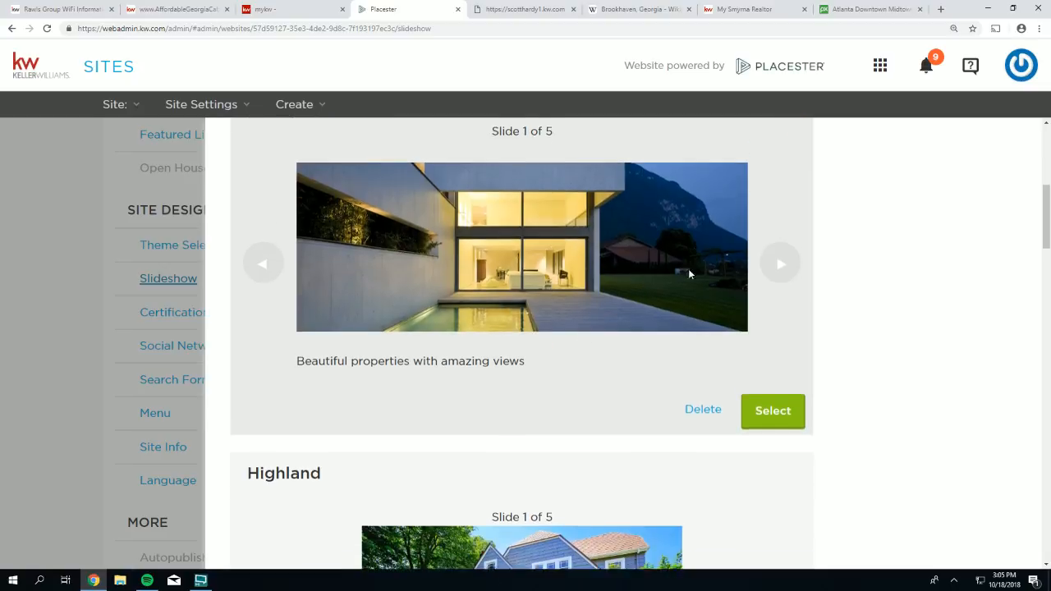
scroll(688, 271, up, 1)
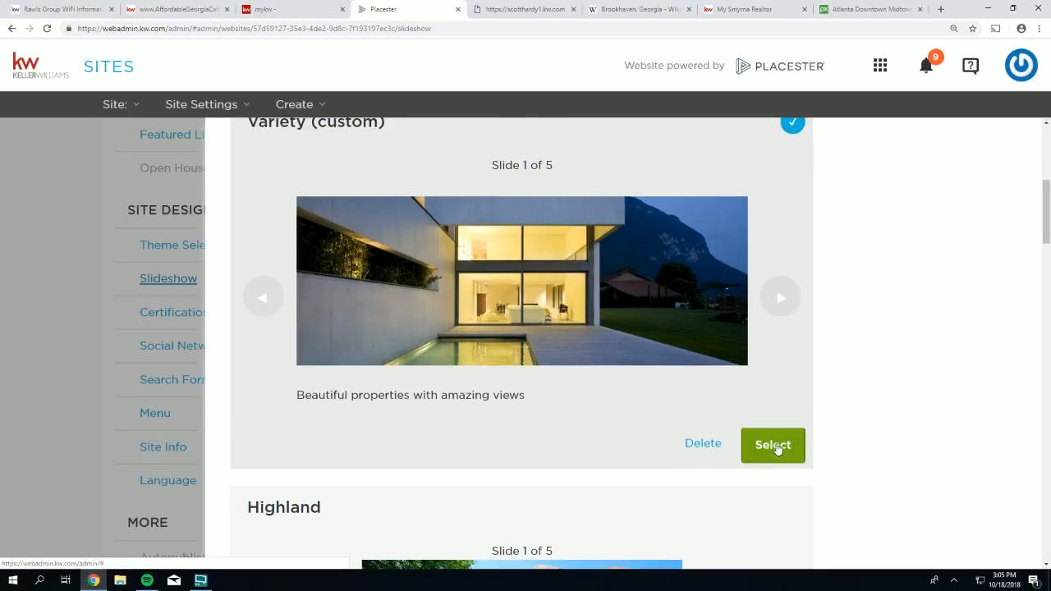
click(778, 447)
- Delete the images on slides 1, 2, 3 and 5, keeping only the Atlanta slide
scroll(670, 355, down, 1)
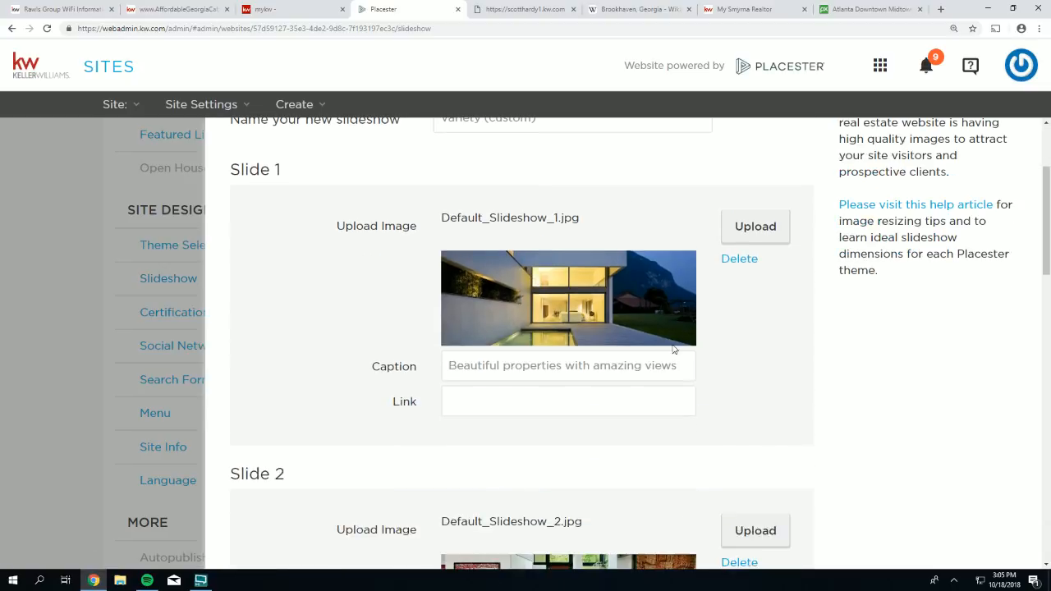
click(736, 258)
scroll(747, 336, down, 1)
click(749, 351)
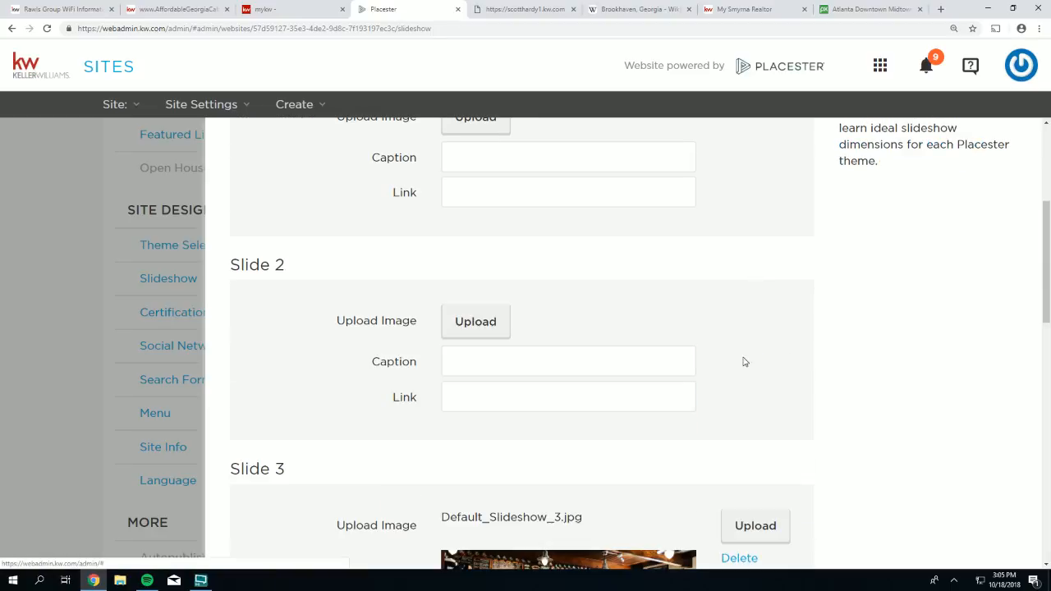
scroll(744, 361, down, 2)
click(741, 345)
scroll(762, 369, down, 4)
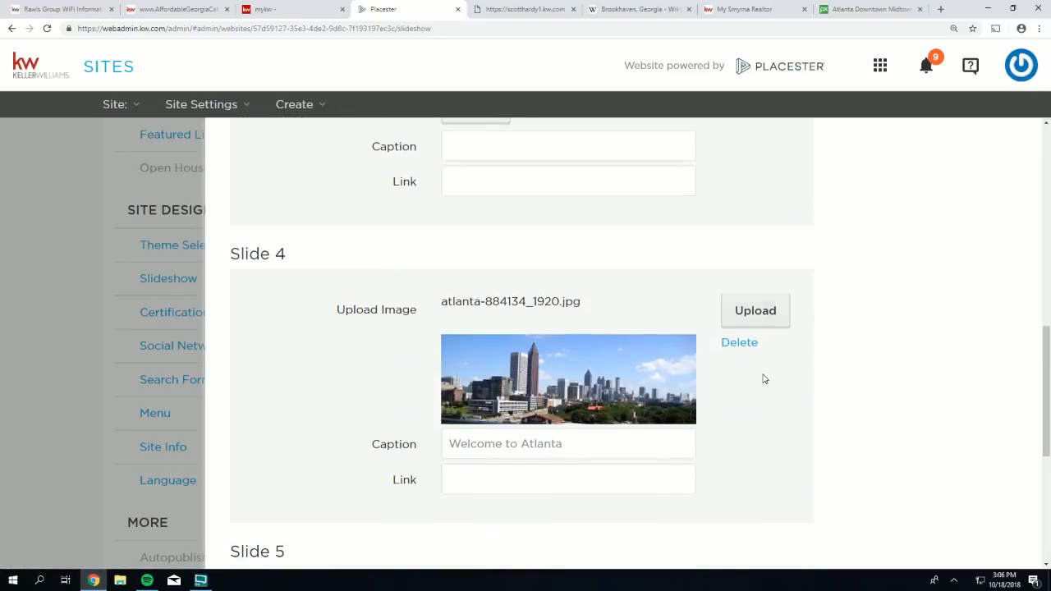
click(740, 459)
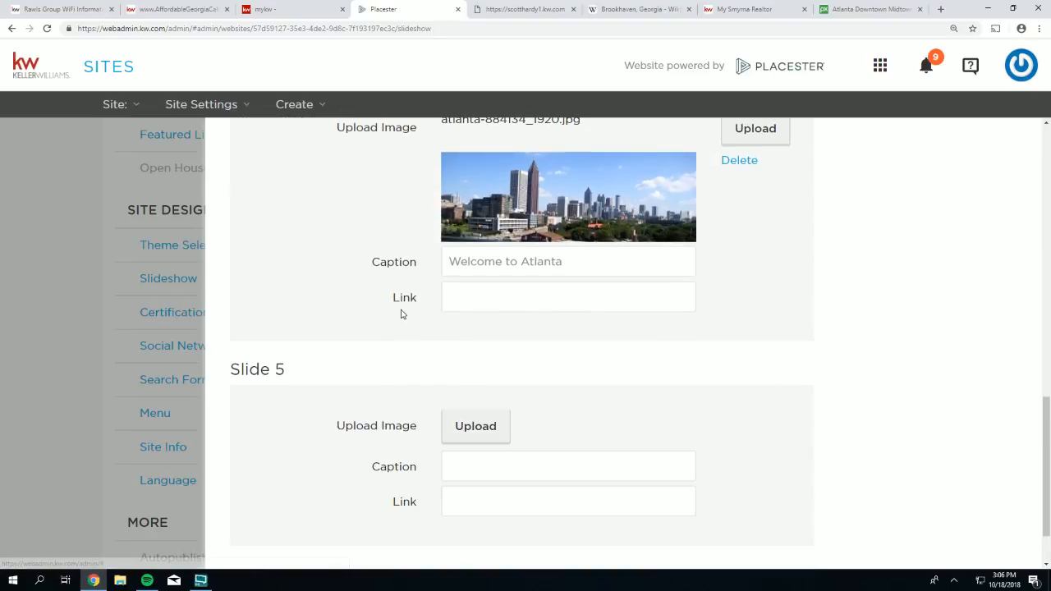
- Rename the slideshow 'Atlanta Skyline' and save it
scroll(403, 315, up, 4)
scroll(451, 318, up, 6)
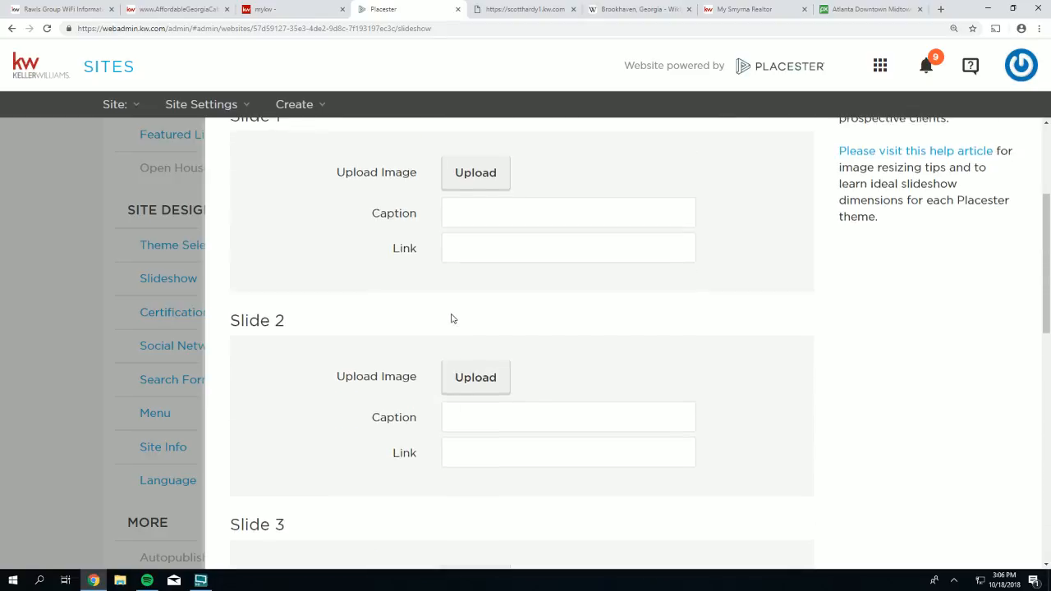
triple_click(547, 285)
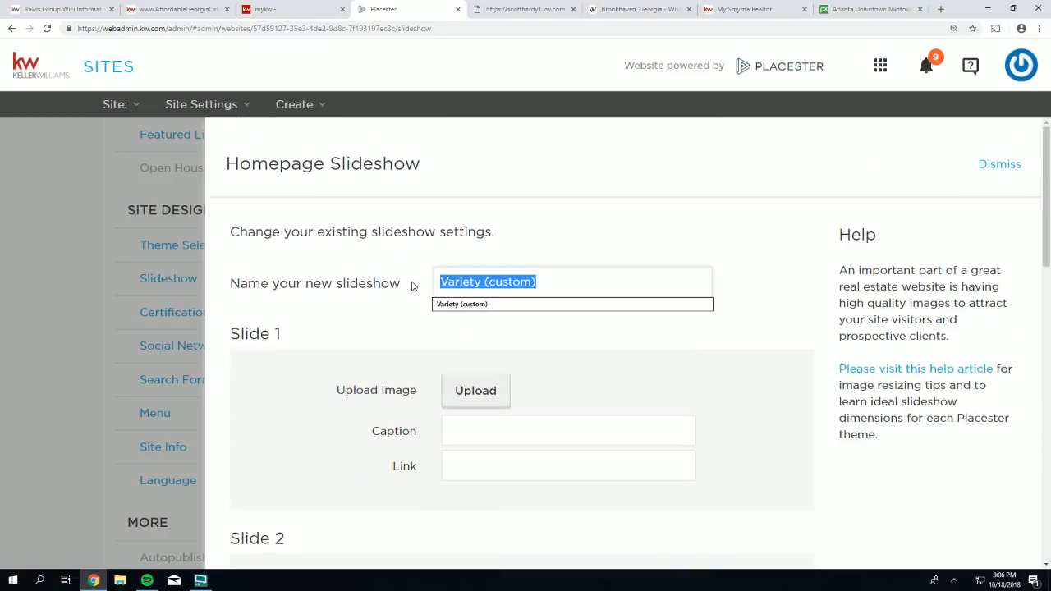
text(Atlanta)
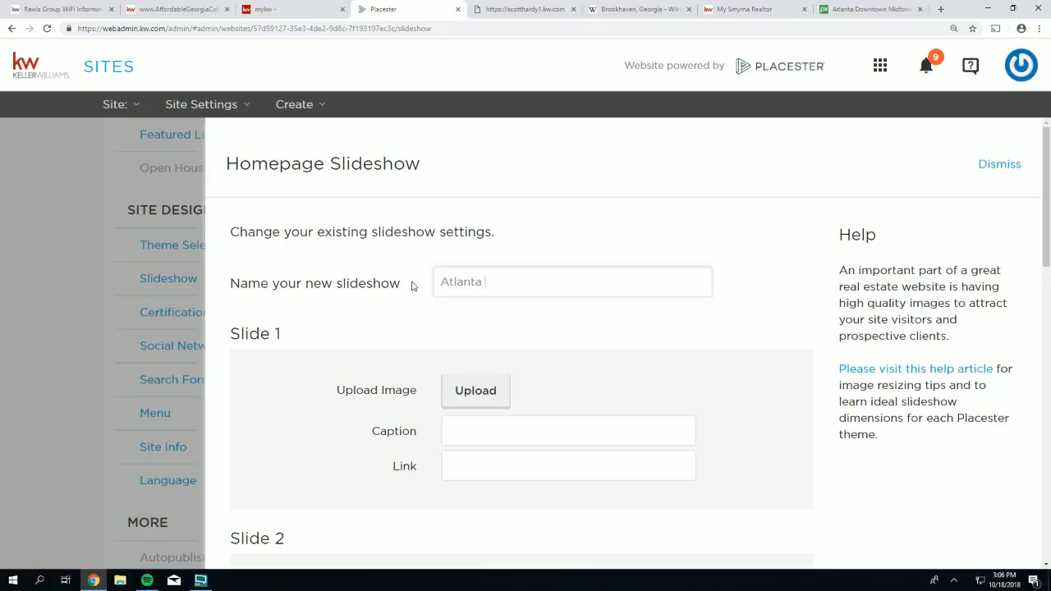
text( Skyline)
scroll(776, 341, down, 4)
scroll(768, 377, down, 10)
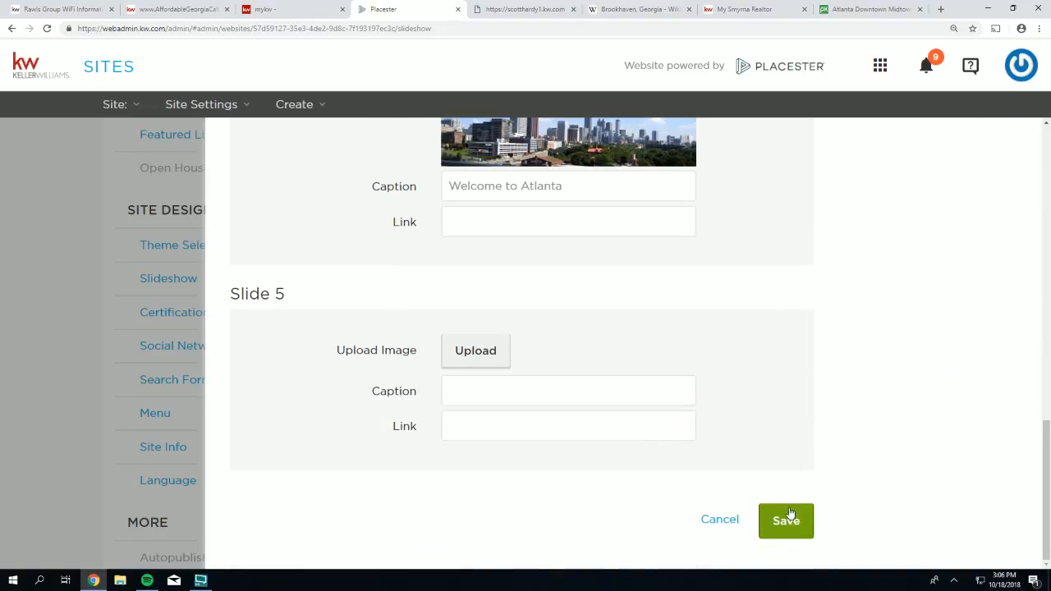
click(781, 517)
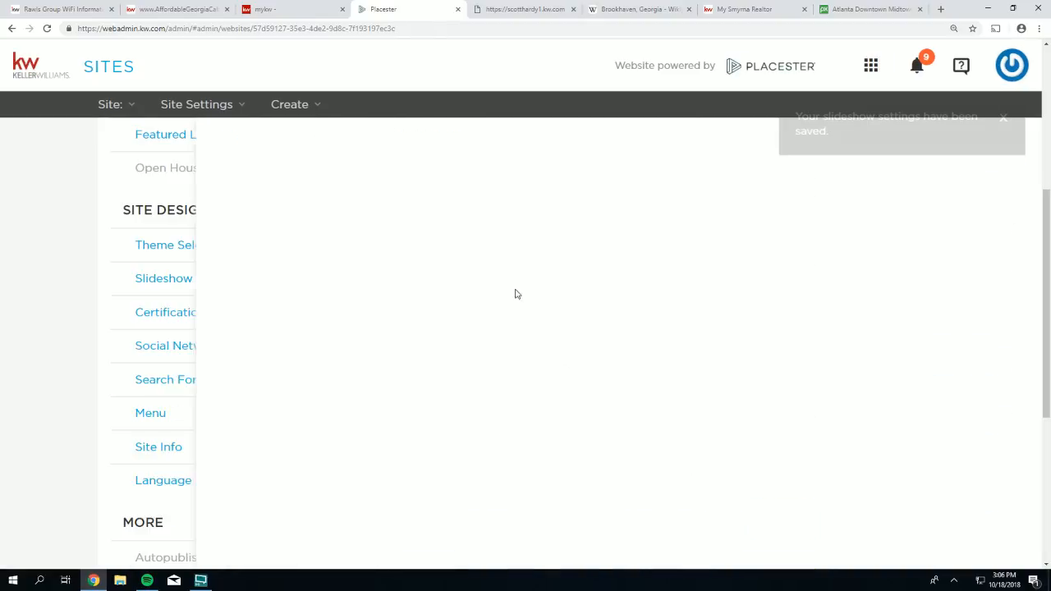
- Reopen the slideshow settings and confirm Atlanta Skyline has a single slide
click(160, 281)
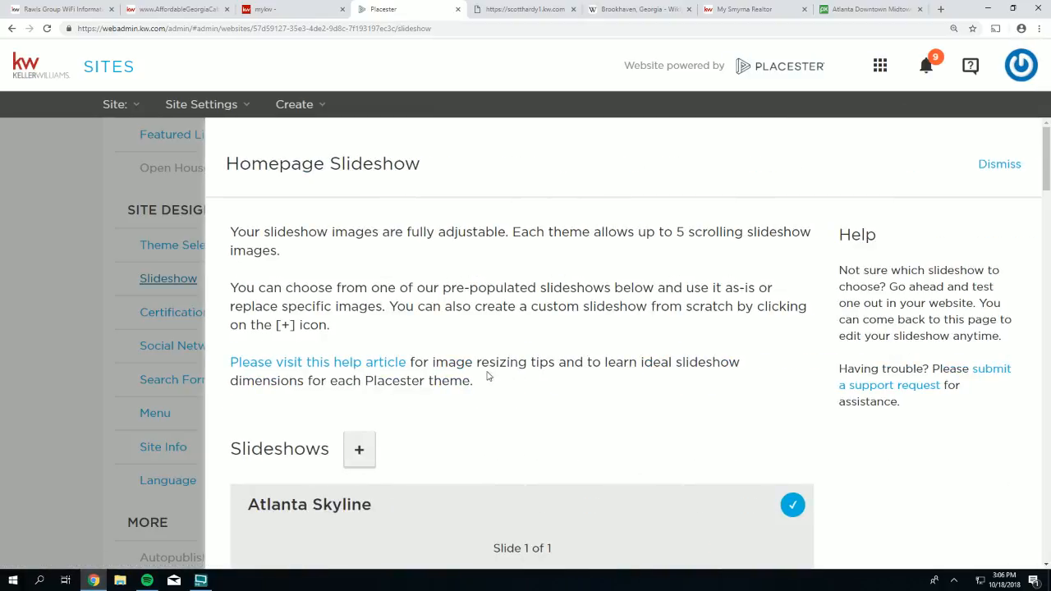
scroll(371, 356, down, 2)
drag(371, 357, 246, 342)
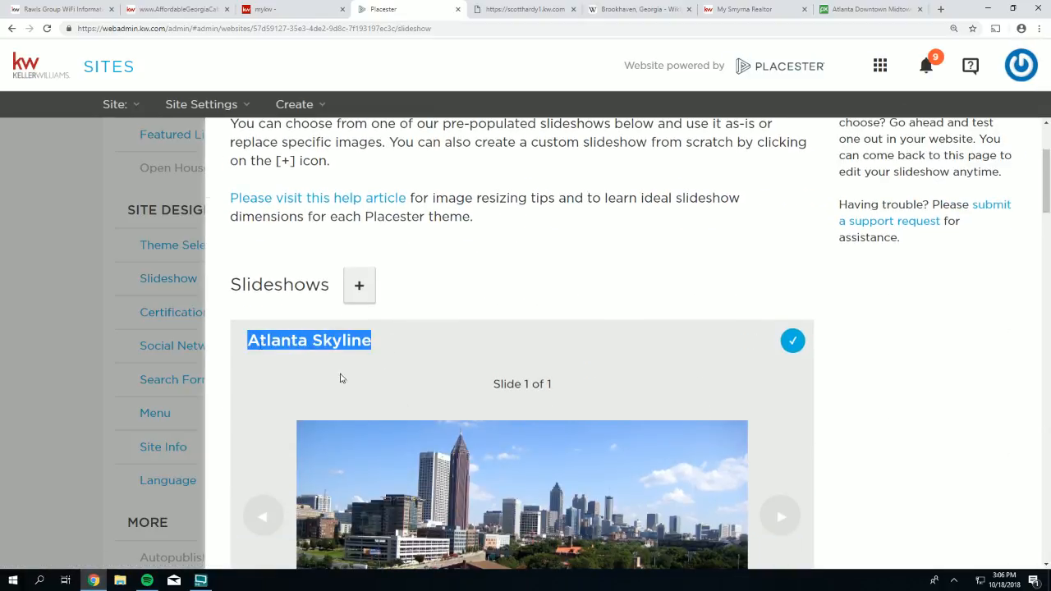
drag(555, 388, 486, 384)
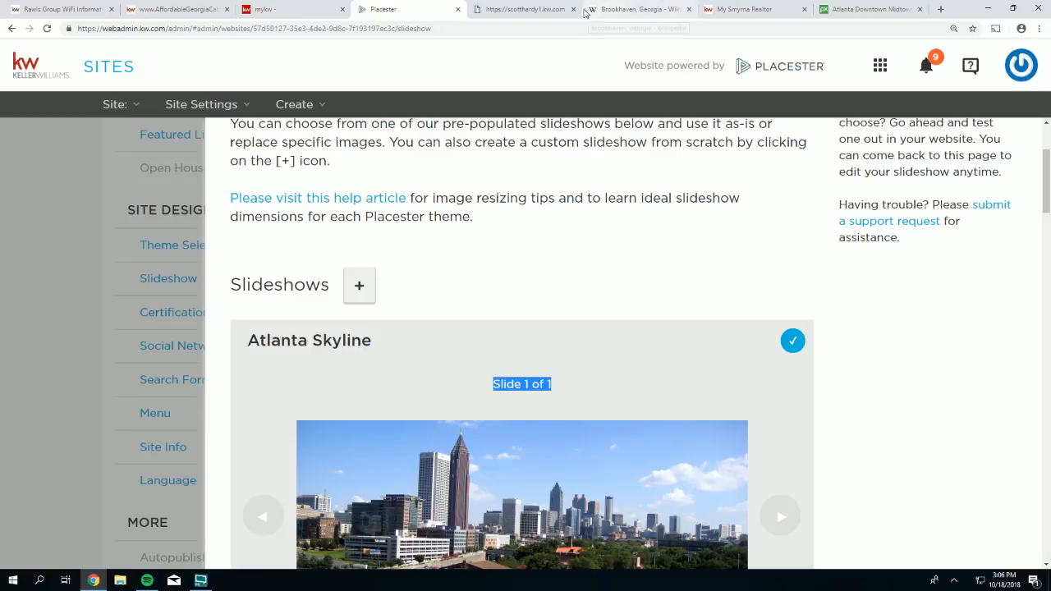
- Reload the live scotthardy1.kw.com homepage and compare it with the AffordableGeorgiaCabins site
click(525, 9)
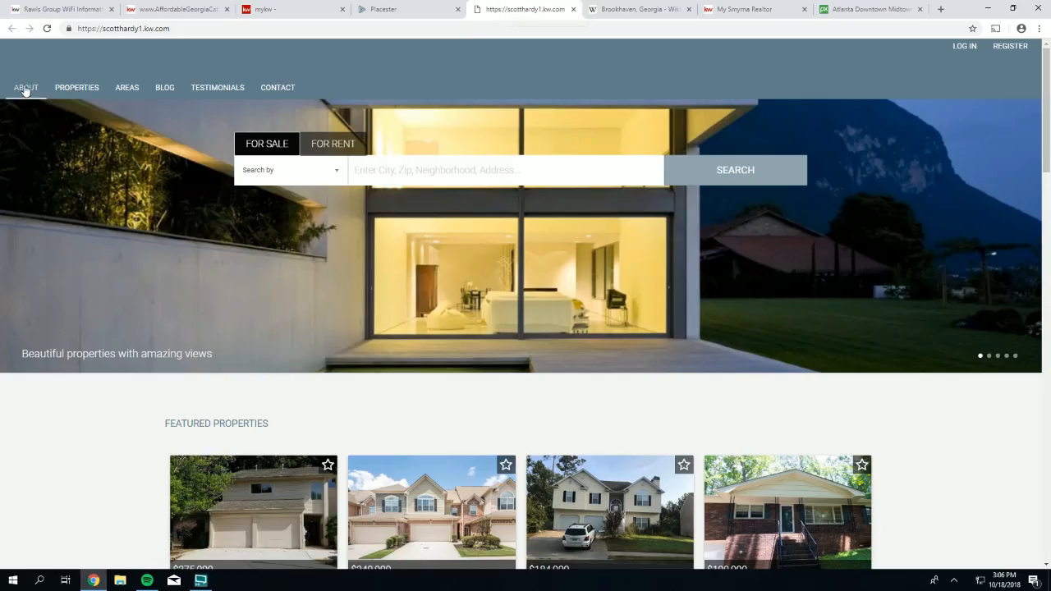
click(46, 29)
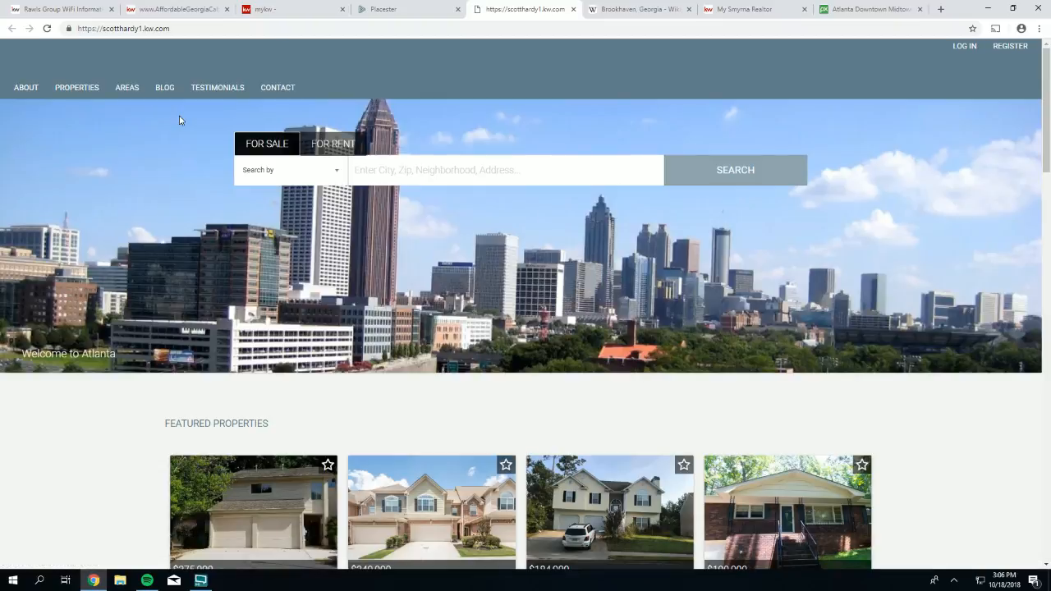
click(182, 10)
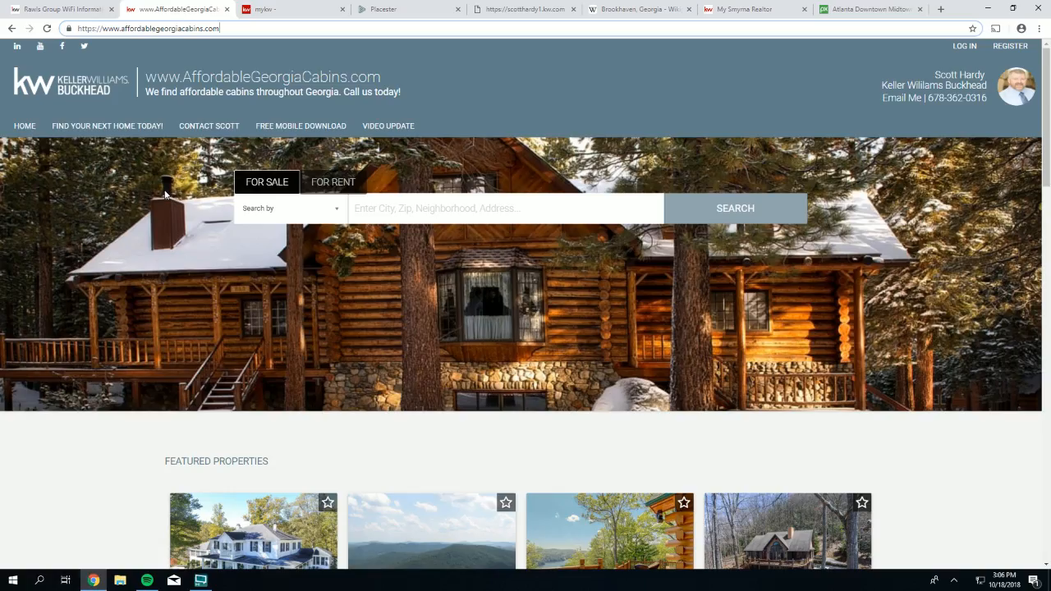
click(523, 11)
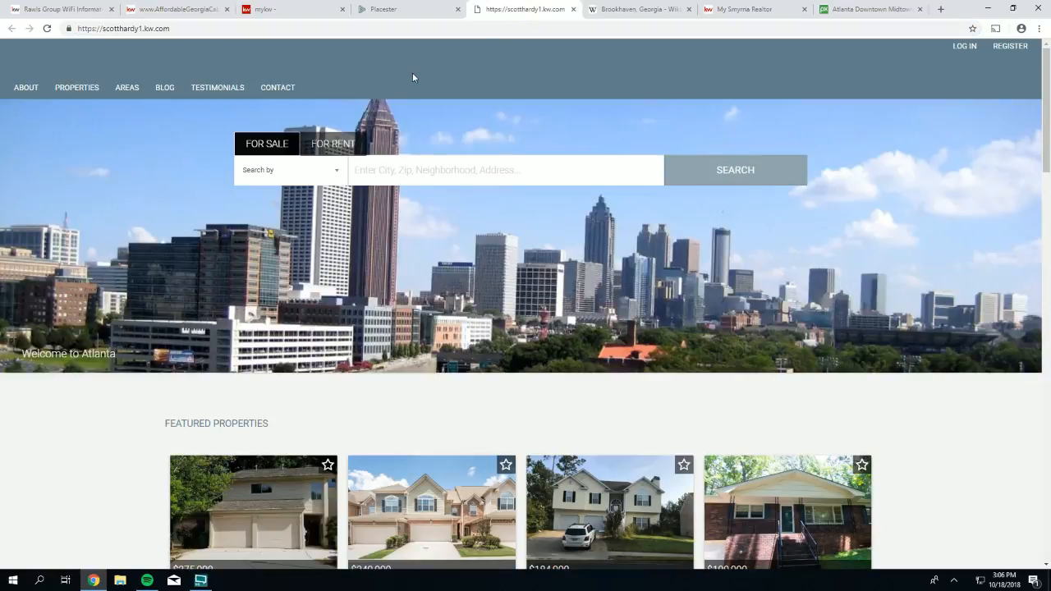
click(392, 9)
- Close the Slideshow settings panel
scroll(816, 321, down, 15)
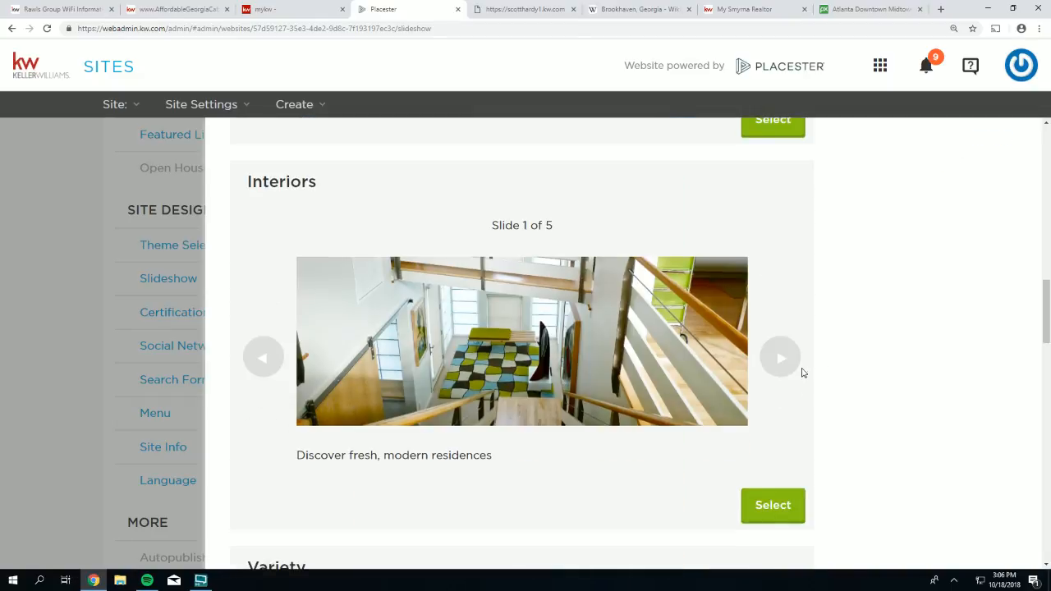
scroll(761, 403, down, 12)
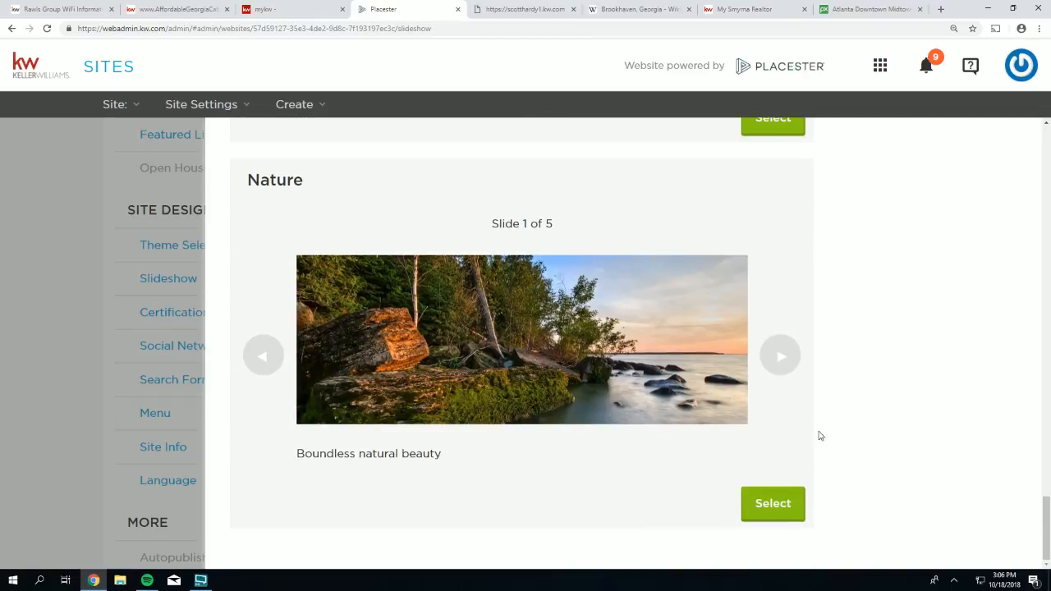
scroll(867, 444, up, 12)
click(37, 214)
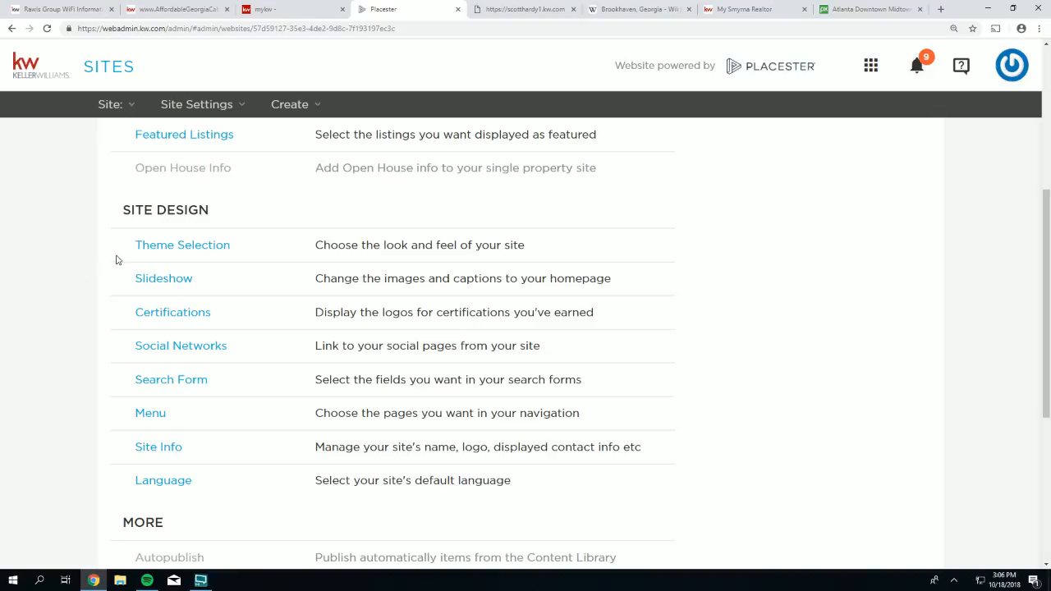
- Open Site Info under Site Design for the site name, logo and contact details
drag(135, 245, 167, 240)
click(206, 275)
drag(183, 447, 135, 447)
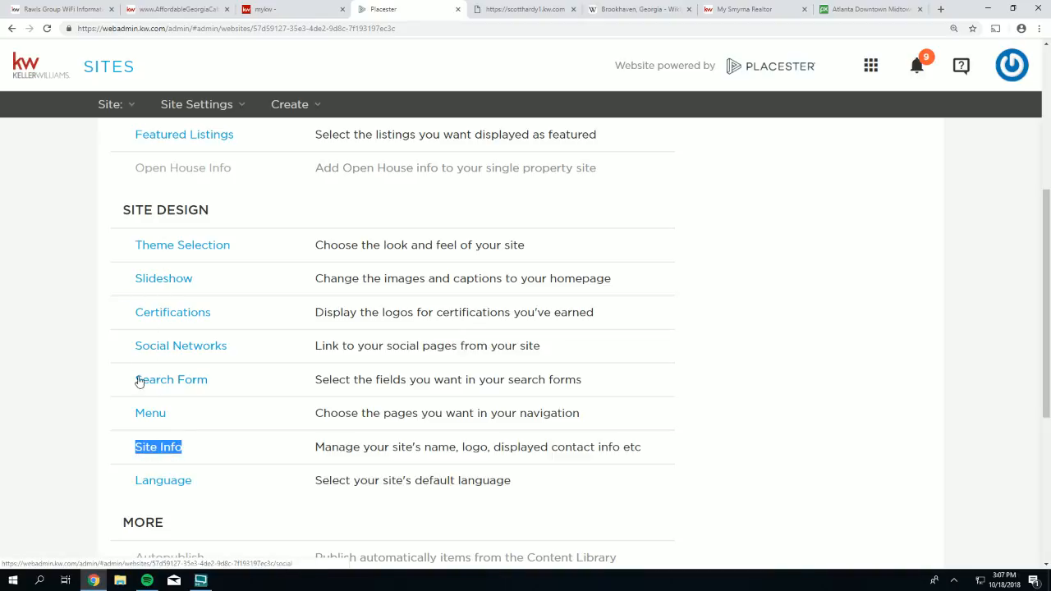
click(168, 450)
- Scroll the live scotthardy1.kw.com homepage from its Welcome to Atlanta hero to the footer and back
scroll(610, 288, down, 1)
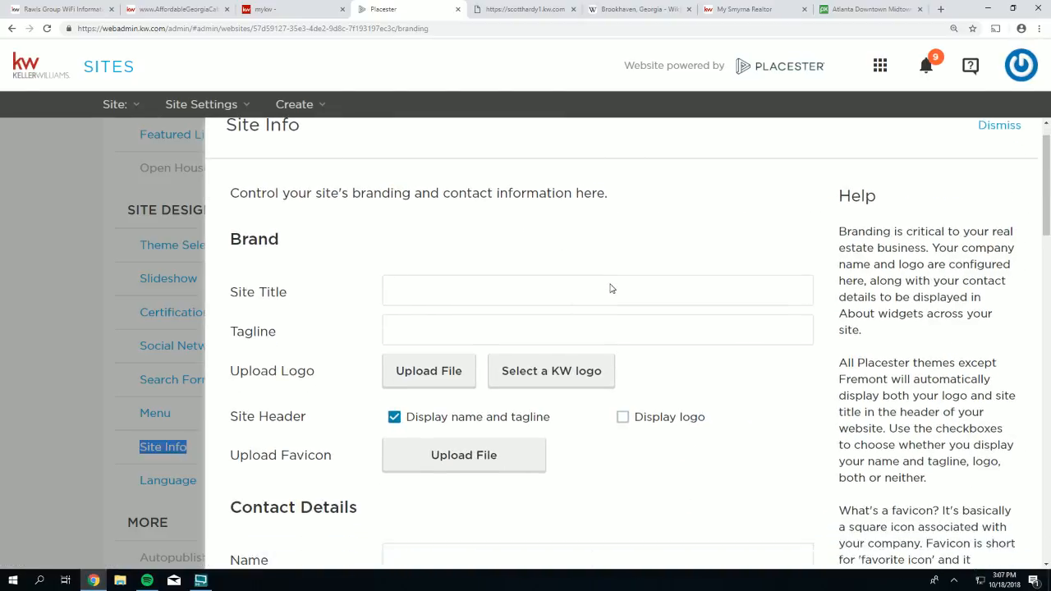
scroll(611, 289, up, 1)
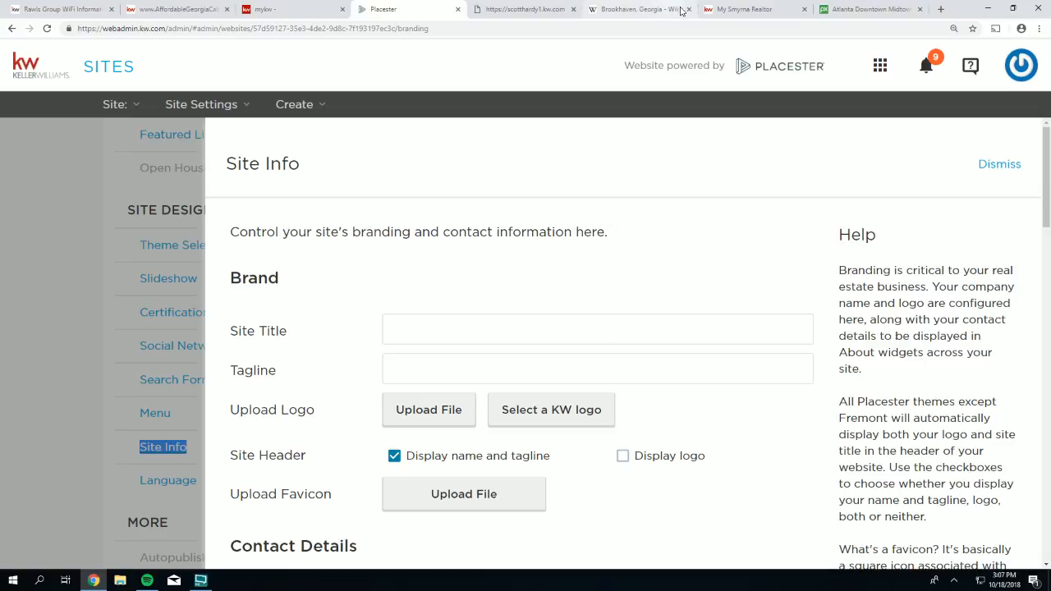
click(527, 10)
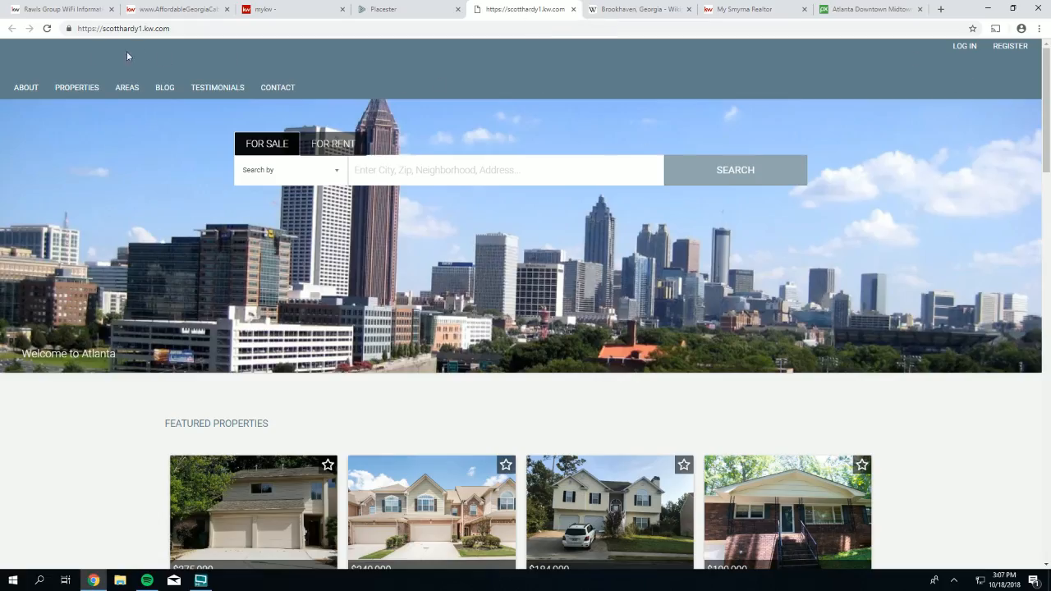
scroll(622, 427, down, 20)
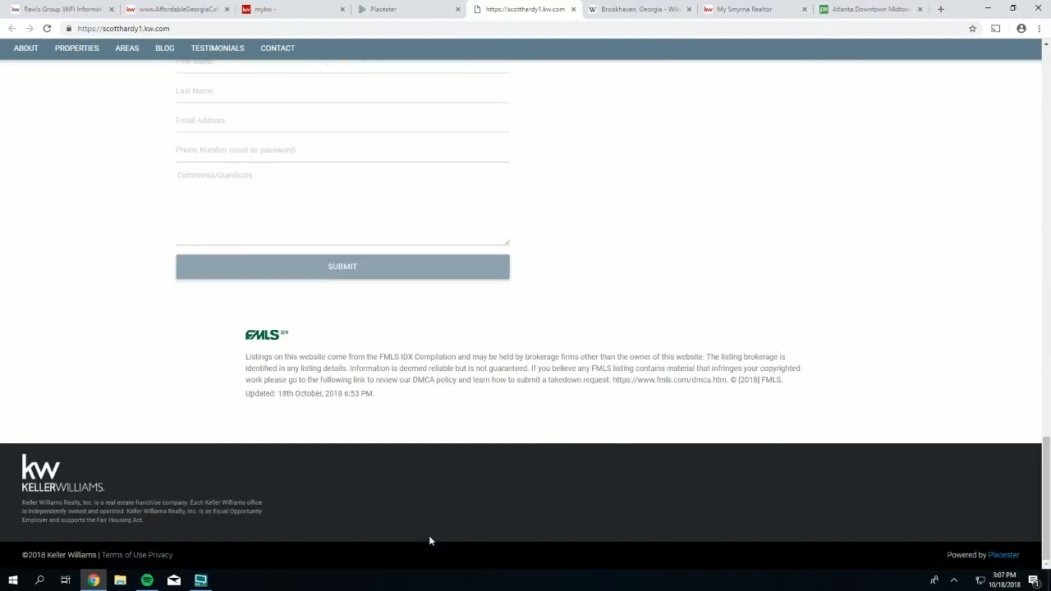
scroll(831, 249, up, 10)
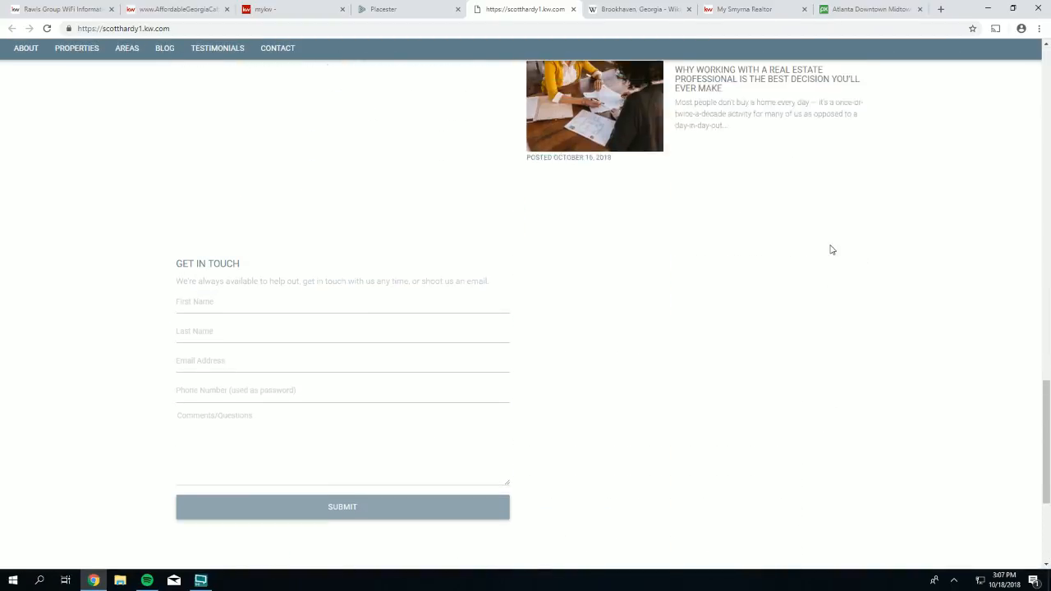
scroll(796, 181, up, 5)
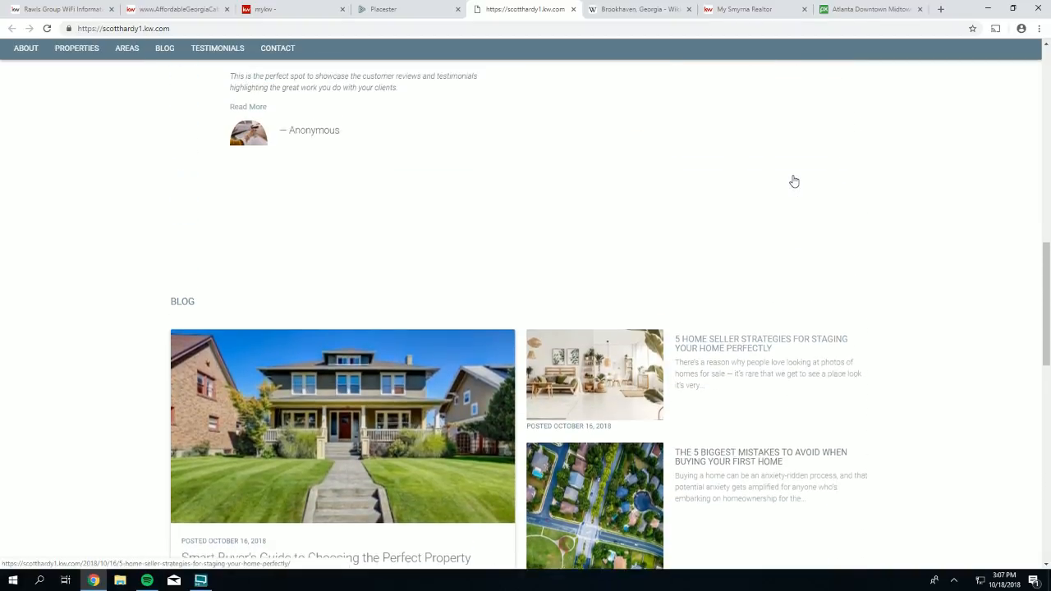
scroll(727, 321, down, 1)
scroll(728, 320, up, 9)
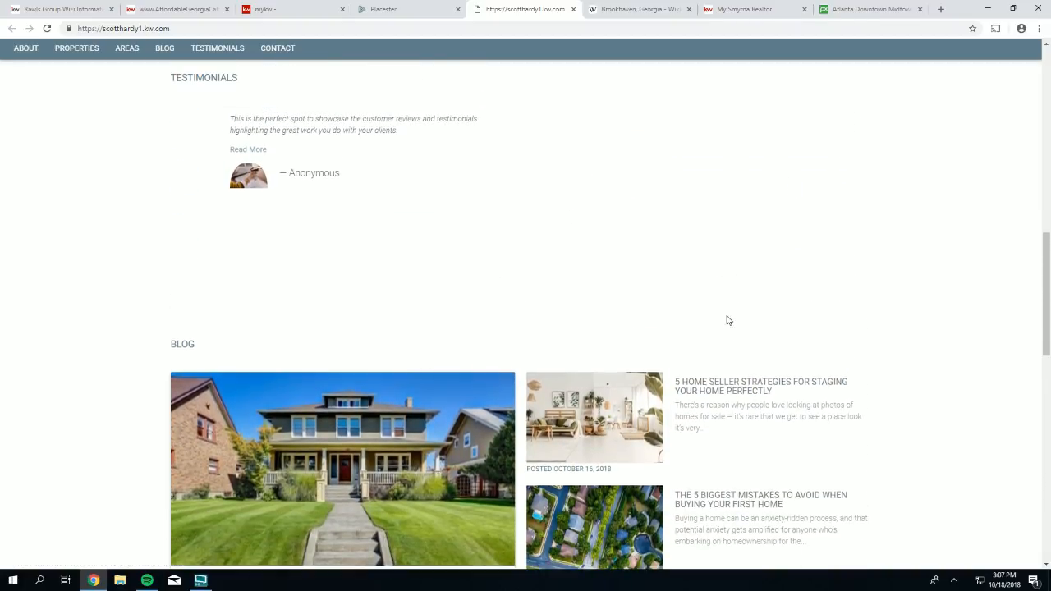
scroll(716, 302, up, 3)
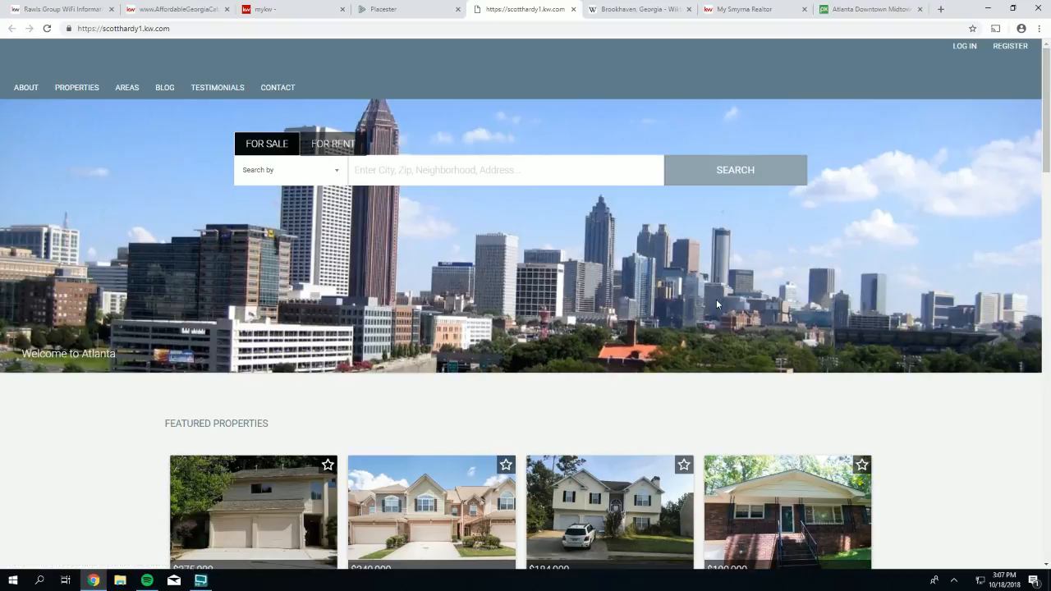
- Scroll through Site Info's Brand, Contact Details, Office Details, Footer Links and SEO sections
click(372, 10)
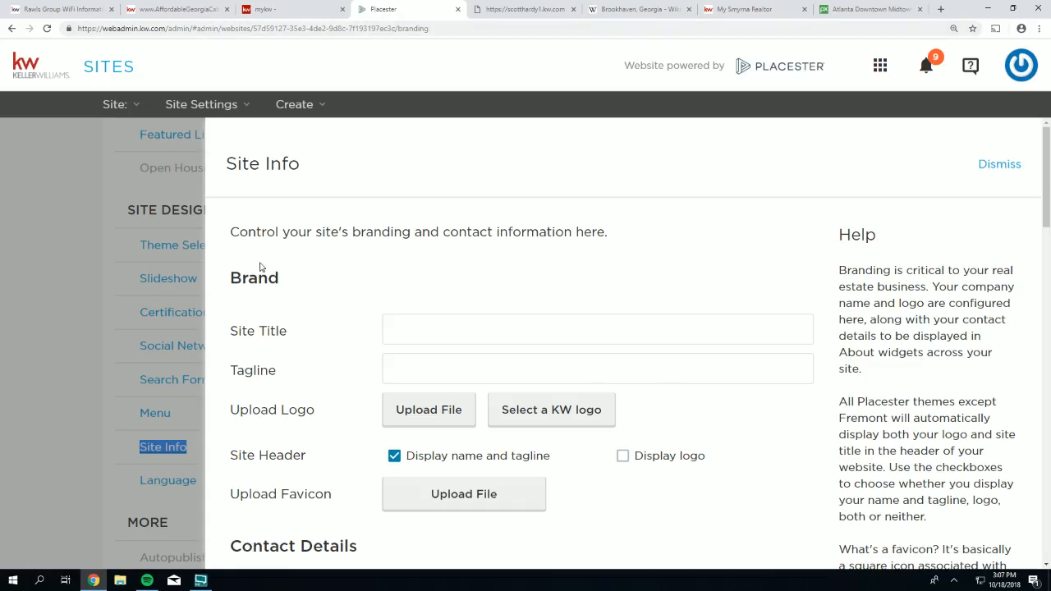
drag(292, 283, 231, 276)
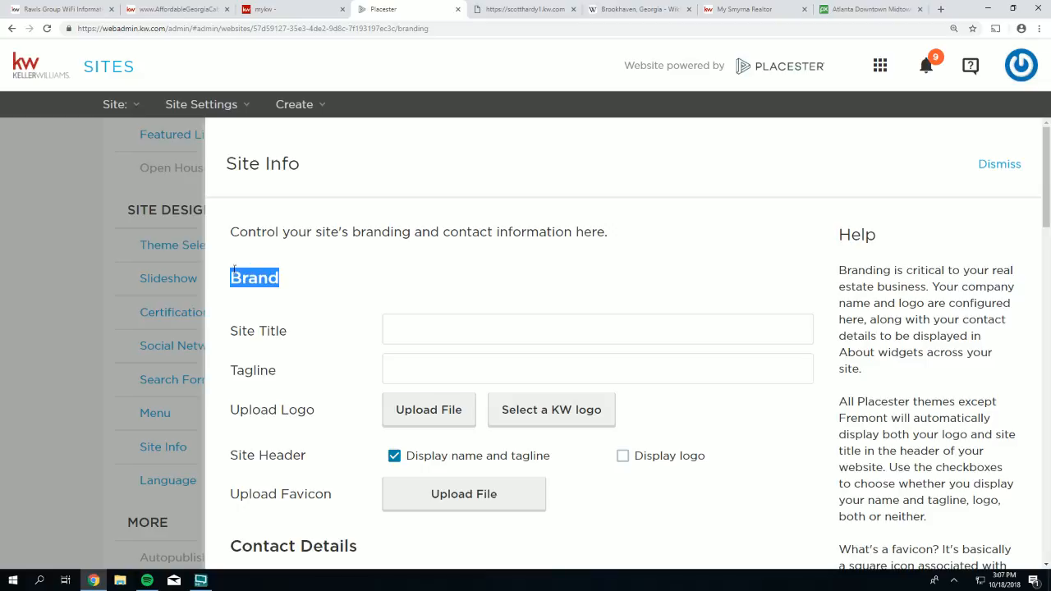
scroll(319, 327, down, 2)
scroll(319, 327, down, 1)
drag(359, 333, 230, 330)
scroll(307, 387, down, 3)
drag(357, 352, 234, 354)
scroll(284, 370, down, 5)
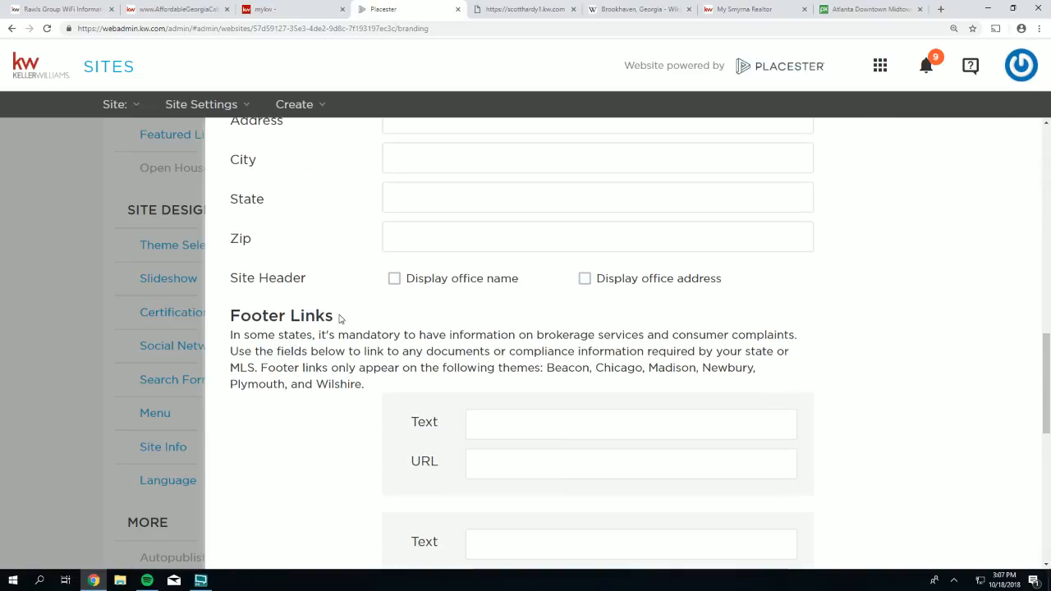
scroll(340, 320, down, 8)
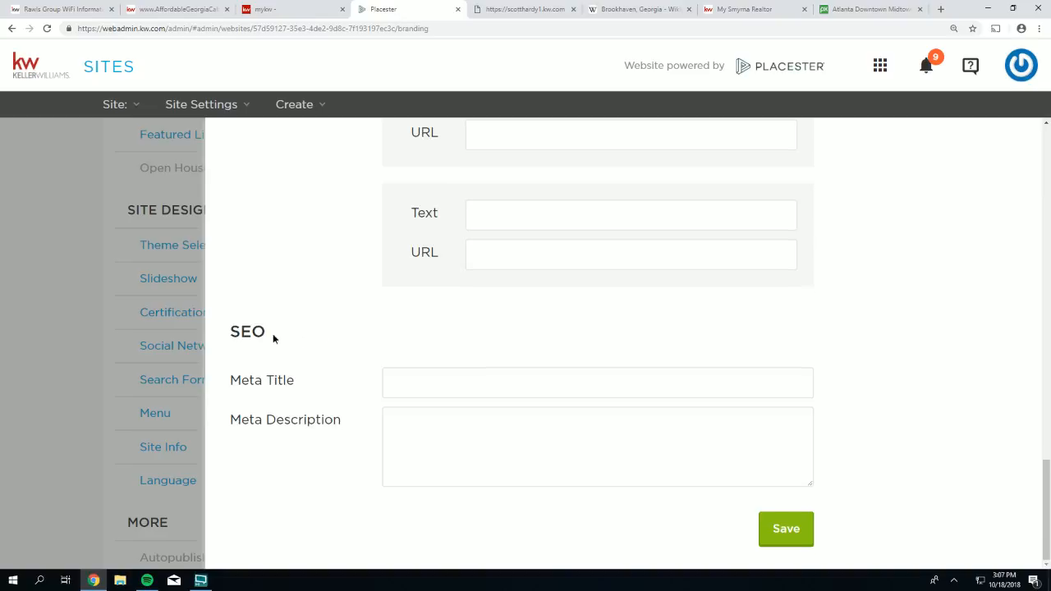
drag(273, 335, 229, 333)
scroll(360, 296, up, 15)
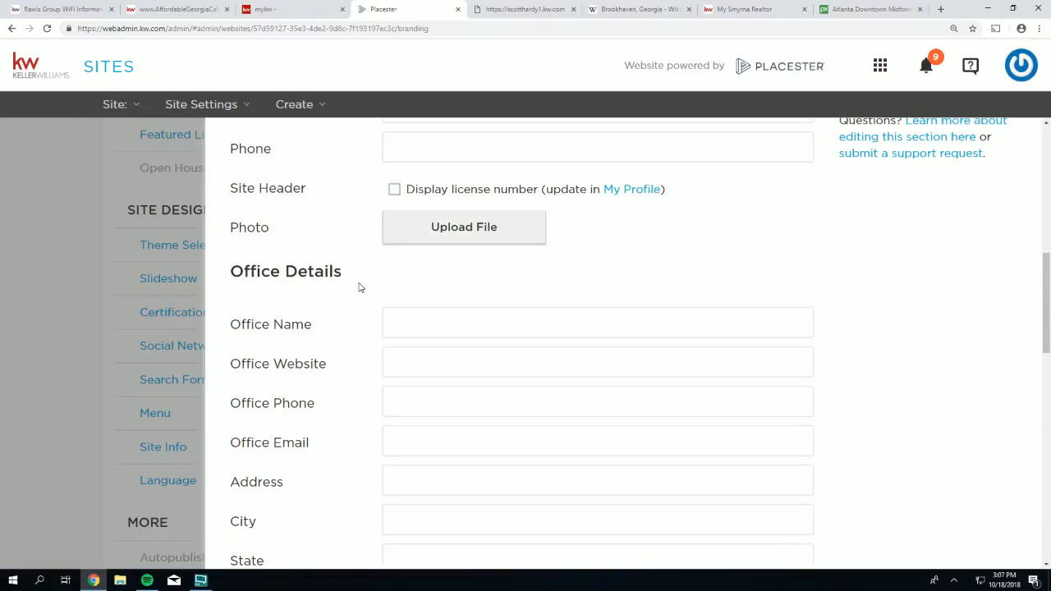
scroll(358, 287, up, 4)
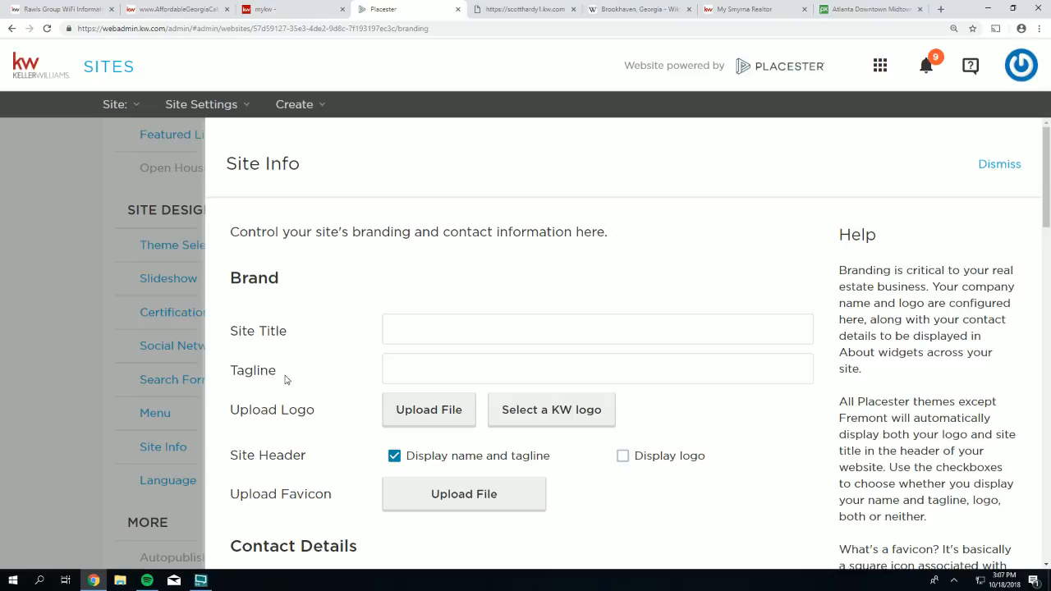
- Highlight the empty Site Title and Tagline fields and click into Site Title
drag(232, 331, 277, 331)
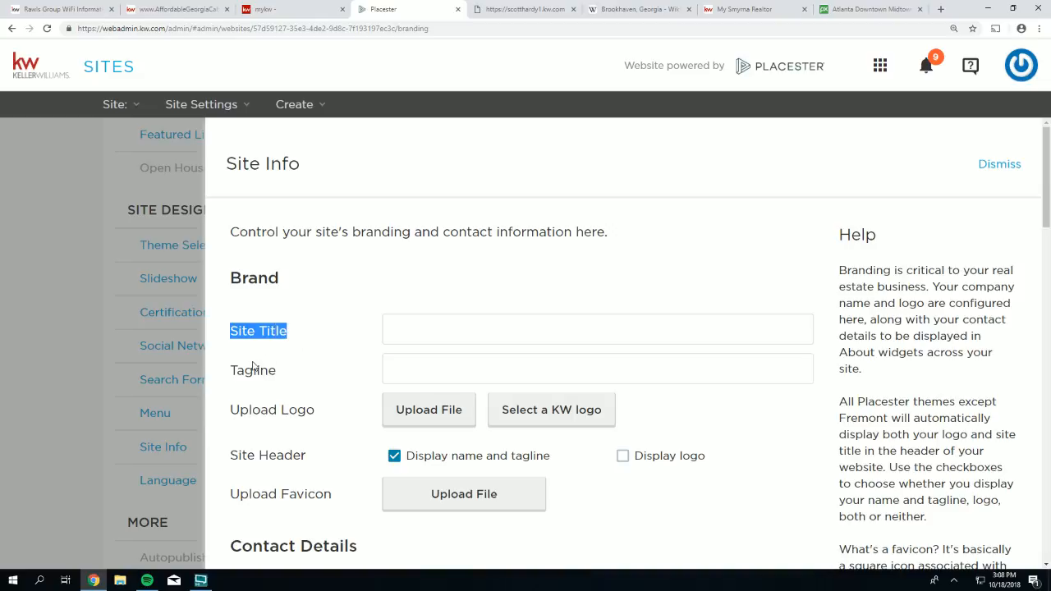
drag(229, 375, 276, 373)
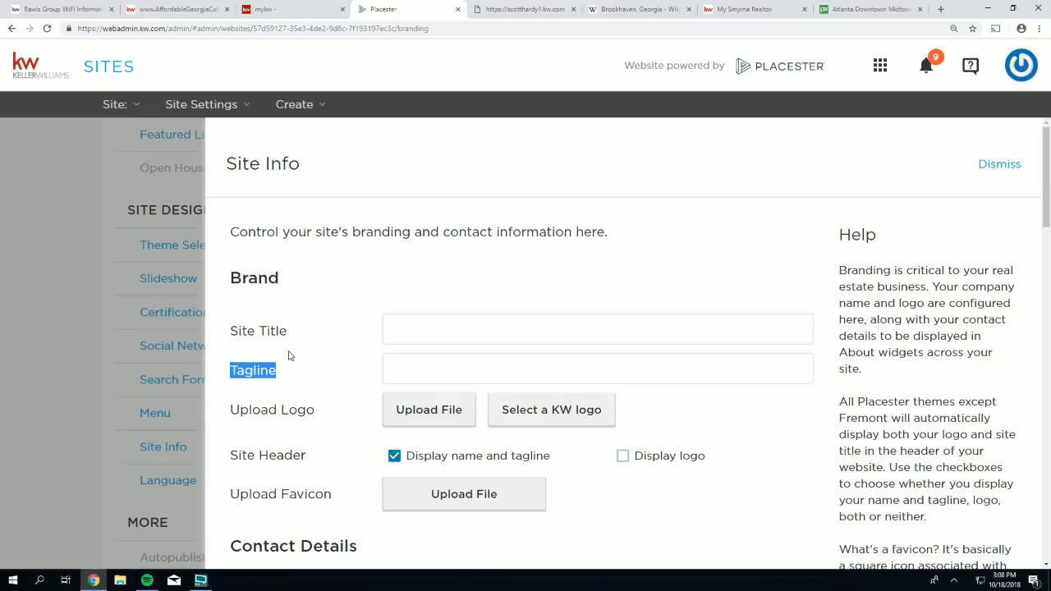
click(253, 343)
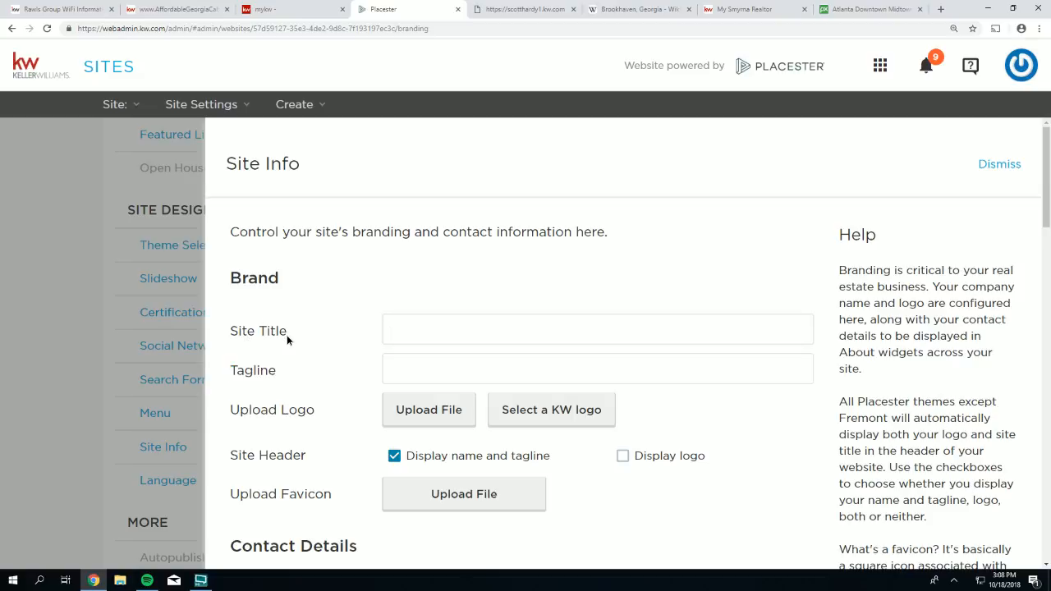
drag(287, 335, 228, 333)
drag(285, 375, 227, 337)
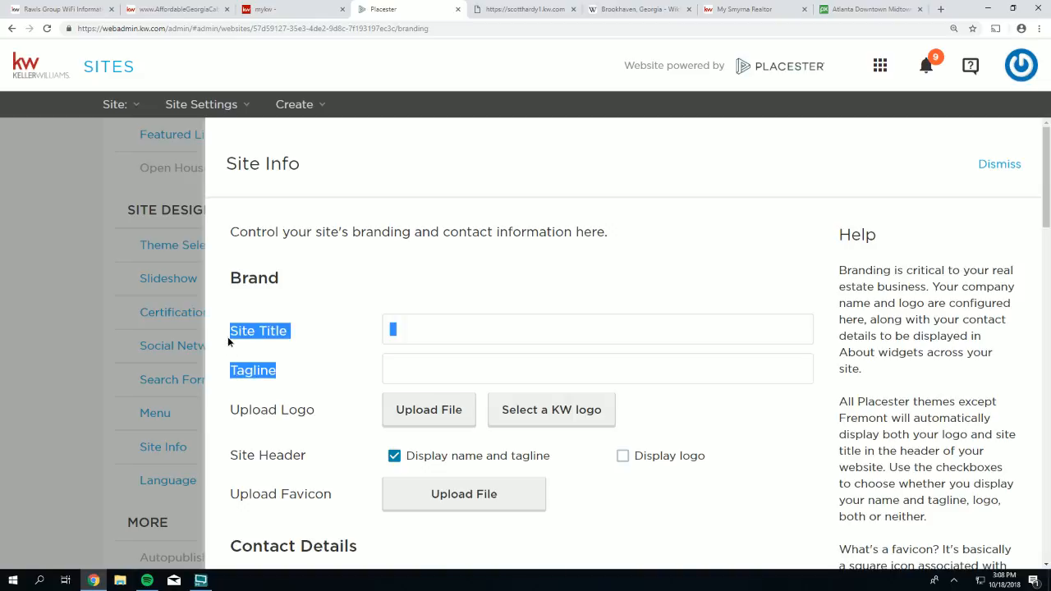
click(334, 350)
- Enter the placeholder Site Title 'This is my site title' and Tagline 'This is my tagline'
drag(292, 336, 257, 348)
click(408, 339)
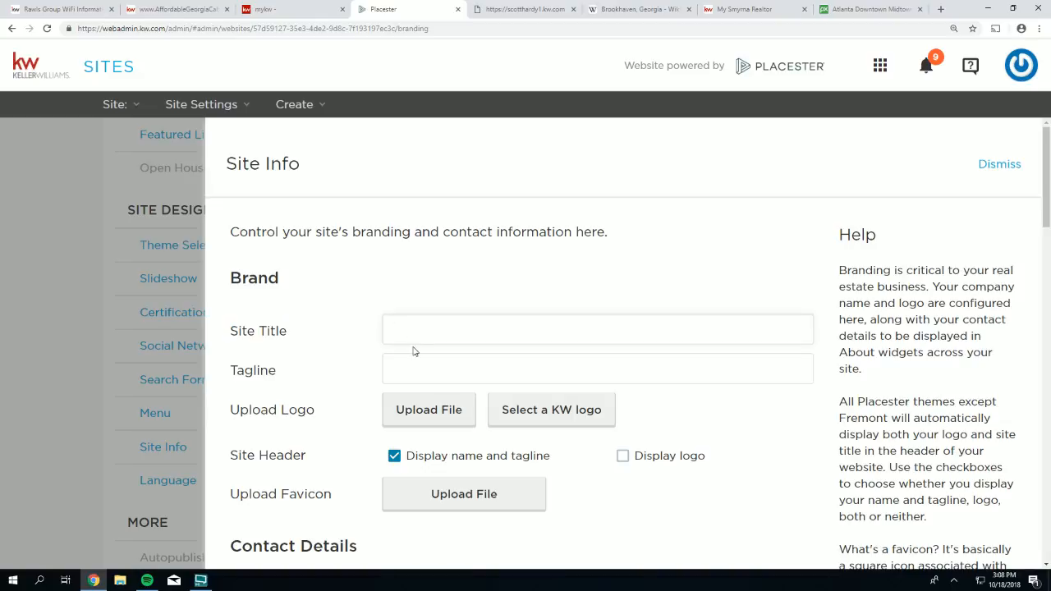
text(This is my site title)
click(423, 363)
text(This is my tagline)
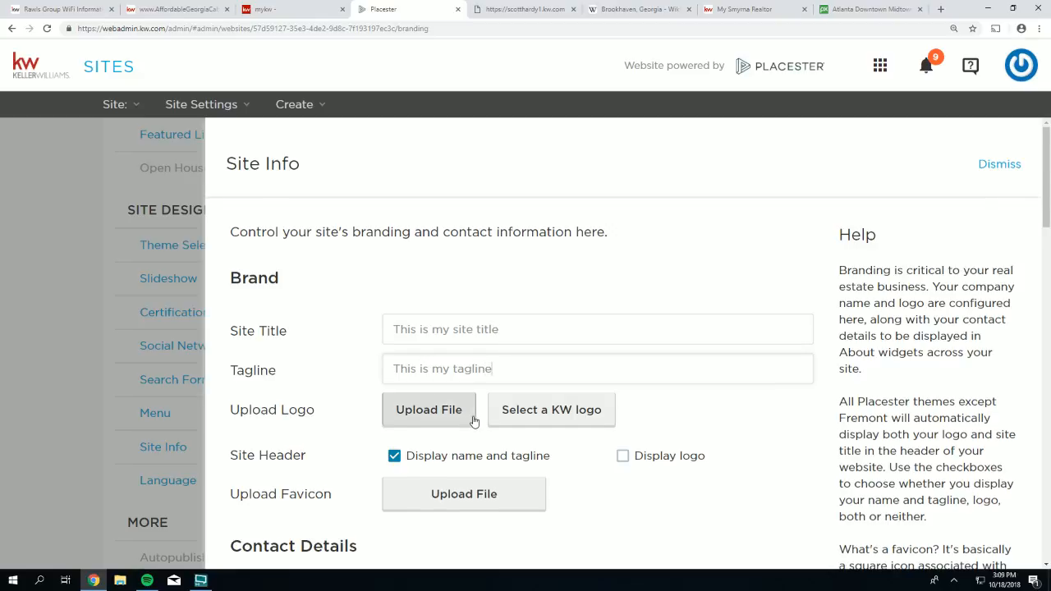
- Save the Site Info settings and switch to the live scotthardy1.kw.com site
scroll(469, 413, down, 1)
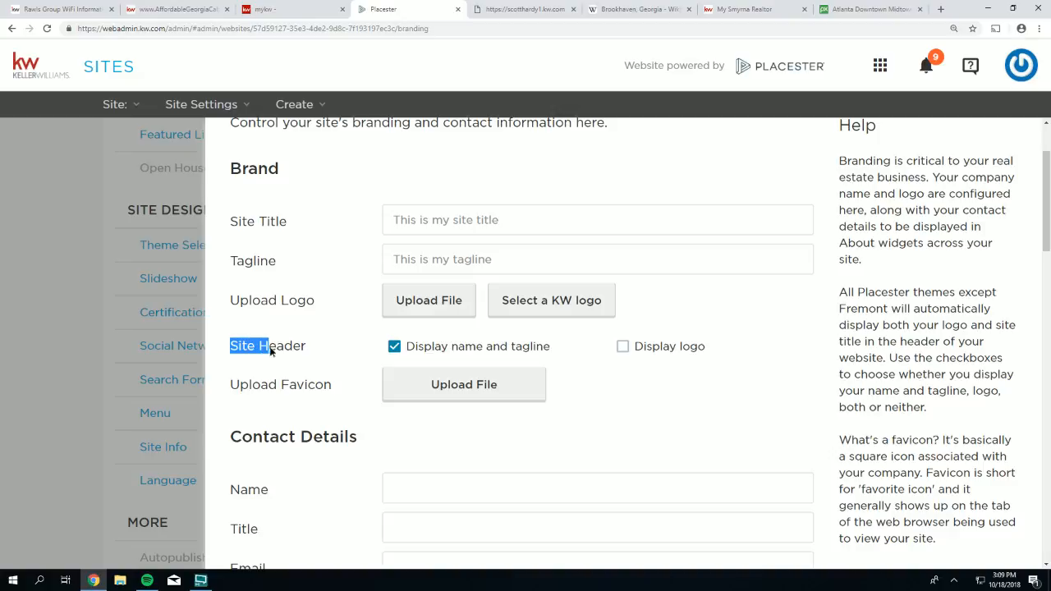
drag(271, 349, 317, 350)
scroll(863, 481, down, 9)
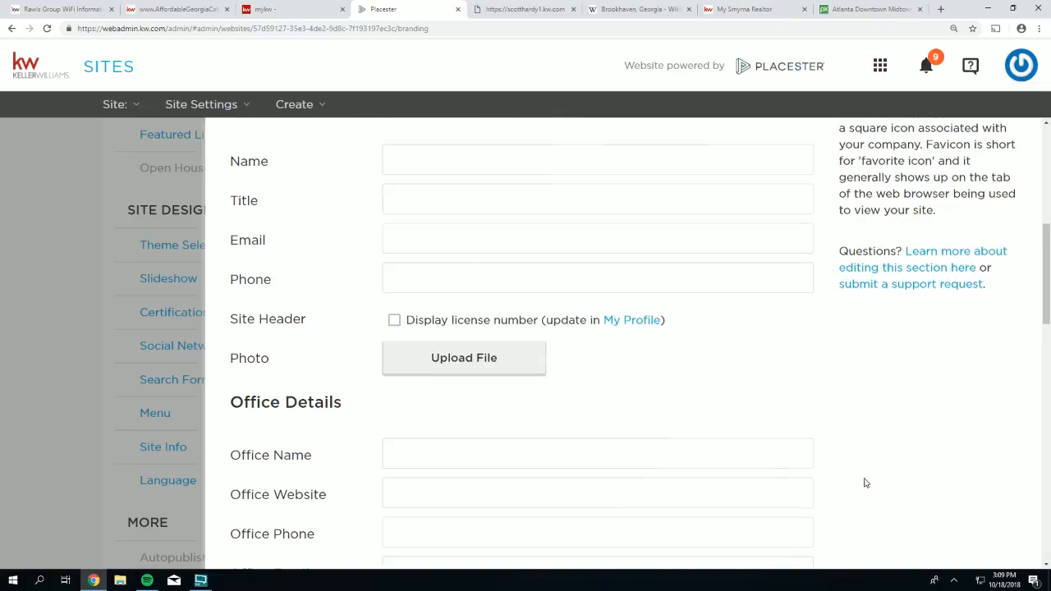
scroll(914, 528, down, 5)
click(780, 530)
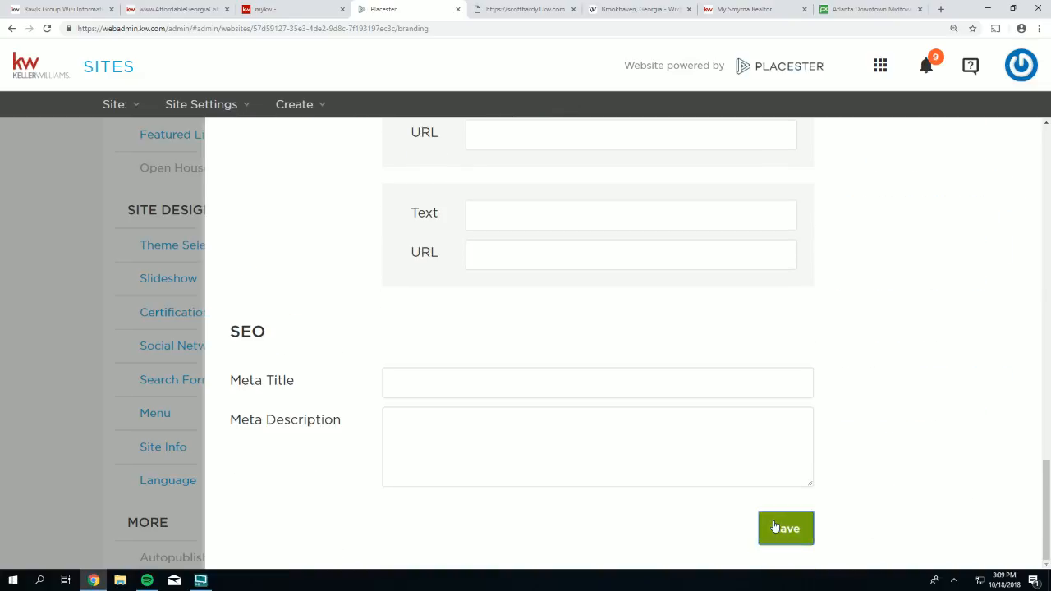
click(499, 10)
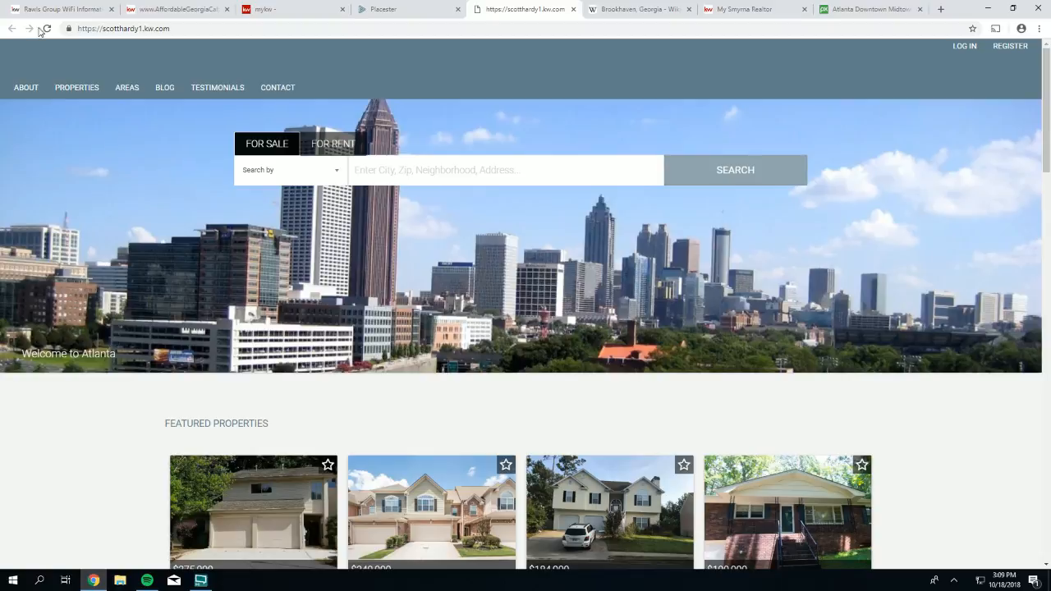
- Reload the live site to see the new title and tagline, then return to Placester's Site Settings
click(46, 29)
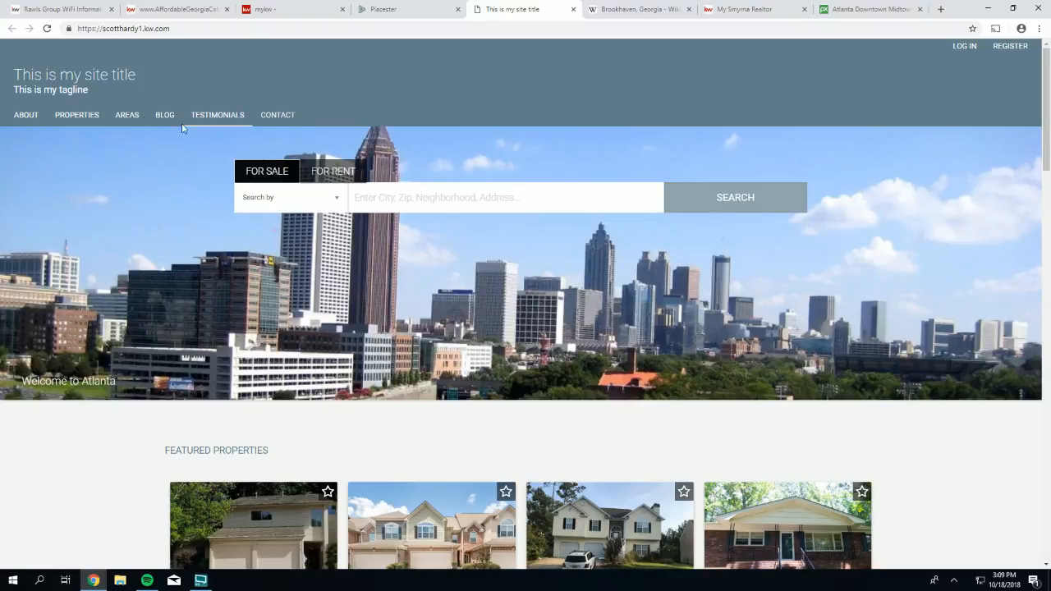
click(395, 10)
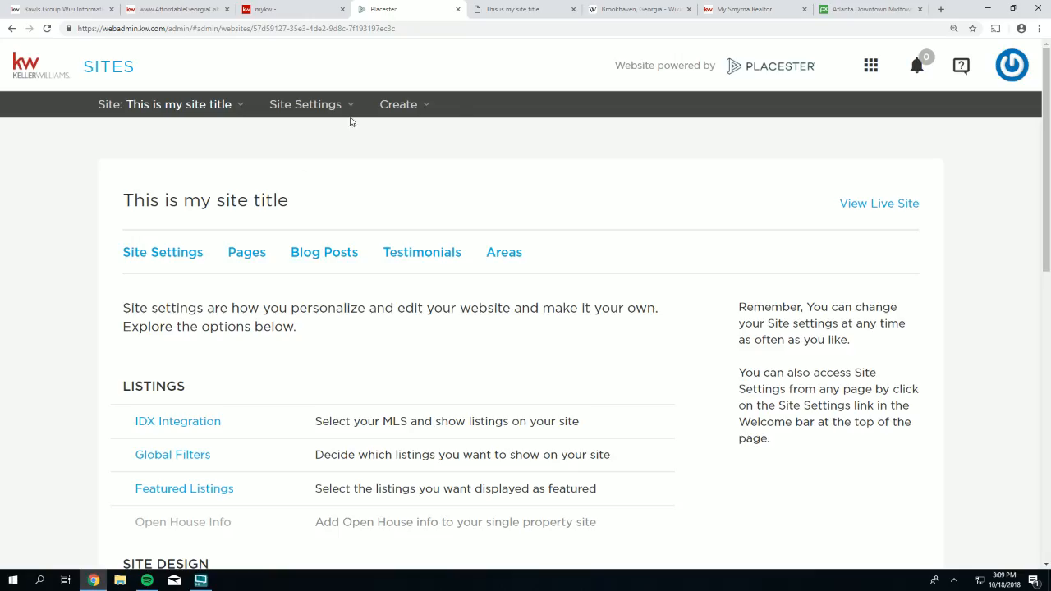
- Open Site Info and select the placeholder Site Title text
scroll(139, 287, down, 4)
scroll(148, 263, down, 1)
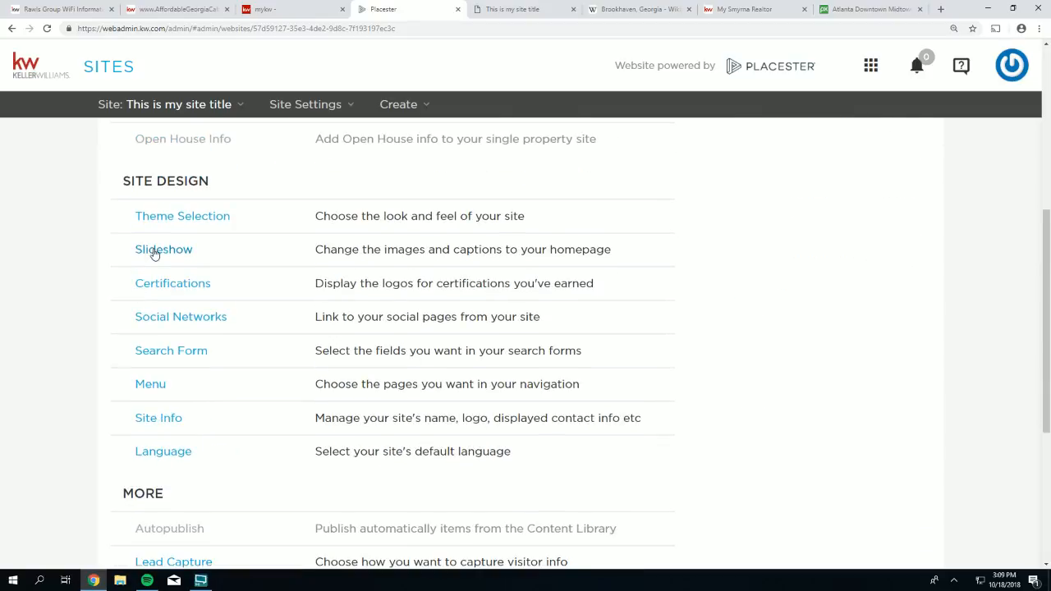
scroll(150, 320, down, 1)
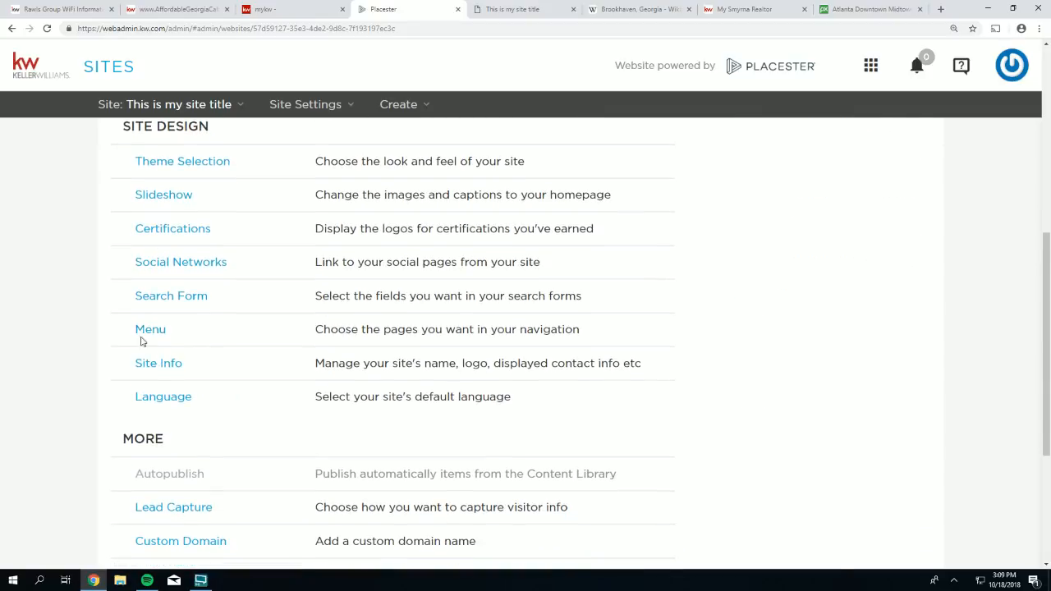
click(155, 365)
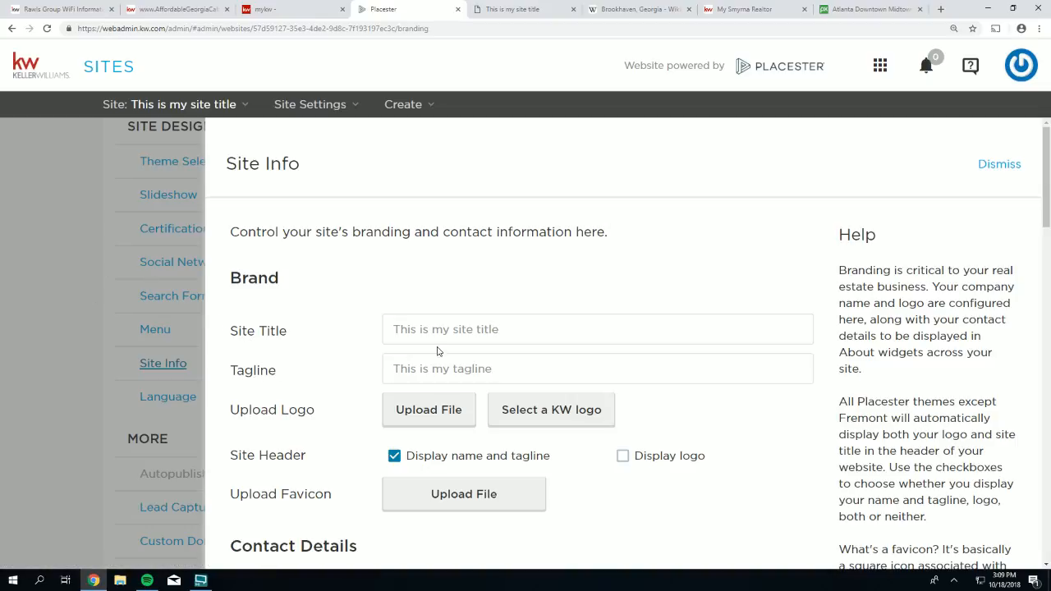
click(500, 330)
drag(499, 329, 389, 329)
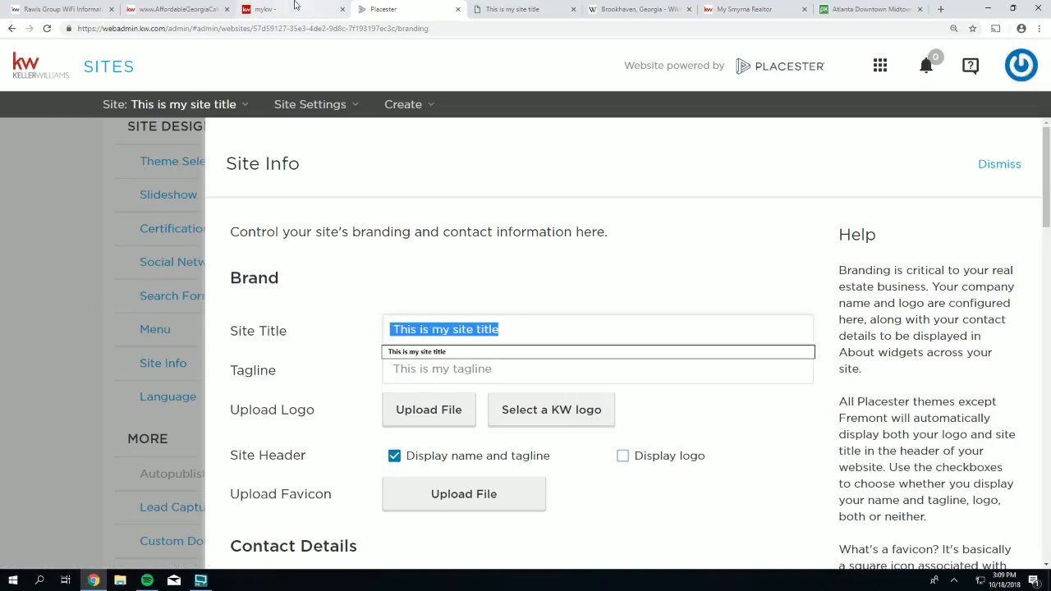
- Check the AffordableGeorgiaCabins site's web address and header title as an example, then return
click(168, 9)
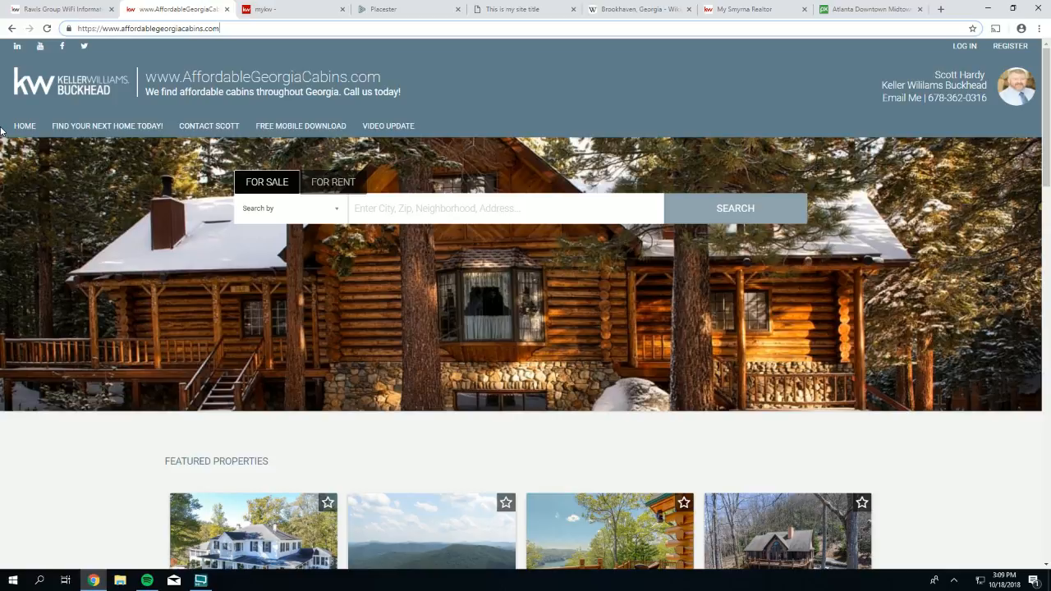
drag(244, 31, 74, 25)
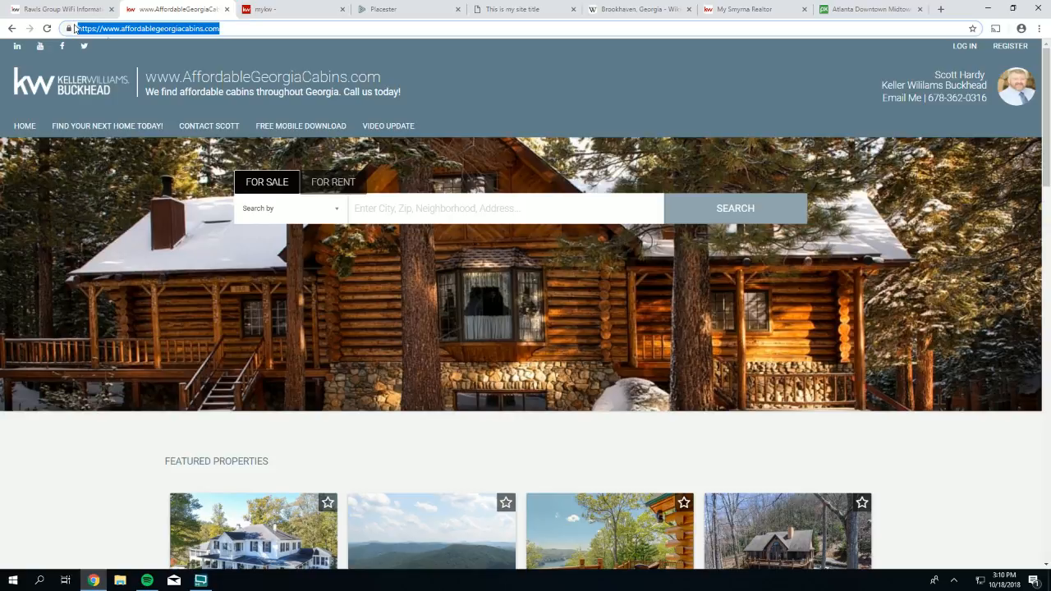
drag(381, 77, 146, 78)
click(398, 11)
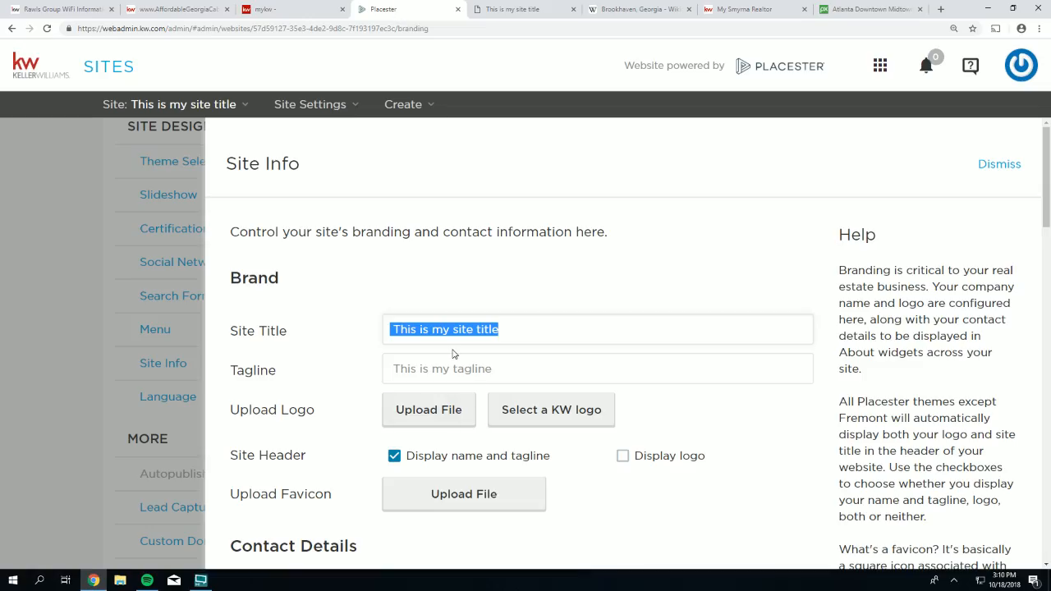
text(www.)
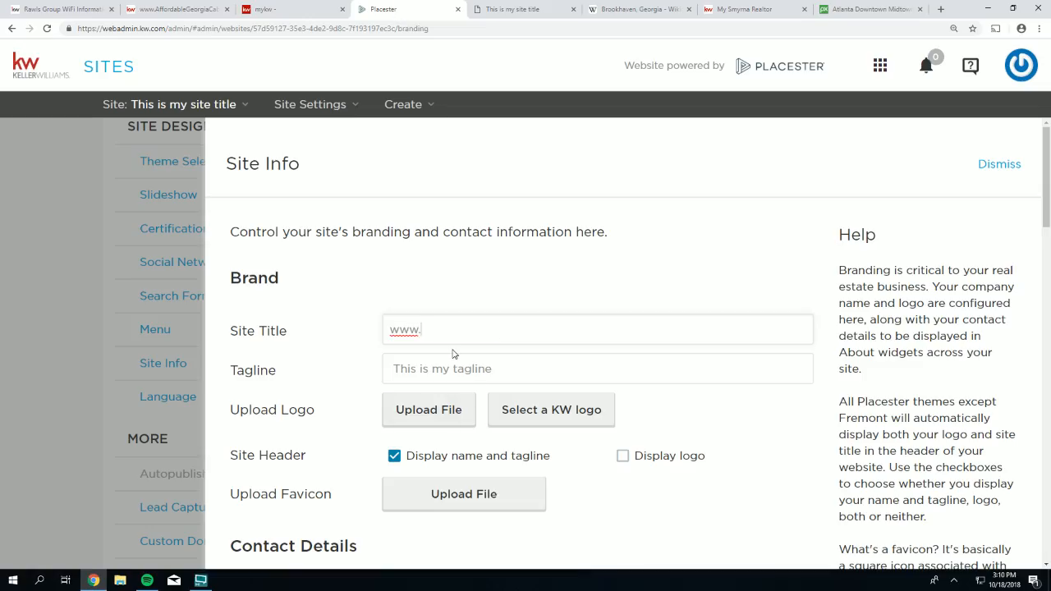
text(TreehouseFinder.com)
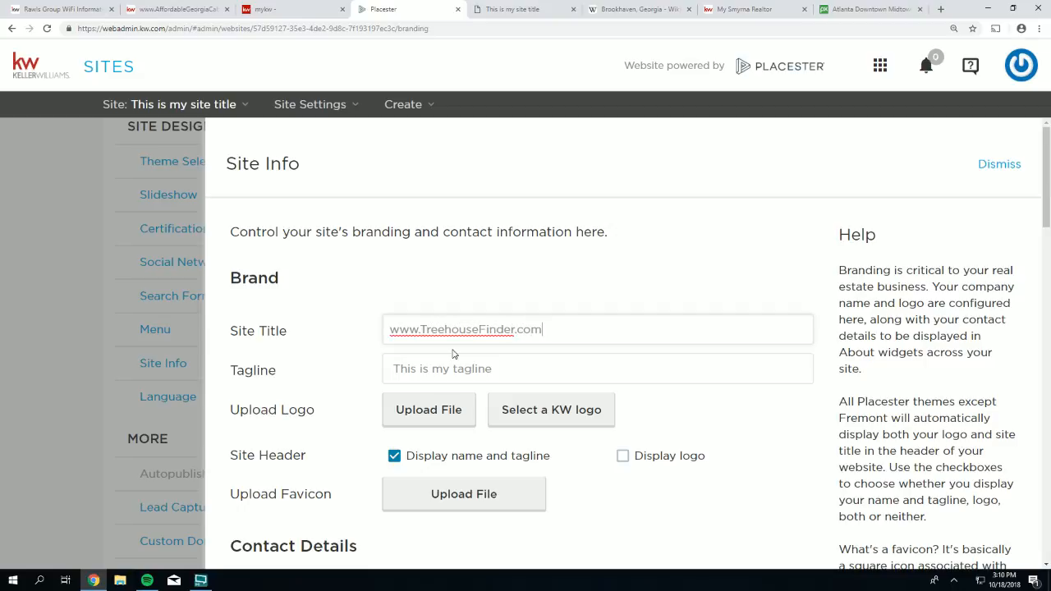
key(BackSpace)
key(BackSpace)
key(BackSpace)
key(BackSpace)
key(BackSpace)
key(BackSpace)
key(BackSpace)
key(BackSpace)
key(BackSpace)
key(BackSpace)
key(BackSpace)
key(BackSpace)
key(BackSpace)
key(BackSpace)
key(BackSpace)
key(BackSpace)
key(BackSpace)
key(BackSpace)
key(BackSpace)
key(BackSpace)
key(BackSpace)
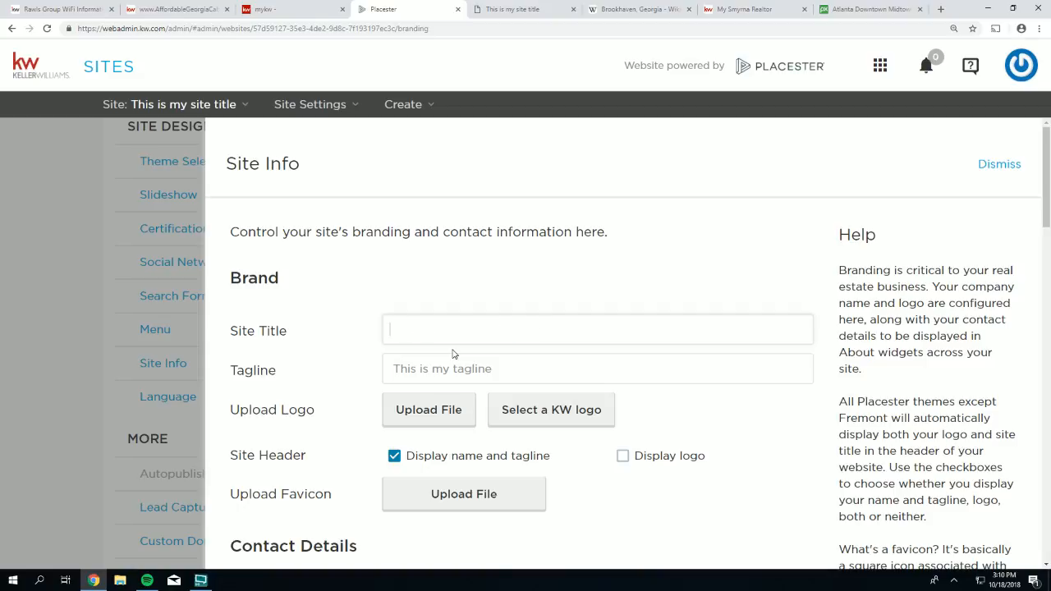
text(www.ScottHardy.com)
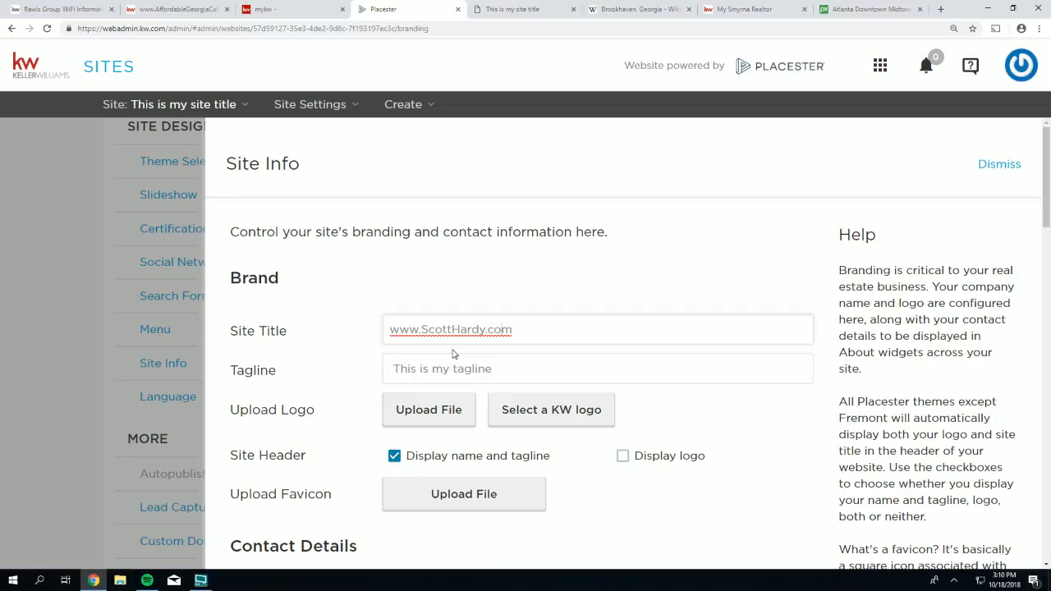
key(Home)
text(Welcome to)
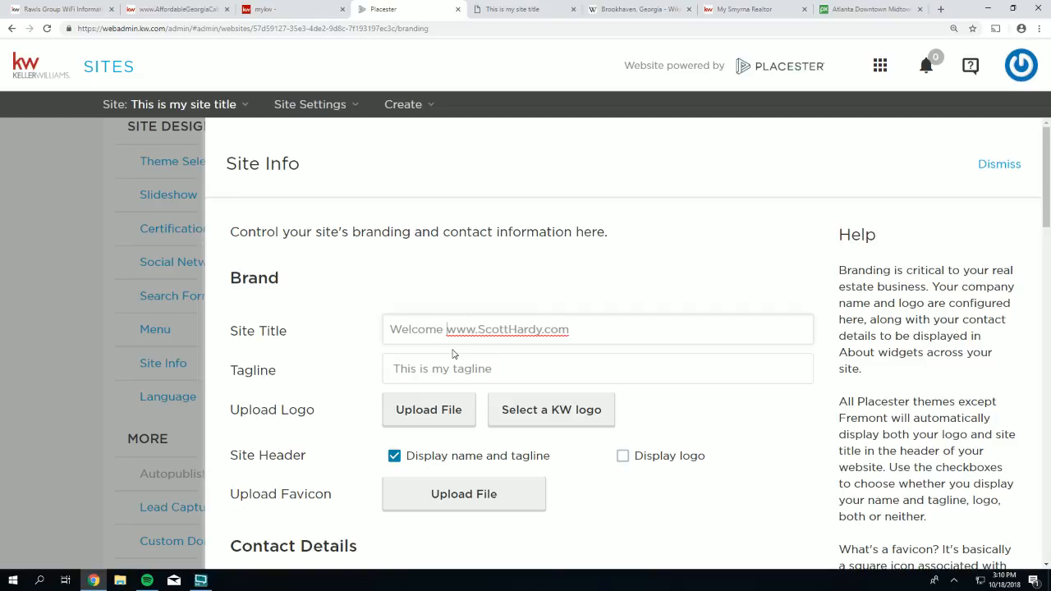
key(shift+Right)
key(shift+Right)
key(shift+Right)
key(shift+Right)
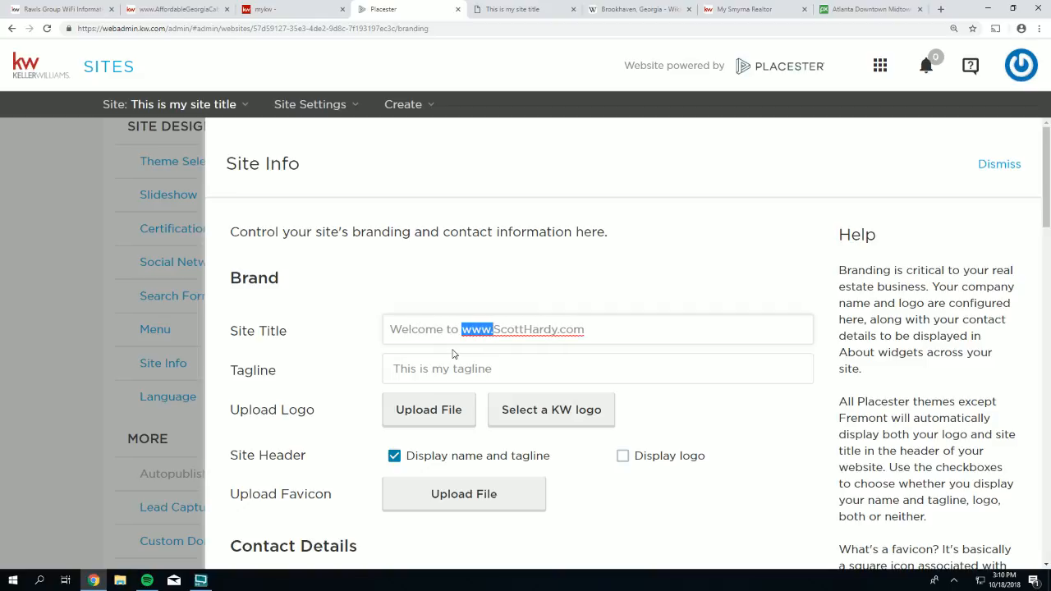
key(Delete)
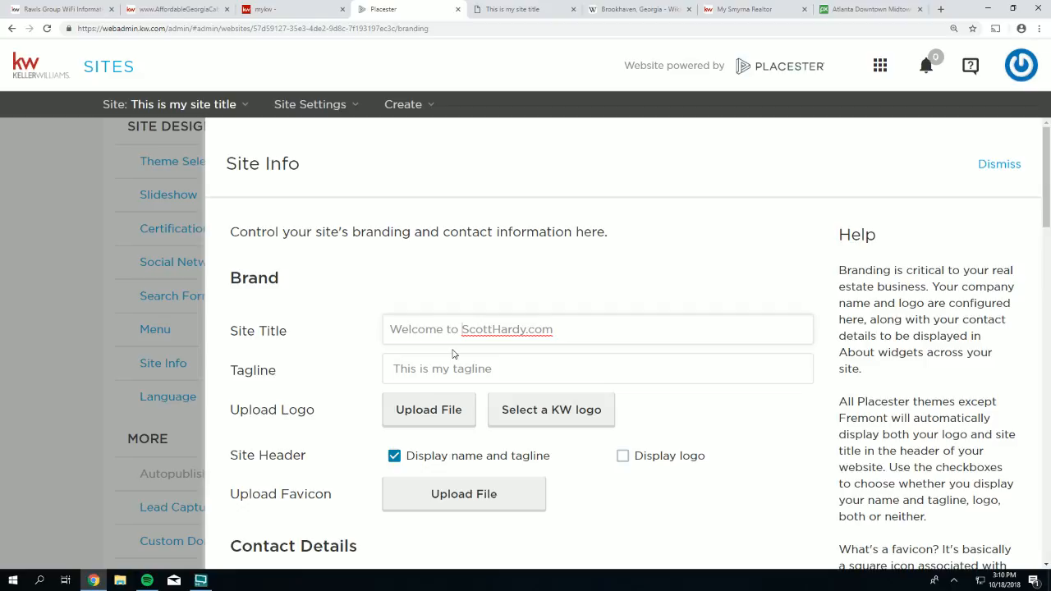
click(513, 376)
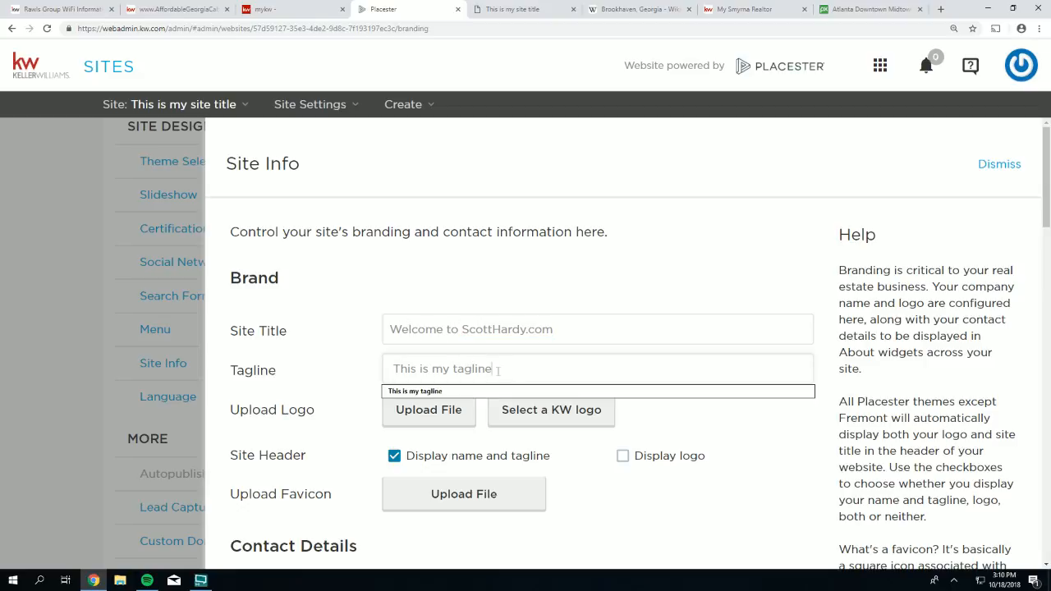
- Replace the placeholder tagline with 'Because your move matters...' and save Site Info
drag(512, 376, 393, 362)
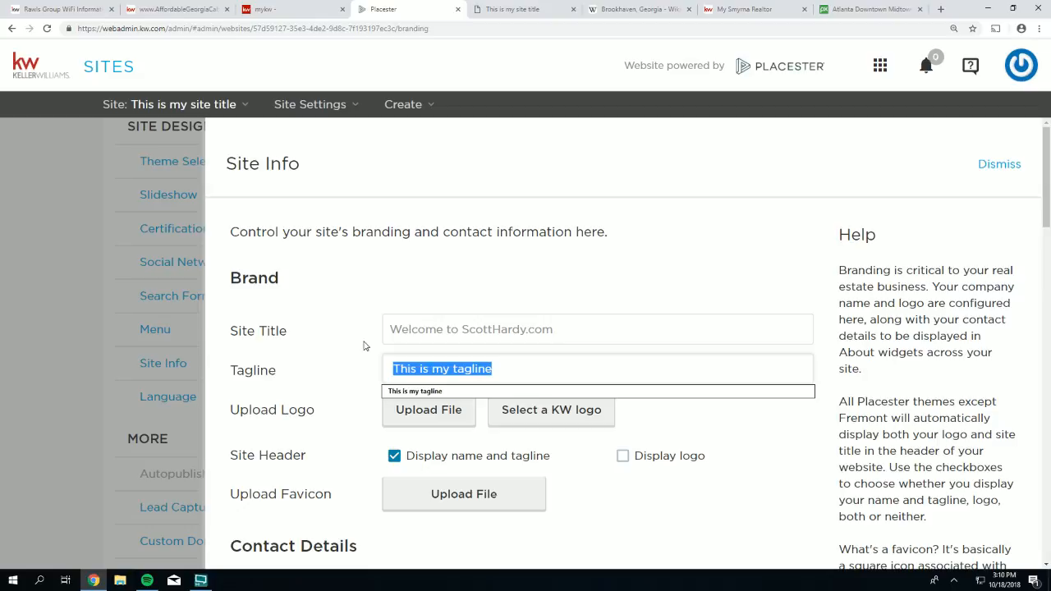
text(Bec)
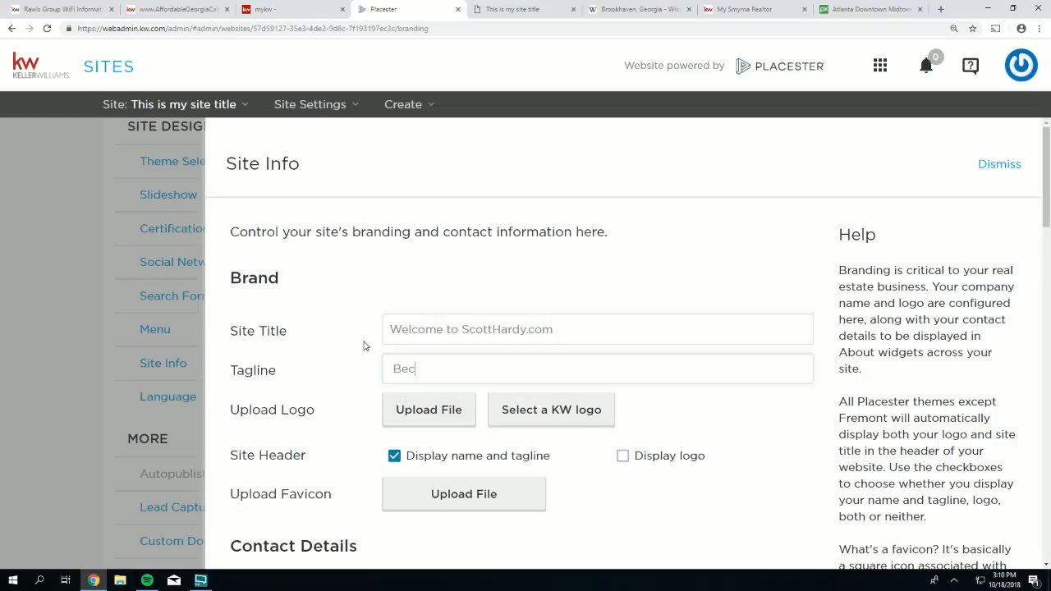
text(ause your move matters.co)
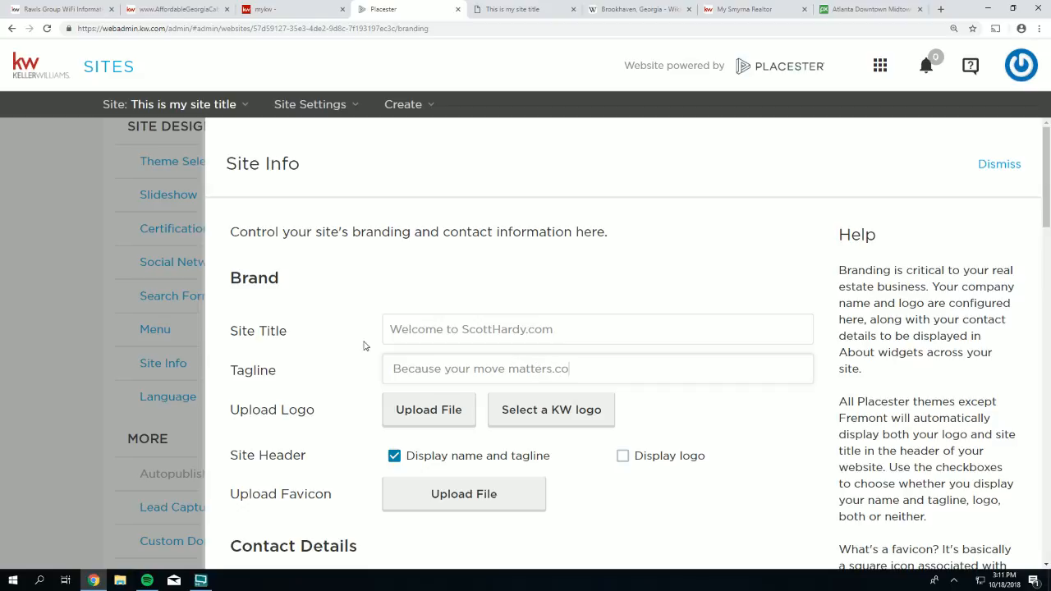
key(BackSpace)
scroll(981, 402, down, 3)
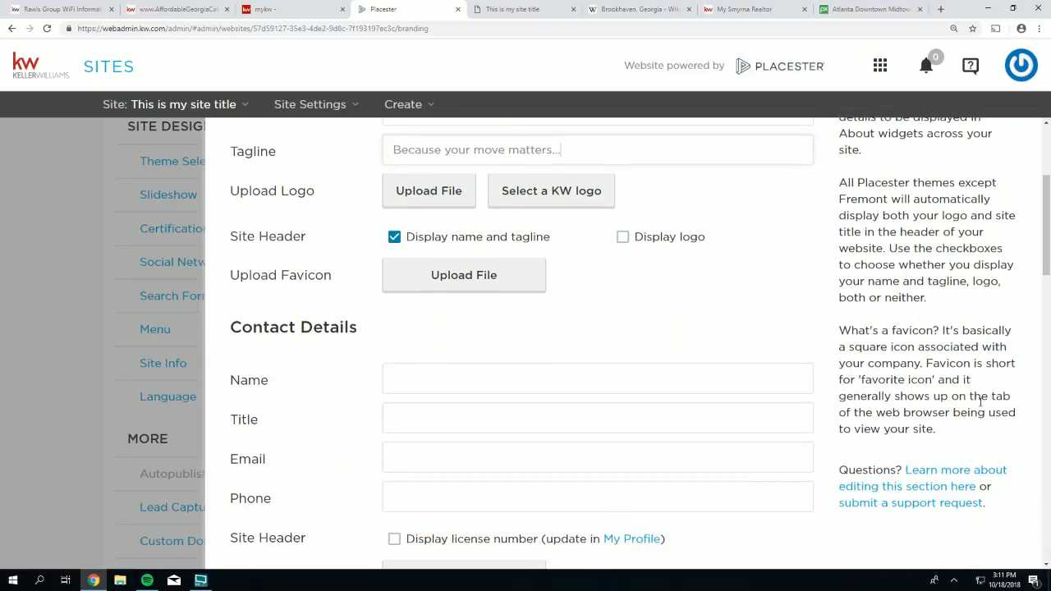
scroll(985, 408, down, 9)
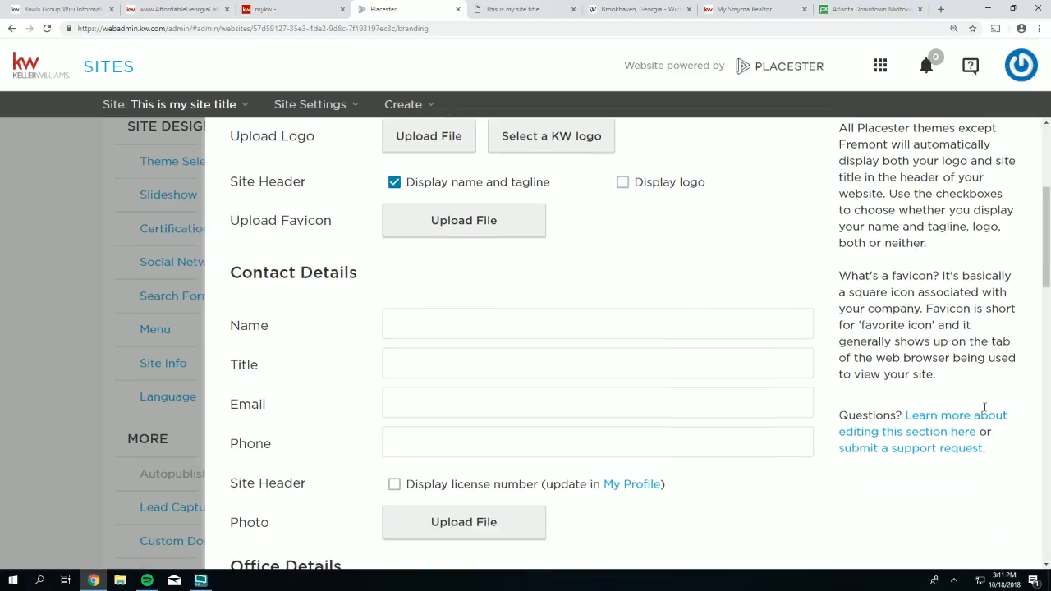
scroll(840, 522, down, 10)
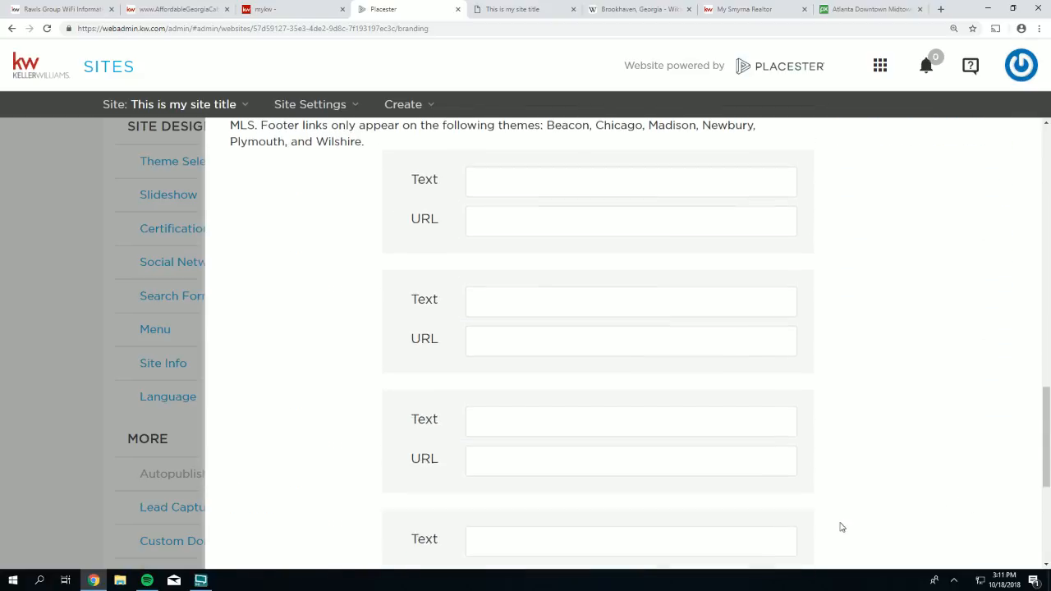
click(786, 530)
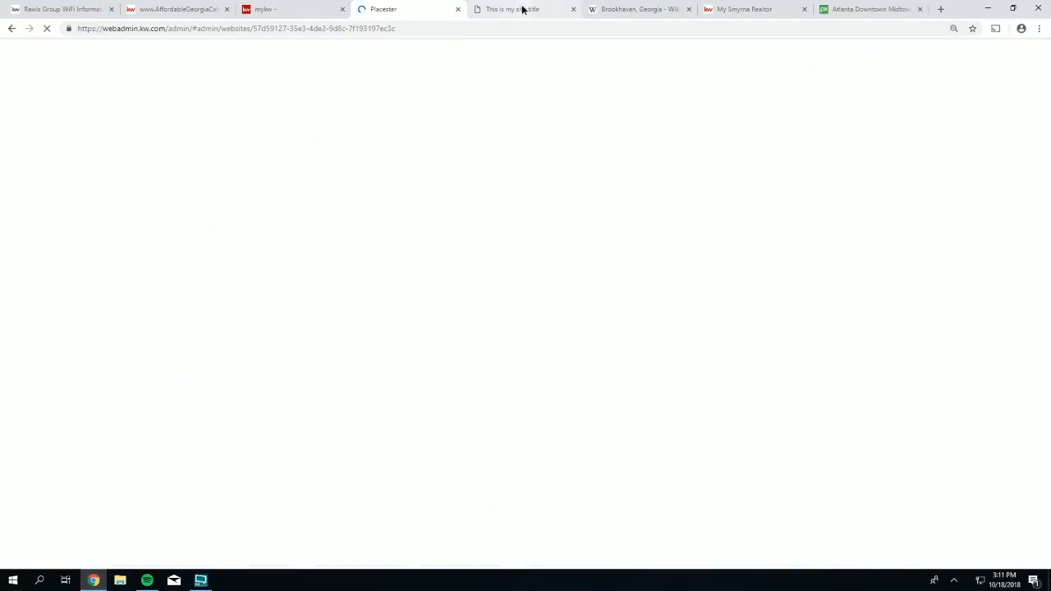
- Reload the live agent site to check the new title, then return to the admin settings
click(519, 9)
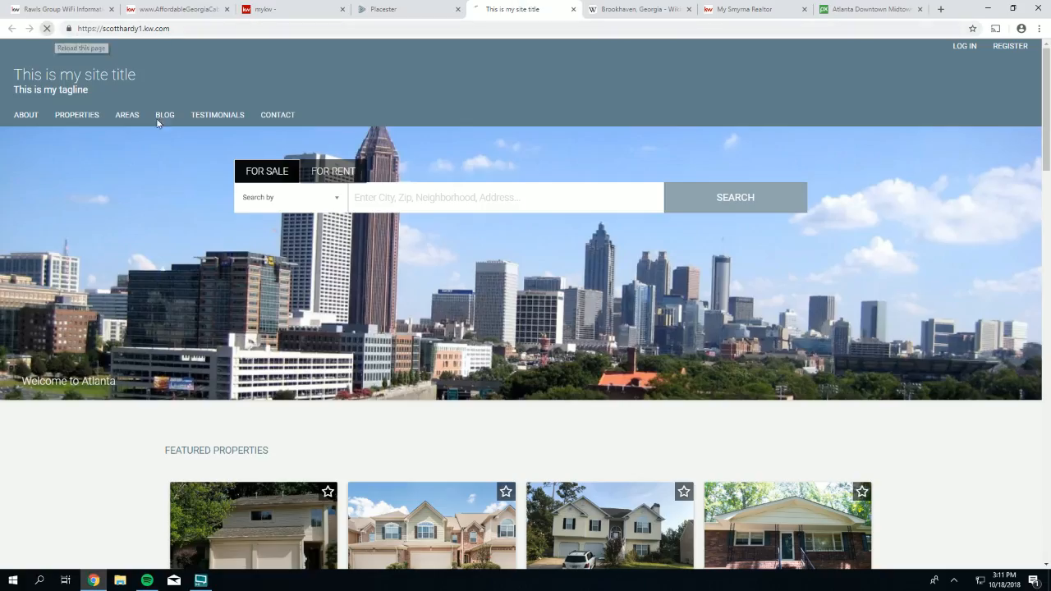
click(49, 29)
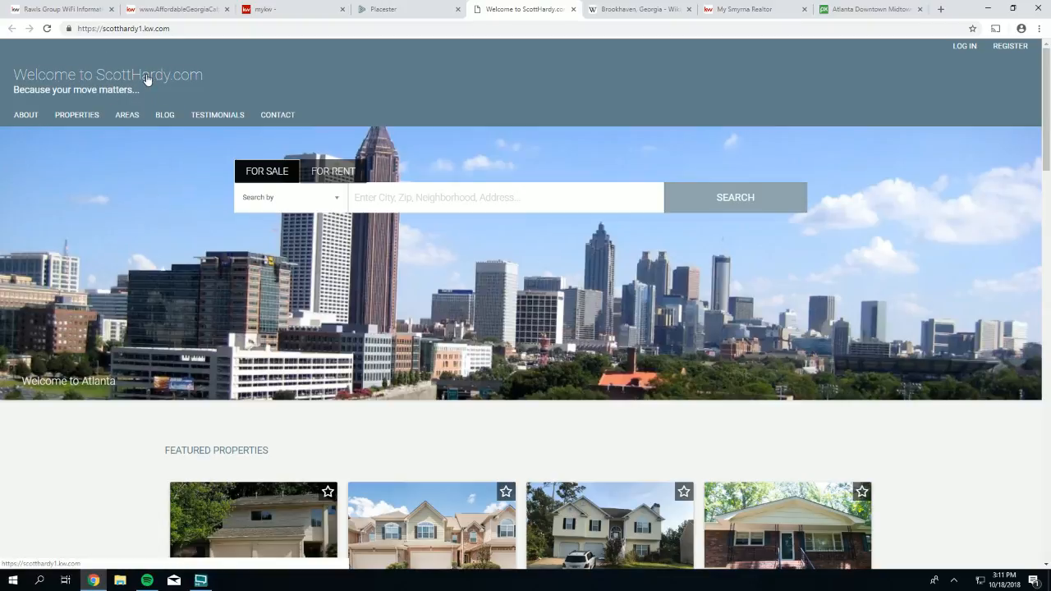
click(394, 11)
scroll(288, 312, down, 4)
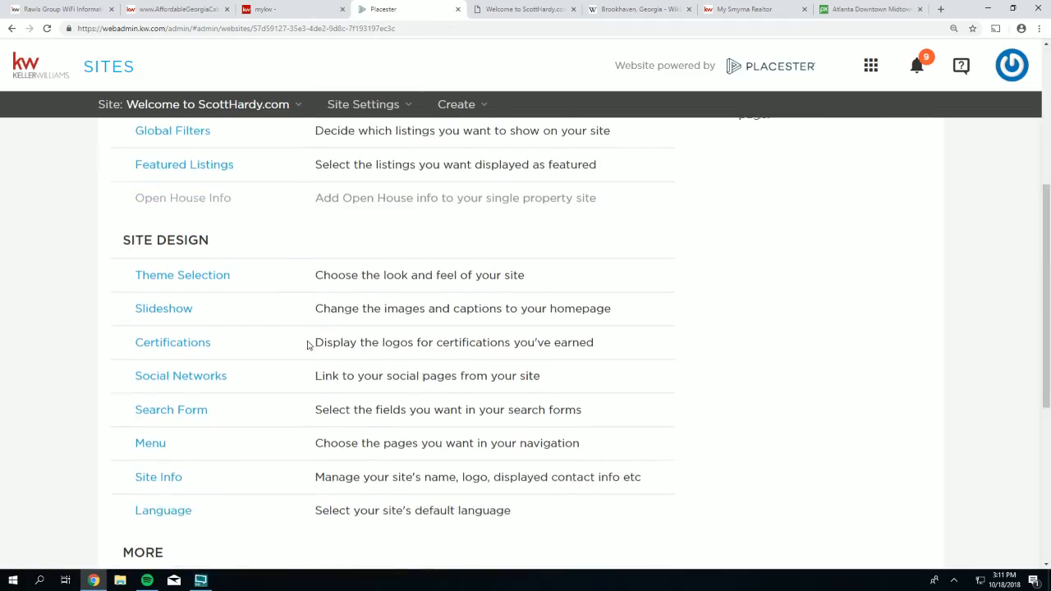
- In Site Info, change the title to the call-the-agent Free Buyer/Seller consultation line
scroll(308, 344, down, 1)
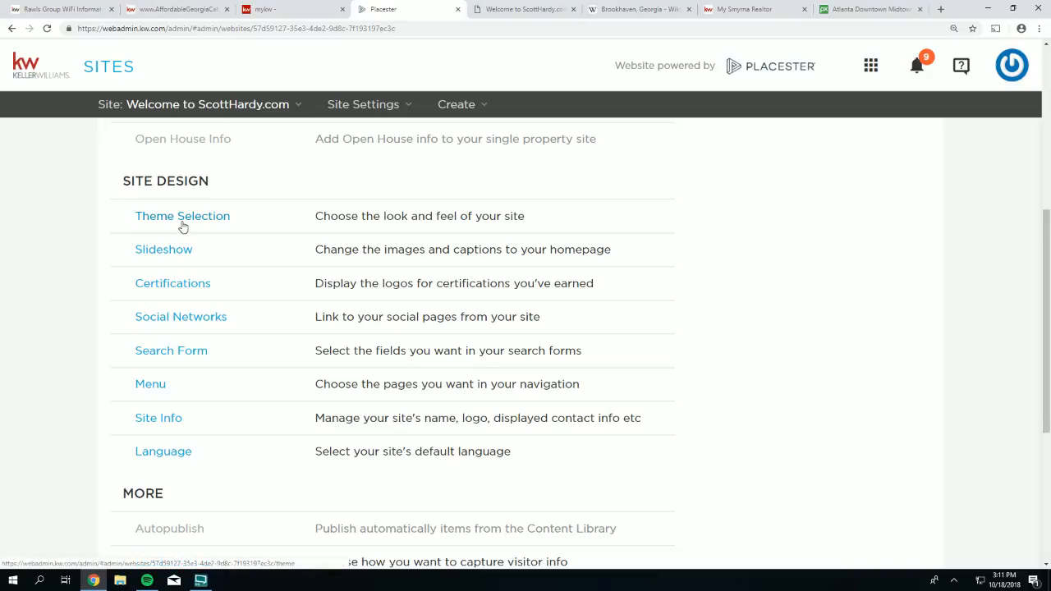
click(153, 419)
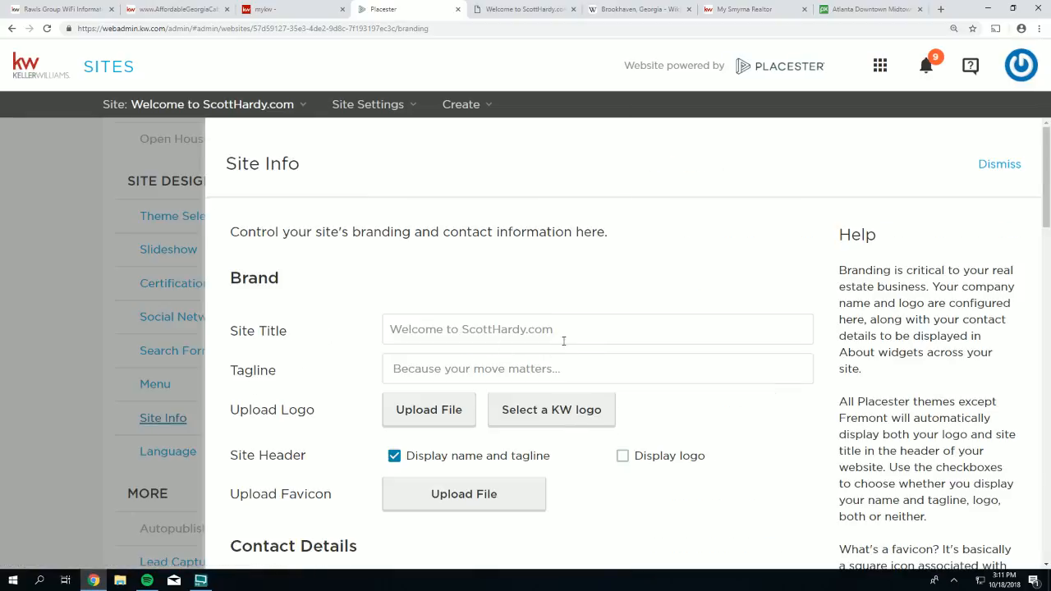
drag(563, 341, 386, 316)
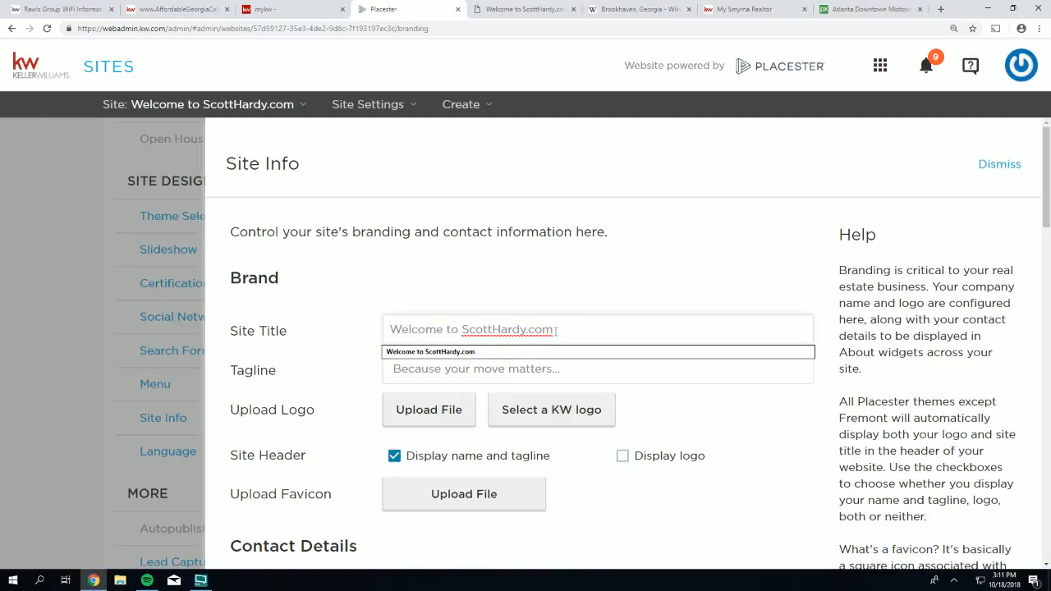
drag(556, 330, 341, 310)
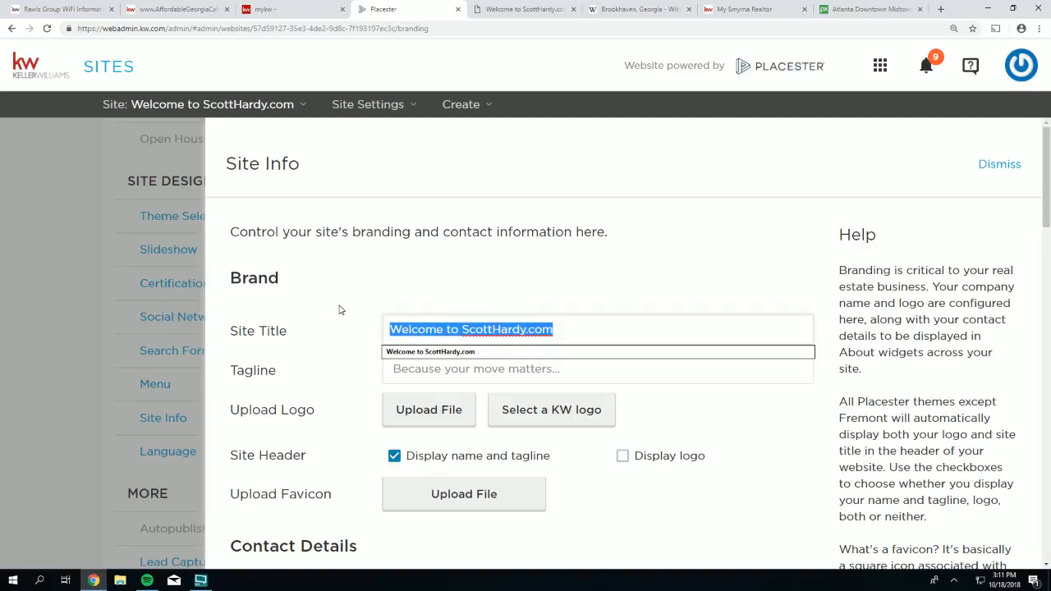
text(Call Scott Hard)
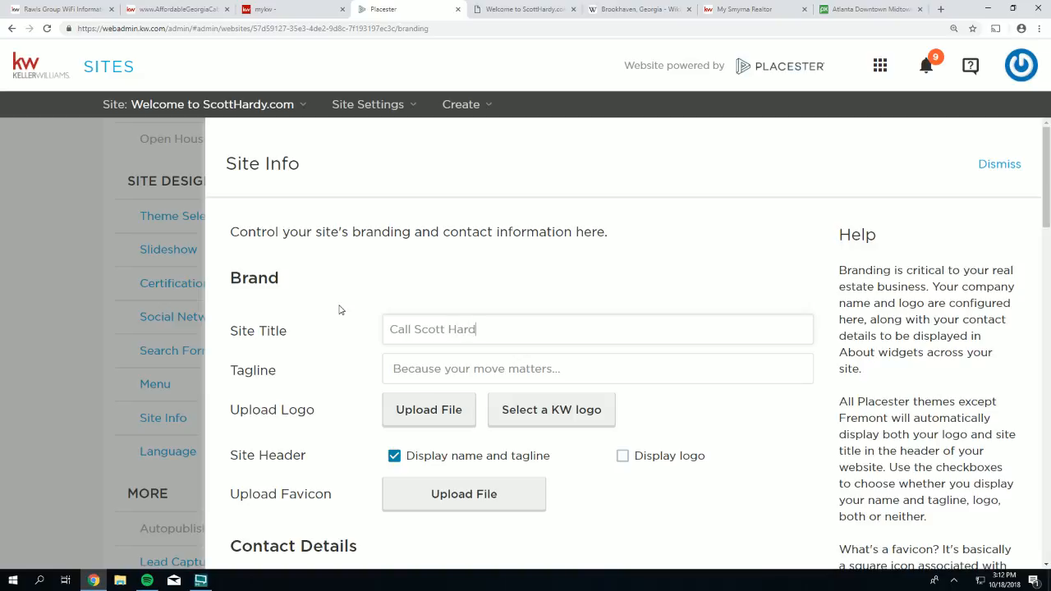
text(y today for a Free BUyer)
key(BackSpace)
key(BackSpace)
key(BackSpace)
text(uyer/Seller co)
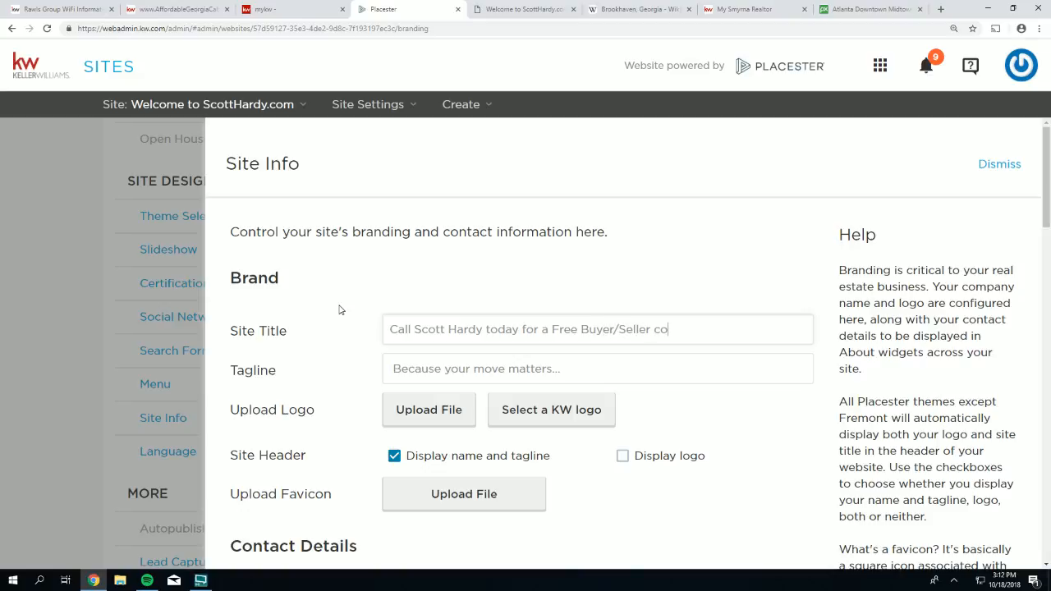
text(nsultation)
- Empty the tagline, save Site Info, and switch to the live homepage
drag(735, 334, 404, 313)
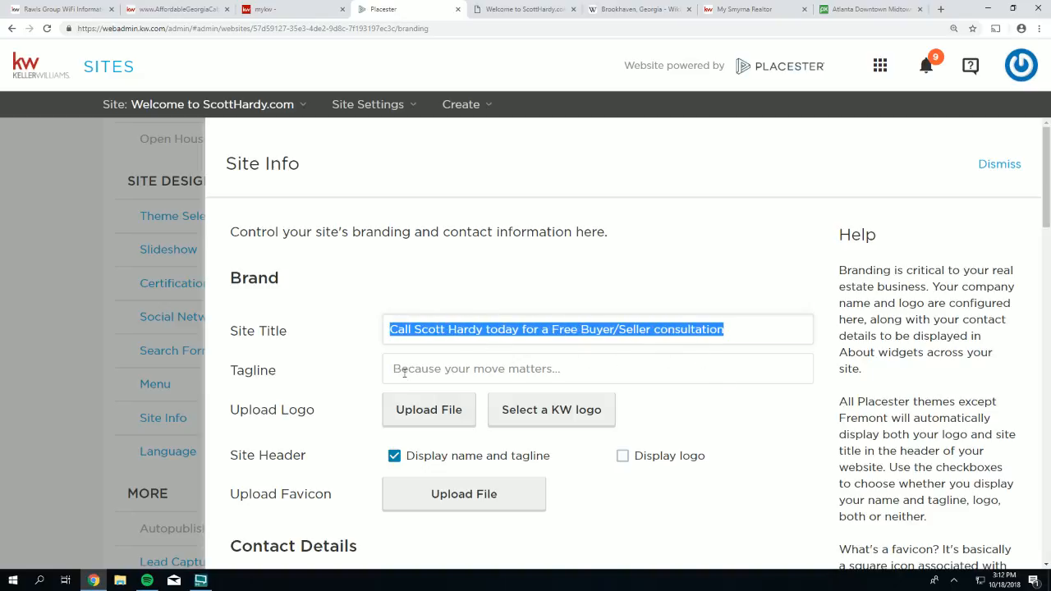
drag(561, 370, 390, 369)
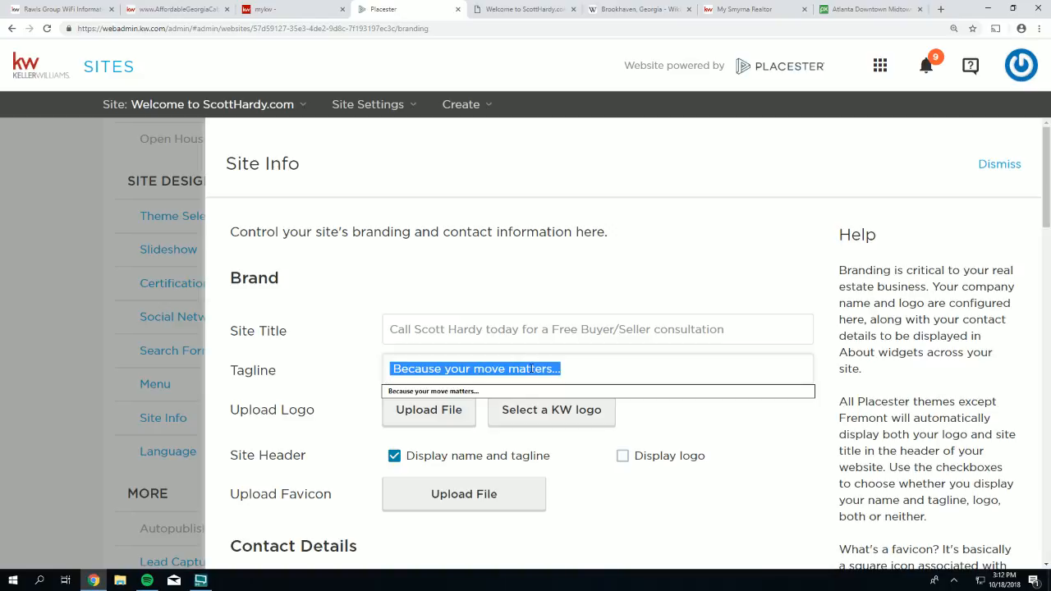
key(BackSpace)
scroll(963, 482, down, 5)
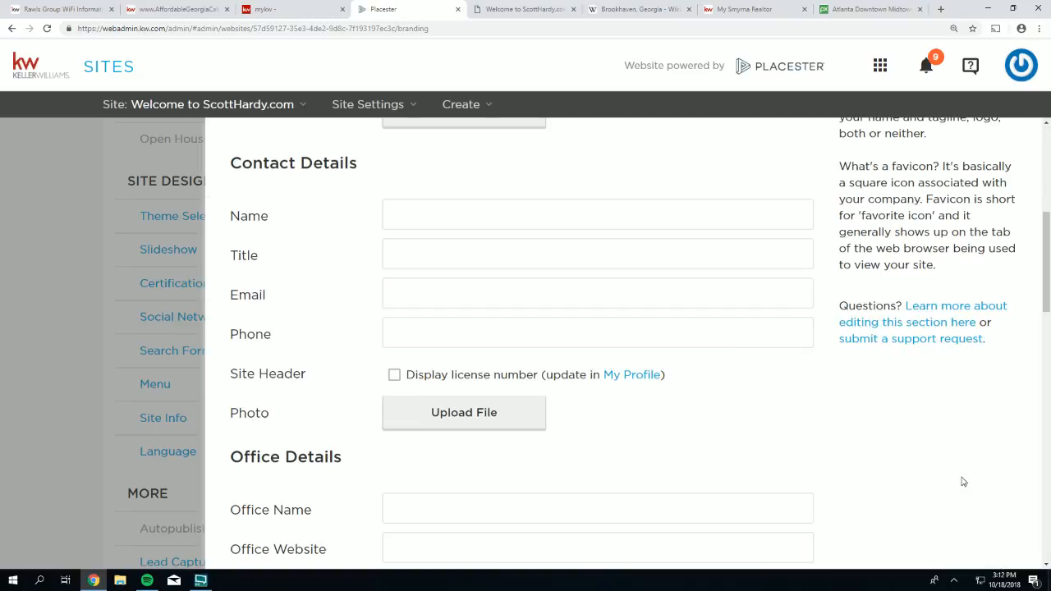
scroll(953, 493, down, 10)
click(786, 529)
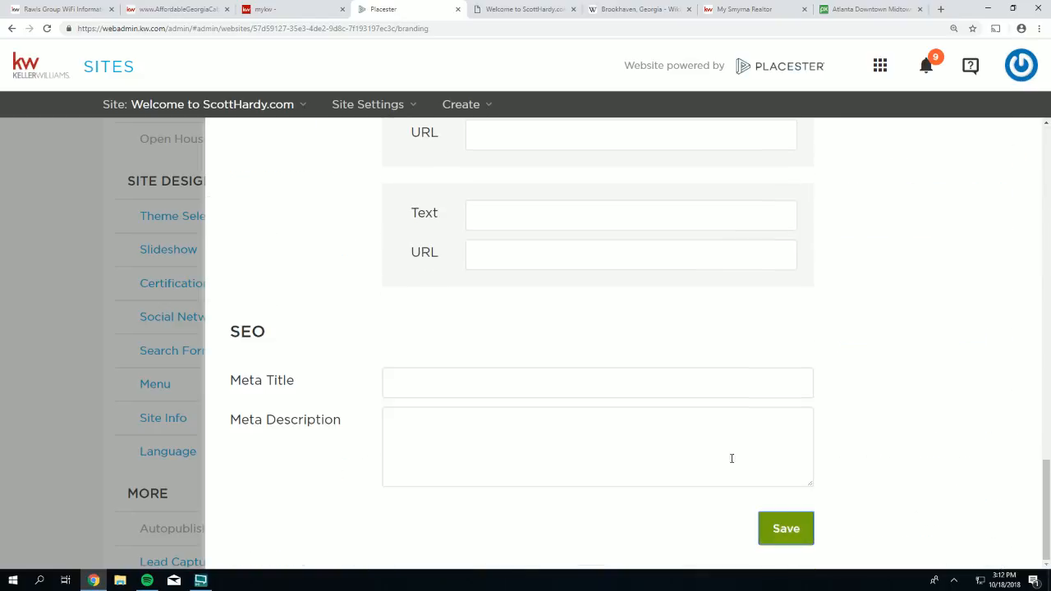
click(507, 9)
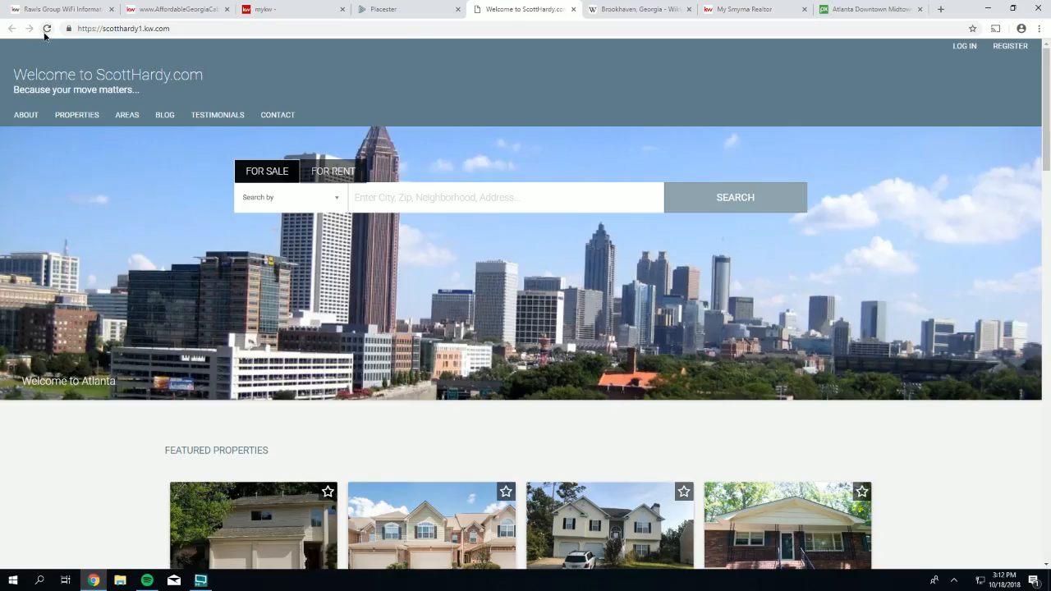
- Reload the live homepage to check for the new consultation title
click(46, 29)
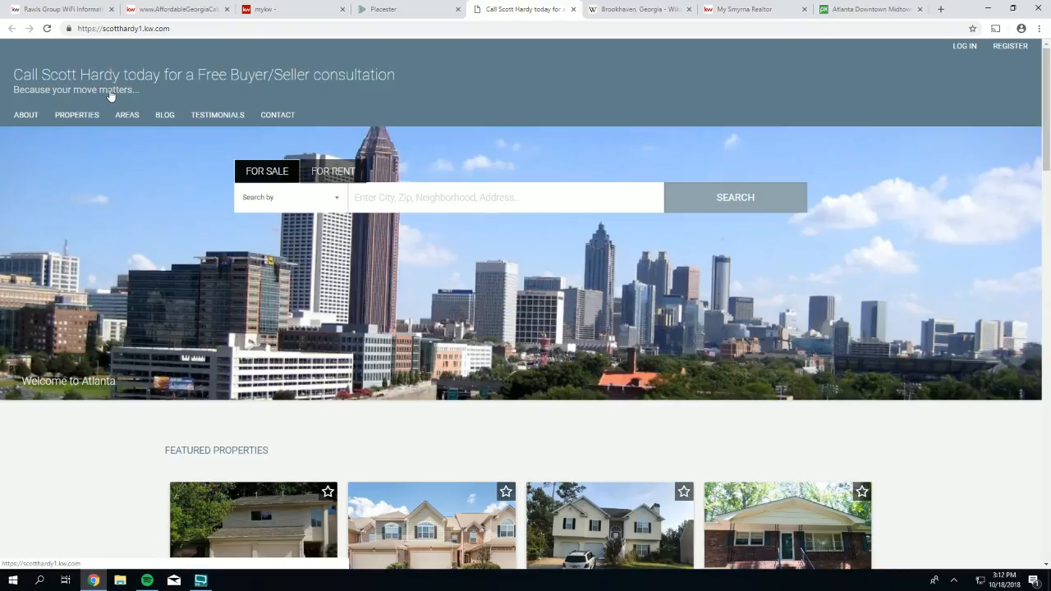
- Go back to the admin page and reopen the Site Info settings
click(388, 18)
scroll(277, 414, down, 2)
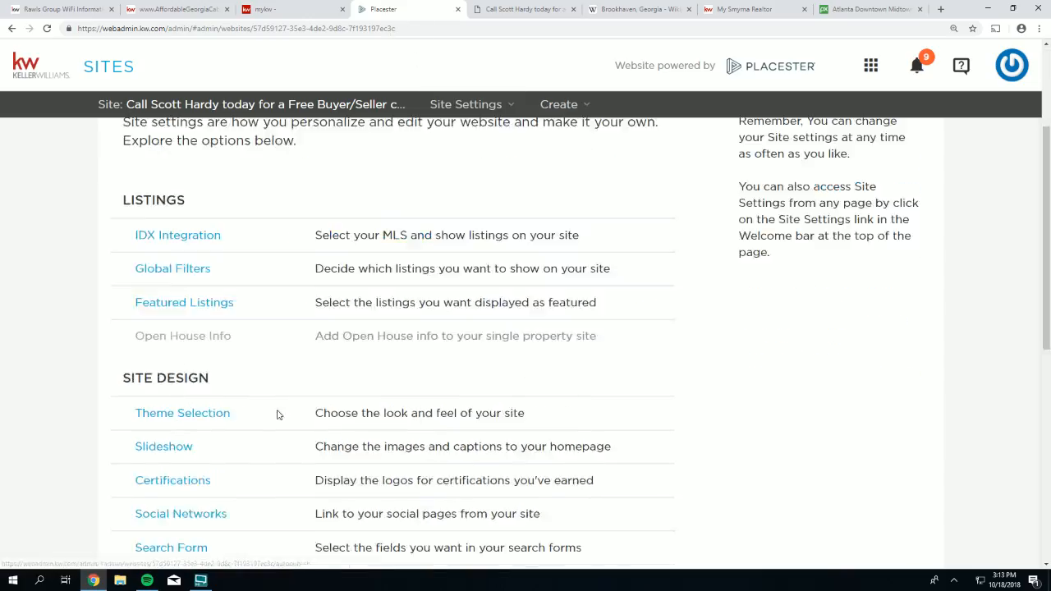
scroll(277, 415, down, 4)
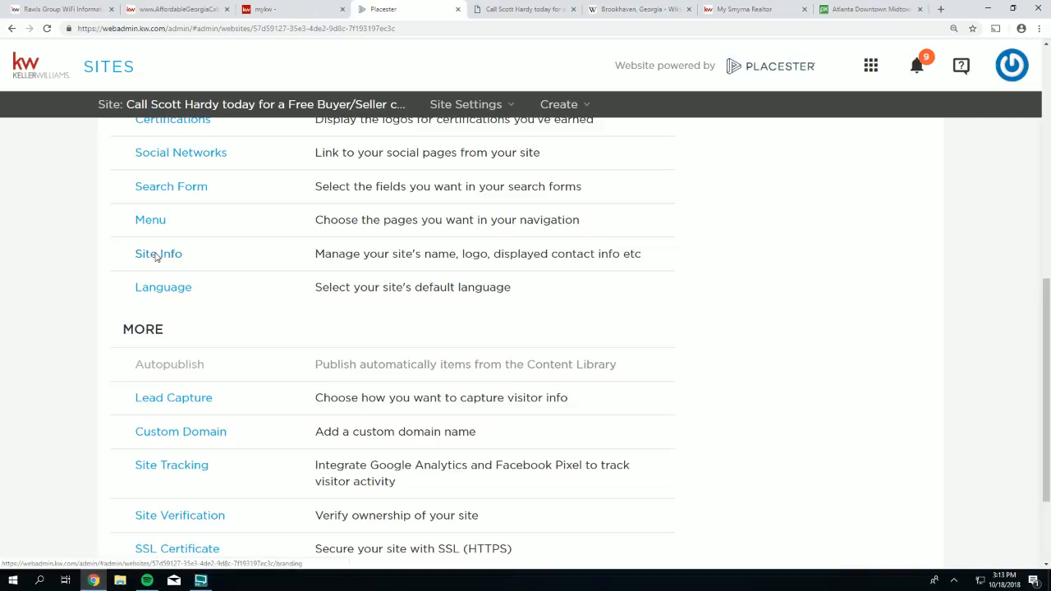
click(156, 255)
scroll(638, 300, down, 2)
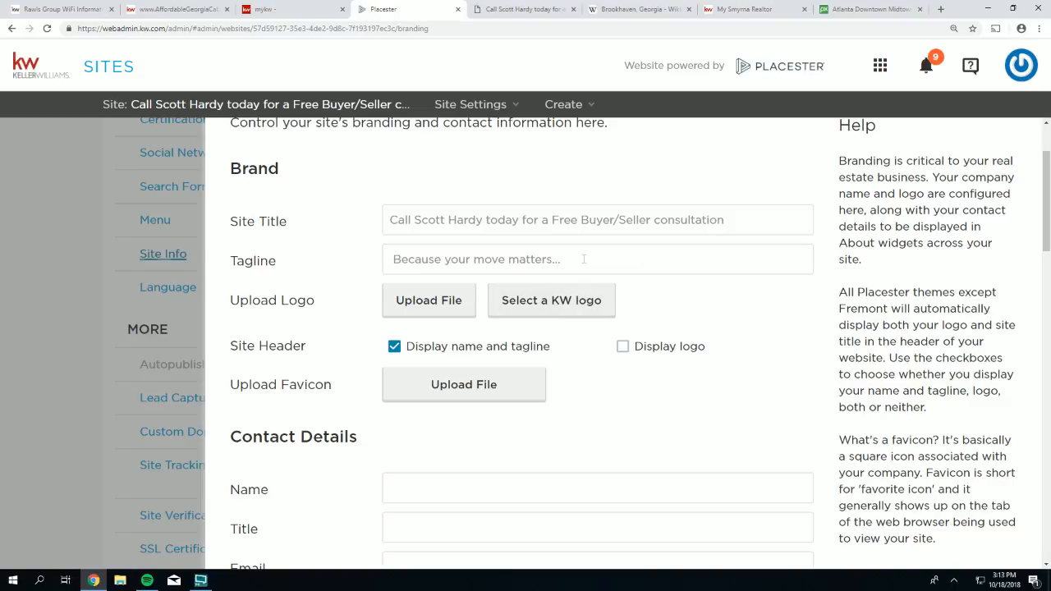
- Cut and paste text between the Tagline and Site Title fields, leaving the tagline empty
drag(584, 258, 358, 241)
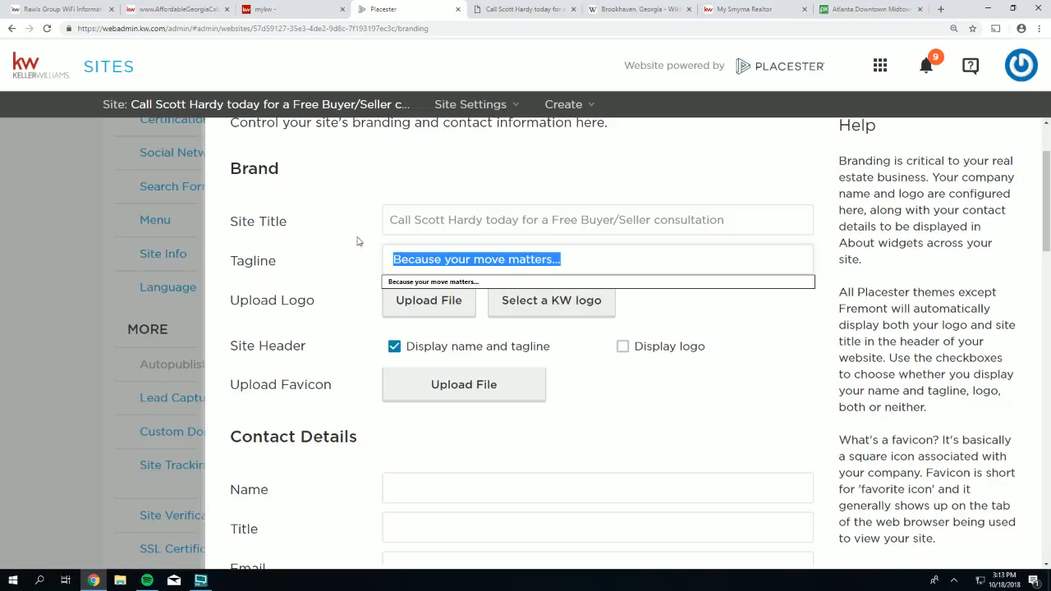
click(418, 260)
click(446, 165)
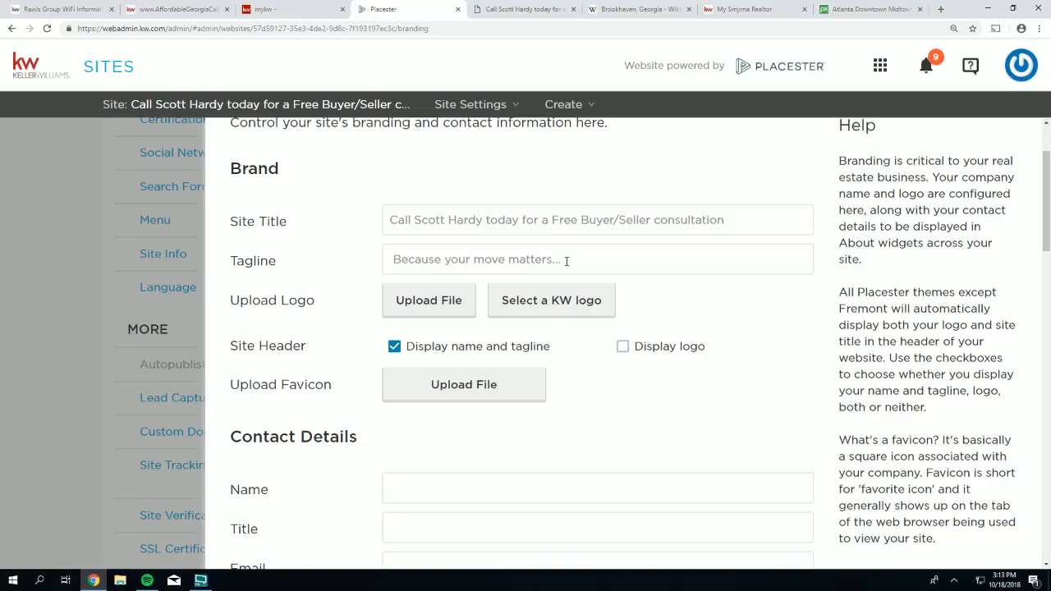
drag(561, 260, 389, 252)
right_click(412, 260)
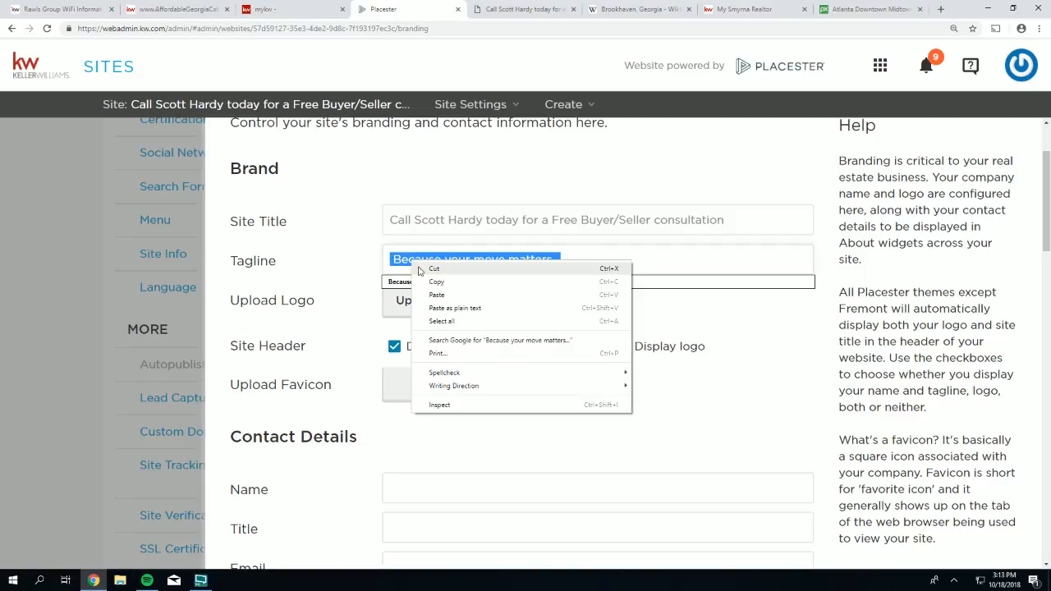
click(423, 272)
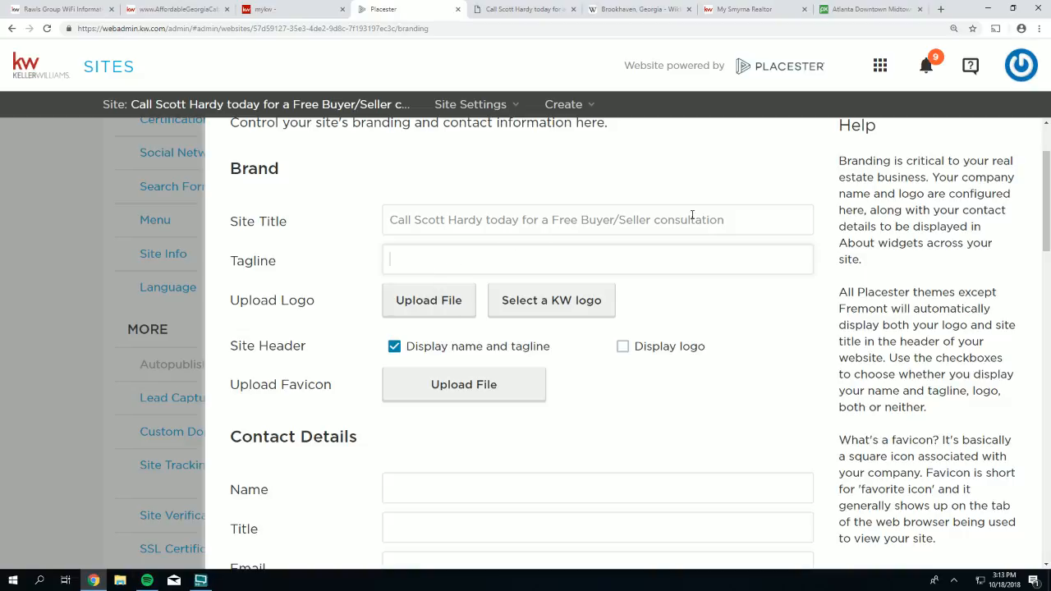
drag(731, 219, 390, 217)
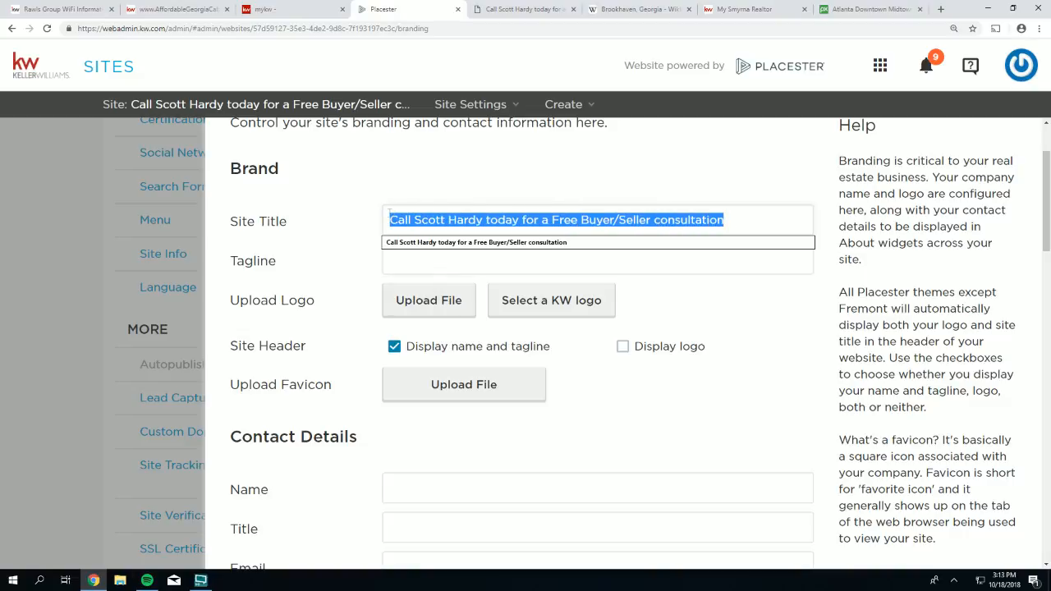
key(ctrl+x)
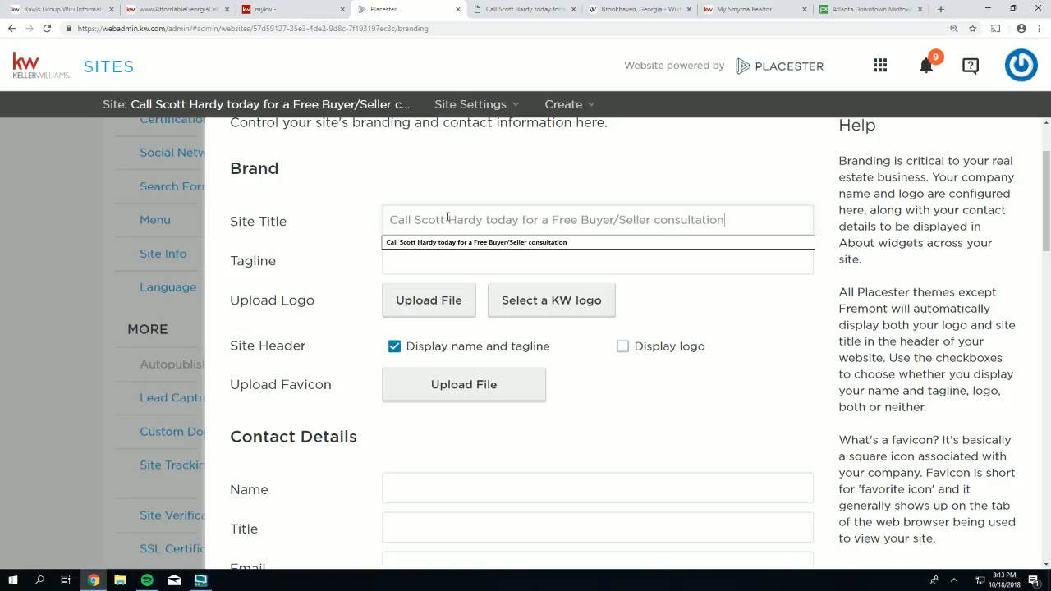
click(371, 255)
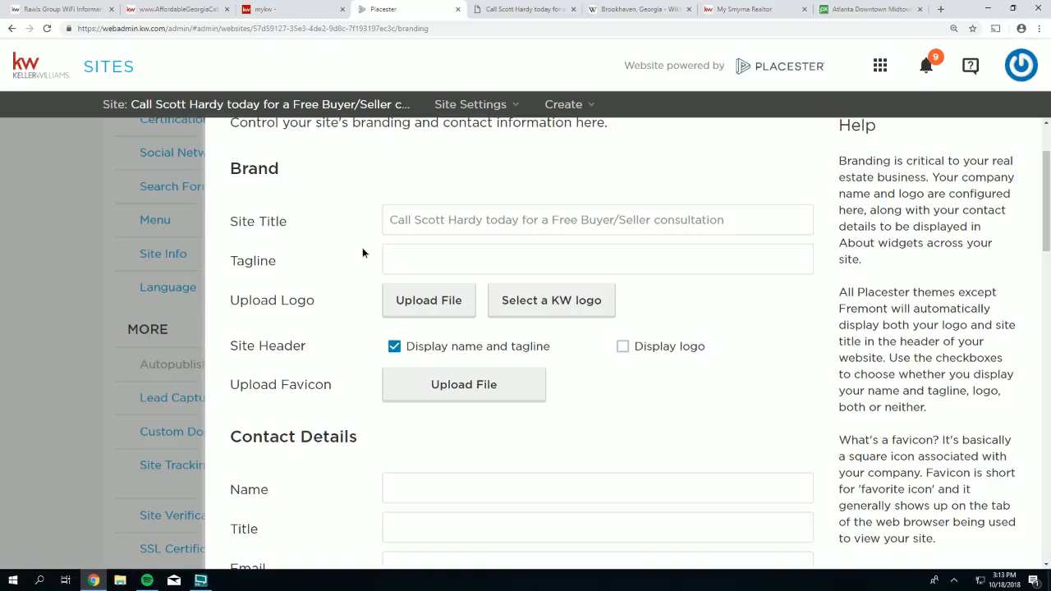
click(412, 265)
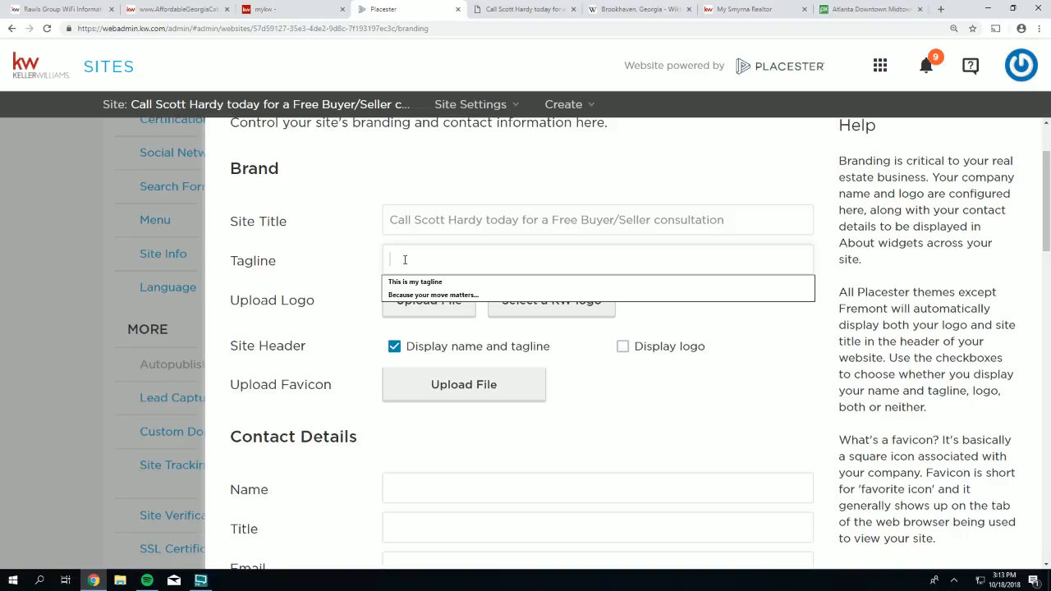
right_click(405, 255)
click(414, 328)
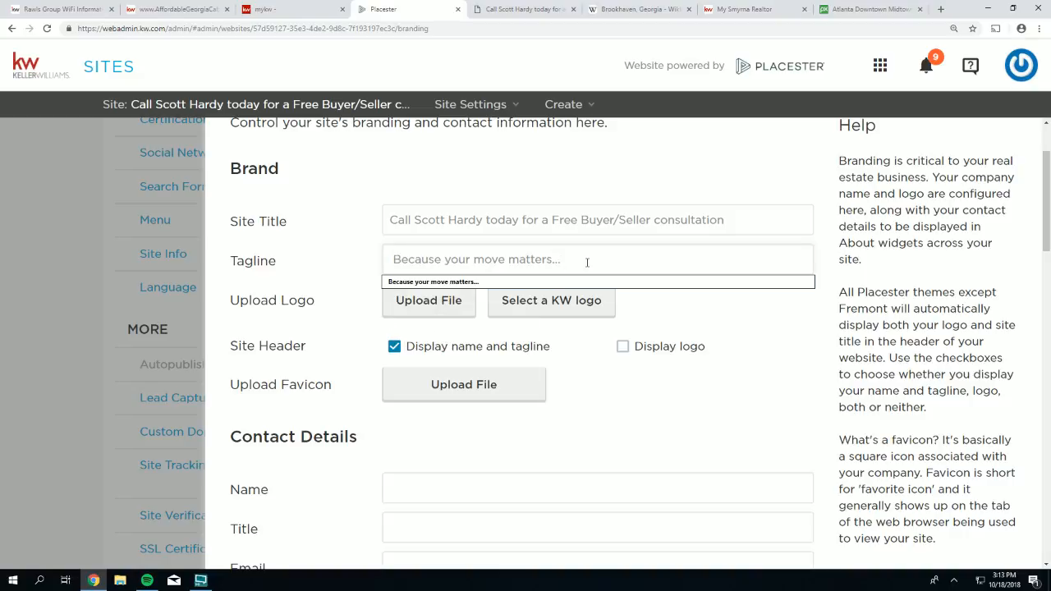
drag(587, 262, 410, 260)
right_click(411, 259)
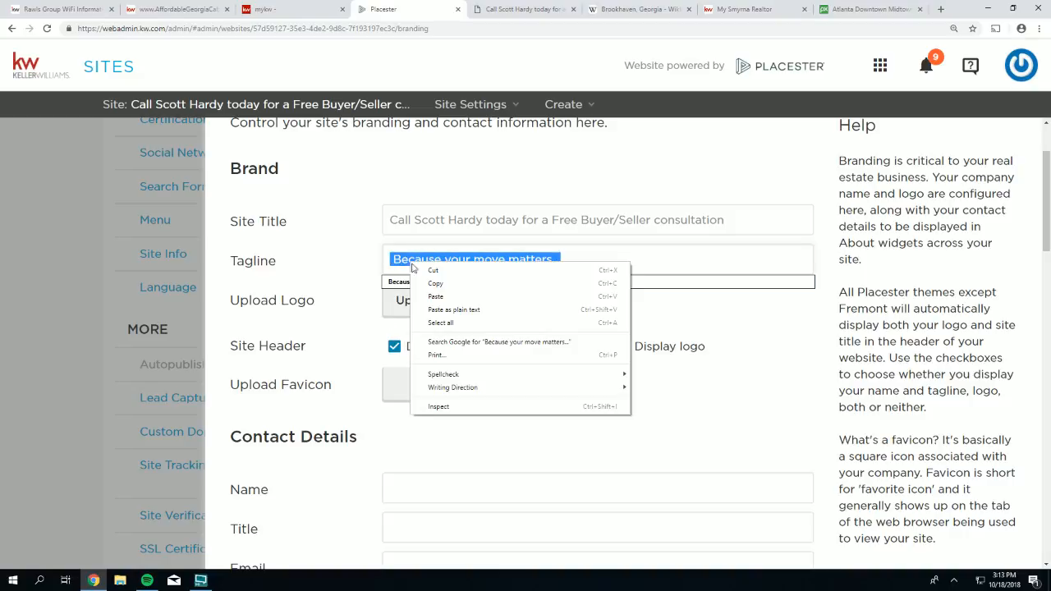
click(492, 320)
- Move the consultation line into the tagline and paste 'Because your move matters...' as the title
drag(731, 220, 367, 219)
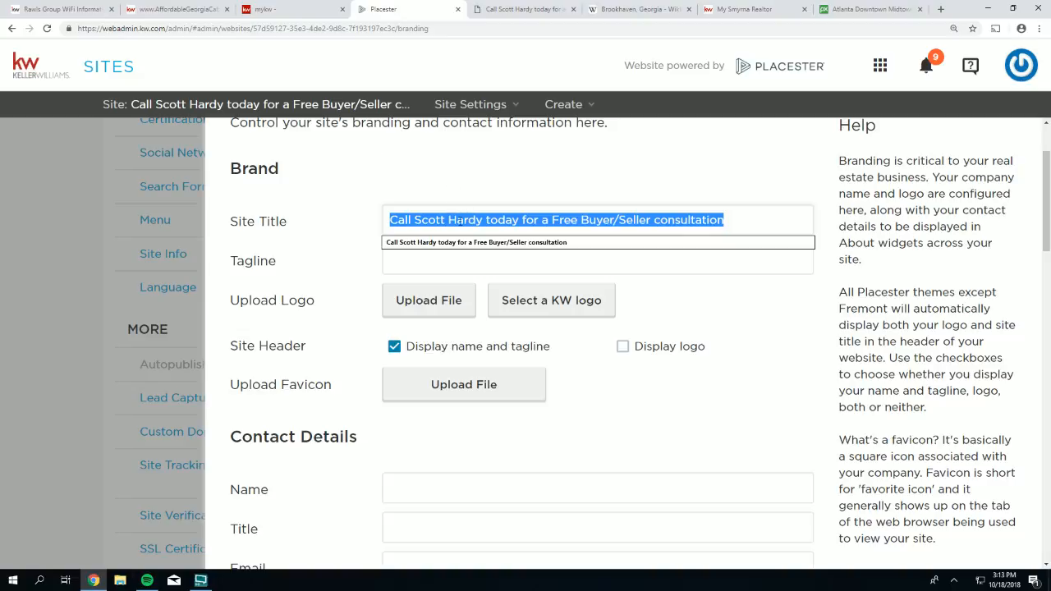
drag(458, 222, 466, 263)
click(441, 220)
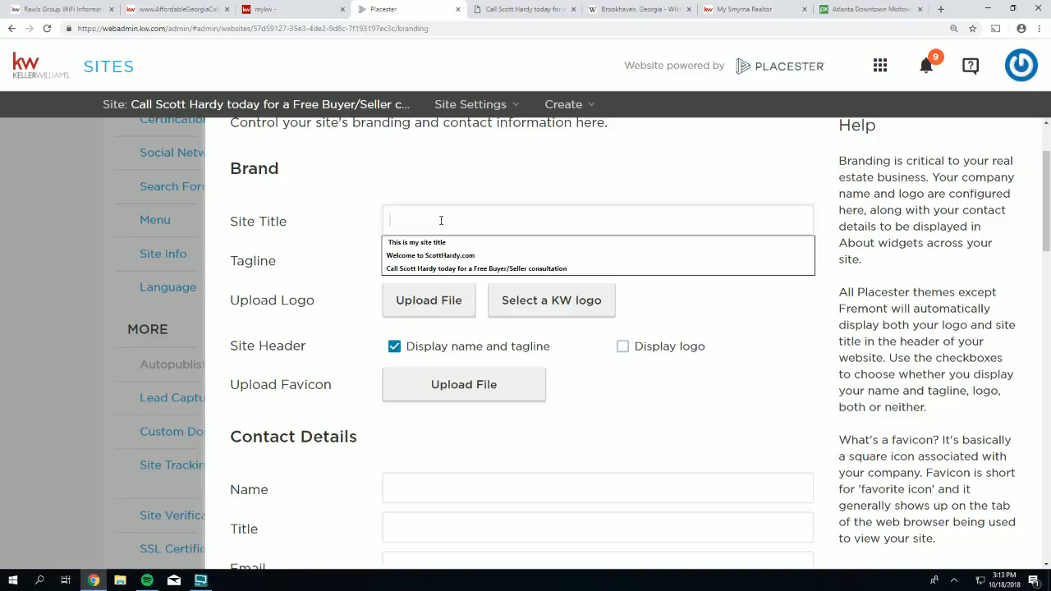
right_click(441, 221)
click(462, 289)
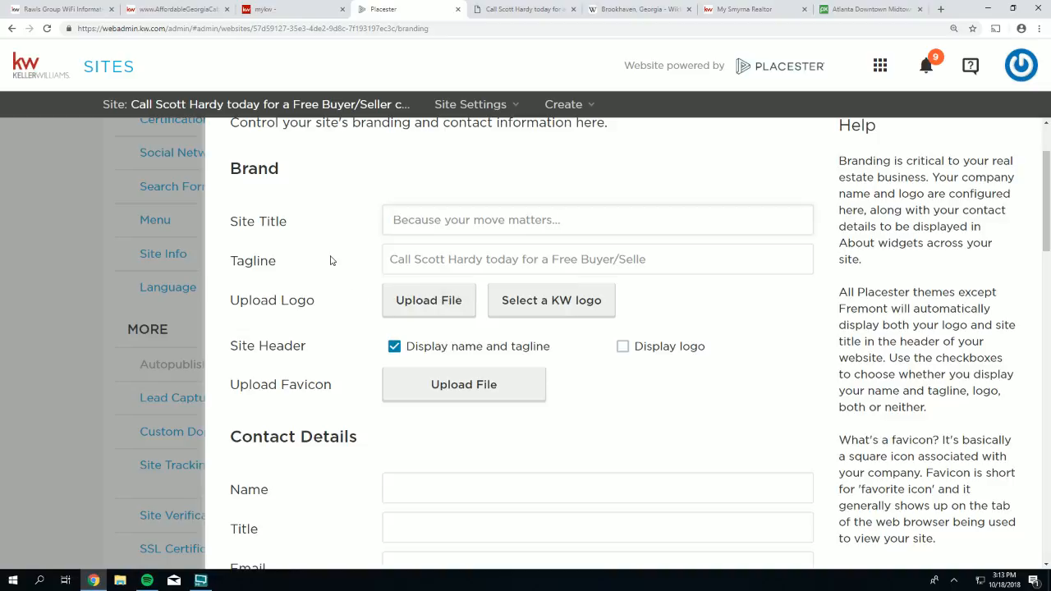
- Change the title to 'Your move matters...' and retype the tagline's Buyer/Seller consultation ending
click(353, 240)
drag(451, 220, 392, 220)
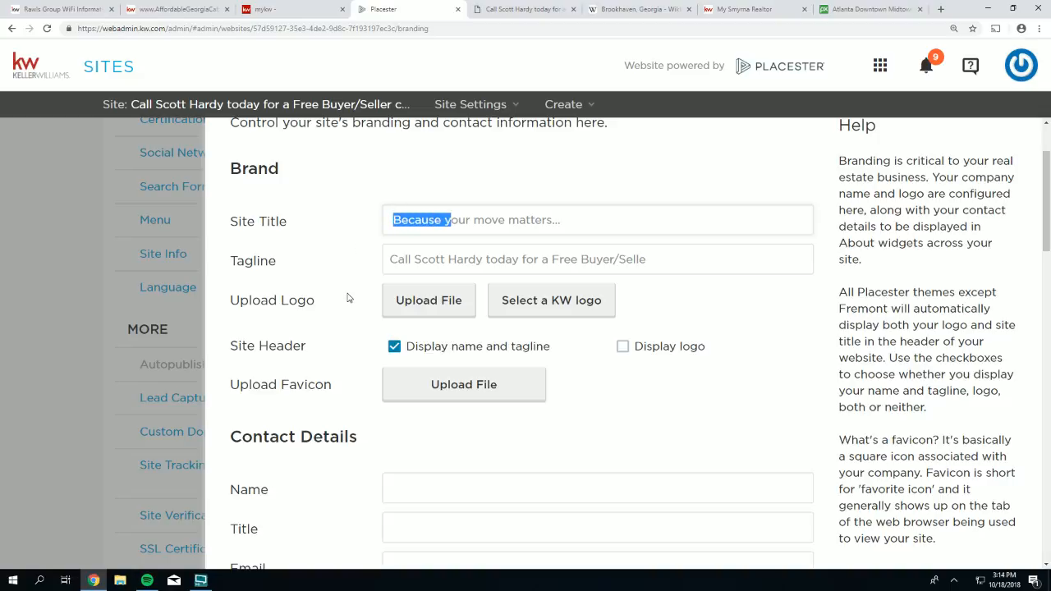
text(Y)
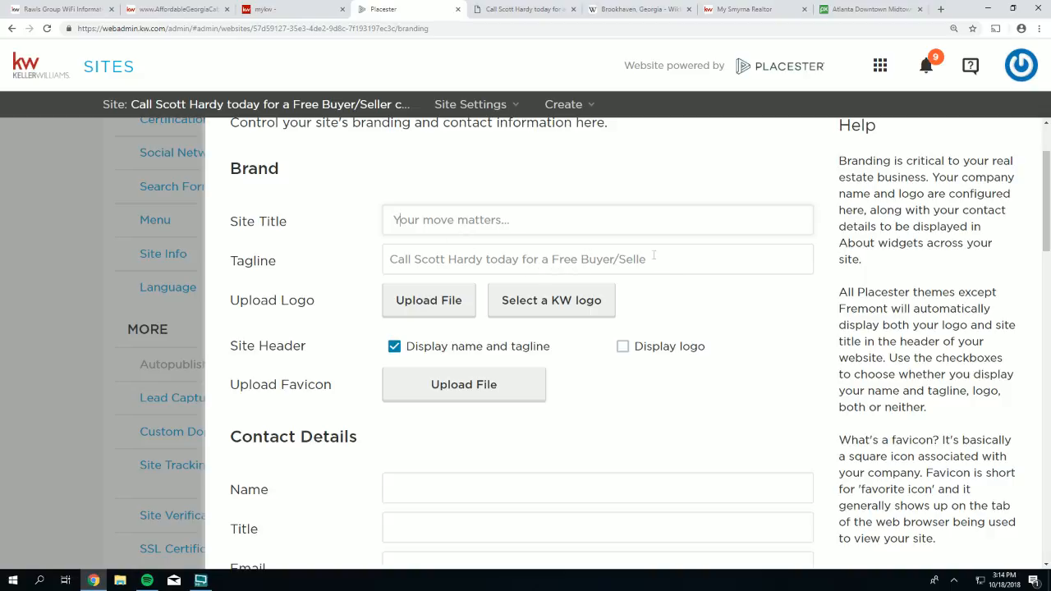
drag(654, 257, 485, 259)
key(BackSpace)
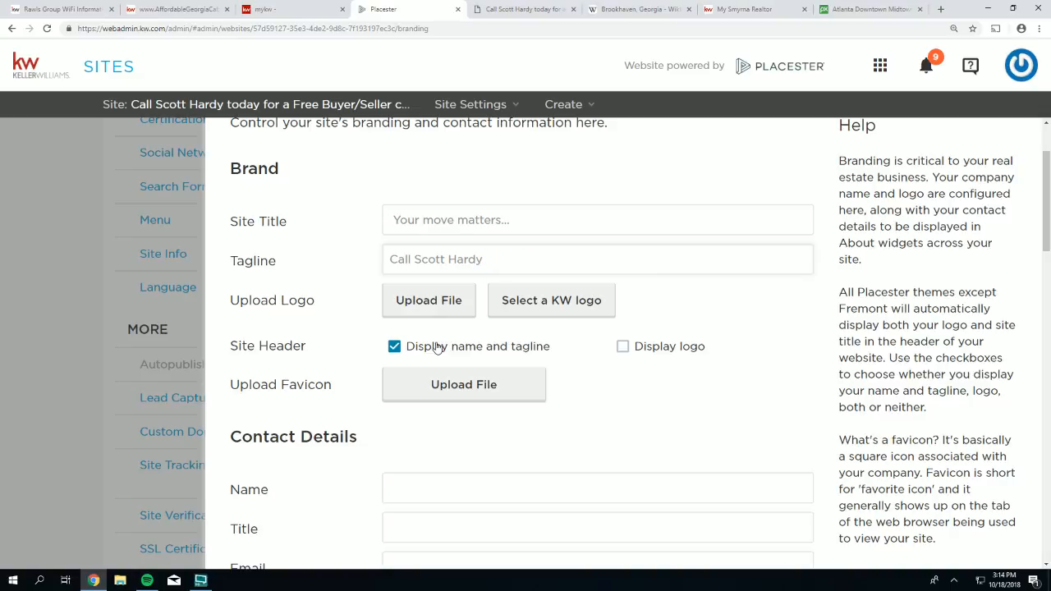
text(for a FREE Buyer )
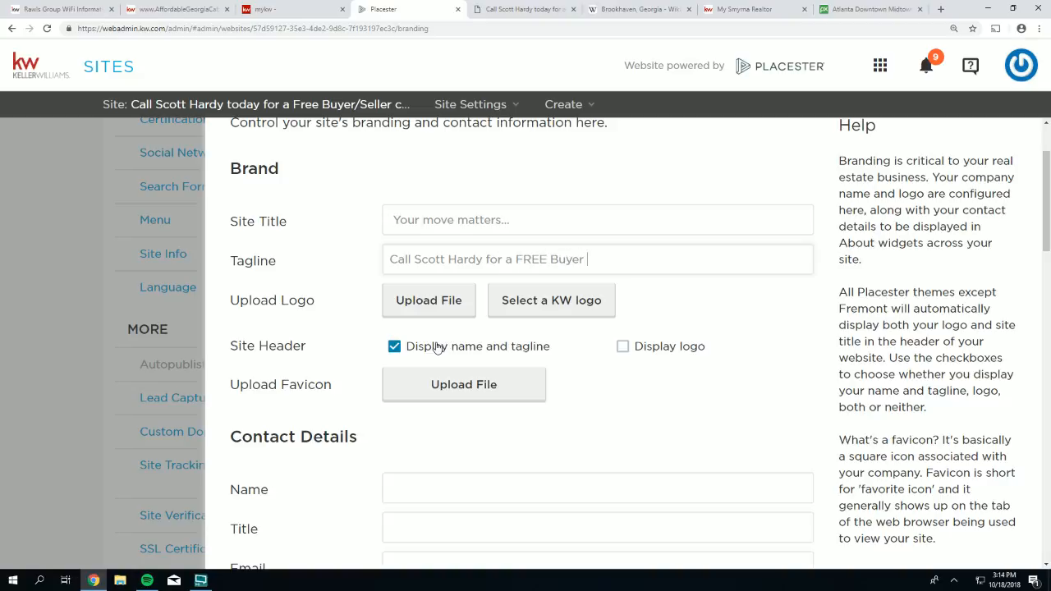
text(/Seller cons)
key(BackSpace)
key(BackSpace)
key(BackSpace)
key(BackSpace)
text(cons)
- Trim the tagline to 'Call [agent's name] today' and save the Site Info changes
click(532, 220)
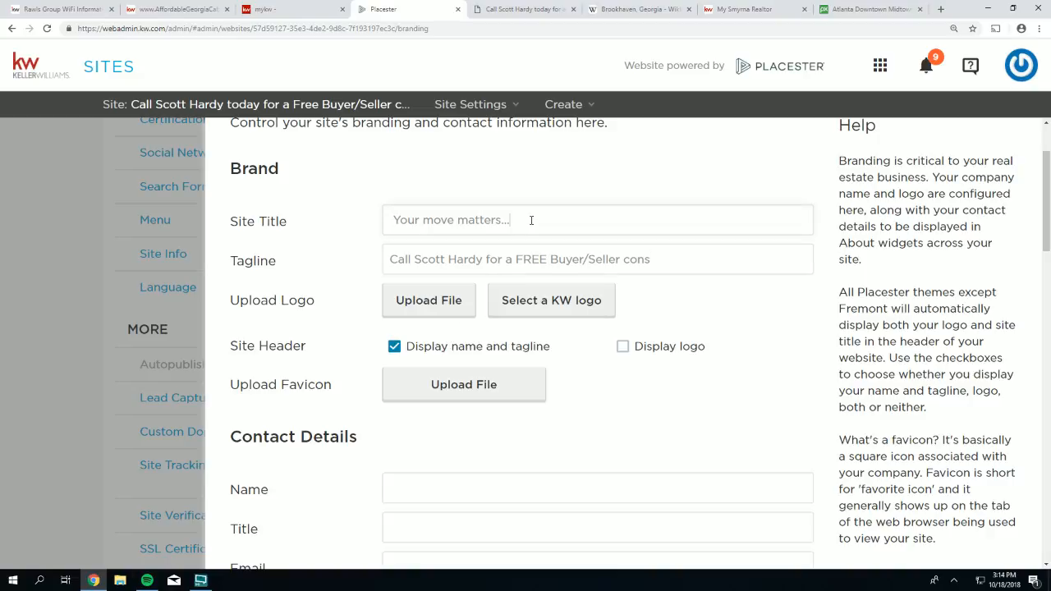
text(hhhhhhhhhhhhhhhhhhhhhhhhhhhh)
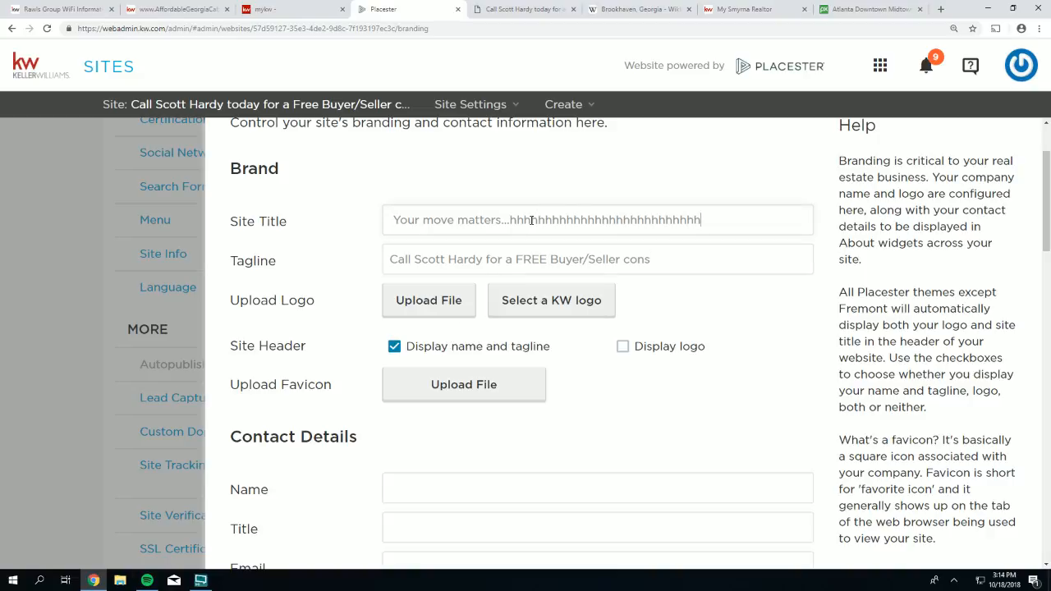
text(hhhhhhhhhhhhhhhhhhhhhhhhhhhhhhhhhhhhhhhhhhhhhhhh)
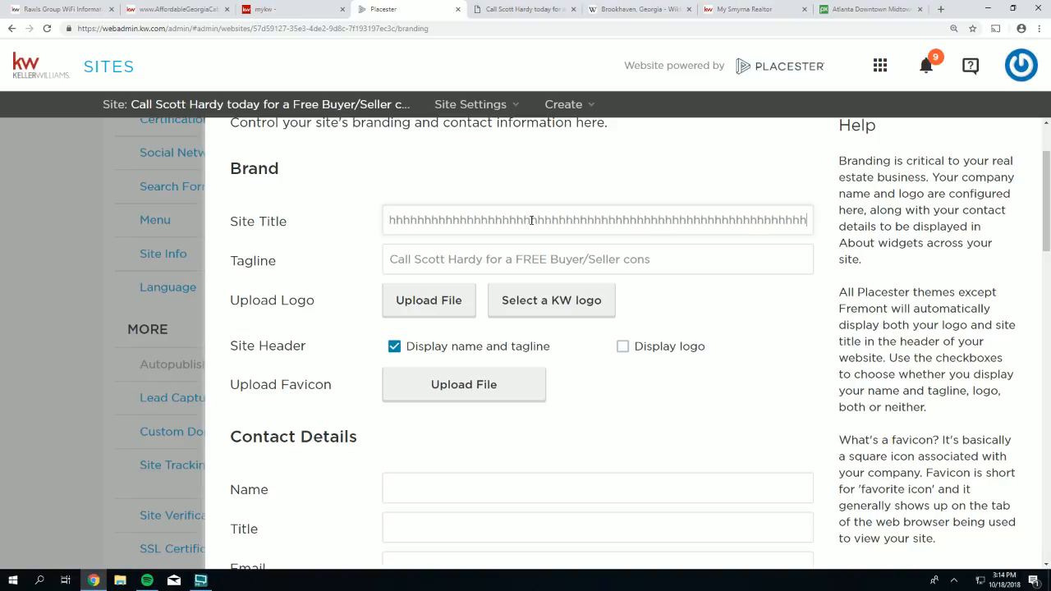
key(BackSpace)
key(BackSpace)
key(BackSpace)
key(BackSpace)
key(BackSpace)
key(BackSpace)
key(BackSpace)
key(BackSpace)
key(BackSpace)
key(BackSpace)
key(BackSpace)
key(BackSpace)
key(BackSpace)
key(BackSpace)
key(BackSpace)
key(BackSpace)
key(BackSpace)
key(BackSpace)
key(BackSpace)
key(BackSpace)
key(BackSpace)
key(BackSpace)
key(BackSpace)
key(BackSpace)
key(BackSpace)
key(BackSpace)
key(BackSpace)
key(BackSpace)
key(BackSpace)
key(BackSpace)
key(BackSpace)
key(BackSpace)
key(BackSpace)
key(BackSpace)
key(BackSpace)
key(BackSpace)
key(BackSpace)
key(BackSpace)
key(BackSpace)
key(BackSpace)
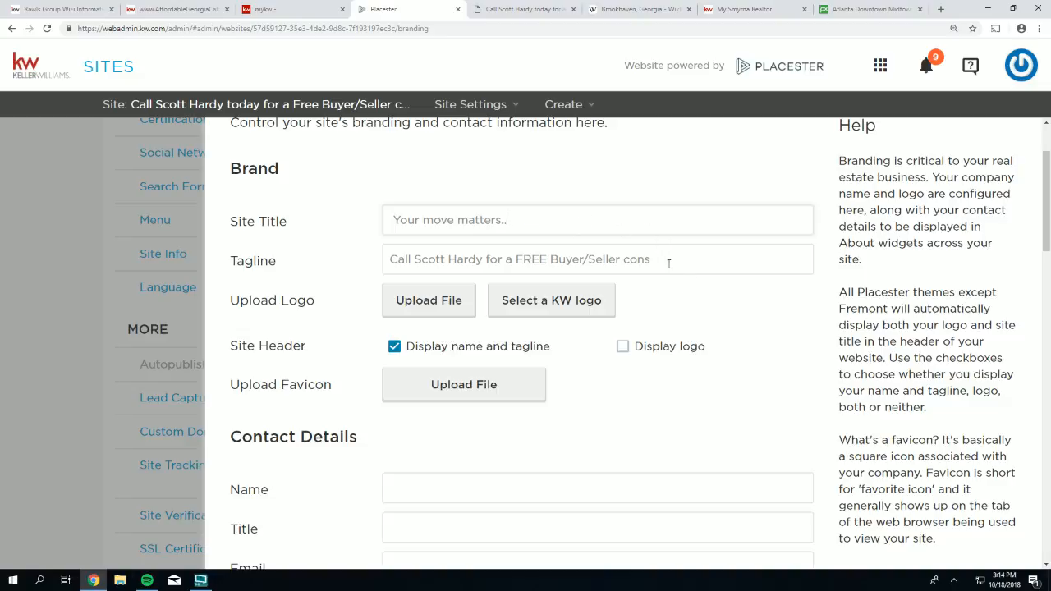
drag(669, 263, 486, 259)
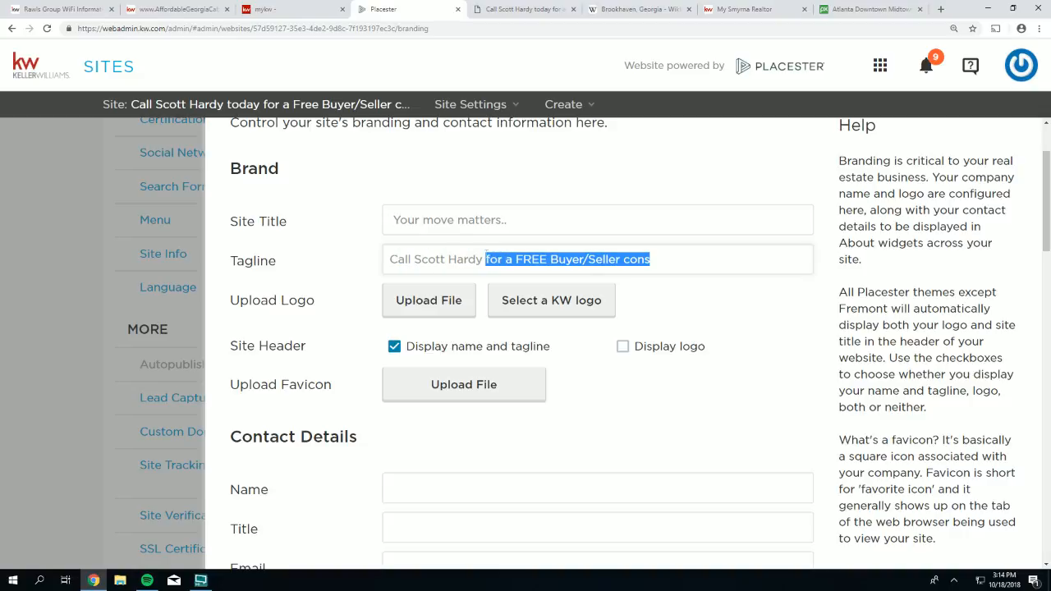
key(BackSpace)
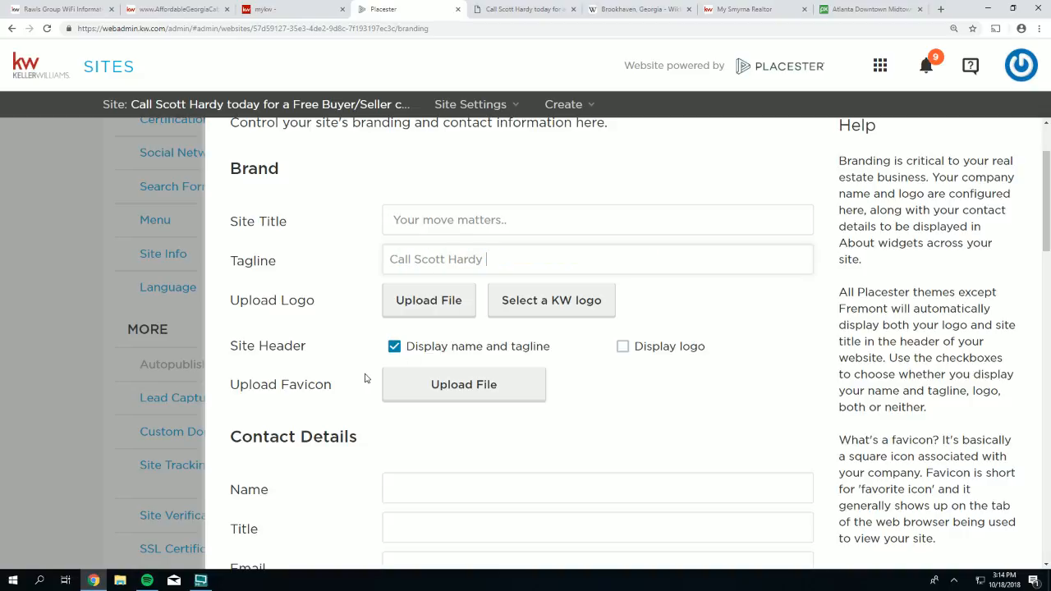
text(today!)
click(511, 224)
scroll(833, 335, down, 10)
scroll(872, 509, down, 5)
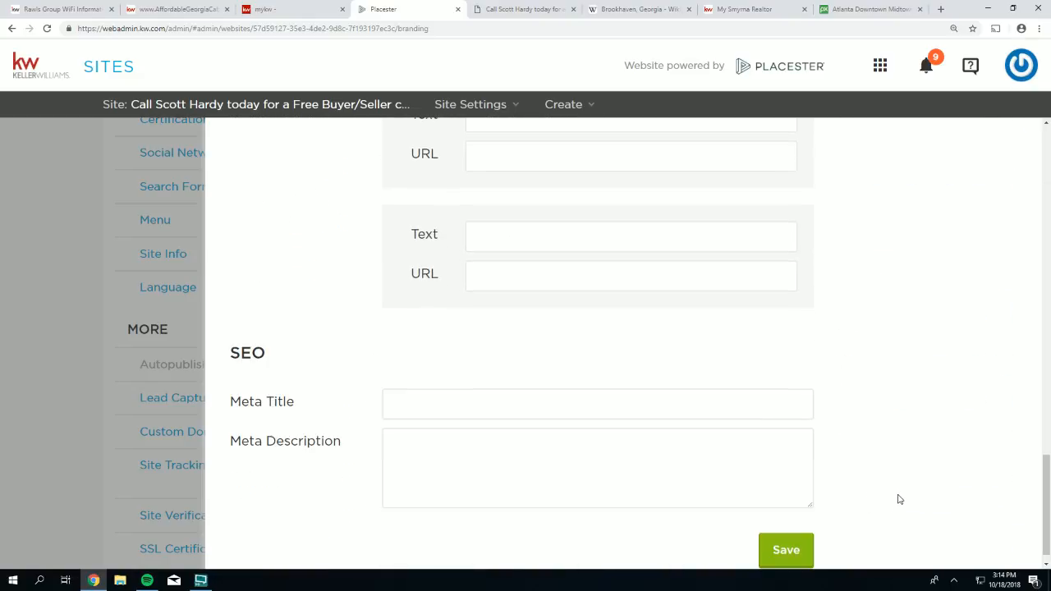
click(786, 529)
- View the live 'Your move matters...' site, then switch to the AffordableGeorgiaCabins site
click(515, 9)
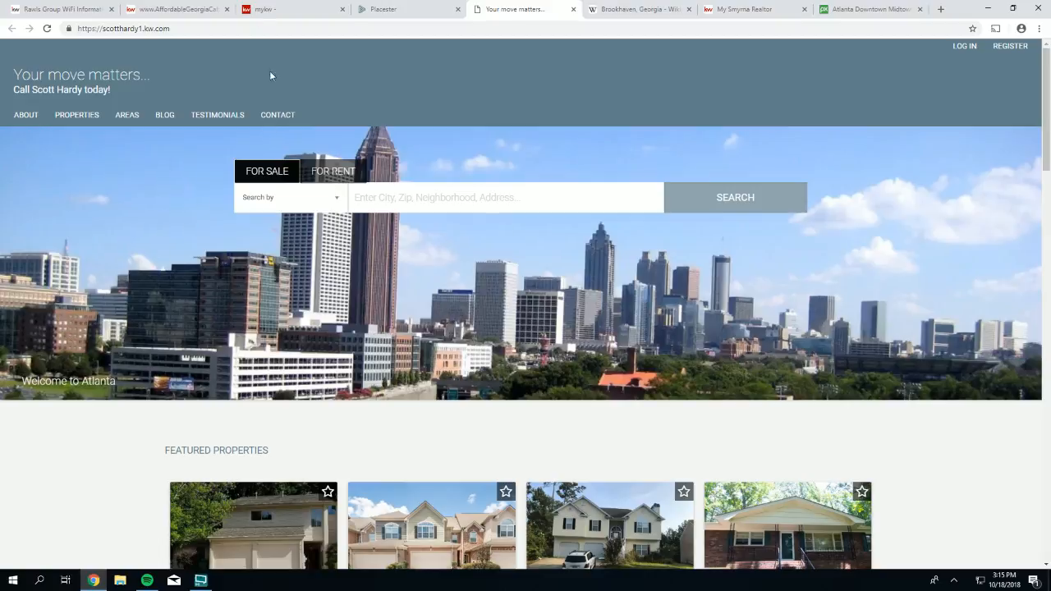
click(177, 9)
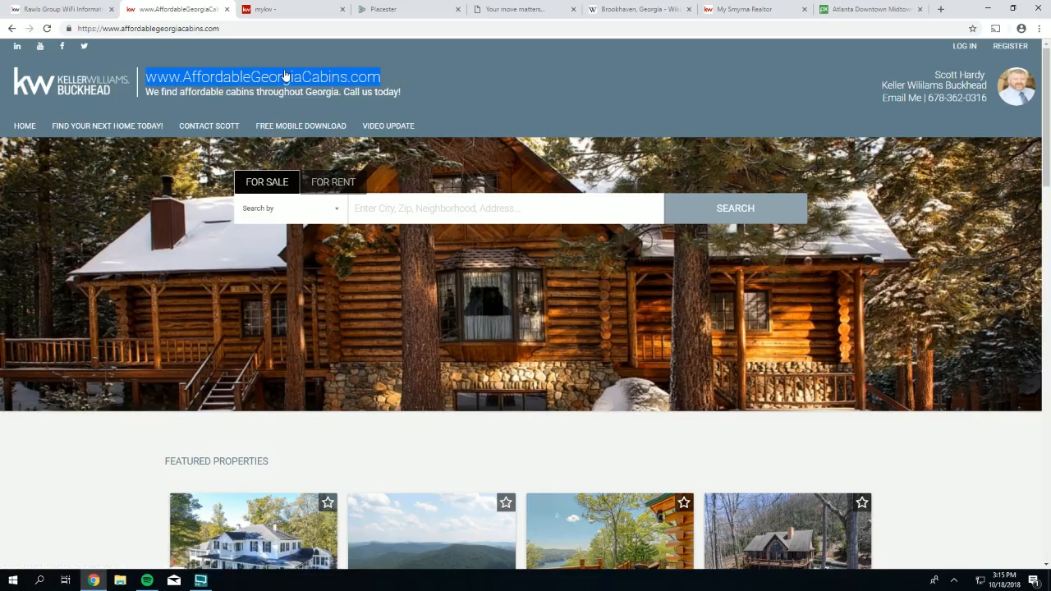
- Select the AffordableGeorgiaCabins tagline to review it, then return to the 'Your move matters...' site
click(419, 95)
drag(419, 94, 136, 89)
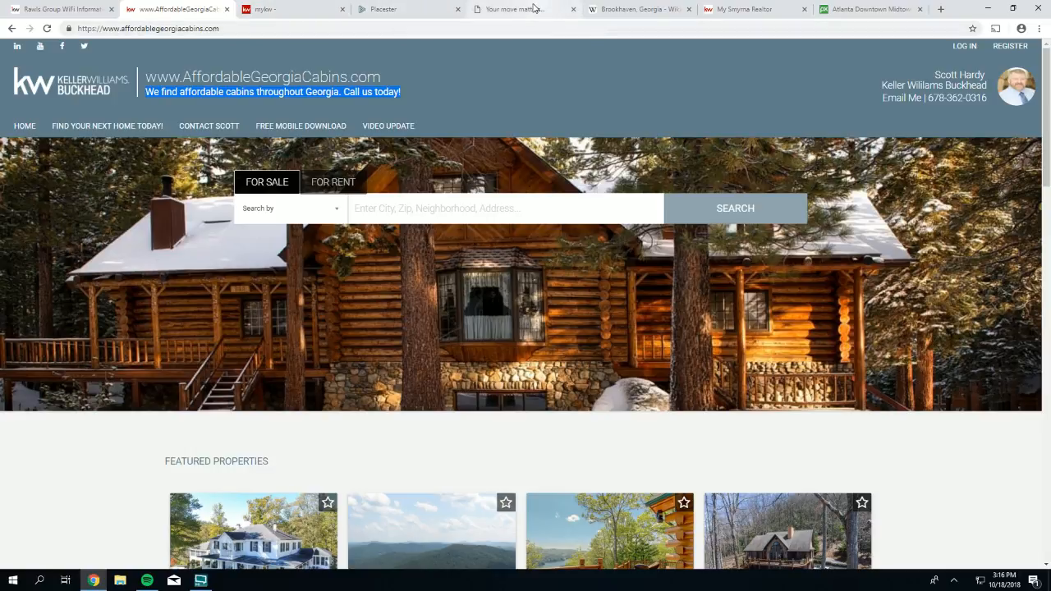
click(529, 9)
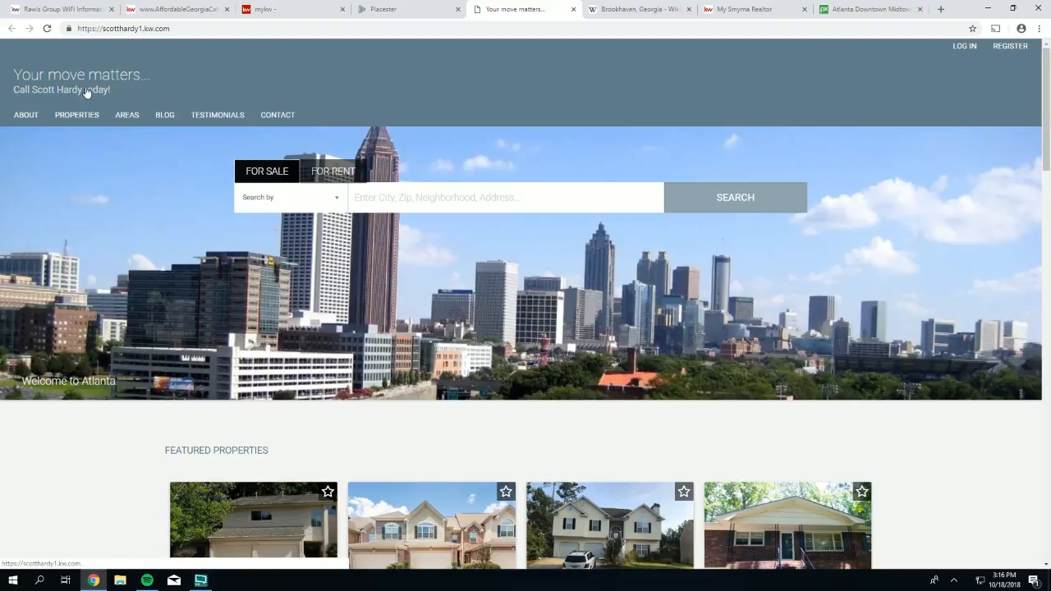
- Return to the admin page, open Site Info, and scroll through its branding settings
click(384, 14)
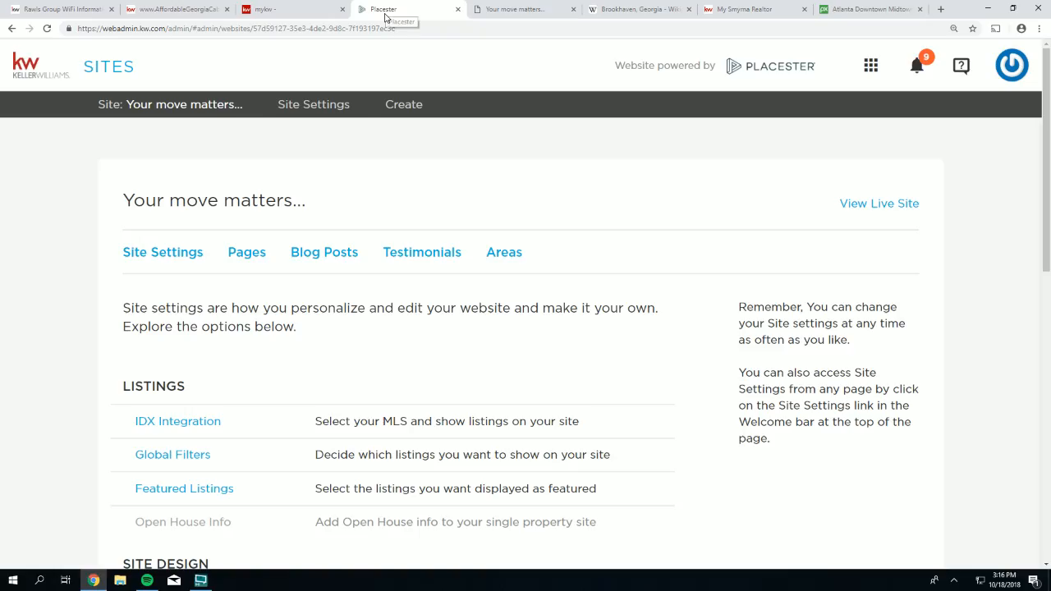
scroll(369, 258, down, 5)
scroll(185, 368, down, 1)
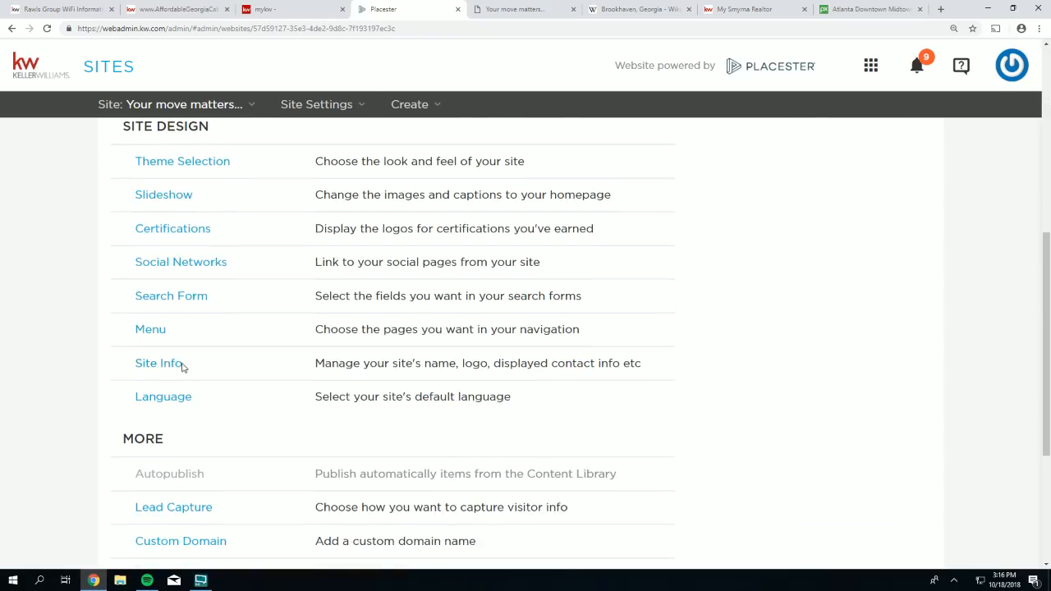
click(144, 365)
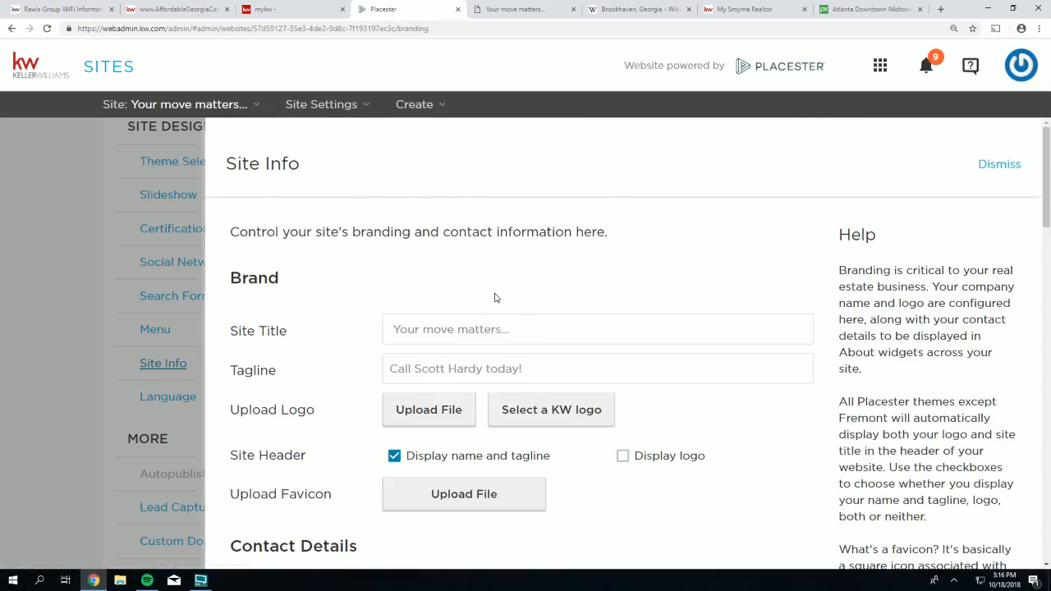
scroll(493, 296, down, 1)
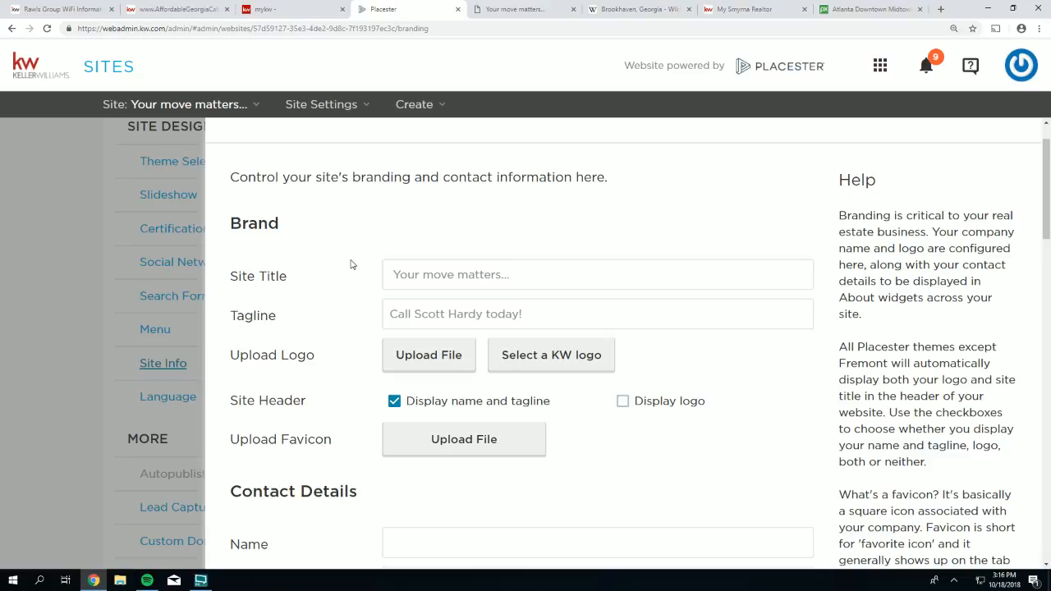
scroll(352, 267, down, 1)
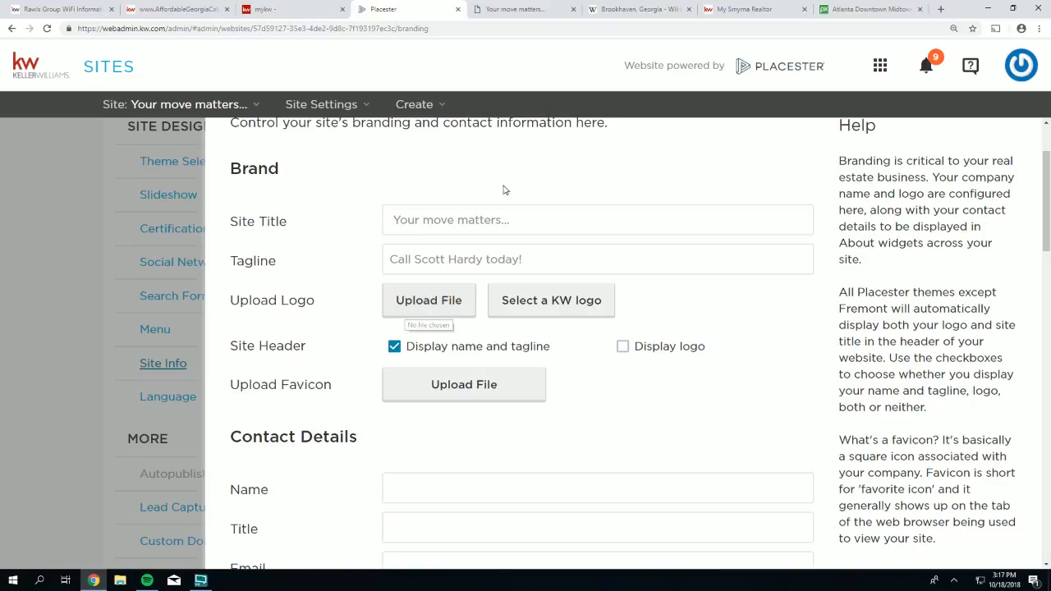
scroll(785, 320, down, 2)
scroll(641, 308, up, 2)
- From the Rawls Group help desk's Downloads > Market Center Logos page, download 271_peachtreeroad.zip
click(45, 12)
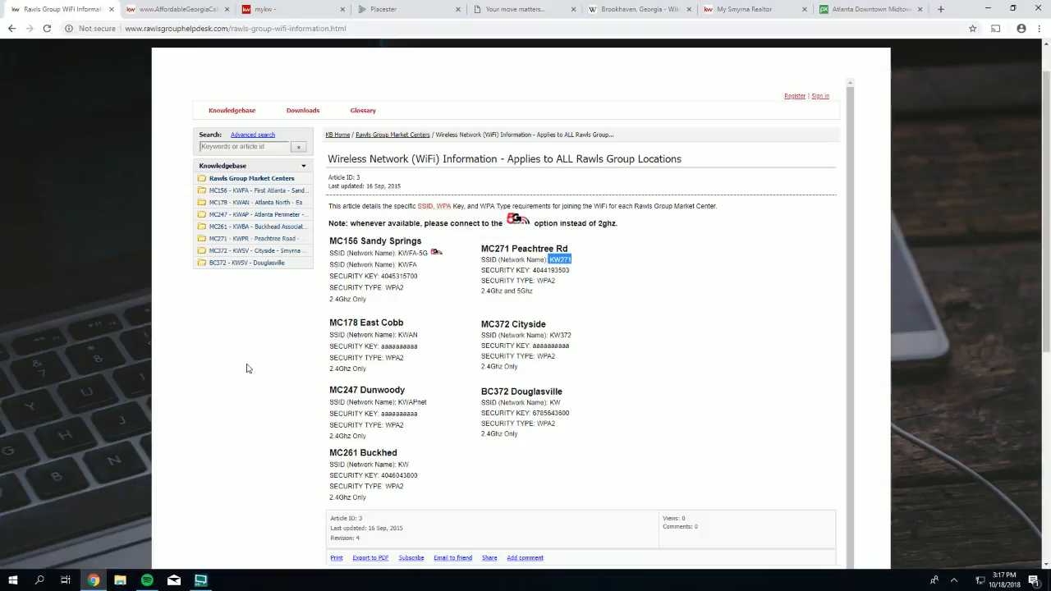
scroll(1000, 294, up, 2)
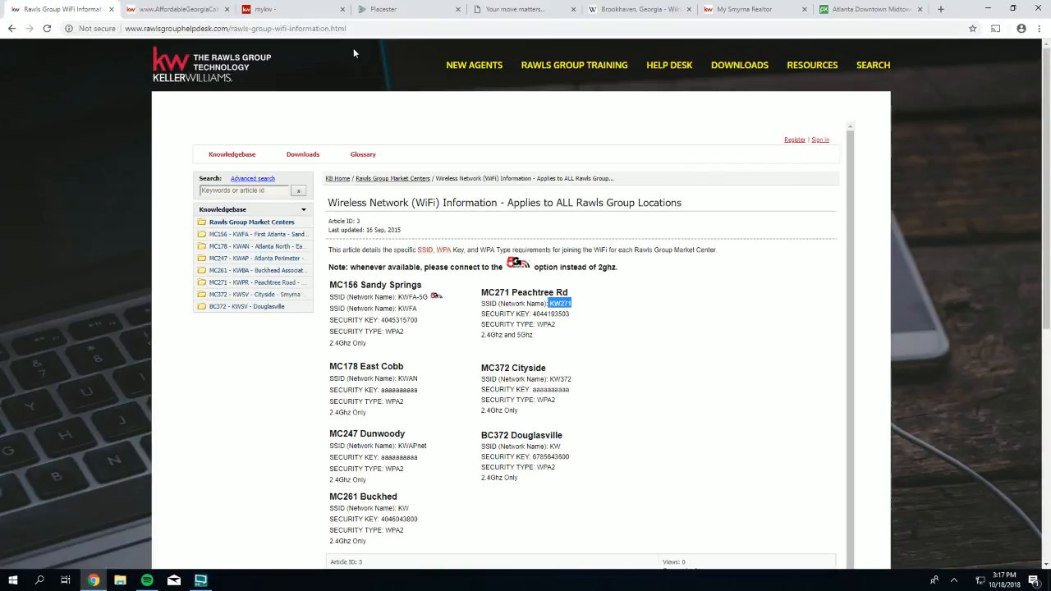
click(205, 63)
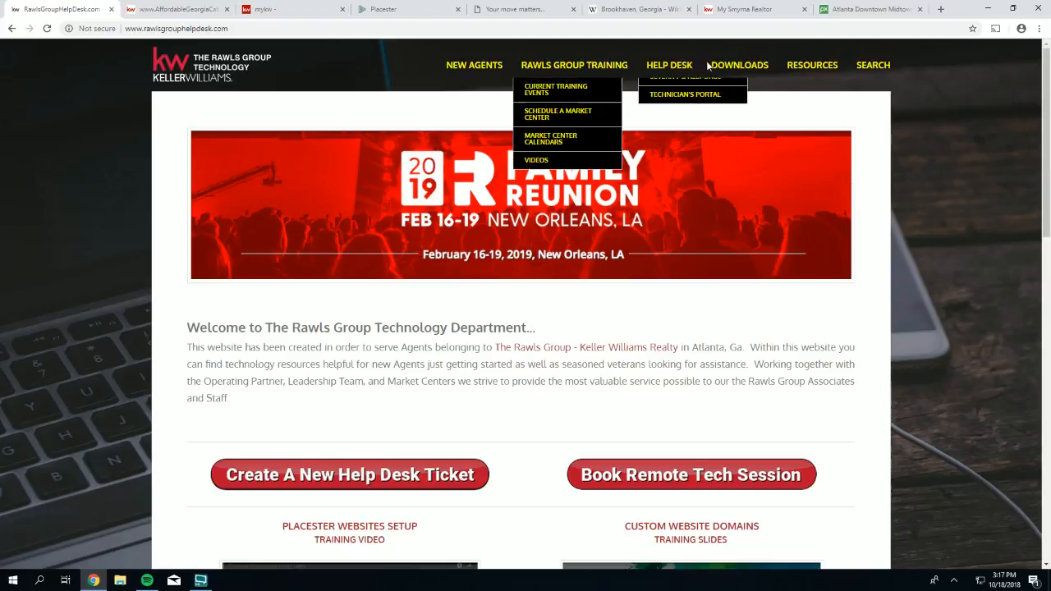
mouse_move(739, 66)
click(736, 86)
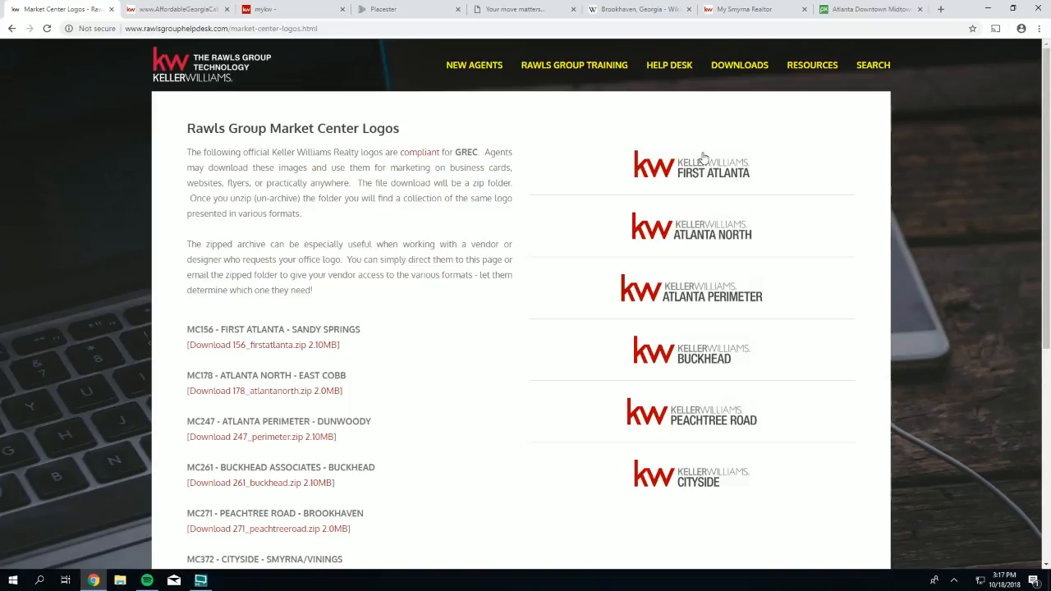
click(679, 417)
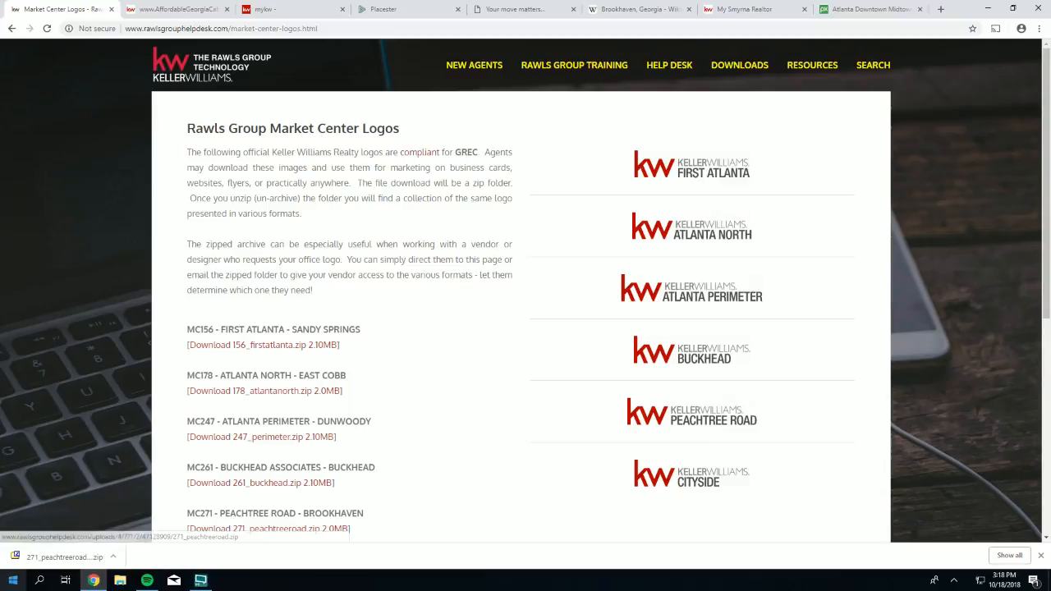
click(114, 560)
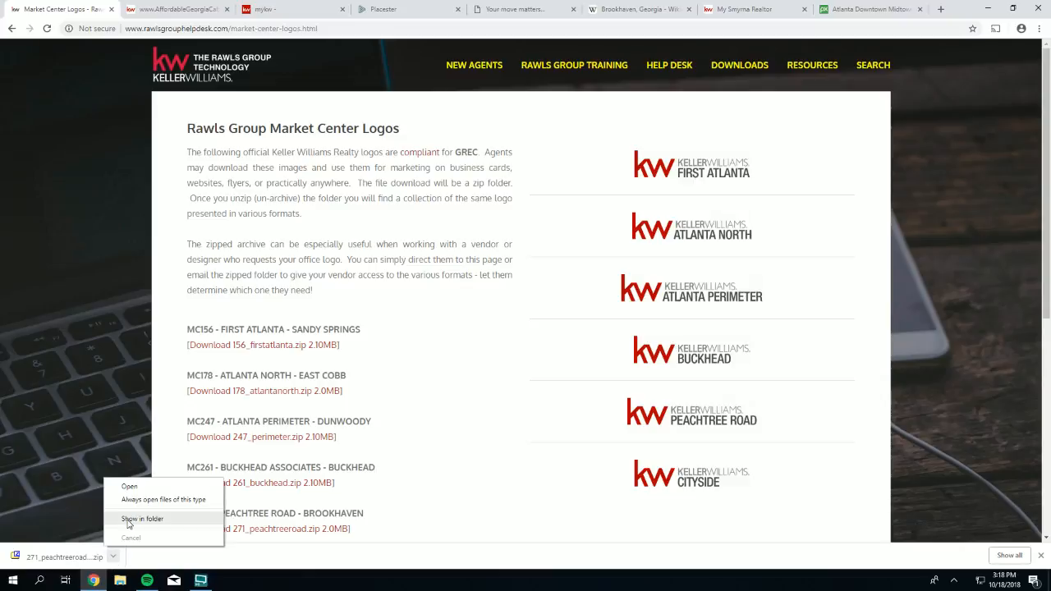
click(131, 521)
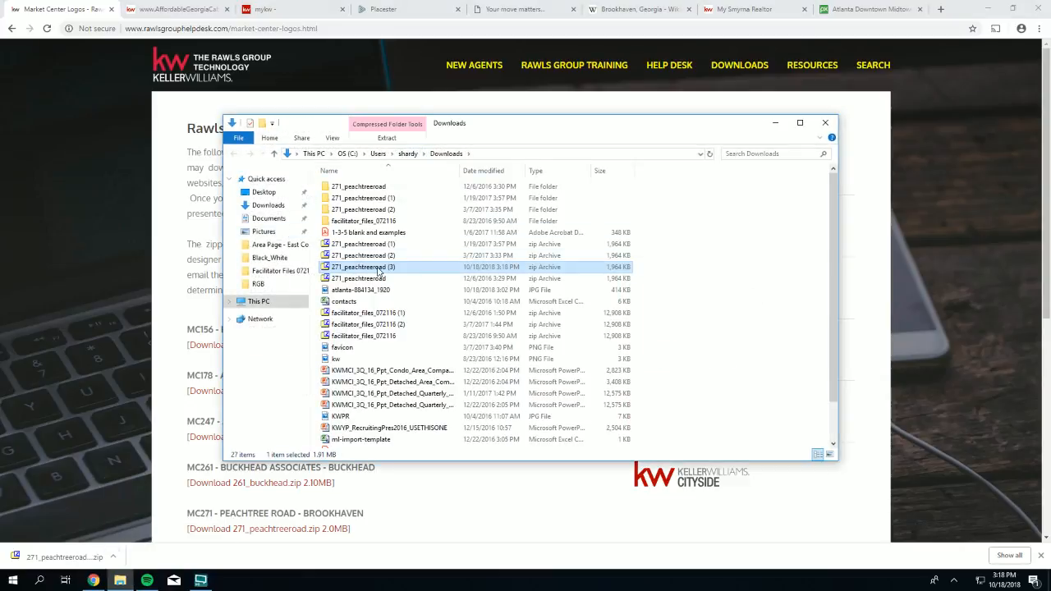
click(367, 190)
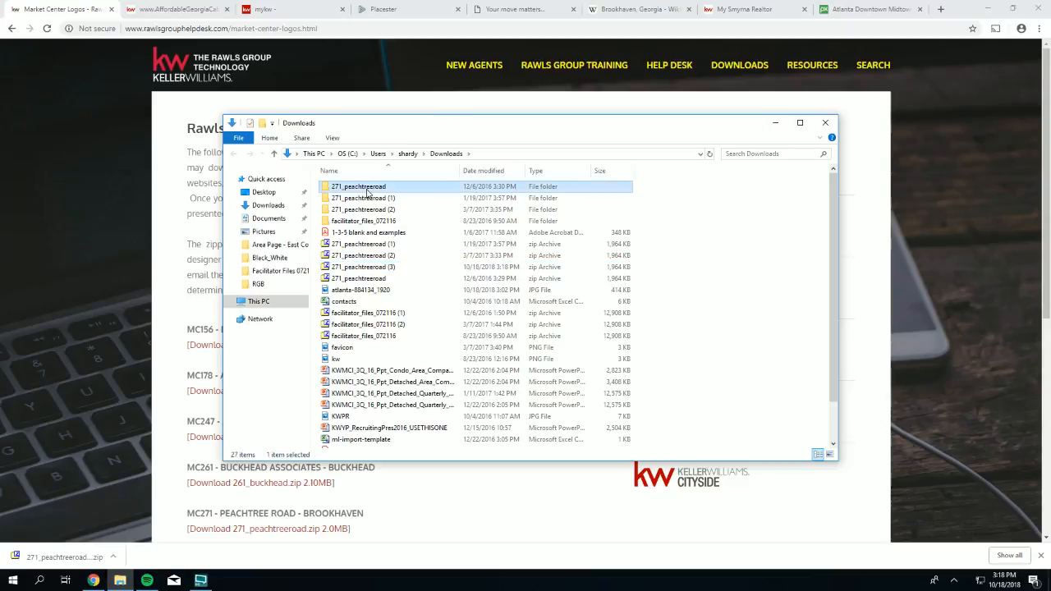
key(shift+Down)
key(shift+Down)
key(shift+Down)
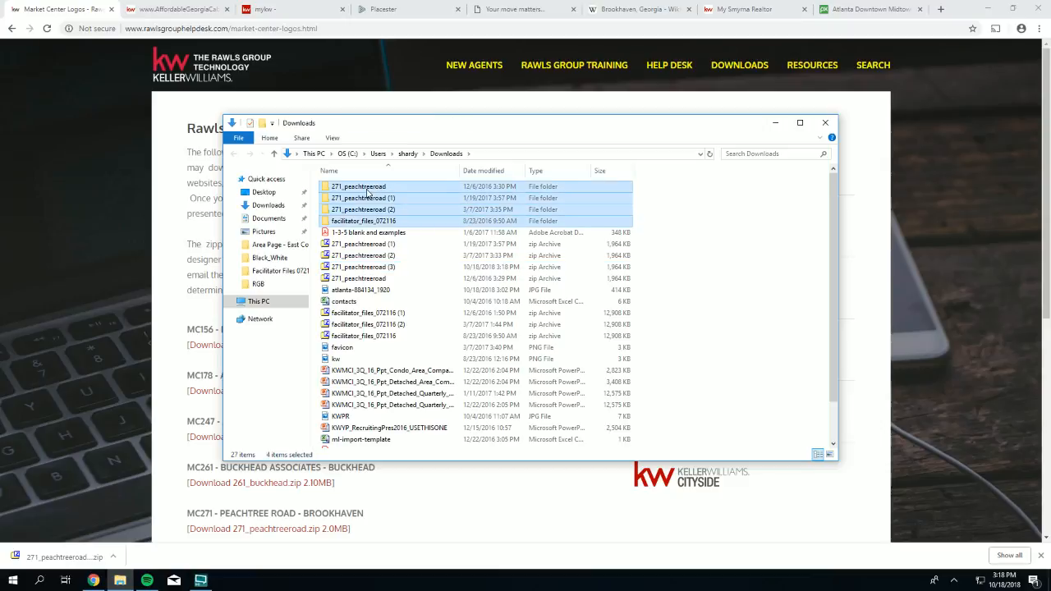
key(shift+Up)
right_click(367, 192)
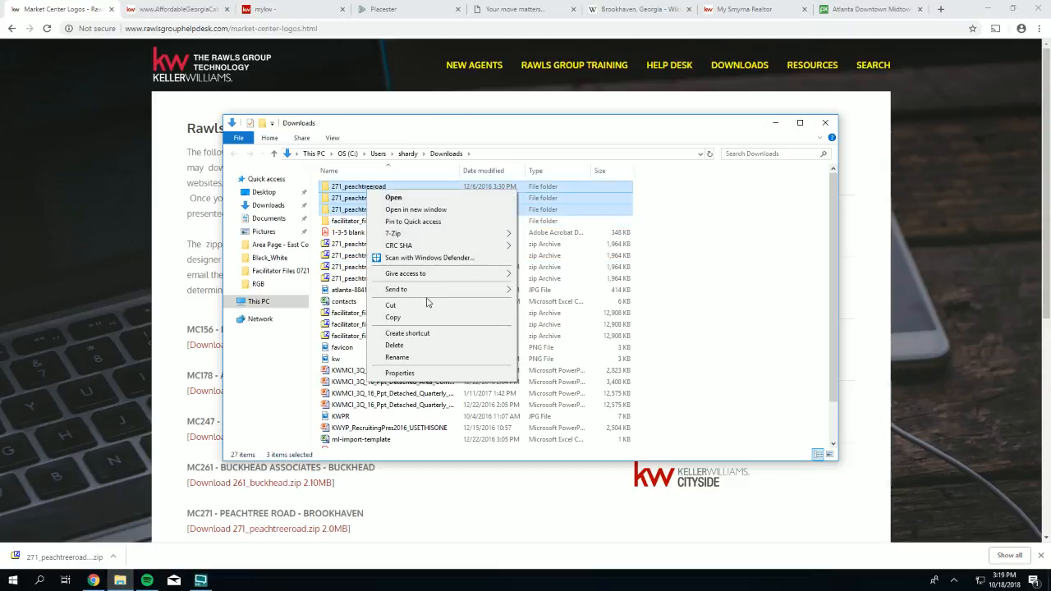
click(396, 345)
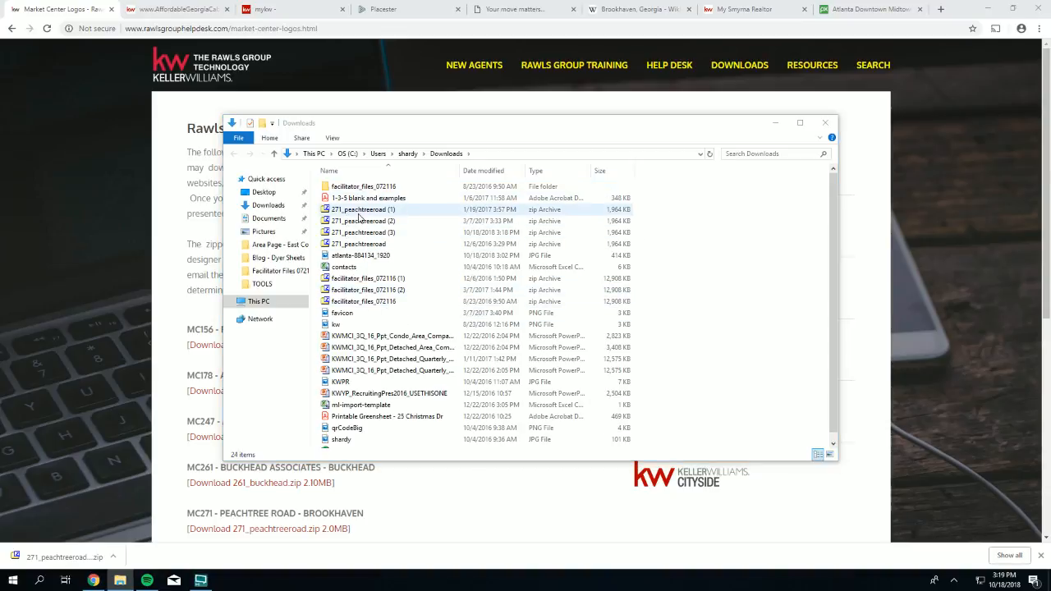
- Delete the duplicate zip archives 271_peachtreeroad (1) through (3)
click(359, 213)
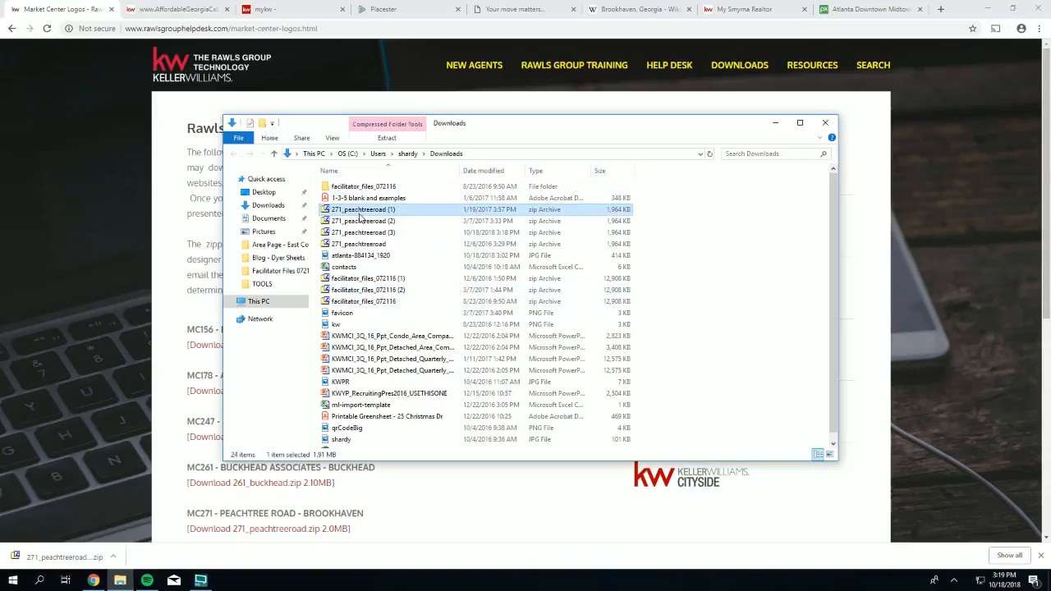
key(shift+Down)
key(shift+Down)
right_click(359, 216)
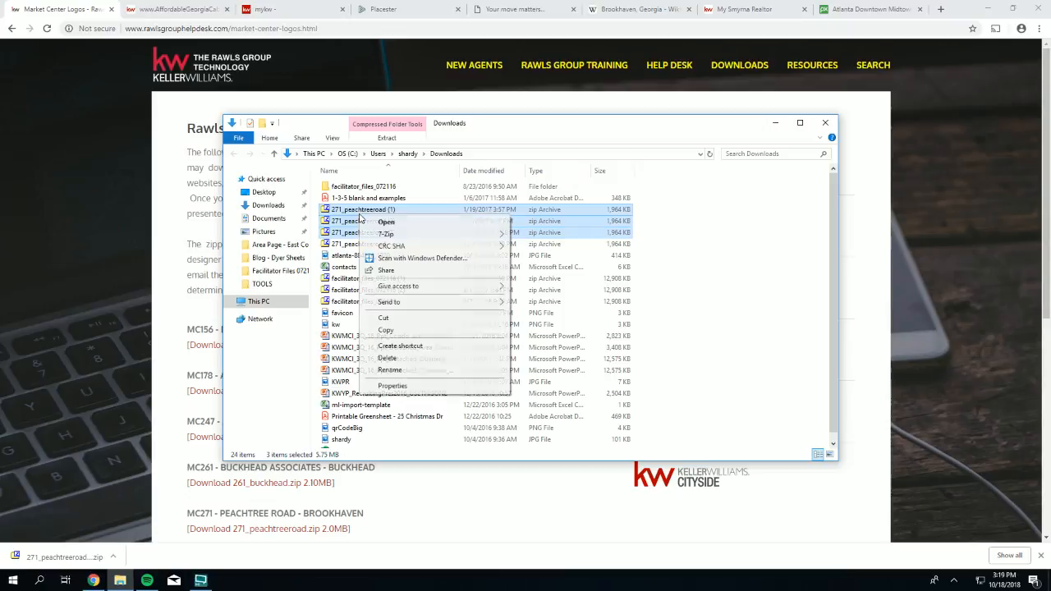
click(393, 356)
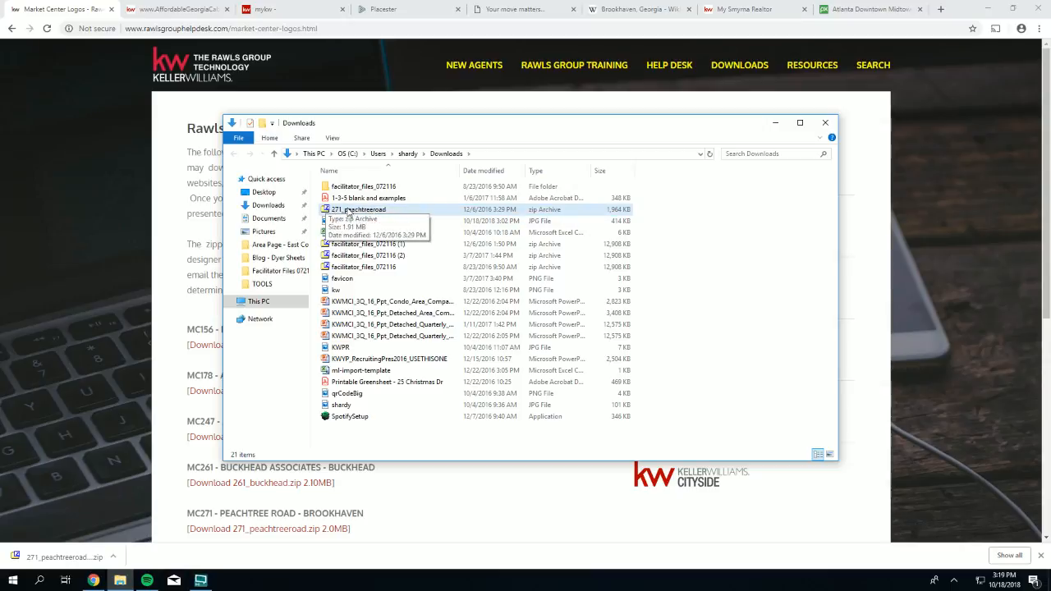
- Bring up the 7-Zip context submenu for the remaining 271_peachtreeroad zip
right_click(360, 212)
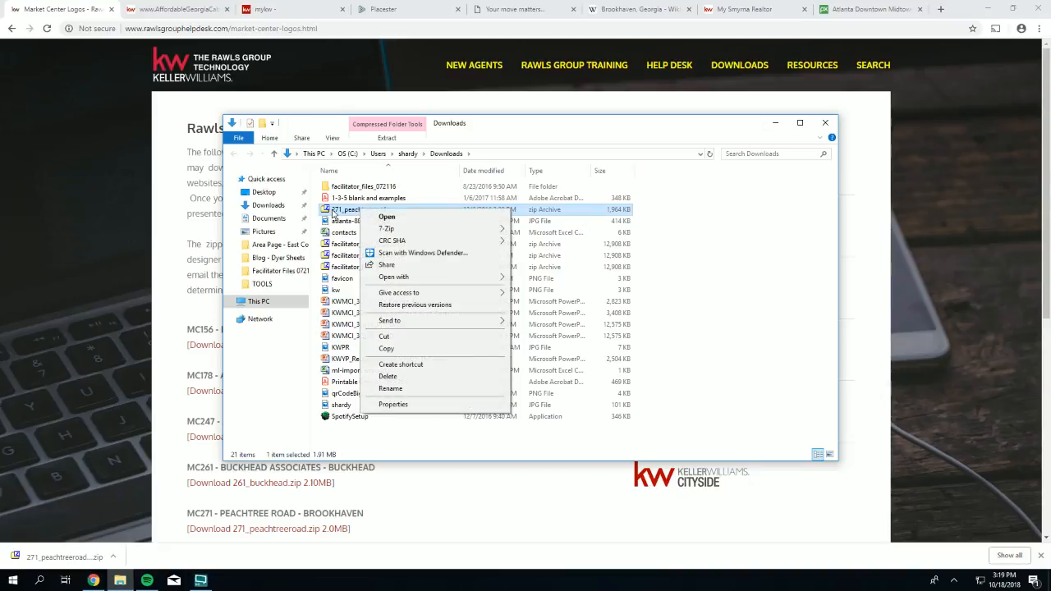
click(333, 212)
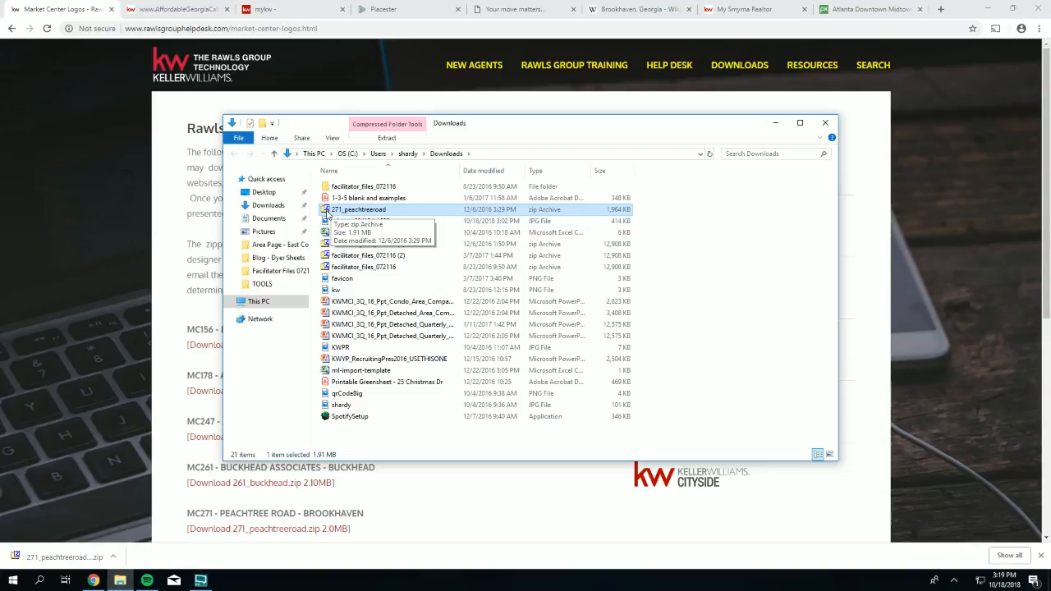
right_click(328, 211)
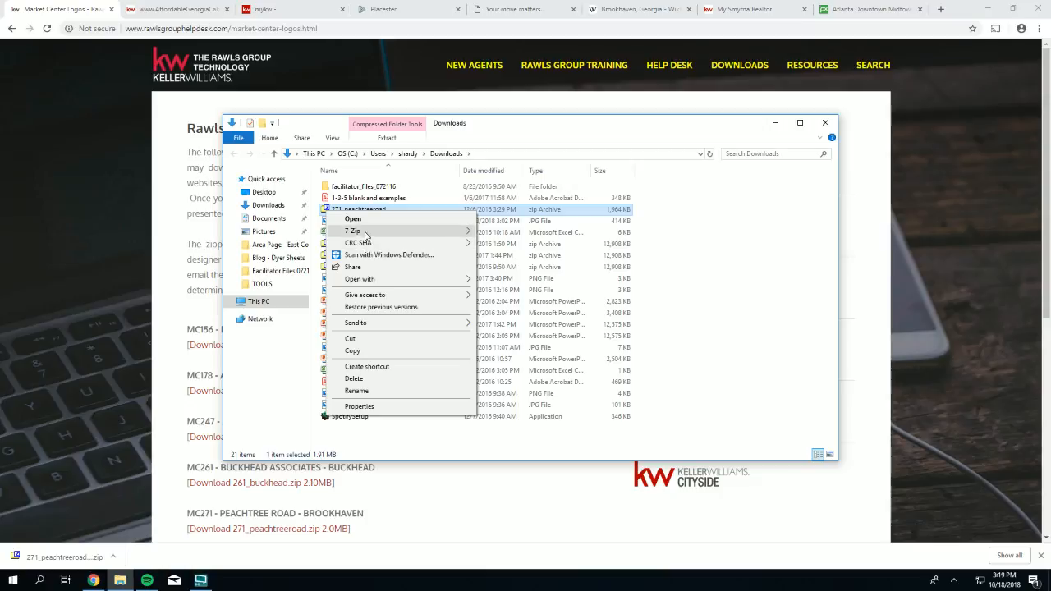
mouse_move(353, 234)
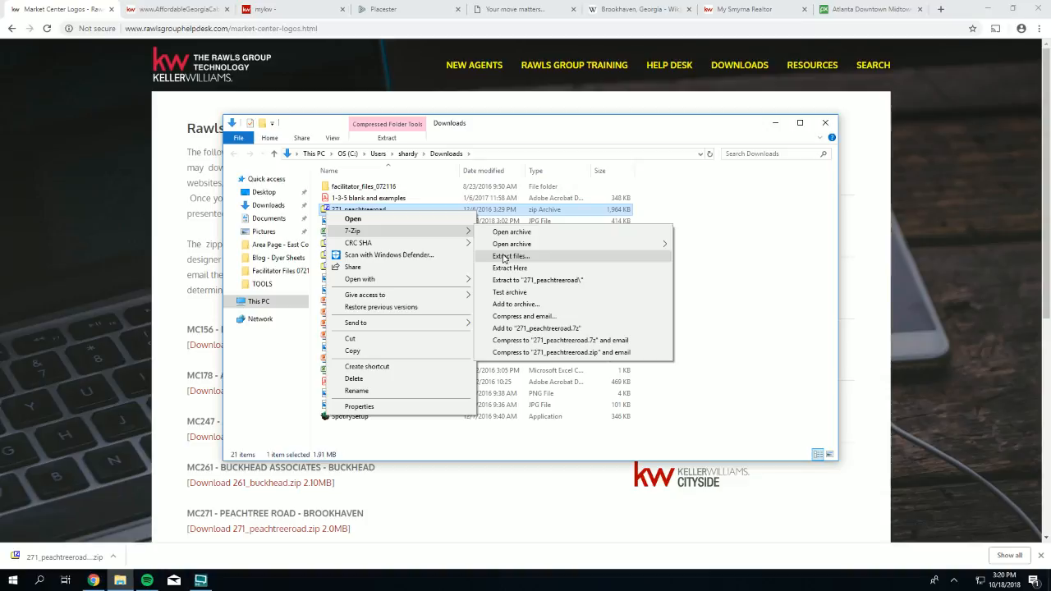
- Extract the archive to Downloads\271_peachtreeroad\ with 7-Zip and open the new folder
click(504, 259)
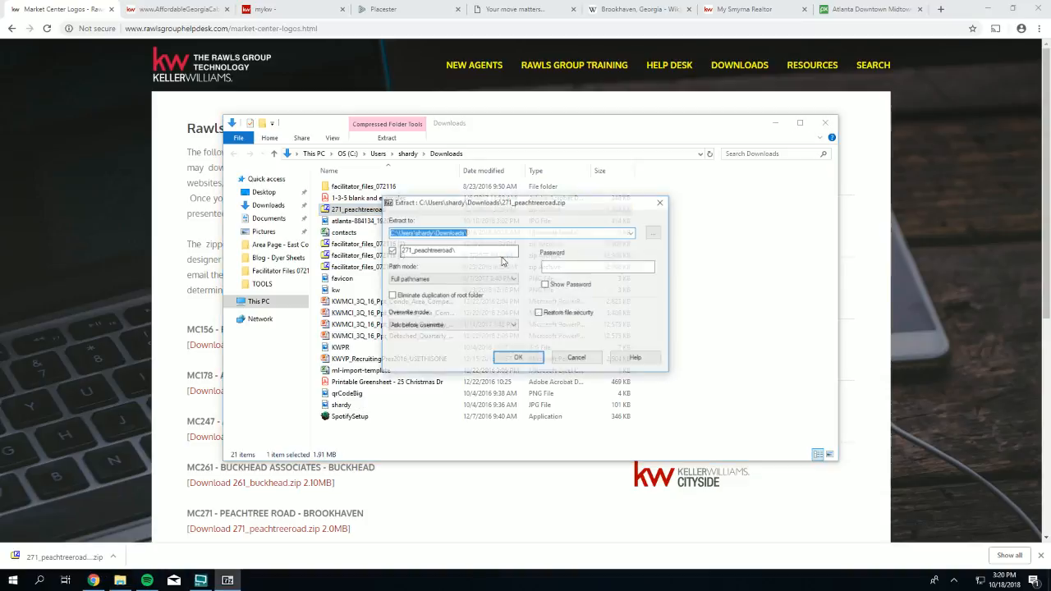
click(483, 232)
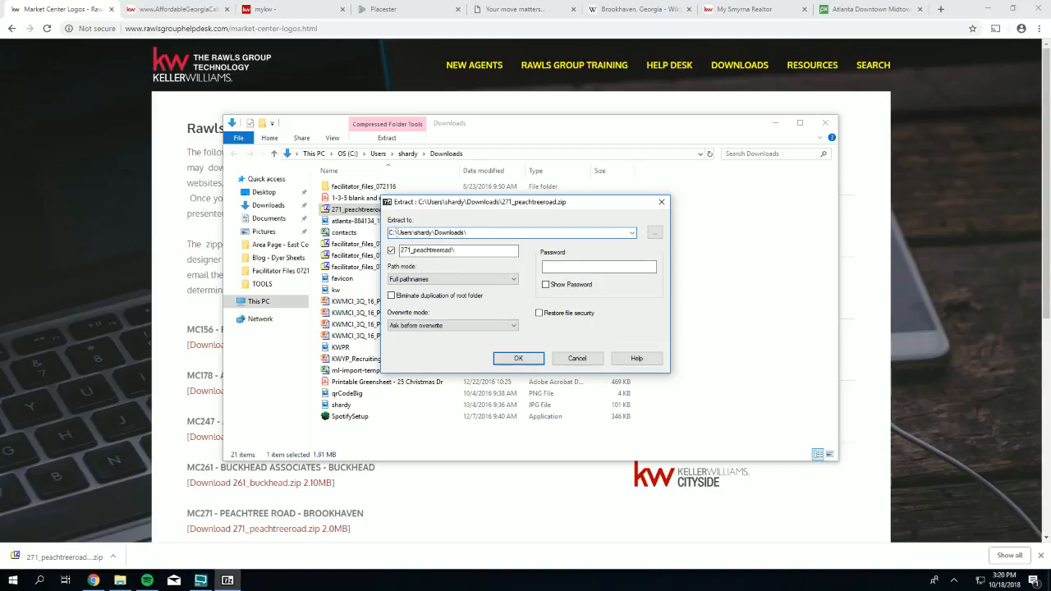
drag(389, 233, 462, 232)
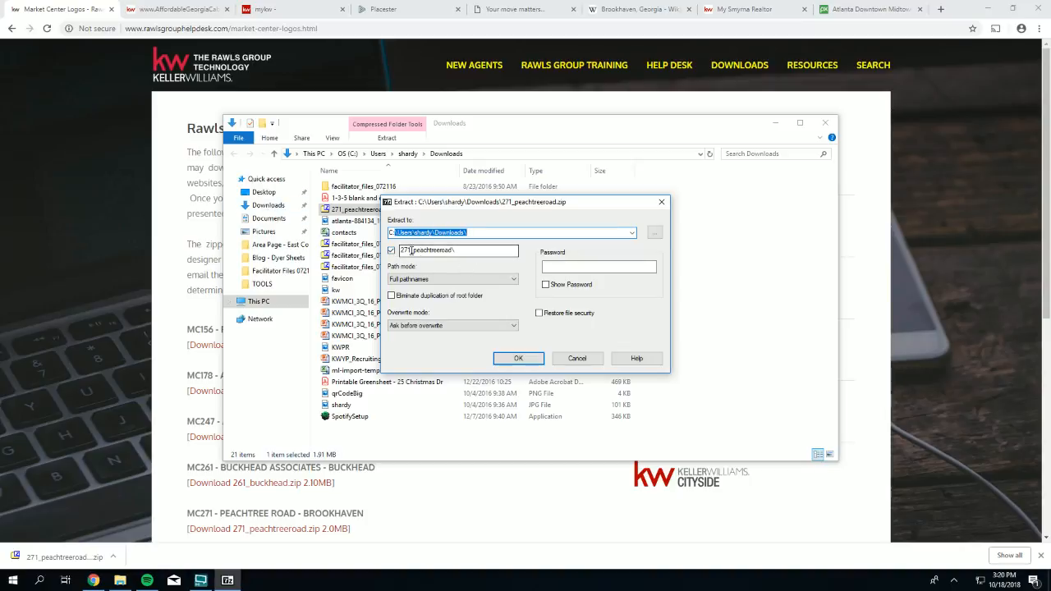
drag(458, 250, 399, 251)
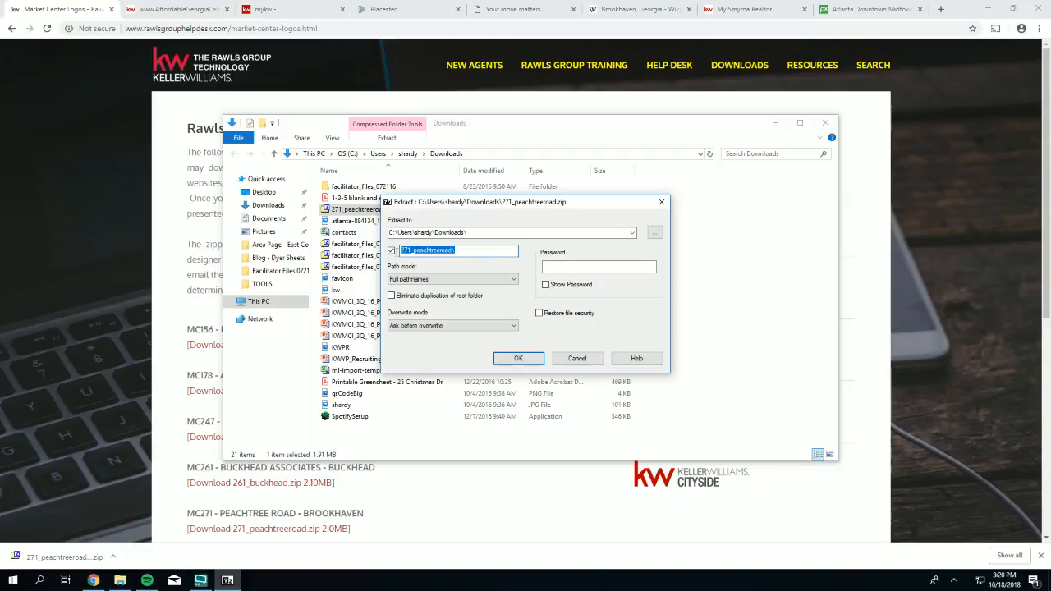
click(515, 359)
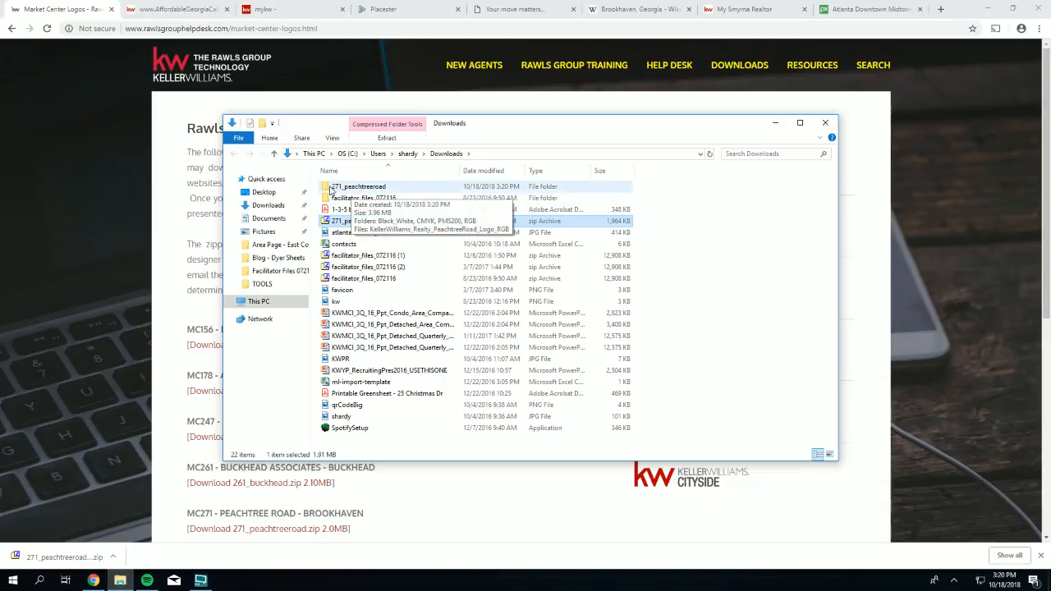
double_click(362, 189)
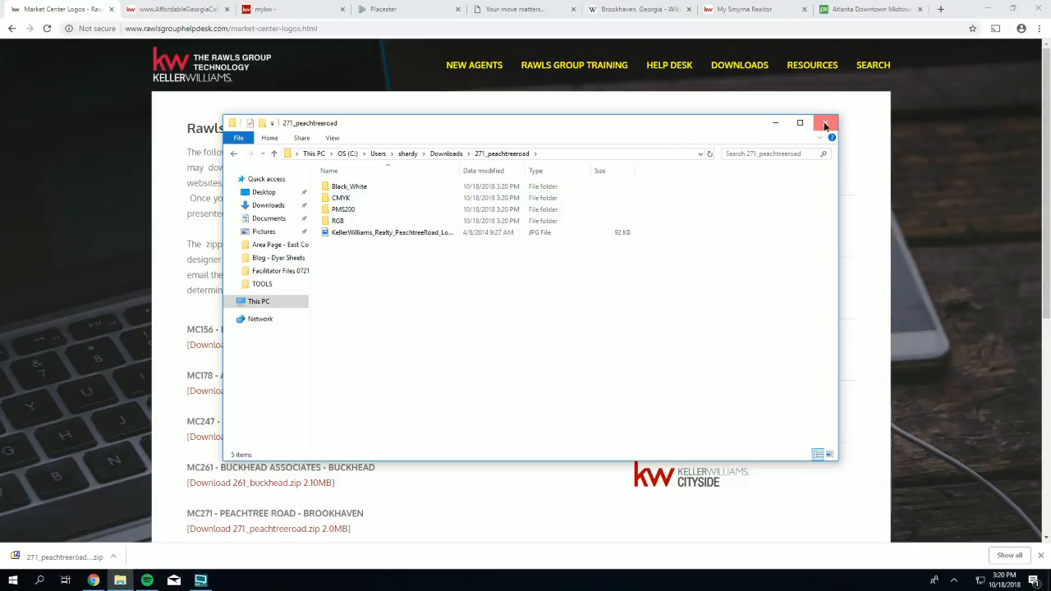
- Start the Placester logo upload and browse to 271_peachtreeroad\RGB in the file picker
click(825, 124)
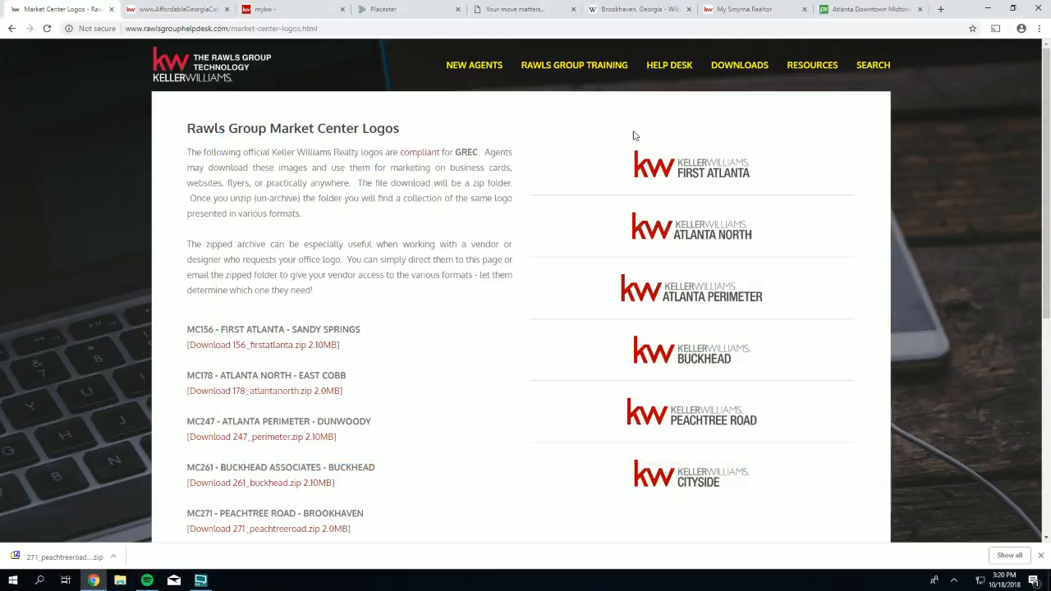
click(392, 13)
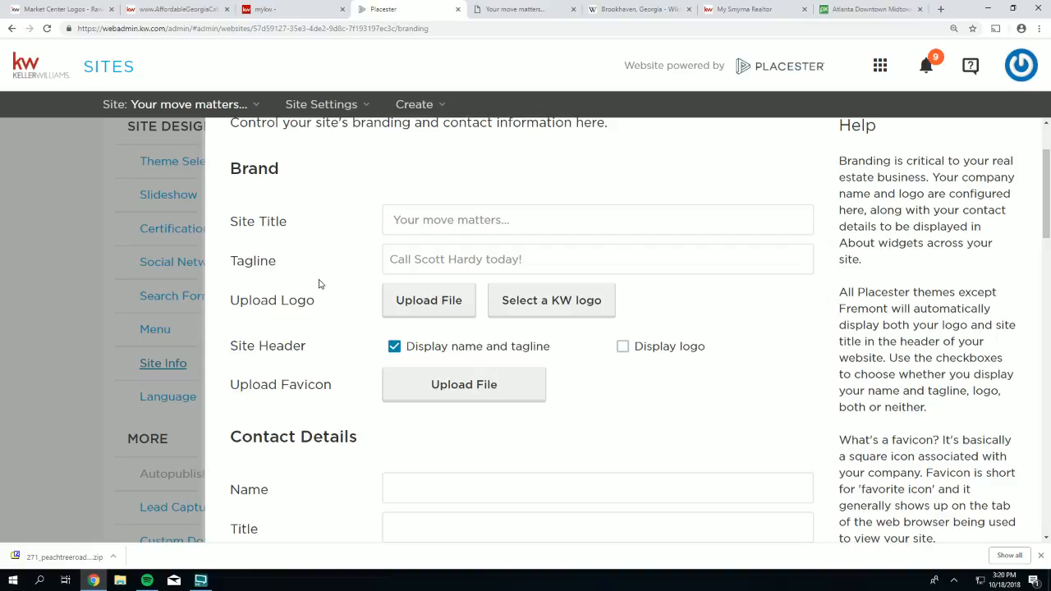
click(441, 303)
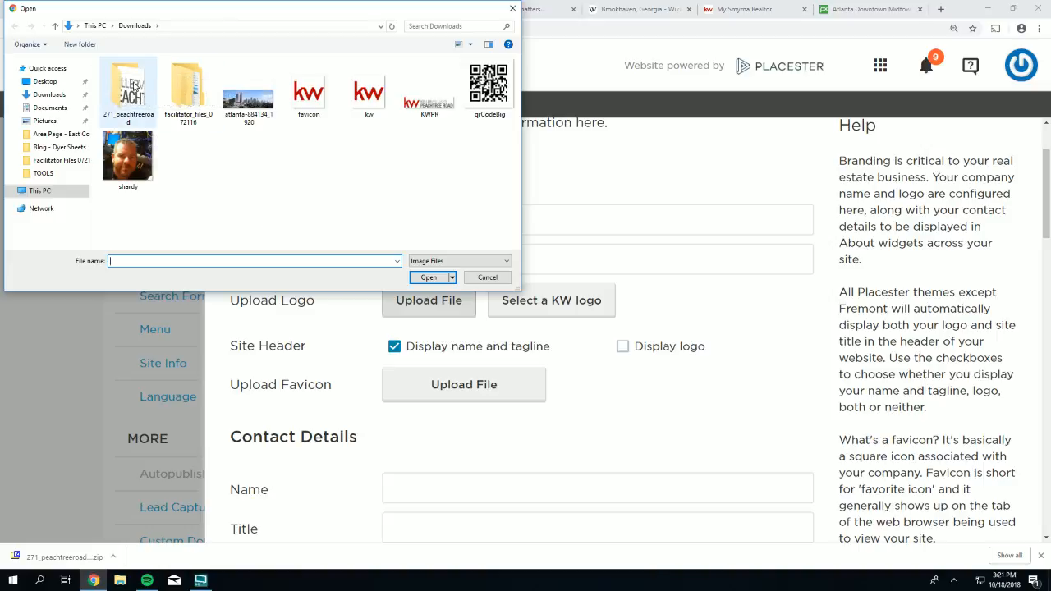
double_click(135, 86)
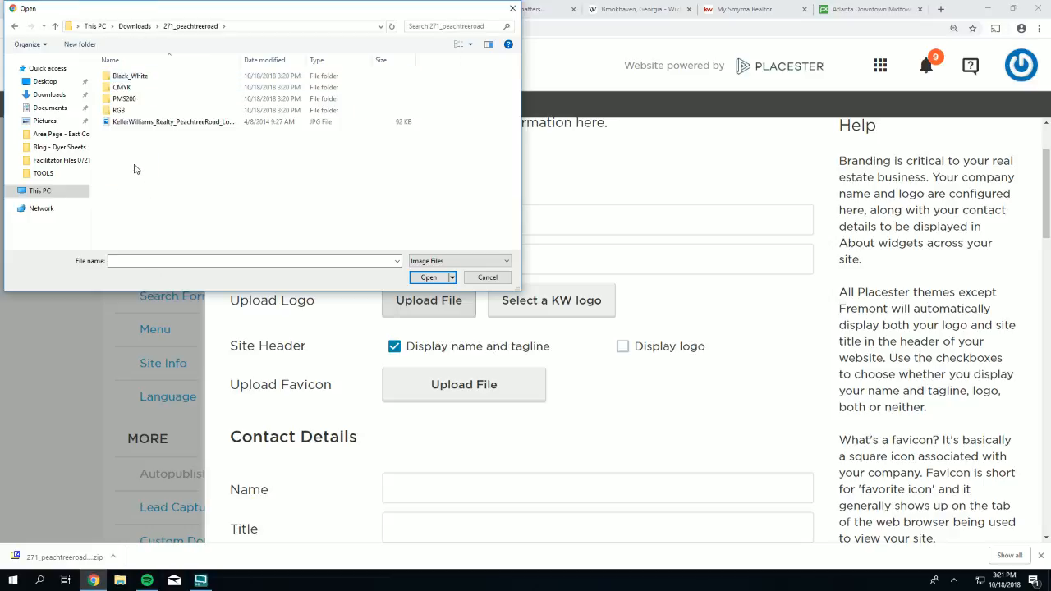
double_click(113, 115)
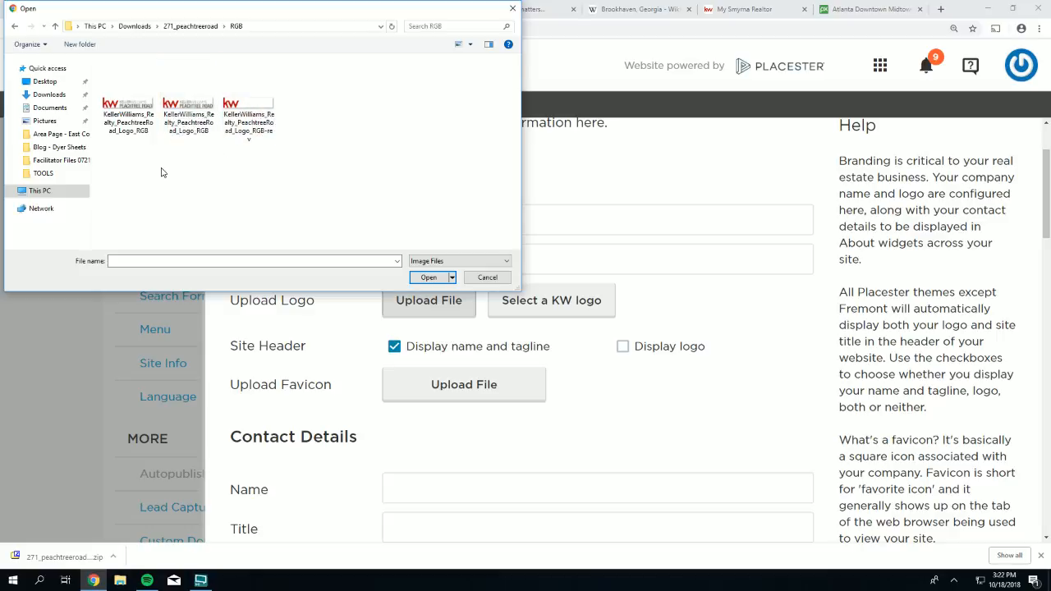
- Upload KellerWilliams_Realty_PeachtreeRoad_Logo_RGB as the site logo, keep Display logo on, and save Site Info
click(131, 107)
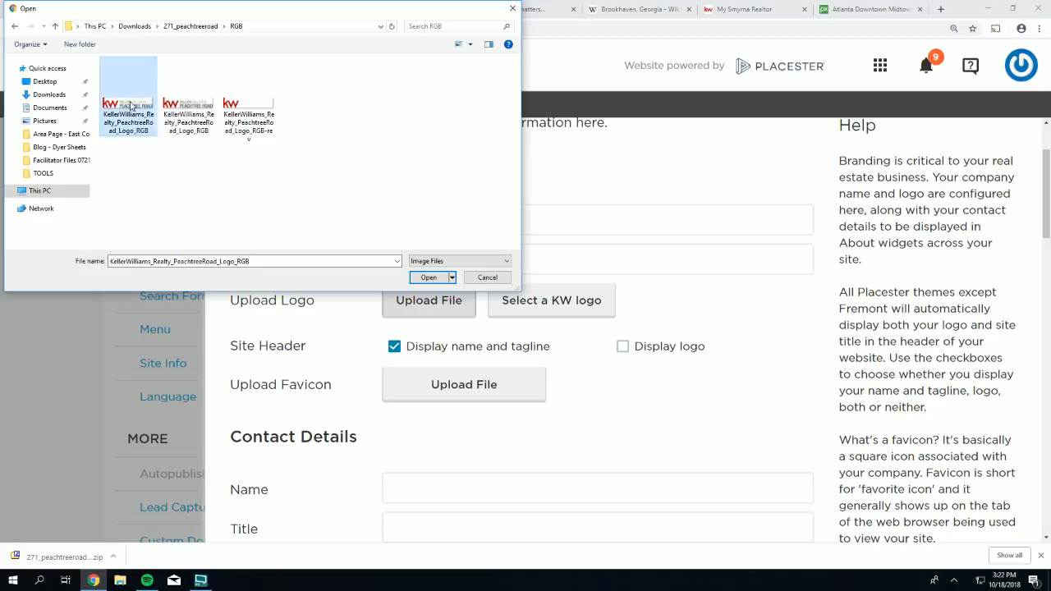
click(444, 279)
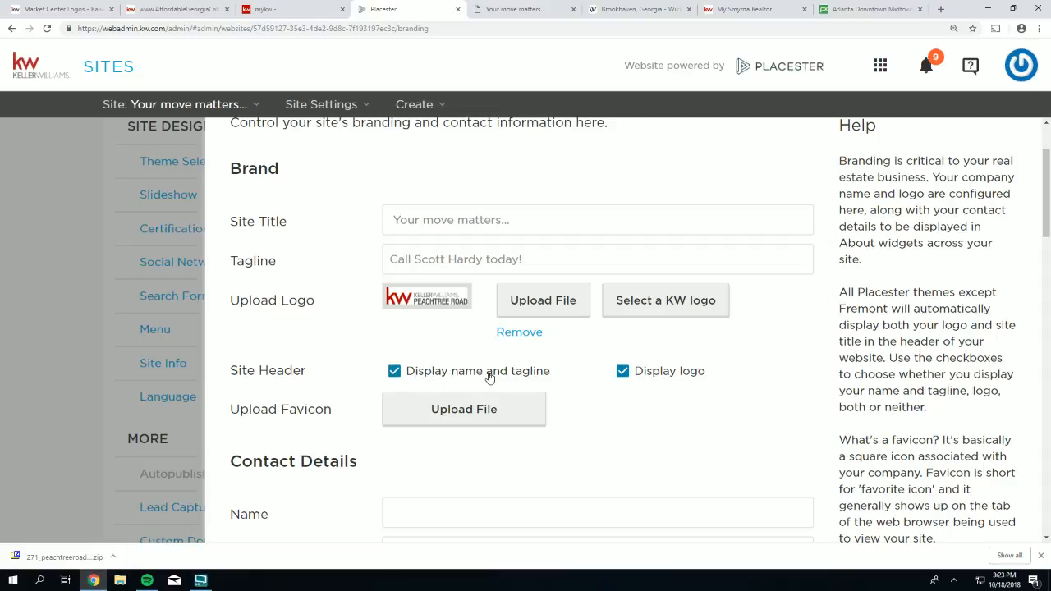
click(624, 372)
click(624, 373)
scroll(809, 383, up, 2)
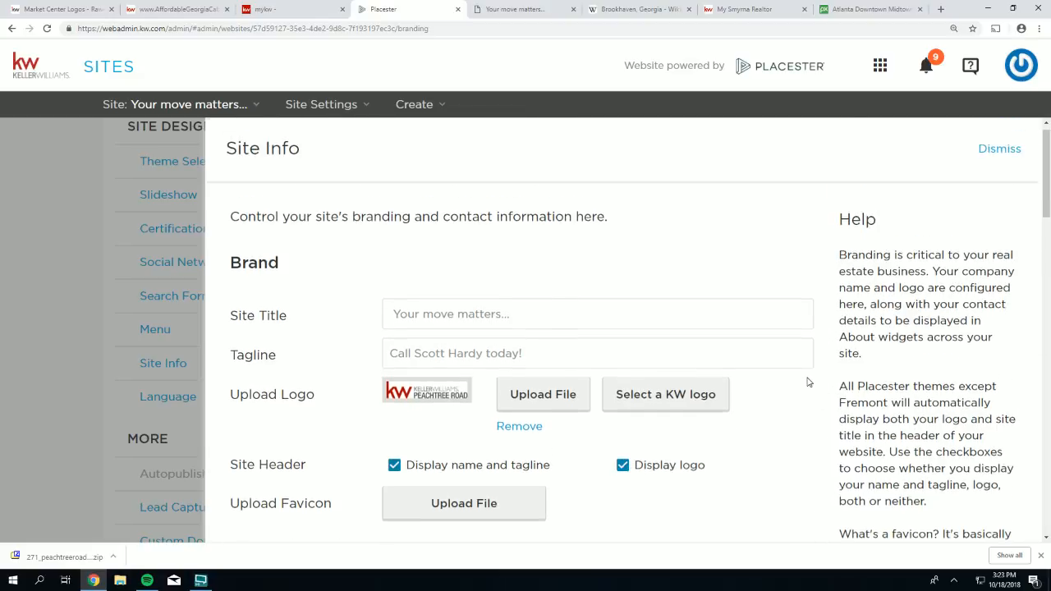
scroll(813, 377, down, 5)
scroll(825, 369, down, 10)
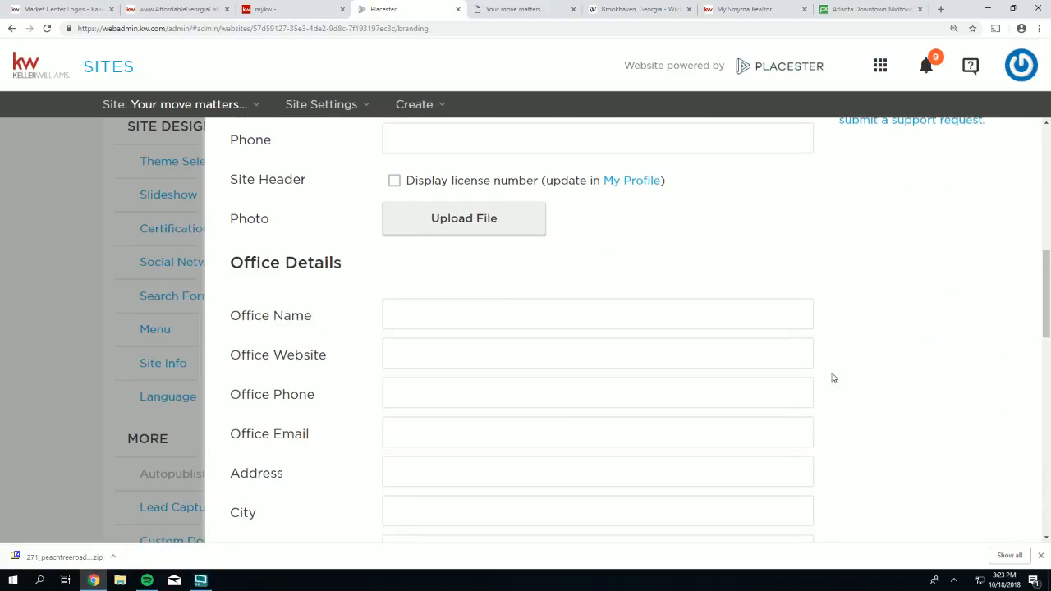
scroll(833, 386, down, 3)
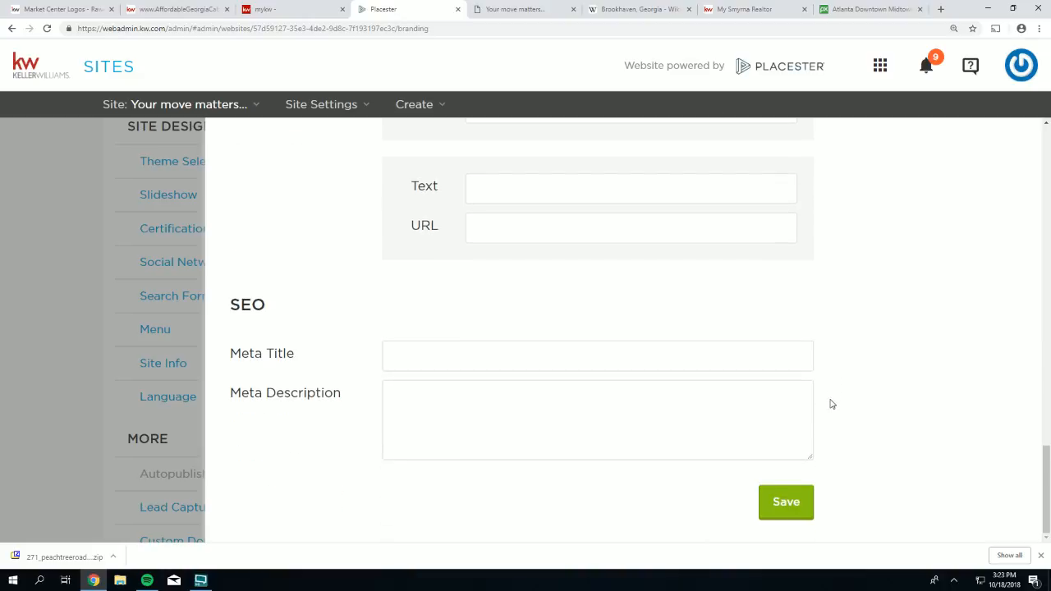
click(788, 503)
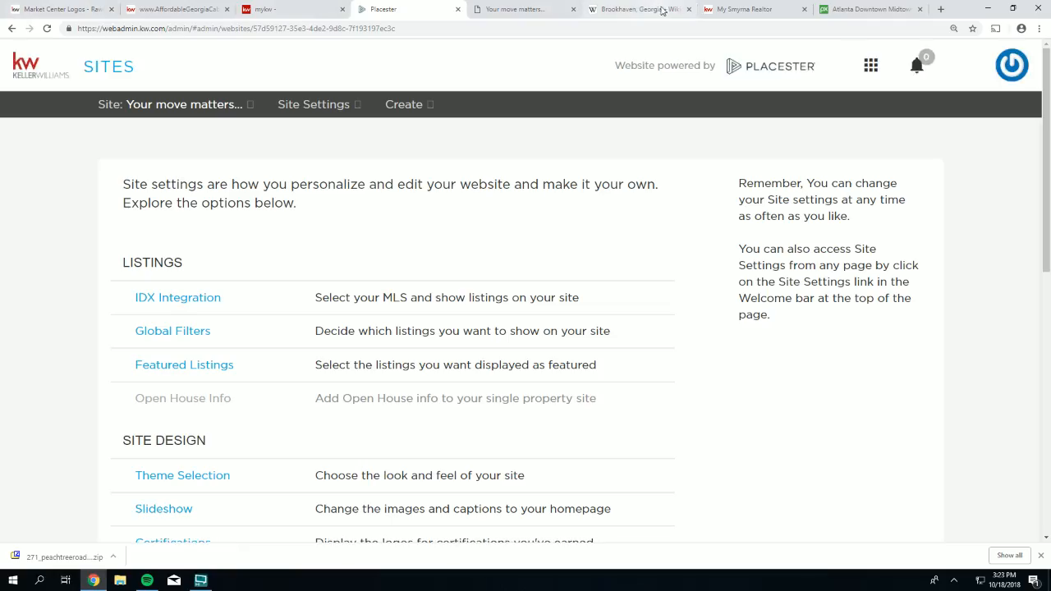
- Reload the live 'Your move matters...' site to show the new logo, then open the Market Center Logos tab
click(517, 9)
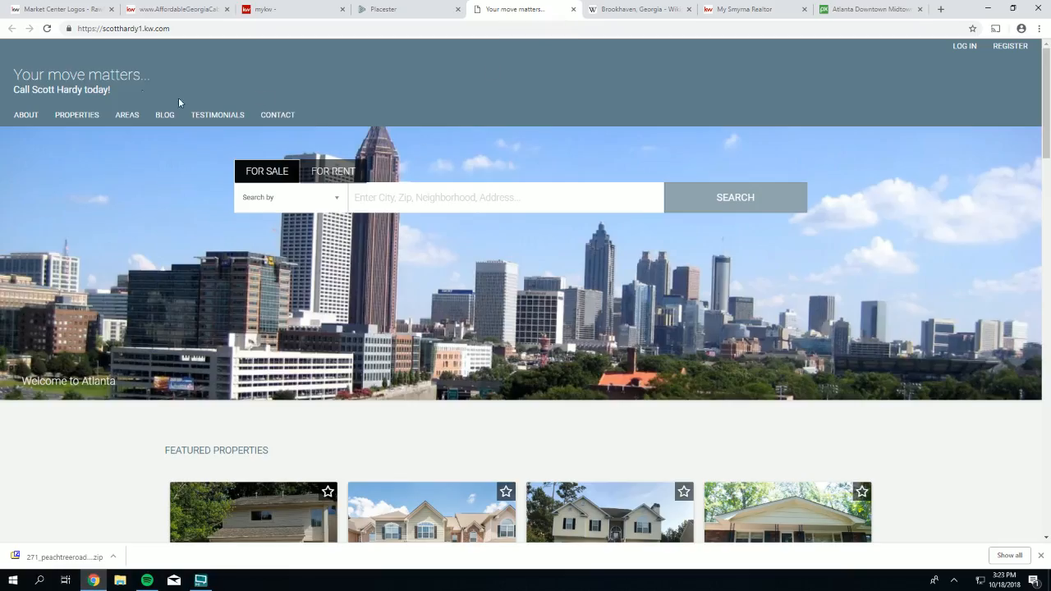
click(48, 29)
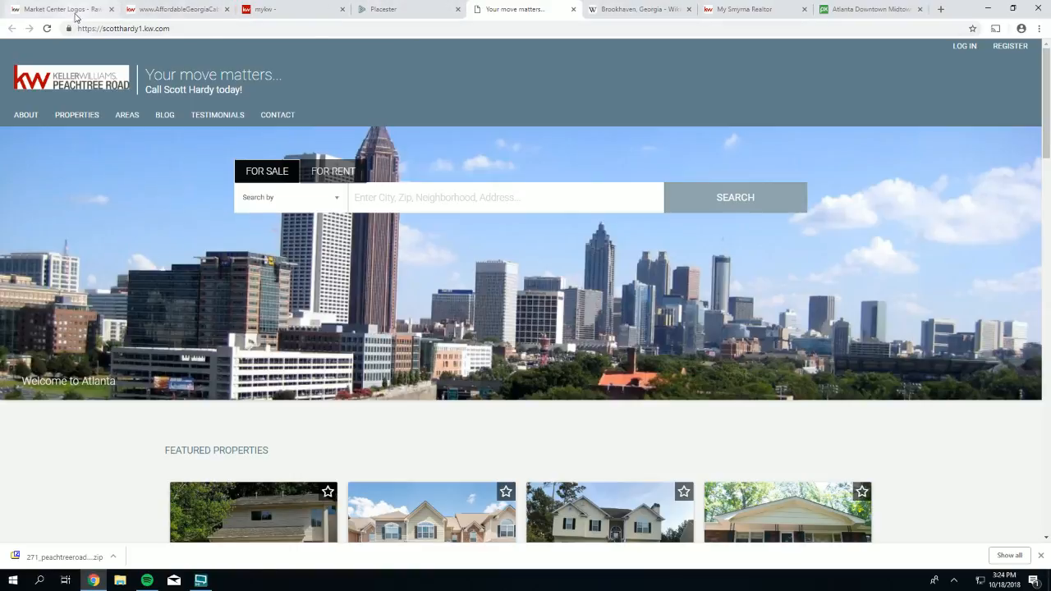
click(78, 11)
mouse_move(722, 82)
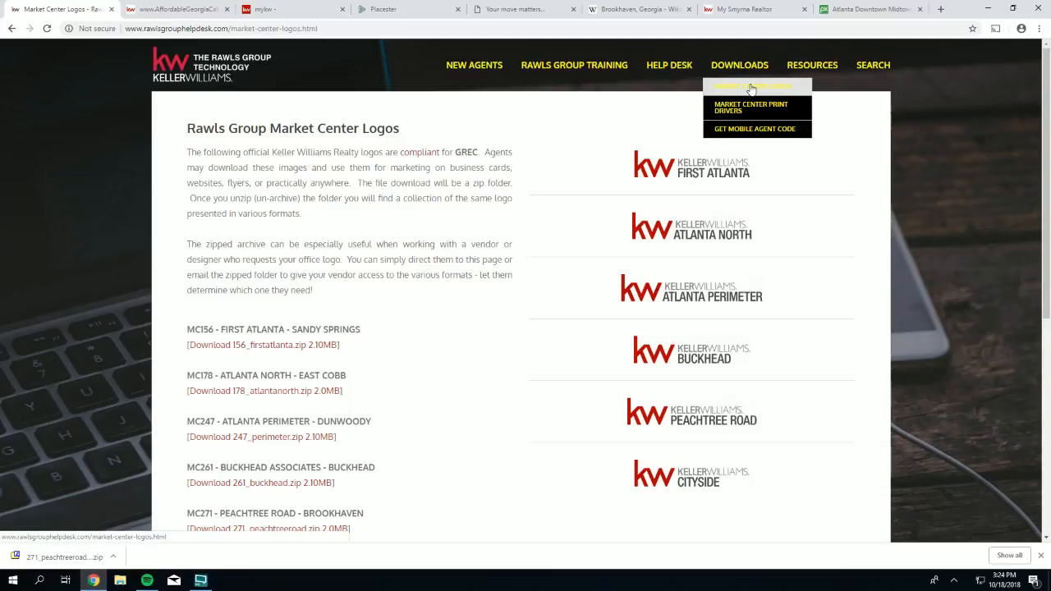
- Reload the Market Center Logos page, then switch back to the Placester site tabs
click(751, 88)
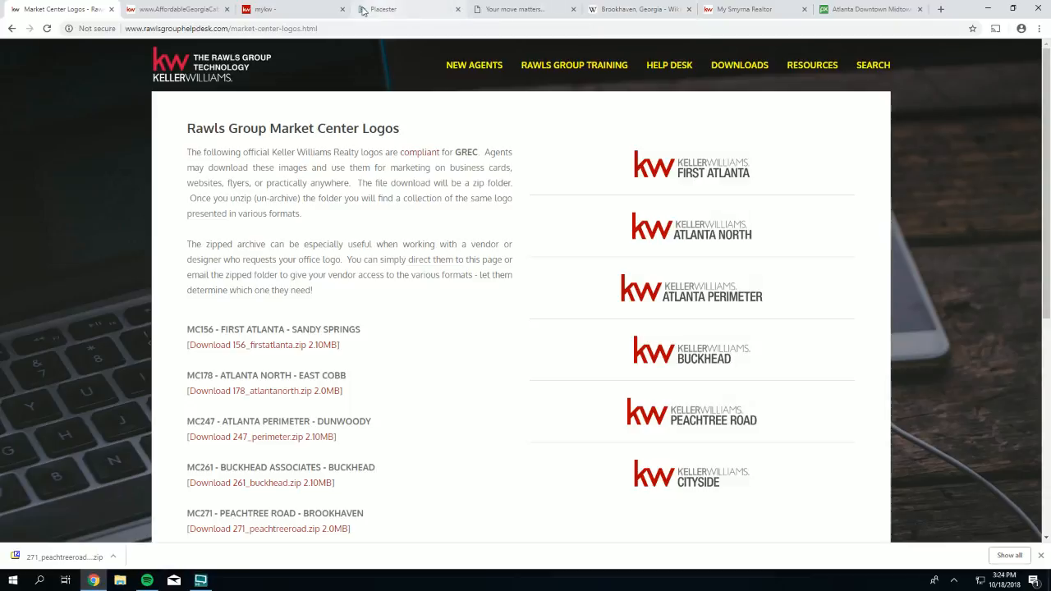
click(411, 16)
click(518, 12)
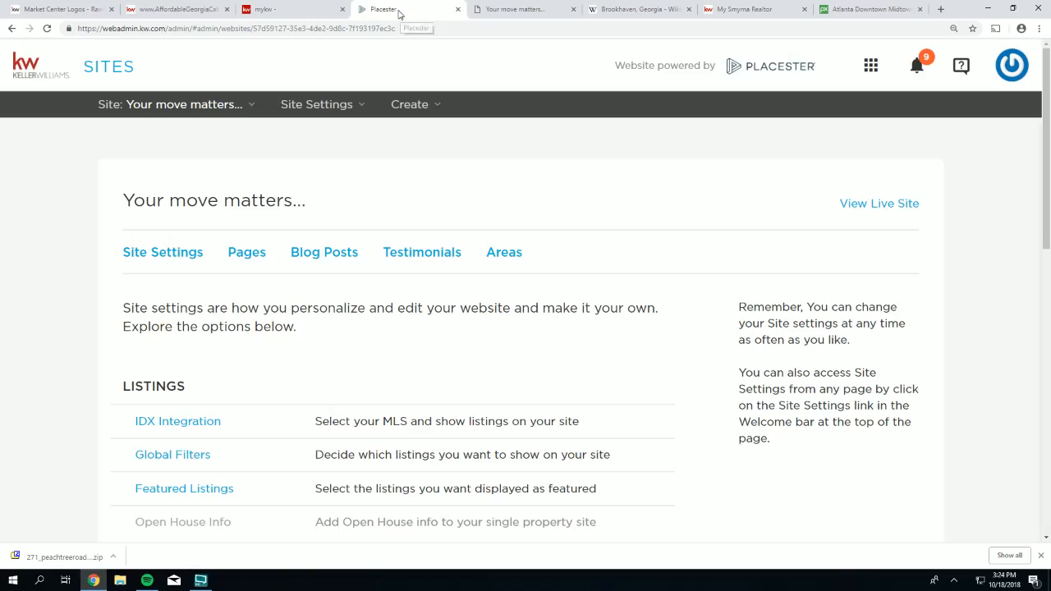
- Select the white page header in Theme Selection, save, and reload the live site to check it
click(403, 15)
scroll(296, 253, down, 3)
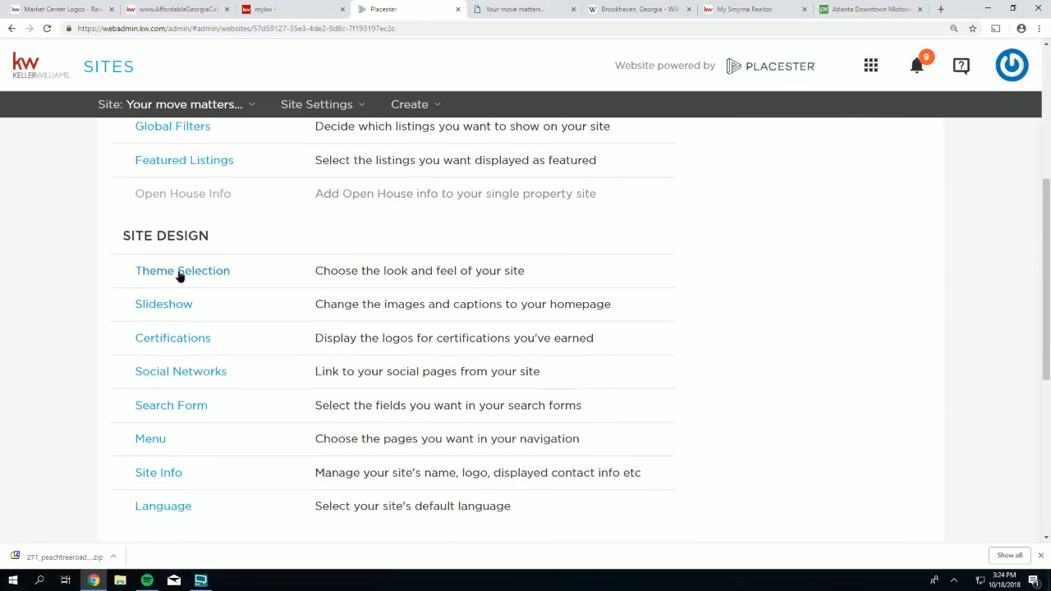
click(179, 275)
scroll(345, 329, down, 7)
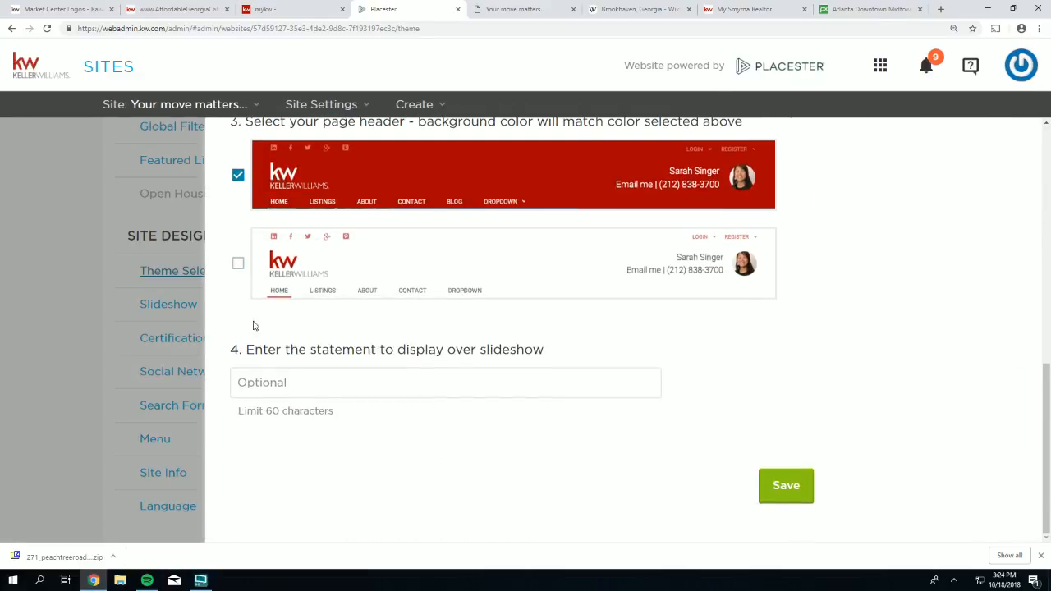
click(237, 264)
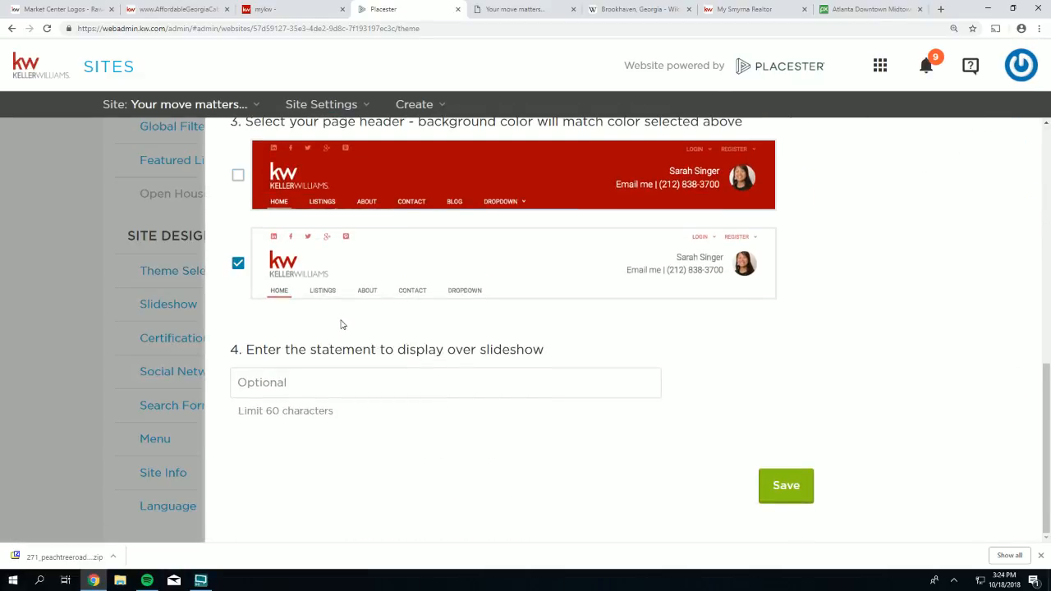
click(780, 491)
click(519, 10)
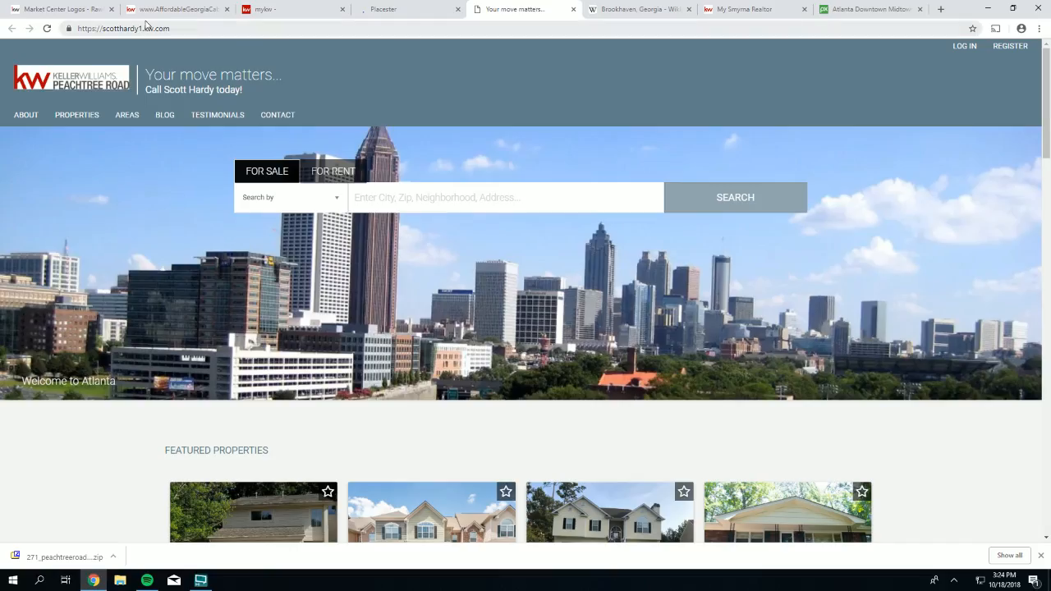
click(48, 28)
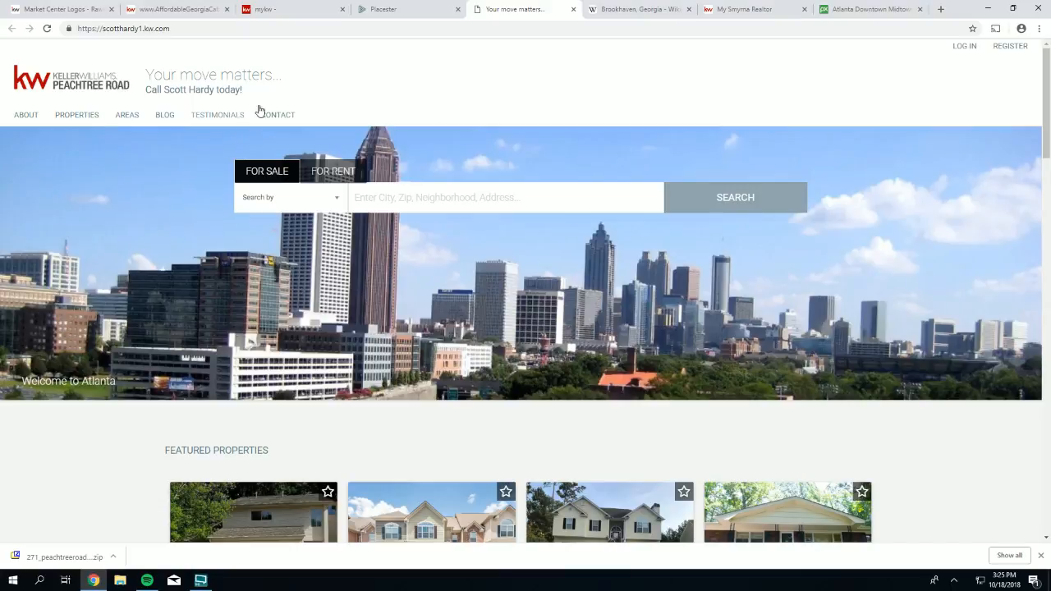
- Choose the coloured page header option in Theme Selection and save
click(375, 14)
scroll(212, 383, down, 2)
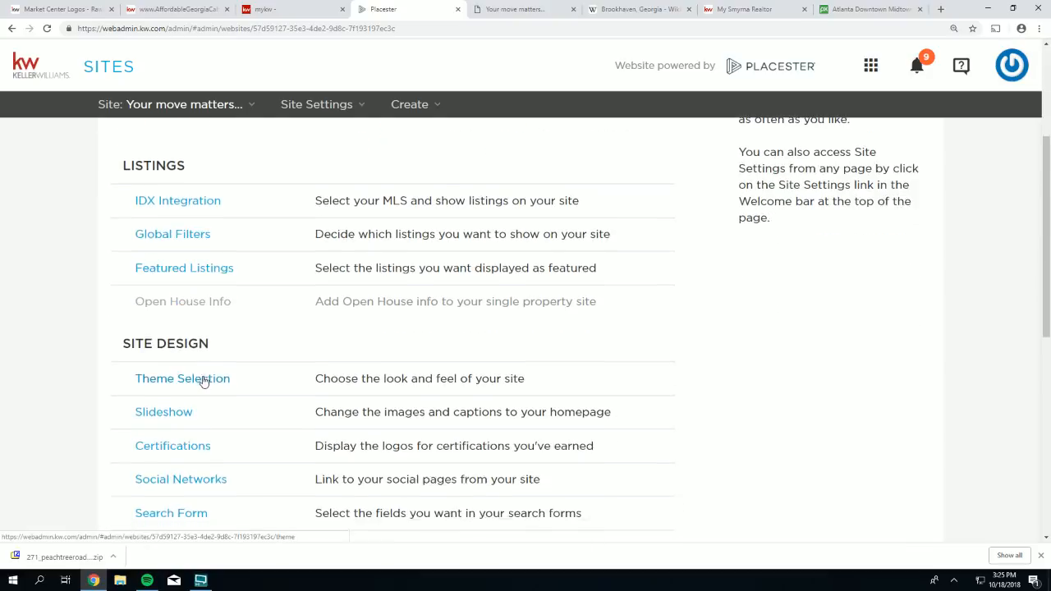
scroll(204, 381, down, 2)
click(202, 274)
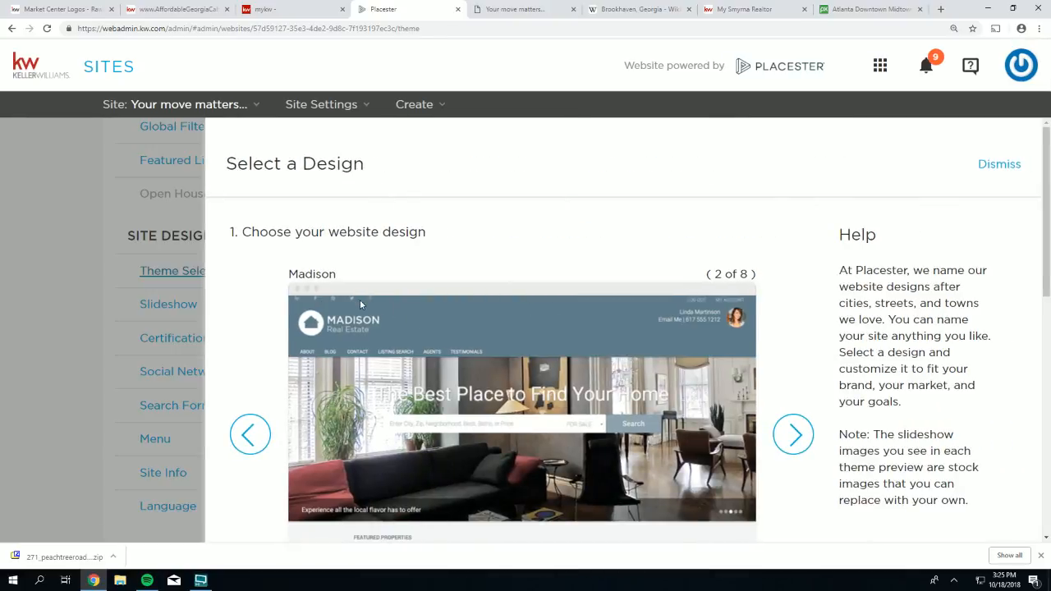
scroll(359, 298, down, 6)
click(249, 186)
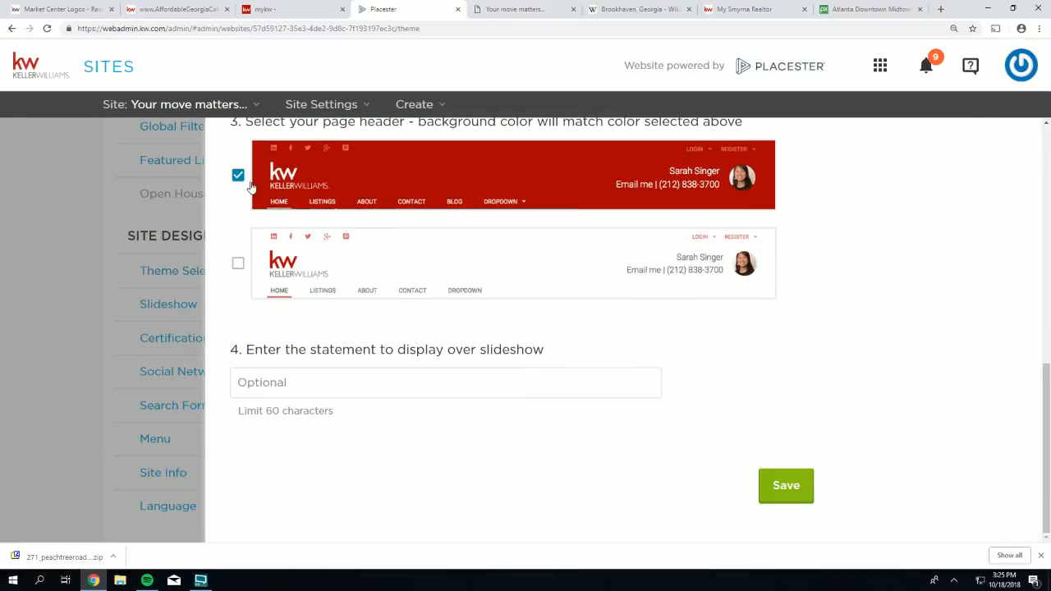
click(781, 490)
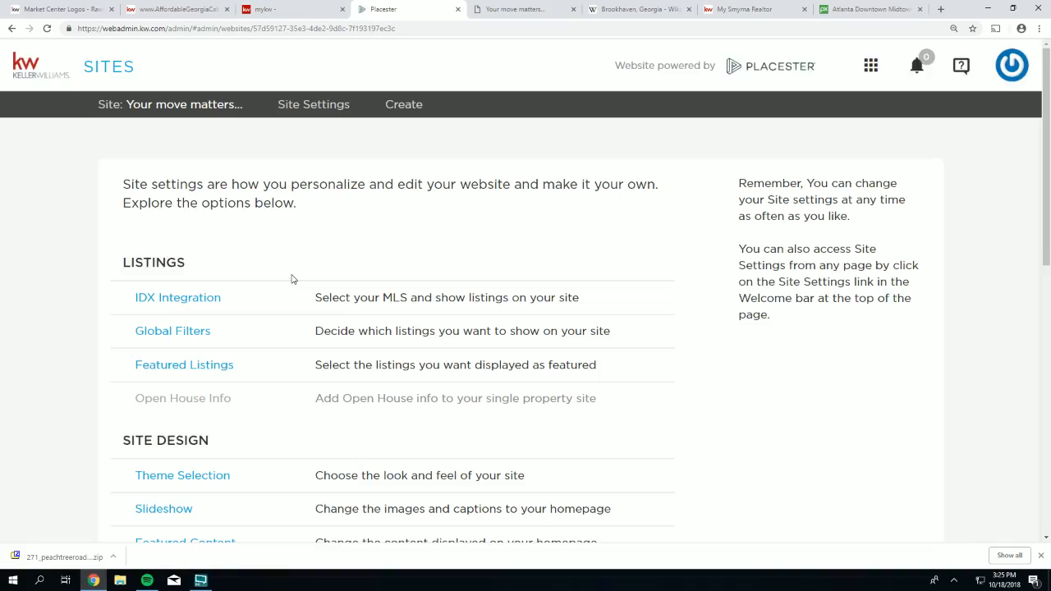
- Save the theme settings once more and reload the live site to show the coloured header
scroll(195, 437, down, 4)
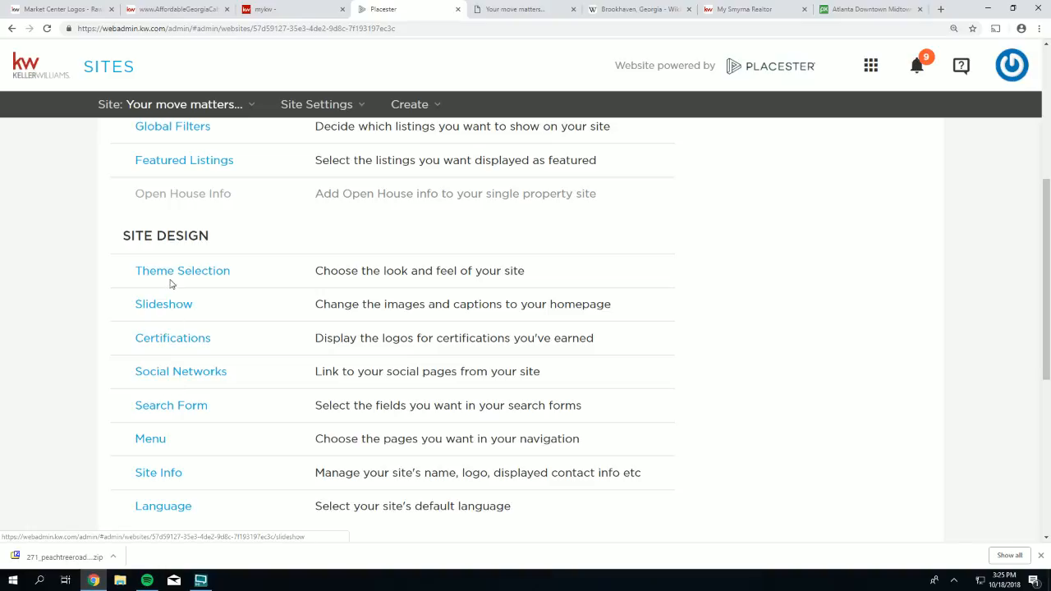
click(167, 275)
scroll(563, 383, down, 2)
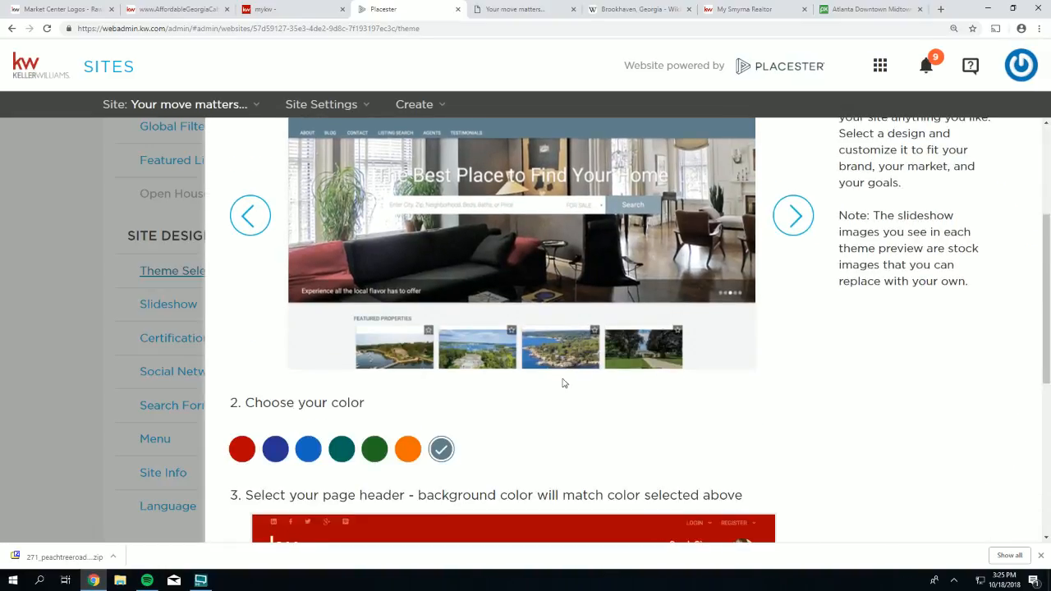
scroll(564, 382, down, 2)
scroll(788, 478, down, 3)
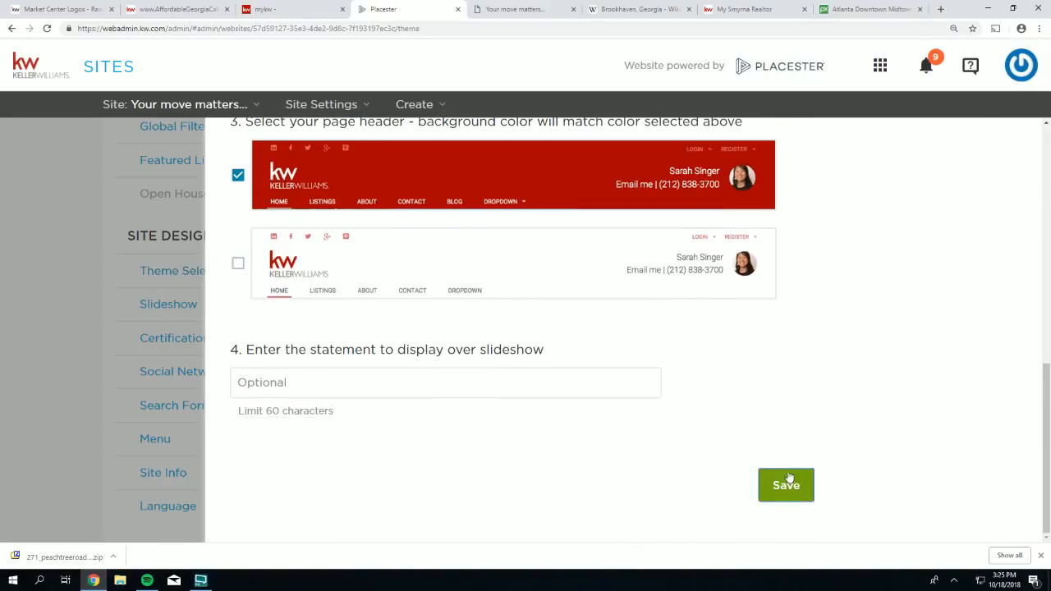
click(788, 480)
click(497, 9)
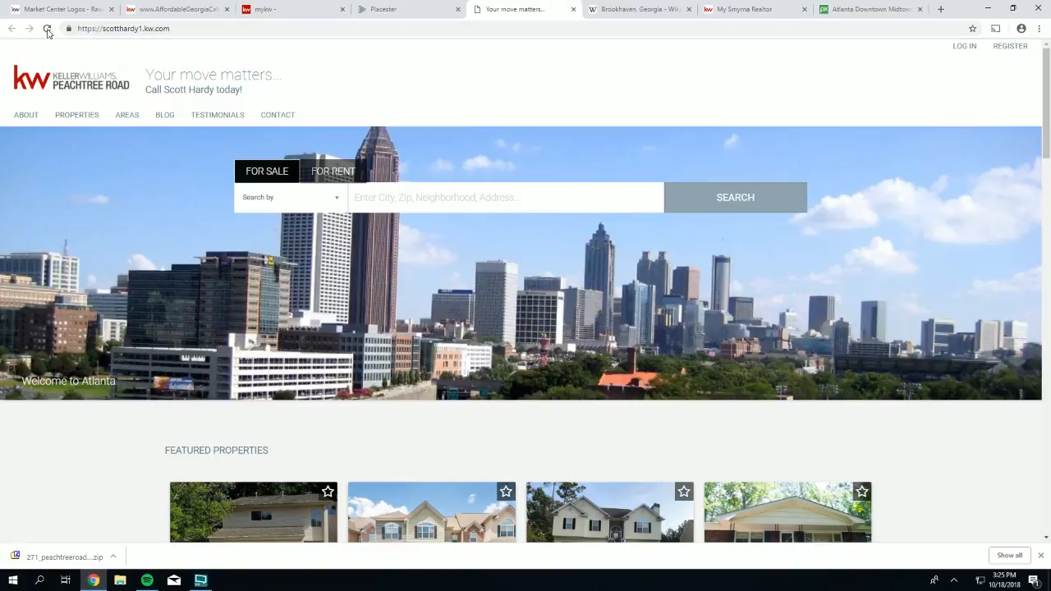
click(48, 29)
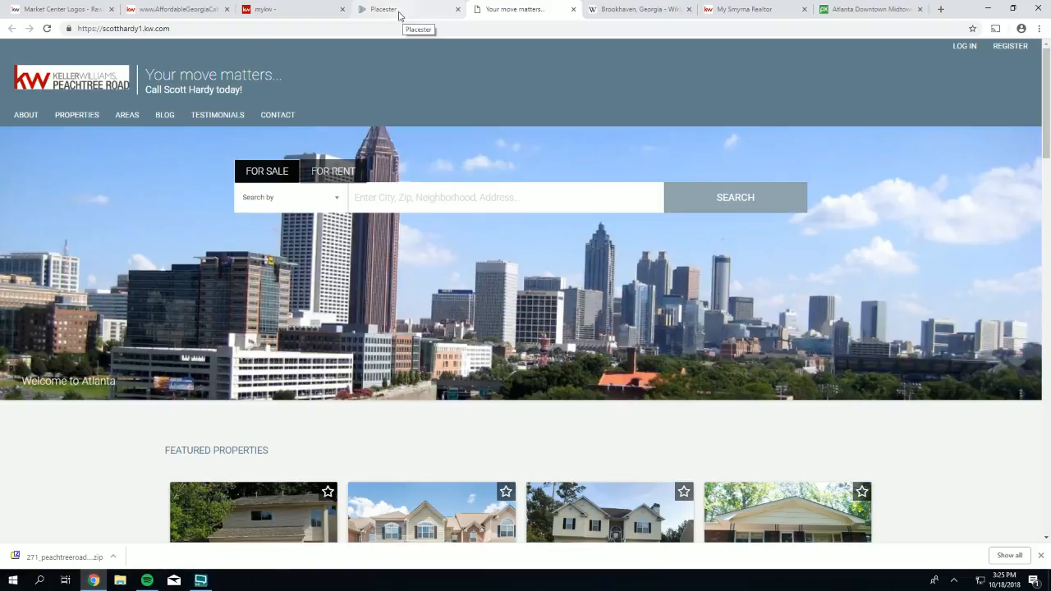
- Replace the site logo with the second Peachtree Road RGB logo in Site Info, save, and view the live site
click(403, 9)
scroll(337, 394, down, 2)
scroll(337, 394, down, 3)
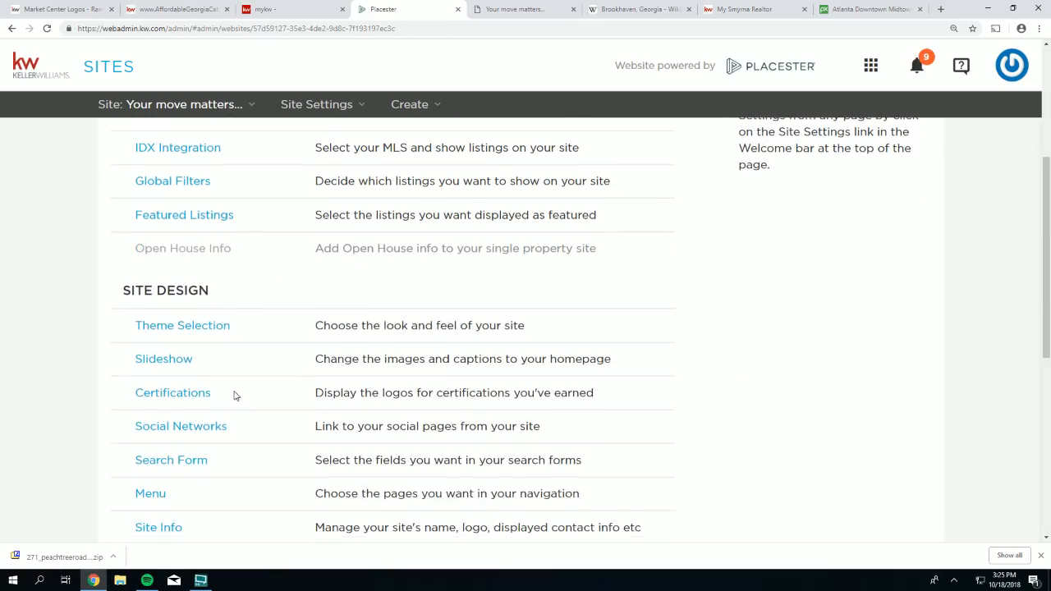
click(160, 363)
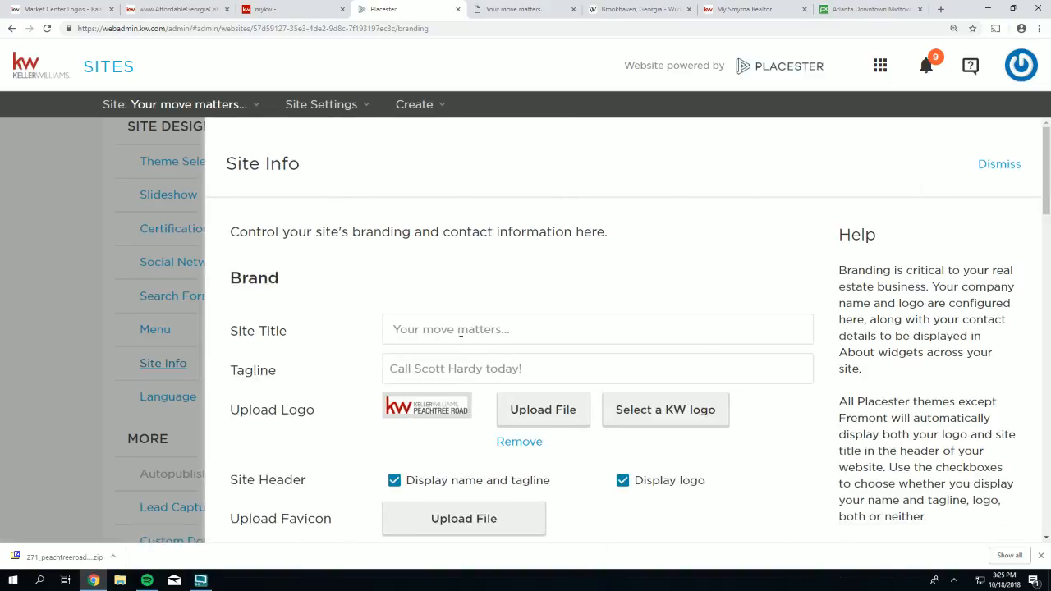
scroll(443, 332, down, 1)
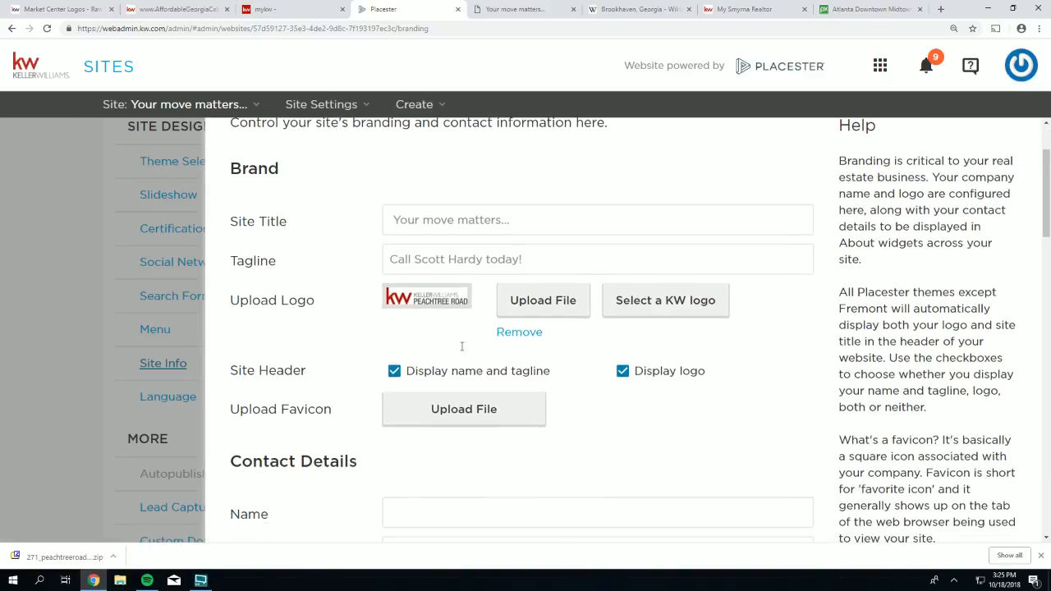
click(542, 301)
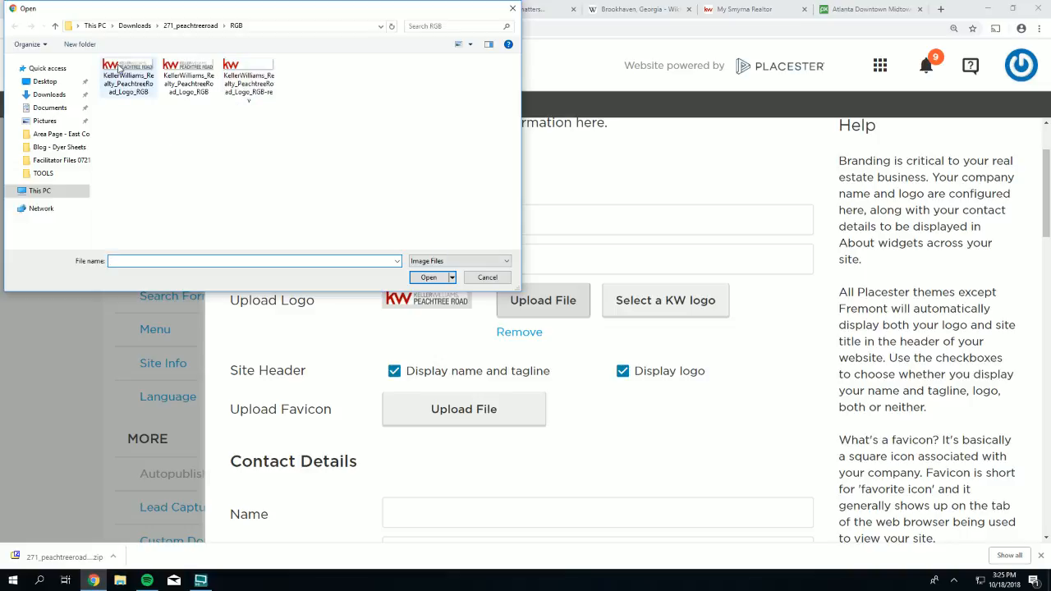
click(189, 69)
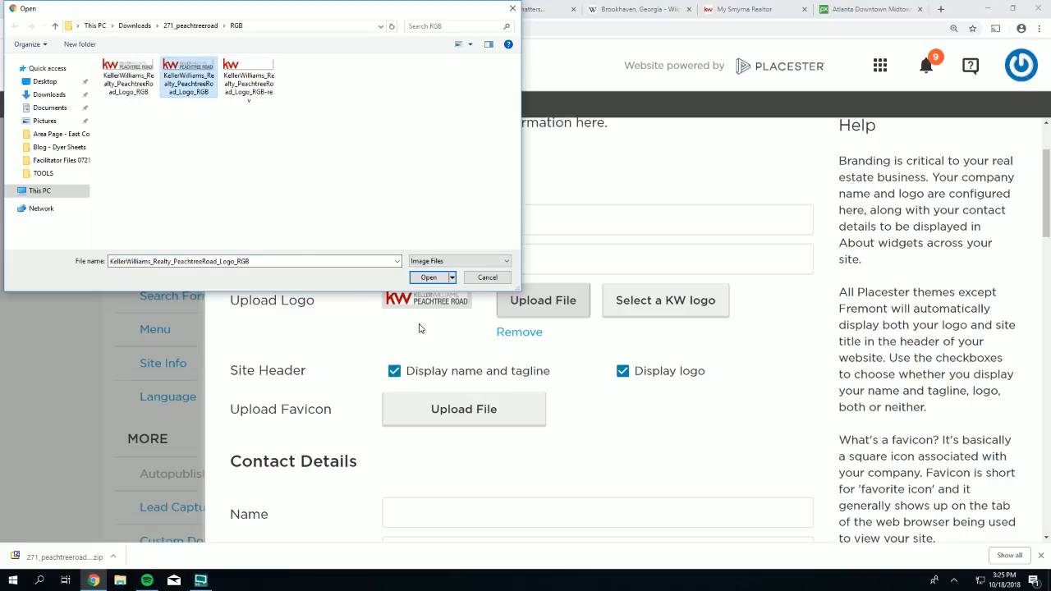
click(427, 279)
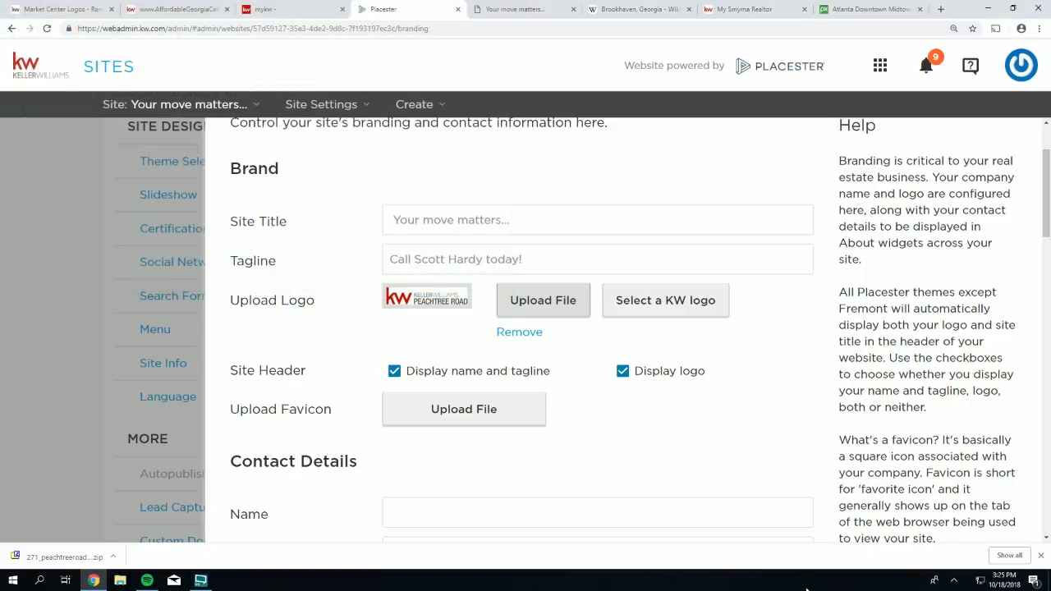
scroll(867, 523, down, 8)
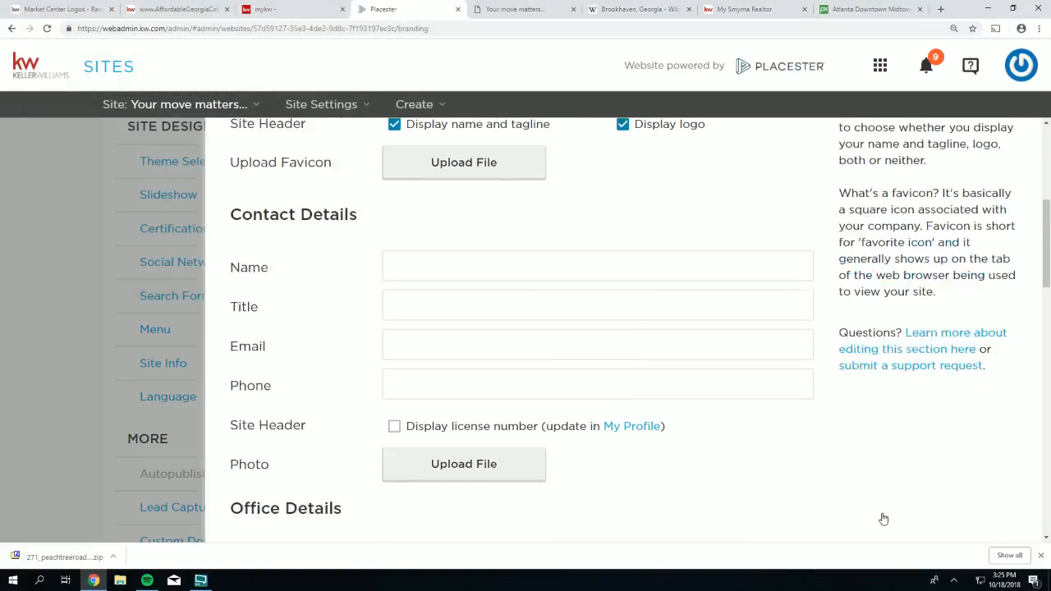
scroll(877, 515, down, 5)
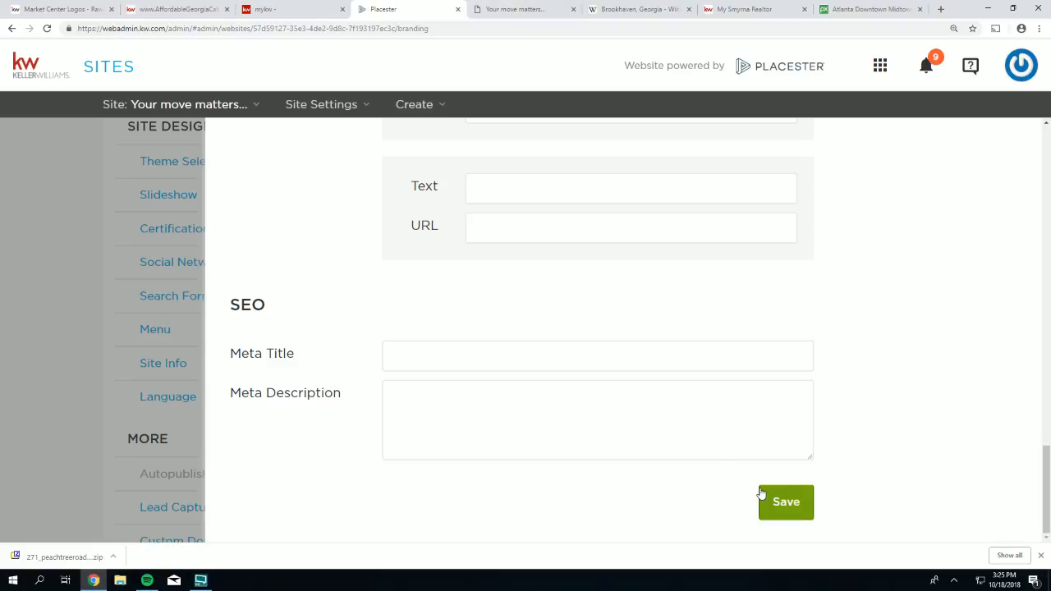
click(765, 499)
click(512, 12)
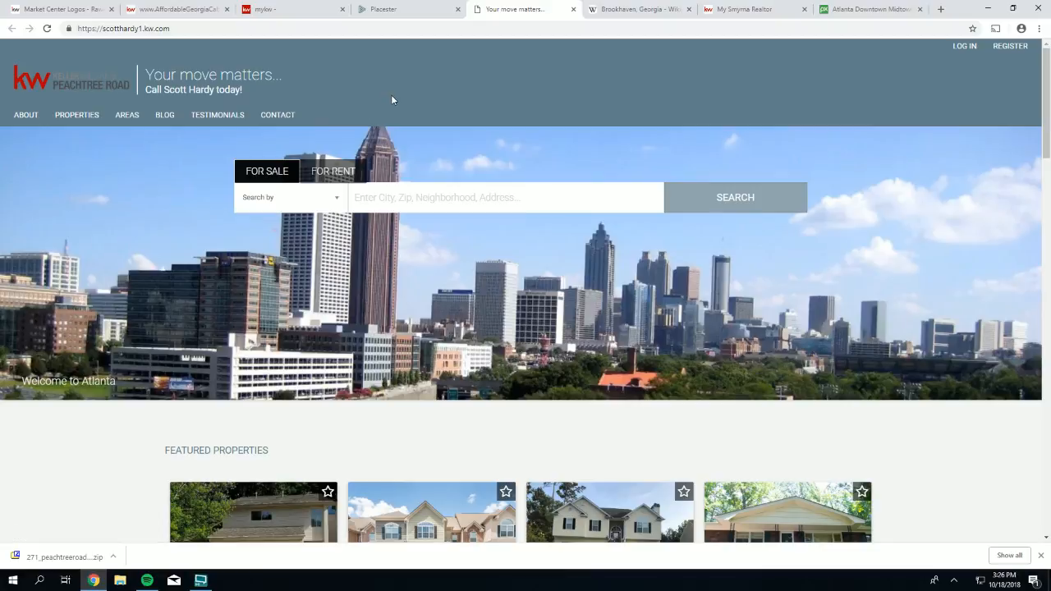
- Upload the reversed Peachtree Road RGB-rev logo as the site logo in Site Info and save
click(373, 10)
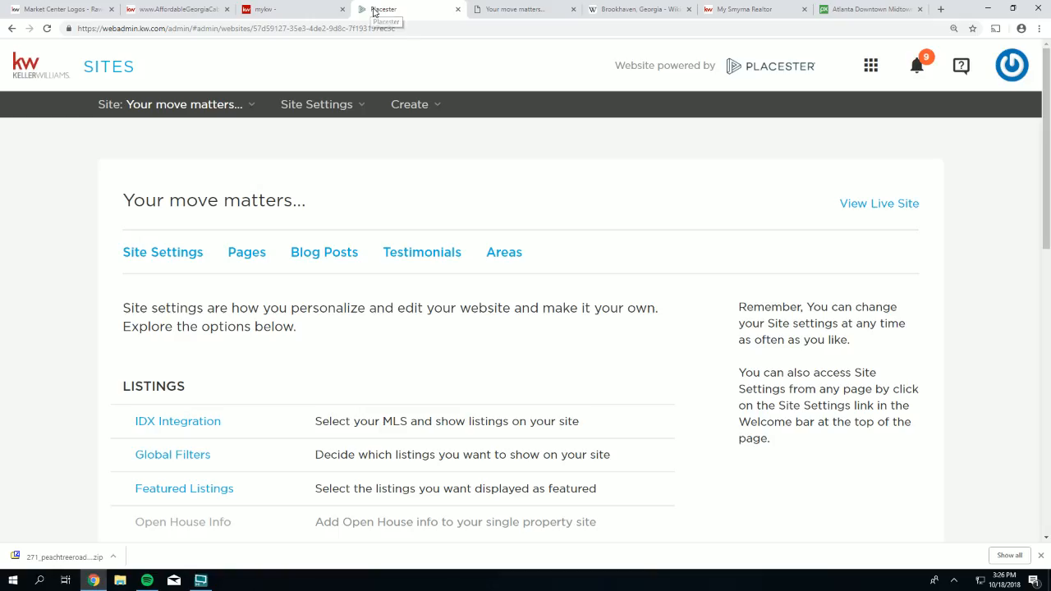
scroll(274, 424, down, 5)
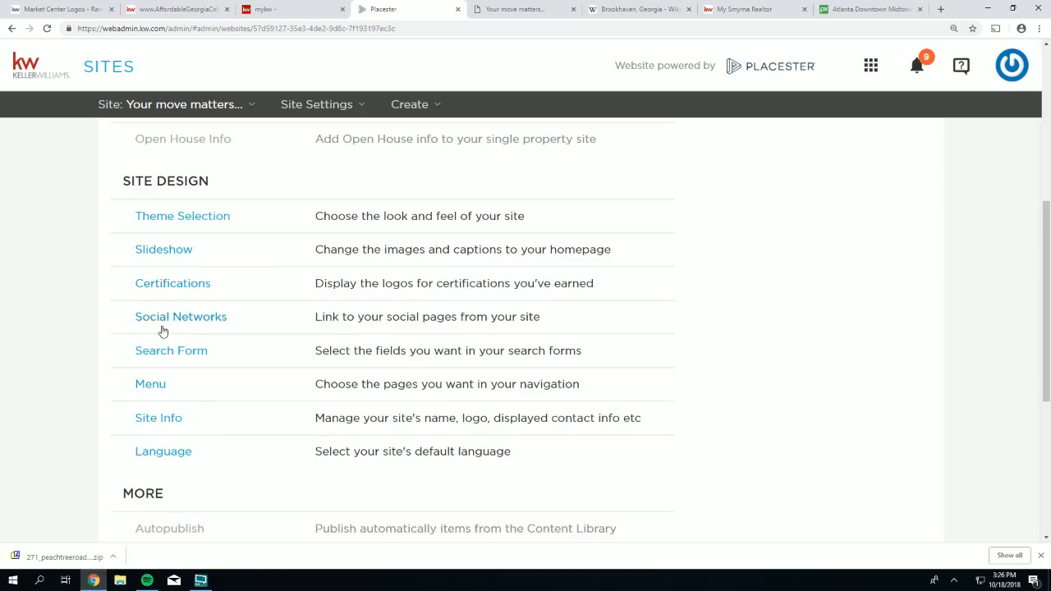
click(152, 418)
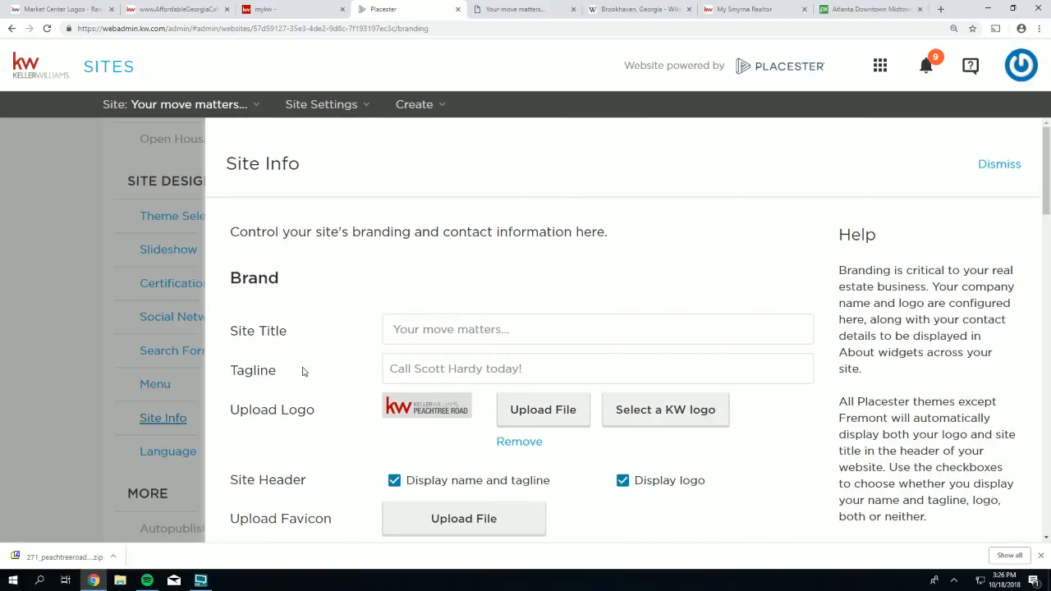
scroll(302, 372, down, 1)
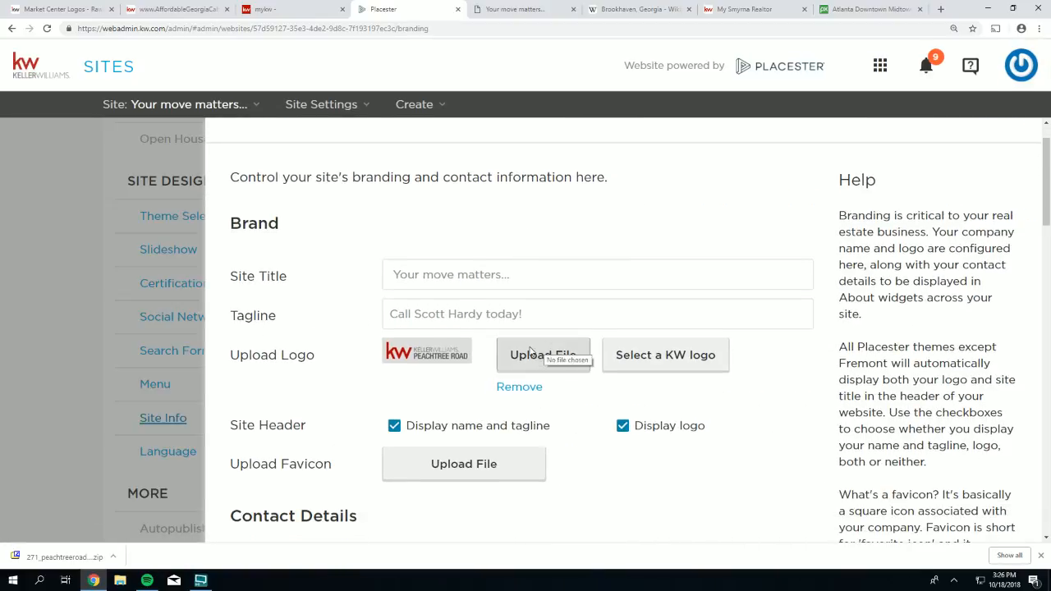
click(530, 356)
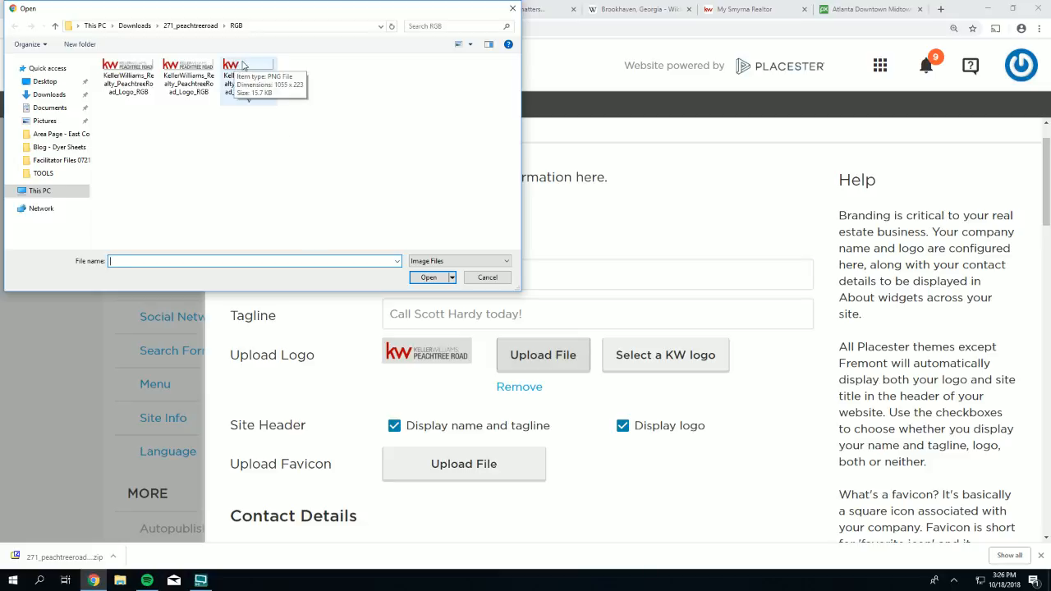
click(236, 65)
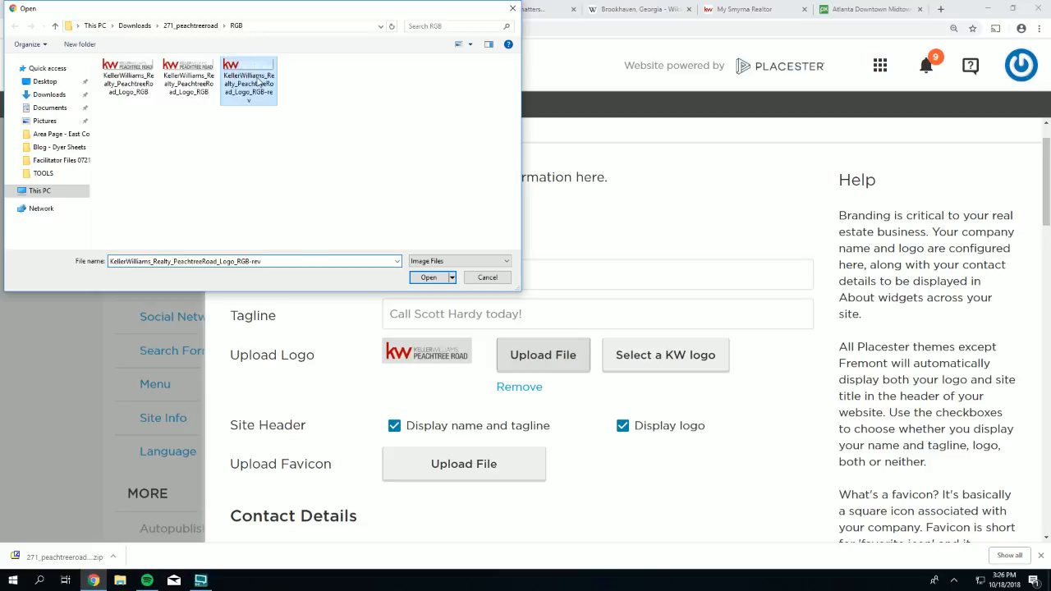
click(427, 279)
scroll(688, 434, down, 1)
scroll(690, 440, down, 20)
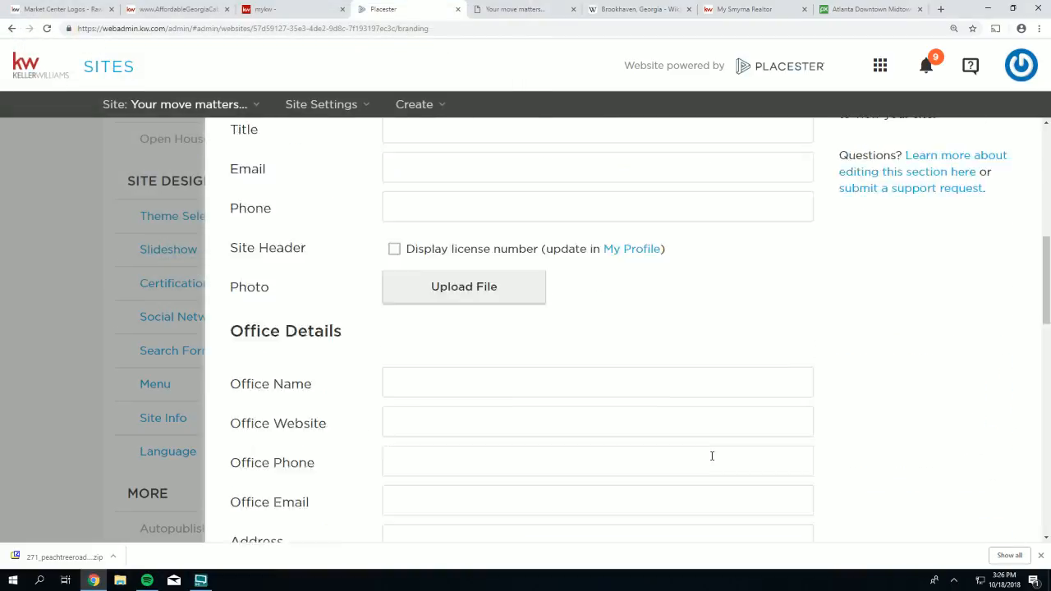
click(772, 508)
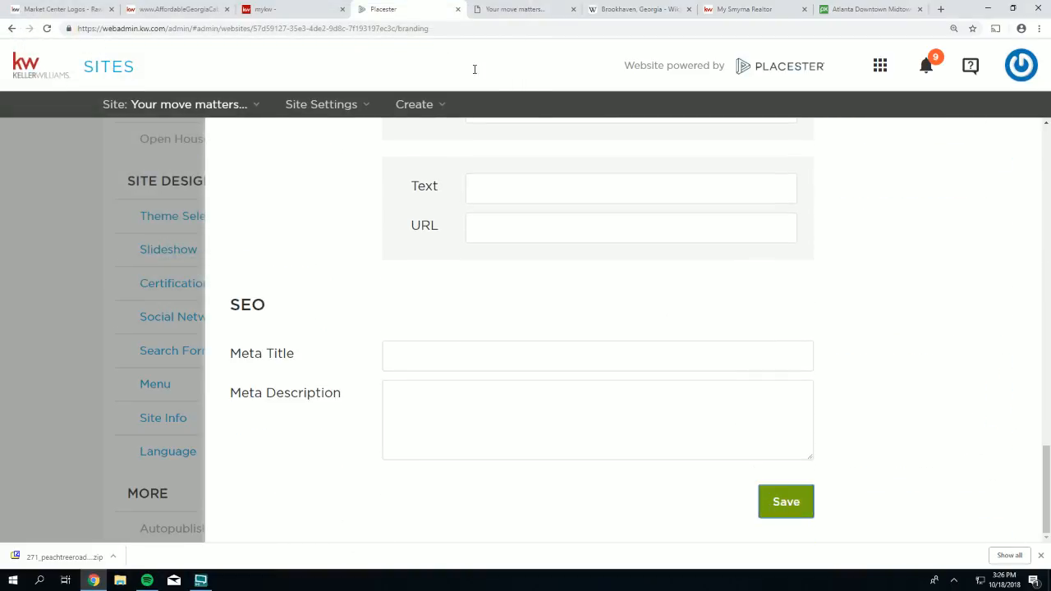
- Reload the live site to check the reversed logo, then return to the admin
click(514, 9)
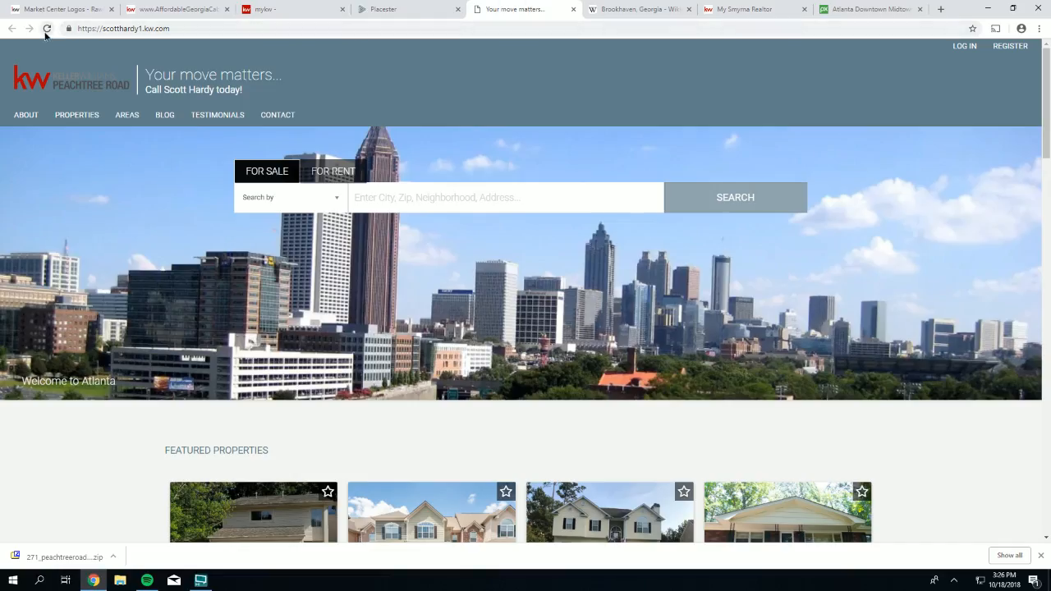
click(47, 27)
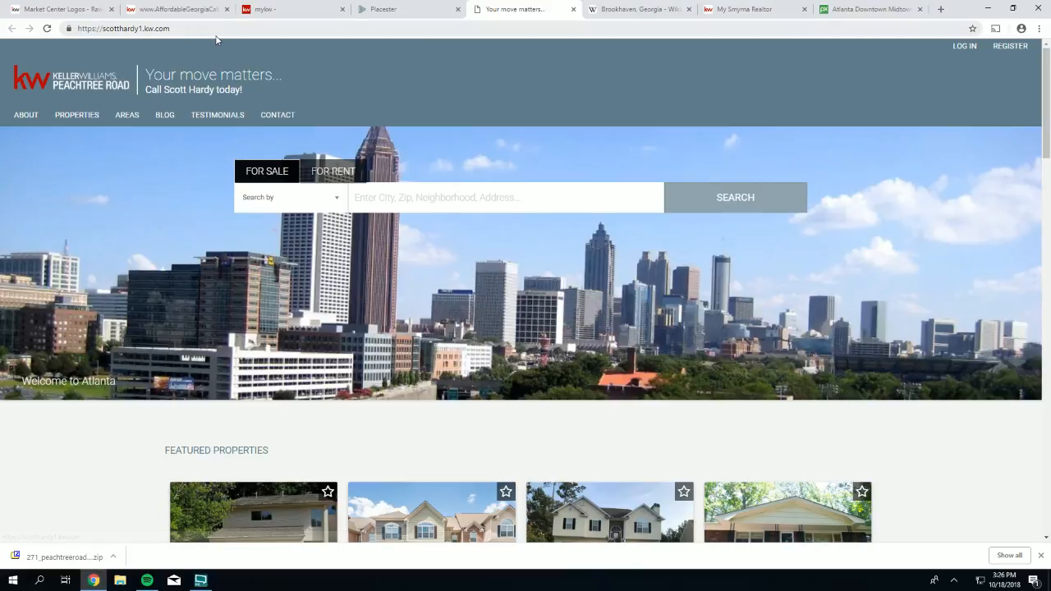
click(386, 9)
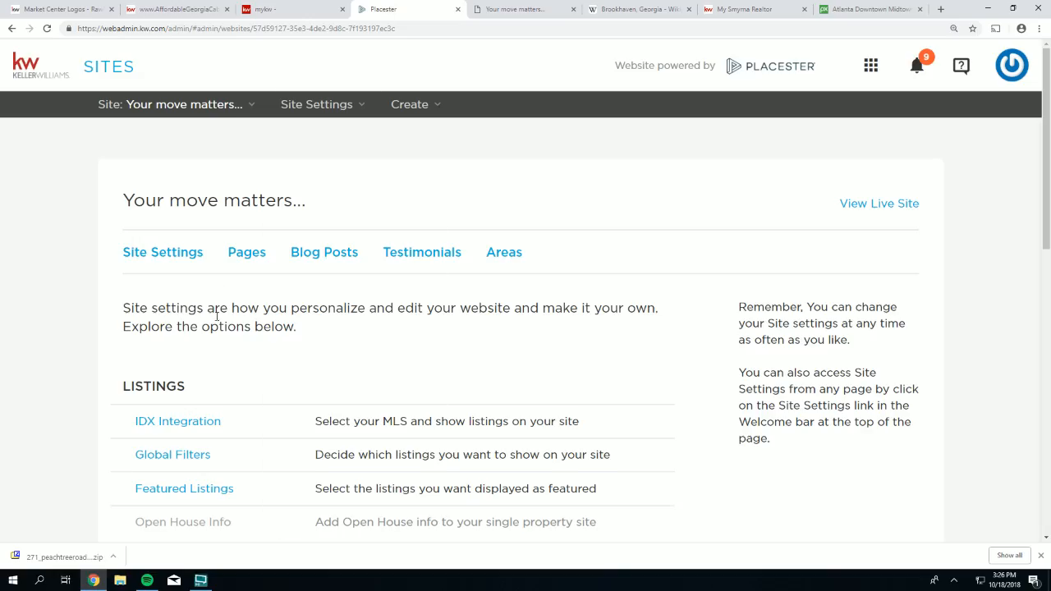
- Pick the red colour swatch in Theme Selection and save
scroll(215, 321, down, 5)
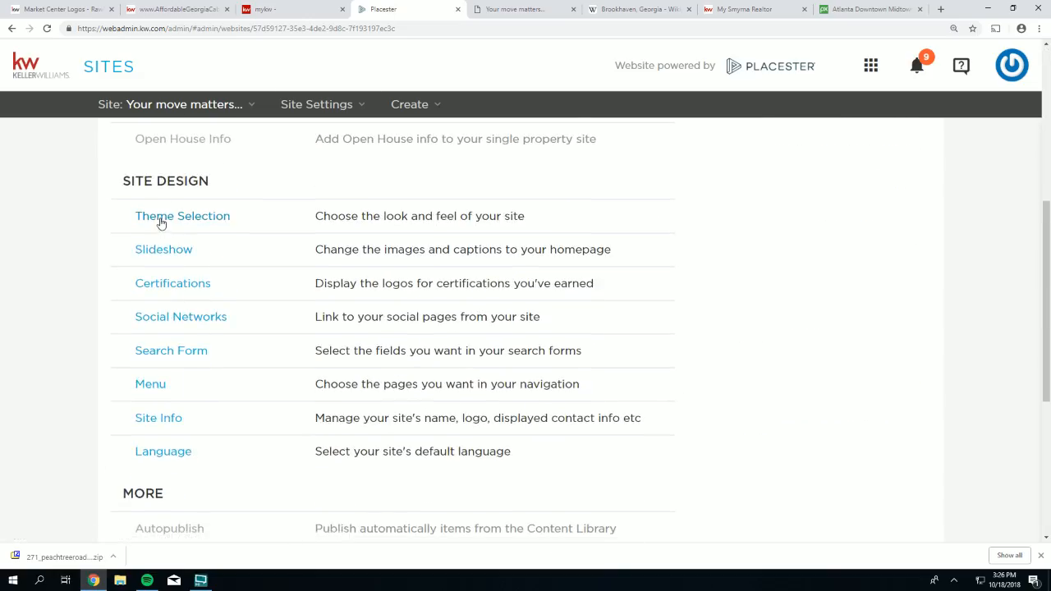
click(160, 218)
scroll(275, 300, down, 4)
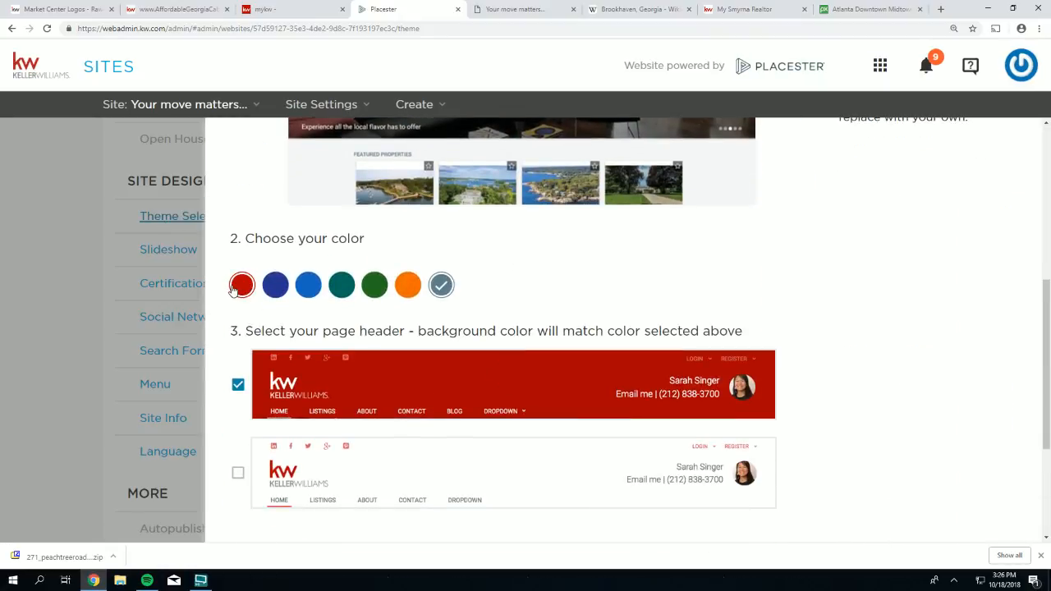
click(233, 289)
scroll(742, 424, down, 3)
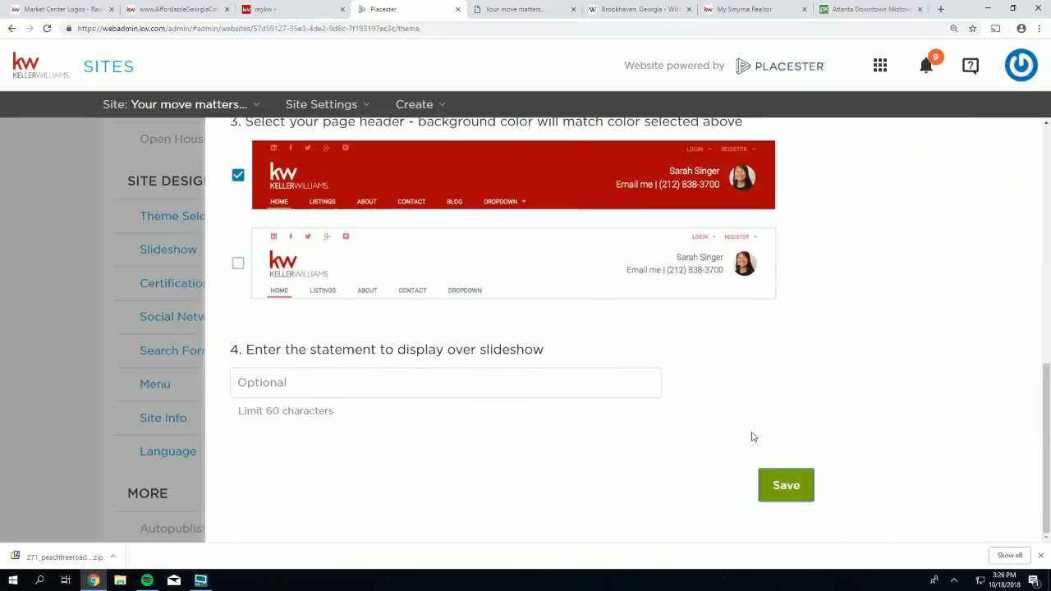
click(786, 485)
- Reload the live site to confirm the red header, then return to the Site Settings overview
click(503, 12)
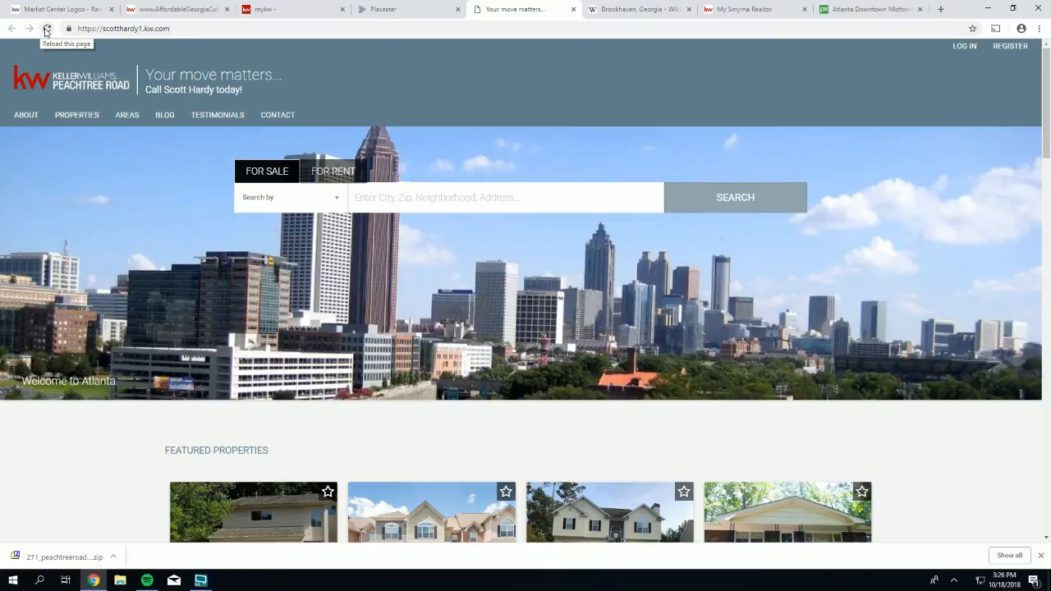
click(45, 30)
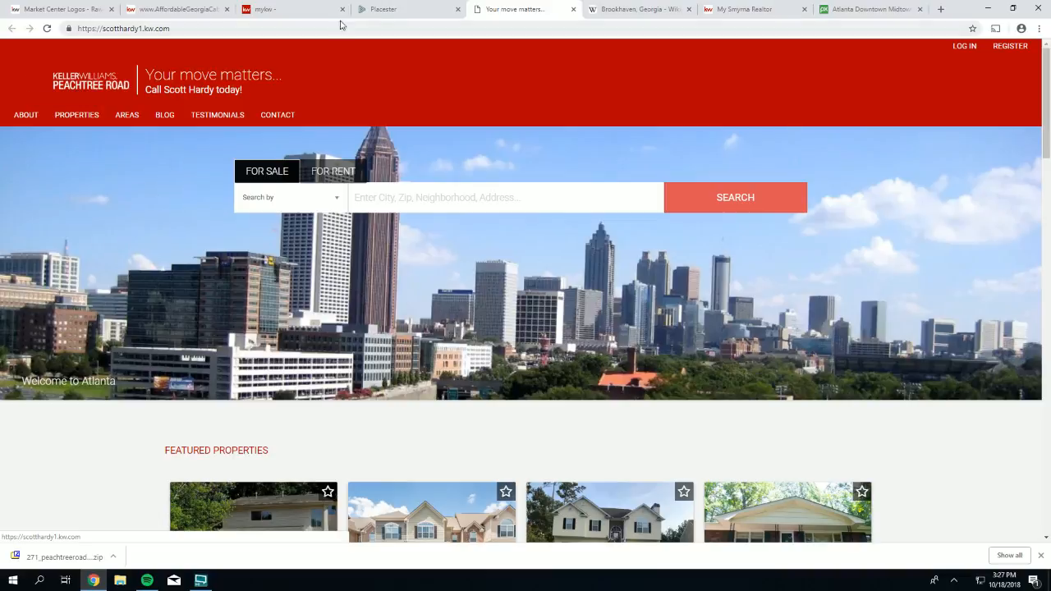
click(396, 9)
scroll(221, 211, down, 3)
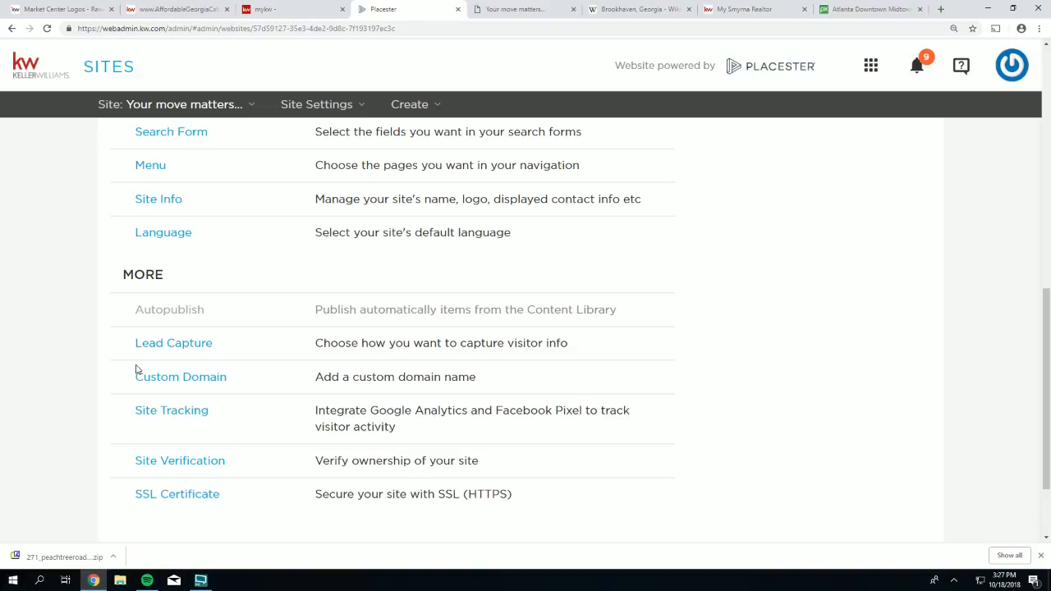
- Upload the white rev-W logo from 271_peachtreeroad\Black_White as the site logo, save, and view the live site
click(150, 203)
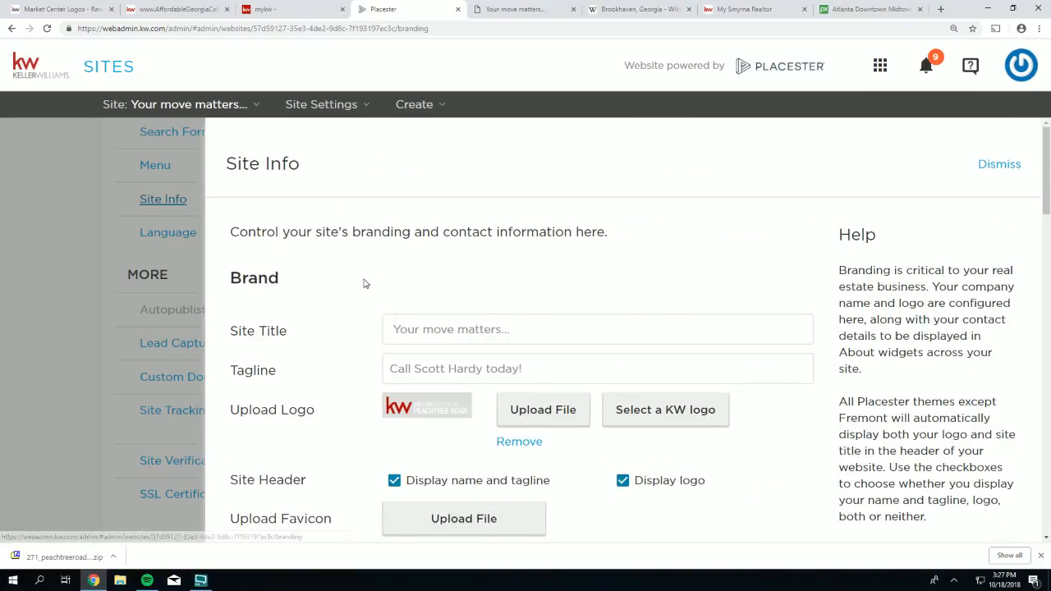
click(542, 413)
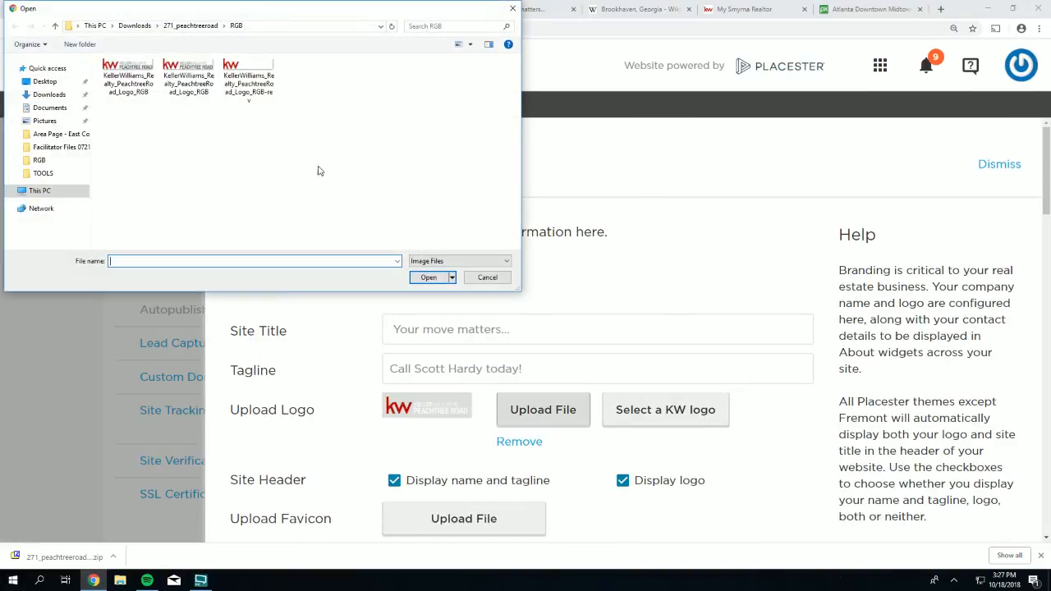
click(182, 26)
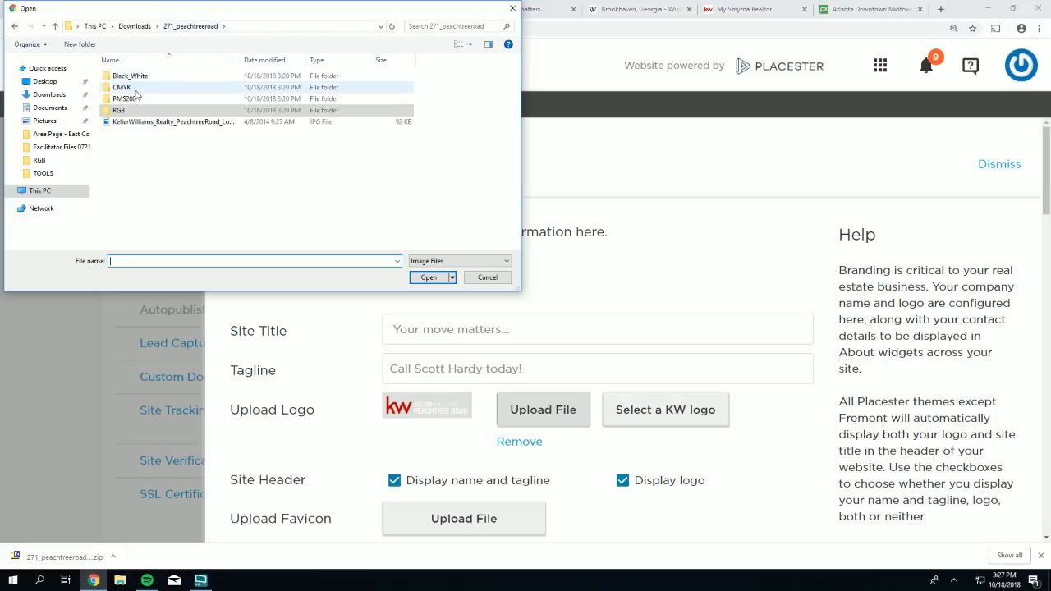
double_click(120, 76)
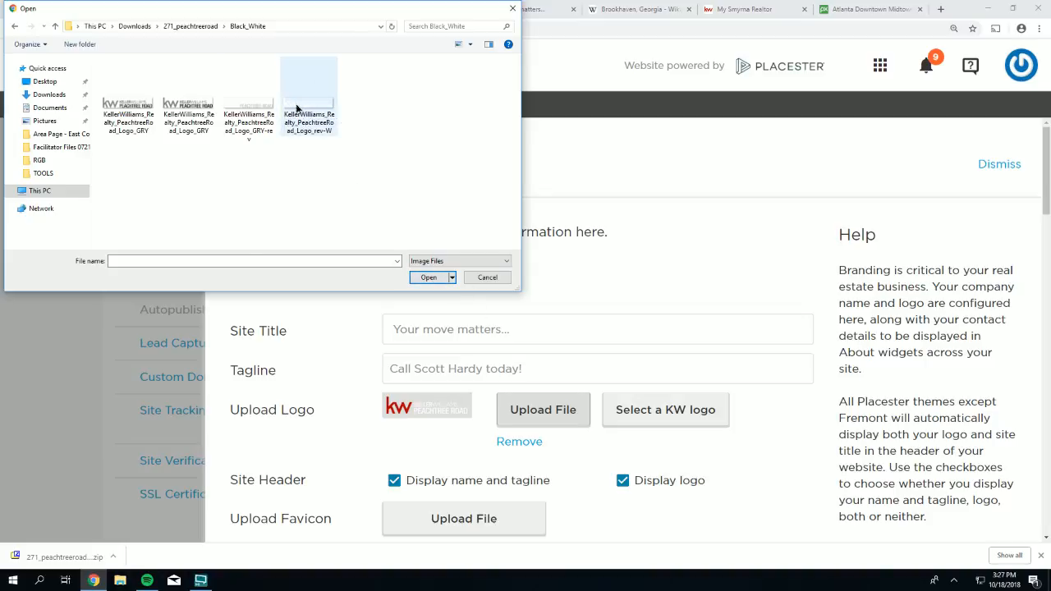
double_click(298, 107)
scroll(727, 446, down, 5)
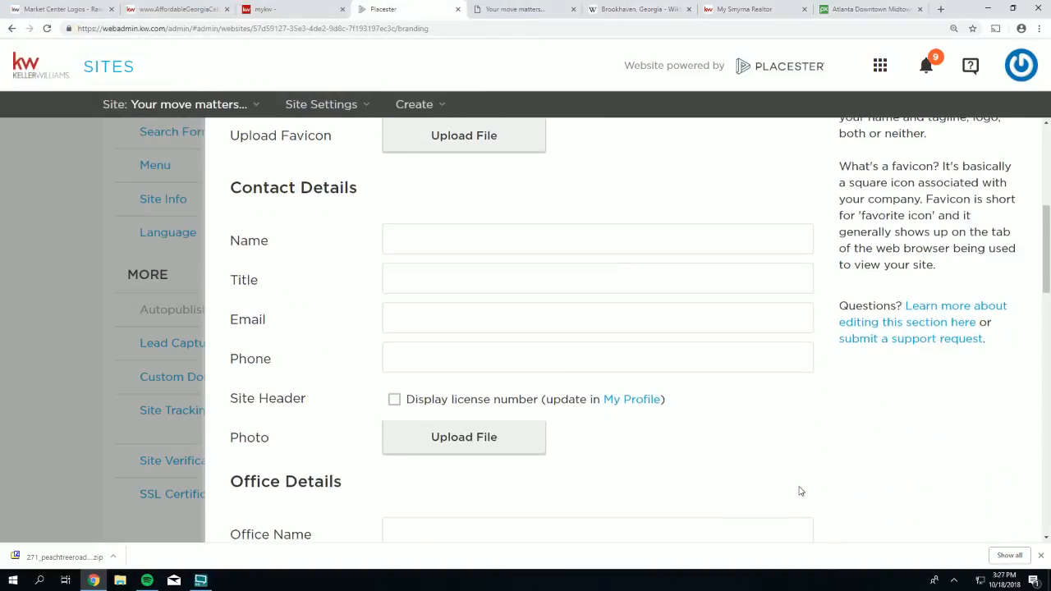
scroll(801, 491, down, 10)
click(788, 503)
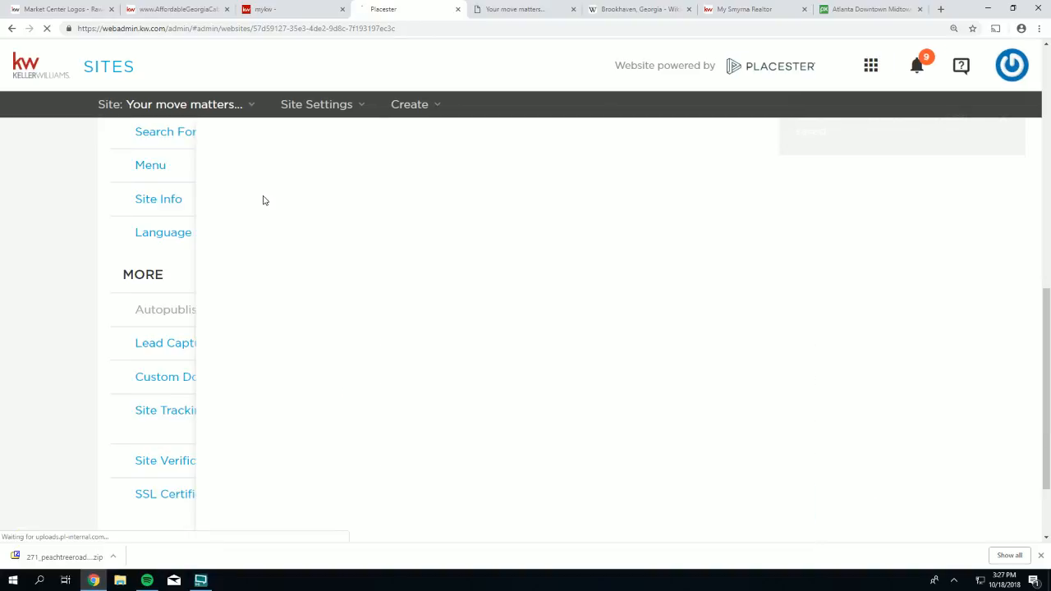
click(521, 12)
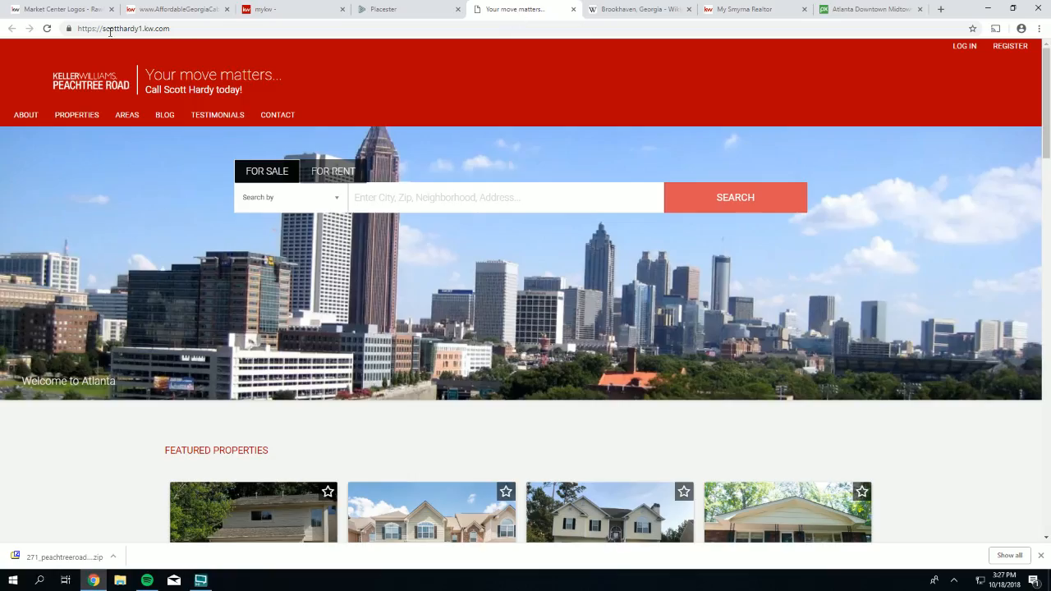
- Reload the live site to show the white logo, then return to the Market Center Logos tab
click(47, 27)
click(37, 9)
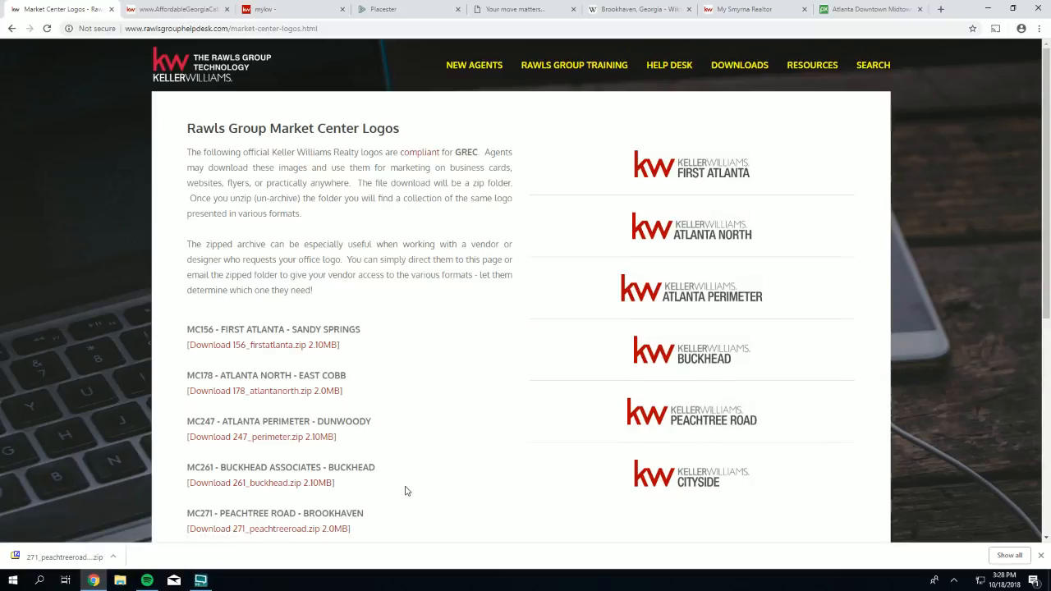
- Copy the 271_peachtreeroad.zip download link address and go back to the KW Sites settings page
scroll(376, 427, down, 2)
drag(360, 421, 185, 420)
right_click(201, 419)
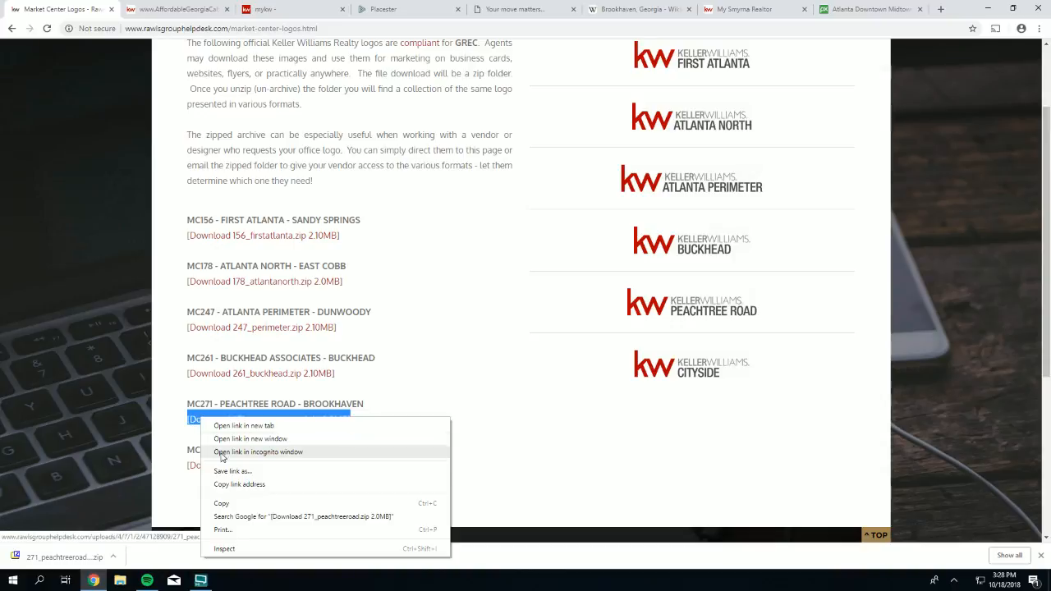
click(229, 488)
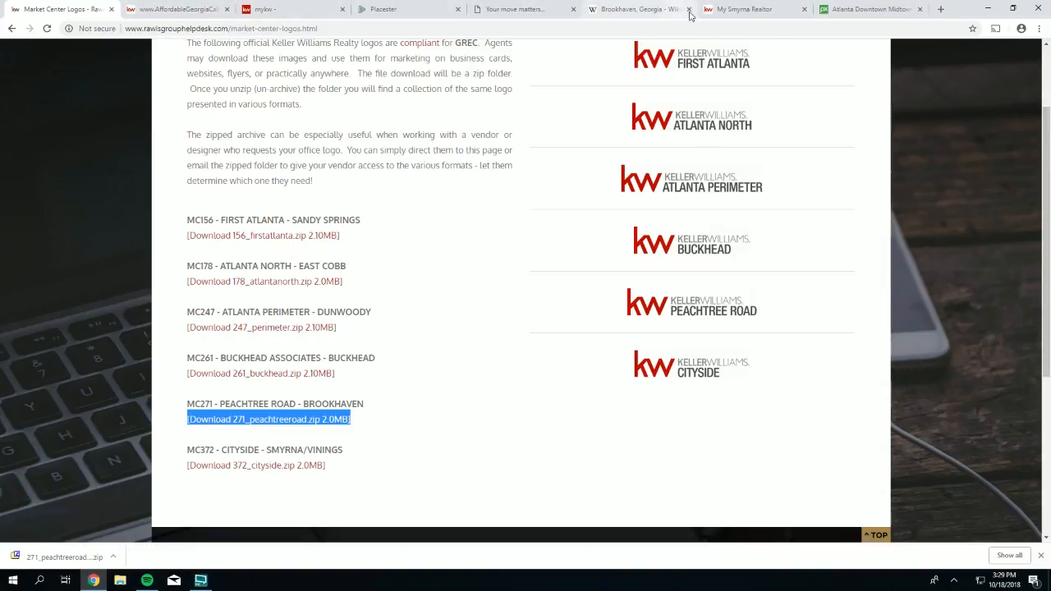
click(386, 10)
scroll(314, 361, down, 2)
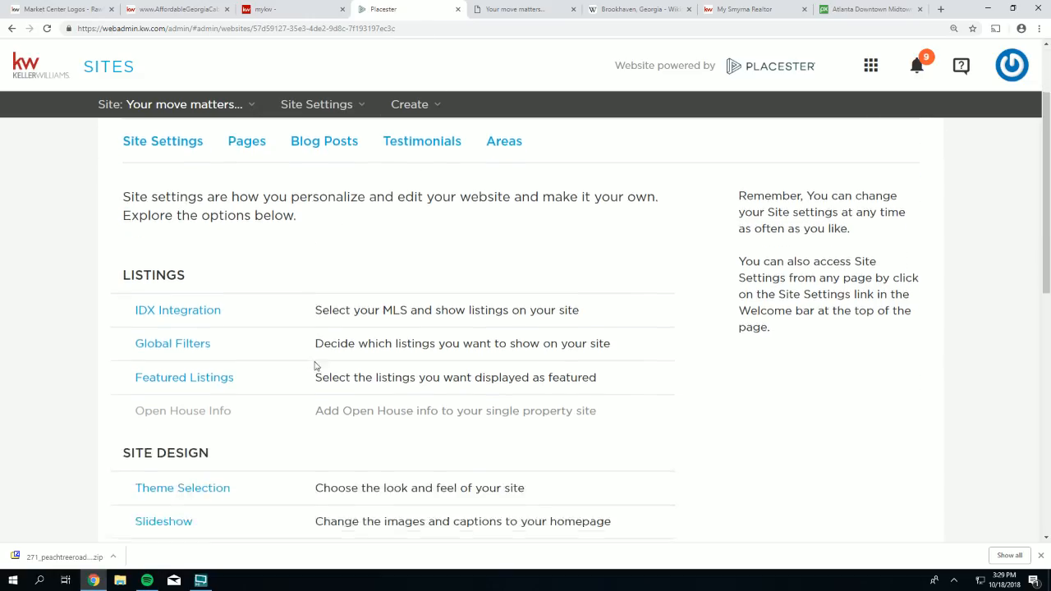
- Scroll down to the Site Design section and open the Site Info branding panel
scroll(315, 367, down, 2)
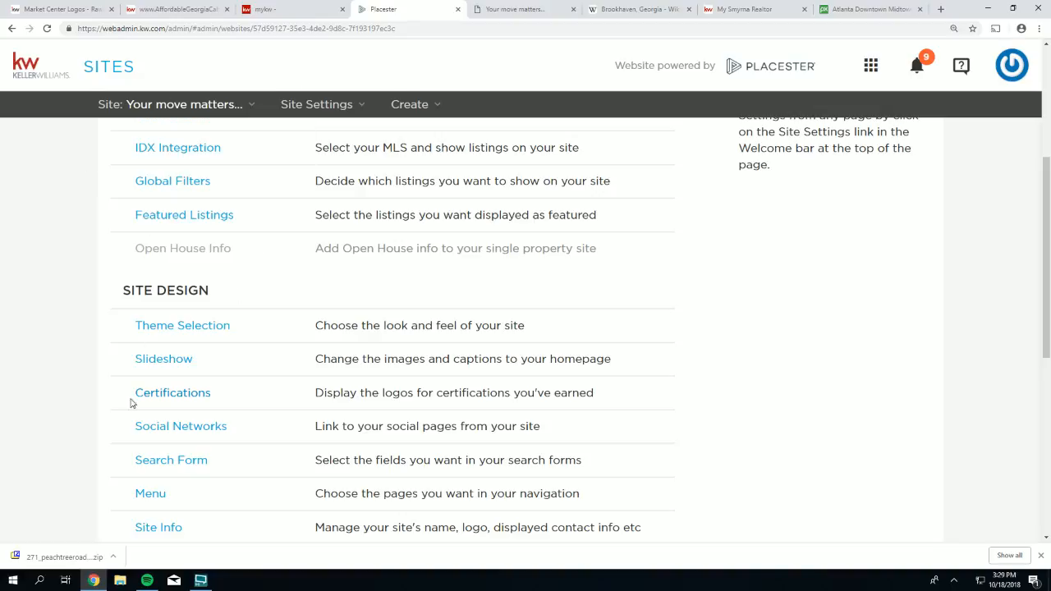
scroll(140, 460, down, 2)
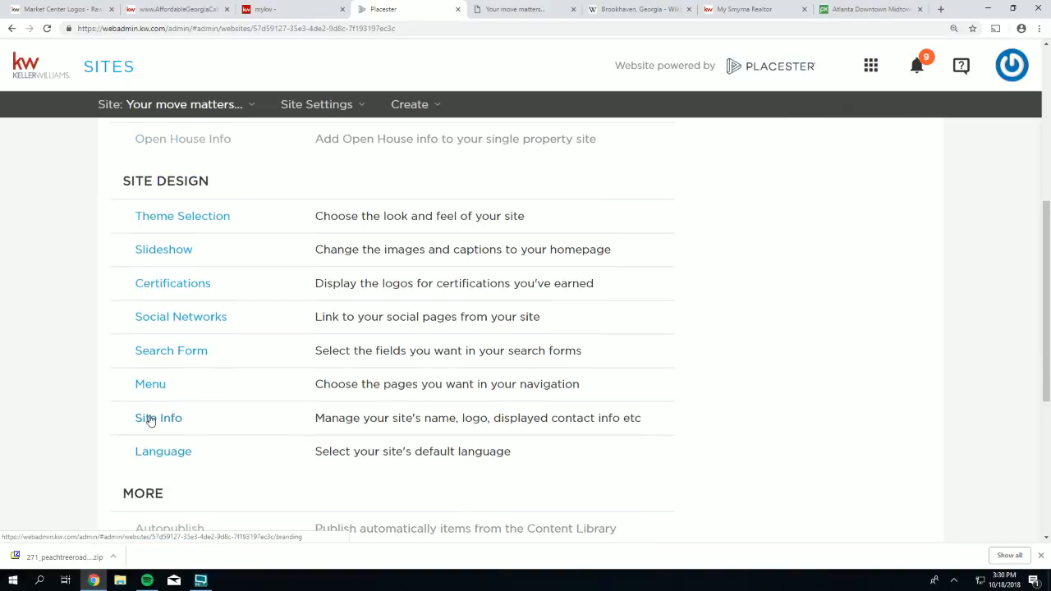
click(151, 418)
scroll(301, 301, down, 2)
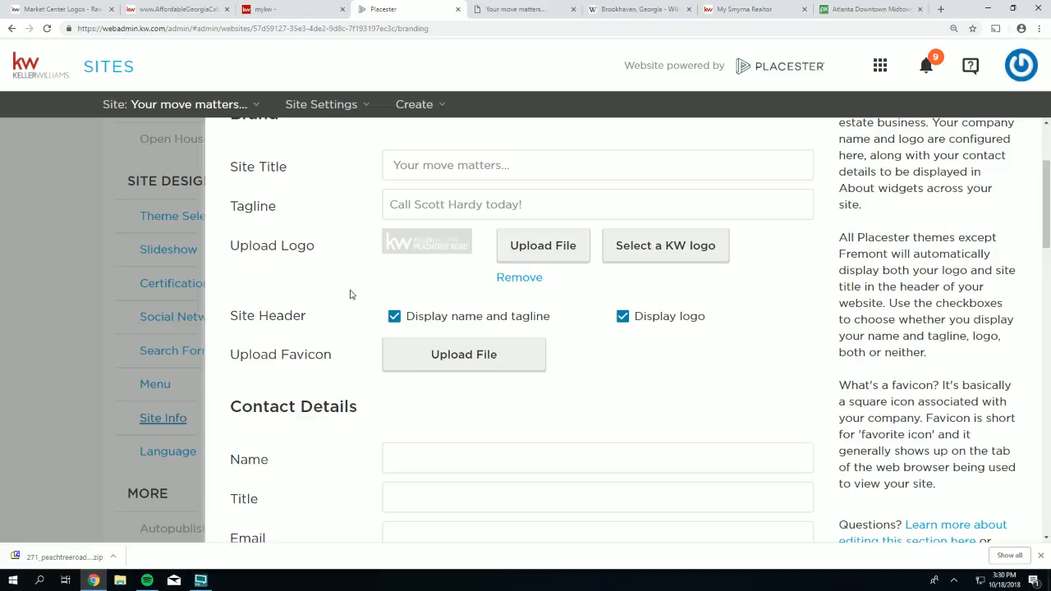
scroll(350, 294, down, 1)
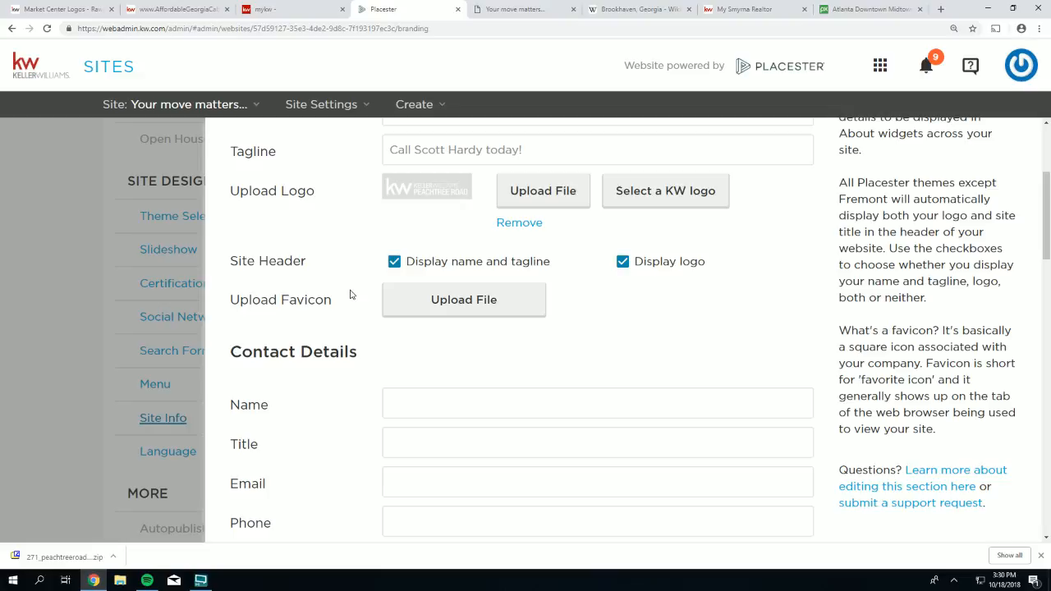
scroll(350, 294, down, 1)
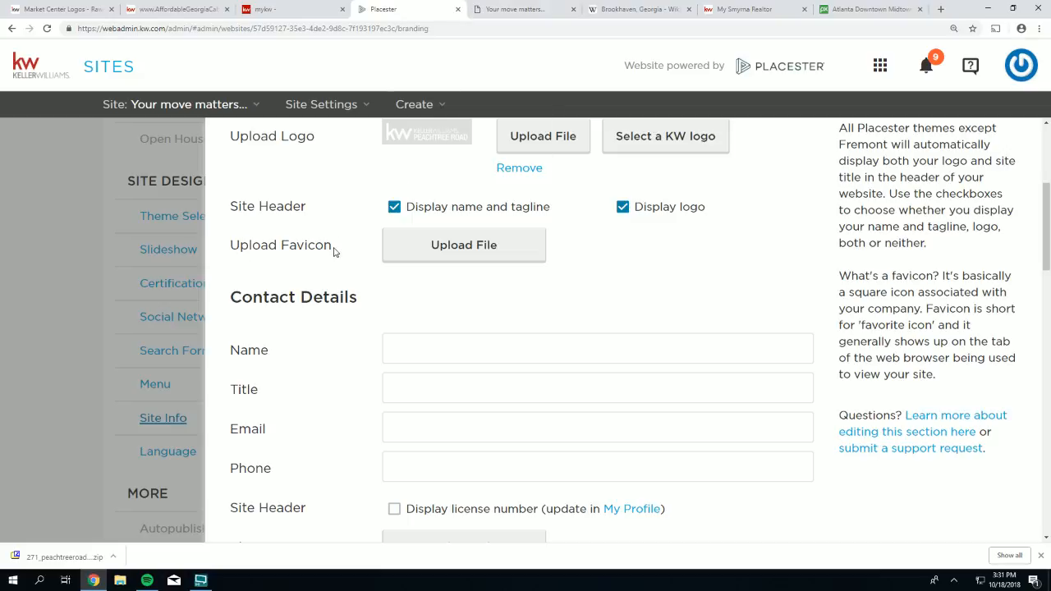
- Compare against the live AffordableGeorgiaCabins site, then bring up the Rawls Group Market Center Logos page
drag(333, 253, 238, 245)
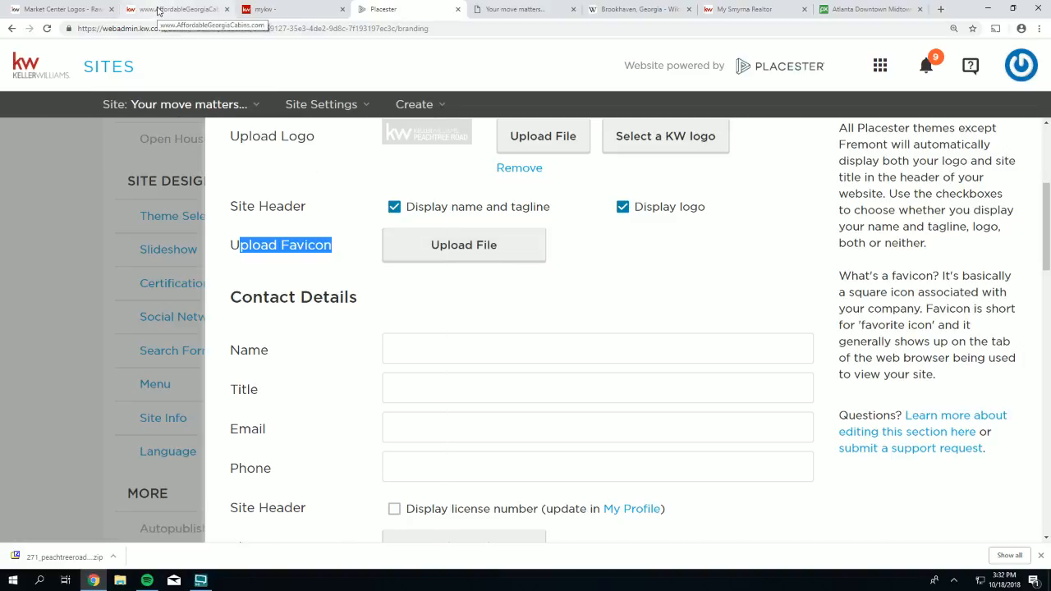
click(187, 17)
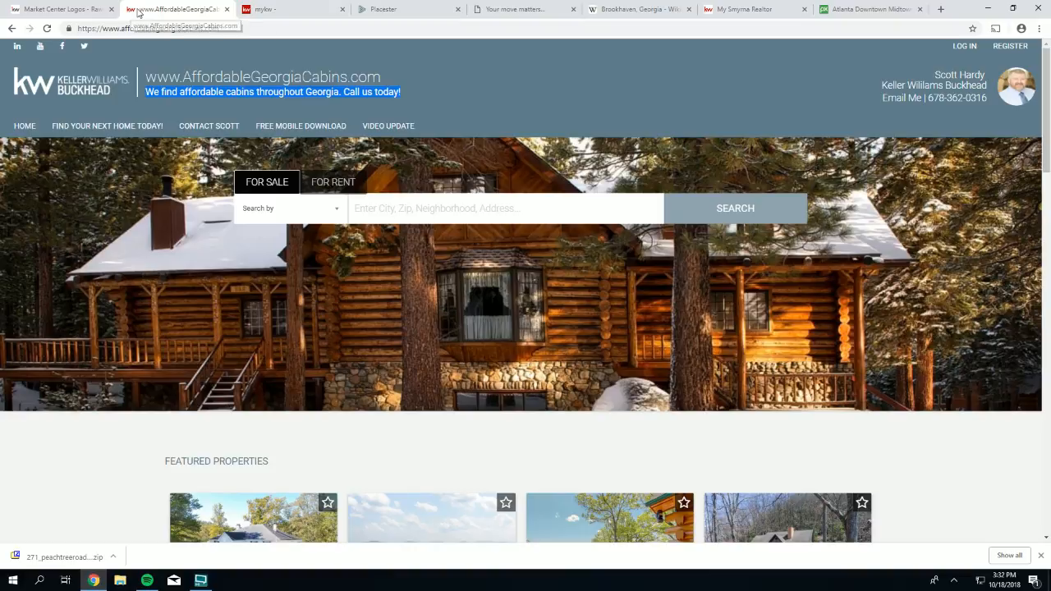
click(383, 11)
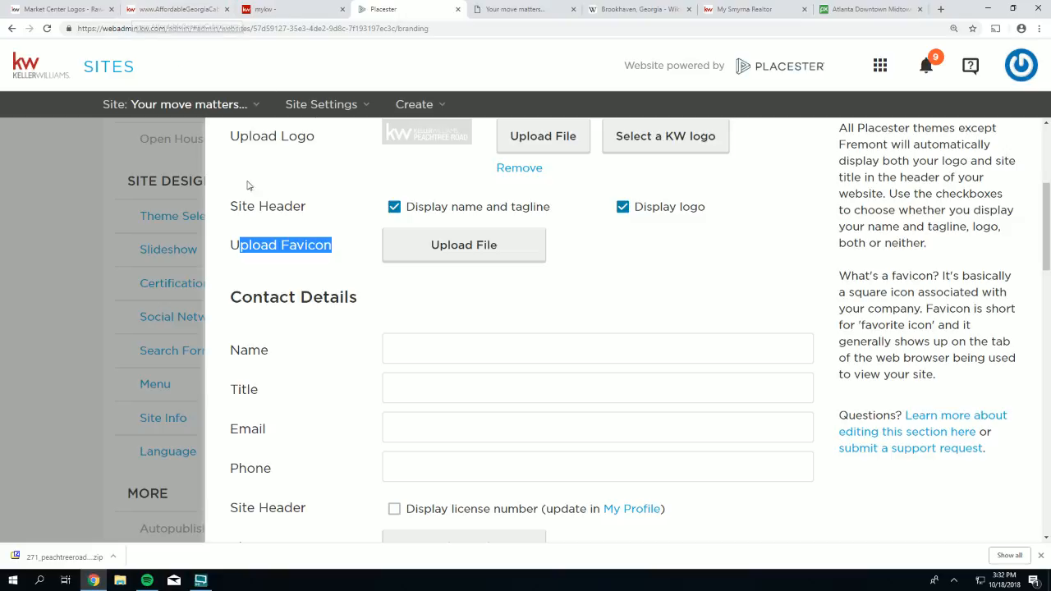
click(625, 258)
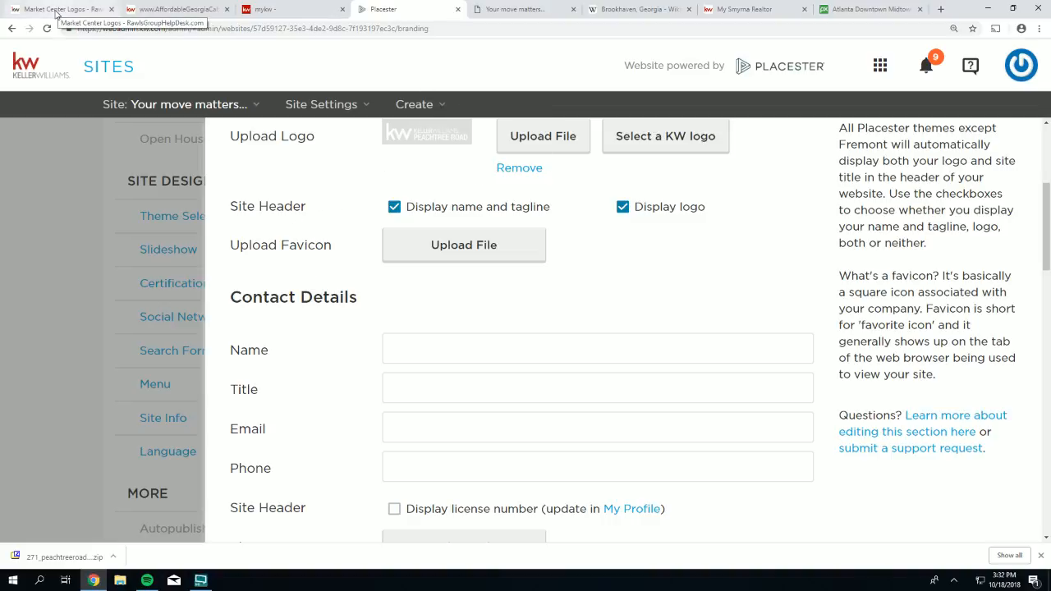
click(56, 11)
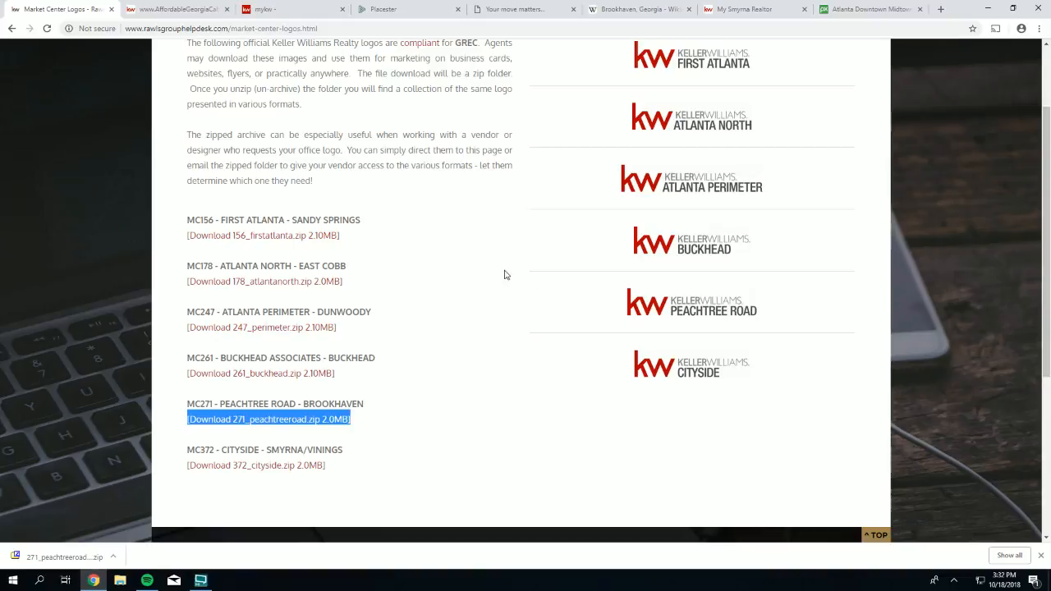
- Search the Rawls Group Help Desk site for 'favicon'
scroll(501, 273, down, 3)
scroll(501, 272, up, 4)
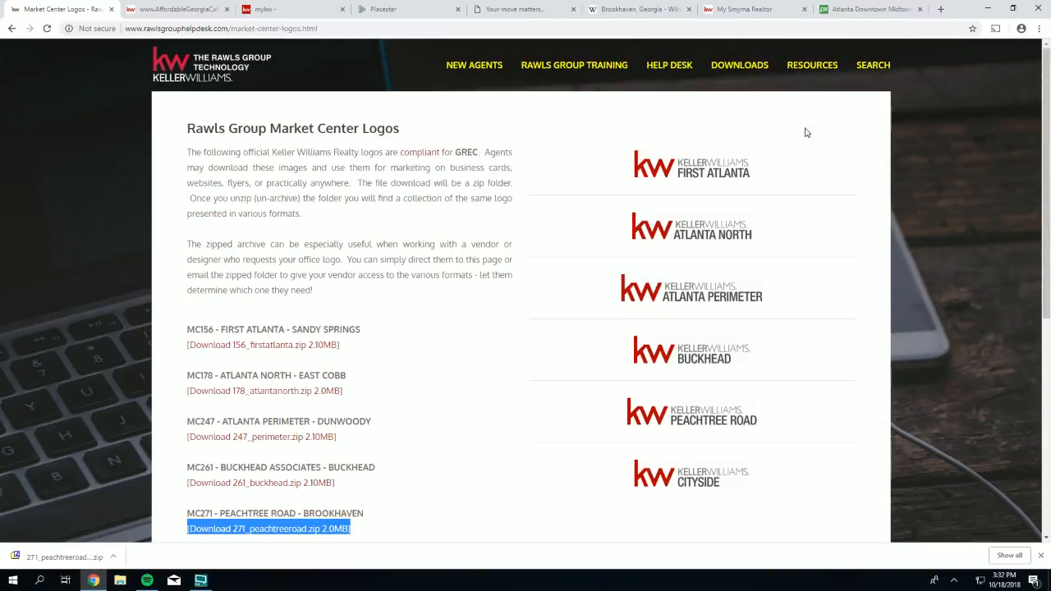
click(874, 65)
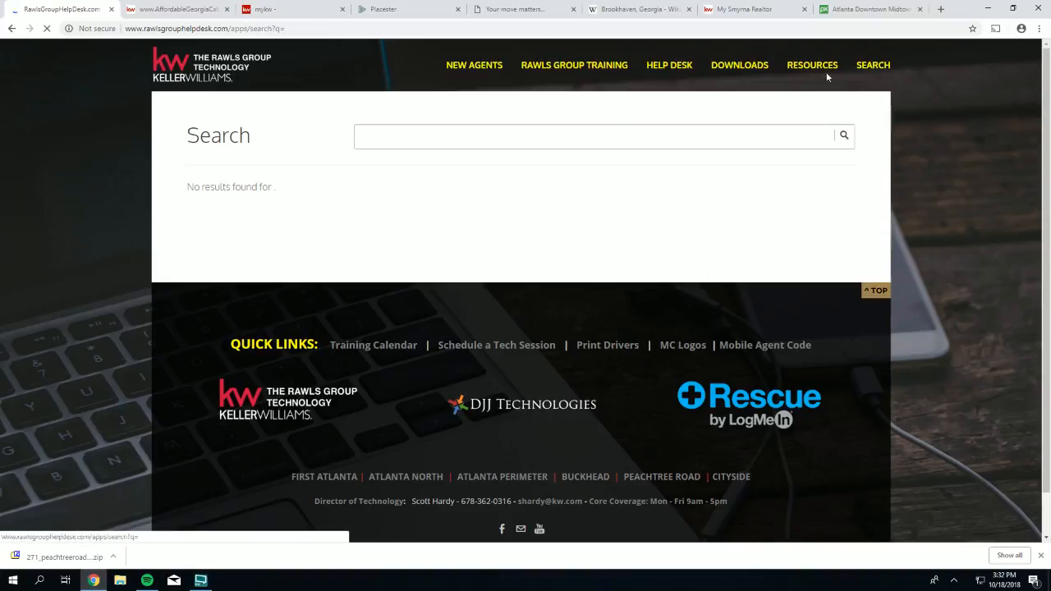
click(506, 145)
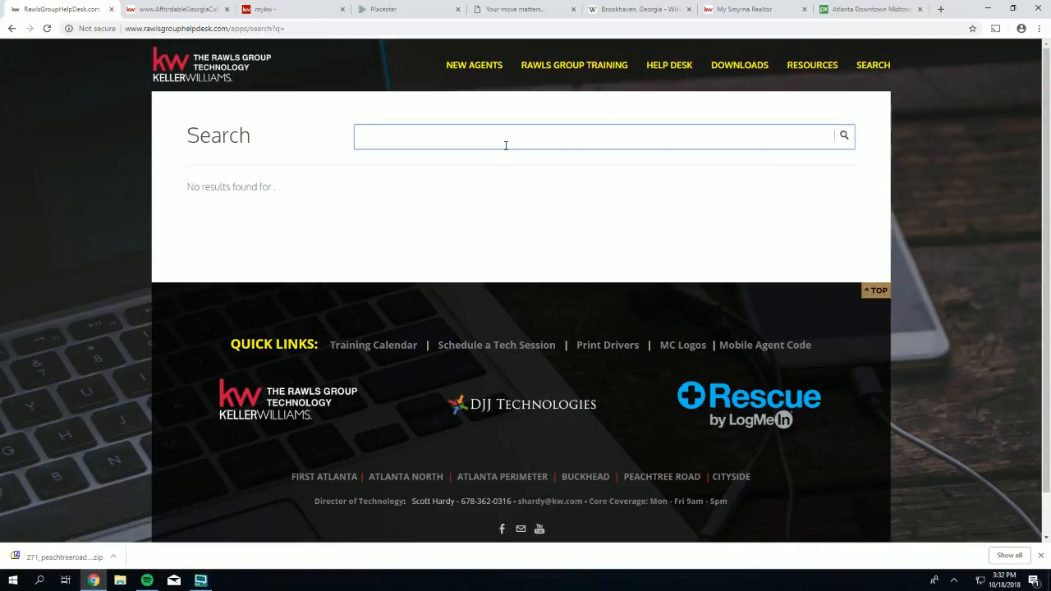
text(favicon)
key(Return)
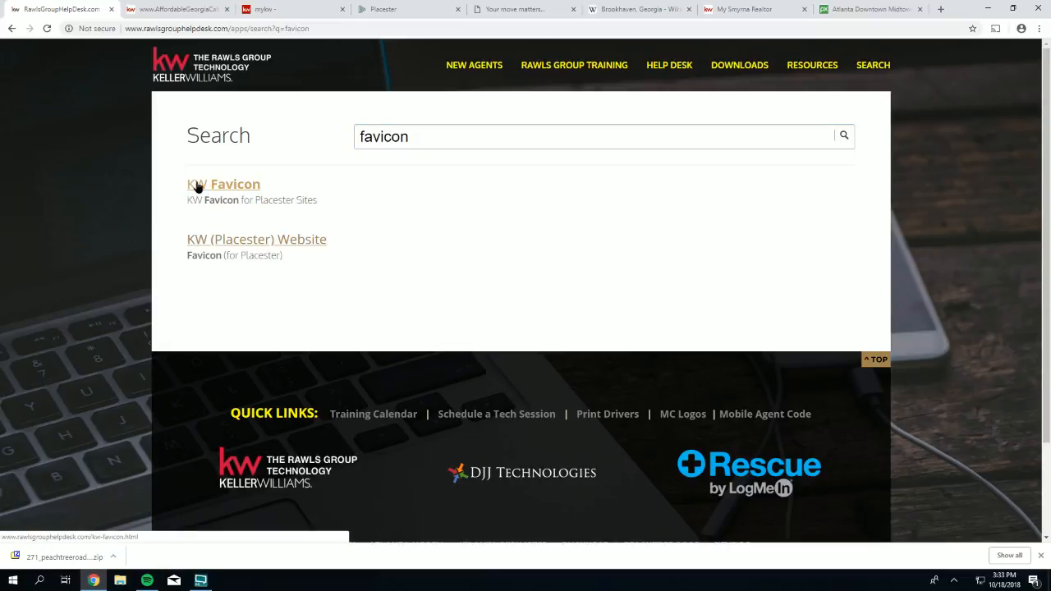
- Open the KW Favicon for Placester Sites result and read its KW-Favicon.png instructions
click(219, 187)
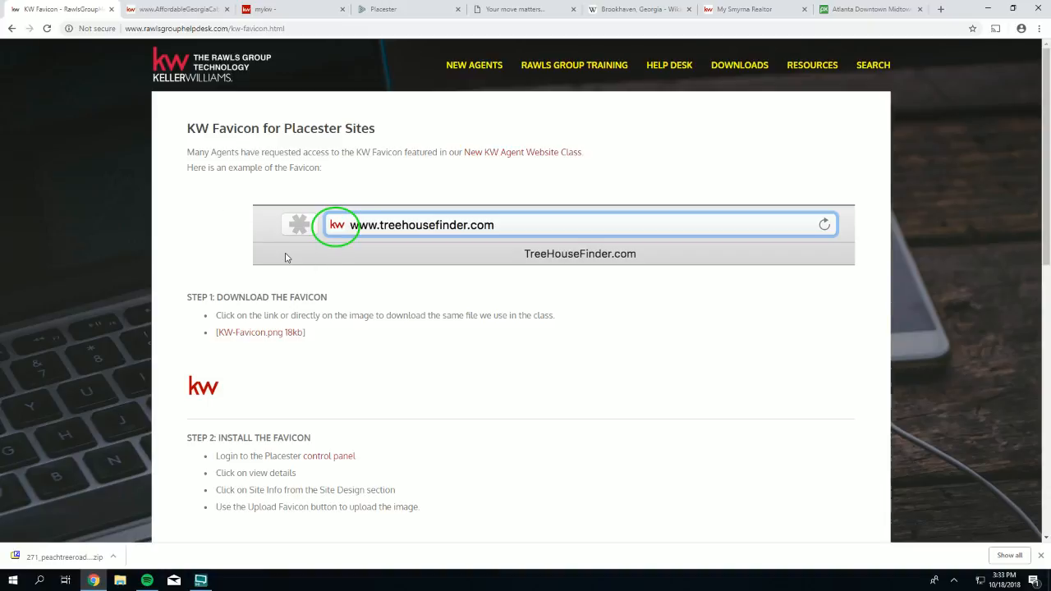
scroll(287, 258, down, 1)
scroll(286, 258, up, 1)
scroll(190, 218, down, 1)
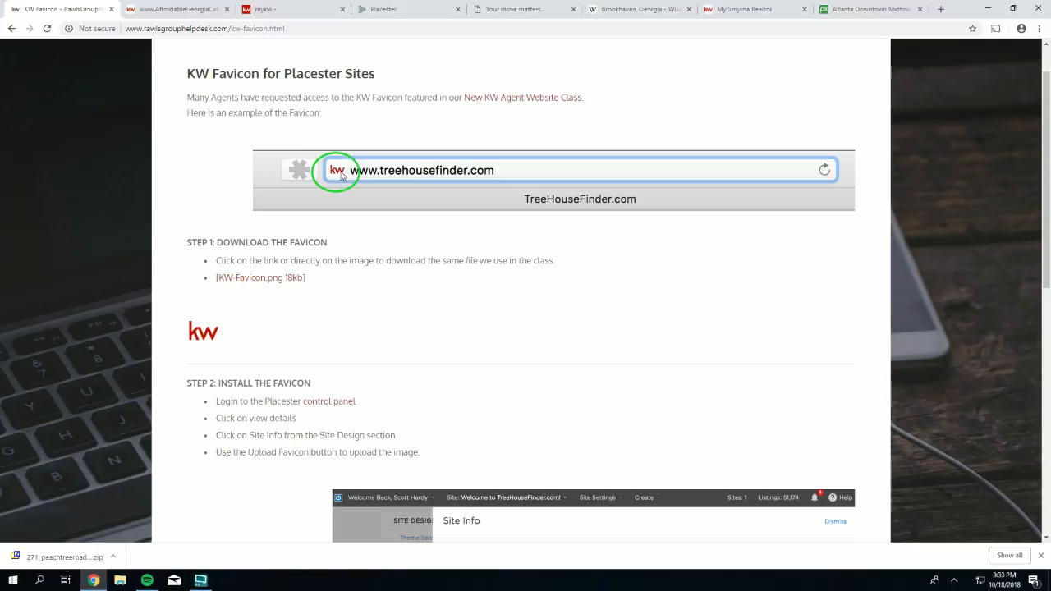
scroll(244, 193, down, 2)
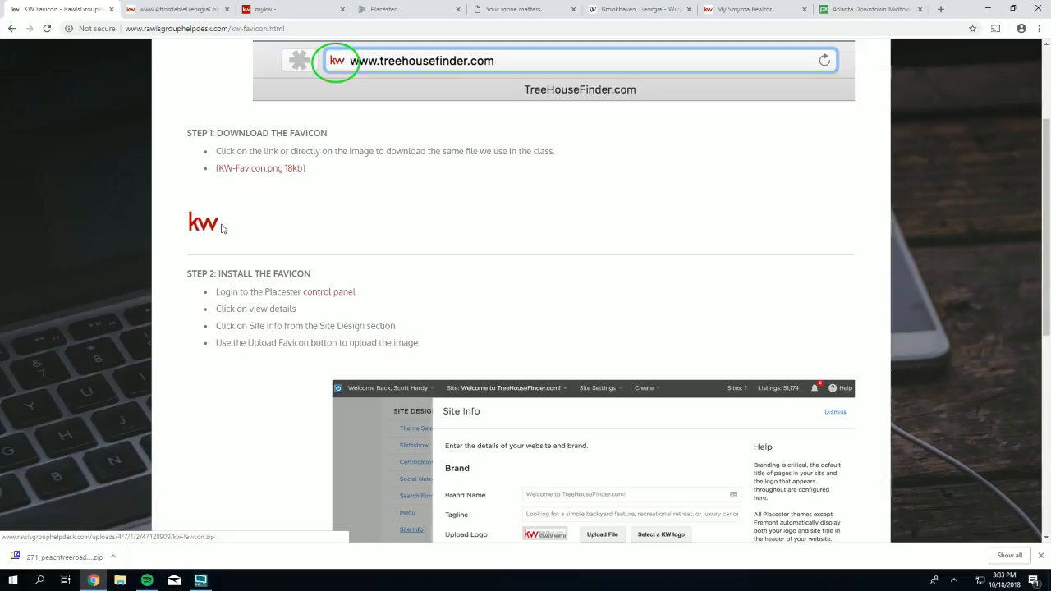
- Save the KW favicon image to Downloads as favicon.png, overwriting the existing file
right_click(198, 227)
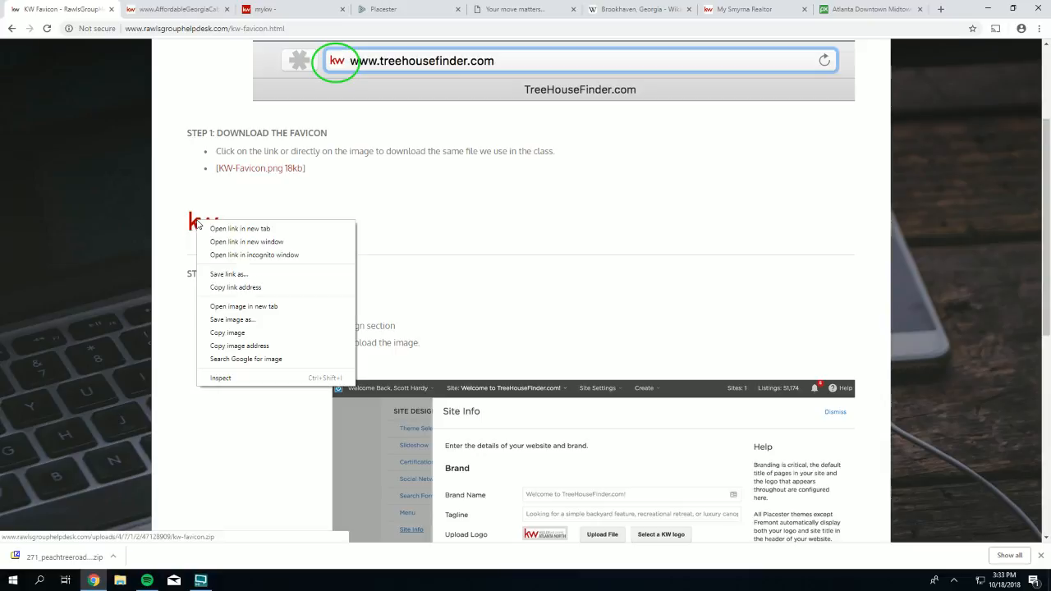
click(248, 320)
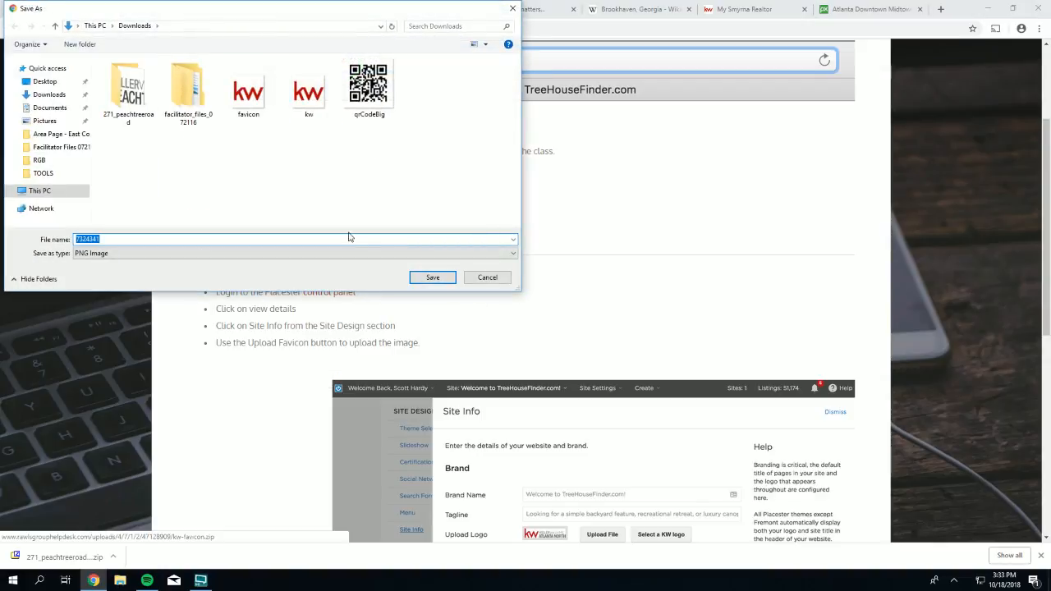
double_click(257, 101)
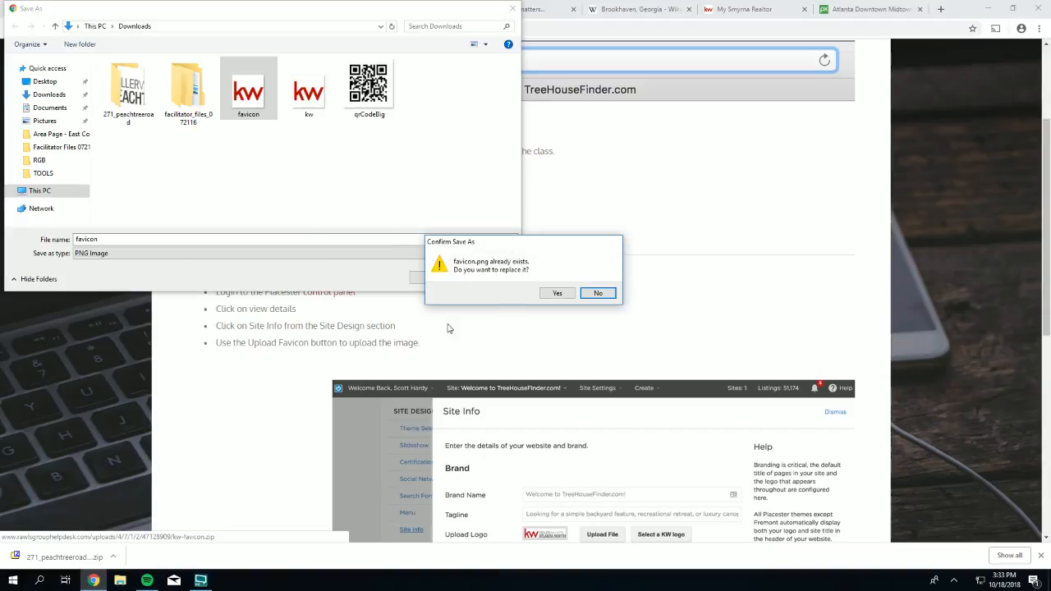
click(556, 292)
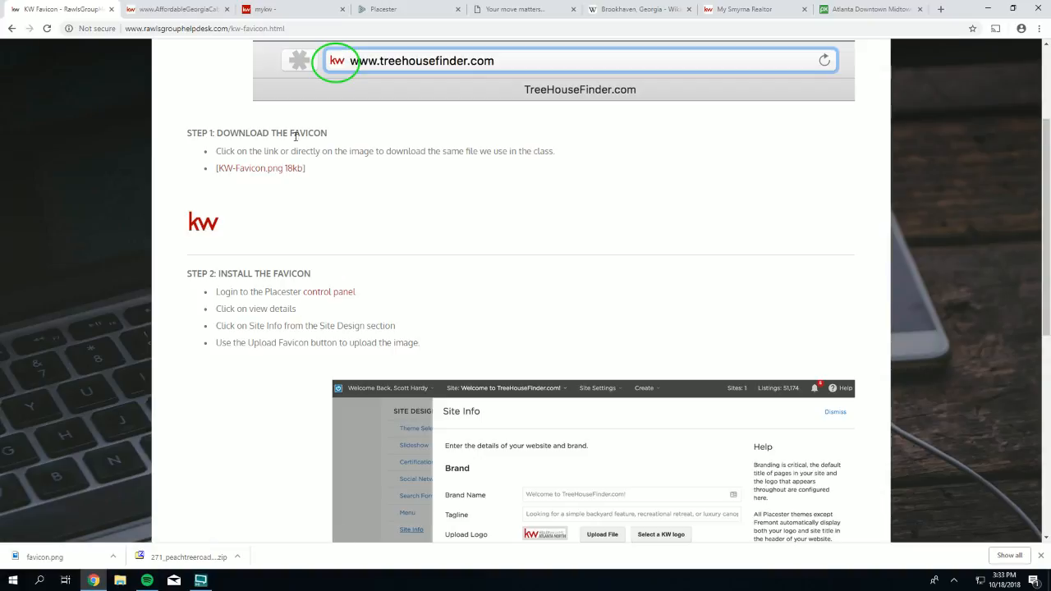
right_click(206, 223)
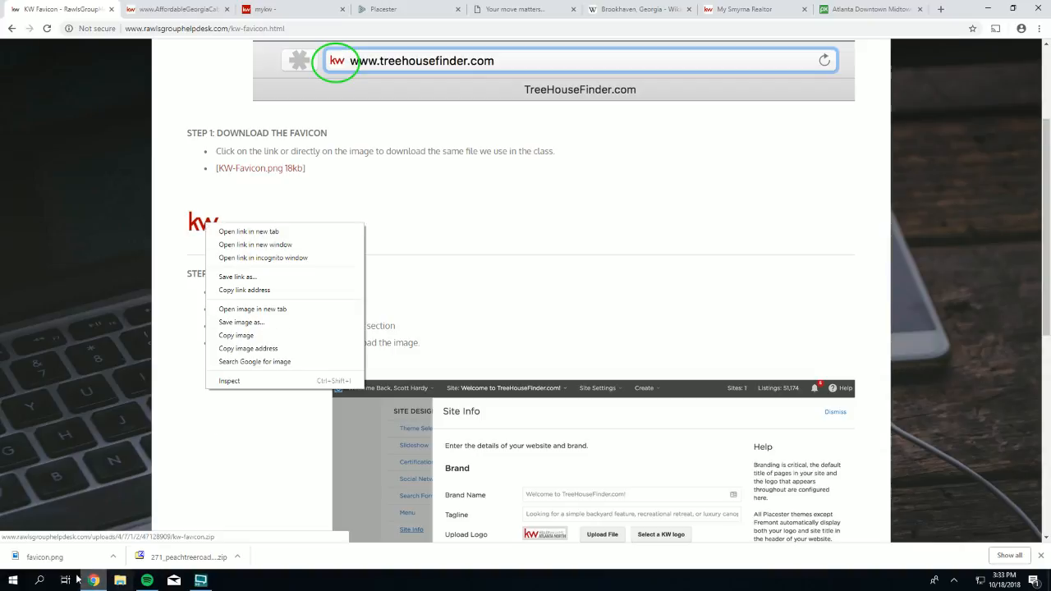
click(156, 491)
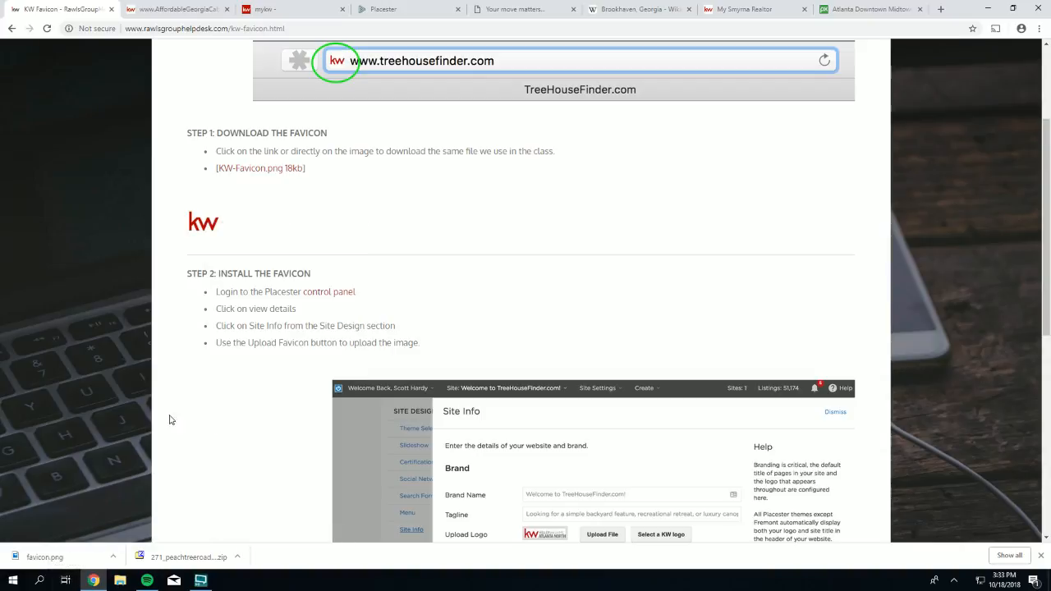
- Upload the kw favicon image from the Downloads folder as the site's favicon
click(398, 11)
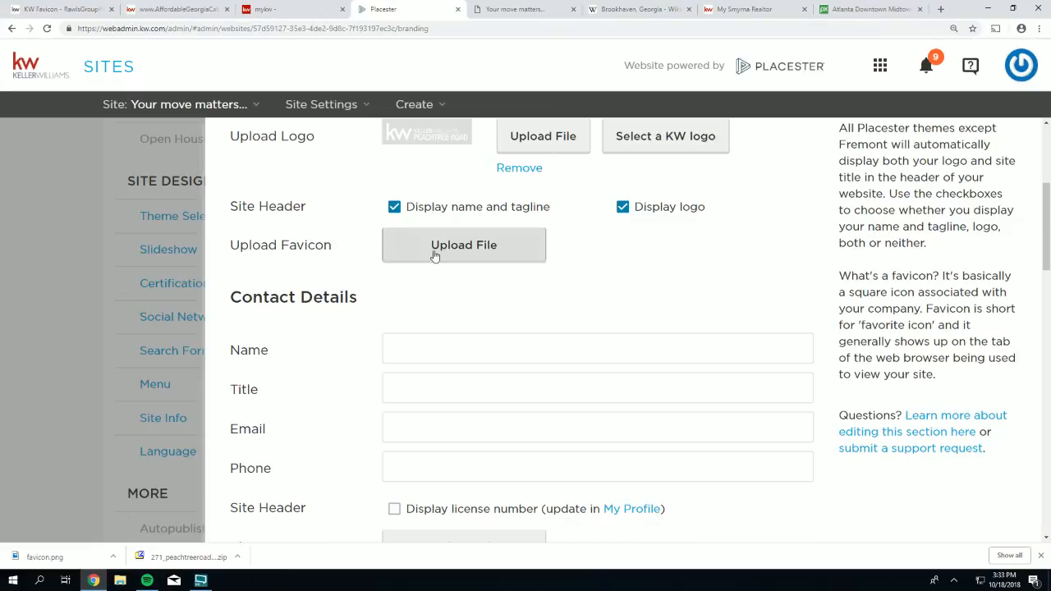
click(482, 251)
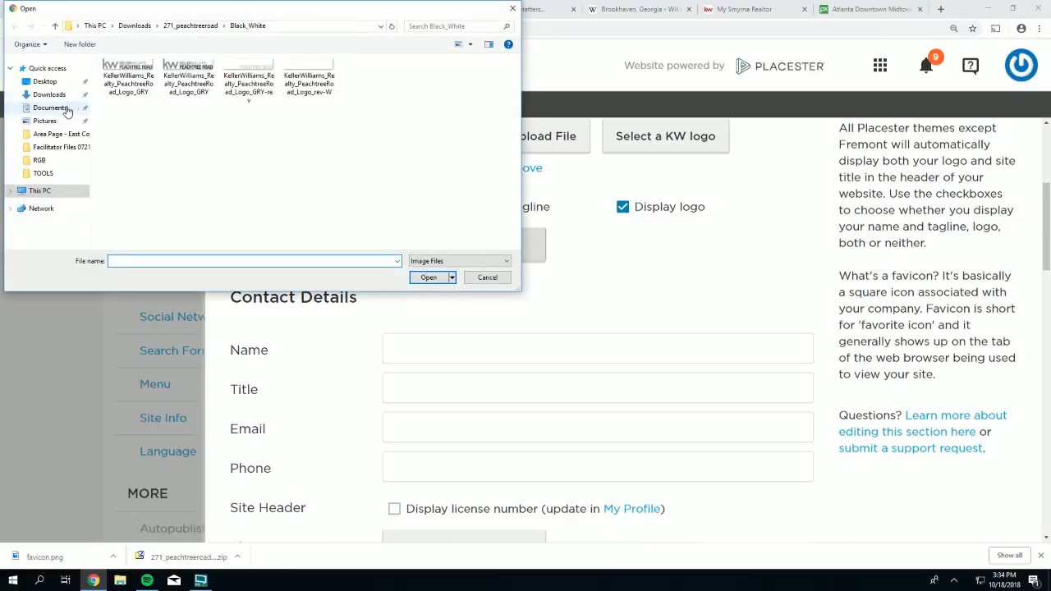
click(45, 82)
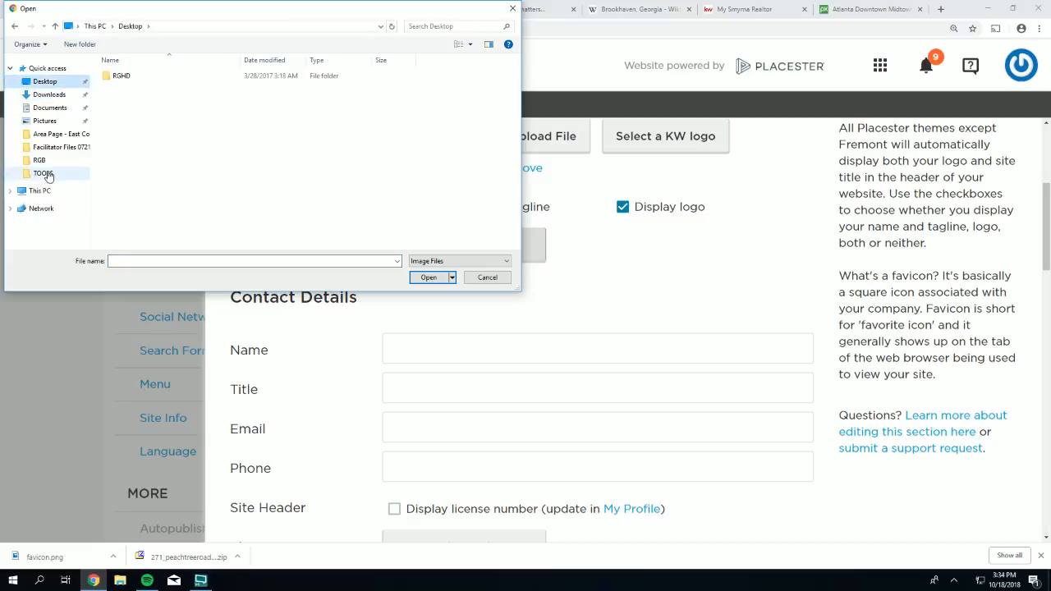
click(47, 95)
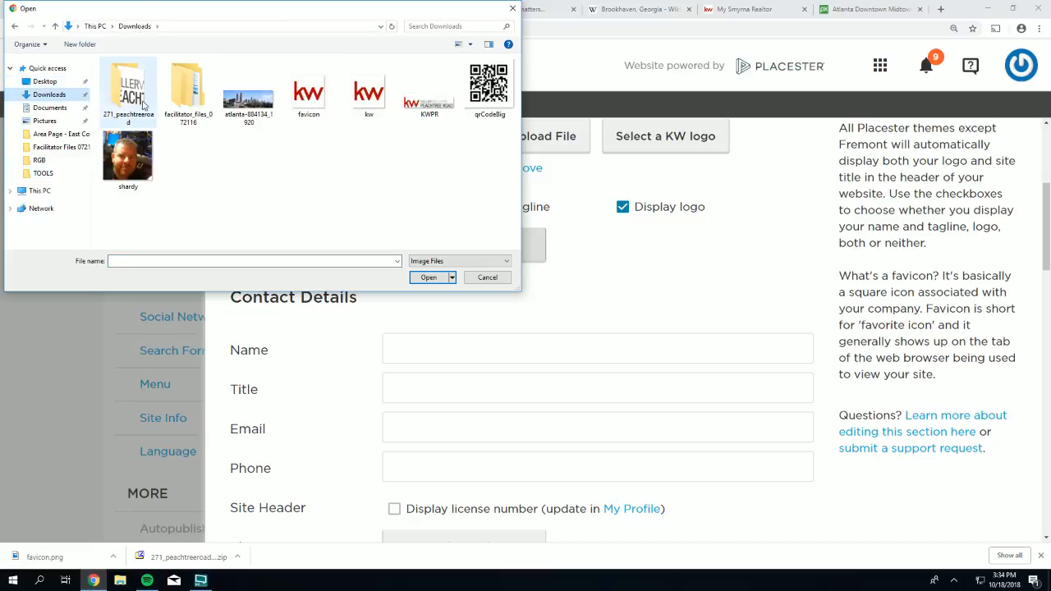
double_click(310, 87)
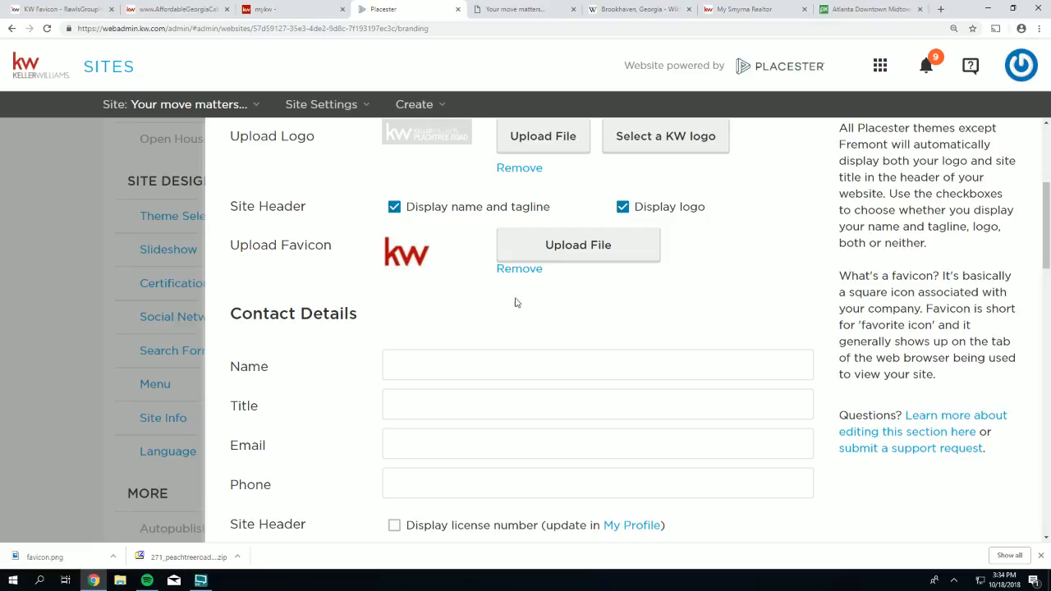
scroll(498, 329, down, 1)
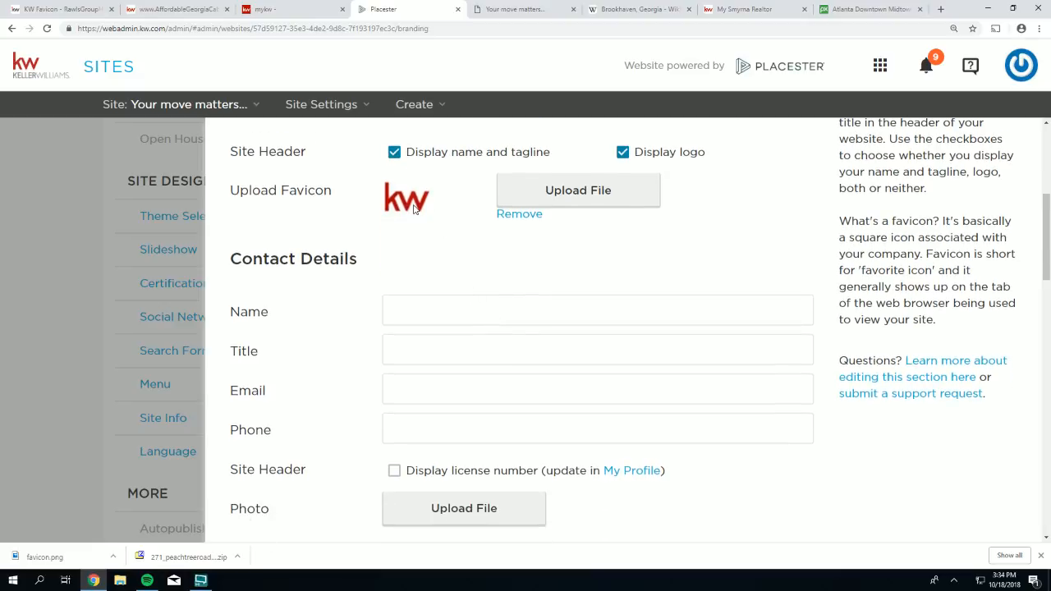
- Enter the agent's first name in the Contact Details Name field
drag(358, 263, 225, 265)
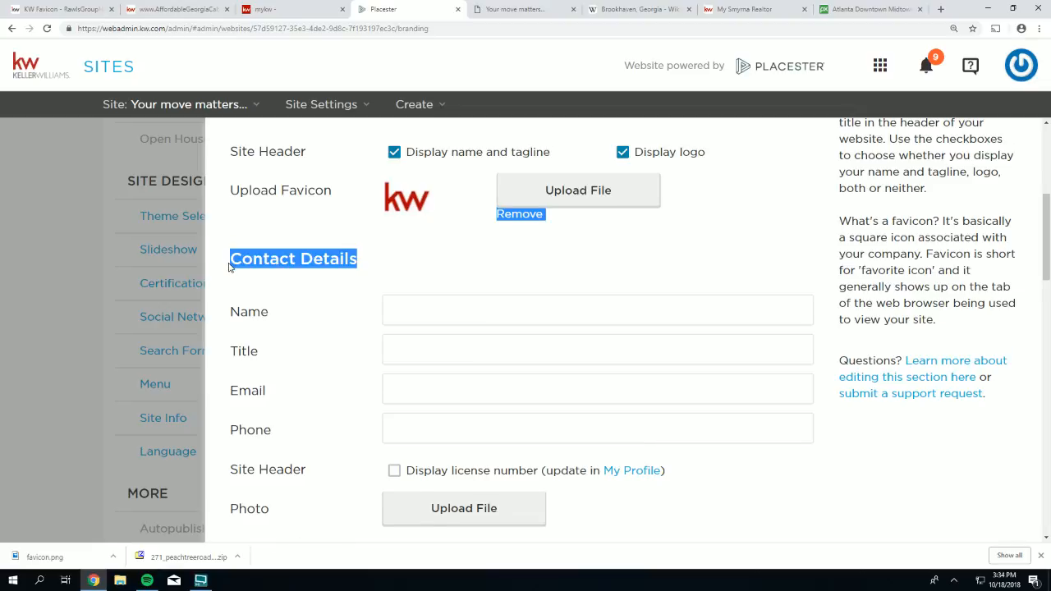
scroll(228, 266, down, 1)
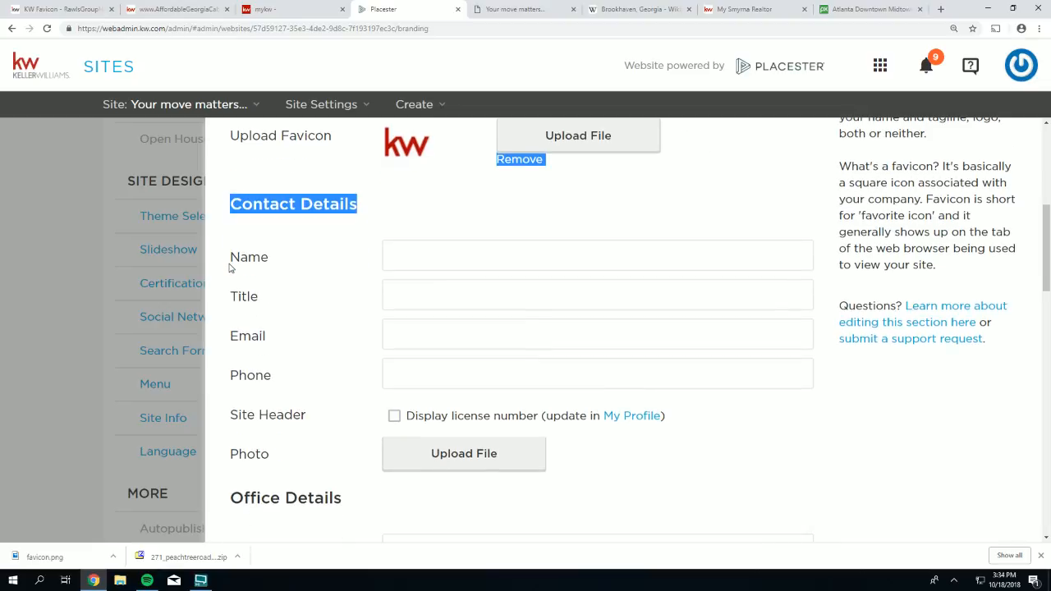
click(421, 261)
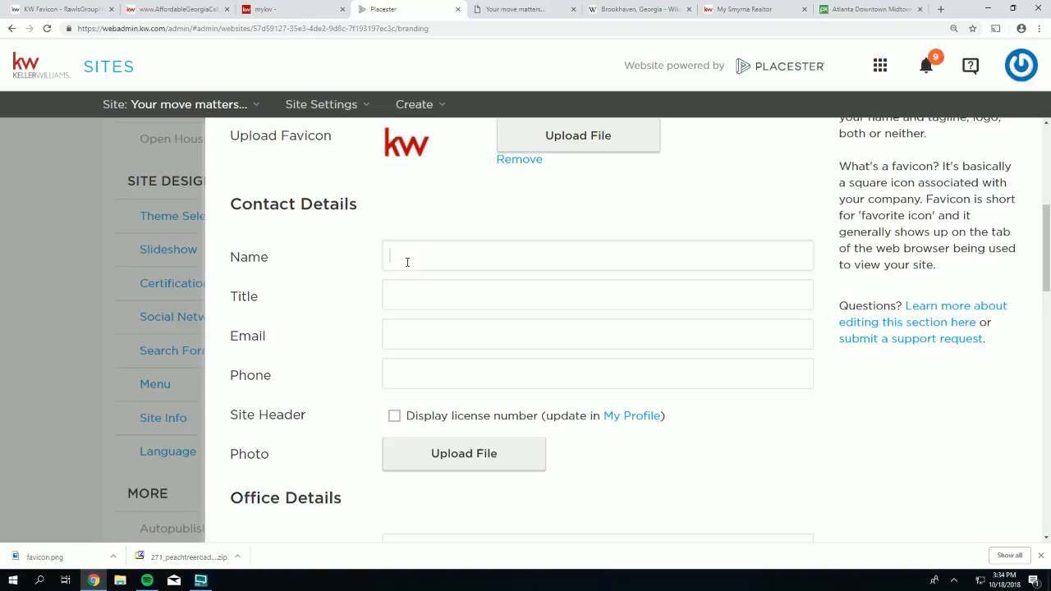
text(Scott Hardy)
drag(260, 299, 224, 298)
click(280, 335)
- Fill in the agent's e-mail address and phone number under Contact Details
drag(277, 346, 234, 344)
click(418, 333)
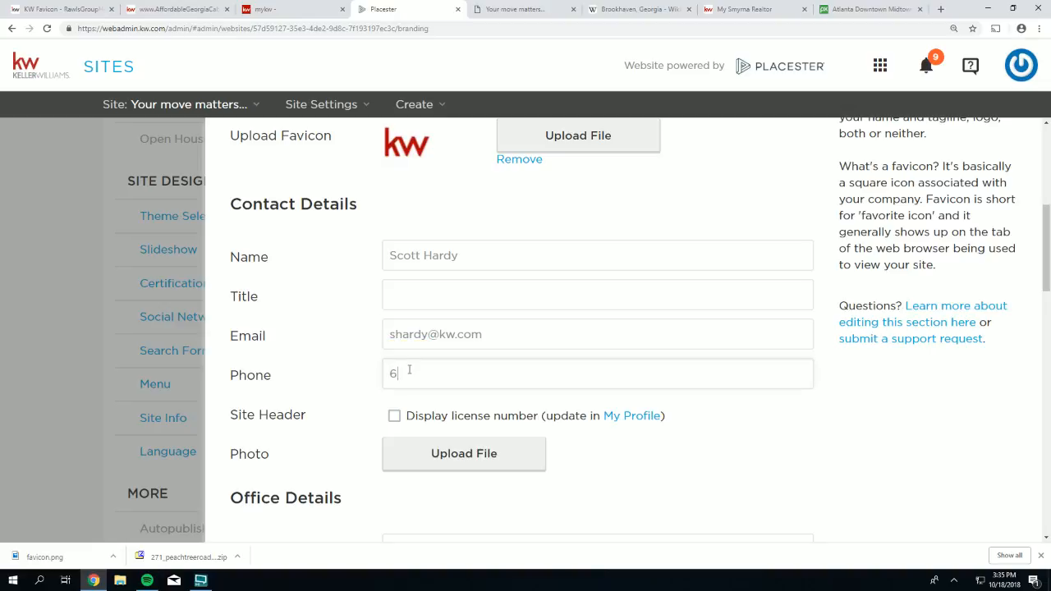
drag(315, 416, 229, 414)
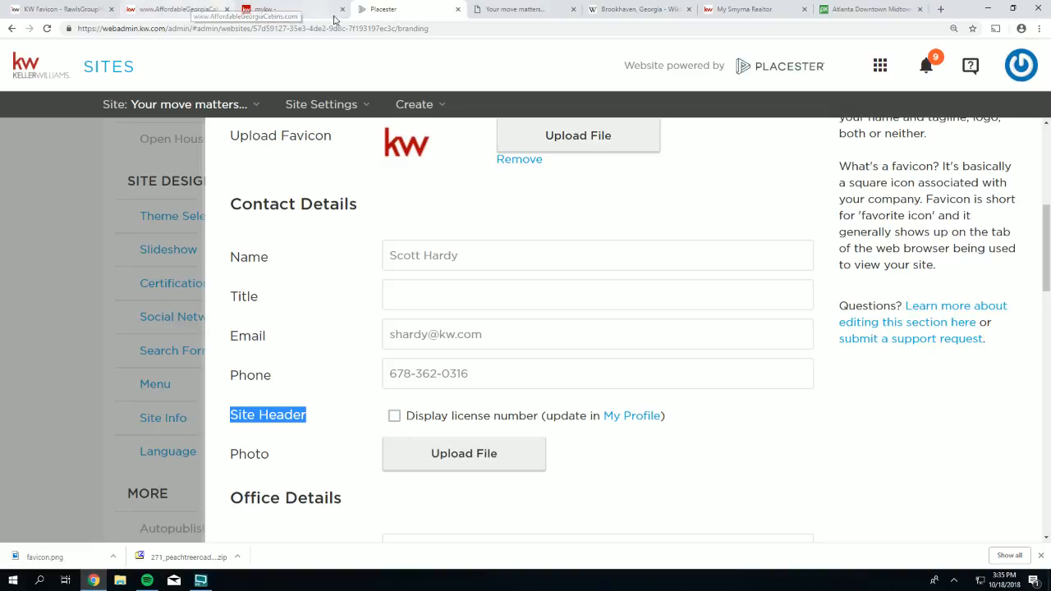
- Save the agent's profile photo from the myKW home dashboard into Downloads as a JPEG
click(268, 10)
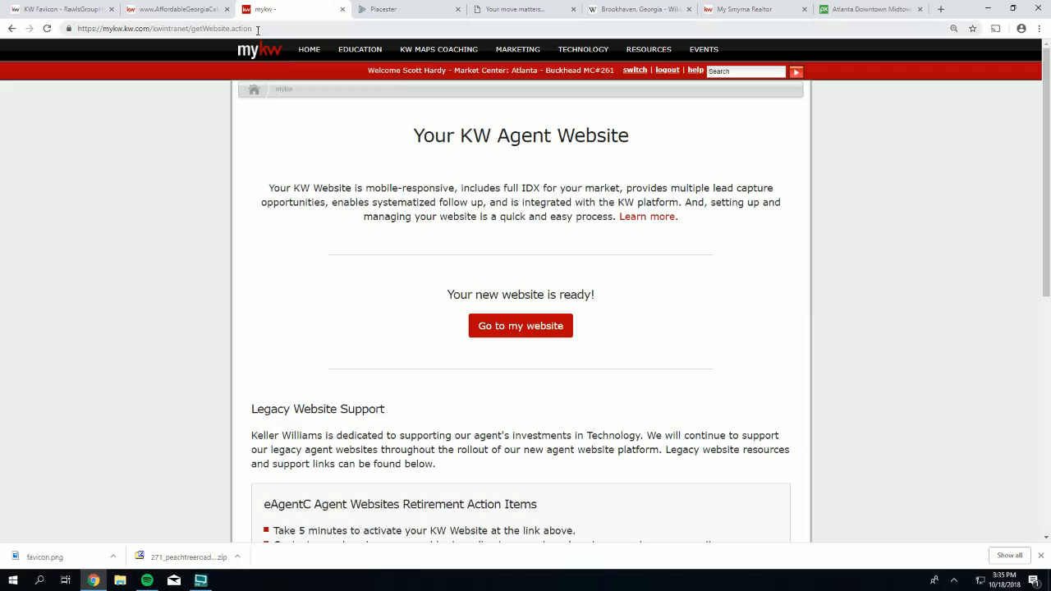
click(262, 56)
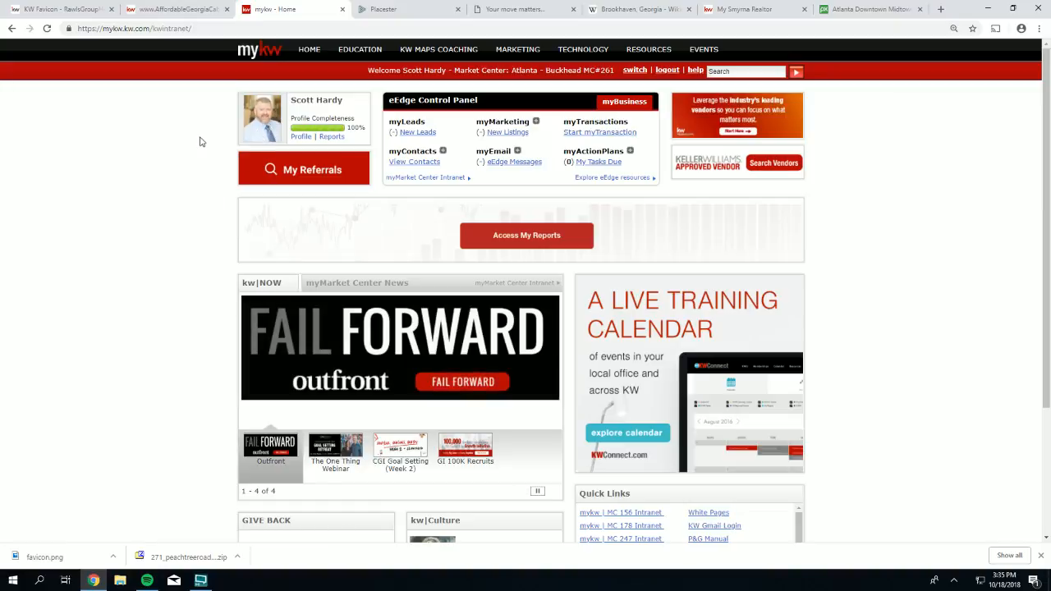
right_click(261, 122)
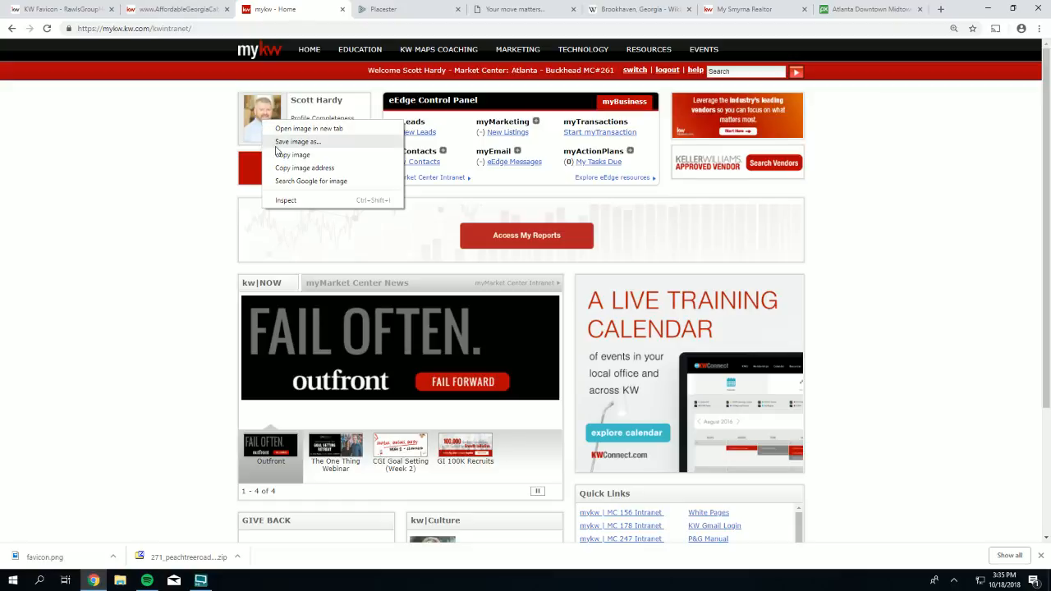
click(274, 140)
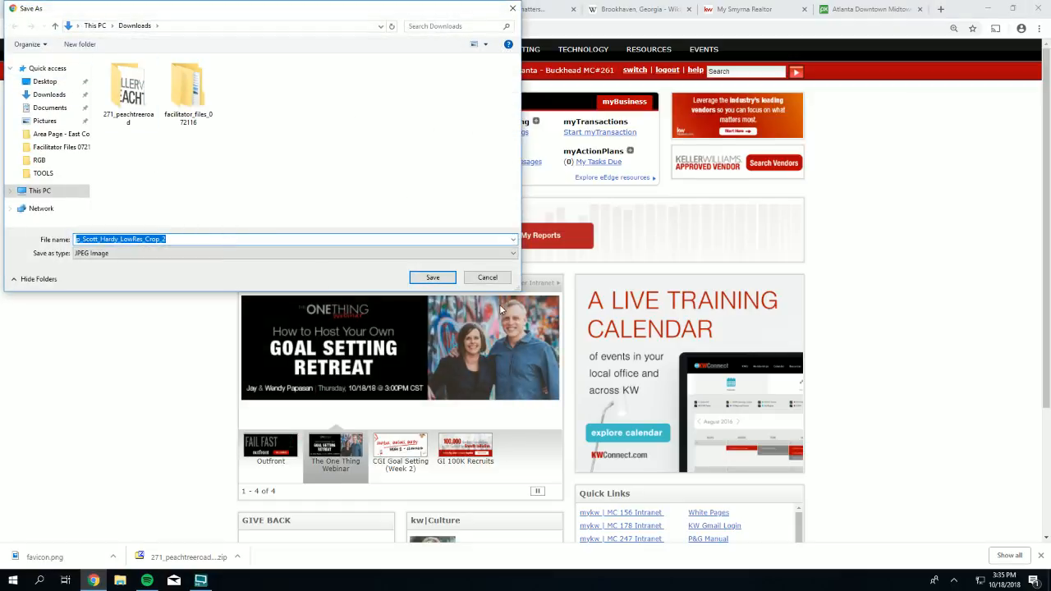
click(435, 277)
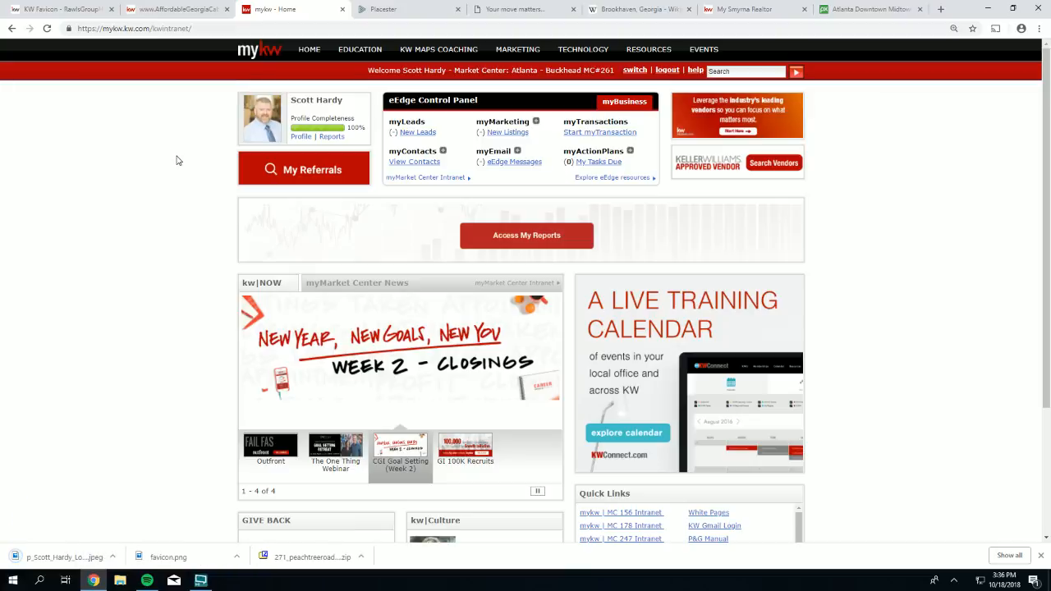
- Upload the saved headshot from Downloads as the Contact Details photo
click(381, 10)
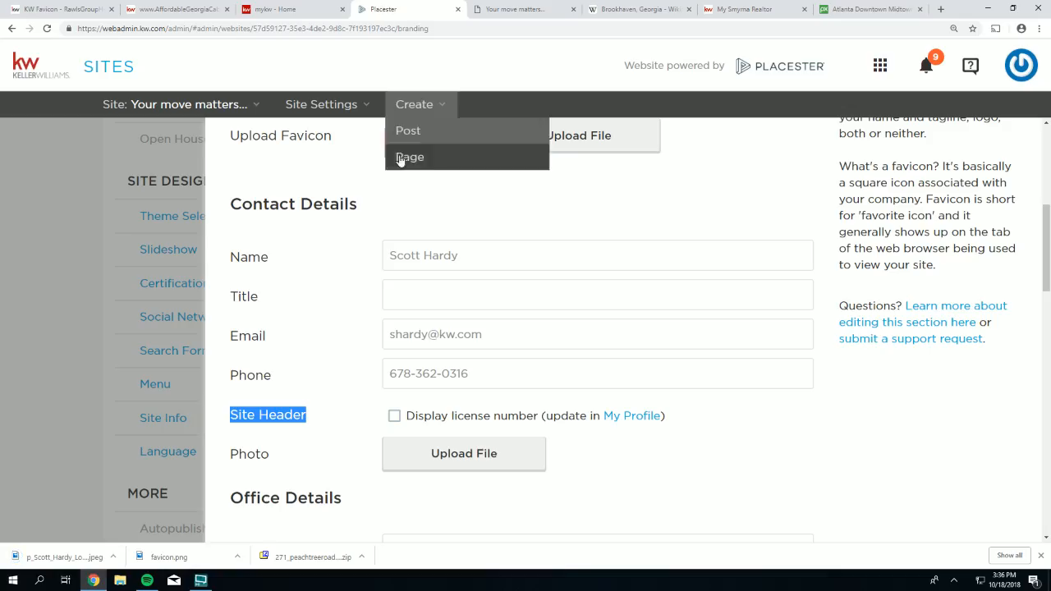
click(460, 461)
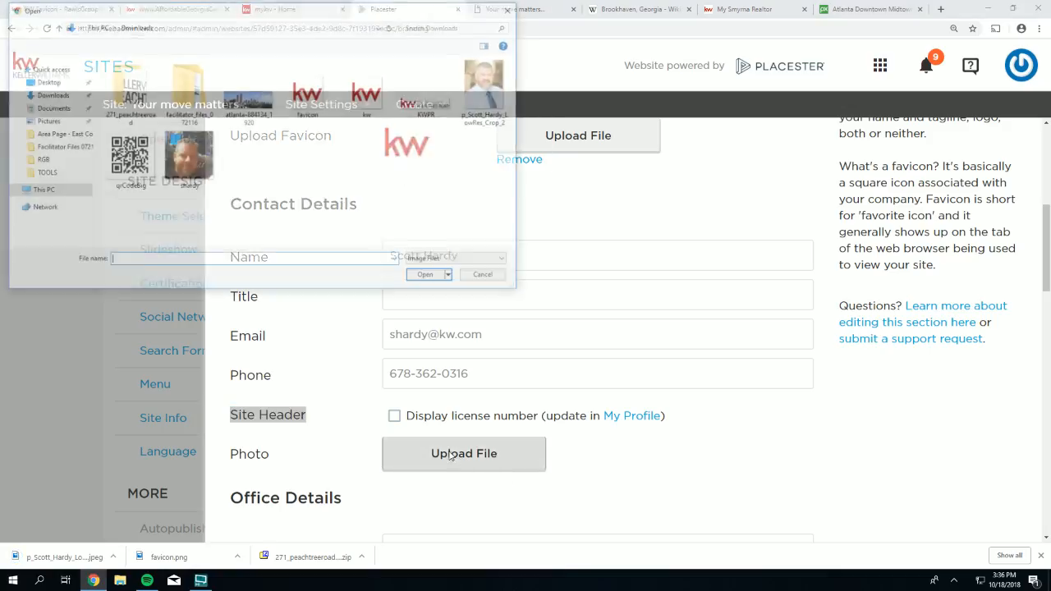
double_click(495, 92)
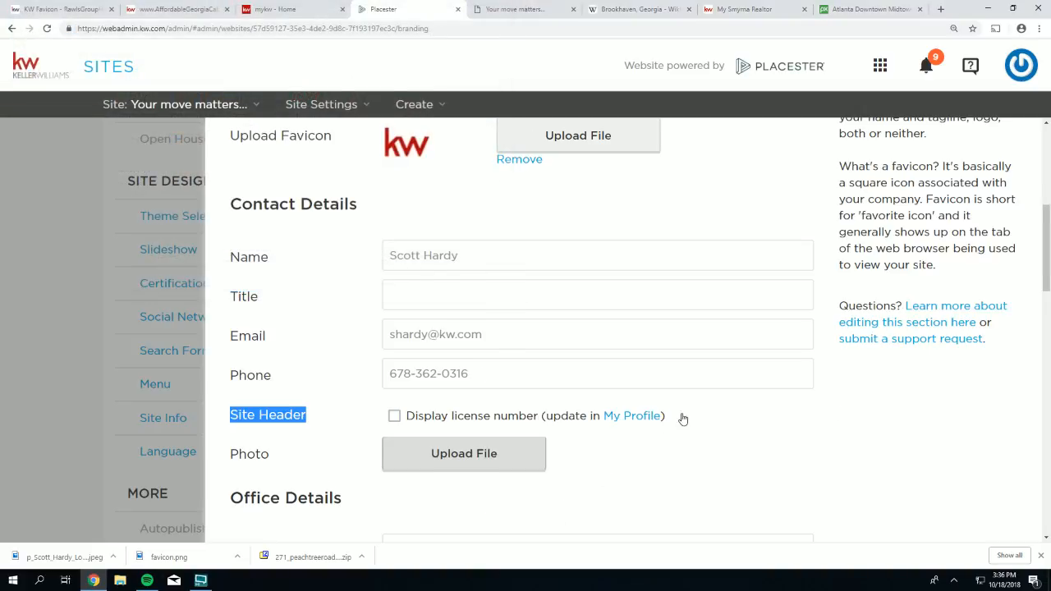
scroll(683, 421, down, 2)
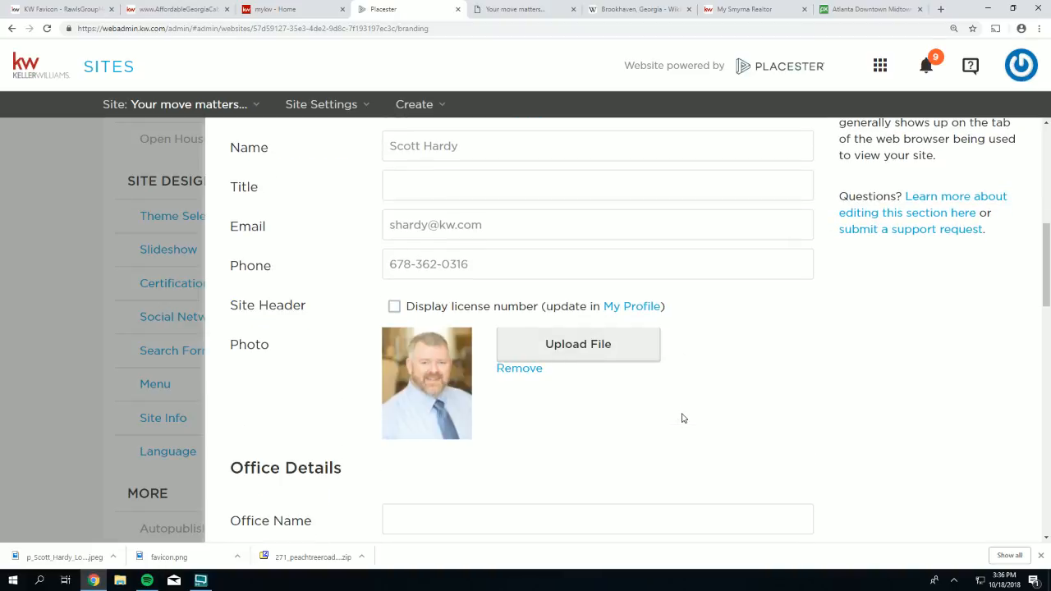
scroll(681, 419, down, 1)
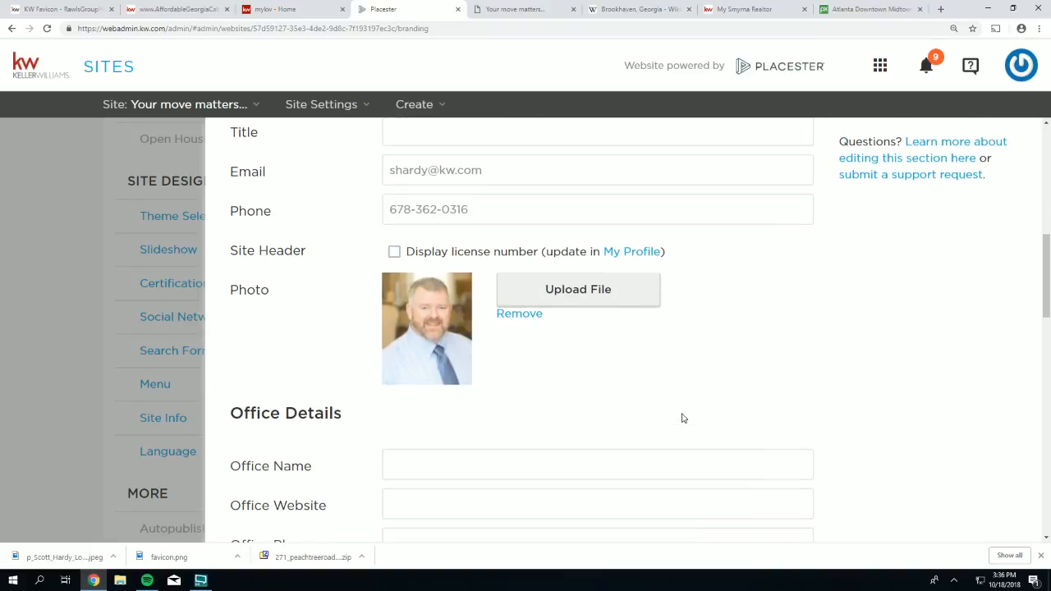
scroll(682, 418, down, 1)
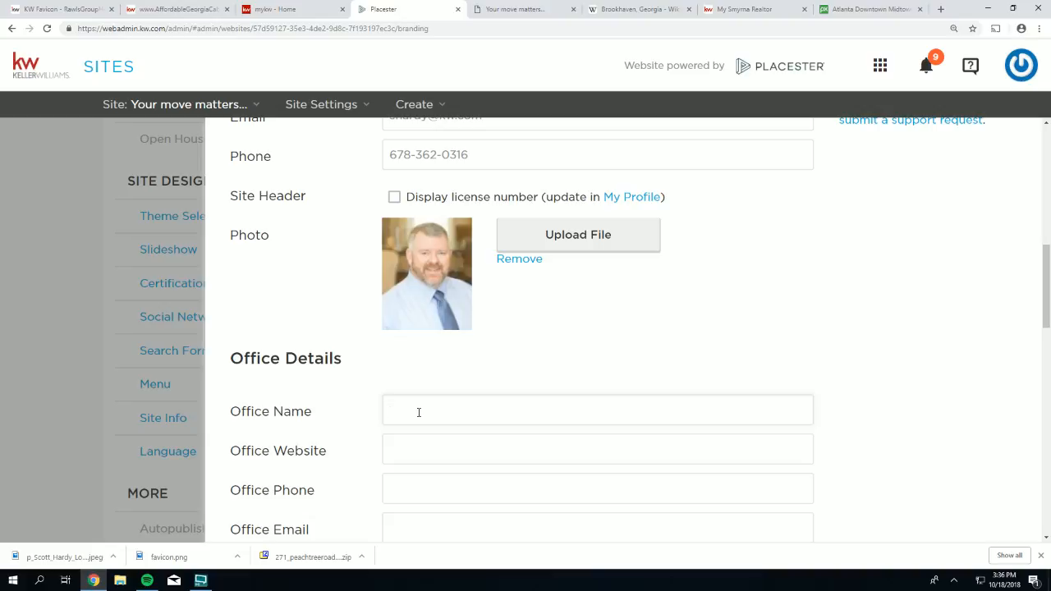
- Type 'Keller Williams Realty Peachtree Road' into the Office Name field, correcting the typo
text(Keller Williams Realty Peachtree Road)
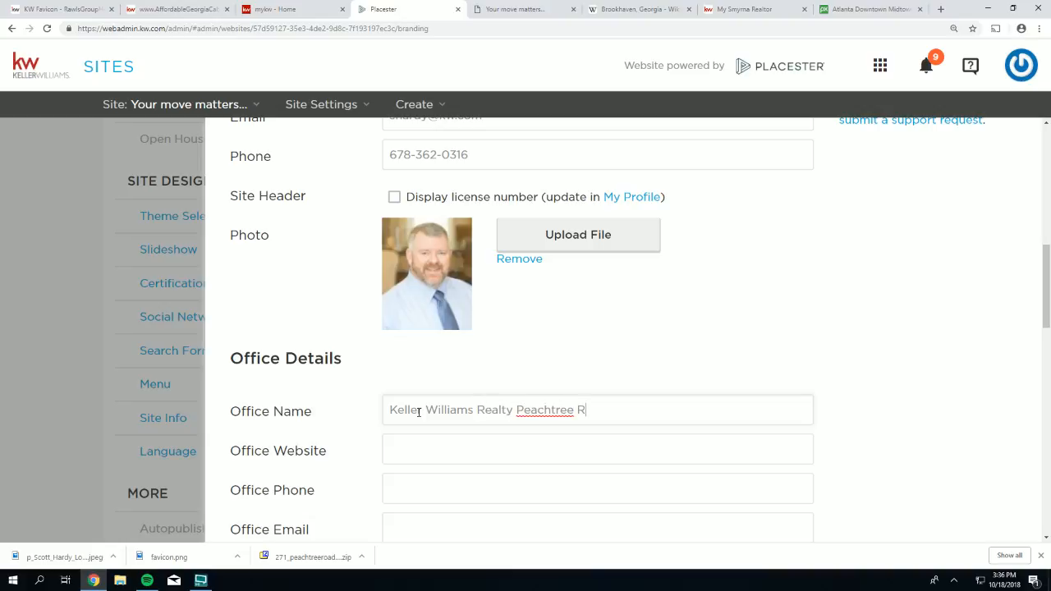
key(BackSpace)
key(BackSpace)
key(BackSpace)
scroll(479, 271, down, 4)
scroll(482, 240, up, 3)
scroll(482, 240, up, 8)
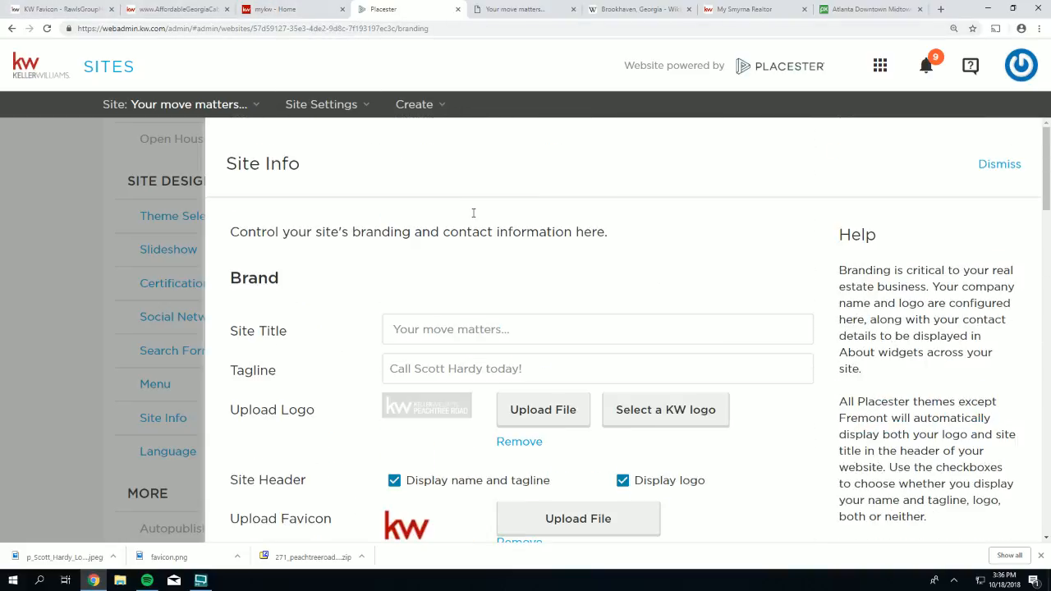
scroll(473, 213, down, 1)
scroll(473, 212, down, 16)
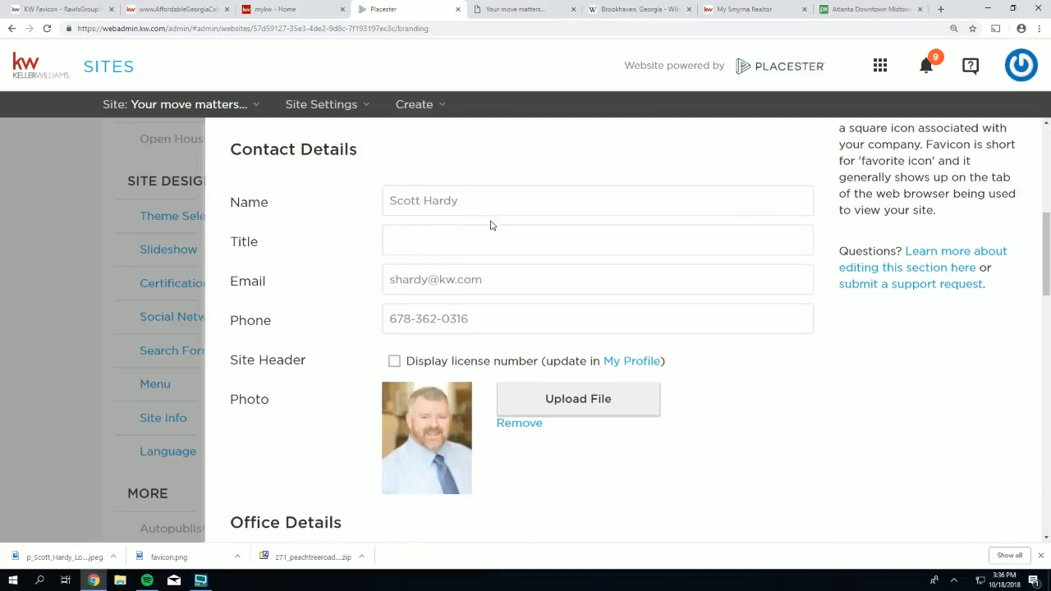
scroll(566, 185, up, 3)
click(608, 249)
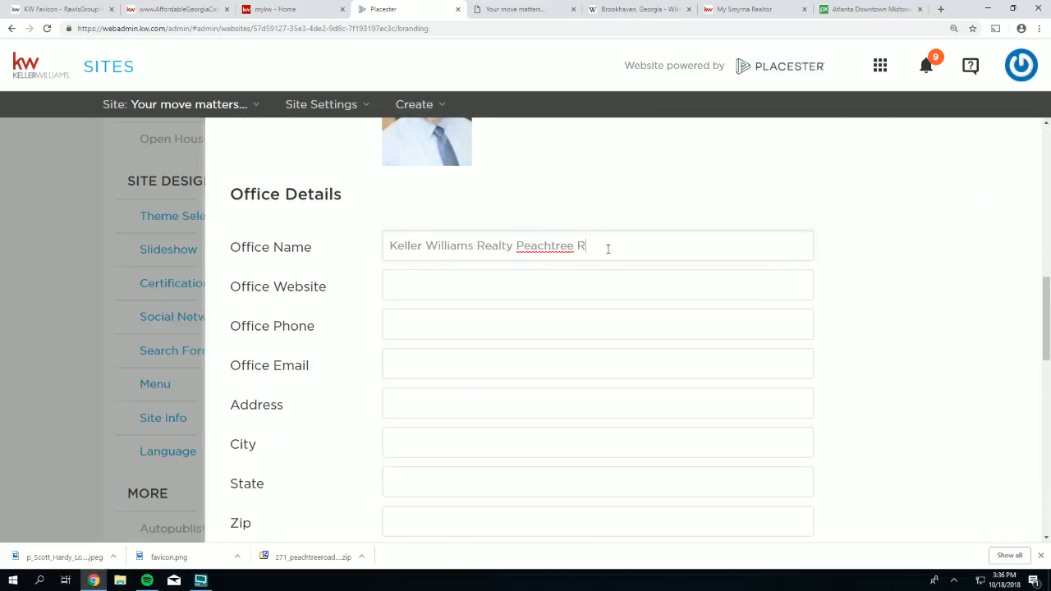
text(oad)
- Delete 'Realty' so the Office Name reads 'Keller Williams Peachtree Road'
drag(515, 246, 475, 246)
key(BackSpace)
key(BackSpace)
scroll(486, 258, down, 1)
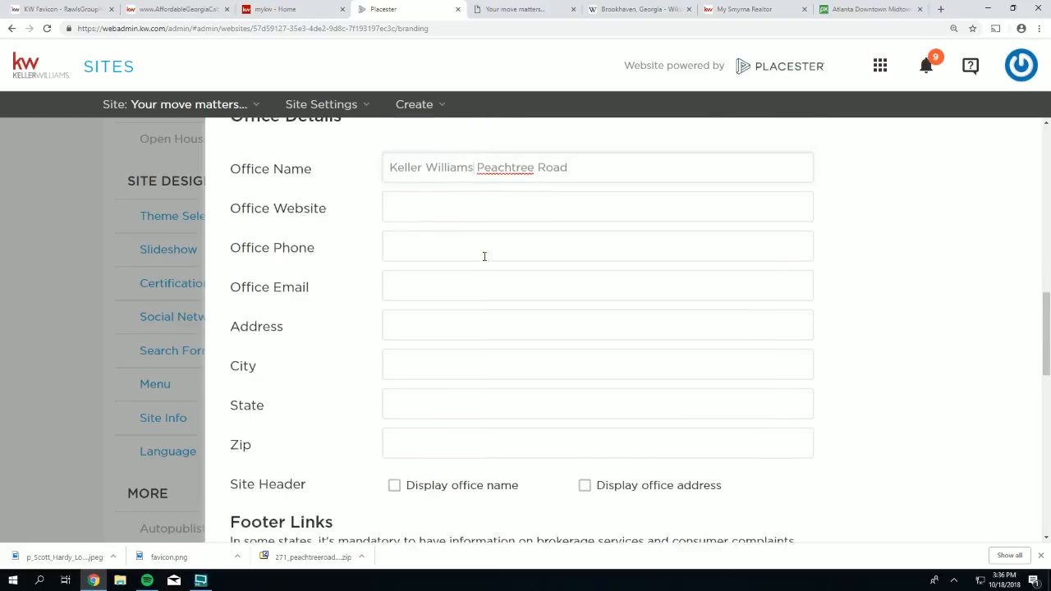
scroll(484, 254, up, 2)
scroll(485, 256, up, 7)
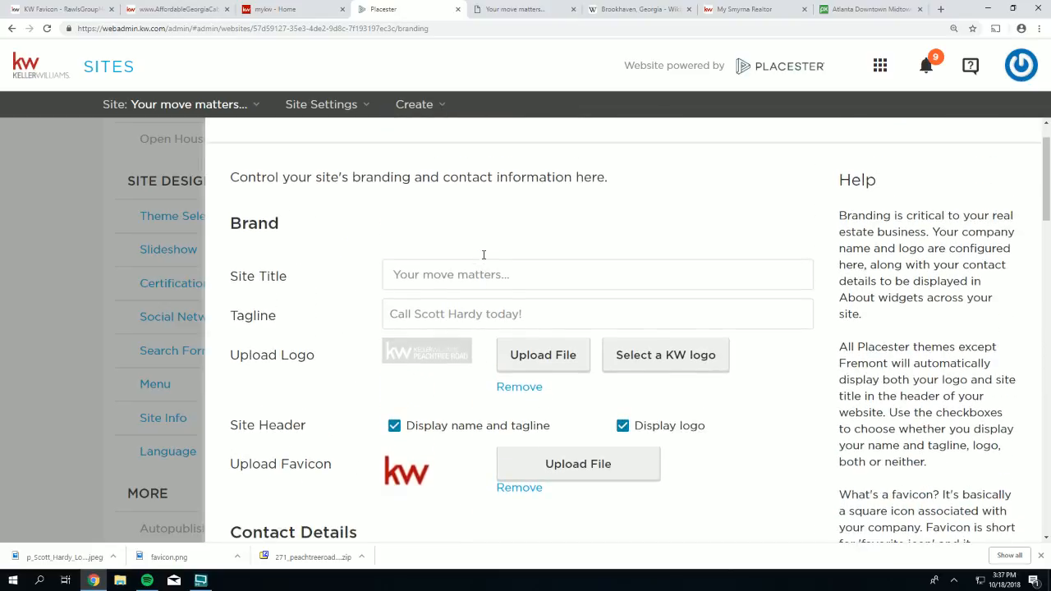
scroll(472, 288, down, 1)
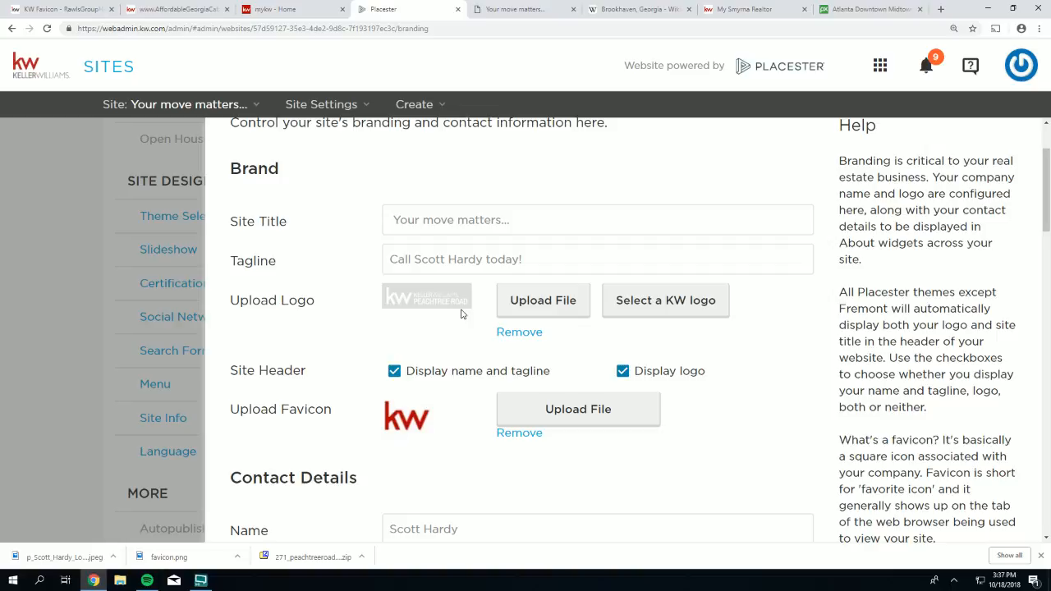
scroll(464, 316, down, 5)
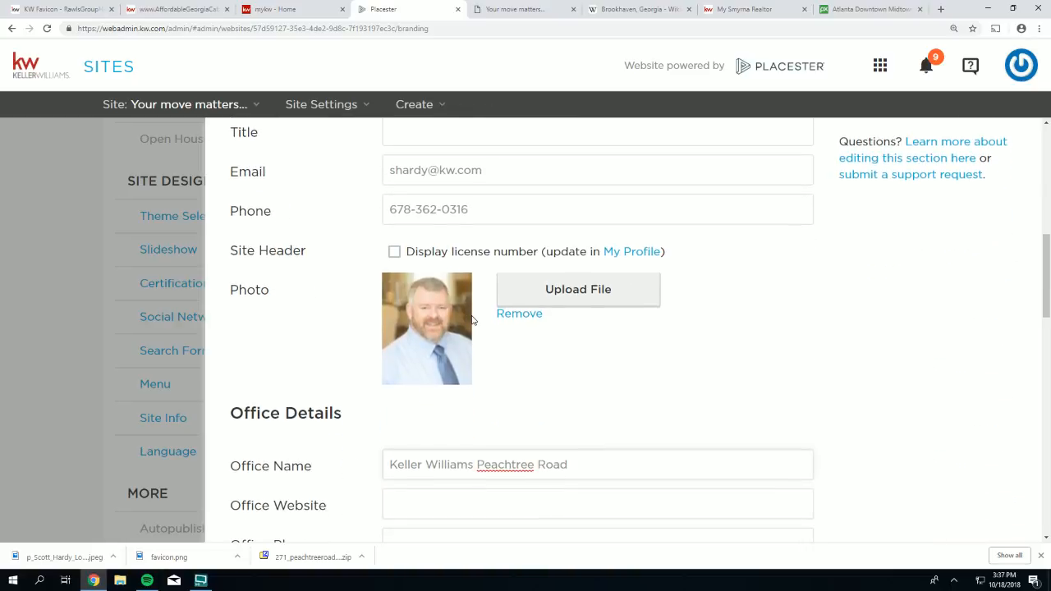
scroll(473, 320, down, 3)
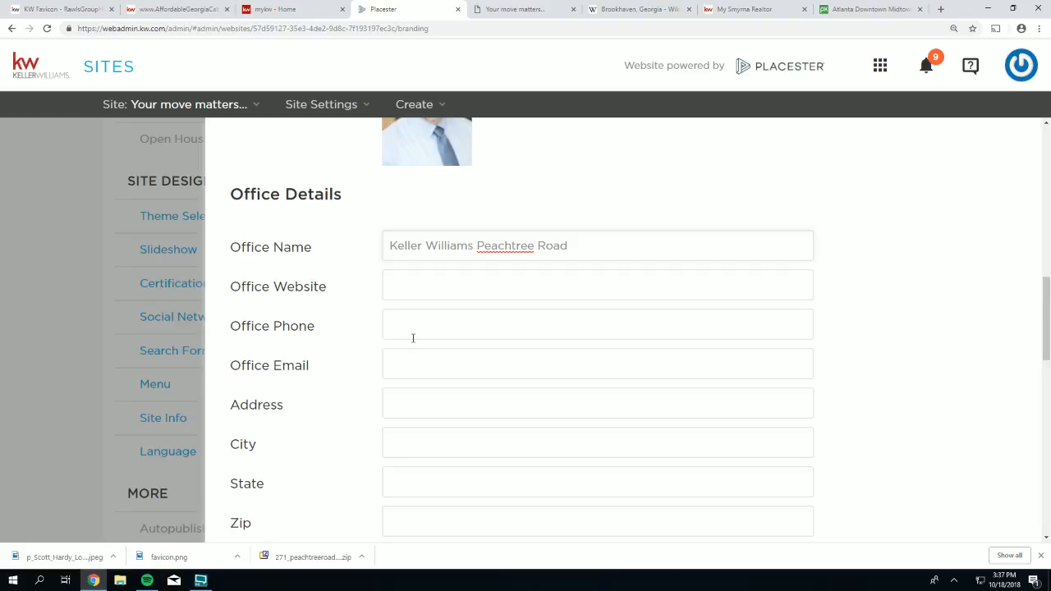
drag(335, 284, 237, 288)
click(237, 292)
click(424, 322)
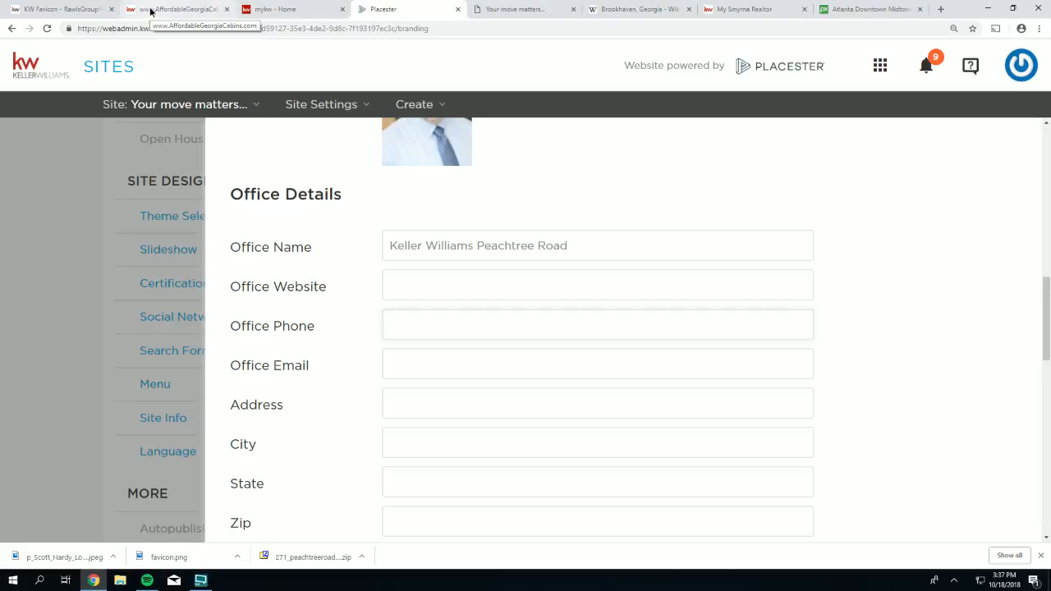
- Open the Peachtree Road office website from the help desk page footer link
click(149, 10)
click(91, 10)
scroll(666, 510, down, 5)
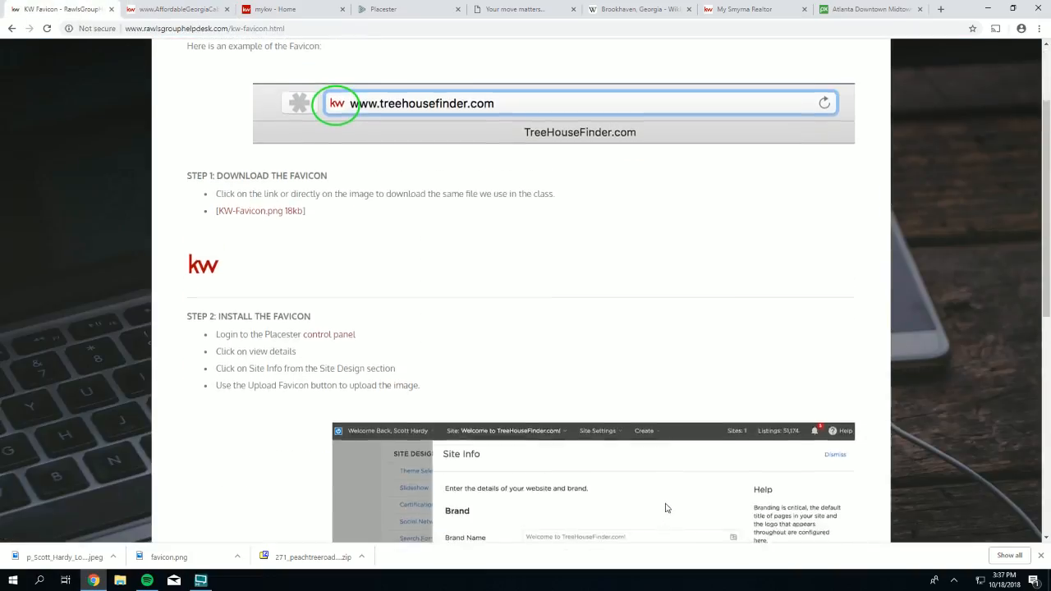
scroll(678, 539, down, 2)
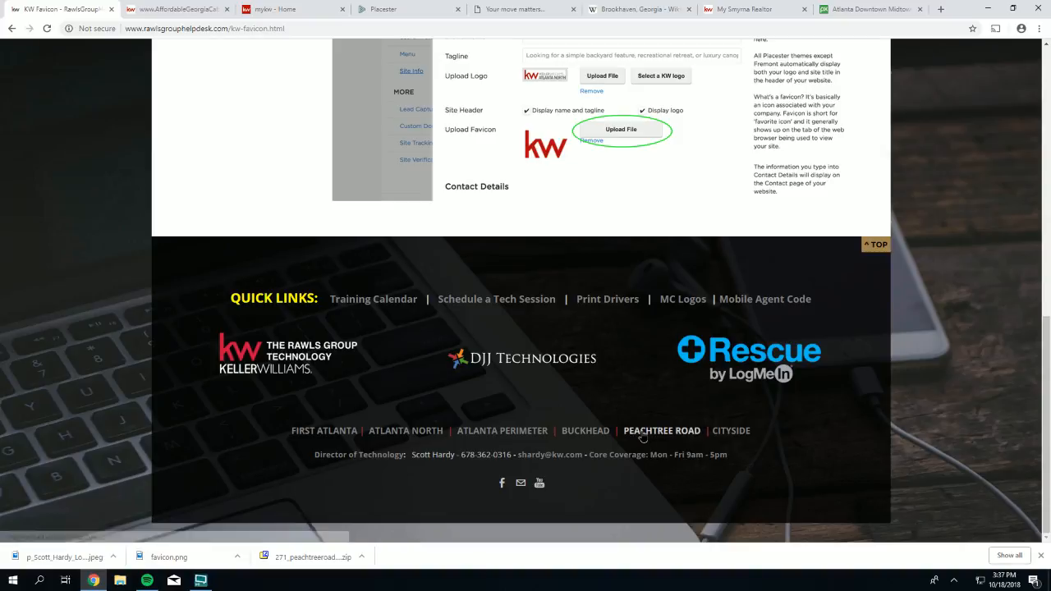
click(694, 432)
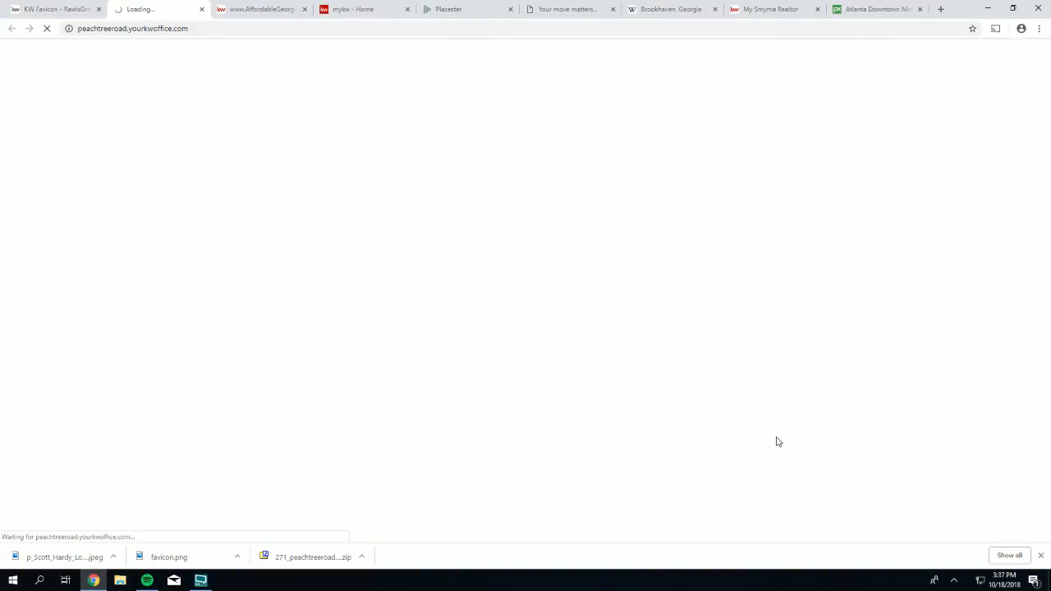
click(1041, 555)
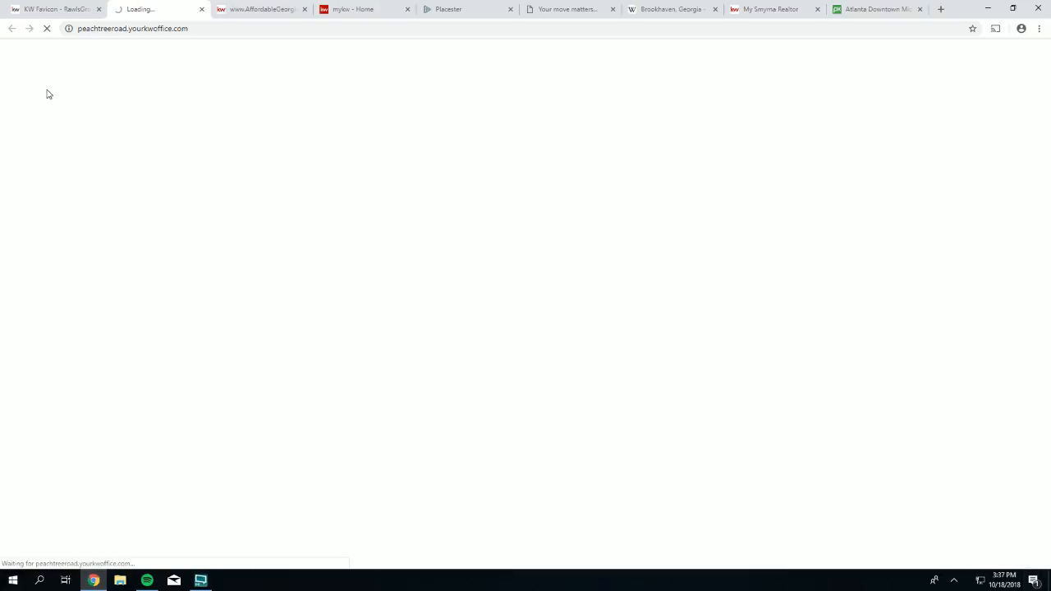
click(209, 30)
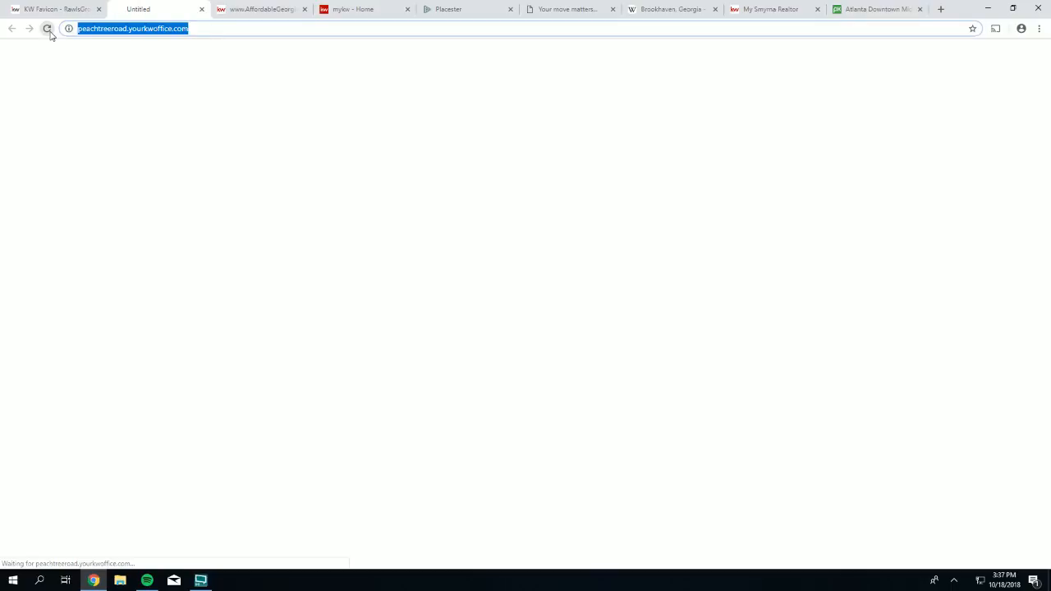
click(46, 27)
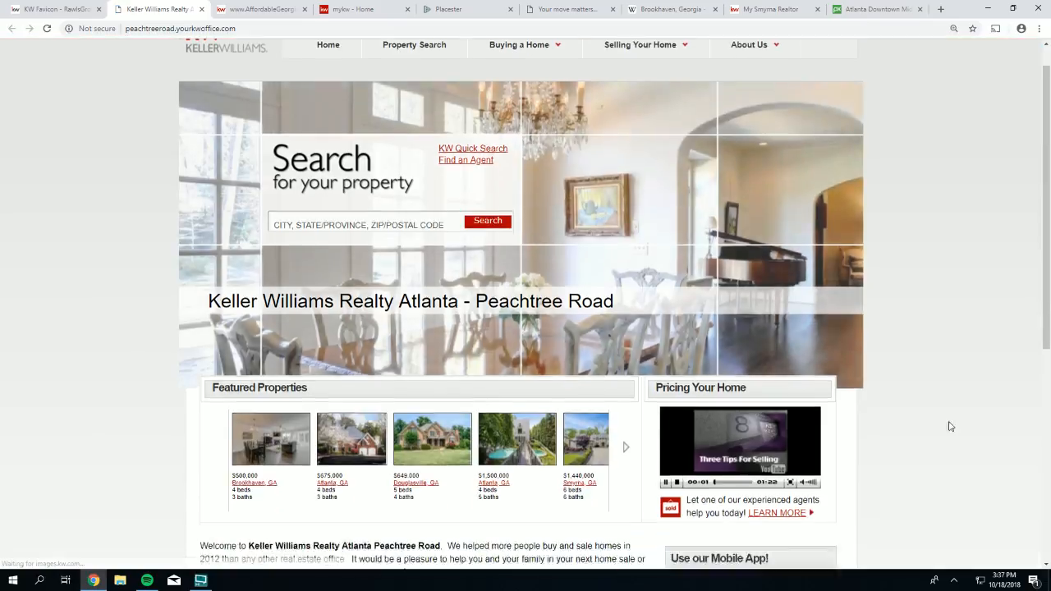
scroll(865, 425, down, 5)
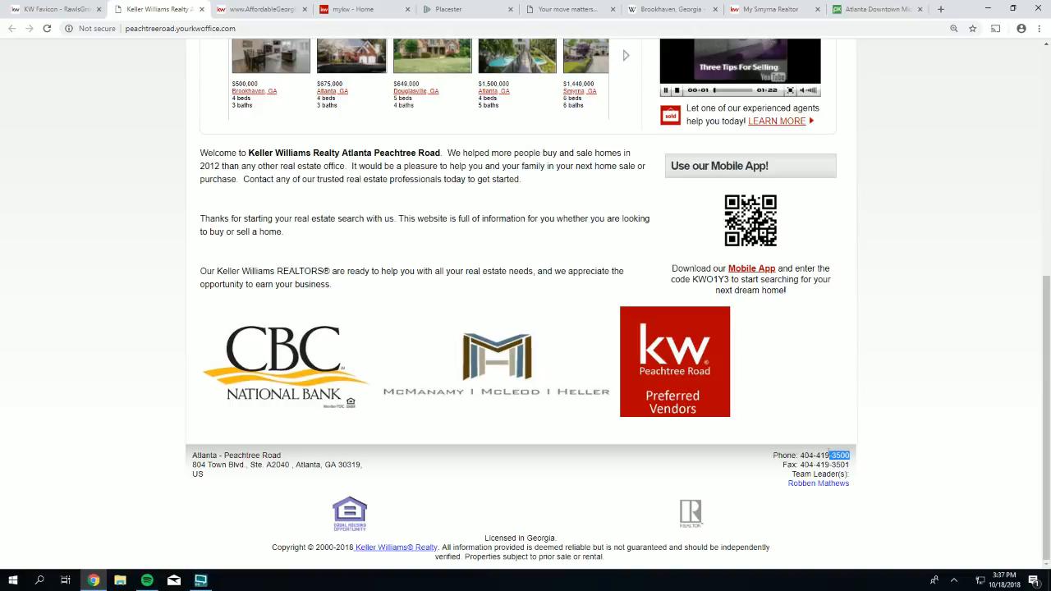
drag(853, 455, 801, 455)
key(ctrl+c)
right_click(806, 452)
click(824, 461)
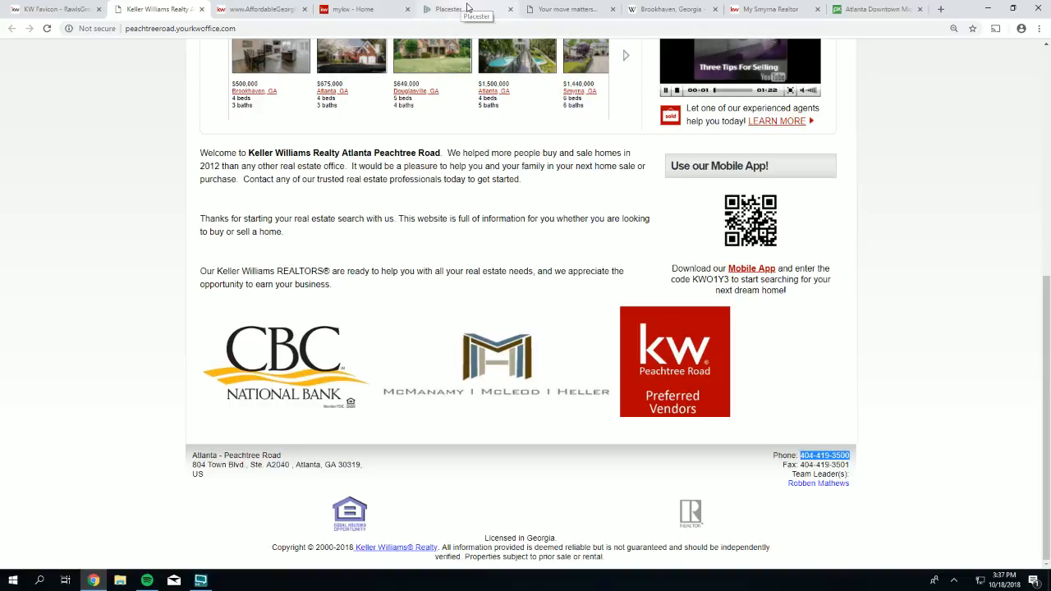
click(423, 11)
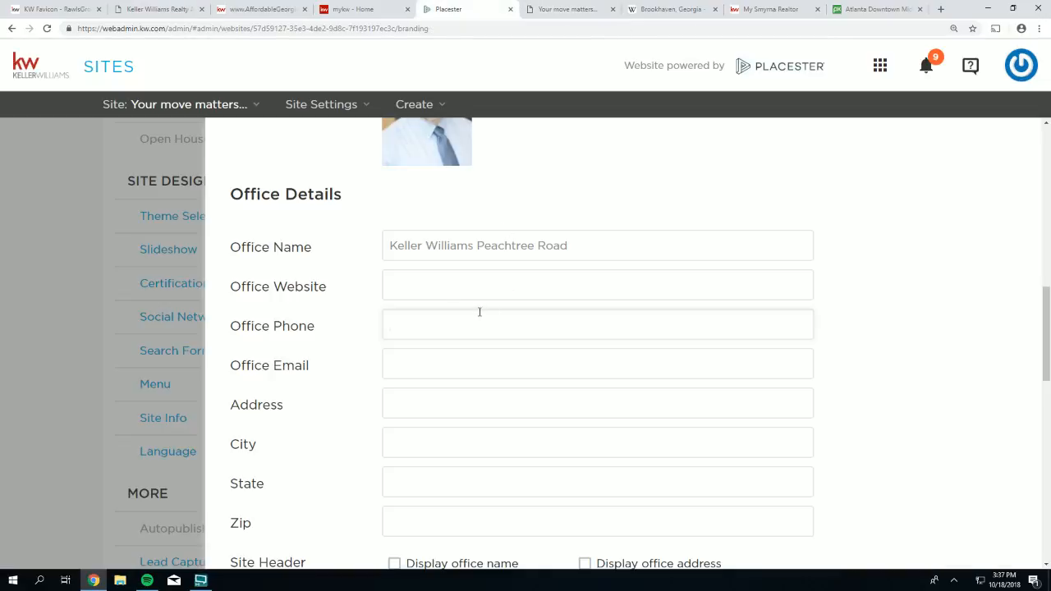
right_click(404, 317)
click(439, 387)
click(396, 368)
text(804 Town Blvd, )
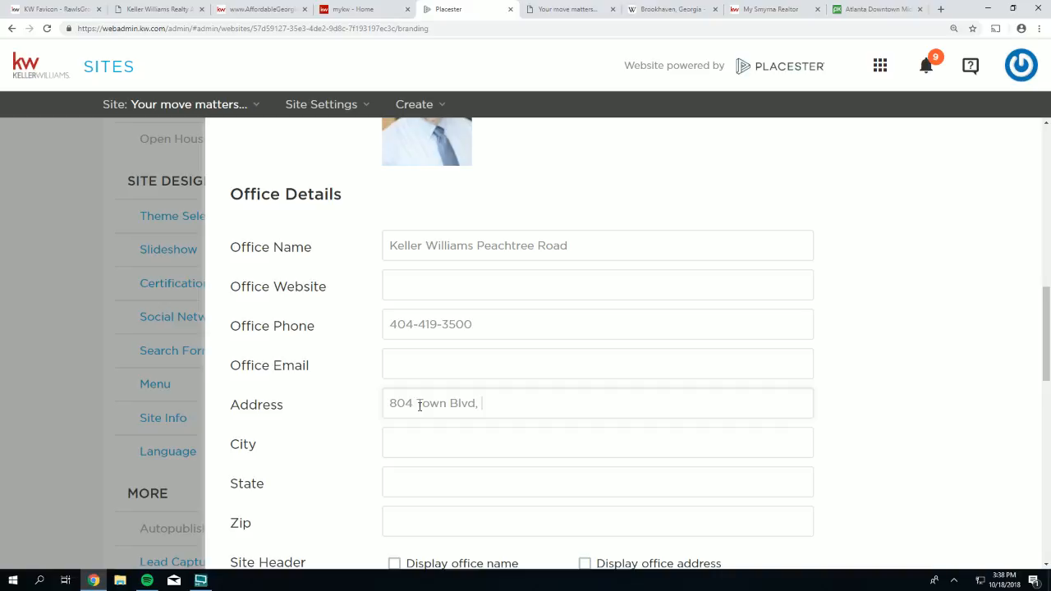
text(Ste A2040)
key(Tab)
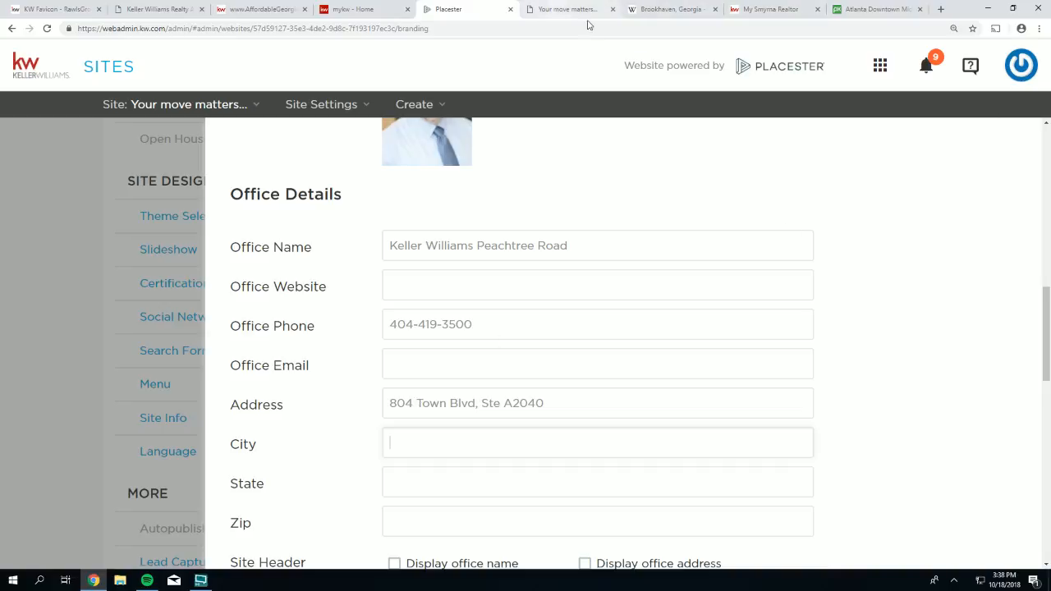
- Fill in City Atlanta, State Ga and Zip 30319, checking the city in the office site footer
click(611, 8)
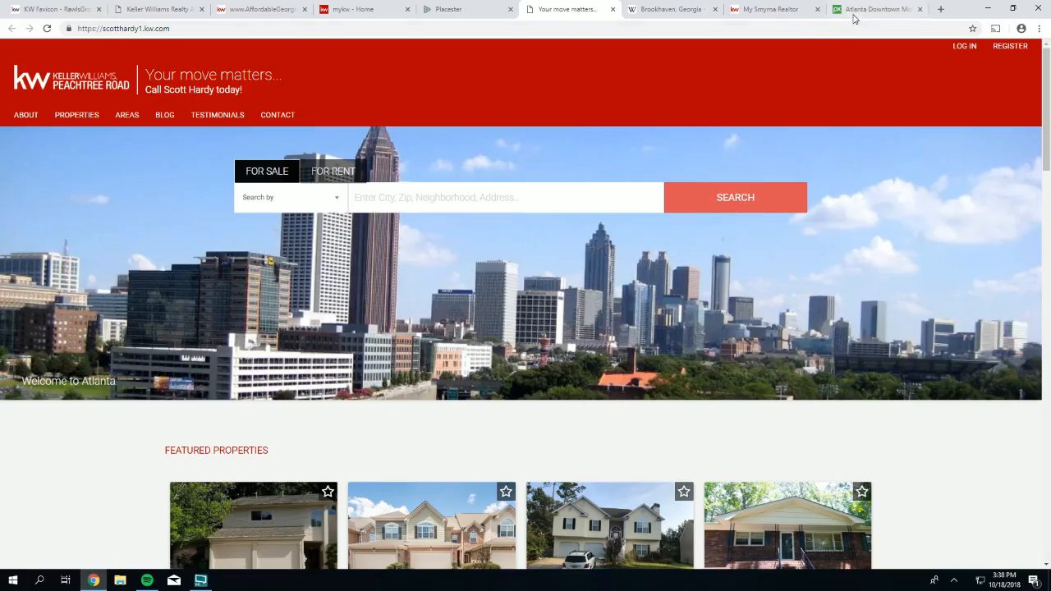
click(217, 9)
click(196, 9)
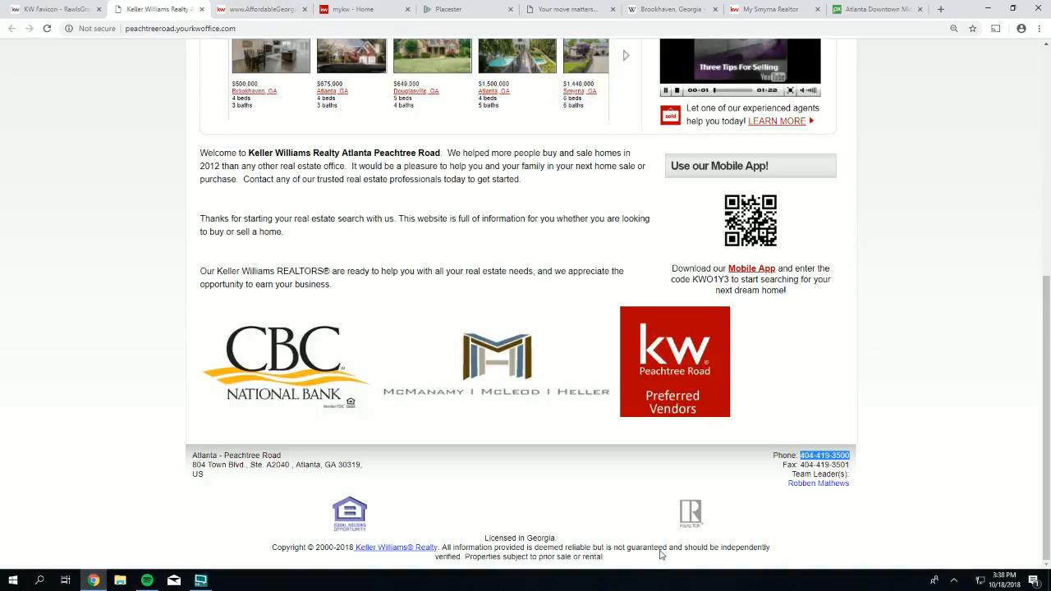
double_click(304, 465)
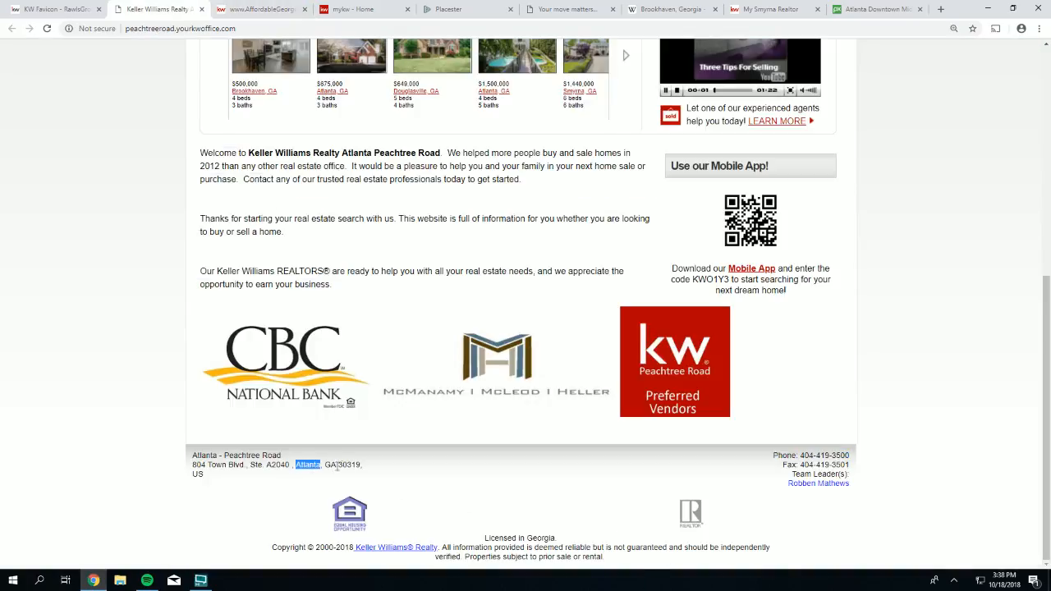
click(450, 9)
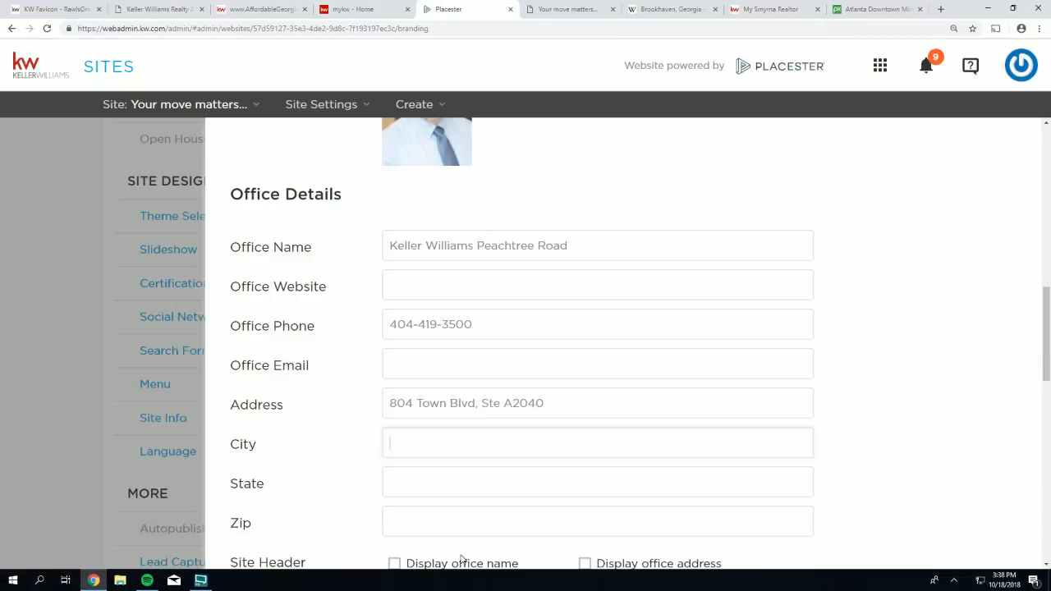
text(Atlanta)
text(Ga)
key(Tab)
text(30319)
- Save the updated office details
scroll(380, 426, down, 1)
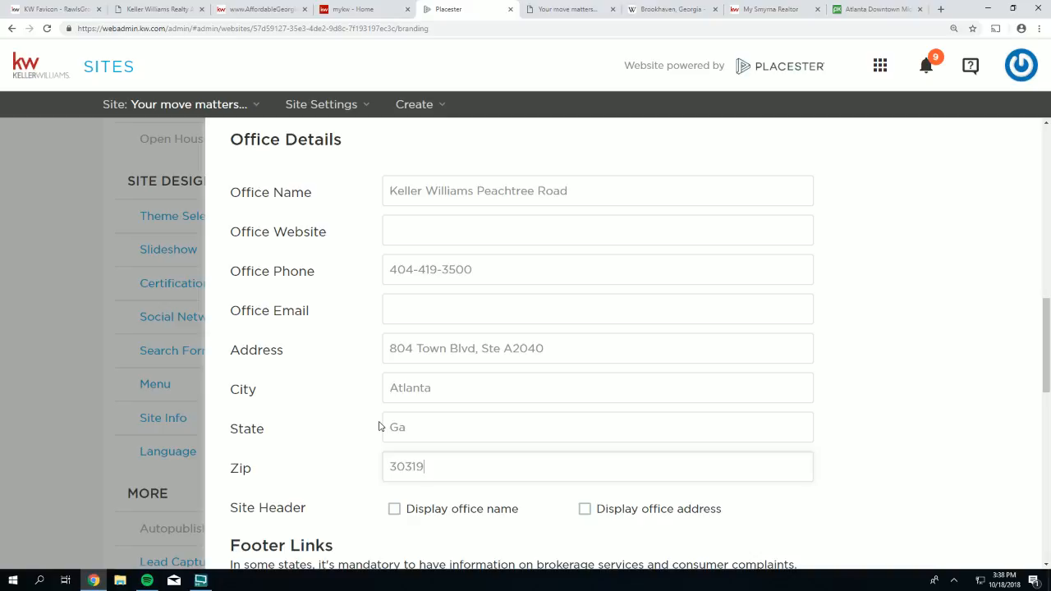
scroll(386, 493, up, 1)
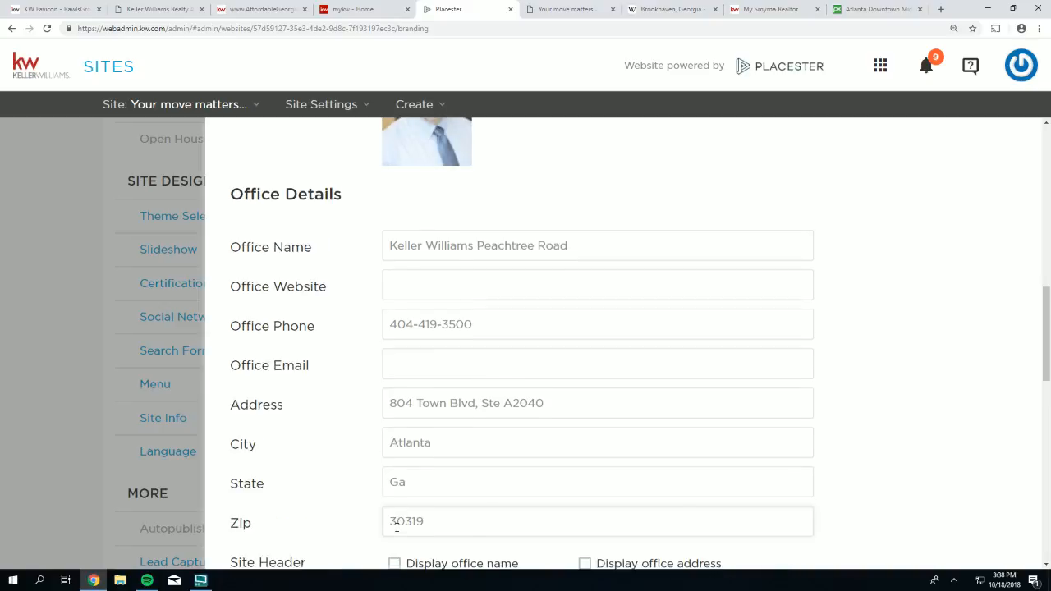
scroll(394, 526, down, 3)
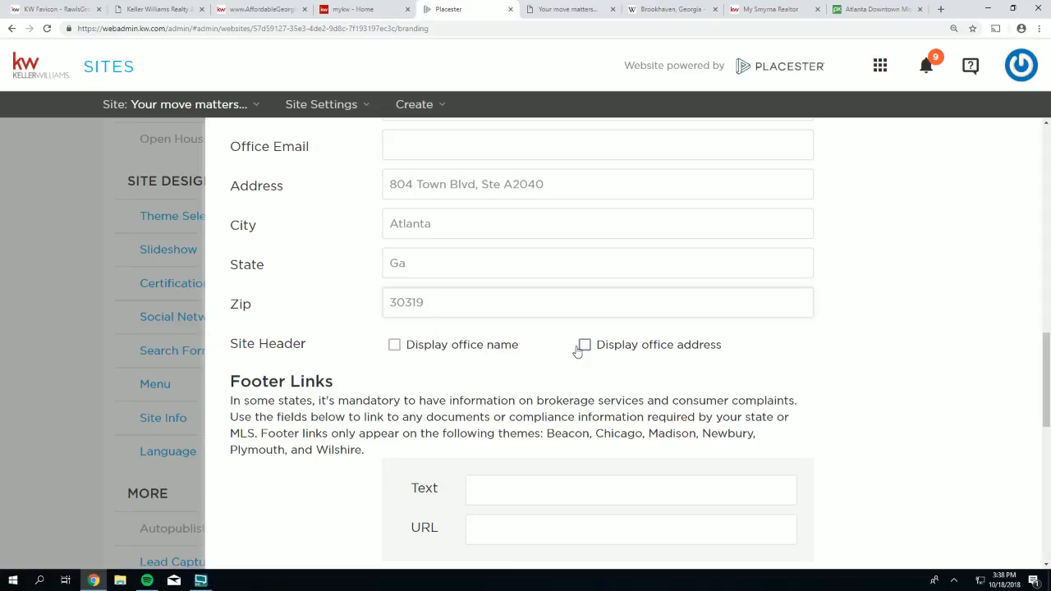
scroll(577, 351, down, 10)
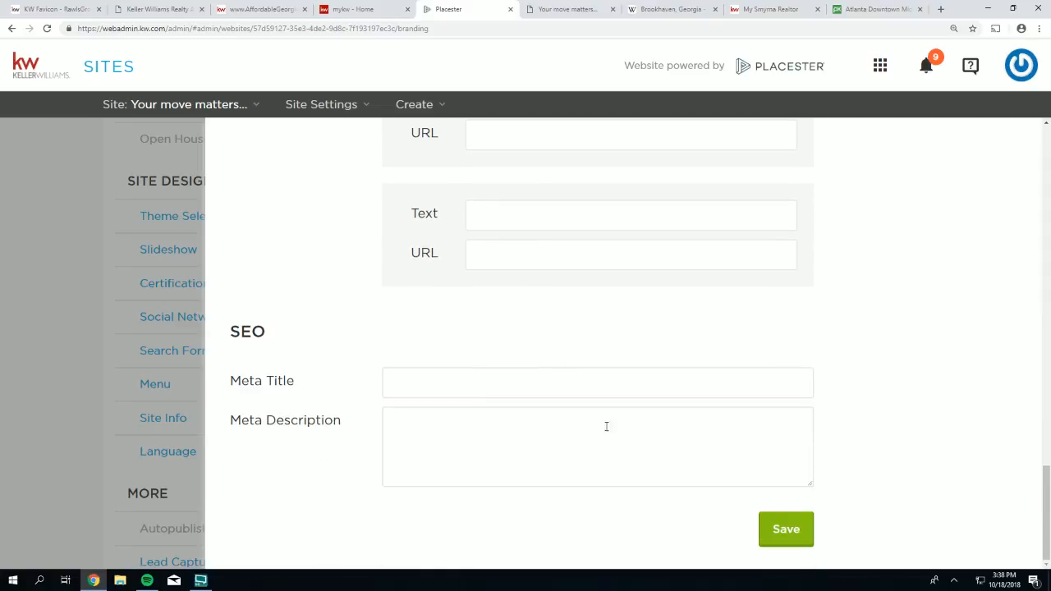
click(777, 531)
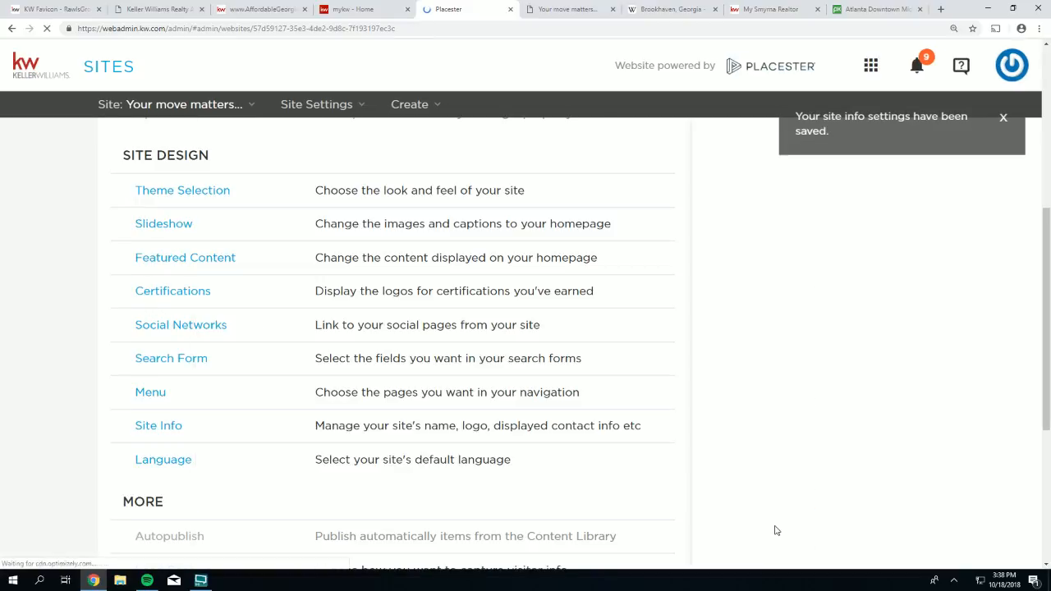
click(564, 16)
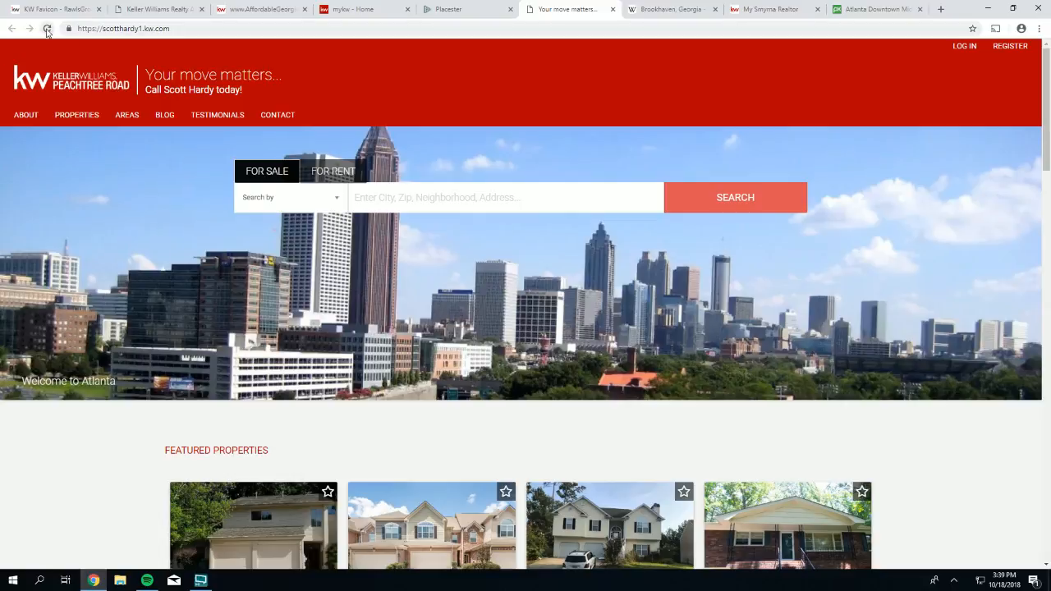
- Reload the agent website and scroll to check the header's headshot, name and phone
click(47, 28)
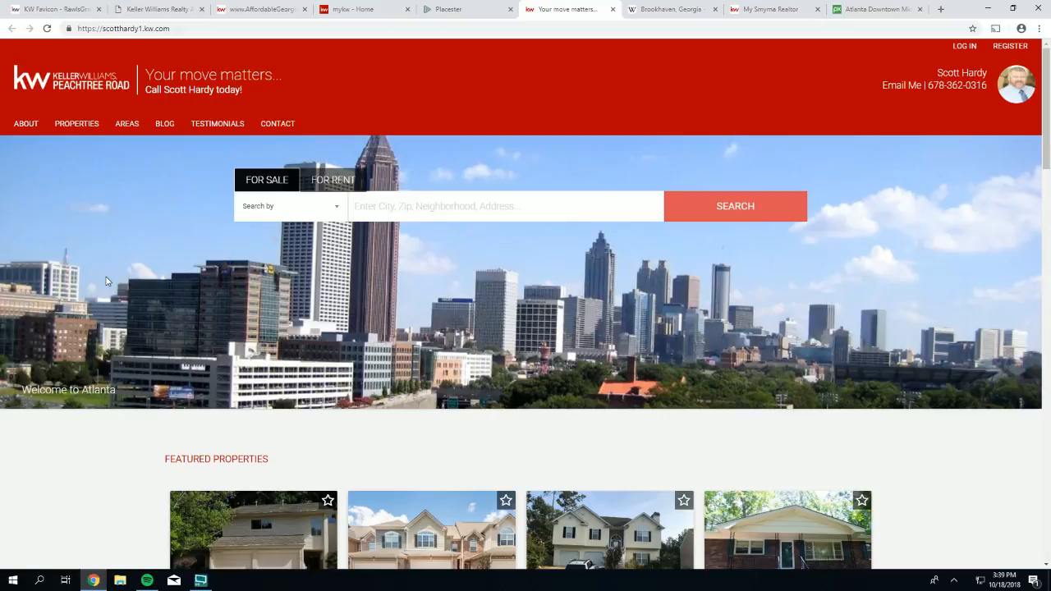
scroll(732, 372, down, 2)
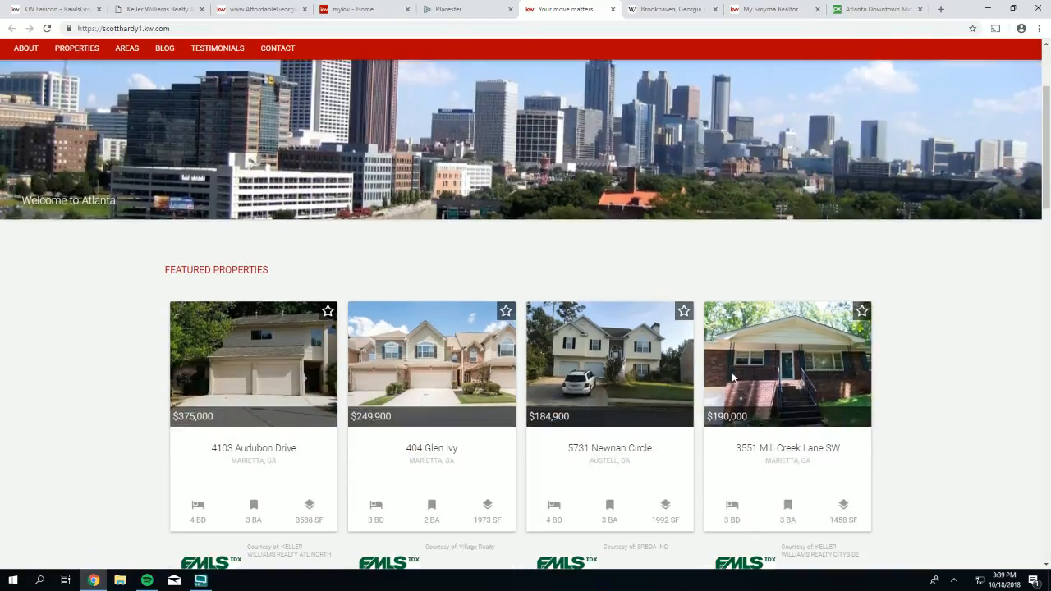
scroll(733, 379, down, 1)
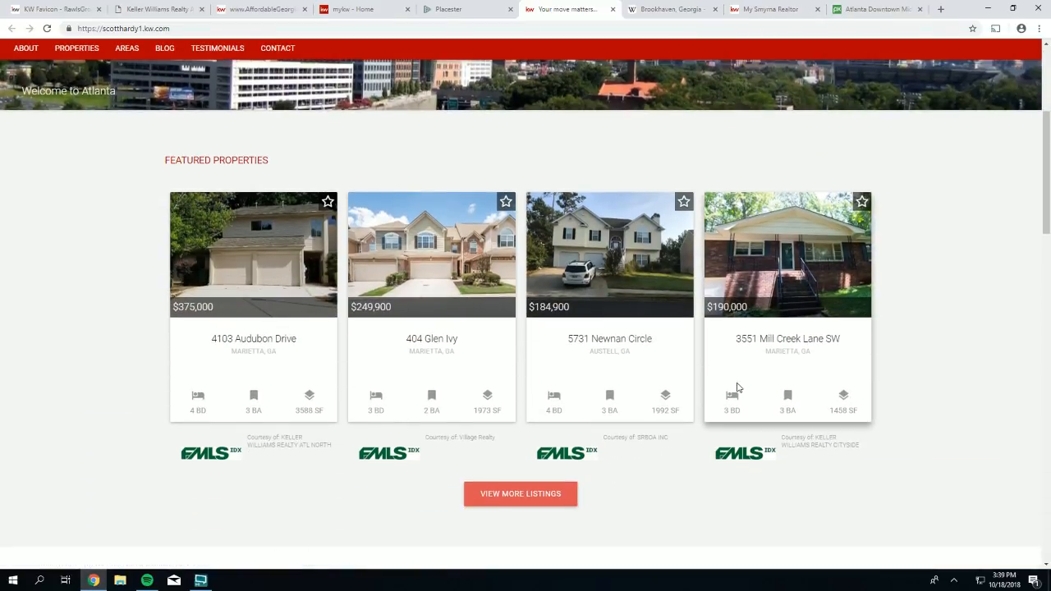
scroll(737, 388, up, 3)
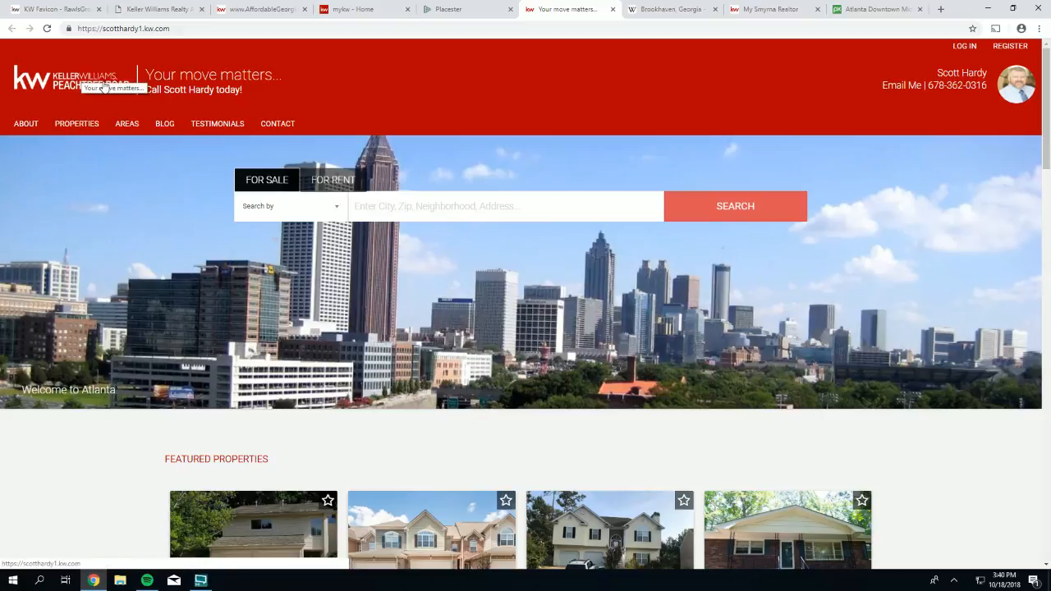
- Highlight the office name and the agent's name in the live site's footer
scroll(458, 209, down, 5)
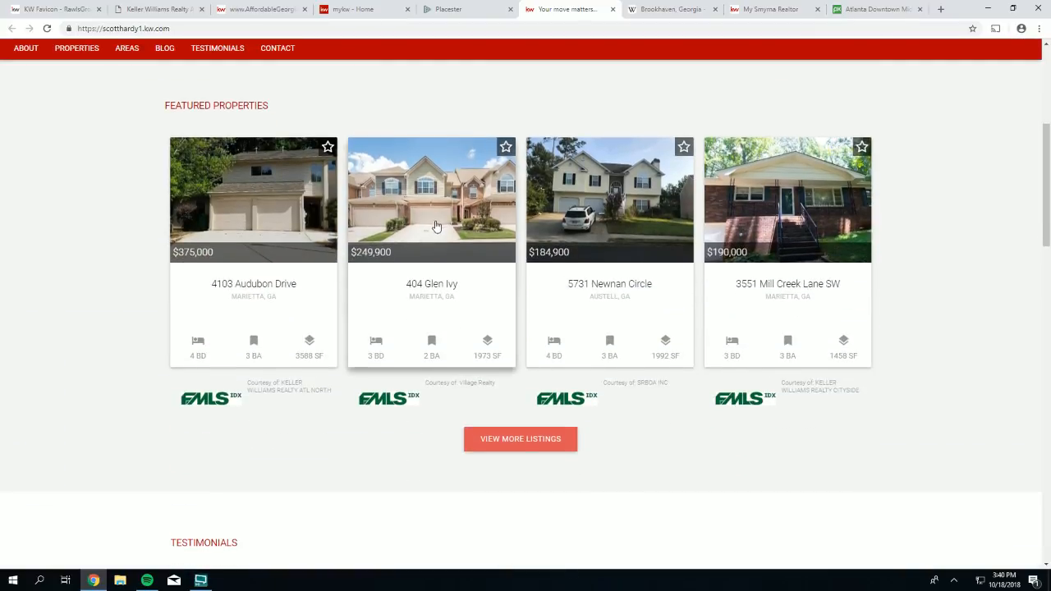
scroll(436, 226, down, 9)
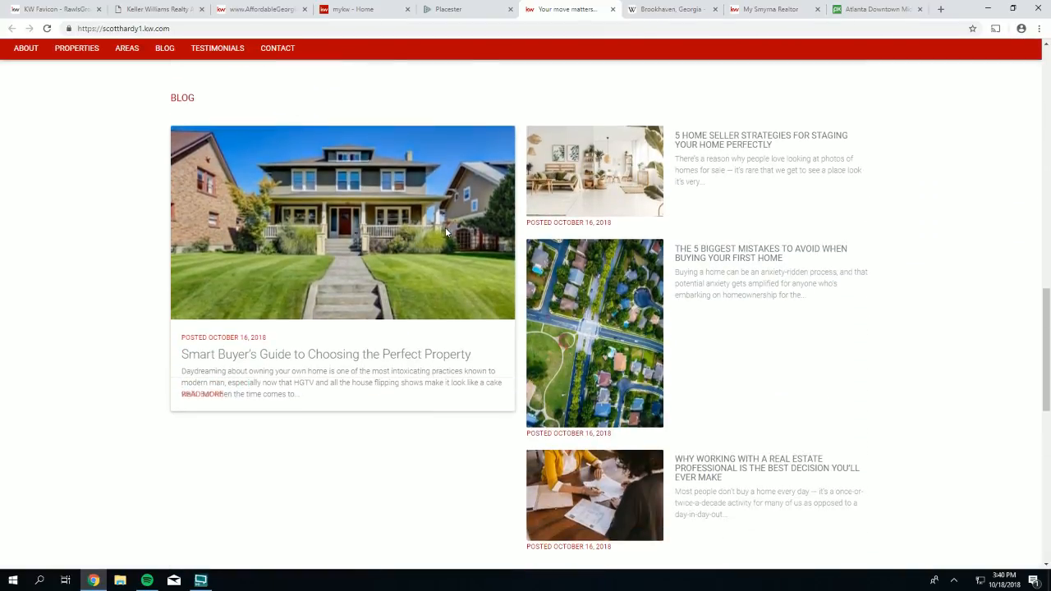
scroll(446, 230, down, 8)
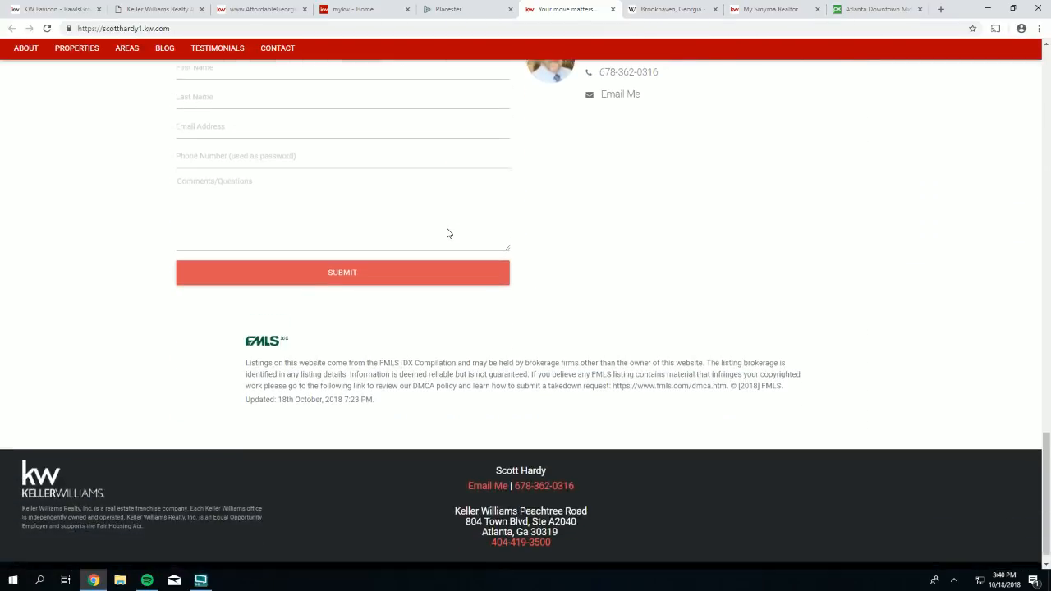
scroll(447, 233, down, 1)
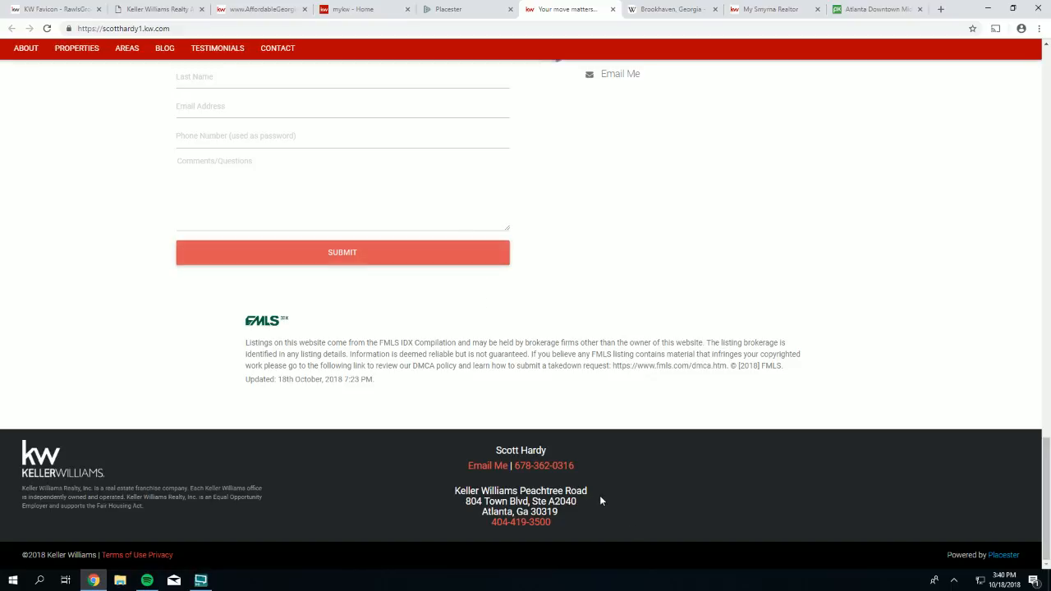
drag(588, 496, 454, 492)
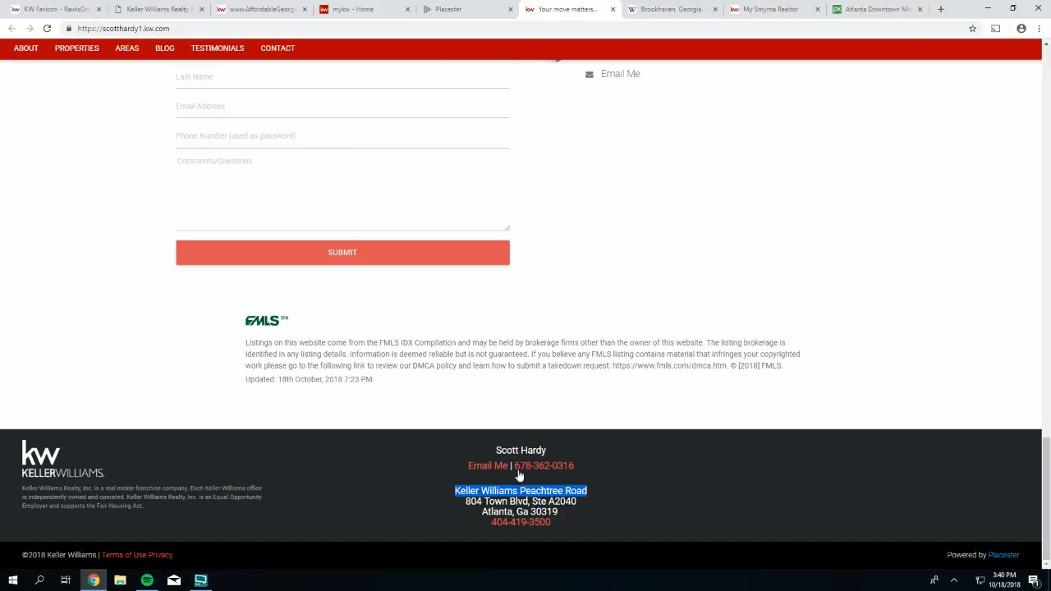
drag(548, 450, 492, 452)
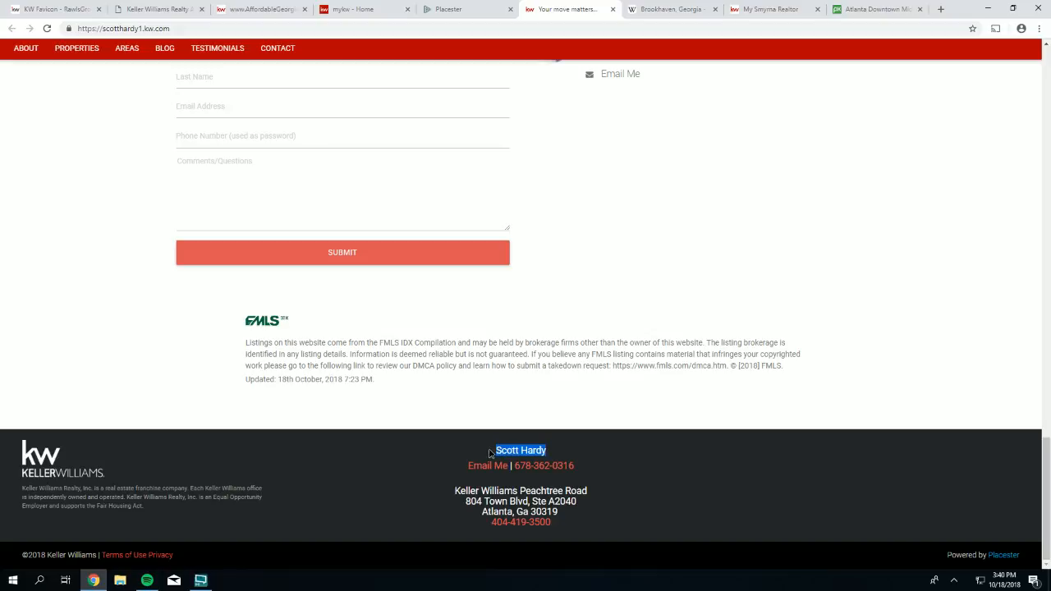
- Highlight the name text in the header, then return to the Placester Site Settings list
scroll(506, 446, up, 4)
drag(679, 360, 585, 358)
scroll(615, 390, up, 20)
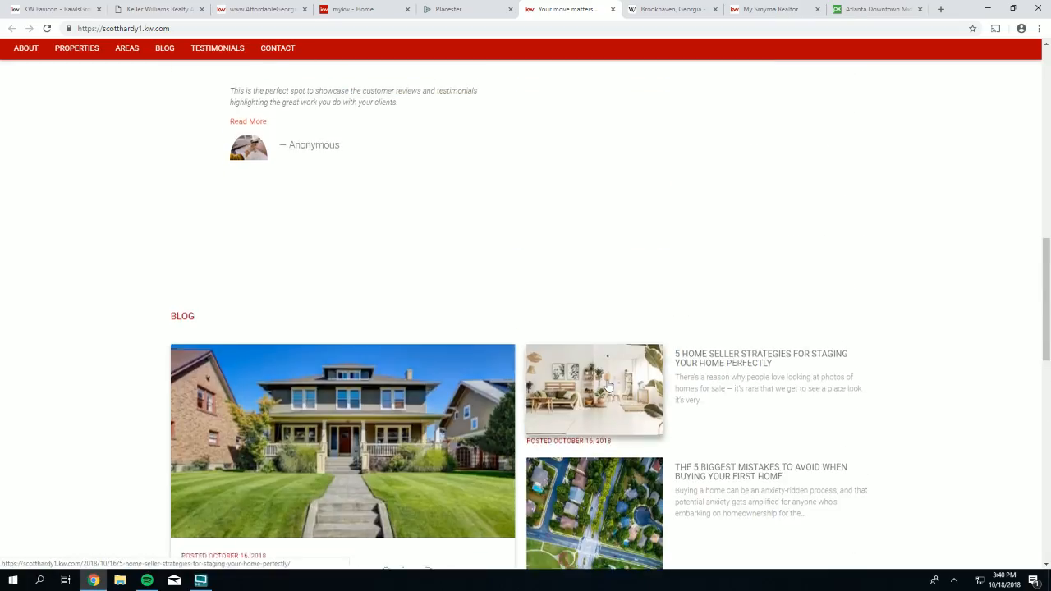
scroll(683, 332, up, 2)
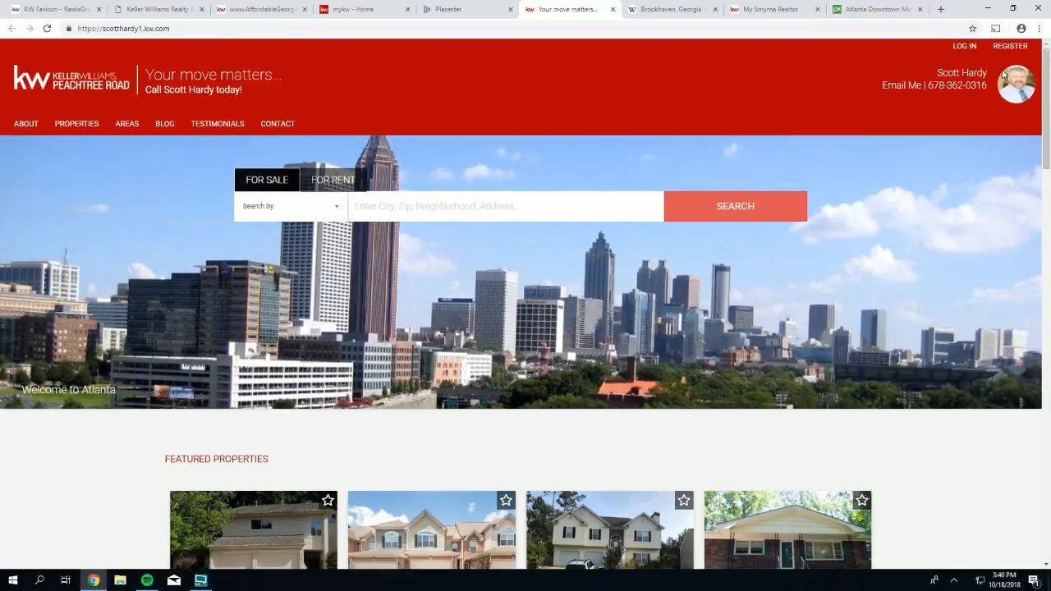
drag(992, 76, 933, 76)
click(444, 10)
scroll(528, 183, down, 5)
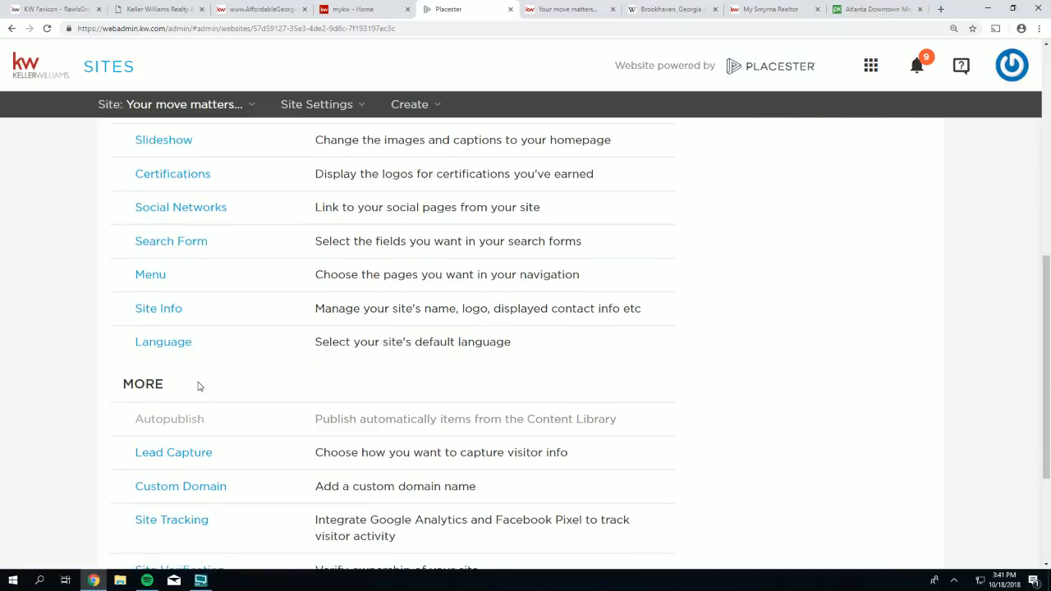
- Open Site Info and scroll through Contact Details, Office Details and Footer Links, back to Name
click(158, 309)
scroll(489, 402, down, 3)
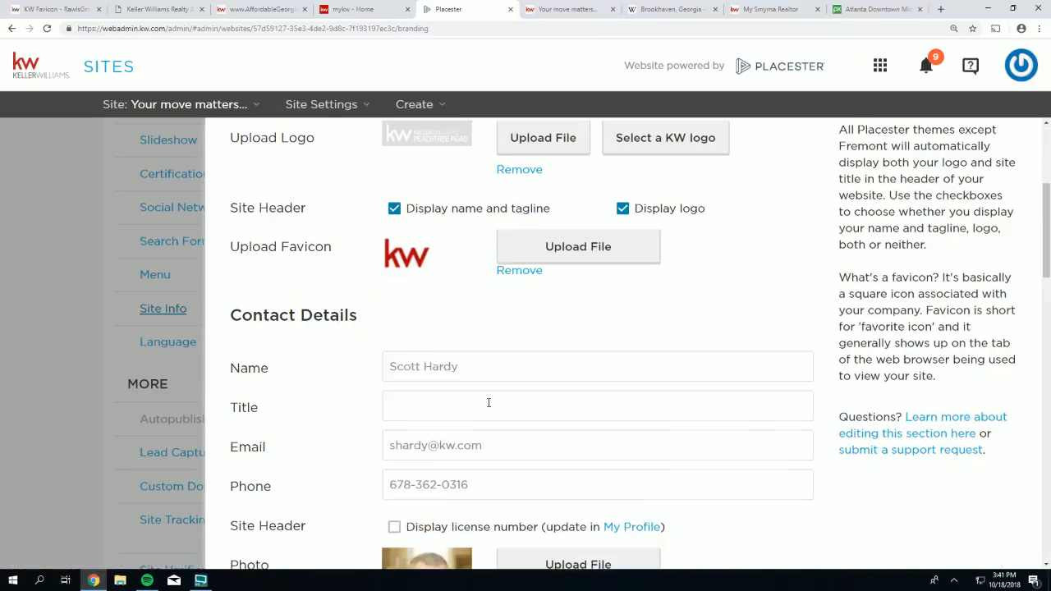
scroll(489, 402, down, 9)
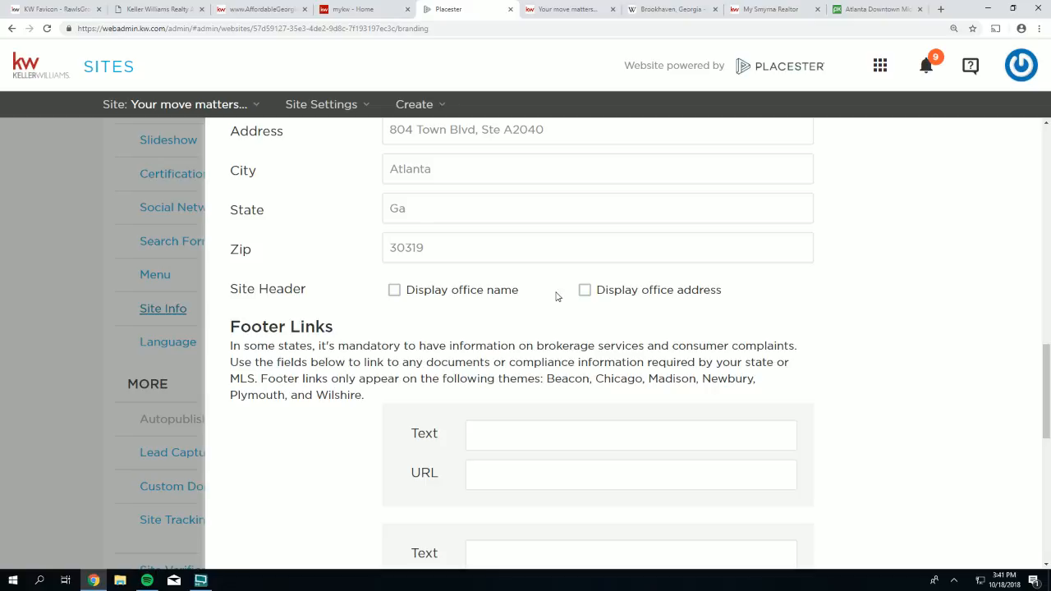
scroll(542, 275, up, 4)
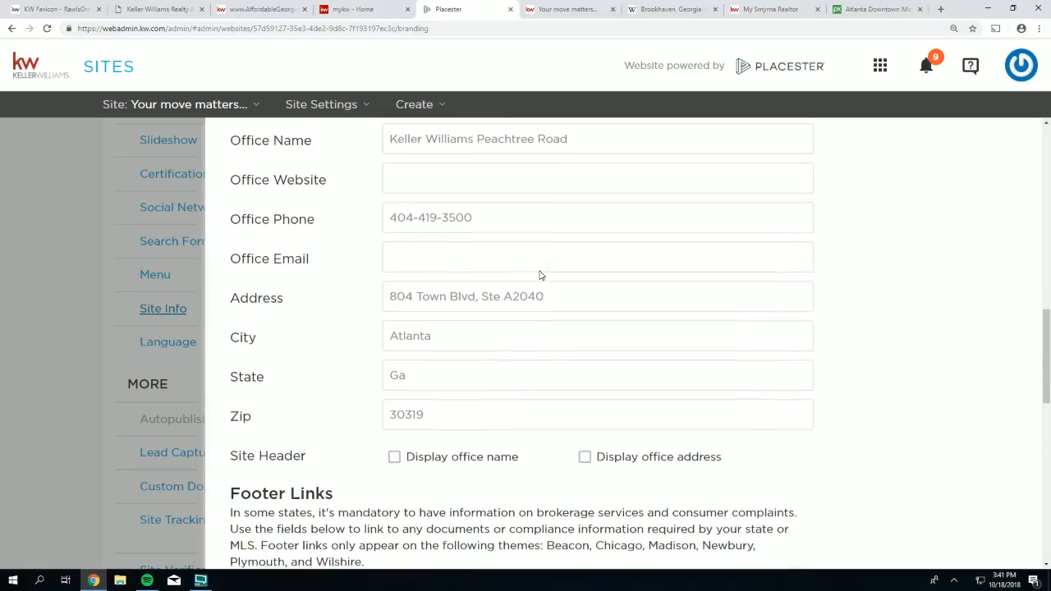
scroll(540, 275, up, 3)
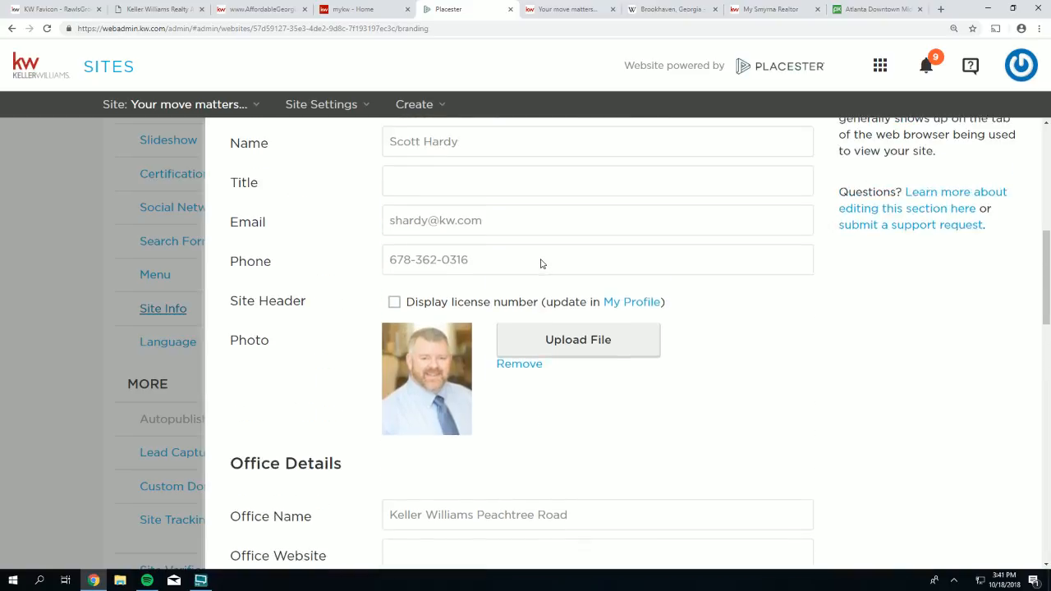
scroll(541, 263, up, 2)
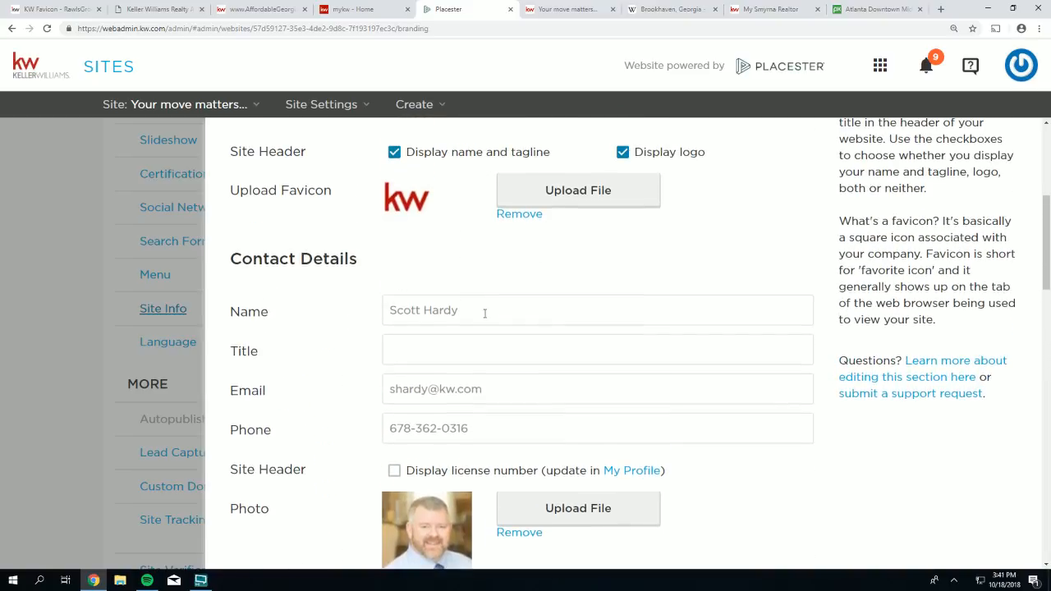
- Append '<br> Keller Williams Peachtree Road' after the agent's name in the Name field
click(472, 321)
text(<br)
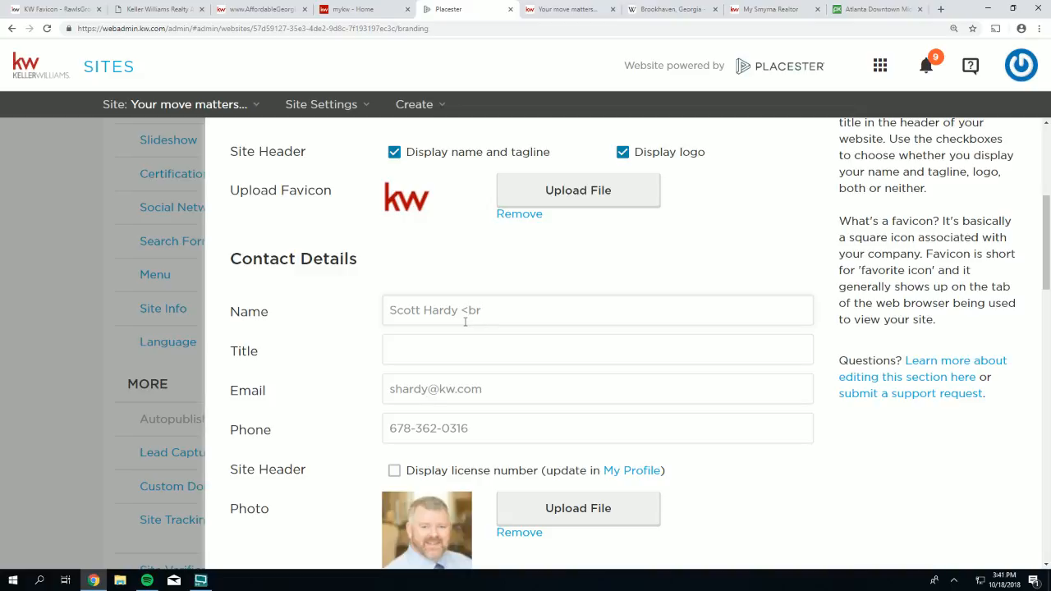
text(> Keller Williams P)
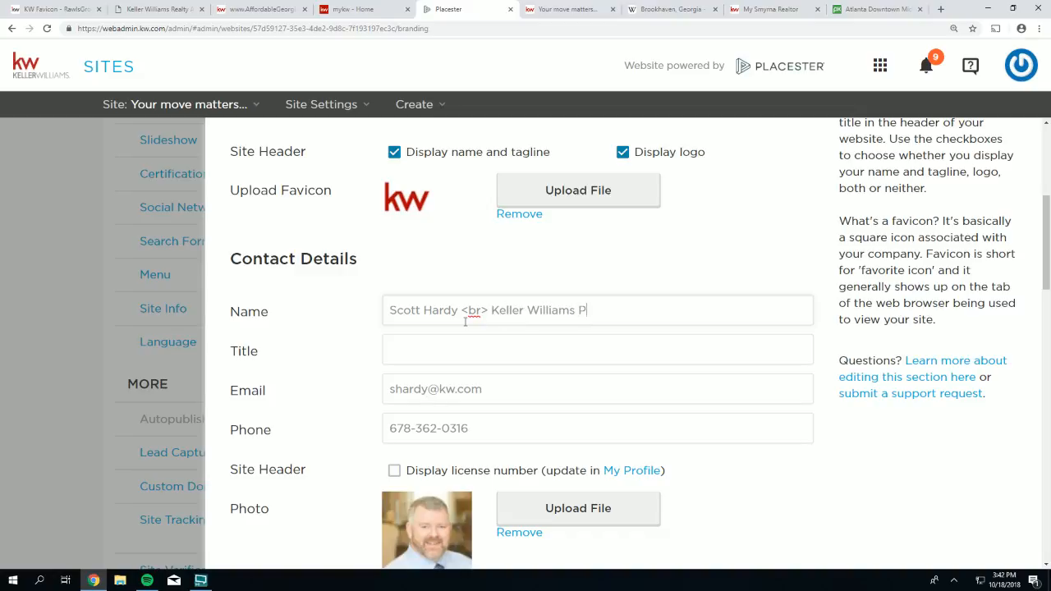
text(eachtree Road)
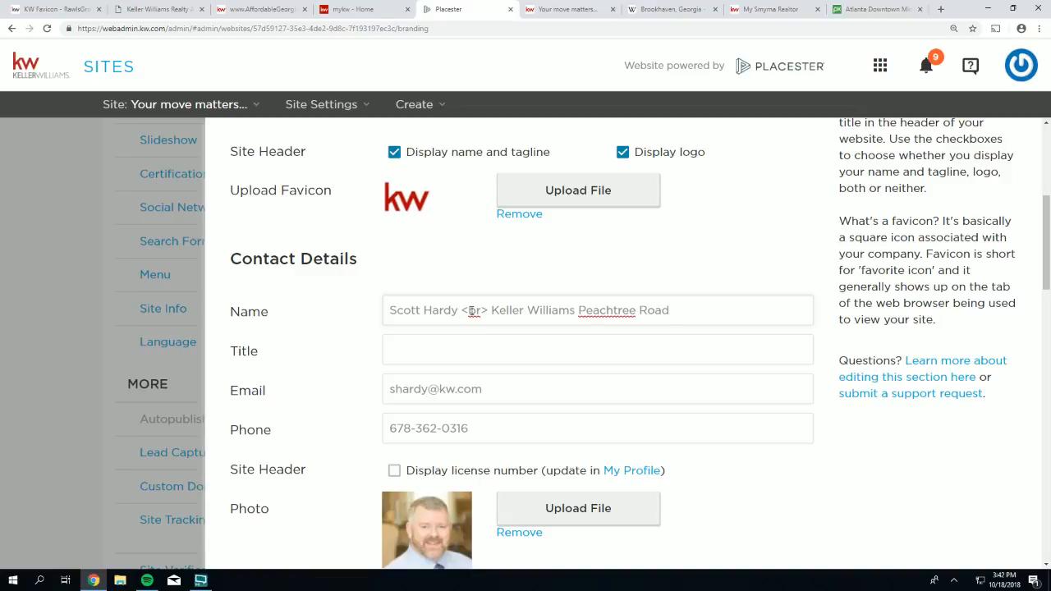
drag(461, 313, 491, 310)
drag(389, 310, 677, 306)
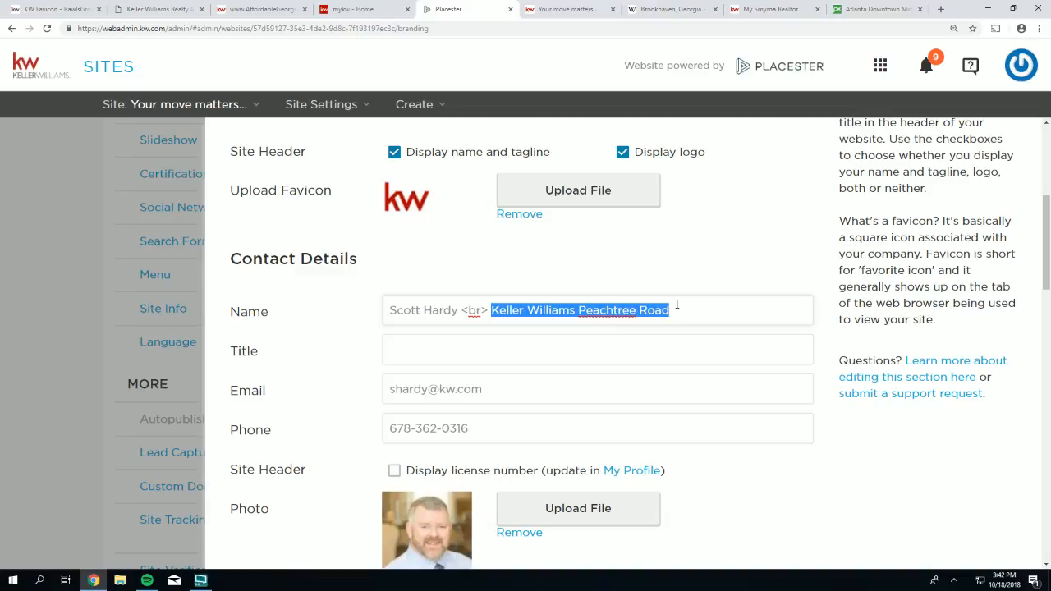
drag(462, 310, 484, 310)
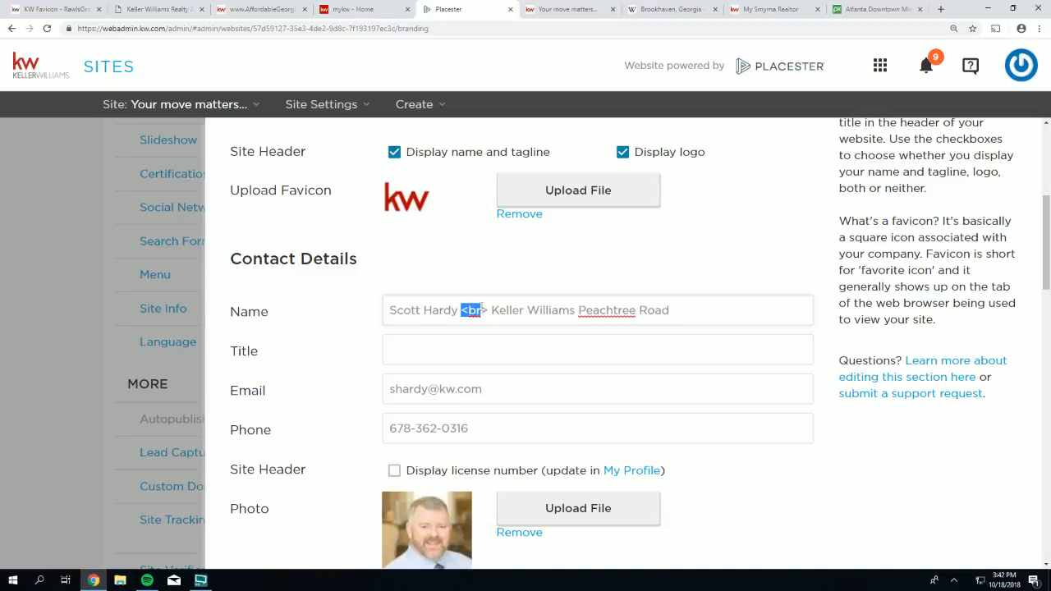
drag(481, 308, 493, 310)
click(437, 311)
scroll(662, 311, down, 10)
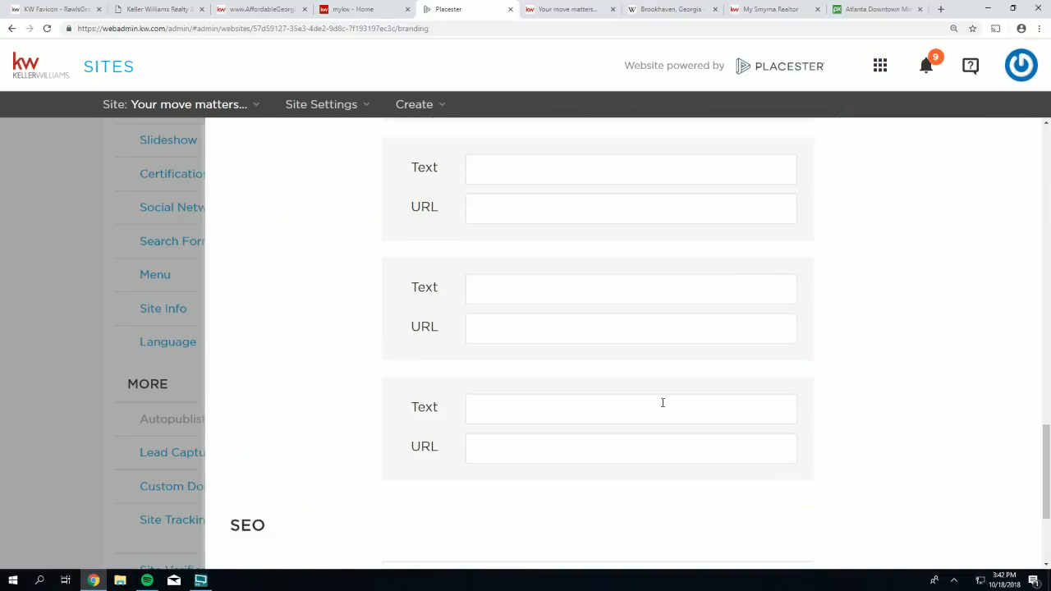
scroll(663, 402, down, 3)
- Save Site Info and reload the live site to see the new office line in the header
click(786, 524)
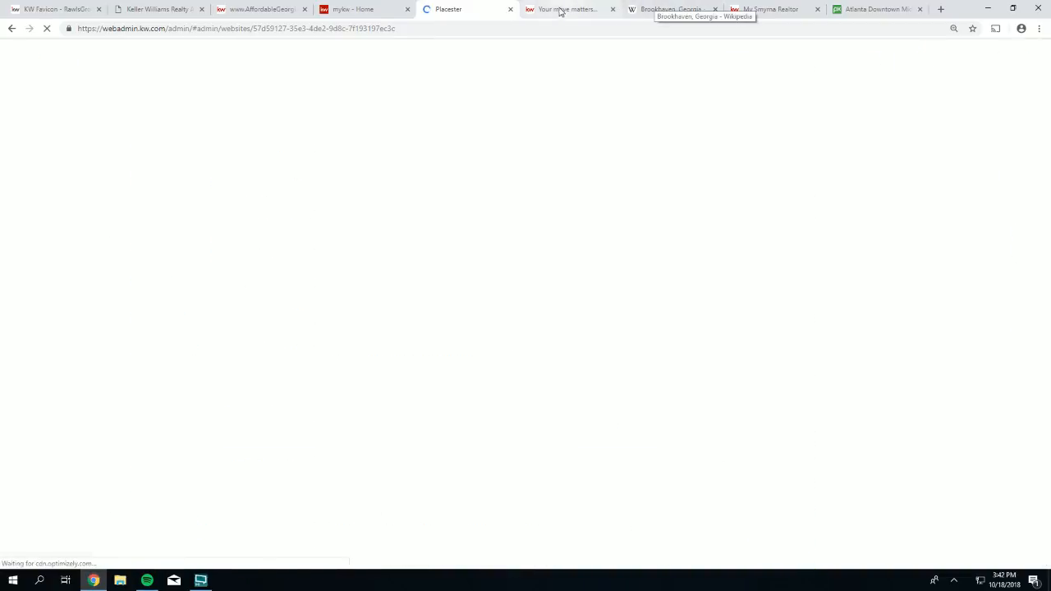
click(560, 9)
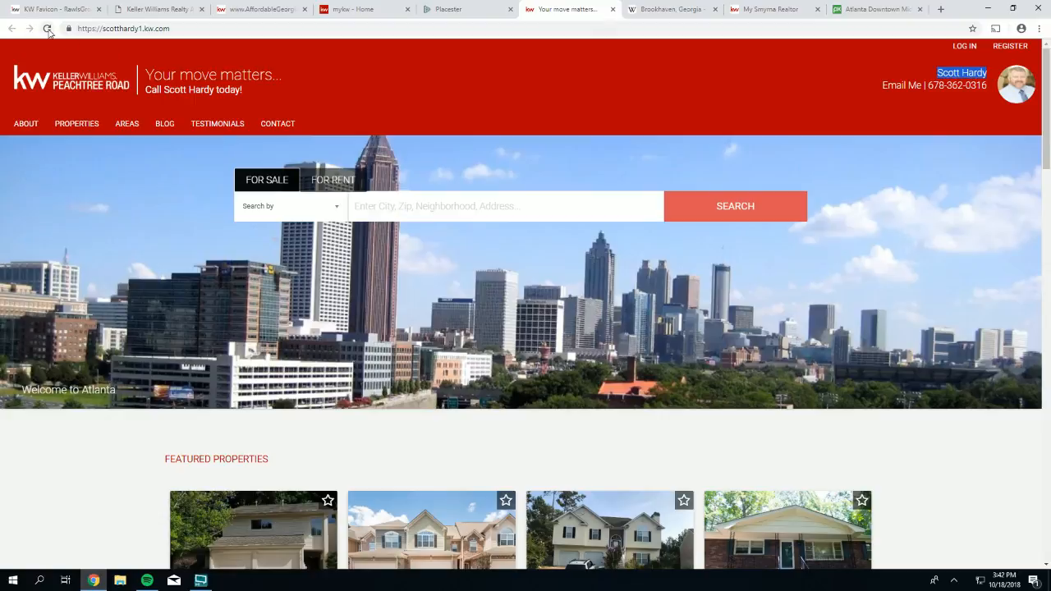
click(48, 29)
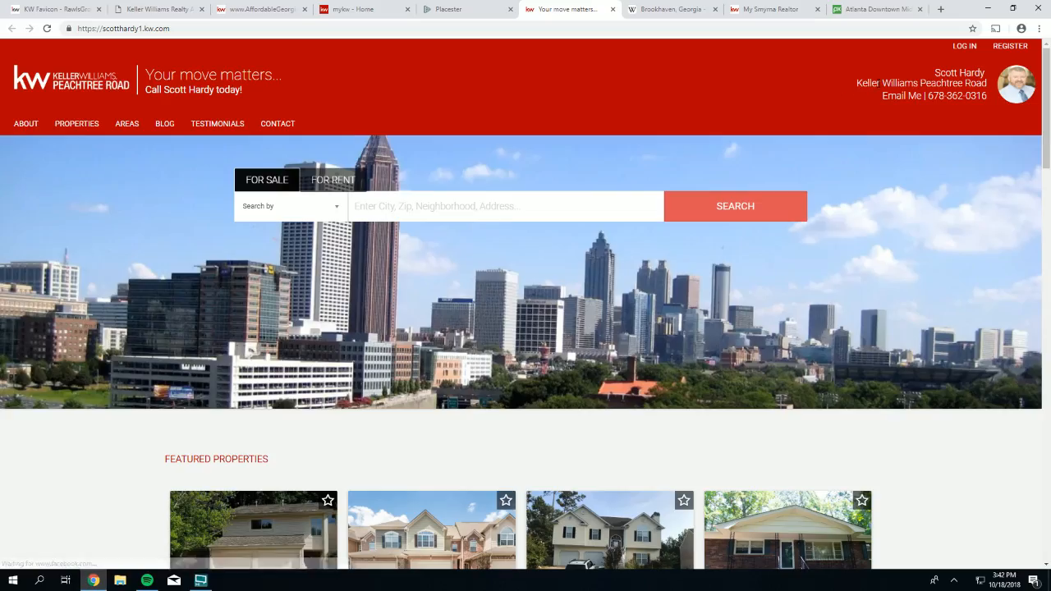
drag(990, 83, 850, 84)
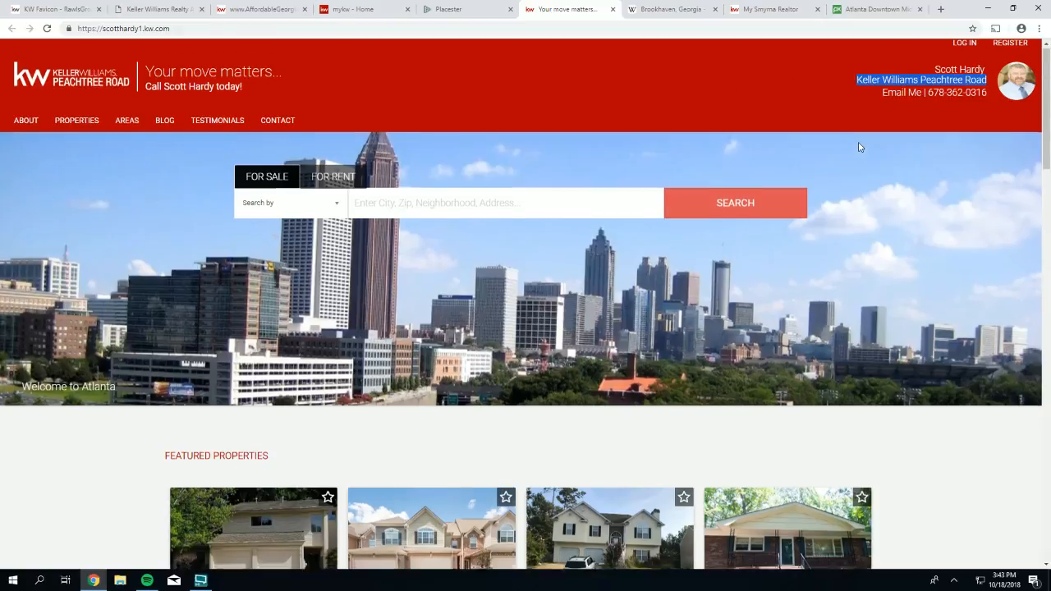
- Scroll through the featured listings and check the office name in the footer blocks
scroll(854, 148, down, 12)
scroll(758, 265, down, 3)
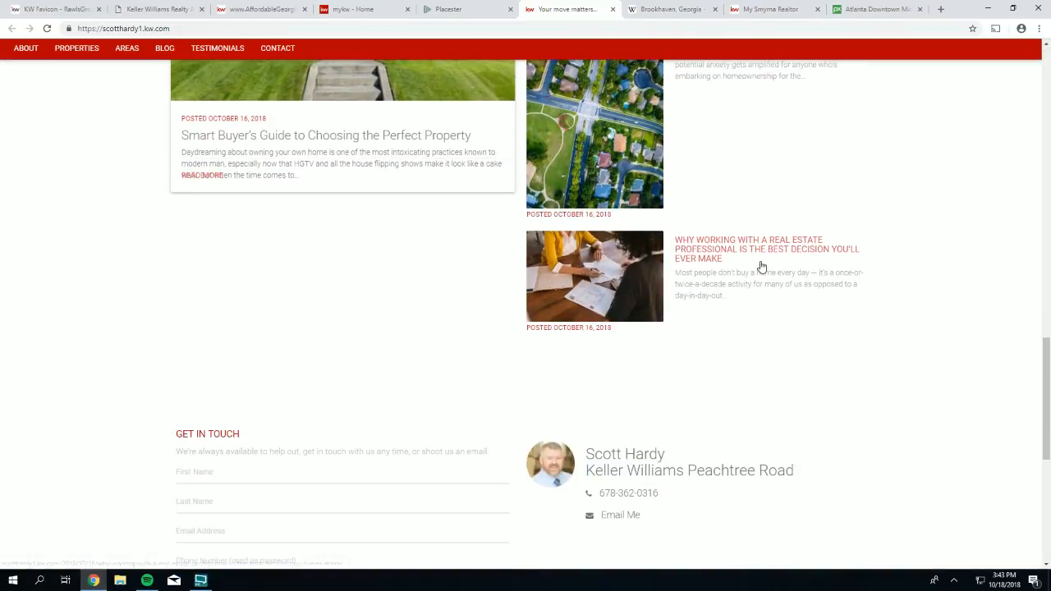
scroll(758, 252, up, 2)
scroll(758, 251, down, 4)
drag(813, 254, 594, 238)
scroll(646, 315, down, 3)
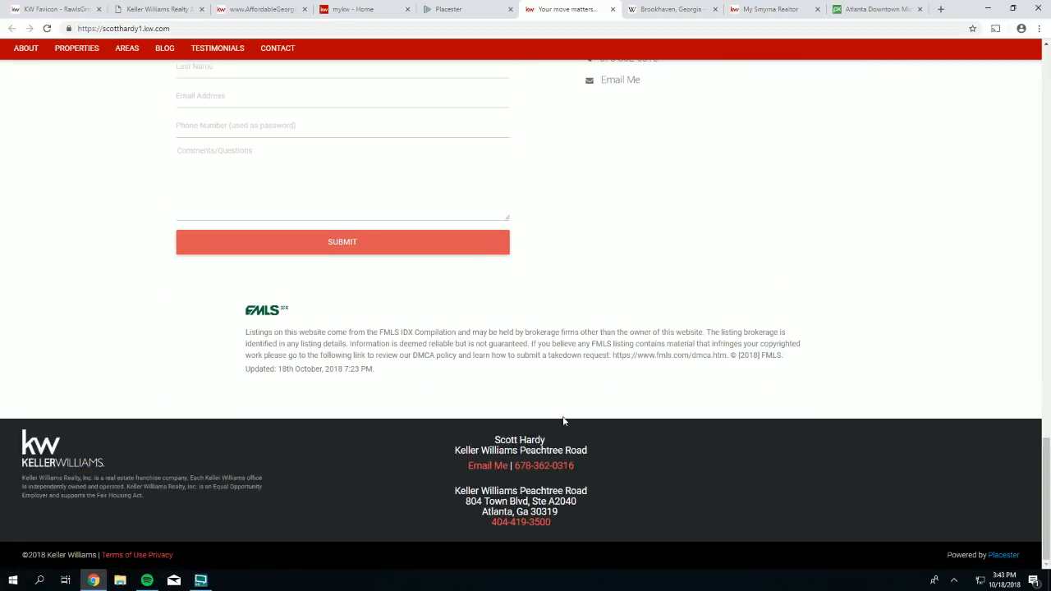
drag(589, 451, 448, 446)
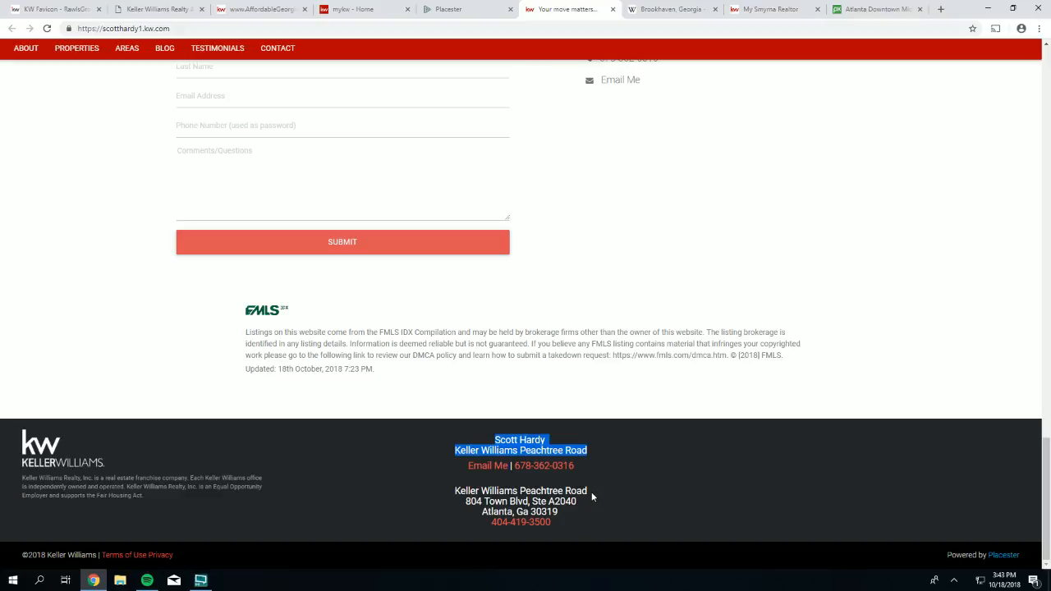
drag(592, 492, 466, 492)
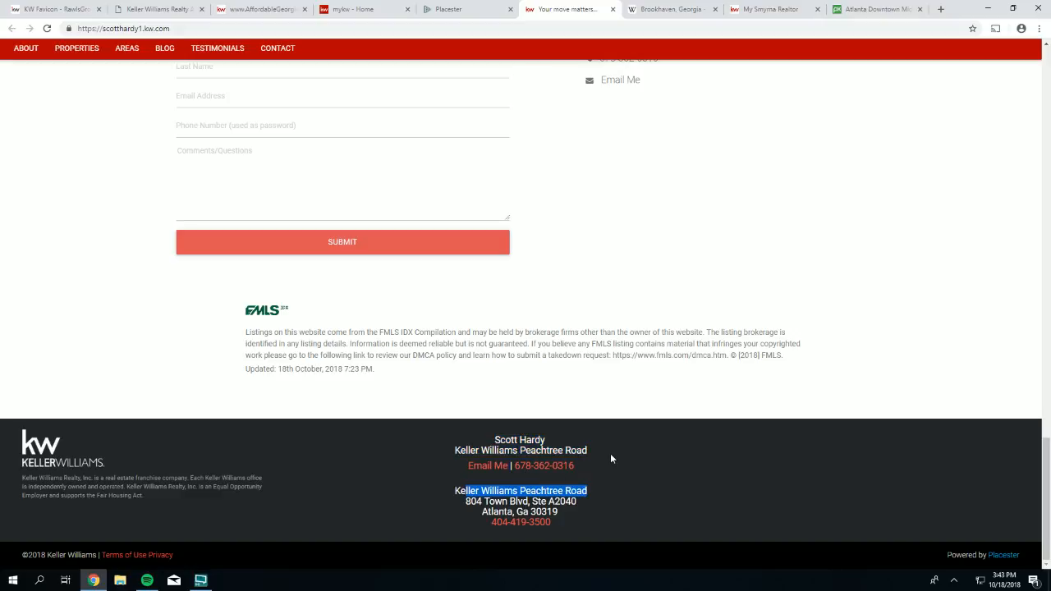
drag(609, 451, 451, 452)
- Scroll back up and check 'Keller Williams Peachtree Road' under the agent's name in the header
scroll(624, 330, up, 6)
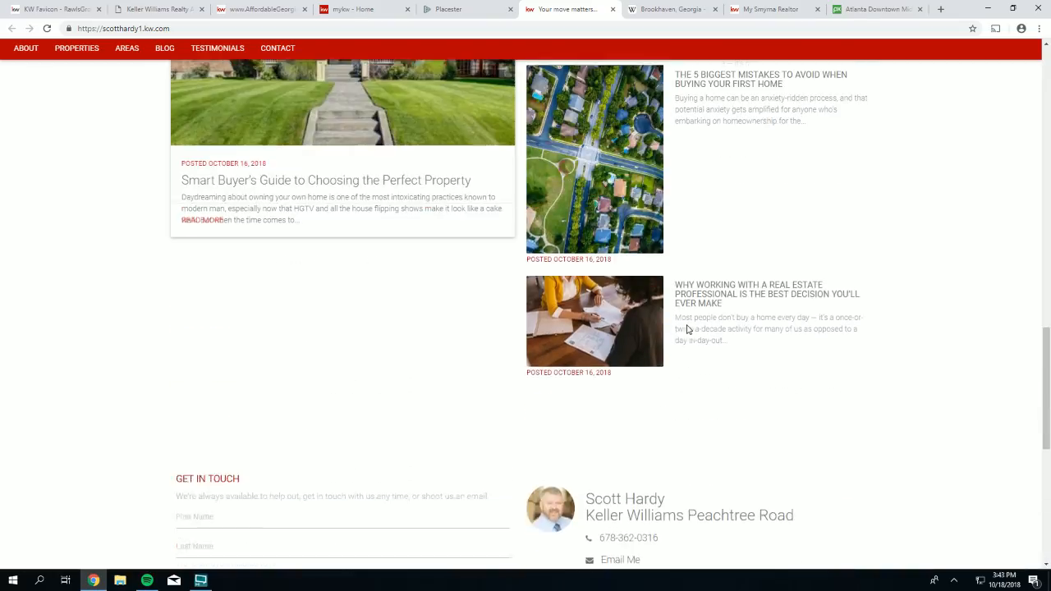
scroll(739, 328, down, 3)
drag(837, 314, 585, 310)
scroll(678, 301, up, 10)
scroll(687, 299, up, 8)
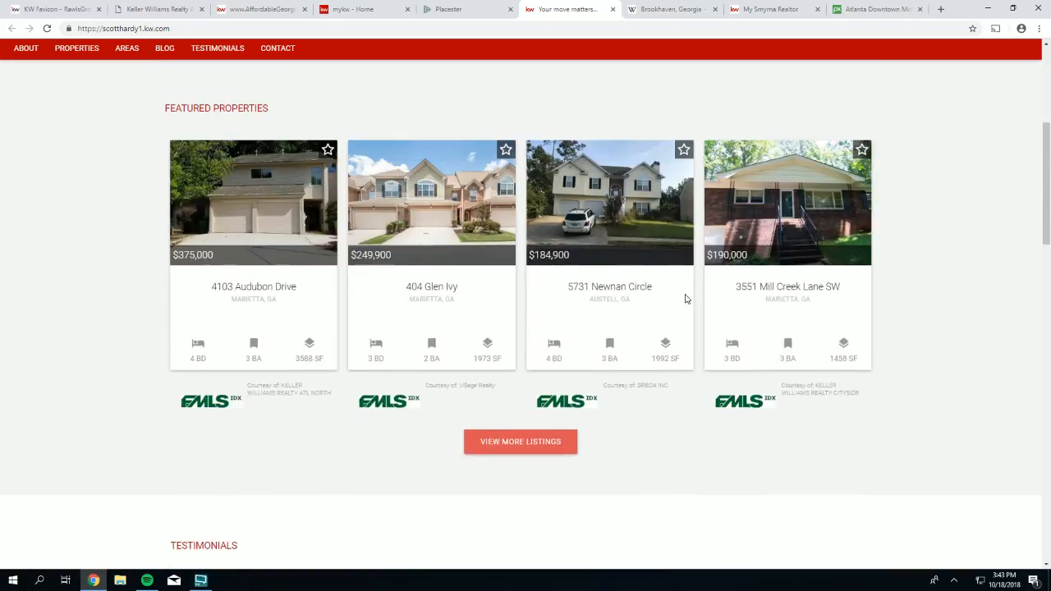
drag(990, 86, 856, 86)
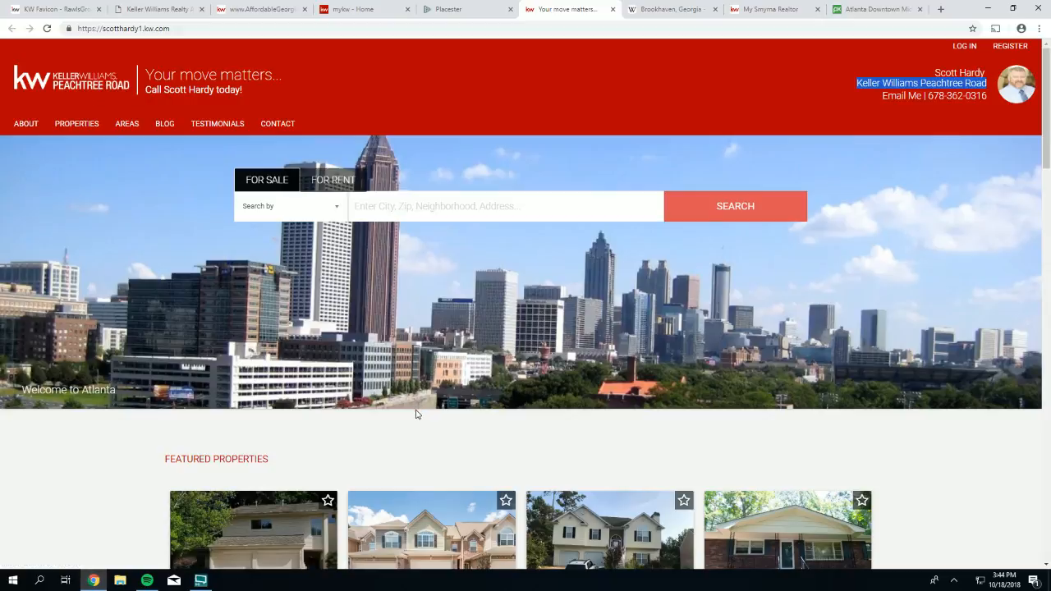
scroll(417, 415, down, 8)
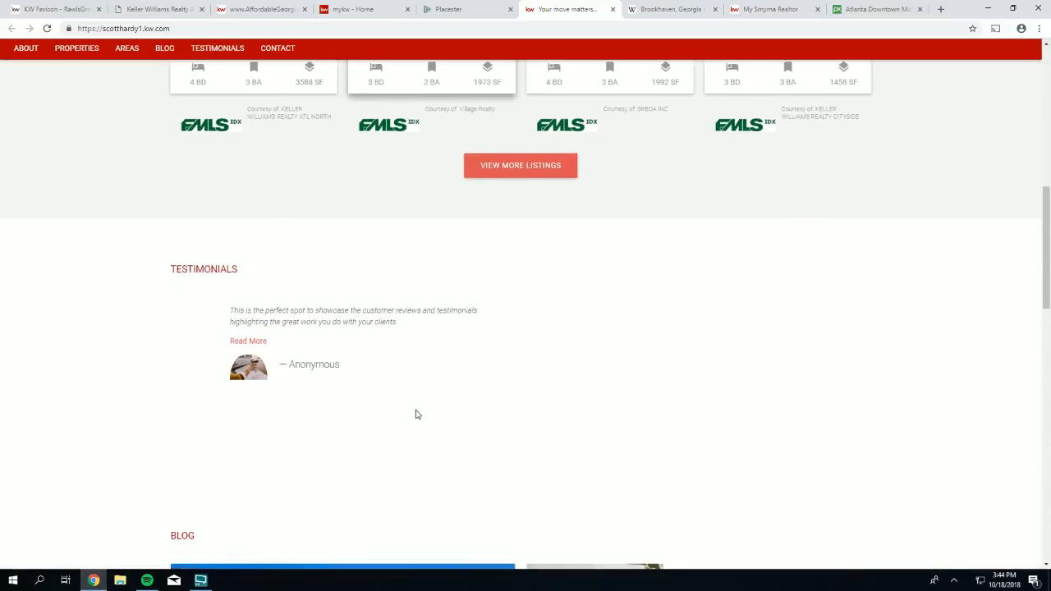
scroll(418, 415, up, 5)
- Return to the admin and open Certifications under Site Design
click(428, 18)
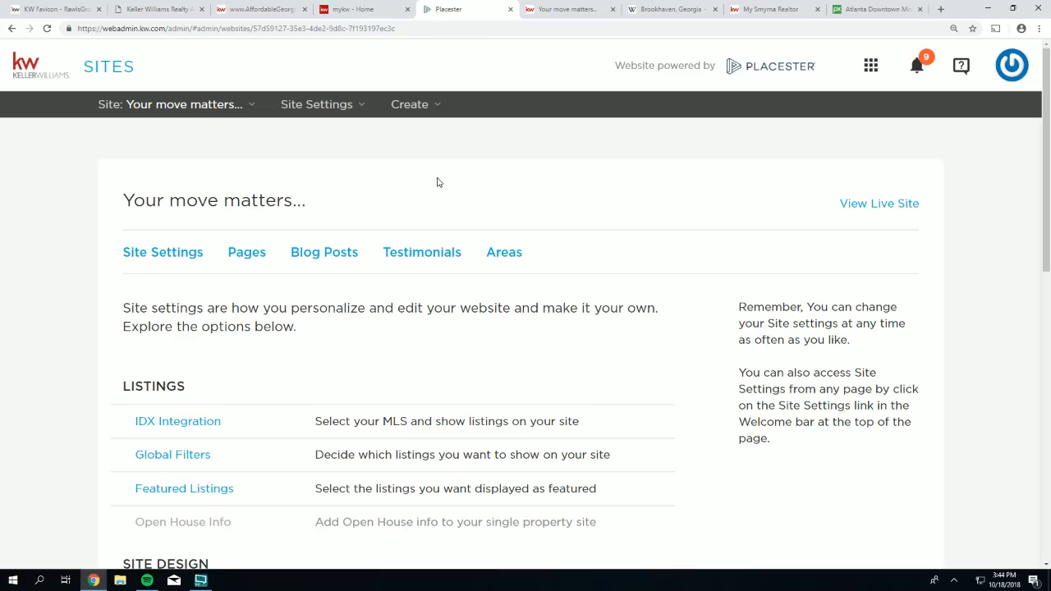
scroll(420, 282, down, 4)
scroll(328, 345, down, 2)
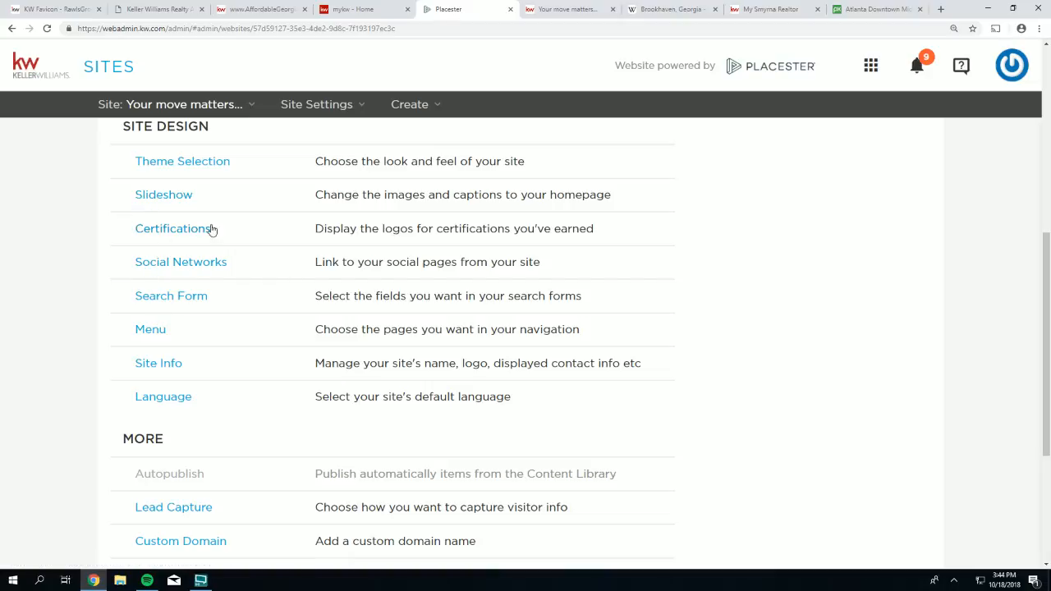
drag(227, 234, 135, 232)
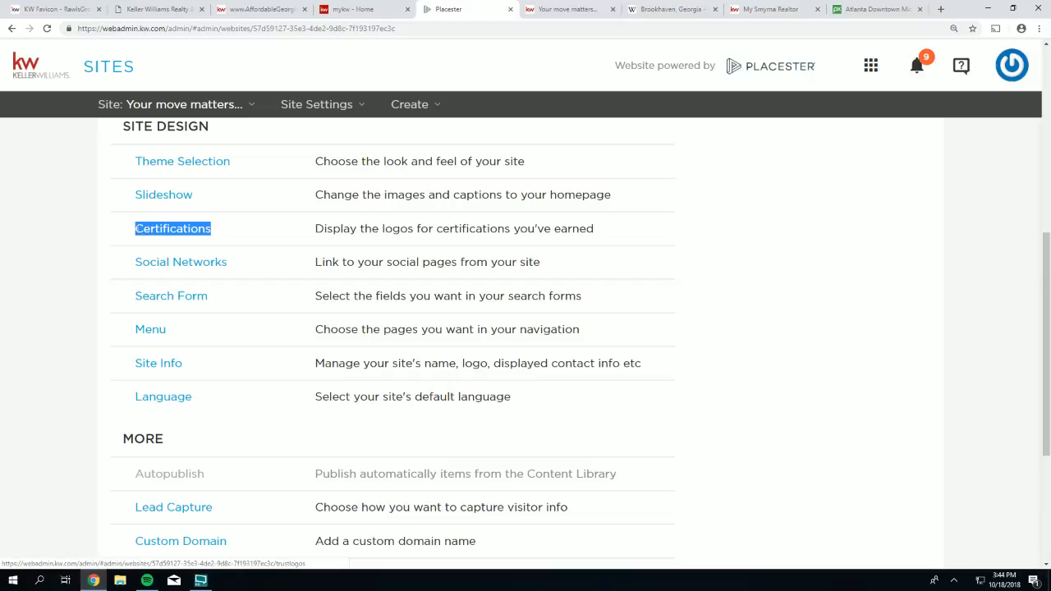
click(175, 235)
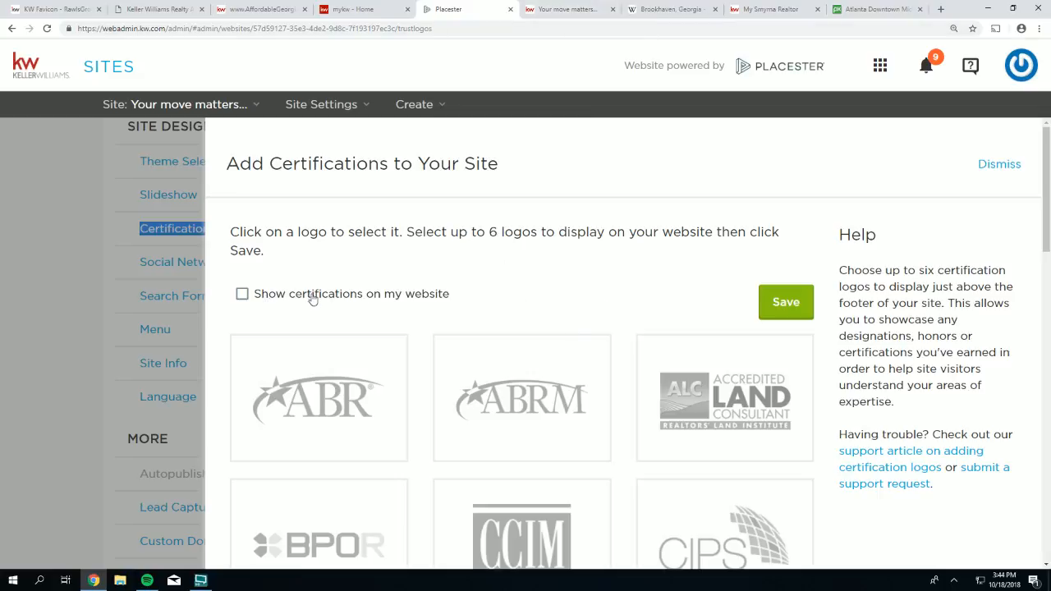
- Turn on 'Show certifications on my website' and browse the available logos
click(242, 295)
scroll(380, 314, down, 2)
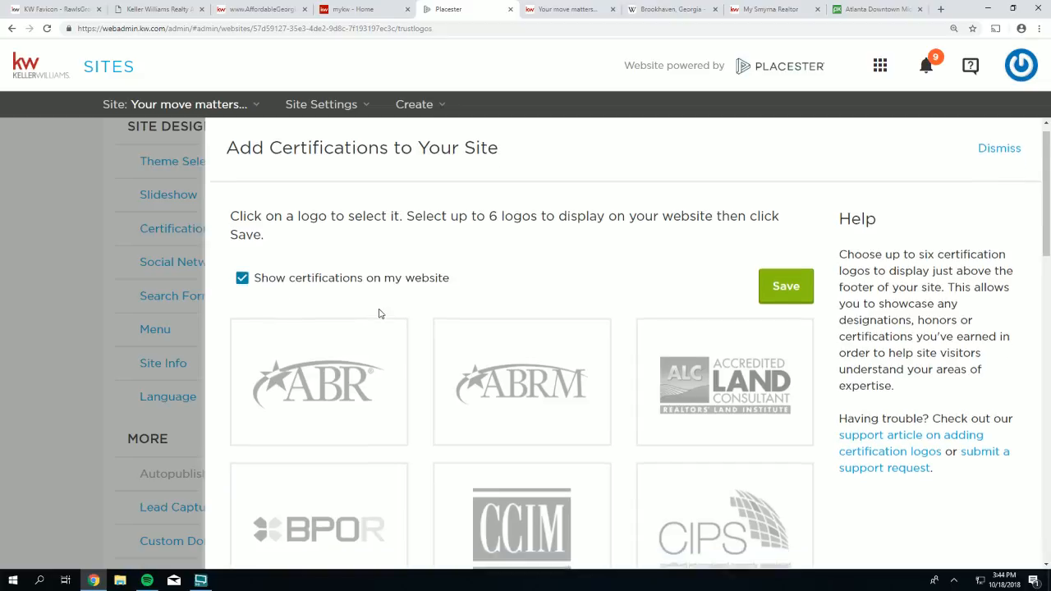
scroll(675, 352, down, 2)
scroll(671, 353, down, 4)
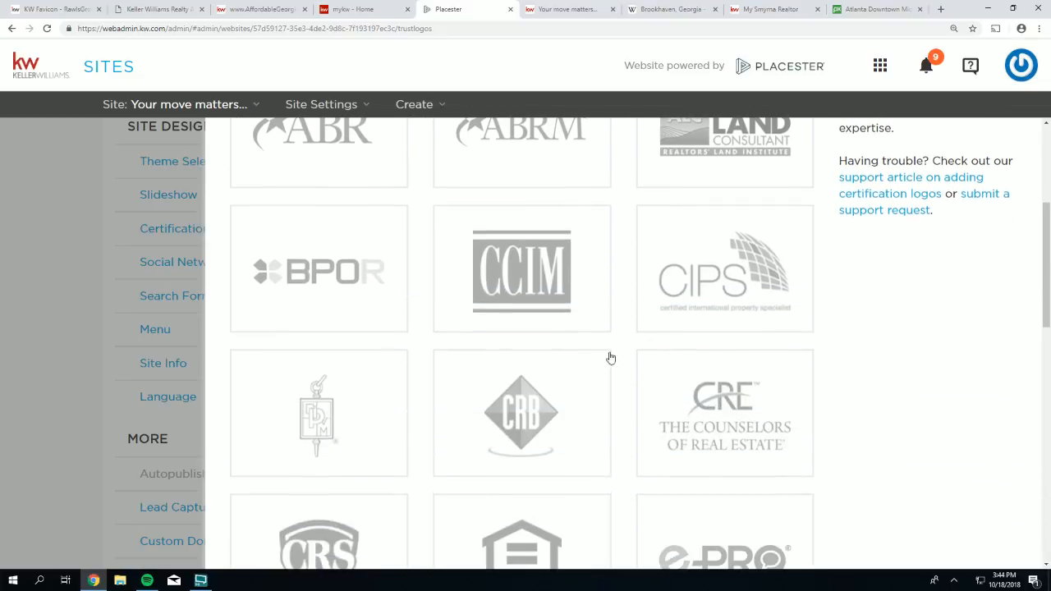
scroll(558, 368, up, 5)
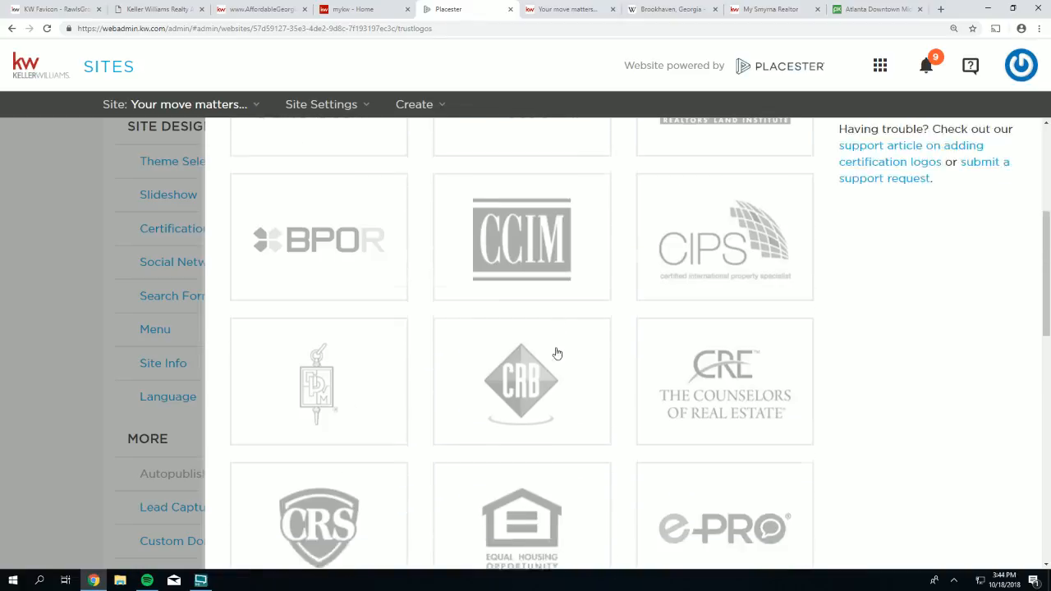
scroll(486, 340, up, 1)
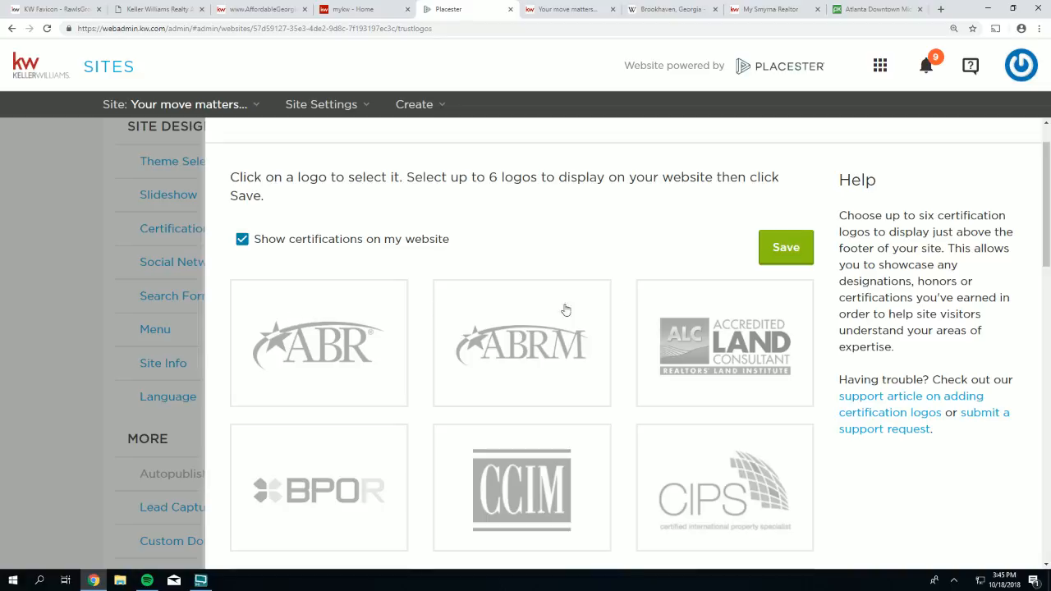
scroll(379, 393, down, 2)
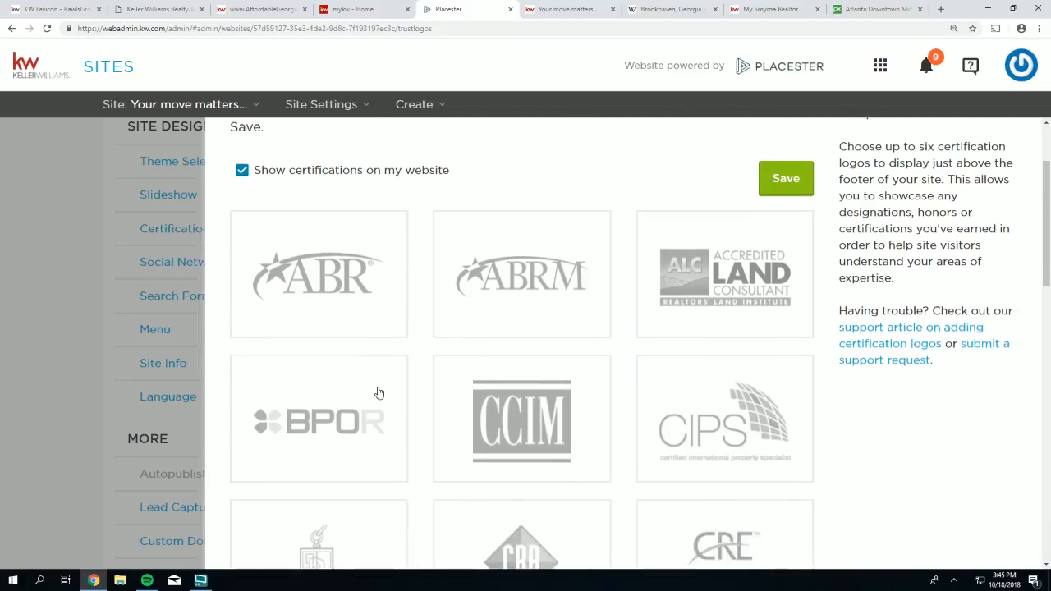
scroll(379, 393, down, 2)
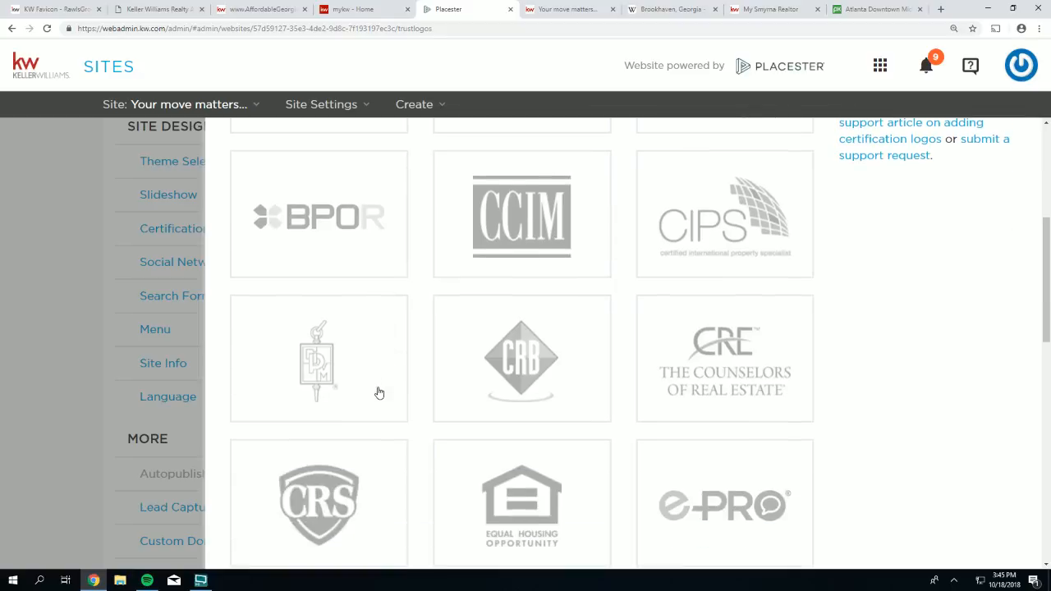
scroll(378, 392, down, 1)
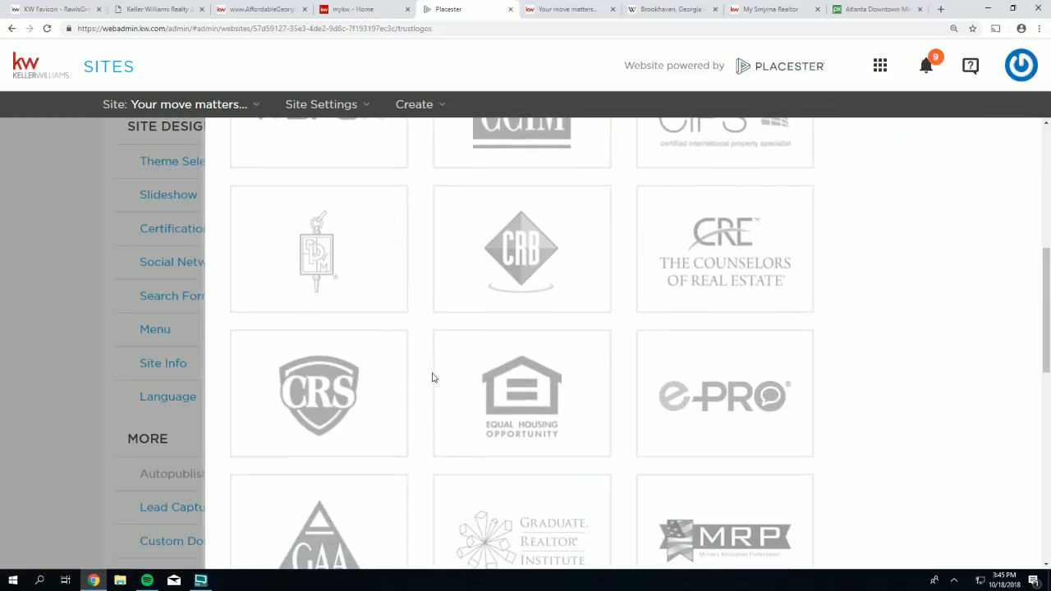
scroll(432, 375, down, 1)
scroll(442, 354, down, 1)
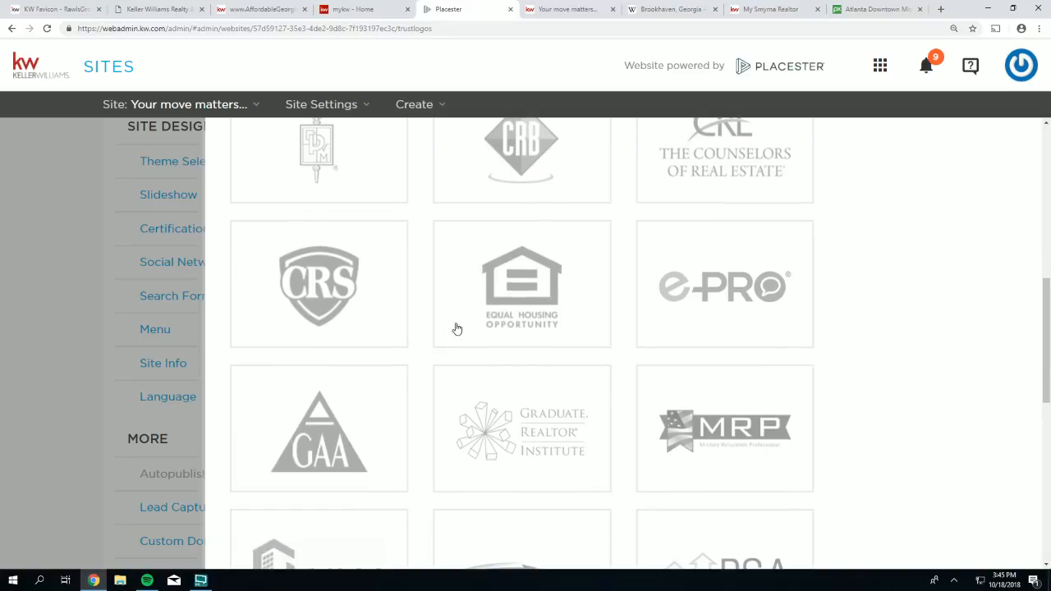
- Select the Equal Housing Opportunity and National Association of Realtors logos and save
click(524, 289)
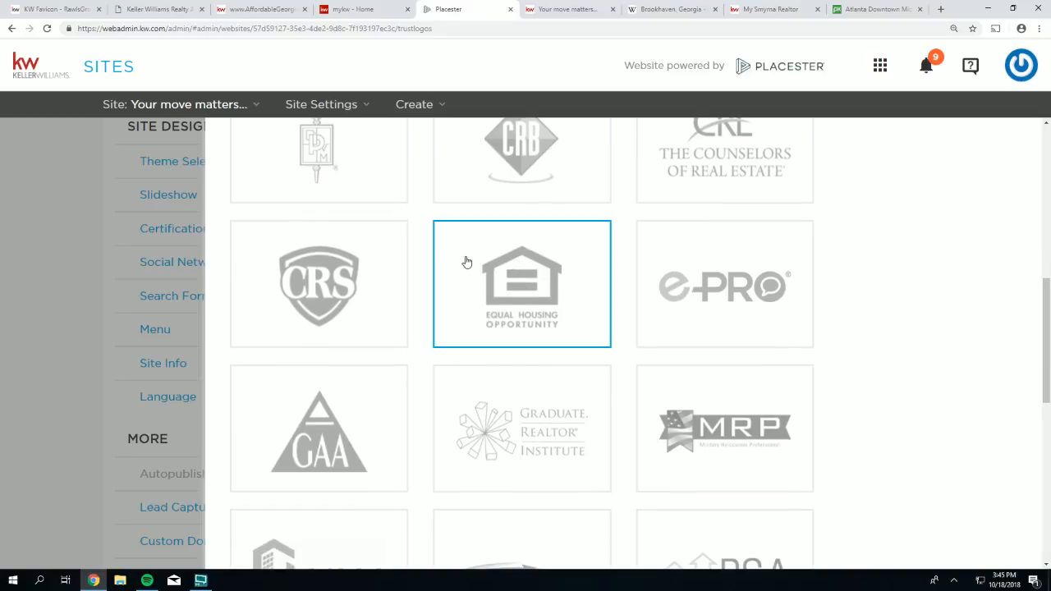
scroll(499, 270, down, 4)
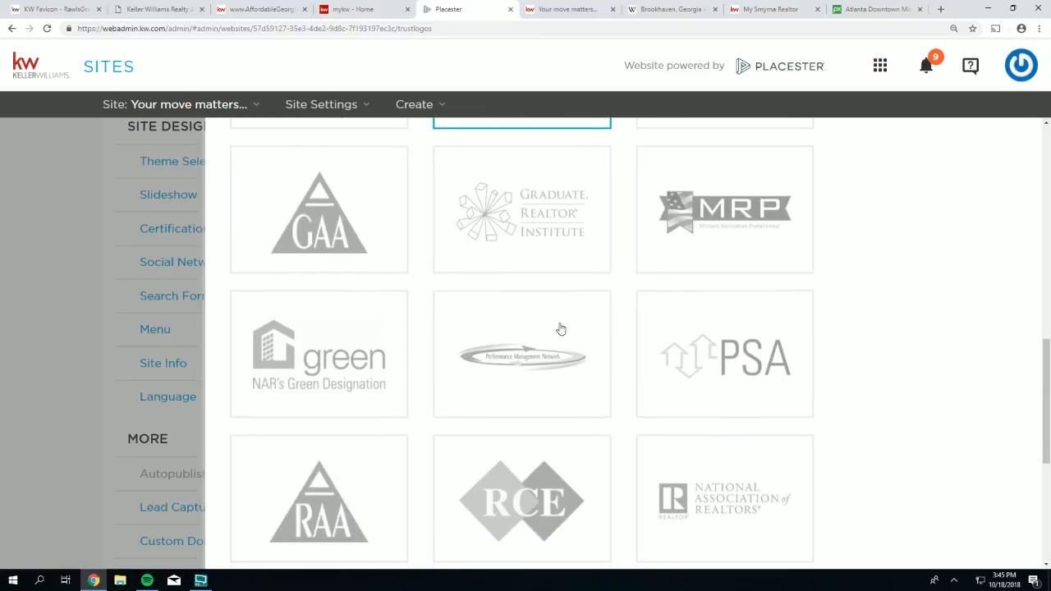
scroll(561, 329, down, 3)
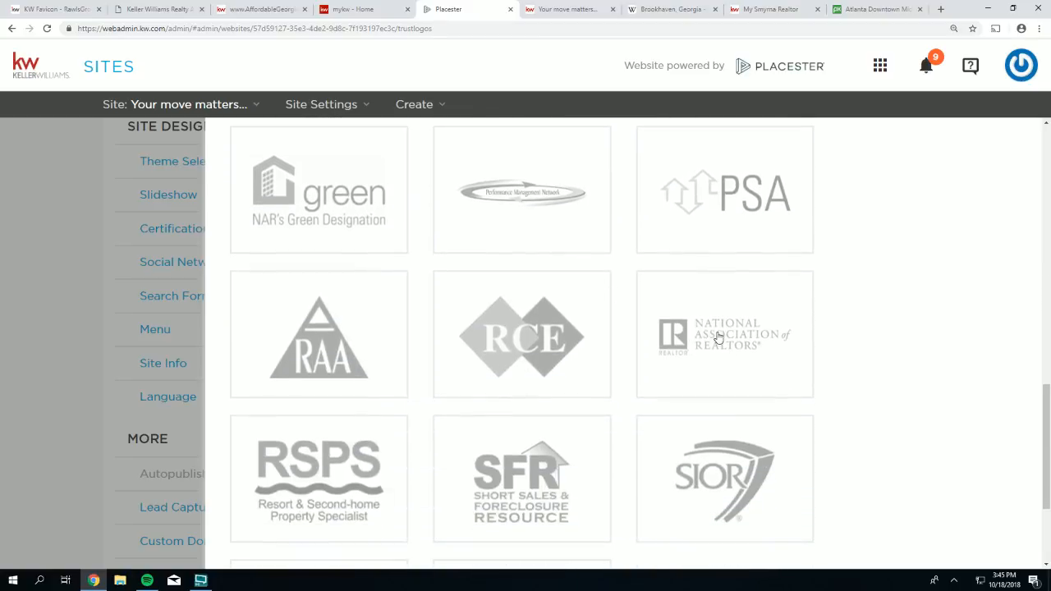
click(703, 334)
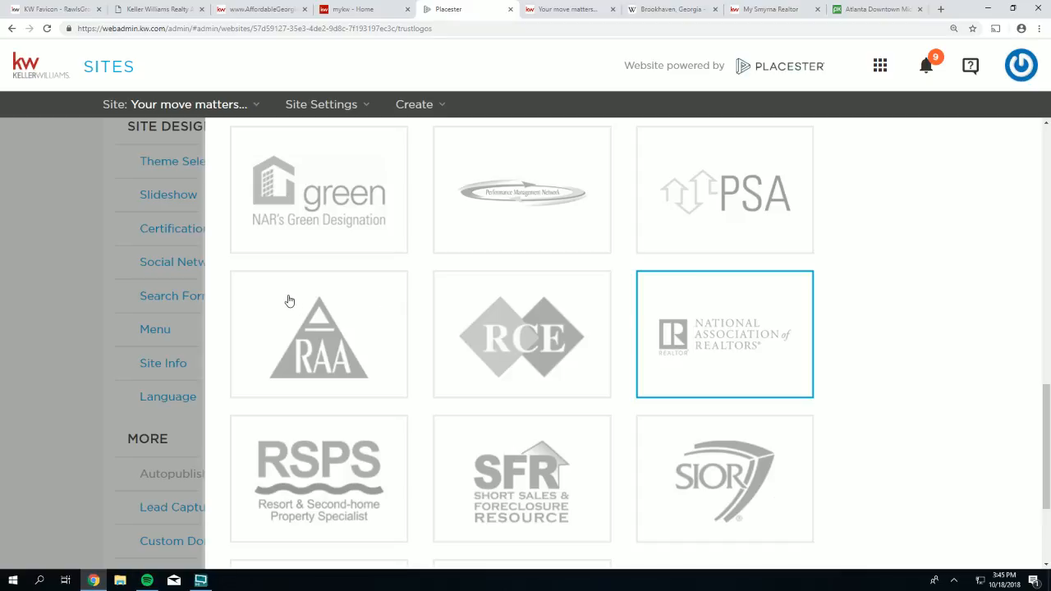
scroll(290, 300, down, 3)
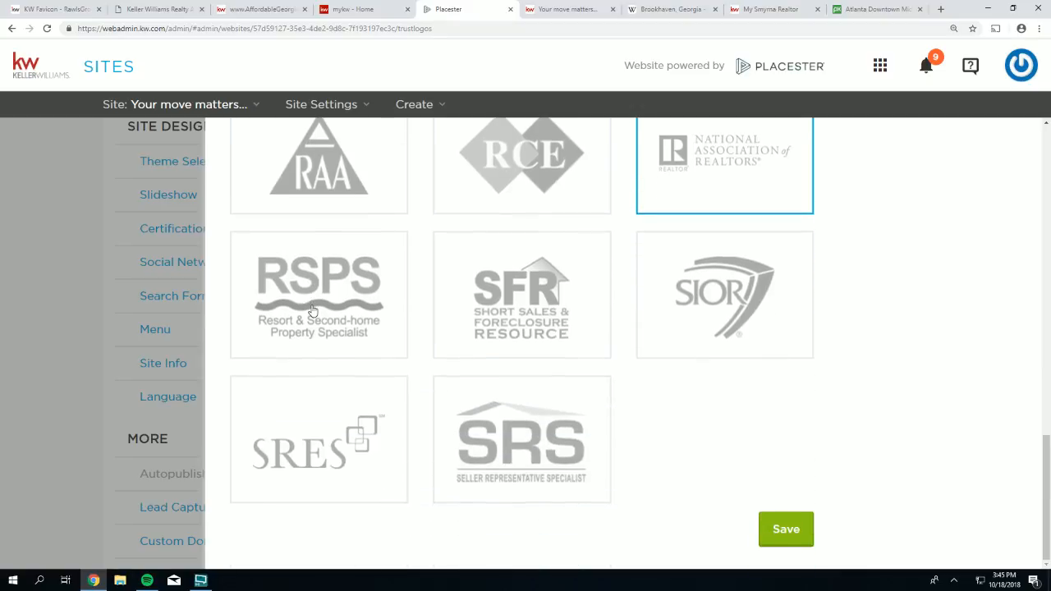
scroll(442, 304, up, 5)
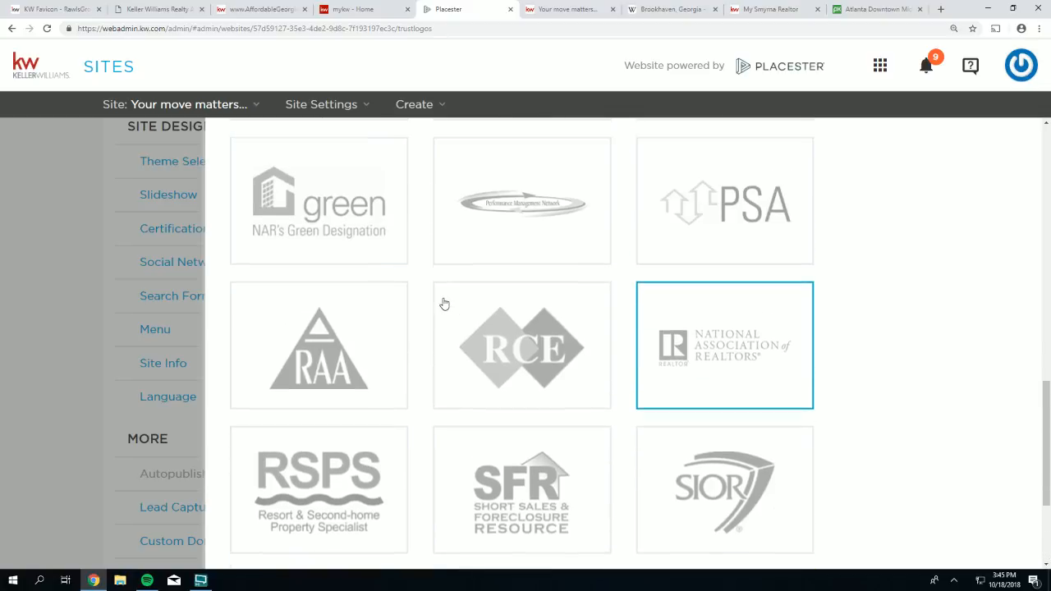
scroll(442, 304, up, 4)
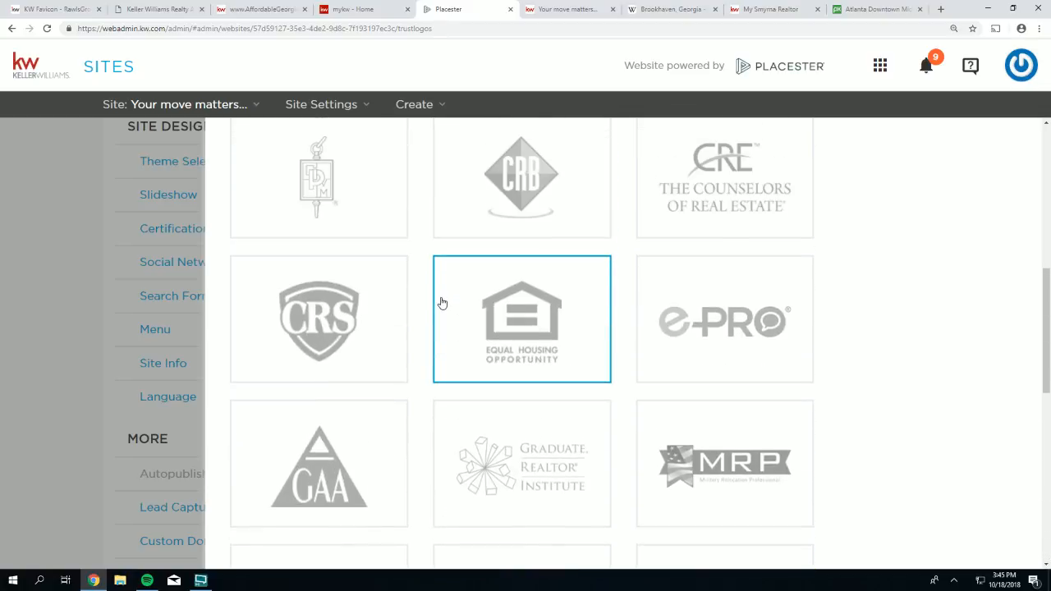
scroll(442, 304, up, 2)
scroll(442, 304, up, 1)
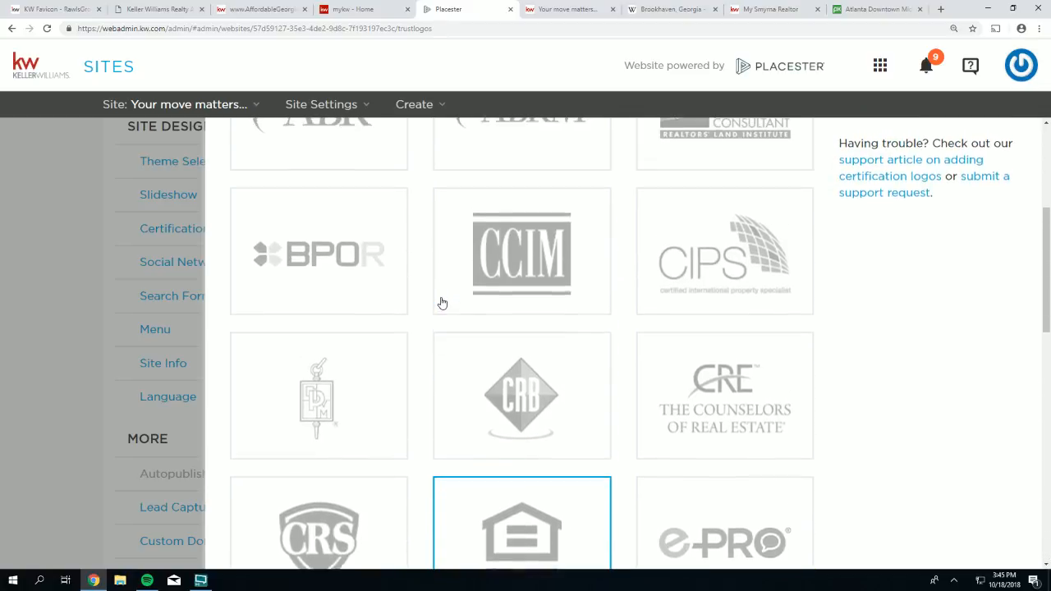
scroll(442, 303, up, 3)
scroll(441, 304, up, 1)
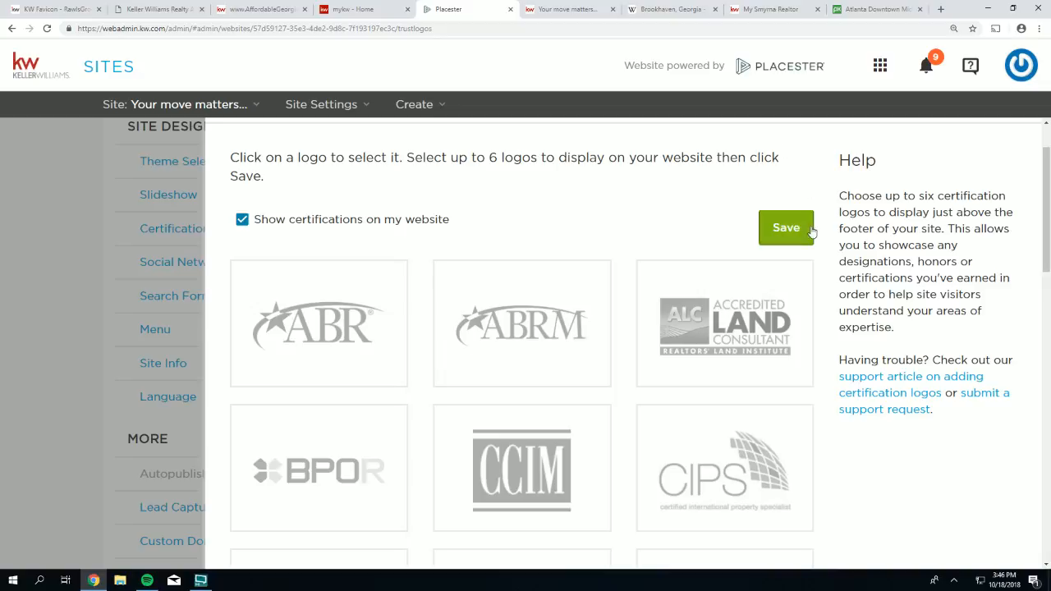
click(785, 232)
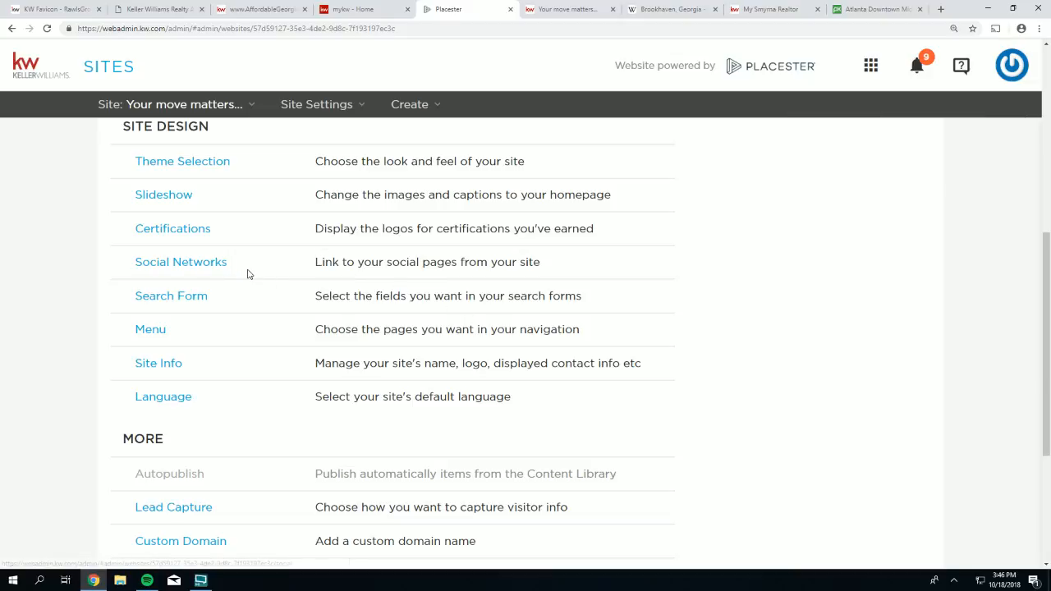
- Open the Social Networks settings and place the cursor in the facebook.com/ field
drag(227, 264, 151, 268)
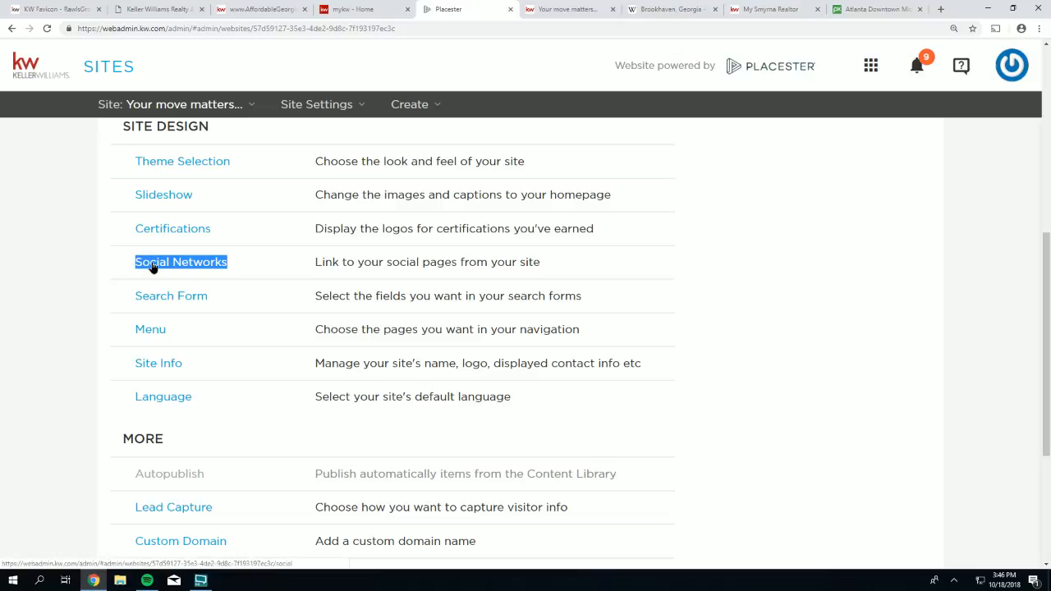
scroll(721, 364, down, 1)
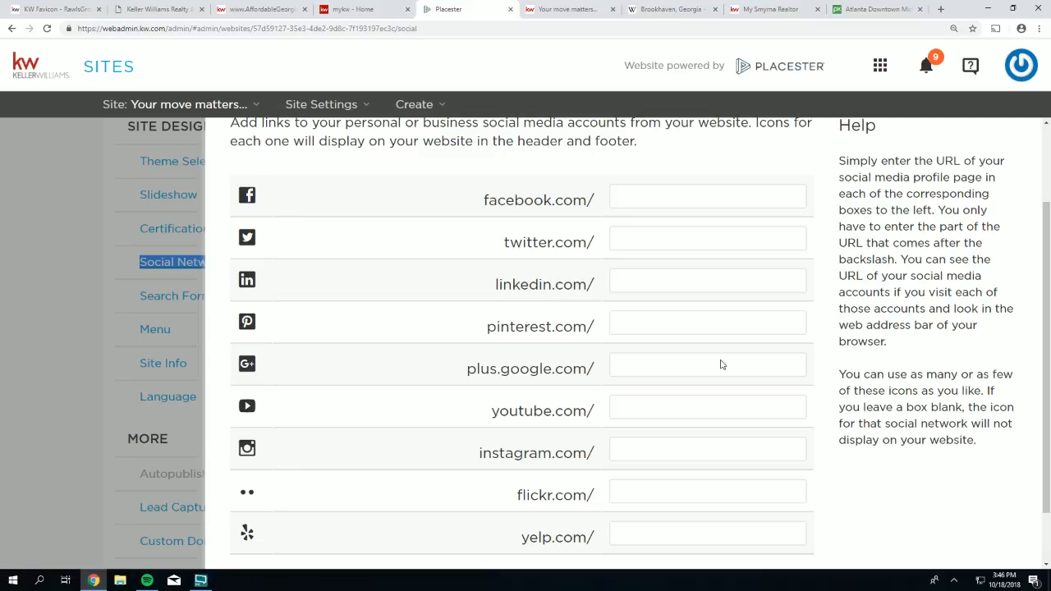
click(628, 196)
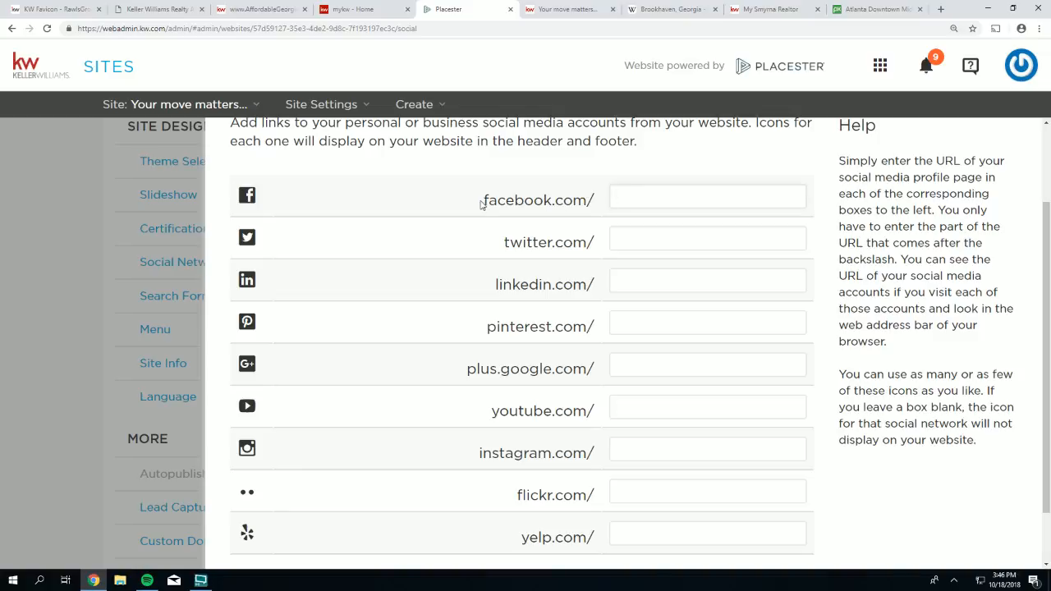
drag(483, 202, 595, 202)
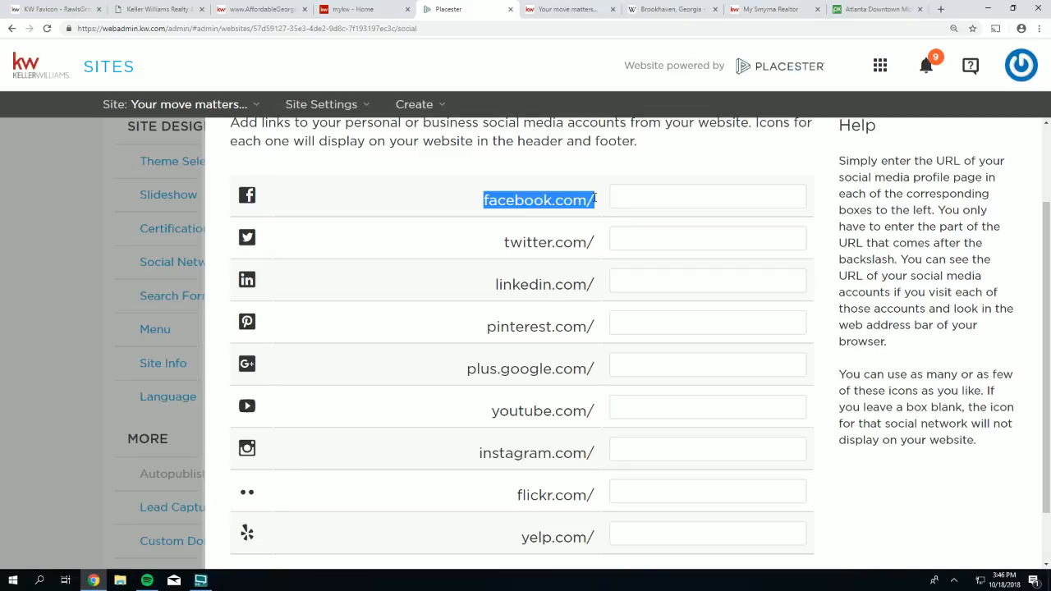
click(629, 197)
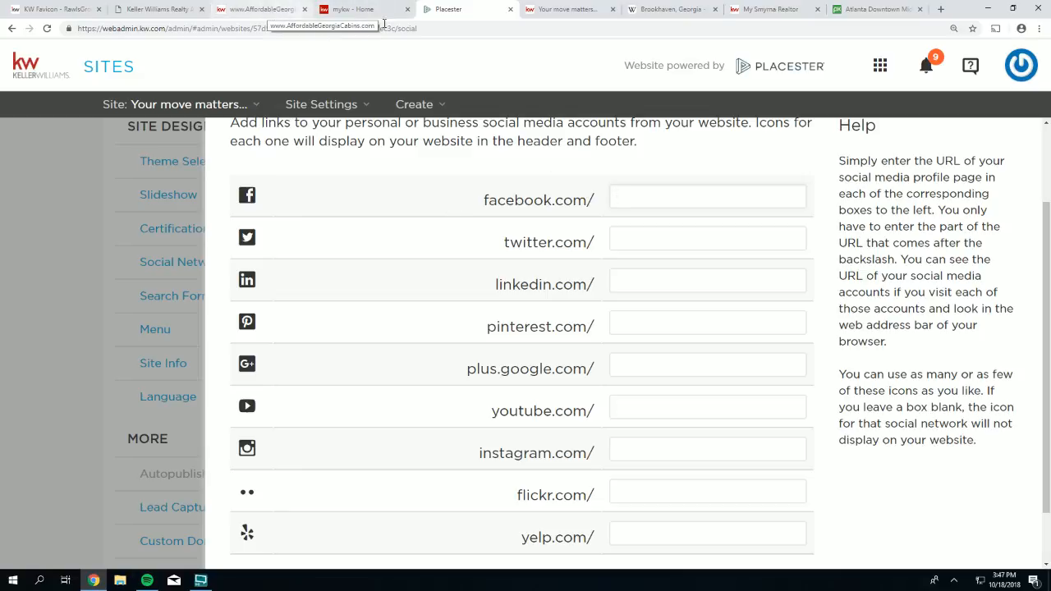
- Load kw.com, scroll to its footer, and open the Keller Williams Facebook page
click(860, 9)
click(705, 28)
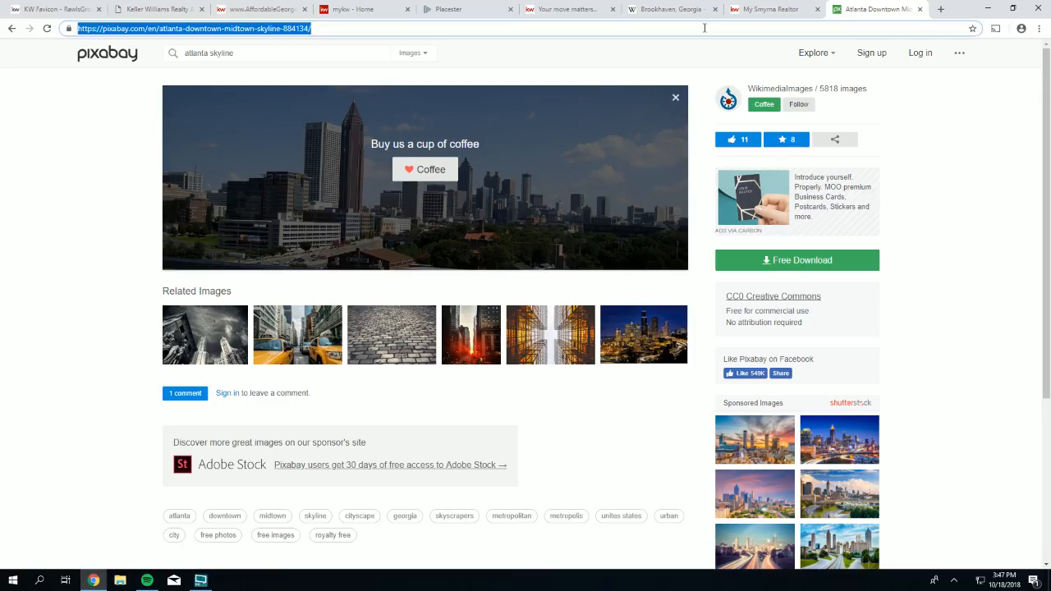
text(kw.com)
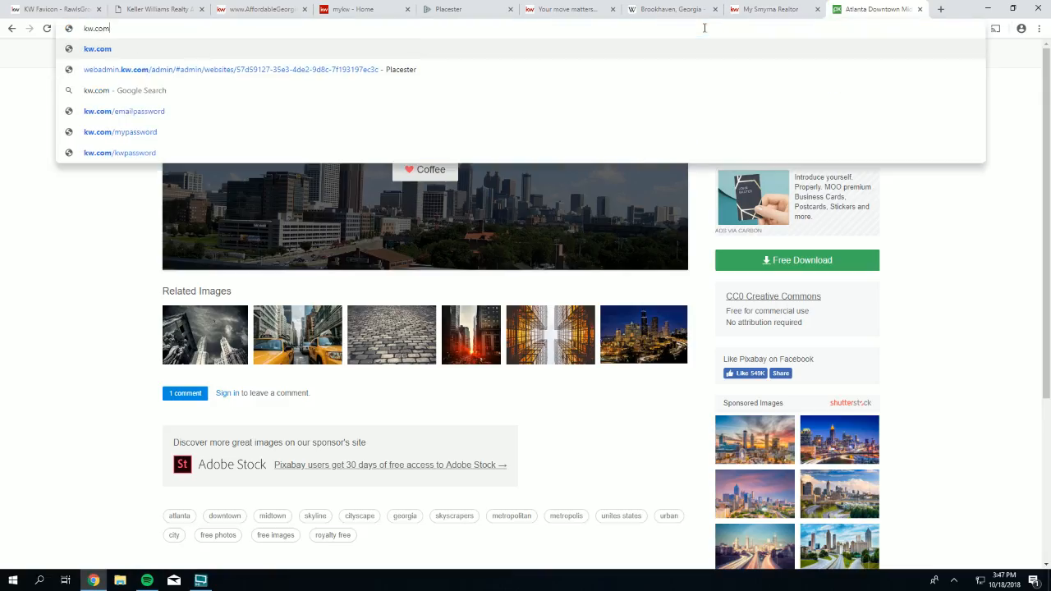
key(Return)
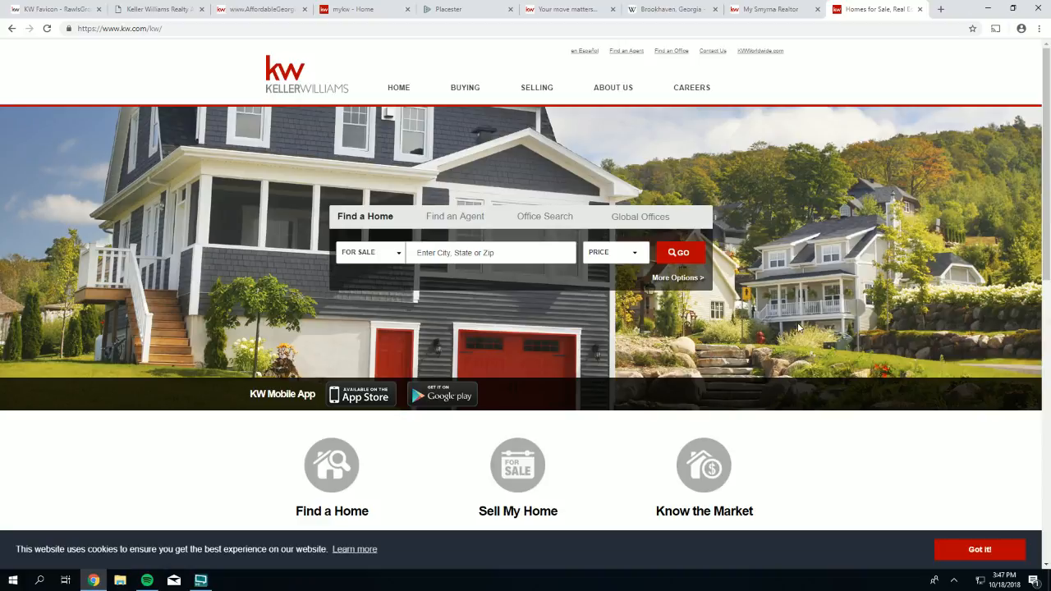
scroll(799, 327, down, 1)
scroll(799, 327, down, 7)
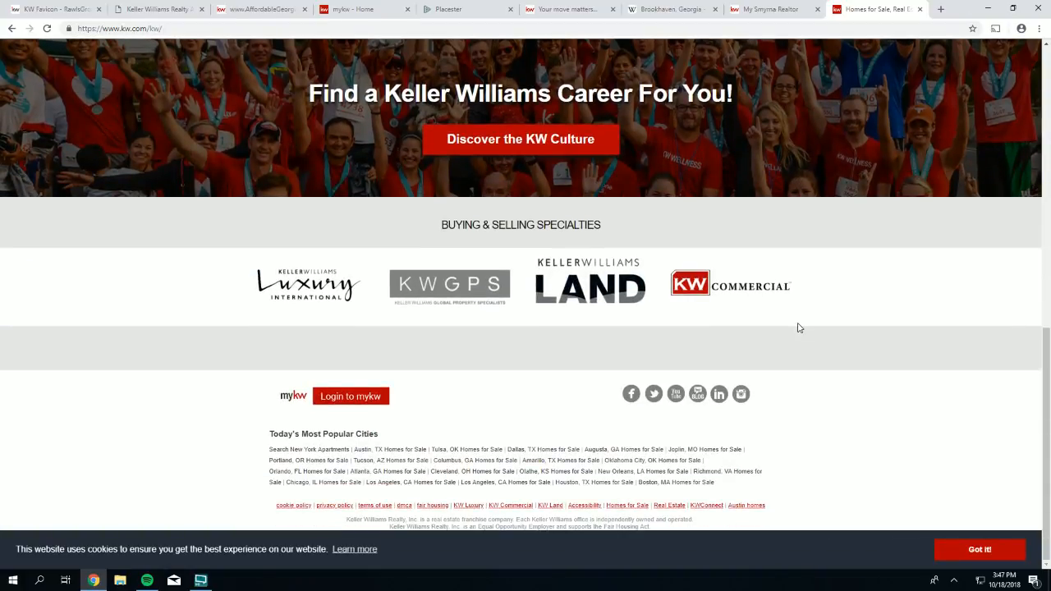
click(632, 395)
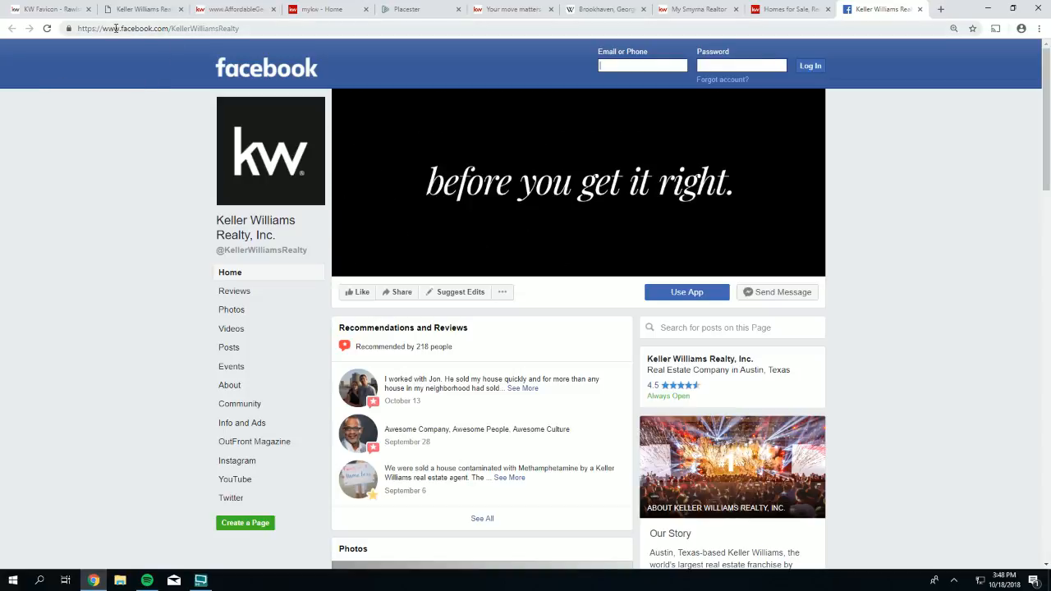
- Copy 'KellerWilliamsRealty' from the Facebook page address and return to the KW Sites form
drag(240, 29, 94, 17)
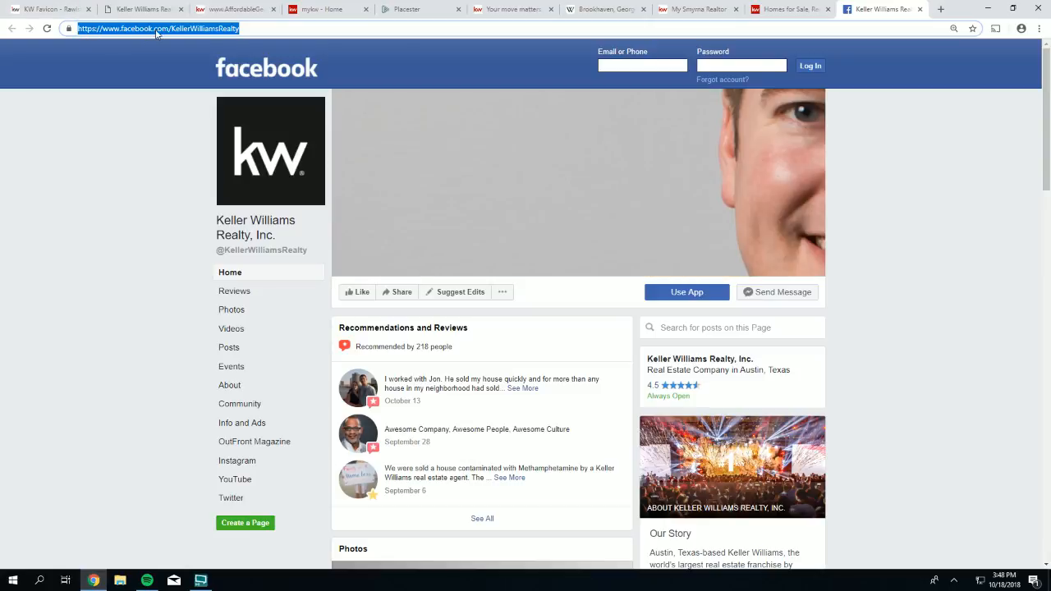
click(161, 29)
drag(172, 28, 251, 29)
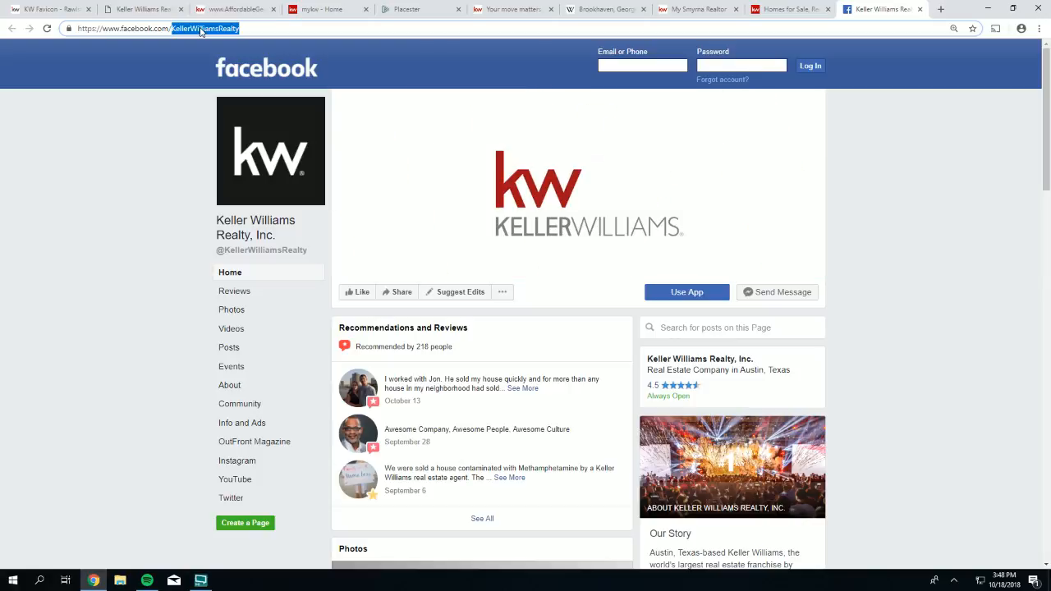
right_click(203, 33)
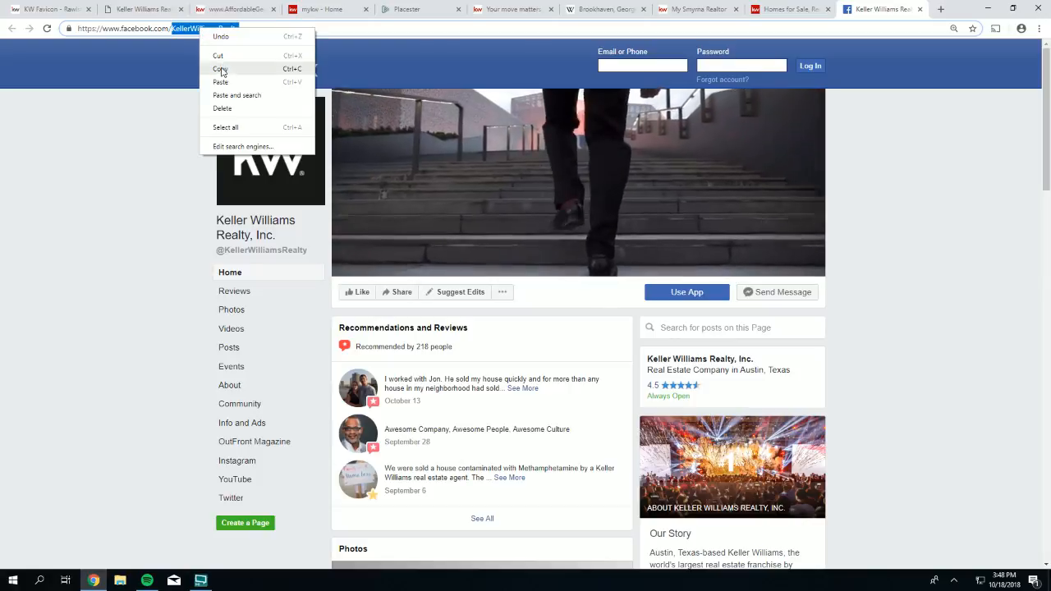
click(220, 69)
click(408, 10)
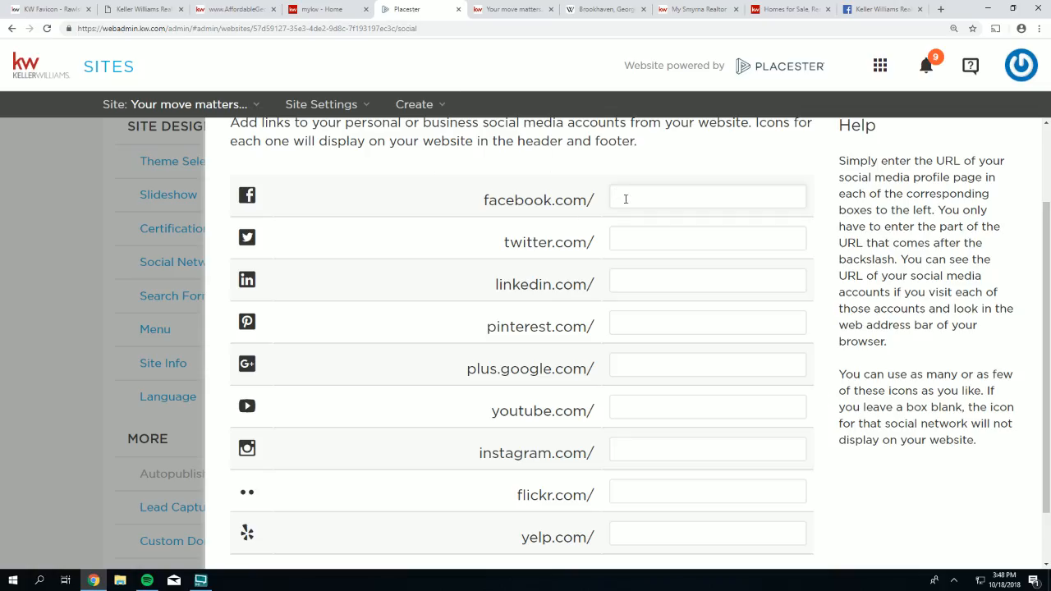
- Paste KellerWilliamsRealty into the facebook.com link field, then open Keller Williams' Twitter profile from kw.com
right_click(664, 200)
click(683, 267)
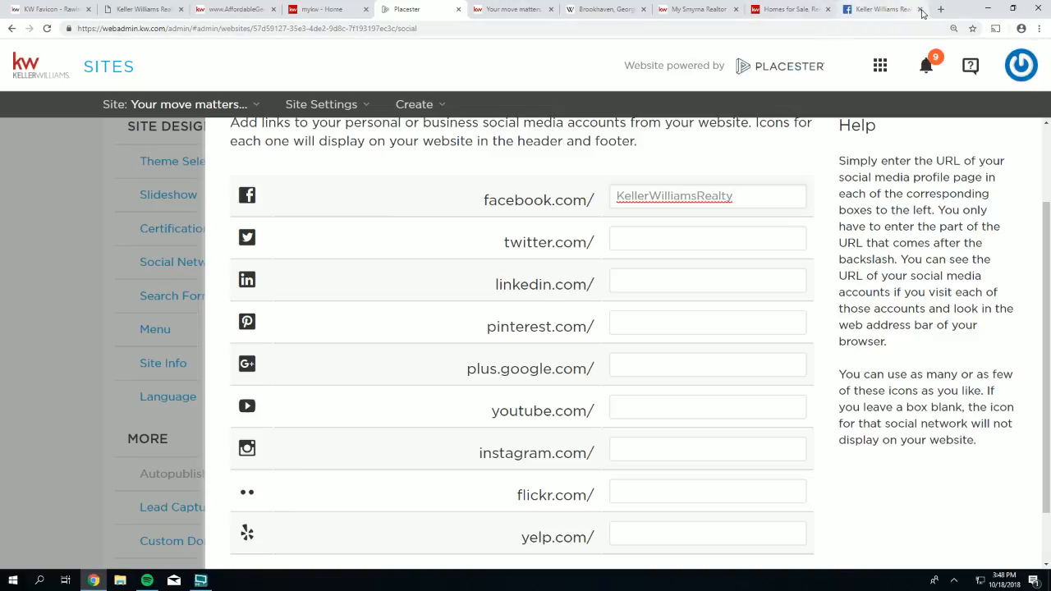
click(780, 12)
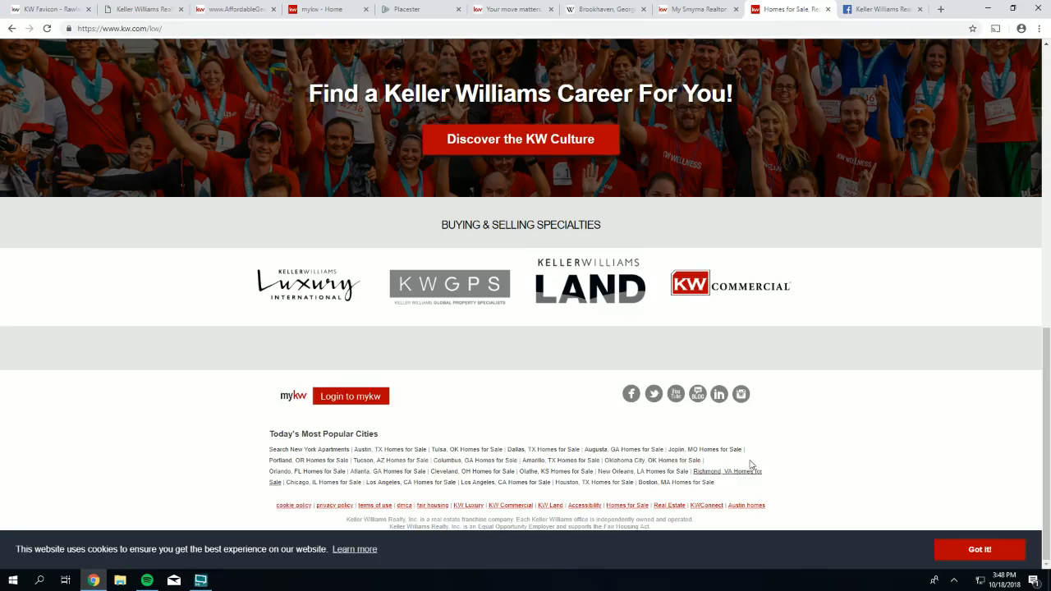
click(653, 394)
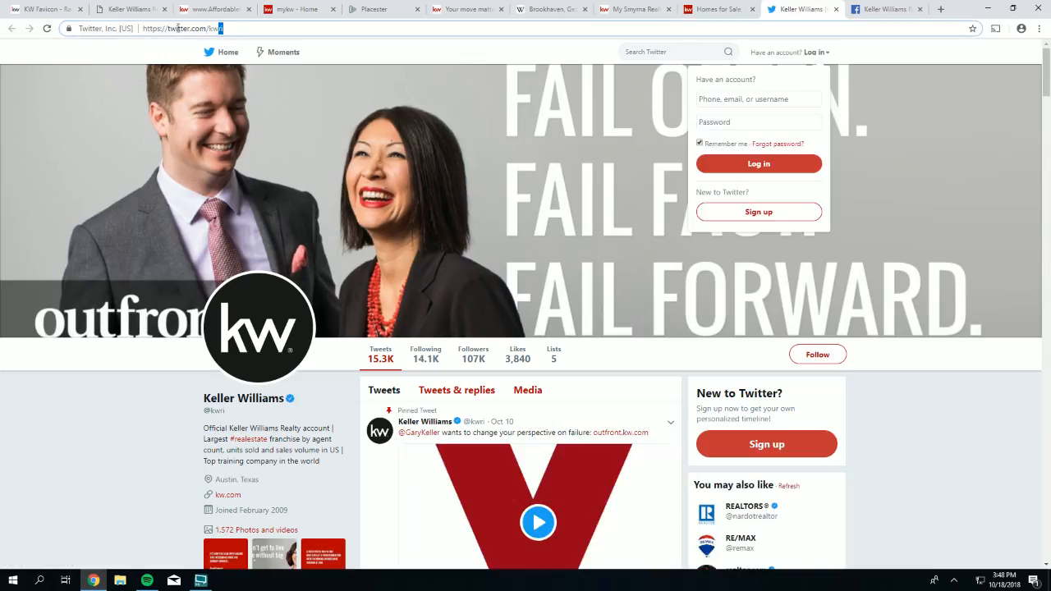
- Copy the kwri handle from the Twitter profile address, reloading twitter.com/kwri to confirm it
drag(168, 30, 209, 31)
click(228, 31)
right_click(210, 31)
click(233, 72)
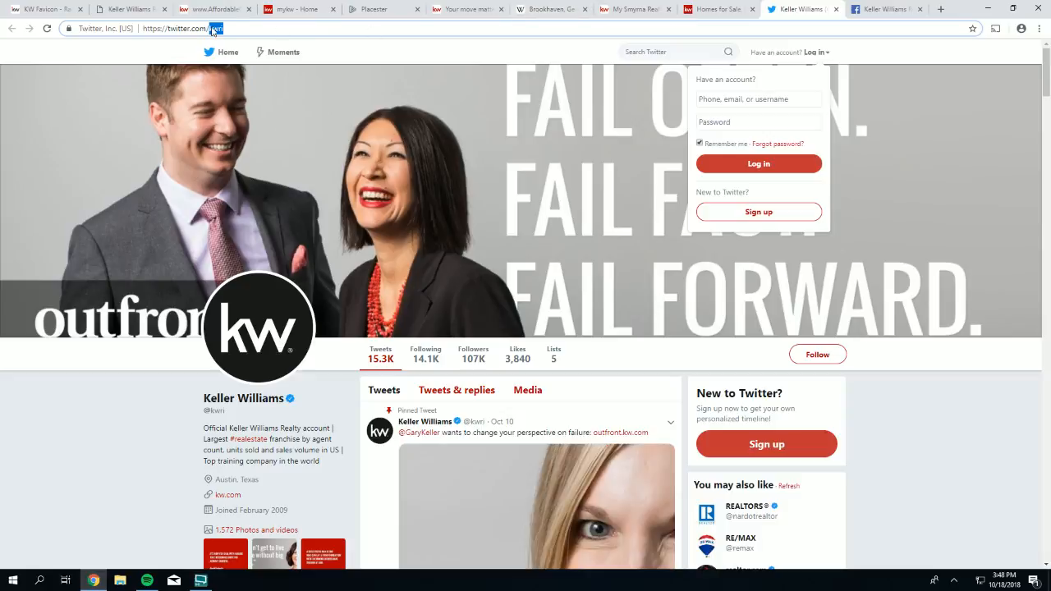
click(240, 31)
double_click(216, 28)
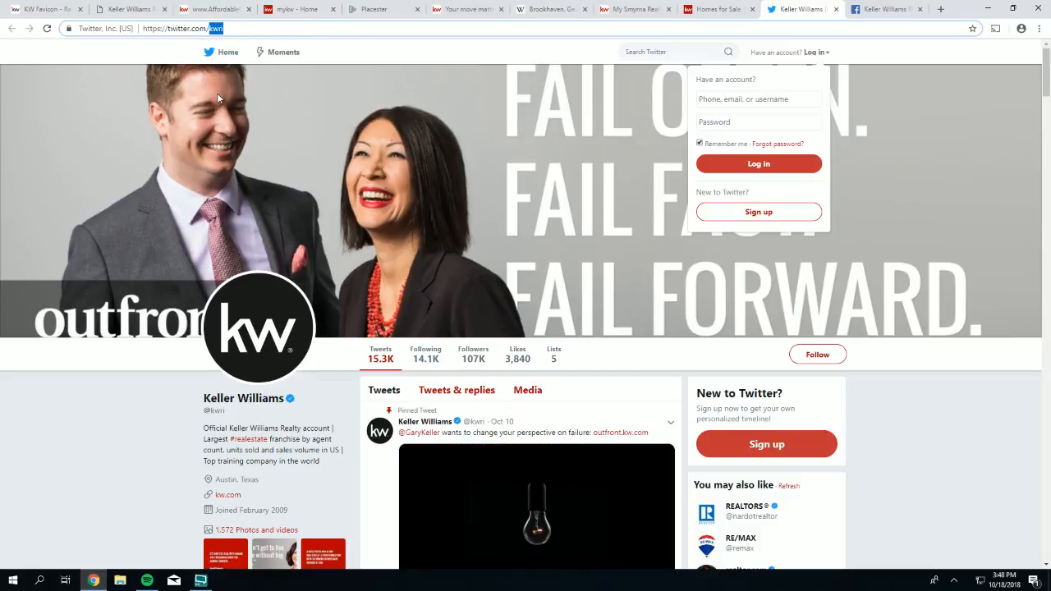
text(kwri)
key(Return)
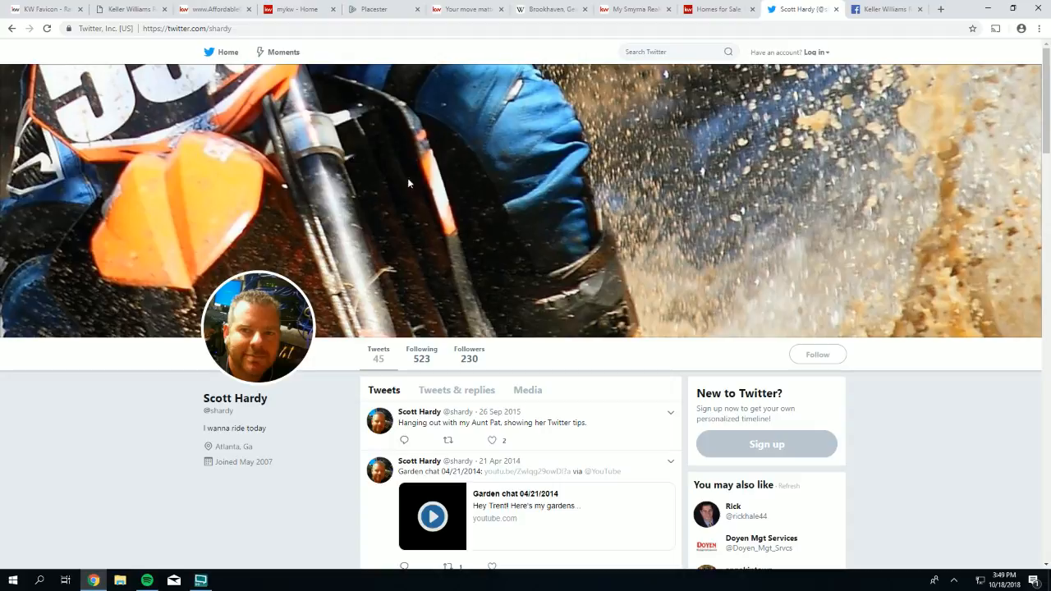
scroll(407, 177, down, 6)
scroll(507, 200, up, 6)
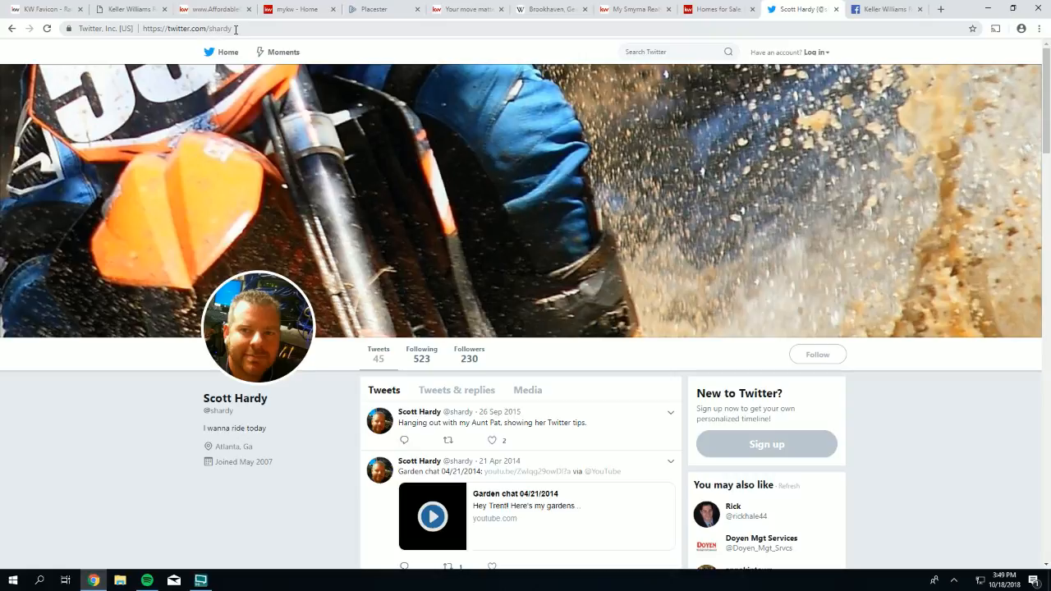
drag(236, 29, 209, 29)
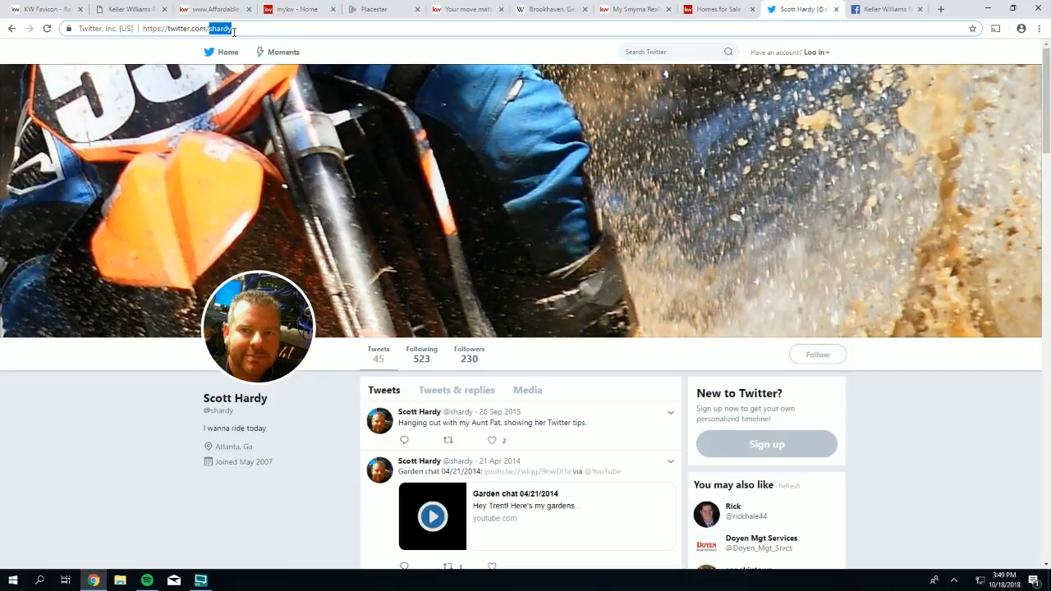
- Enter kwri in the twitter.com link field and open Keller Williams' LinkedIn page from kw.com
click(372, 10)
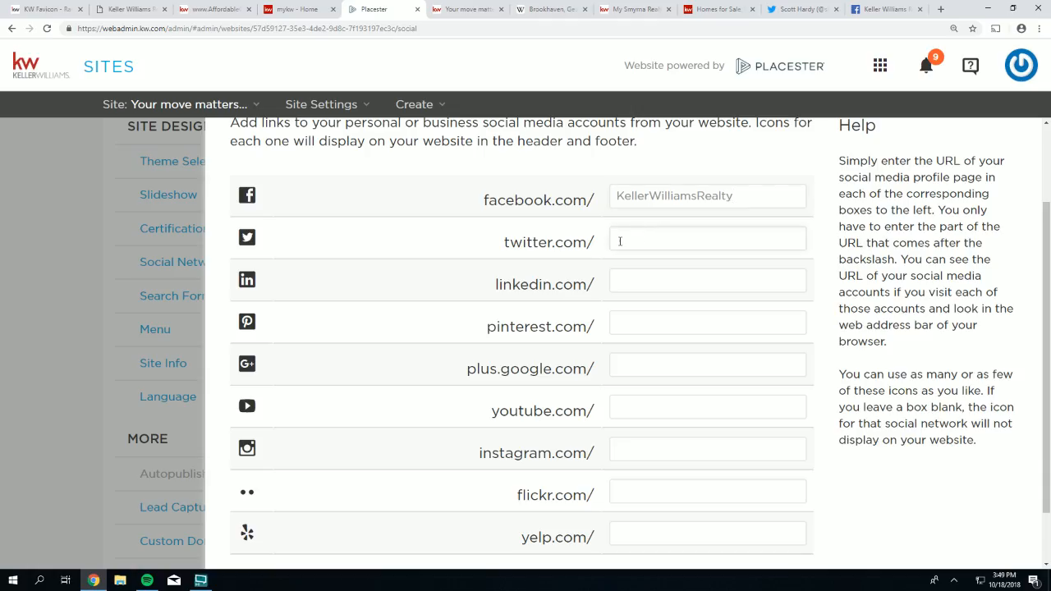
text(wri)
click(700, 7)
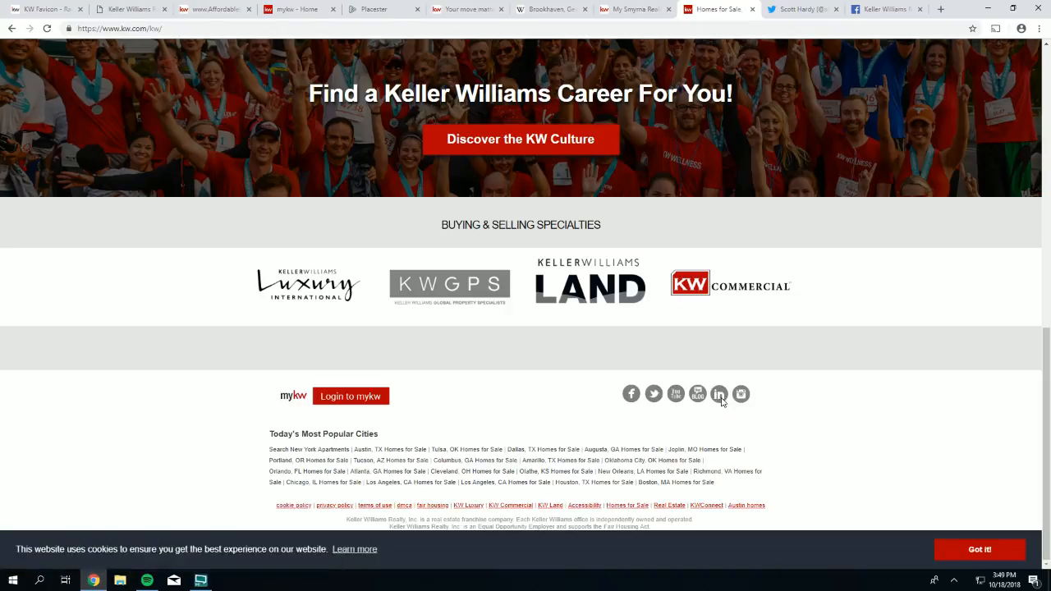
click(719, 396)
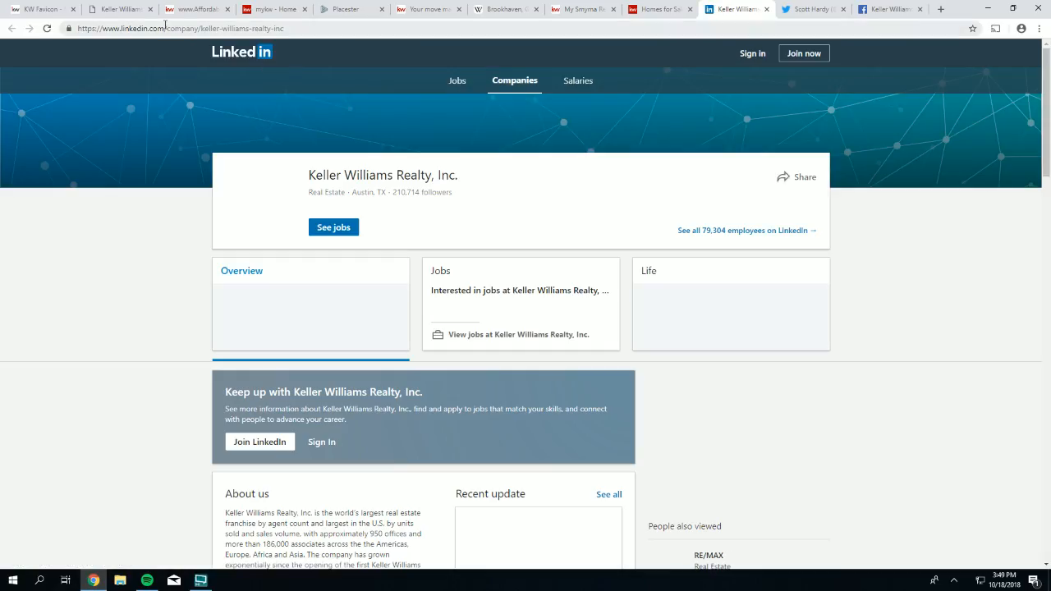
- Copy company/keller-williams-realty-inc from the LinkedIn address and paste it into the linkedin.com field
drag(123, 28, 167, 28)
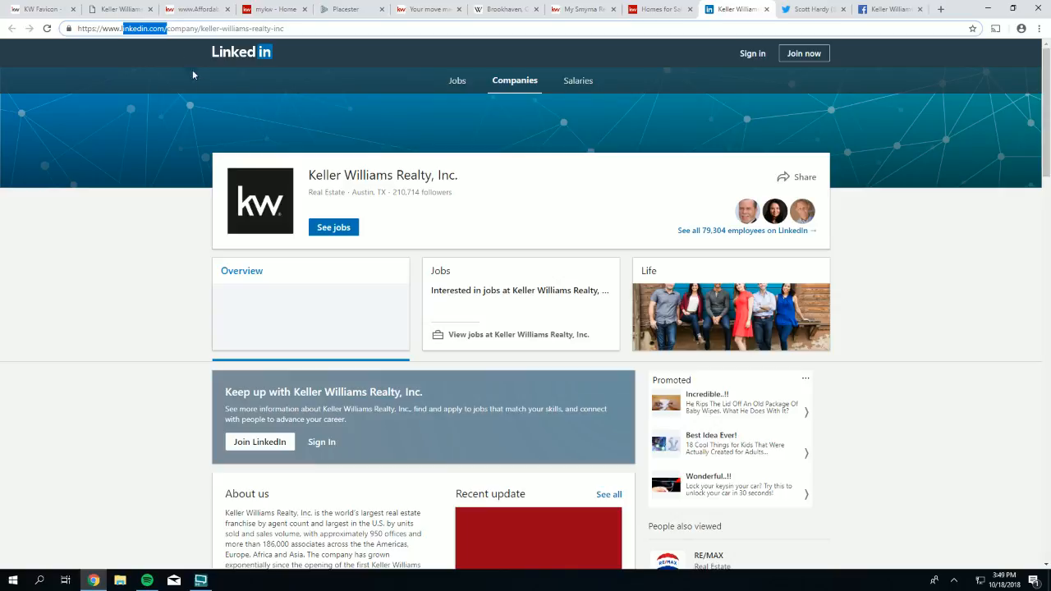
click(185, 30)
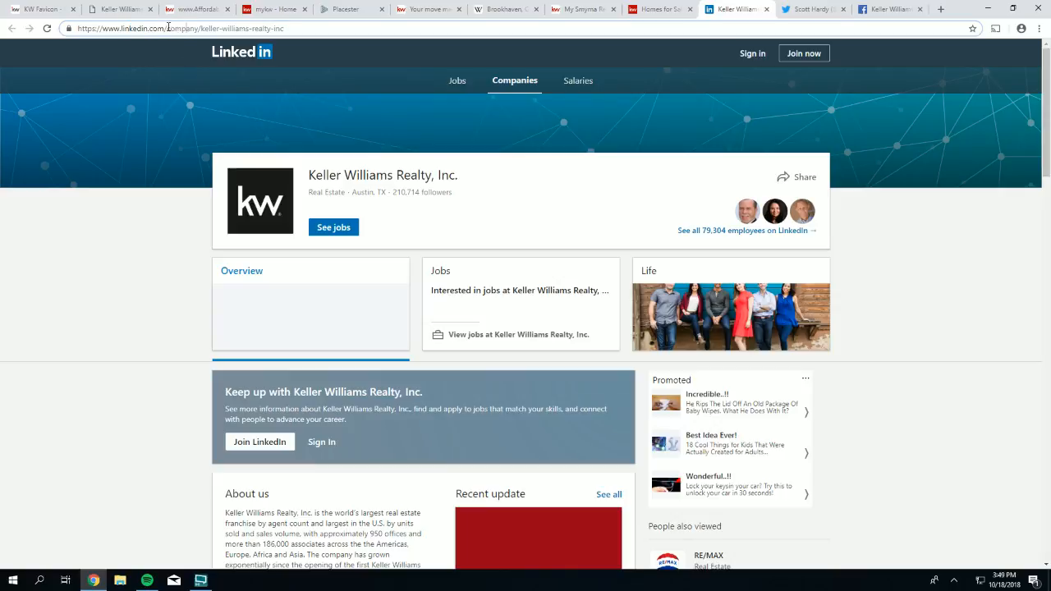
drag(168, 29, 291, 31)
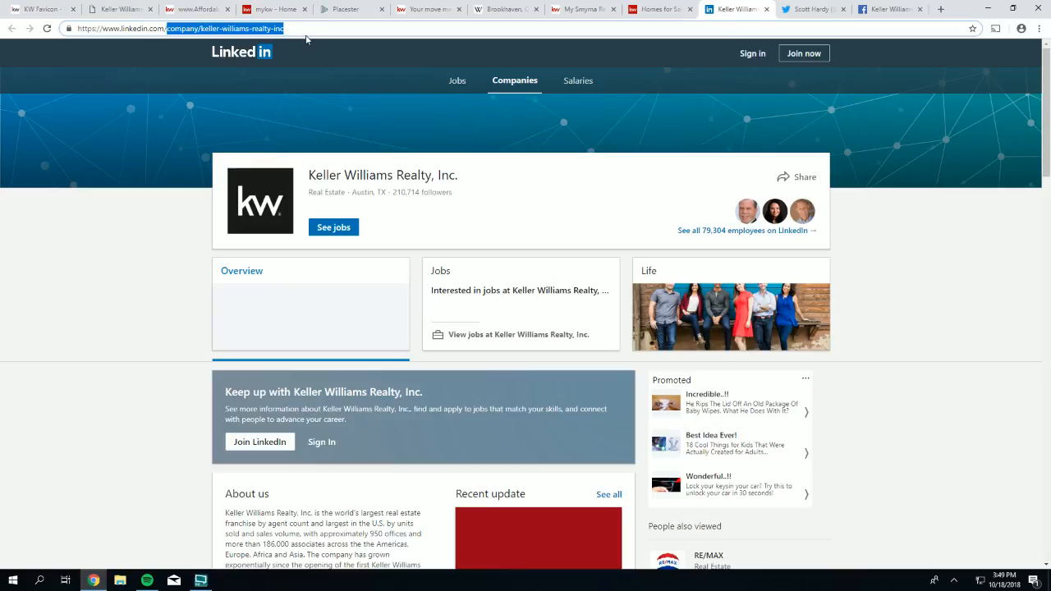
right_click(222, 30)
click(239, 69)
click(345, 11)
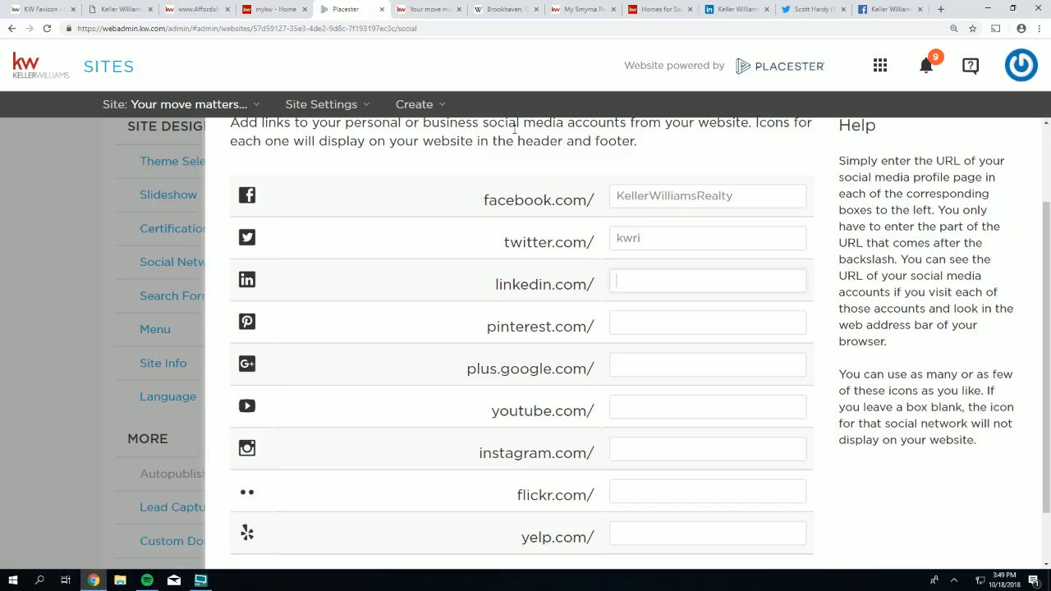
click(653, 282)
key(ctrl+v)
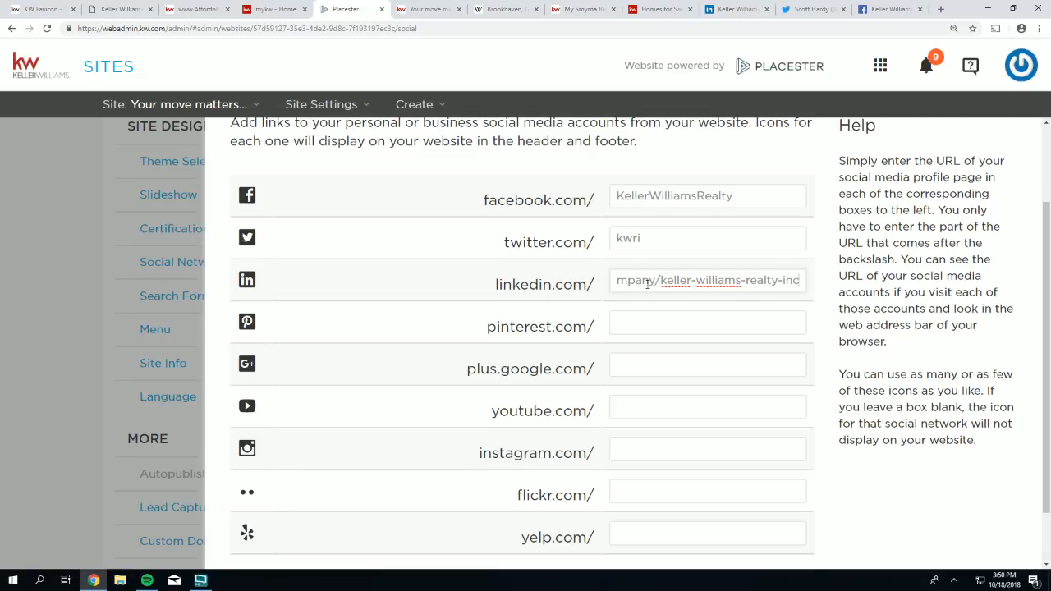
- Leave the social links form and bring up the kw.com homepage footer with its social icons
scroll(649, 287, down, 1)
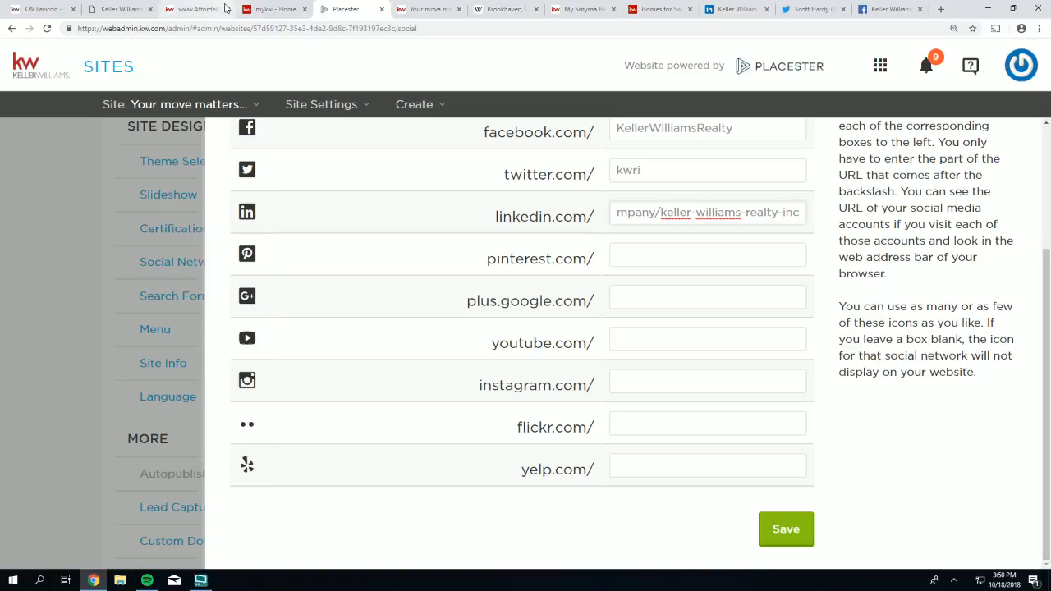
click(287, 10)
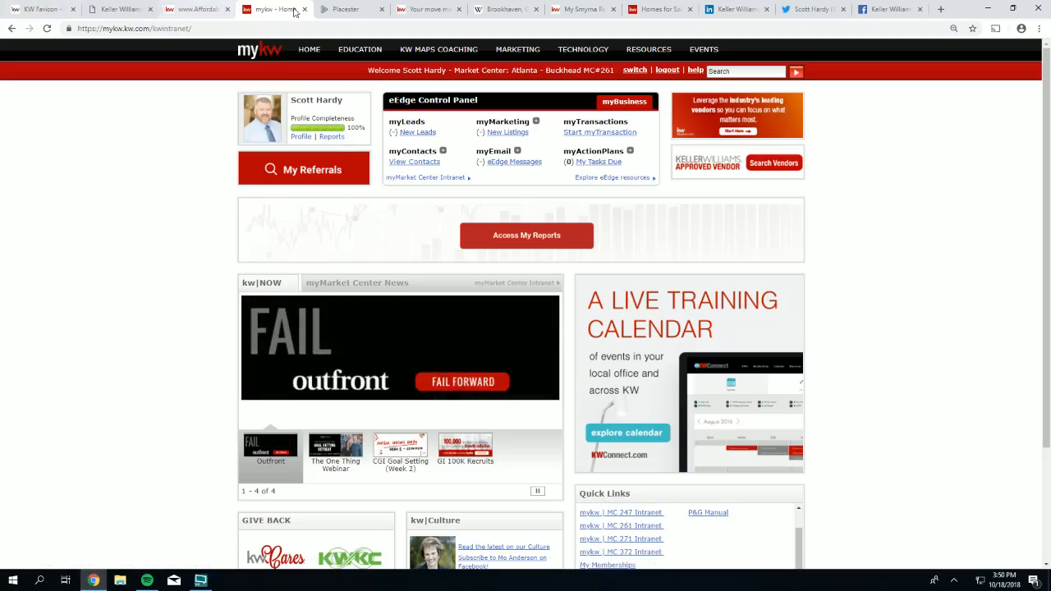
click(661, 10)
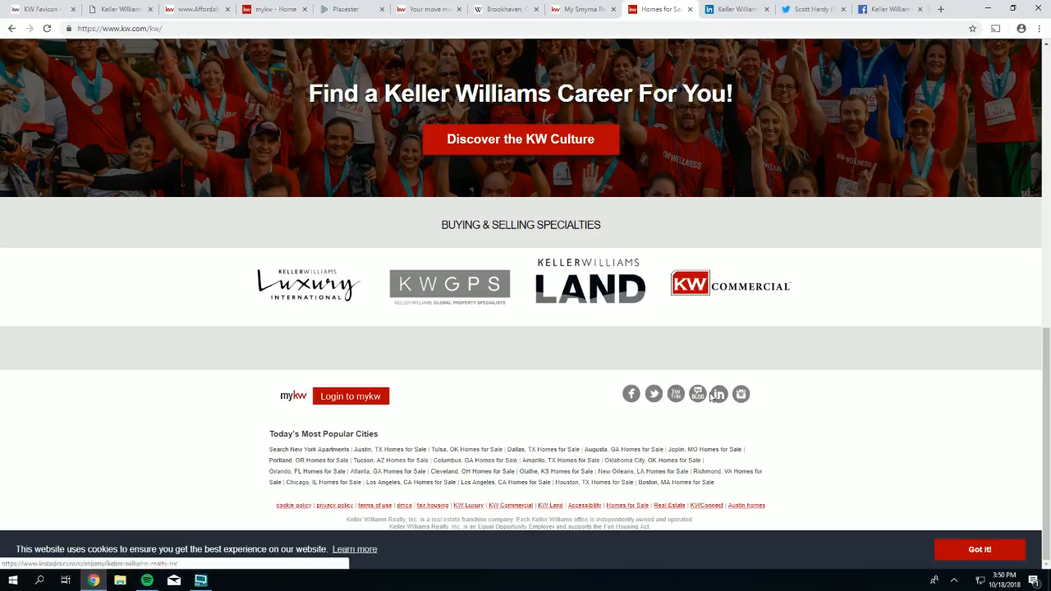
- Open the Keller Williams Realty YouTube channel and copy 'kellerwilliams' from its page address
click(675, 396)
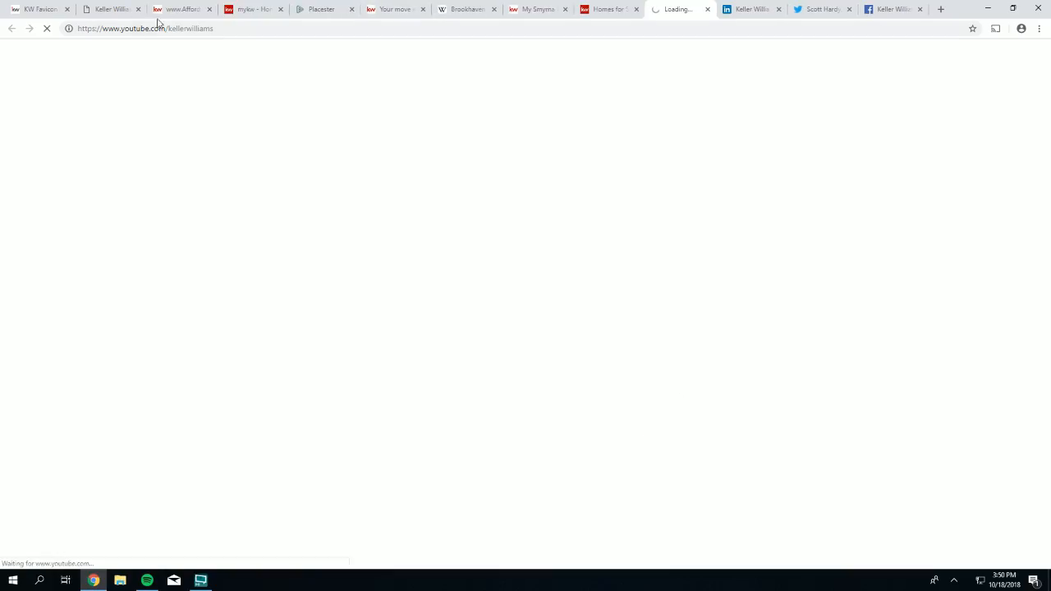
click(191, 29)
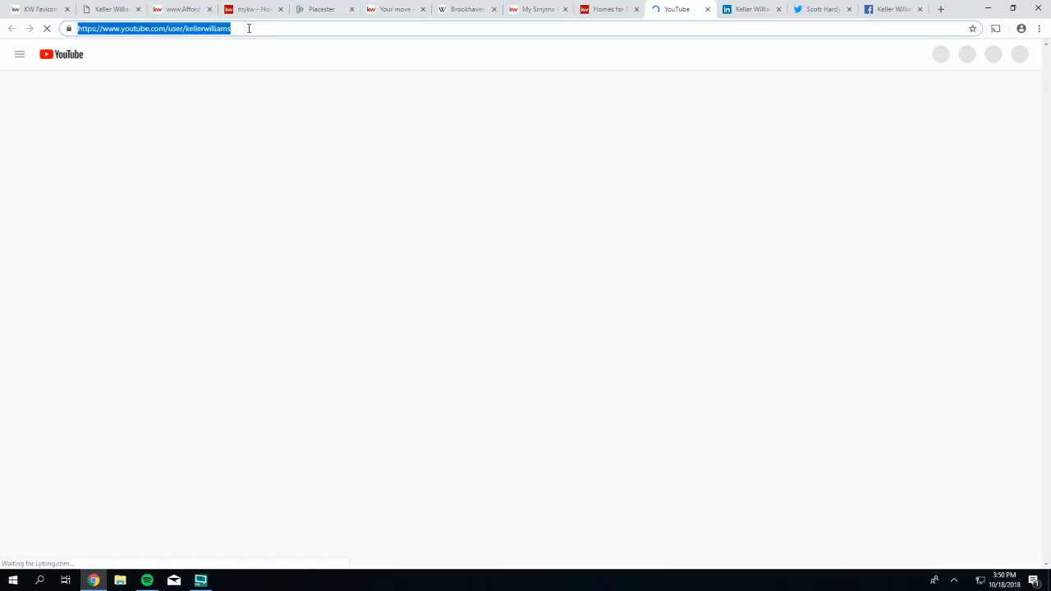
drag(249, 28, 185, 31)
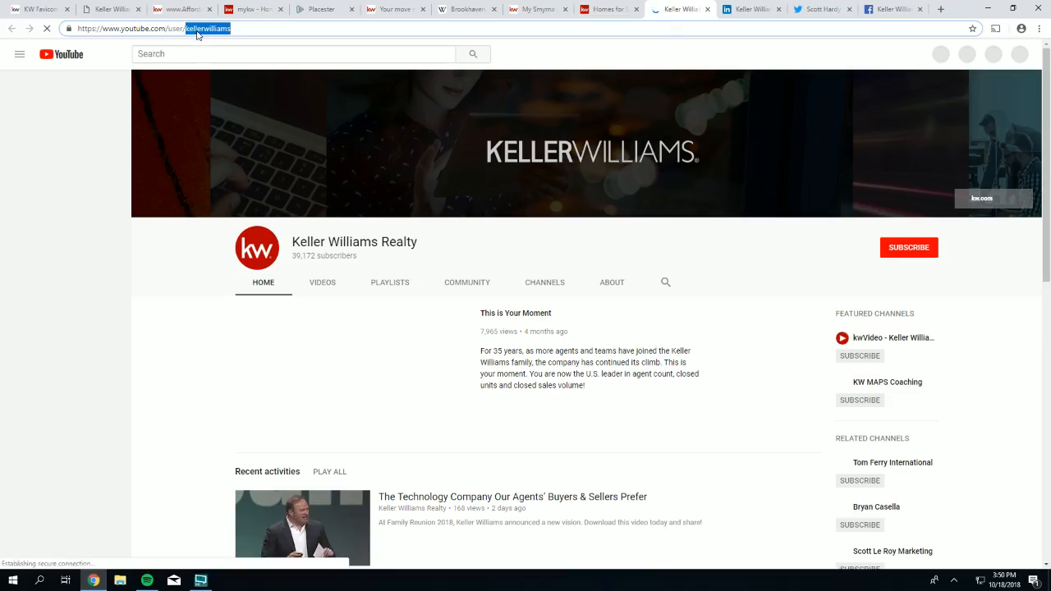
right_click(197, 33)
click(217, 73)
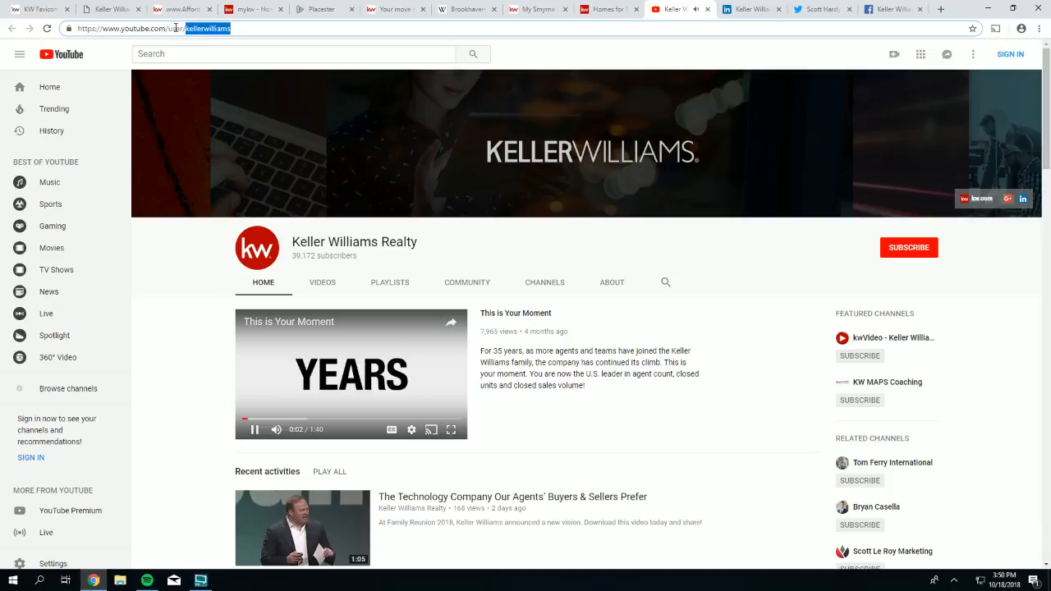
drag(165, 28, 239, 29)
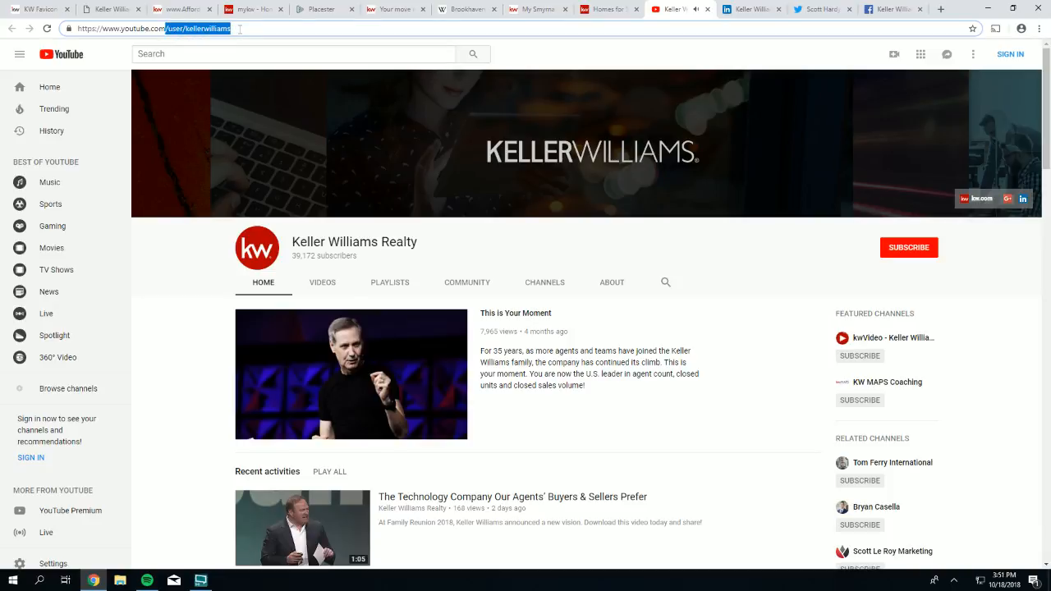
drag(232, 29, 186, 29)
right_click(193, 32)
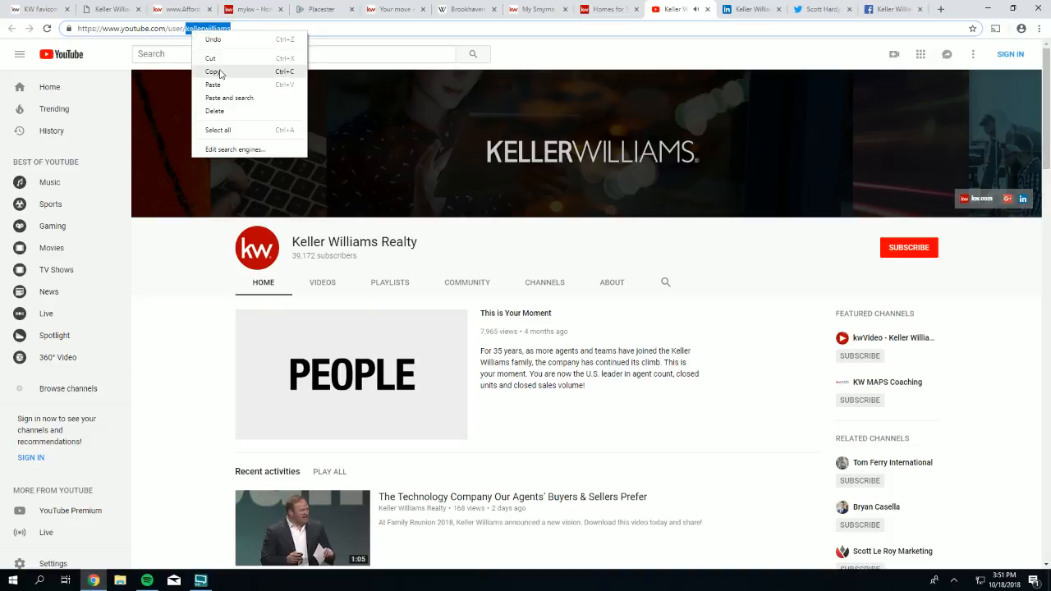
click(219, 74)
click(316, 9)
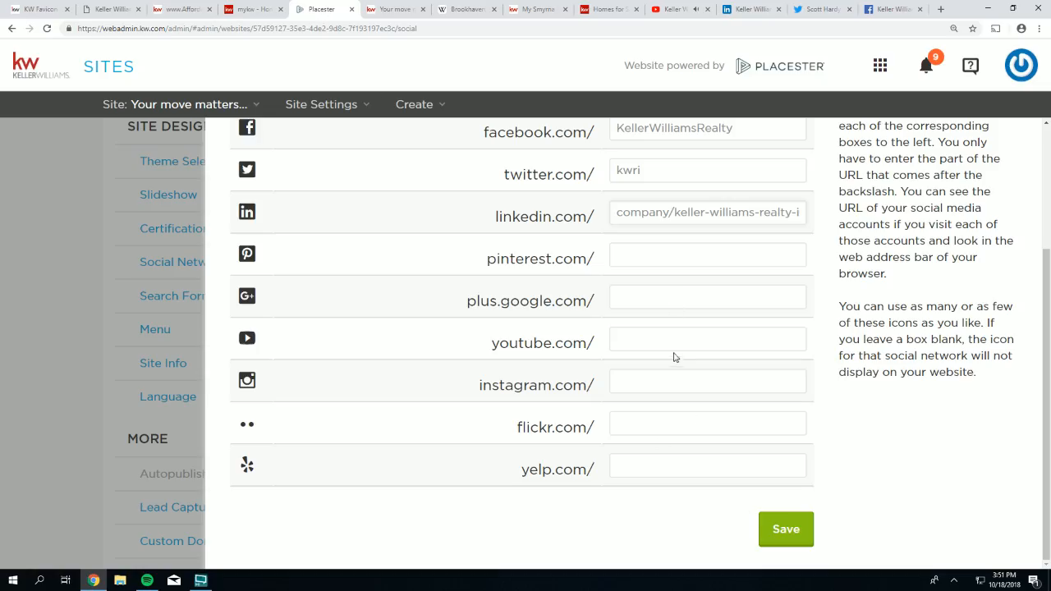
- Paste kellerwilliams into the youtube.com link field
right_click(636, 331)
click(678, 402)
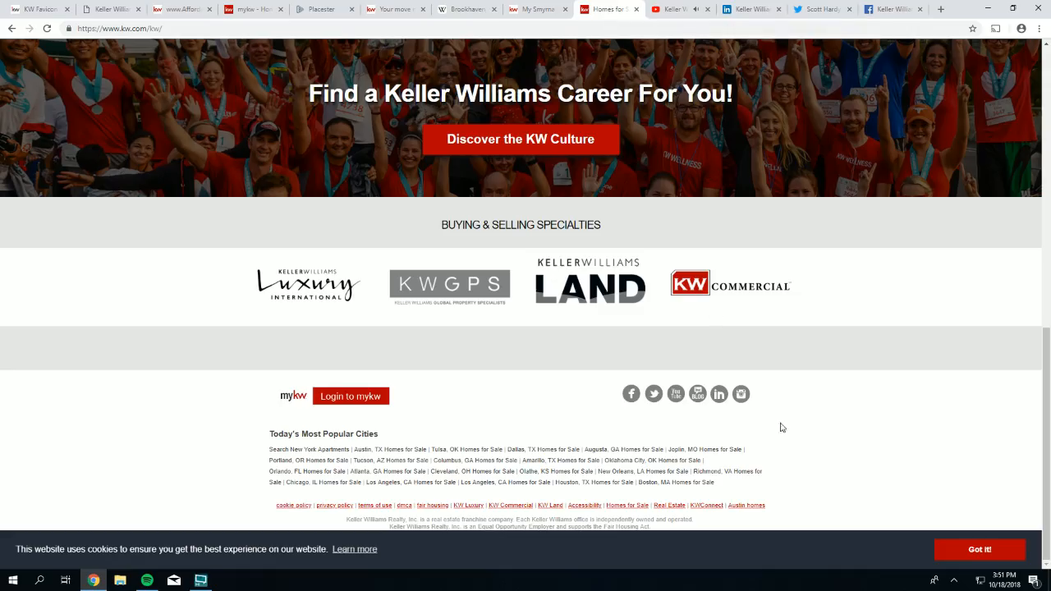
click(608, 9)
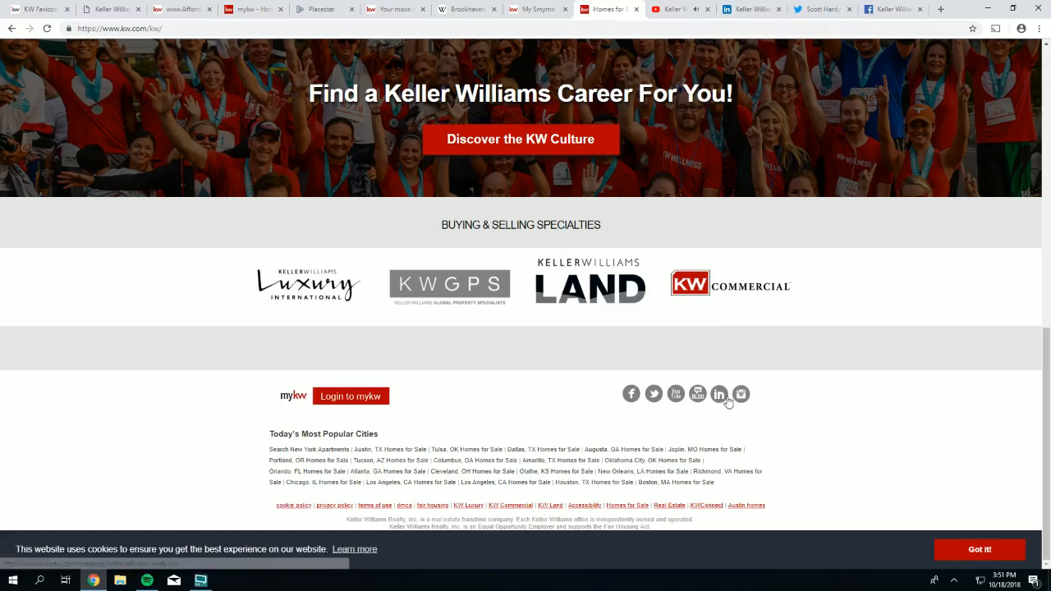
- Copy the handle kellerwilliamsrealty from the Keller Williams Instagram profile address
click(741, 395)
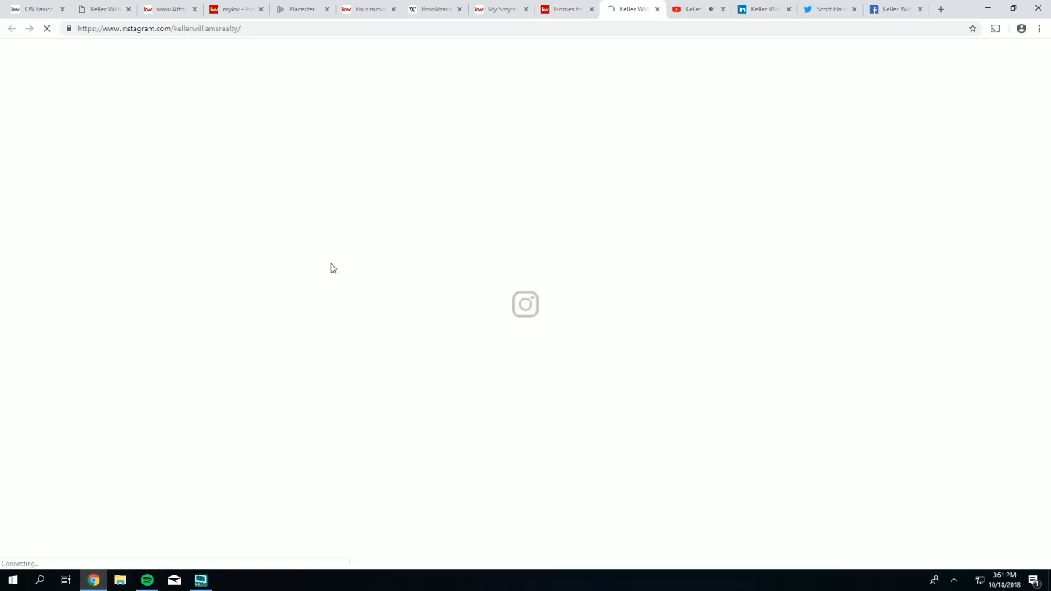
click(186, 29)
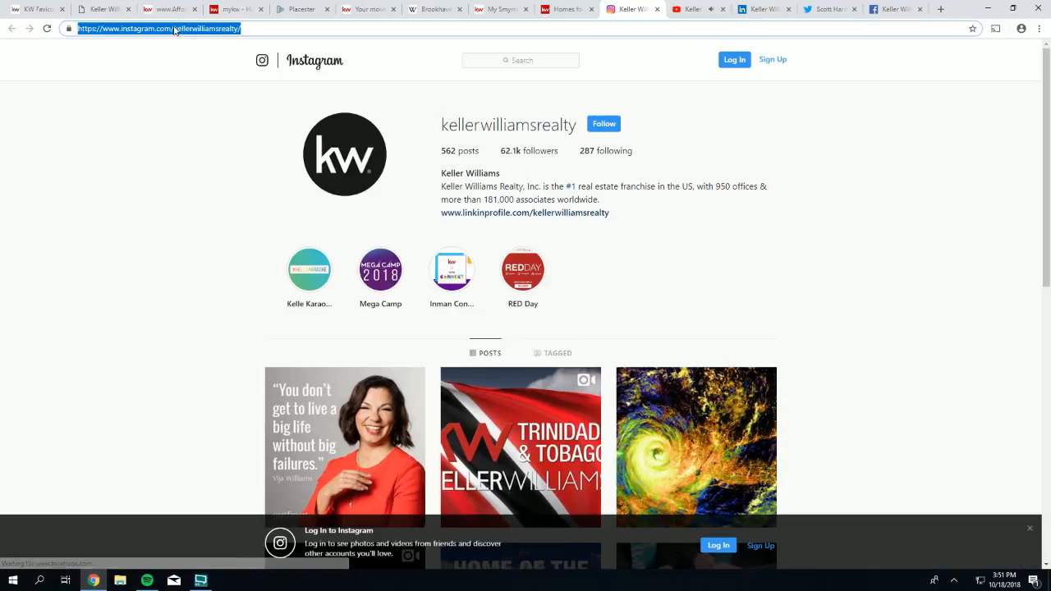
click(175, 29)
drag(174, 28, 223, 31)
right_click(223, 31)
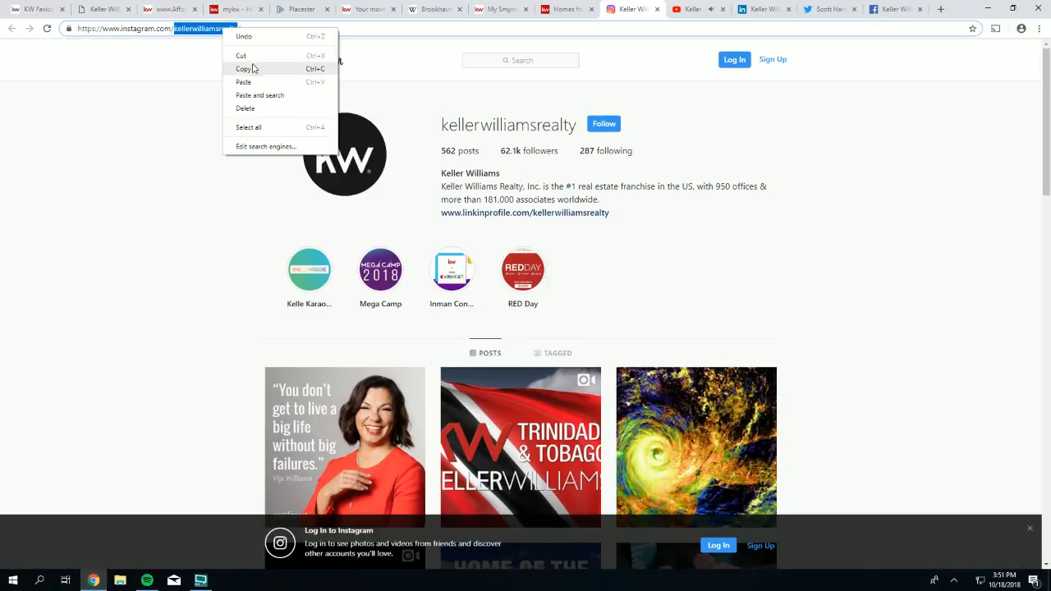
click(253, 70)
click(295, 10)
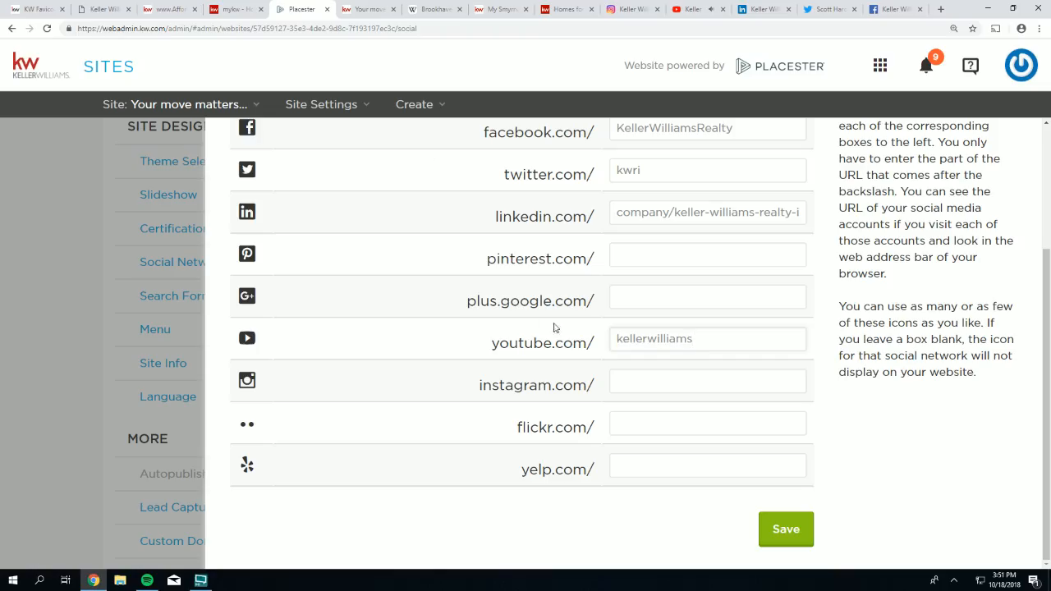
- Paste kellerwilliamsrealty into the instagram.com field and save the social network settings
right_click(618, 382)
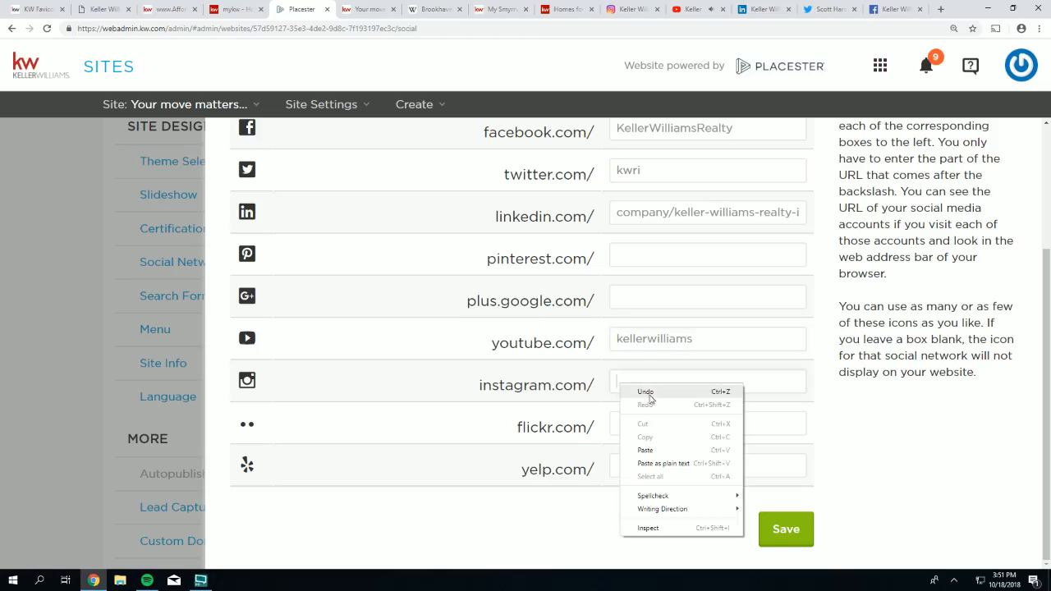
click(660, 454)
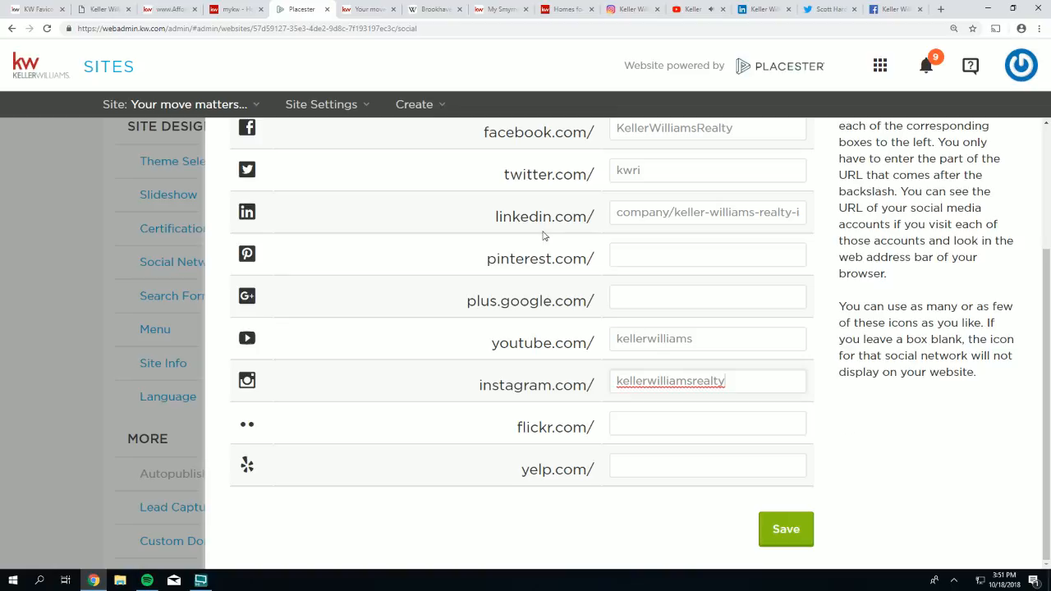
scroll(561, 200, up, 1)
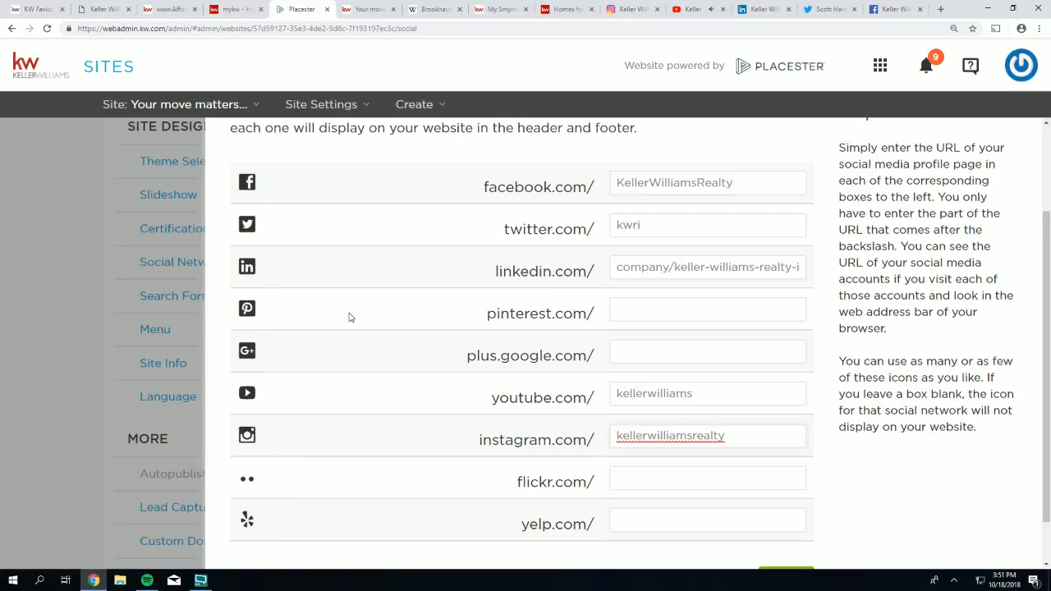
scroll(739, 426, down, 2)
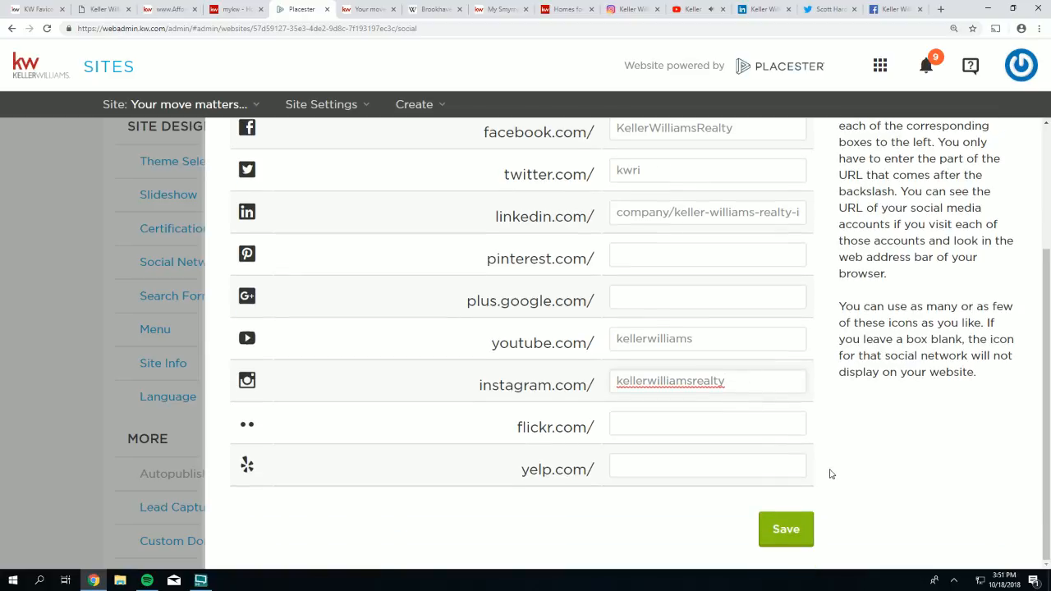
click(792, 529)
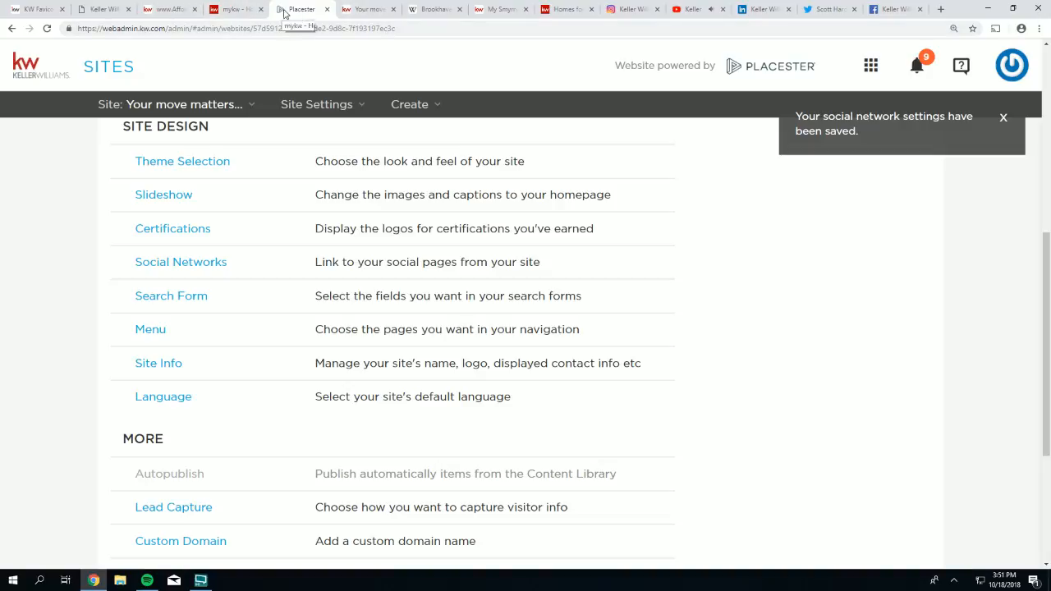
click(377, 15)
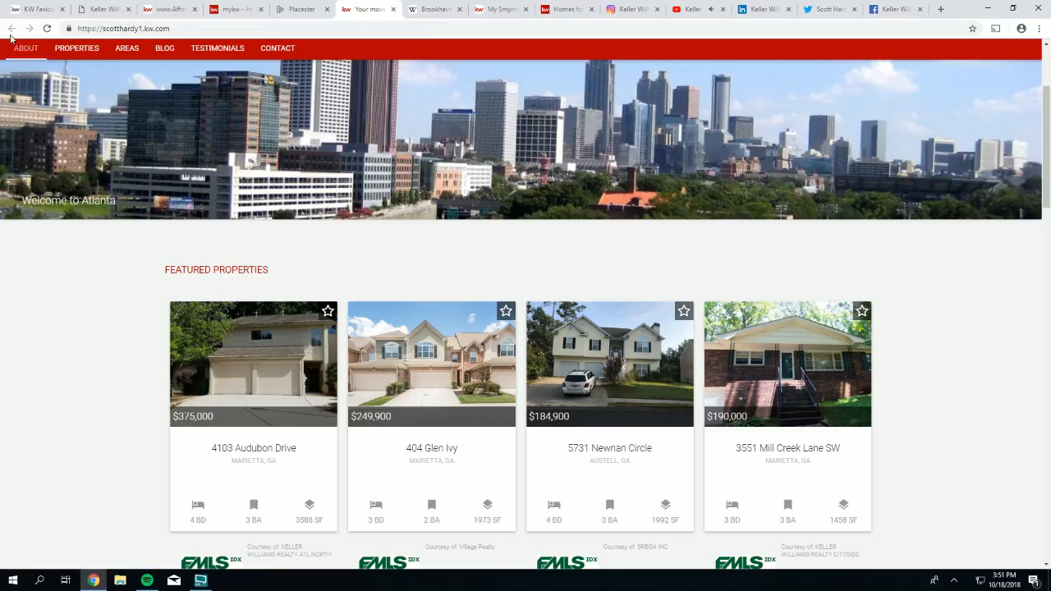
- Reload the live agent site and close the leftover social media pages
click(47, 28)
click(459, 9)
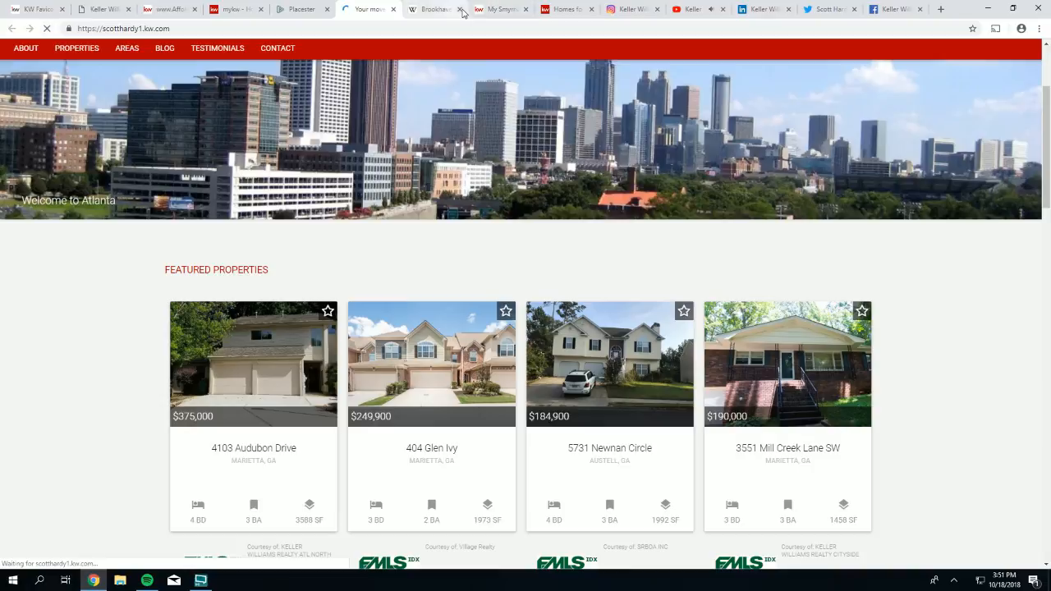
click(459, 9)
click(460, 9)
click(459, 9)
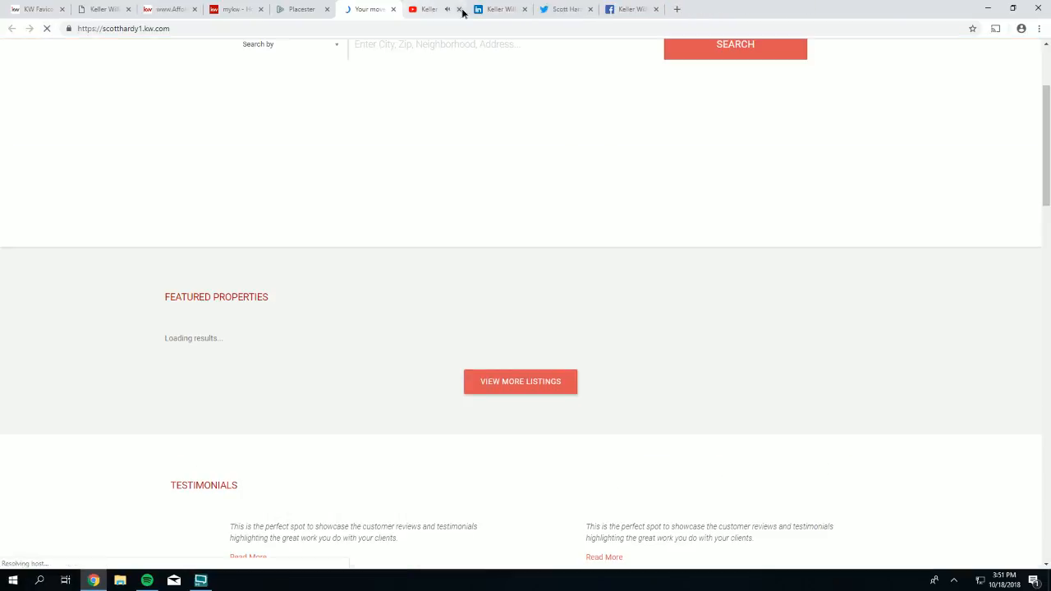
click(460, 9)
click(459, 9)
click(459, 9)
click(459, 9)
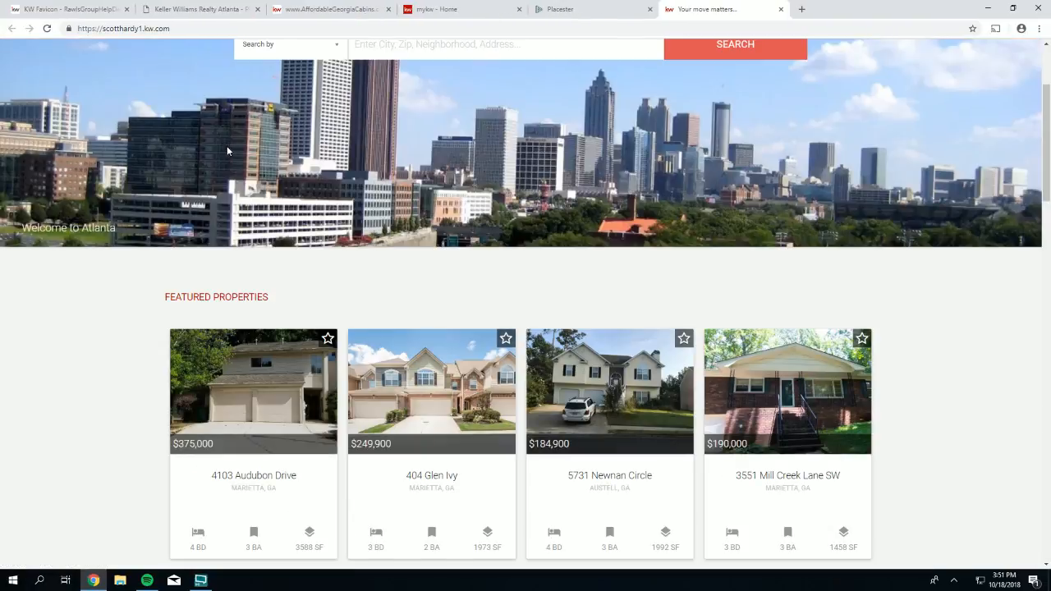
- Test the live site's Facebook link, then scroll down to the footer's social icons
scroll(226, 145, up, 2)
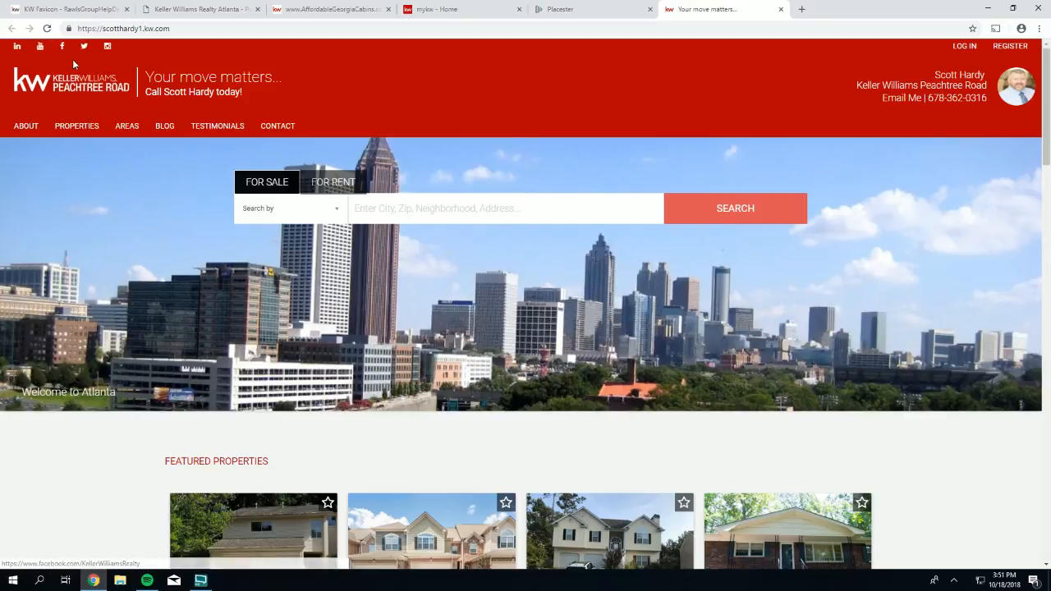
click(62, 47)
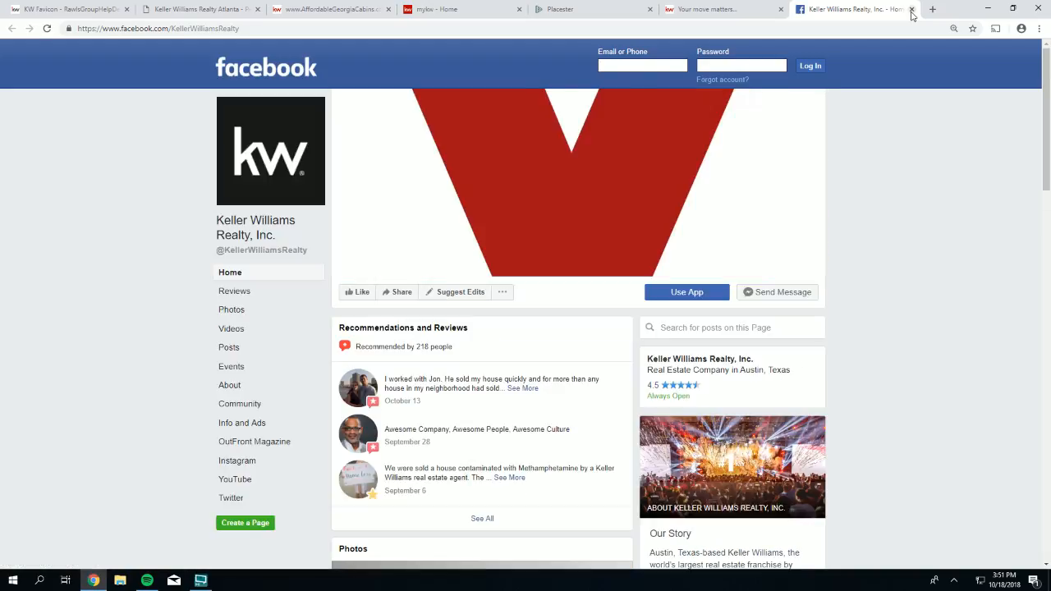
click(912, 10)
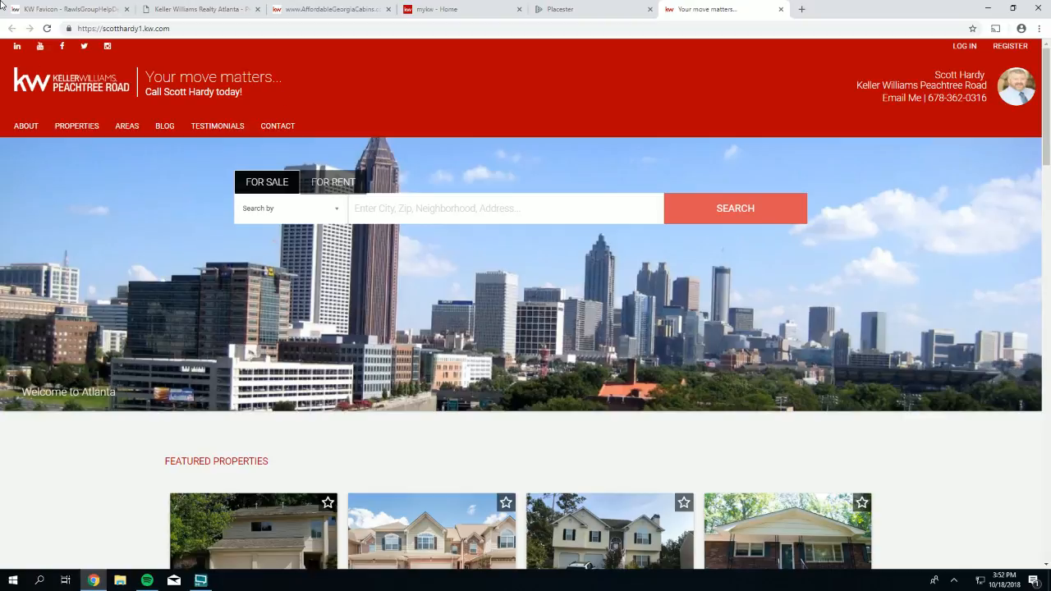
scroll(638, 402, down, 10)
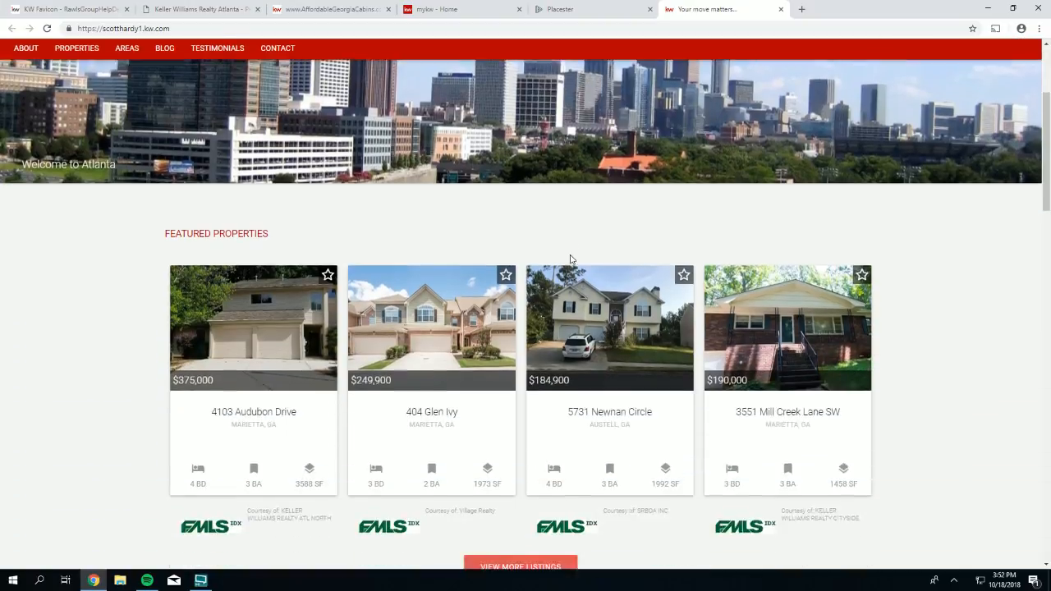
scroll(585, 313, down, 12)
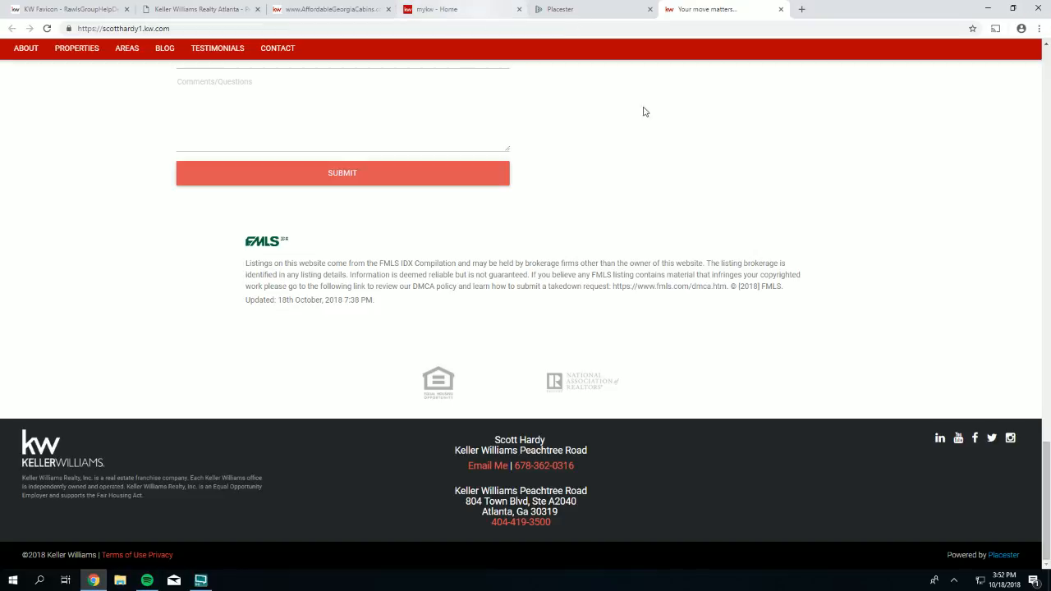
click(578, 10)
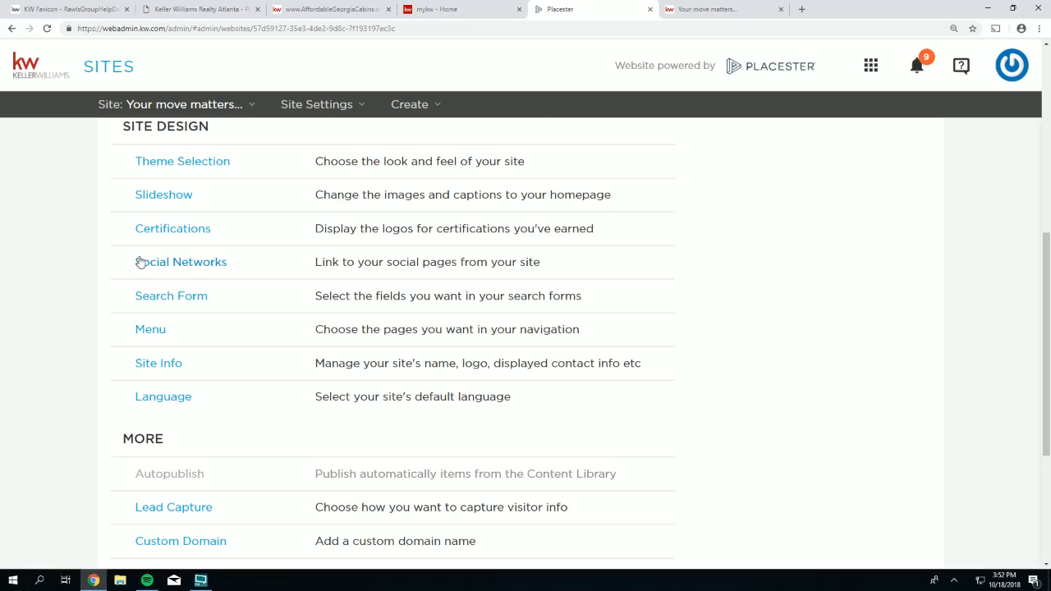
- Review the navigation items in Site Design > Menu, then dismiss the menu editor
mouse_move(156, 297)
mouse_down()
mouse_move(215, 299)
mouse_move(136, 298)
mouse_up()
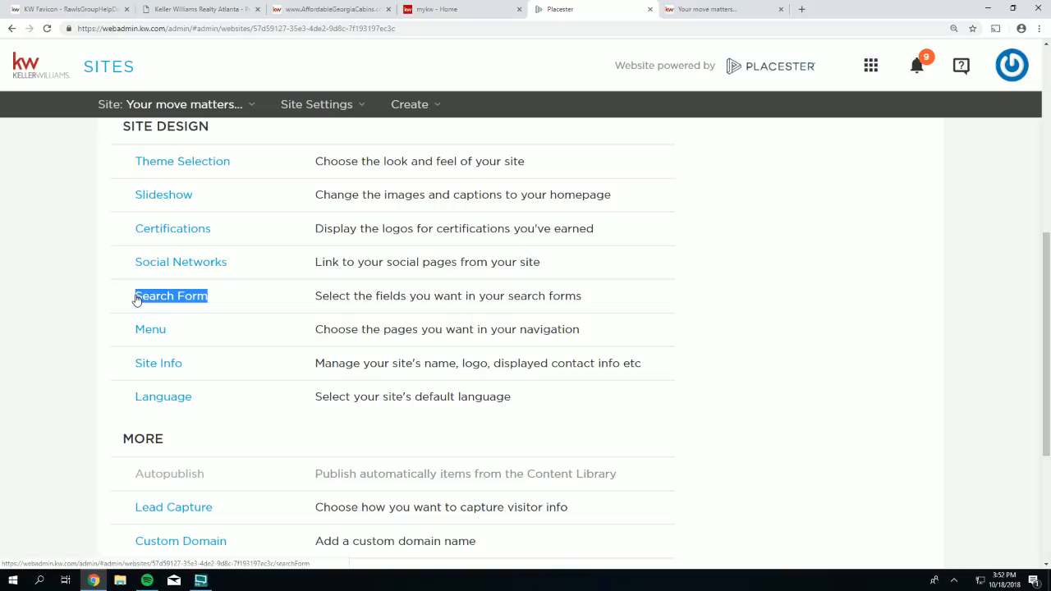
click(176, 336)
drag(173, 332, 129, 332)
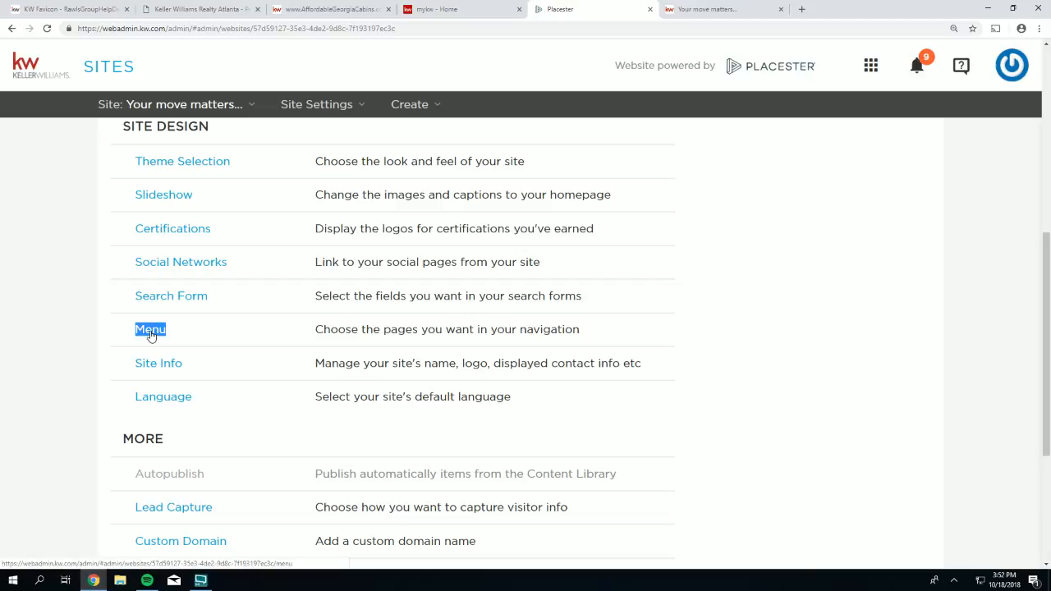
click(151, 335)
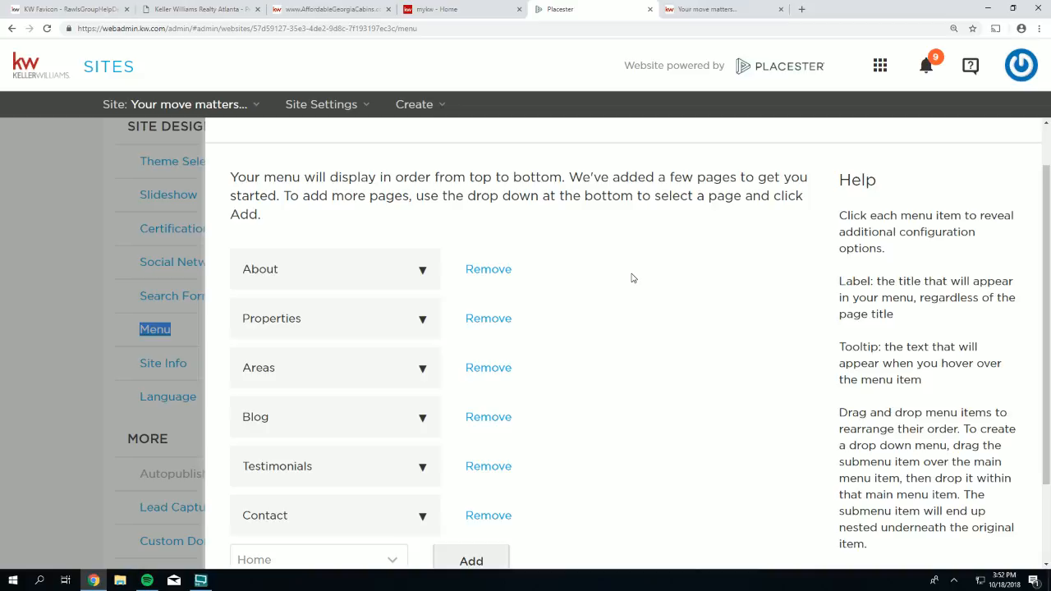
scroll(629, 277, up, 2)
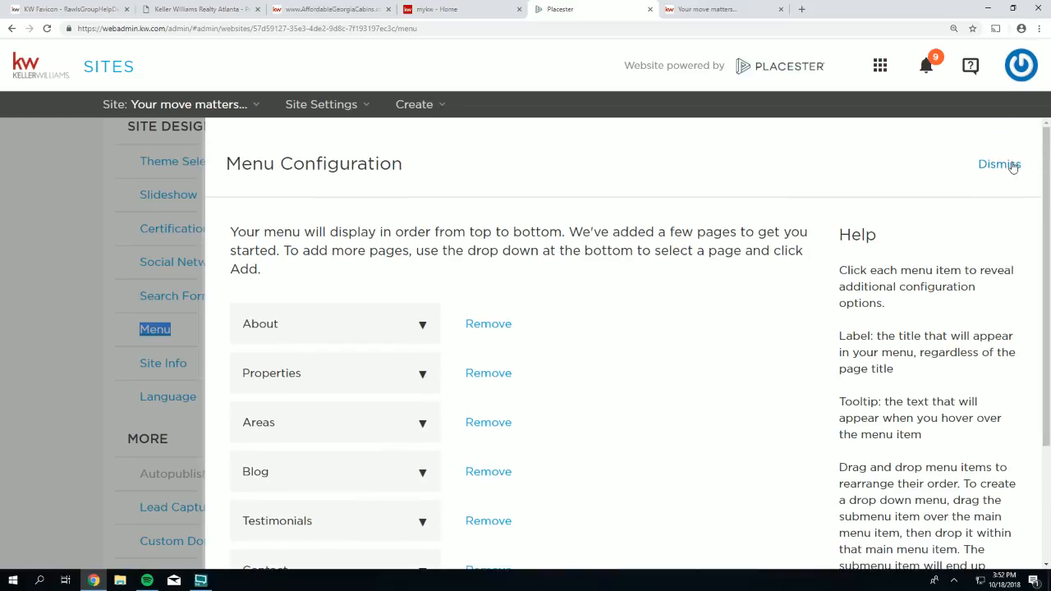
click(1012, 168)
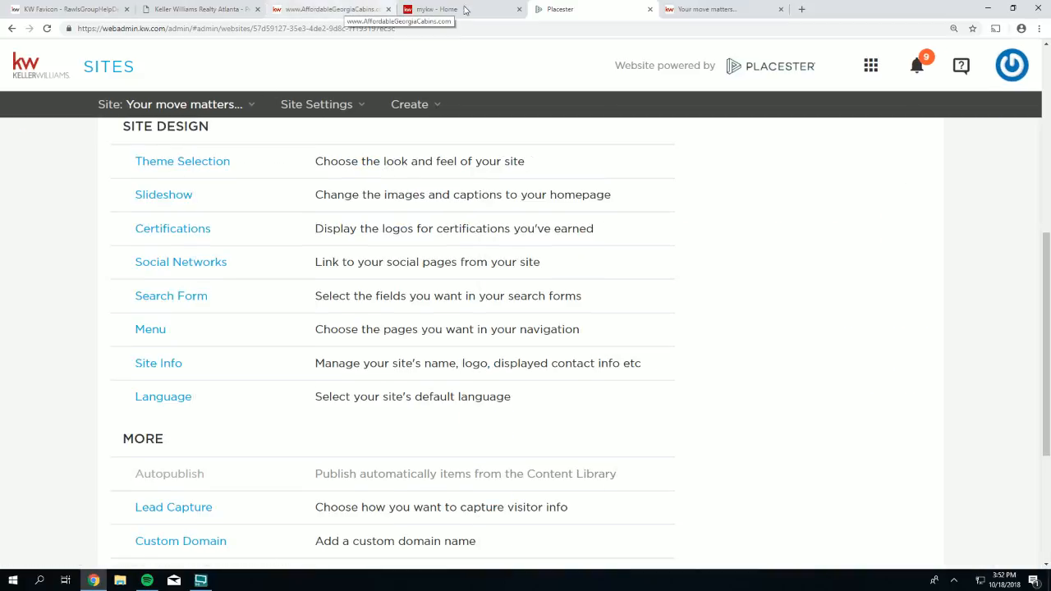
click(206, 8)
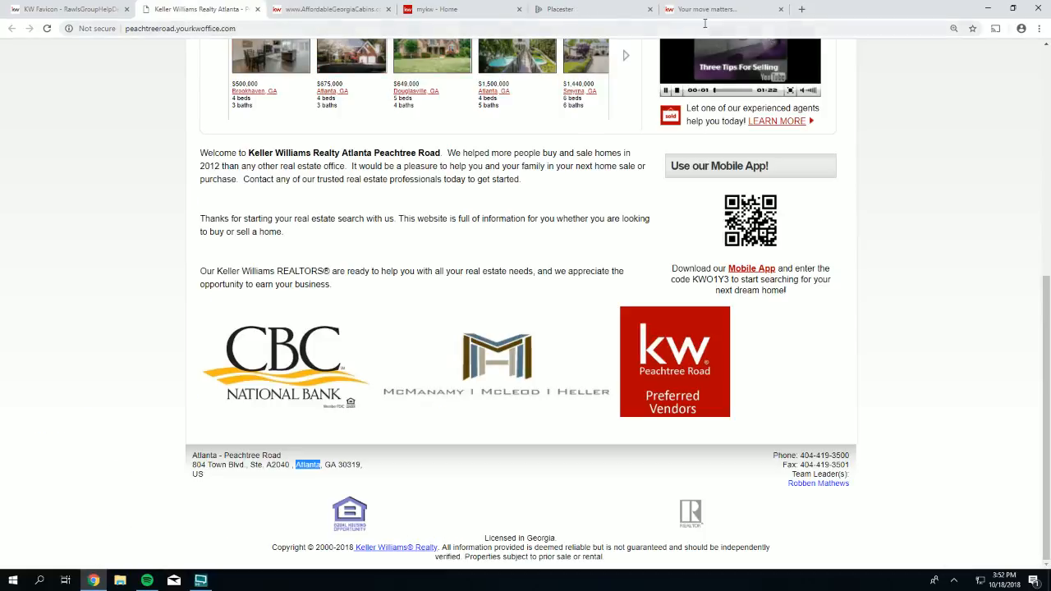
- Return to the agent's live homepage and scroll back to the top
click(706, 9)
scroll(235, 194, up, 20)
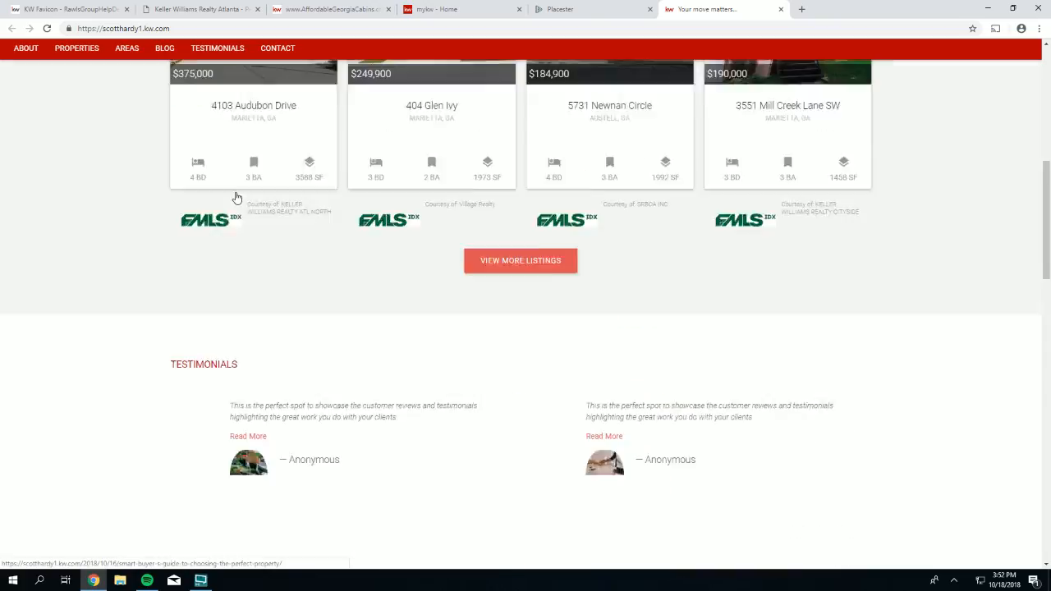
scroll(235, 197, up, 2)
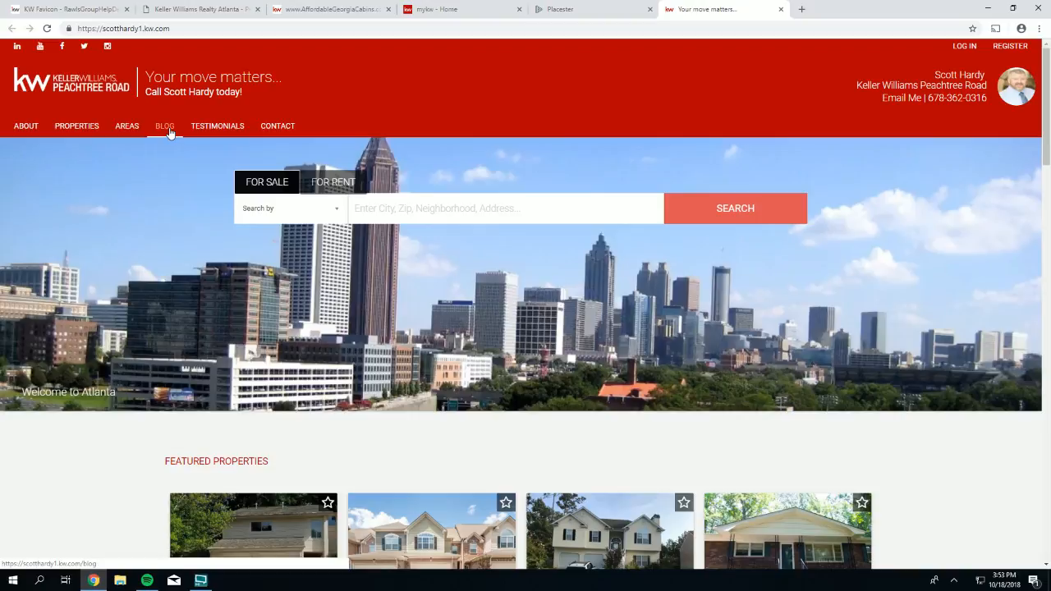
- View the live Properties and About pages, then compare them with the Menu Configuration editor
click(71, 132)
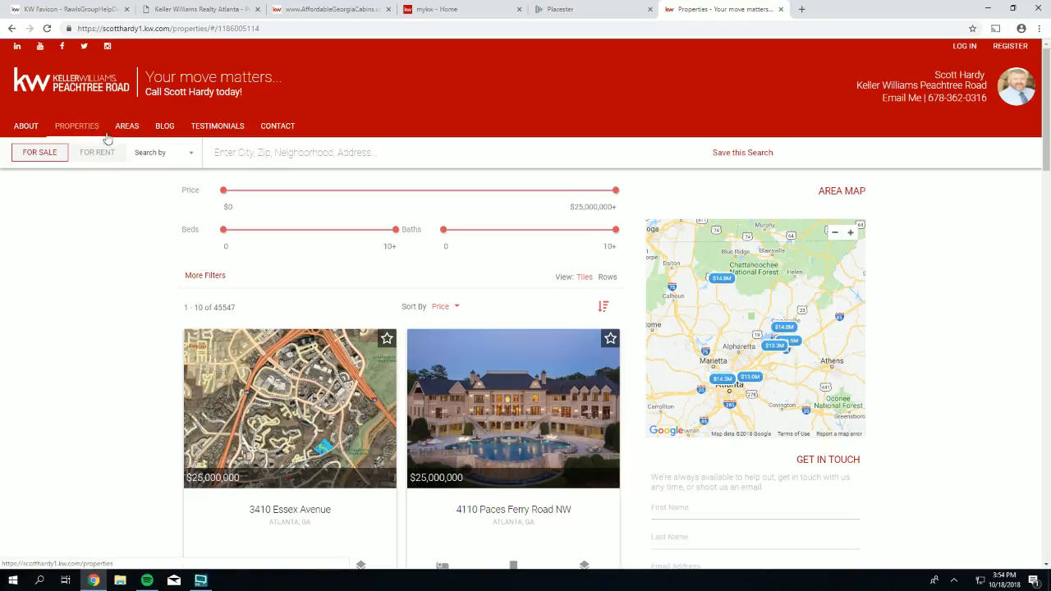
click(25, 128)
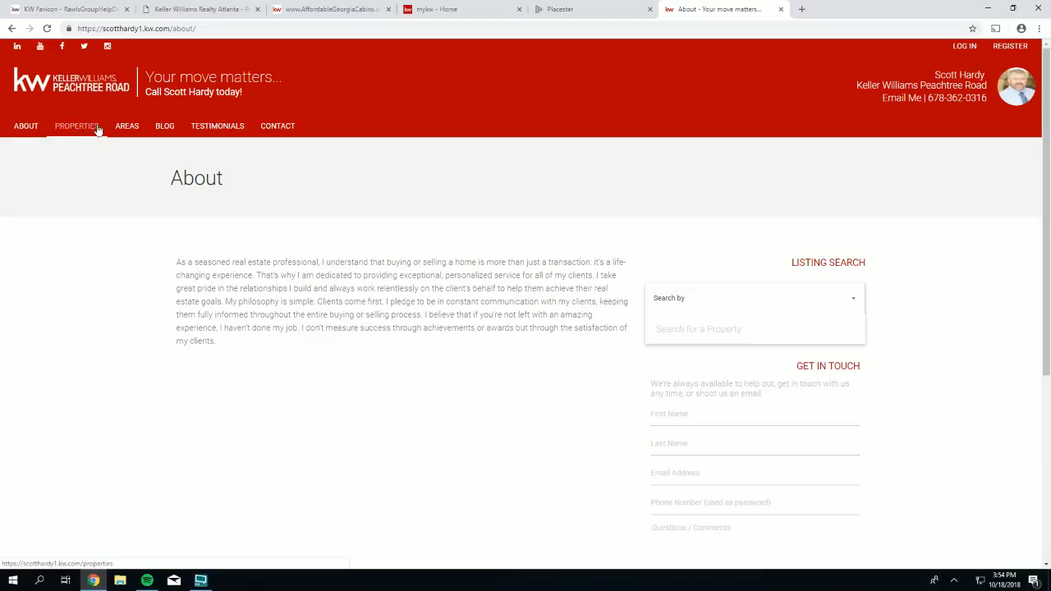
click(569, 11)
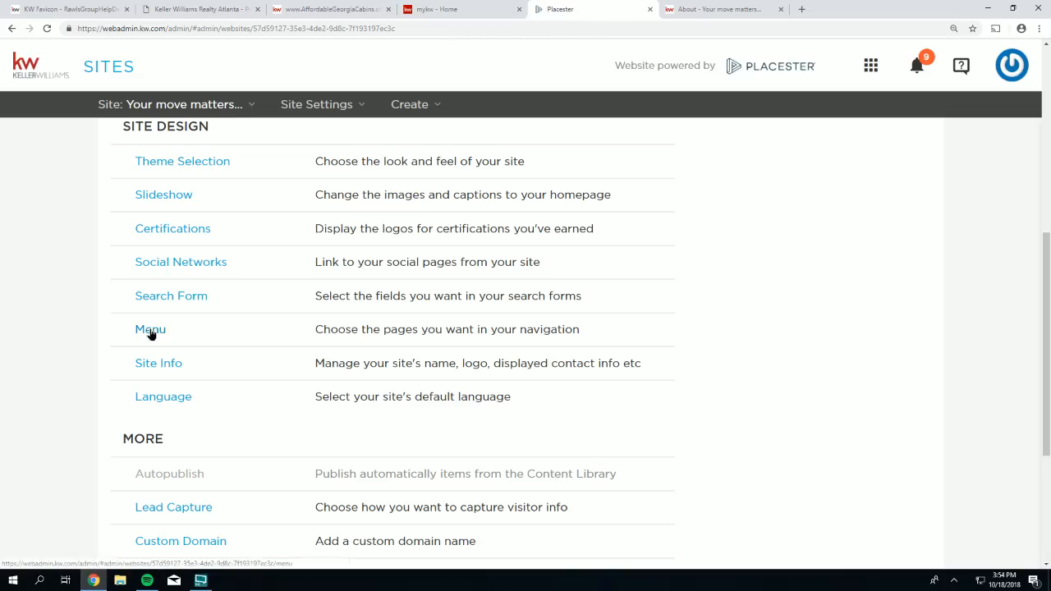
click(150, 331)
scroll(324, 306, down, 1)
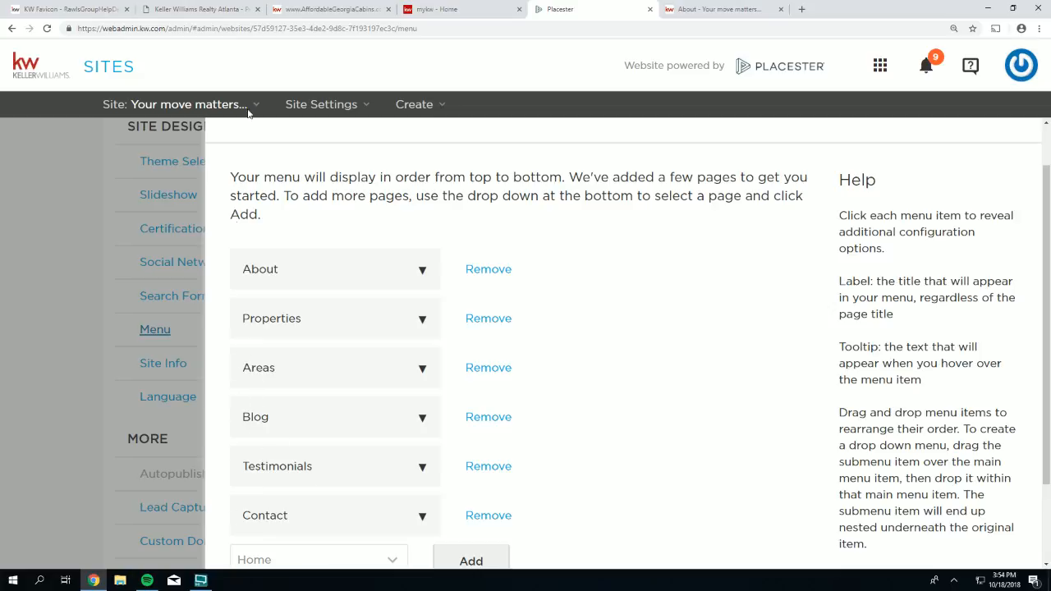
click(196, 9)
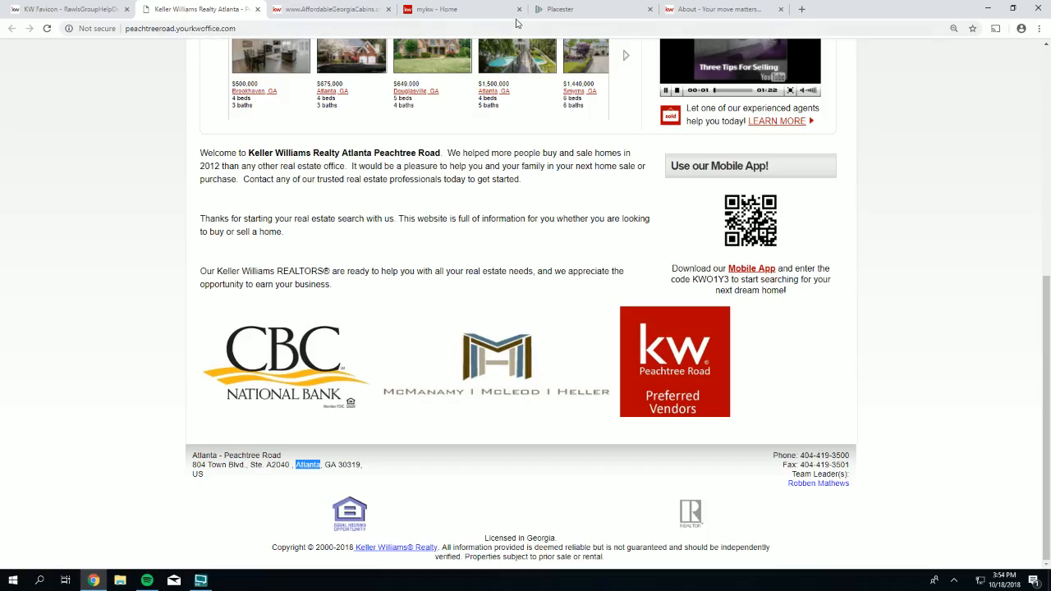
click(716, 11)
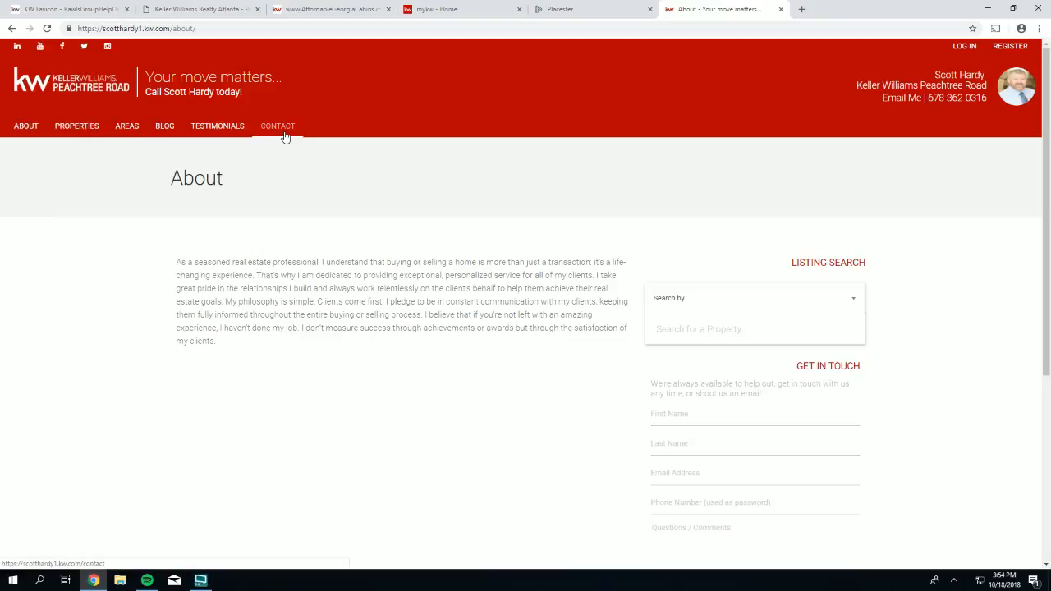
click(585, 13)
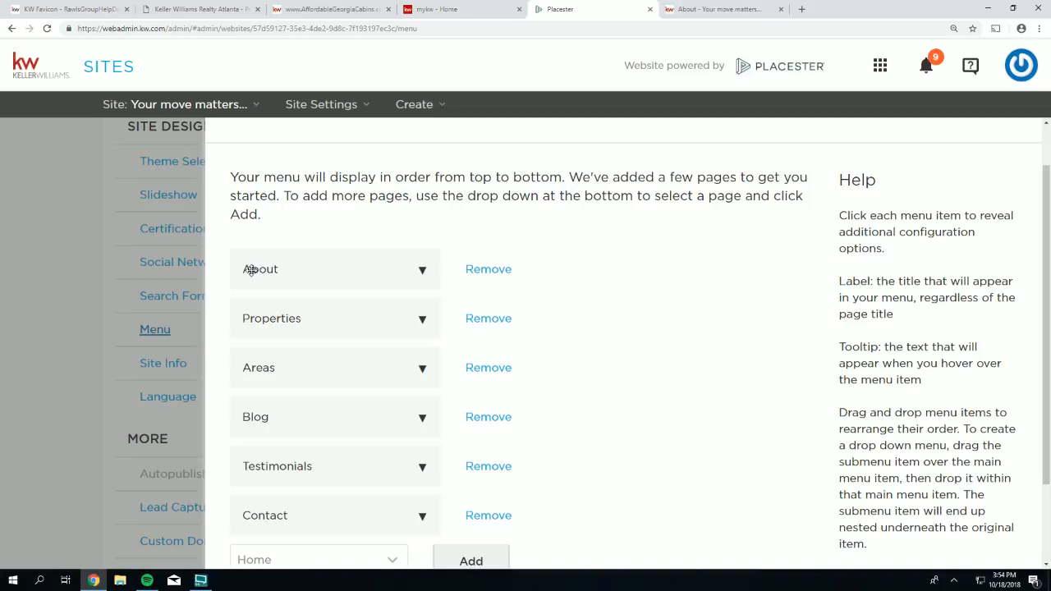
- Append the agent's first name to the About menu item's label and save the menu
click(424, 268)
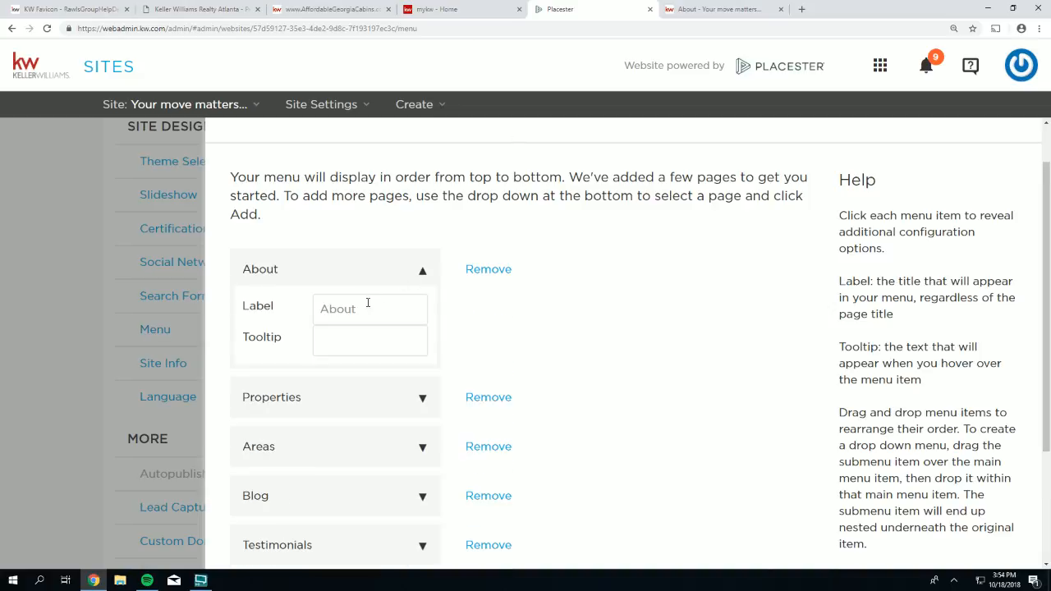
click(309, 269)
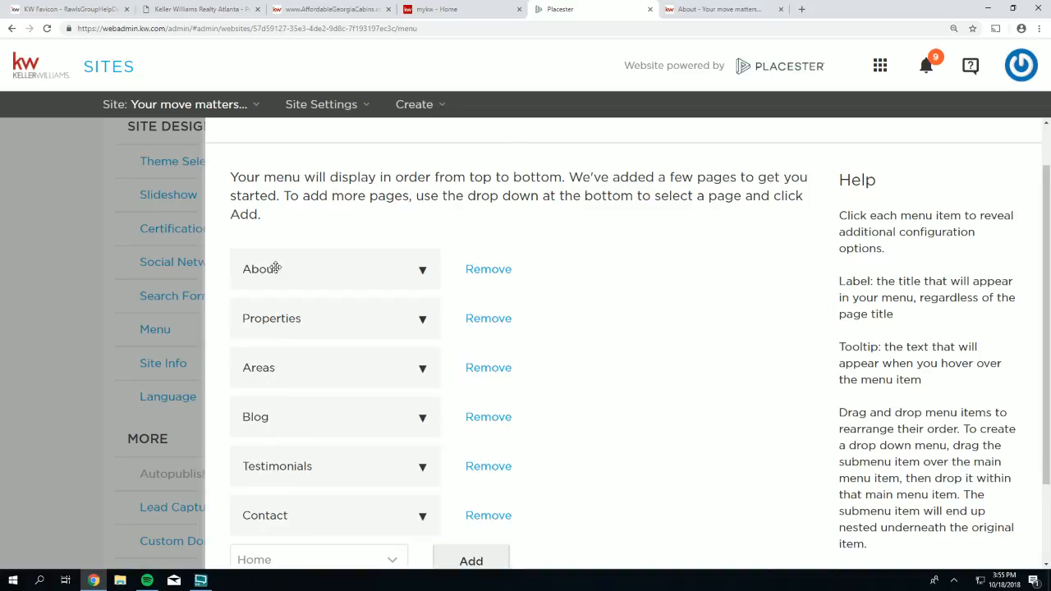
click(265, 269)
drag(244, 308, 275, 310)
click(258, 271)
click(274, 268)
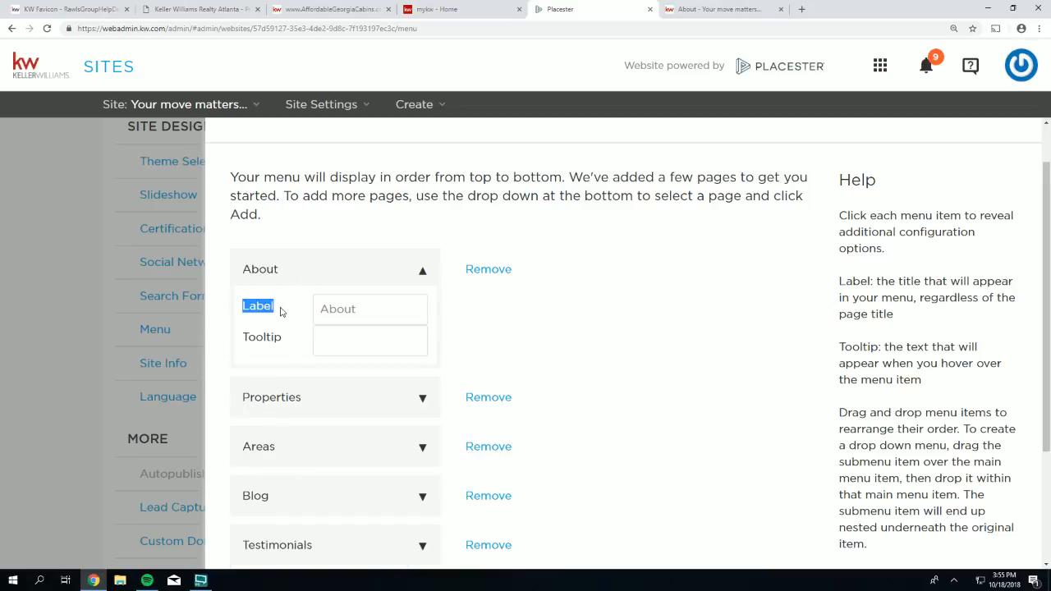
drag(361, 309, 319, 309)
click(358, 309)
text(Scott)
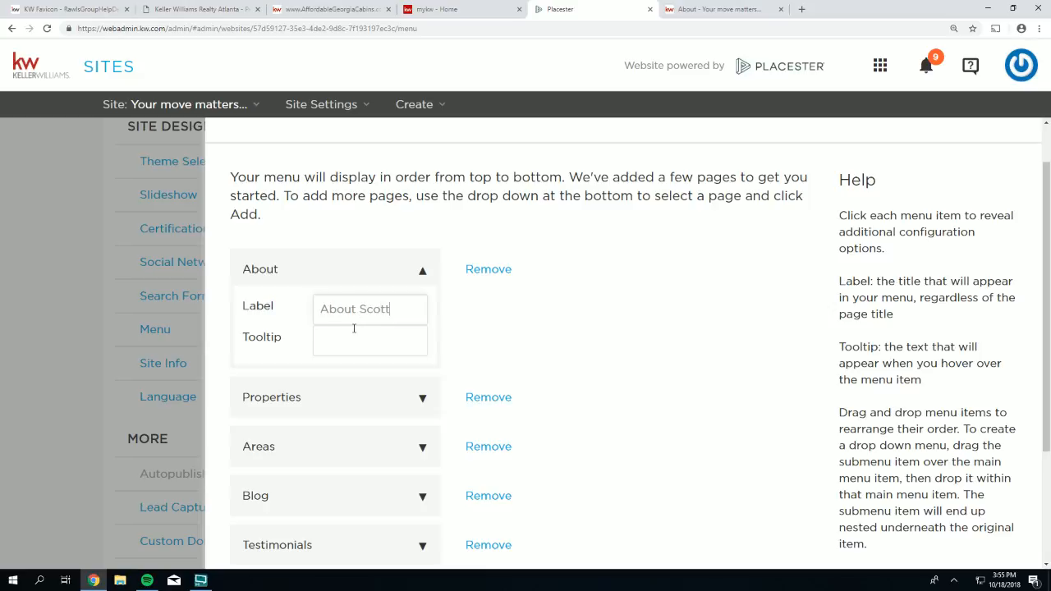
scroll(670, 390, down, 2)
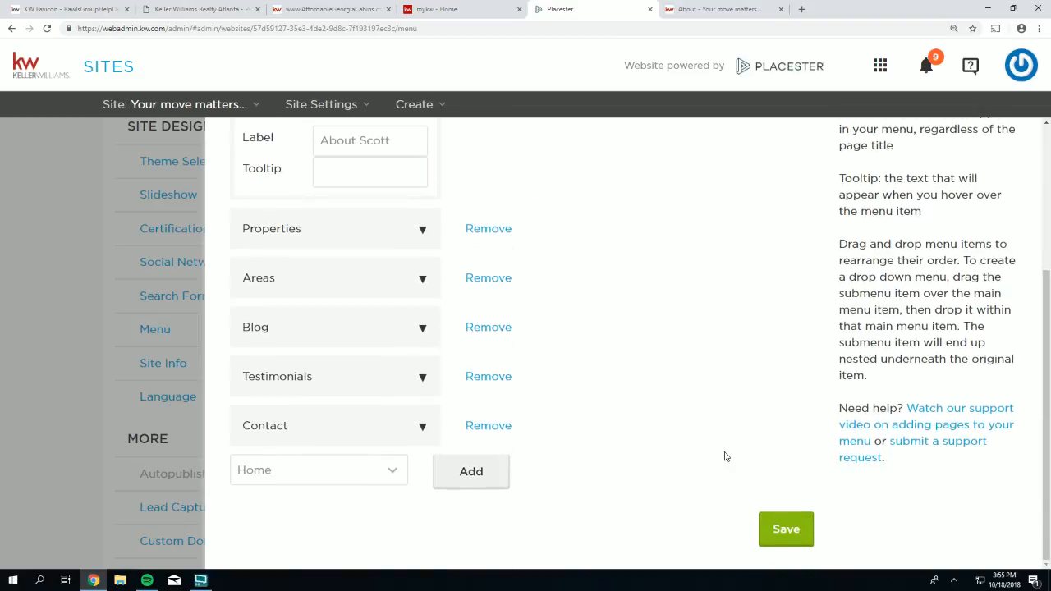
click(793, 529)
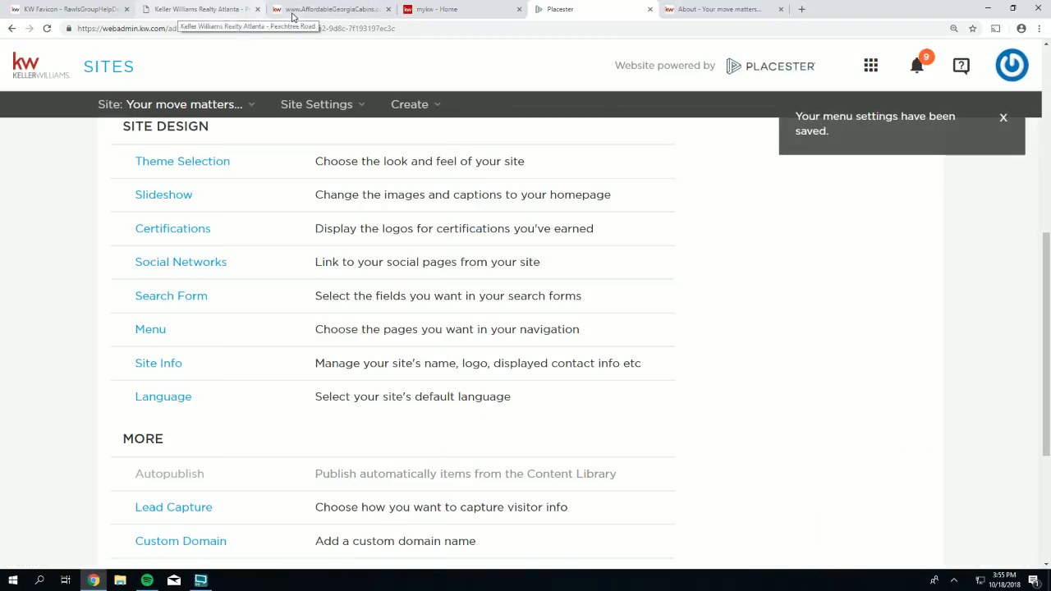
- Reload the live site and check the renamed About item and the Properties page
click(715, 9)
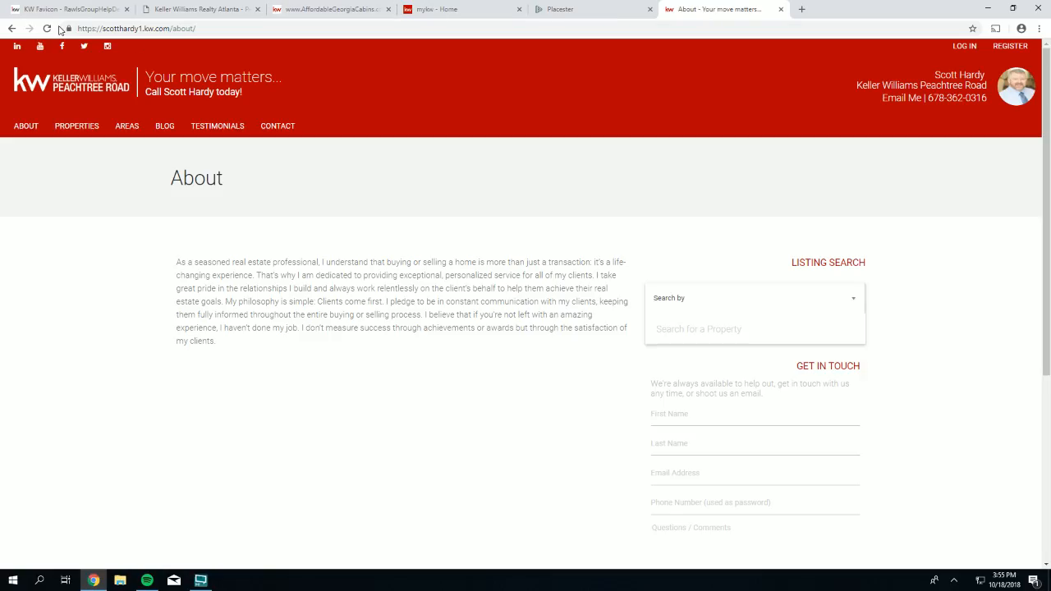
click(47, 27)
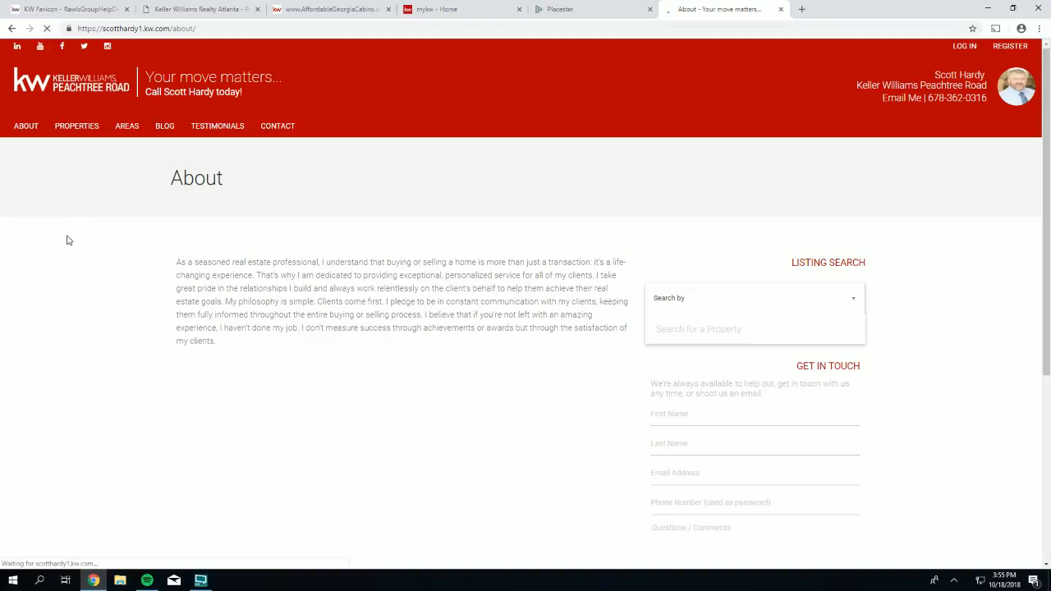
click(35, 128)
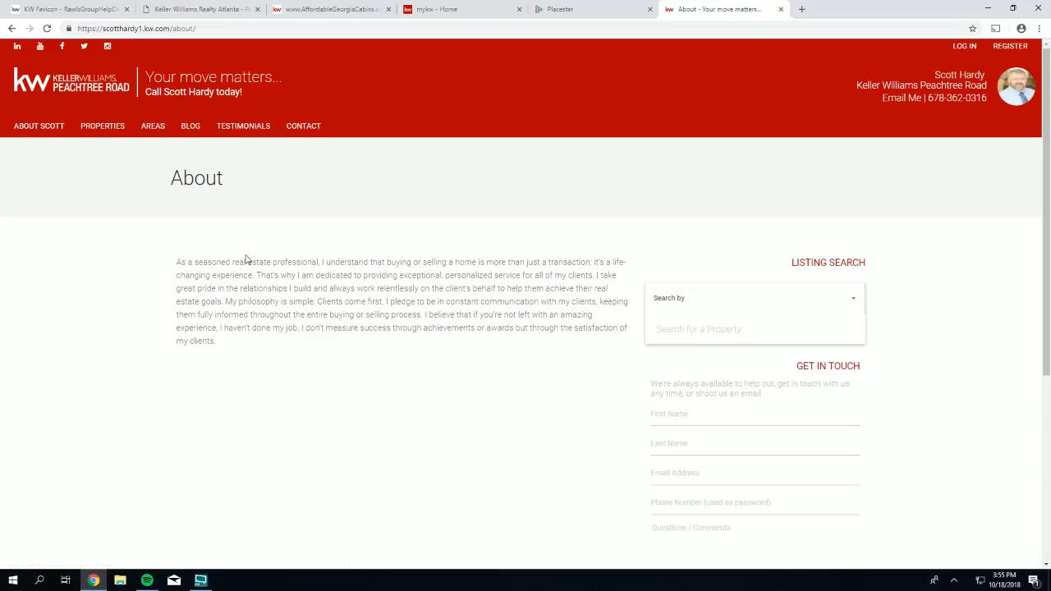
click(103, 127)
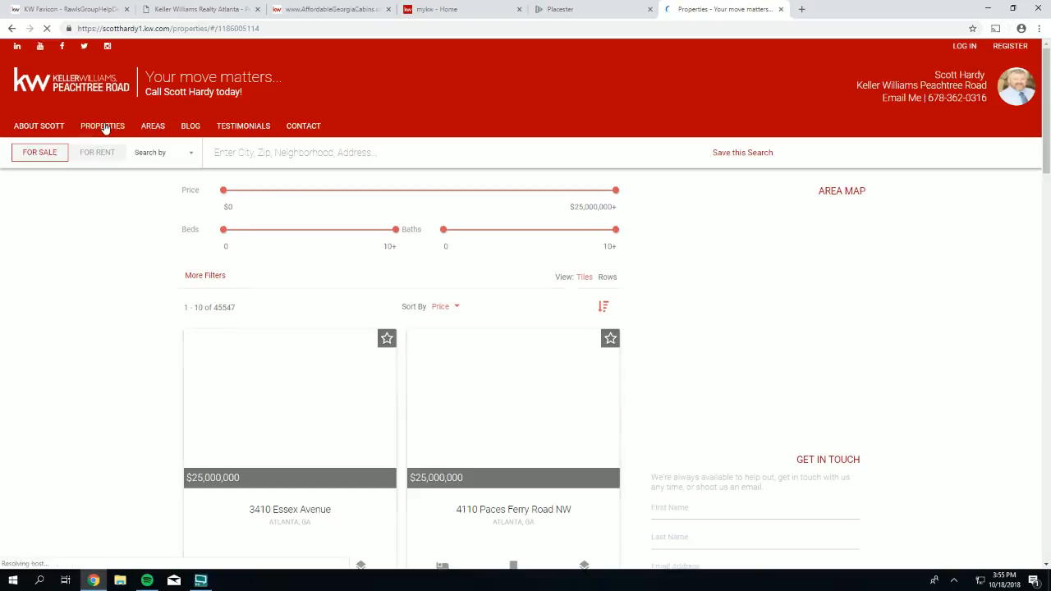
click(589, 10)
- Change the Properties menu label to 'Find your next home here!' and save the menu
click(141, 332)
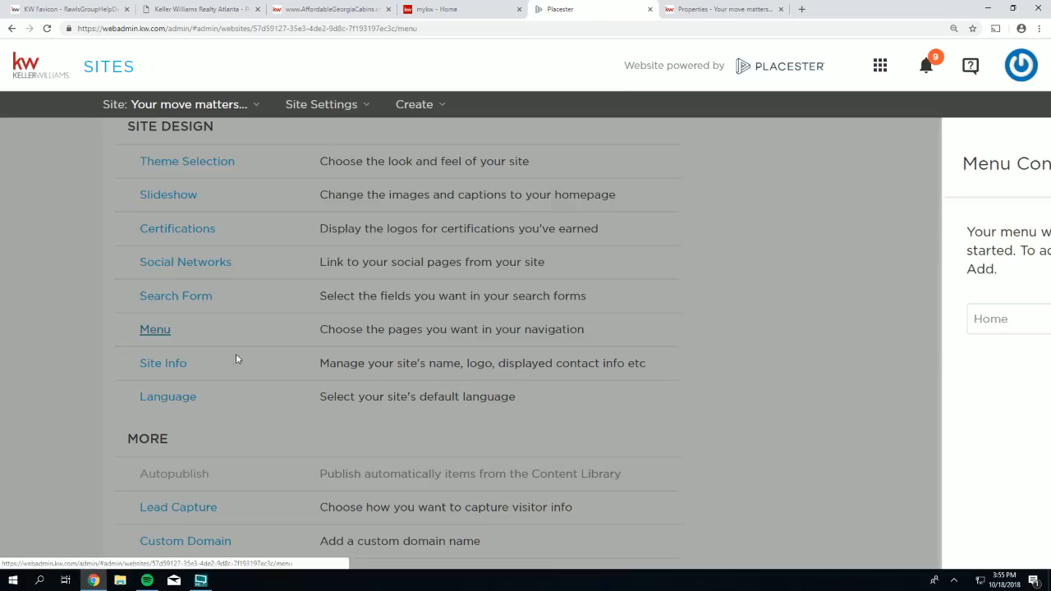
scroll(330, 320, down, 1)
click(274, 265)
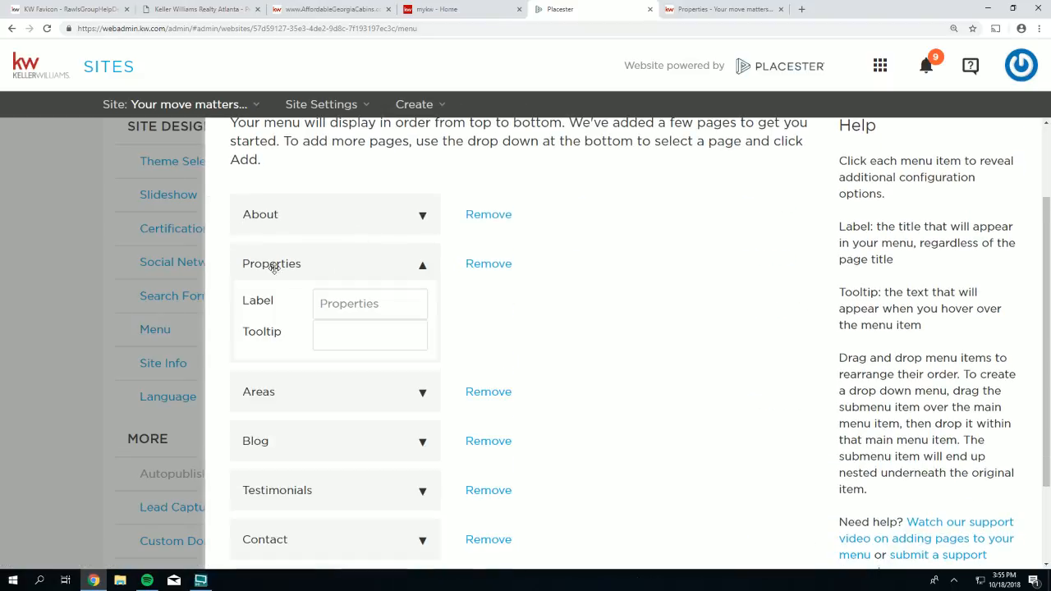
drag(385, 305, 303, 302)
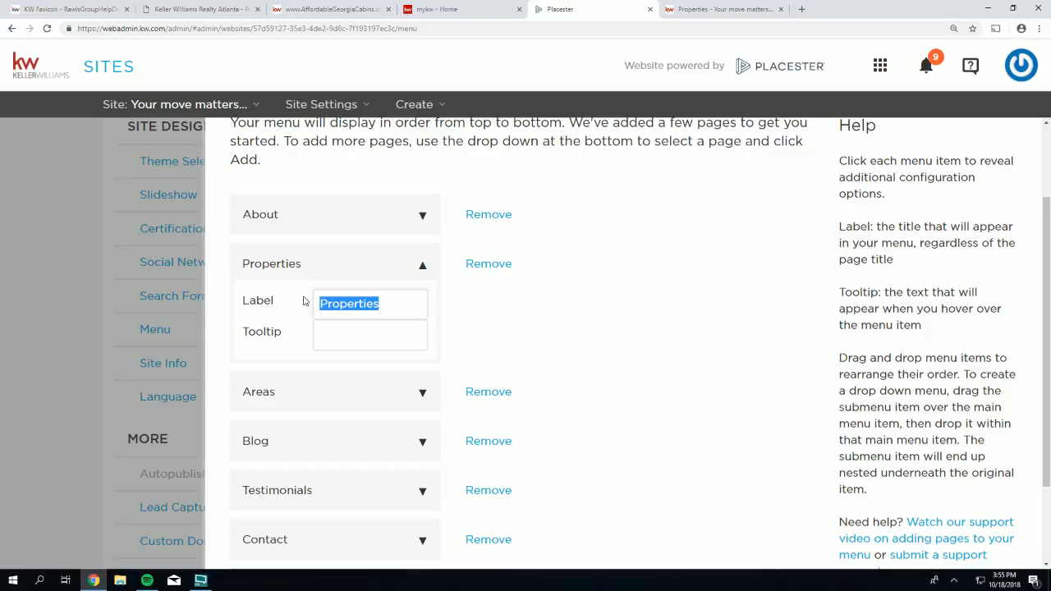
text(Find )
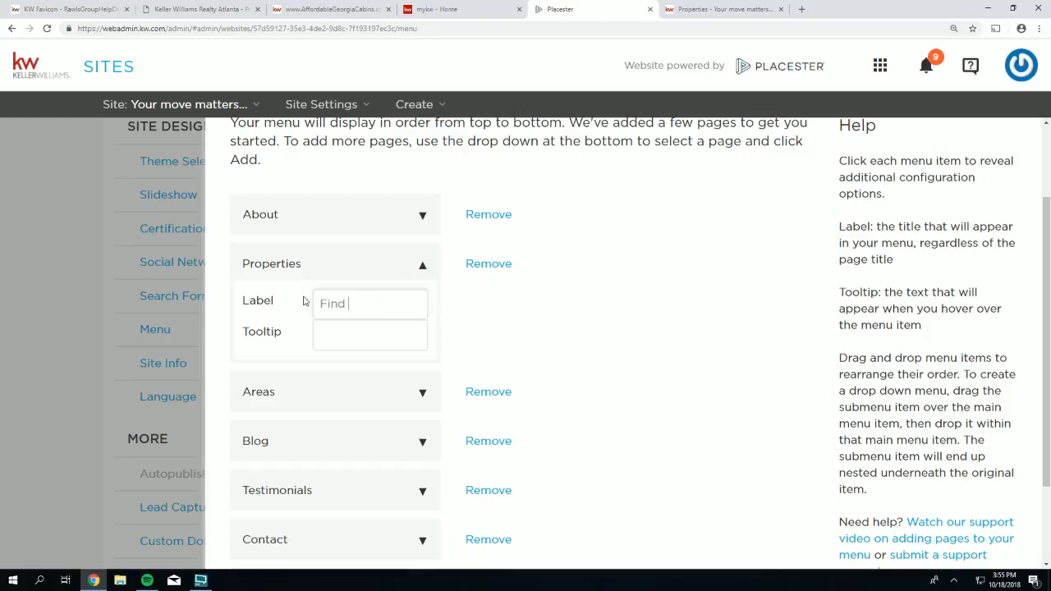
text(your next home h)
text(ere!)
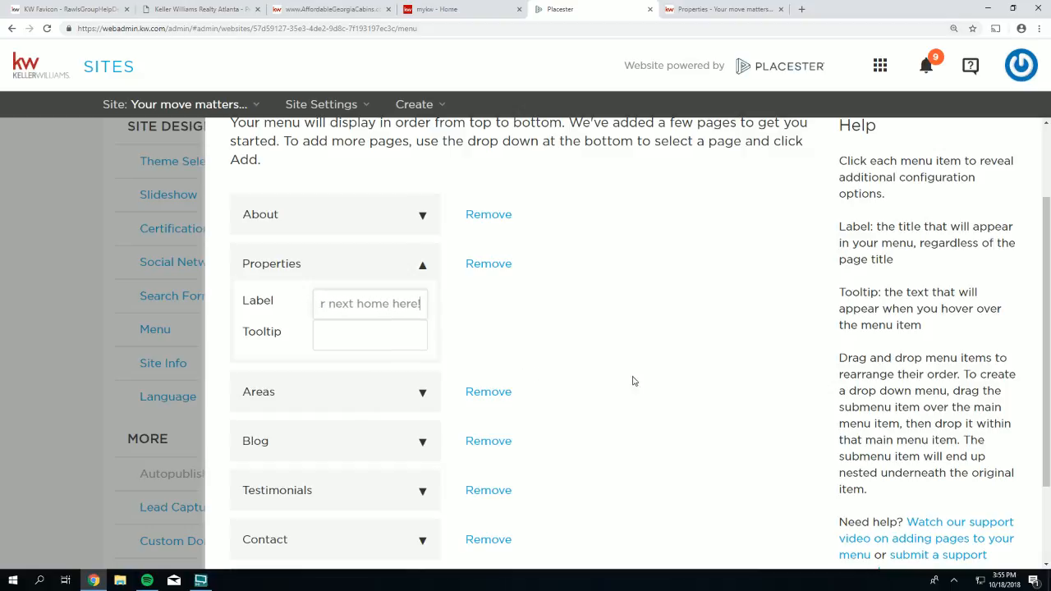
scroll(640, 390, down, 2)
click(786, 530)
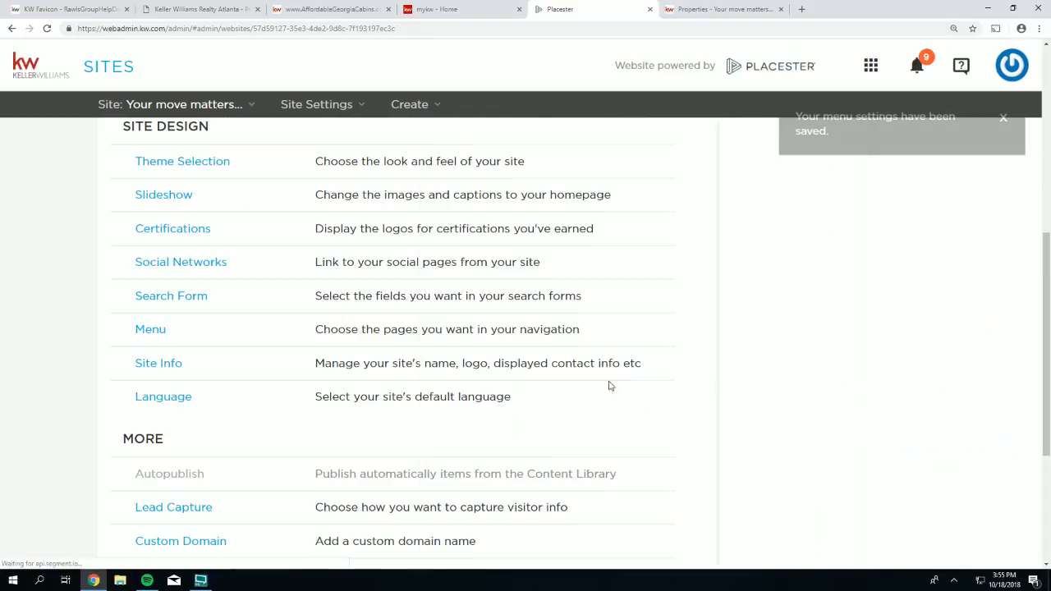
- Reload the live site to confirm the 'Find Your Next Home Here!' menu item
click(711, 10)
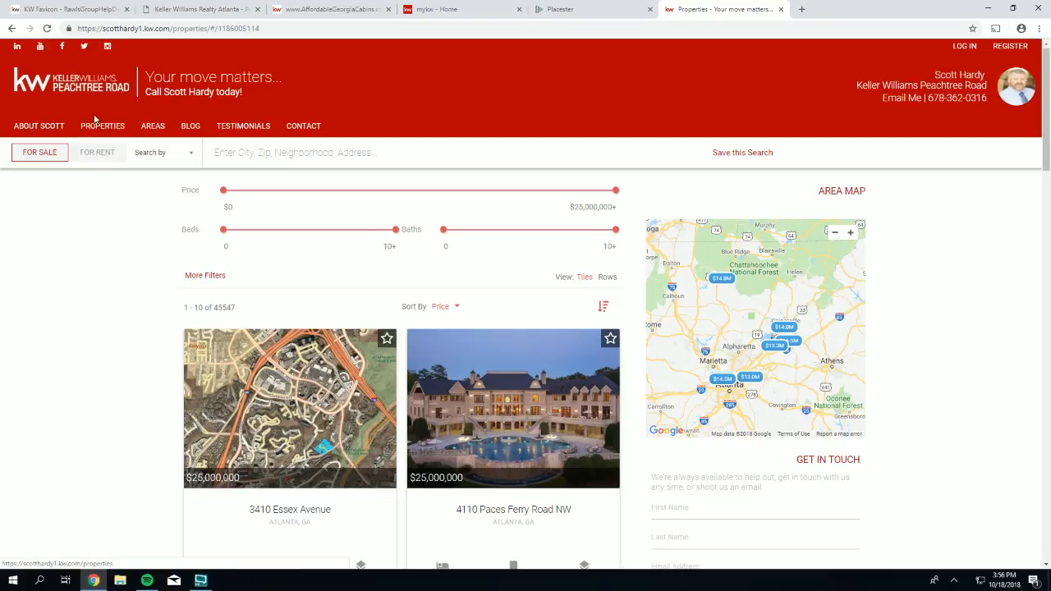
click(48, 30)
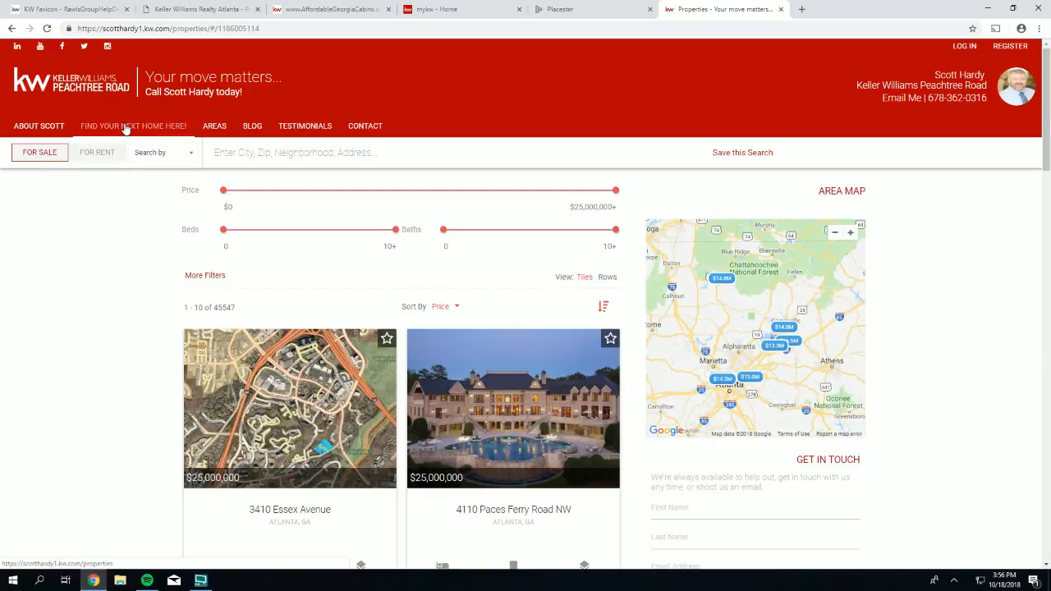
click(125, 129)
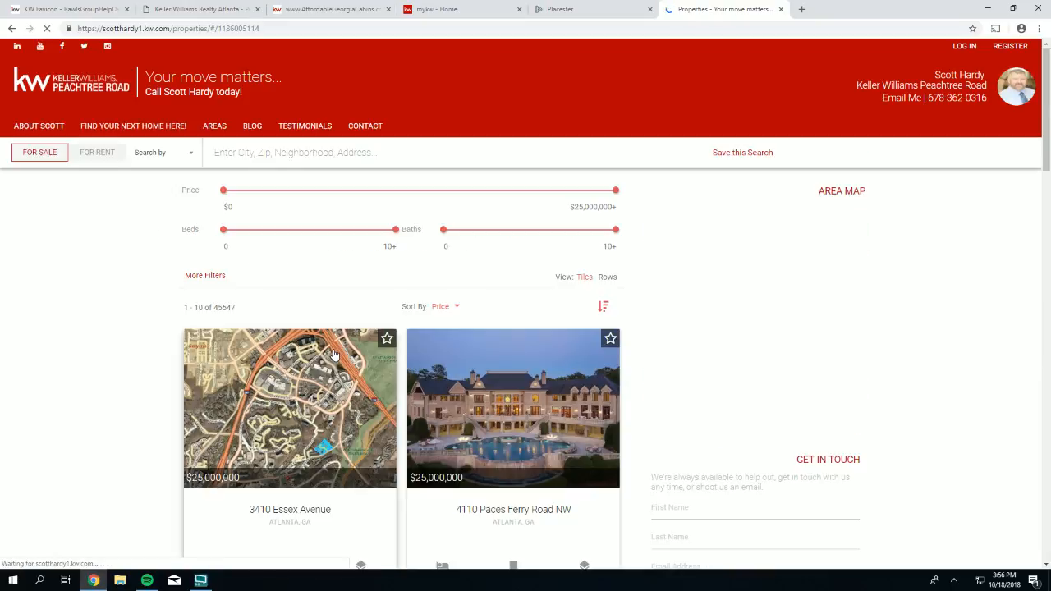
click(27, 130)
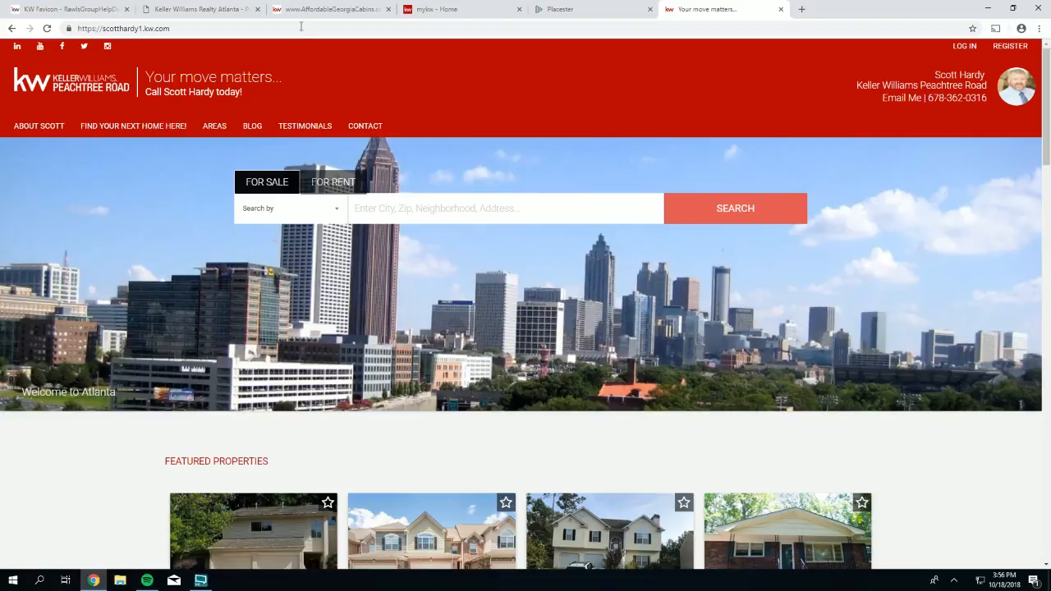
click(554, 12)
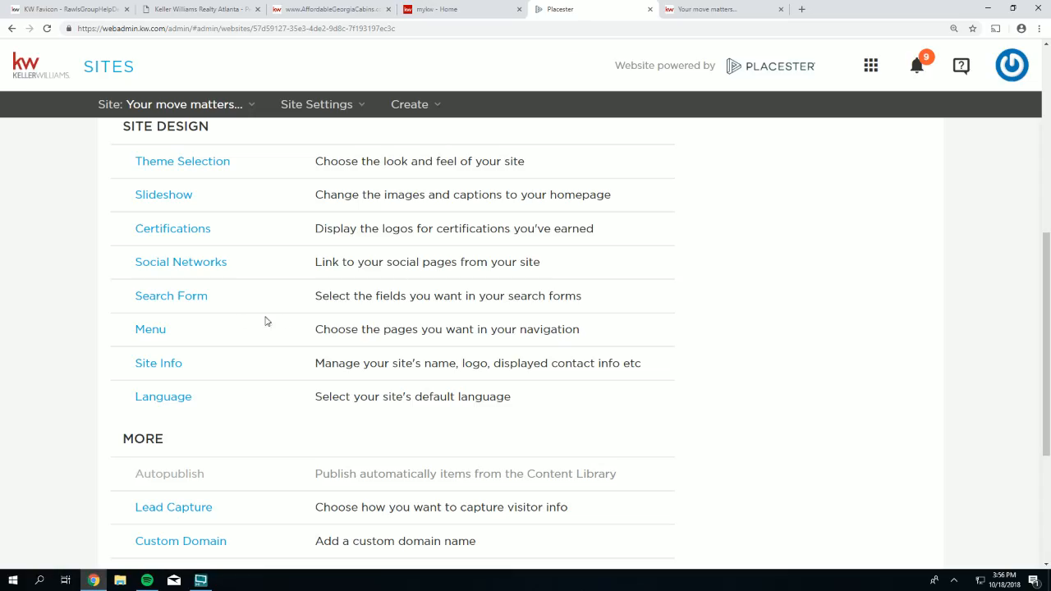
- Drag the About menu item below Testimonials so it sits just before Contact, and save the menu
click(148, 331)
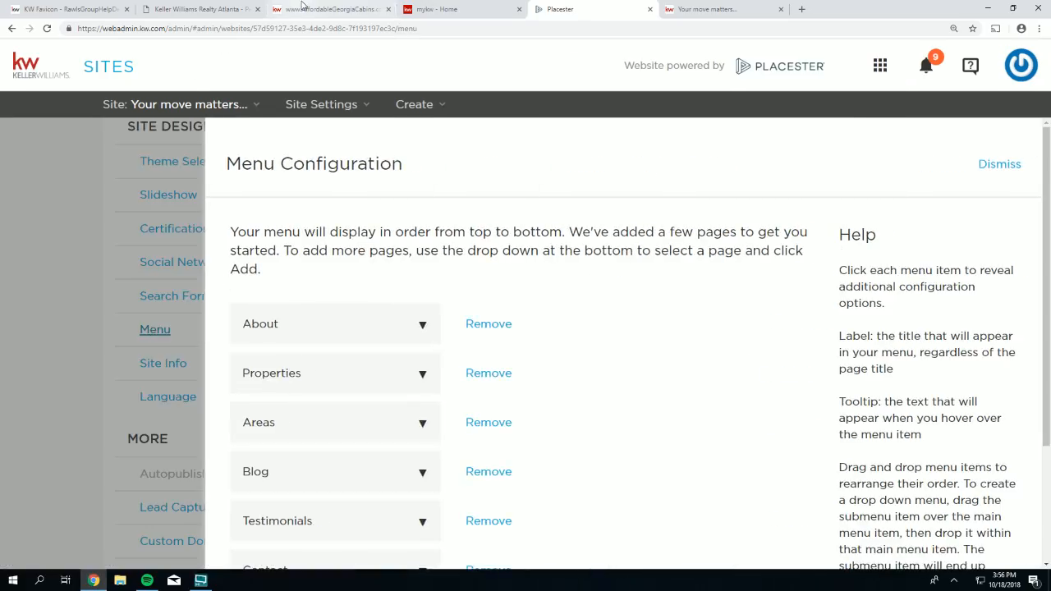
click(328, 9)
click(708, 10)
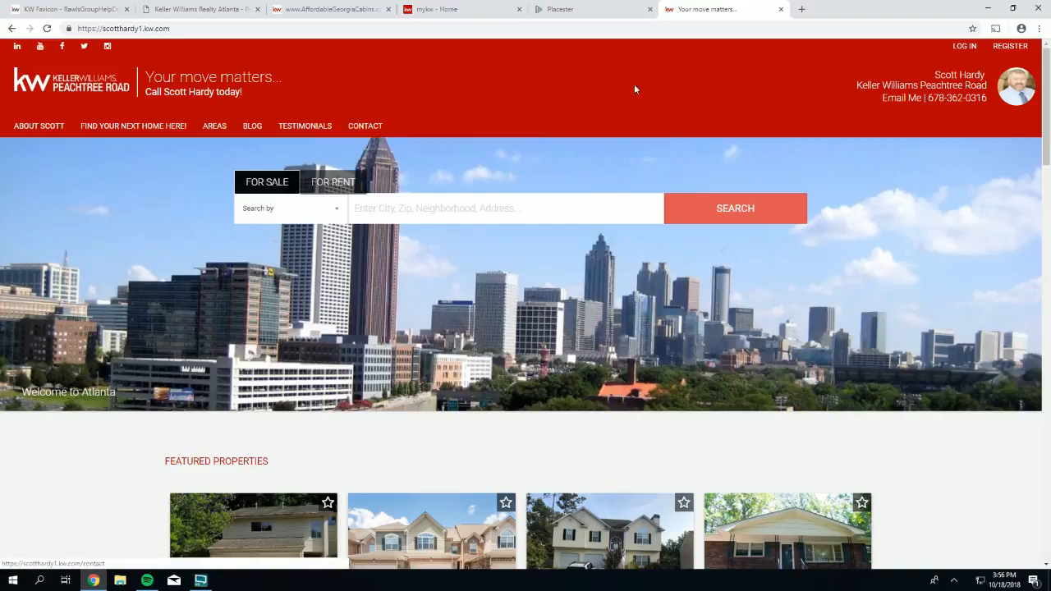
click(575, 11)
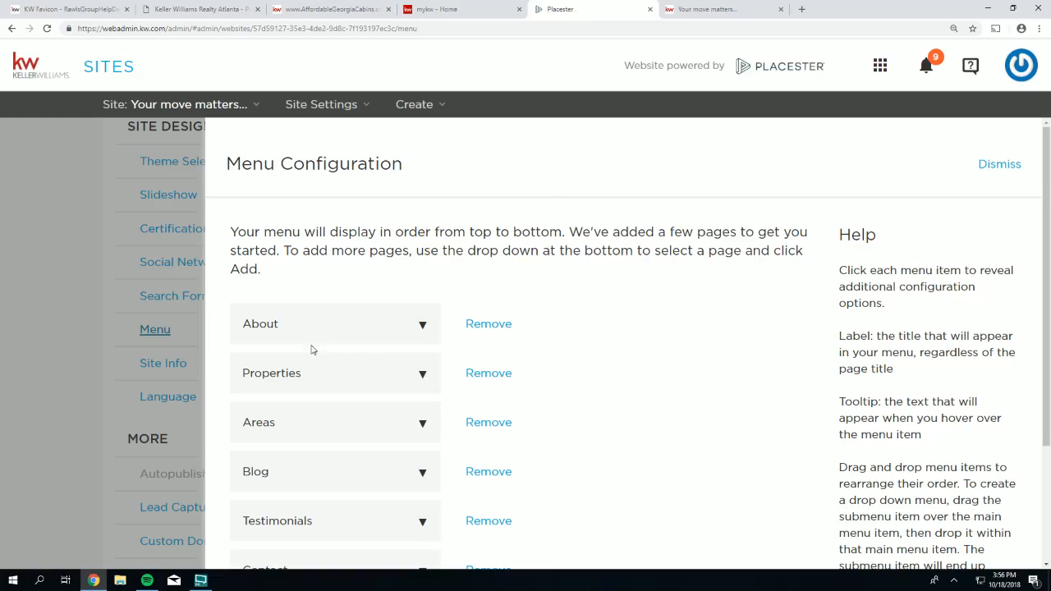
scroll(312, 345, down, 2)
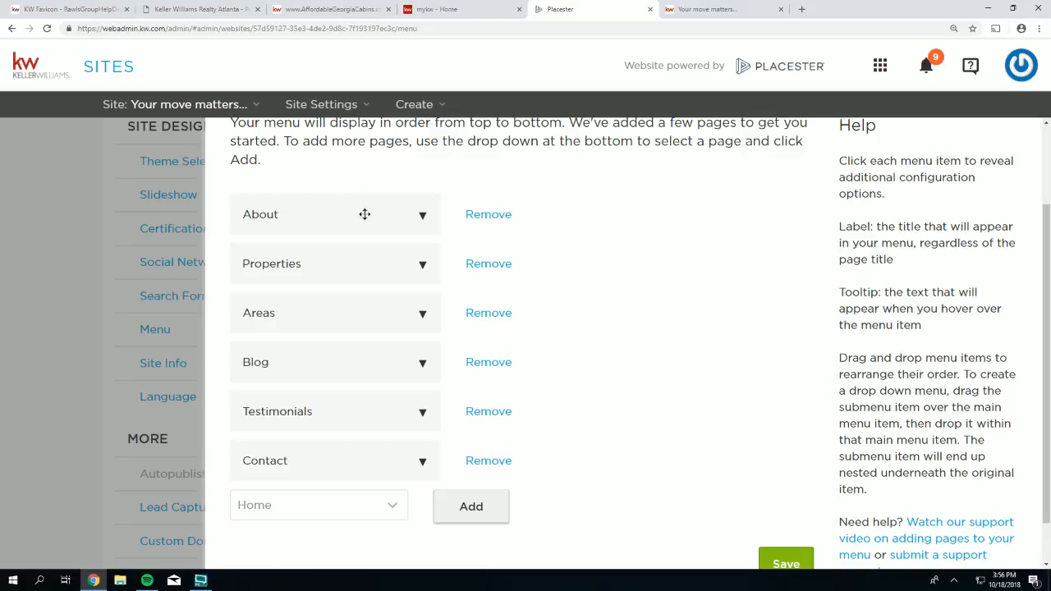
drag(364, 214, 356, 460)
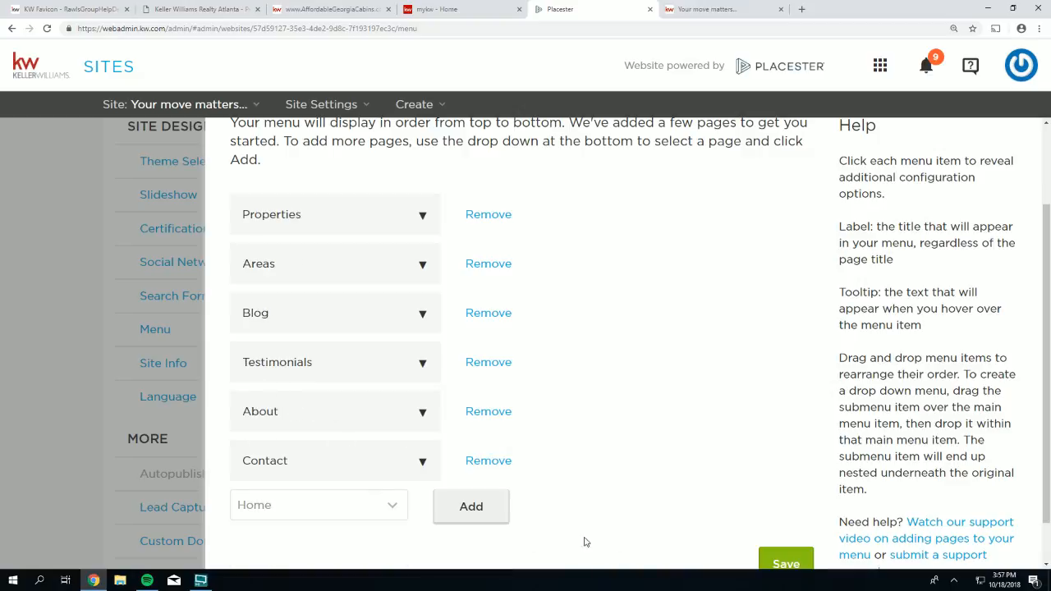
click(782, 564)
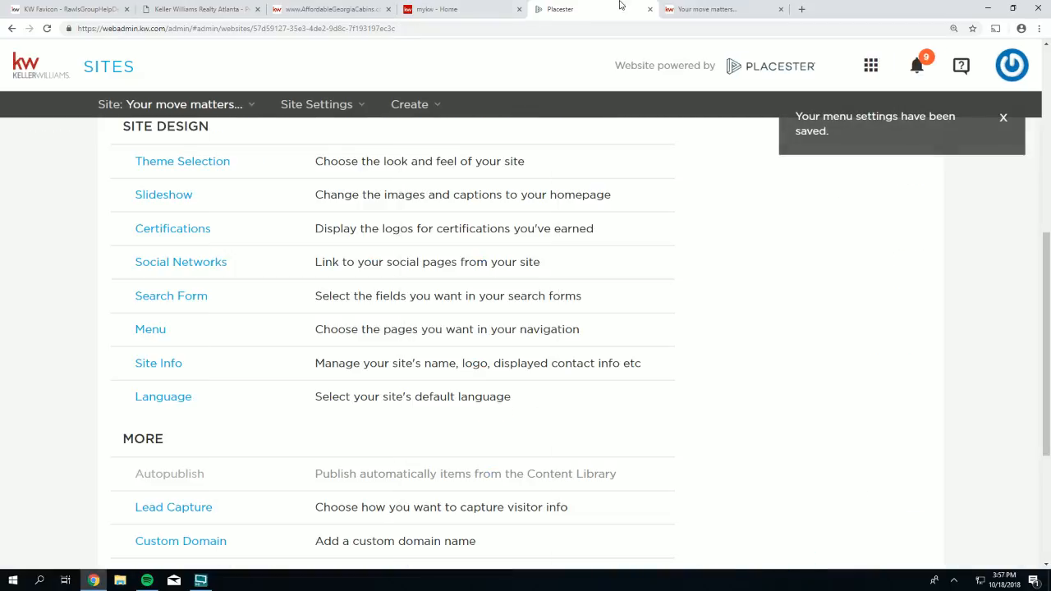
click(711, 9)
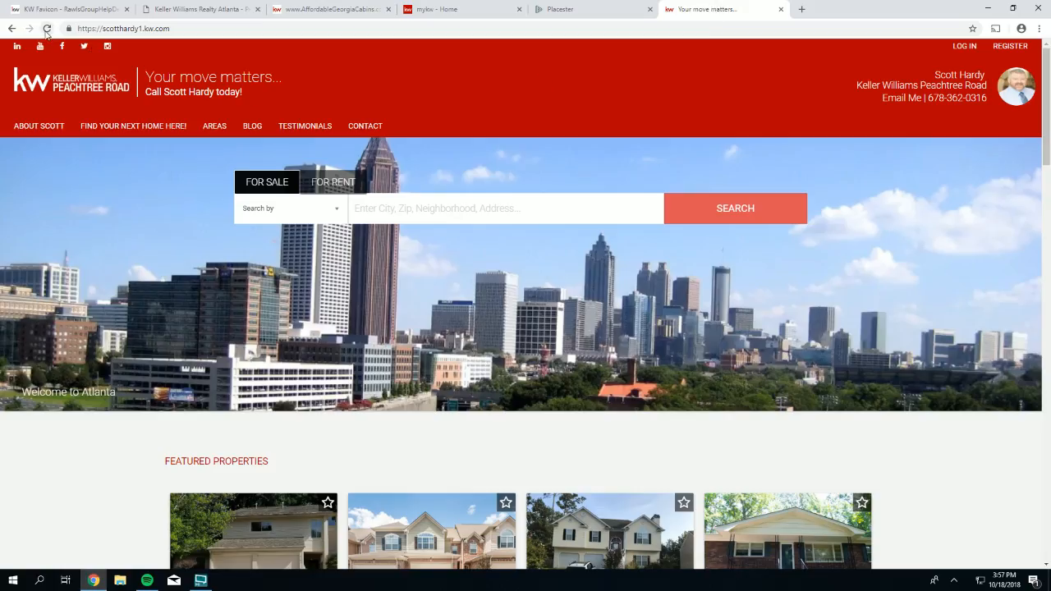
click(47, 29)
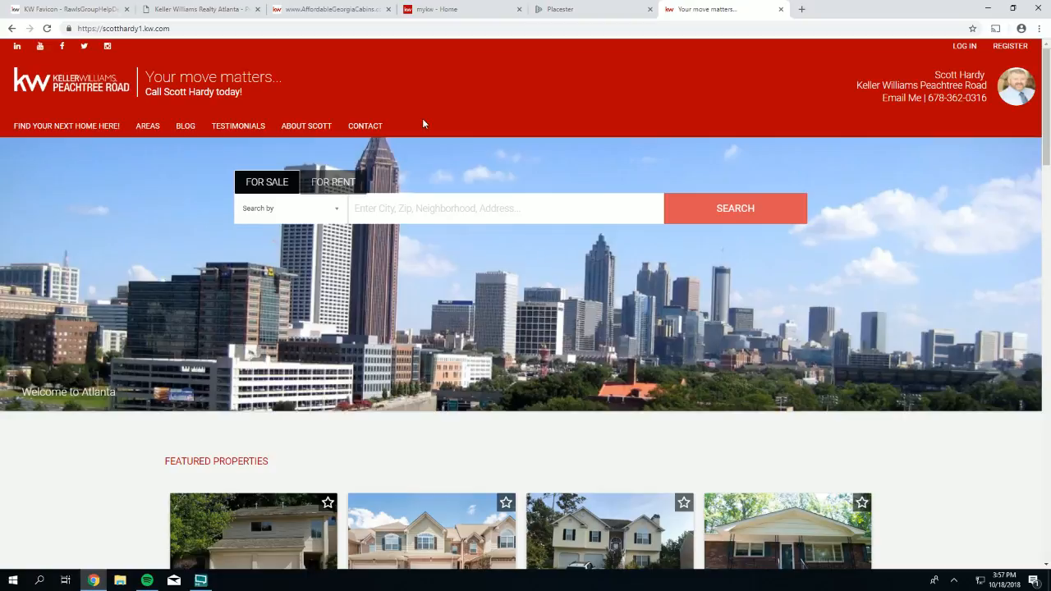
click(557, 11)
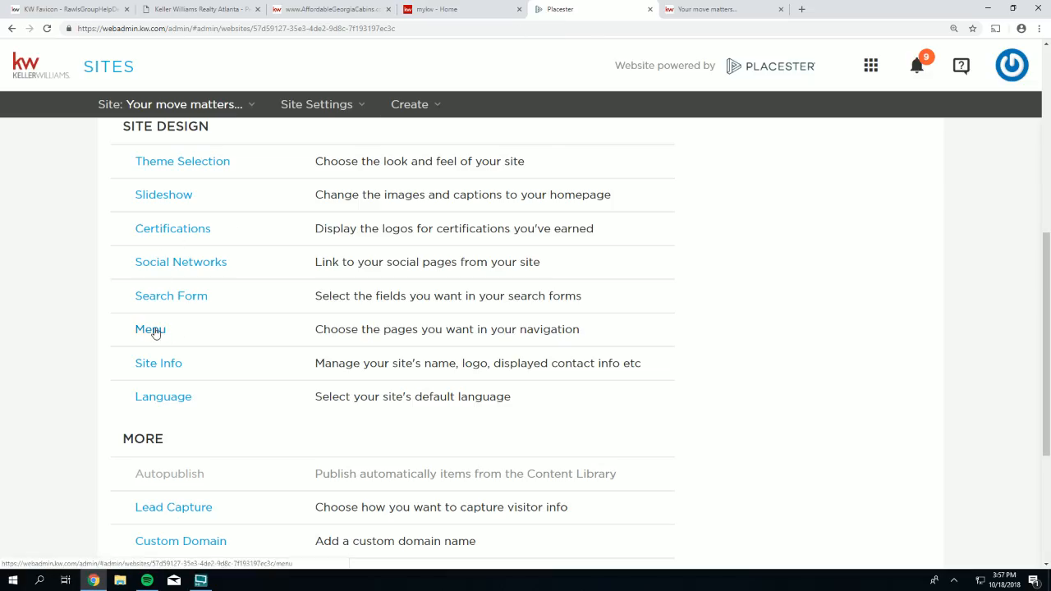
- Add a new Custom URL item to the navigation menu
click(155, 332)
scroll(305, 234, down, 1)
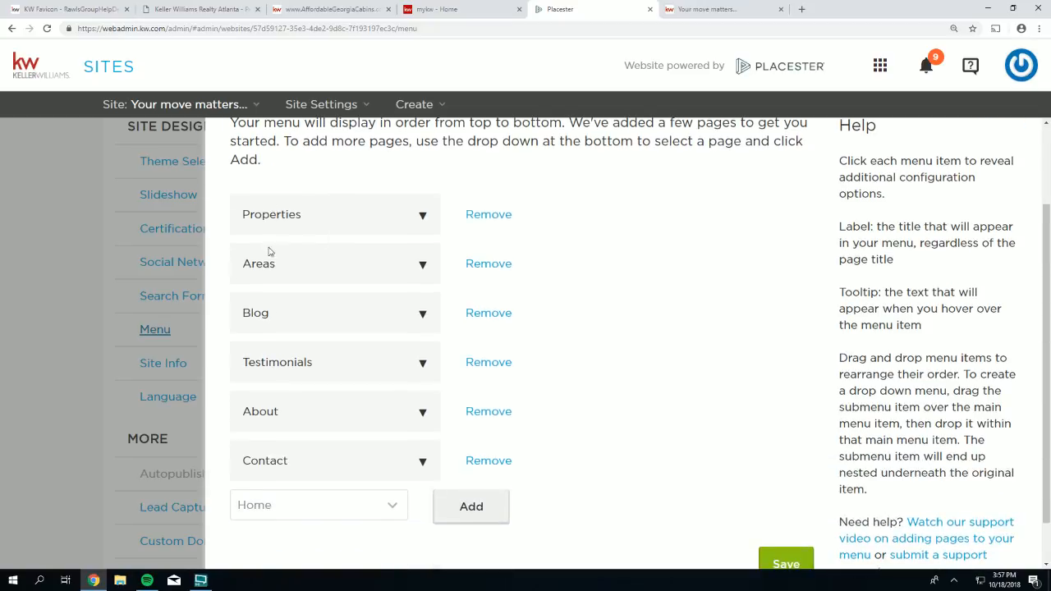
scroll(294, 382, down, 1)
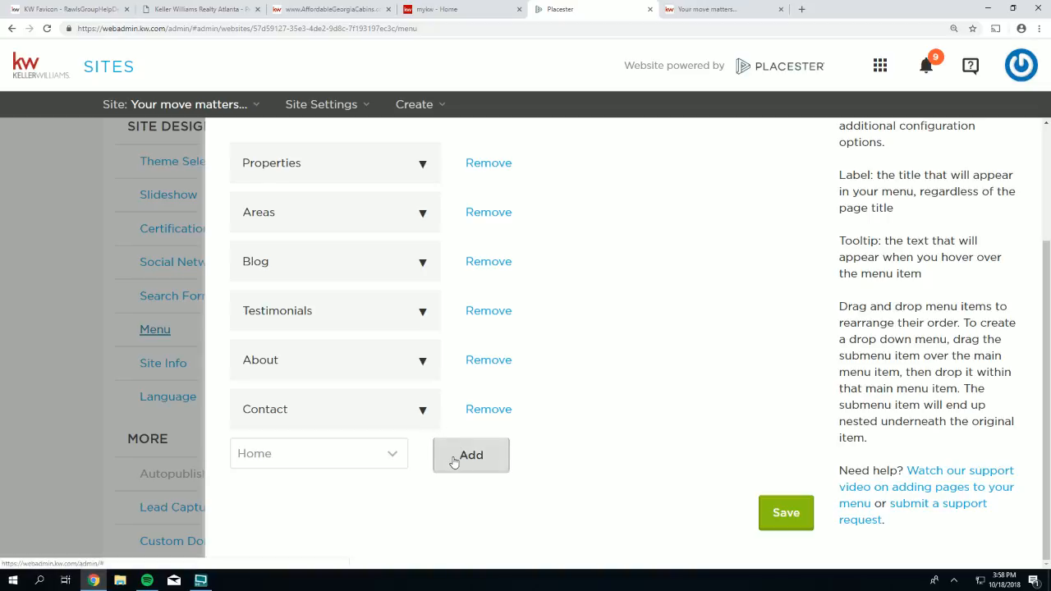
click(390, 460)
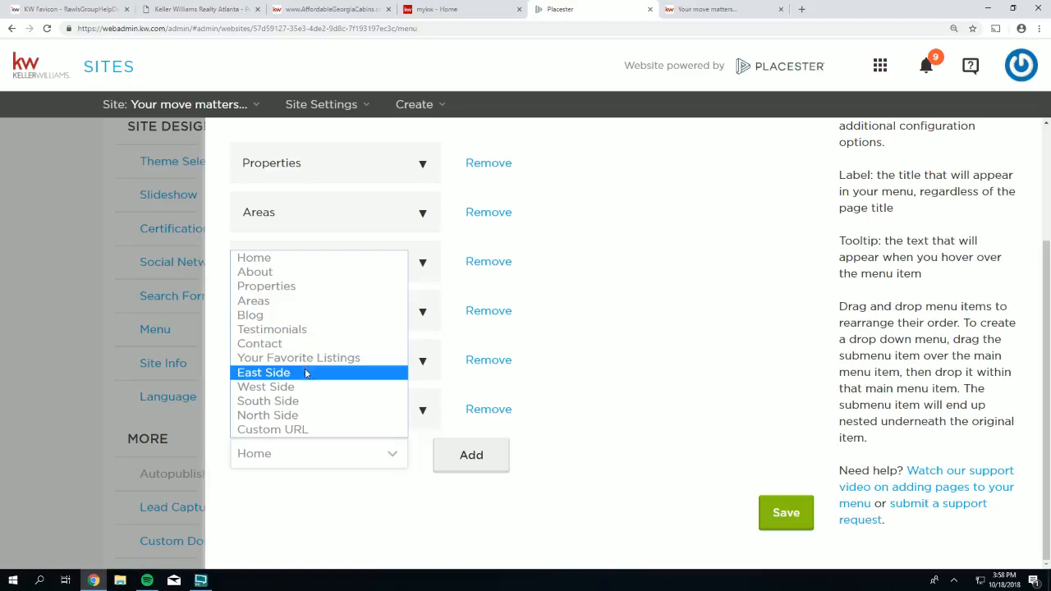
click(291, 432)
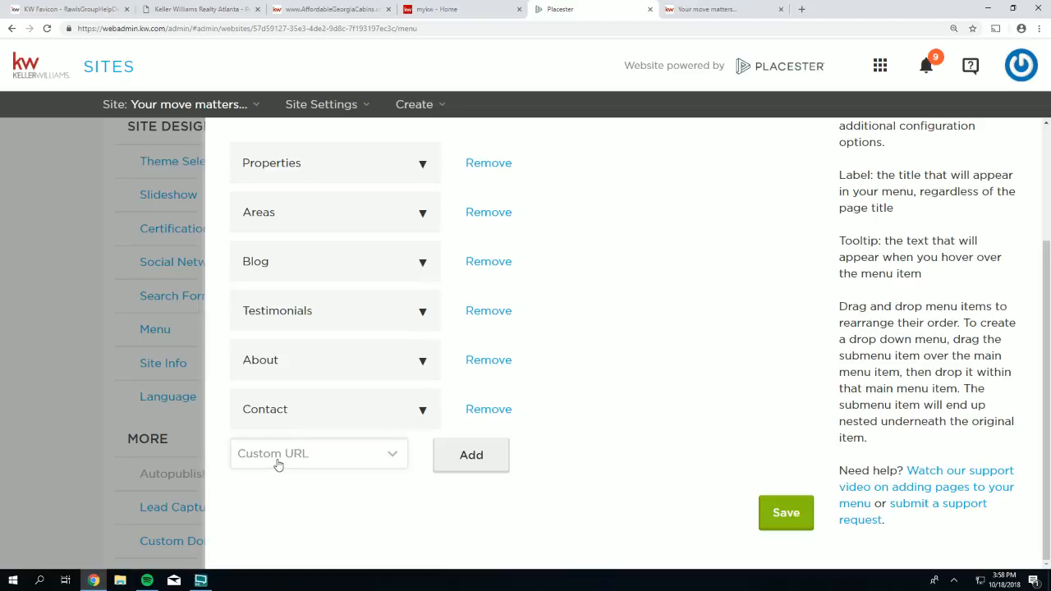
click(471, 456)
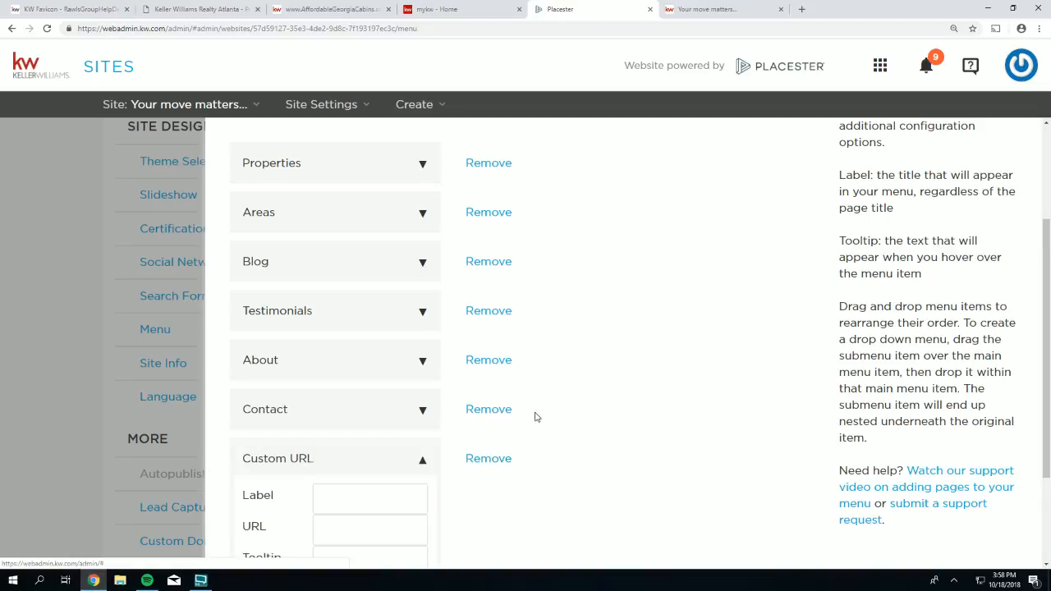
- Label the new item 'Free Mobile App', then retype the label as 'Mobile App Download'
scroll(537, 412, down, 1)
scroll(537, 411, down, 1)
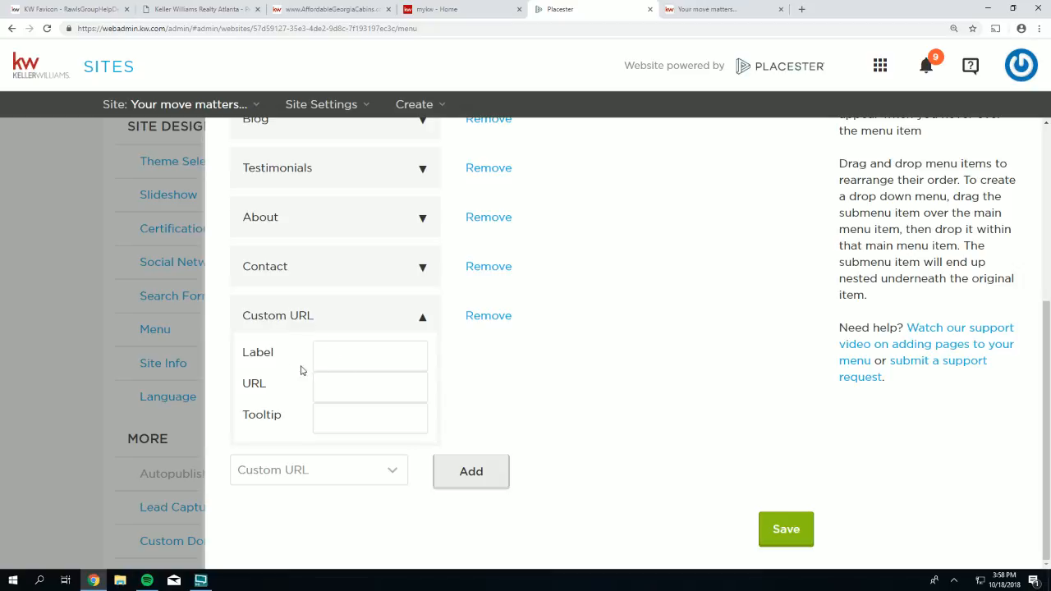
drag(275, 360, 244, 388)
click(272, 387)
drag(281, 423, 243, 421)
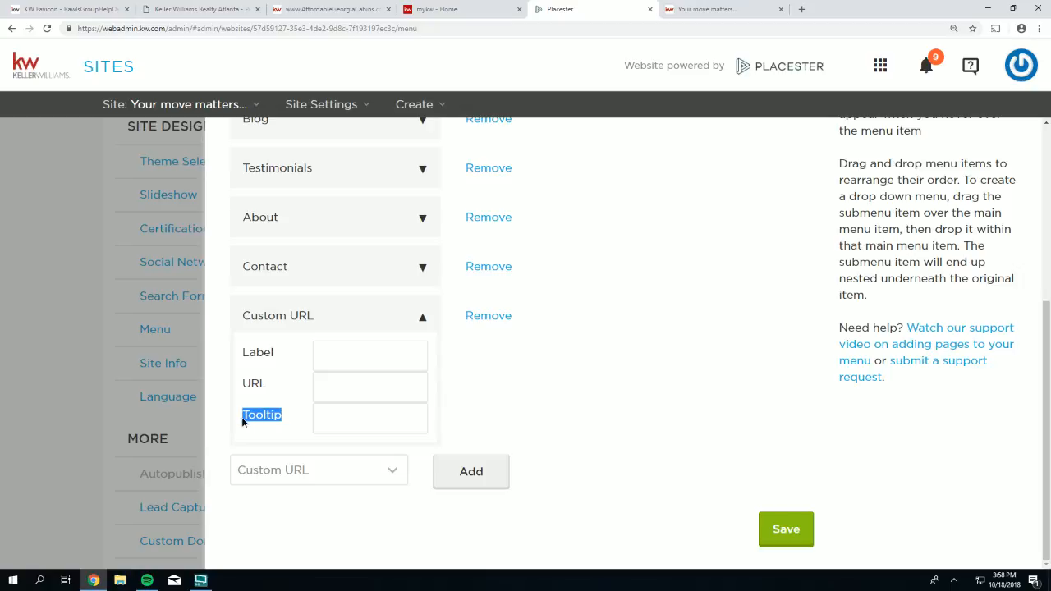
drag(273, 355, 244, 356)
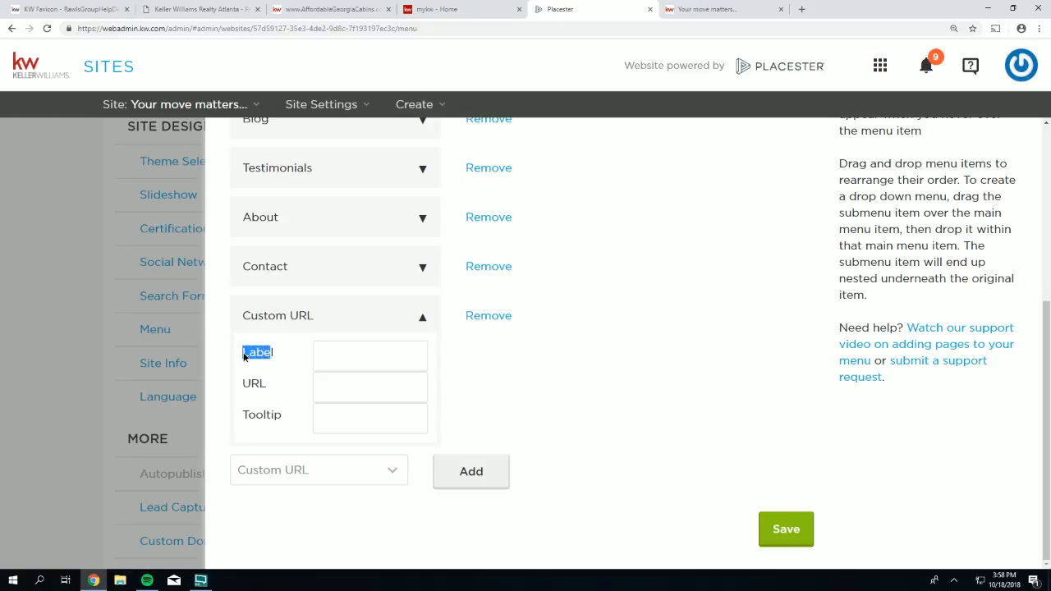
click(345, 358)
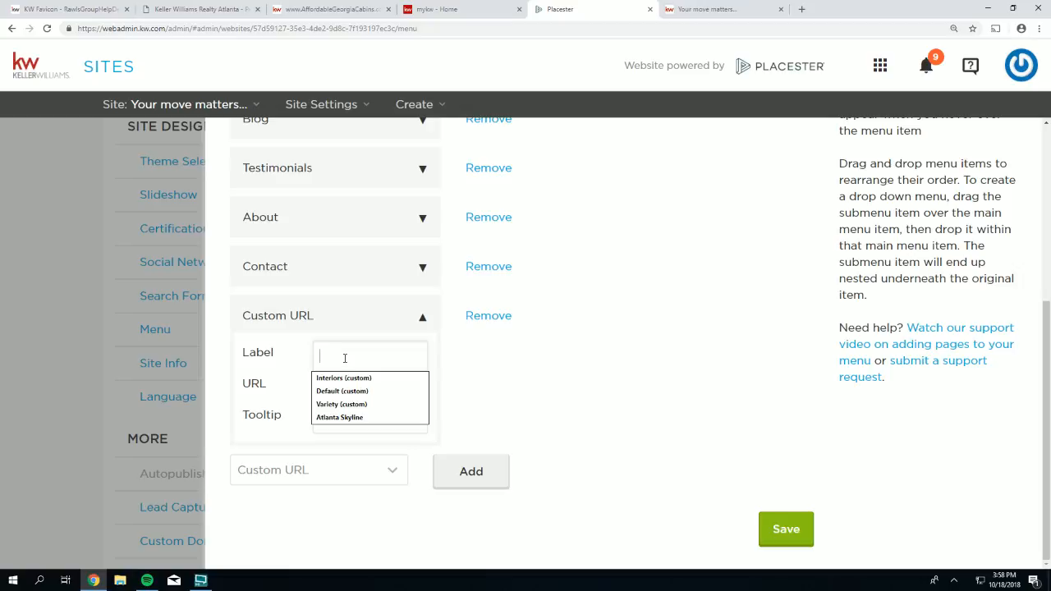
text(Free Mobile)
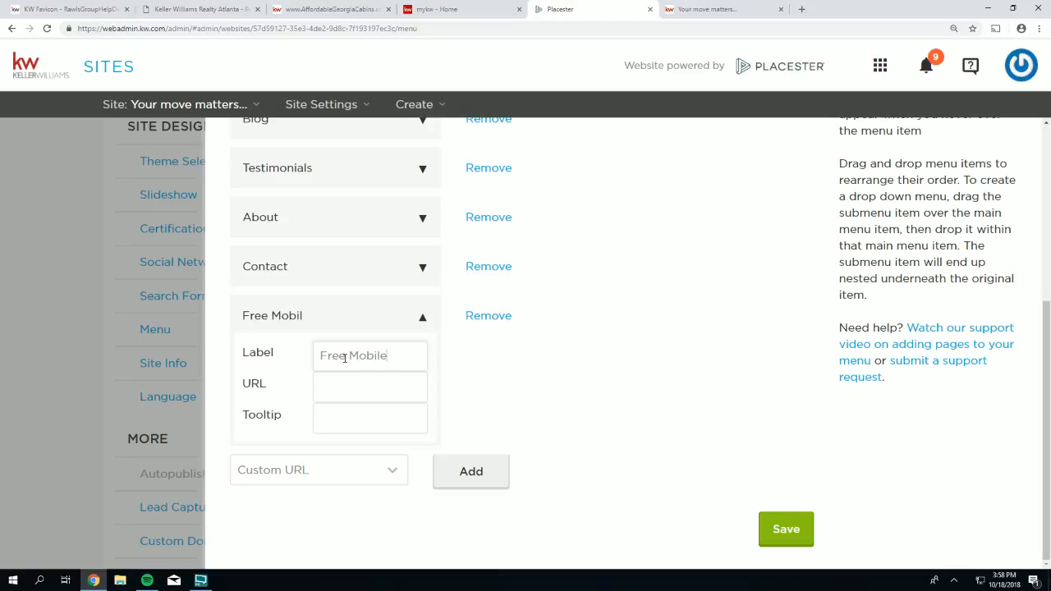
text( App)
key(BackSpace)
key(BackSpace)
key(BackSpace)
key(BackSpace)
key(BackSpace)
key(BackSpace)
key(BackSpace)
key(BackSpace)
key(BackSpace)
key(BackSpace)
key(BackSpace)
key(BackSpace)
key(BackSpace)
key(BackSpace)
key(BackSpace)
text(Mobile App )
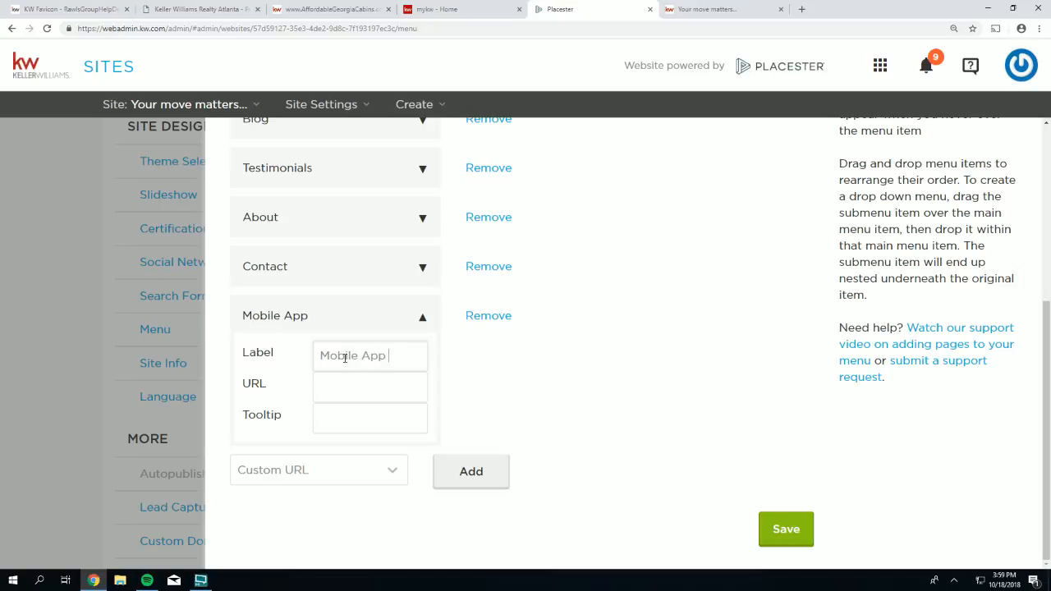
text(Downl)
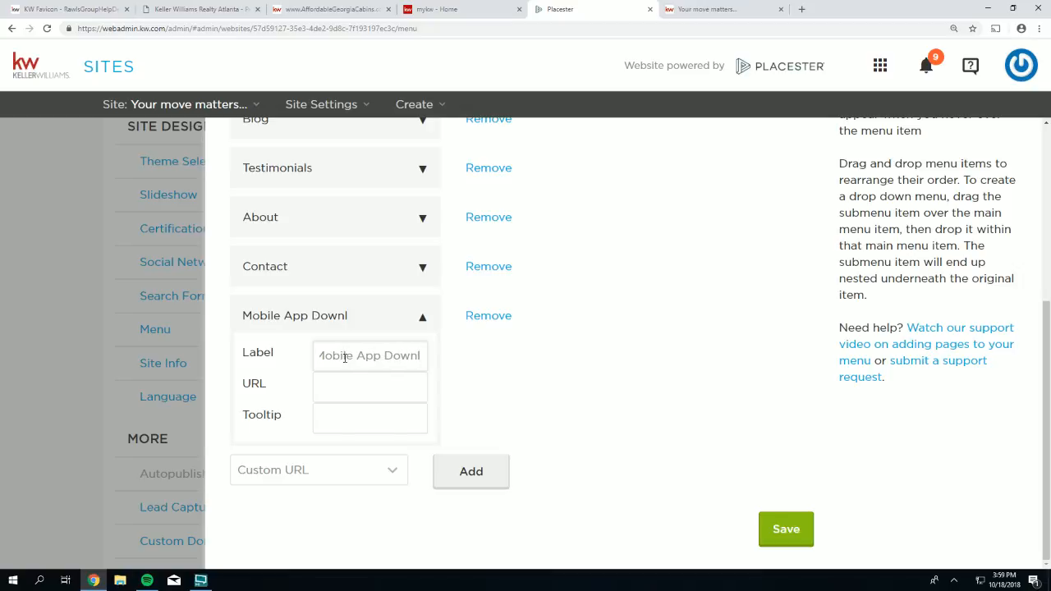
text(oad)
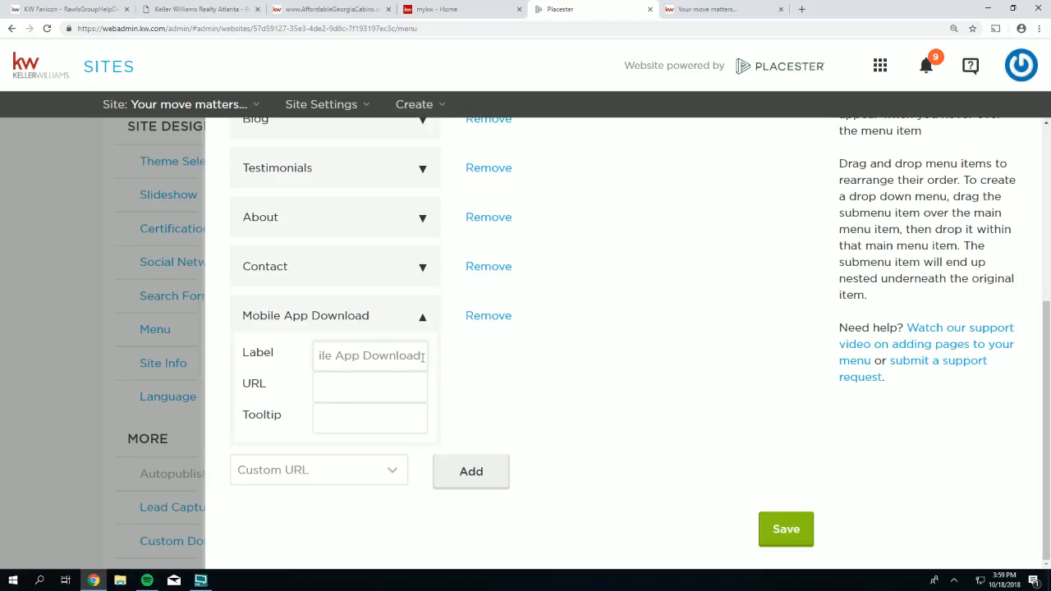
drag(423, 356, 305, 348)
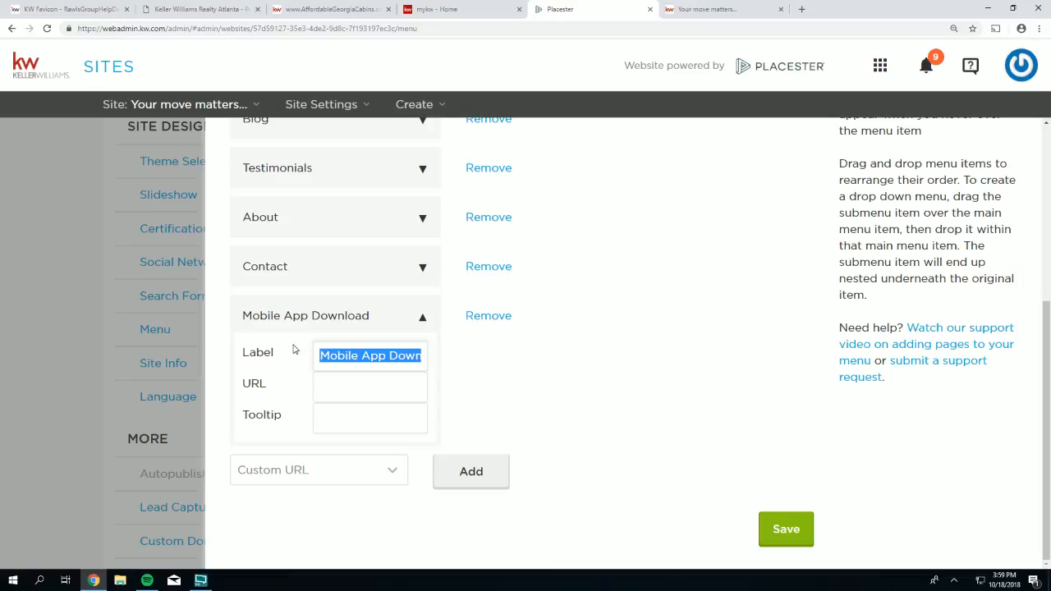
- Overwrite the label with 'Free Mobile App' and put the cursor in the empty URL field
text(Free Mobi)
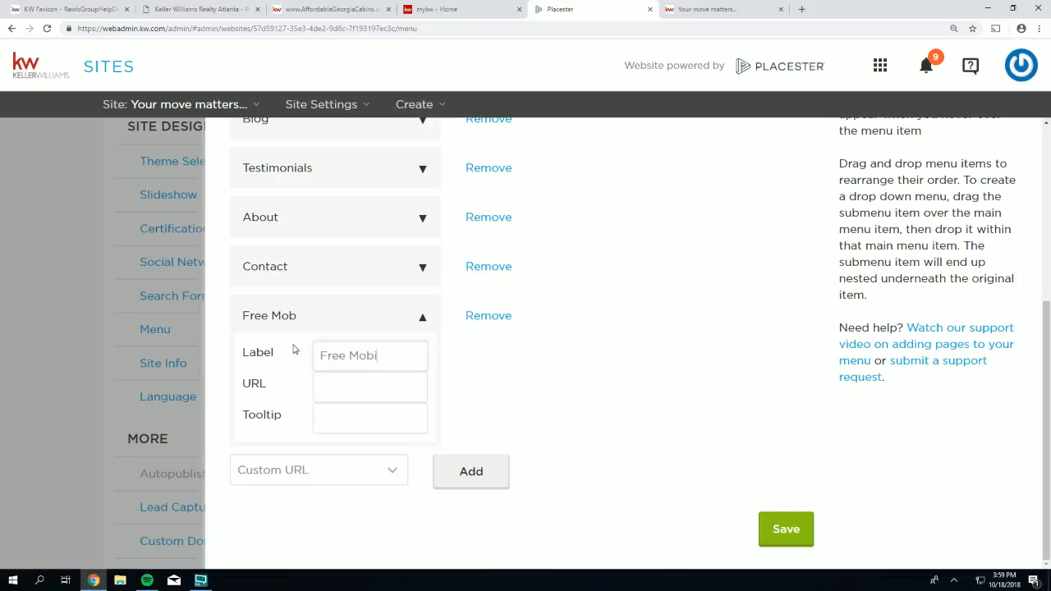
text(le App)
drag(268, 386, 245, 381)
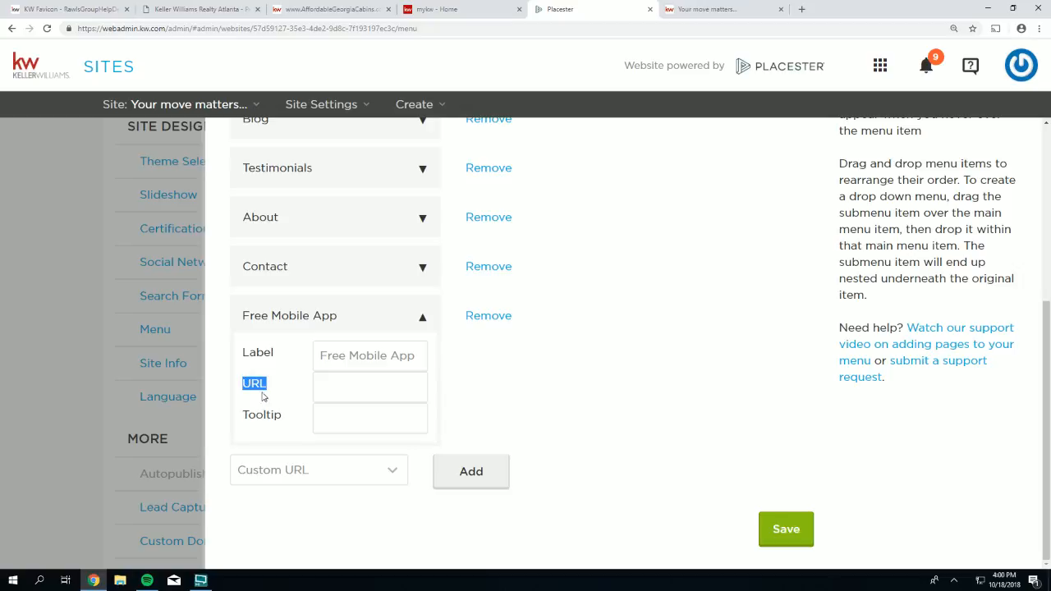
click(351, 390)
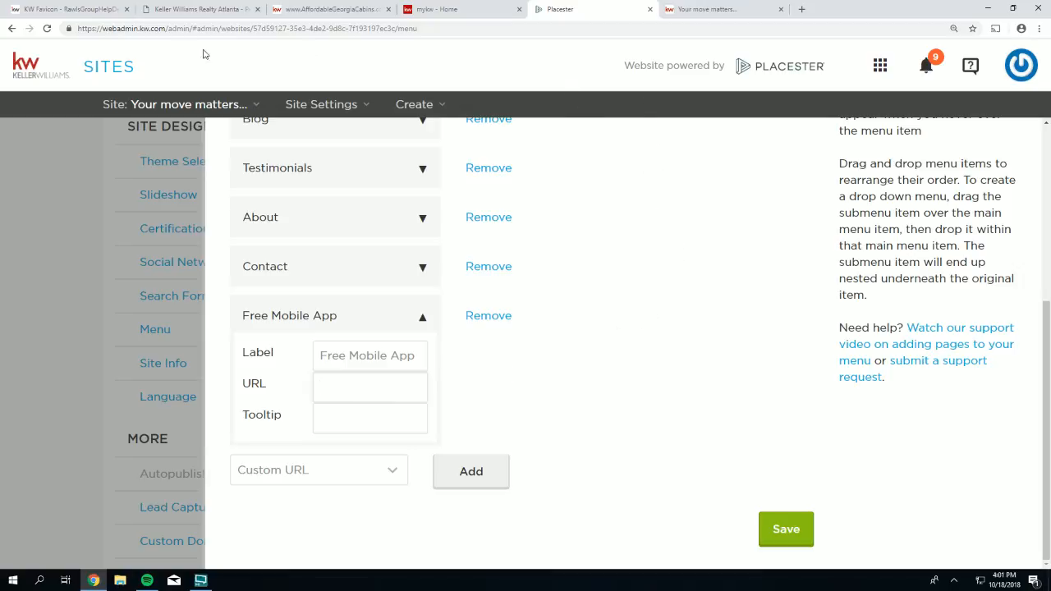
- On the KW Favicon help page, choose Get Mobile Agent Code from the DOWNLOADS menu
click(63, 10)
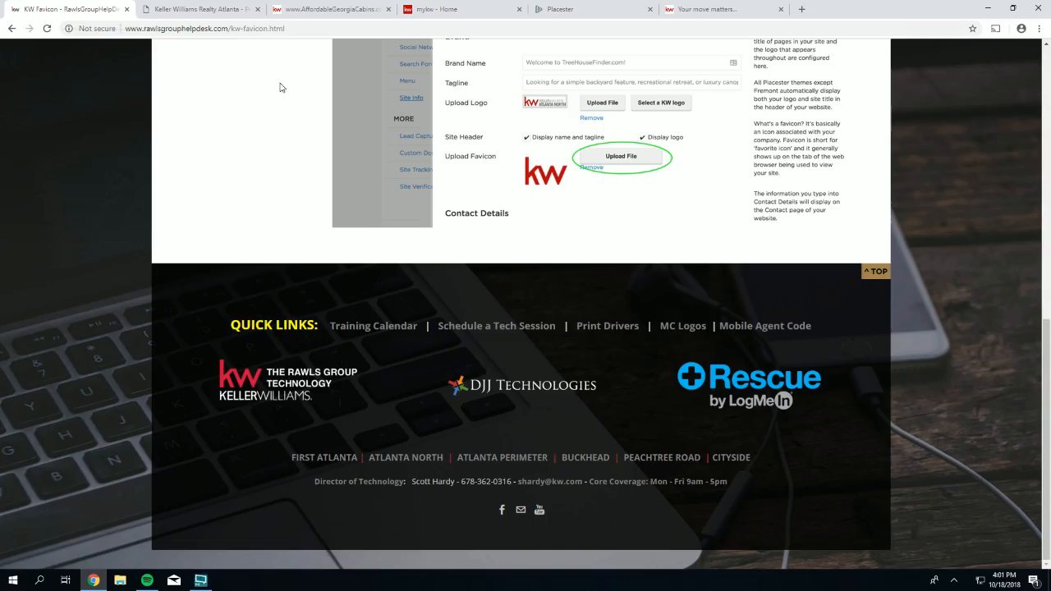
scroll(836, 381, up, 15)
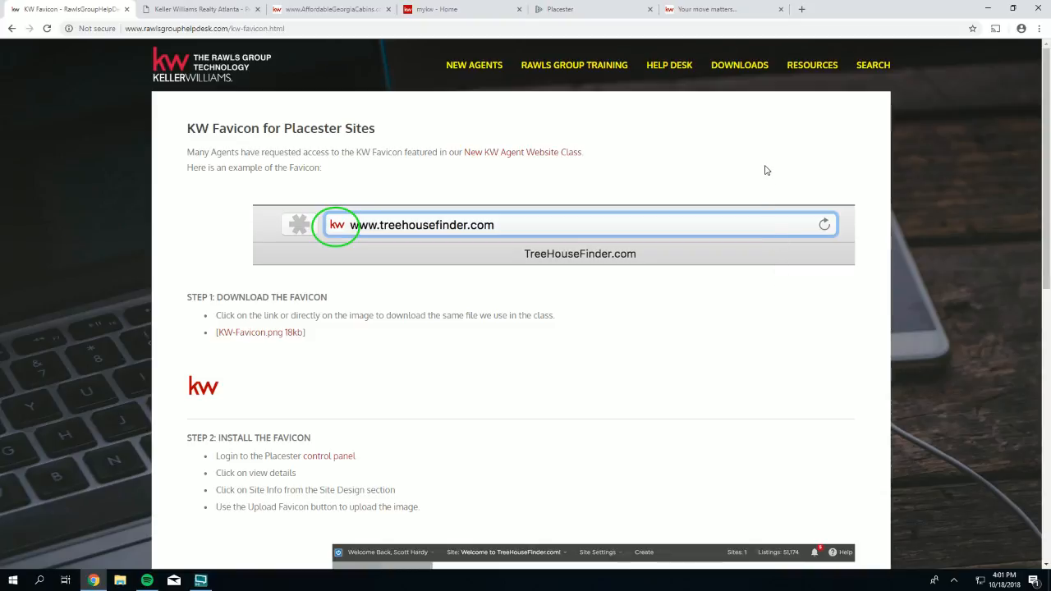
mouse_move(739, 67)
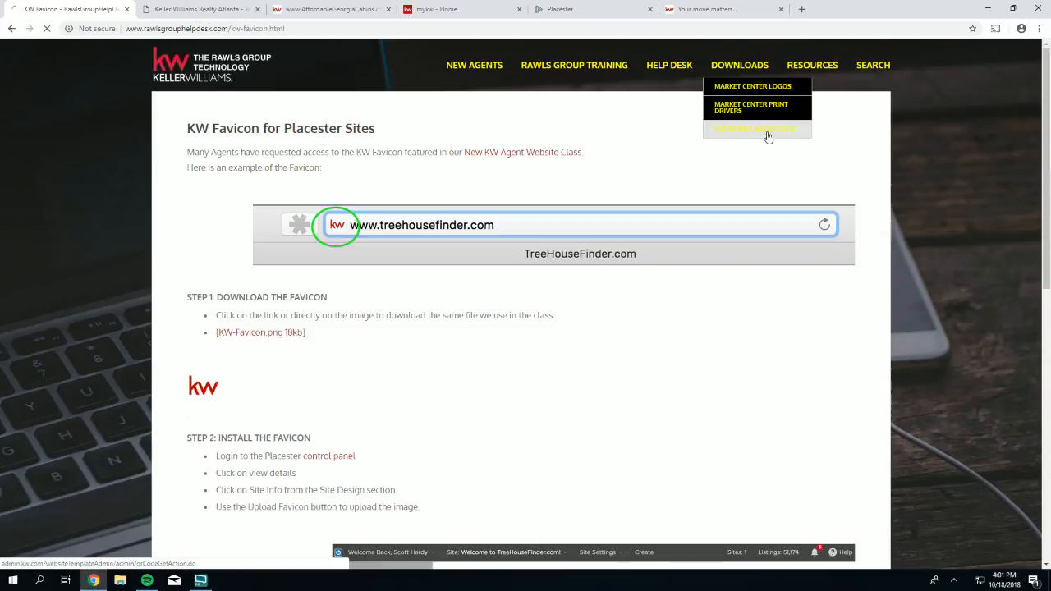
click(767, 135)
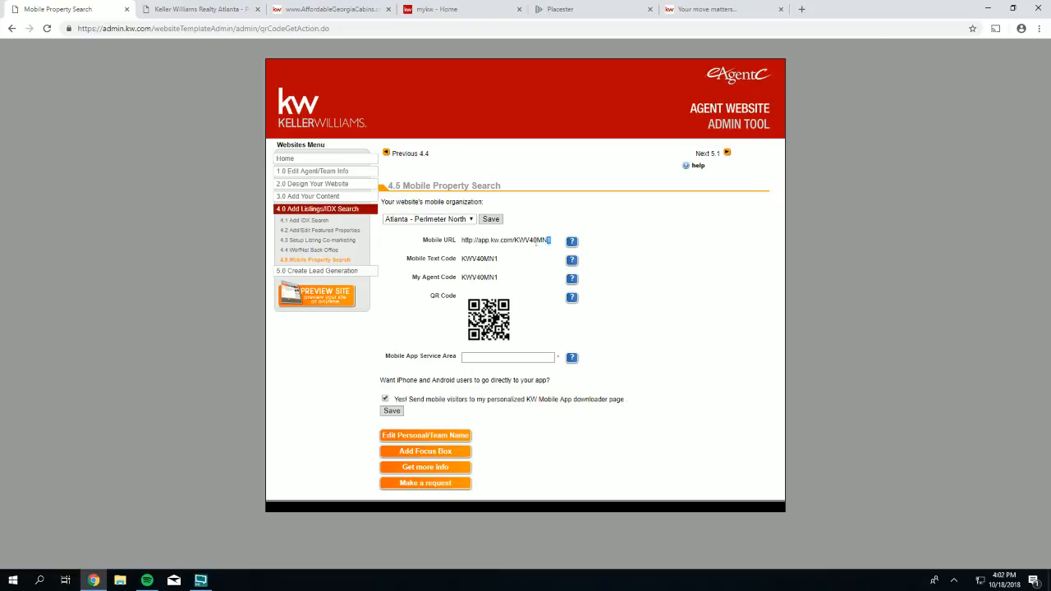
- Copy the agent's Mobile URL and load it in a new browser tab
drag(551, 240, 470, 241)
right_click(470, 242)
click(490, 248)
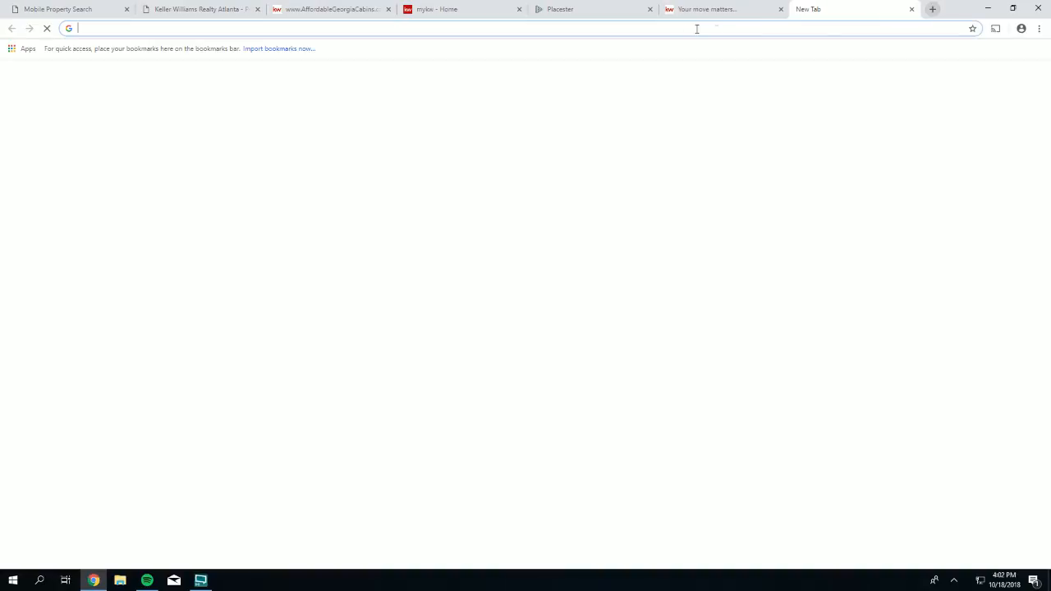
click(801, 9)
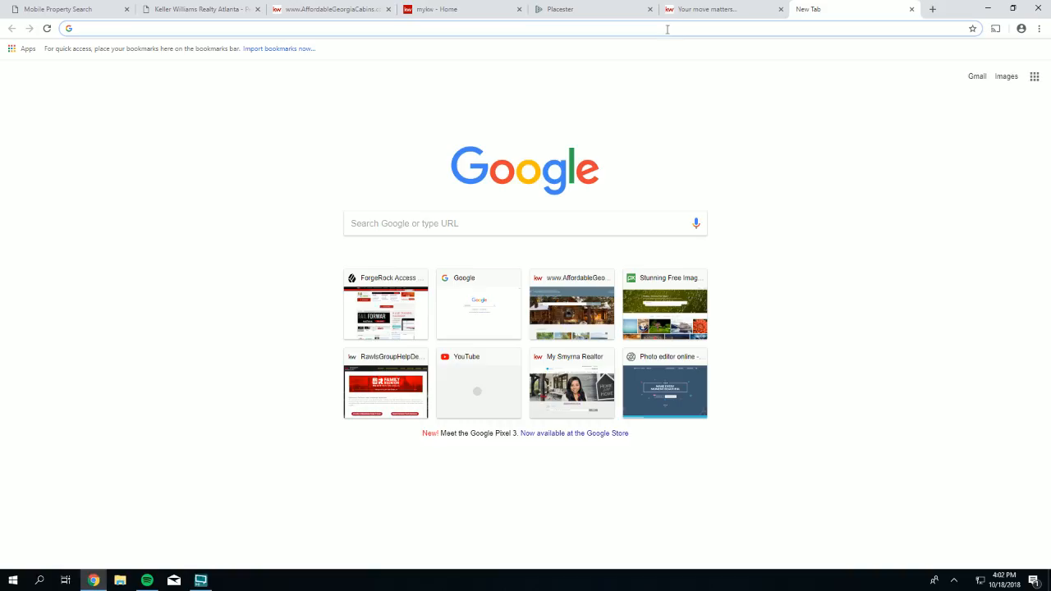
right_click(668, 28)
click(698, 97)
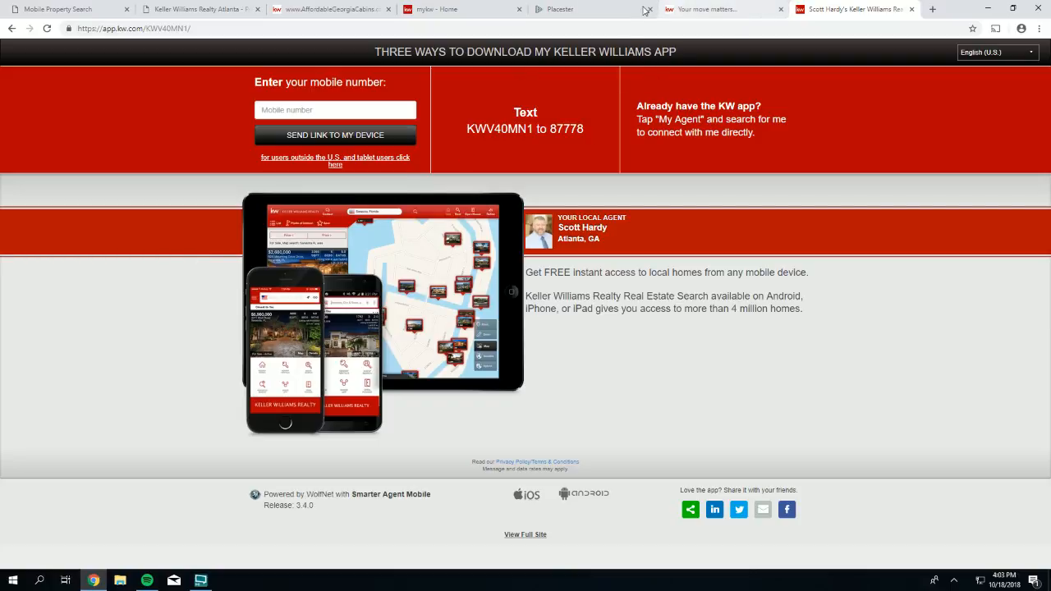
- Paste the copied app.kw.com mobile app URL into the Free Mobile App URL field
click(564, 10)
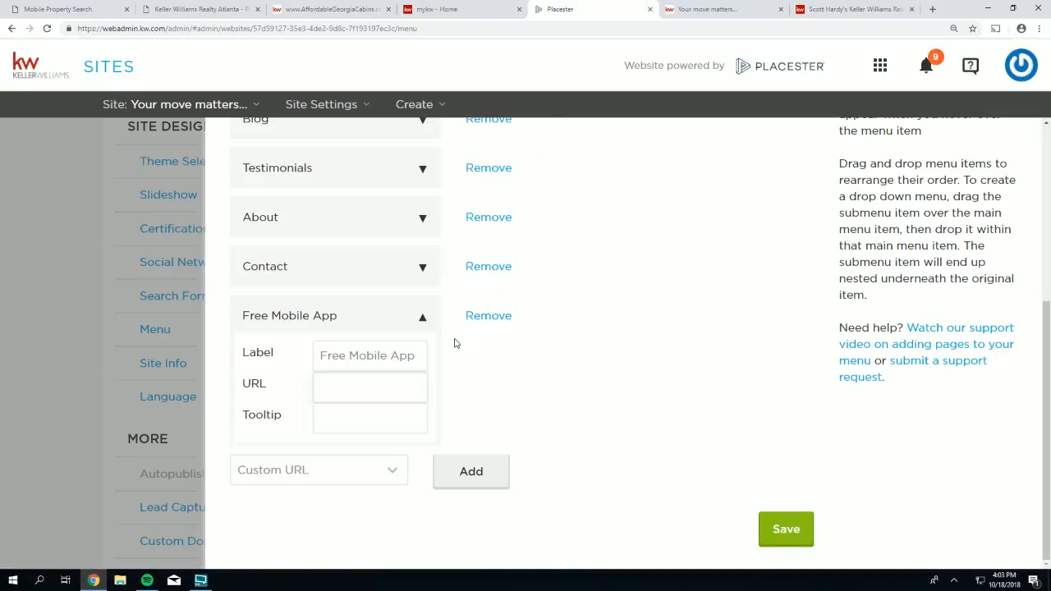
drag(267, 389, 243, 386)
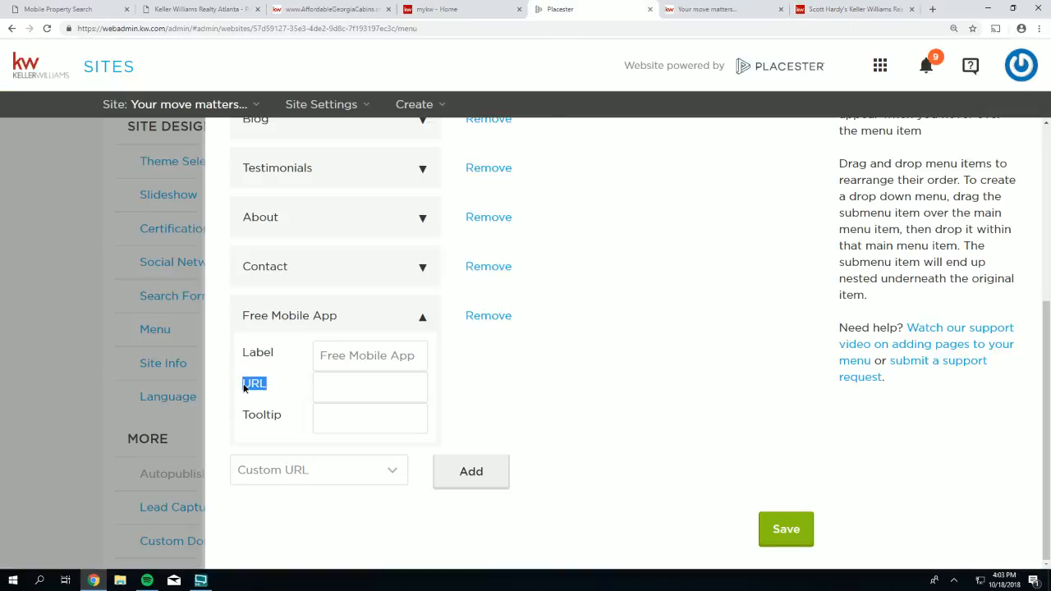
right_click(337, 388)
click(376, 459)
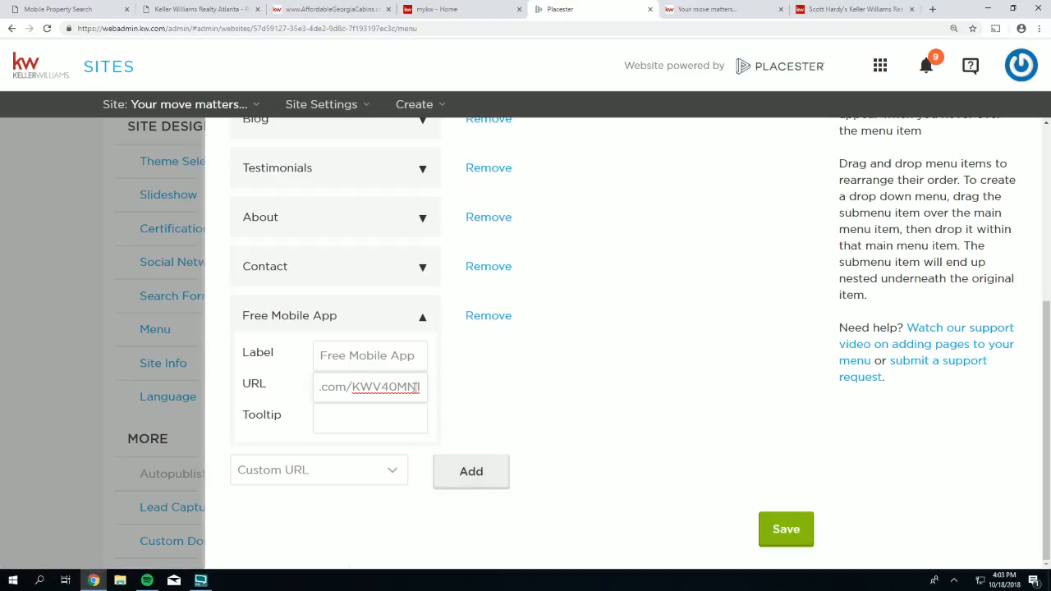
drag(415, 387, 299, 379)
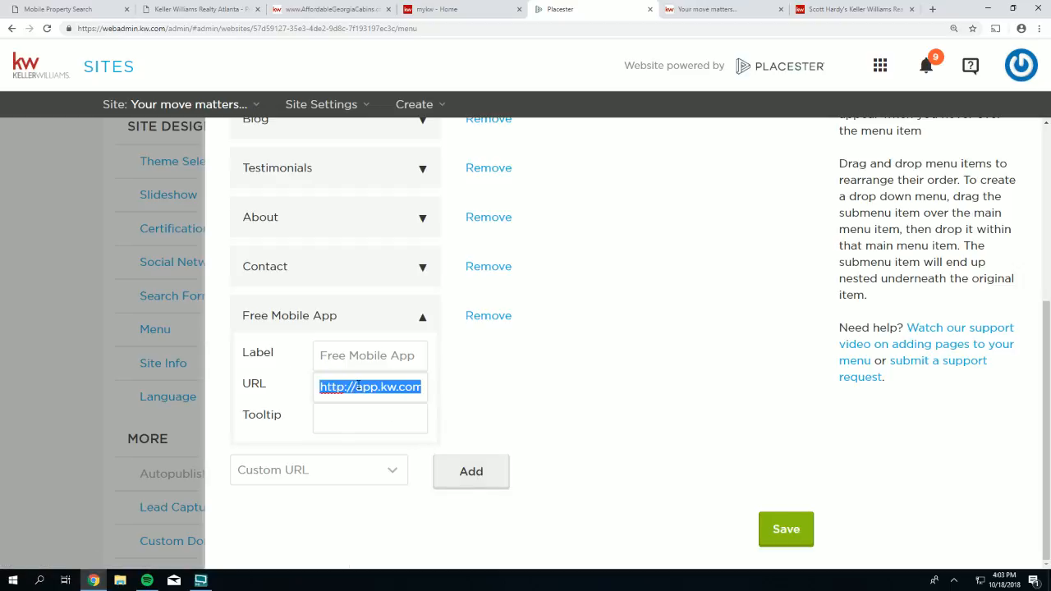
click(400, 387)
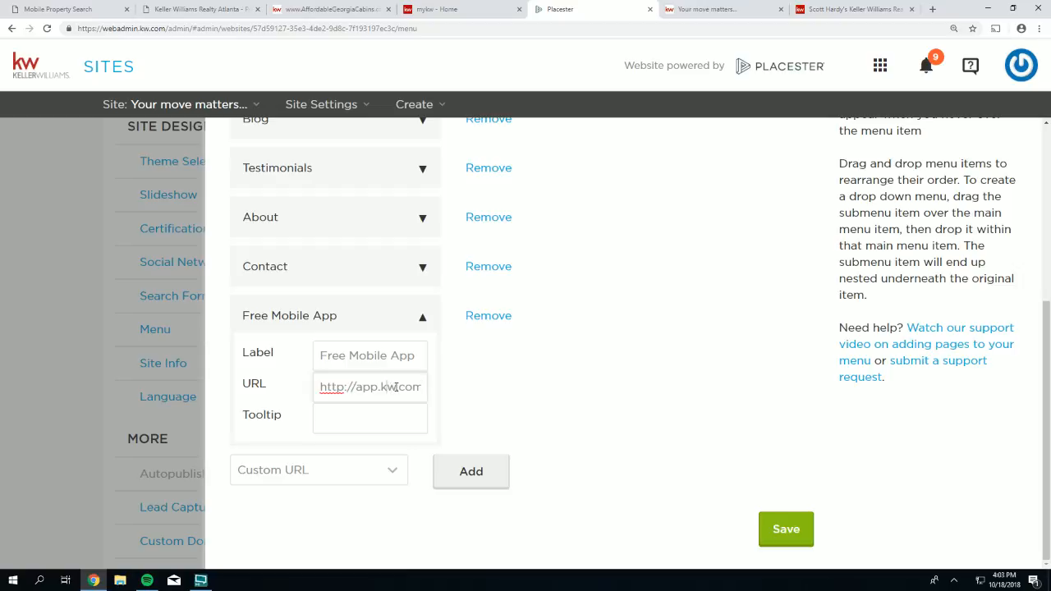
drag(401, 387, 432, 394)
click(403, 387)
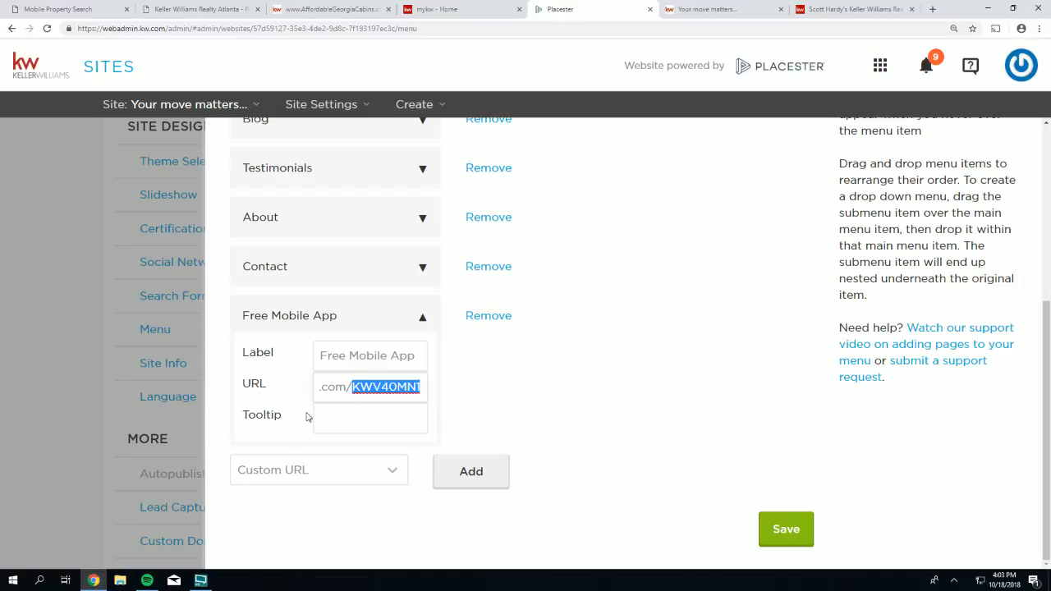
click(286, 410)
- Add the tooltip 'Be sure to click this link using your smartphone!' and save the menu
click(344, 426)
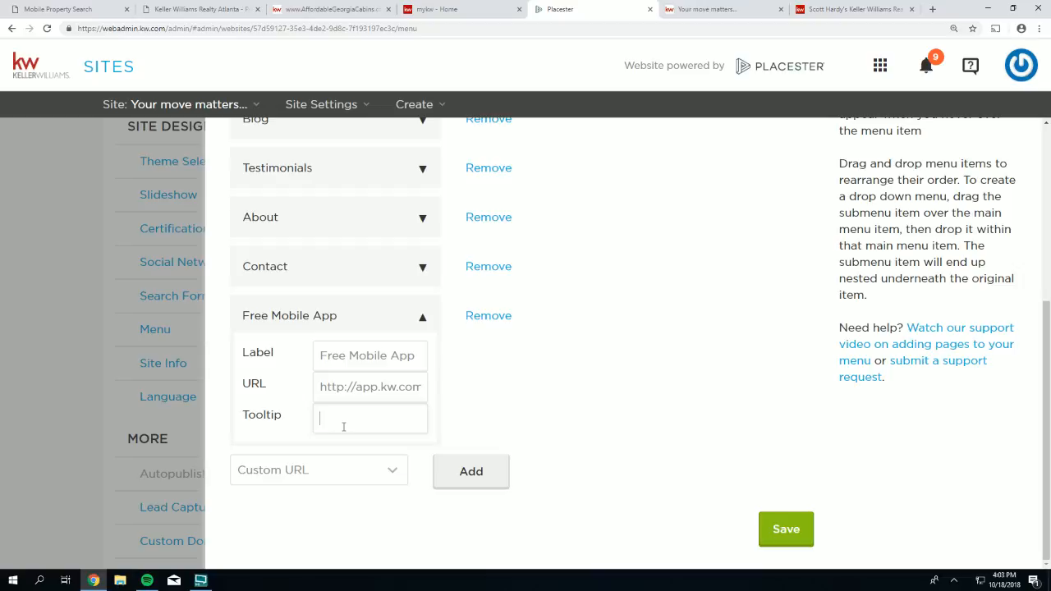
text(Be sure )
text(to )
text(click this link usi)
text(ng your smartphon)
text(e!)
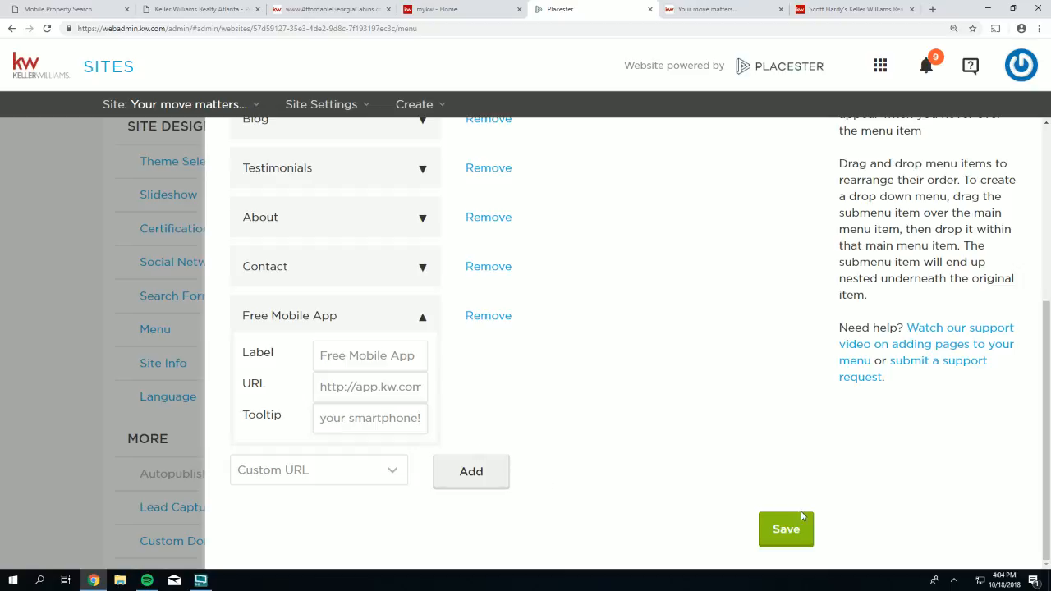
click(790, 532)
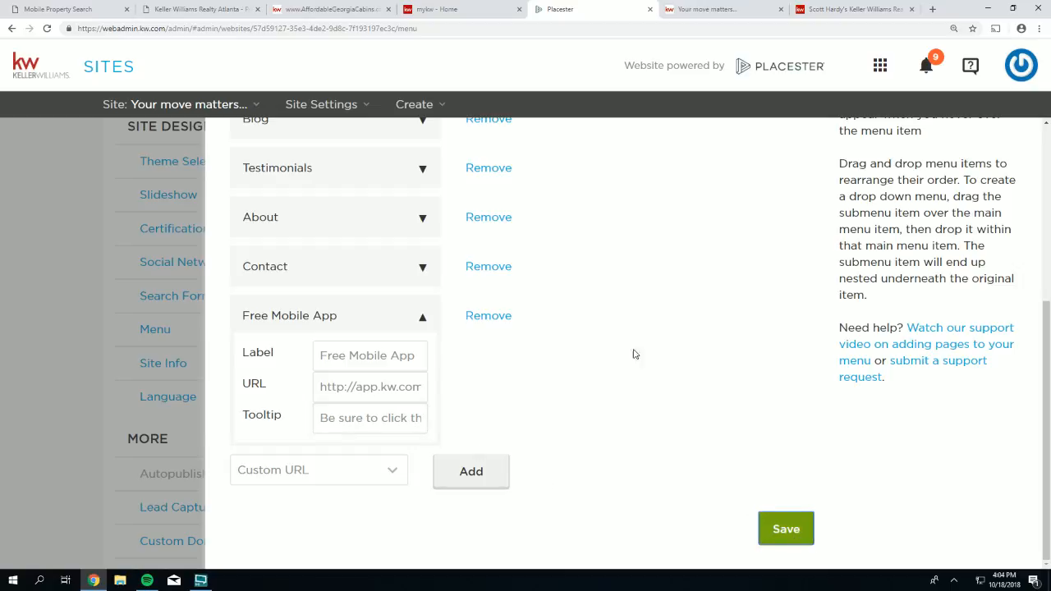
- Reload the live site, test the Free Mobile App link, then return to the site admin
click(697, 10)
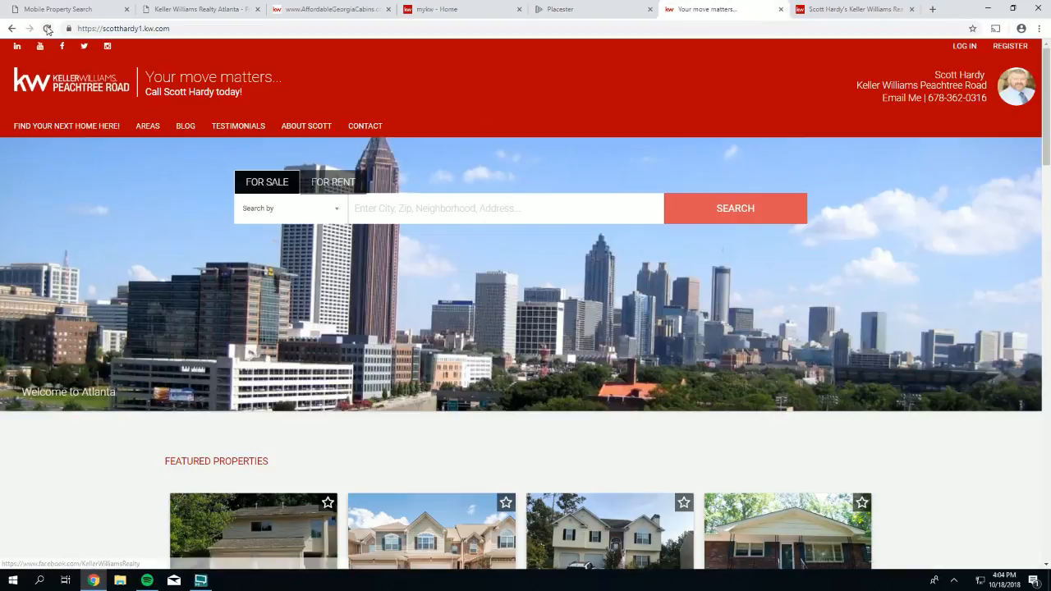
click(47, 29)
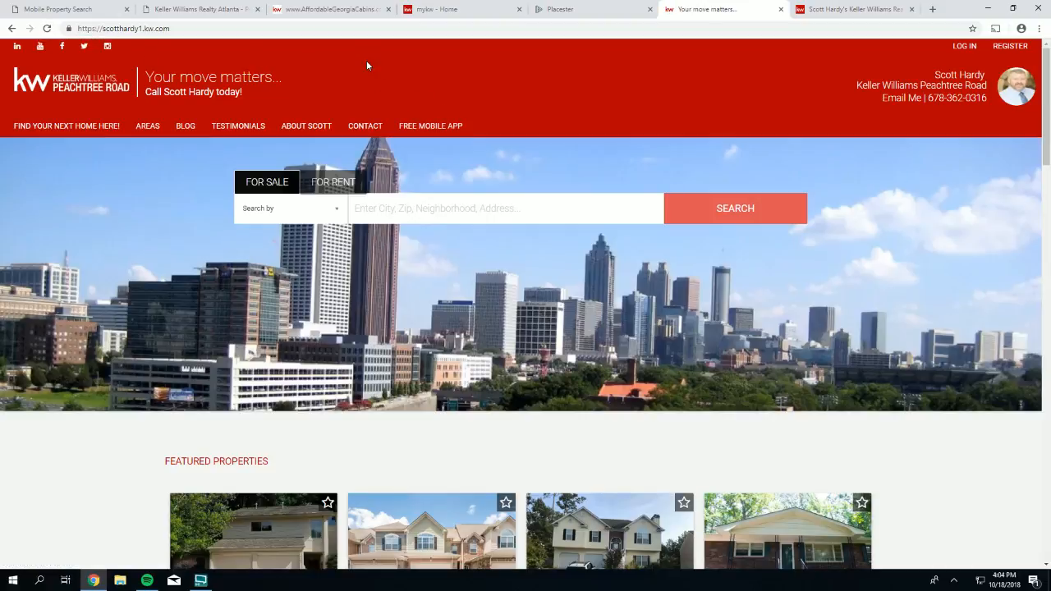
click(432, 128)
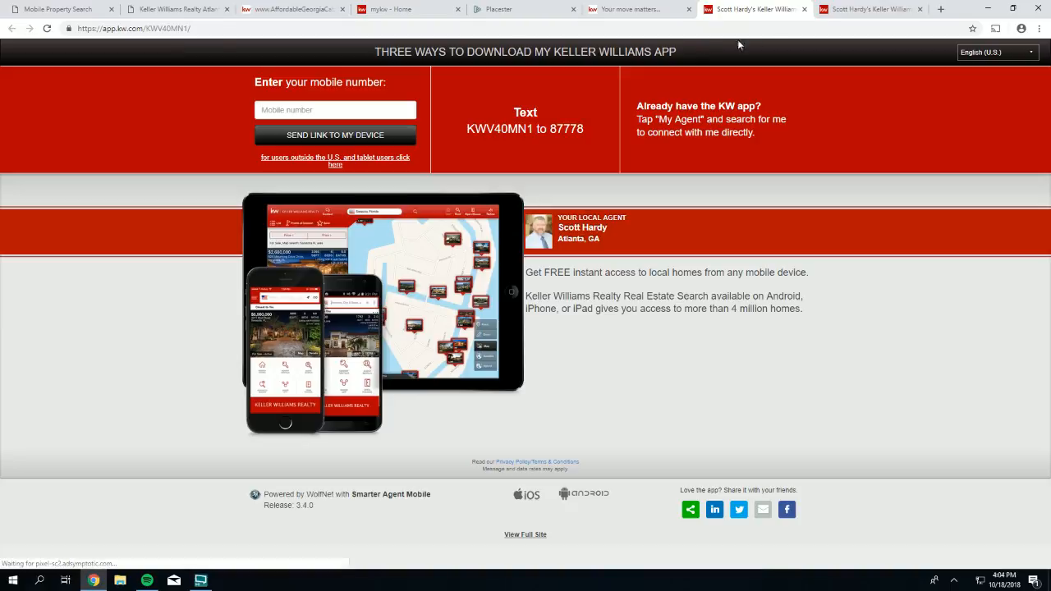
click(803, 10)
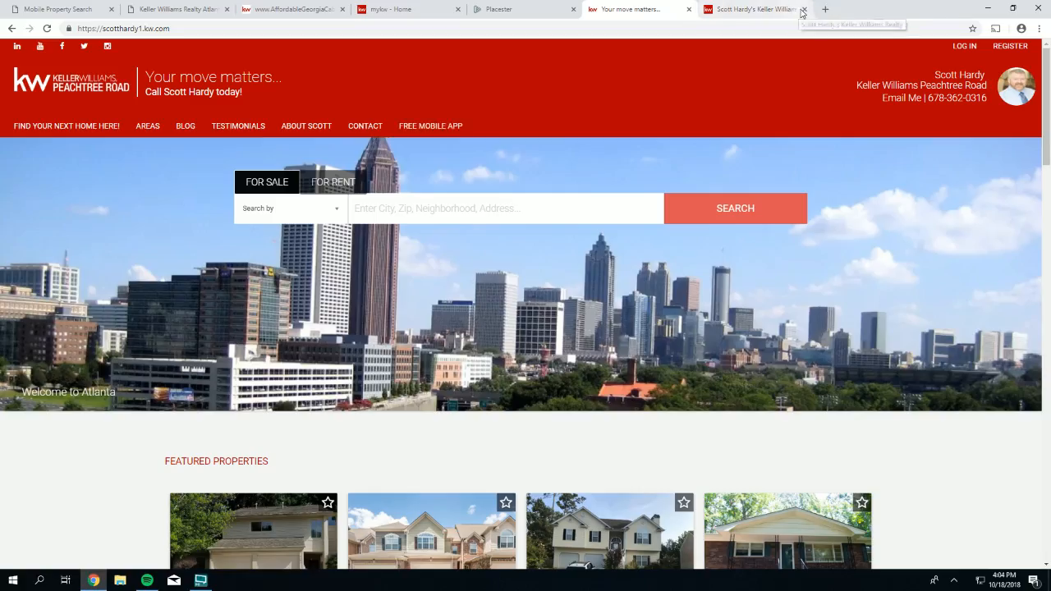
click(805, 11)
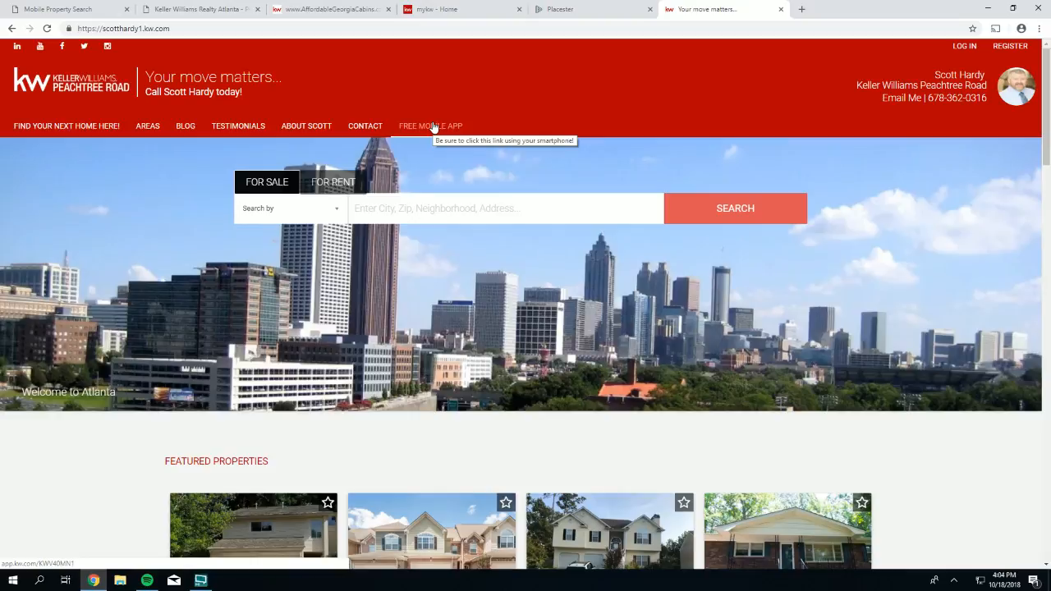
click(575, 9)
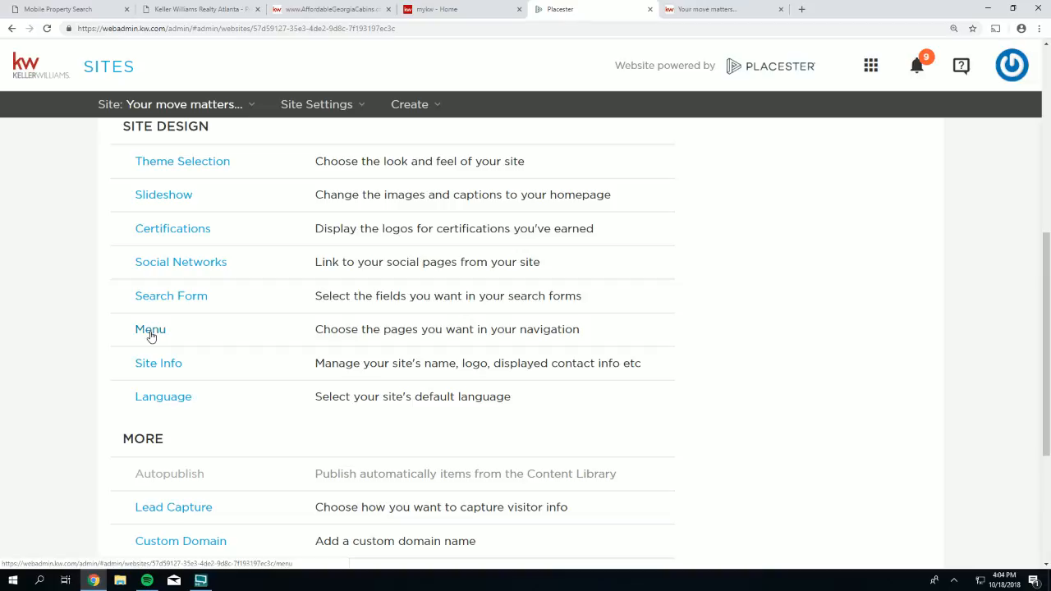
- Open Menu under Site Design and add another Custom URL item to the navigation
click(150, 332)
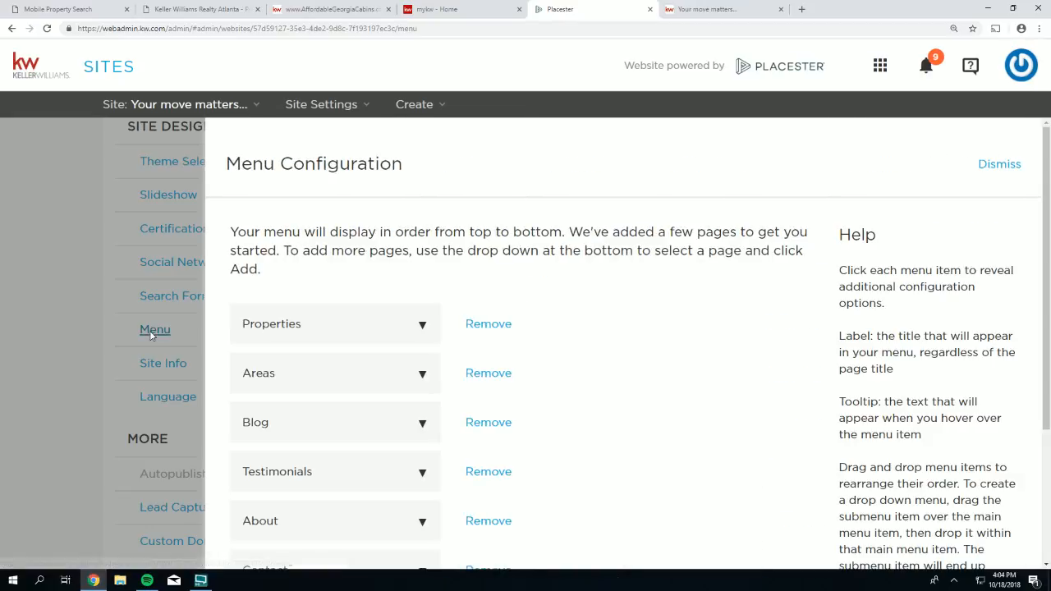
scroll(777, 448, down, 1)
scroll(777, 448, down, 2)
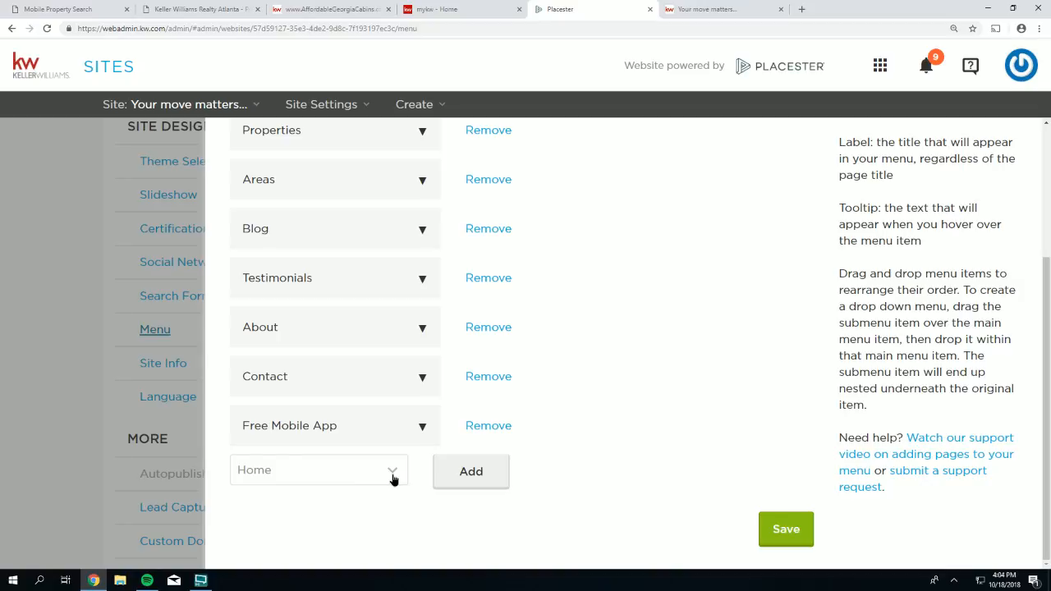
click(393, 479)
click(364, 447)
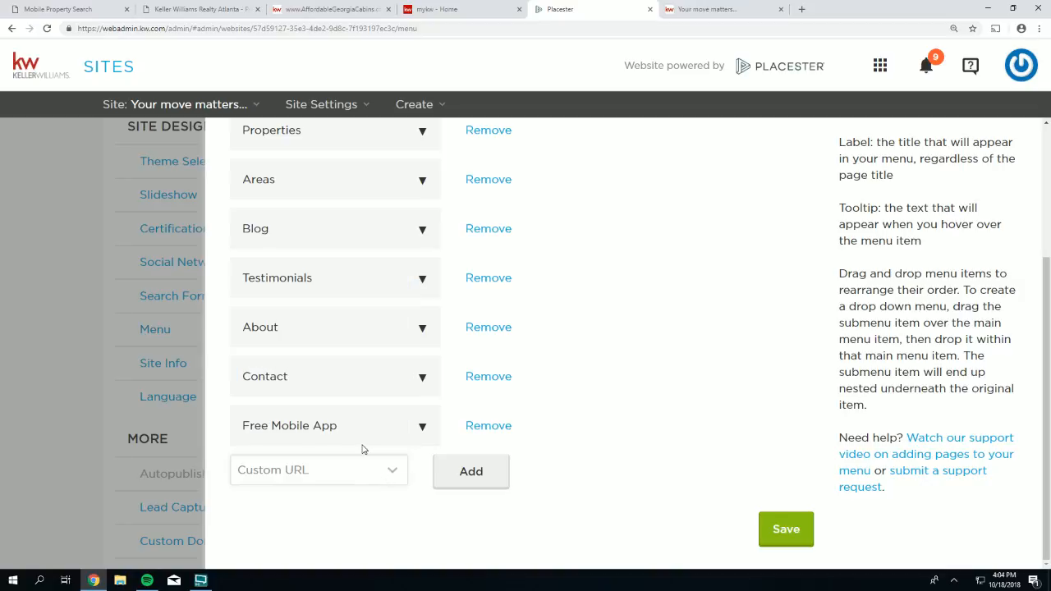
click(460, 486)
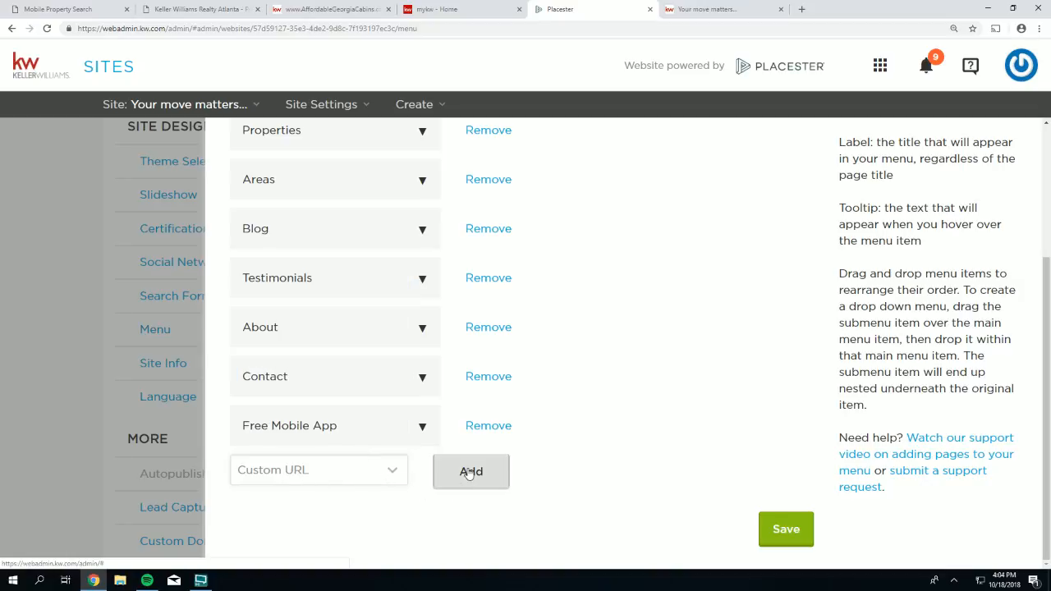
- Enter 'This Month In Real Estate' as the new item's label, then erase it
click(341, 517)
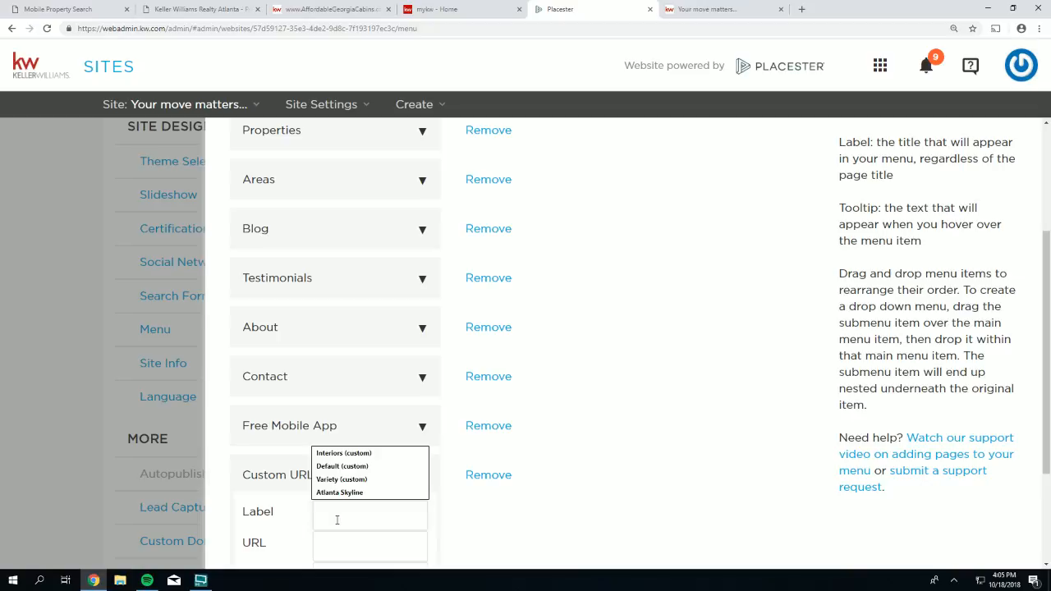
text(This )
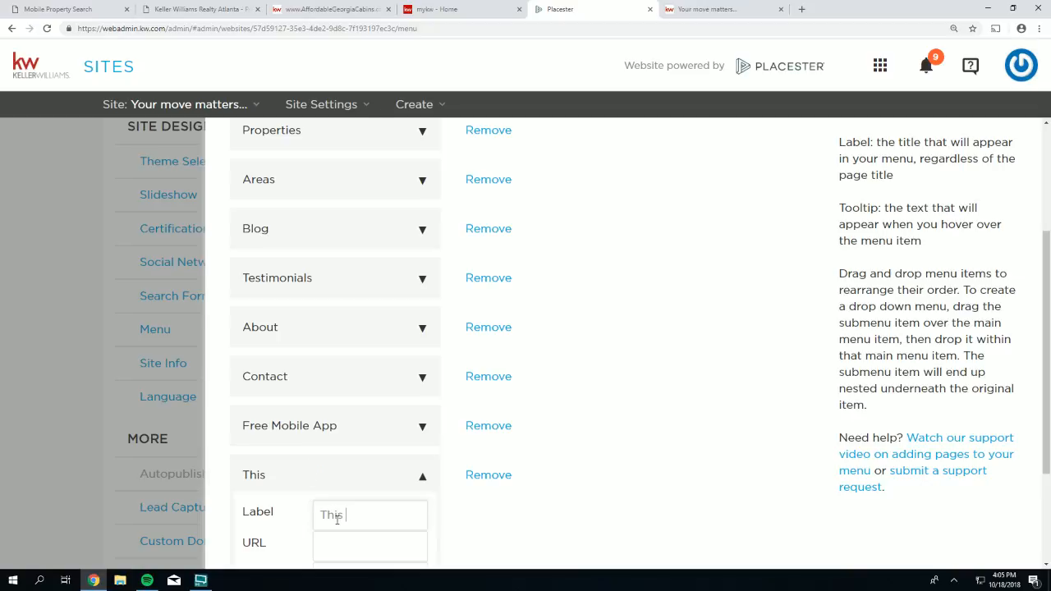
text(Month In Rai)
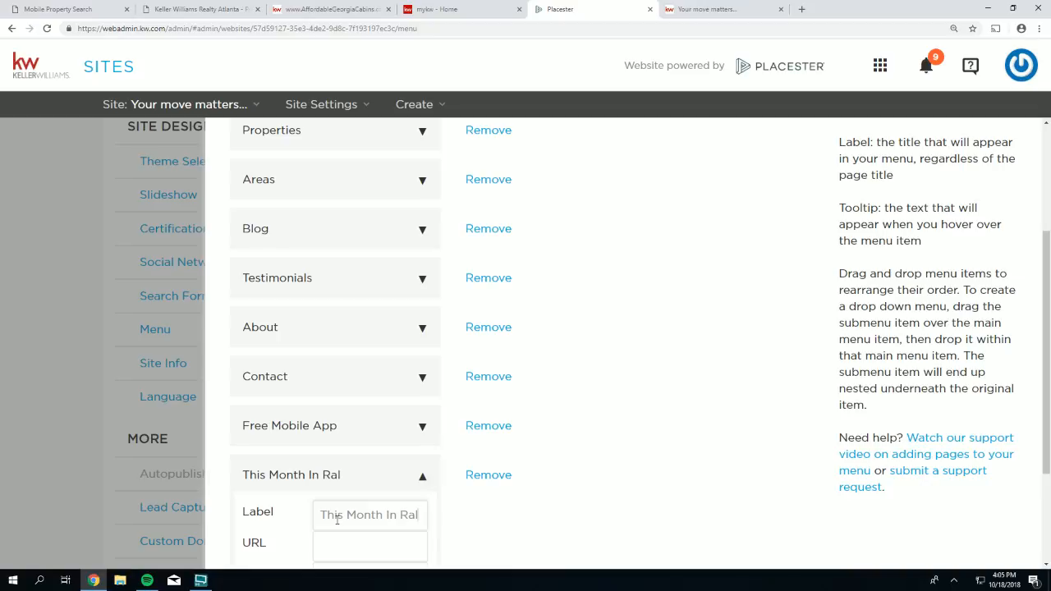
key(BackSpace)
key(BackSpace)
text(el)
key(BackSpace)
text(al Est)
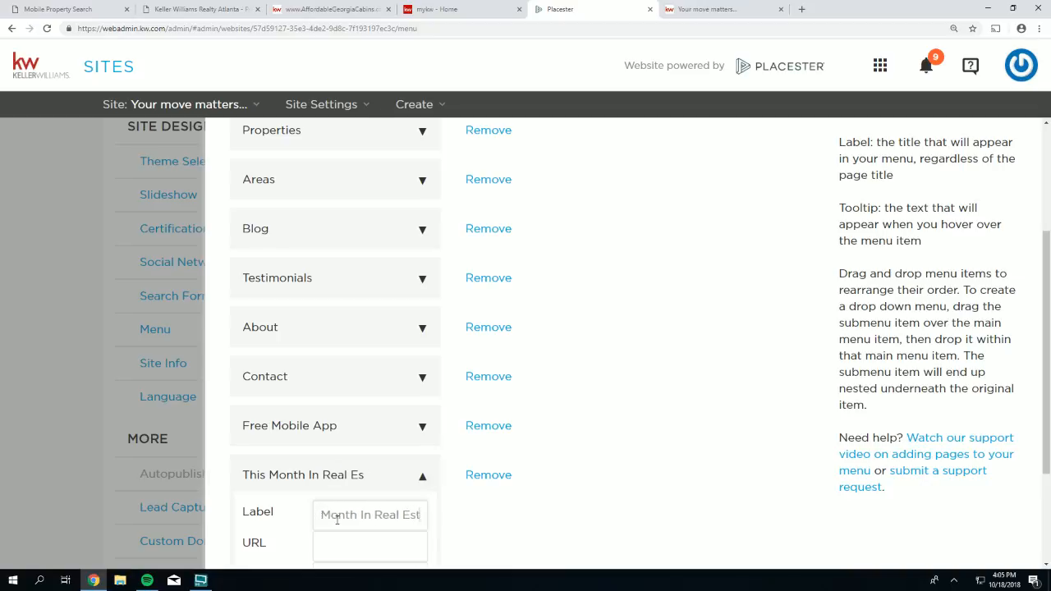
text(ate)
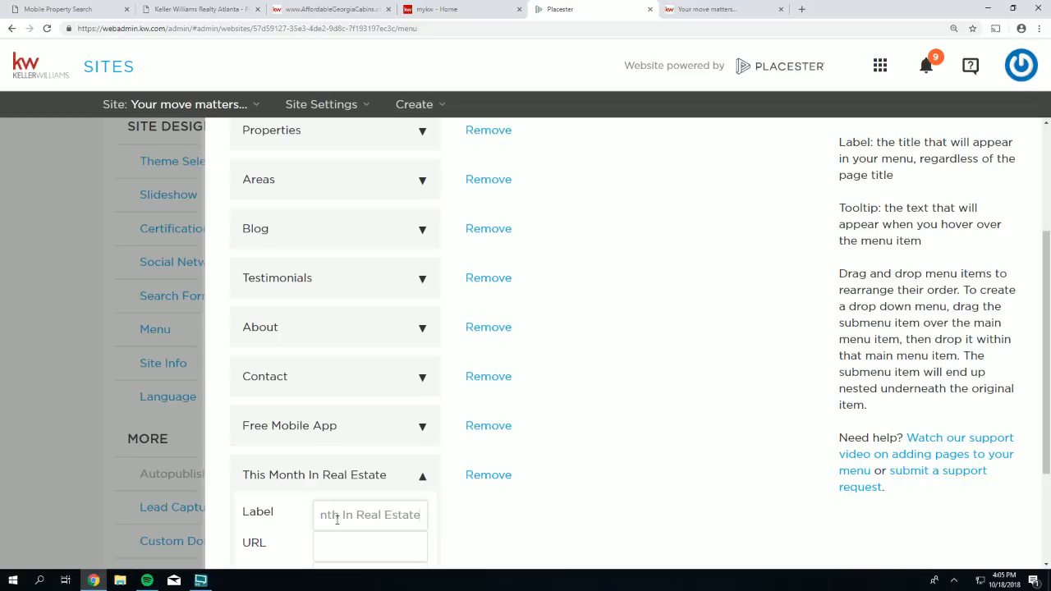
key(BackSpace)
key(BackSpace)
key(BackSpace)
key(BackSpace)
key(BackSpace)
key(BackSpace)
key(BackSpace)
key(BackSpace)
key(BackSpace)
key(BackSpace)
key(BackSpace)
key(BackSpace)
key(BackSpace)
key(BackSpace)
key(BackSpace)
key(BackSpace)
key(BackSpace)
key(BackSpace)
key(BackSpace)
key(BackSpace)
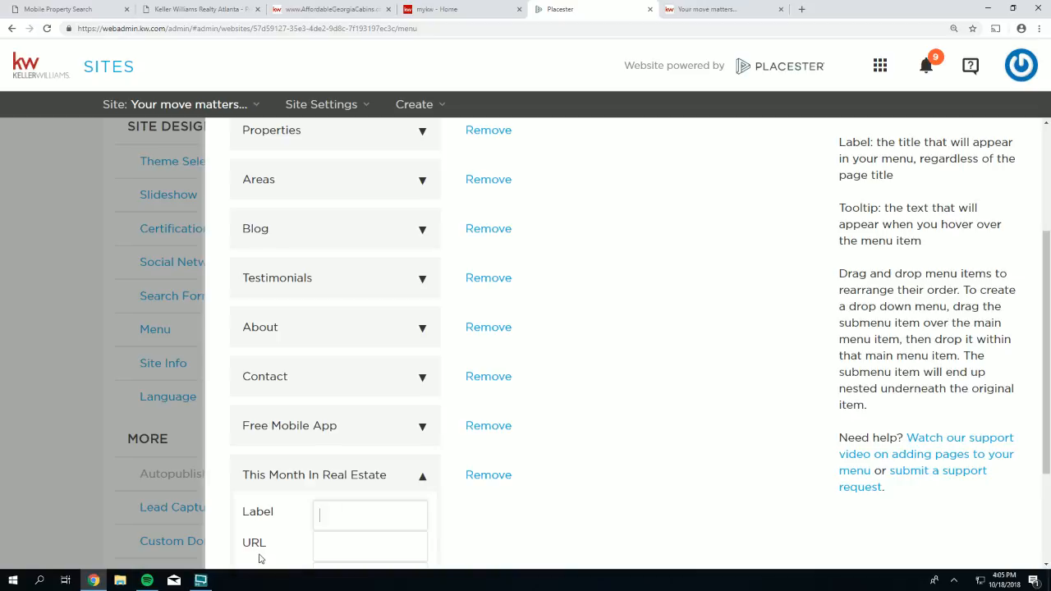
- Label the new menu item 'Video Update' and focus its empty URL field for the video link
text(Vide)
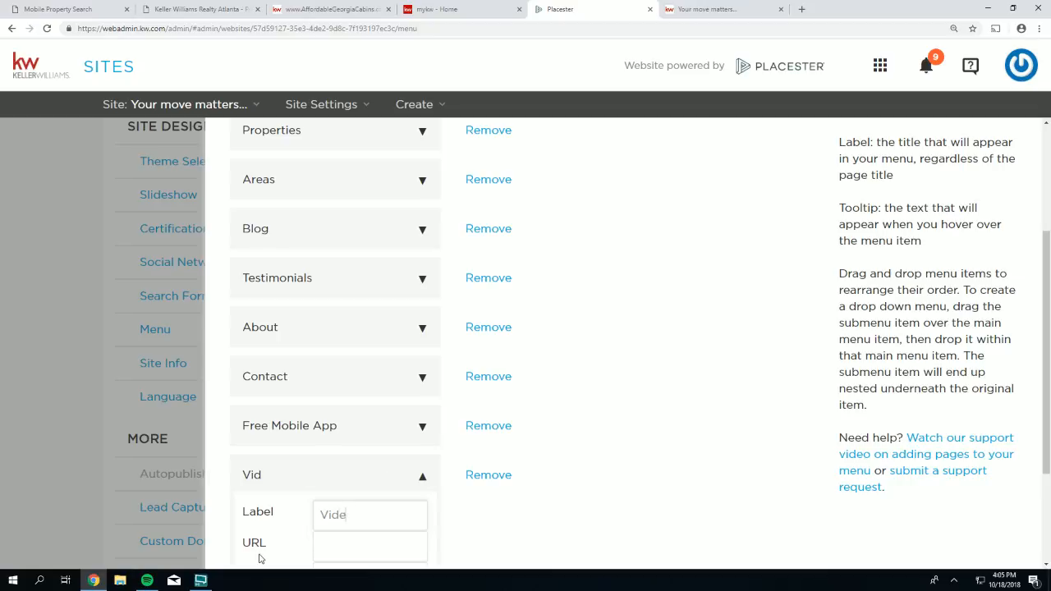
text(o Up)
key(BackSpace)
text(Update)
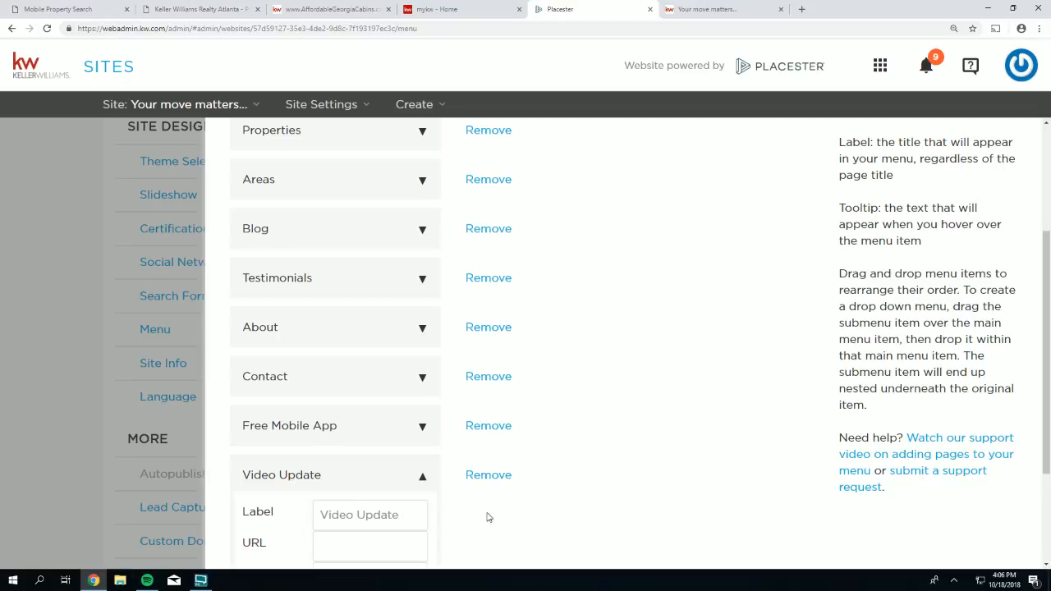
scroll(487, 517, down, 2)
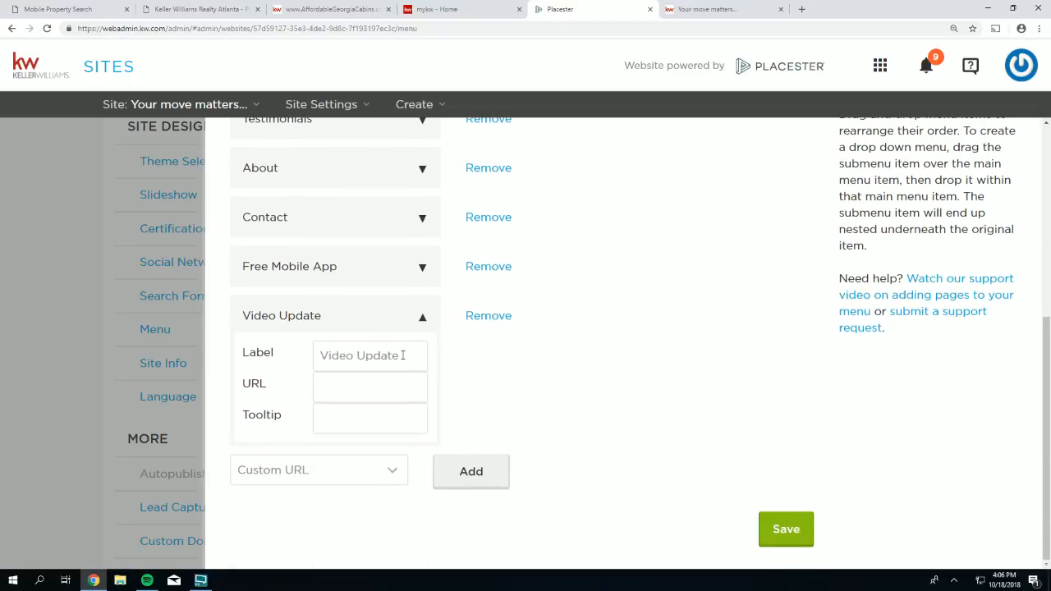
drag(402, 355, 316, 352)
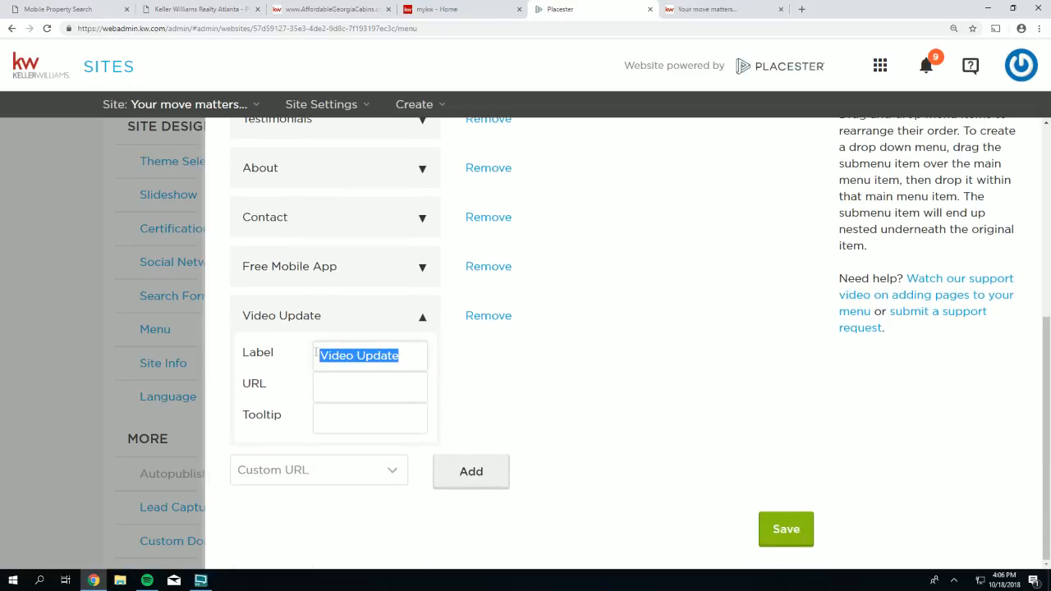
drag(271, 388, 244, 386)
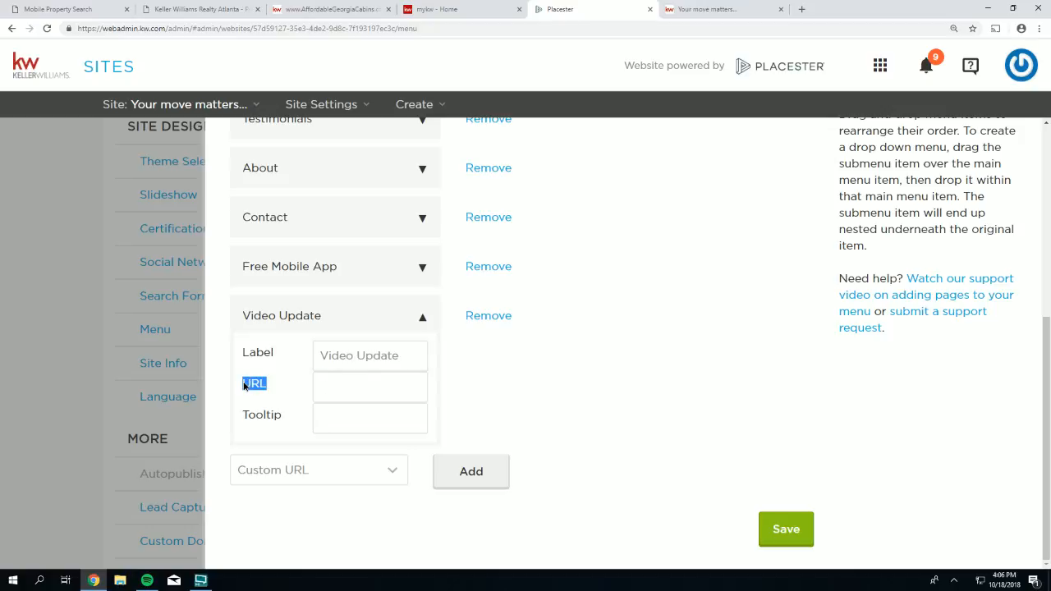
click(334, 383)
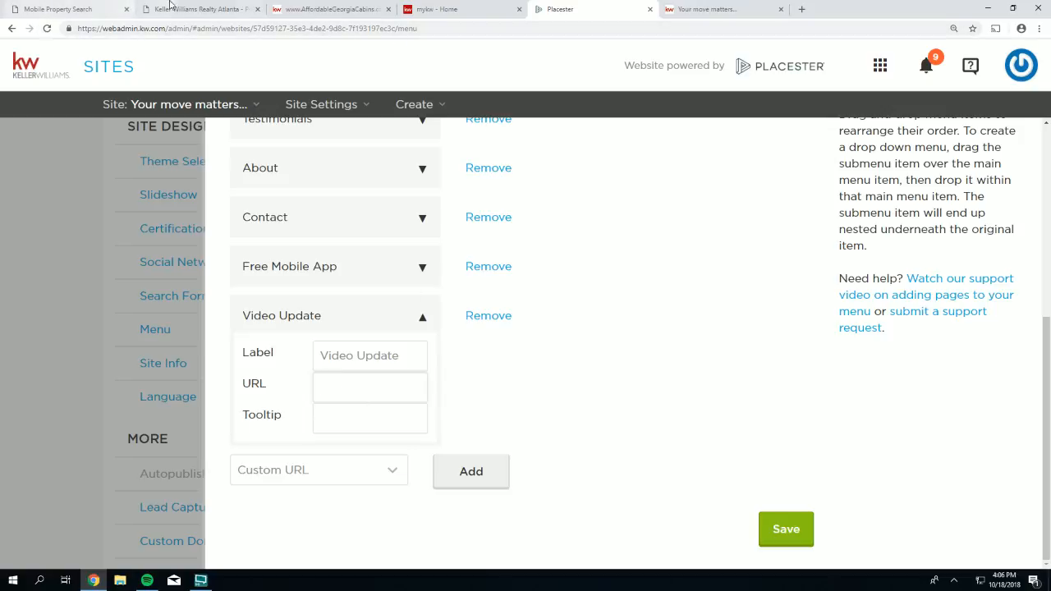
click(715, 11)
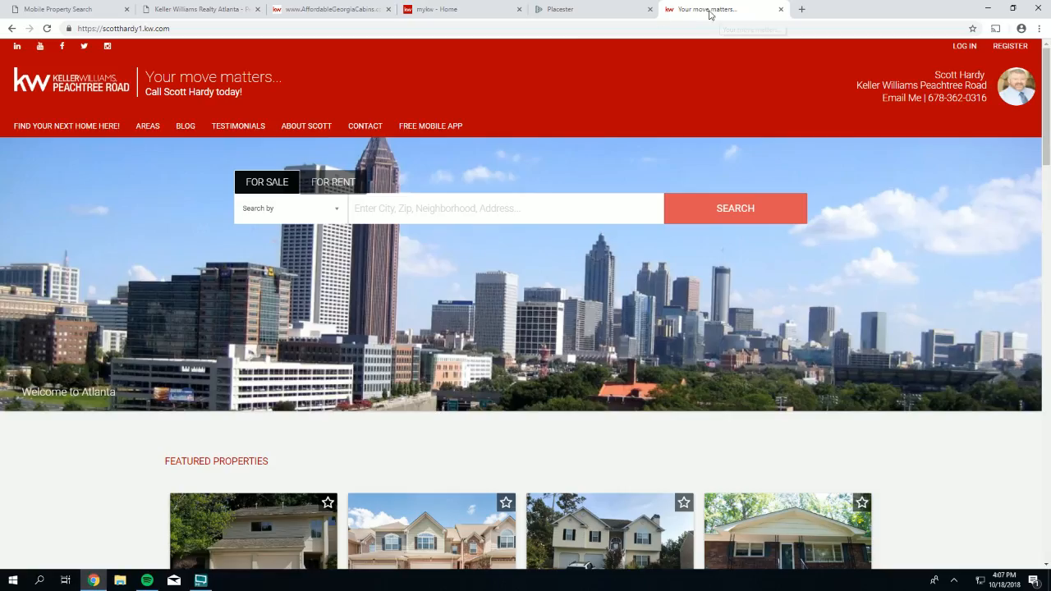
- Open rawlsgrouphelpdesk.com in a new tab and go to its search page
click(802, 9)
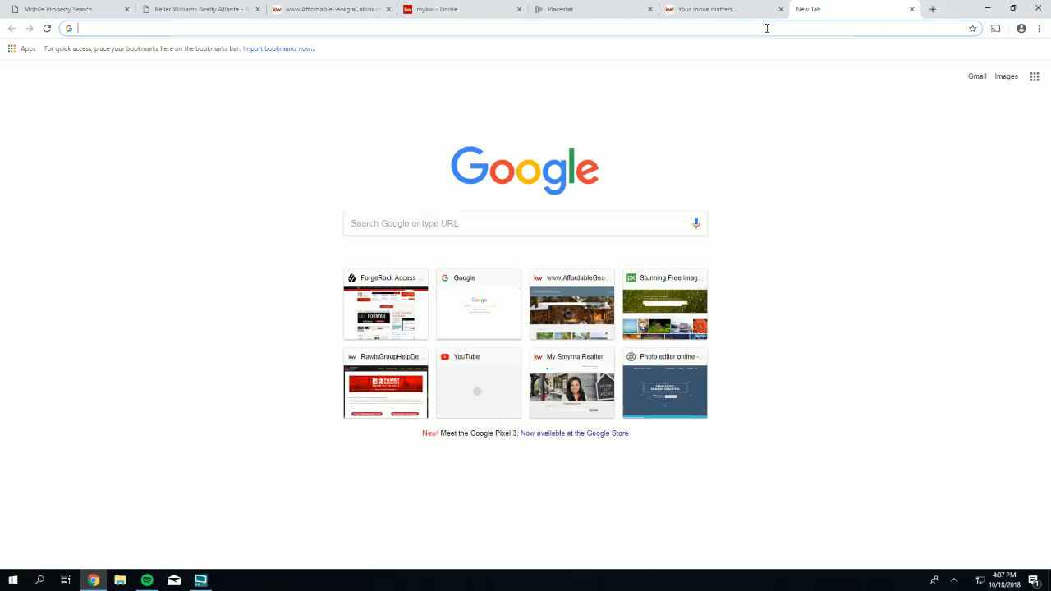
text(rawlsgrouphelpdesk.com)
key(Return)
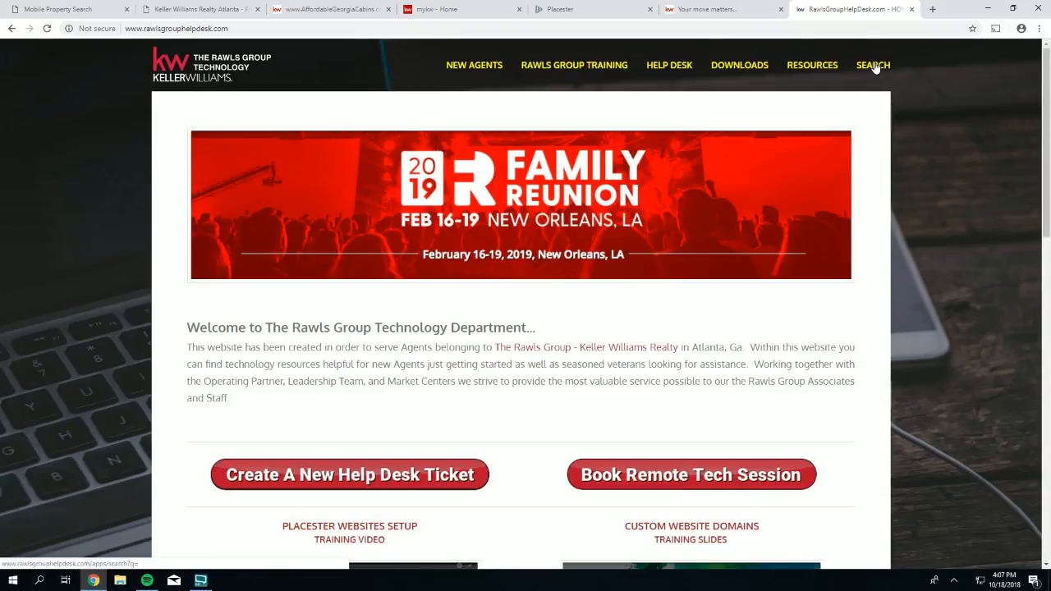
click(875, 67)
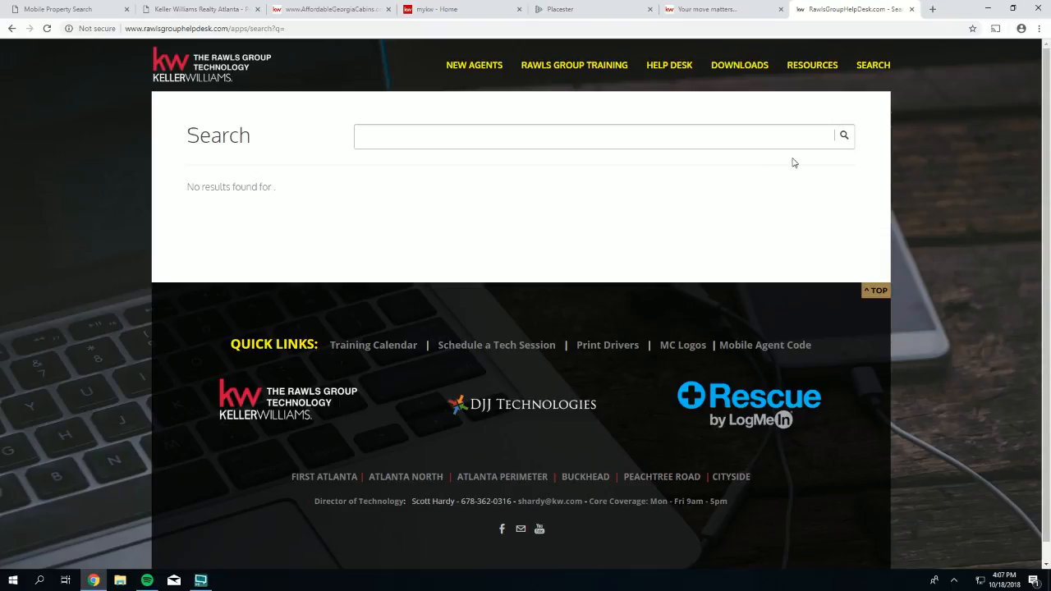
- Search the help desk for TMIRE and open the 'Links for TMIRE' article
click(624, 140)
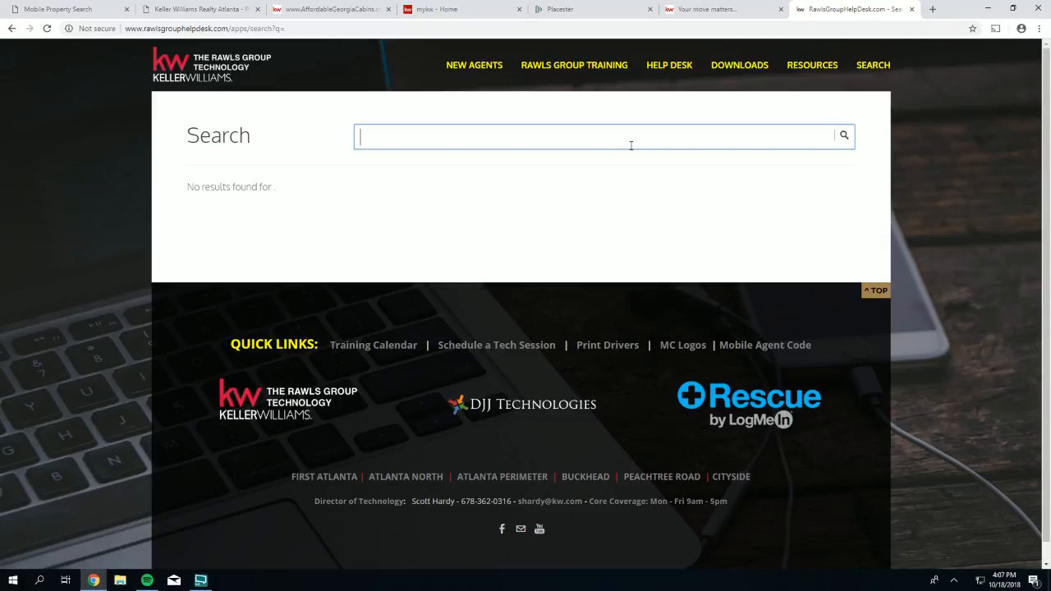
text(TMIRE)
drag(410, 138, 360, 138)
click(416, 137)
double_click(373, 138)
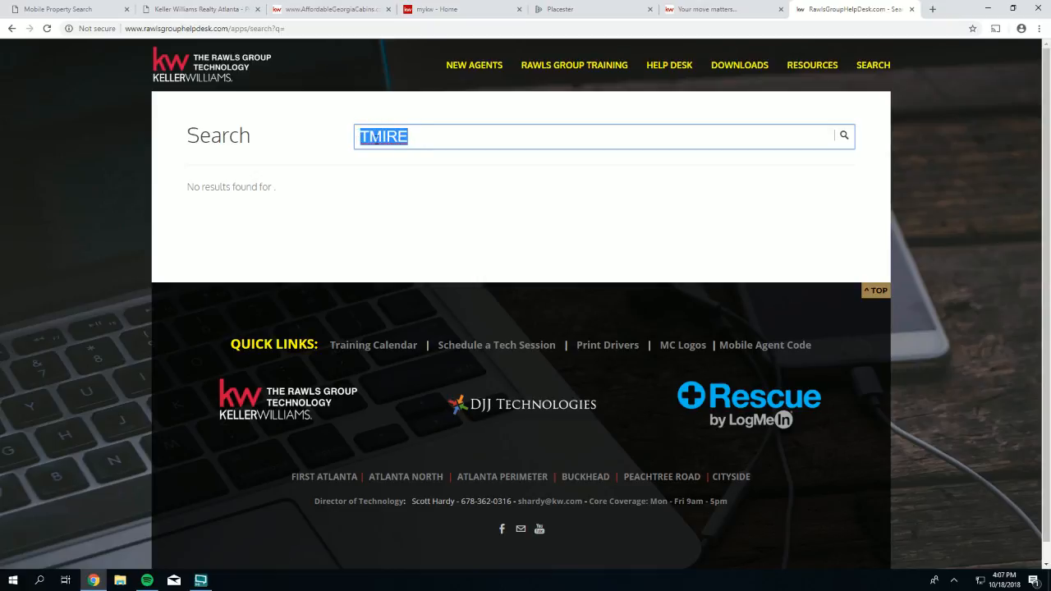
click(424, 137)
key(Return)
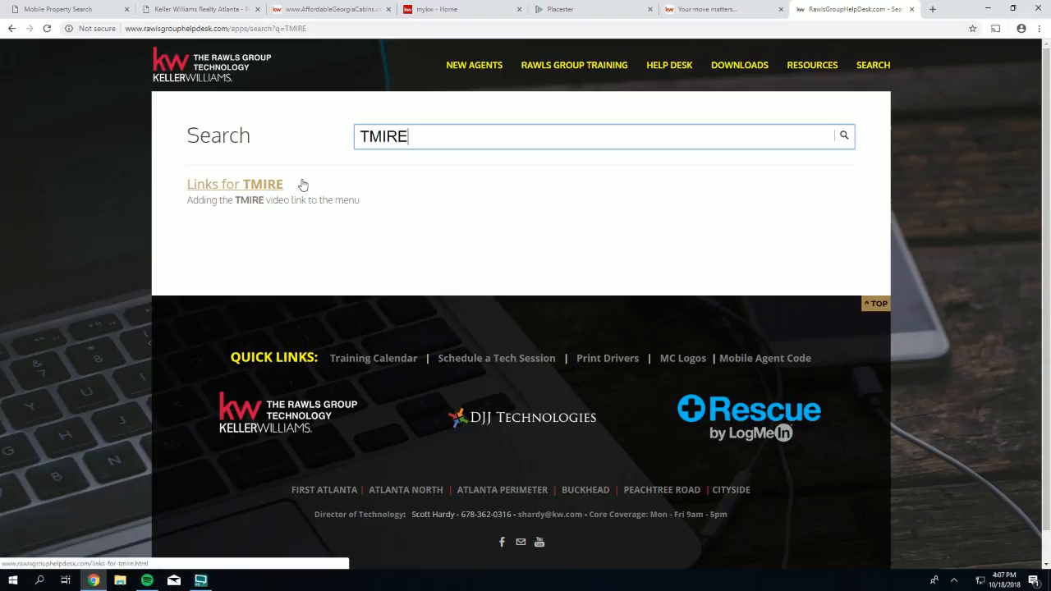
click(234, 194)
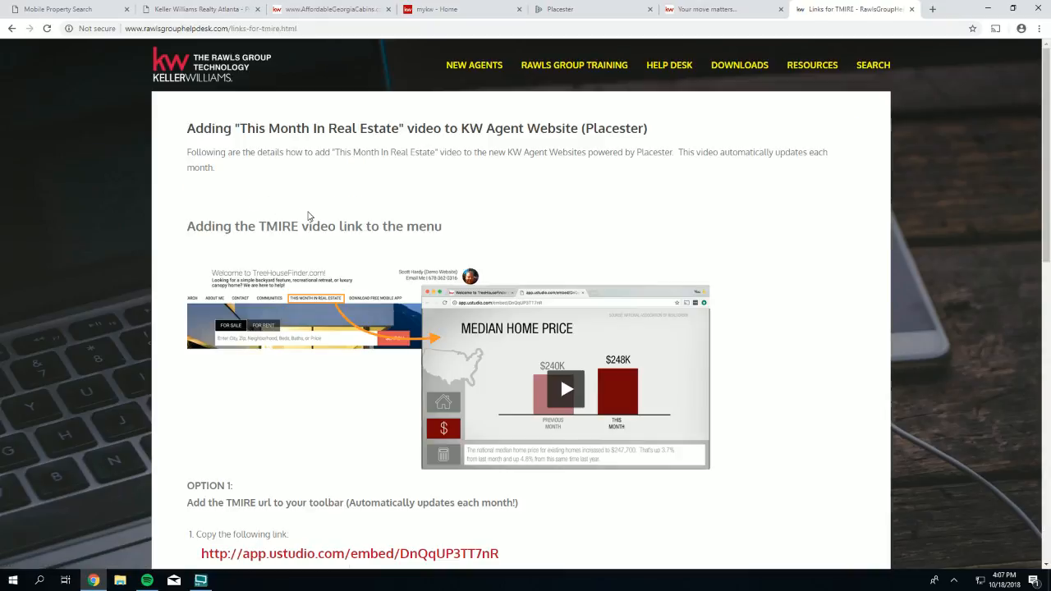
scroll(312, 222, down, 1)
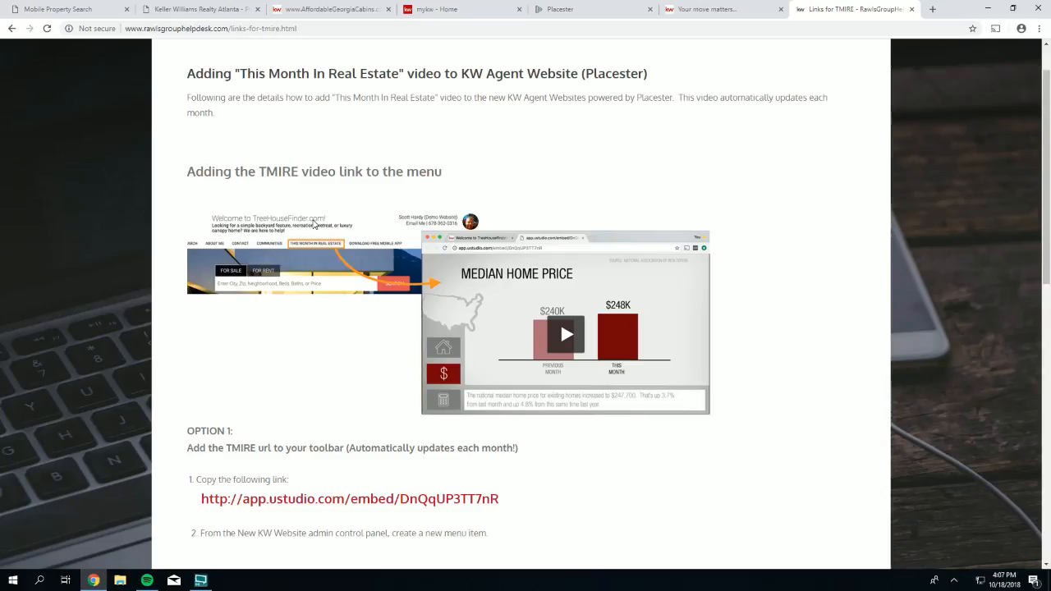
scroll(313, 223, down, 3)
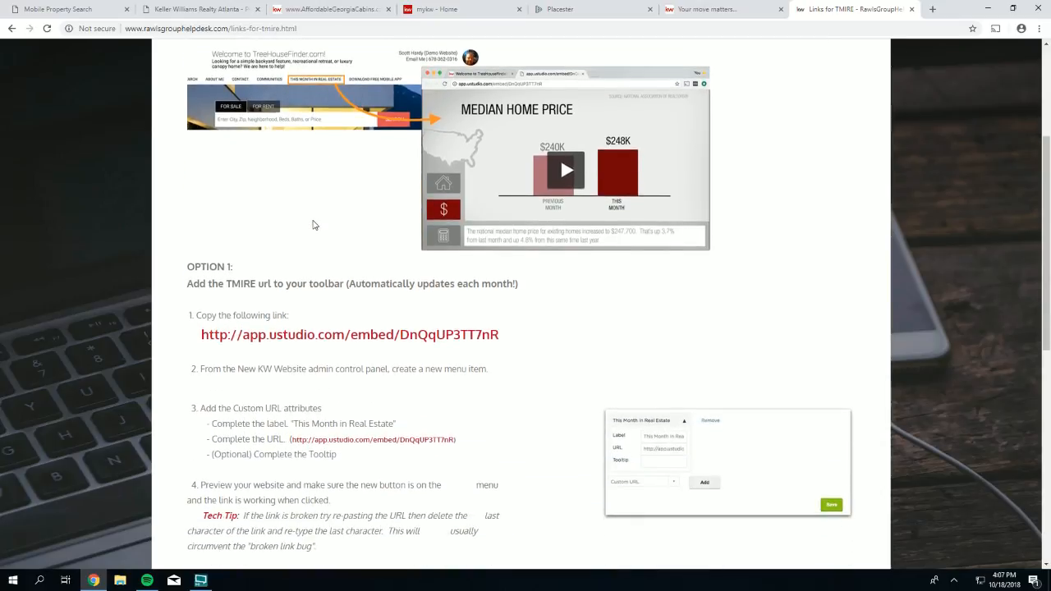
scroll(312, 225, down, 2)
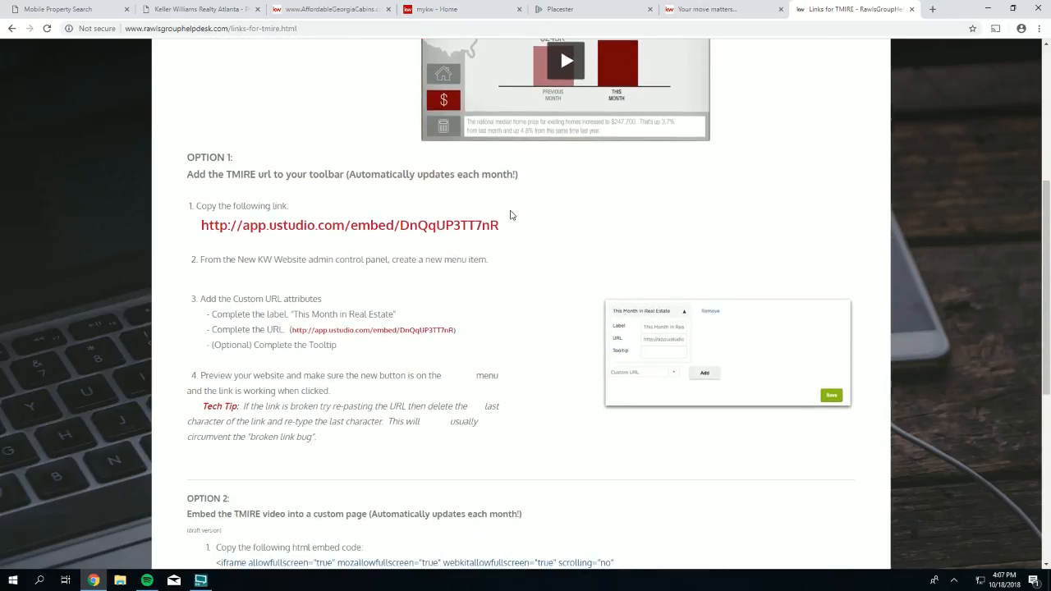
drag(505, 227, 379, 226)
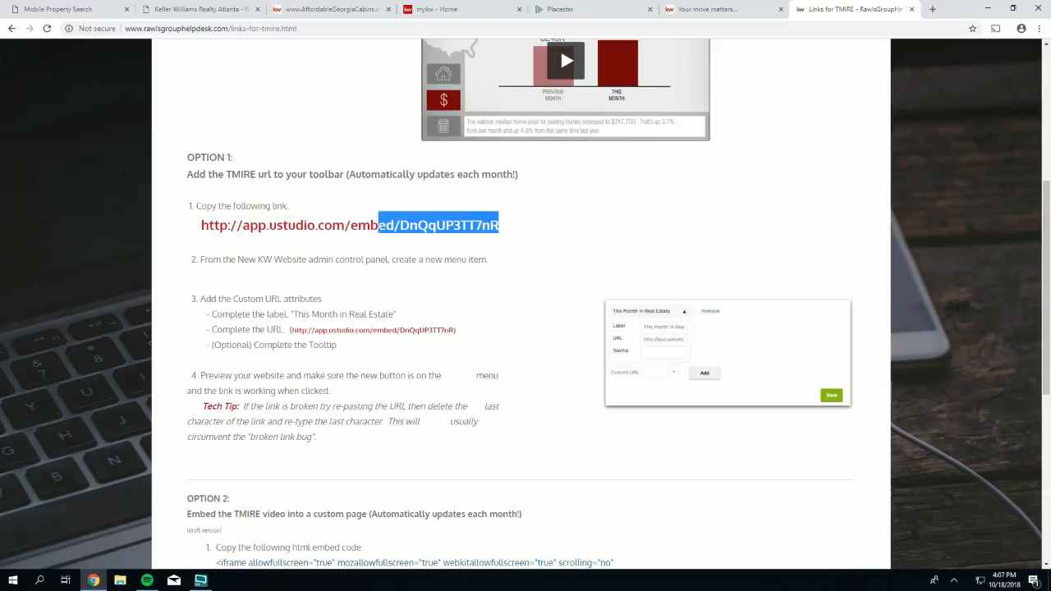
click(345, 210)
triple_click(366, 226)
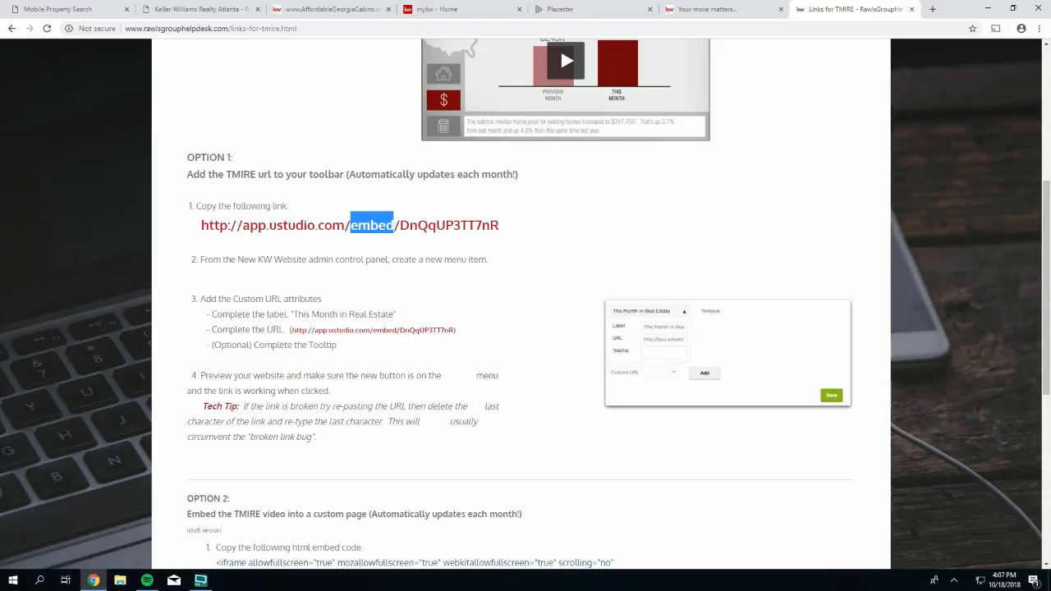
click(330, 226)
triple_click(366, 226)
click(371, 207)
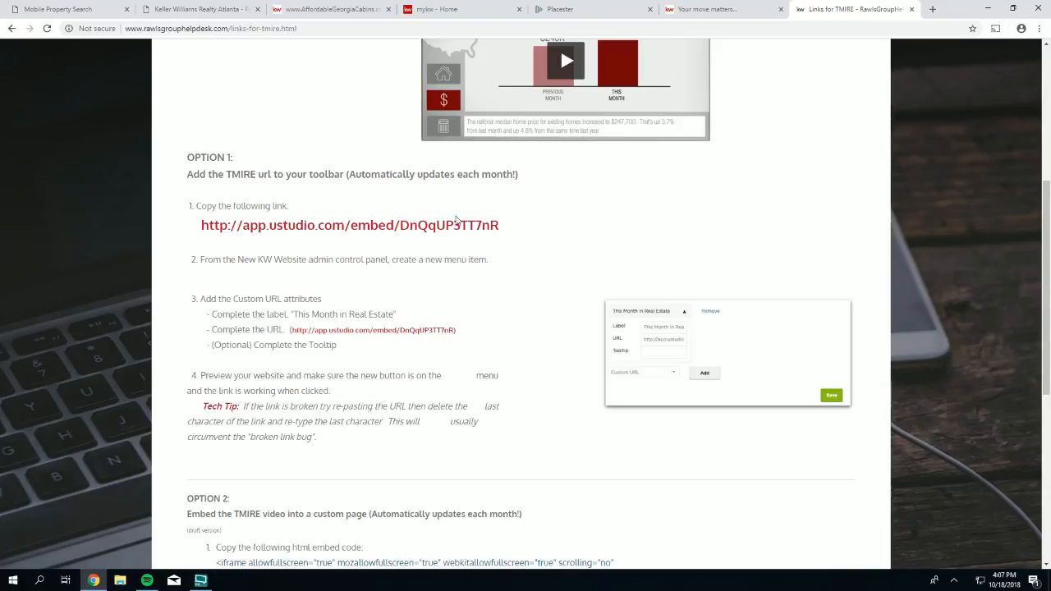
drag(500, 228, 201, 226)
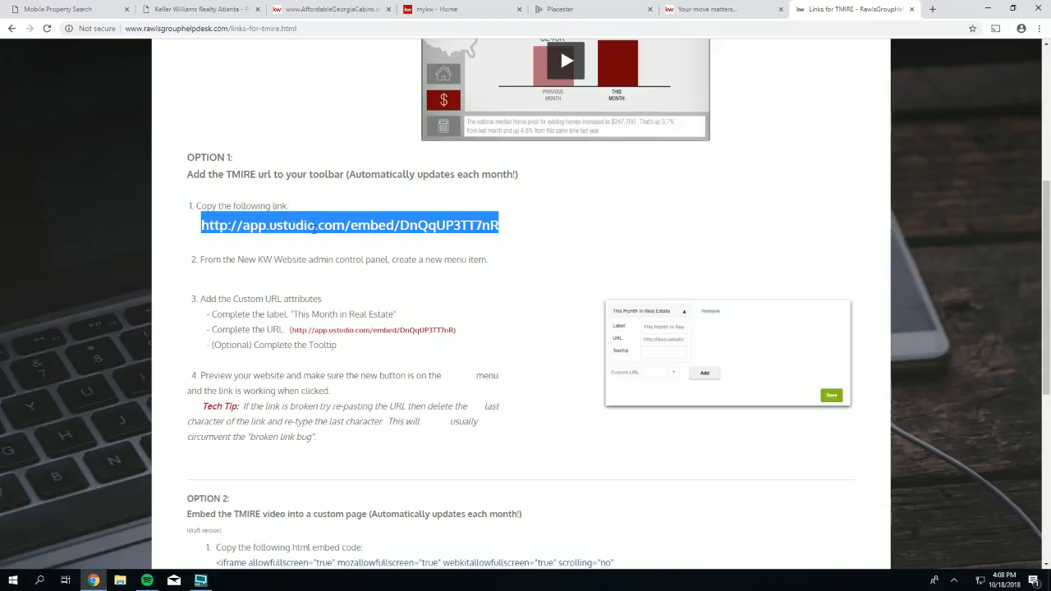
right_click(325, 220)
click(351, 230)
click(430, 228)
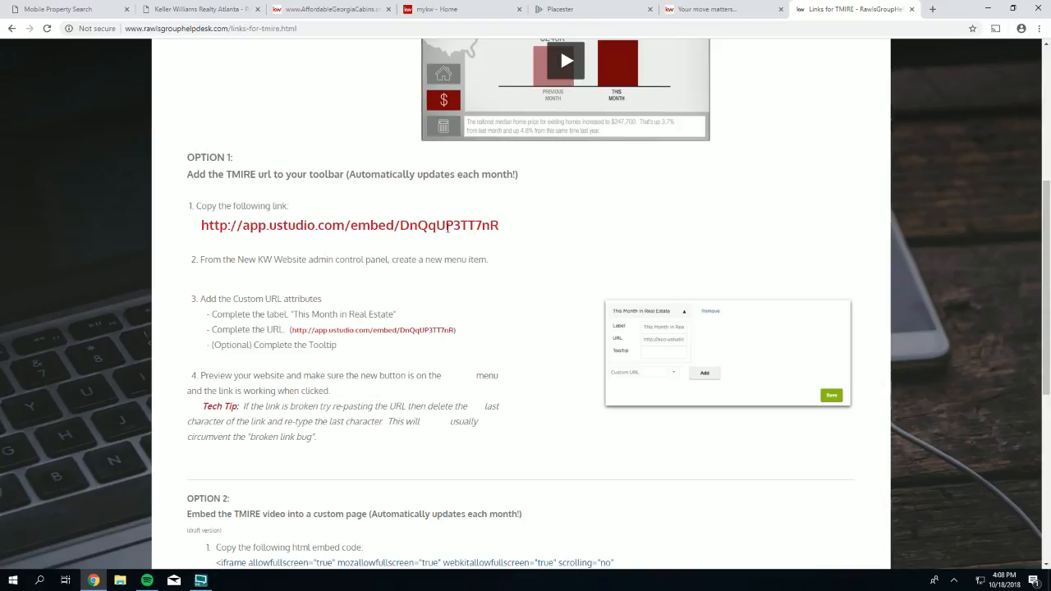
triple_click(444, 223)
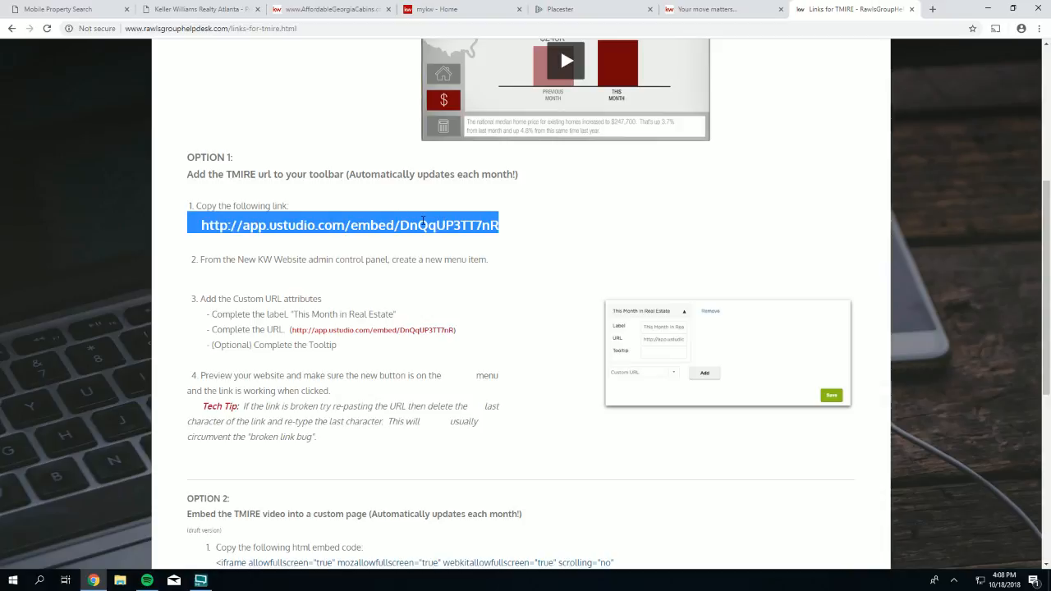
right_click(424, 220)
click(432, 230)
click(521, 235)
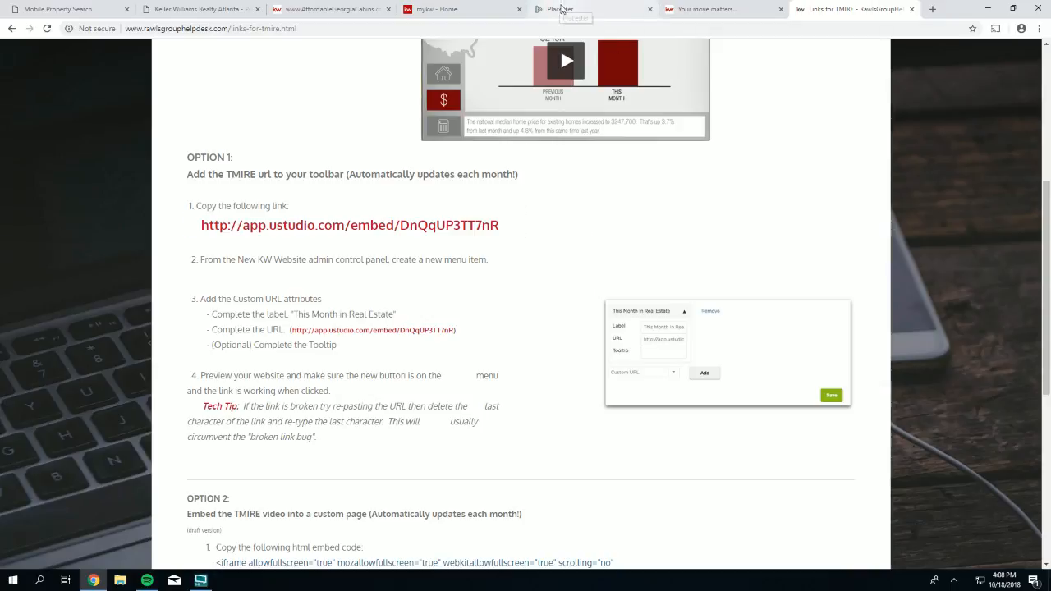
- In the Placester menu editor, paste the uStudio embed link as the Video Update URL
click(564, 12)
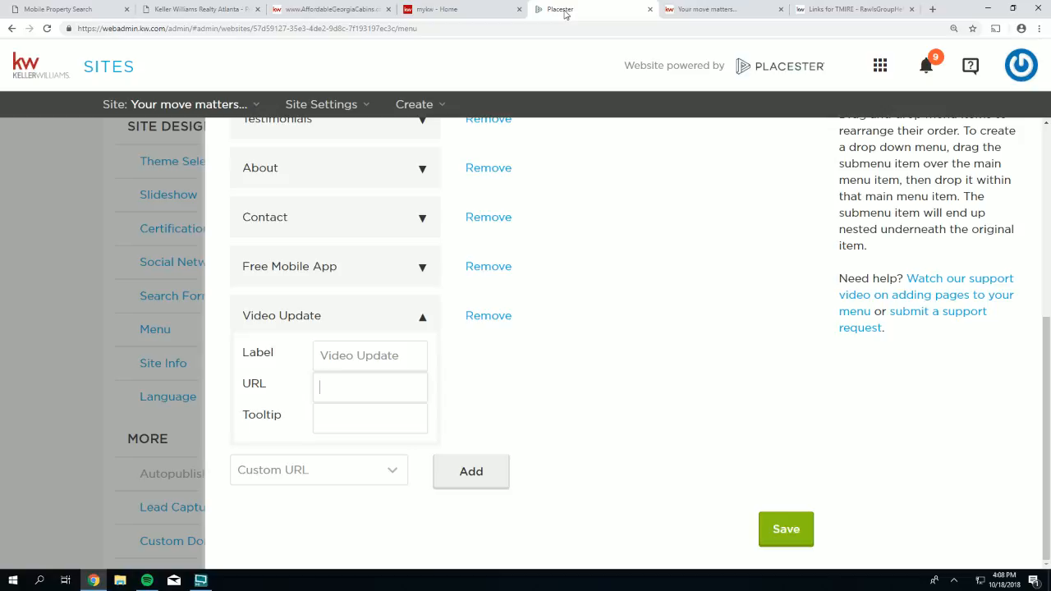
right_click(350, 396)
click(379, 461)
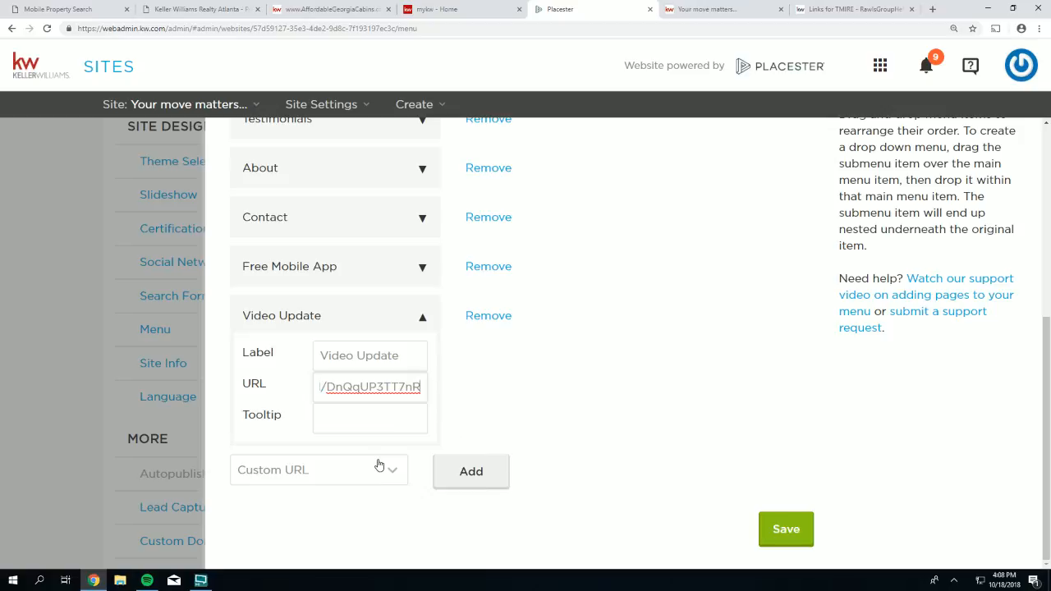
- Set the Video Update tooltip to 'Check back each month for the next update' and save the menu
click(343, 413)
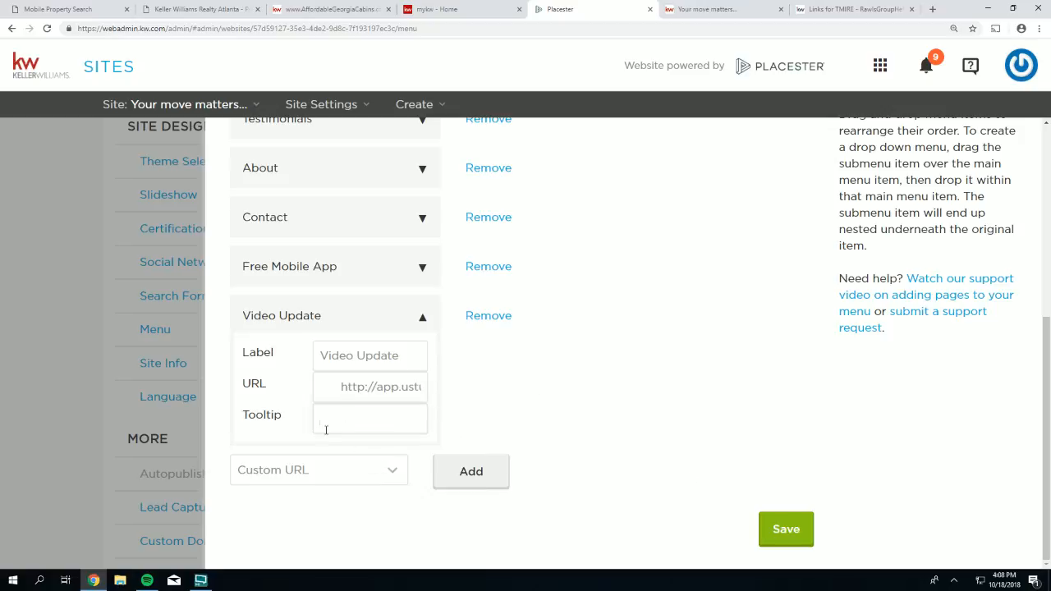
text(Check back each month for a n)
key(BackSpace)
key(BackSpace)
key(BackSpace)
text(the next update)
click(793, 527)
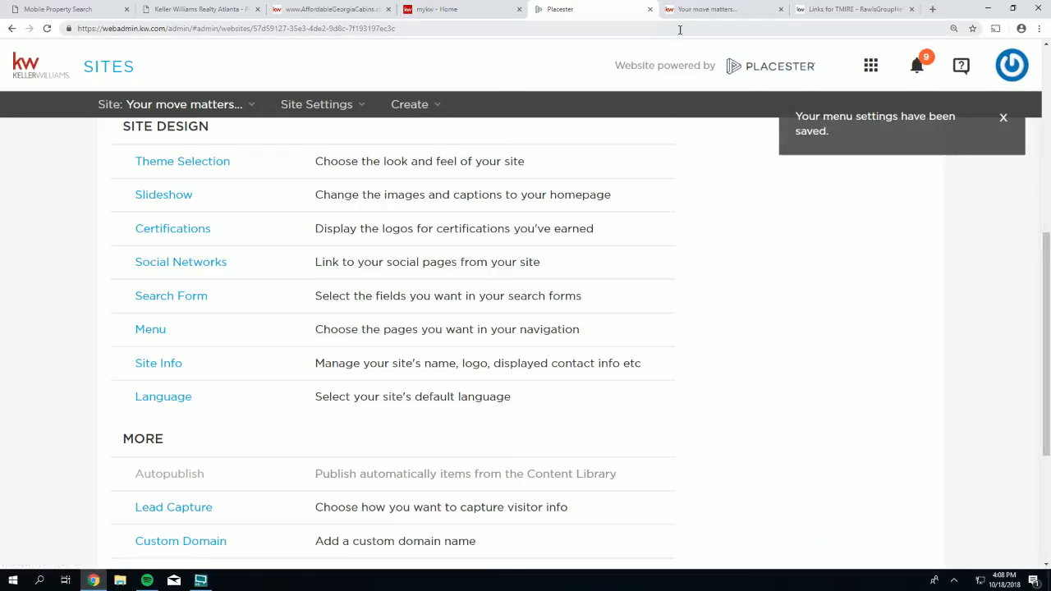
- Reload the live agent site and follow its new VIDEO UPDATE menu link
click(690, 12)
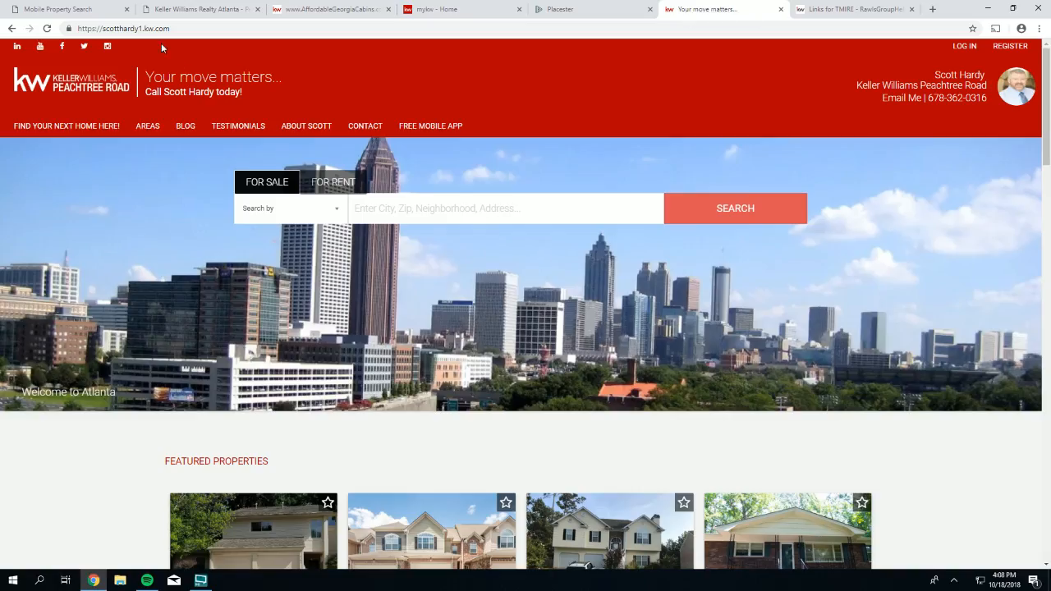
click(47, 28)
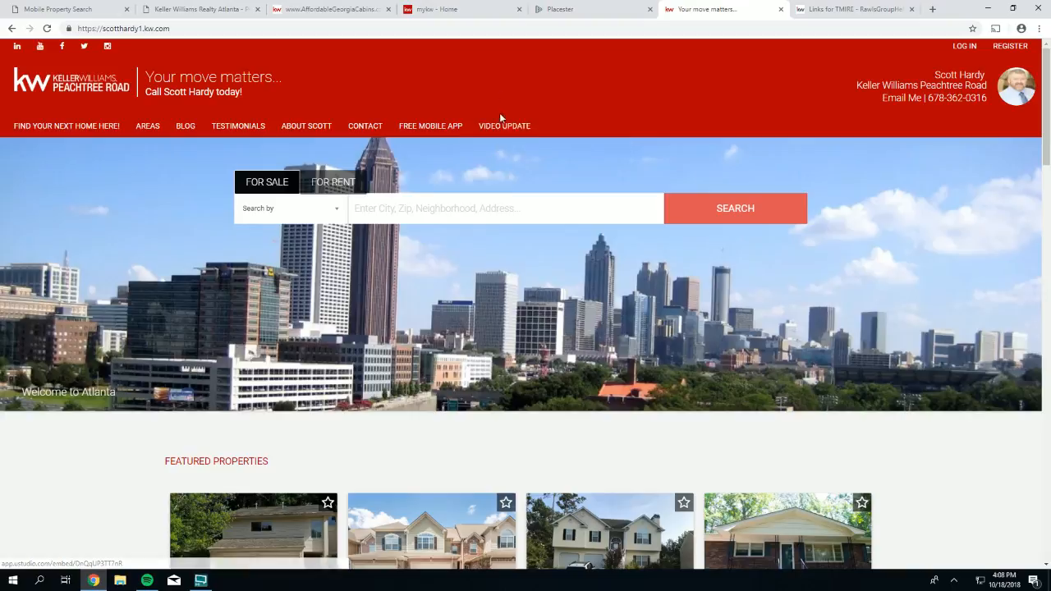
click(501, 128)
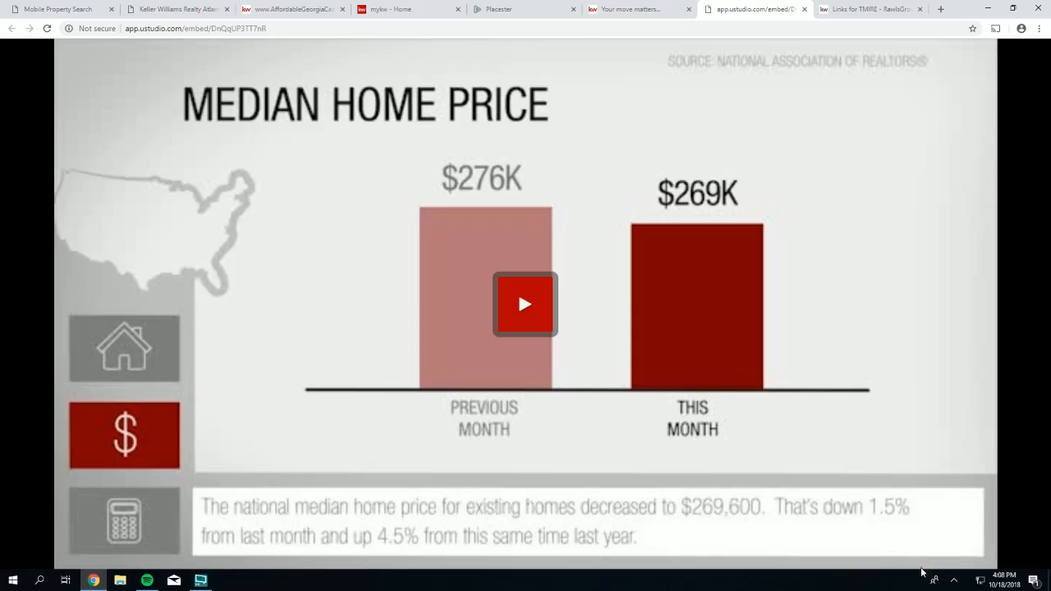
- Play the September 2018 market update video with volume raised, rewinding to its title
key(XF86AudioRaiseVolume)
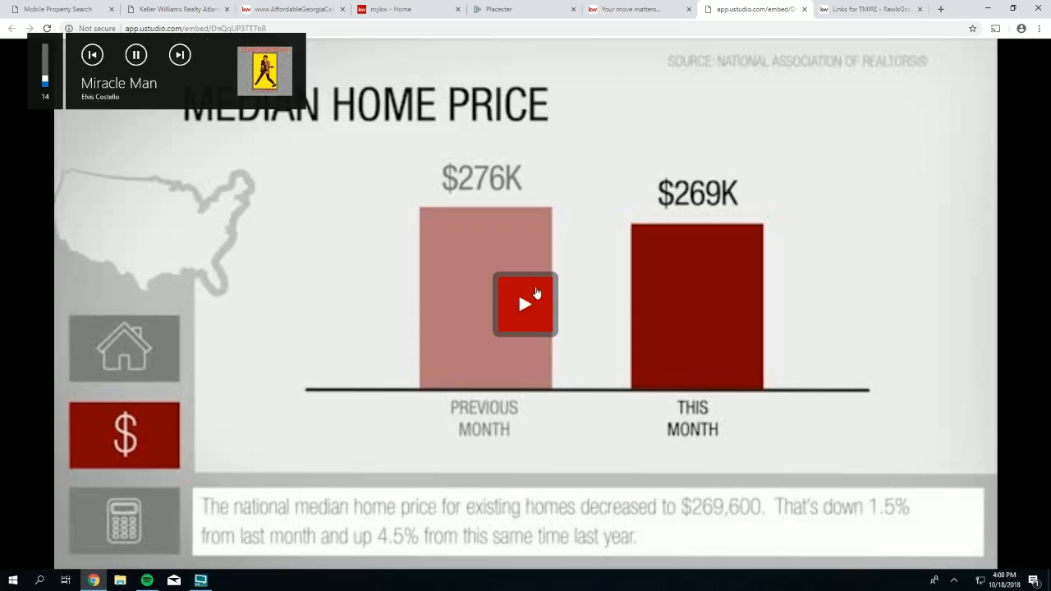
key(XF86AudioPlay)
click(530, 308)
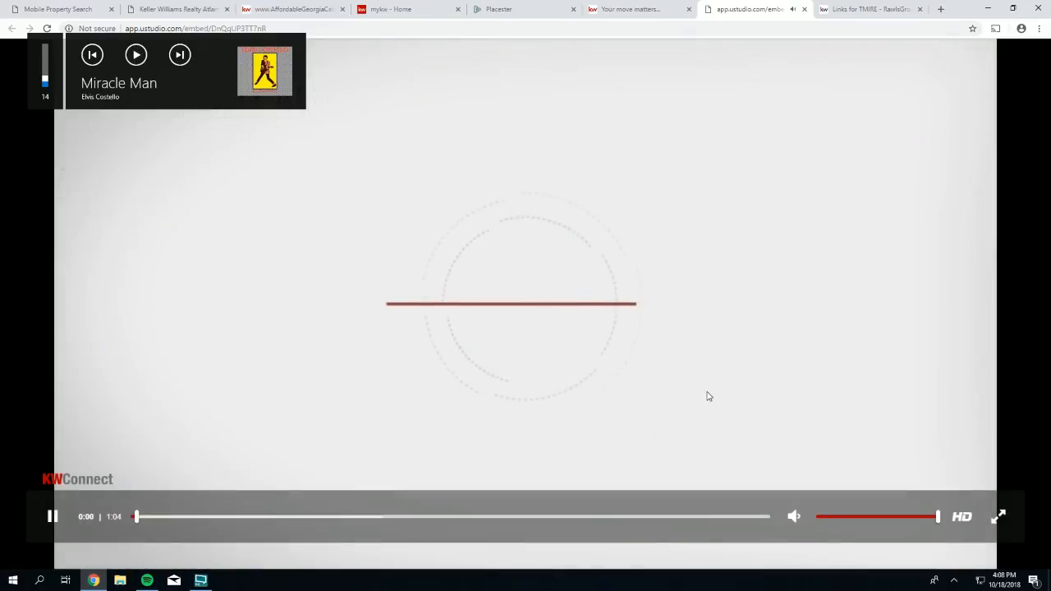
key(XF86AudioRaiseVolume)
key(XF86AudioRaiseVolume)
key(XF86AudioRaiseVolume)
key(XF86AudioRaiseVolume)
key(XF86AudioRaiseVolume)
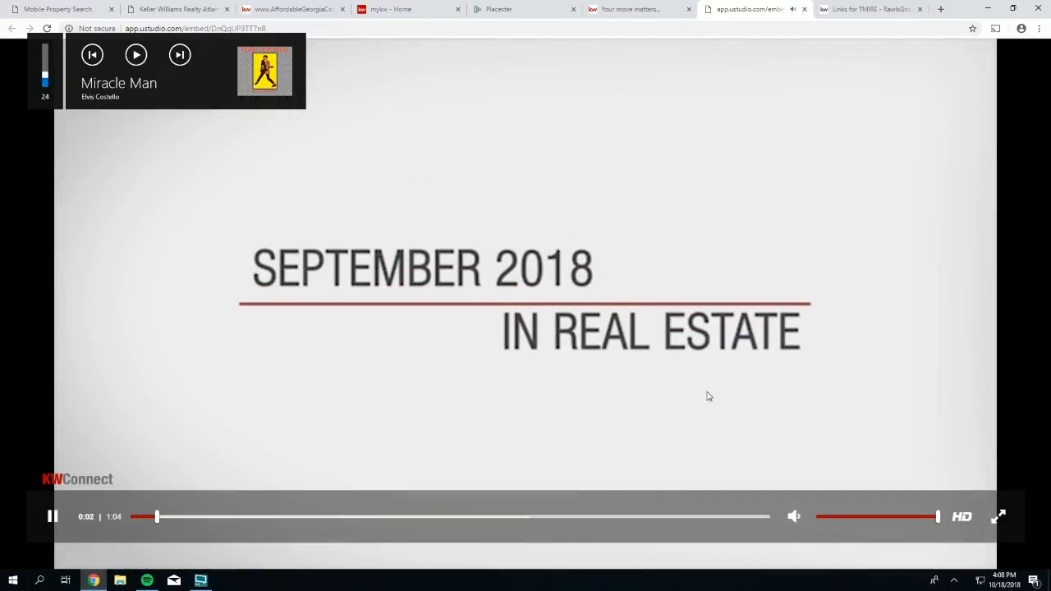
key(XF86AudioRaiseVolume)
key(XF86AudioRaiseVolume)
key(XF86AudioRaiseVolume)
key(XF86AudioRaiseVolume)
key(XF86AudioRaiseVolume)
key(XF86AudioRaiseVolume)
key(XF86AudioRaiseVolume)
key(XF86AudioRaiseVolume)
key(XF86AudioRaiseVolume)
key(XF86AudioRaiseVolume)
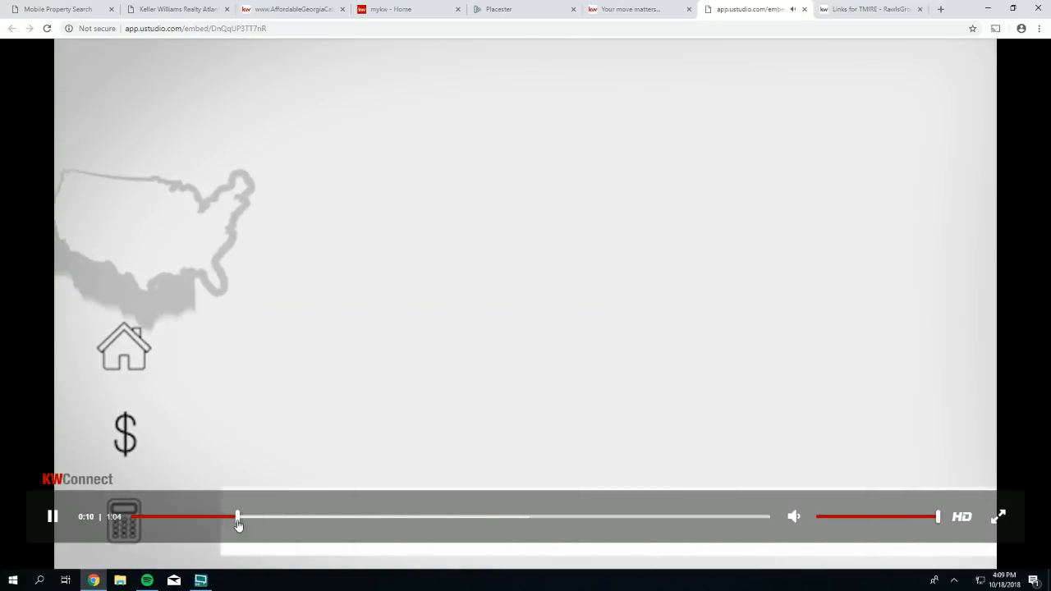
drag(238, 524, 122, 520)
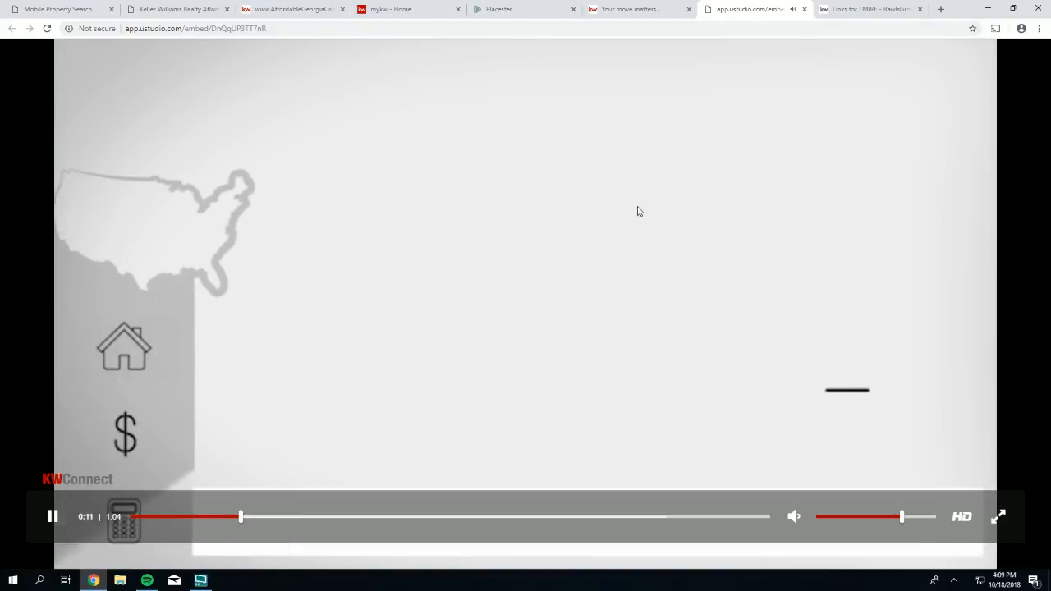
- Close the app.ustudio.com video tab to return to the agent site
click(804, 9)
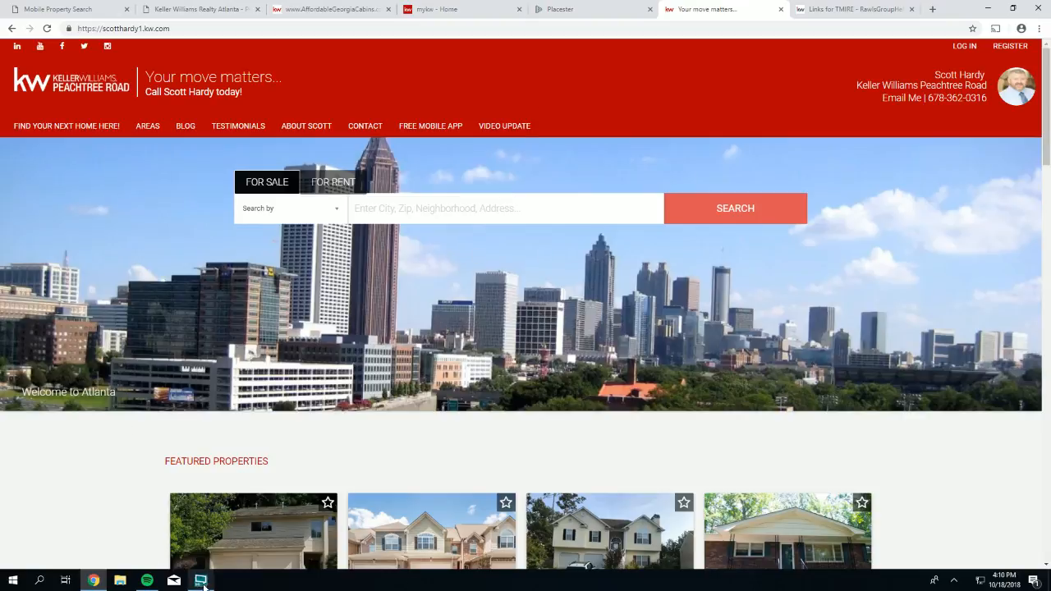
- Minimize Chrome and switch XSplit's live stream to the Main Camera scene
click(989, 9)
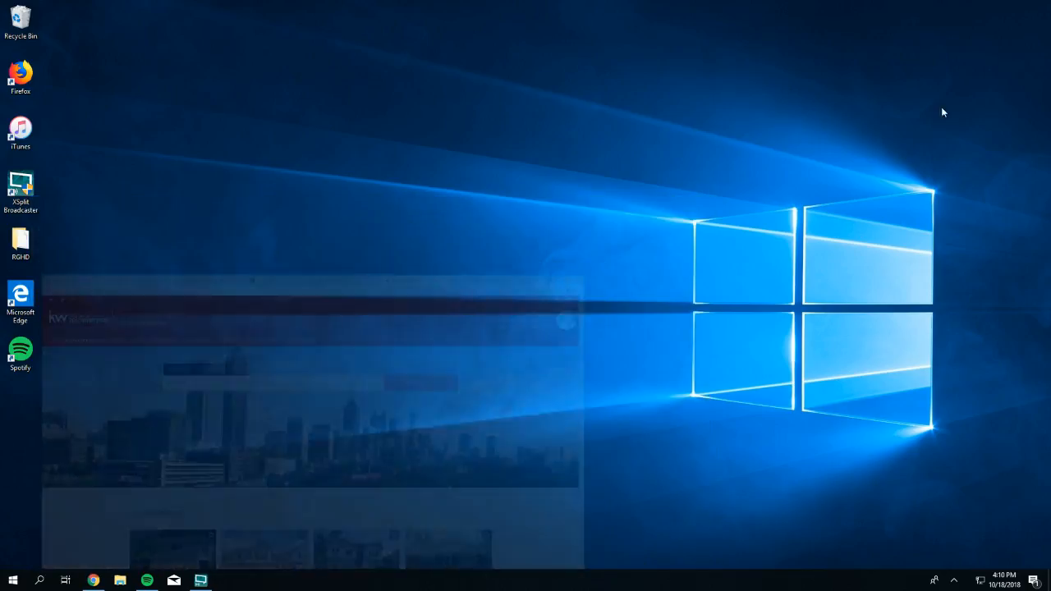
click(201, 581)
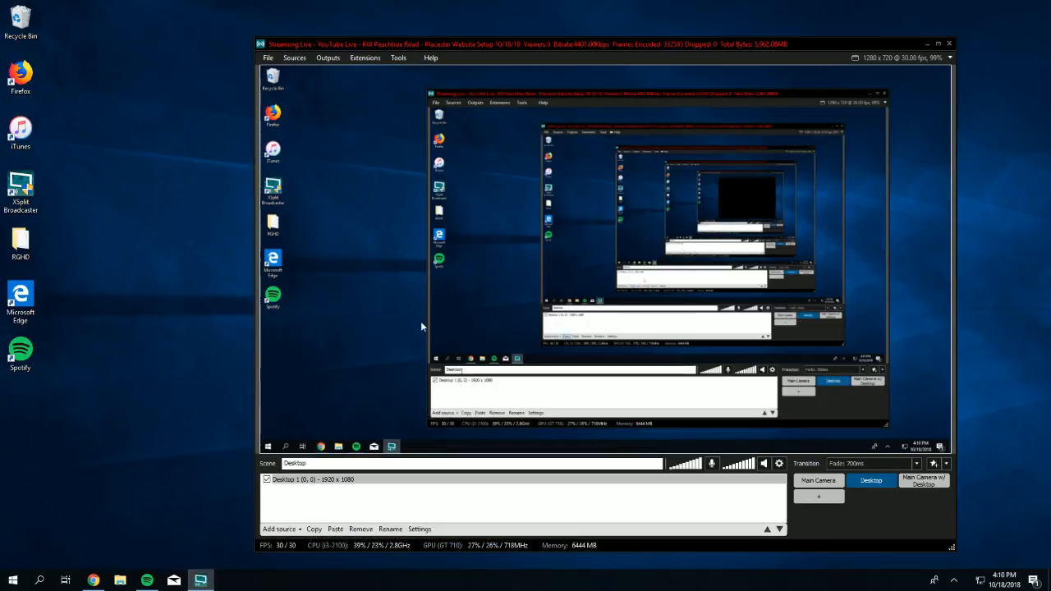
click(827, 482)
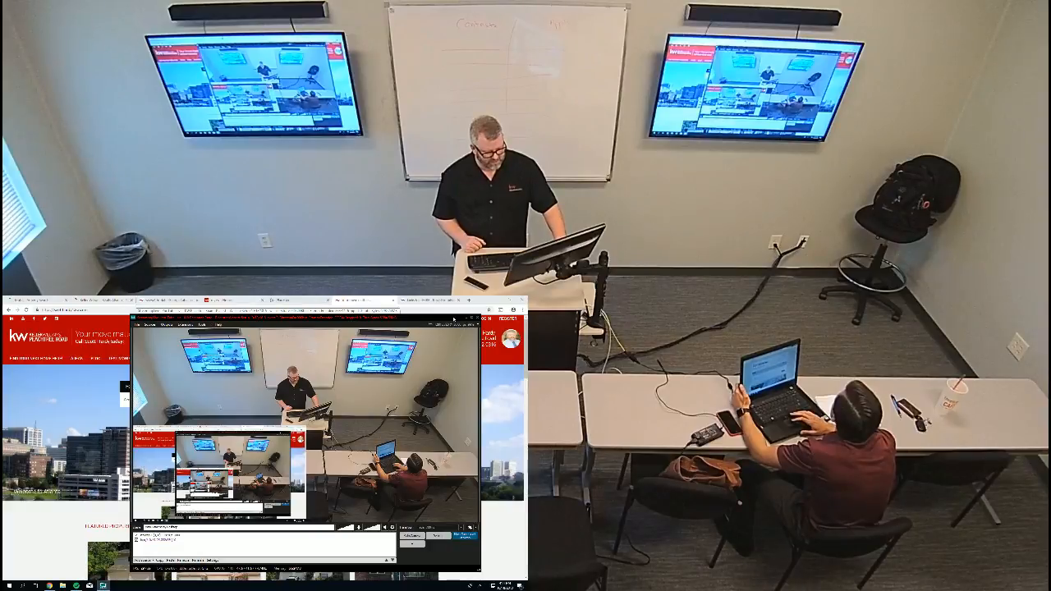
- Bring up the myKW page and open mymarketing in the eEdge Control Panel
click(466, 319)
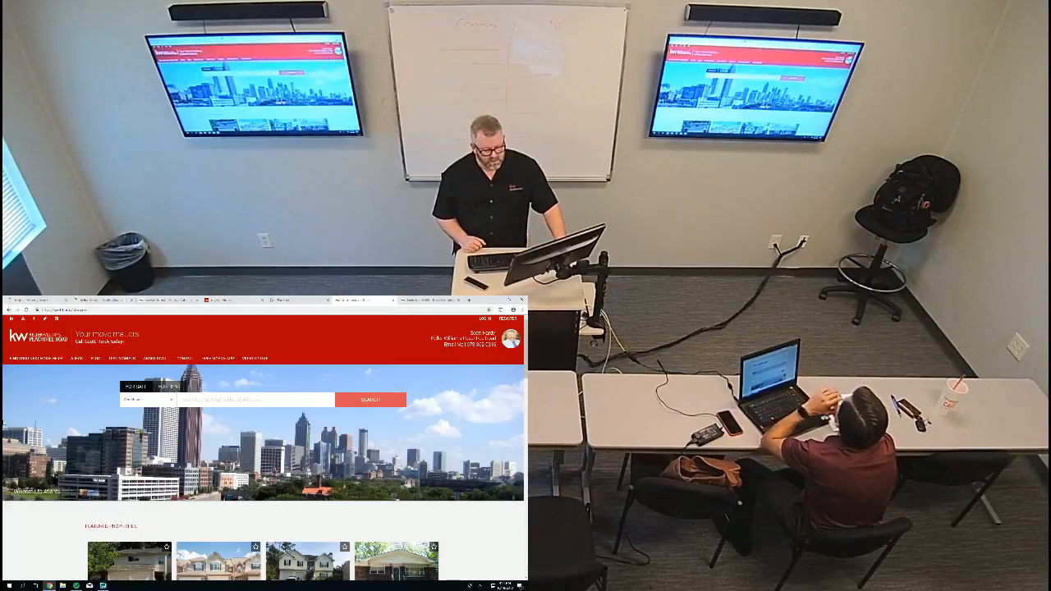
click(219, 301)
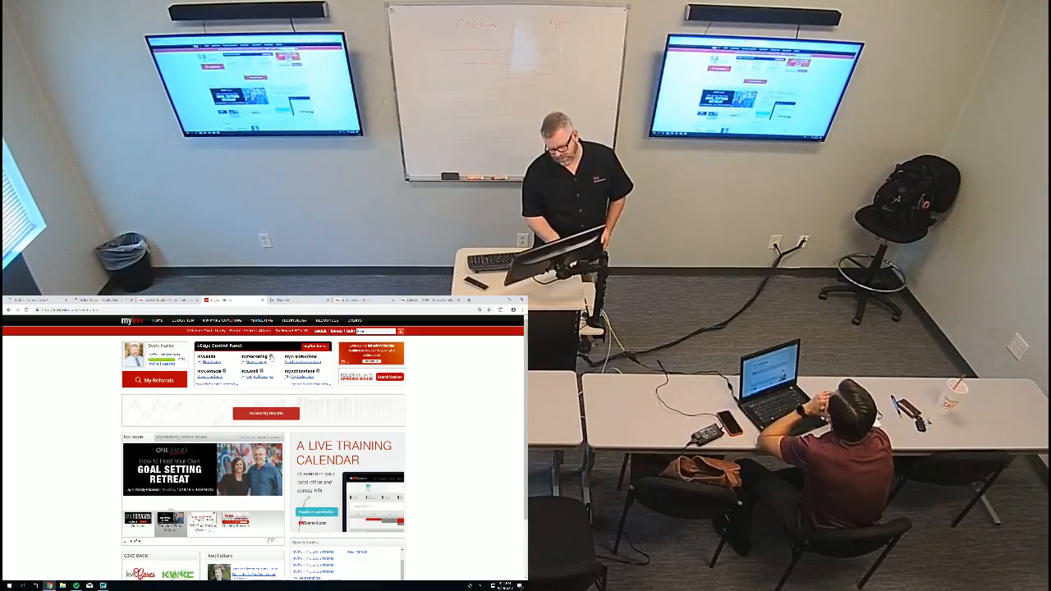
click(271, 356)
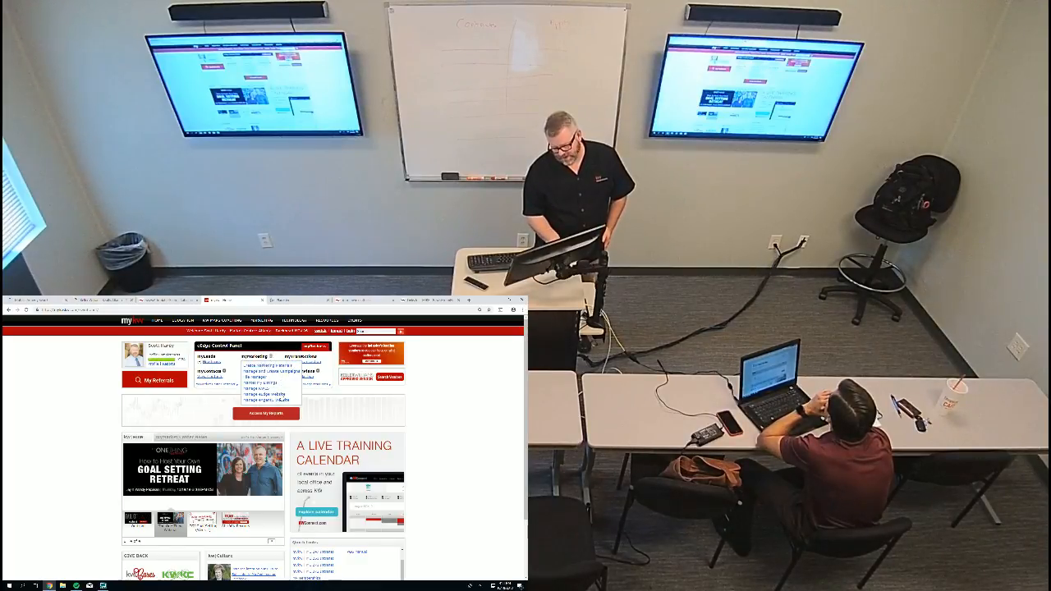